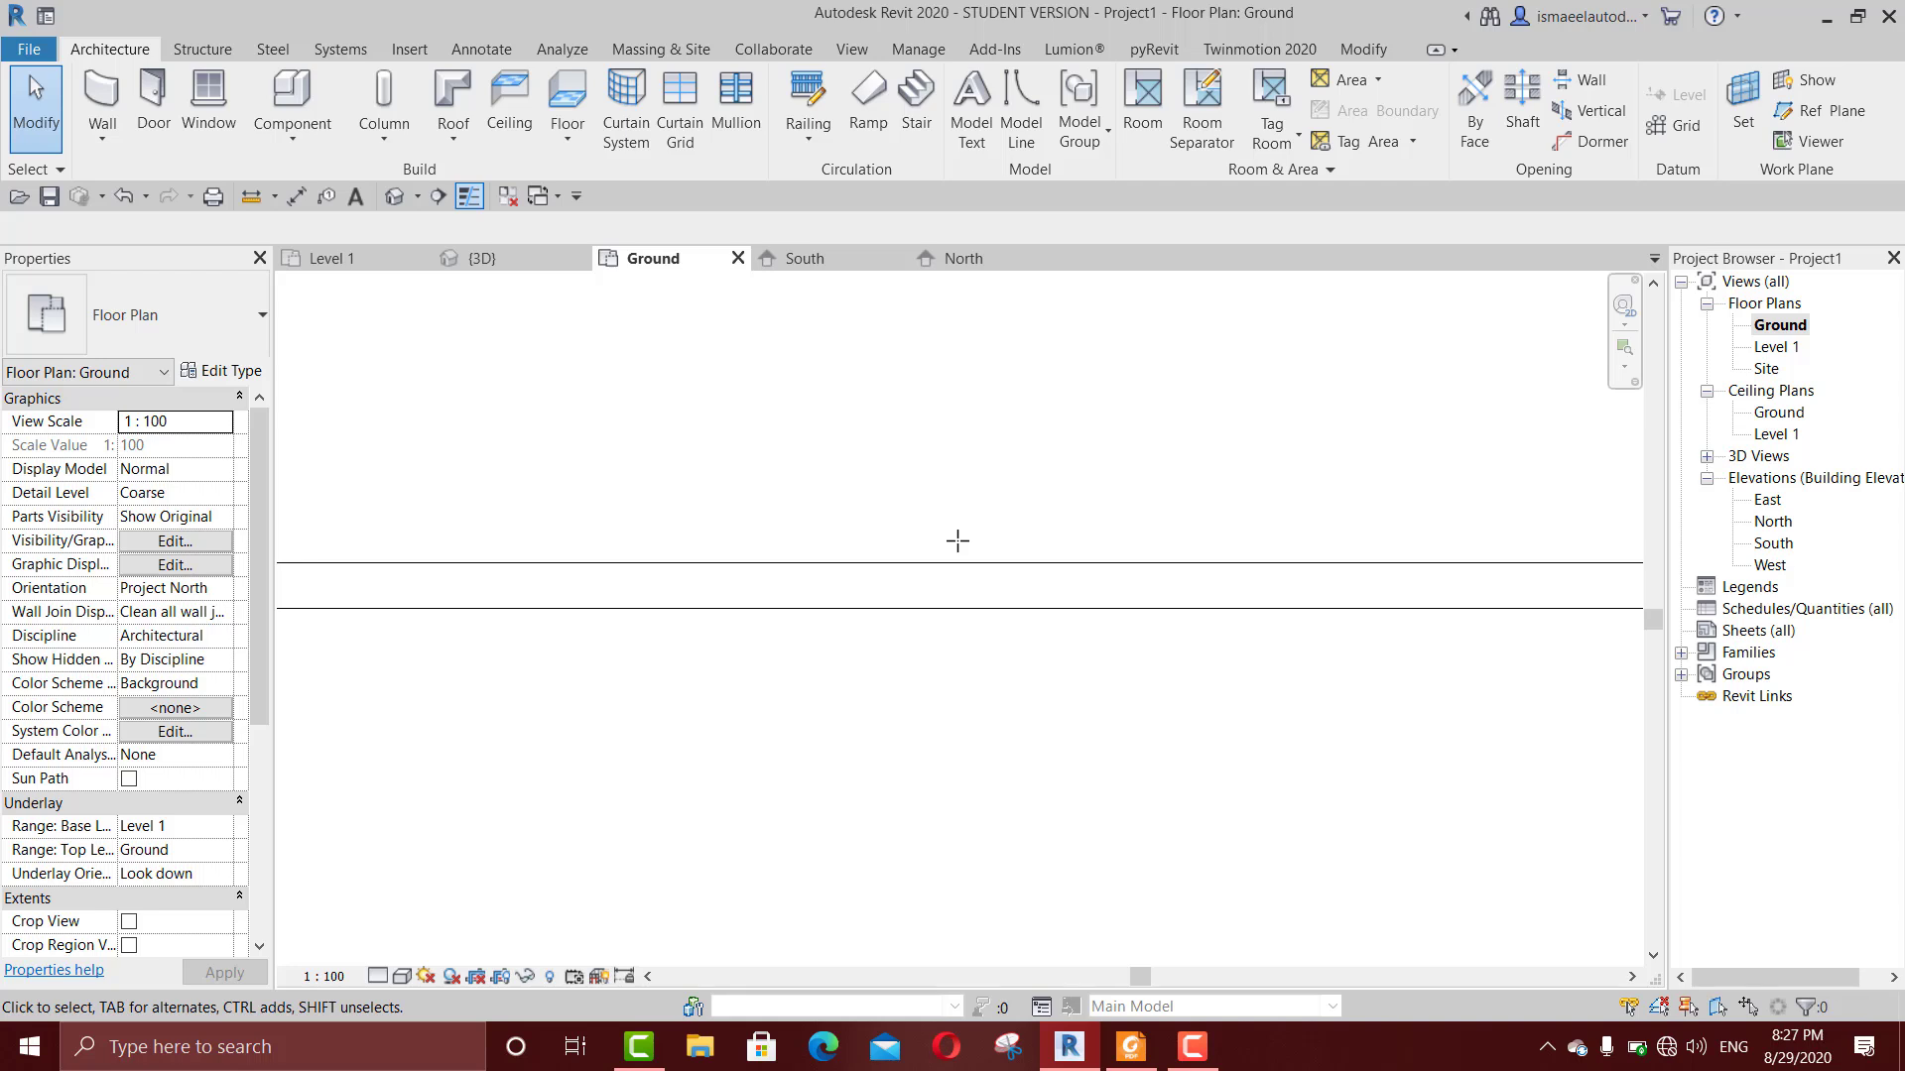
{"action": "scroll", "coordinate": [957, 540], "scroll_direction": "down", "scroll_amount": 3}
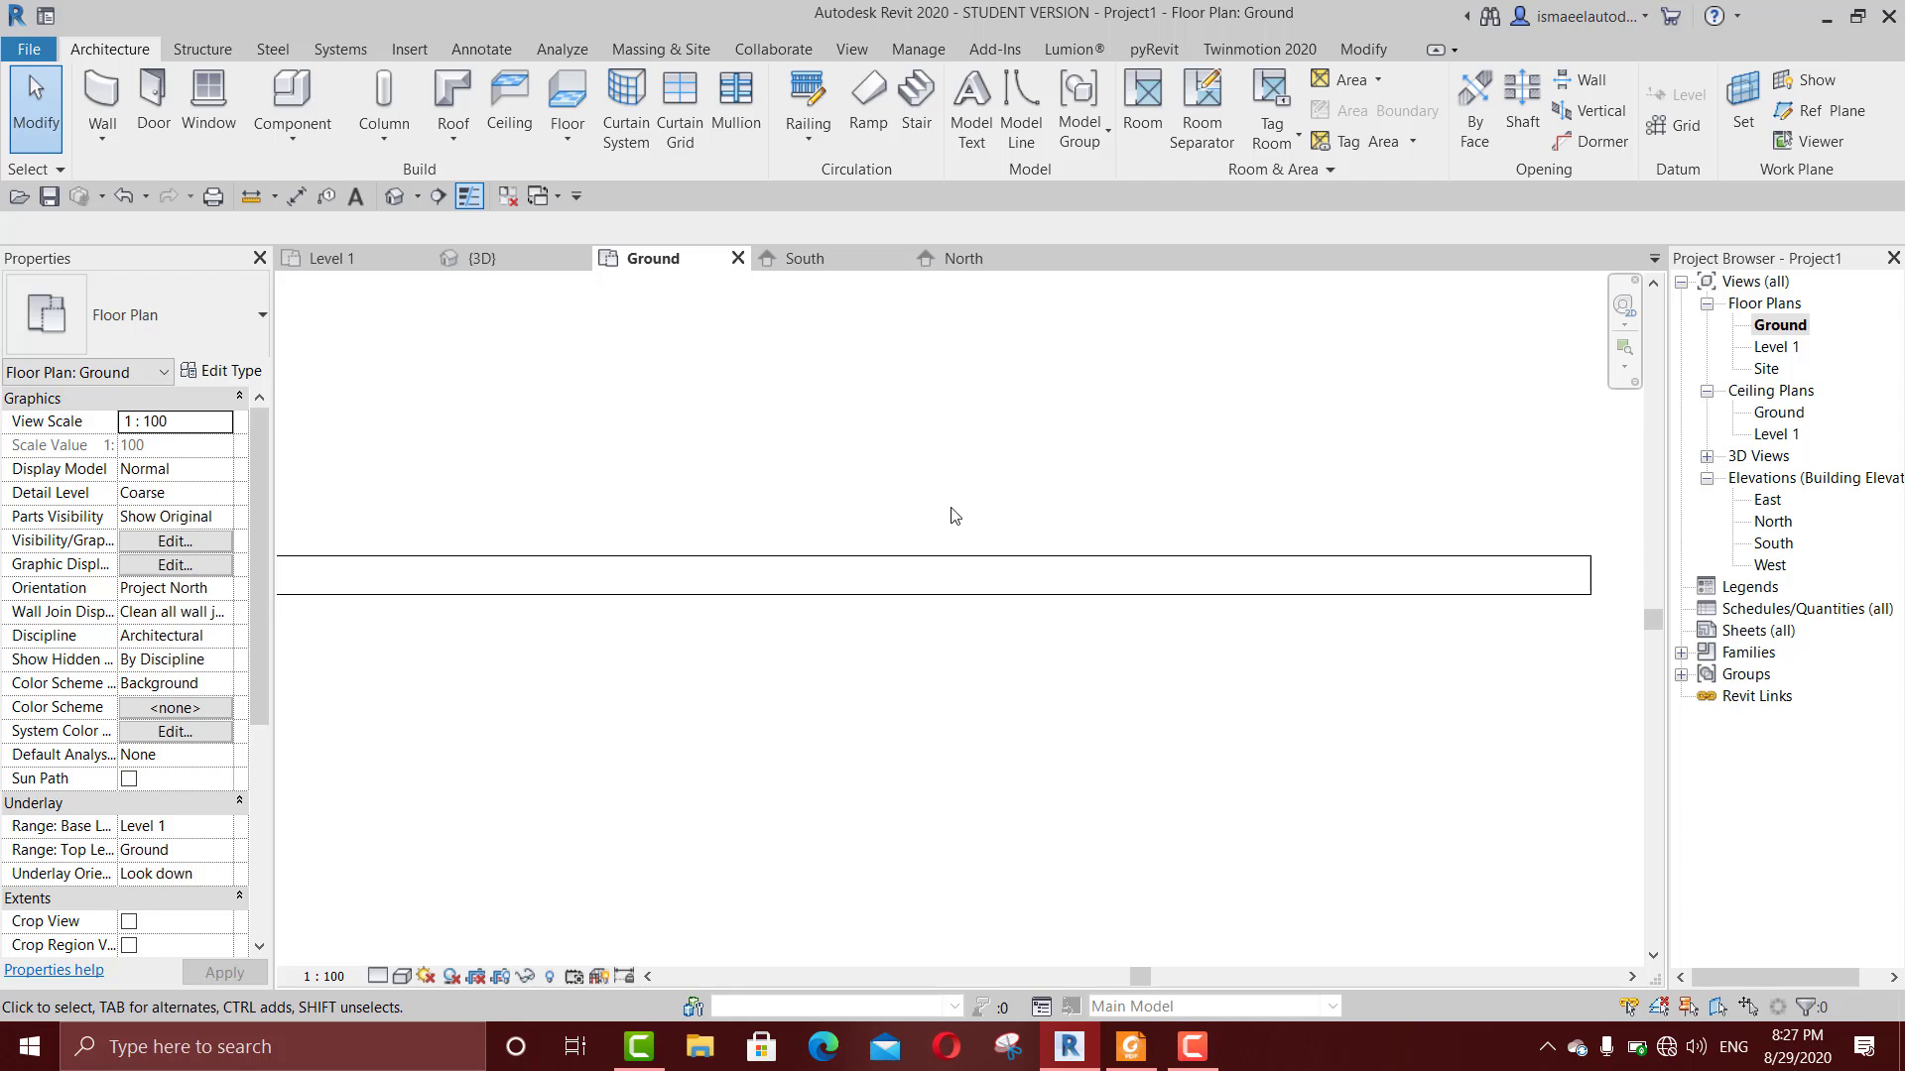
{"action": "key", "text": "d"}
{"action": "key", "text": "r"}
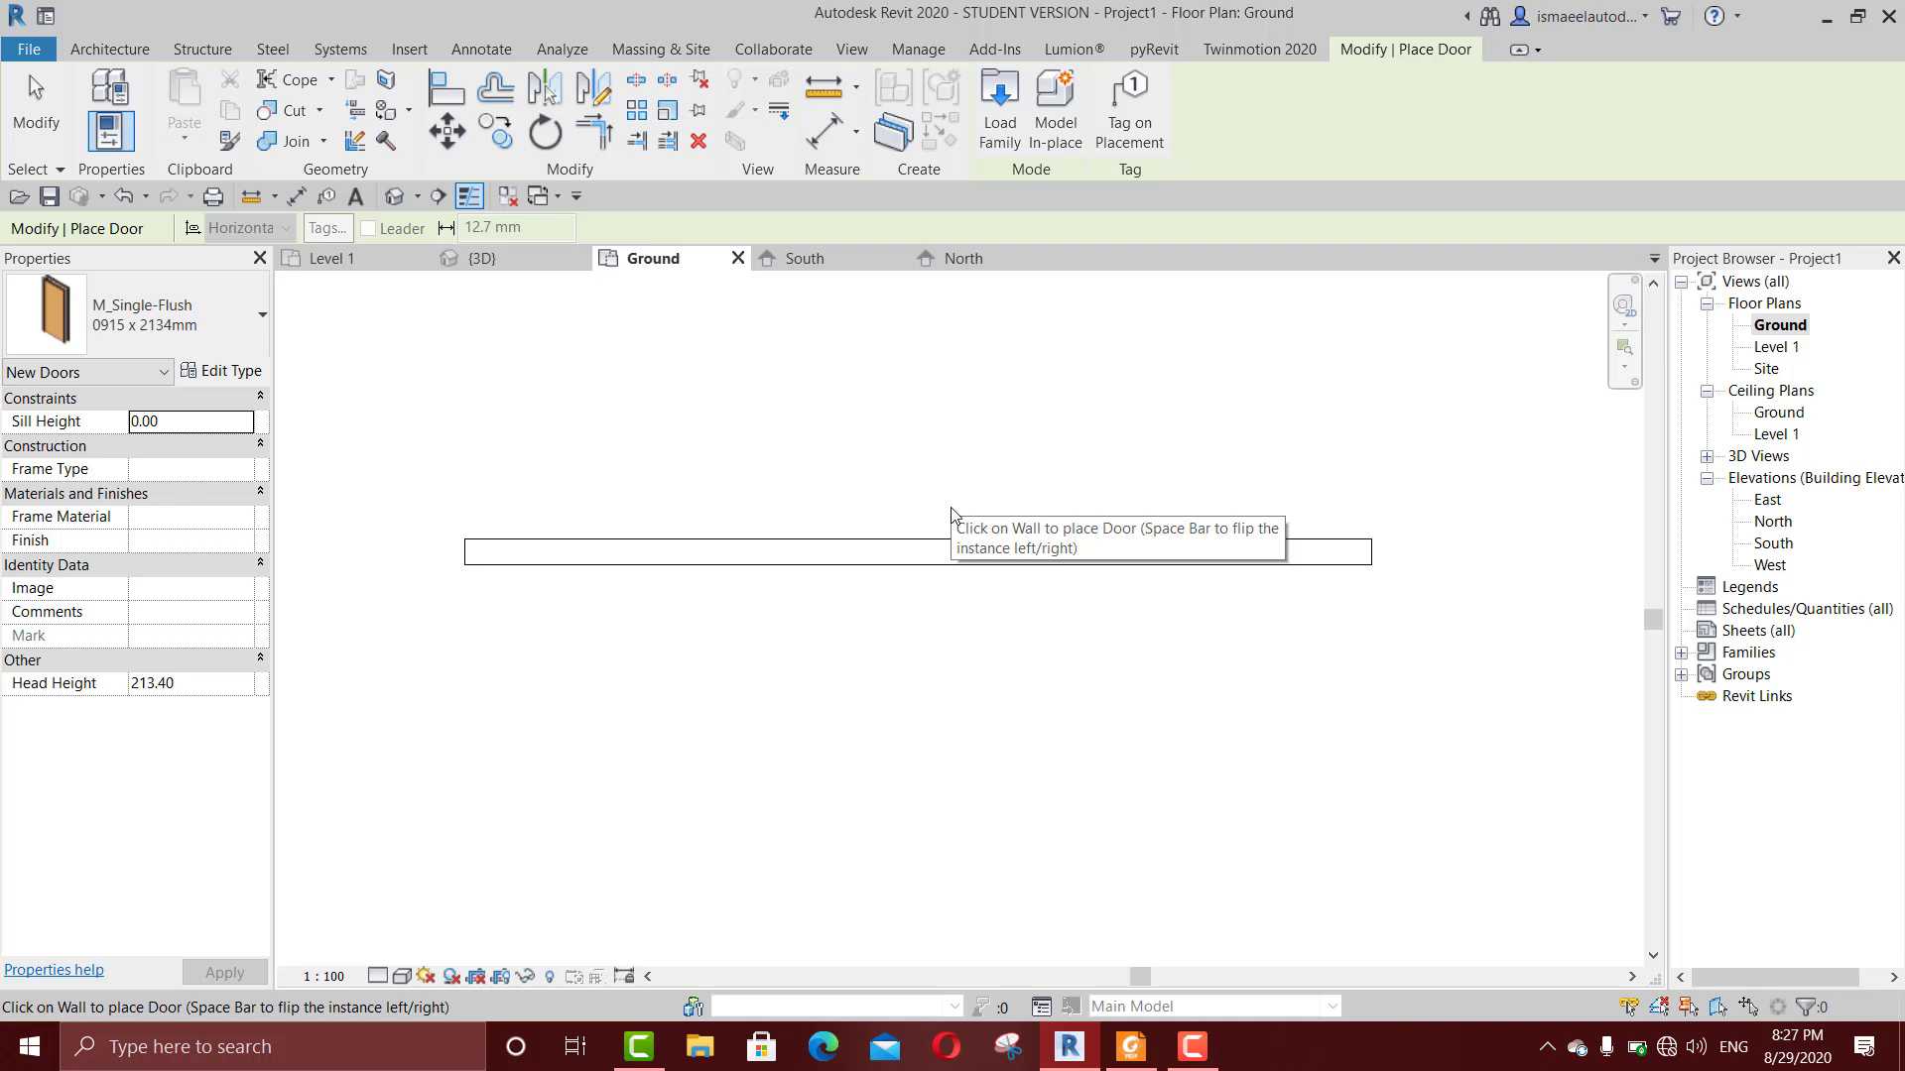
{"action": "key", "text": "Escape"}
{"action": "key", "text": "Escape"}
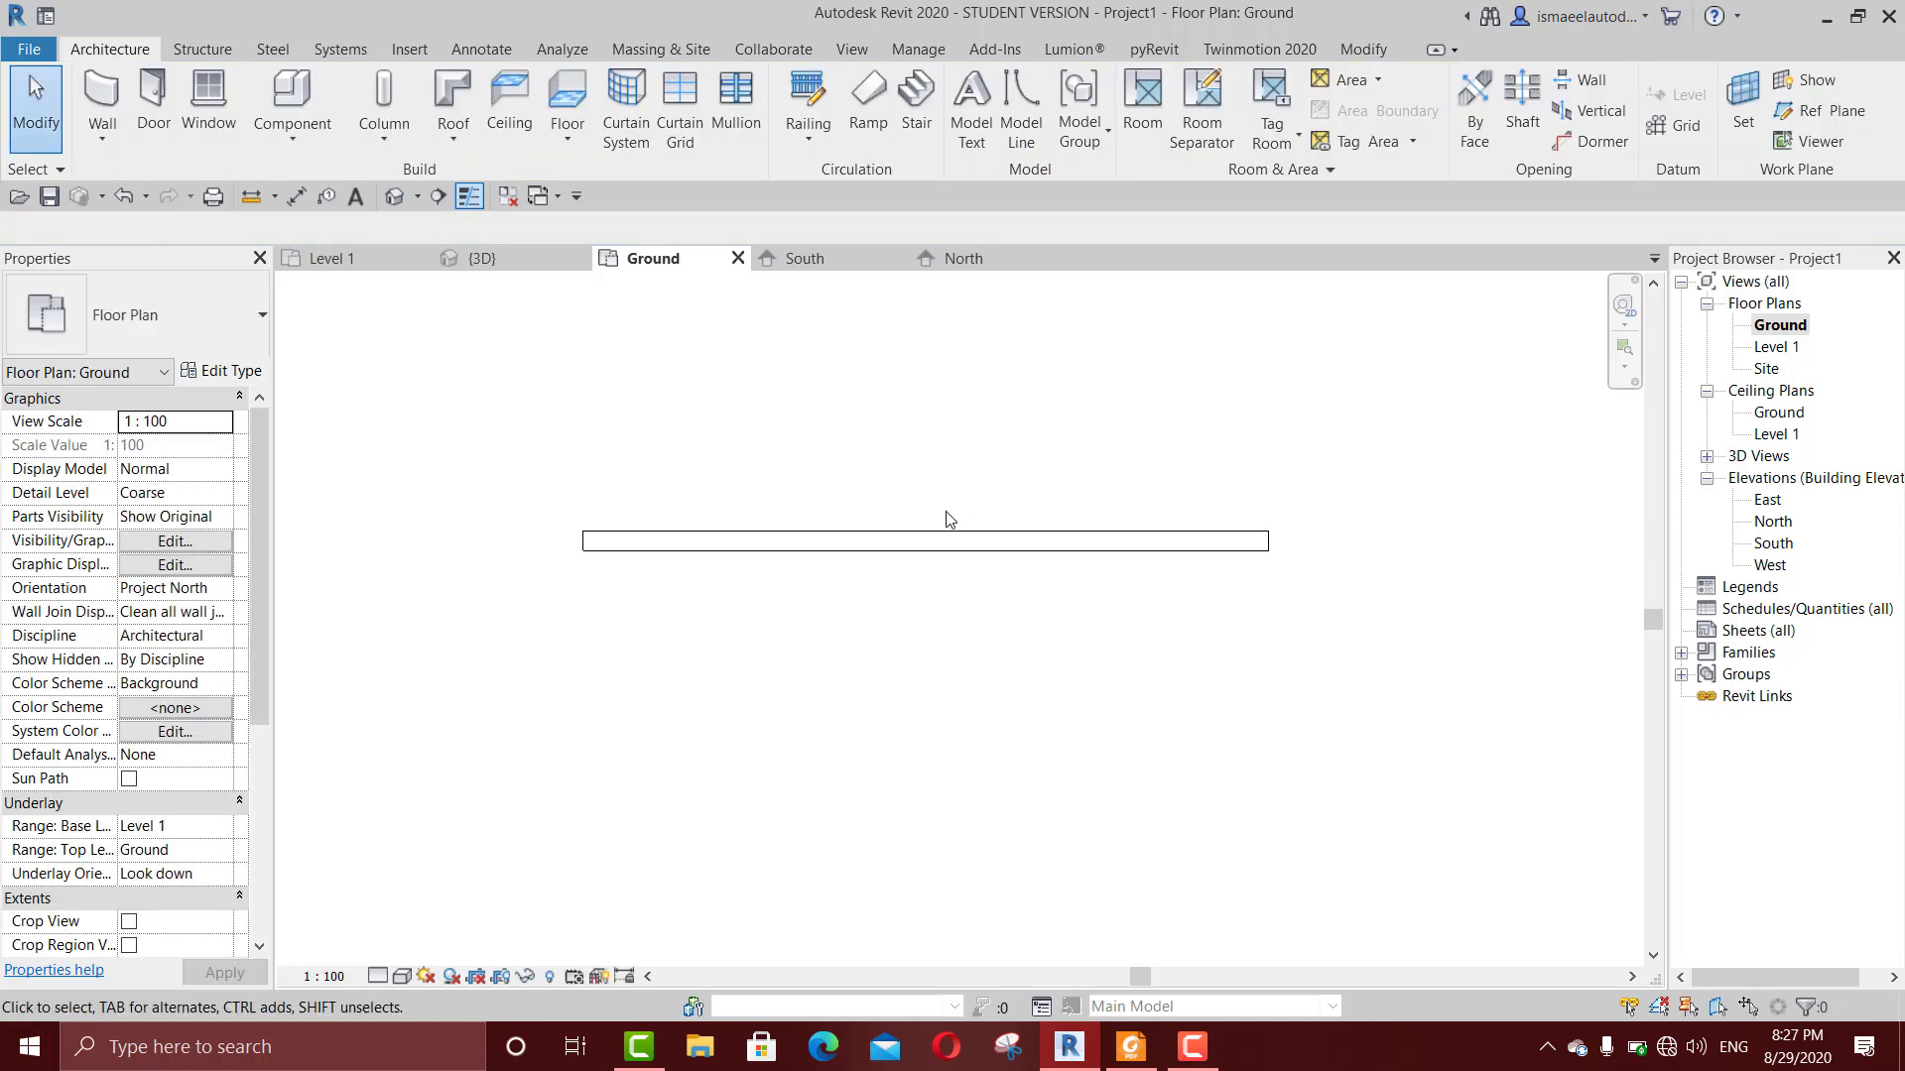
Step: Delete the existing wall on the Ground plan and draw a new horizontal Generic - 200mm wall about 300 cm long
{"action": "left_click", "coordinate": [922, 545]}
{"action": "key", "text": "Escape"}
{"action": "key", "text": "w"}
{"action": "key", "text": "a"}
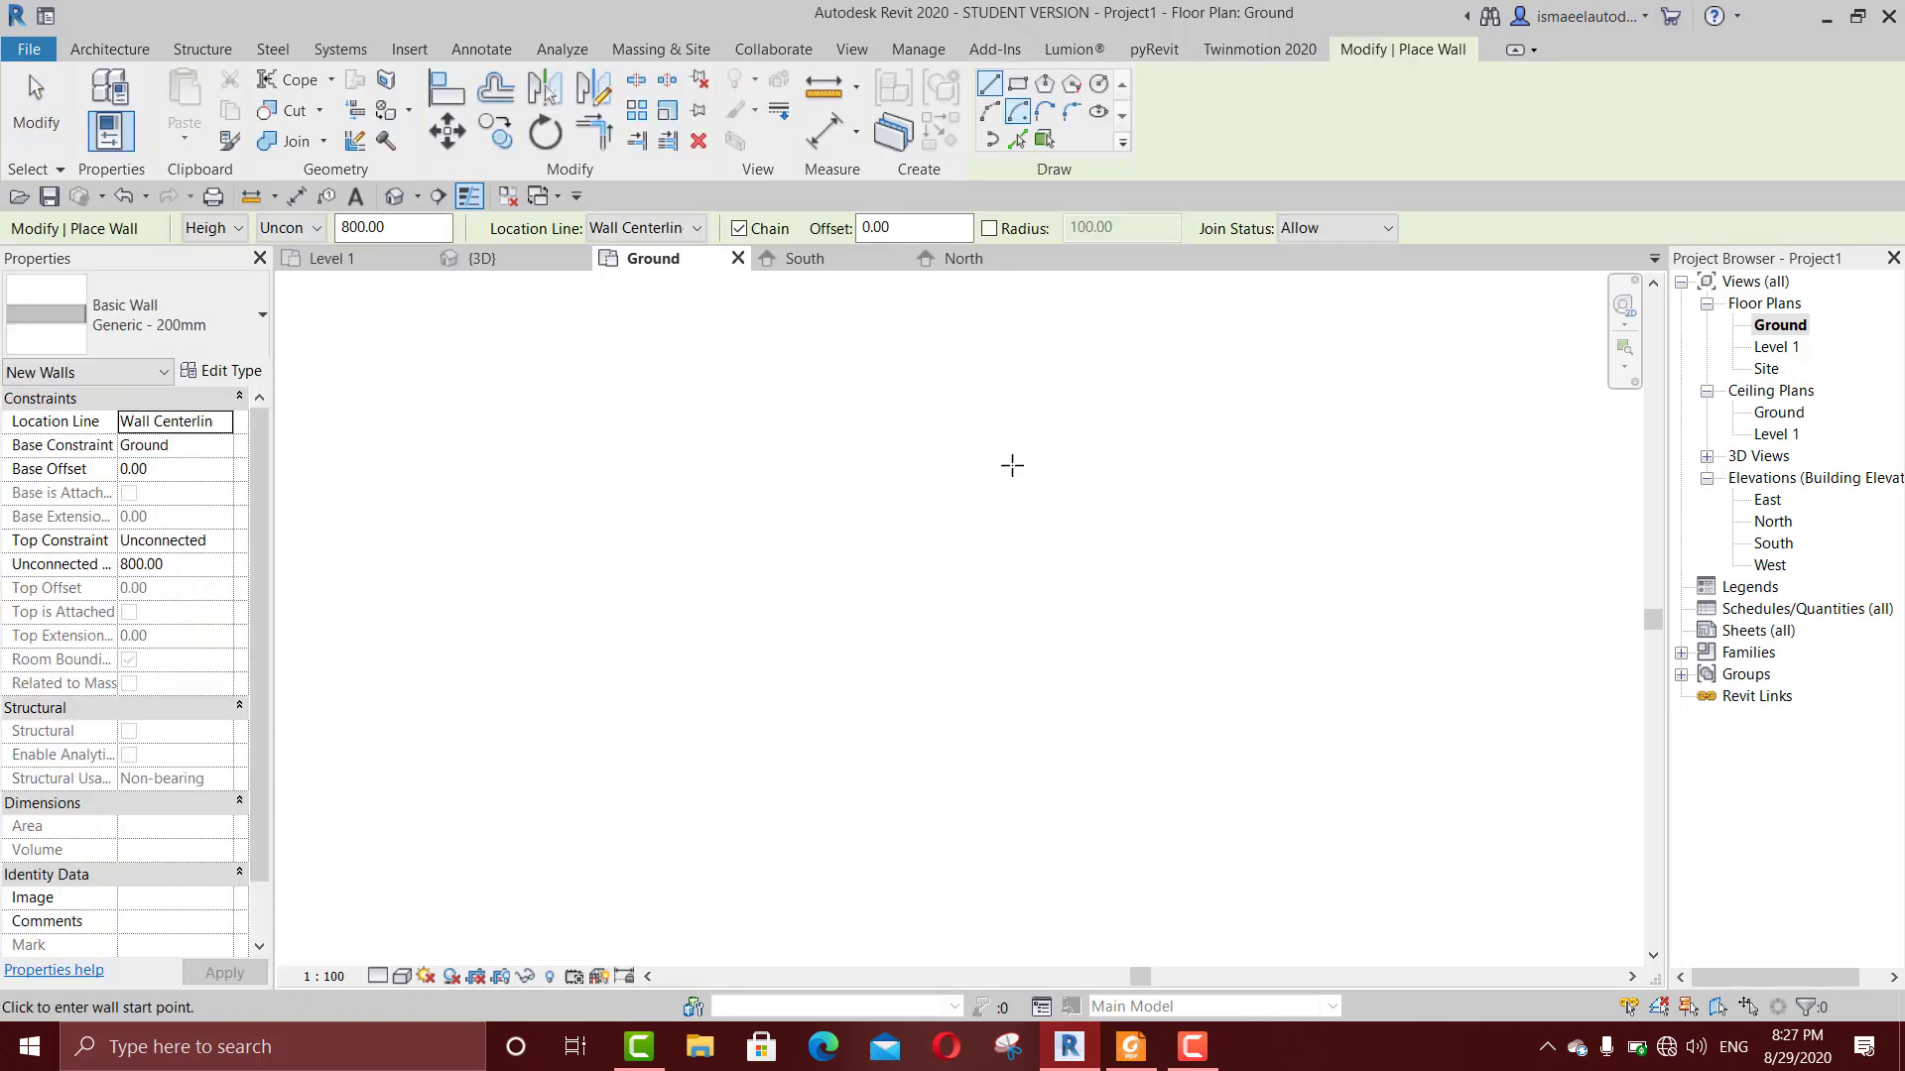
{"action": "left_click", "coordinate": [795, 599]}
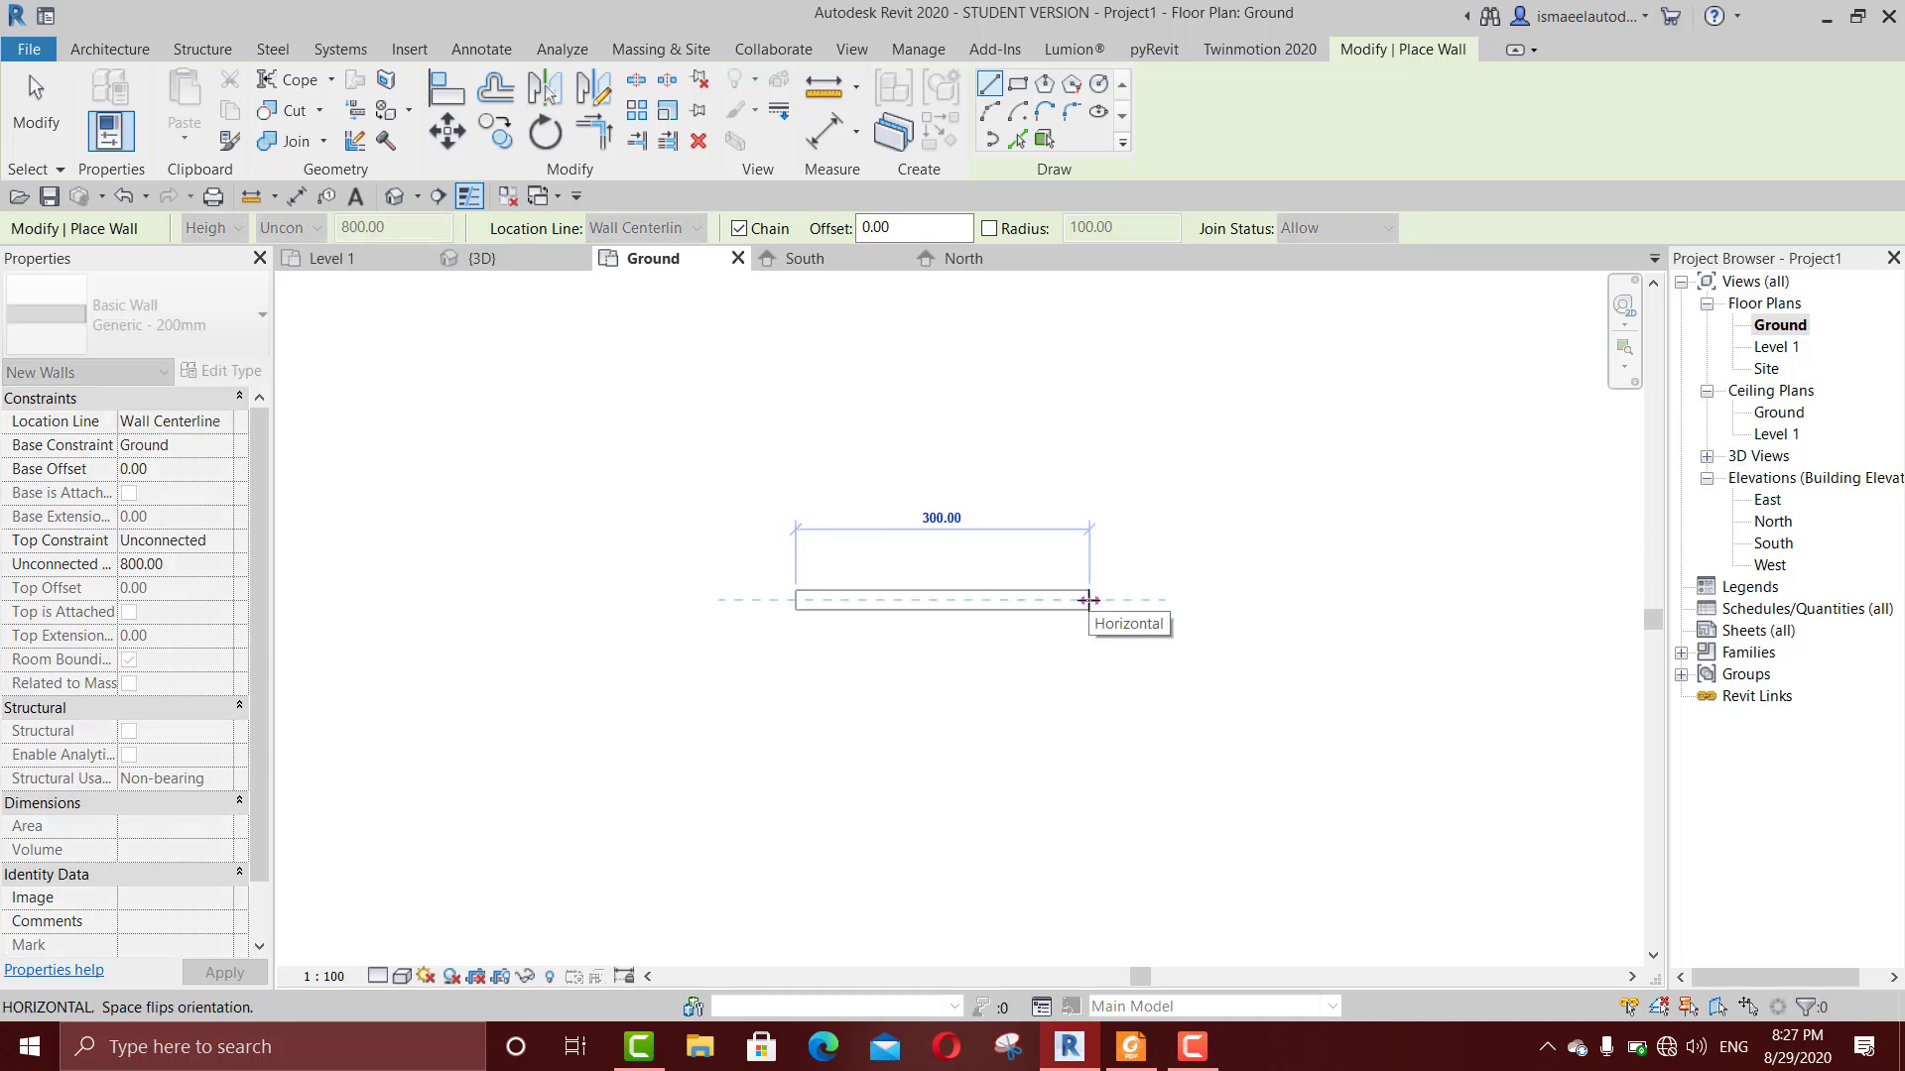
{"action": "left_click", "coordinate": [1088, 599]}
{"action": "scroll", "coordinate": [1061, 632], "scroll_direction": "up", "scroll_amount": 3}
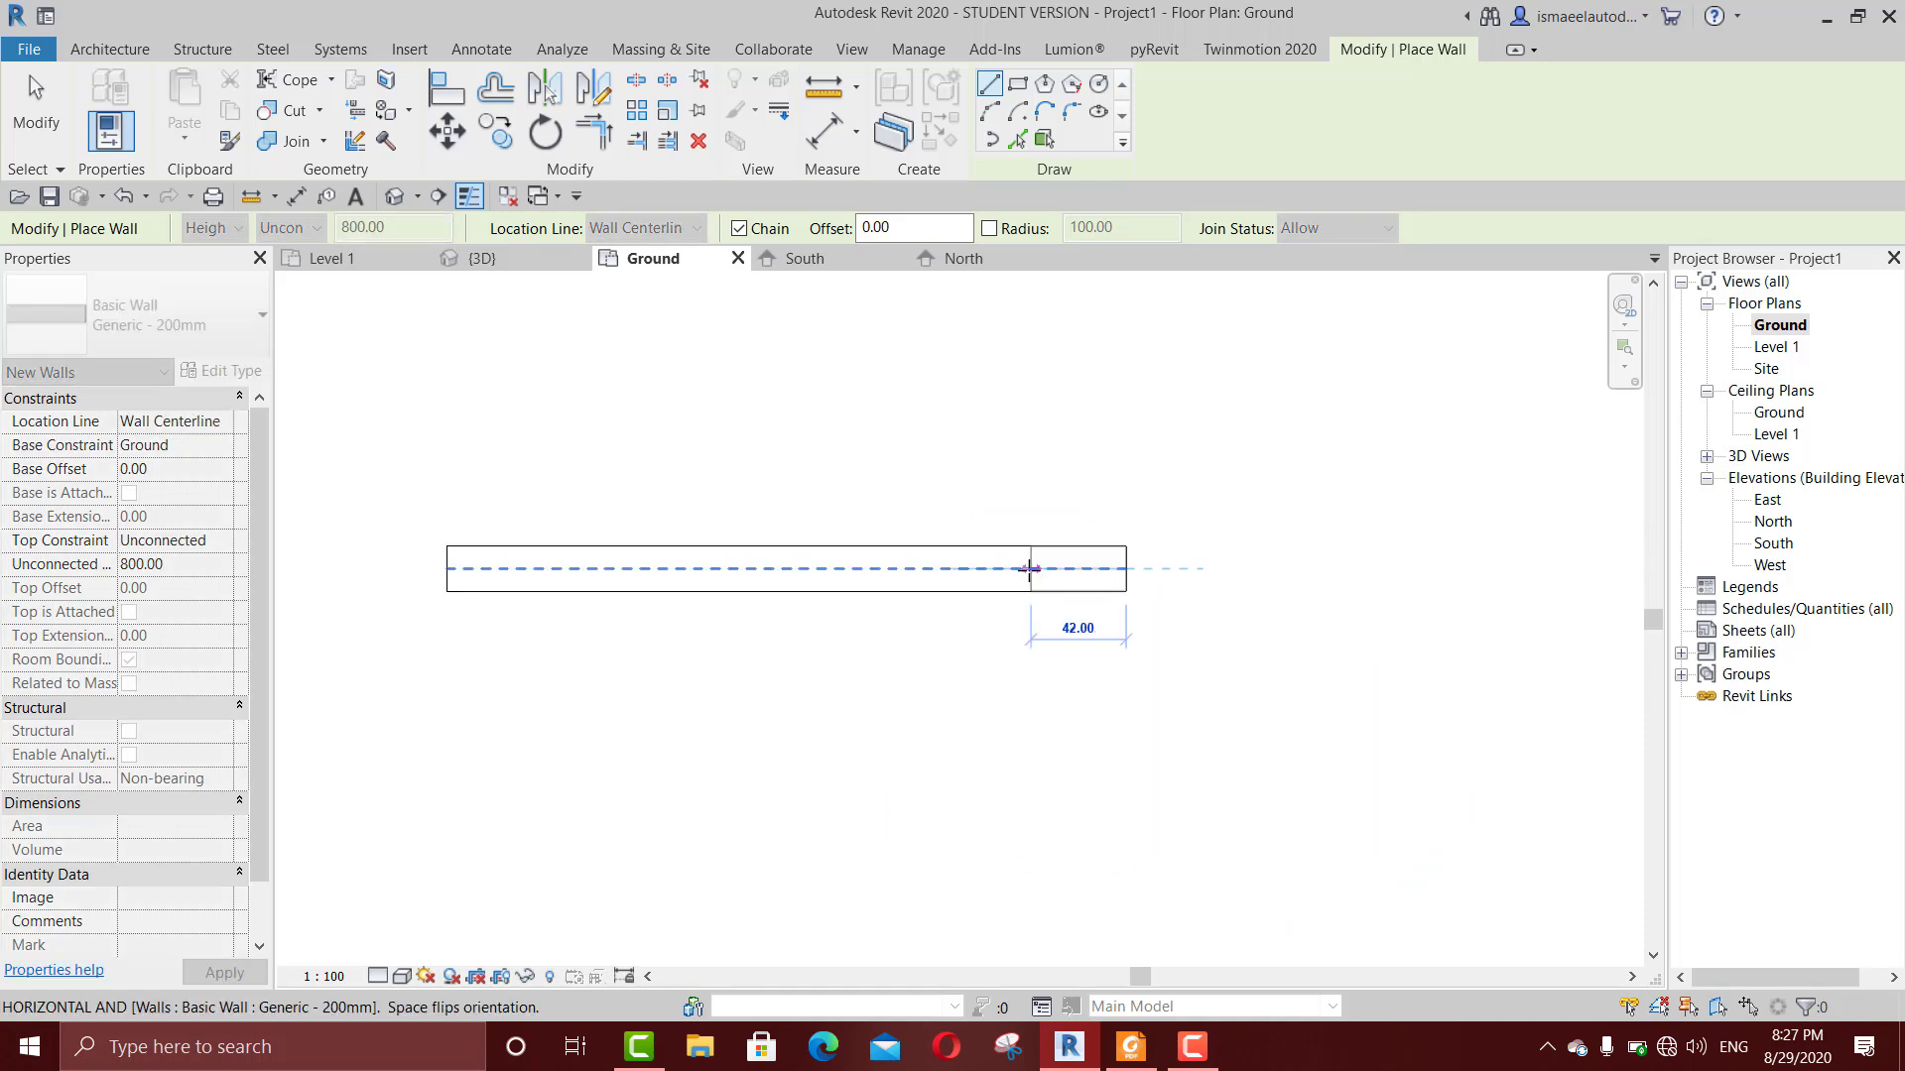
{"action": "key", "text": "Escape"}
{"action": "middle_click_drag", "start_coordinate": [1021, 659], "coordinate": [1038, 721]}
{"action": "key", "text": "Escape"}
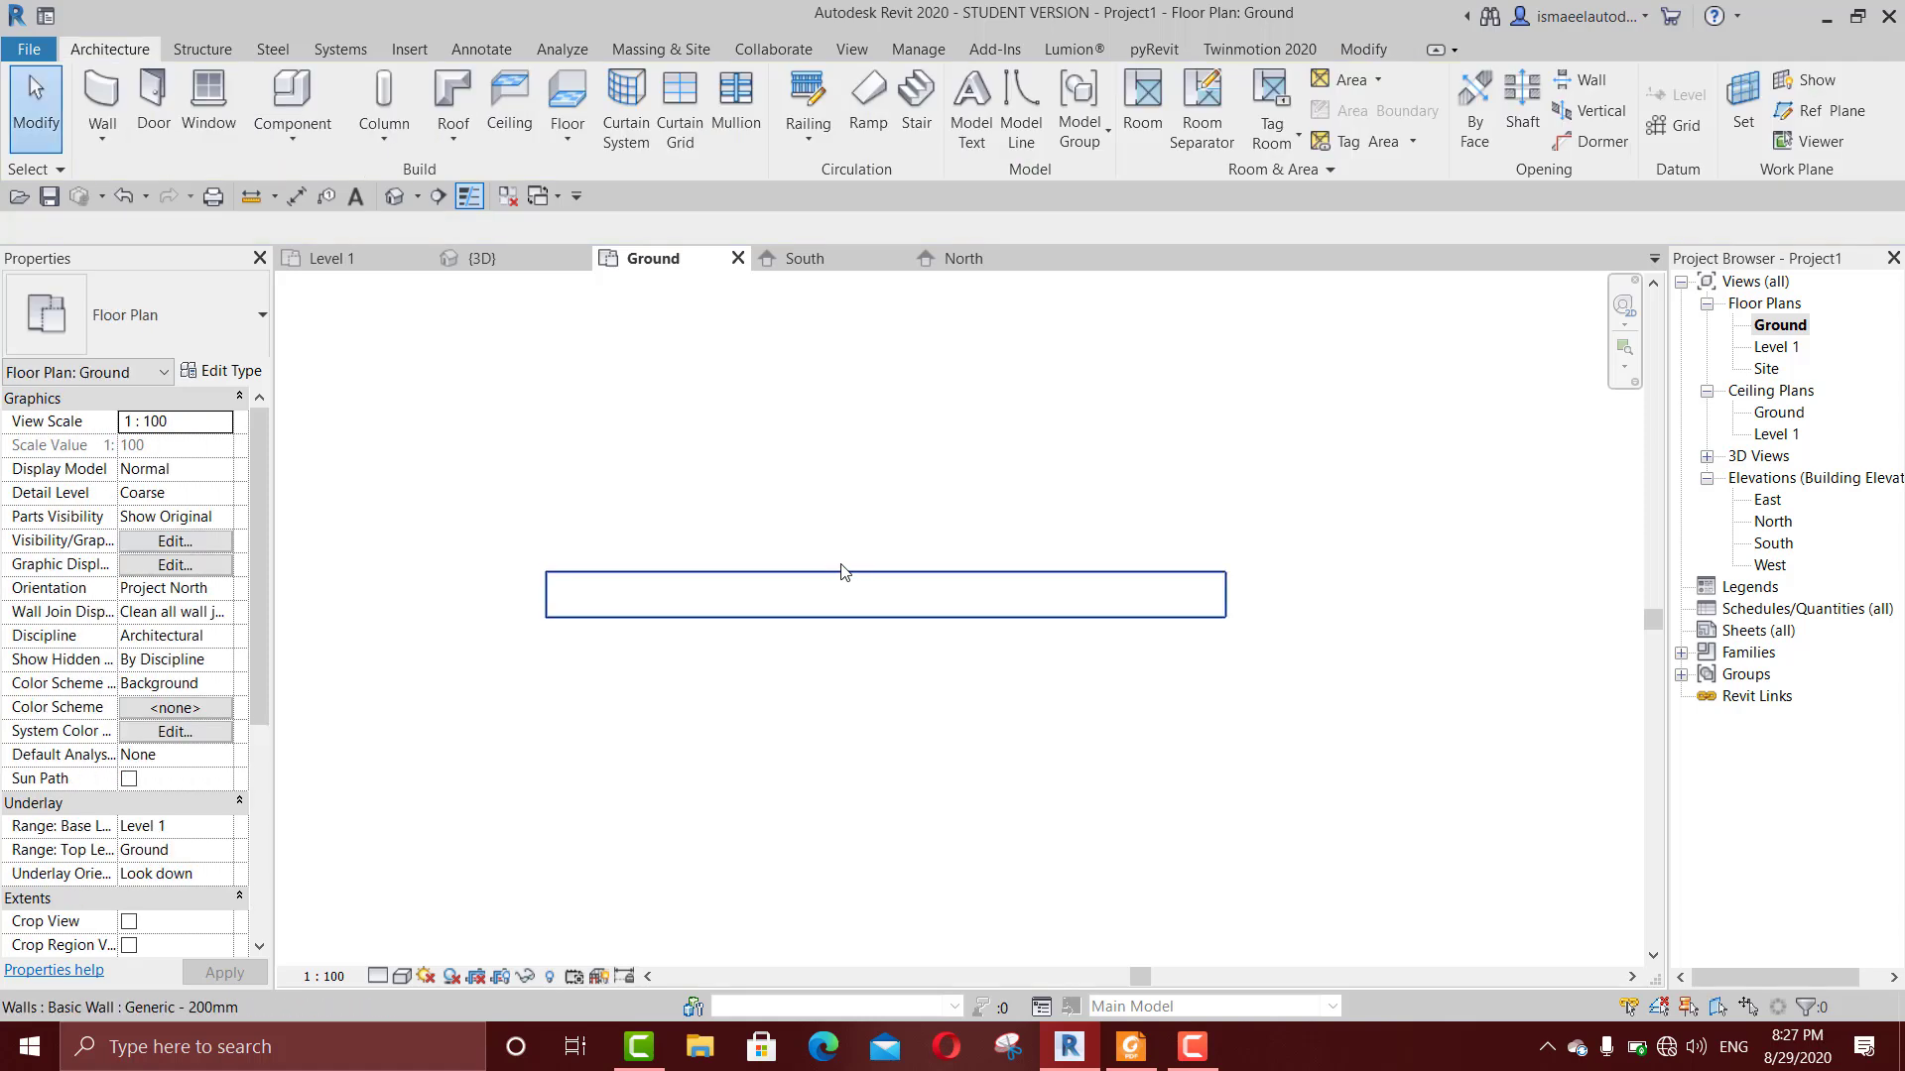
{"action": "scroll", "coordinate": [842, 560], "scroll_direction": "up", "scroll_amount": 2}
{"action": "middle_click_drag", "start_coordinate": [899, 494], "coordinate": [1039, 466]}
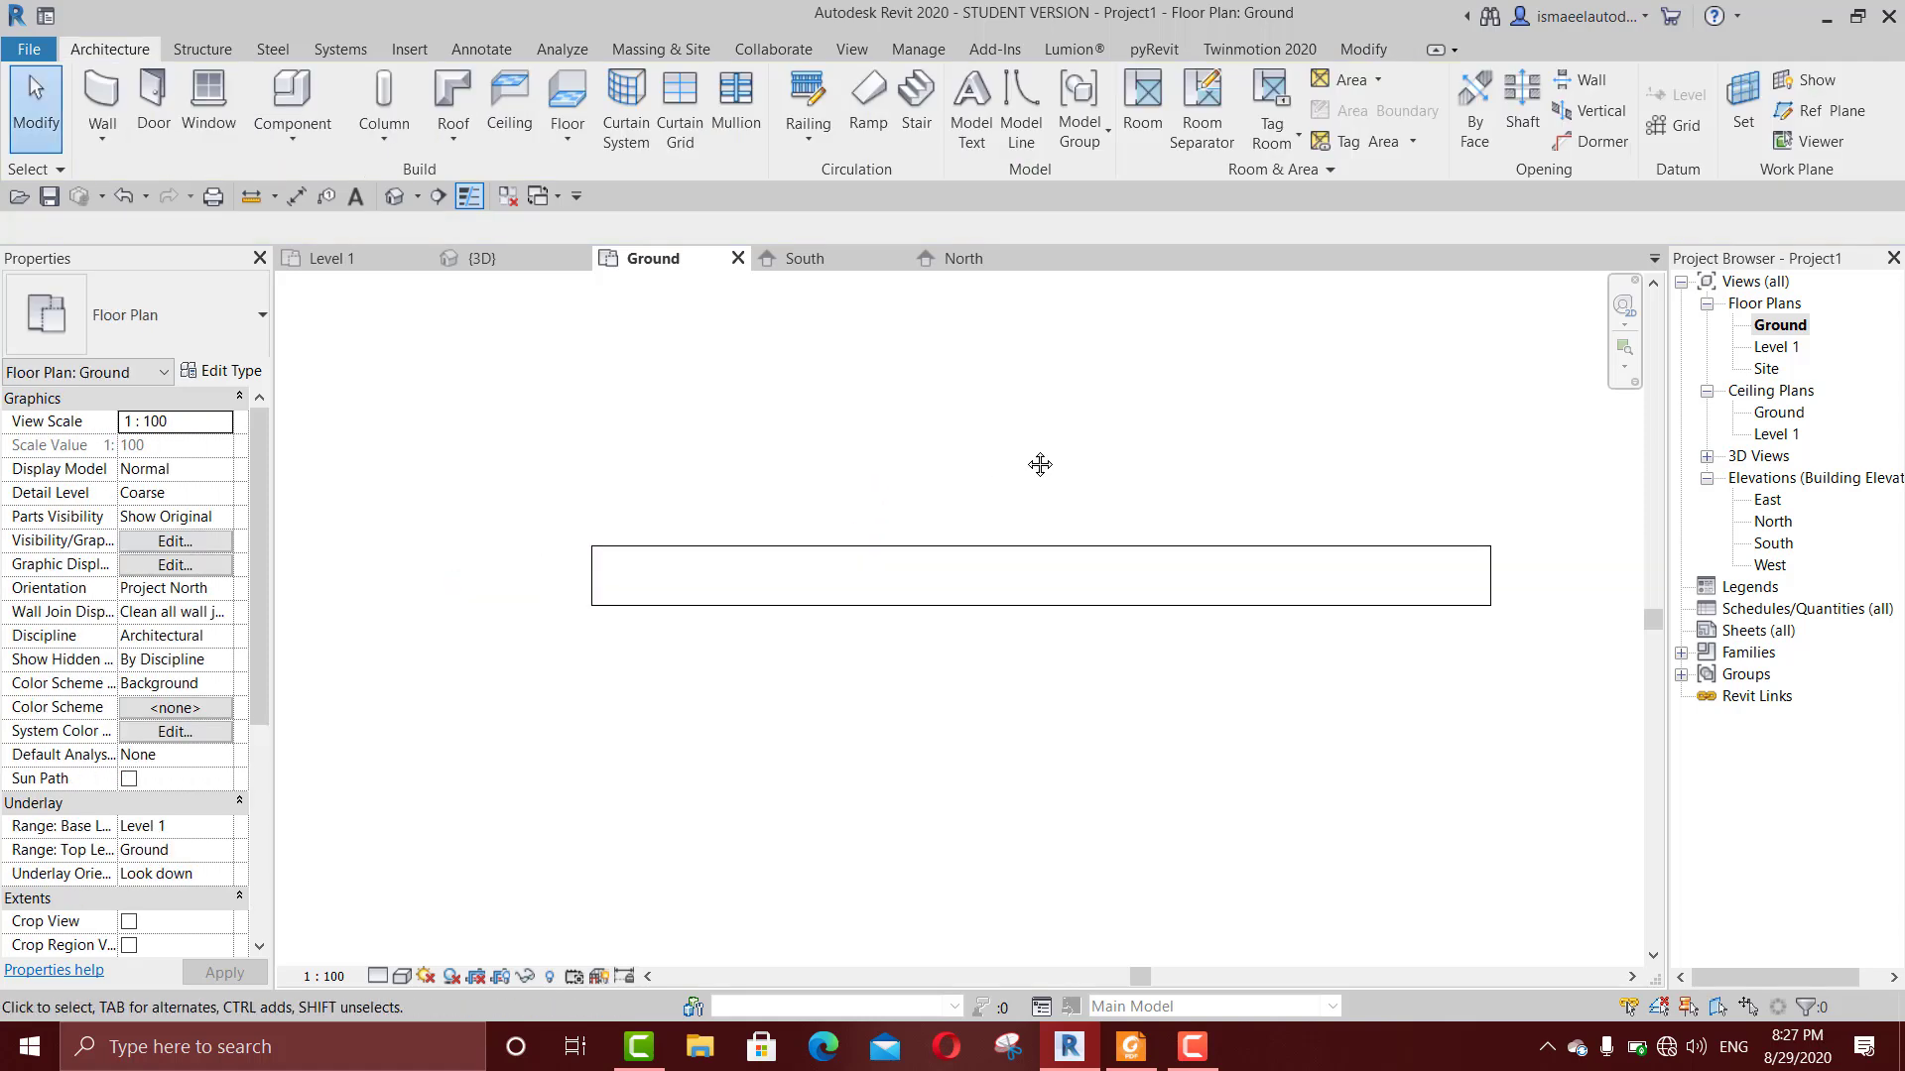
{"action": "key", "text": "w"}
{"action": "key", "text": "n"}
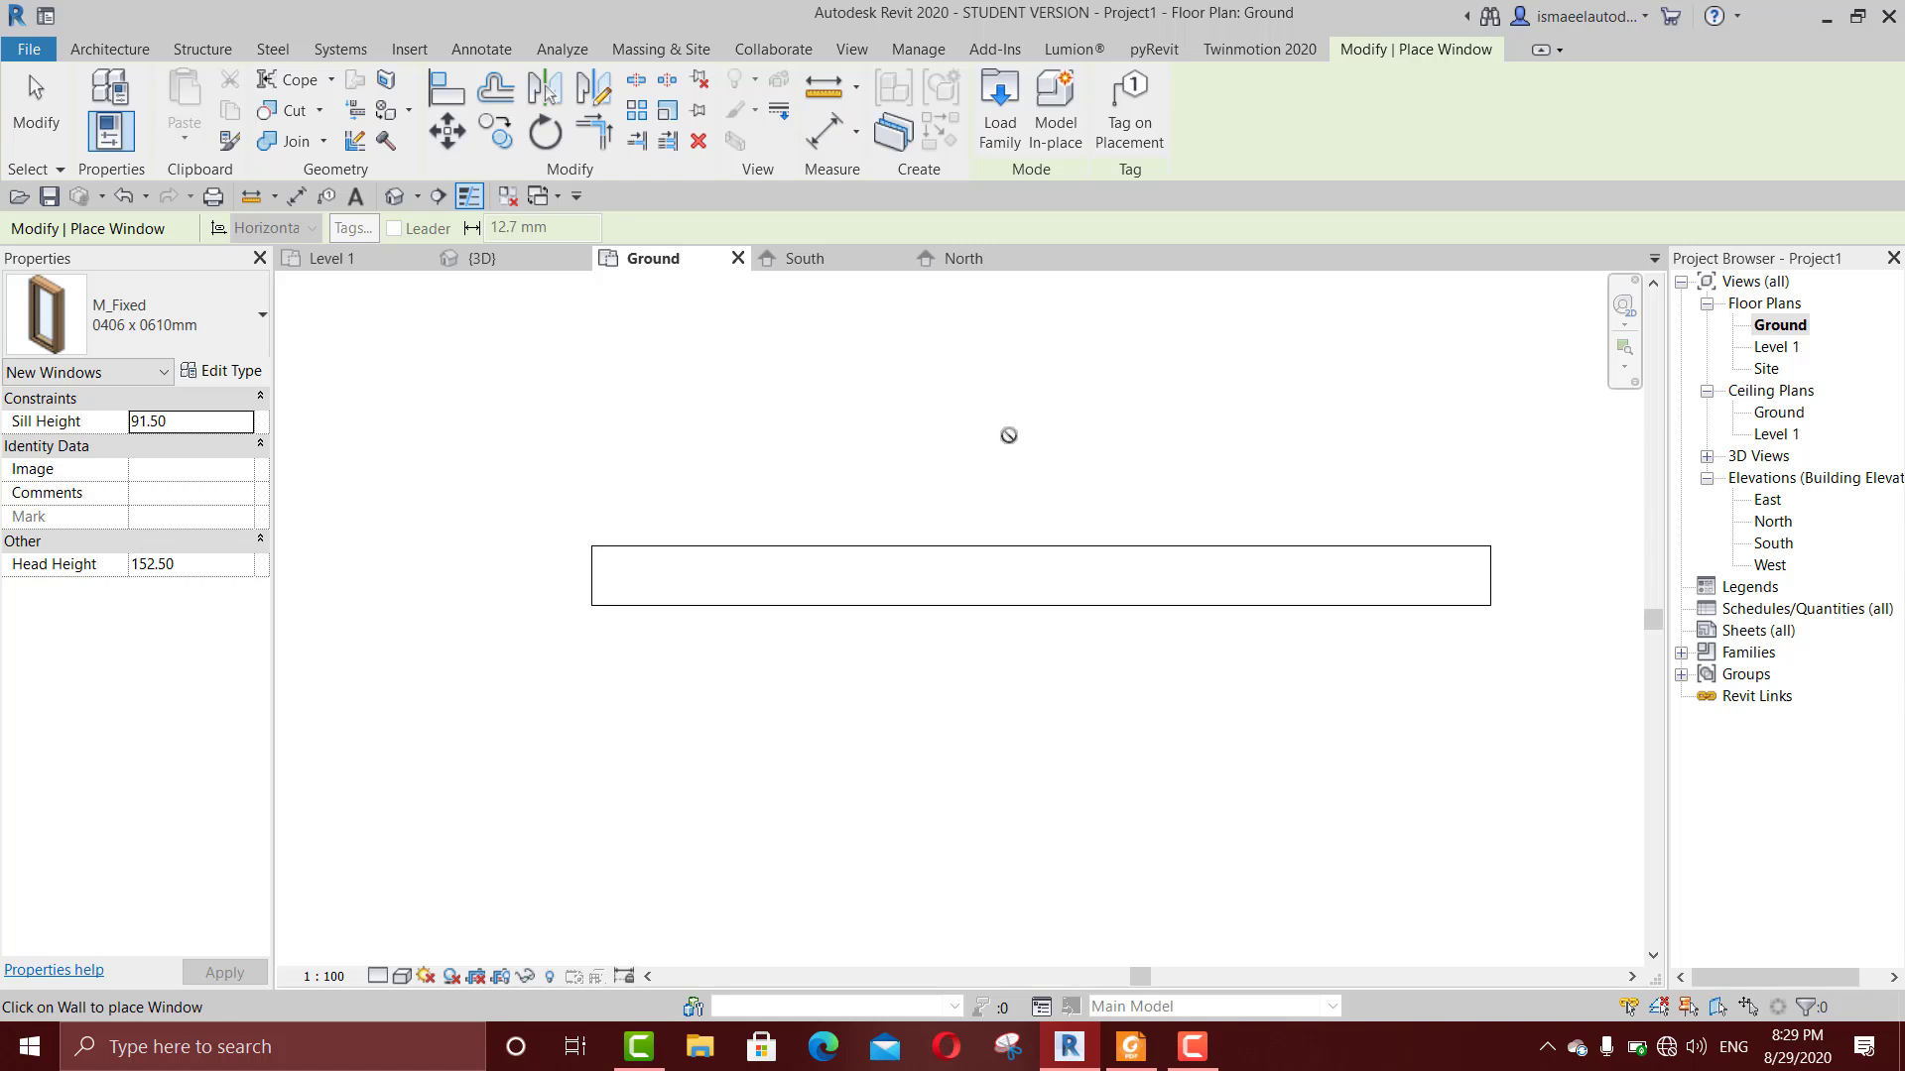
{"action": "key", "text": "Escape"}
Step: Create a new project based on the Architectural Template
{"action": "left_click", "coordinate": [40, 26]}
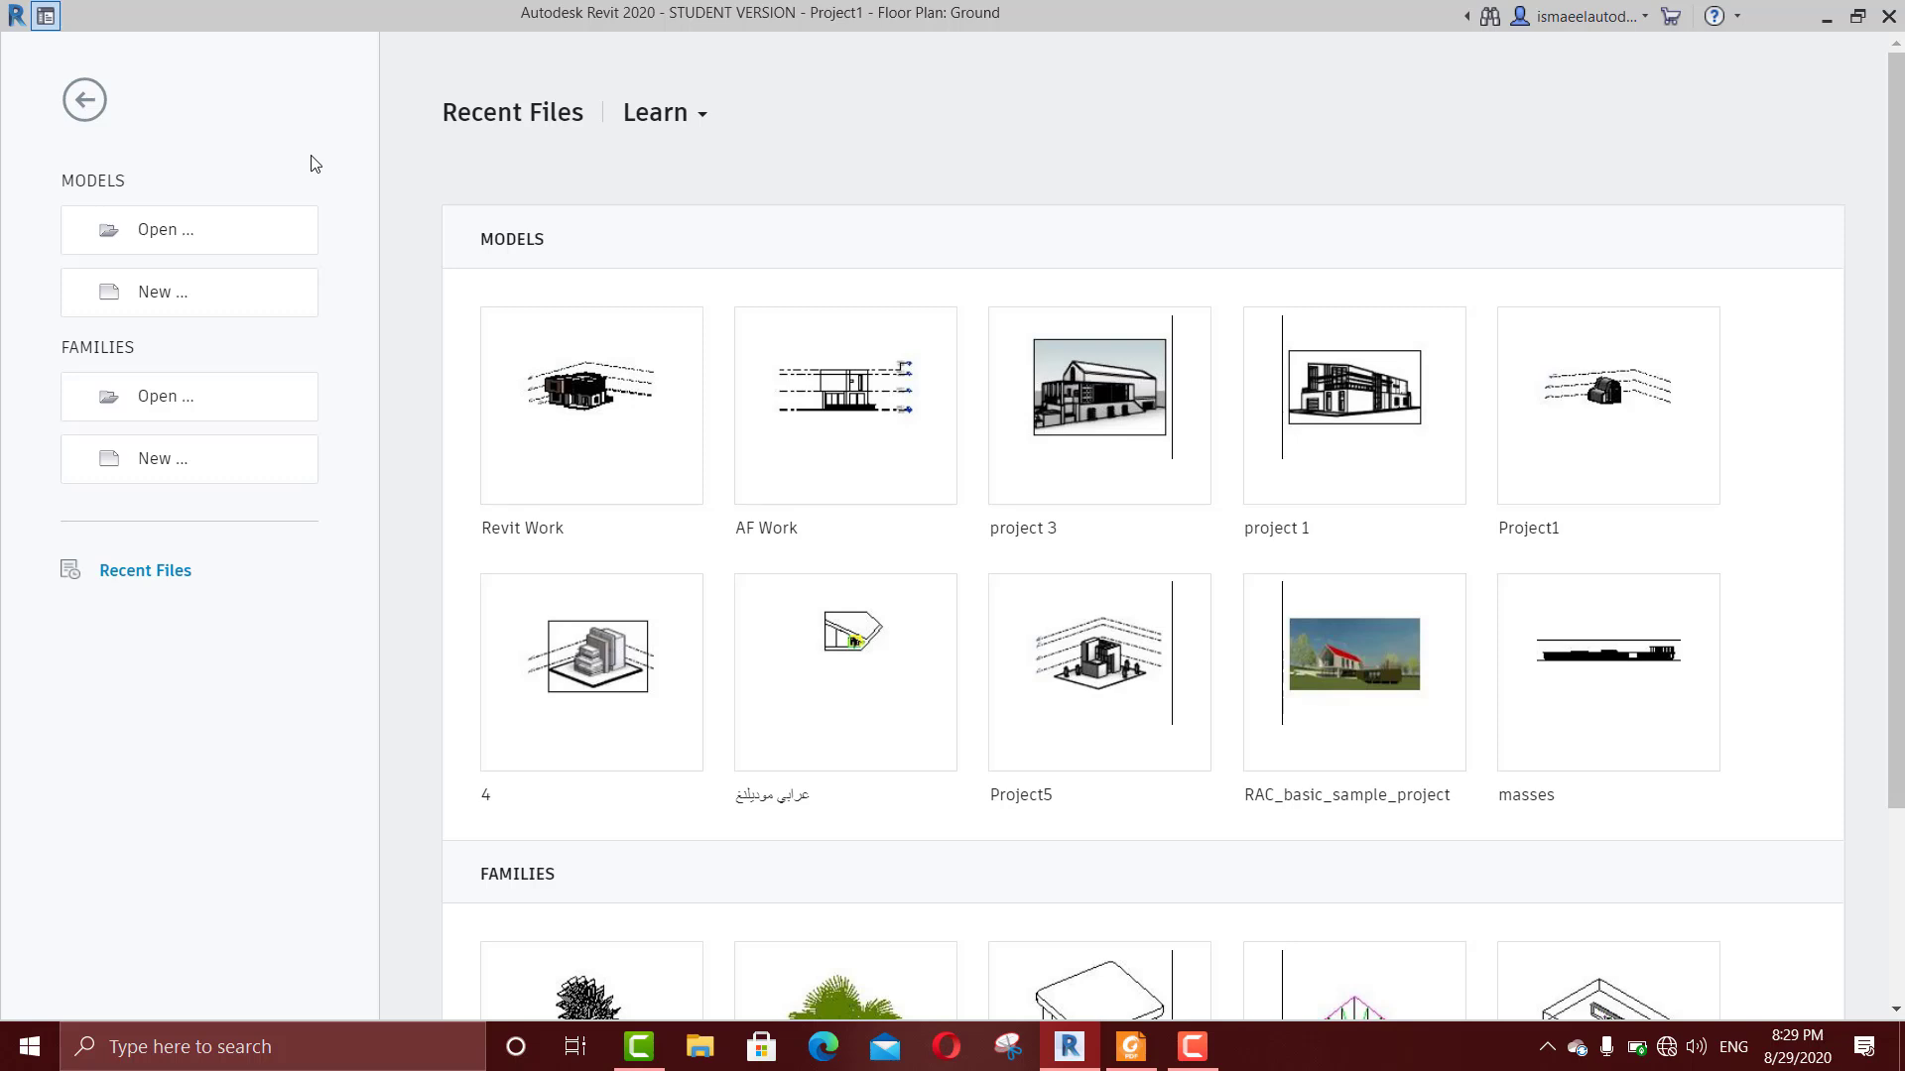
{"action": "left_click", "coordinate": [236, 298]}
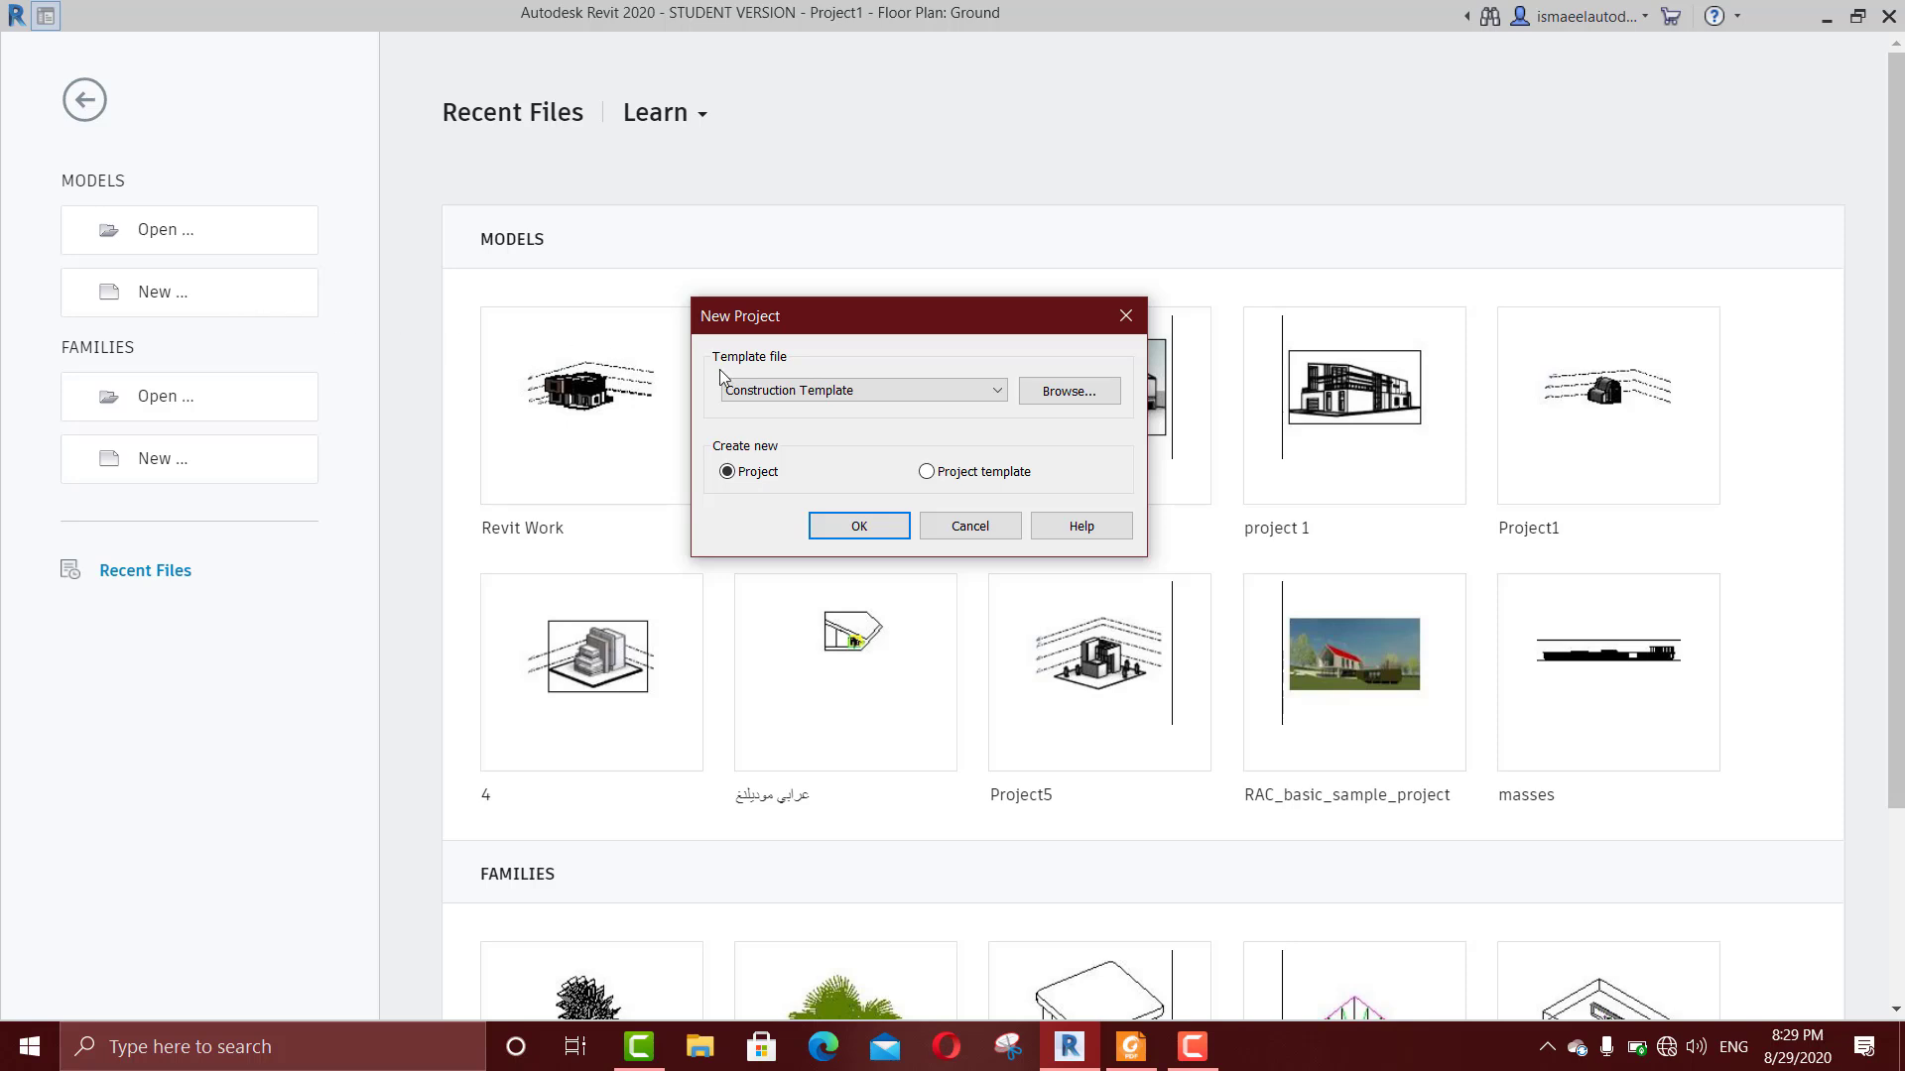
{"action": "left_click", "coordinate": [829, 392]}
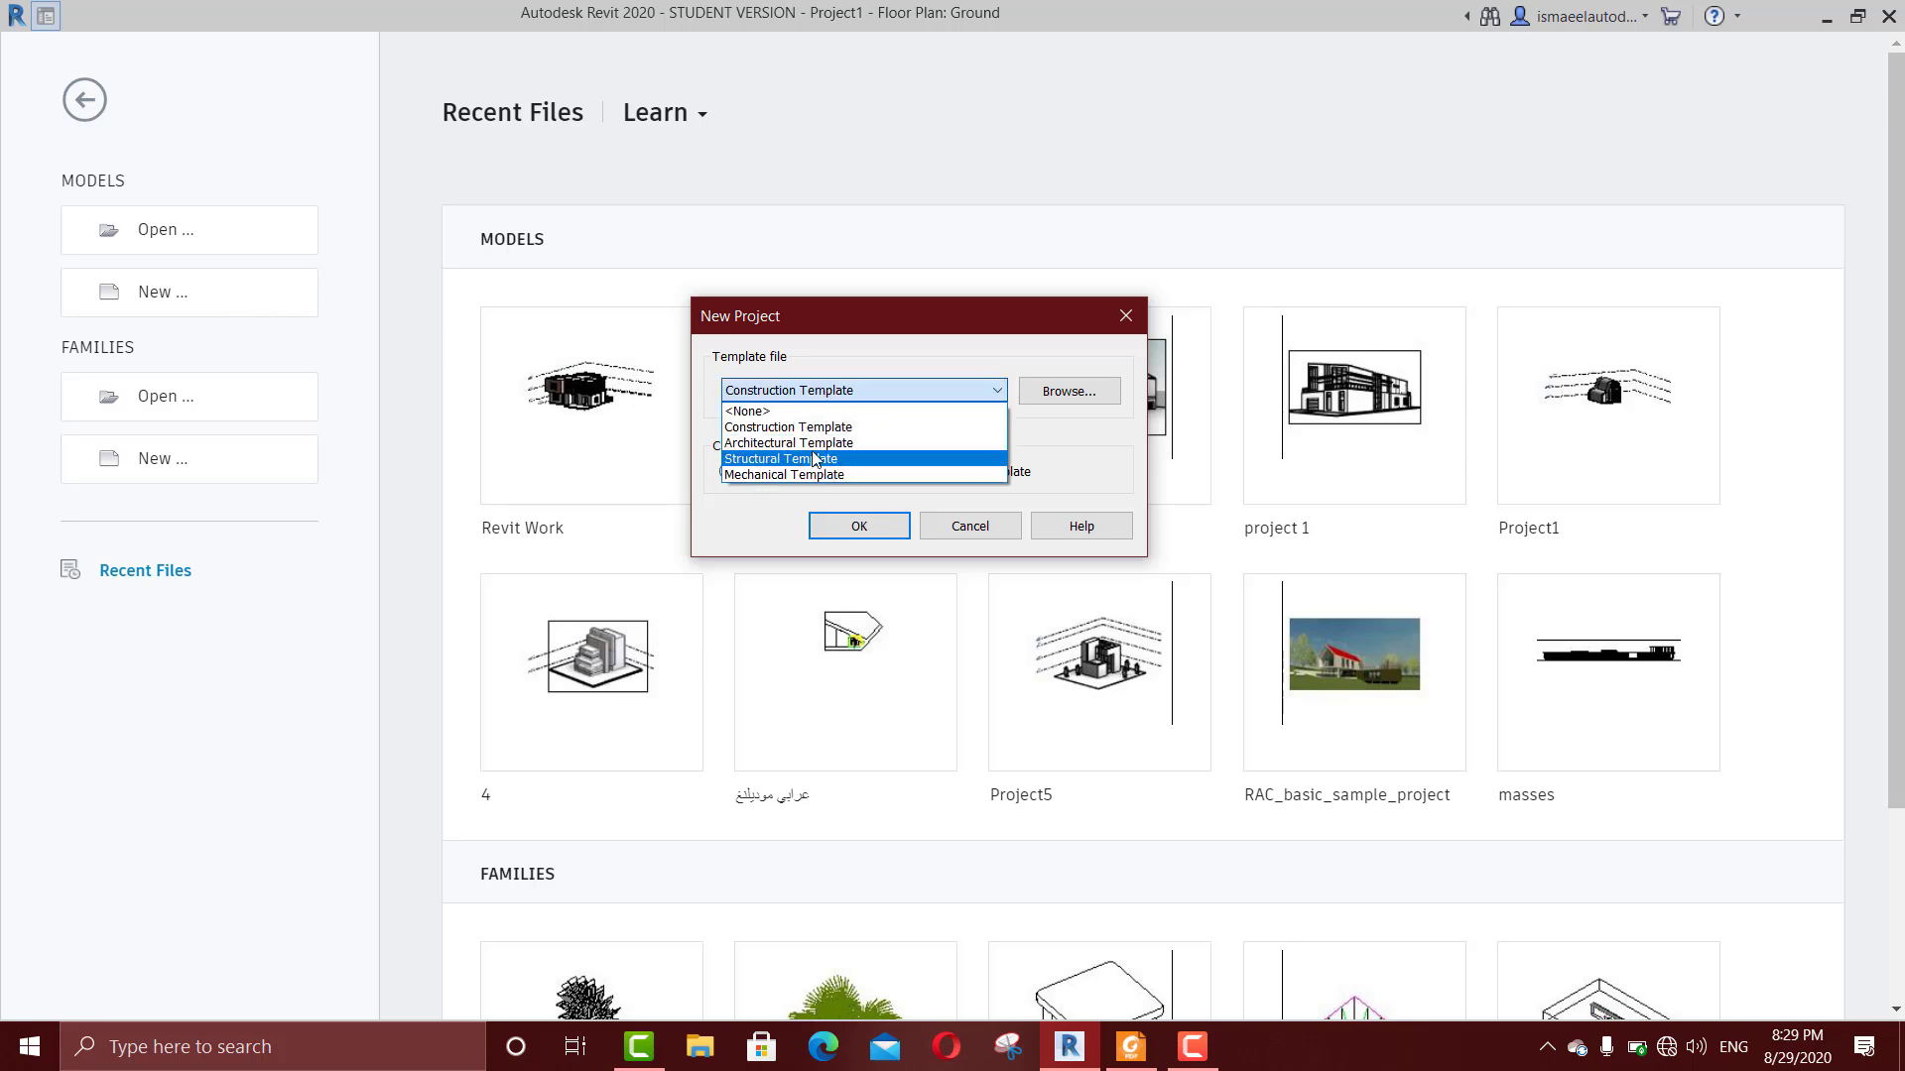
{"action": "left_click", "coordinate": [812, 443]}
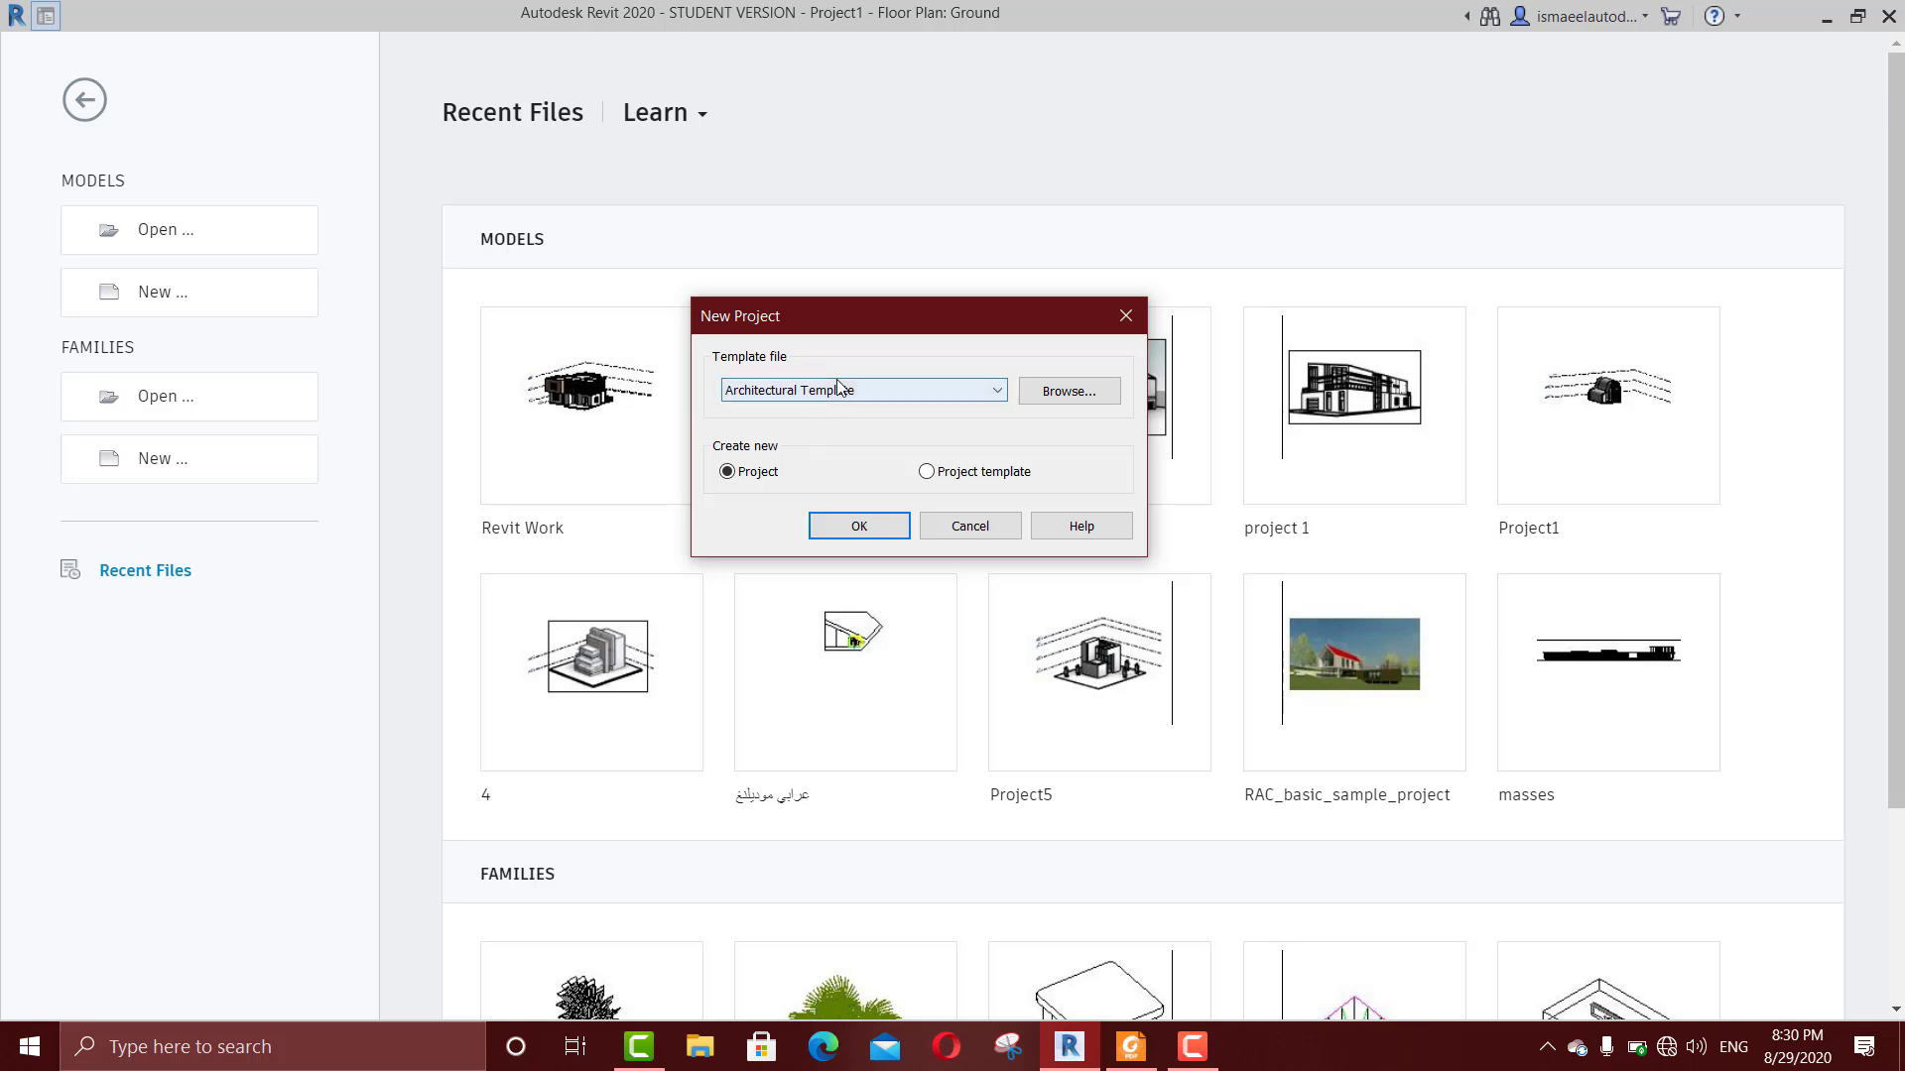
{"action": "left_click", "coordinate": [860, 527]}
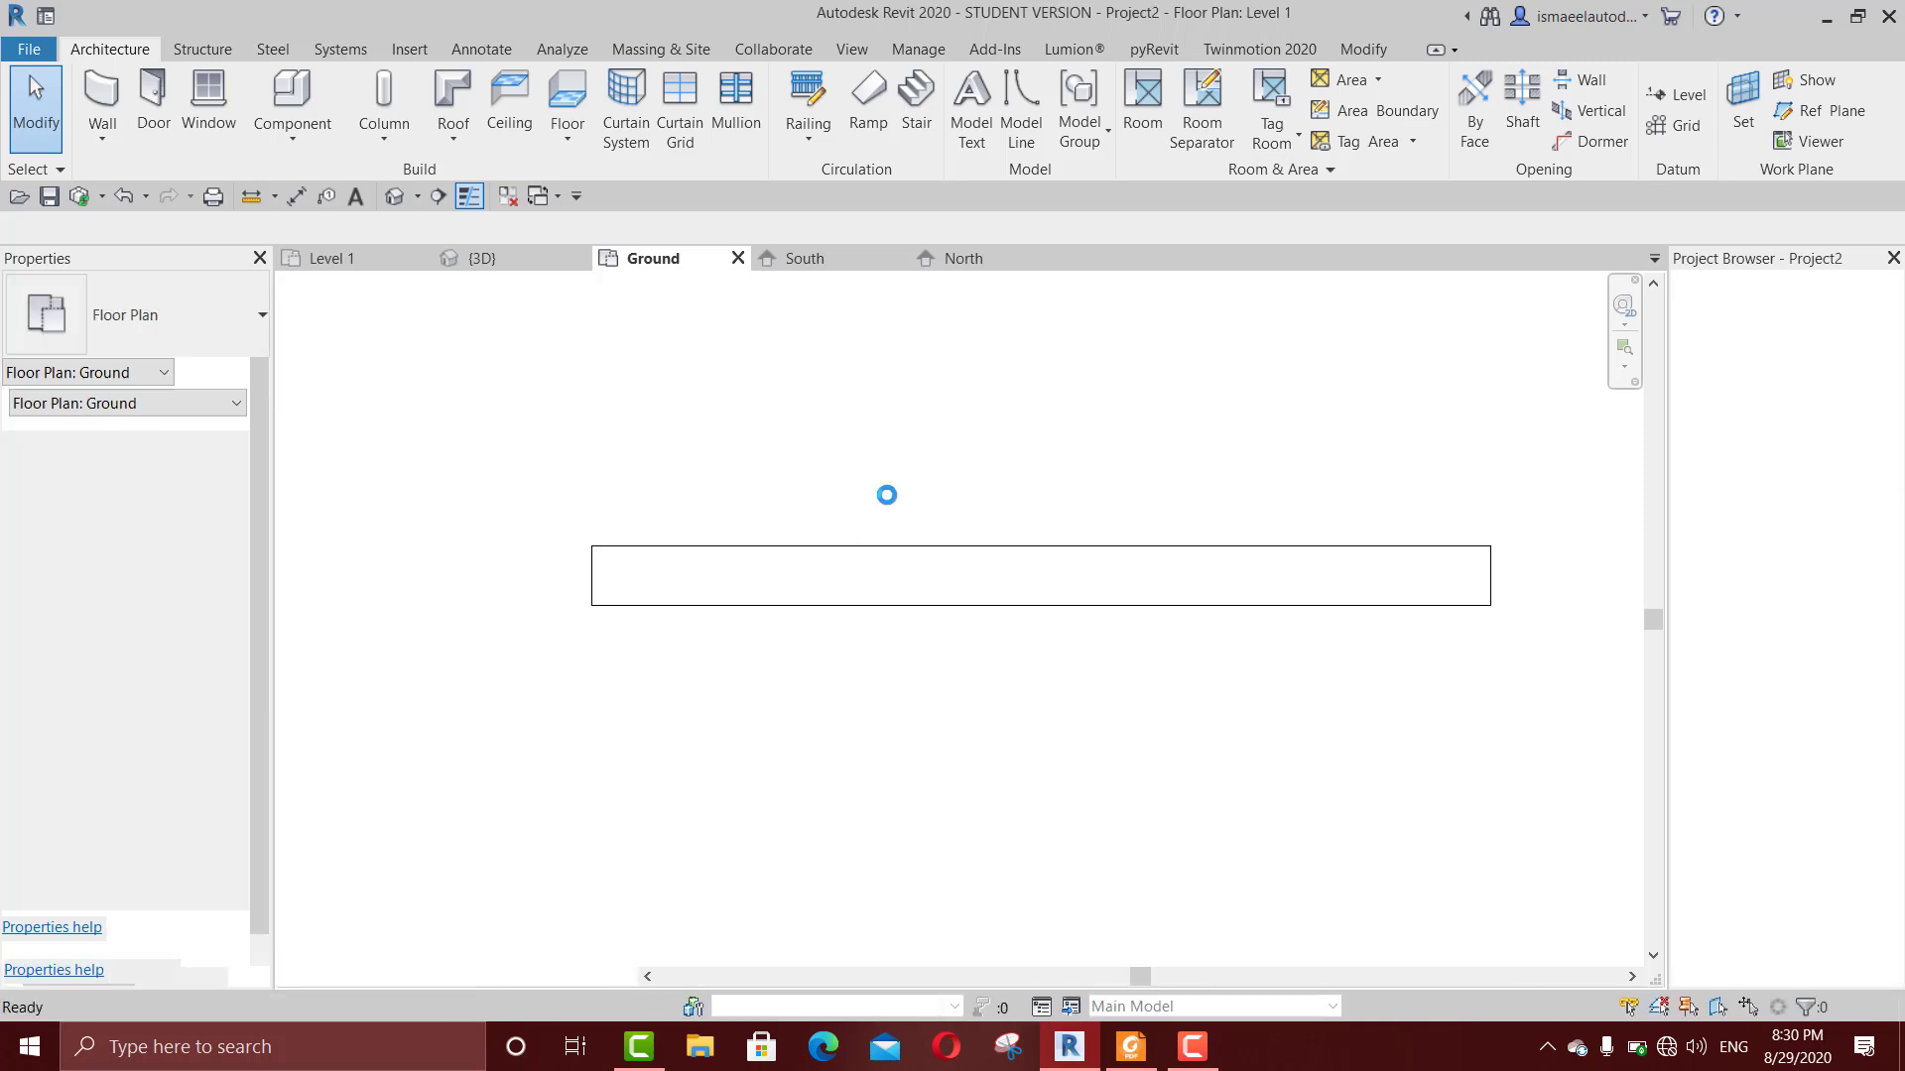
Step: Close all open views of Project1, keeping only the new project's Level 1 plan open
{"action": "left_click", "coordinate": [419, 259]}
{"action": "left_click", "coordinate": [419, 259]}
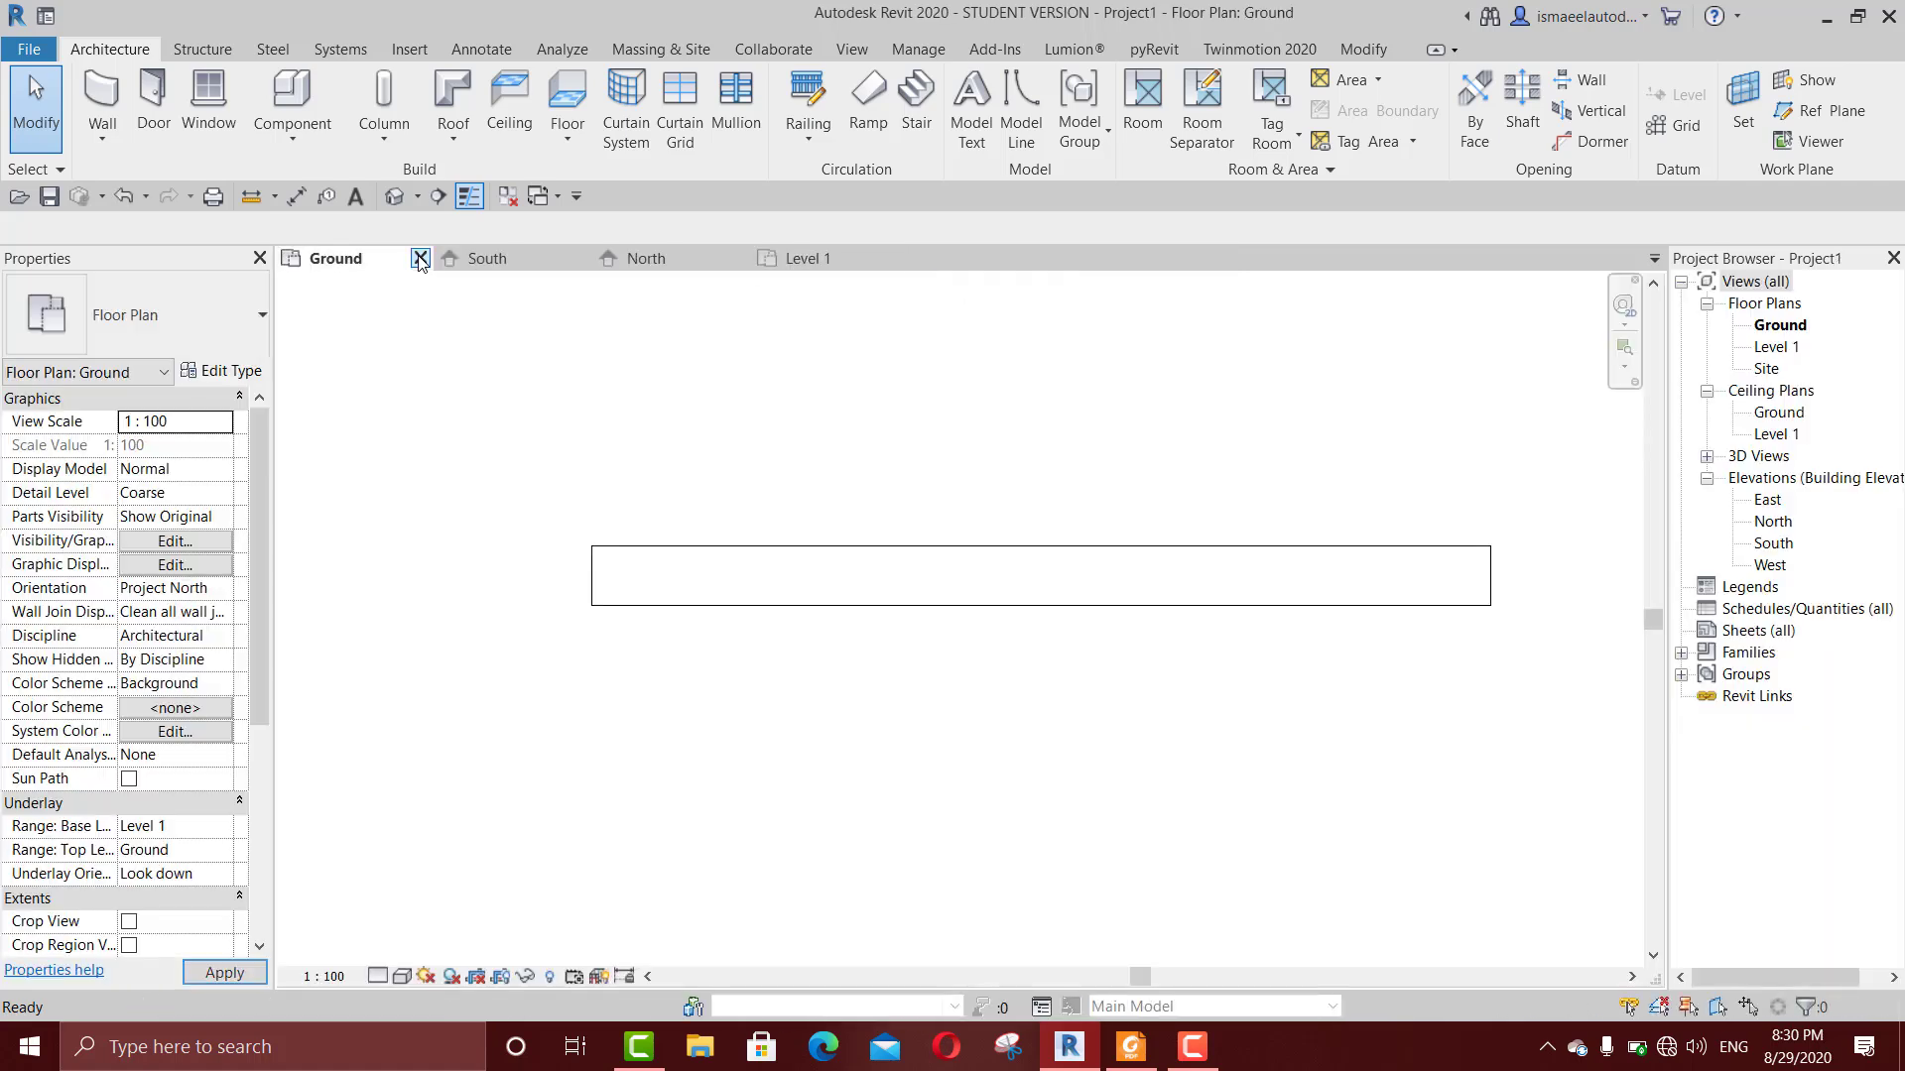
{"action": "left_click", "coordinate": [418, 259]}
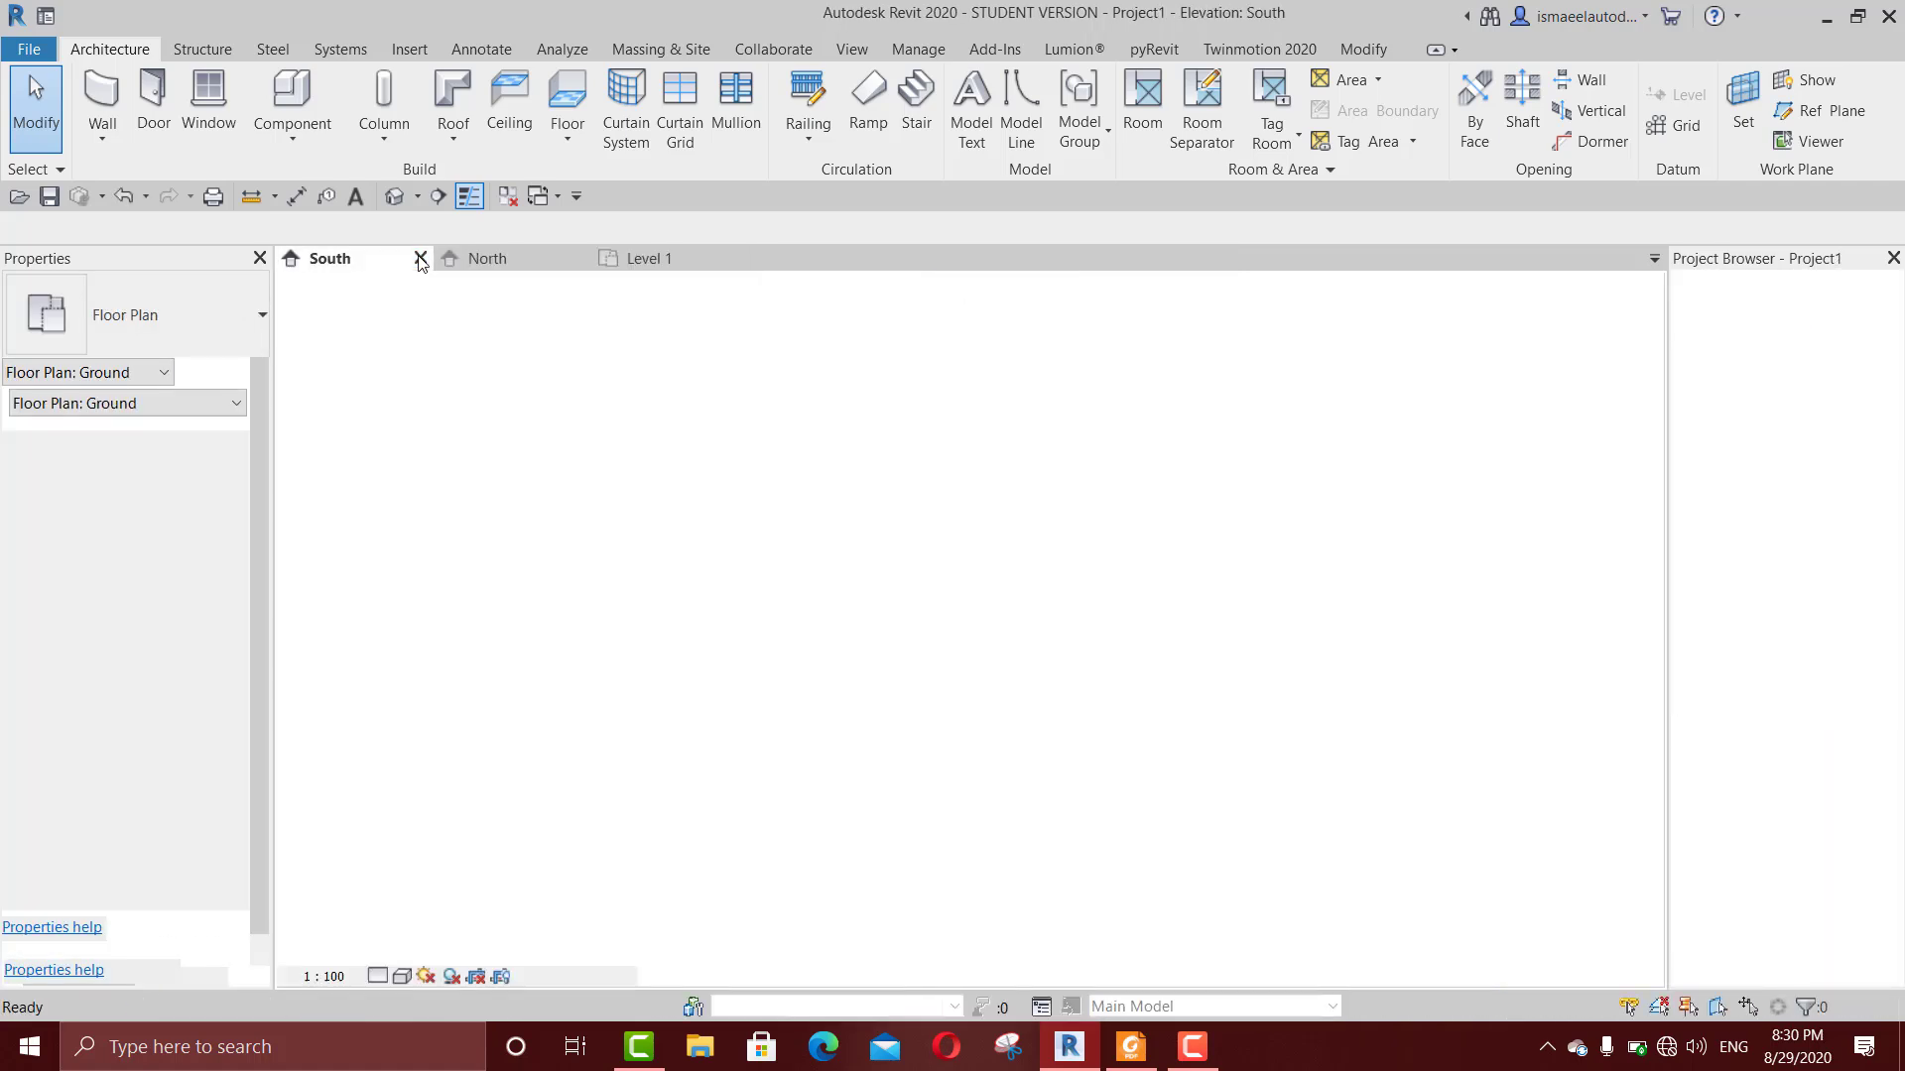
{"action": "left_click", "coordinate": [418, 259]}
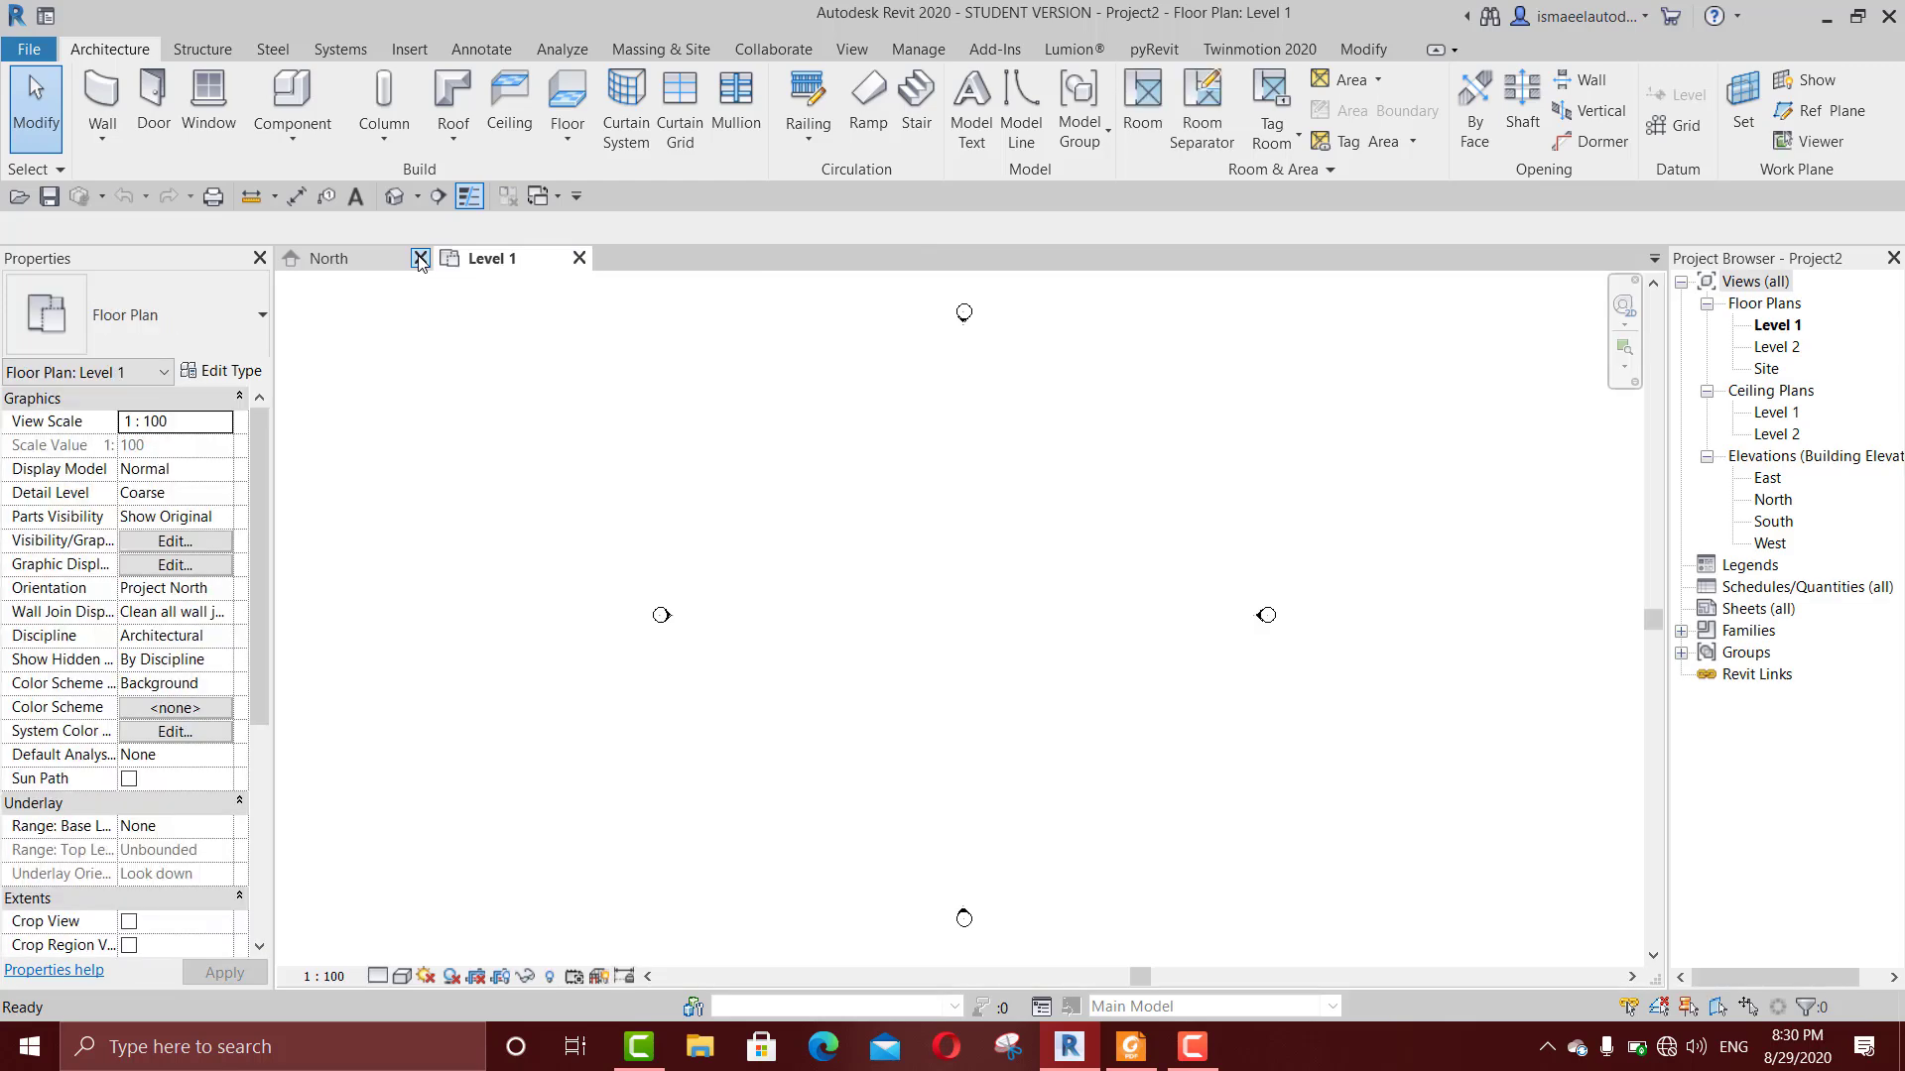
{"action": "left_click", "coordinate": [419, 259]}
{"action": "left_click", "coordinate": [1022, 536]}
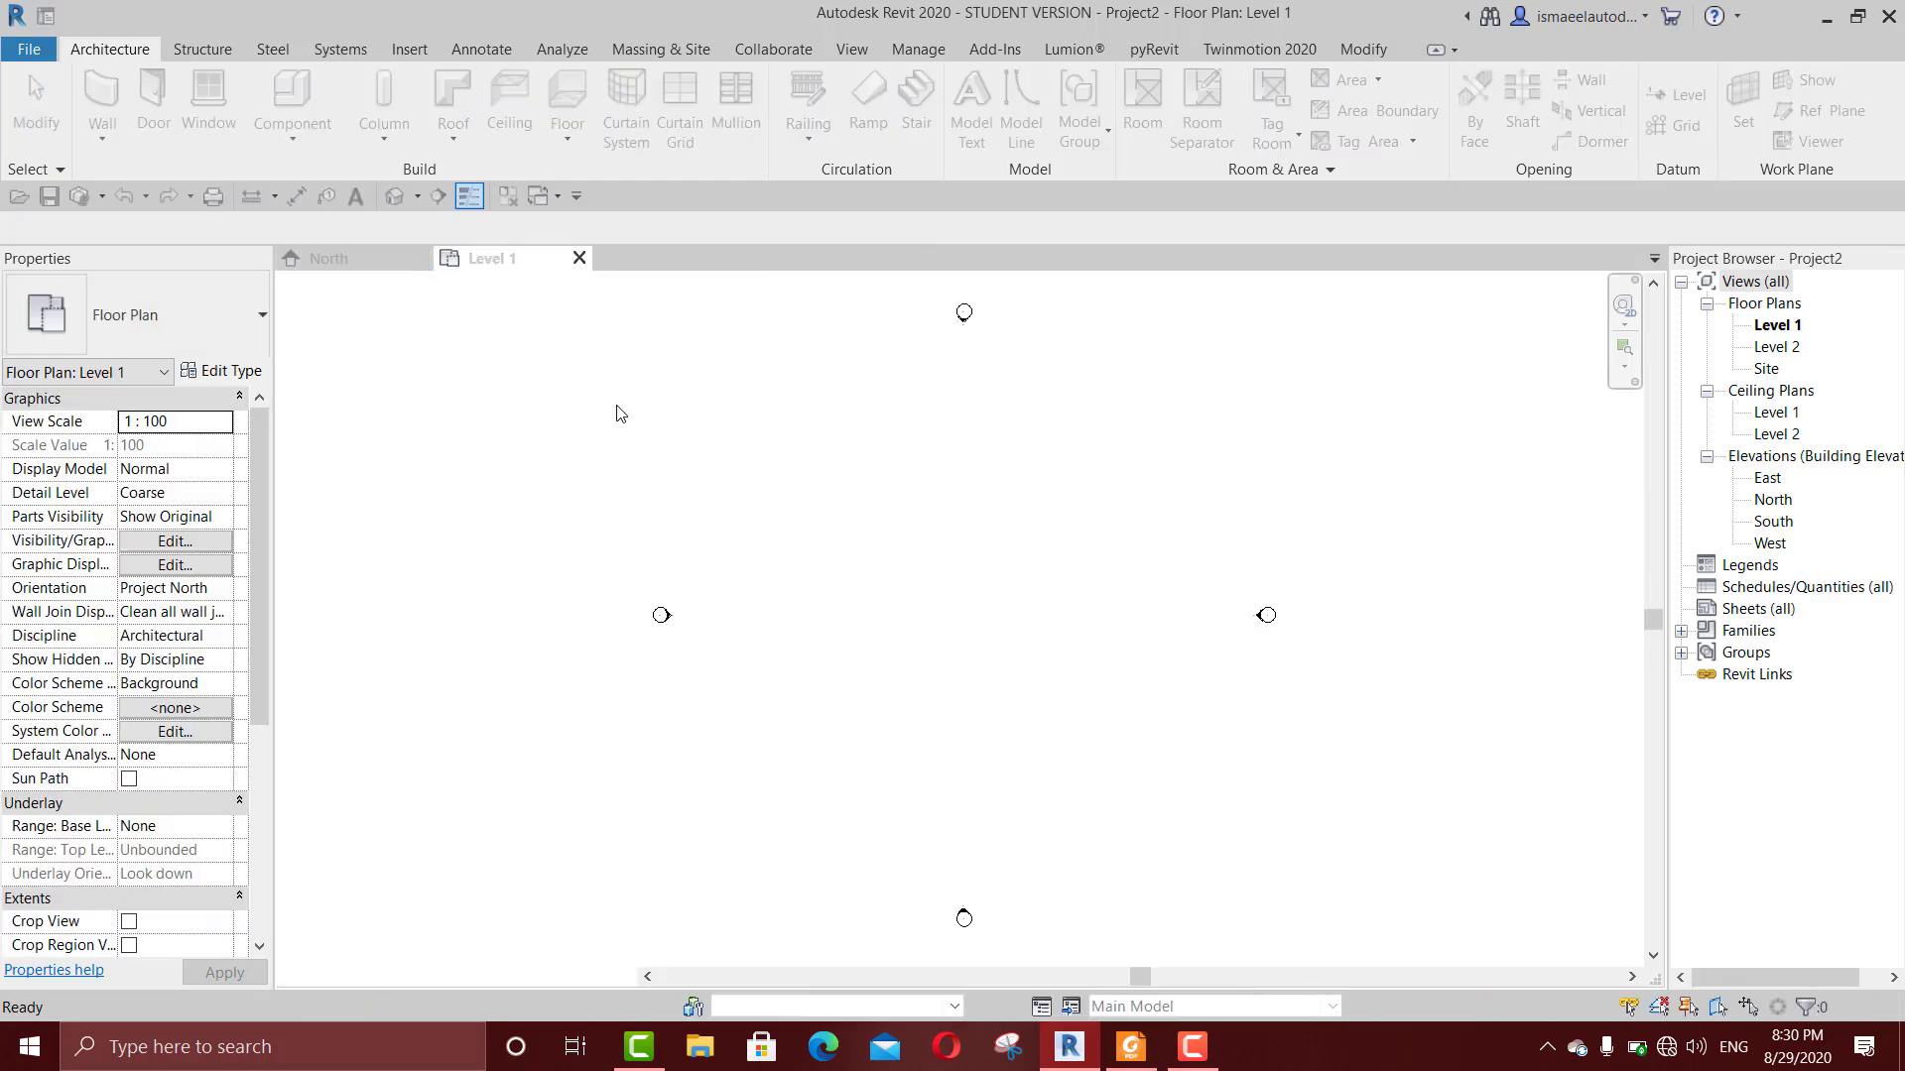
Step: Set the project's length units to Centimeters
{"action": "scroll", "coordinate": [884, 561], "scroll_direction": "up", "scroll_amount": 2}
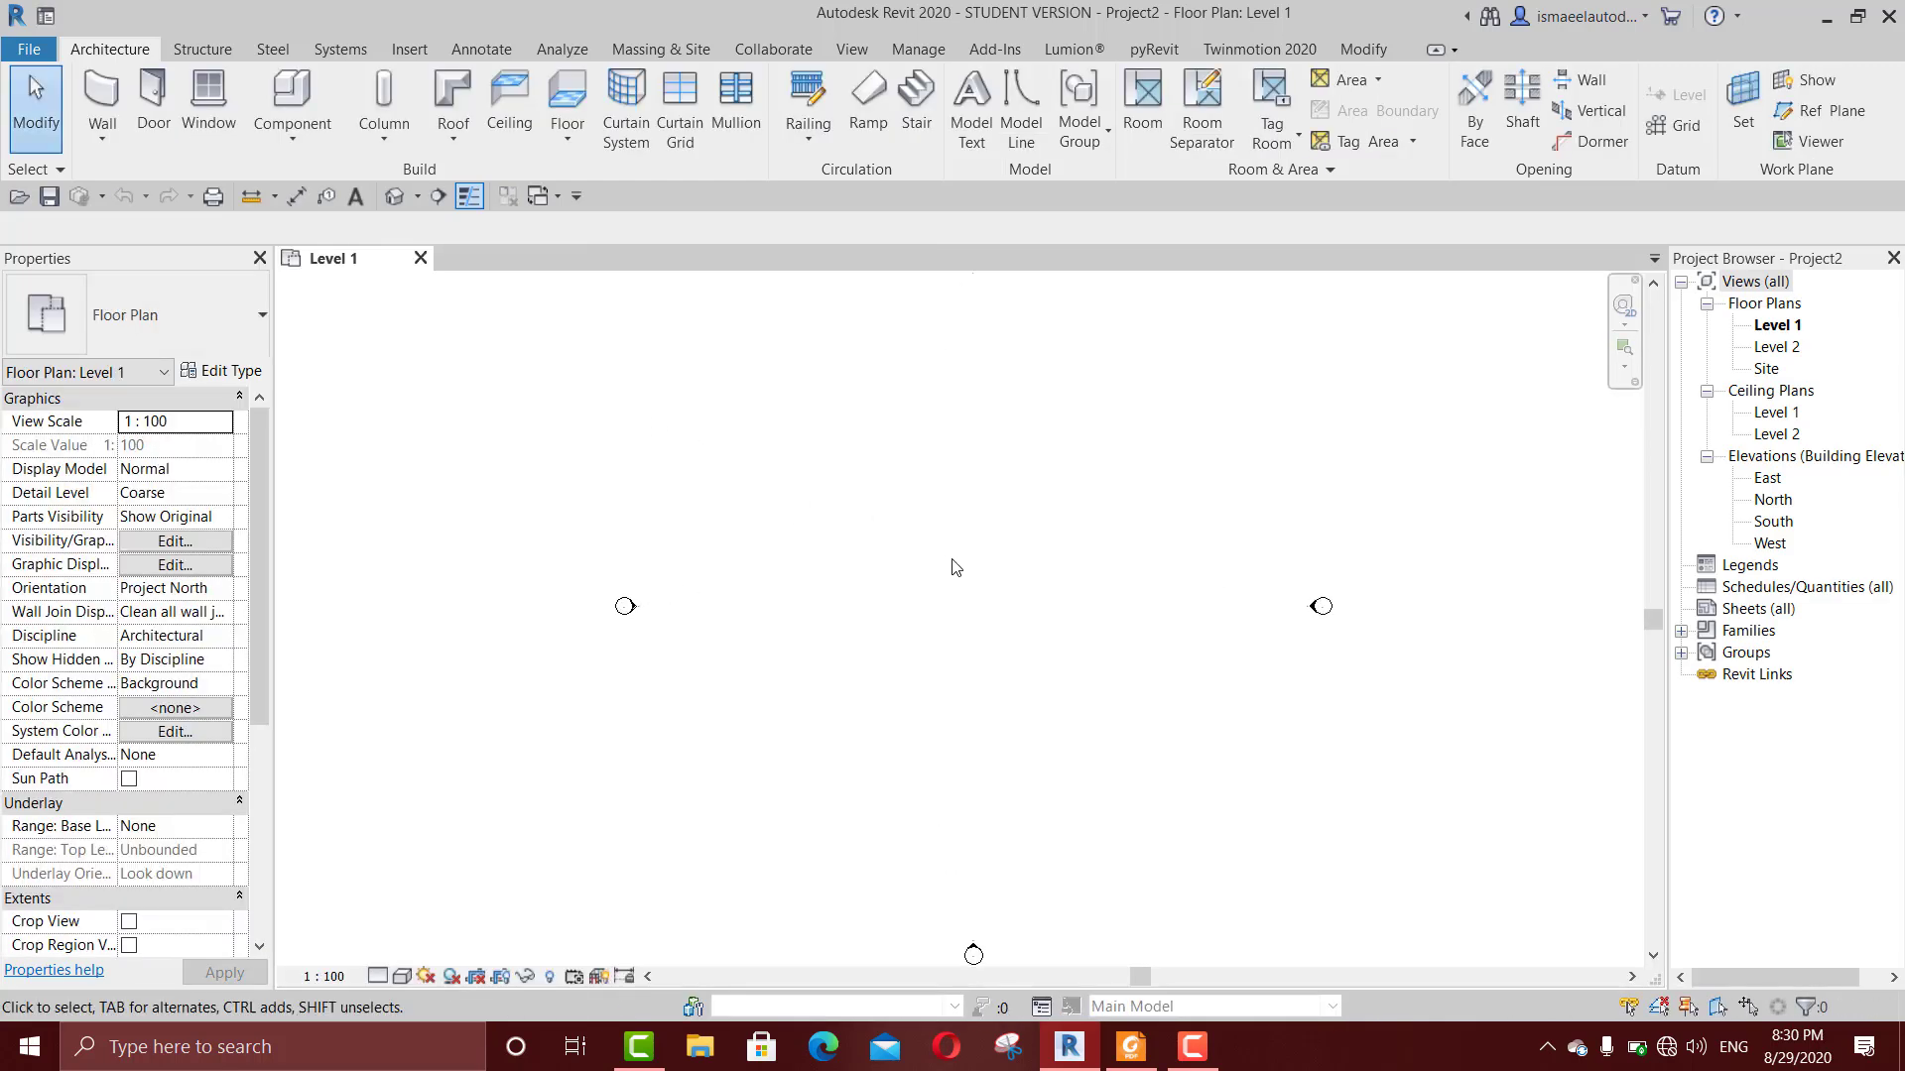
{"action": "key", "text": "u"}
{"action": "key", "text": "n"}
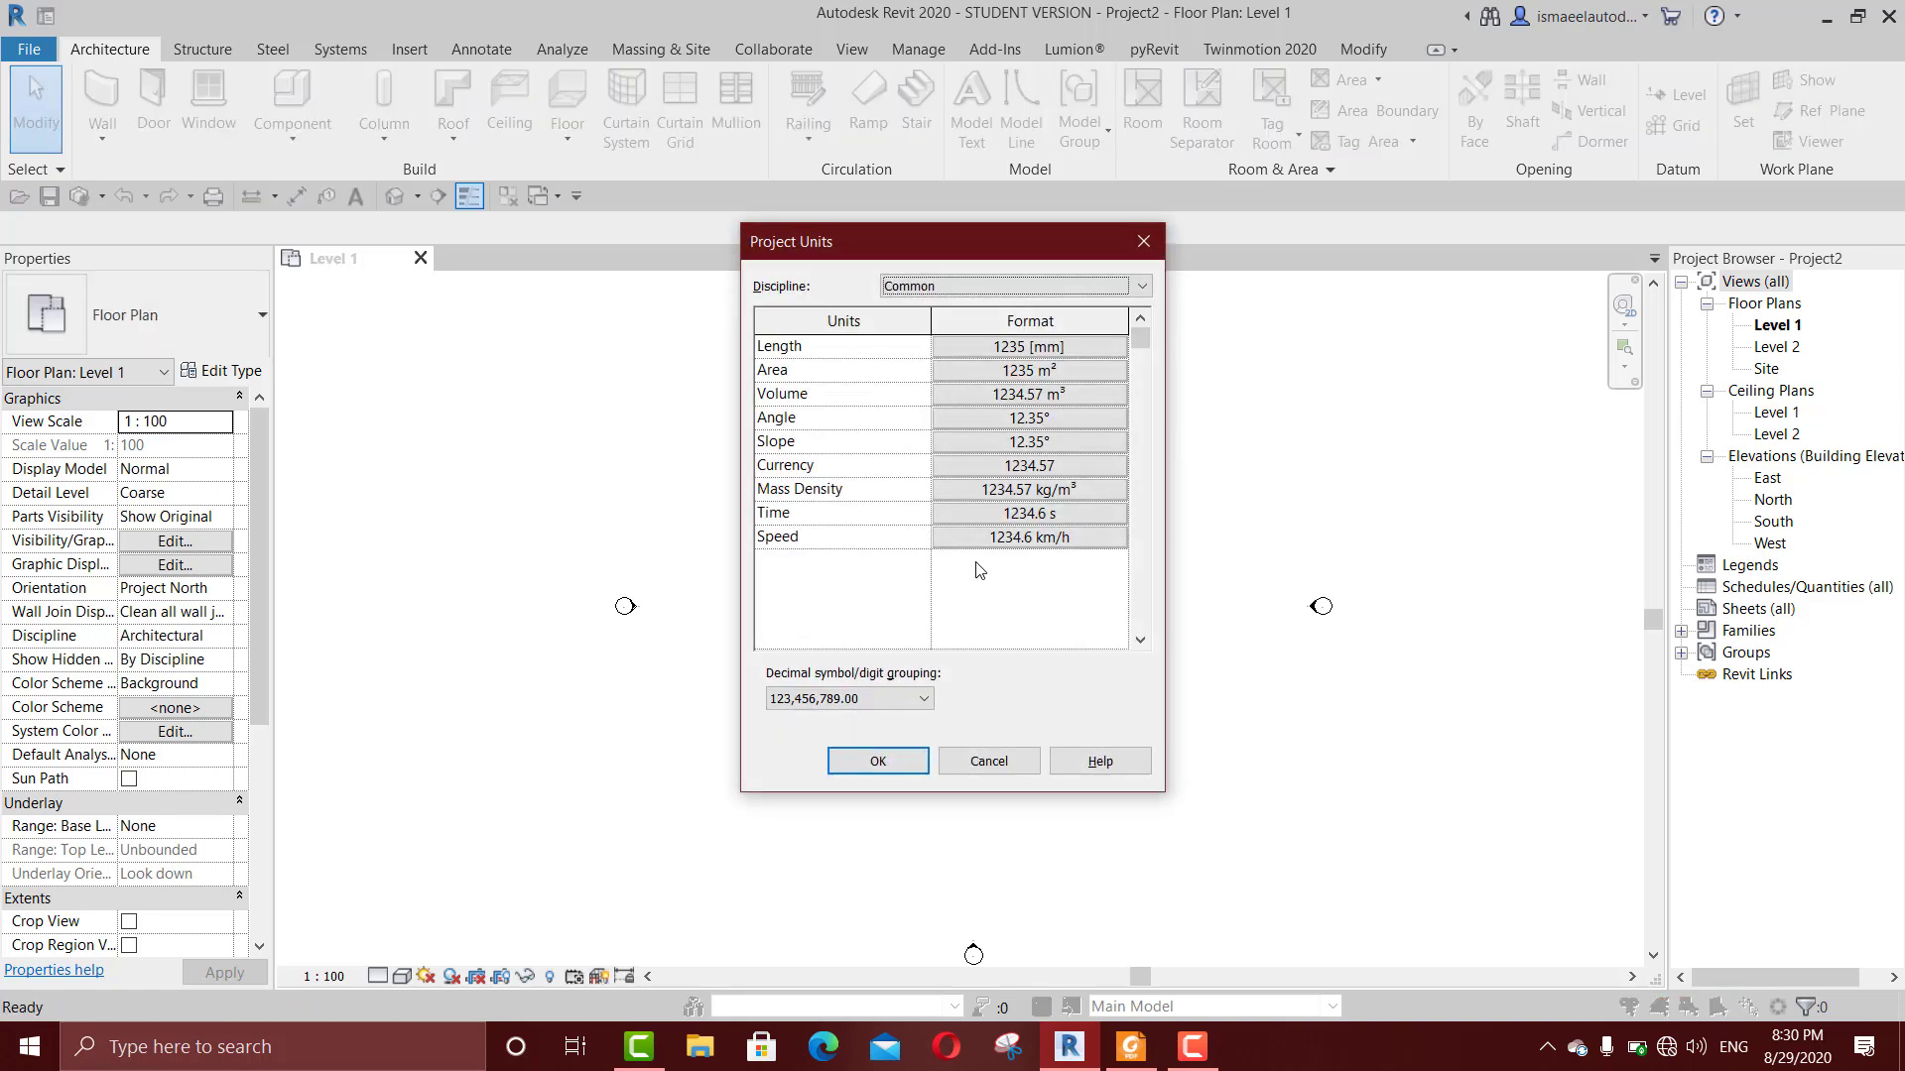
{"action": "left_click", "coordinate": [1015, 349]}
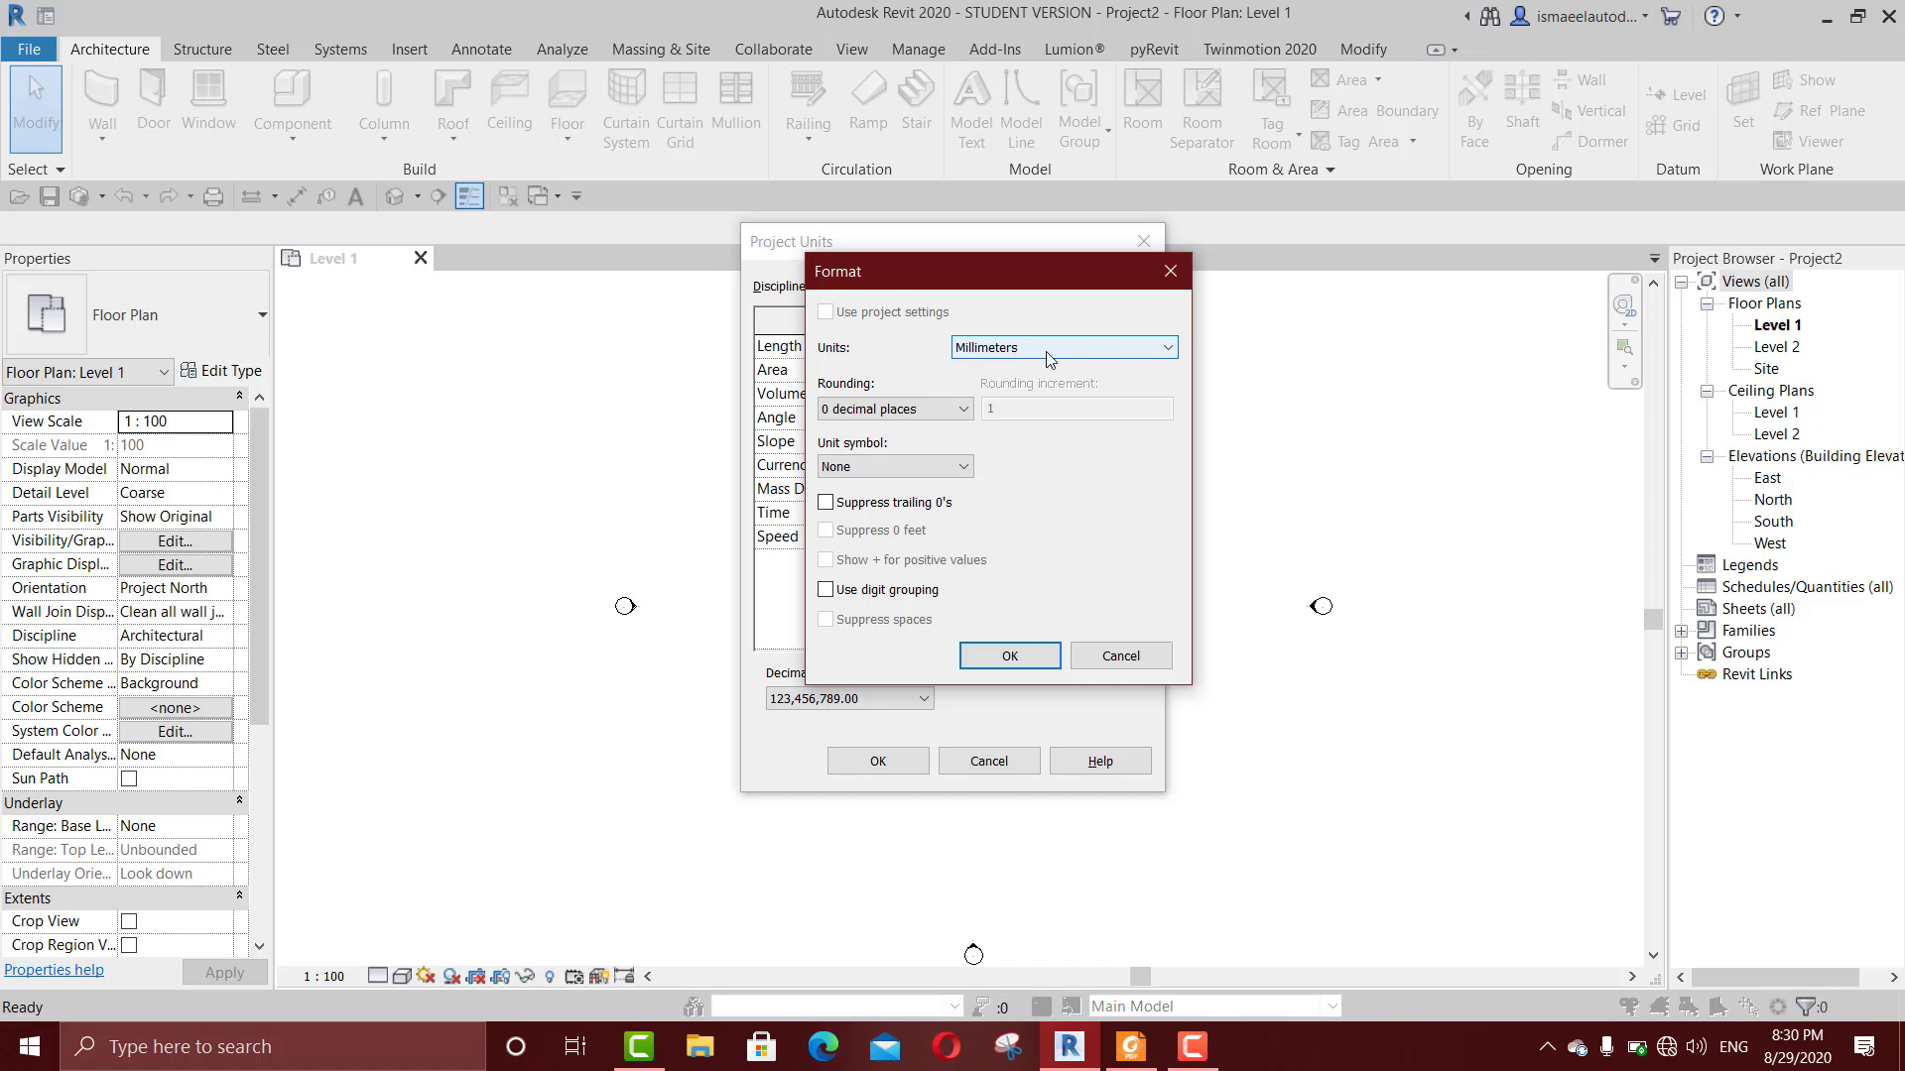
{"action": "left_click", "coordinate": [1052, 349]}
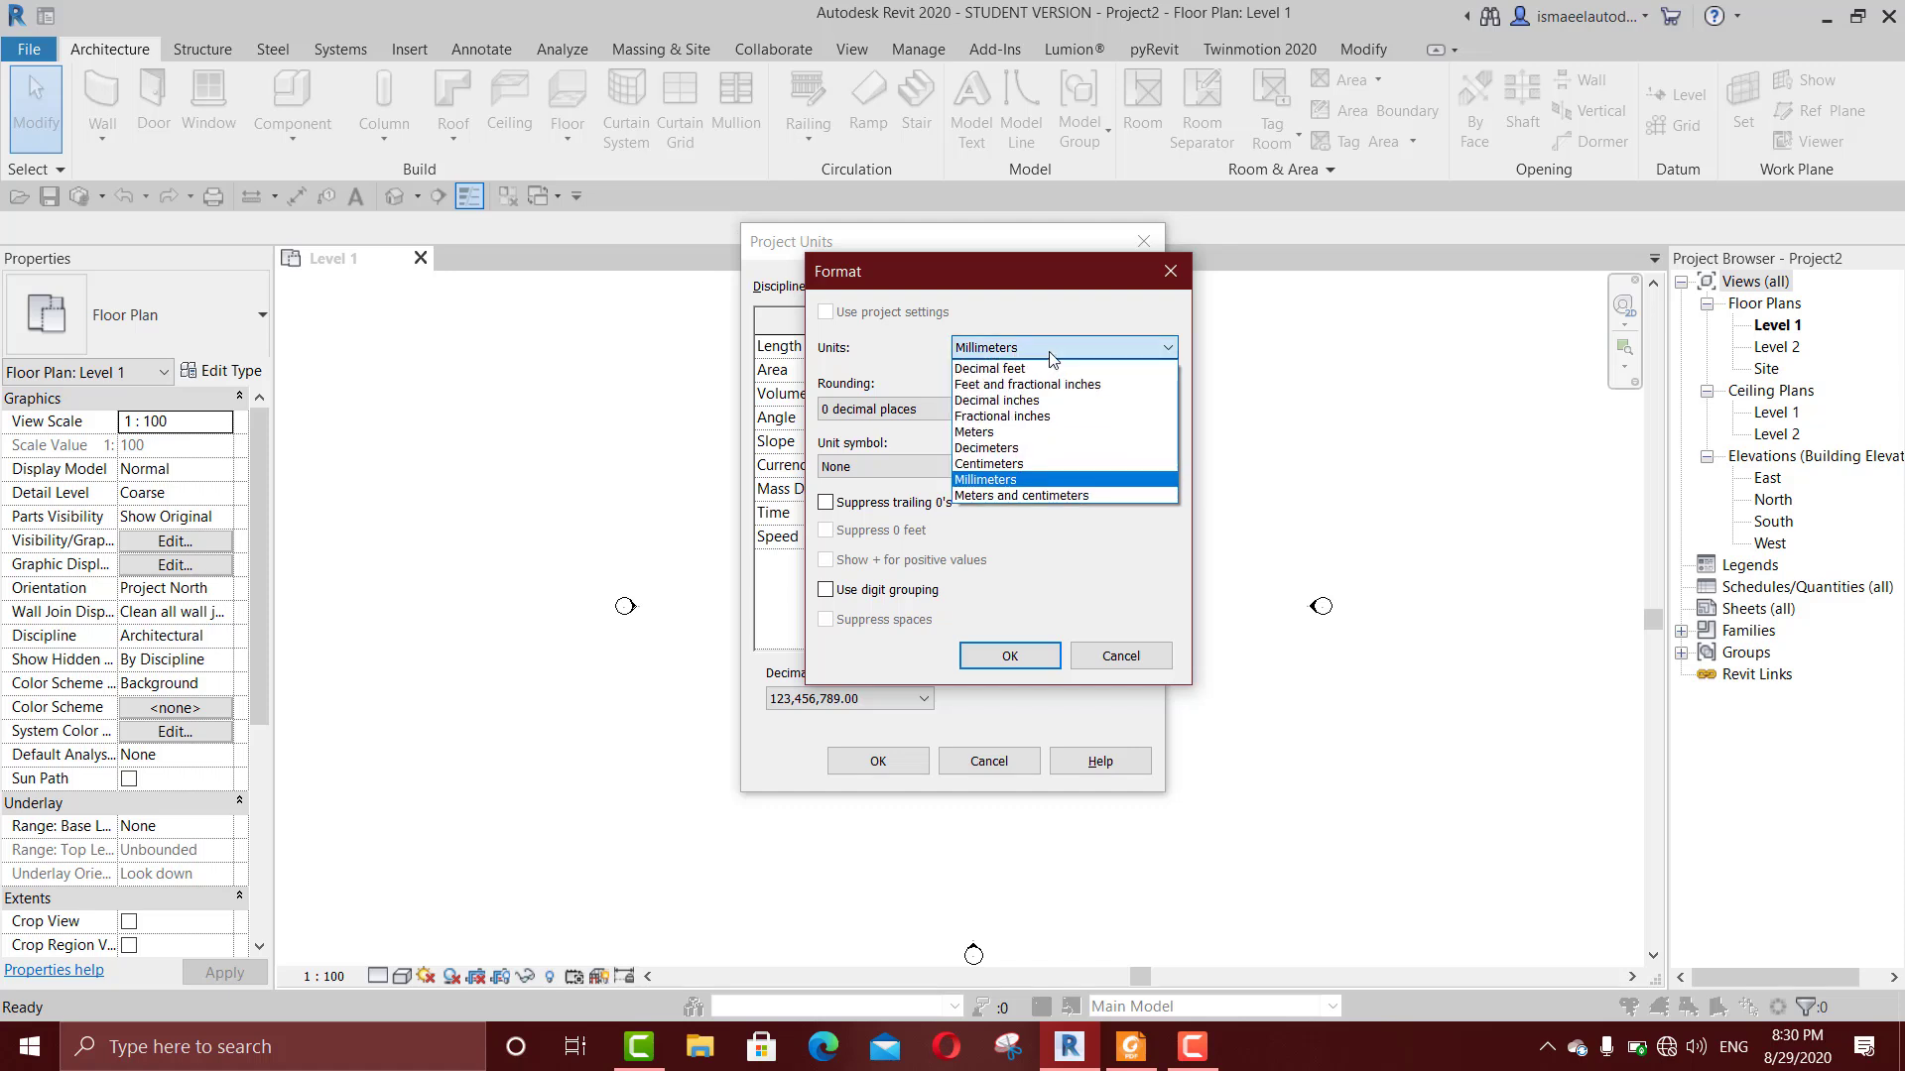
{"action": "left_click", "coordinate": [1010, 463]}
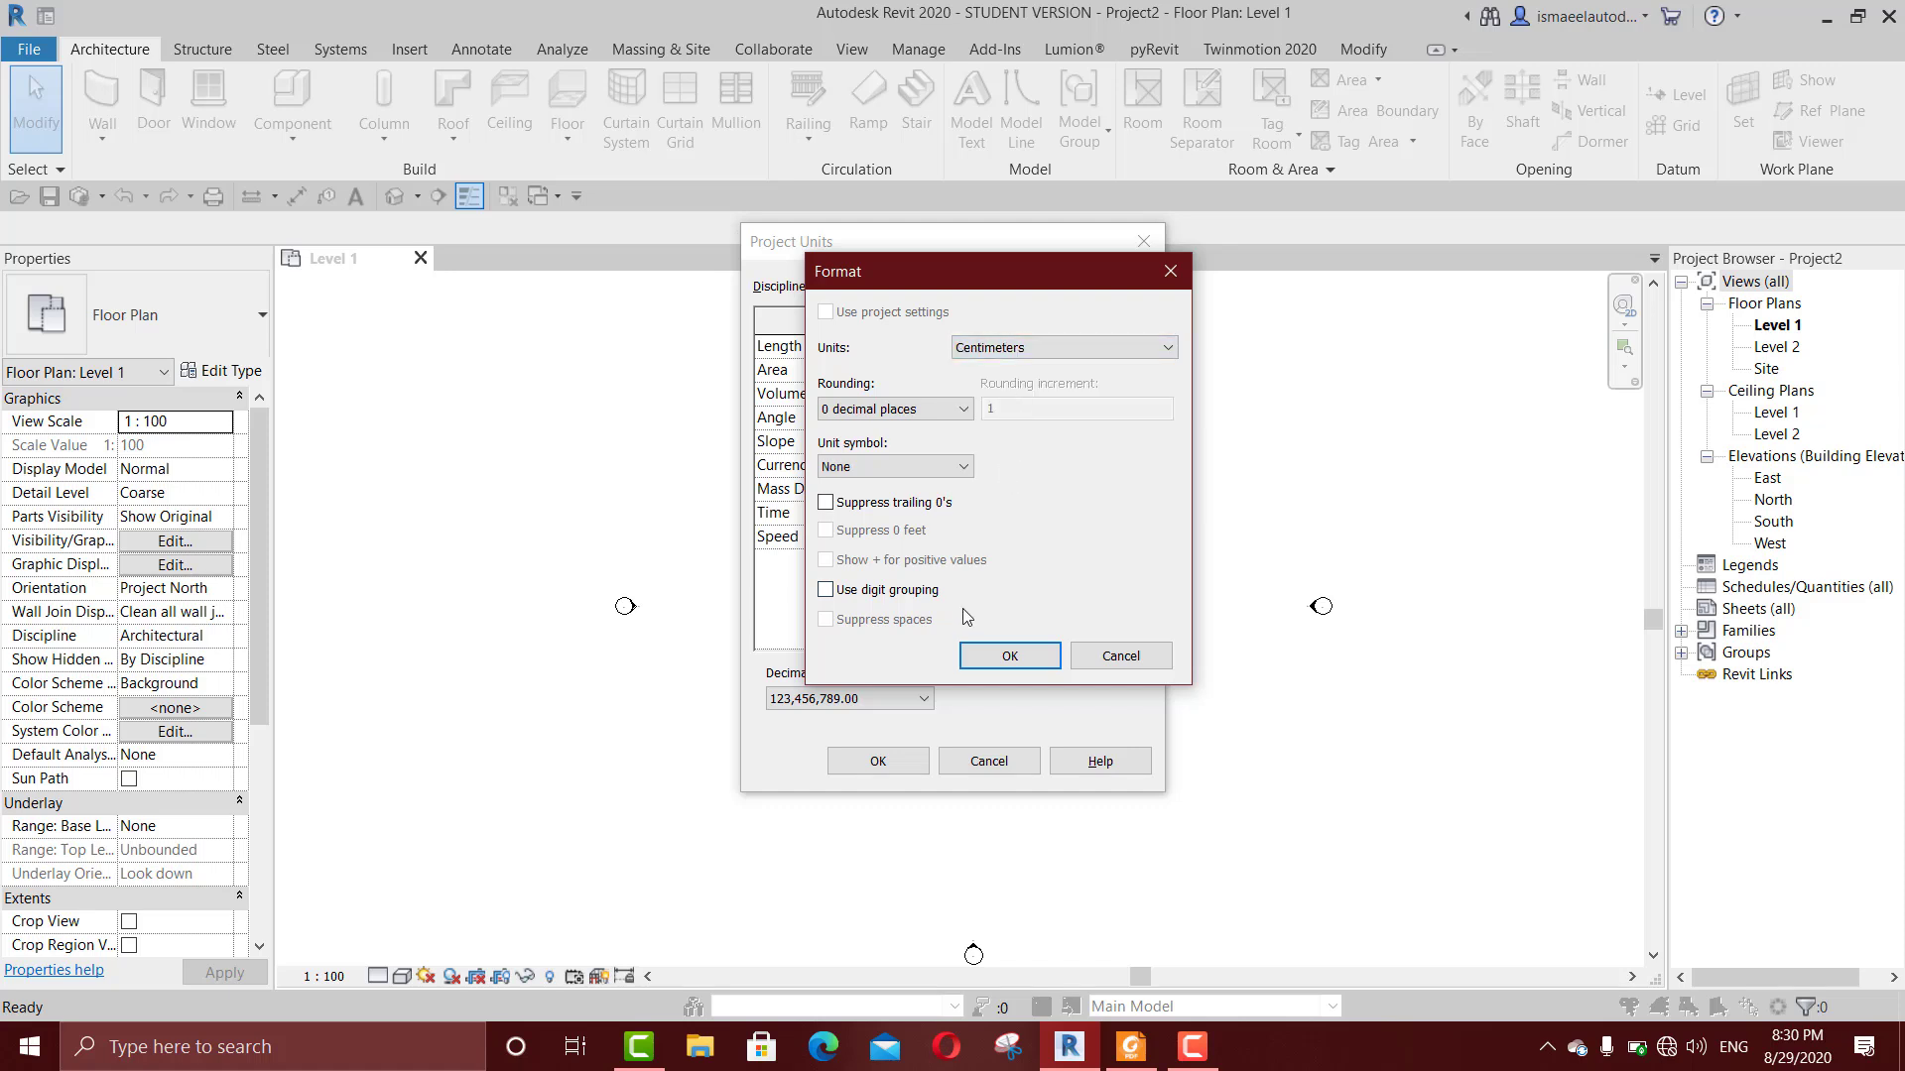
{"action": "left_click", "coordinate": [995, 653]}
{"action": "left_click", "coordinate": [888, 760]}
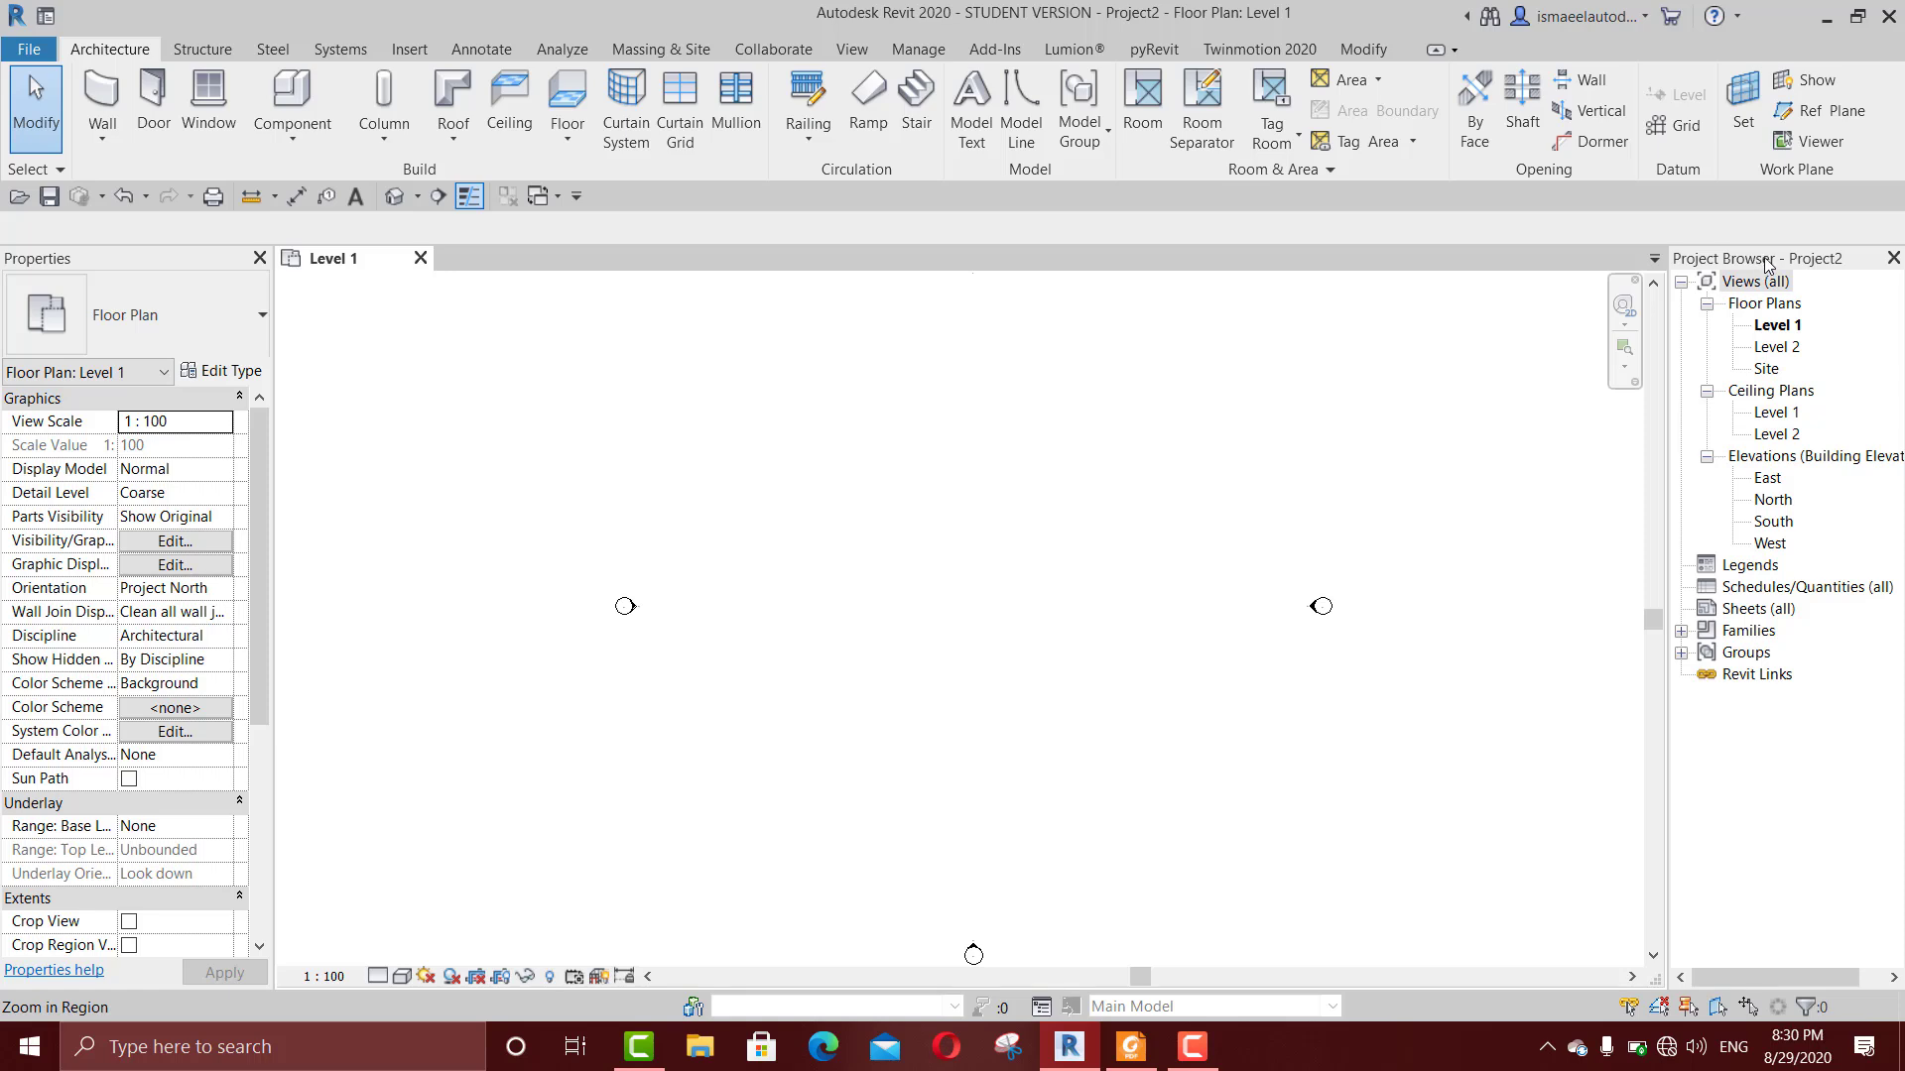
Step: Dock the Project Browser beneath the Properties palette and return it to its original place
{"action": "mouse_move", "coordinate": [1746, 258]}
{"action": "left_mouse_down"}
{"action": "mouse_move", "coordinate": [1501, 443]}
{"action": "mouse_move", "coordinate": [1761, 337]}
{"action": "mouse_move", "coordinate": [1890, 352]}
{"action": "mouse_move", "coordinate": [1735, 413]}
{"action": "mouse_move", "coordinate": [1852, 369]}
{"action": "mouse_move", "coordinate": [1896, 377]}
{"action": "left_mouse_up"}
{"action": "left_click_drag", "start_coordinate": [1798, 256], "coordinate": [56, 984]}
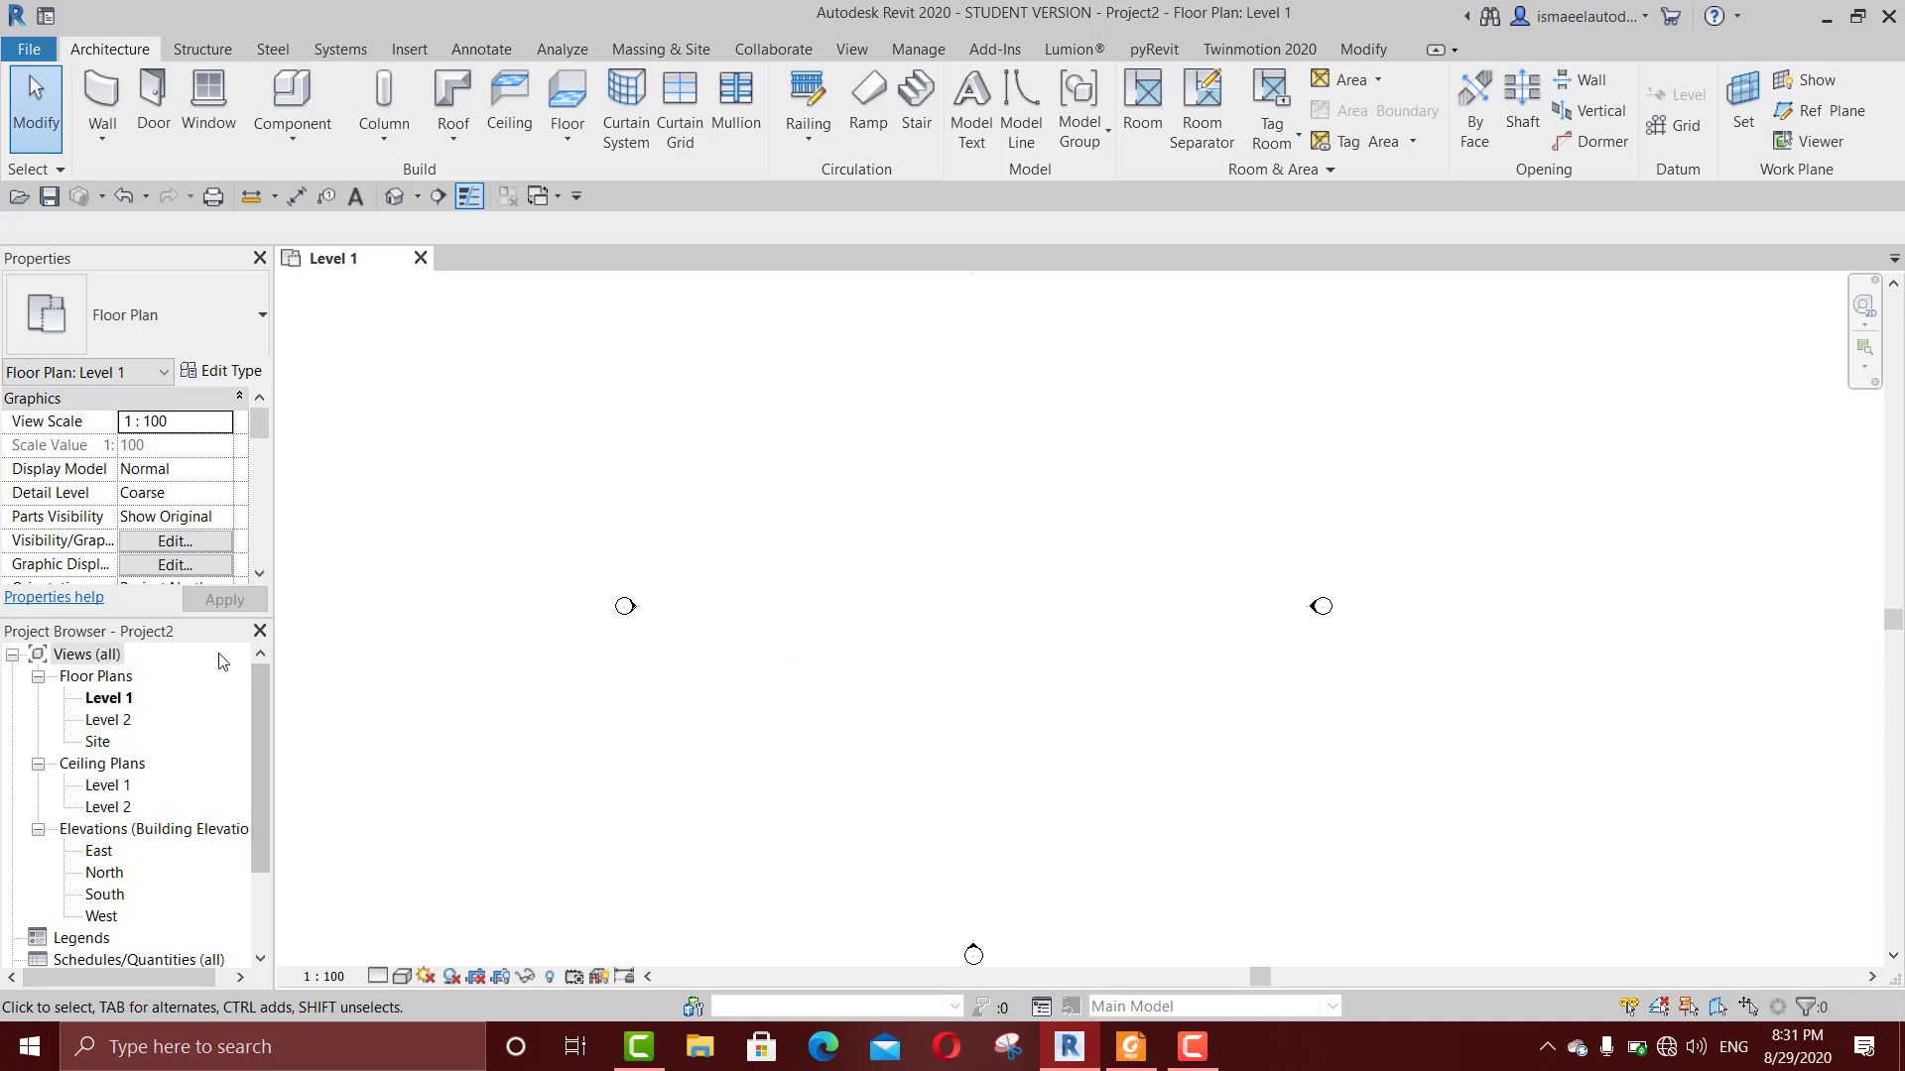
{"action": "left_click_drag", "start_coordinate": [193, 639], "coordinate": [1706, 451]}
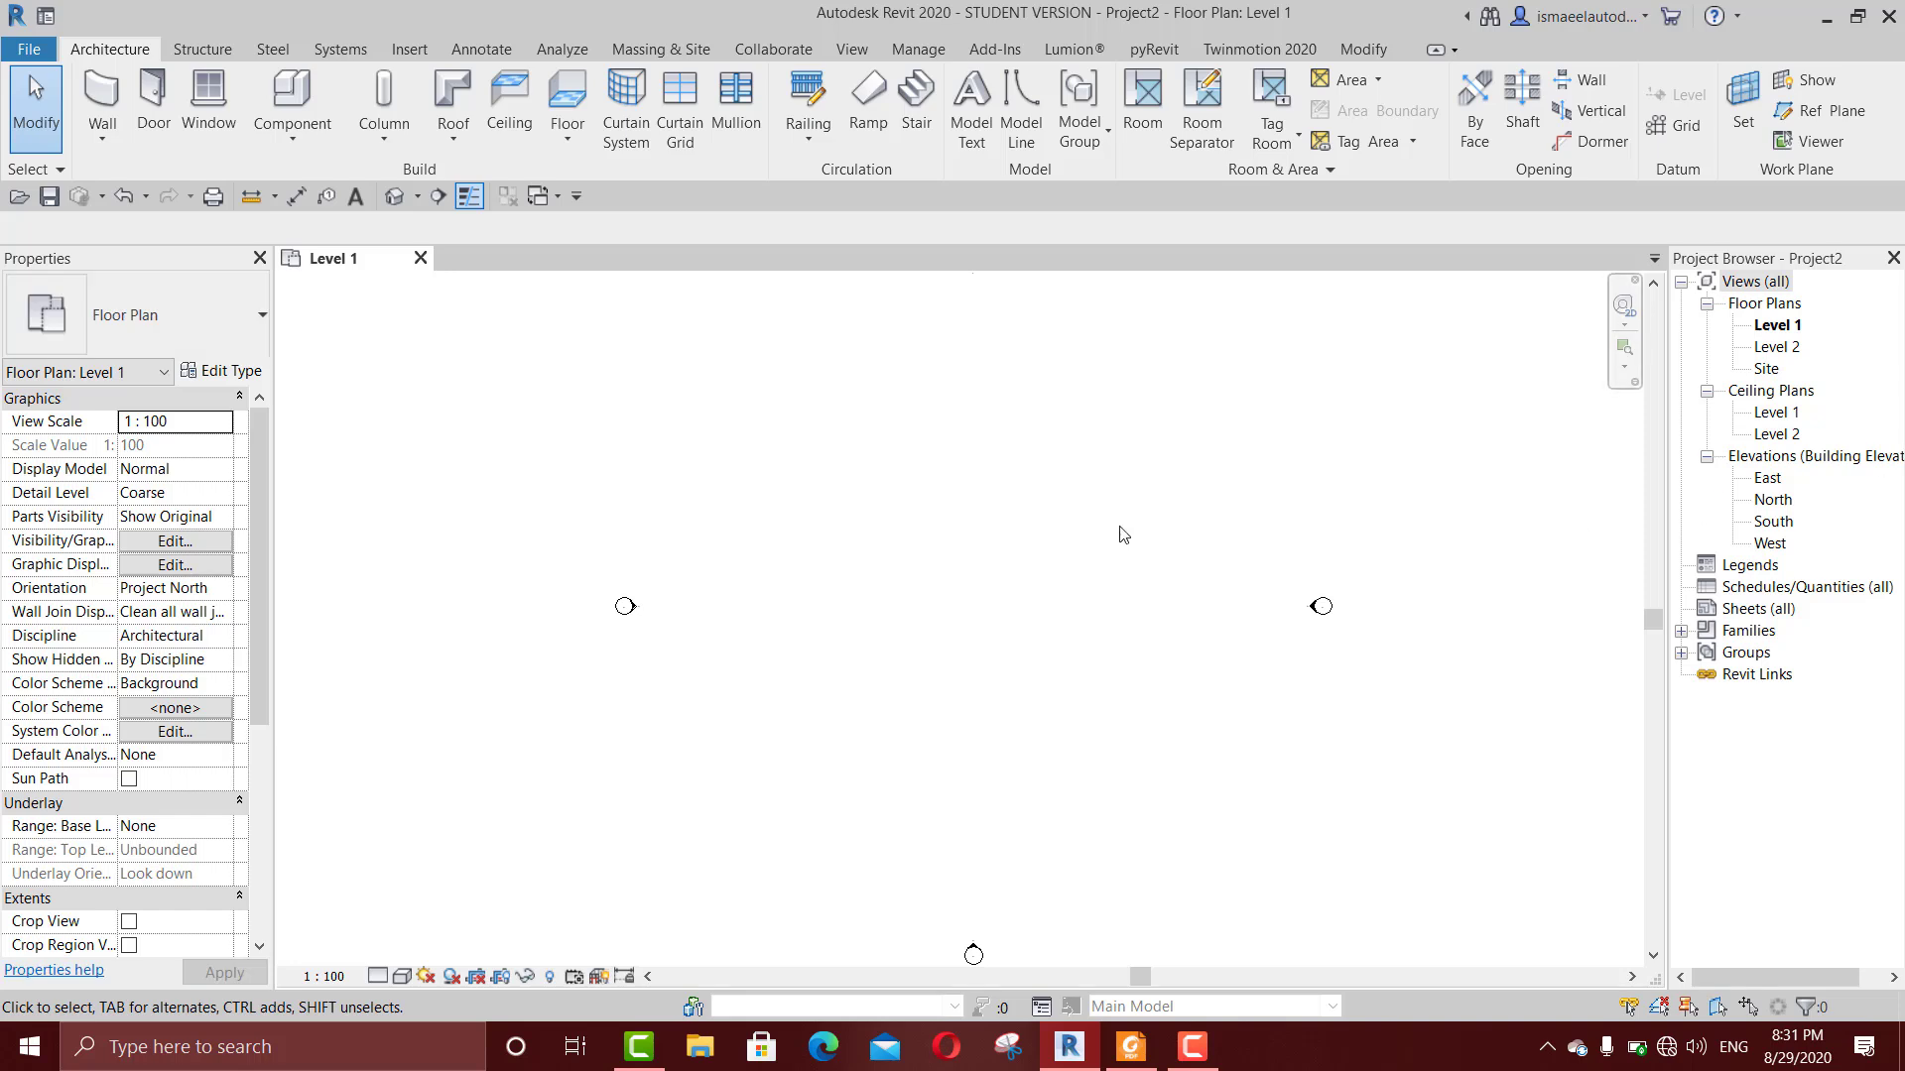
Step: Draw a horizontal Generic - 200mm wall about 860 cm long on Level 1, with its top constraint up to Level 2
{"action": "scroll", "coordinate": [941, 565], "scroll_direction": "down", "scroll_amount": 1}
{"action": "key", "text": "w"}
{"action": "key", "text": "a"}
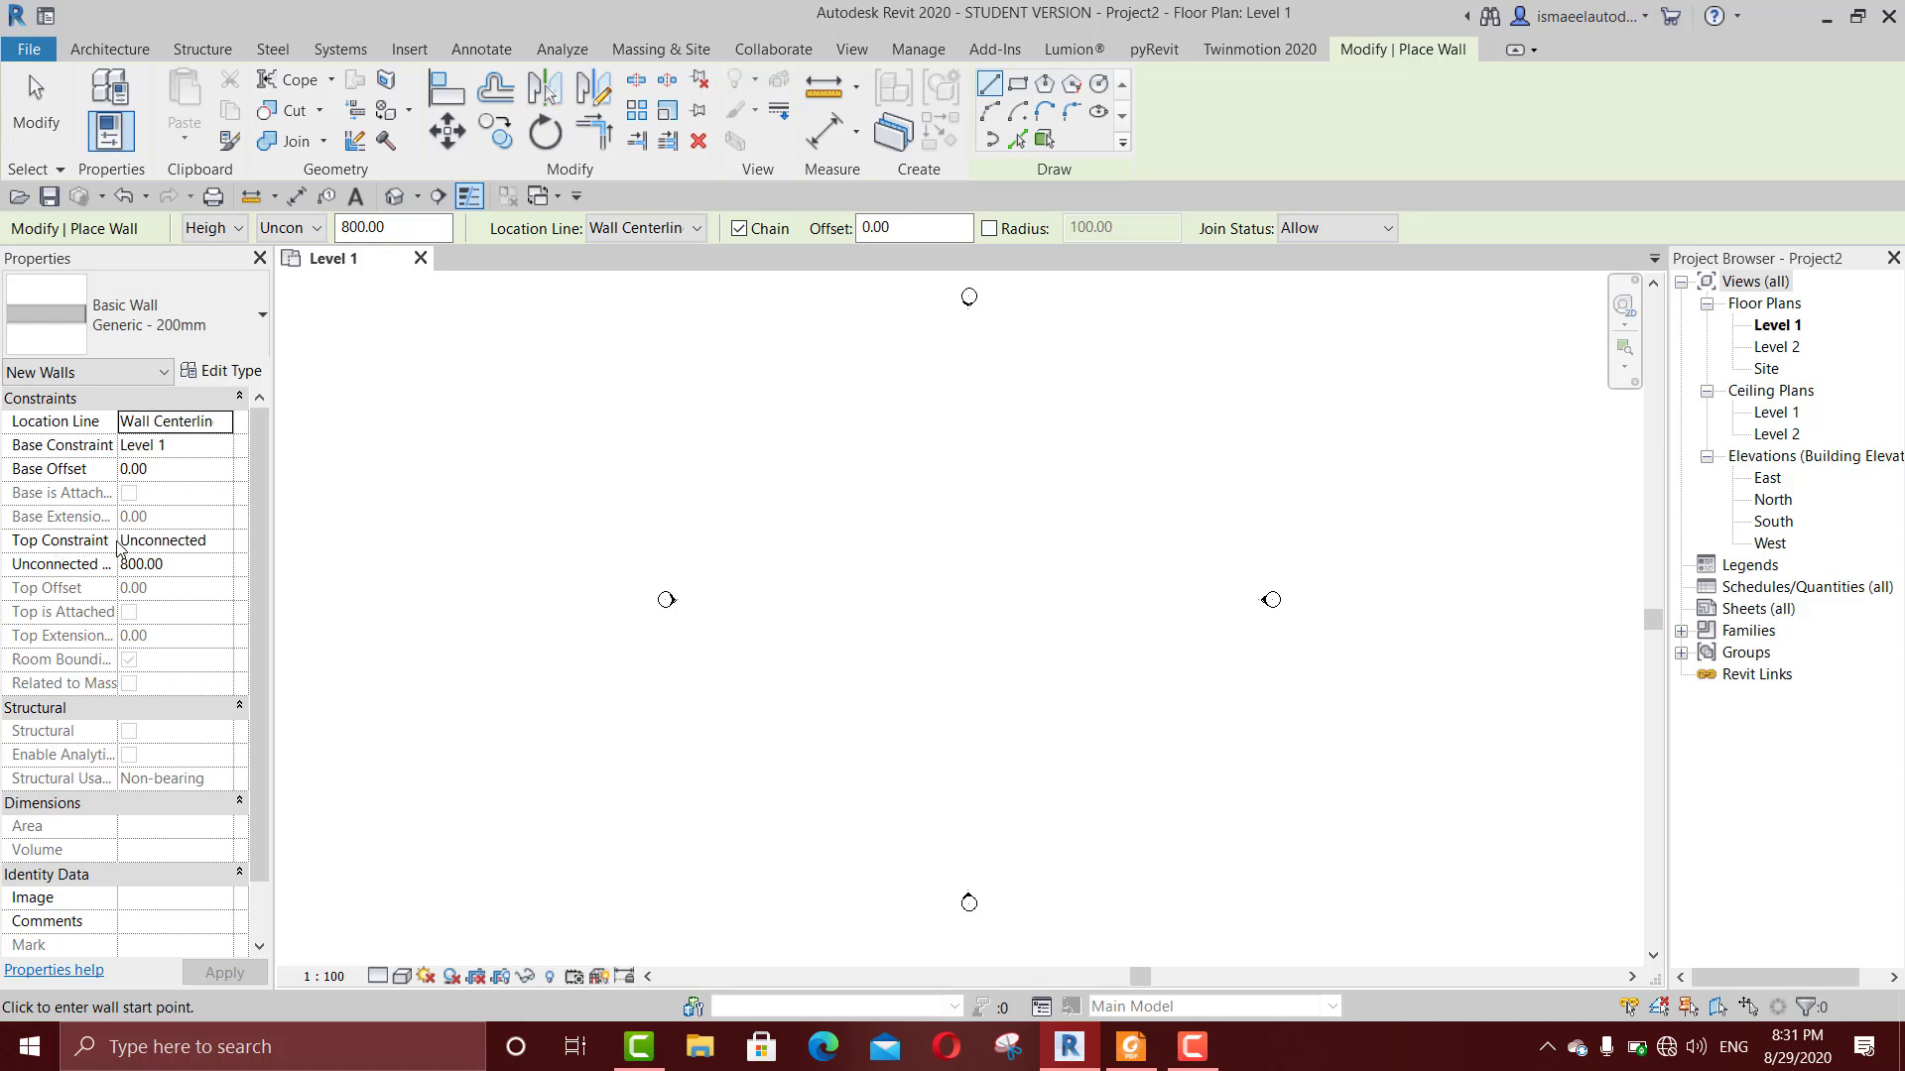
{"action": "left_click", "coordinate": [226, 541]}
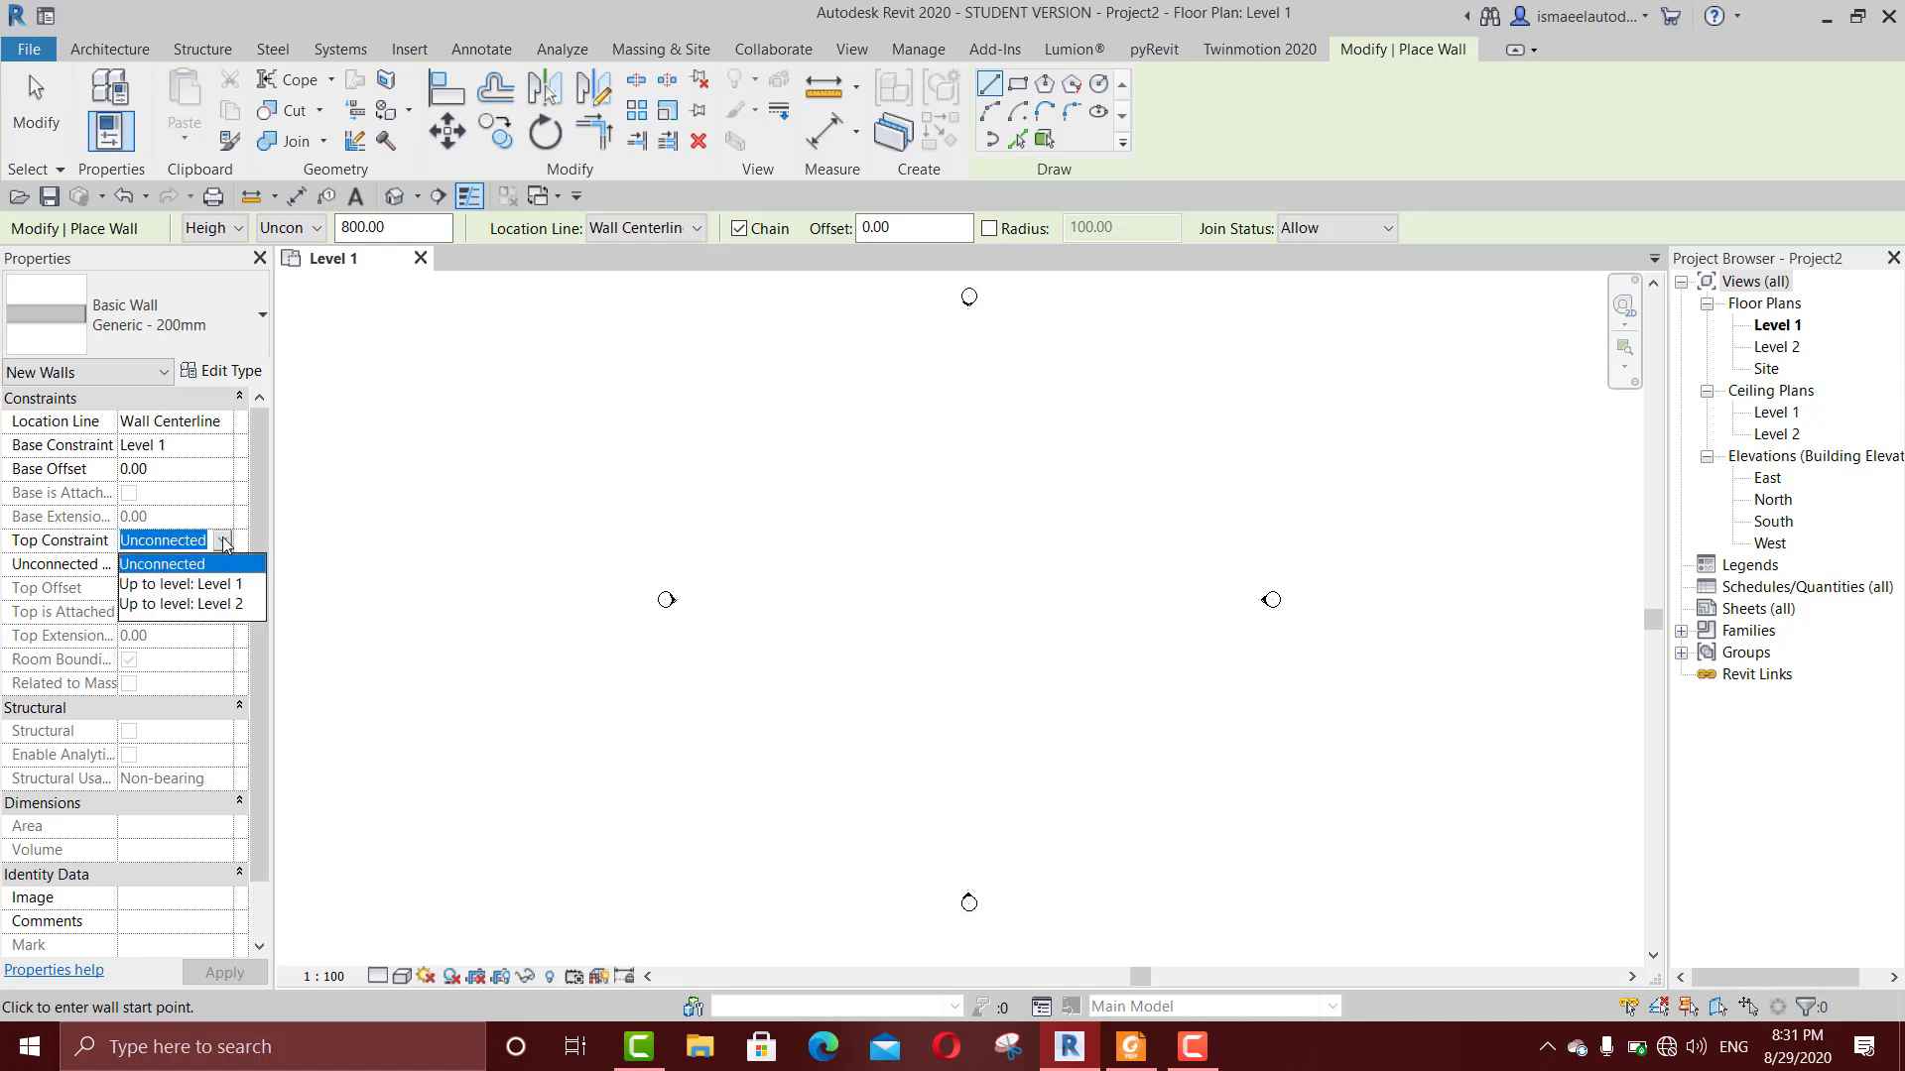
{"action": "left_click", "coordinate": [206, 605]}
{"action": "left_click", "coordinate": [839, 565]}
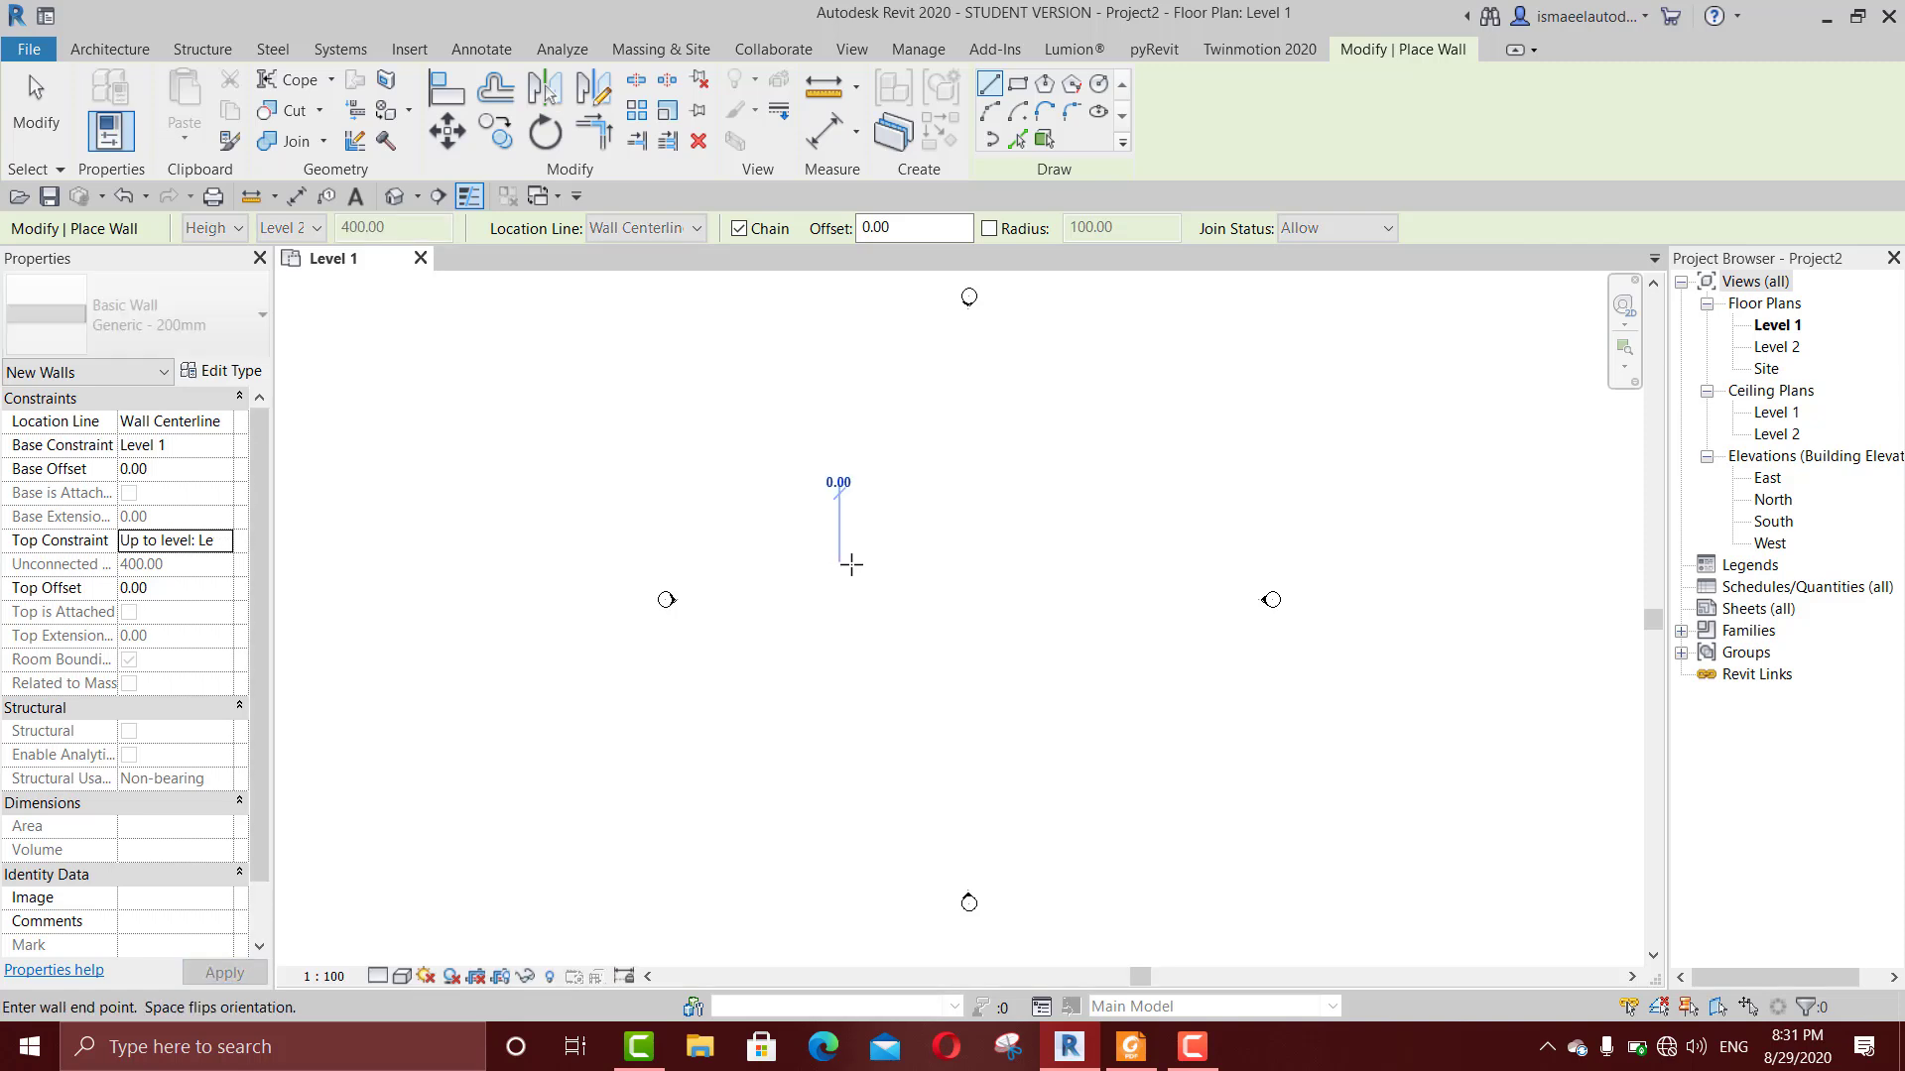
{"action": "scroll", "coordinate": [852, 566], "scroll_direction": "up", "scroll_amount": 5}
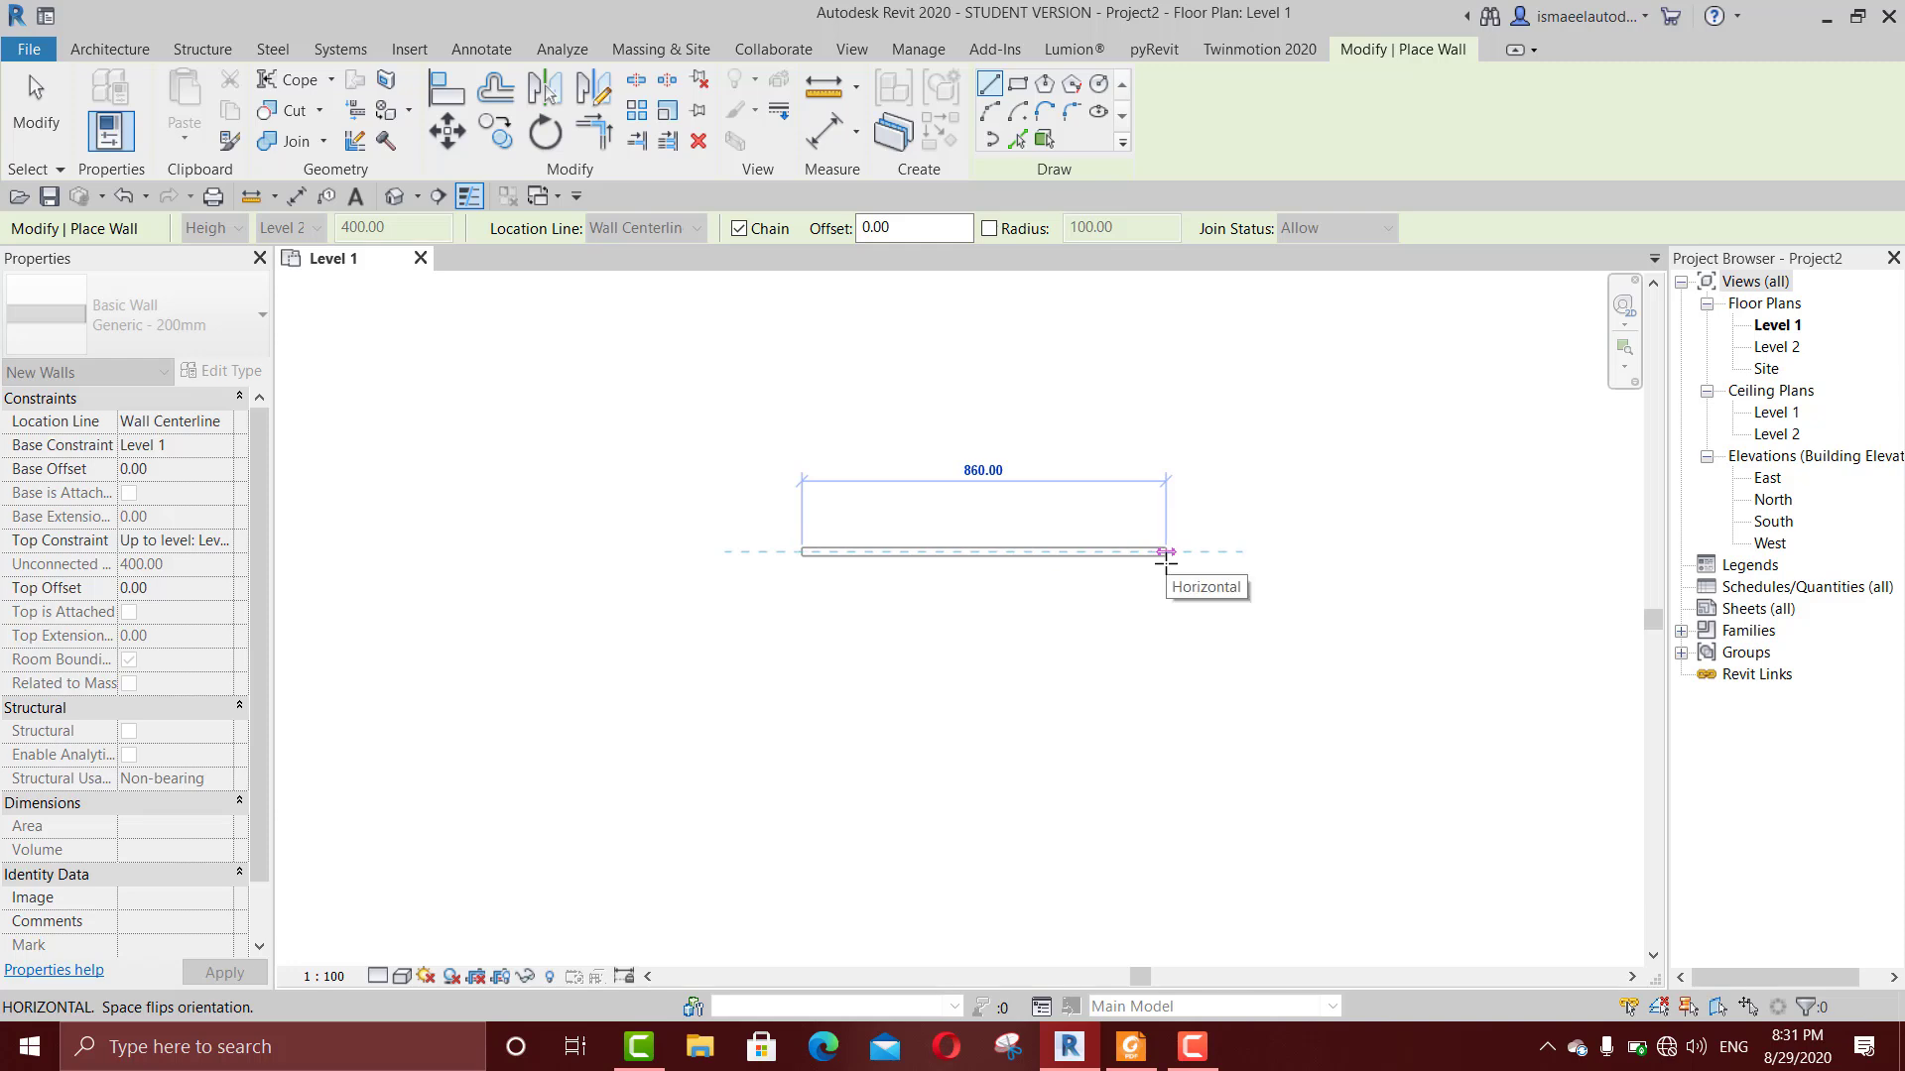
{"action": "left_click", "coordinate": [1164, 552]}
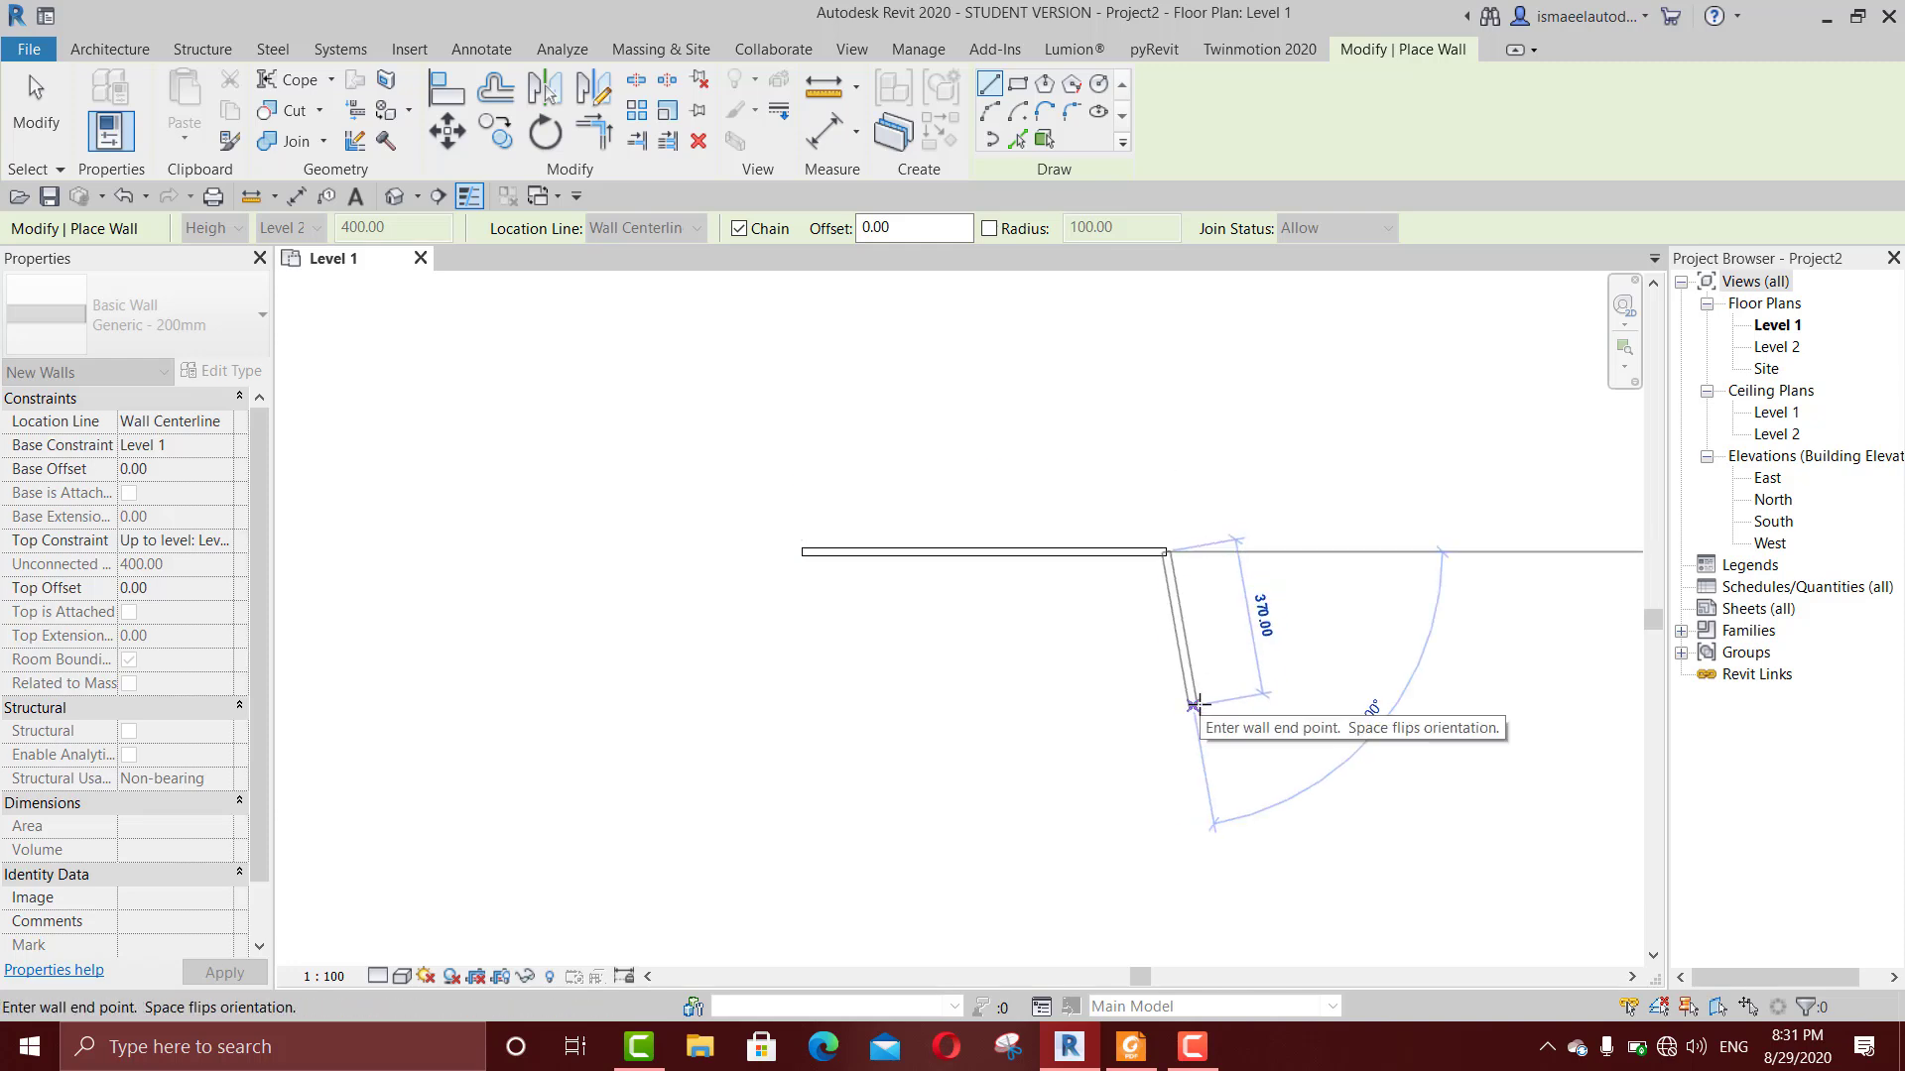
{"action": "key", "text": "Escape"}
{"action": "key", "text": "Escape"}
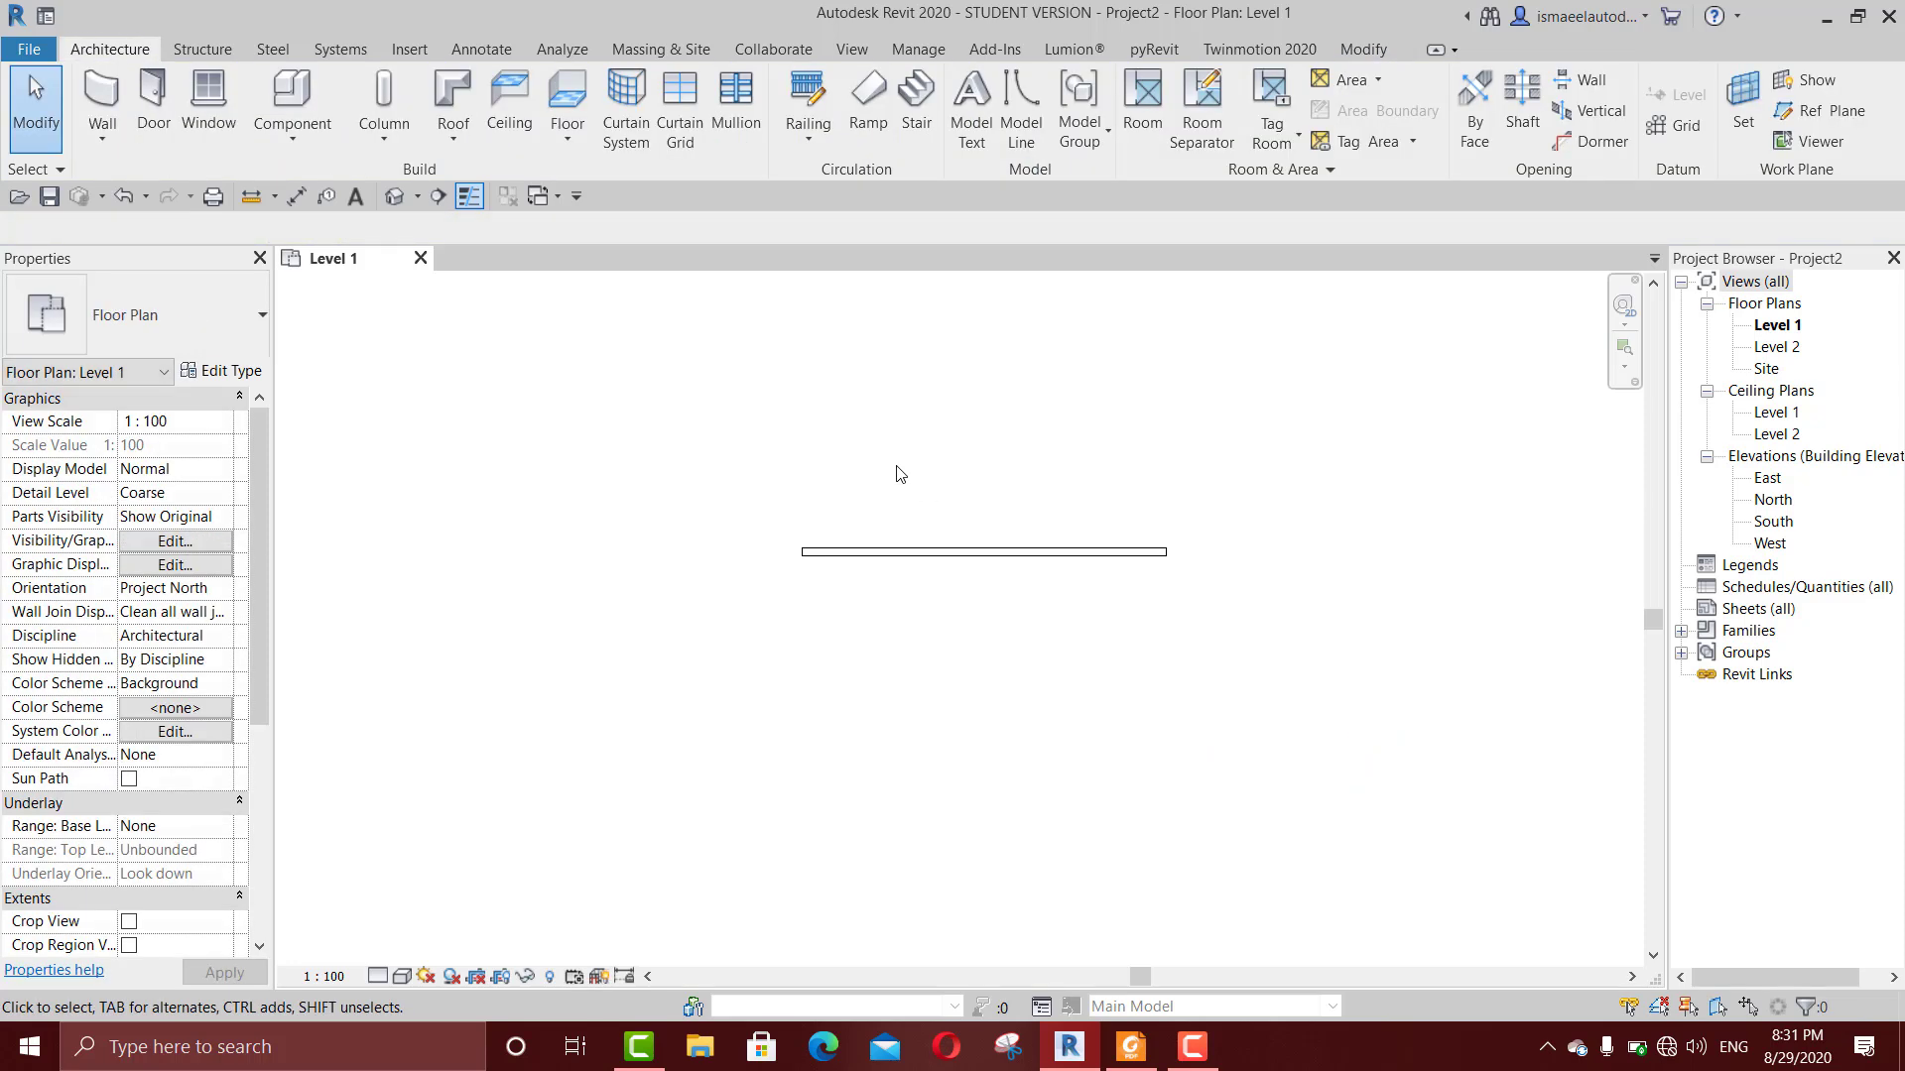
{"action": "middle_click_drag", "start_coordinate": [897, 472], "coordinate": [991, 612]}
{"action": "scroll", "coordinate": [991, 612], "scroll_direction": "up", "scroll_amount": 2}
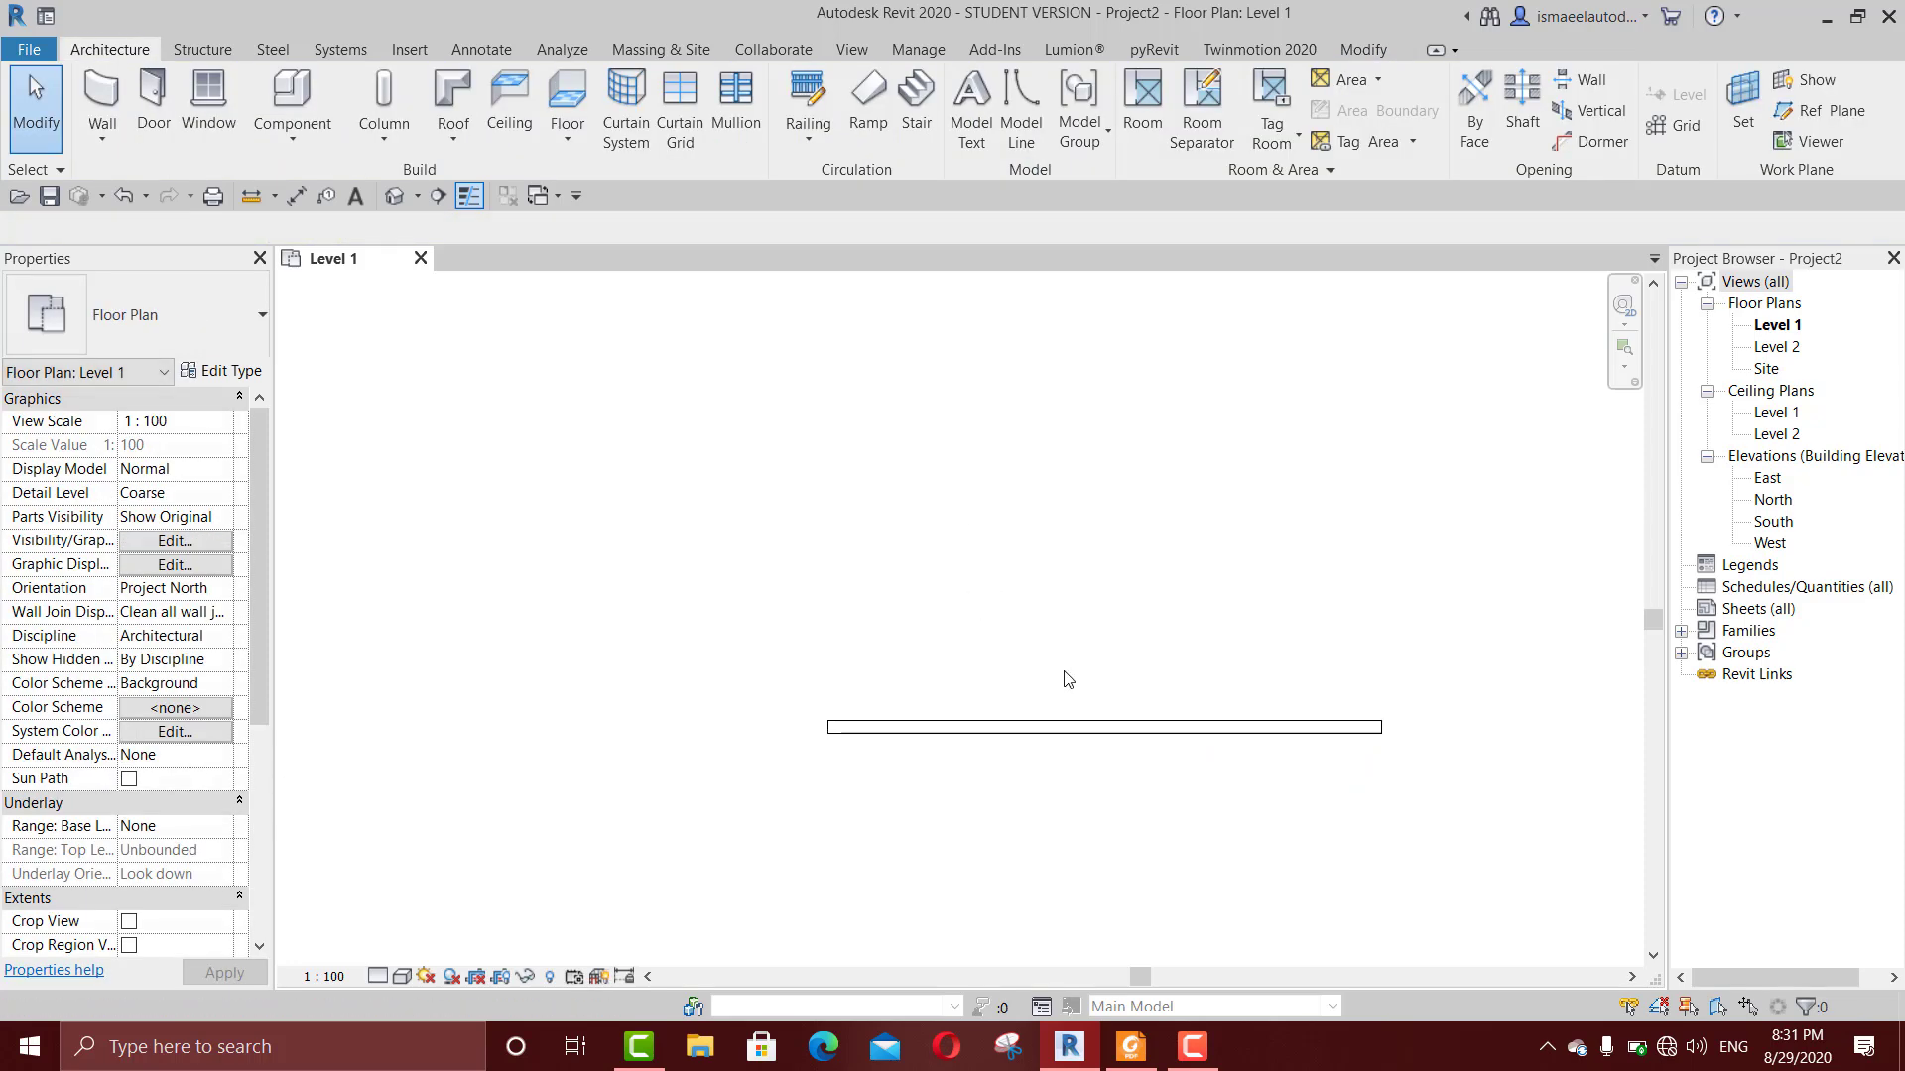
{"action": "key", "text": "w"}
{"action": "key", "text": "n"}
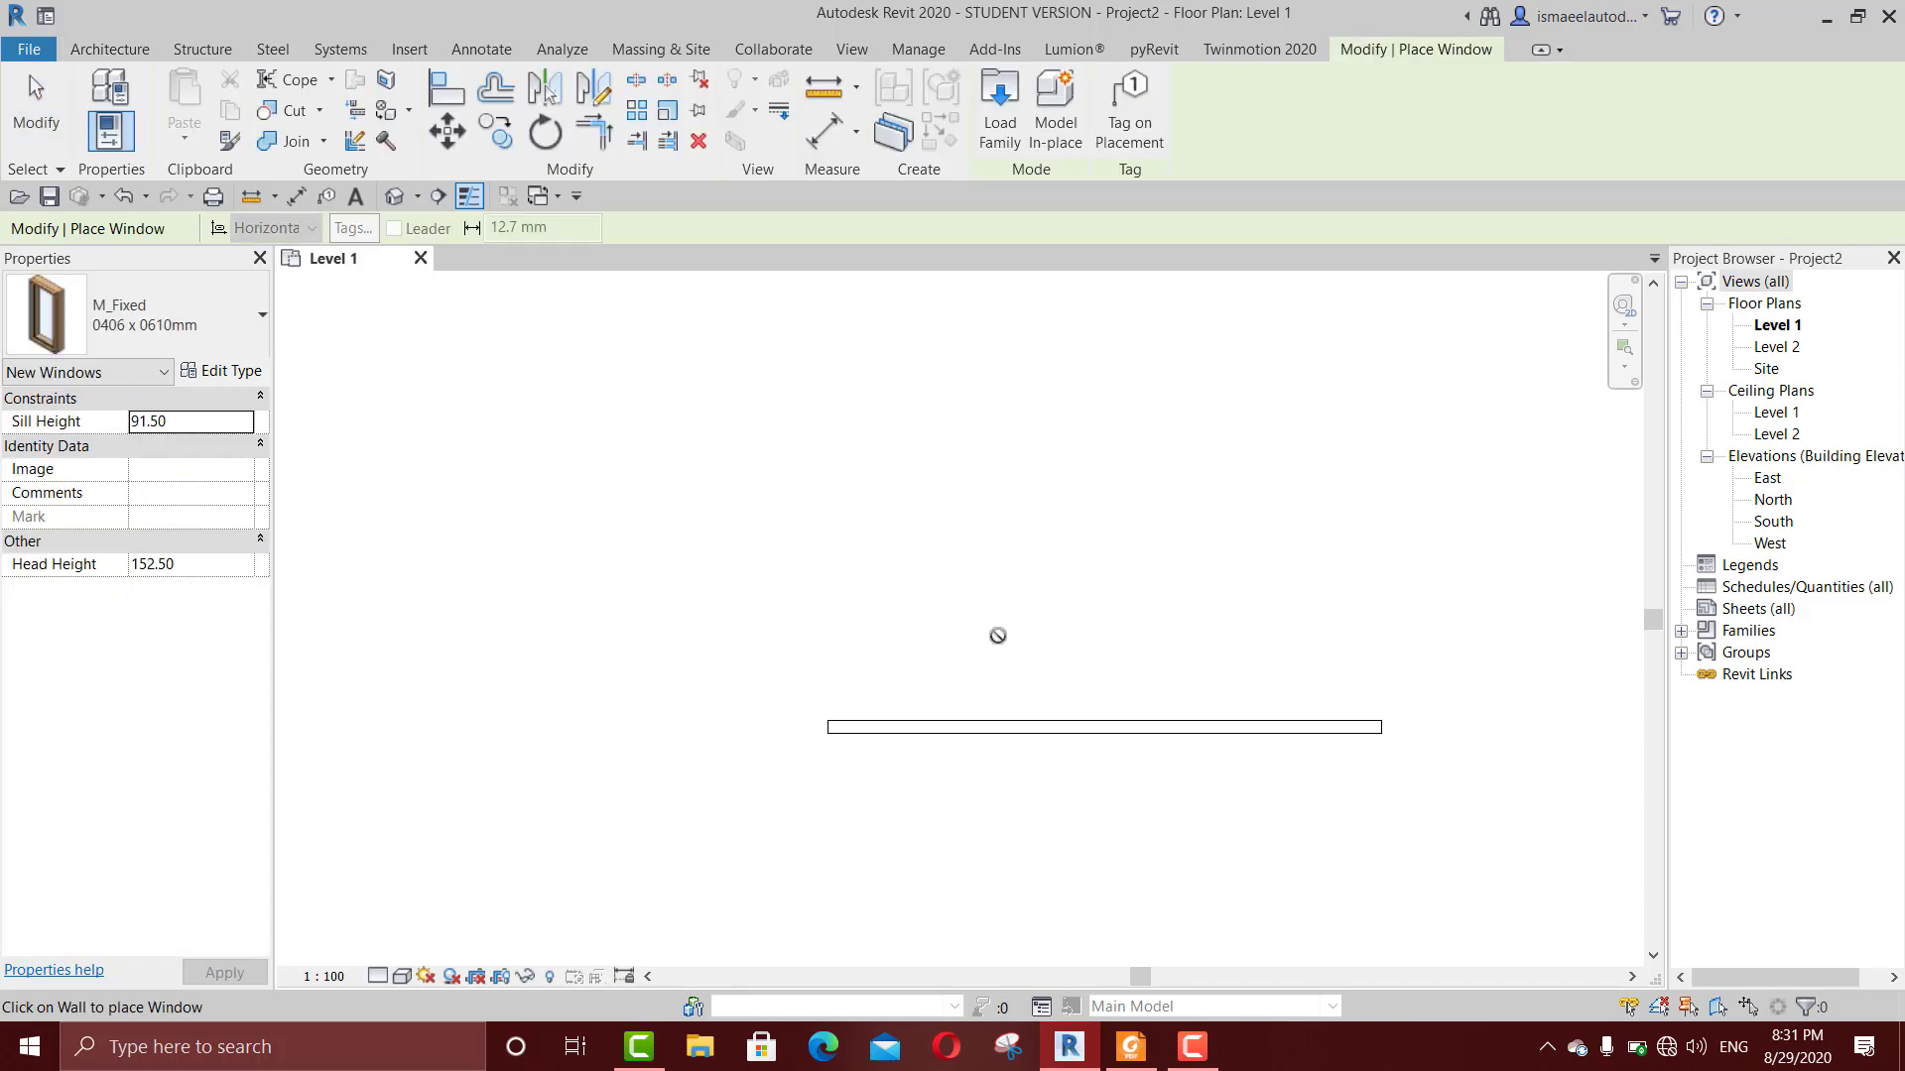
{"action": "left_click", "coordinate": [1131, 1046]}
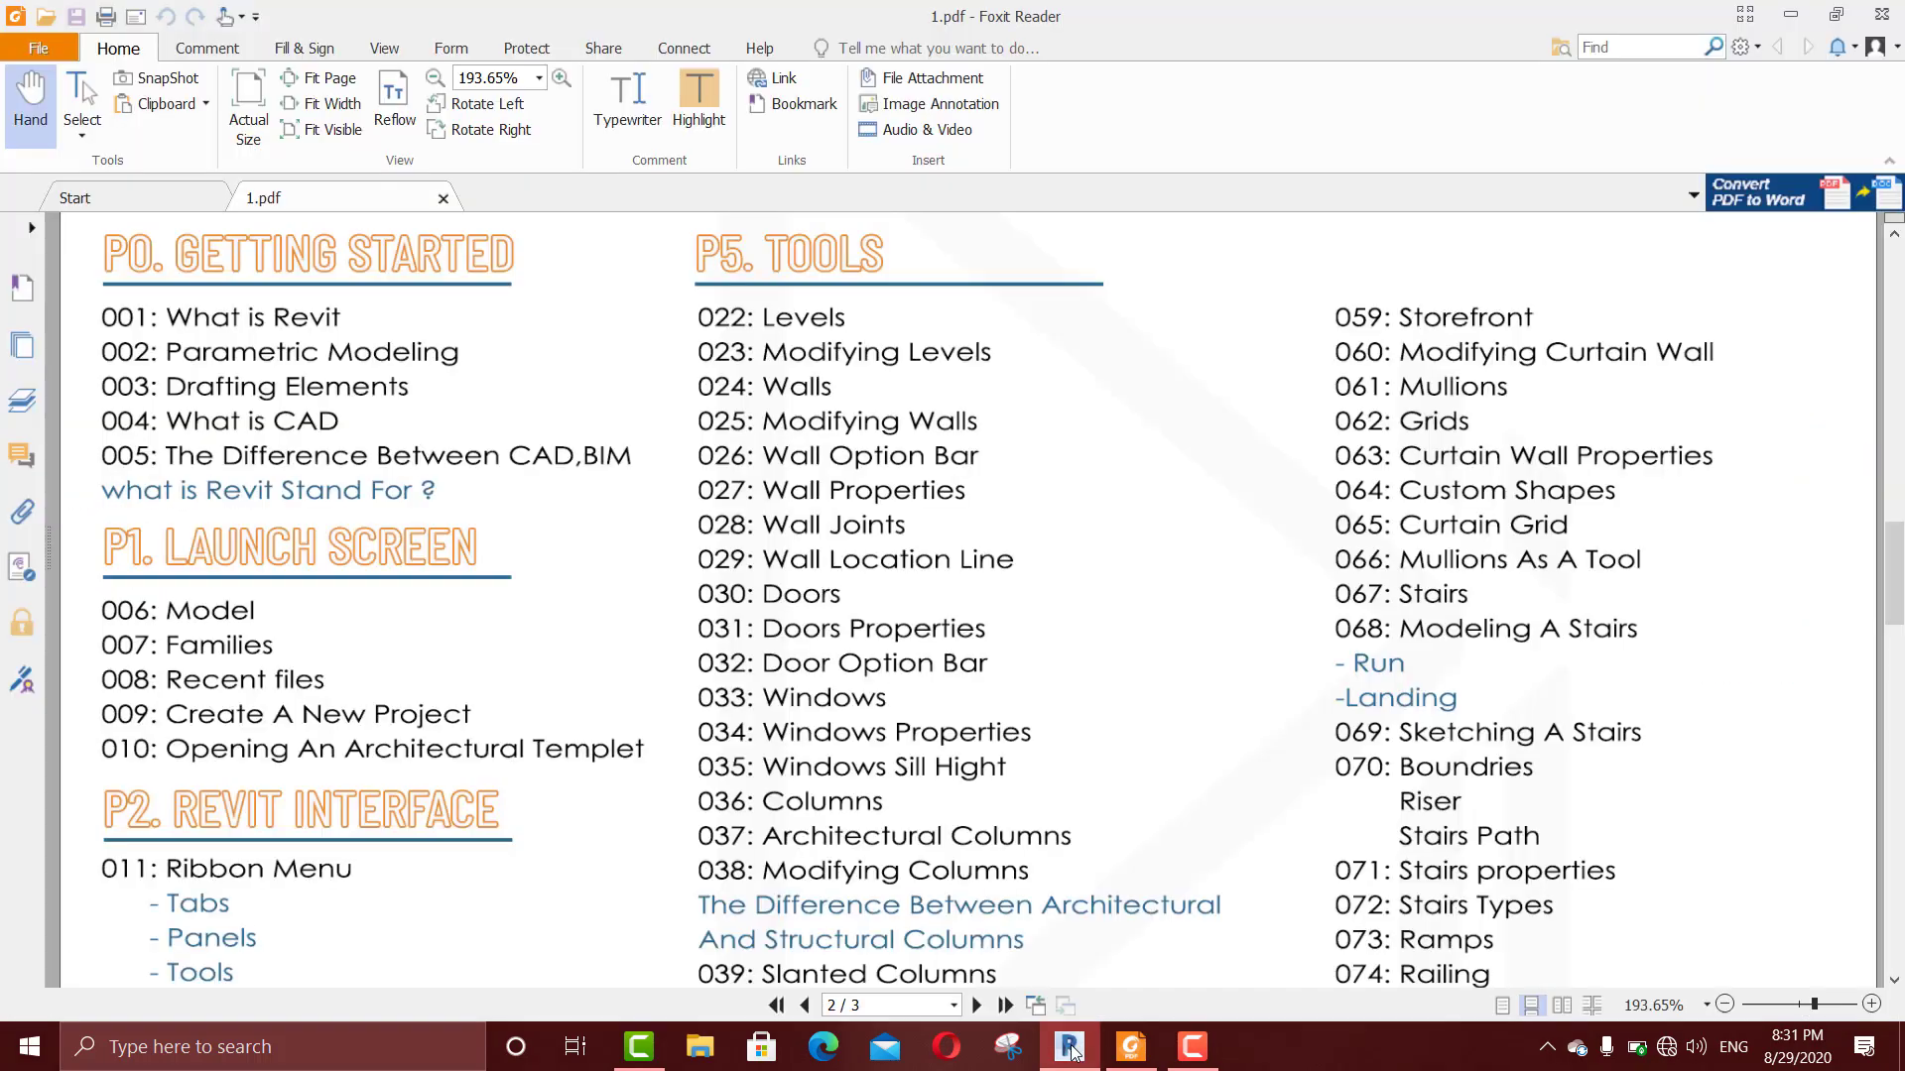
{"action": "left_click", "coordinate": [1069, 1047]}
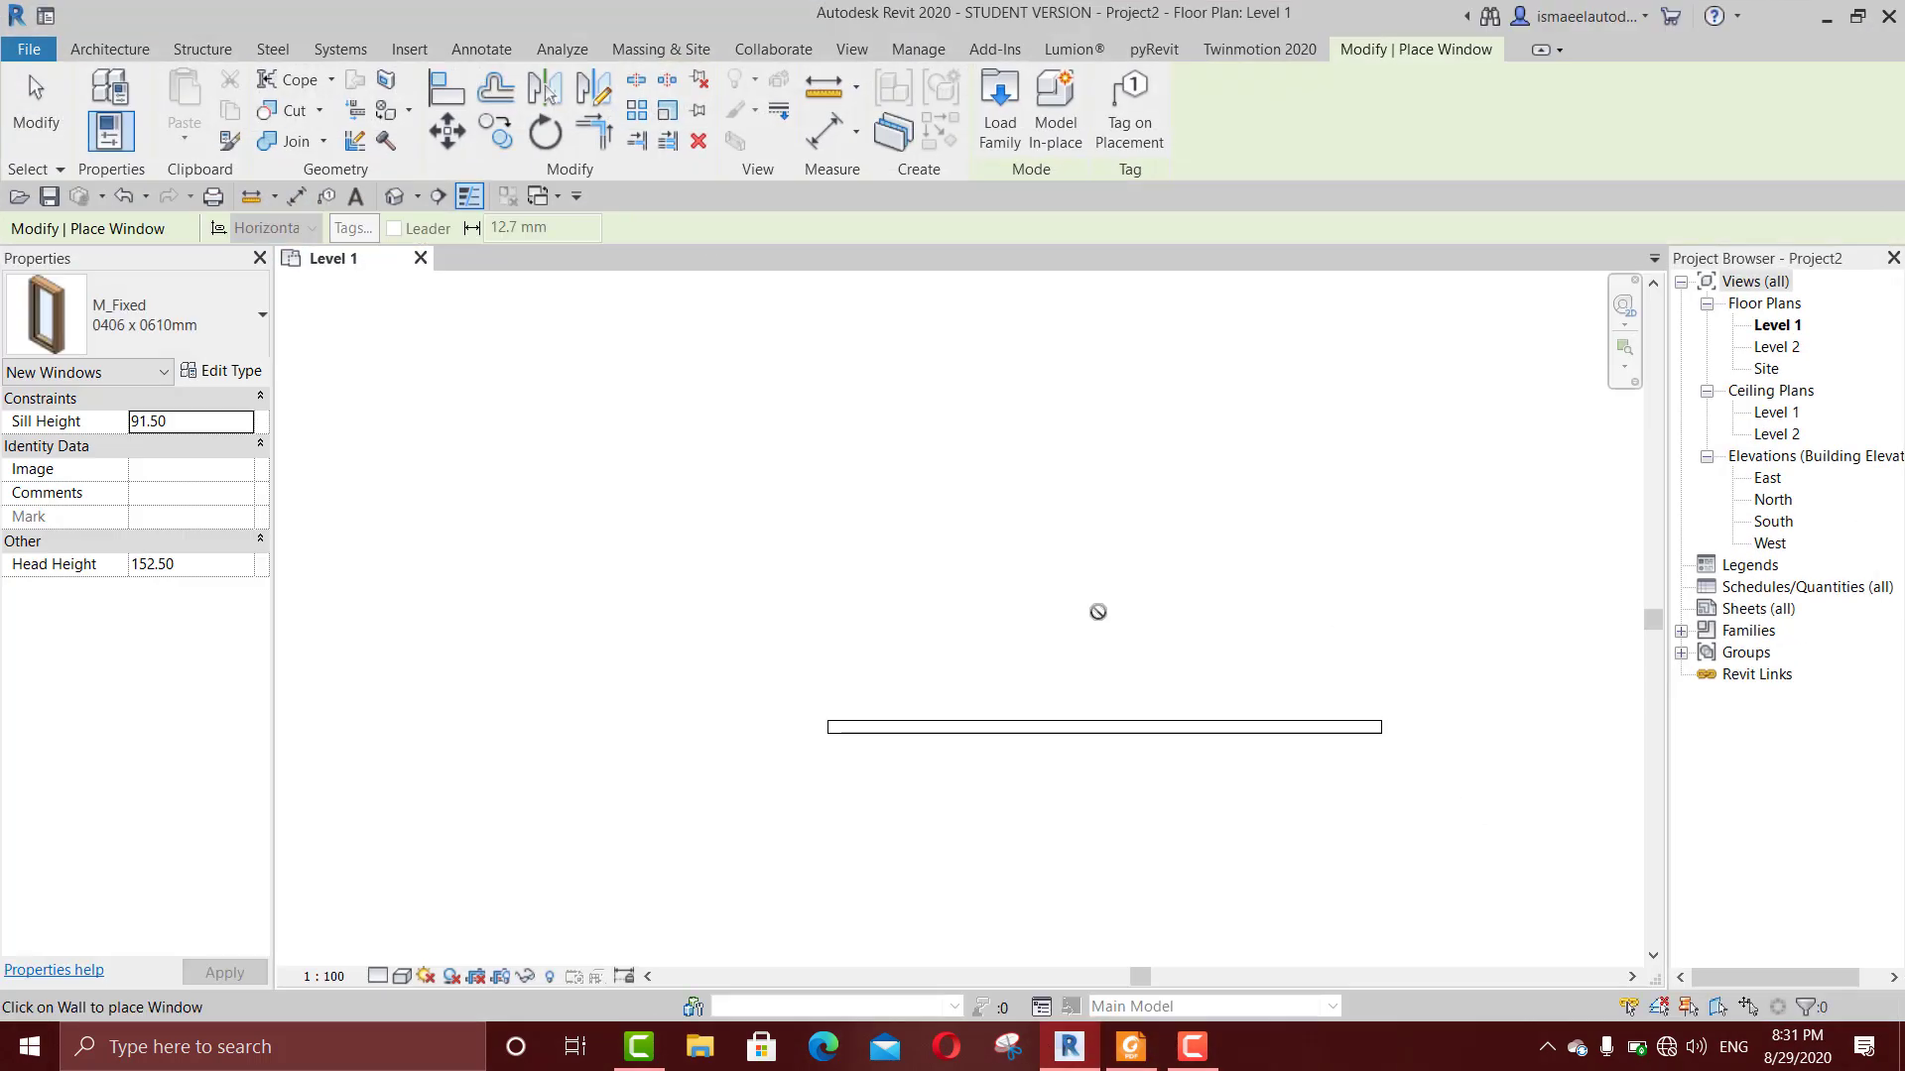
{"action": "key", "text": "Escape"}
Step: Place an M_Single-Flush 0915 x 2134mm door in the wall, opening upward and hinged right, about 300 cm from the wall's right end
{"action": "key", "text": "d"}
{"action": "key", "text": "r"}
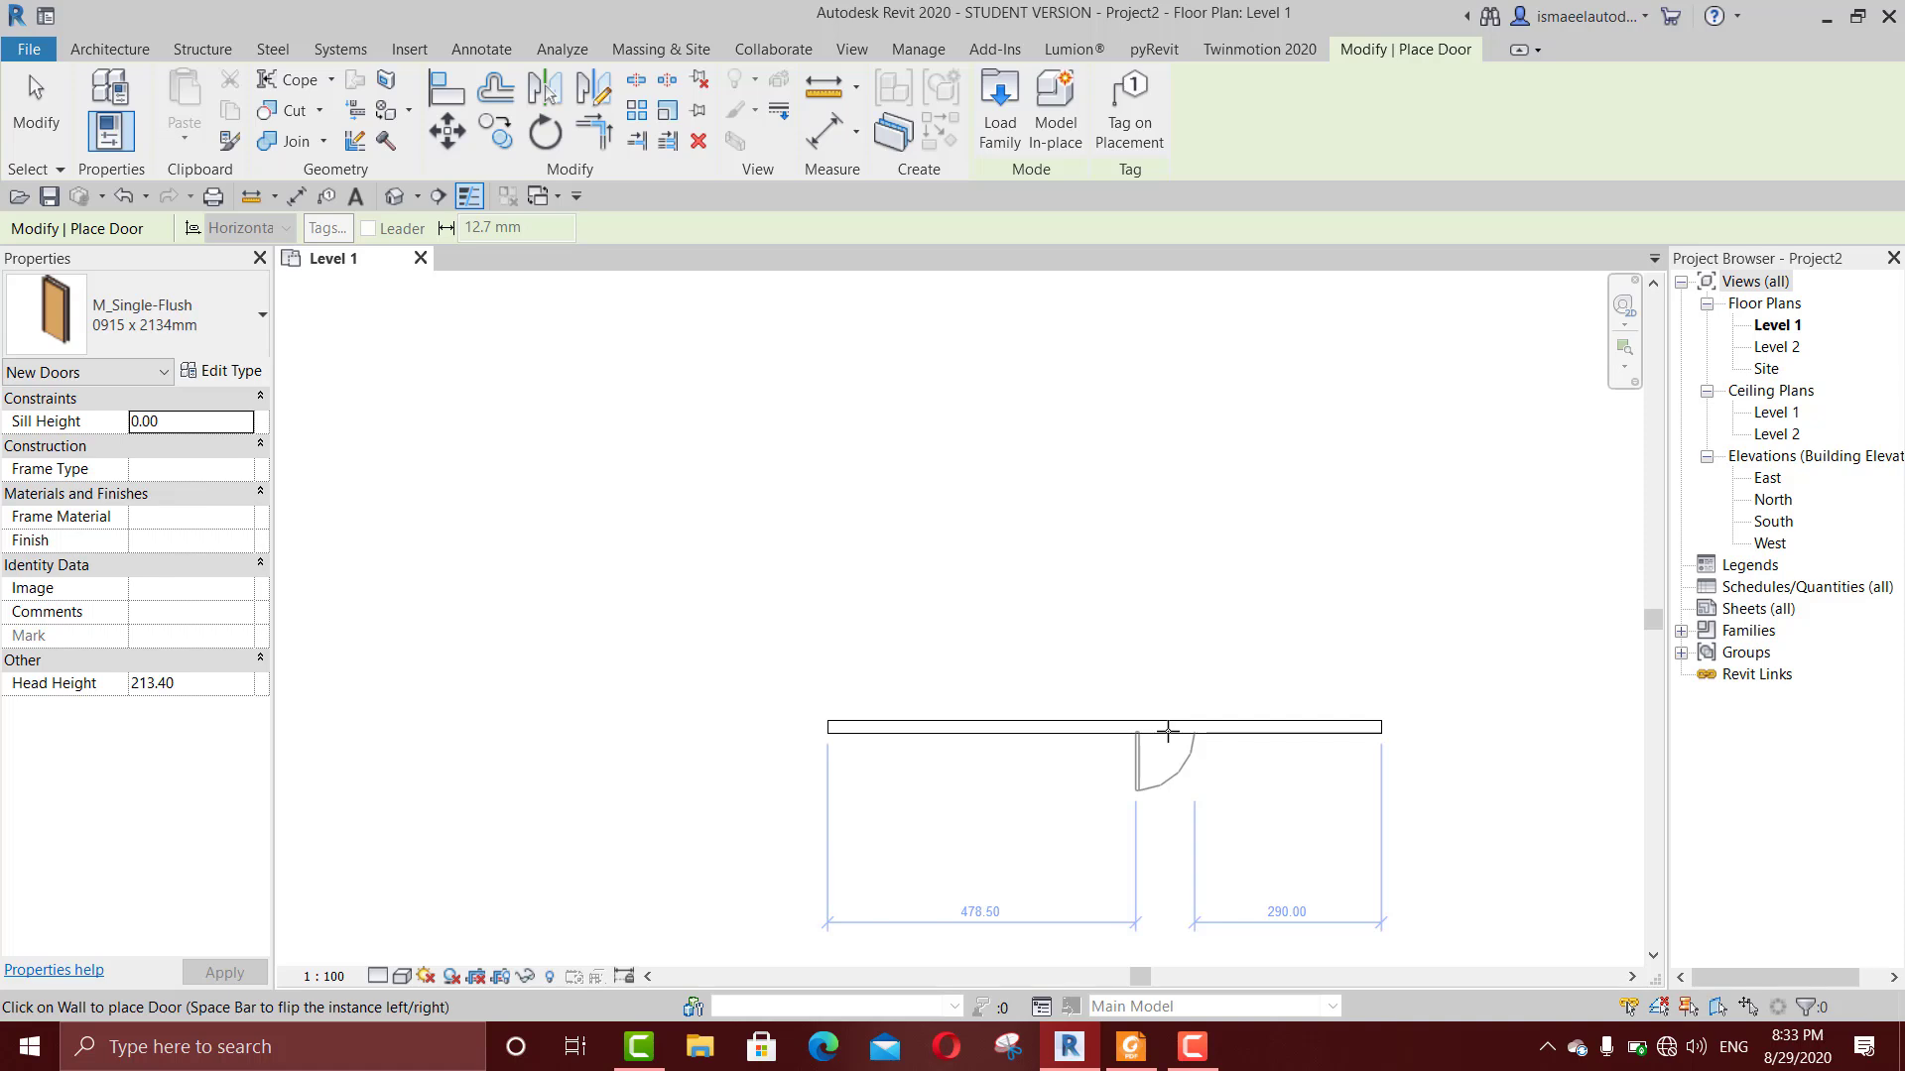
{"action": "key", "text": "space"}
{"action": "key", "text": "space"}
{"action": "key", "text": "space"}
{"action": "key", "text": "space"}
{"action": "key", "text": "space"}
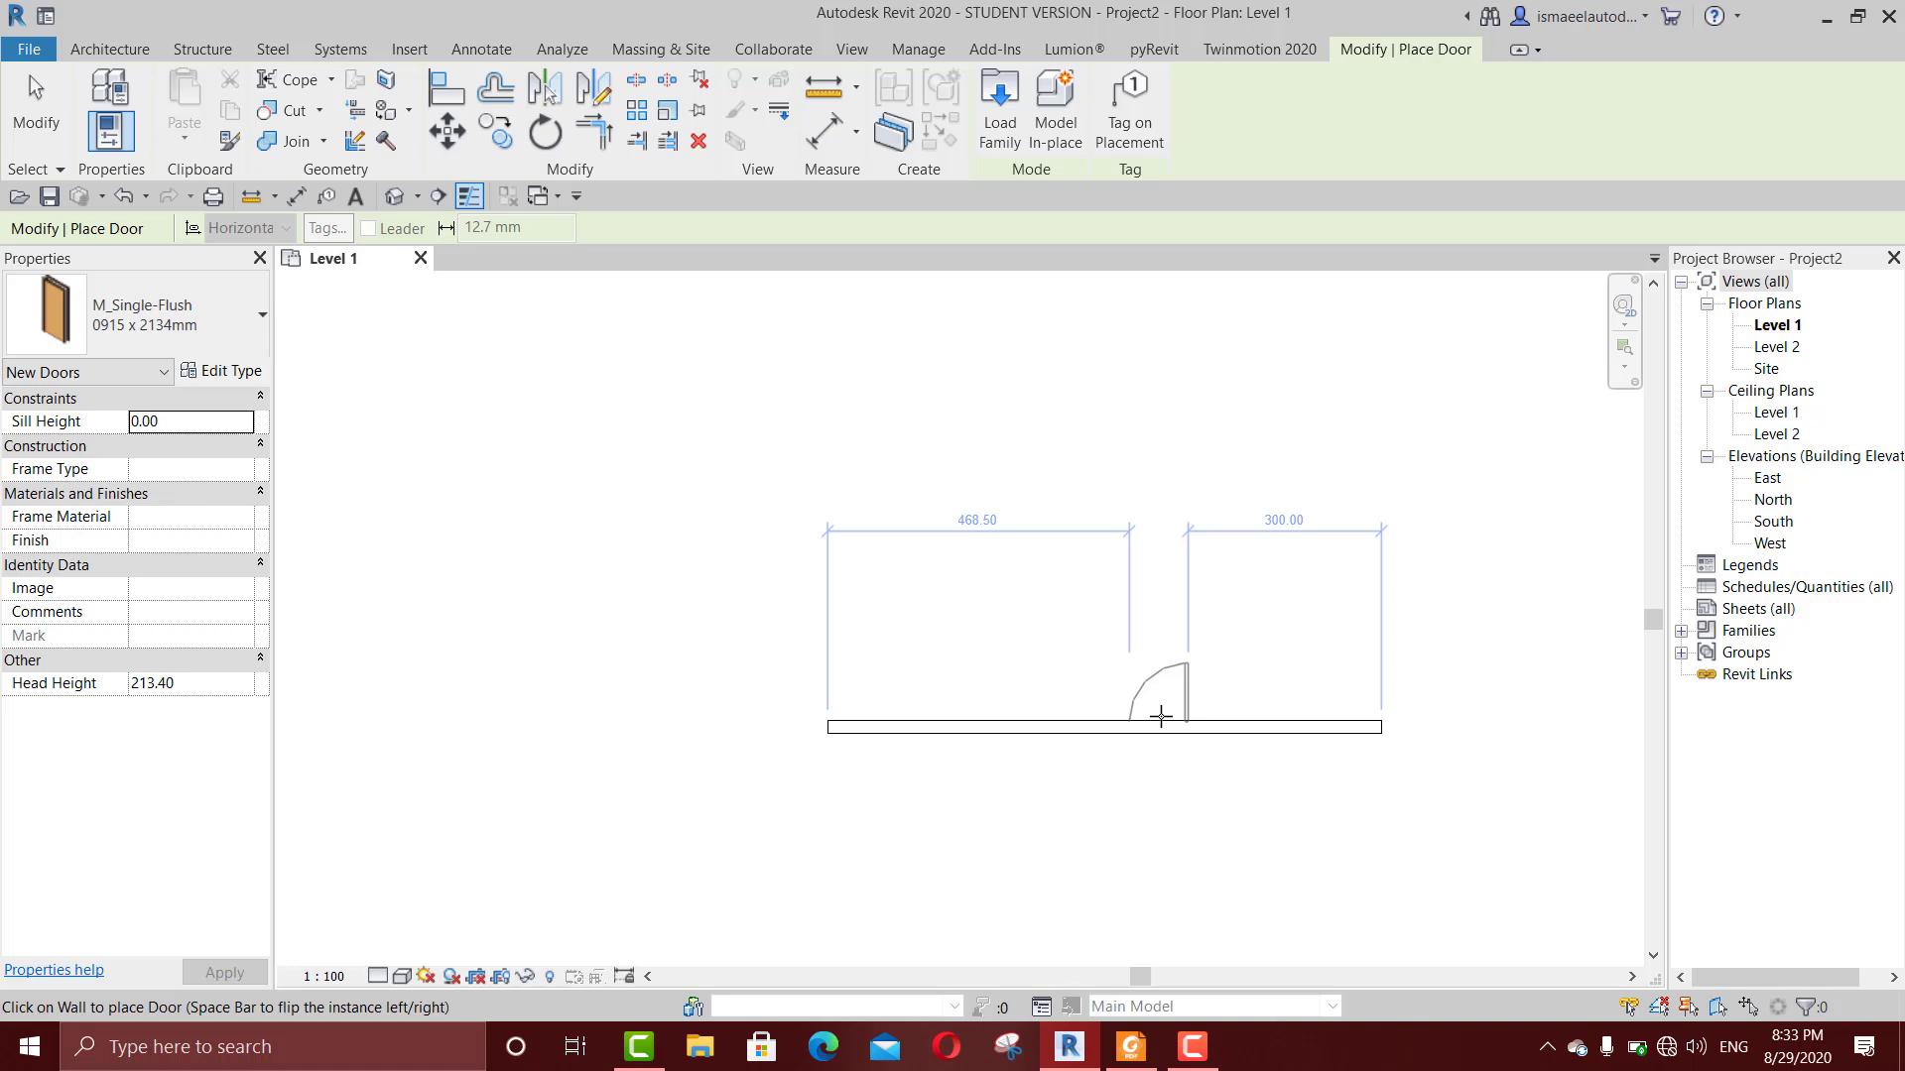
{"action": "left_click", "coordinate": [1161, 716]}
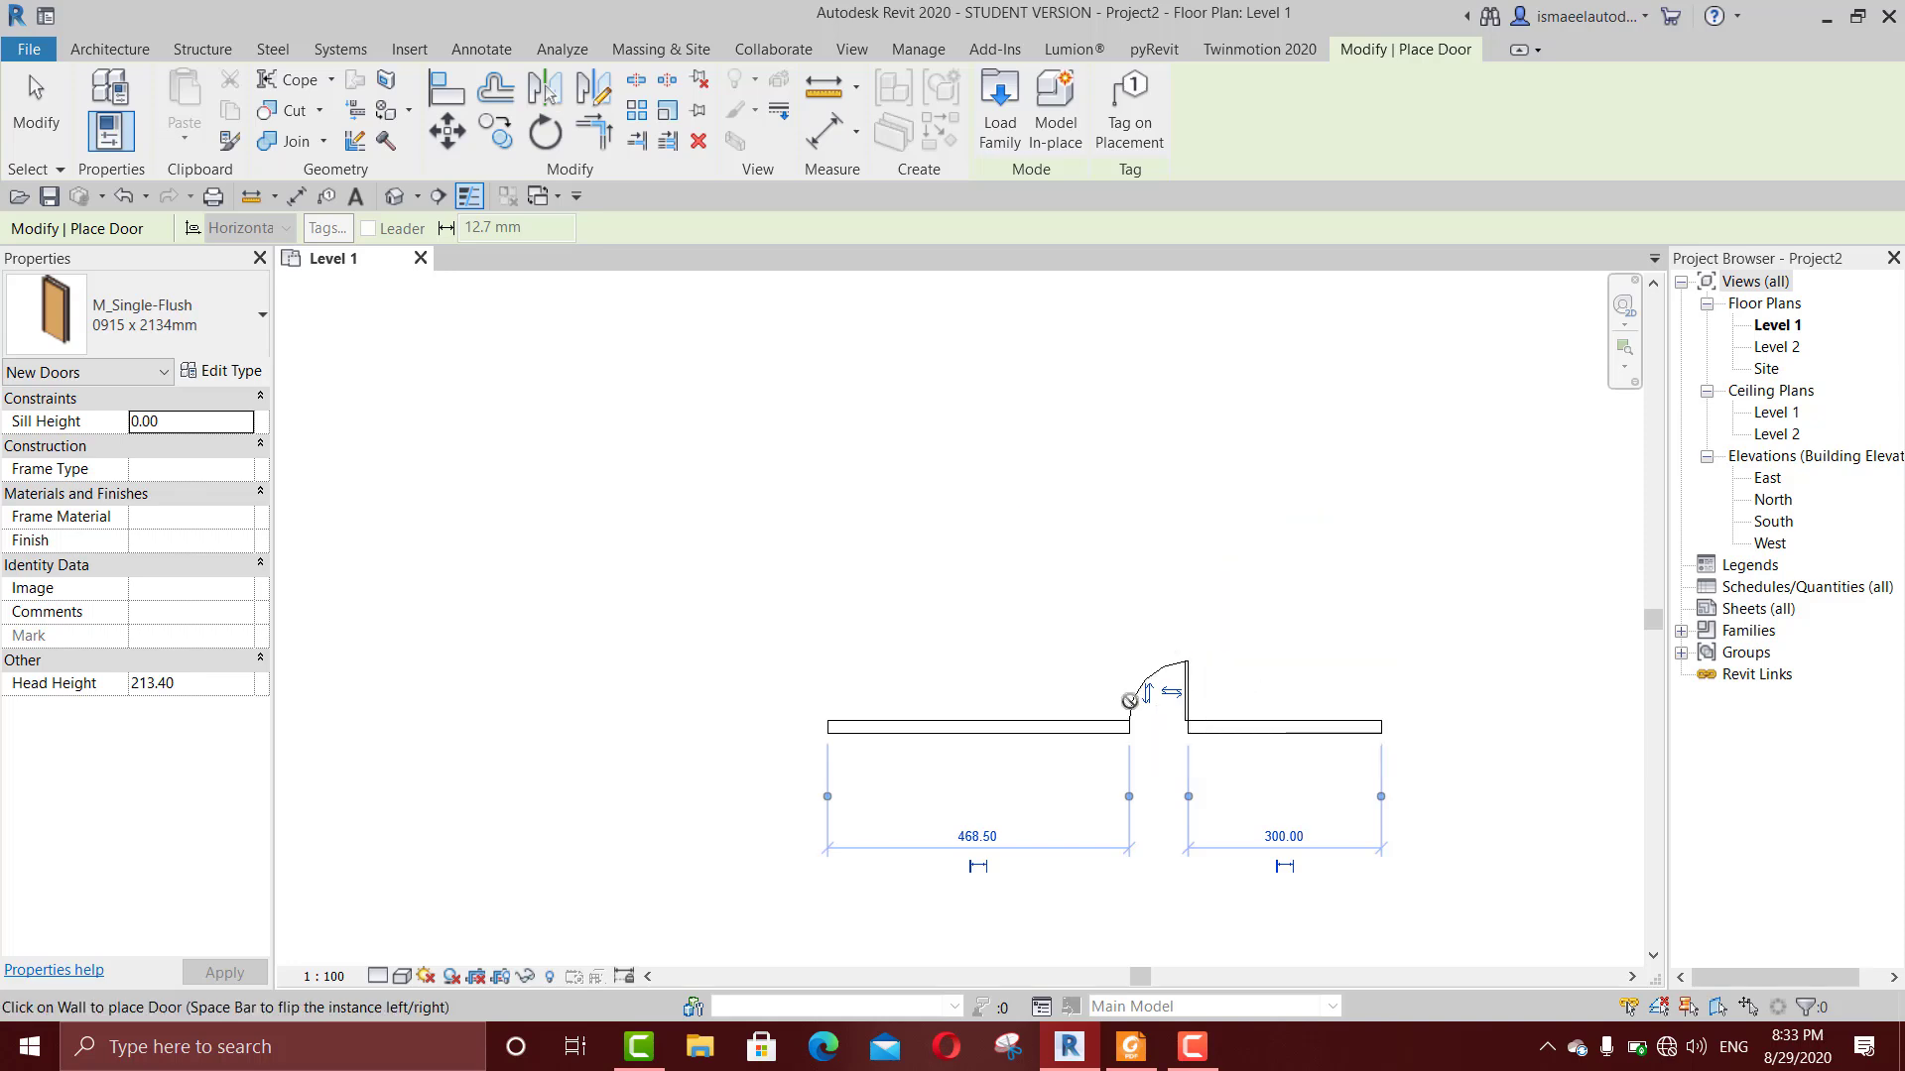
{"action": "scroll", "coordinate": [1141, 706], "scroll_direction": "up", "scroll_amount": 2}
{"action": "middle_click_drag", "start_coordinate": [1206, 788], "coordinate": [1157, 696]}
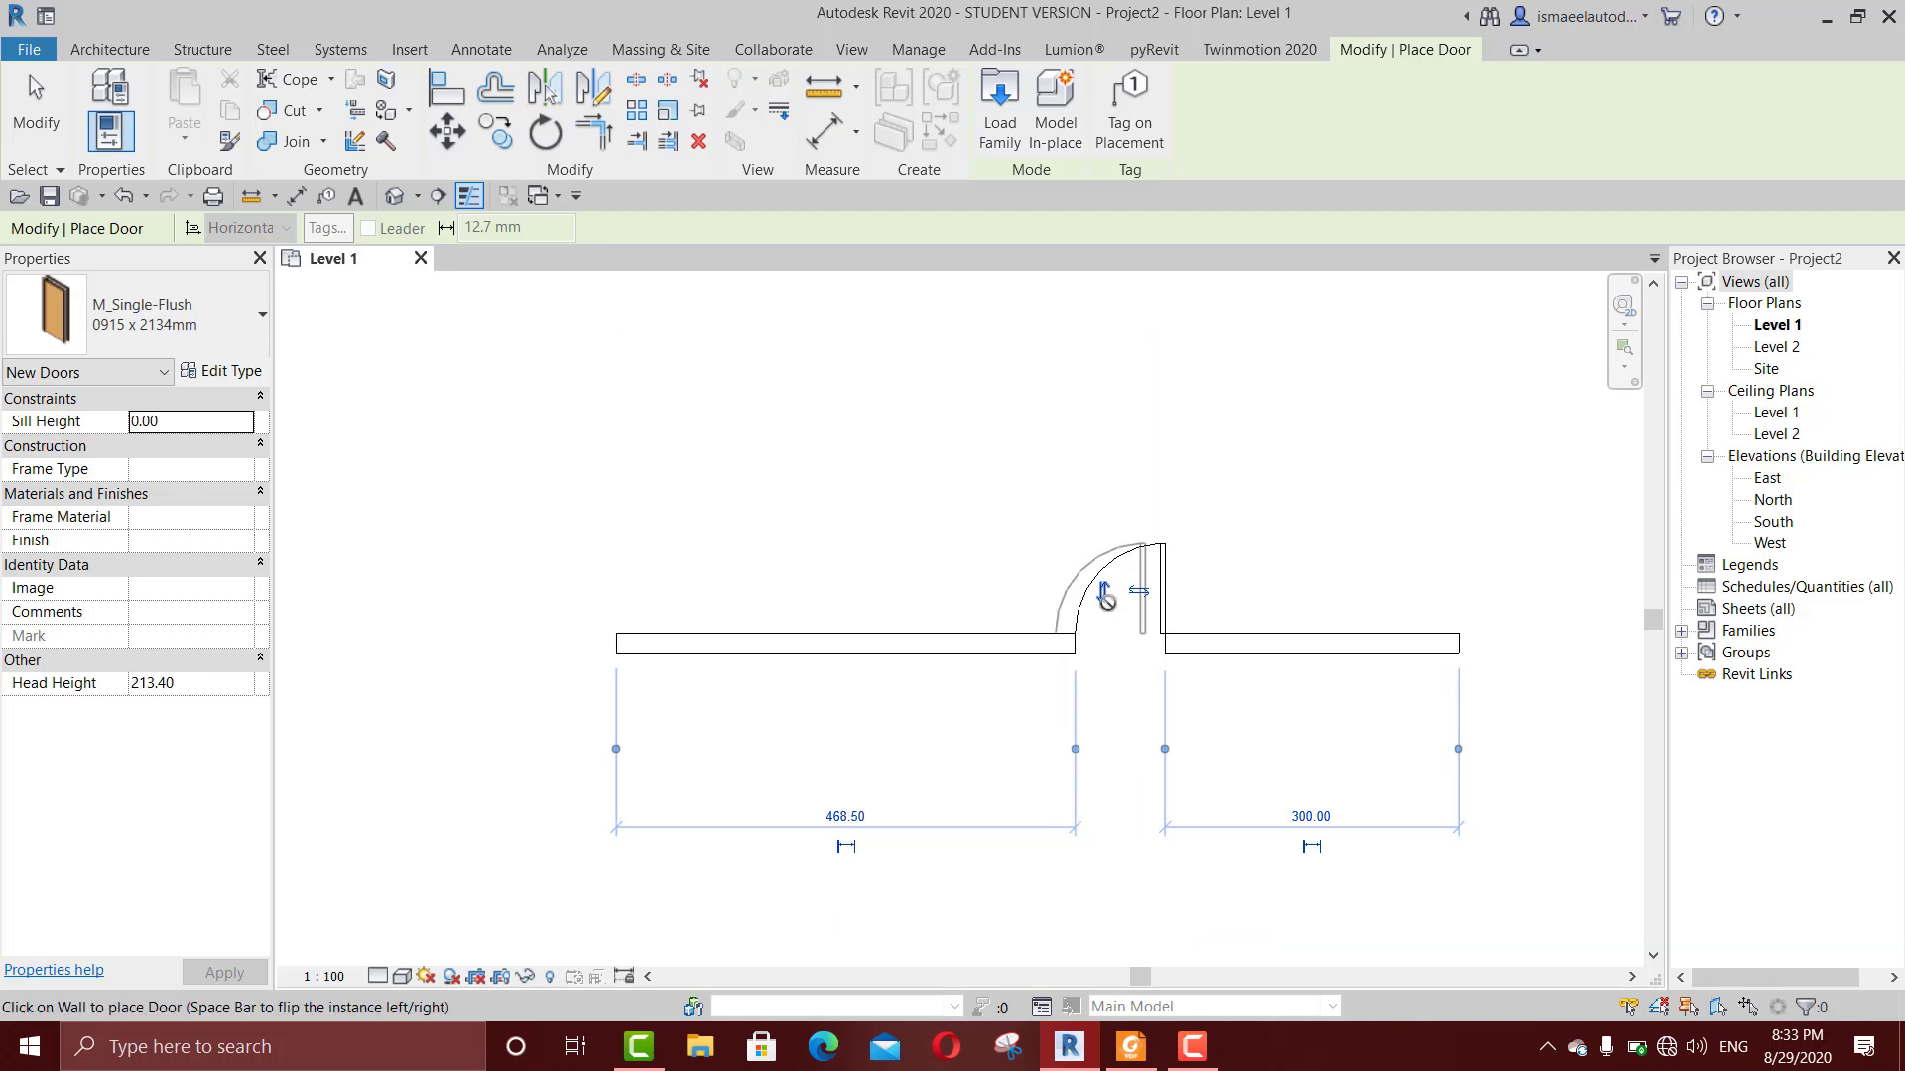
{"action": "key", "text": "Escape"}
{"action": "key", "text": "Escape"}
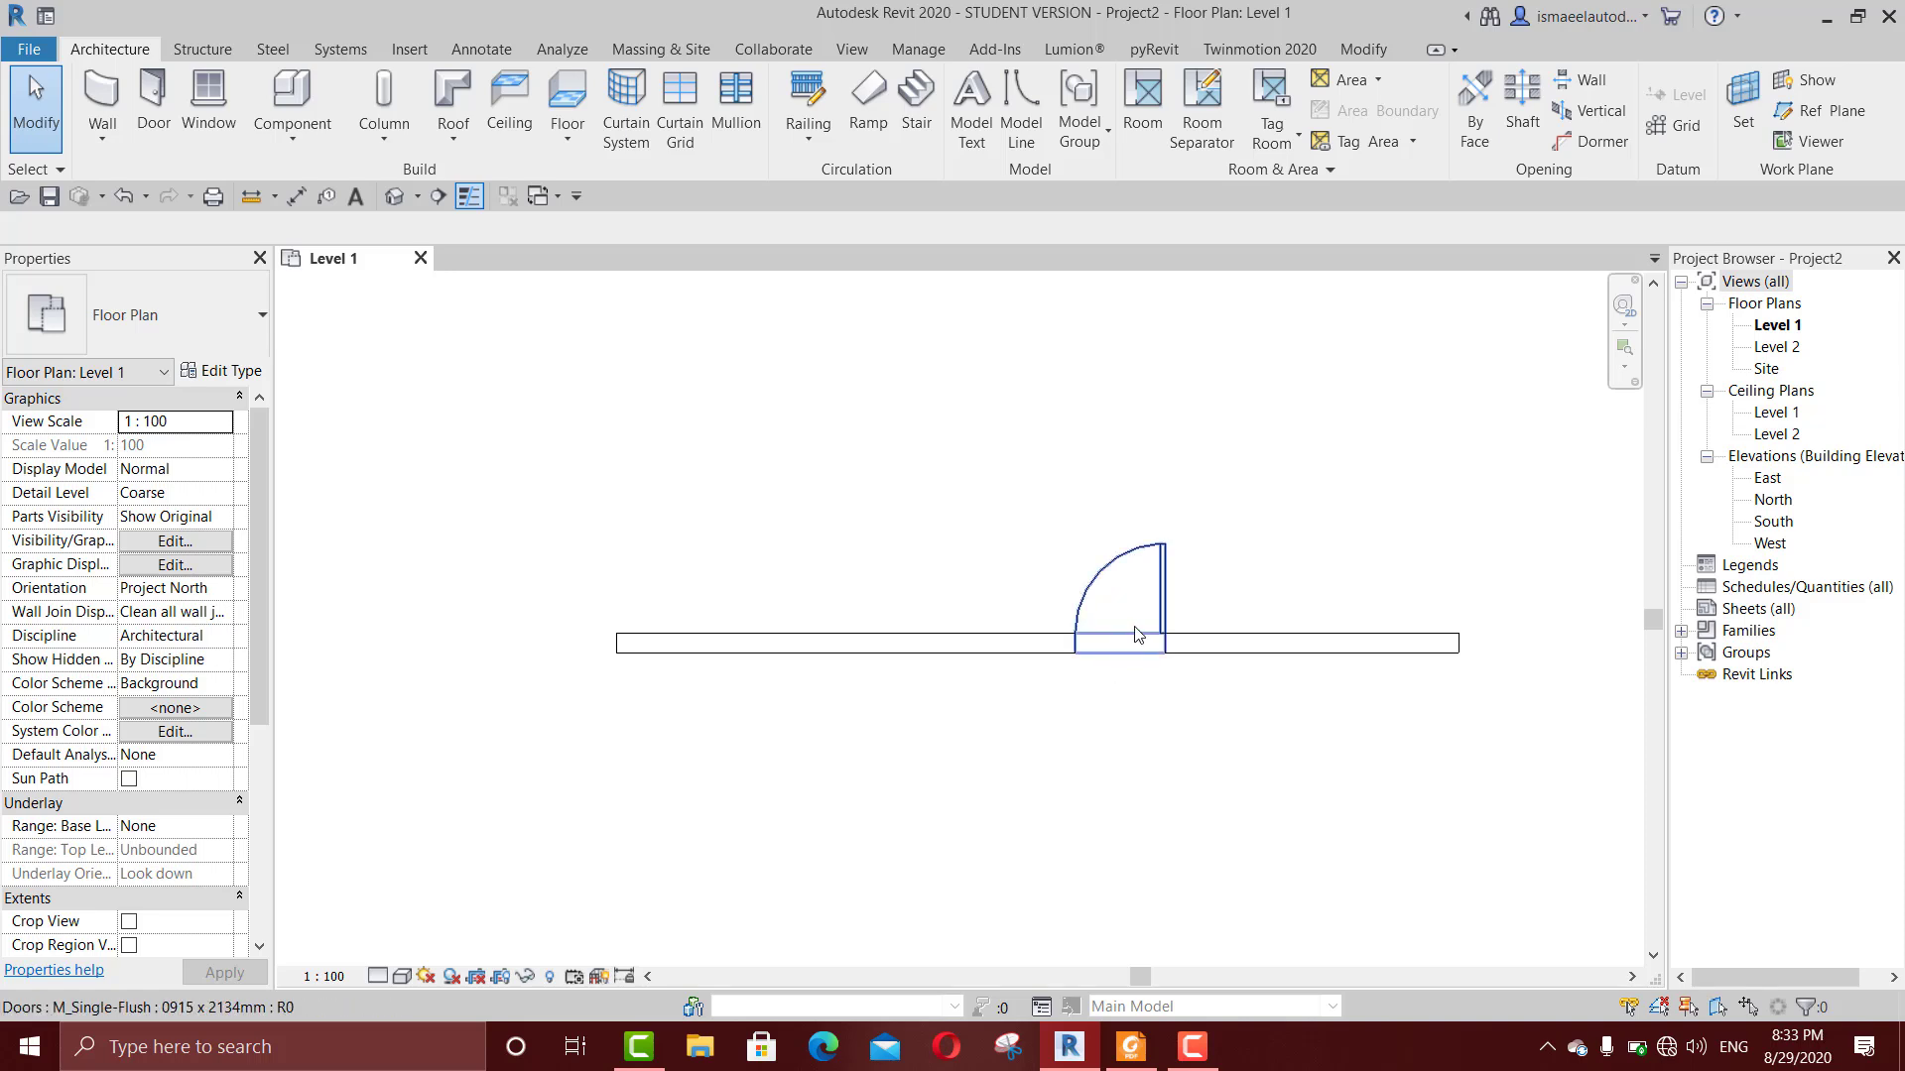
Step: Flip the placed door's facing and hand, and return it to its upward-opening, right-hinged orientation
{"action": "left_click", "coordinate": [1161, 556]}
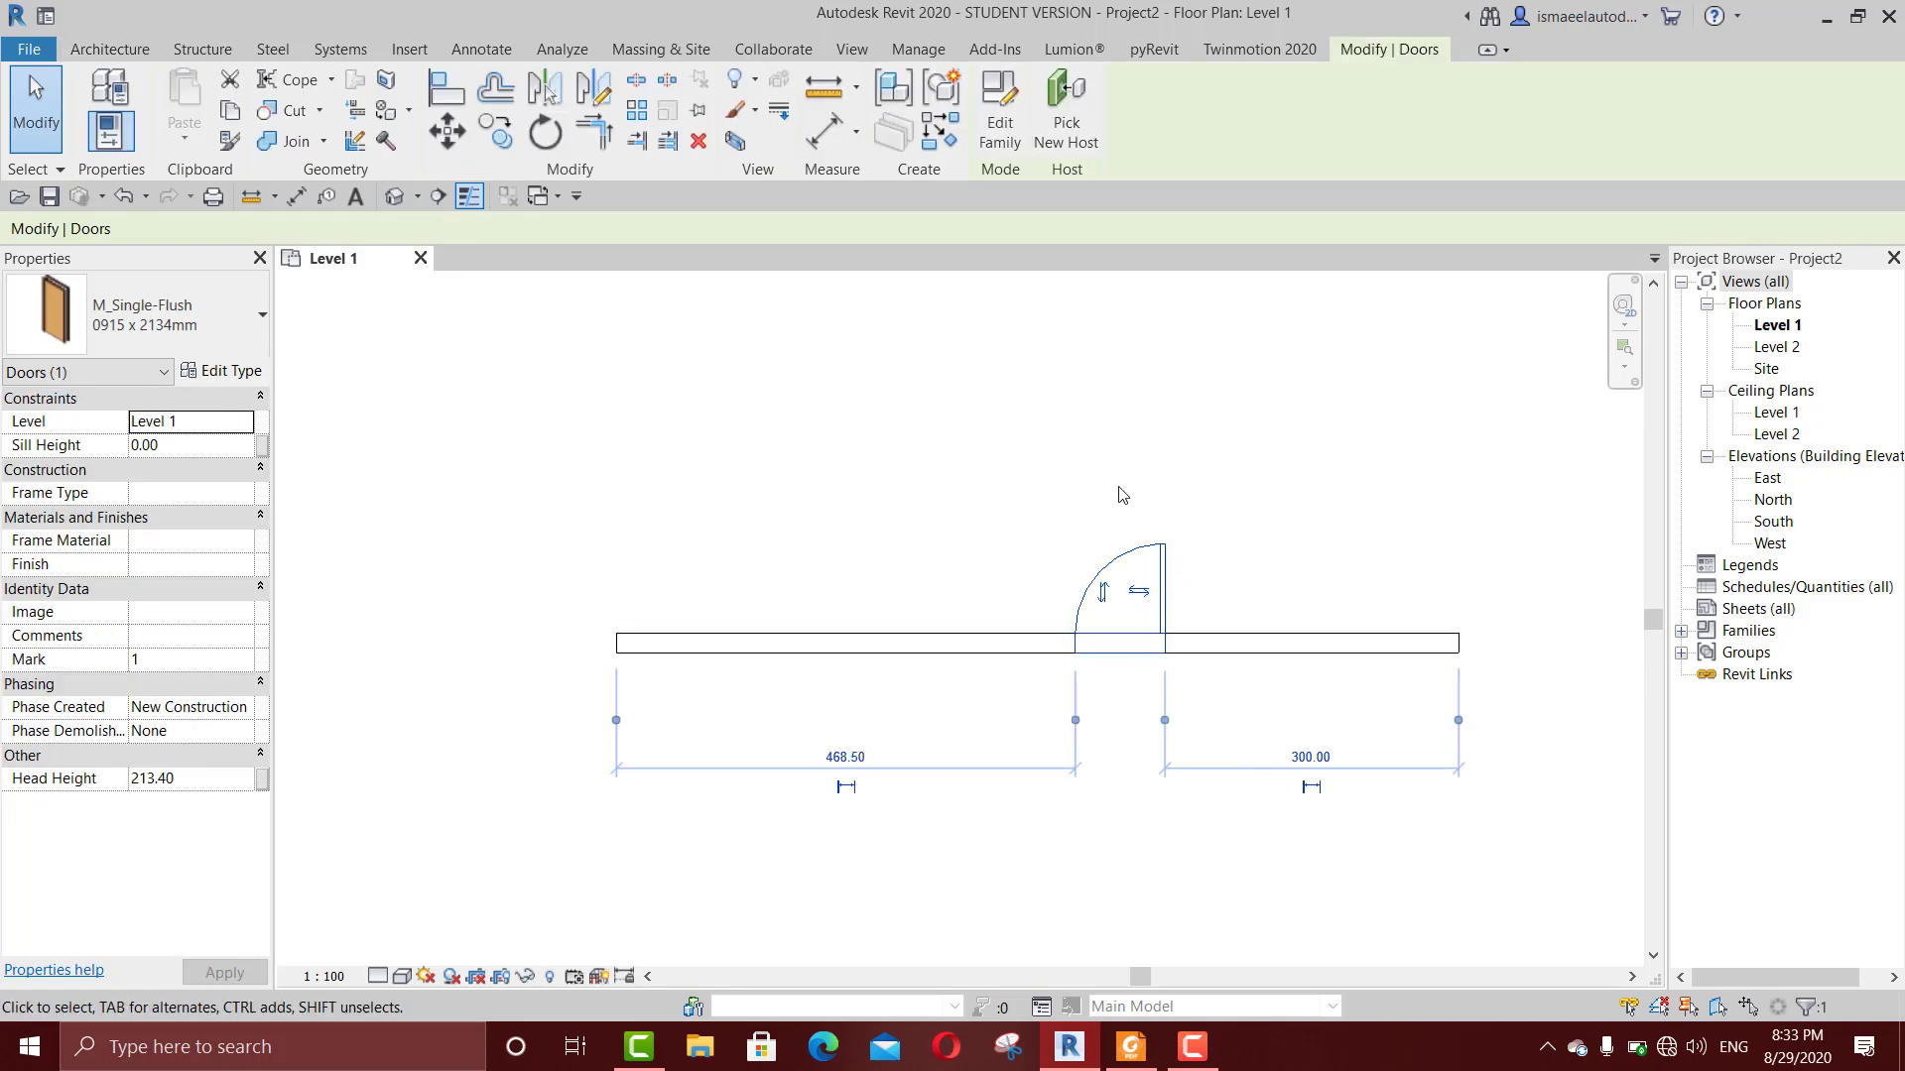
{"action": "left_click", "coordinate": [1108, 597]}
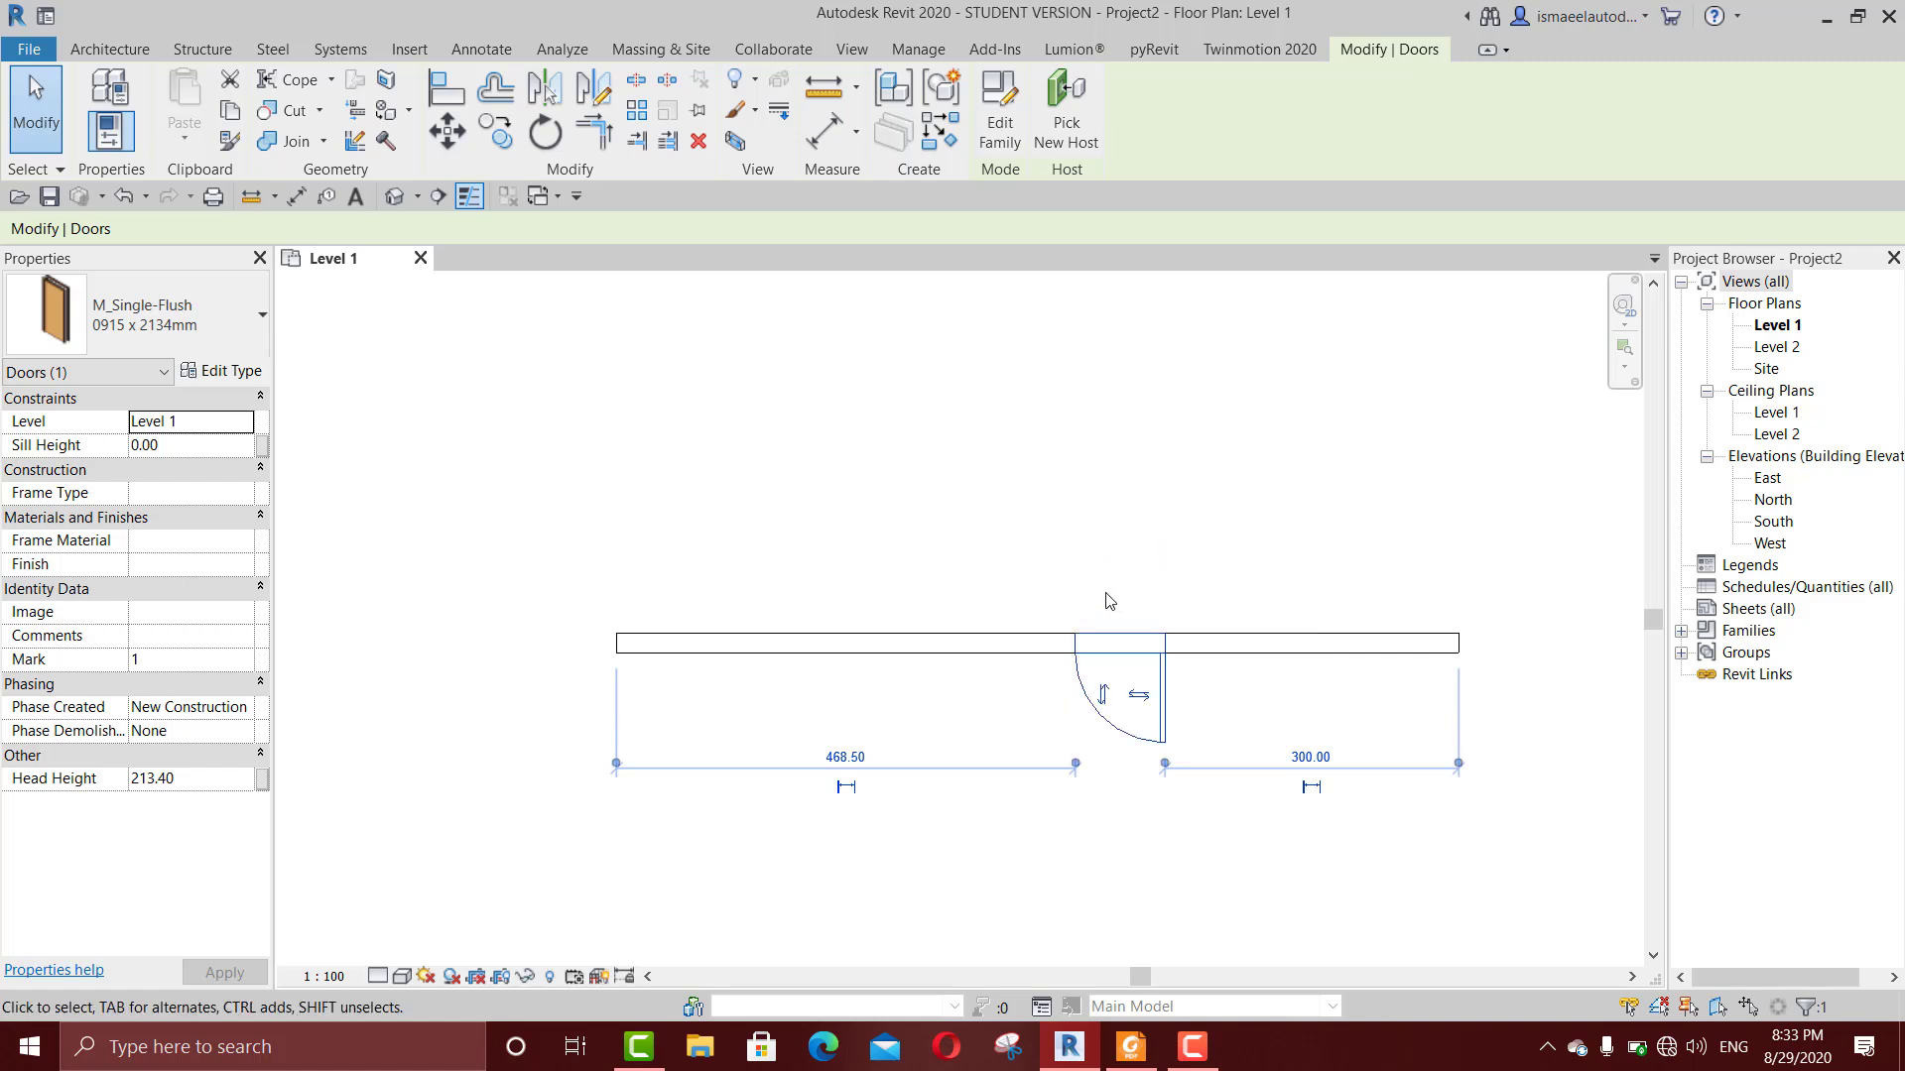
{"action": "left_click", "coordinate": [1102, 698]}
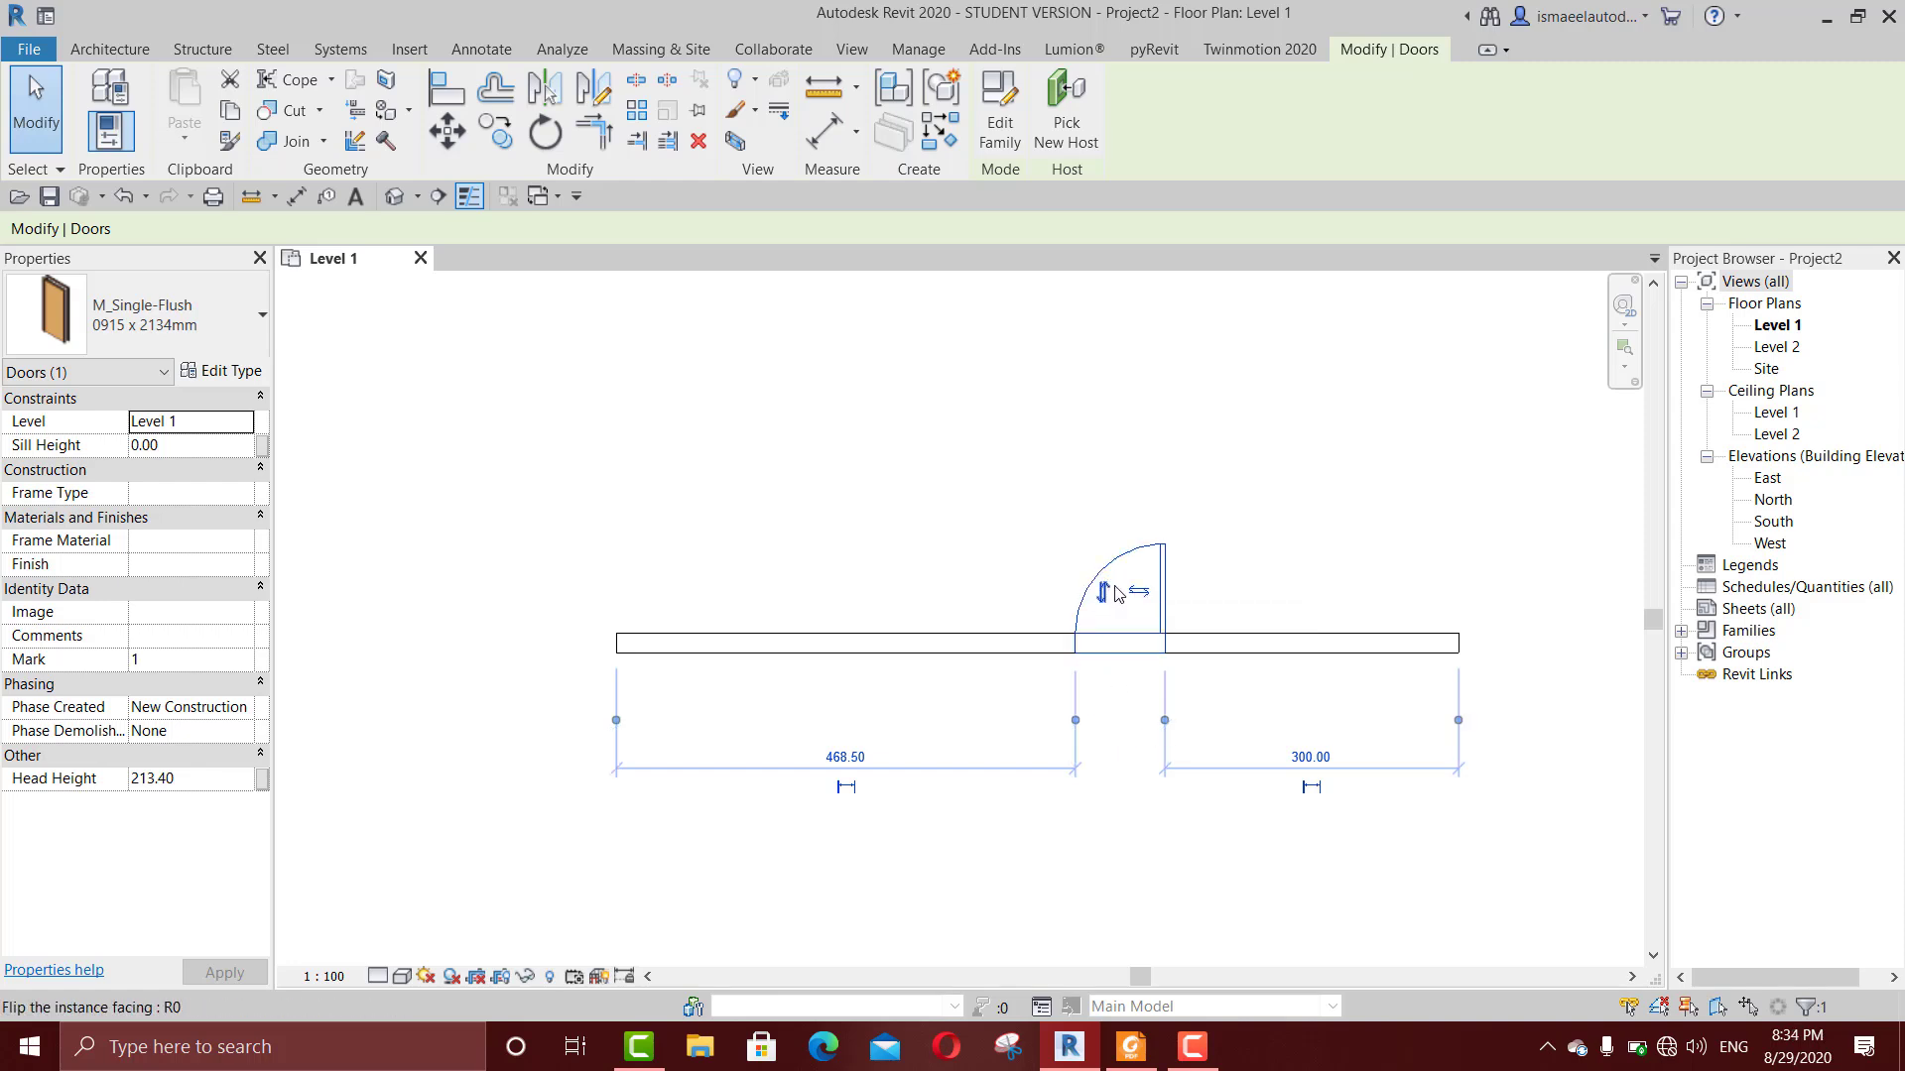
{"action": "left_click", "coordinate": [1115, 594]}
{"action": "left_click", "coordinate": [1105, 696]}
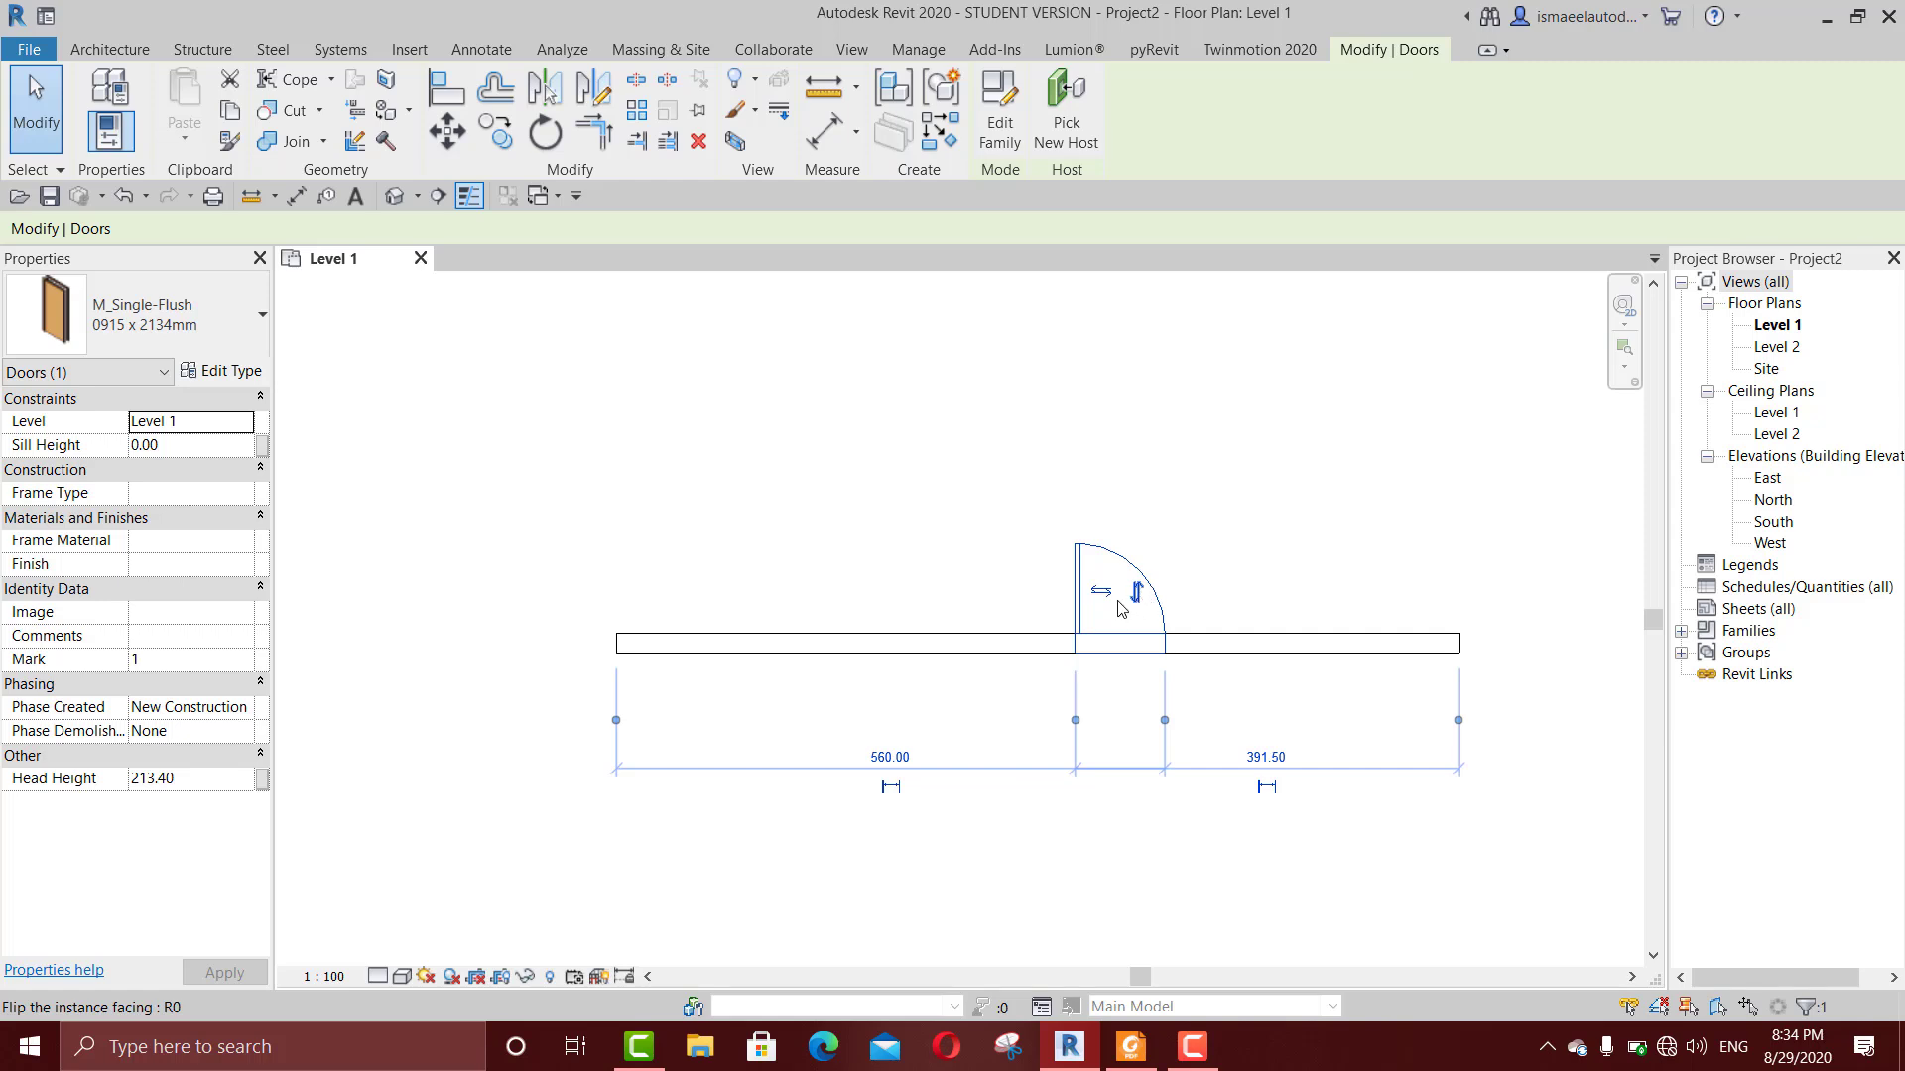
{"action": "left_click", "coordinate": [1100, 592]}
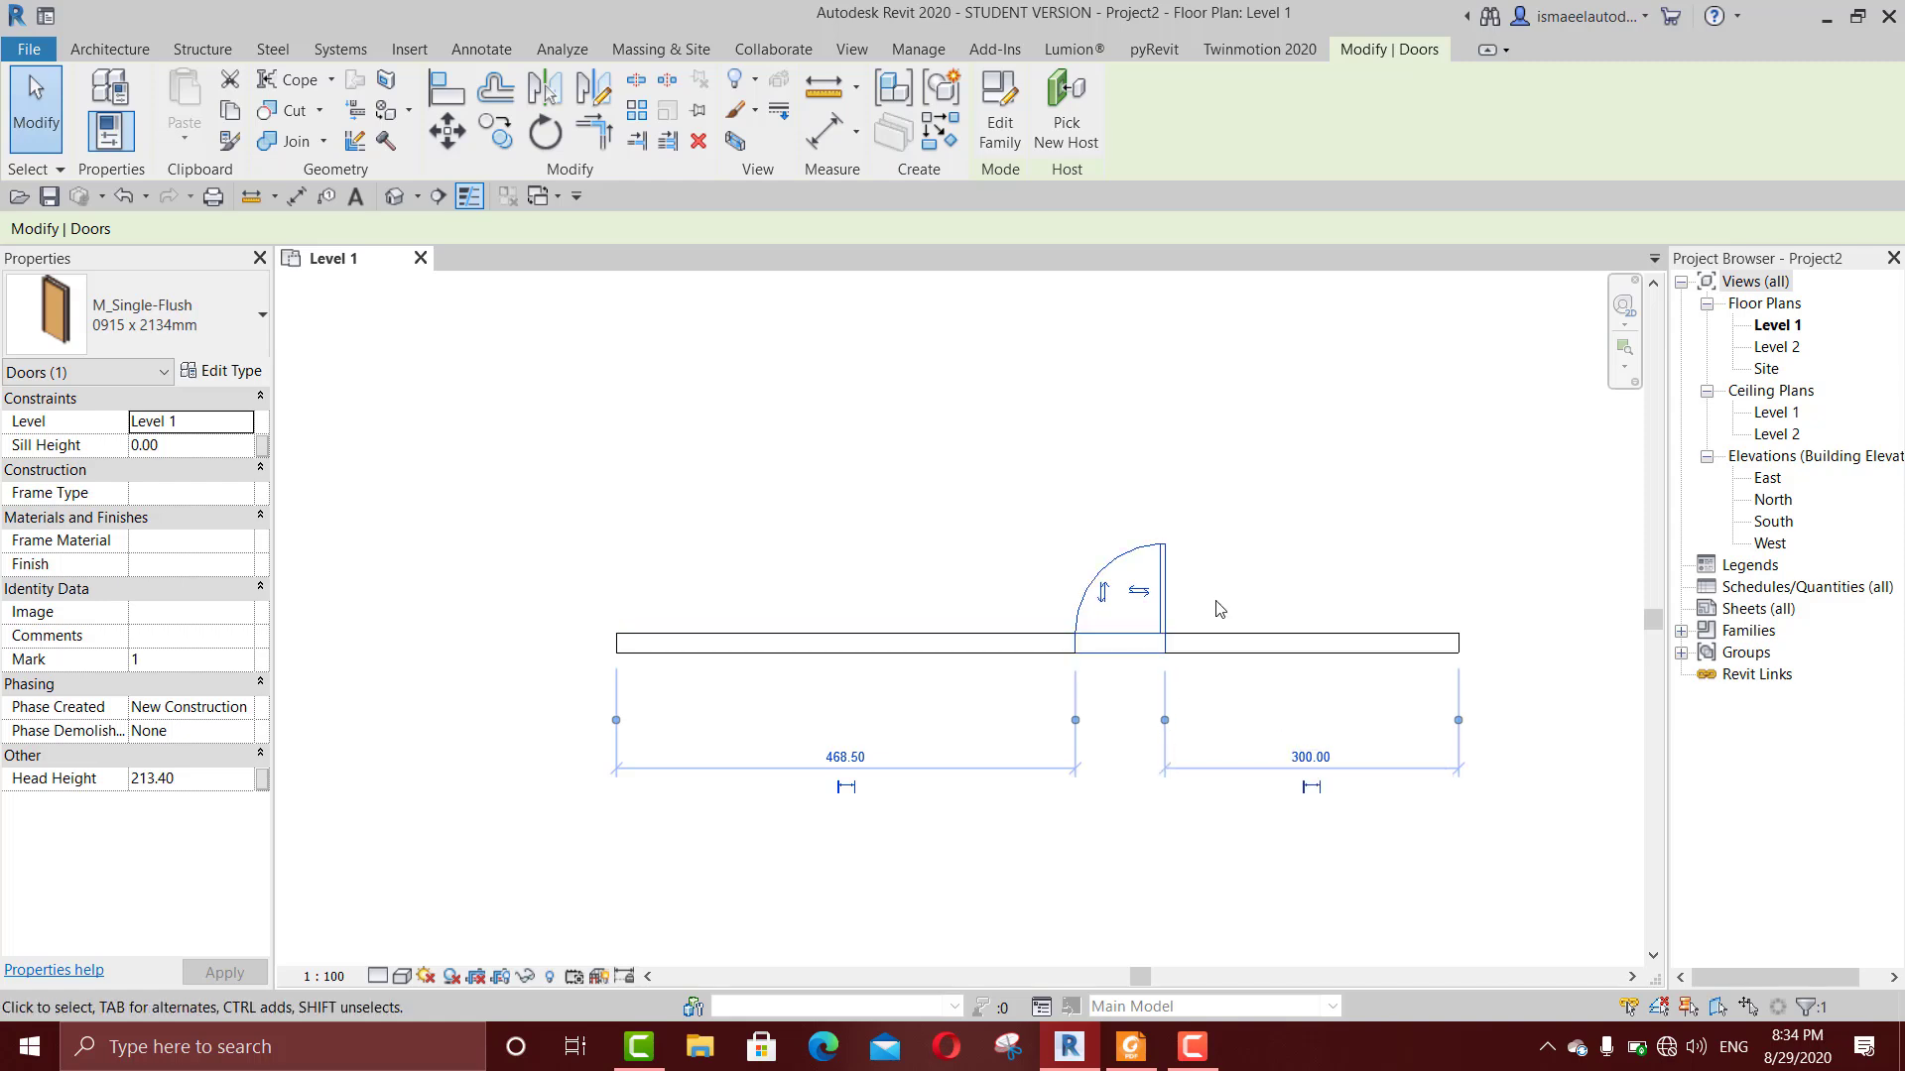
Step: Set the distance between the door and the wall's right end to 200 cm and deselect the door
{"action": "left_click", "coordinate": [1311, 756]}
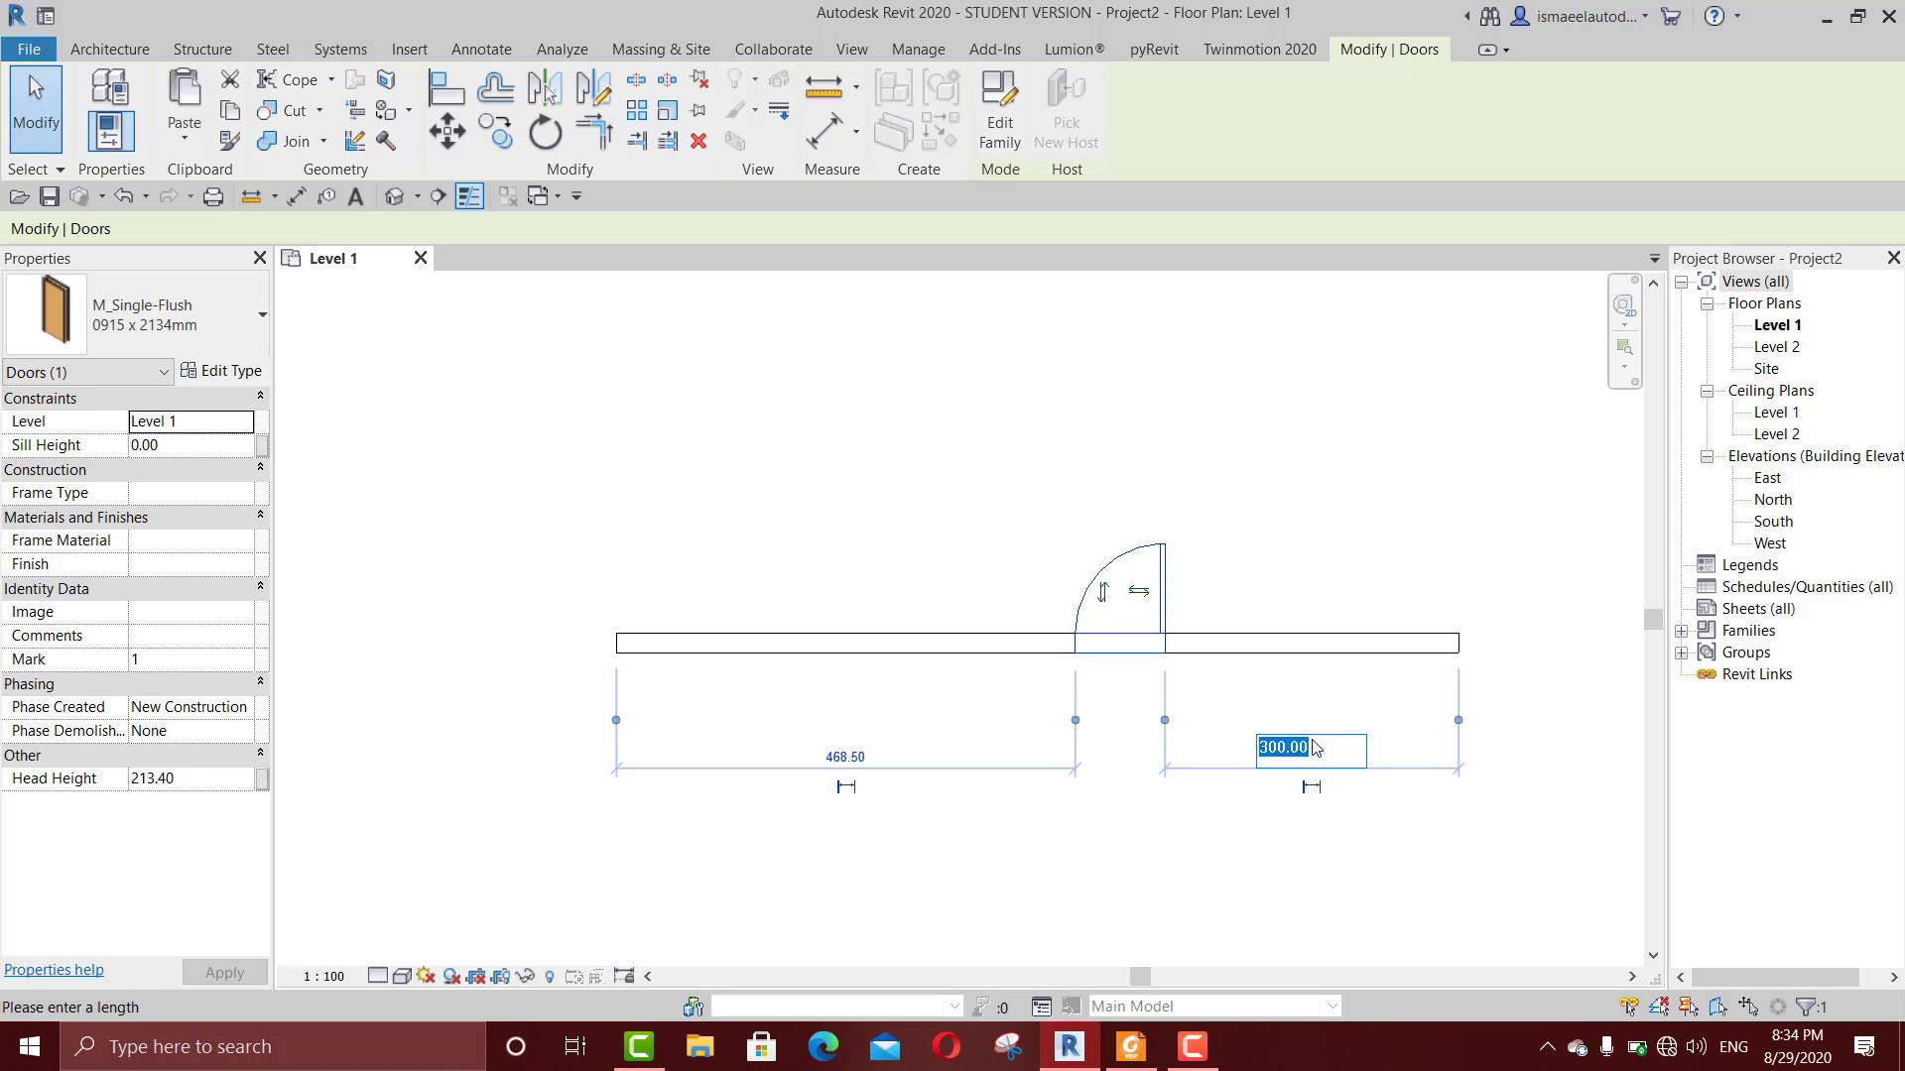
{"action": "type", "text": "200"}
{"action": "key", "text": "Return"}
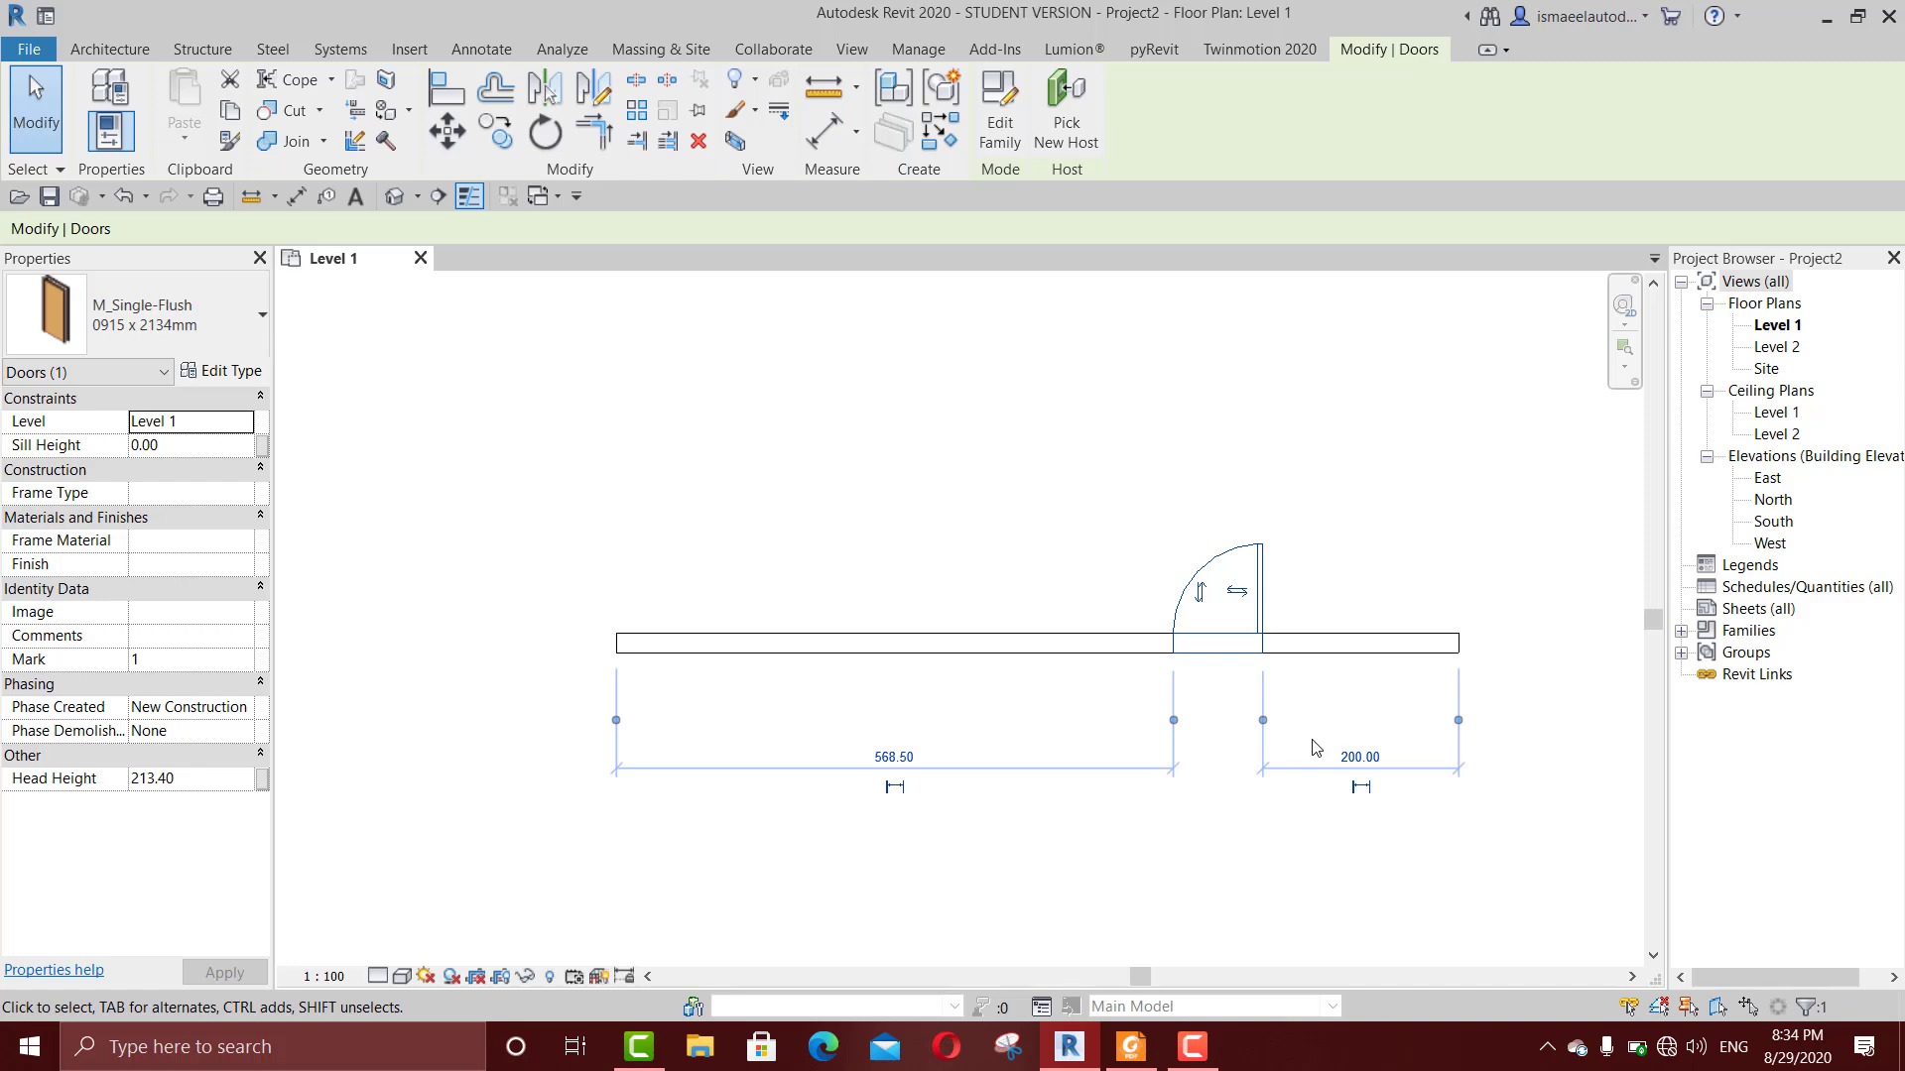
{"action": "left_click", "coordinate": [1248, 424]}
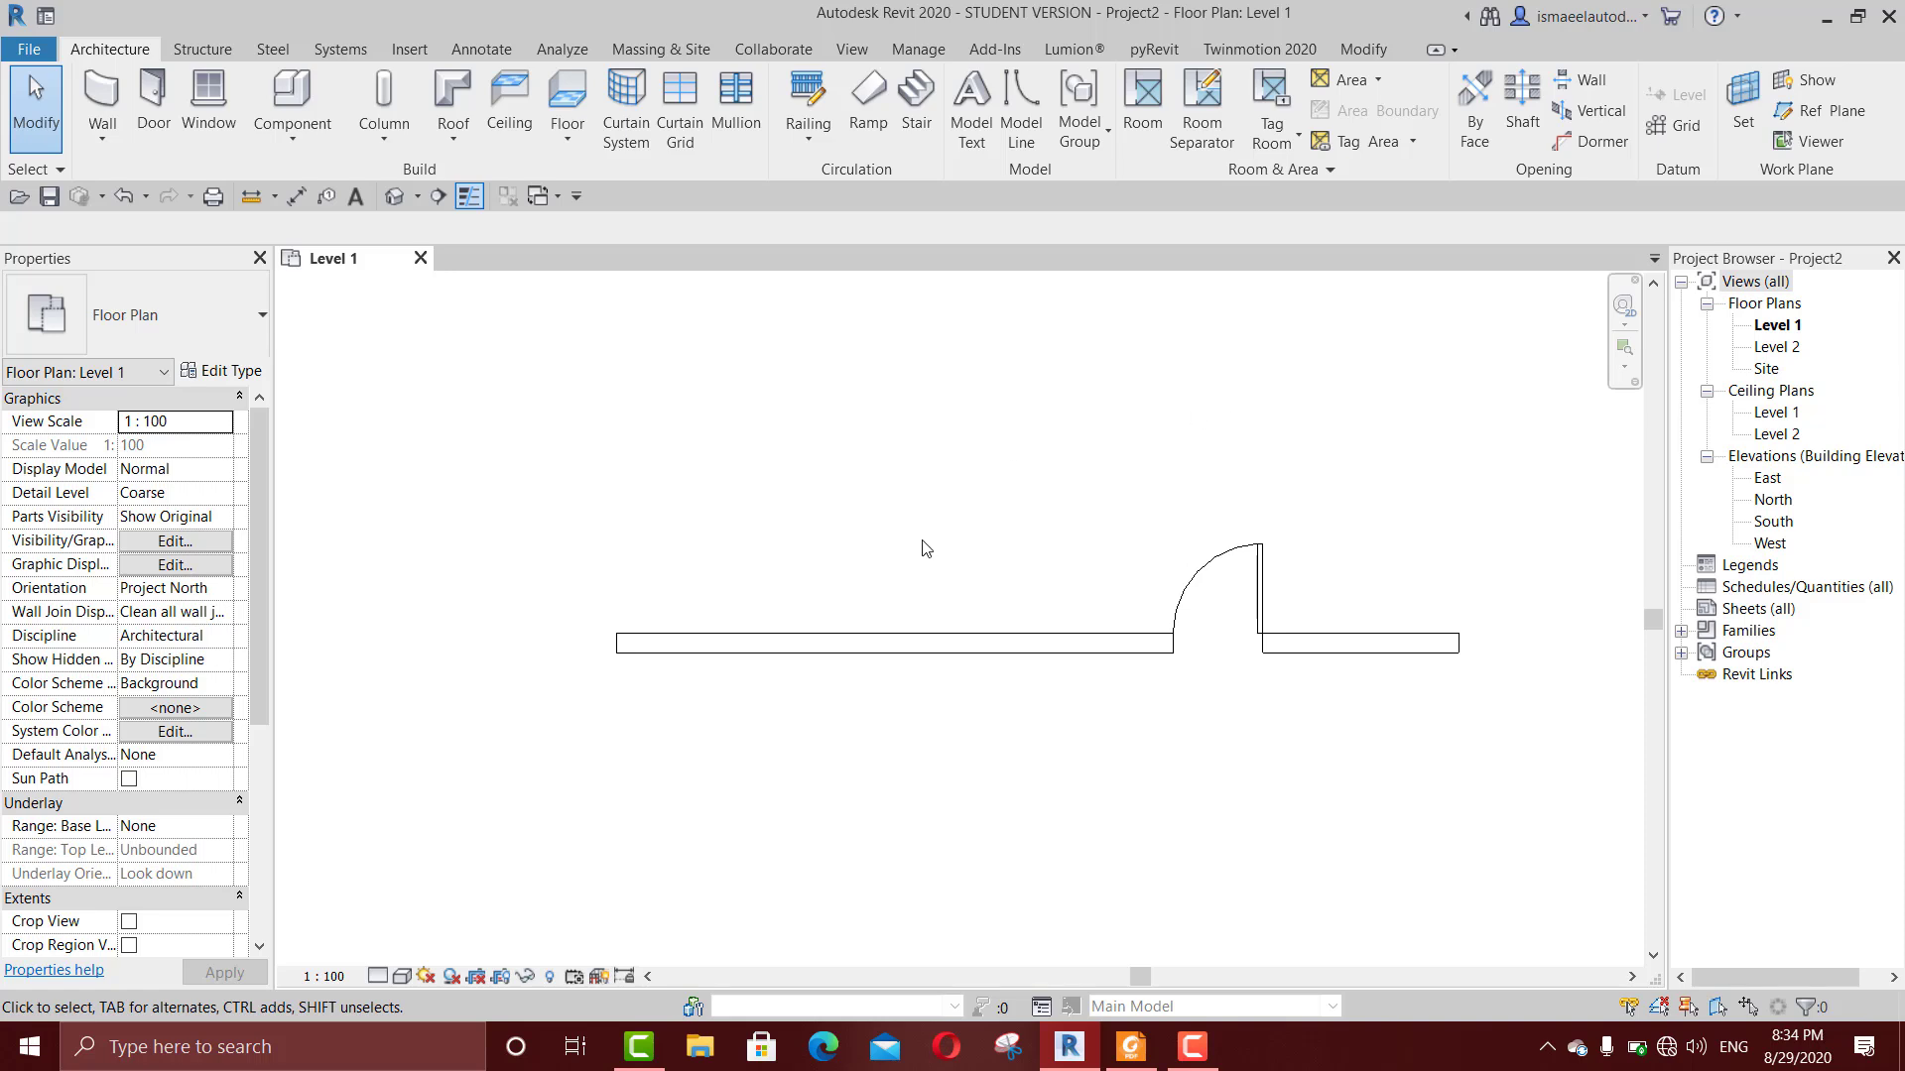
Step: Make the temporary dimension between the door and the wall's right end permanent, and delete that dimension
{"action": "left_click", "coordinate": [1264, 545]}
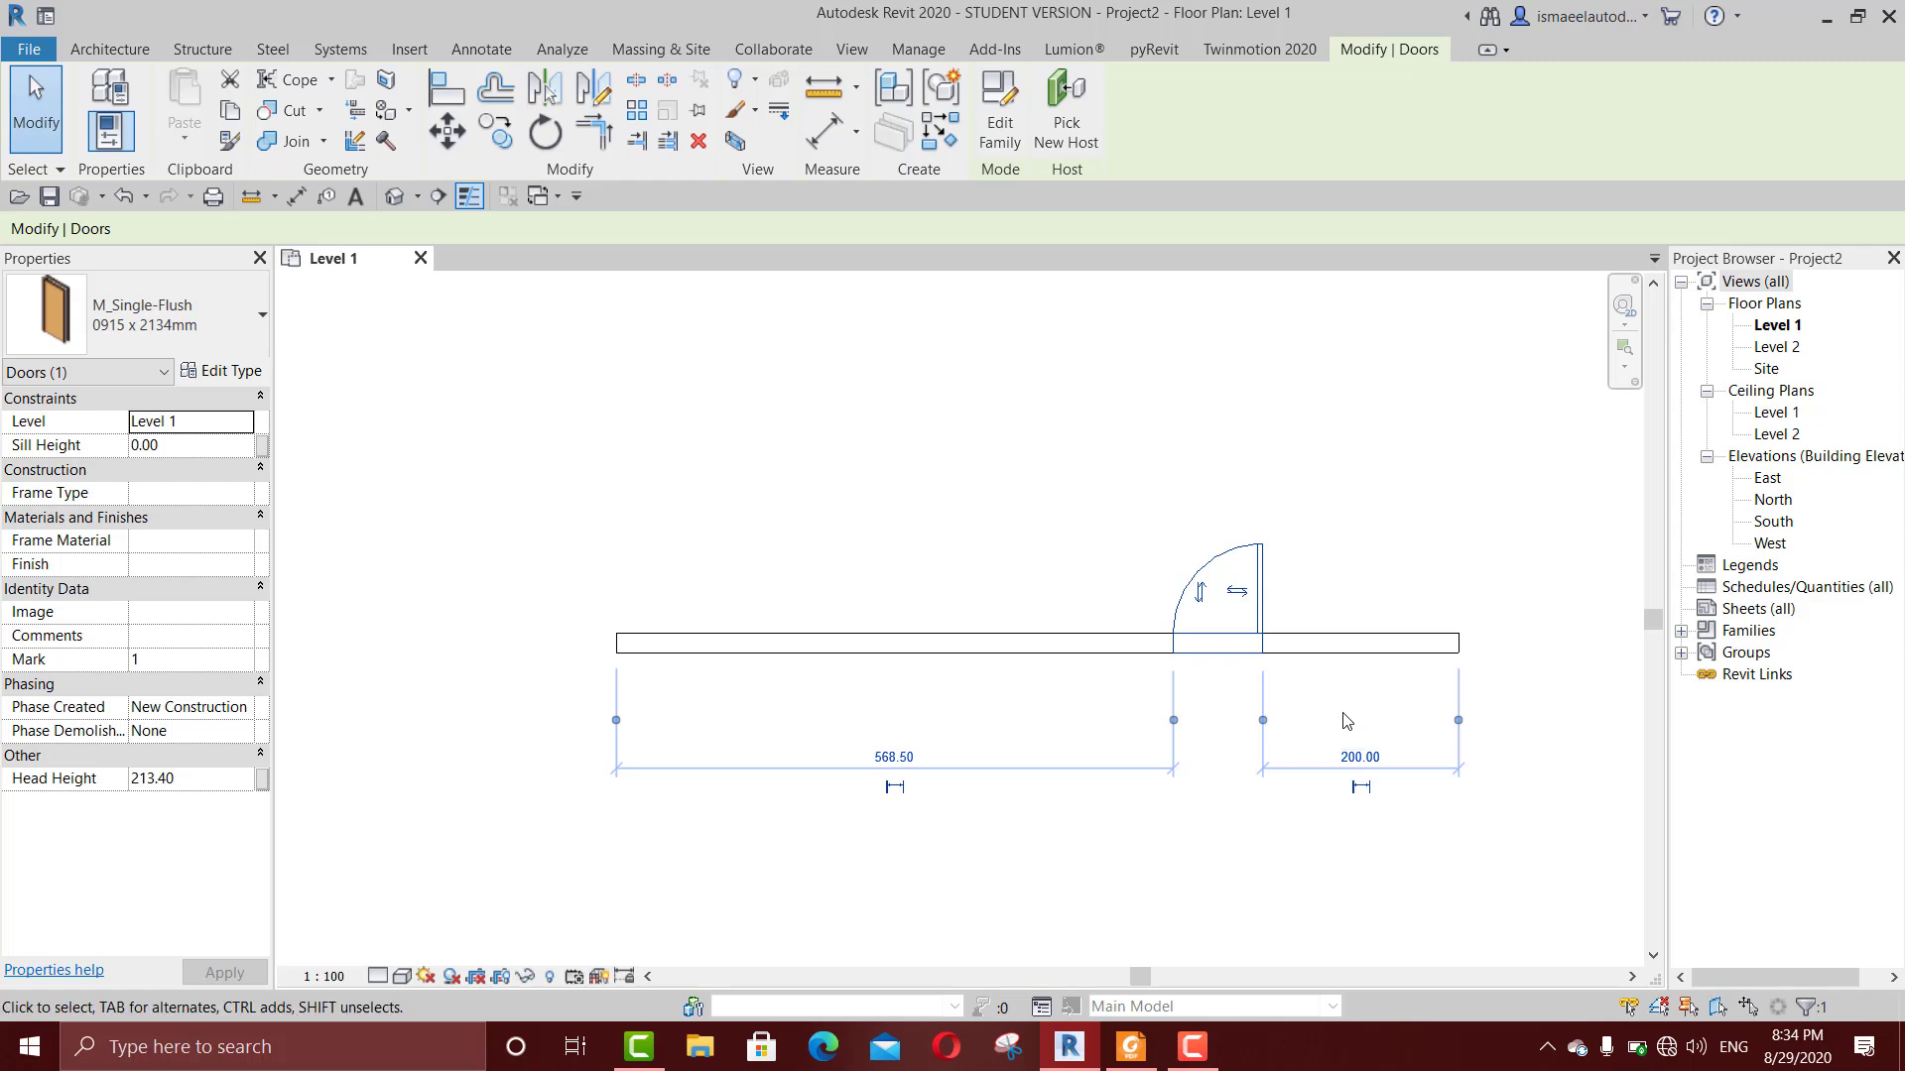
{"action": "left_click", "coordinate": [1366, 791]}
{"action": "left_click", "coordinate": [1372, 853]}
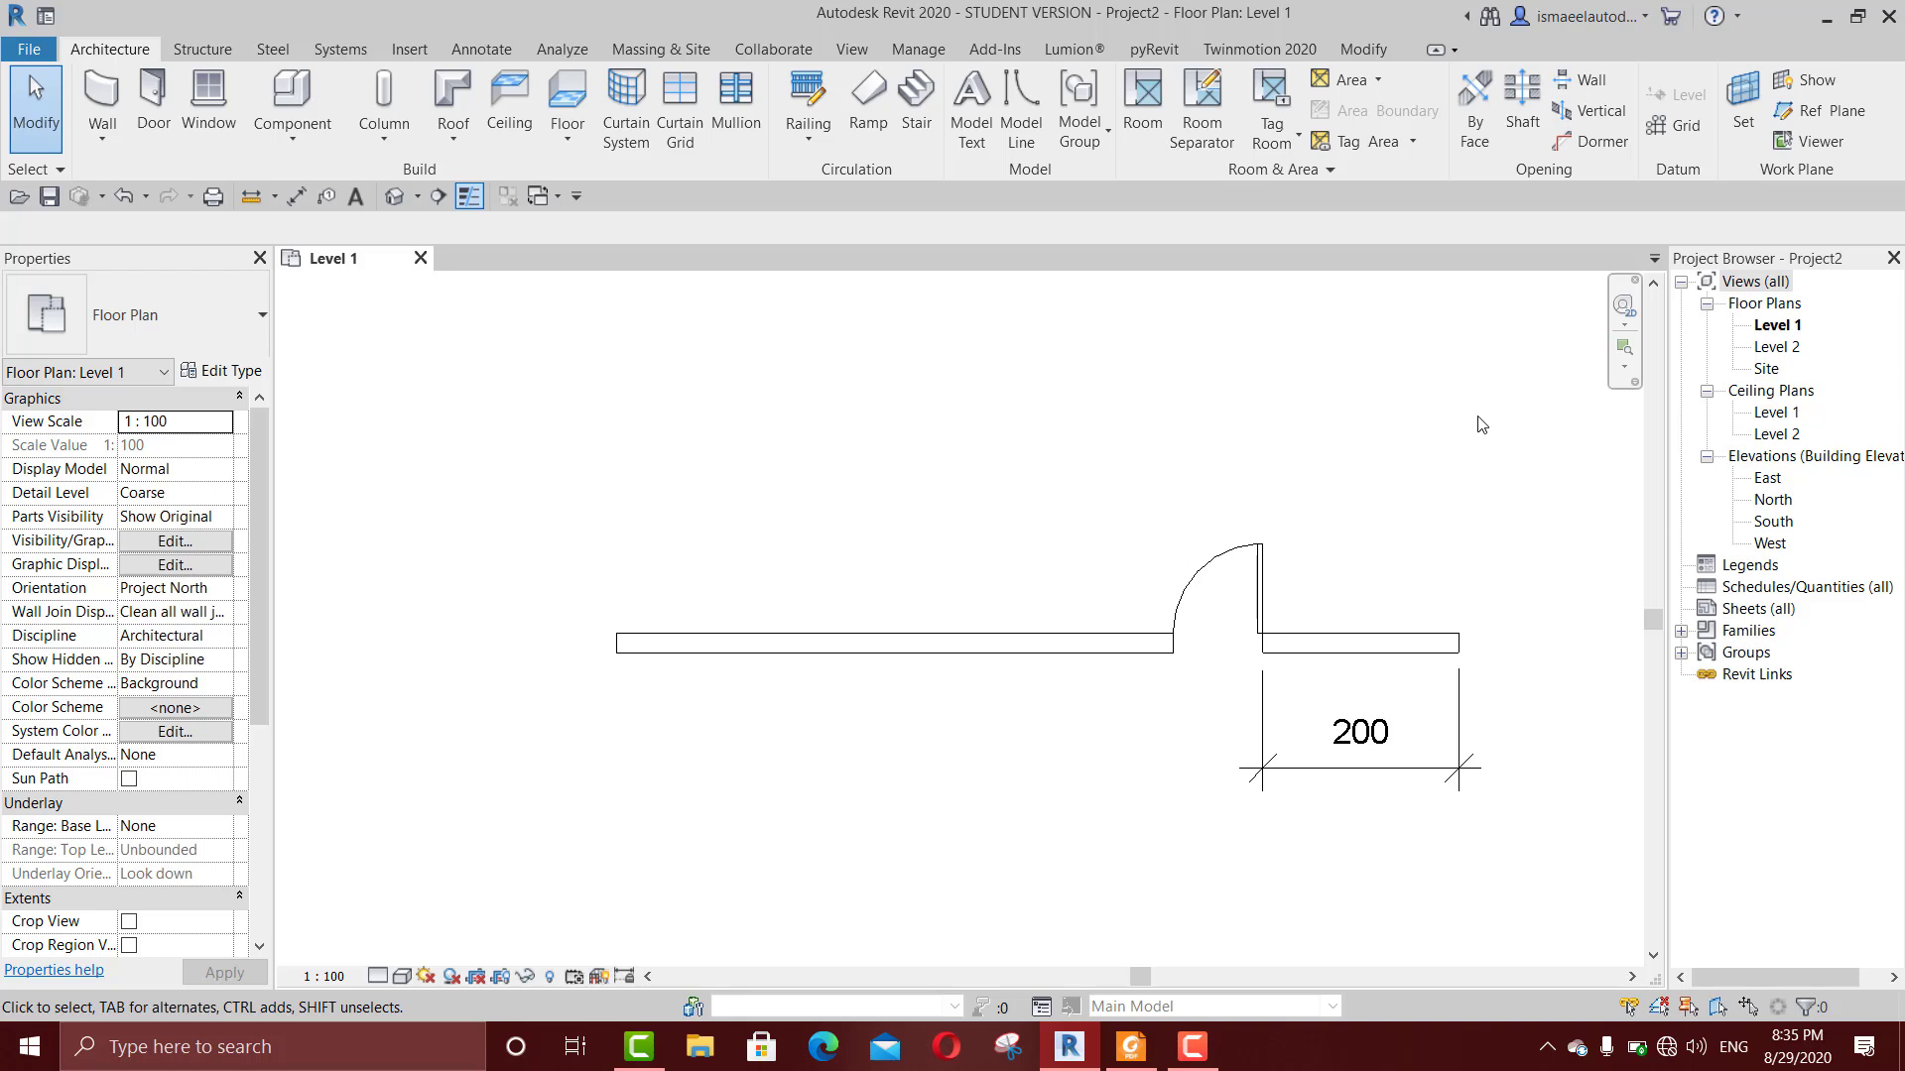
{"action": "left_click", "coordinate": [1266, 563]}
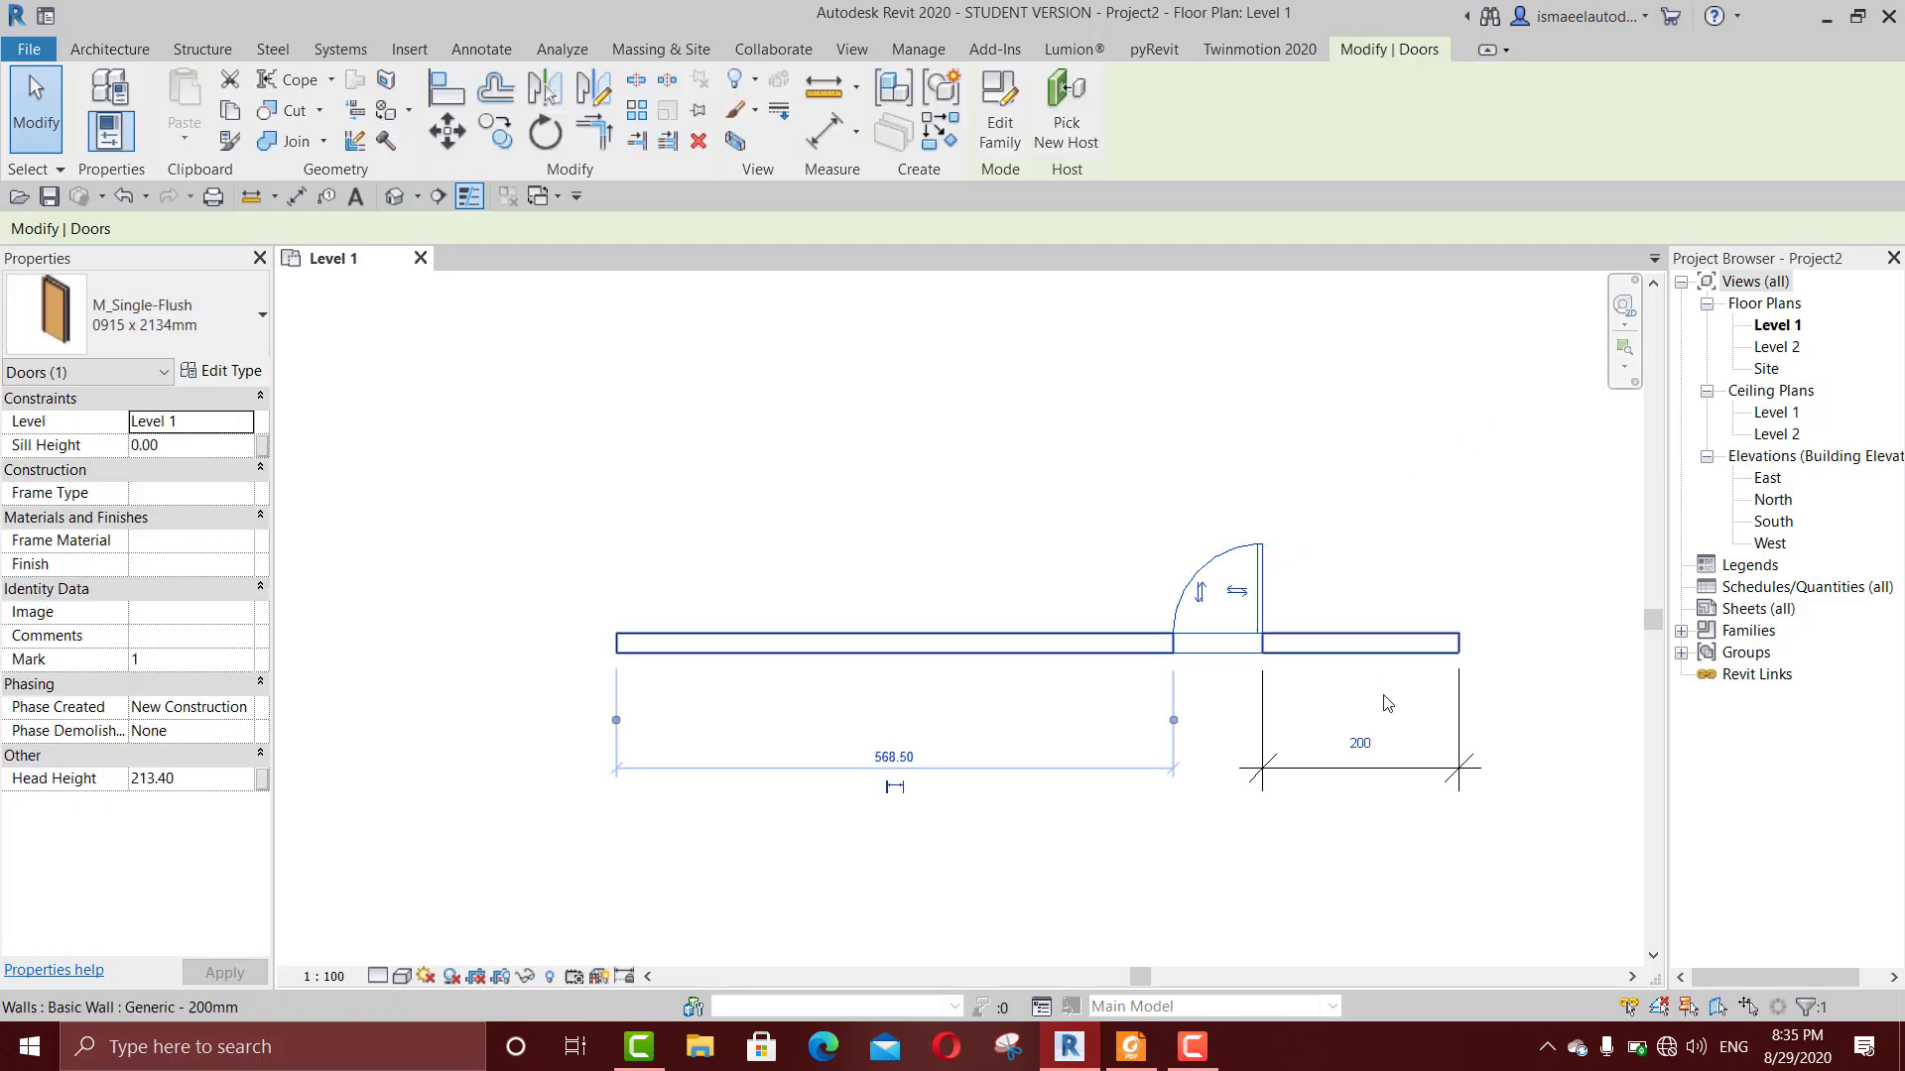
{"action": "left_click", "coordinate": [1392, 528]}
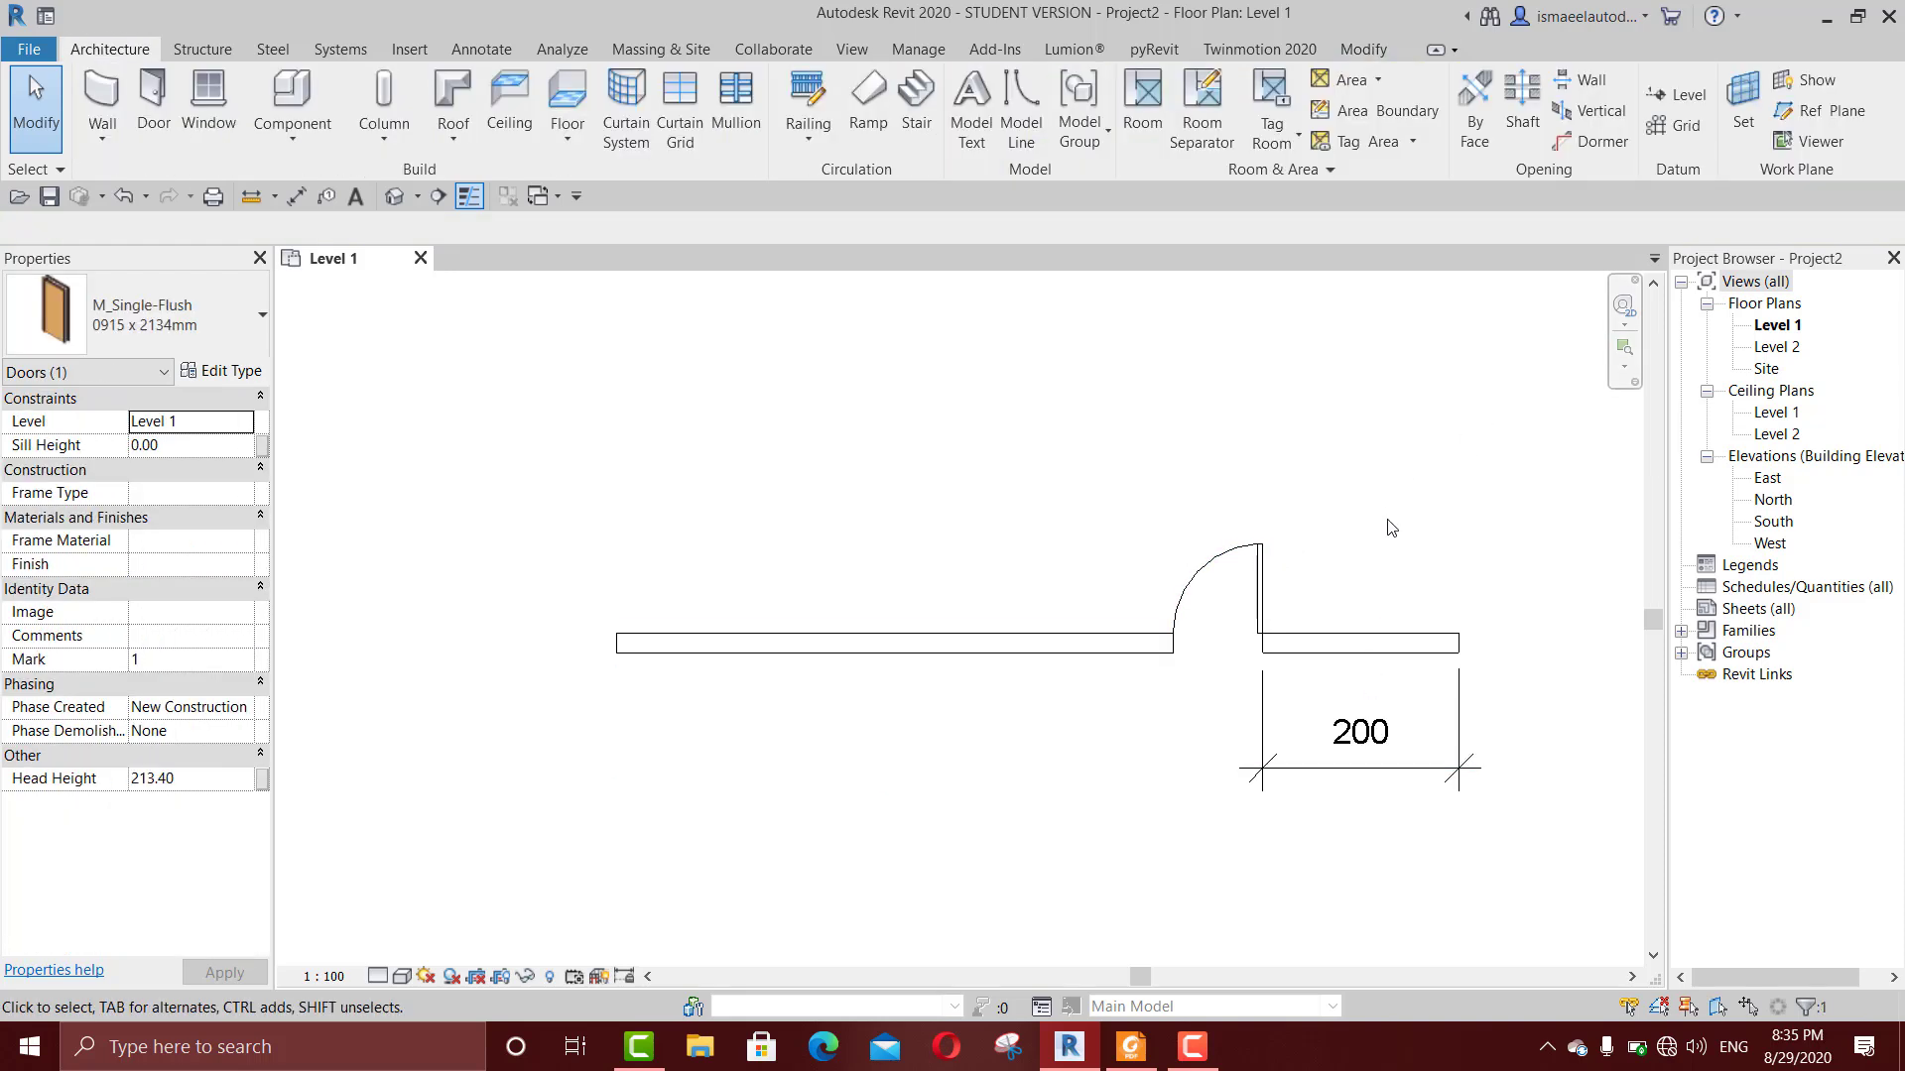
{"action": "left_click", "coordinate": [1386, 757]}
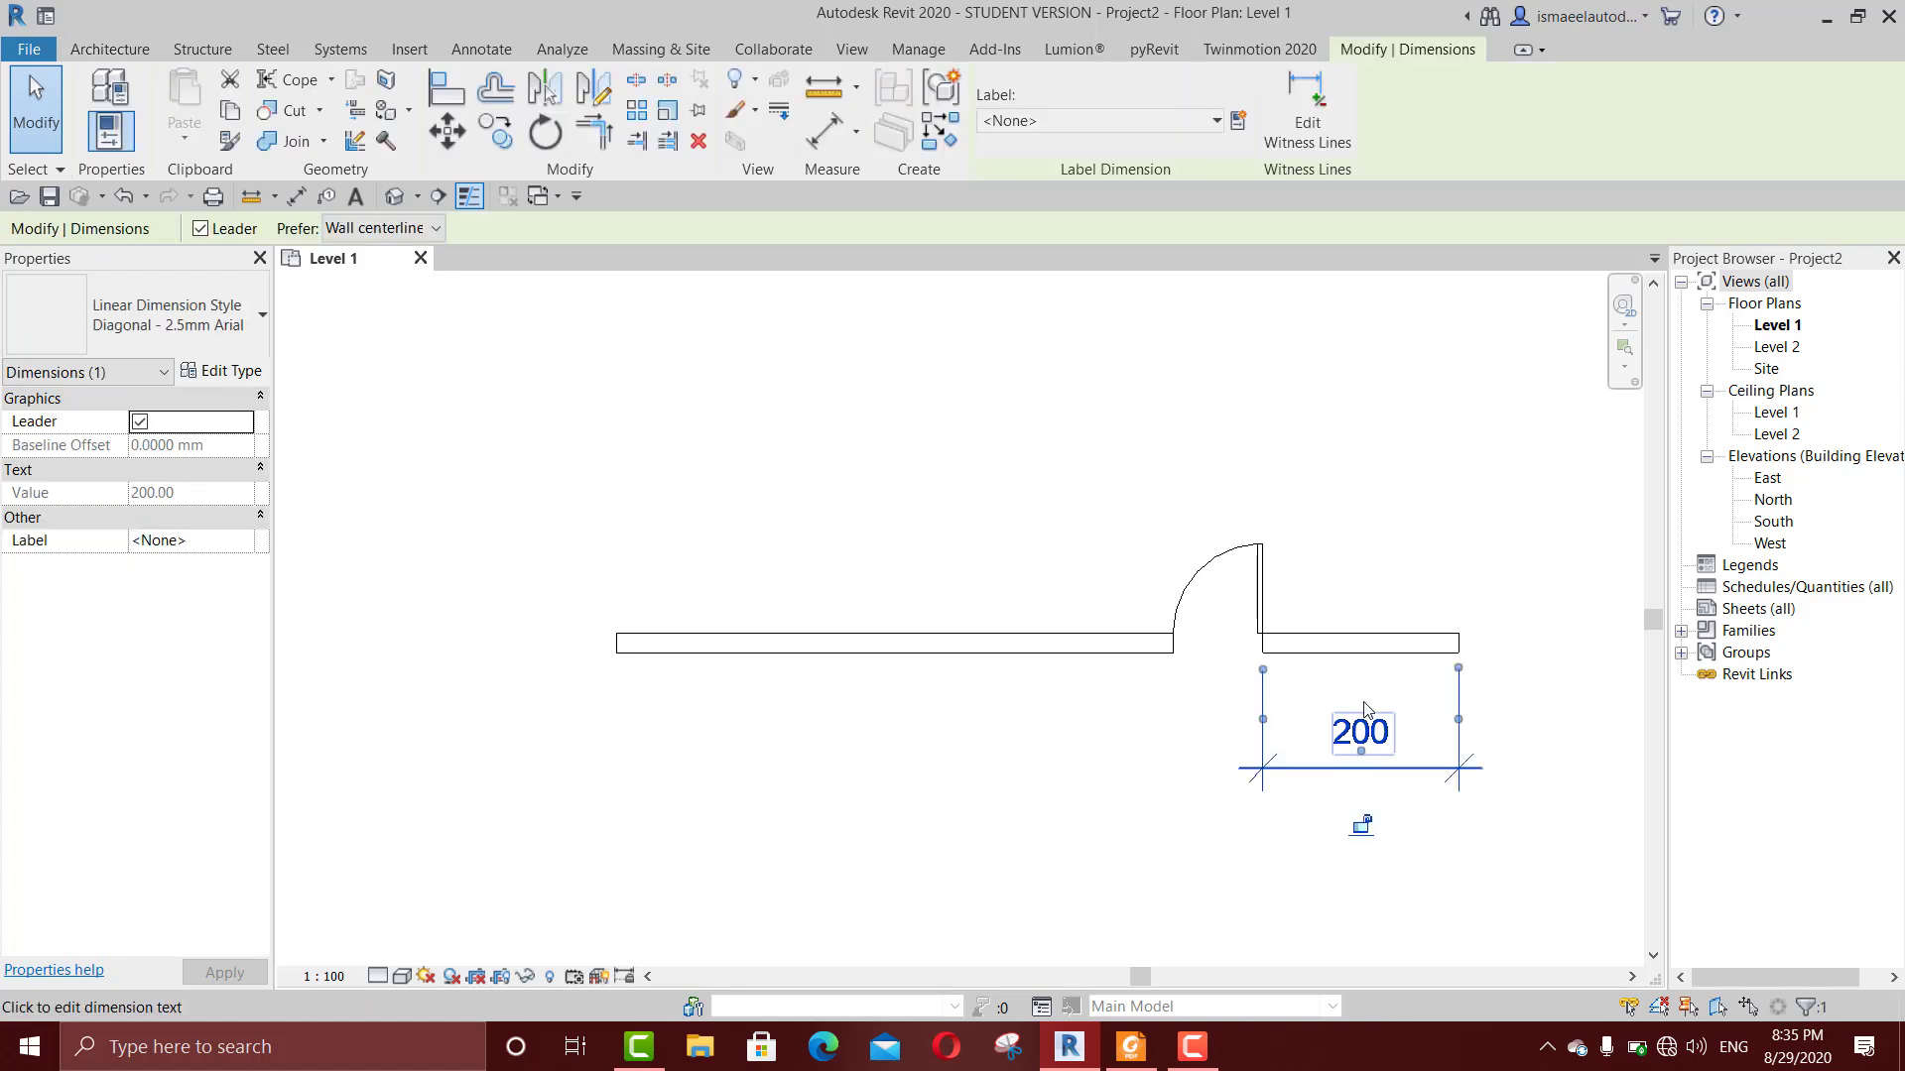
{"action": "key", "text": "Delete"}
Step: Convert the door's temporary dimension to the wall's right end into a permanent one again and remove it
{"action": "left_click", "coordinate": [1283, 563]}
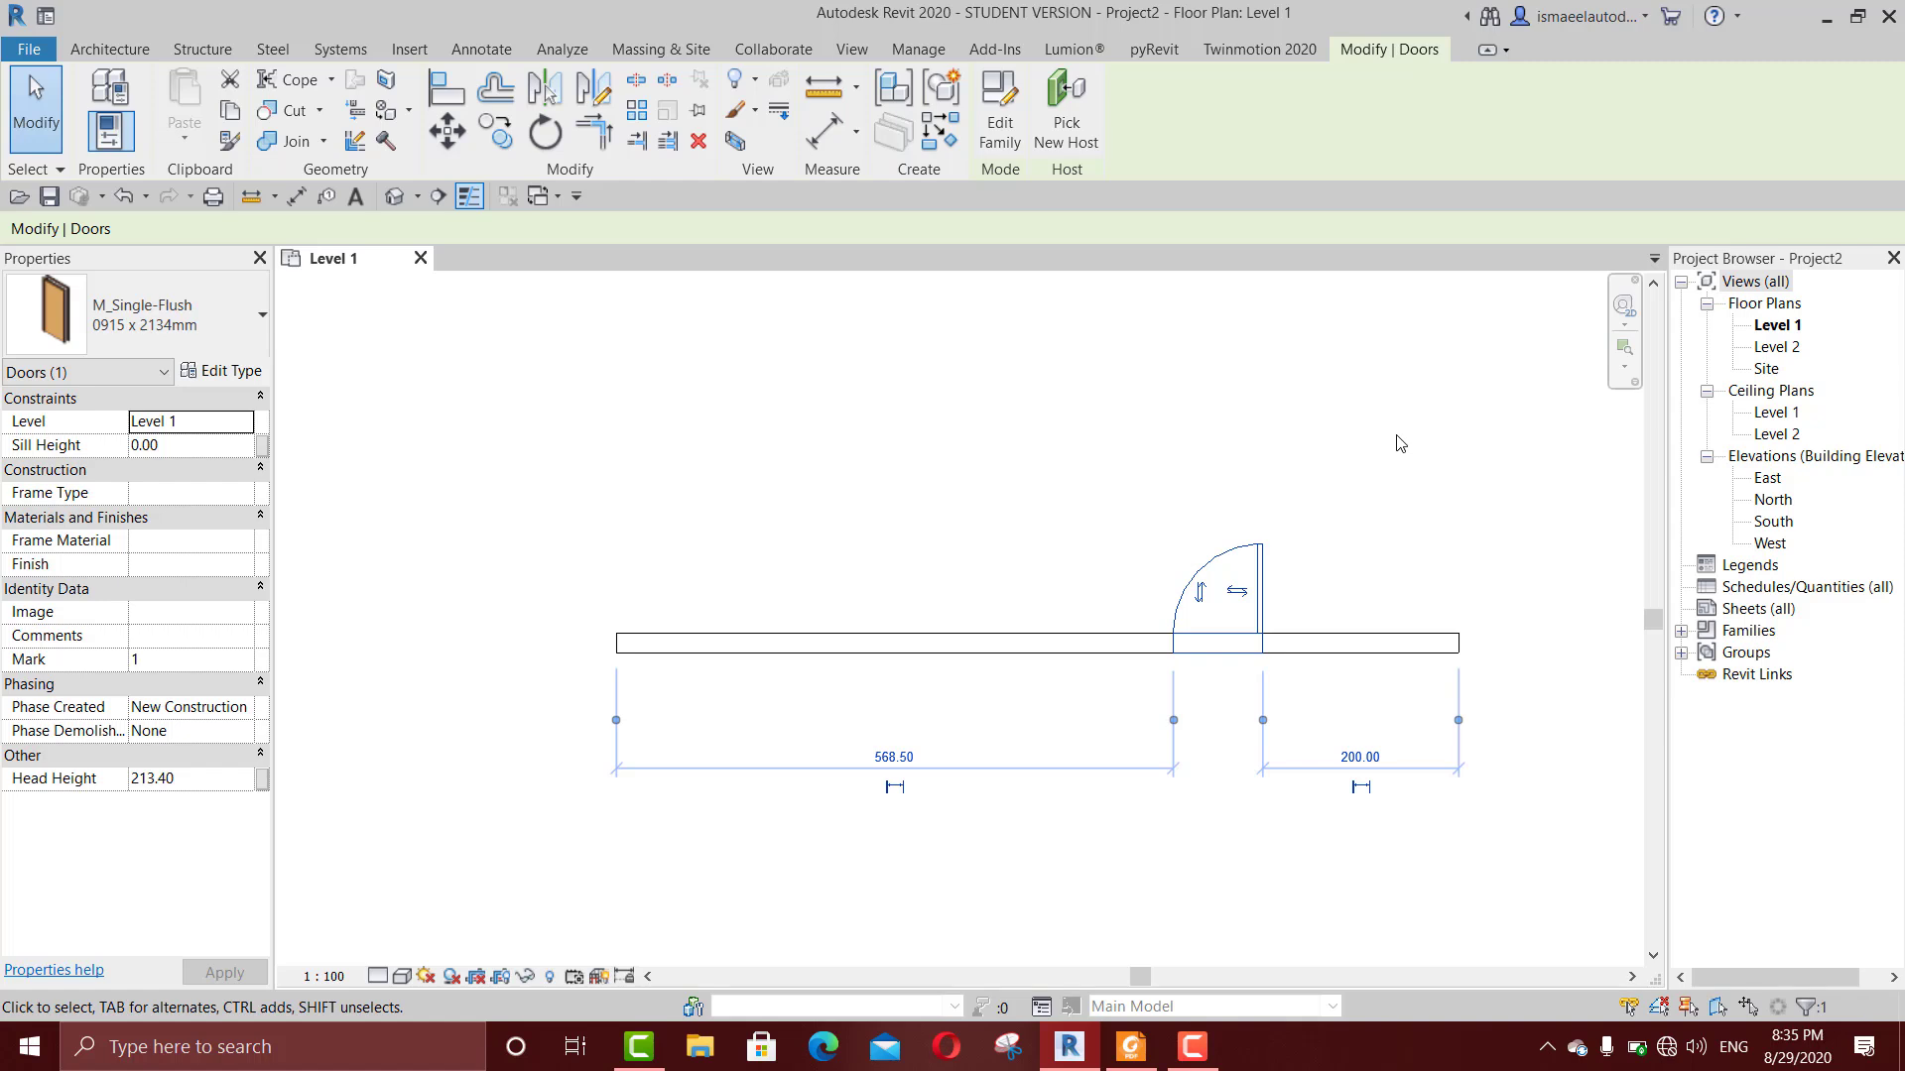
{"action": "left_click", "coordinate": [1358, 789]}
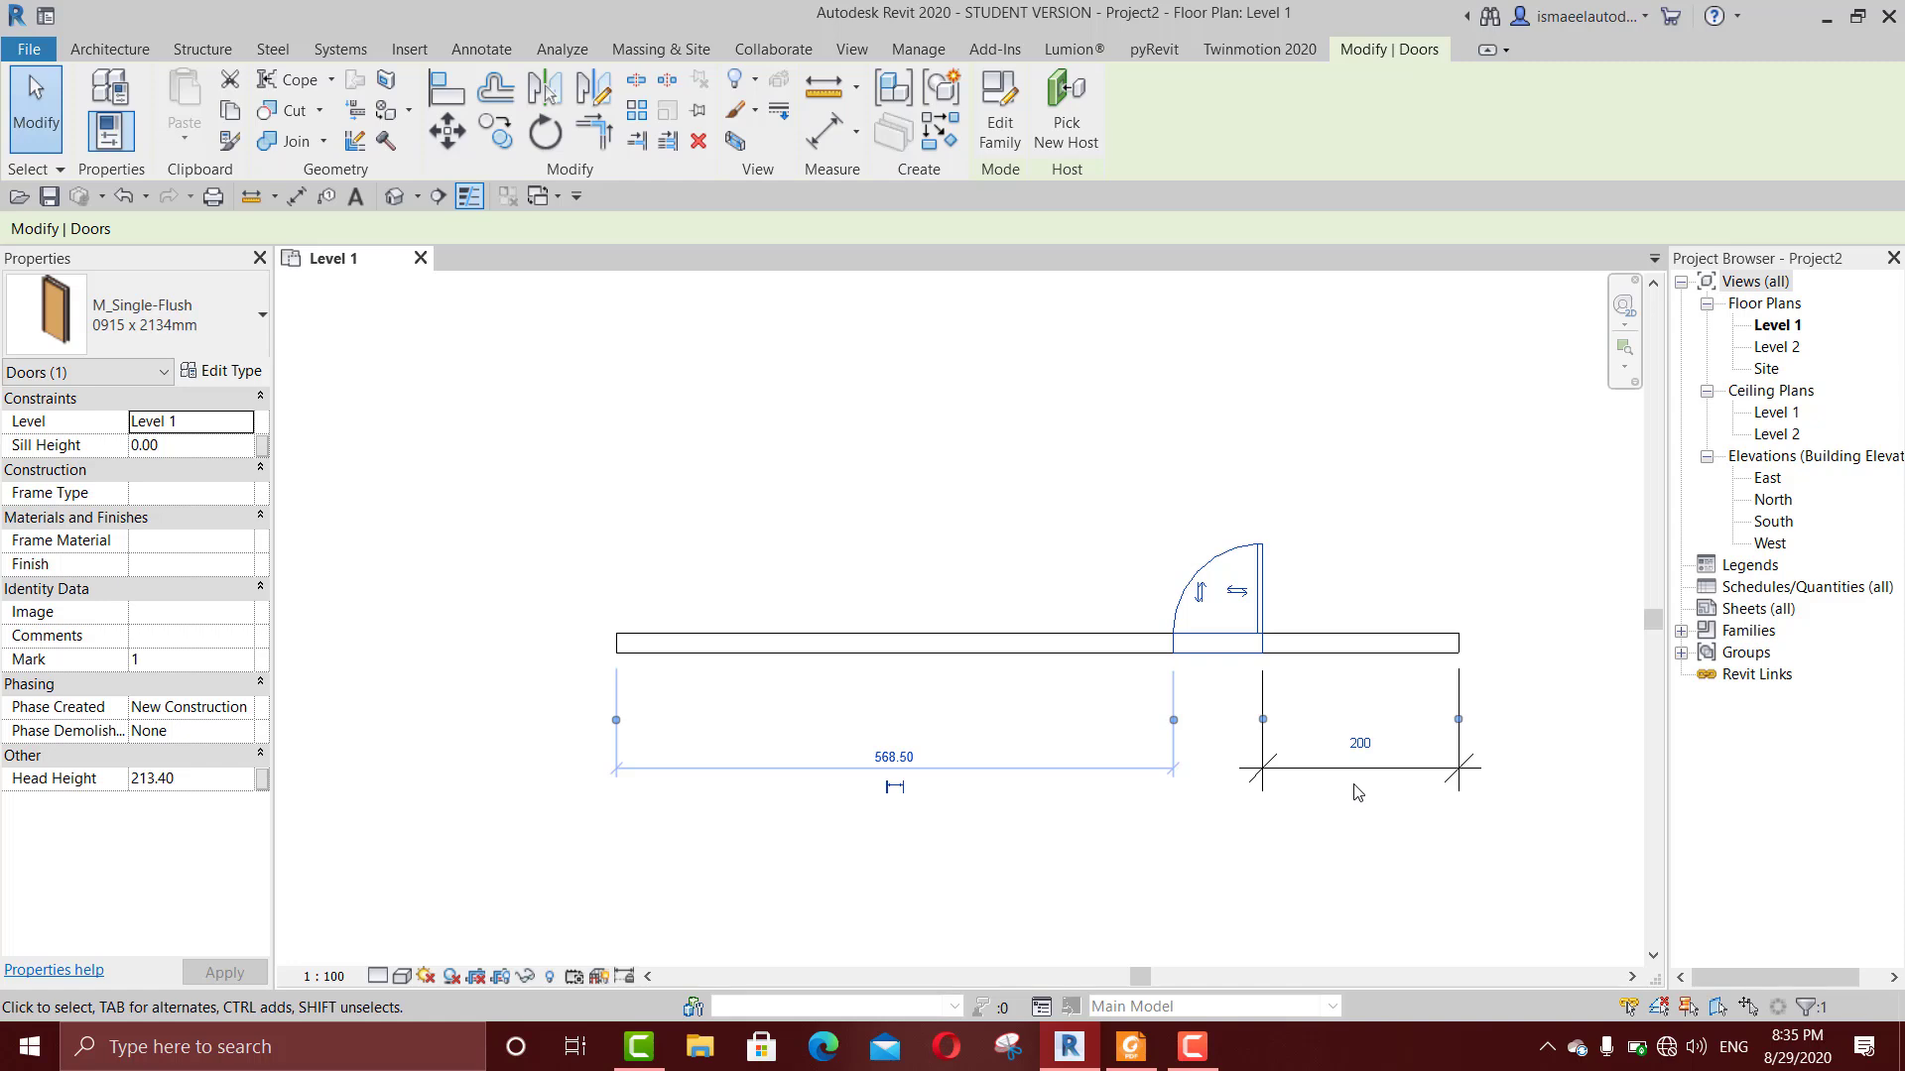
{"action": "key", "text": "Escape"}
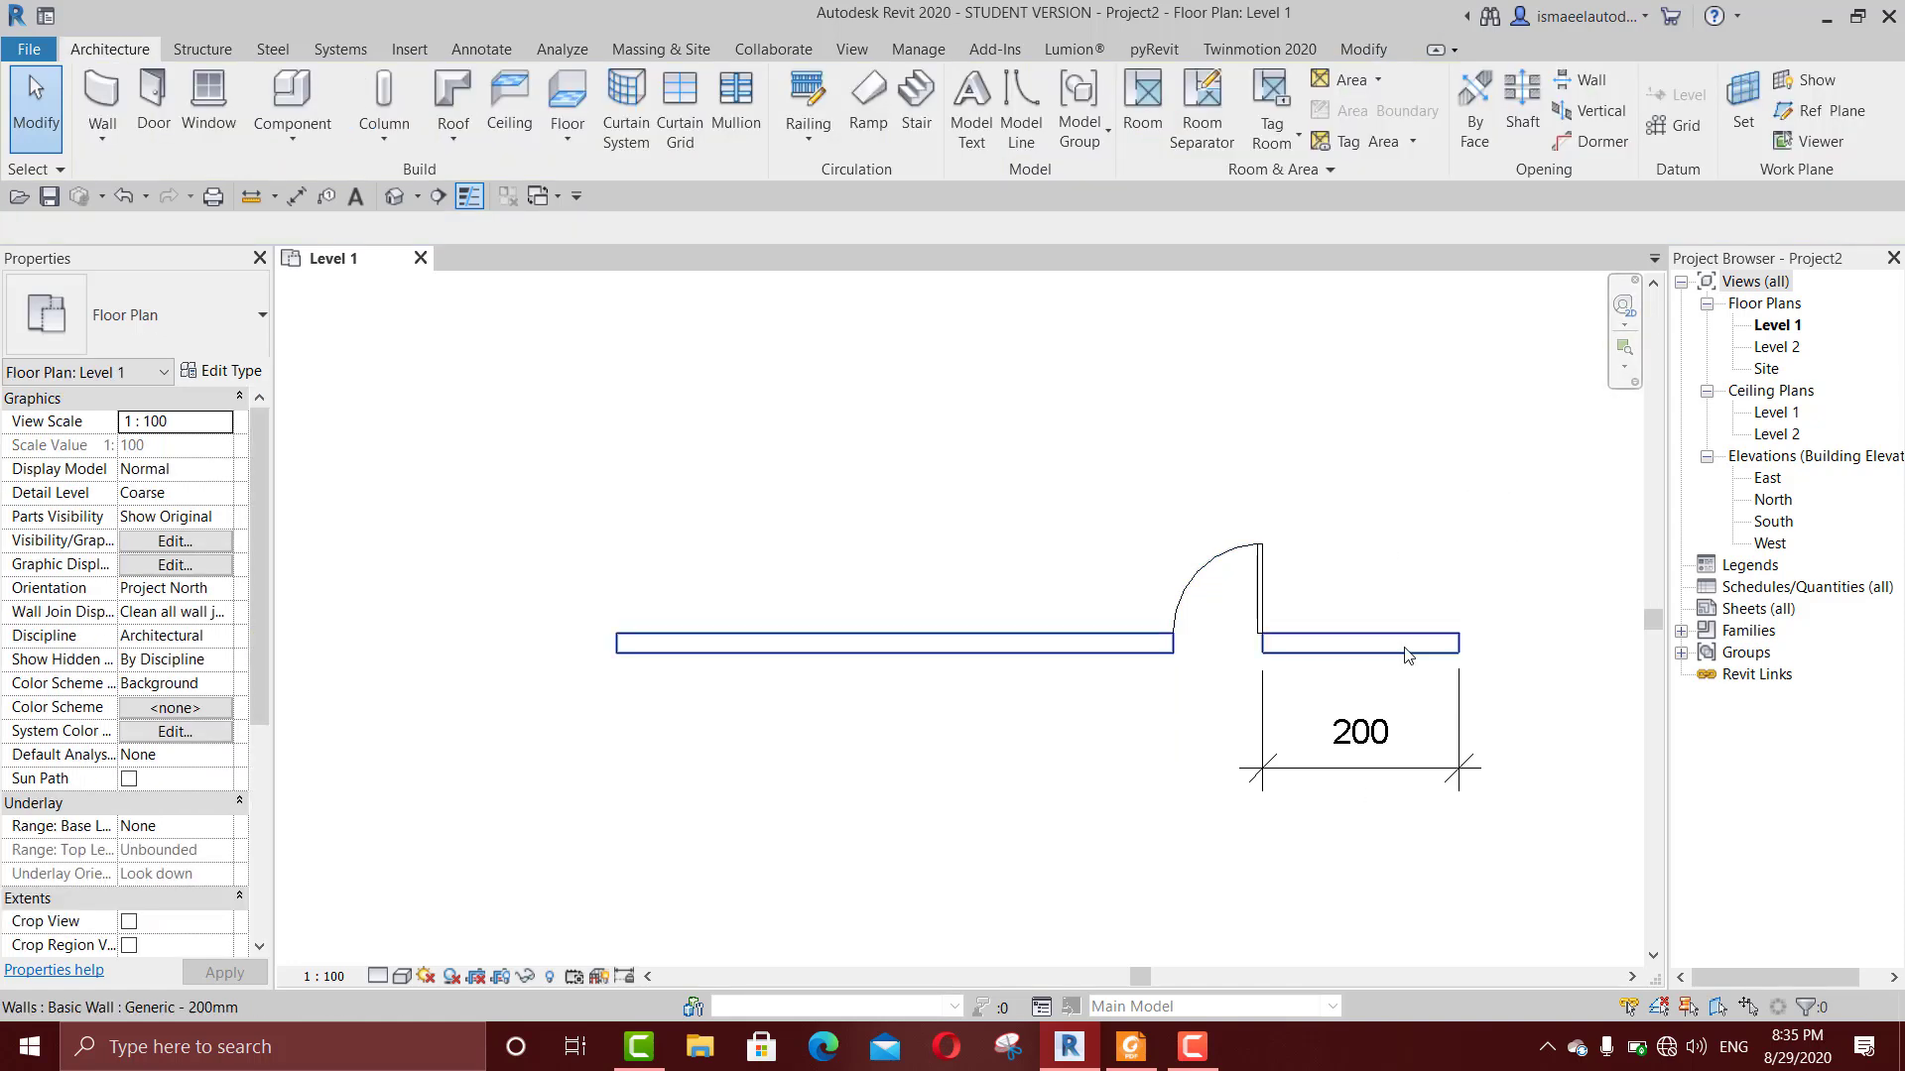
{"action": "left_click", "coordinate": [1304, 770]}
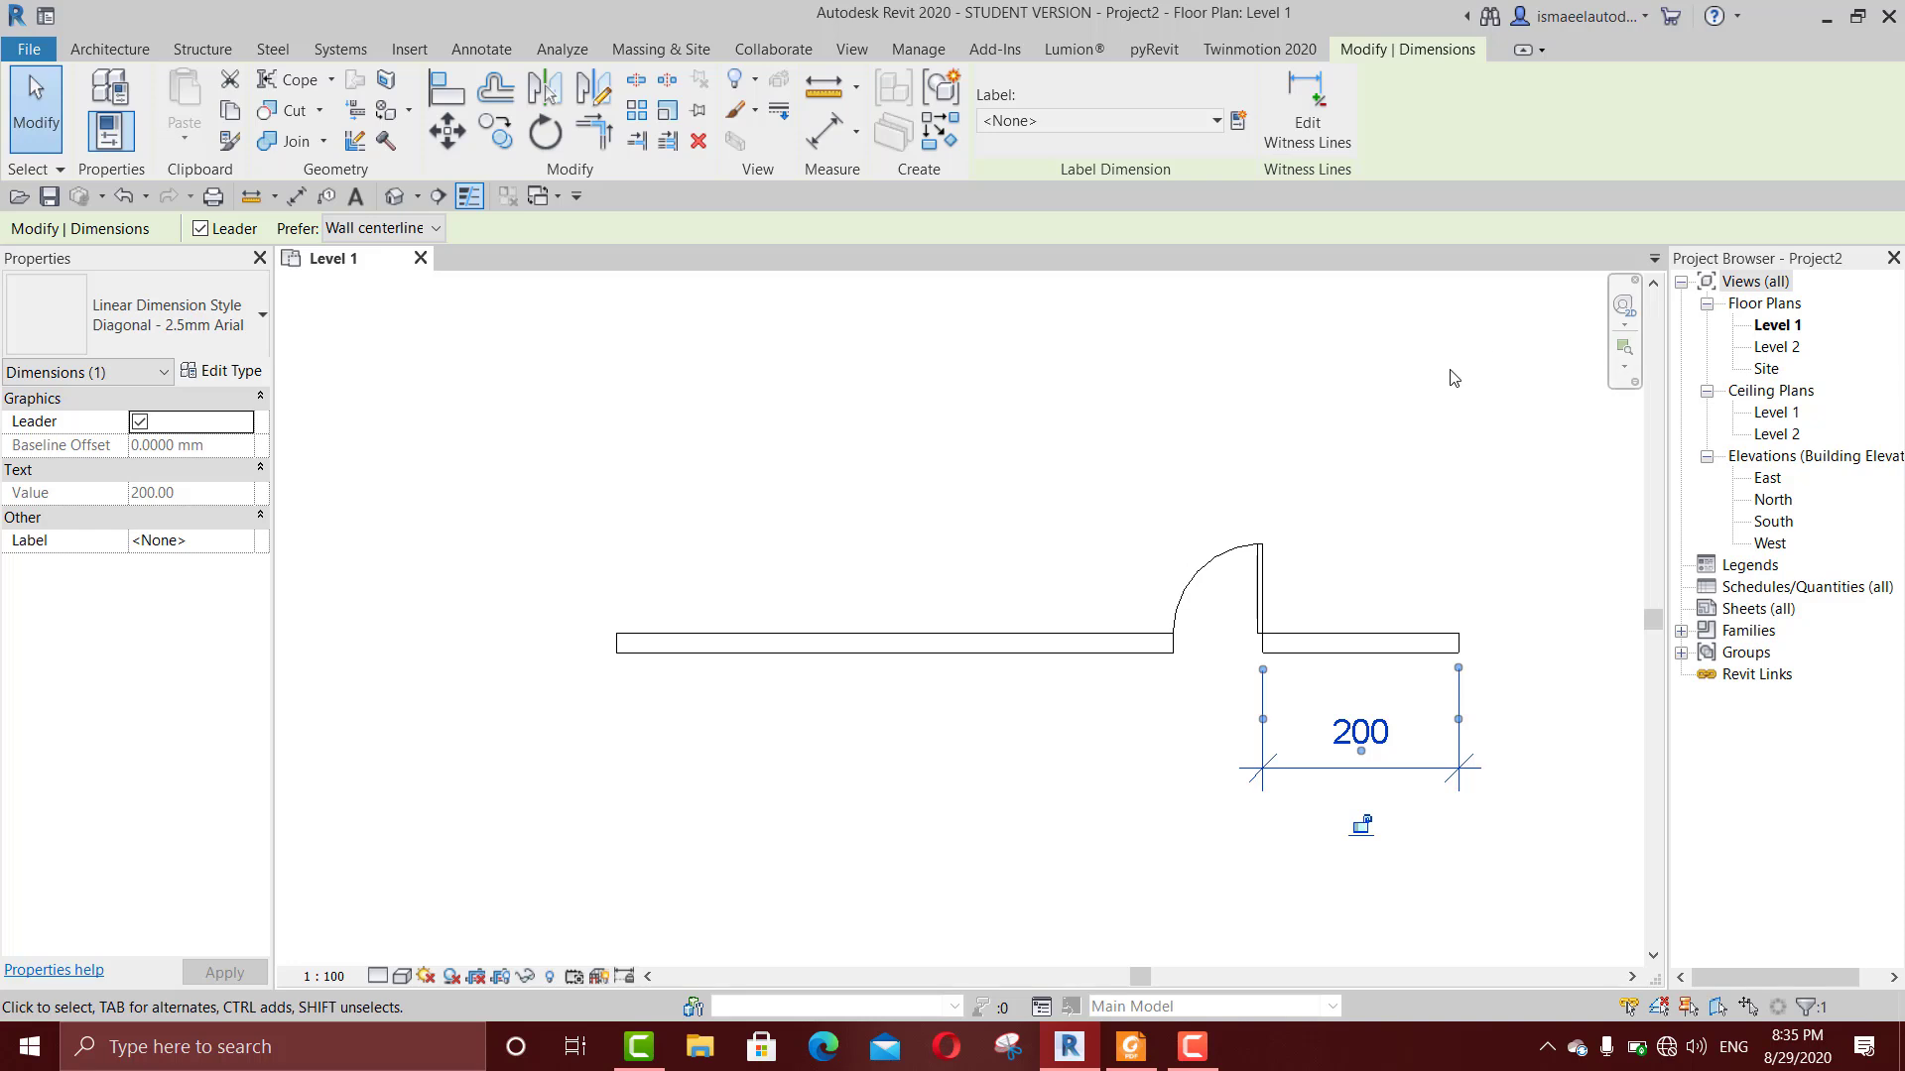
{"action": "key", "text": "Escape"}
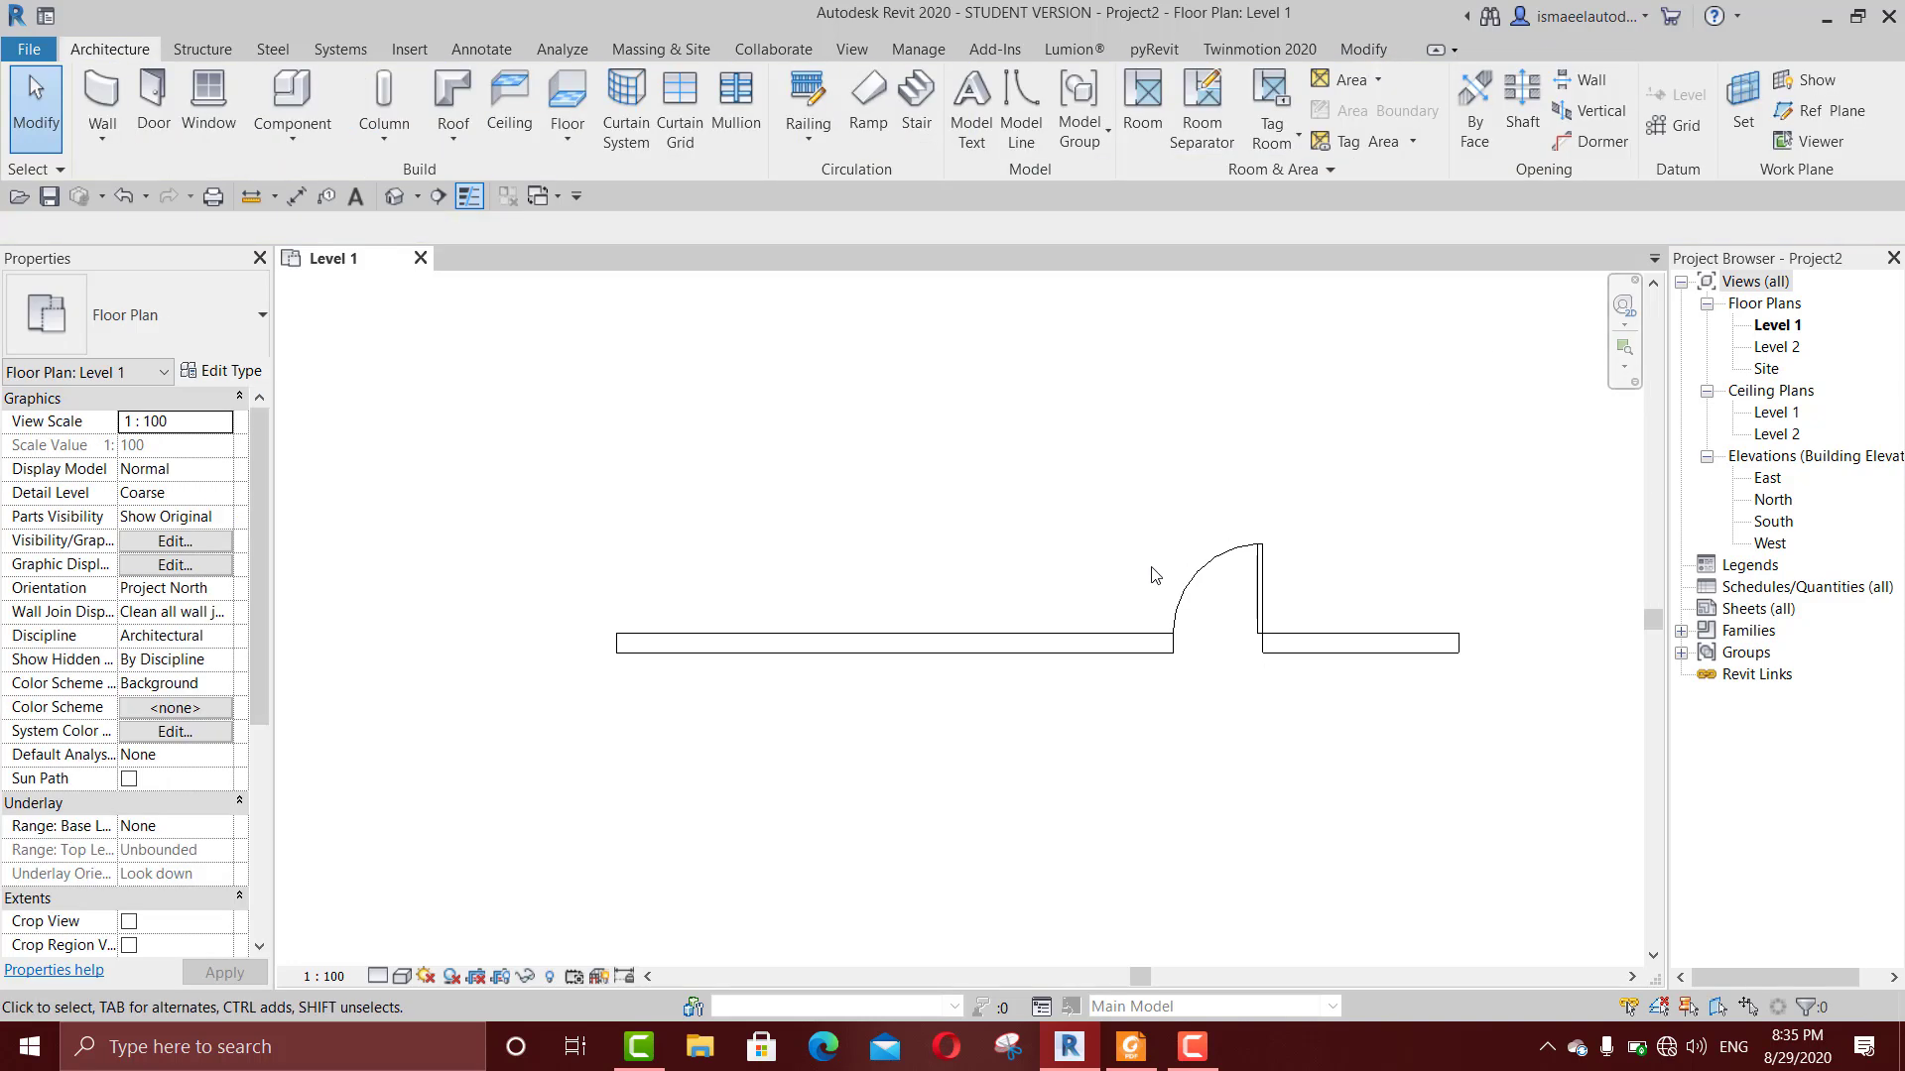
Step: Select the door and the wall in turn, and examine the wall's top constraint options
{"action": "left_click", "coordinate": [1212, 578]}
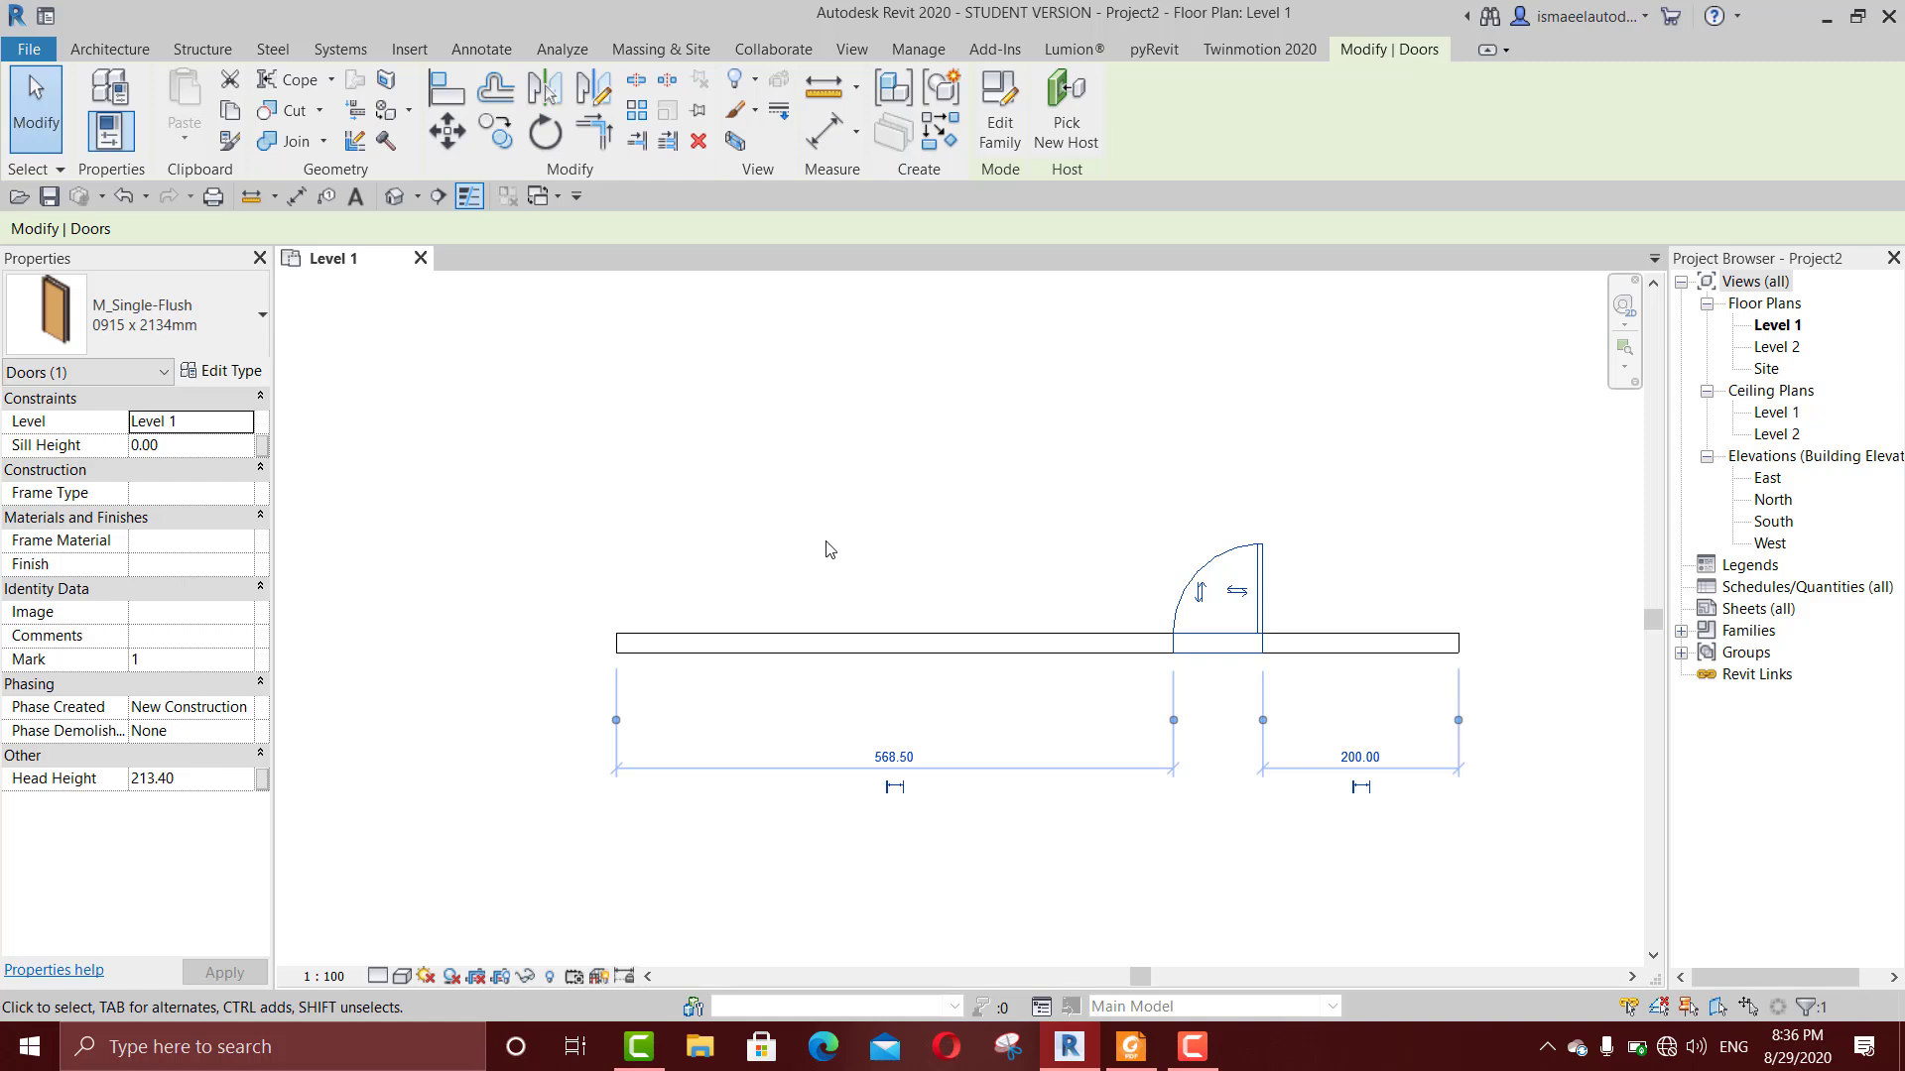
{"action": "left_click", "coordinate": [811, 642]}
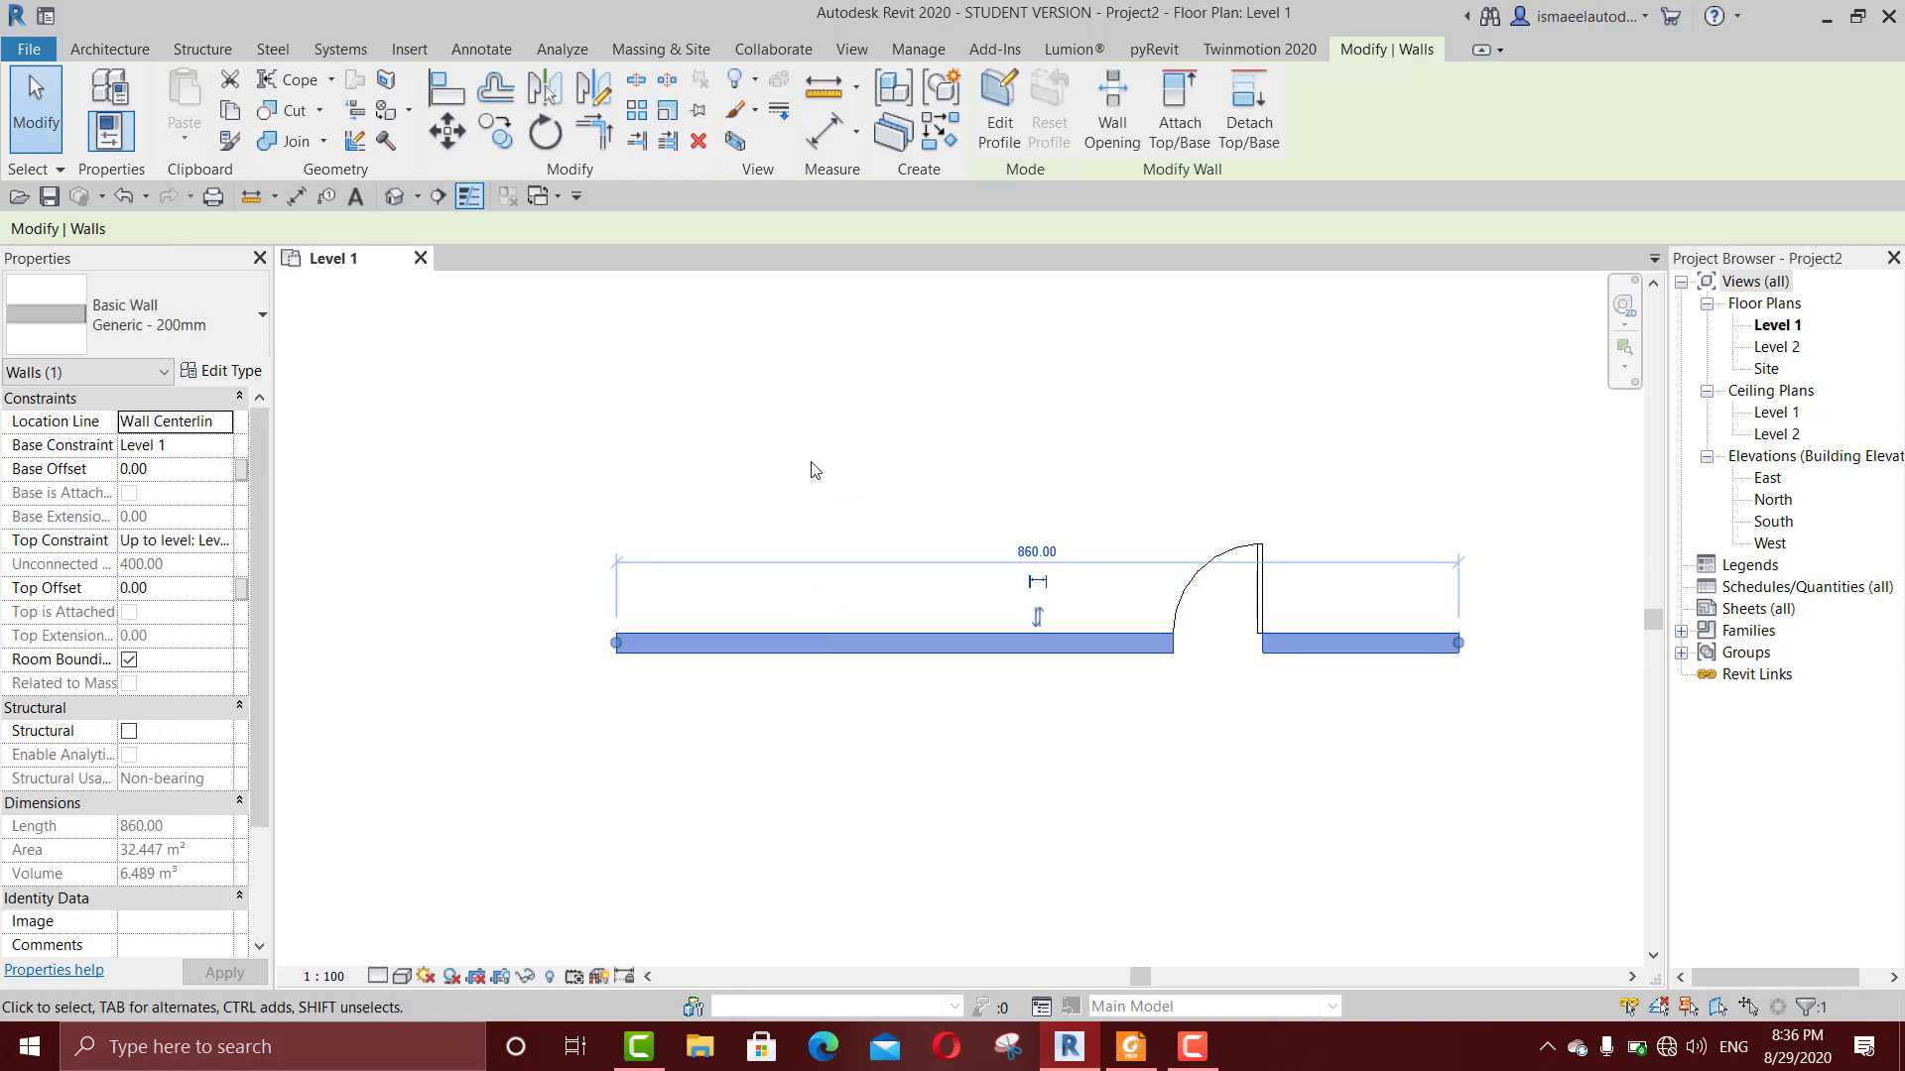
{"action": "left_click", "coordinate": [227, 548]}
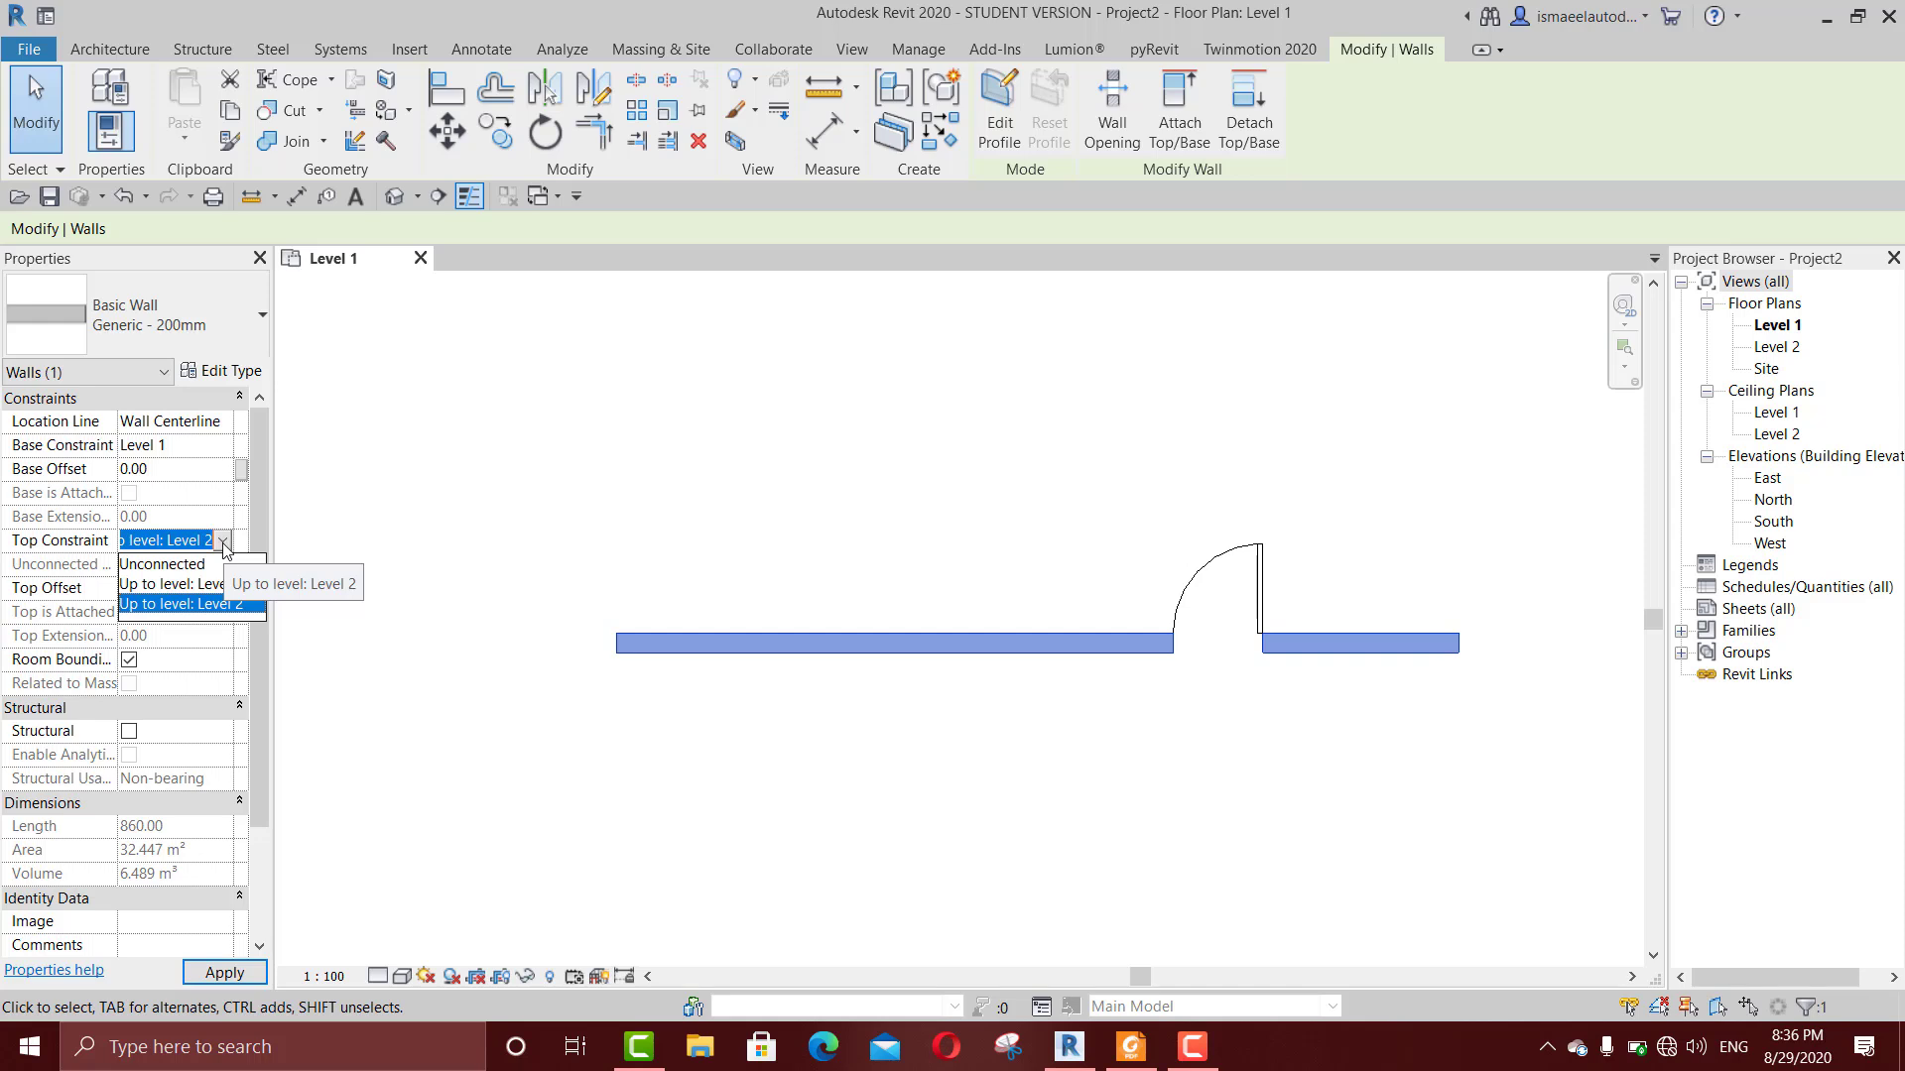
{"action": "left_click", "coordinate": [430, 516]}
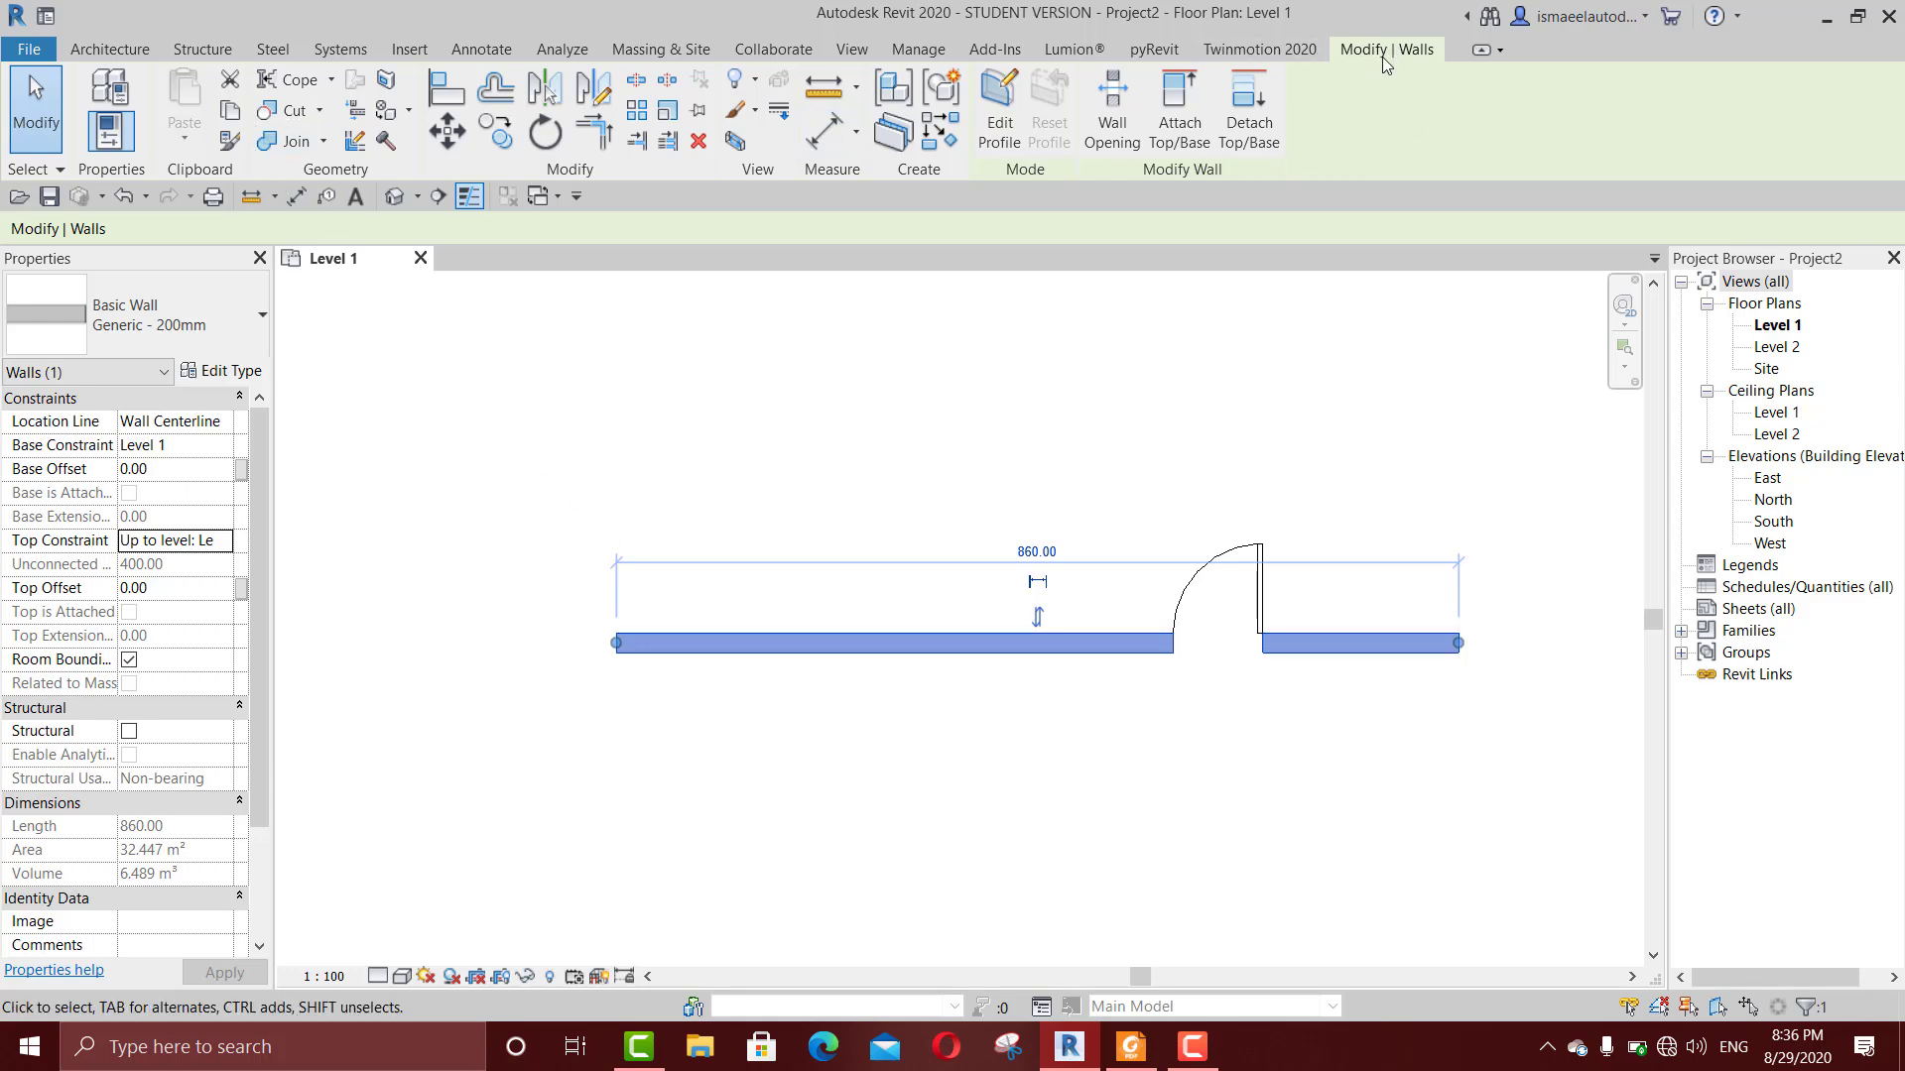
Step: Copy the selected wall to the clipboard and open the paste options
{"action": "left_click", "coordinate": [238, 115]}
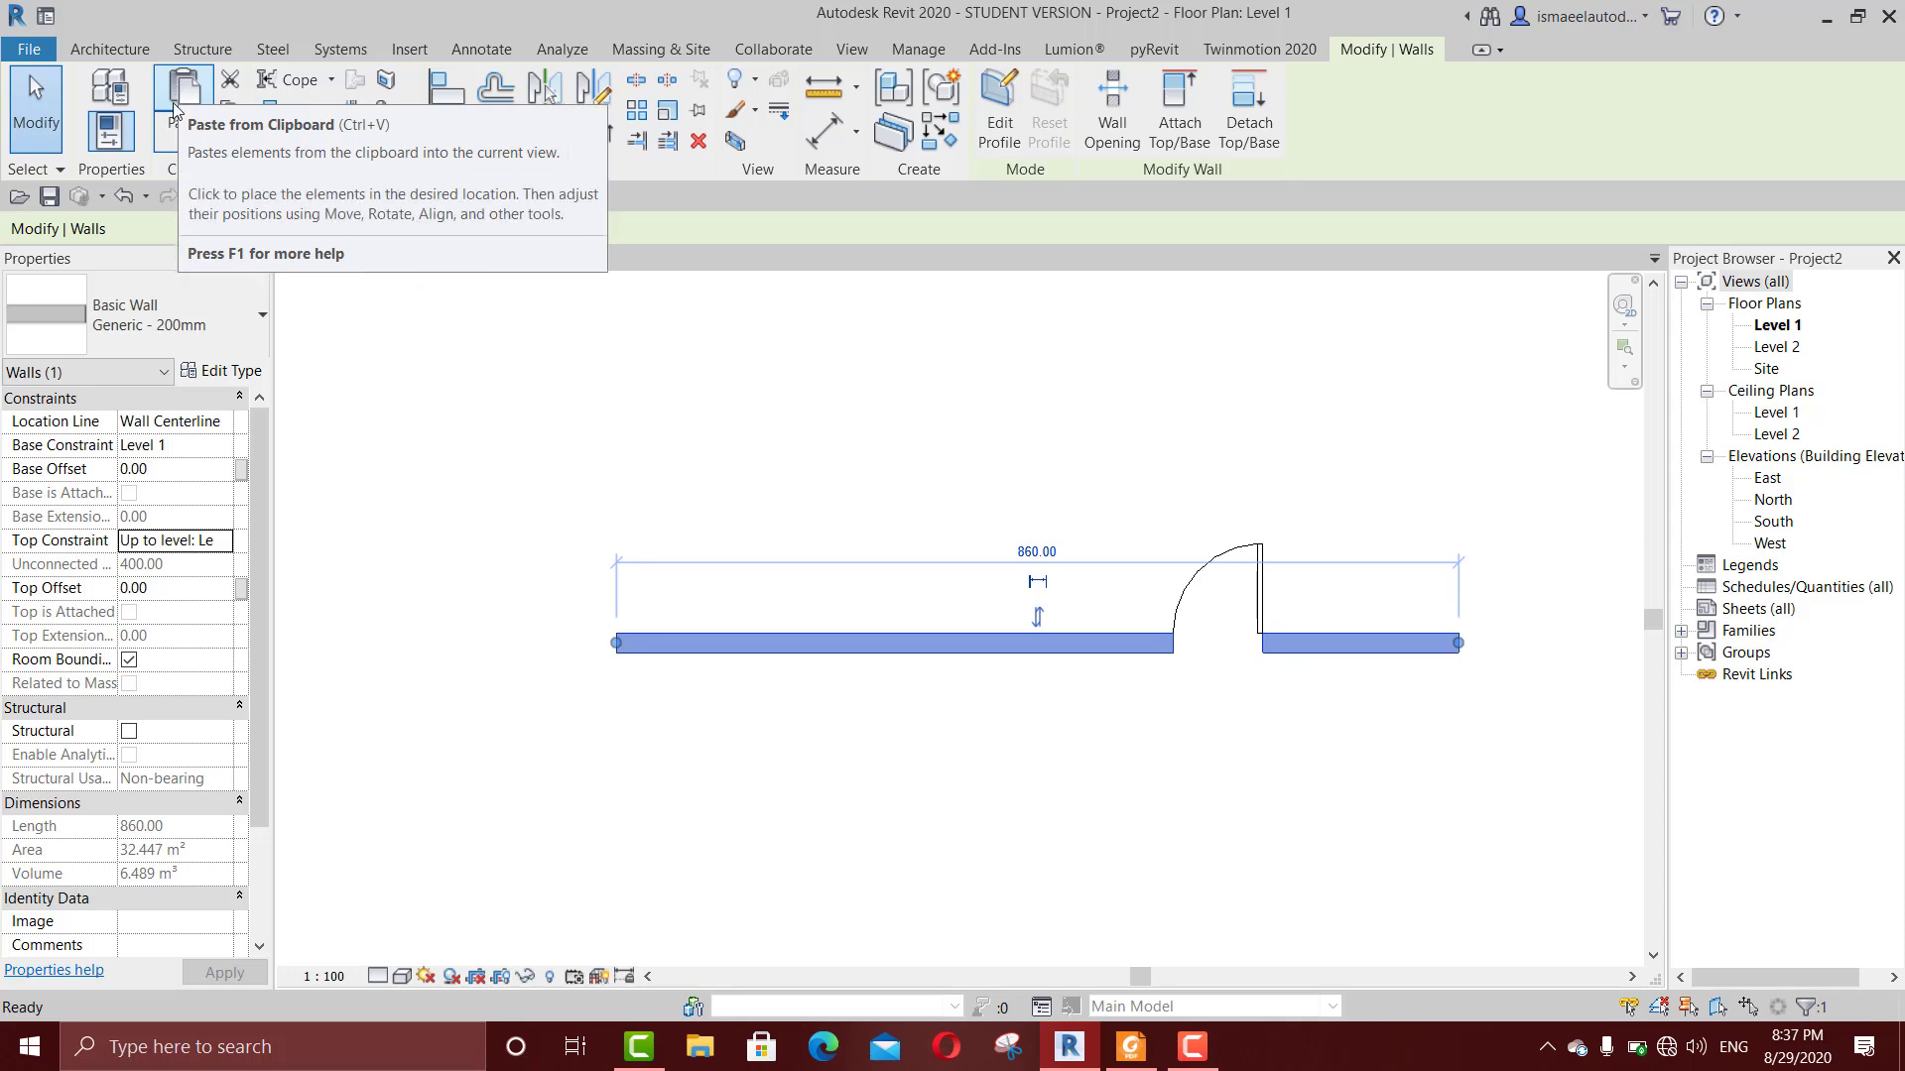
{"action": "left_click", "coordinate": [173, 134]}
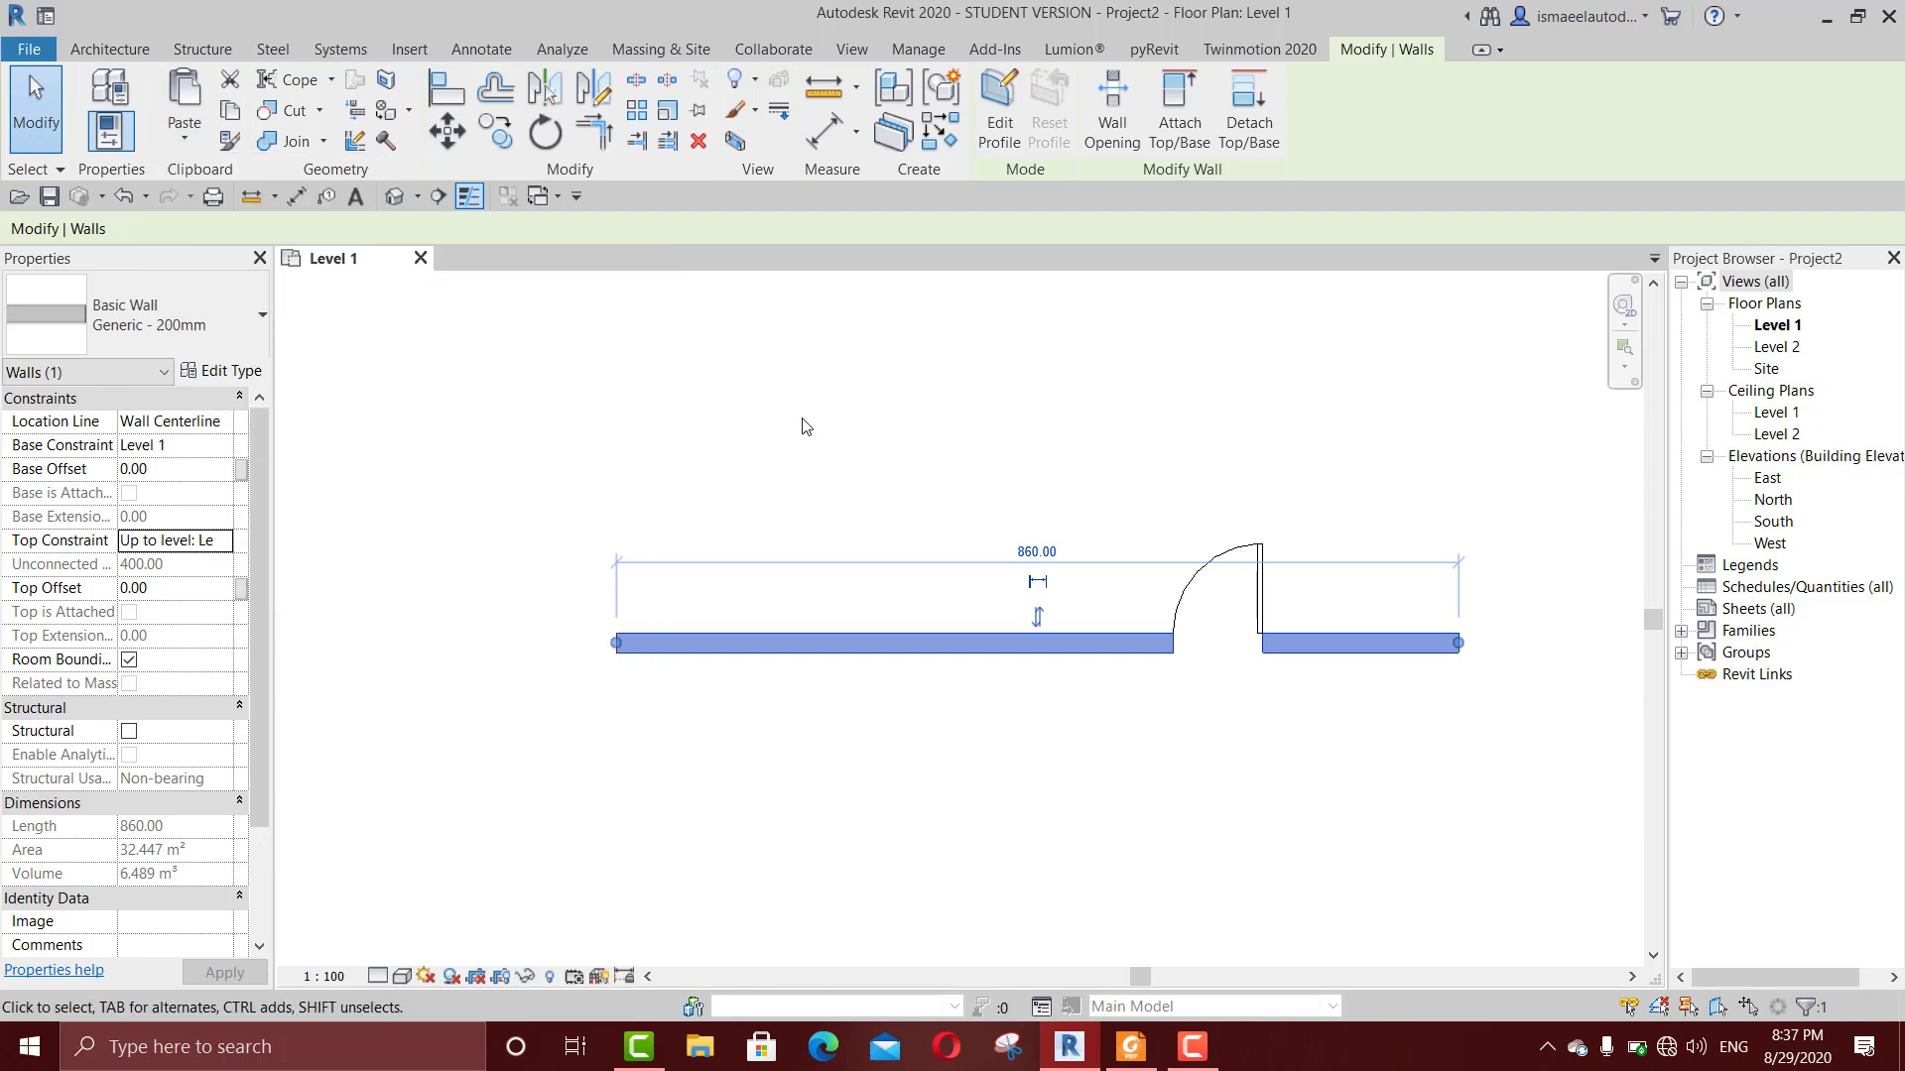
Step: Copy the wall with its door straight down by about 310 cm, and delete the copy
{"action": "scroll", "coordinate": [828, 446], "scroll_direction": "down", "scroll_amount": 1}
{"action": "left_click", "coordinate": [831, 453]}
{"action": "left_click", "coordinate": [788, 582]}
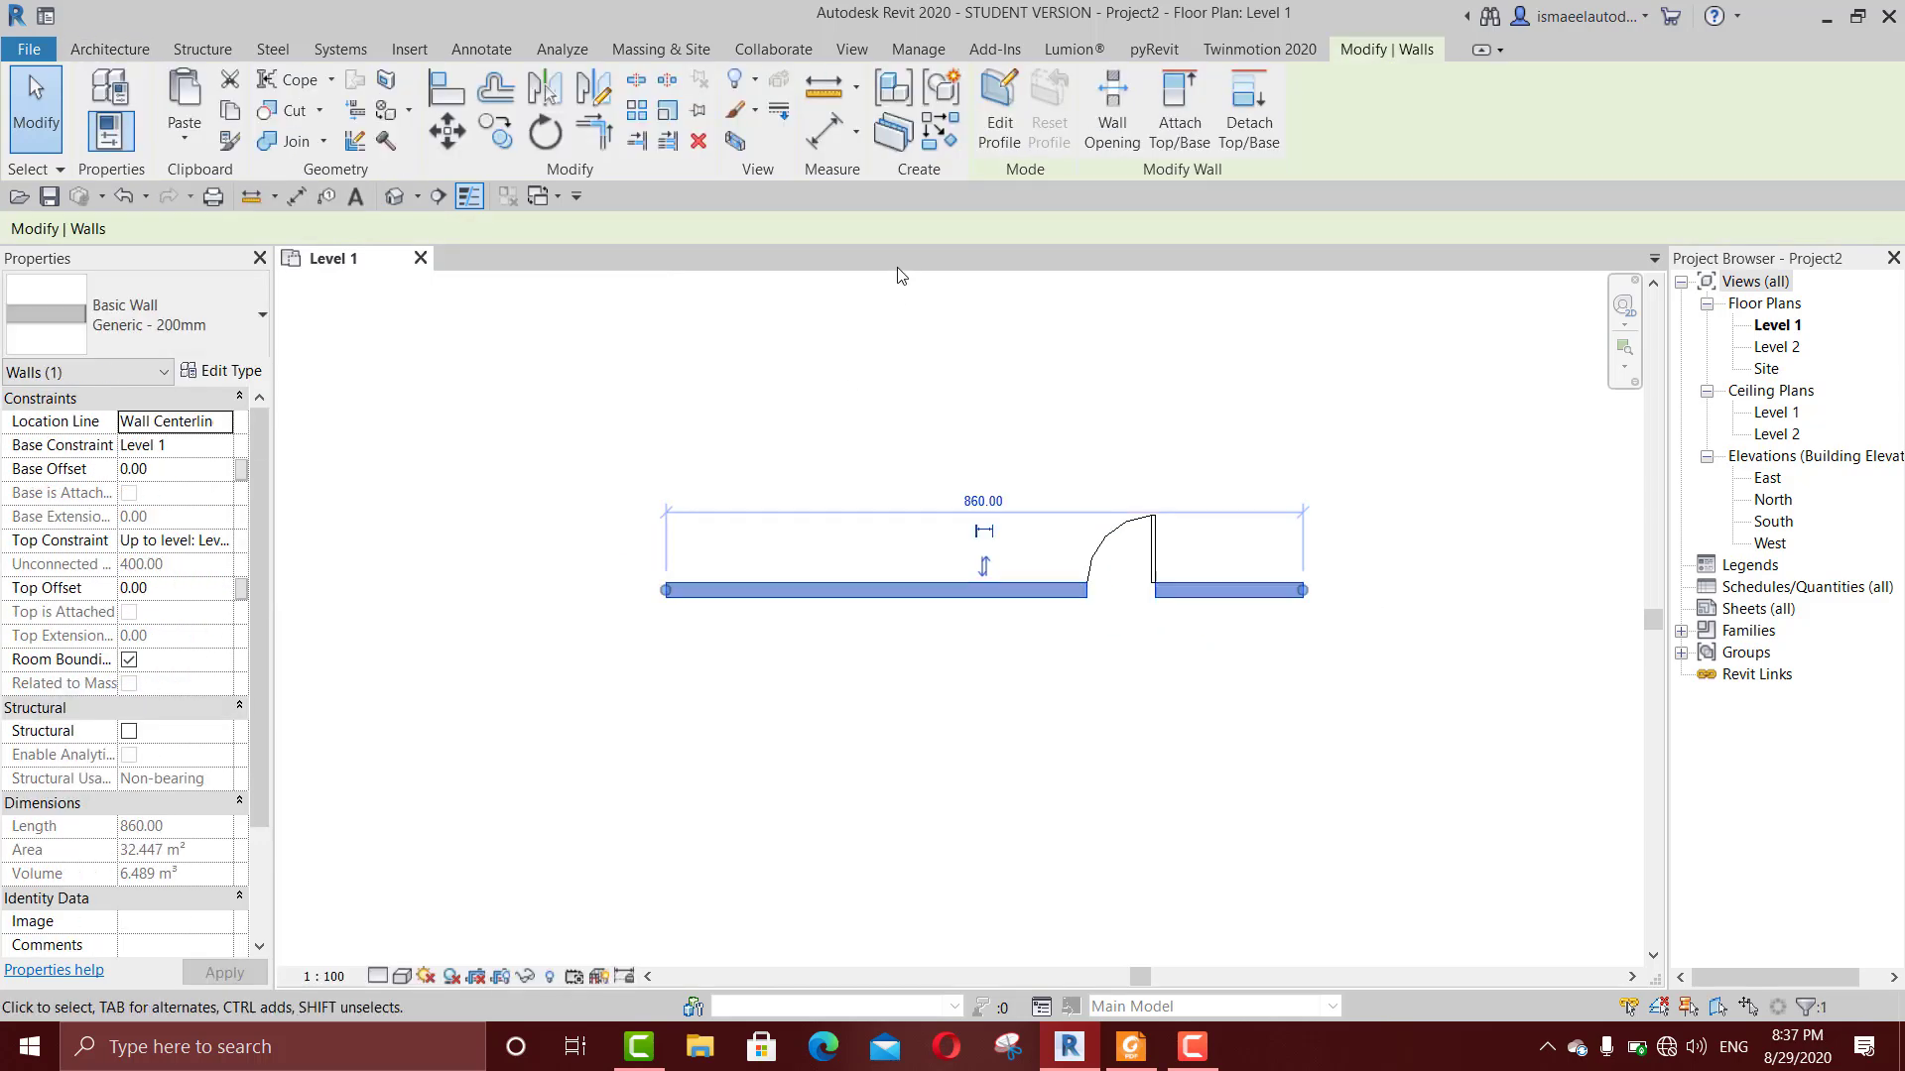
{"action": "key", "text": "m"}
{"action": "key", "text": "v"}
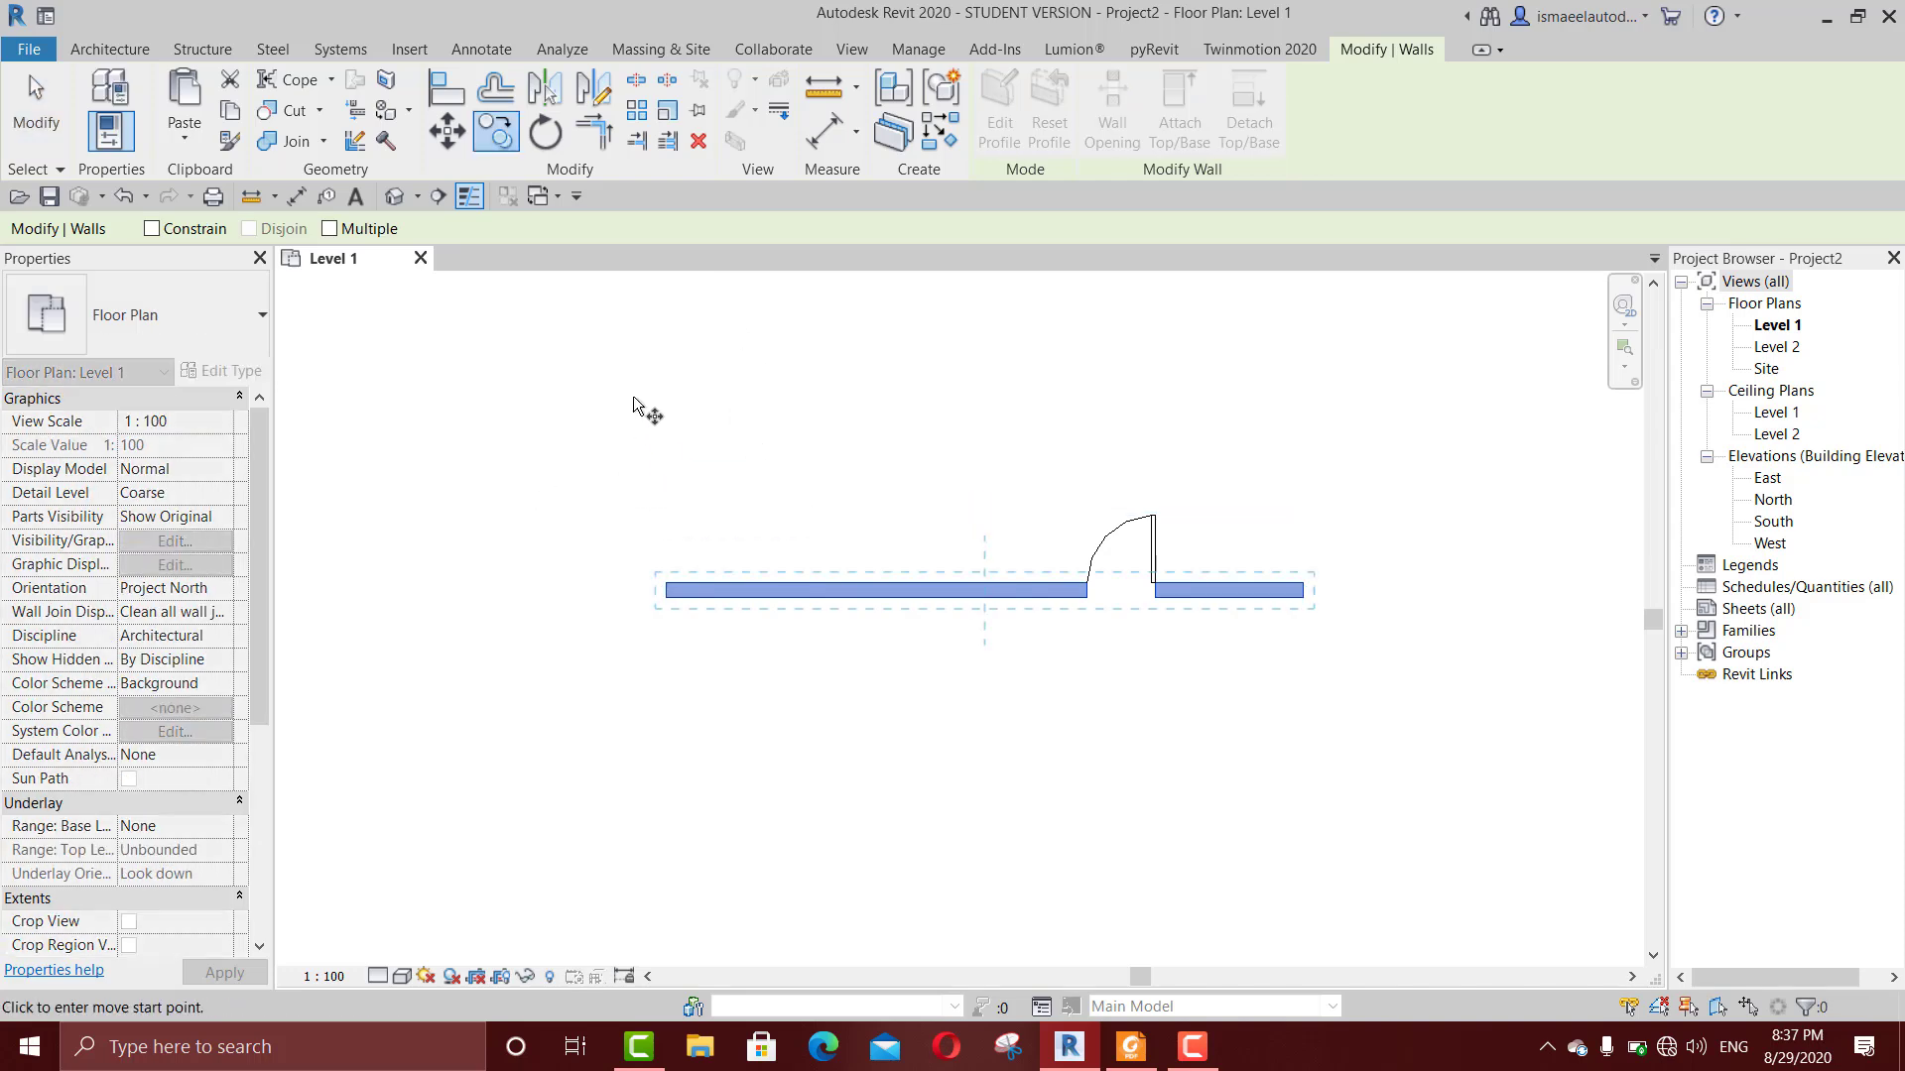
{"action": "scroll", "coordinate": [739, 535], "scroll_direction": "down", "scroll_amount": 1}
{"action": "middle_click_drag", "start_coordinate": [751, 535], "coordinate": [892, 512]}
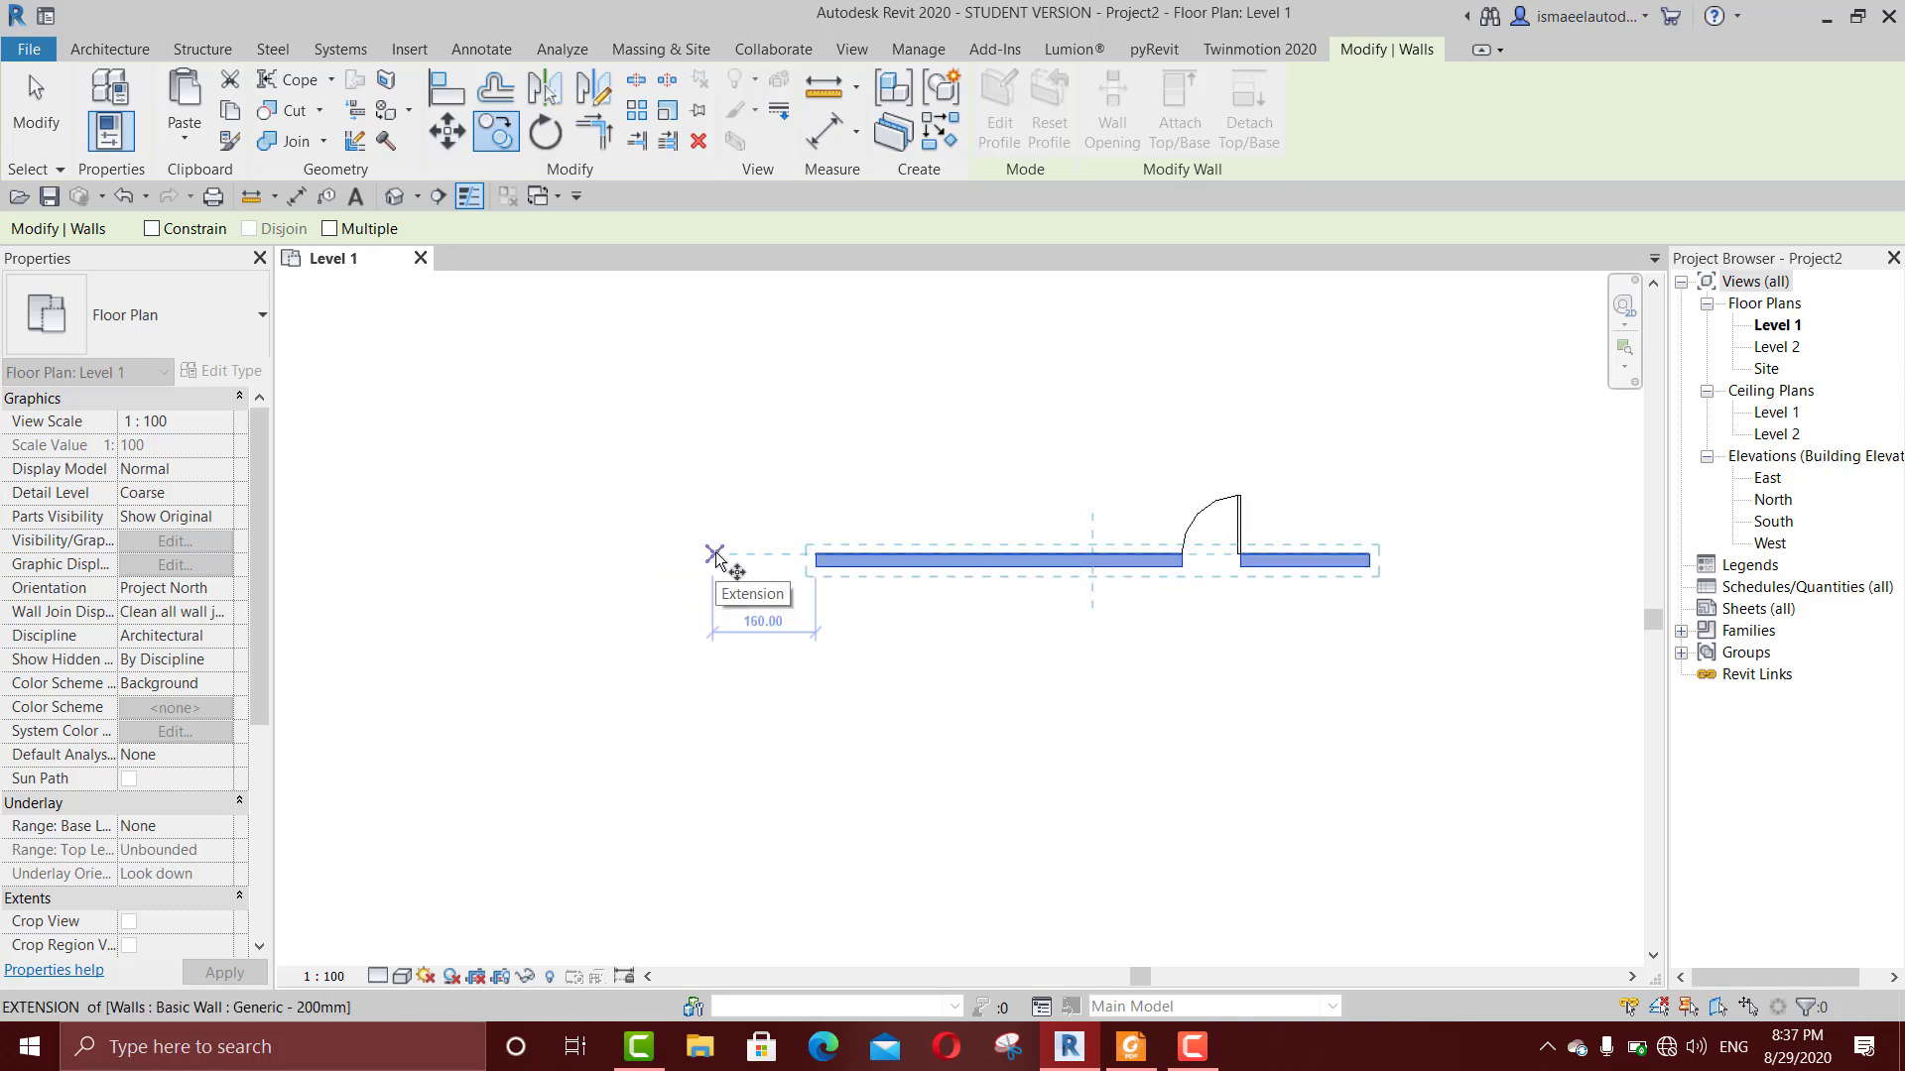
{"action": "left_click", "coordinate": [715, 556]}
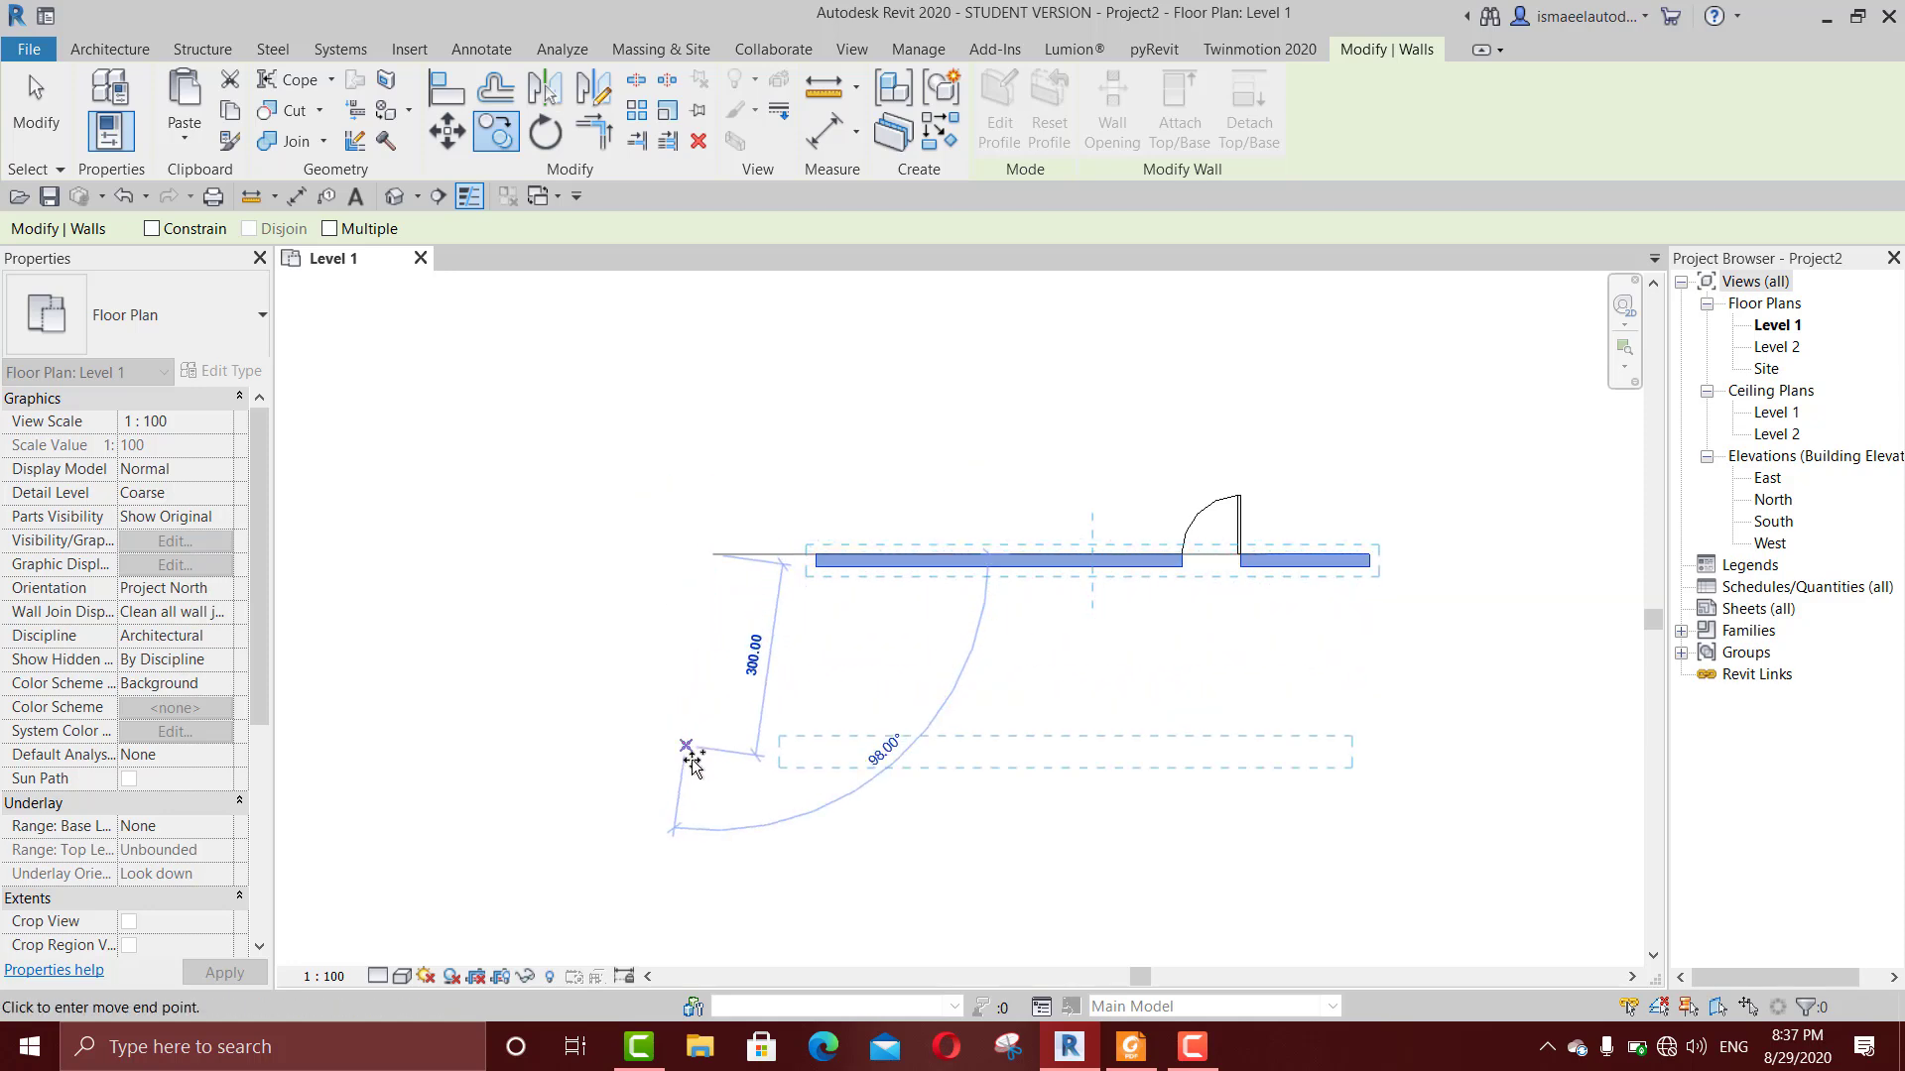
{"action": "left_click", "coordinate": [712, 767]}
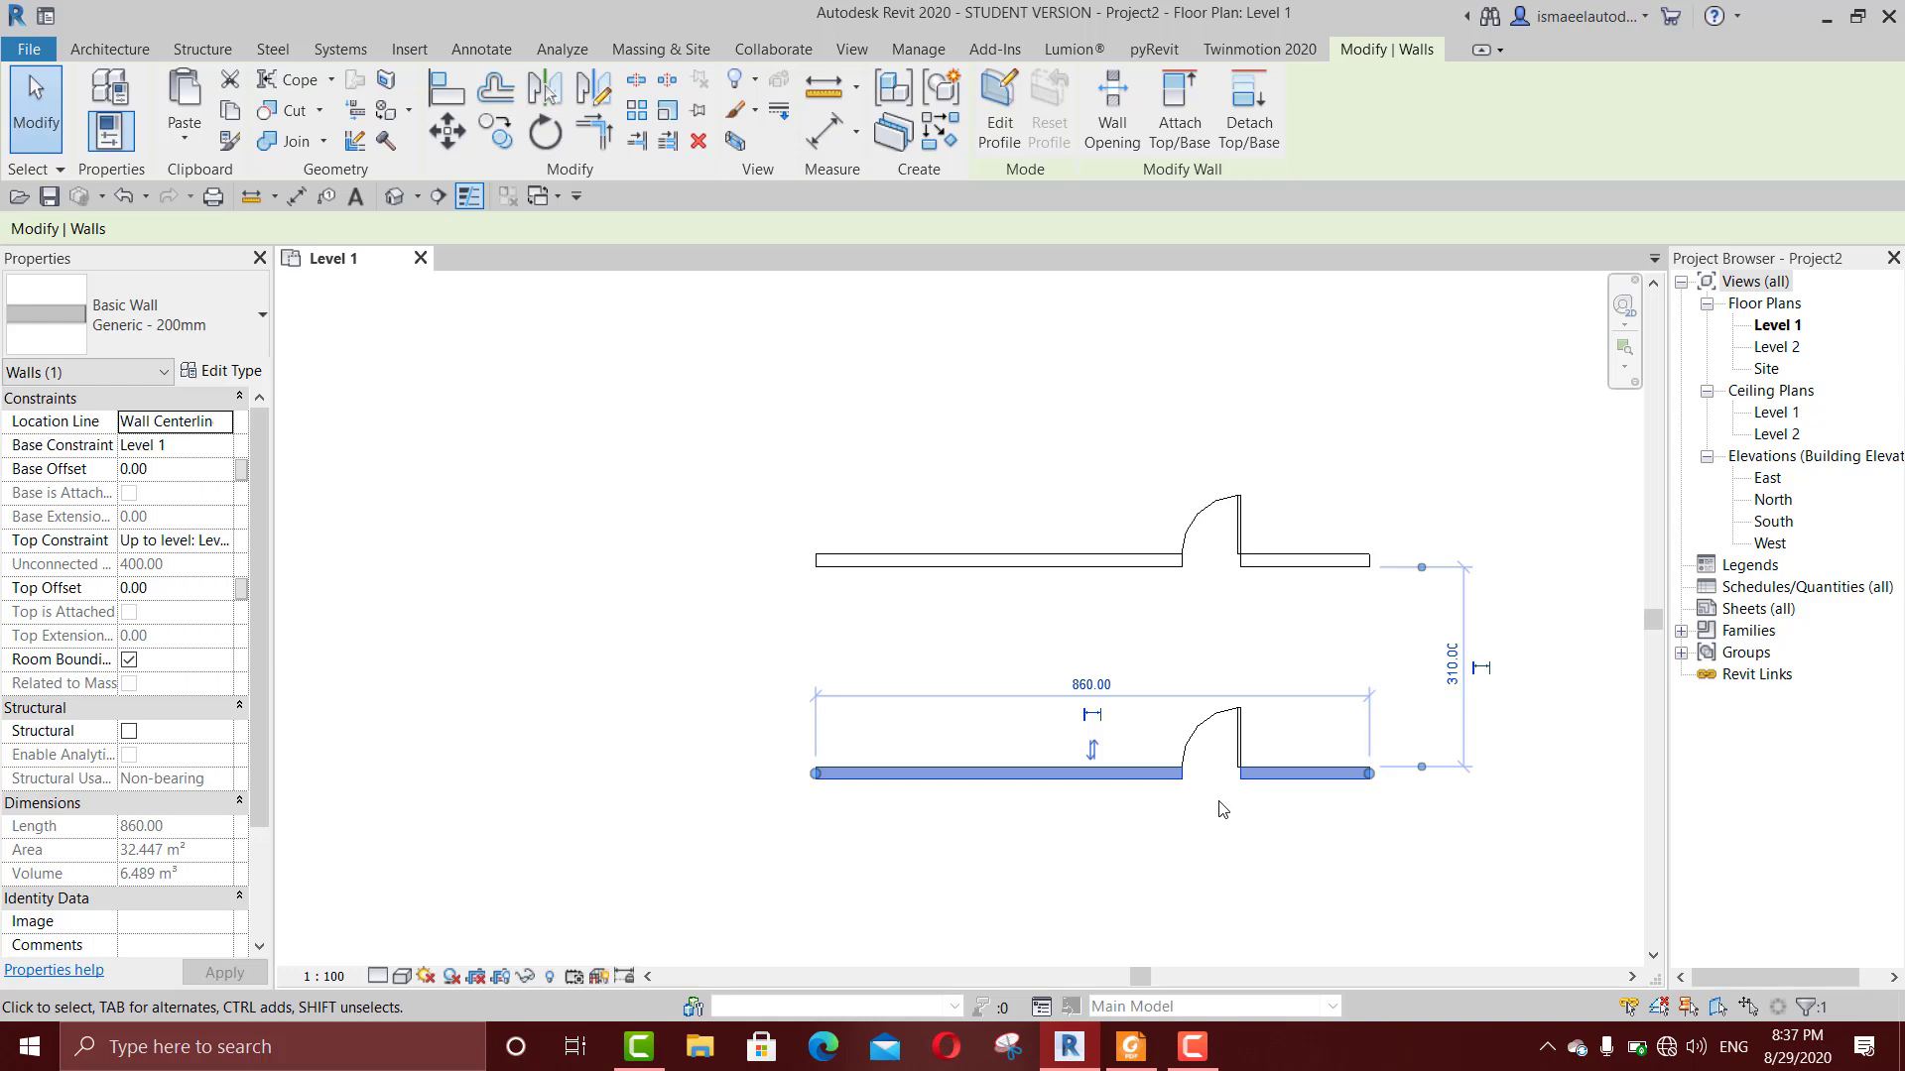
{"action": "key", "text": "Delete"}
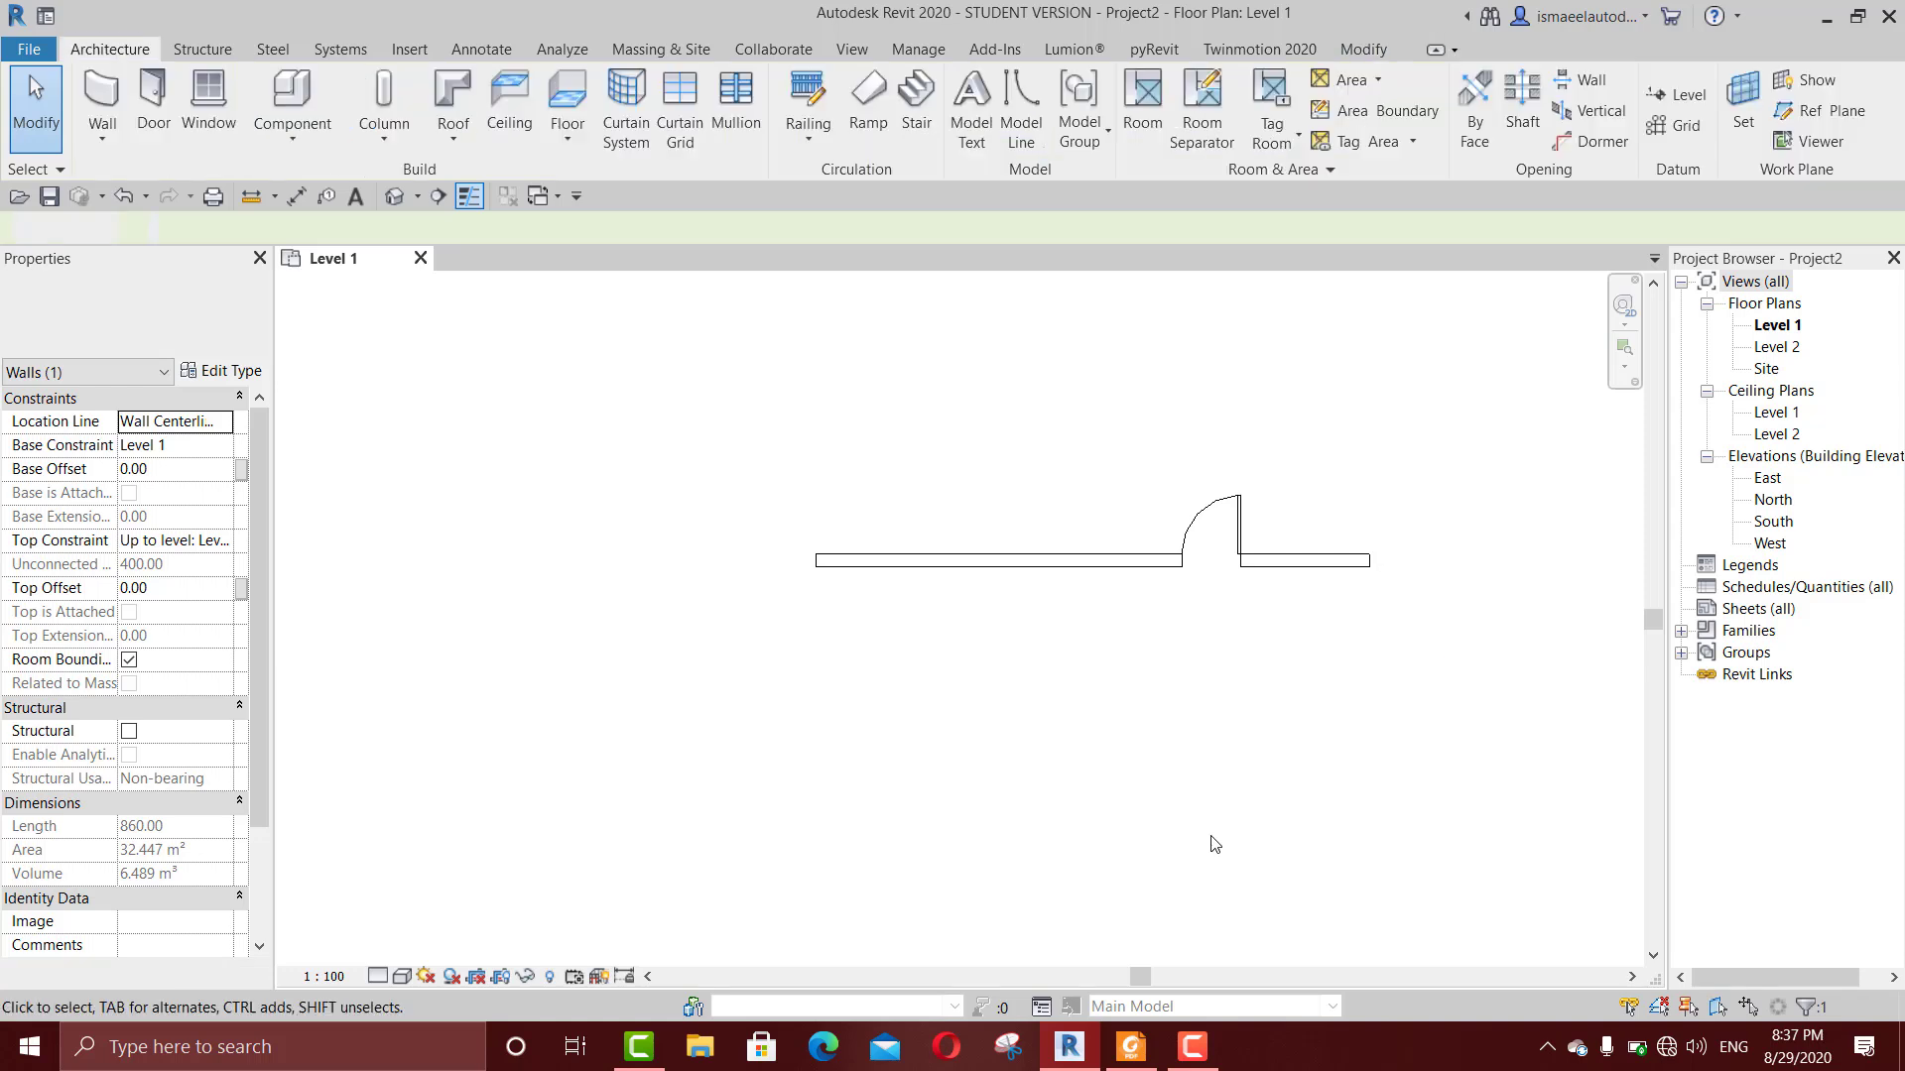
{"action": "left_click", "coordinate": [1100, 559]}
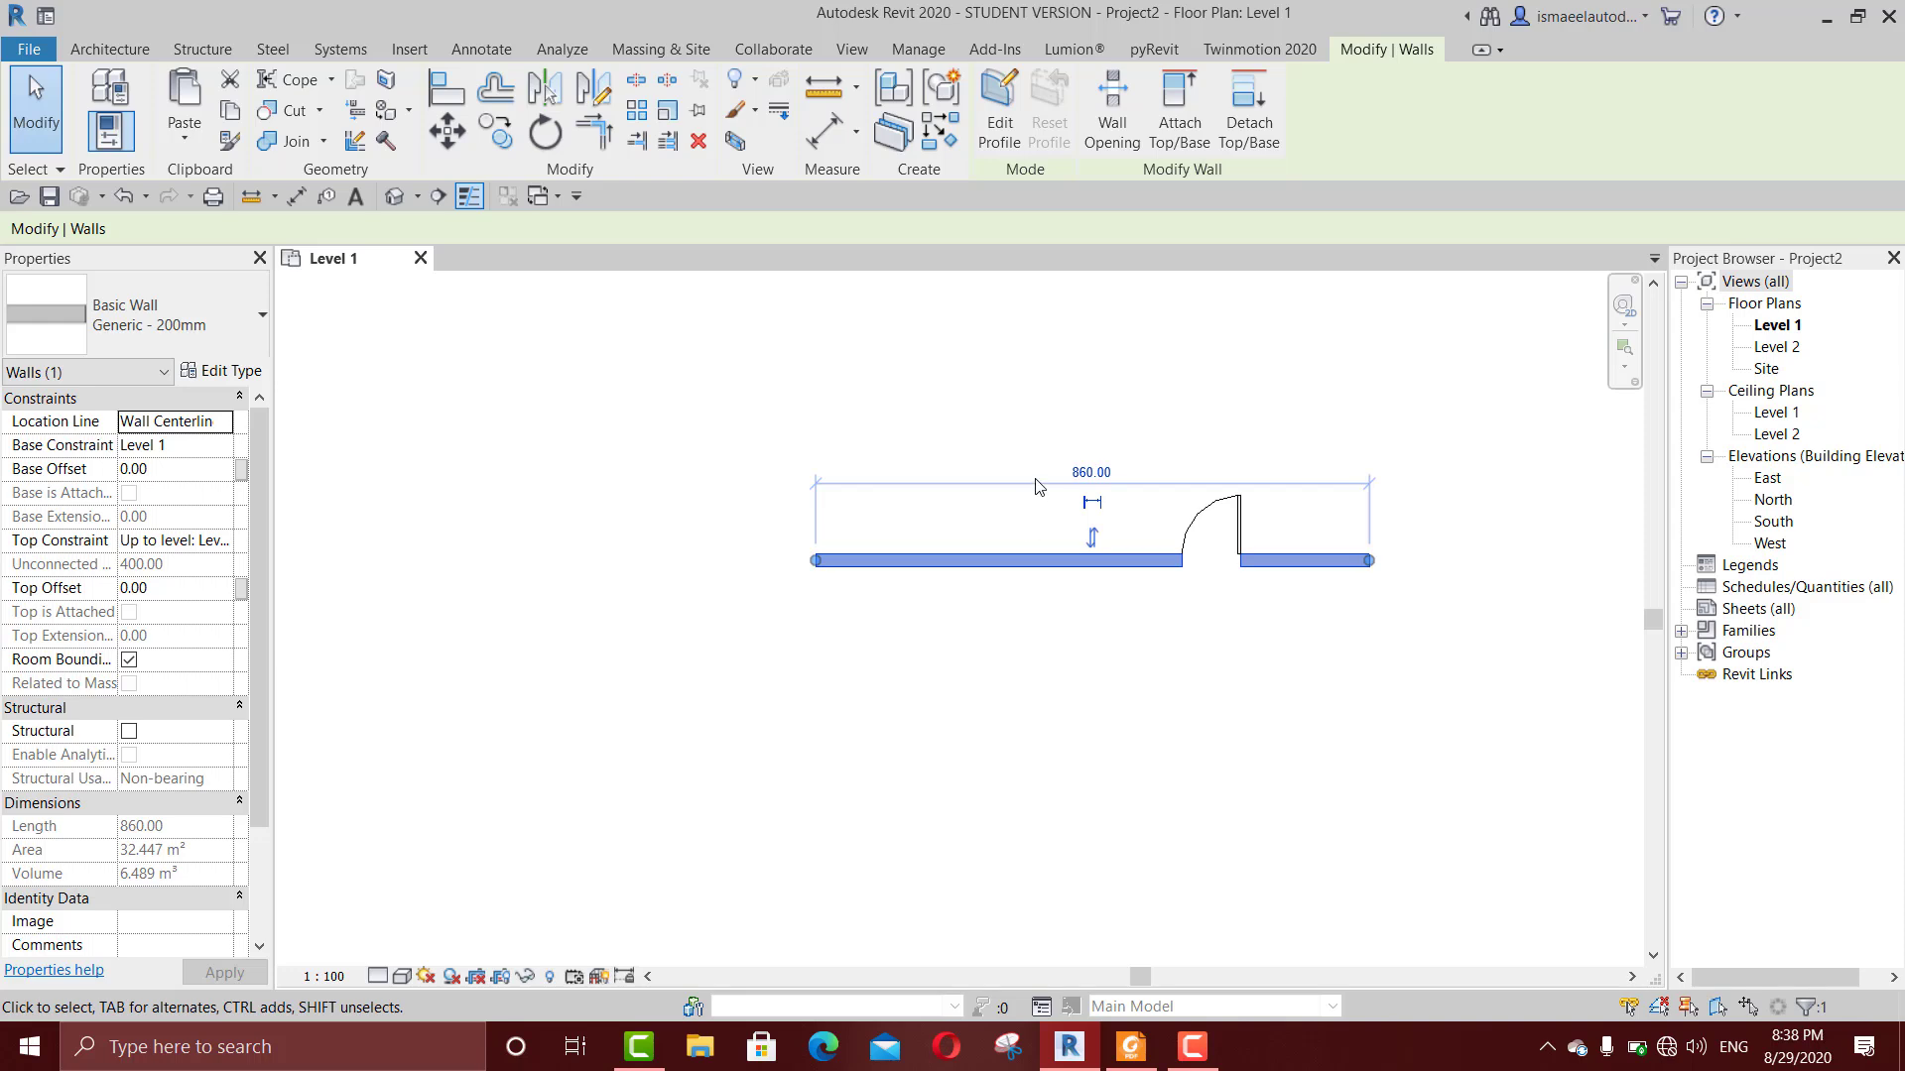
{"action": "left_click", "coordinate": [228, 111]}
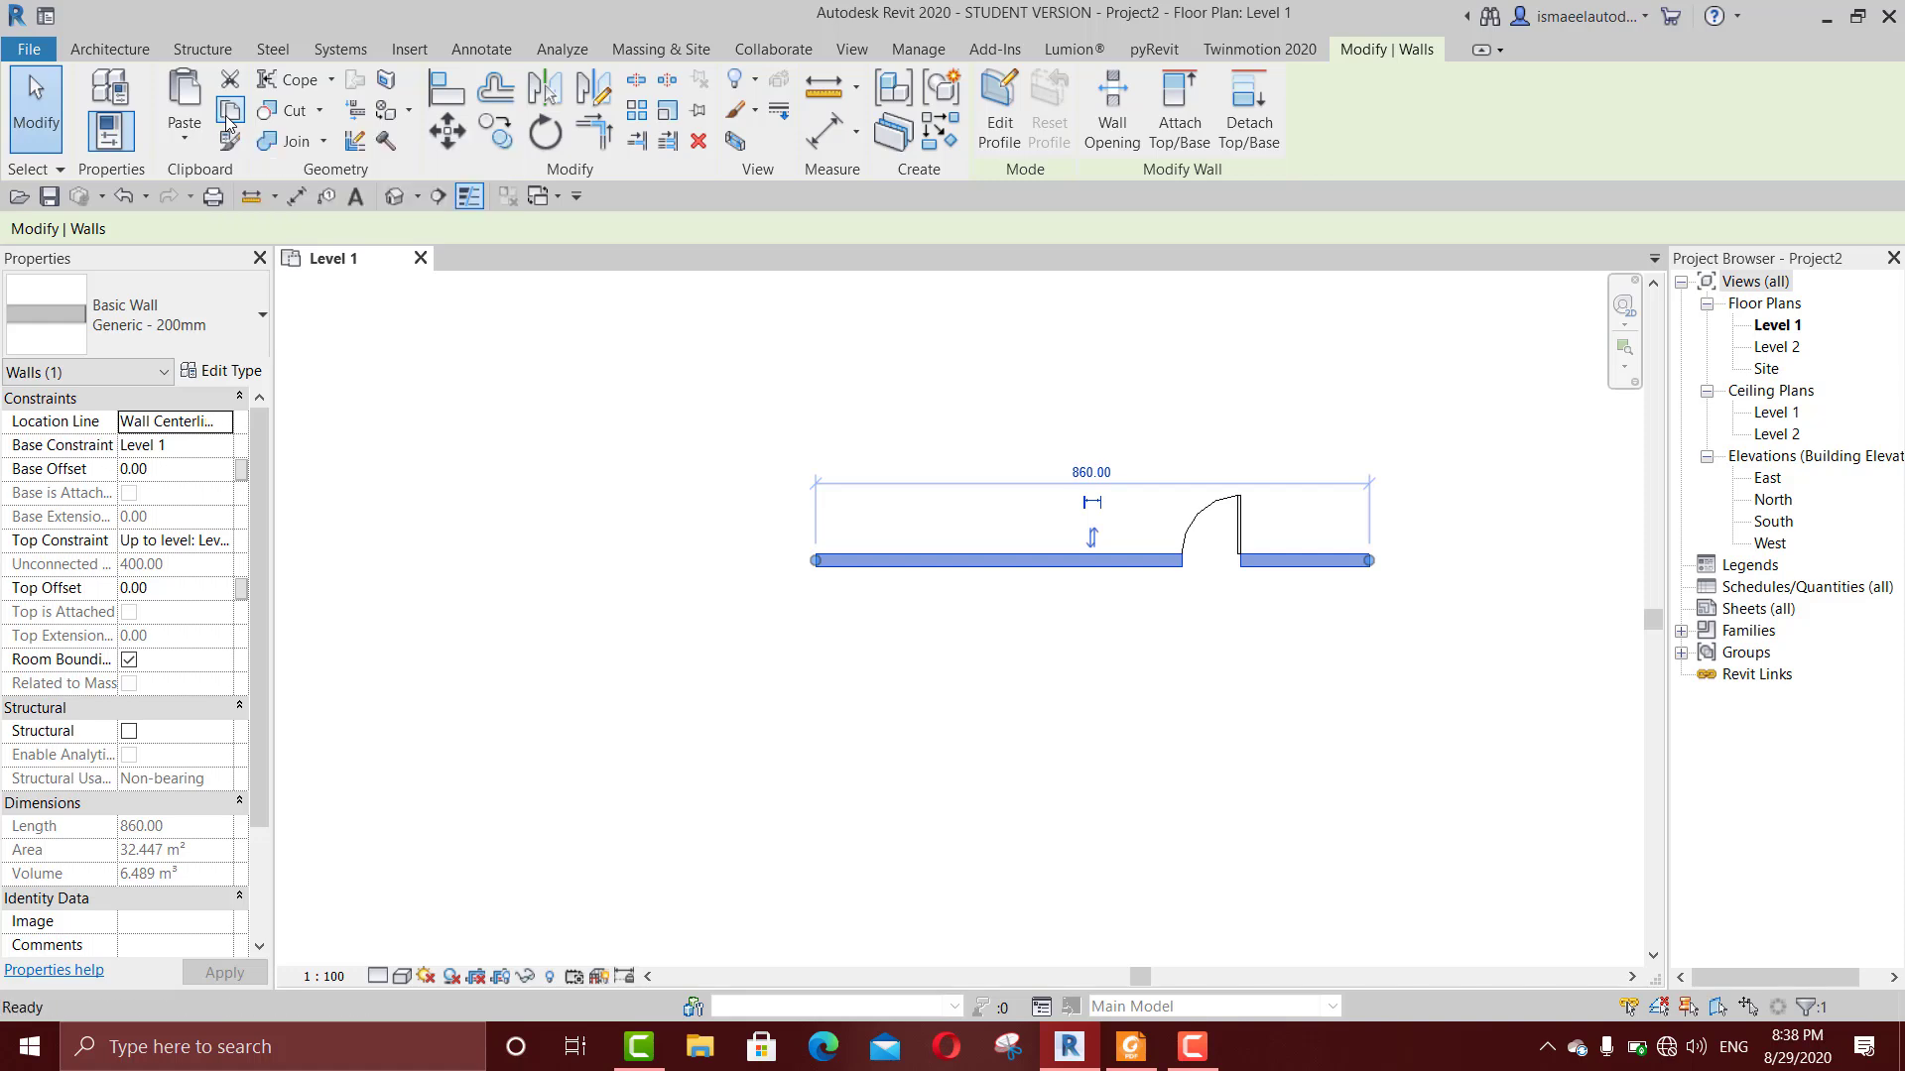
{"action": "left_click", "coordinate": [199, 143]}
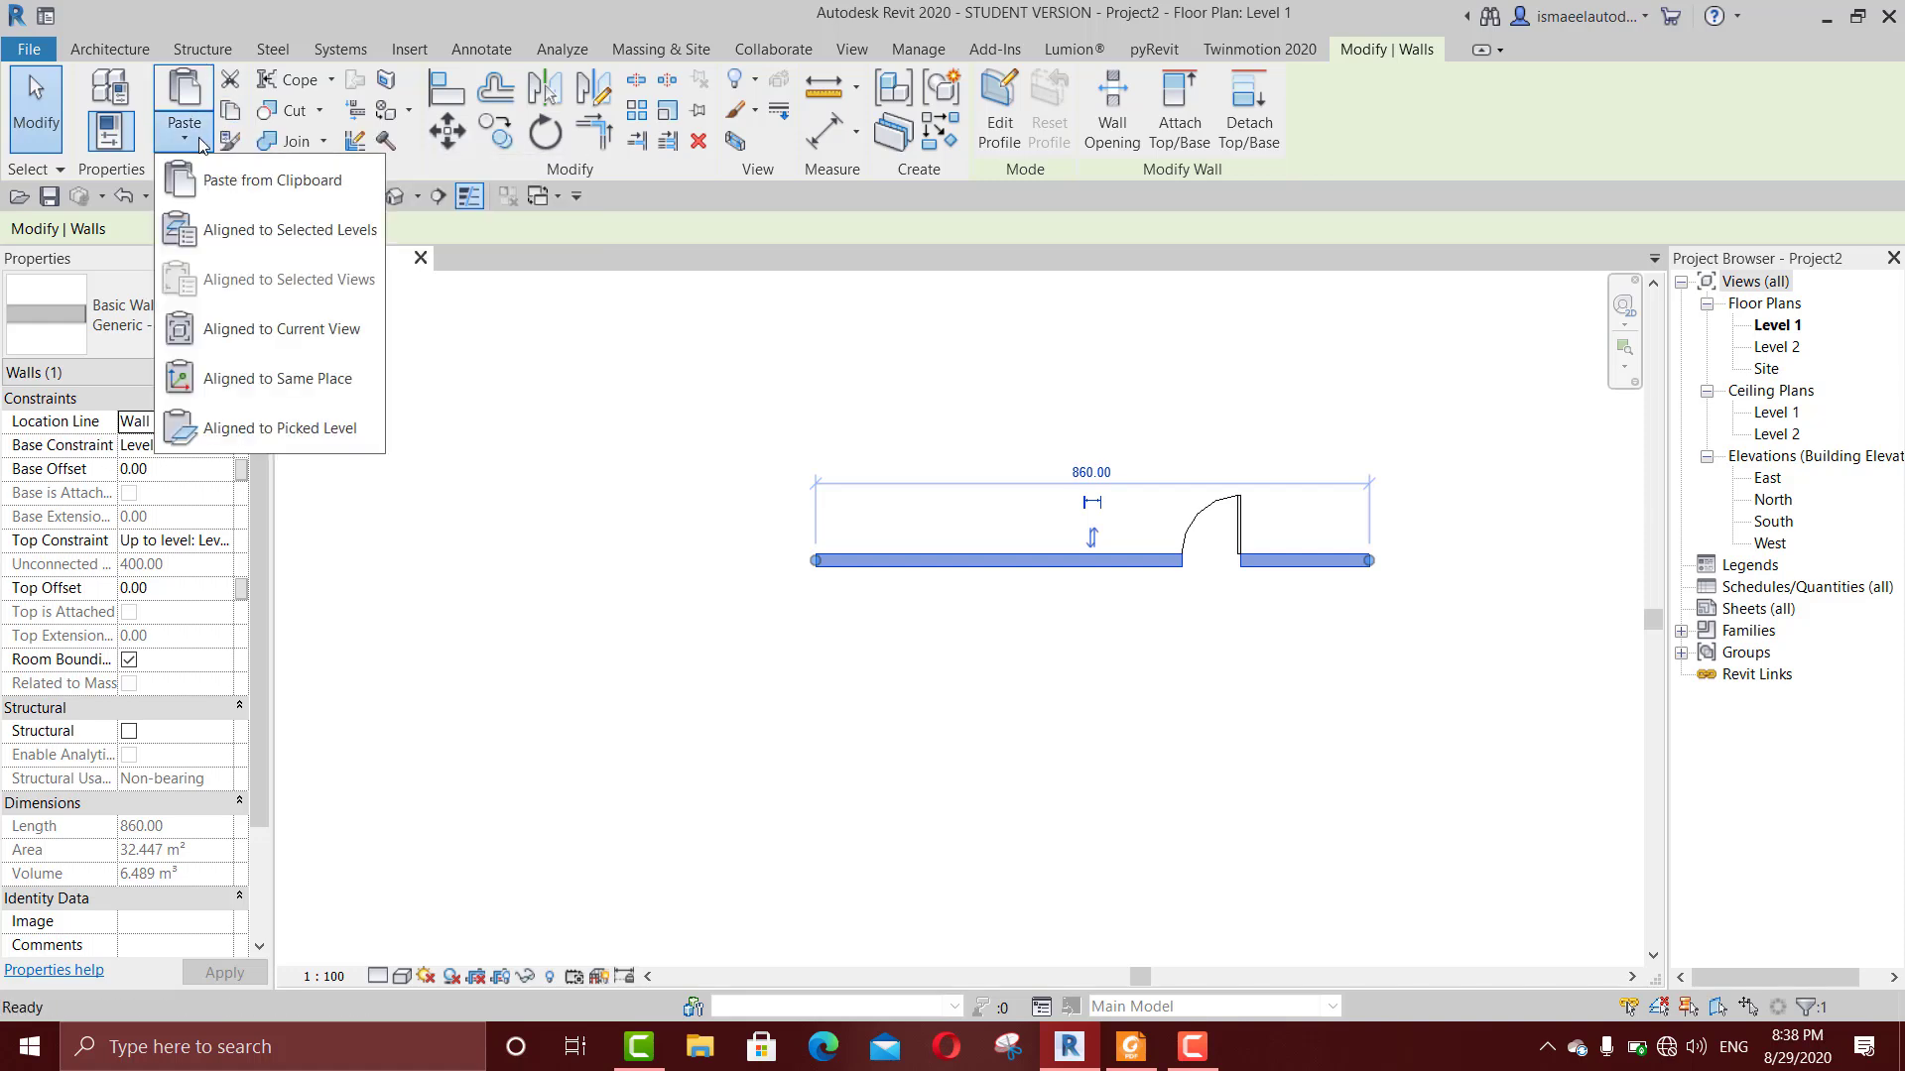
{"action": "left_click", "coordinate": [217, 222]}
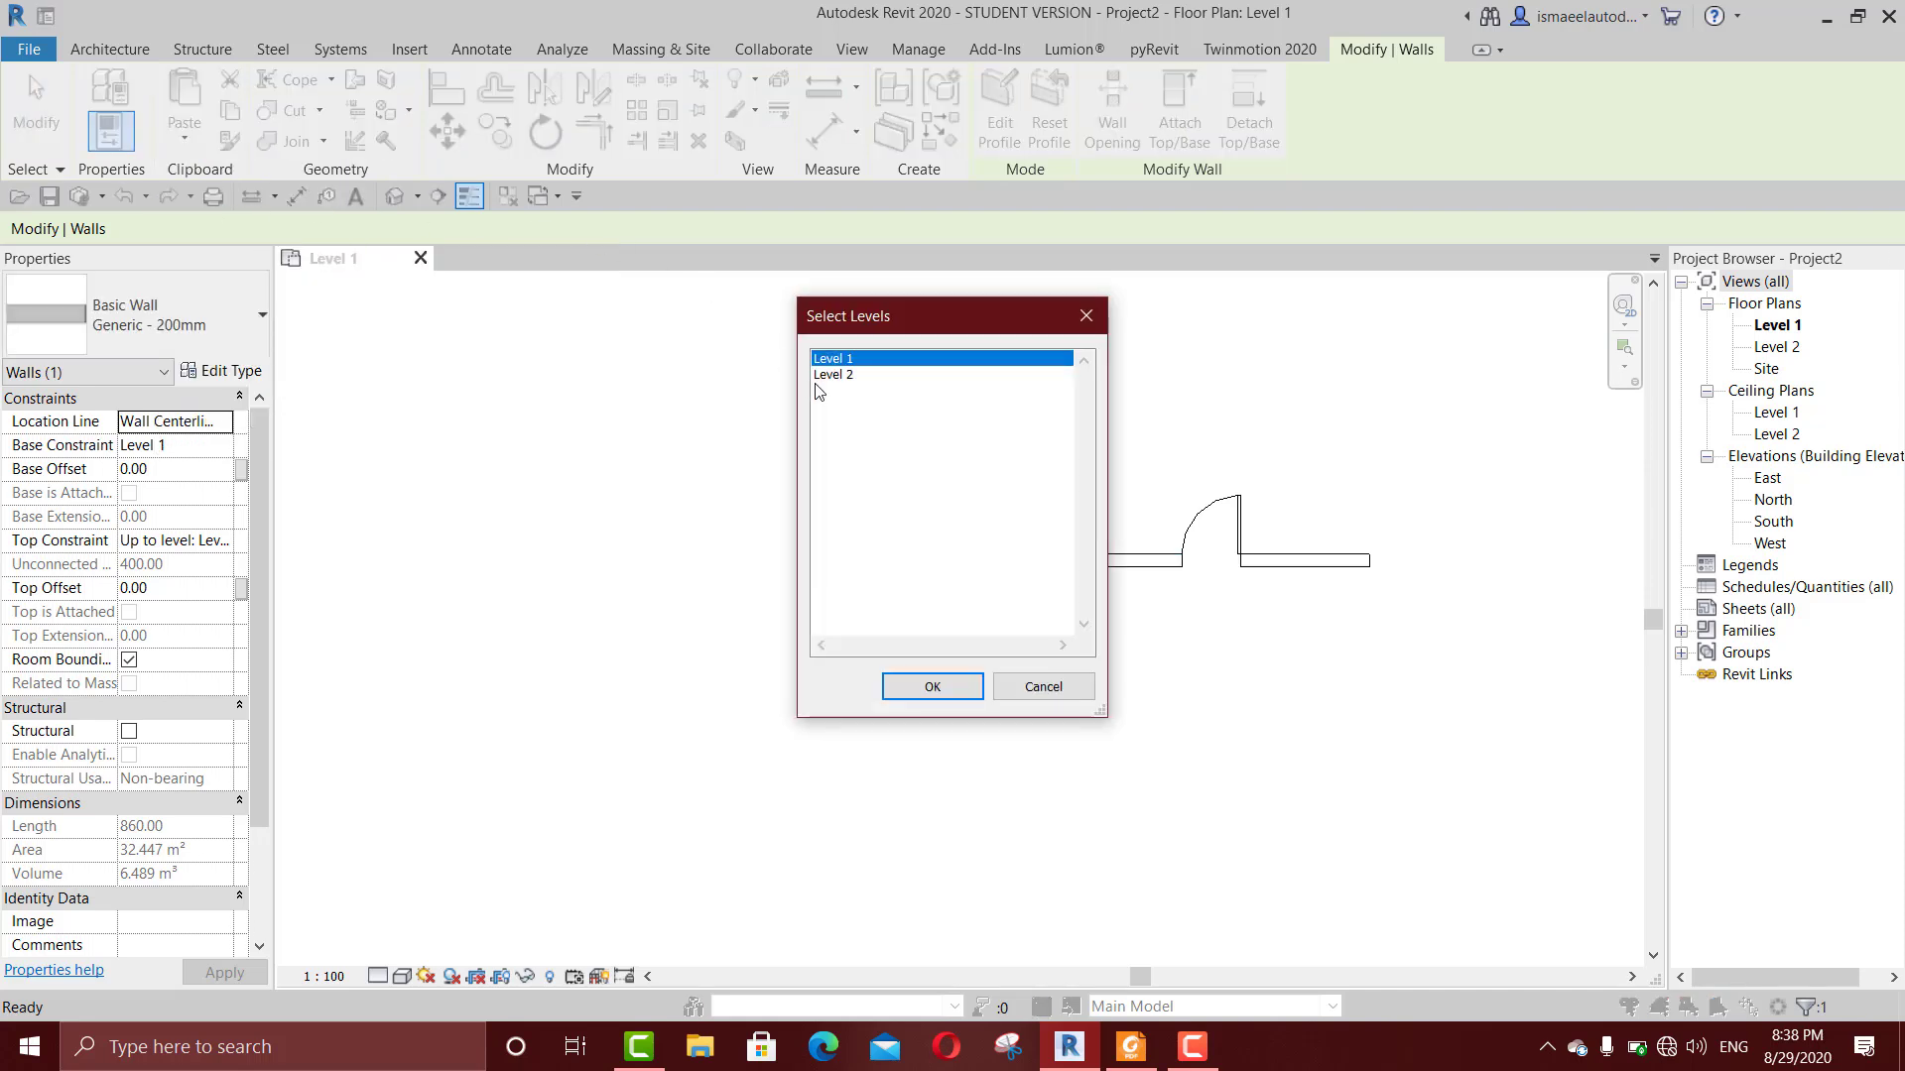
{"action": "left_click", "coordinate": [838, 376]}
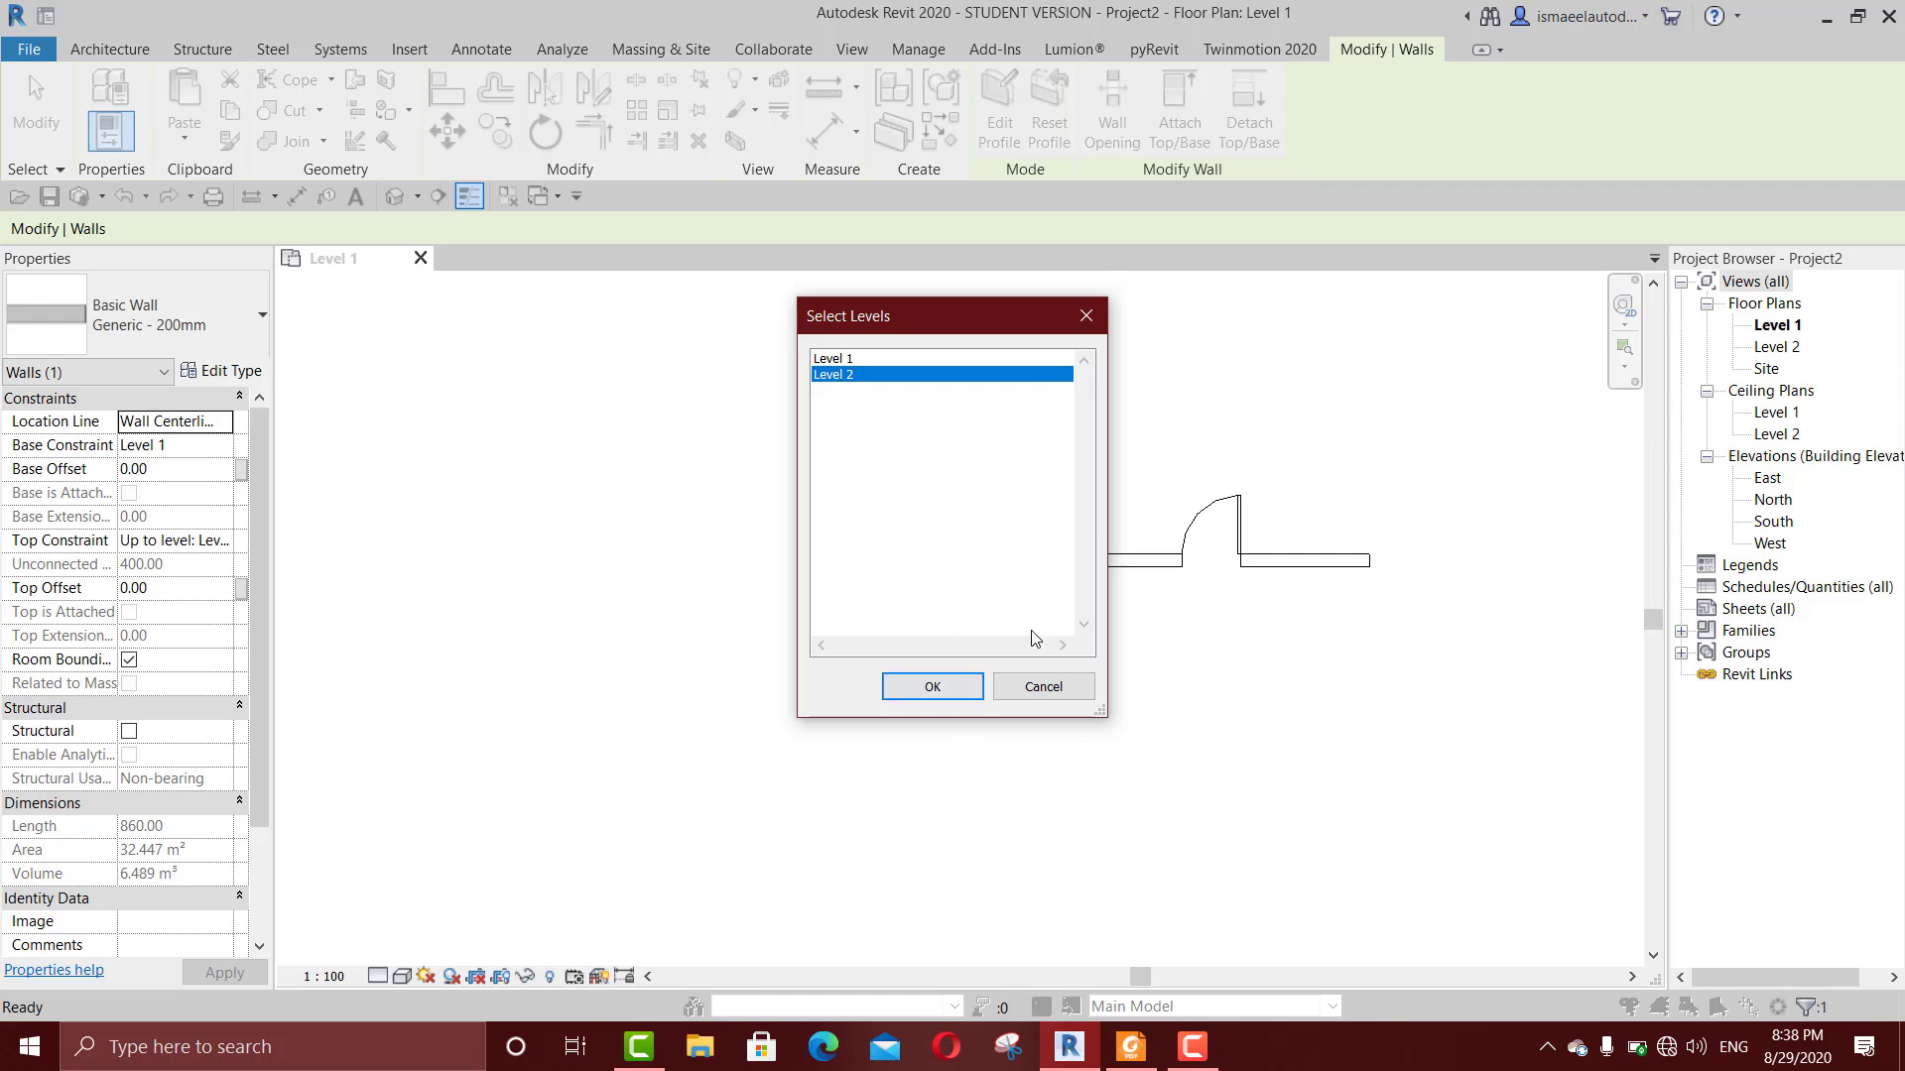
{"action": "left_click", "coordinate": [1044, 686]}
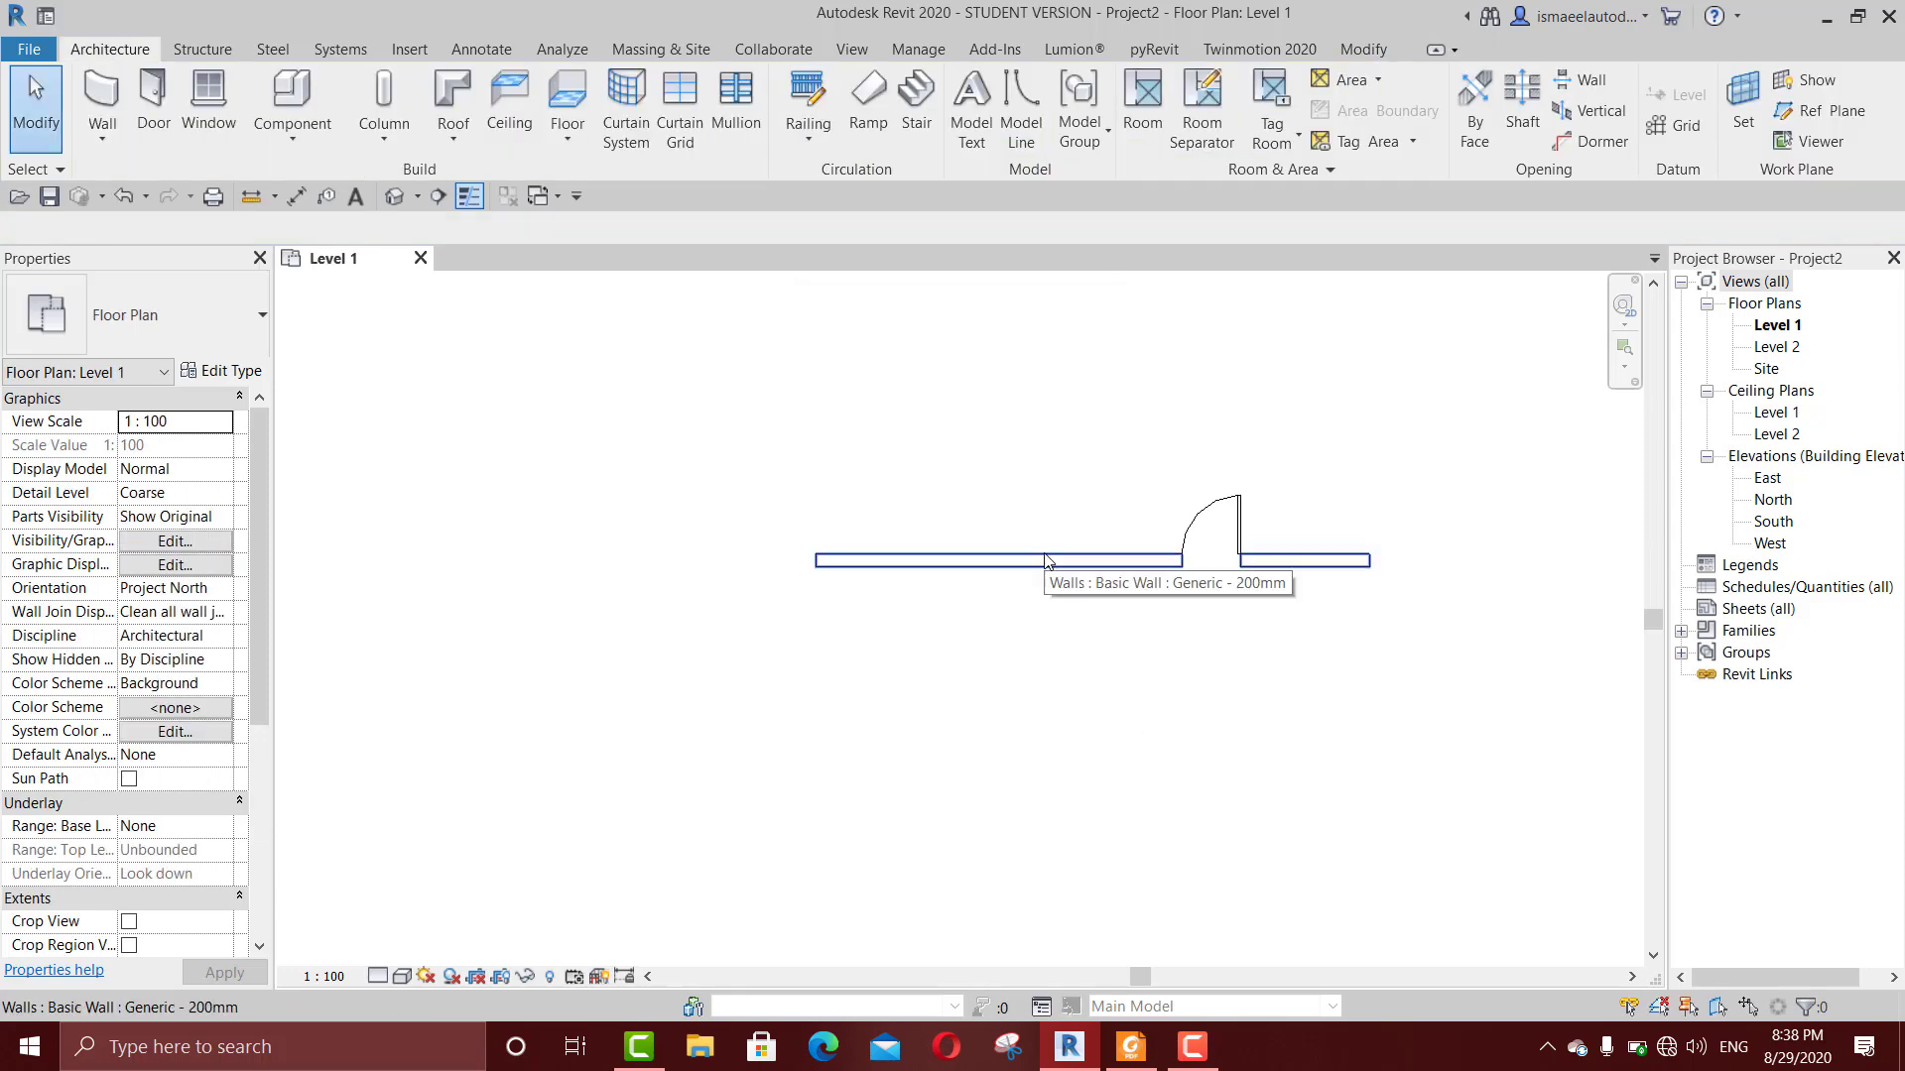
Step: Select the wall, examine its top constraint options, and clear the selection
{"action": "left_click", "coordinate": [1045, 560]}
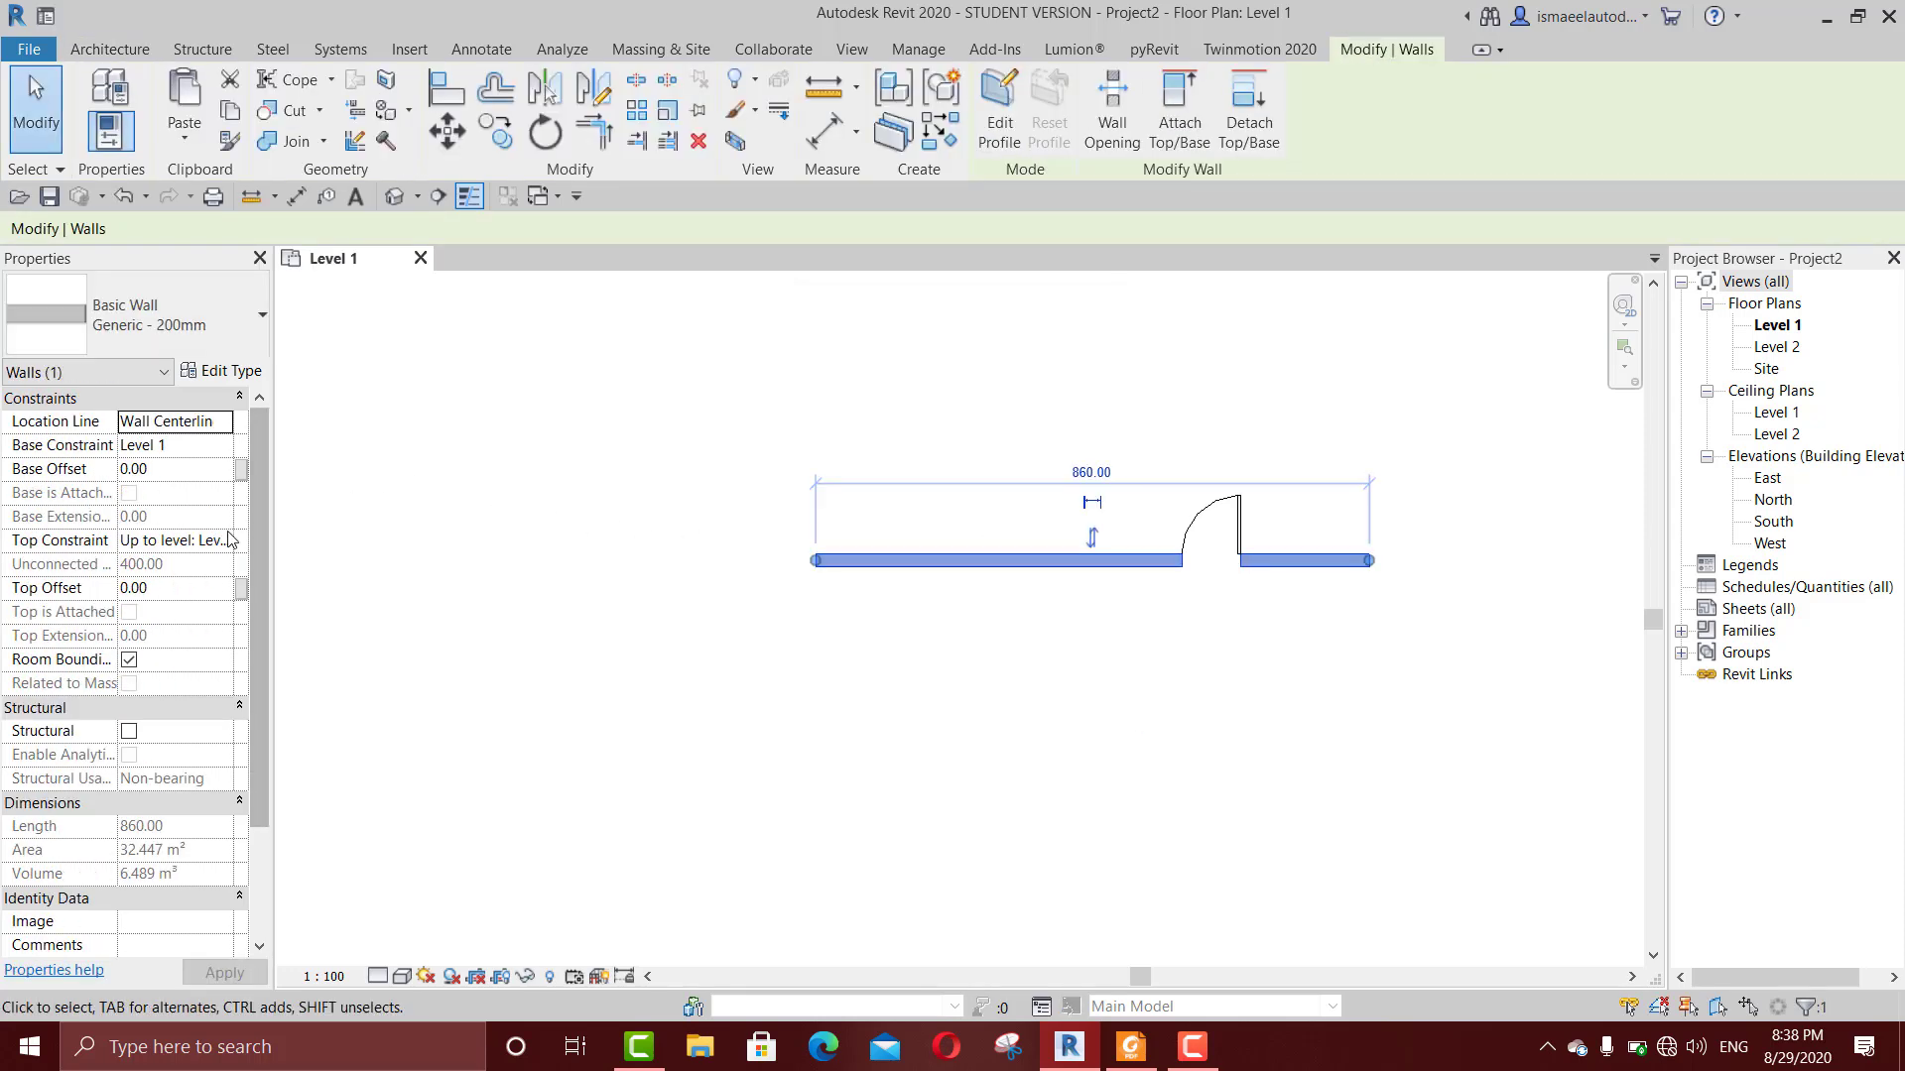
{"action": "left_click", "coordinate": [222, 545]}
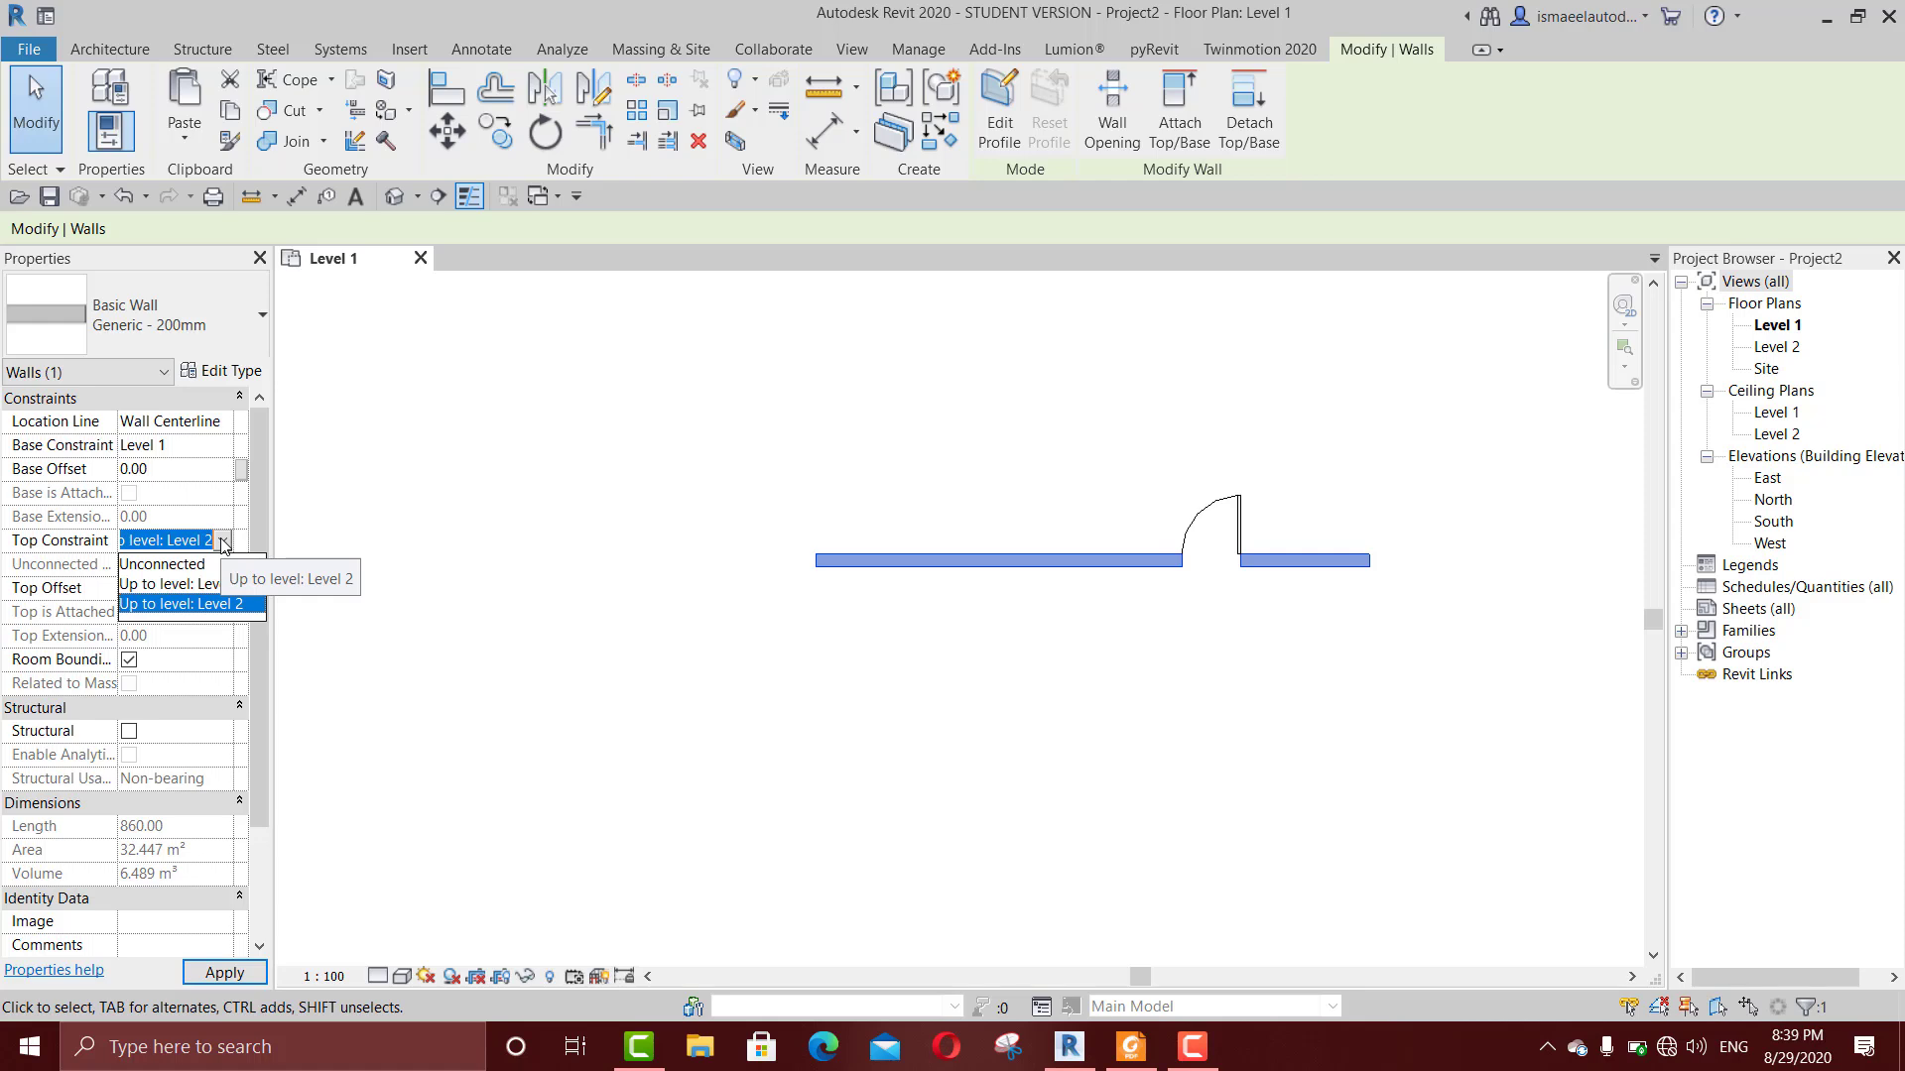
{"action": "left_click", "coordinate": [1378, 404]}
{"action": "left_click", "coordinate": [1382, 410]}
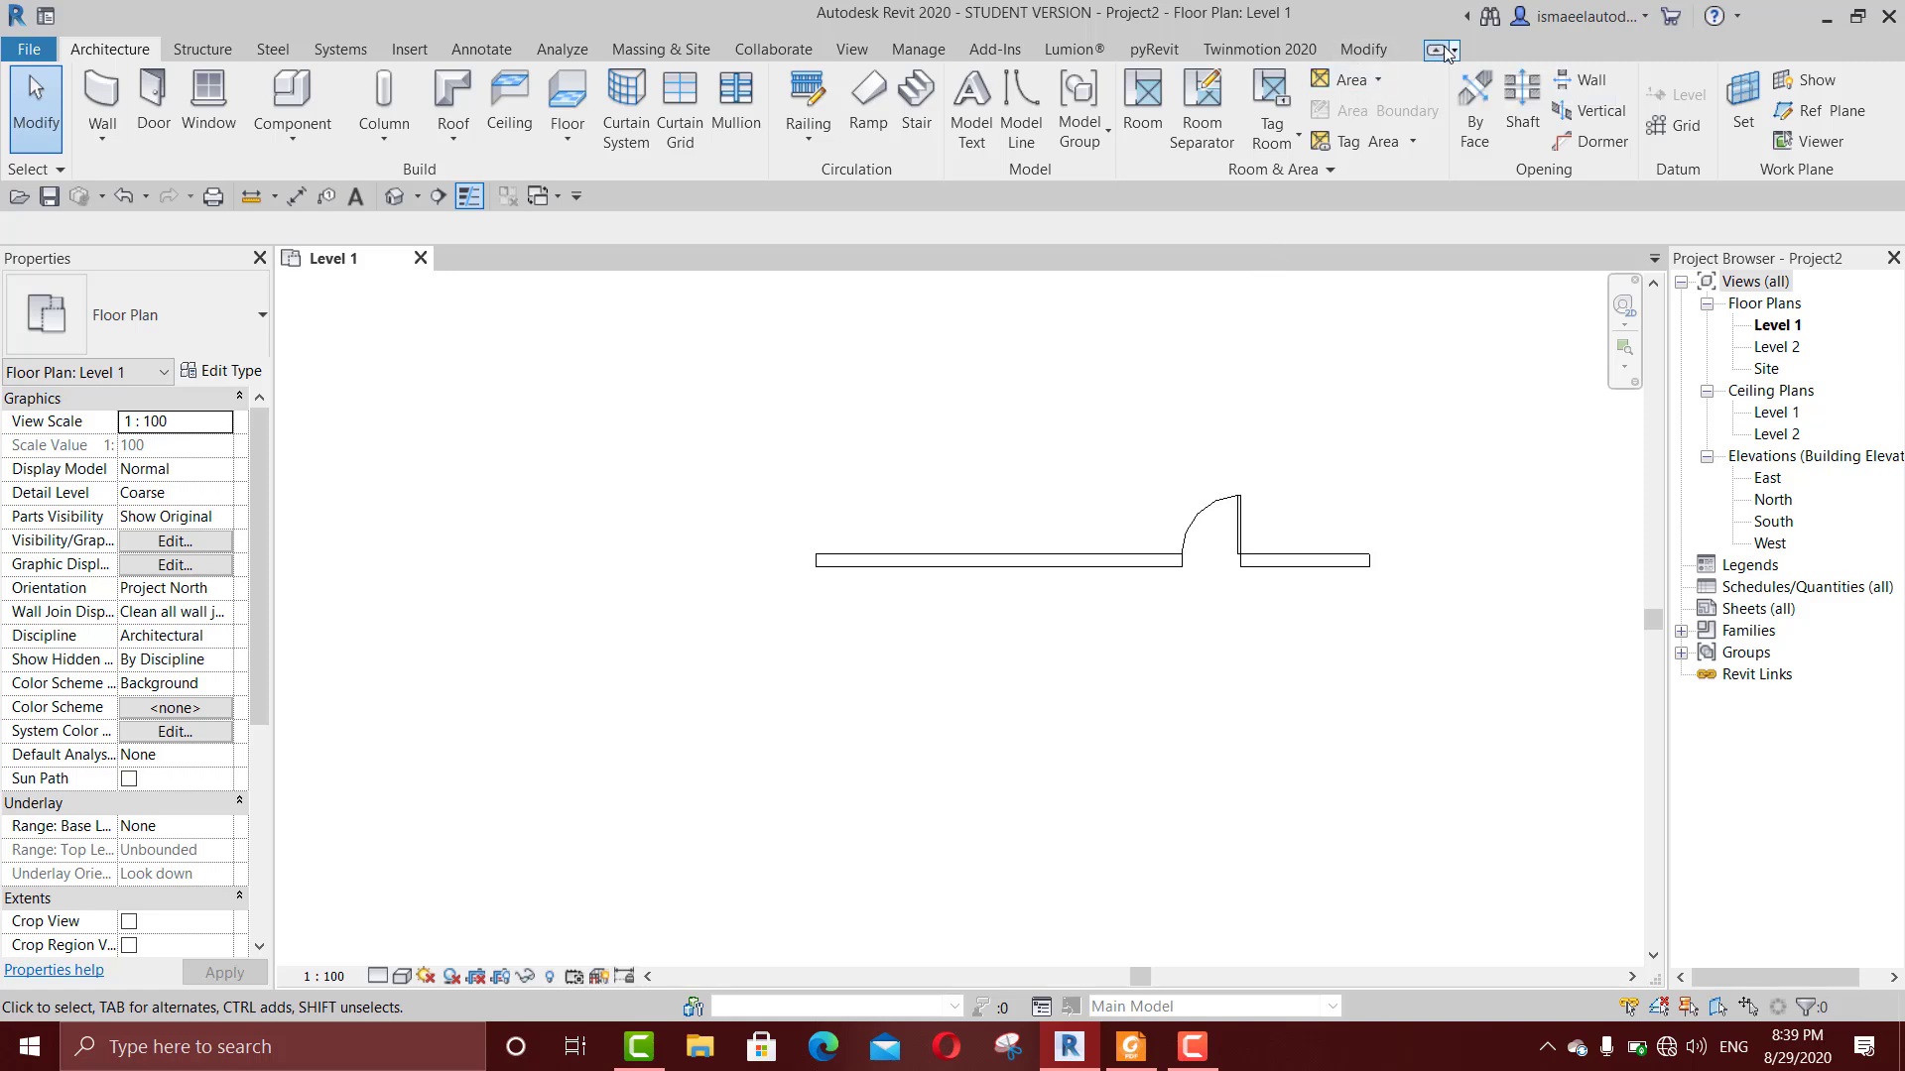
Step: Minimize the ribbon to its panel titles and restore the full ribbon
{"action": "left_click", "coordinate": [1446, 50]}
{"action": "left_click", "coordinate": [1443, 48]}
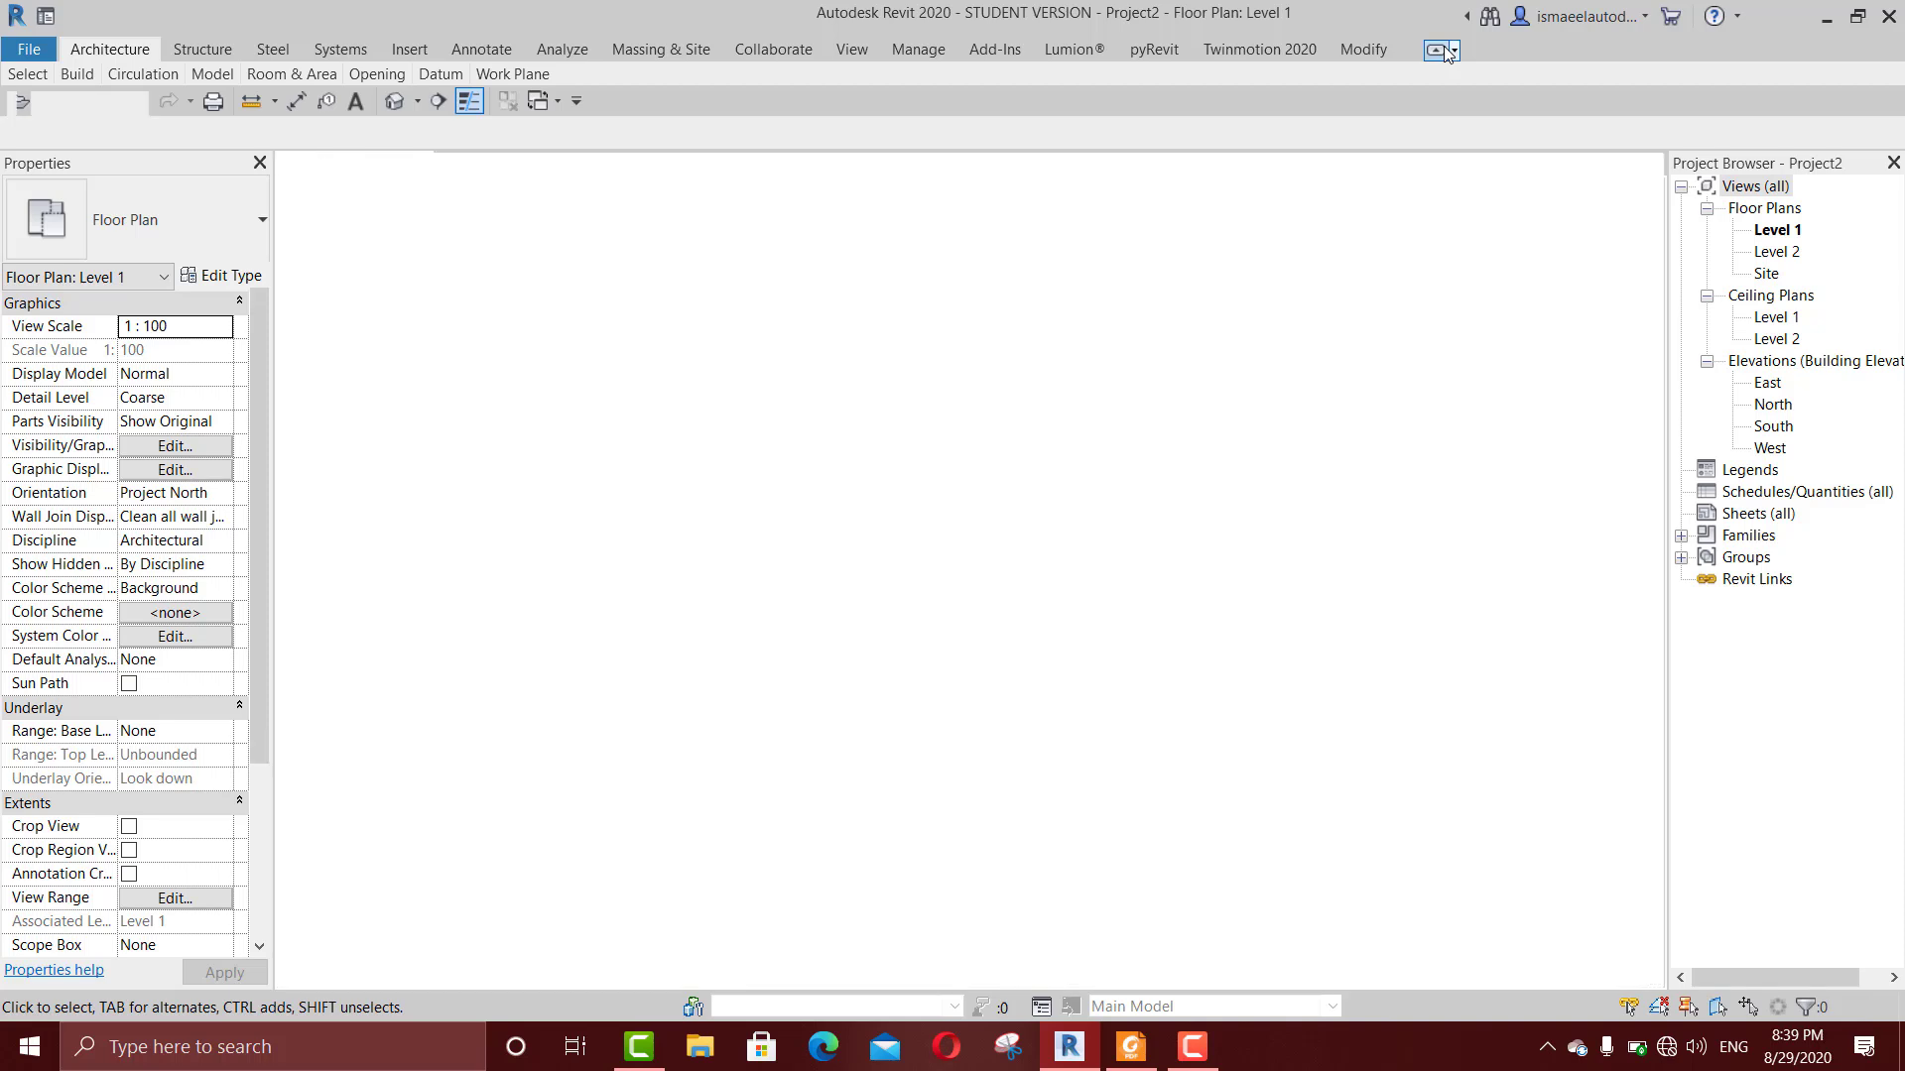
{"action": "left_click", "coordinate": [1444, 46]}
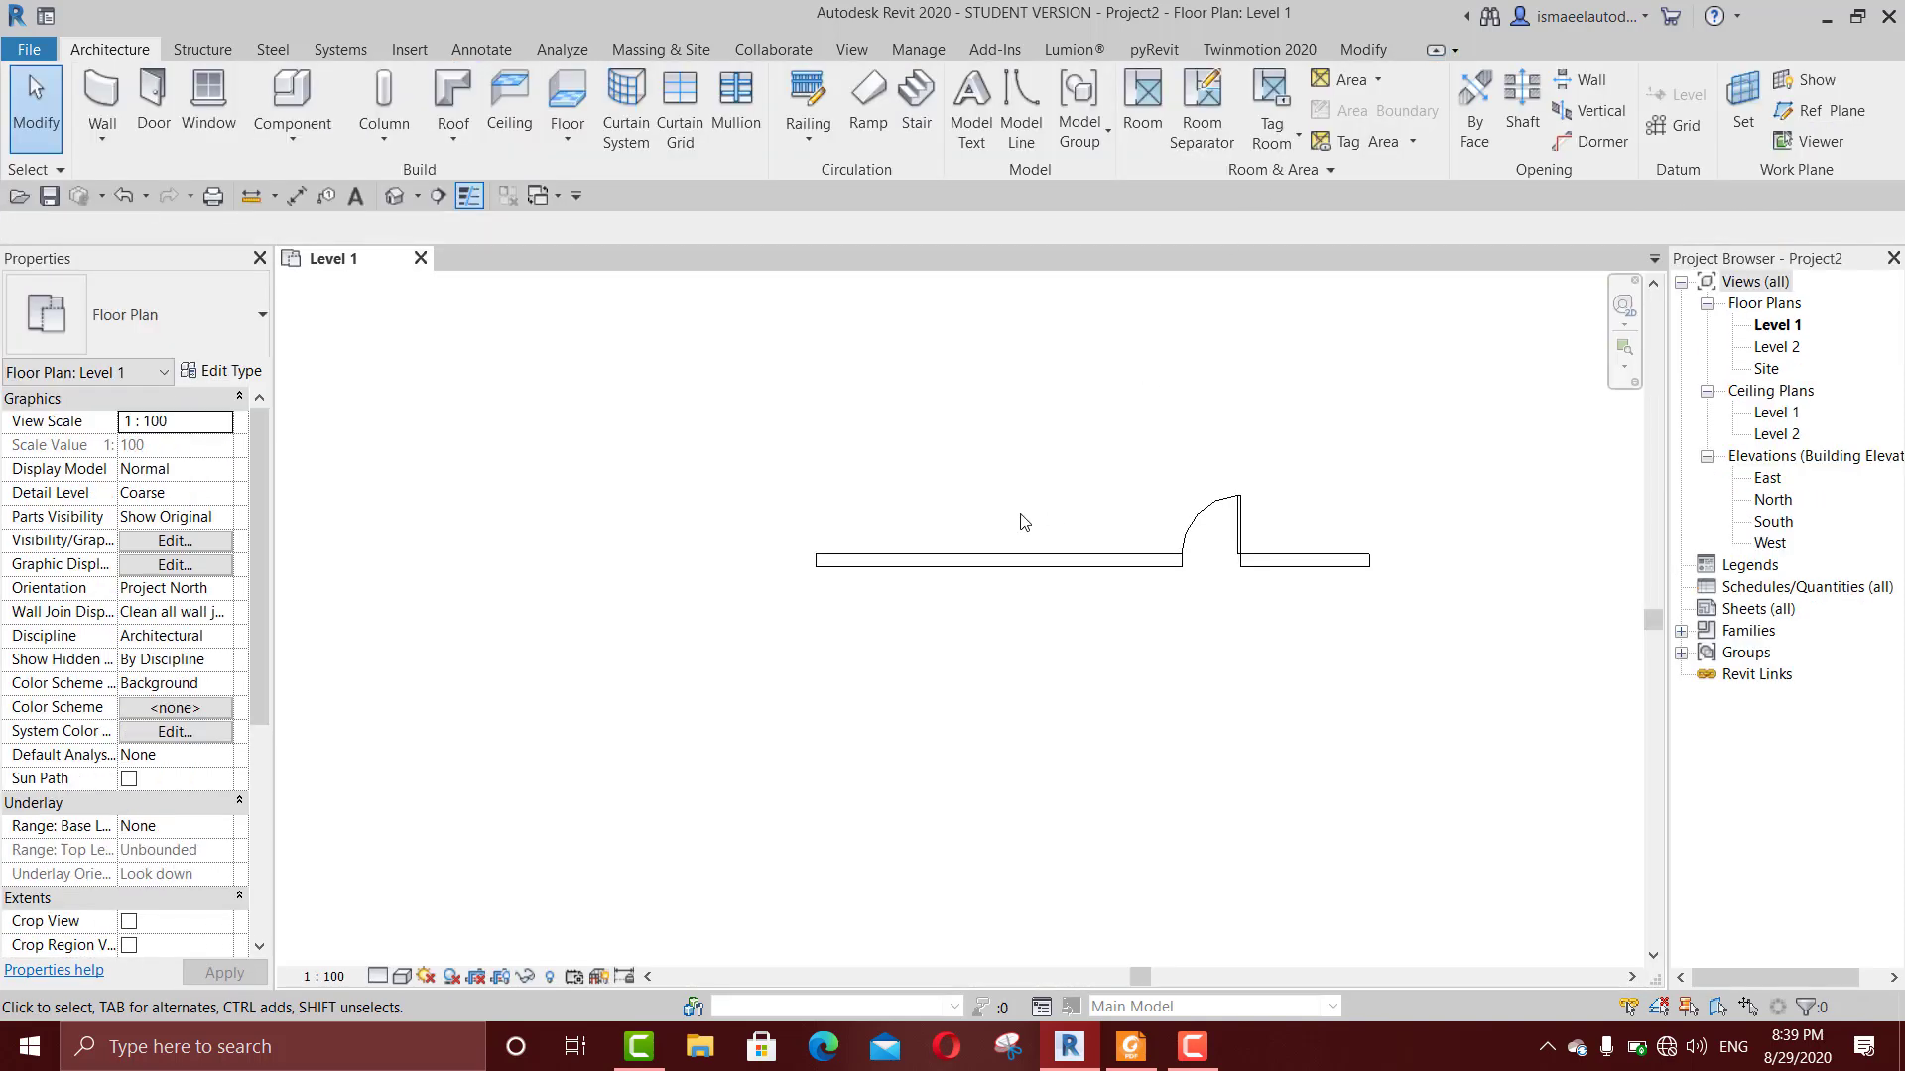
Step: Copy the wall with its door to the clipboard and paste it aligned to Level 2
{"action": "left_click", "coordinate": [961, 561]}
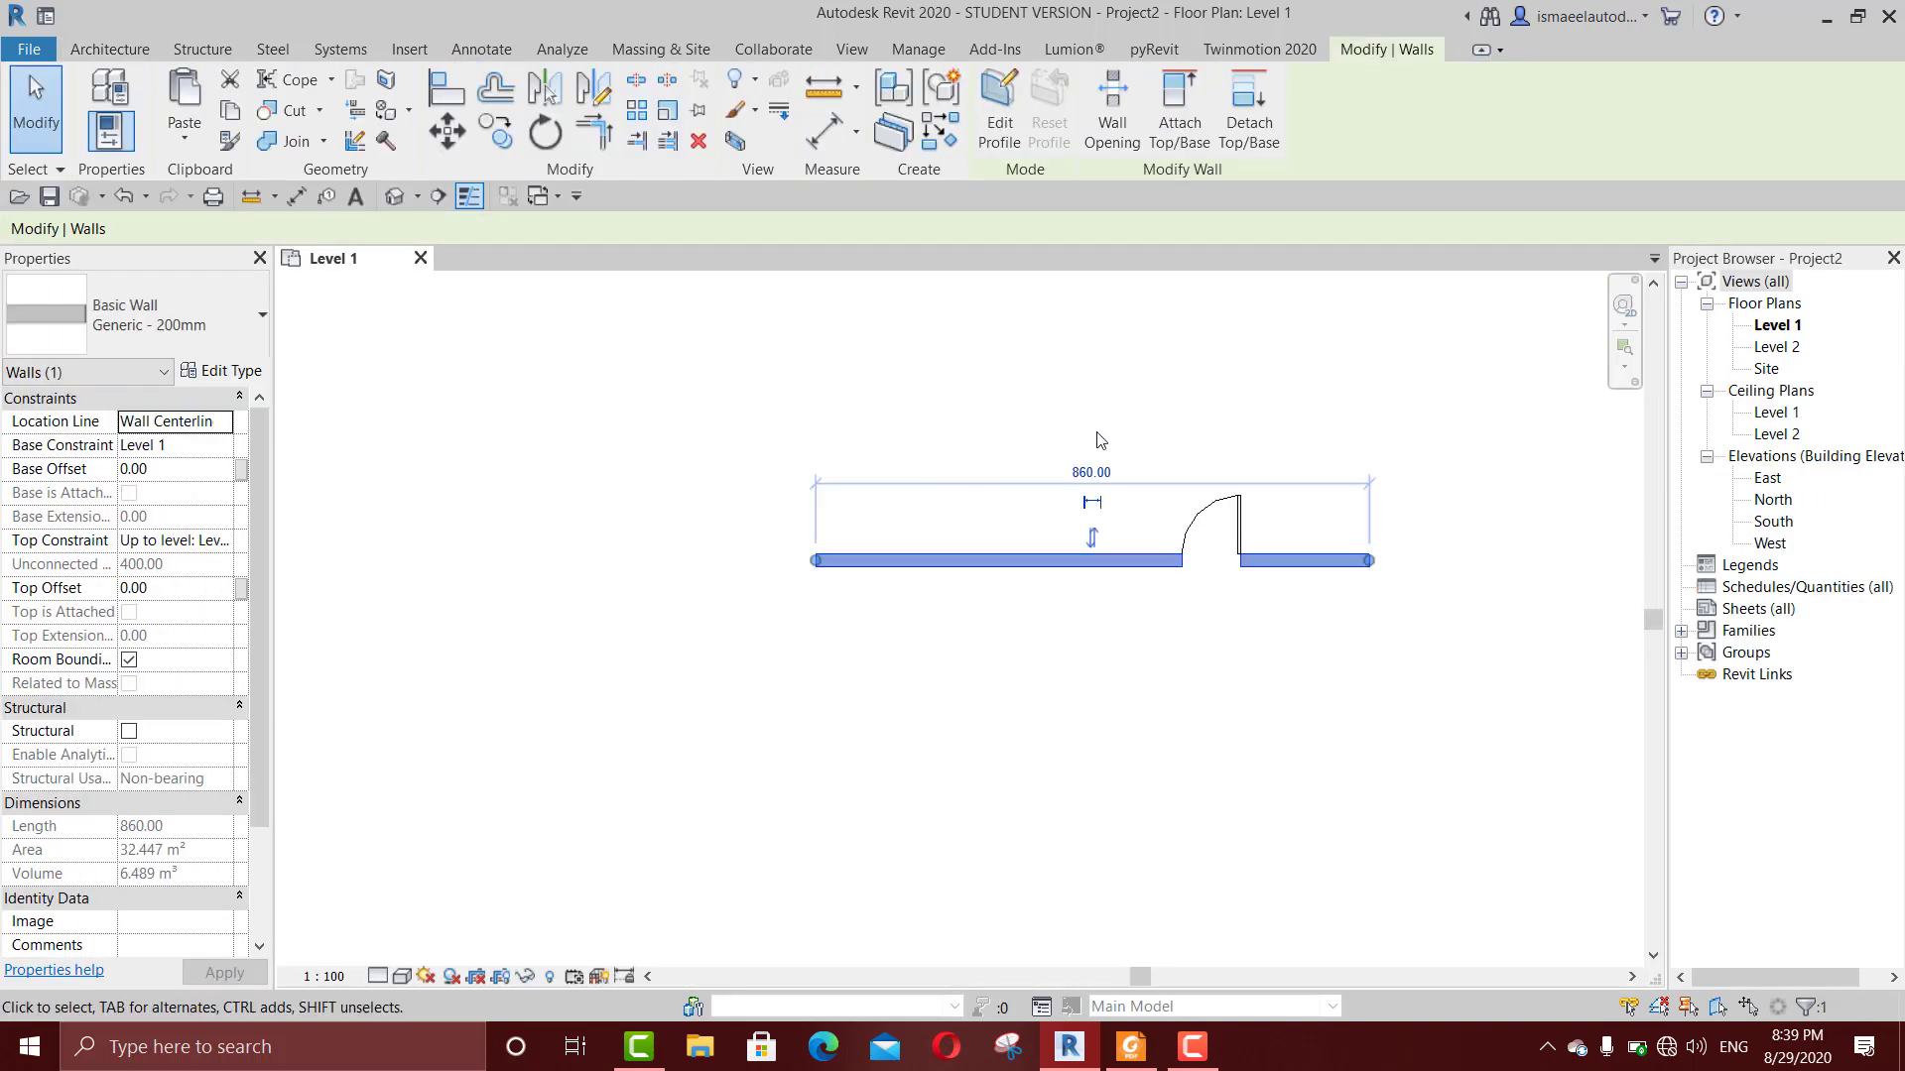
{"action": "left_click", "coordinate": [226, 541]}
{"action": "left_click", "coordinate": [222, 540]}
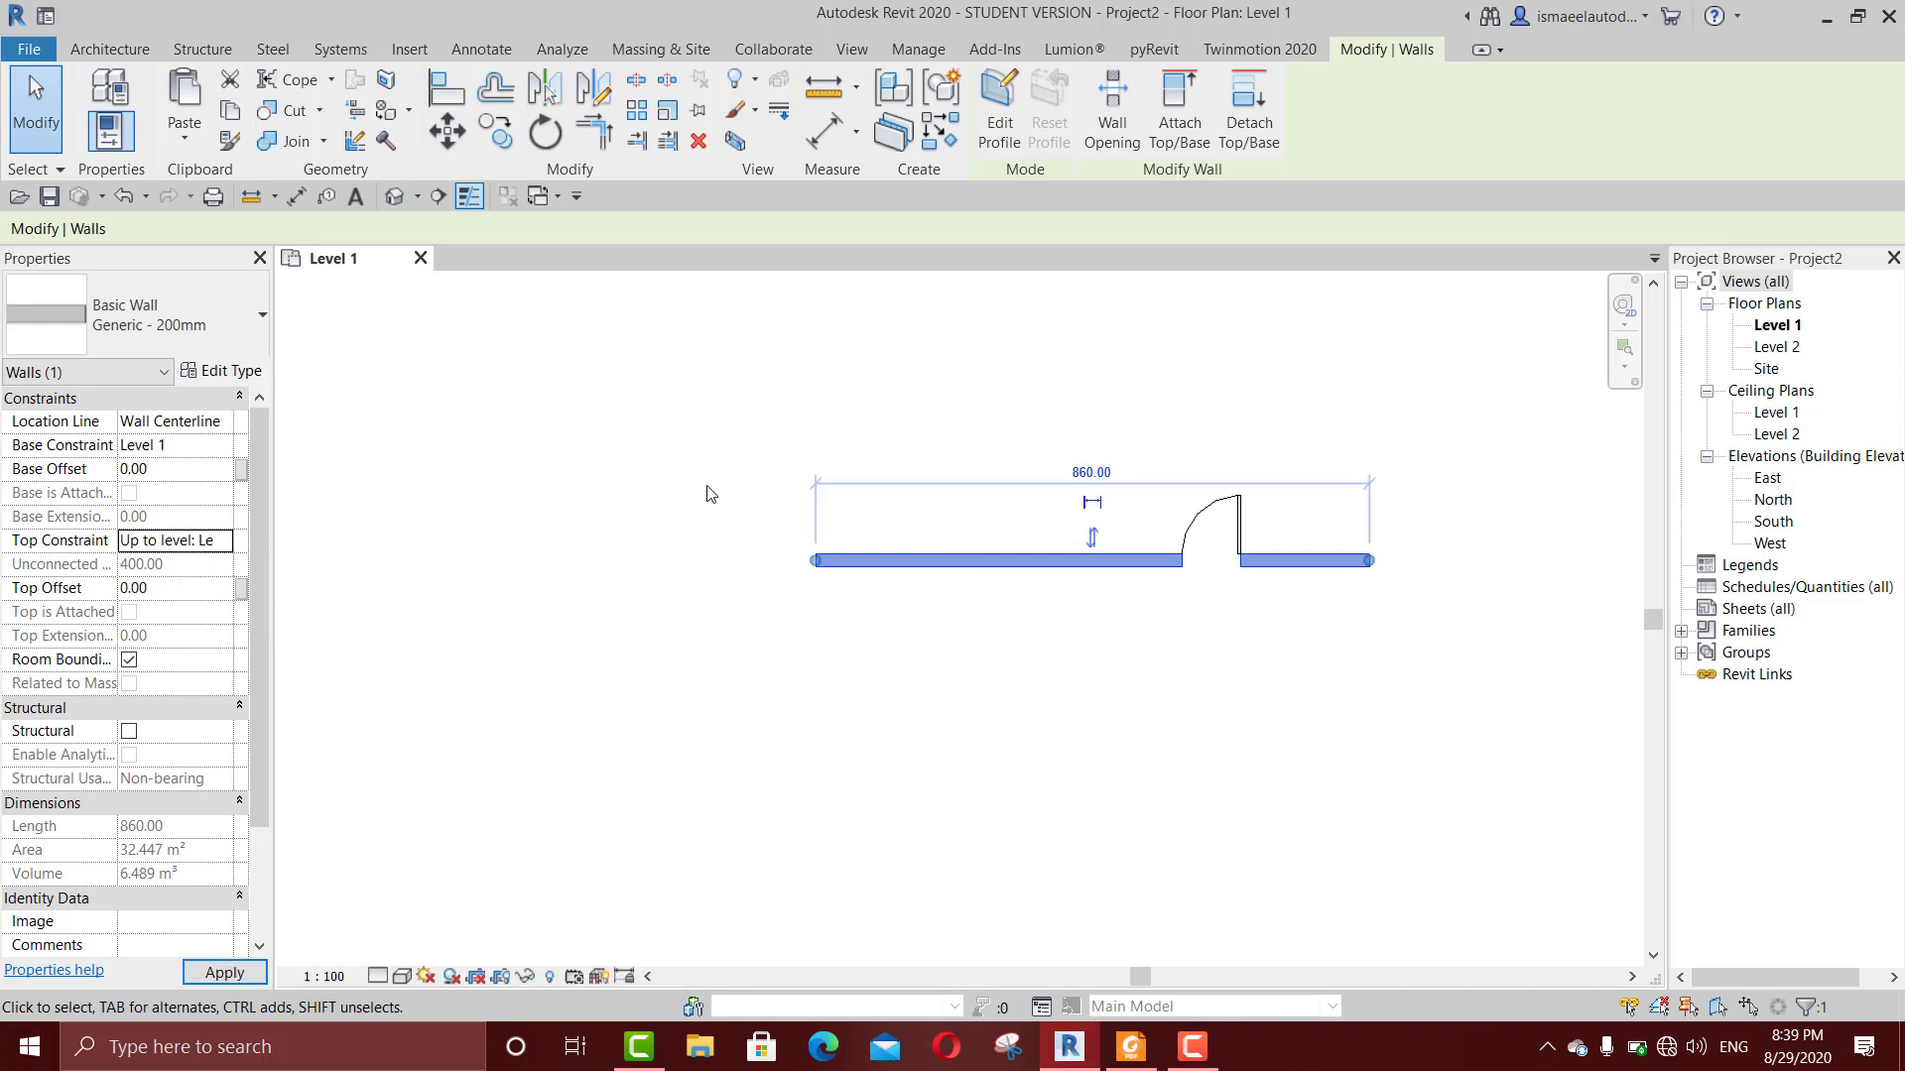
{"action": "left_click", "coordinate": [230, 110]}
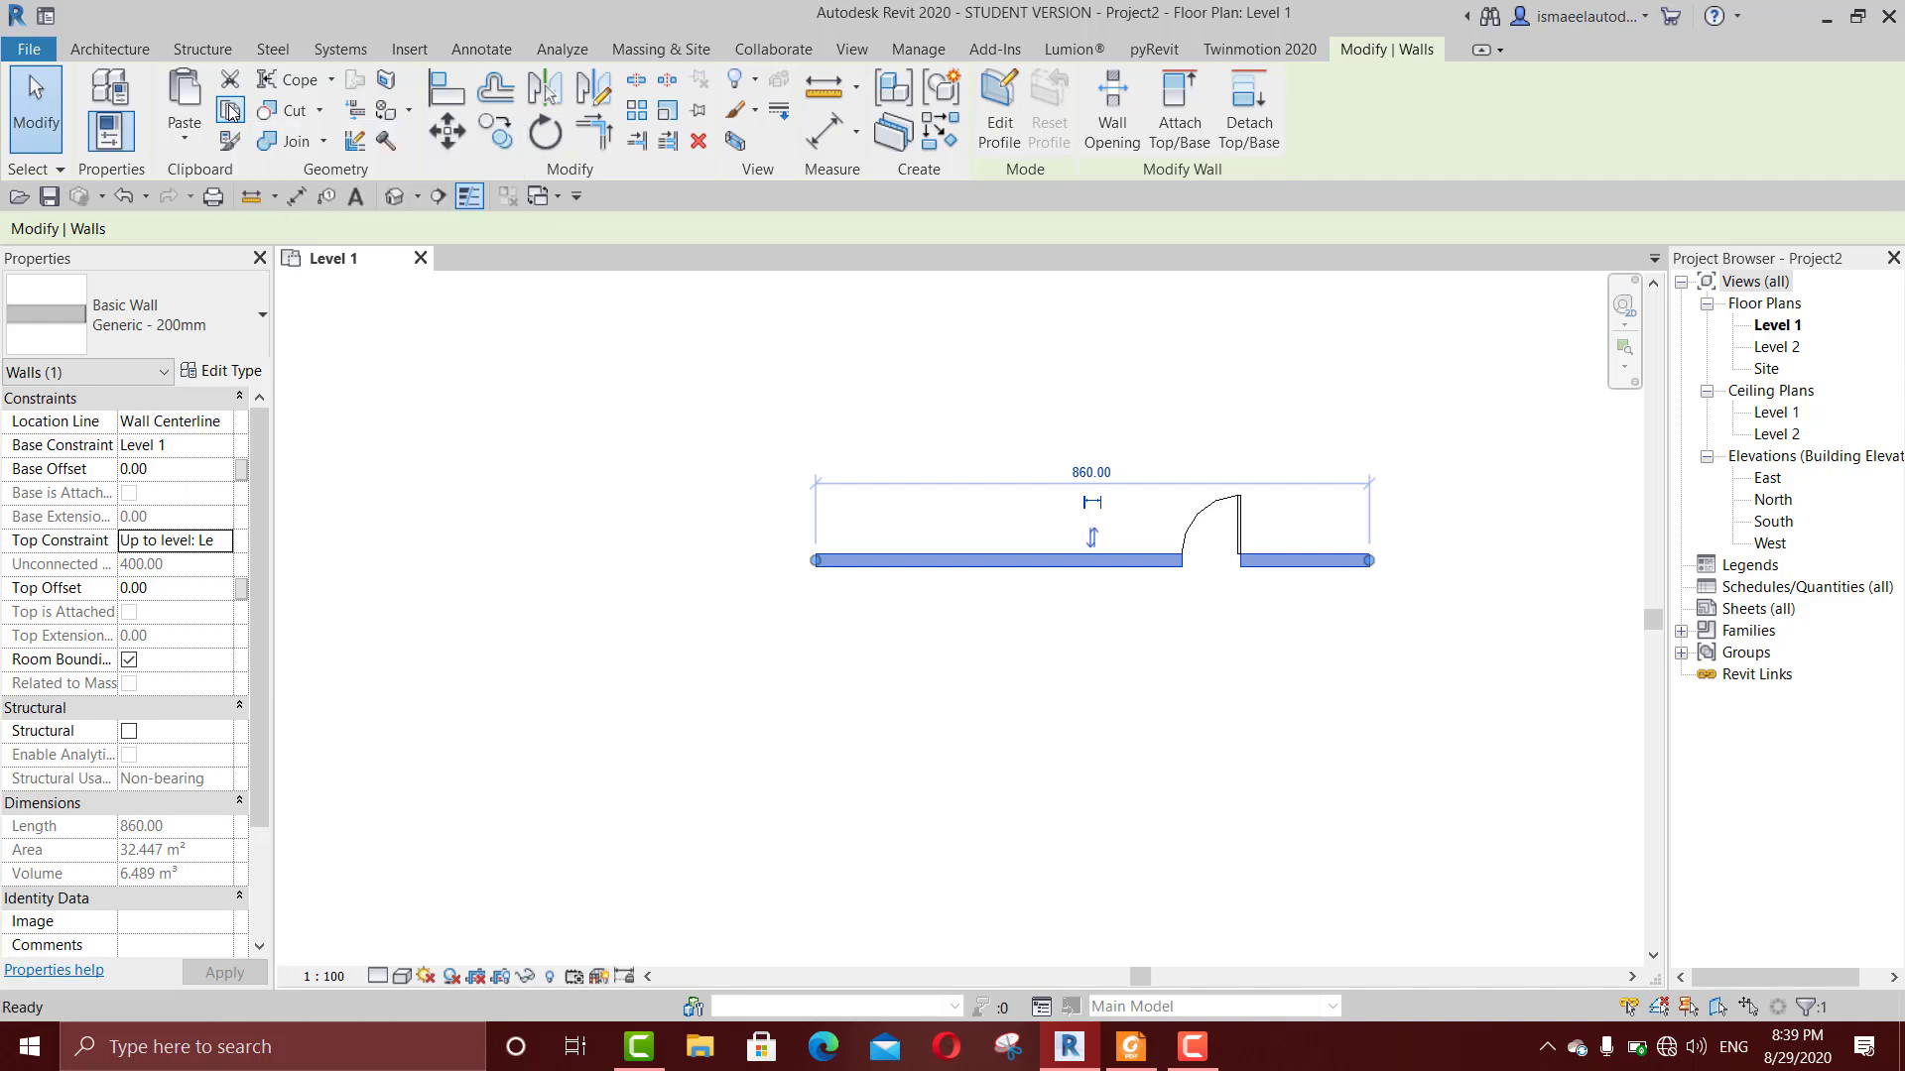
{"action": "left_click", "coordinate": [191, 137]}
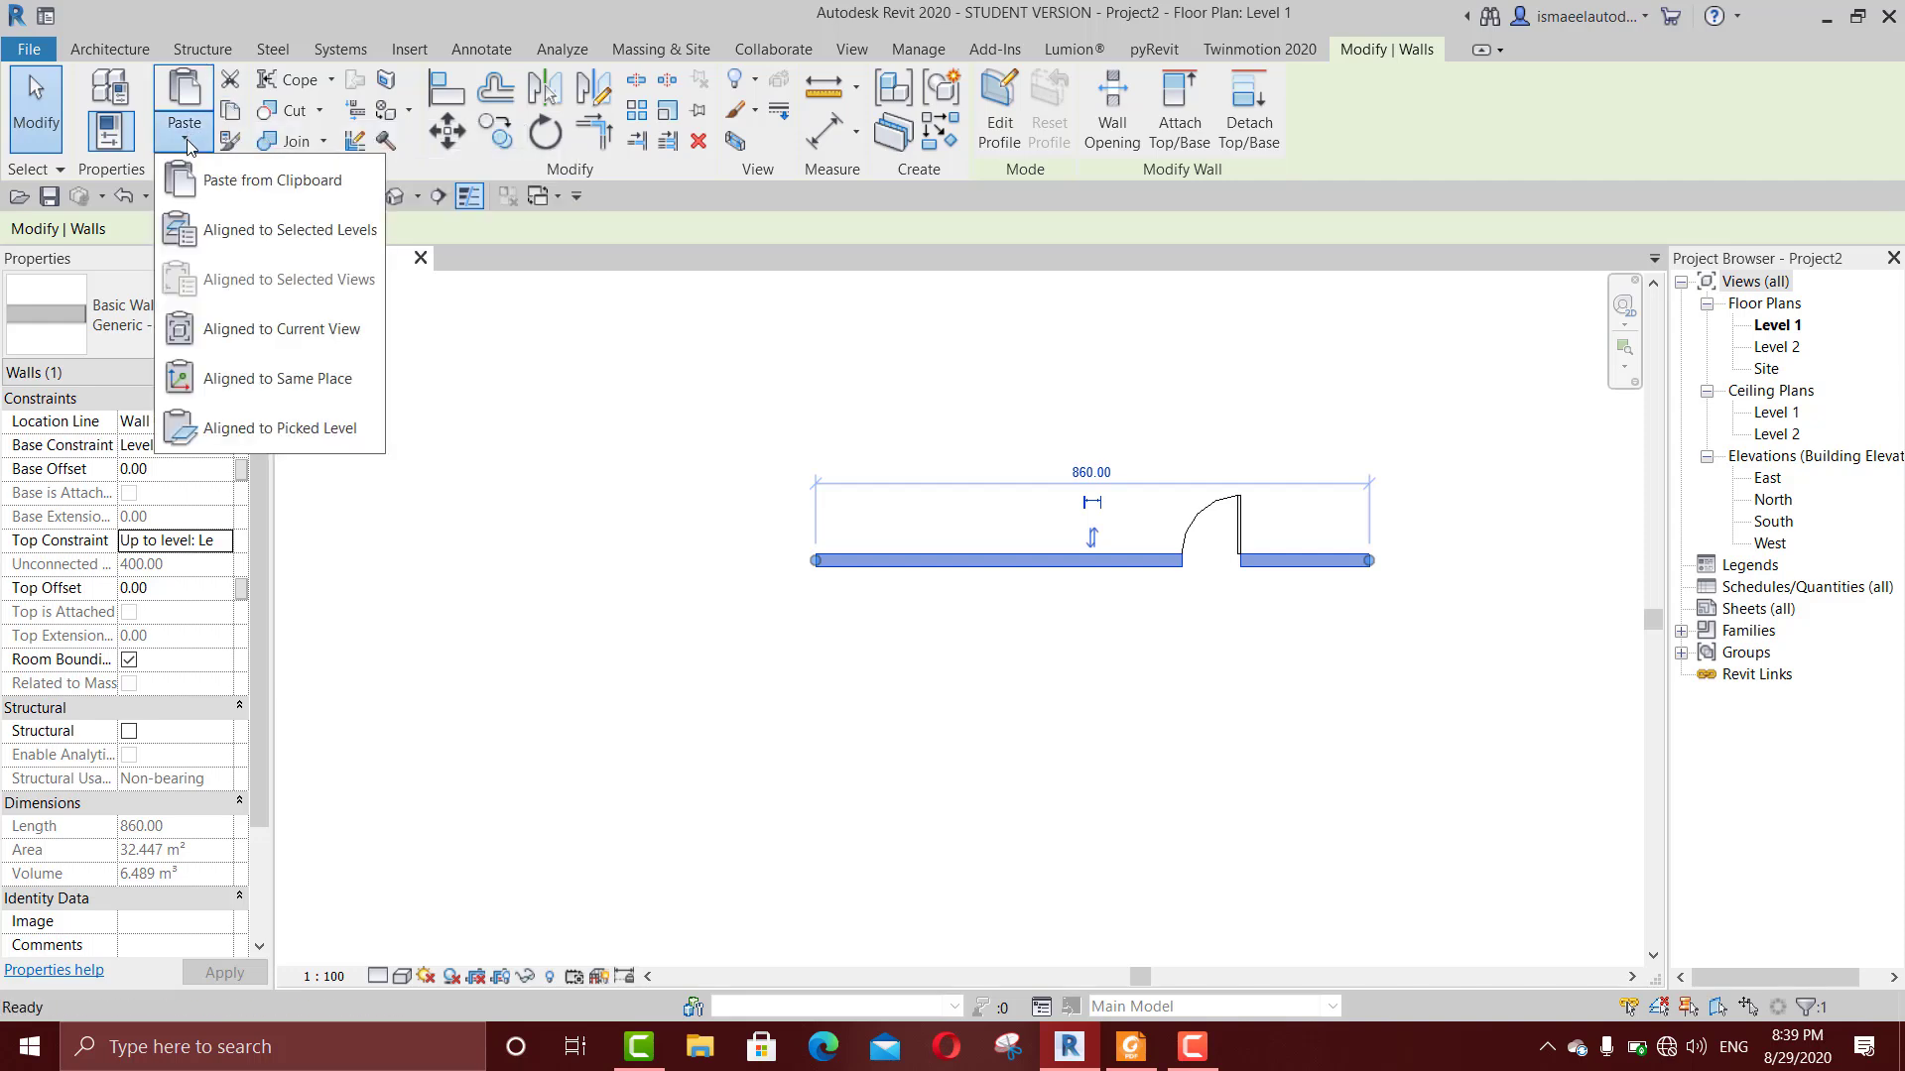
{"action": "left_click", "coordinate": [217, 227]}
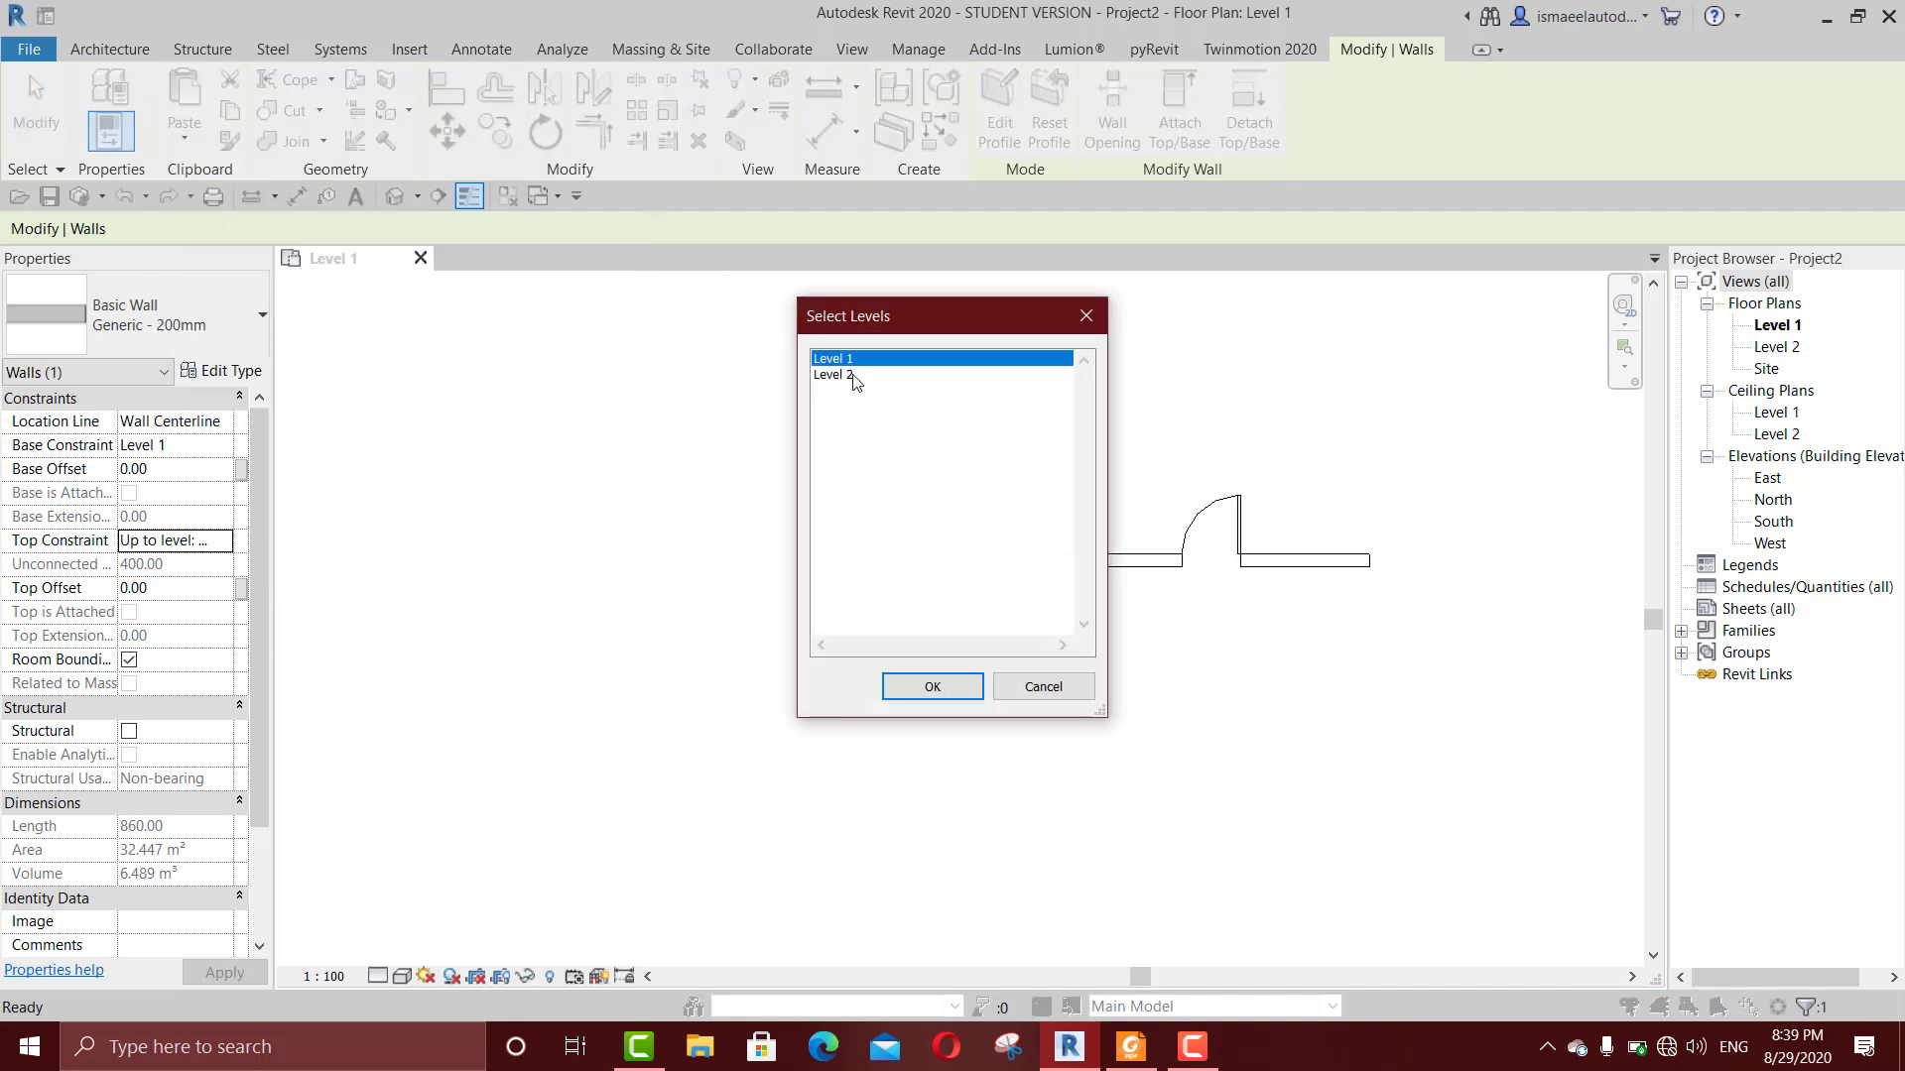
{"action": "left_click", "coordinate": [853, 377]}
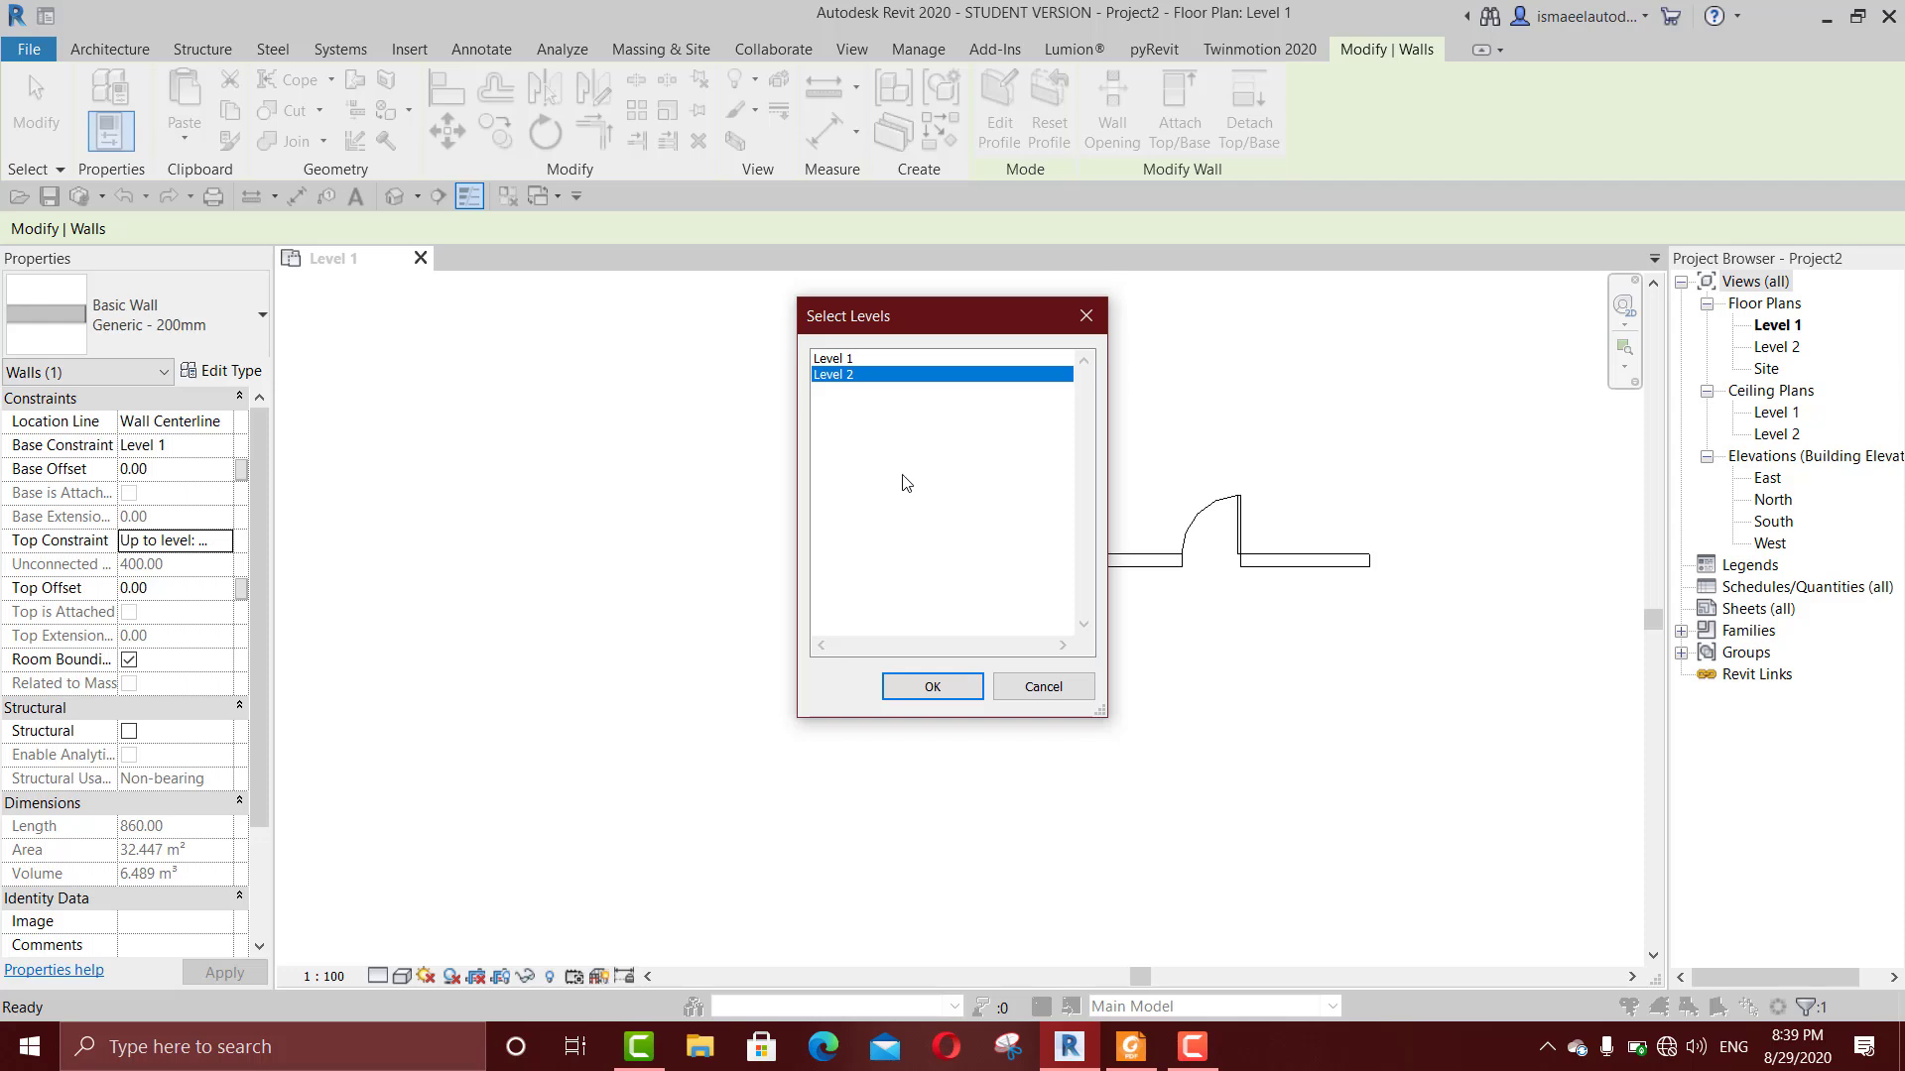
{"action": "left_click", "coordinate": [982, 688]}
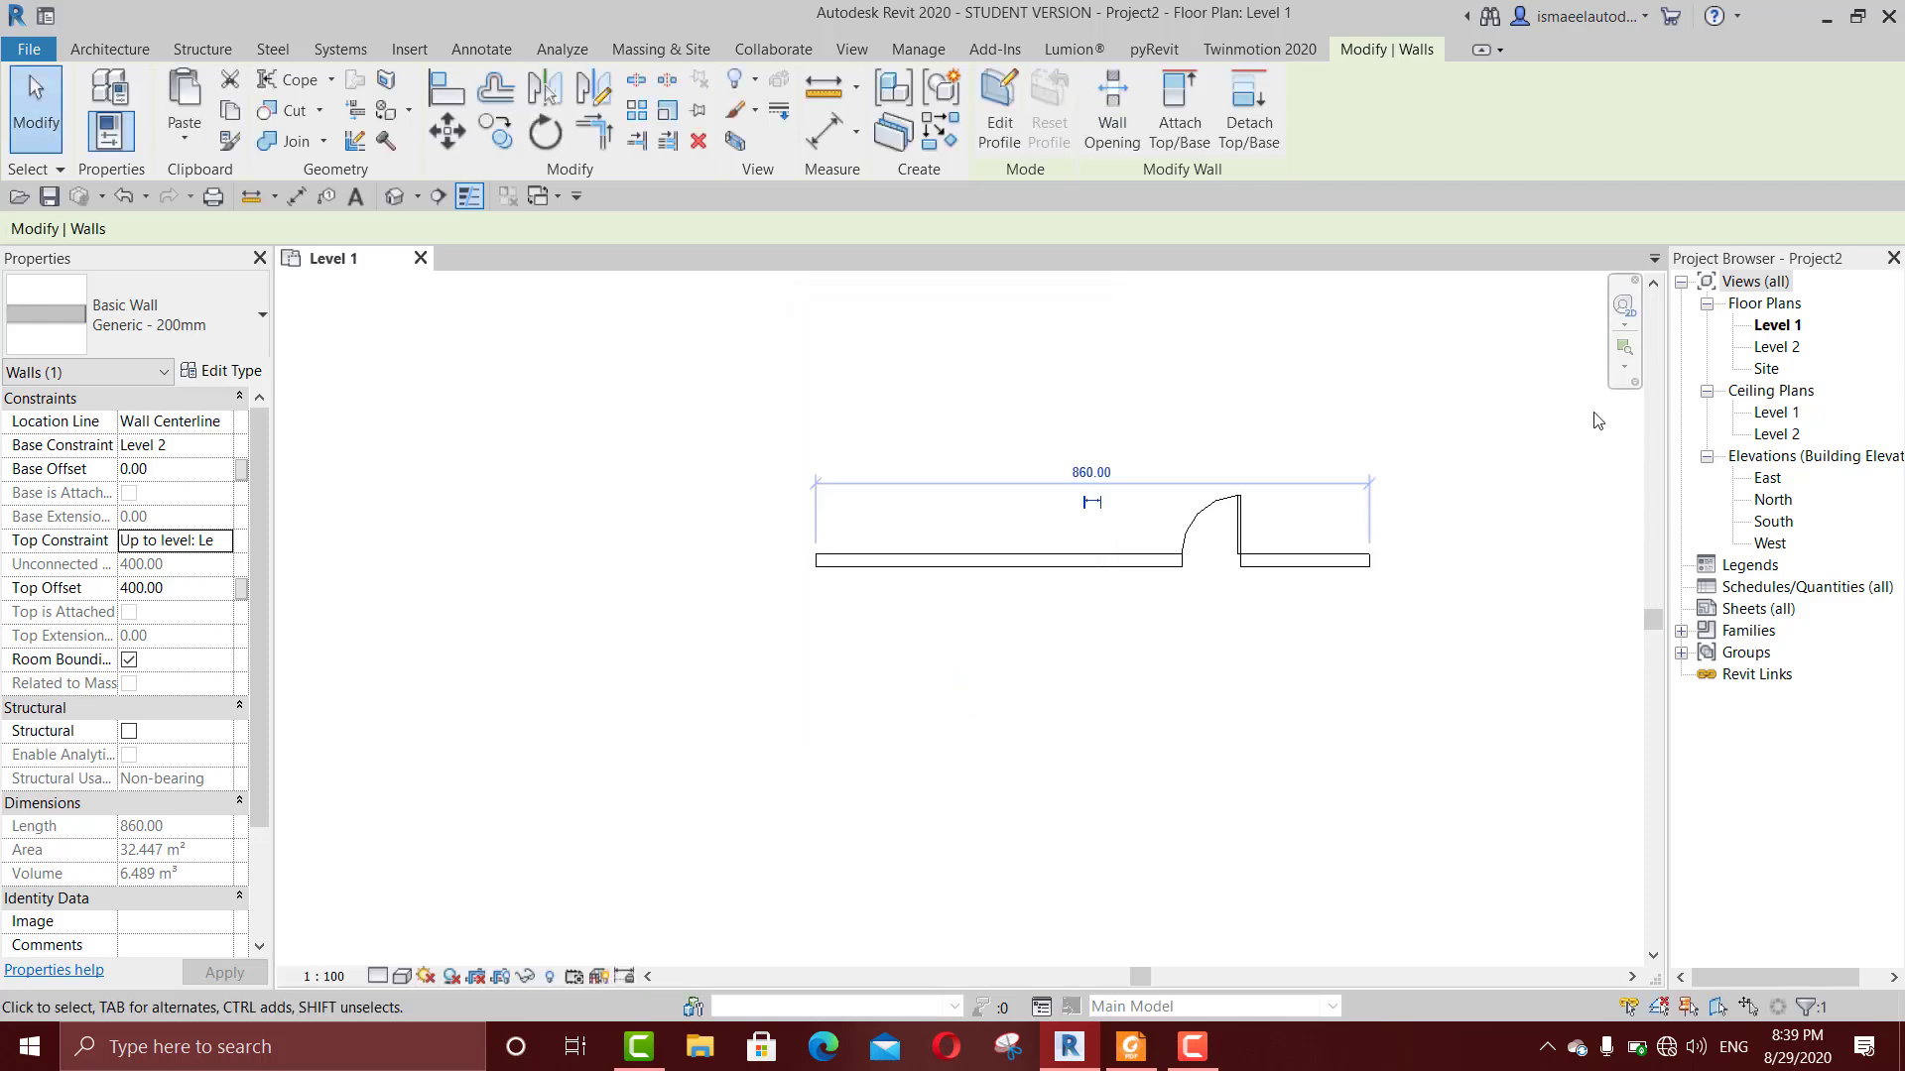
Step: Examine the walls and doors on both levels in the default 3D view, and return to the Level 1 plan
{"action": "key", "text": "3"}
{"action": "key", "text": "d"}
{"action": "left_click", "coordinate": [1014, 635]}
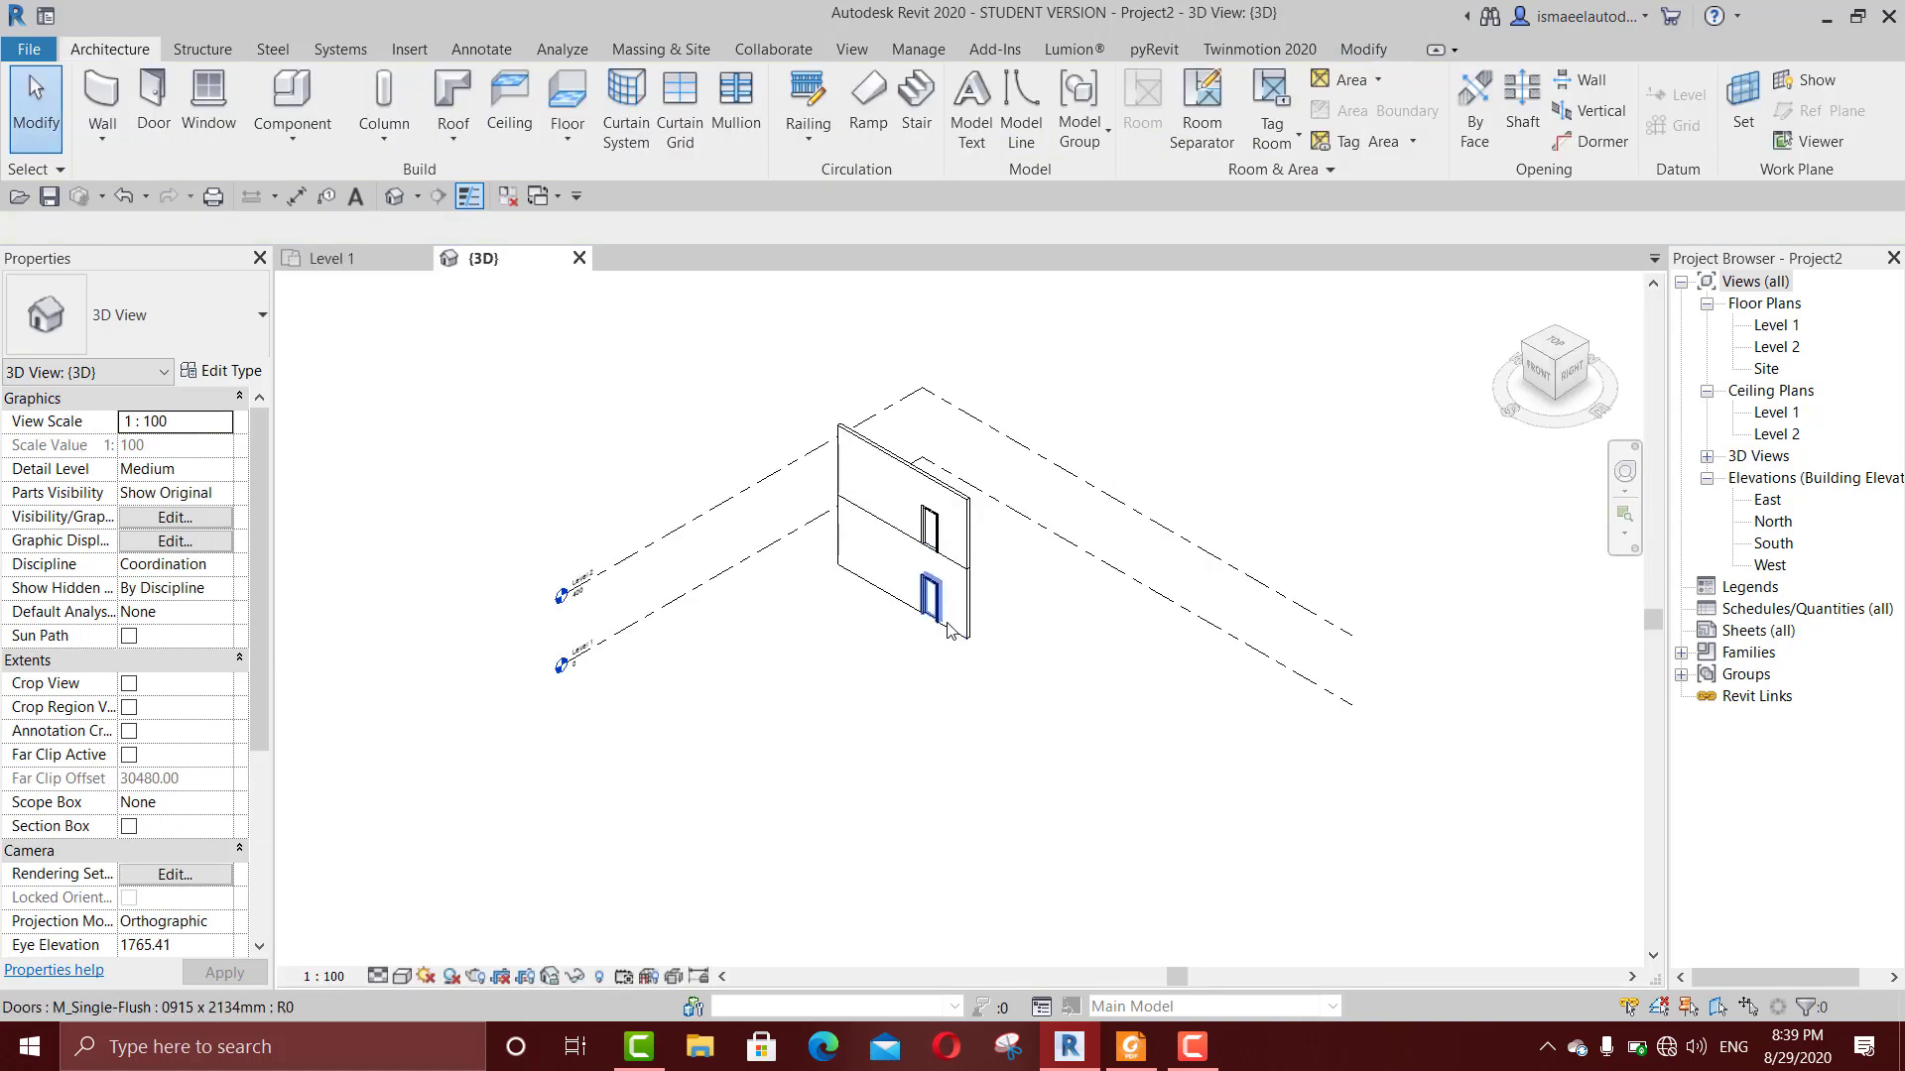
{"action": "scroll", "coordinate": [992, 655], "scroll_direction": "up", "scroll_amount": 5}
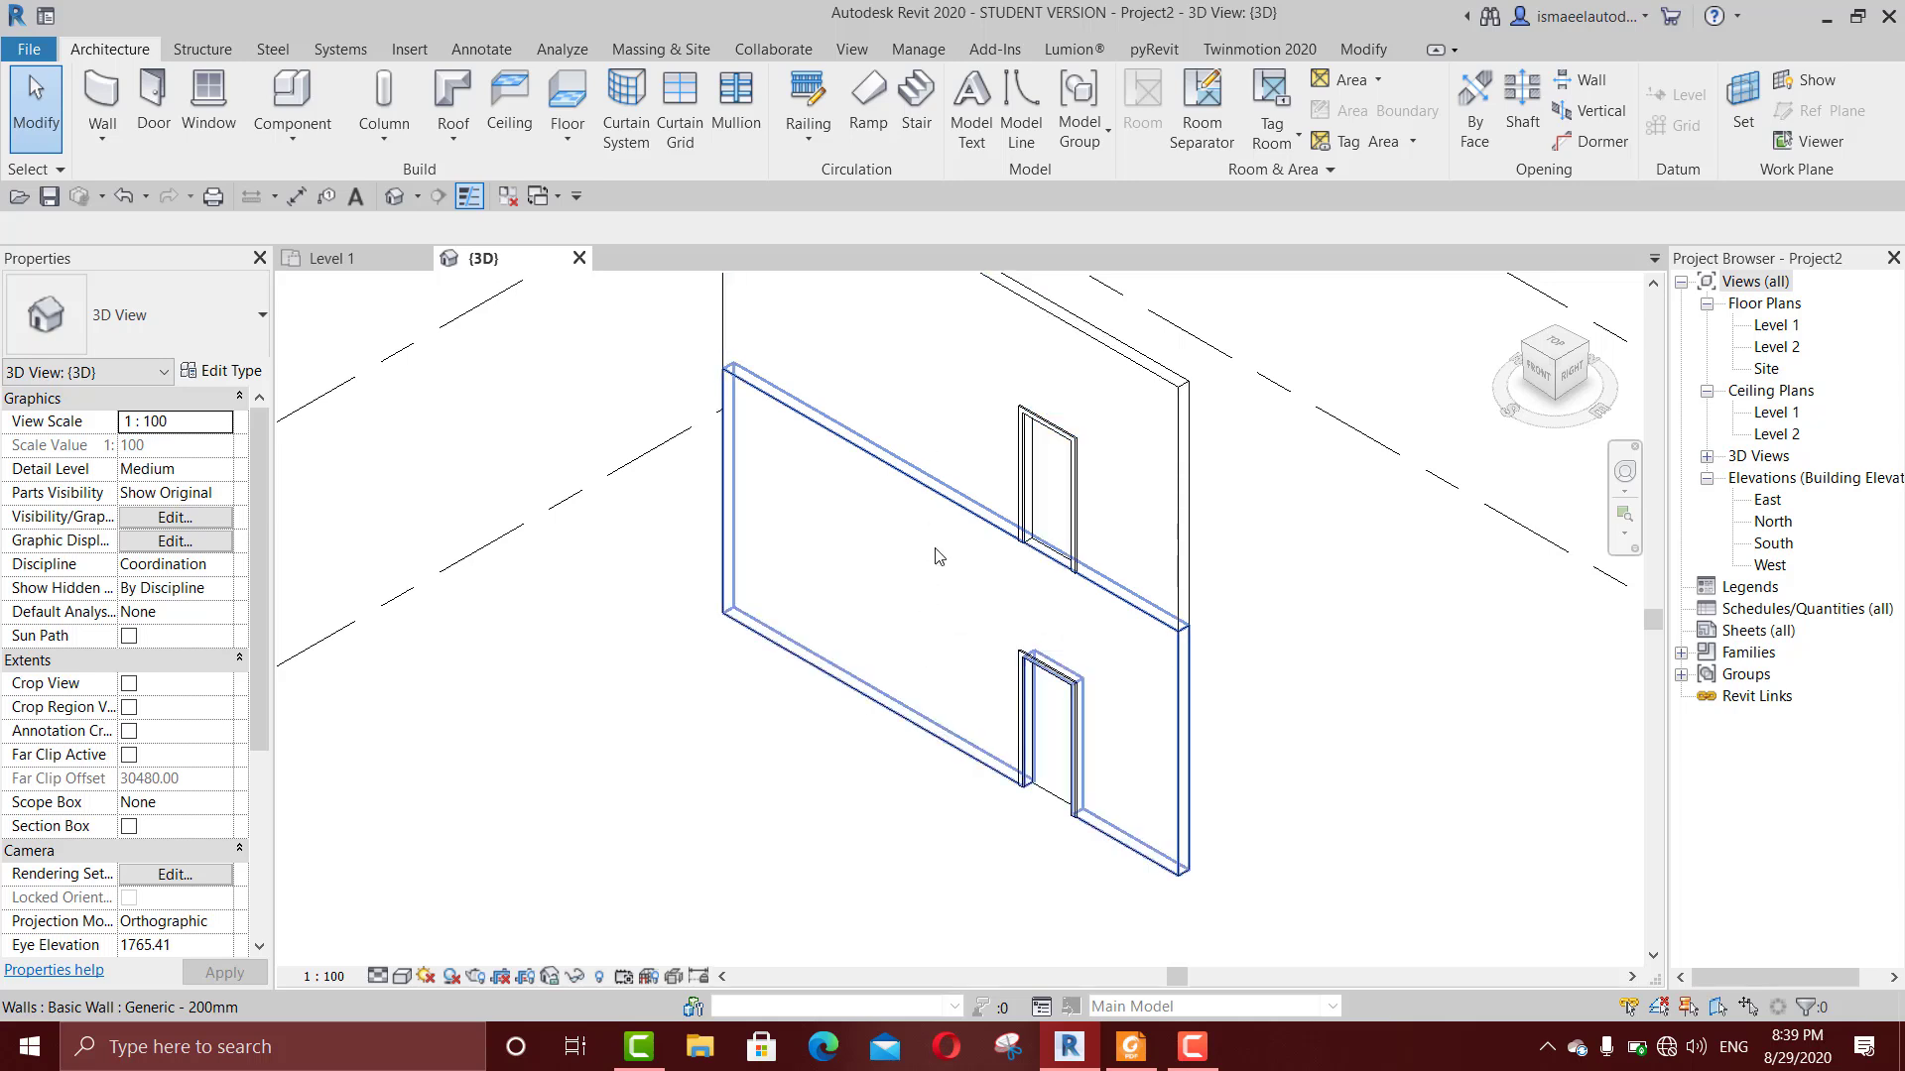
{"action": "scroll", "coordinate": [937, 555], "scroll_direction": "down", "scroll_amount": 3}
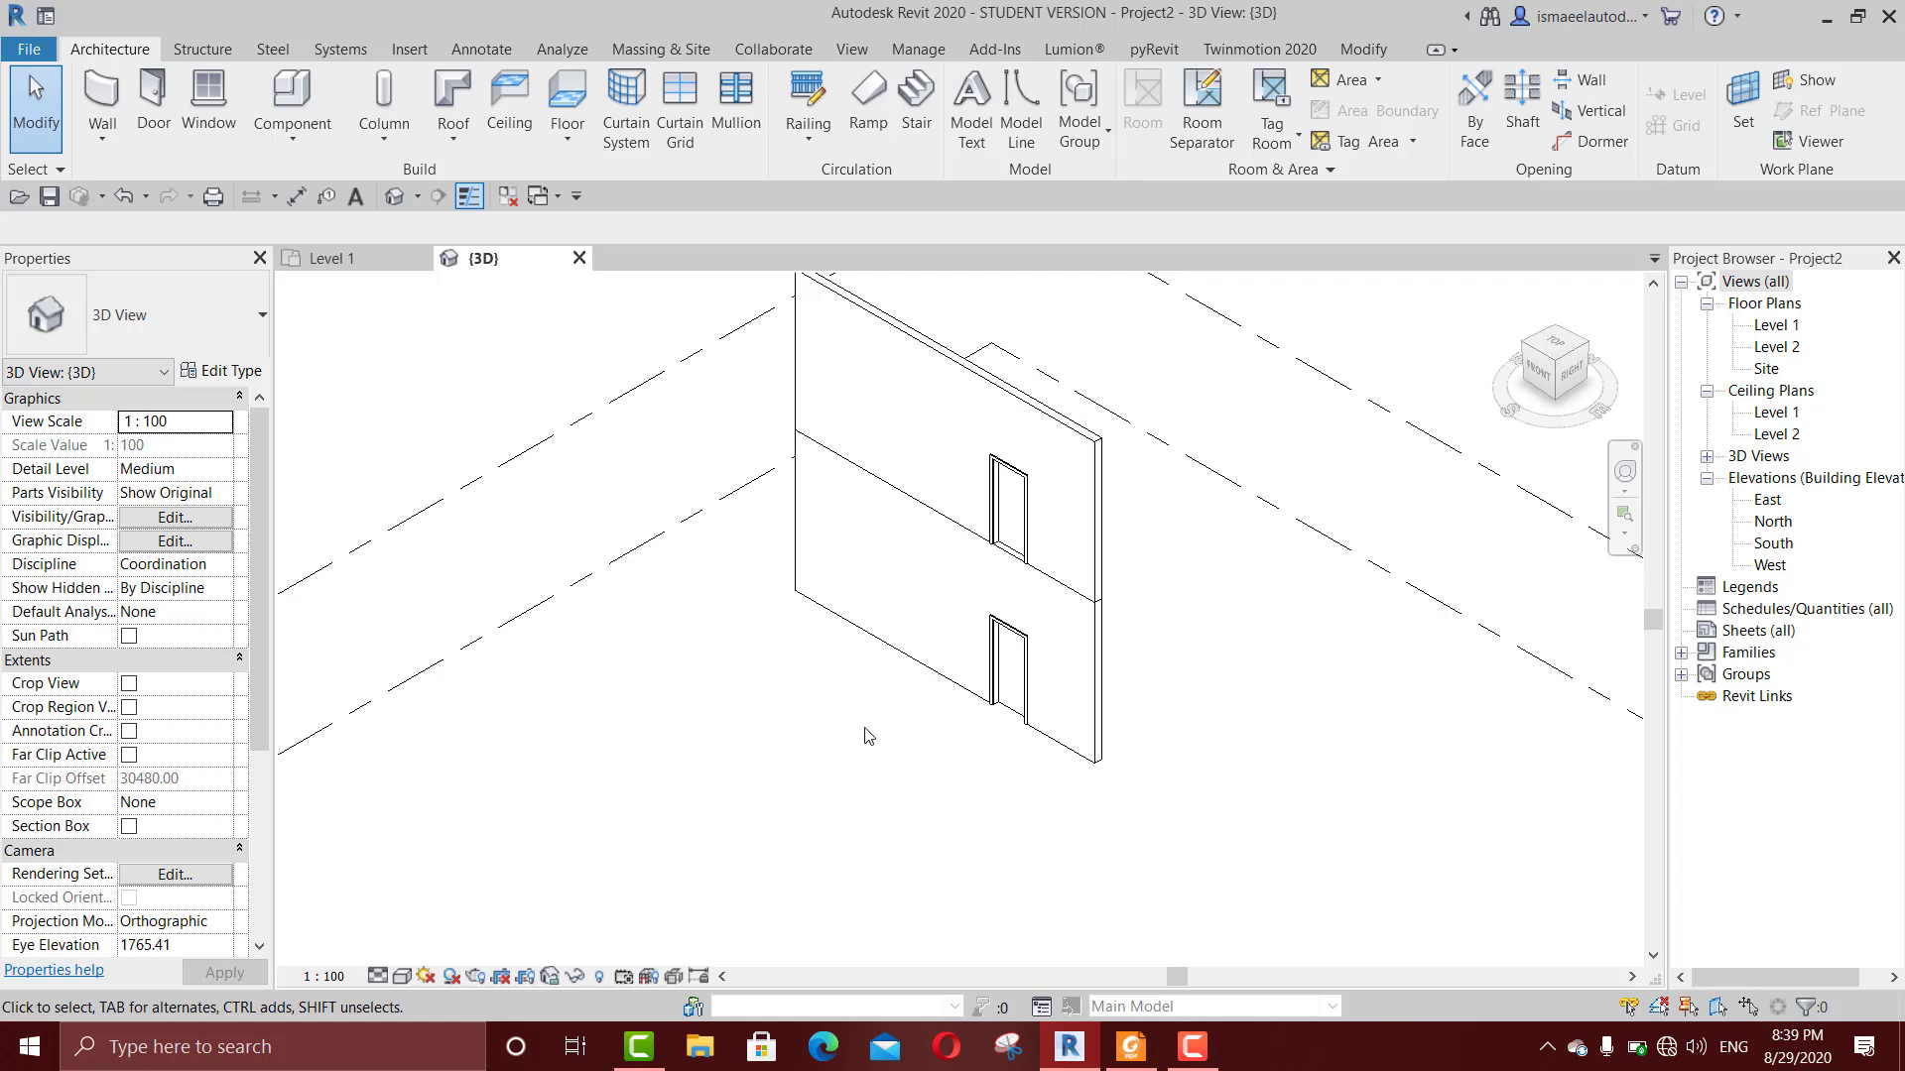
{"action": "left_click", "coordinate": [344, 264]}
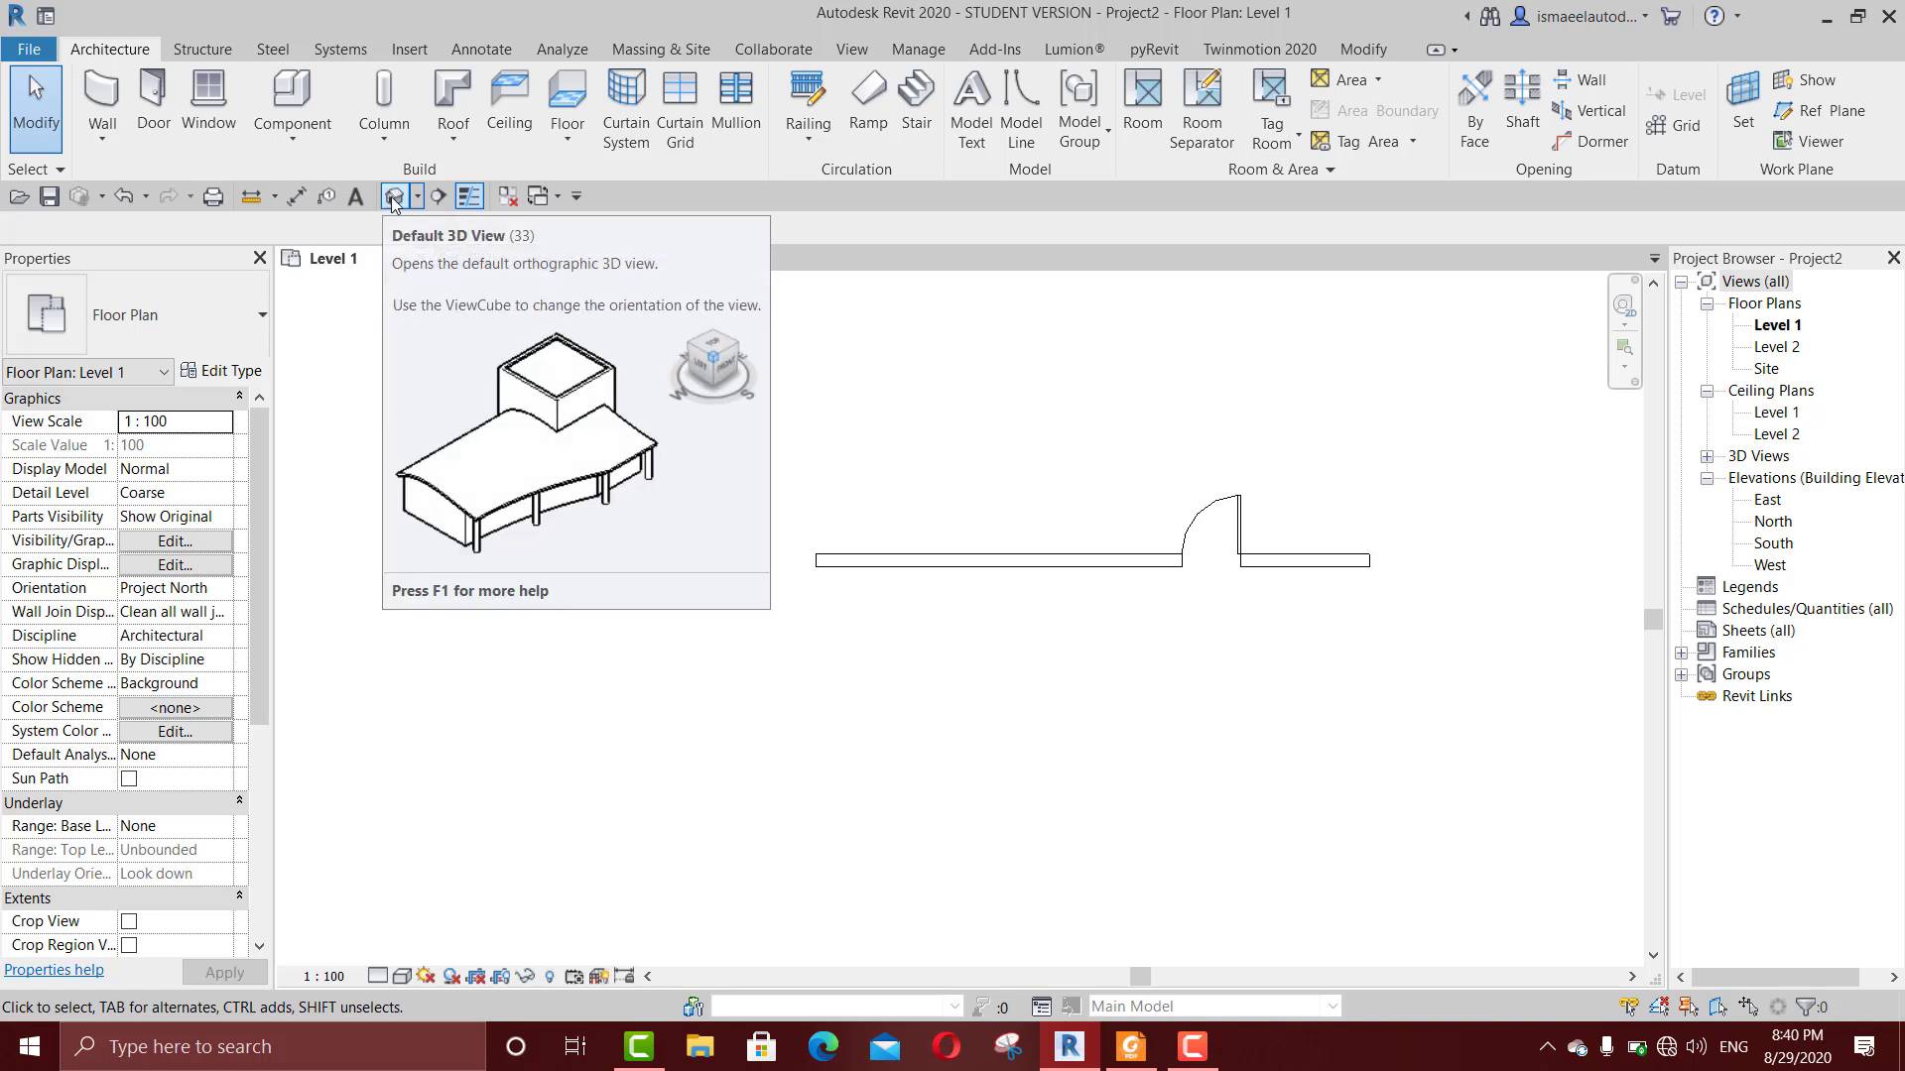
Step: Show the Quick Access Toolbar above the ribbon and restore it below the ribbon
{"action": "left_click", "coordinate": [576, 199]}
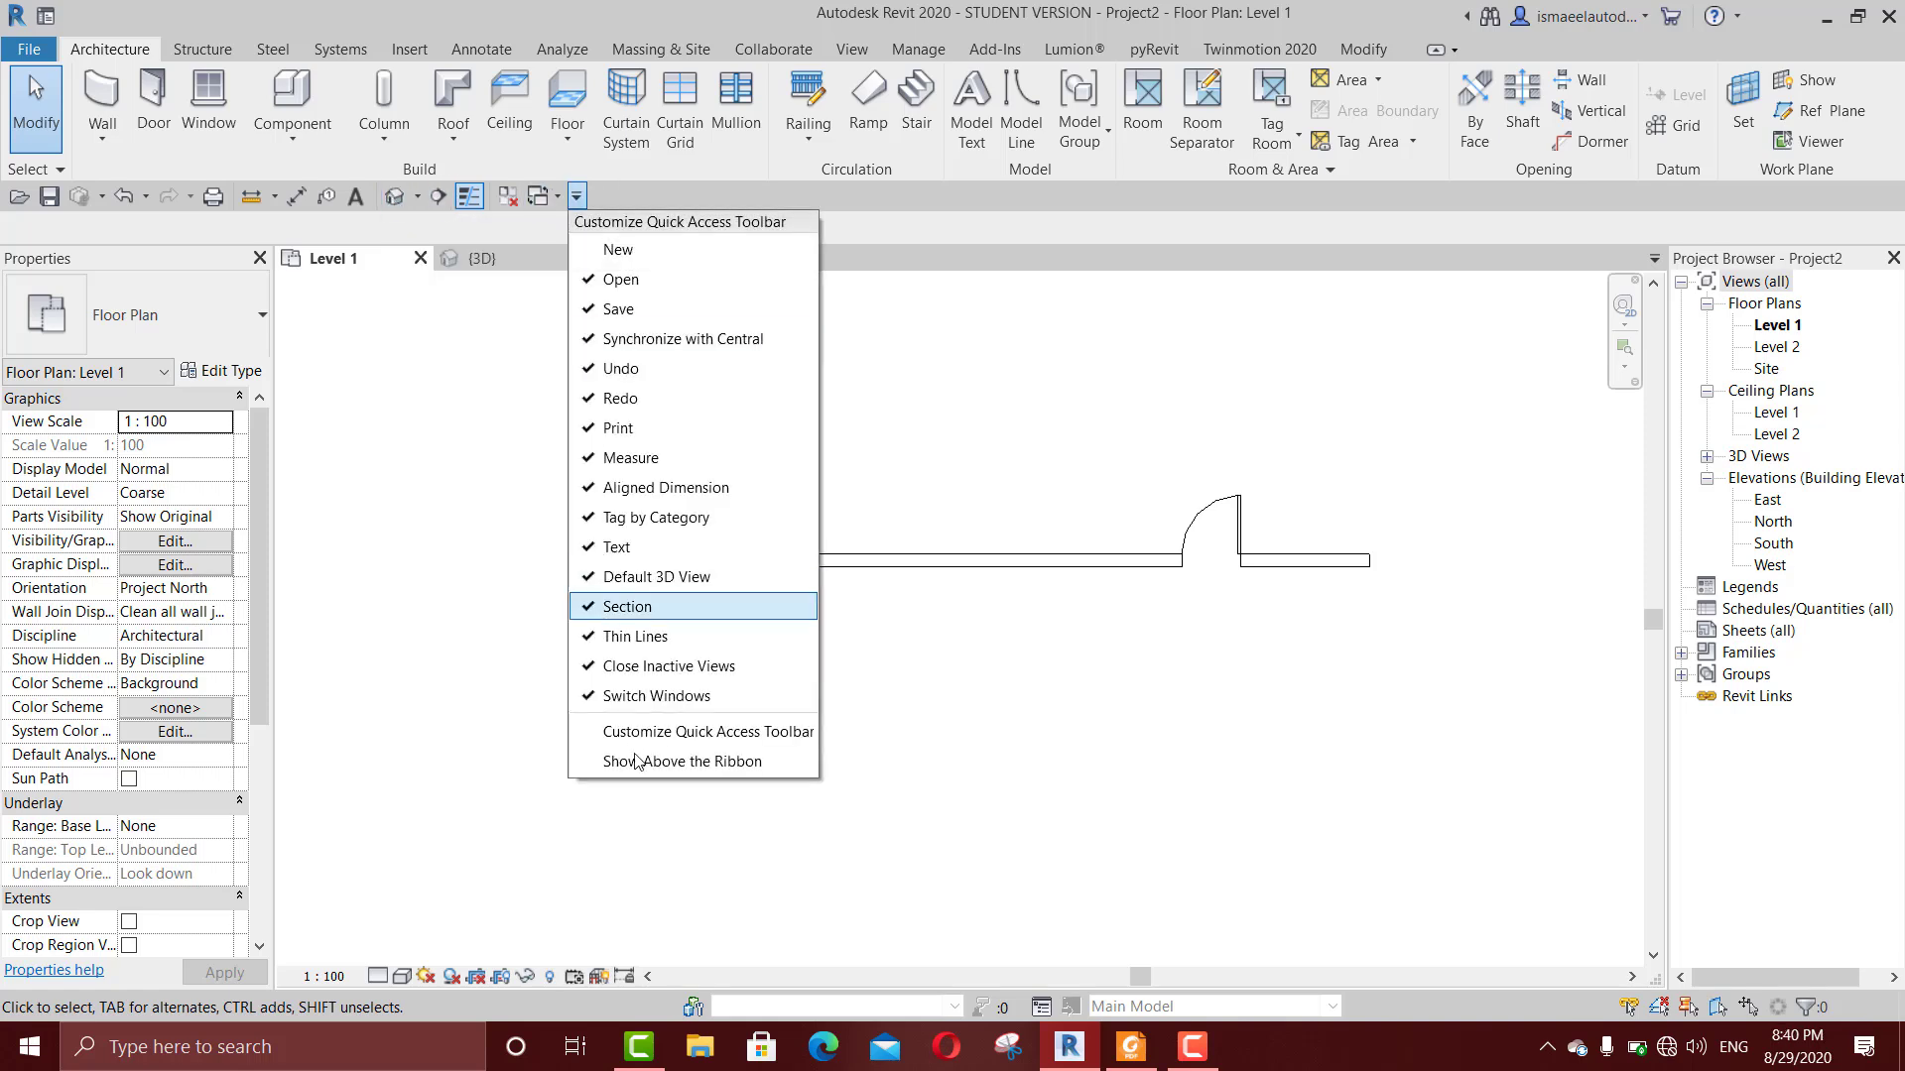
{"action": "left_click", "coordinate": [635, 757]}
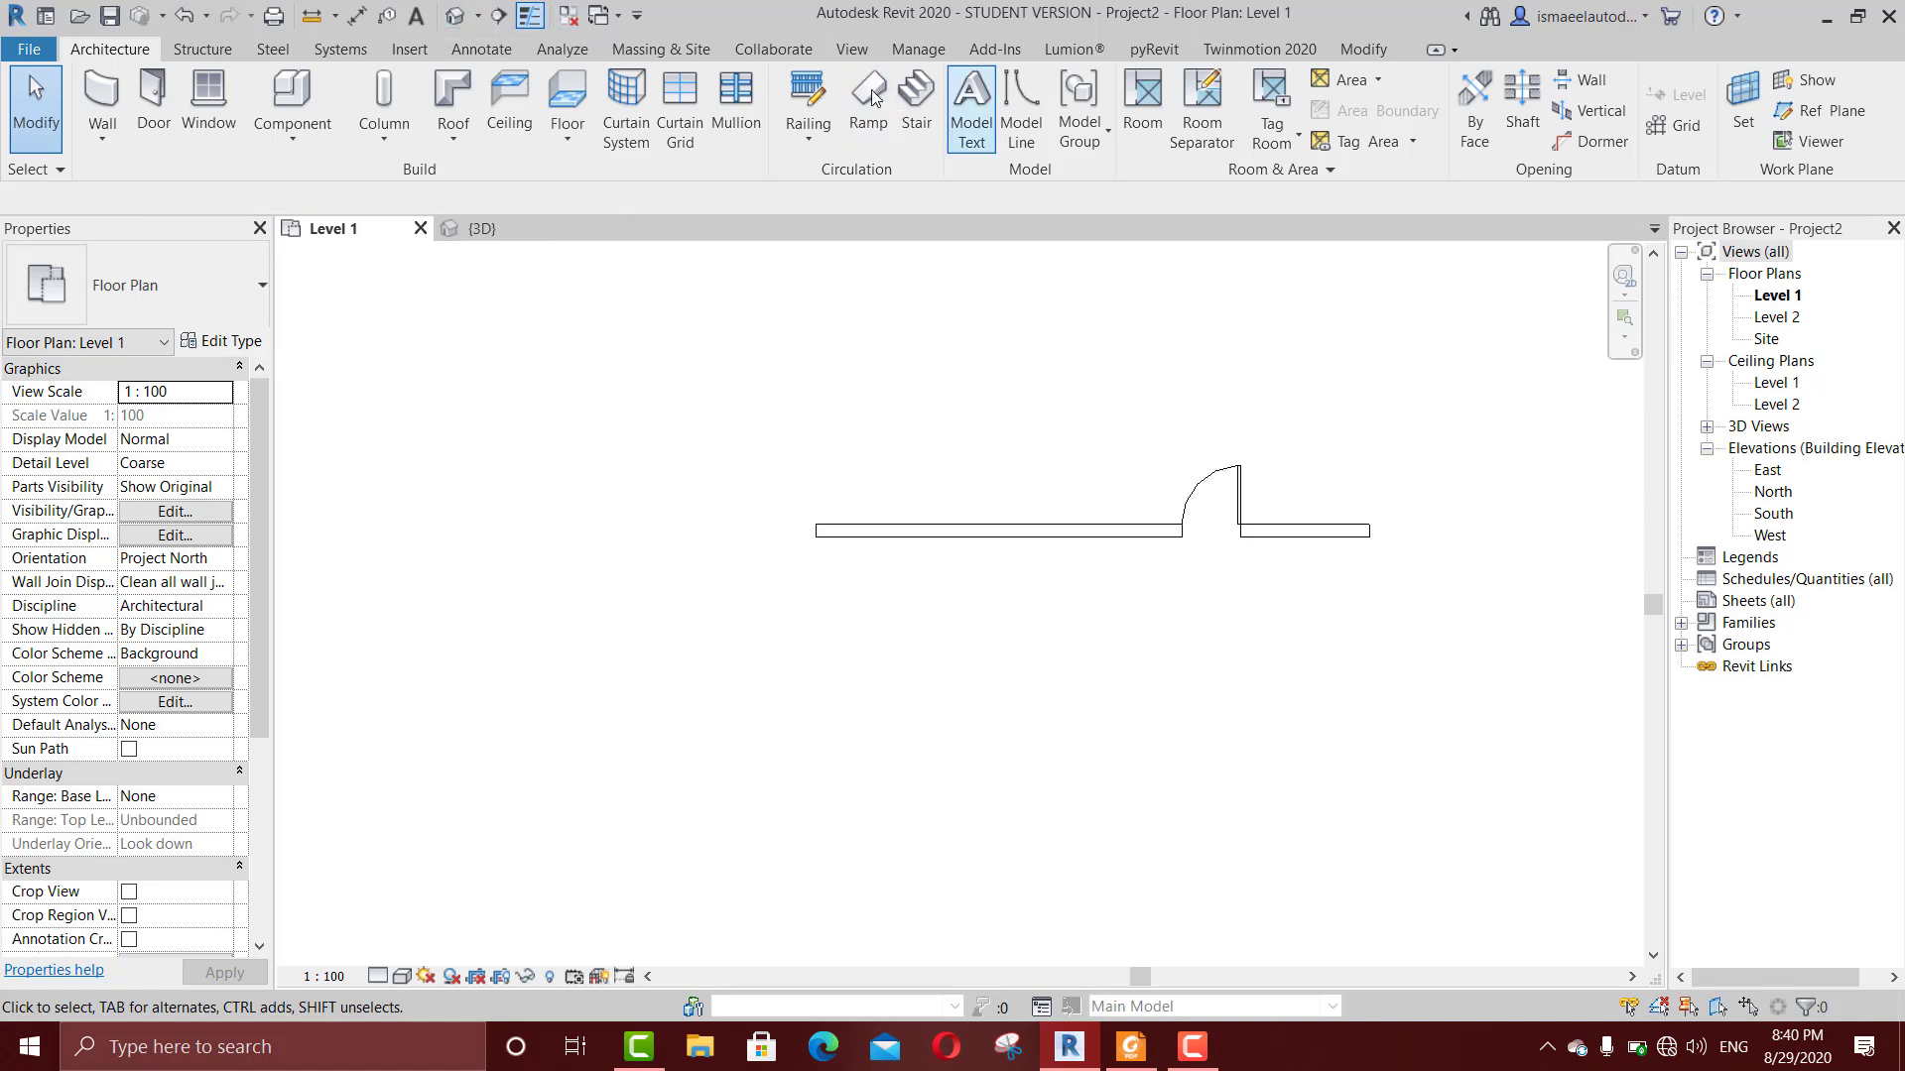
{"action": "left_click", "coordinate": [638, 16]}
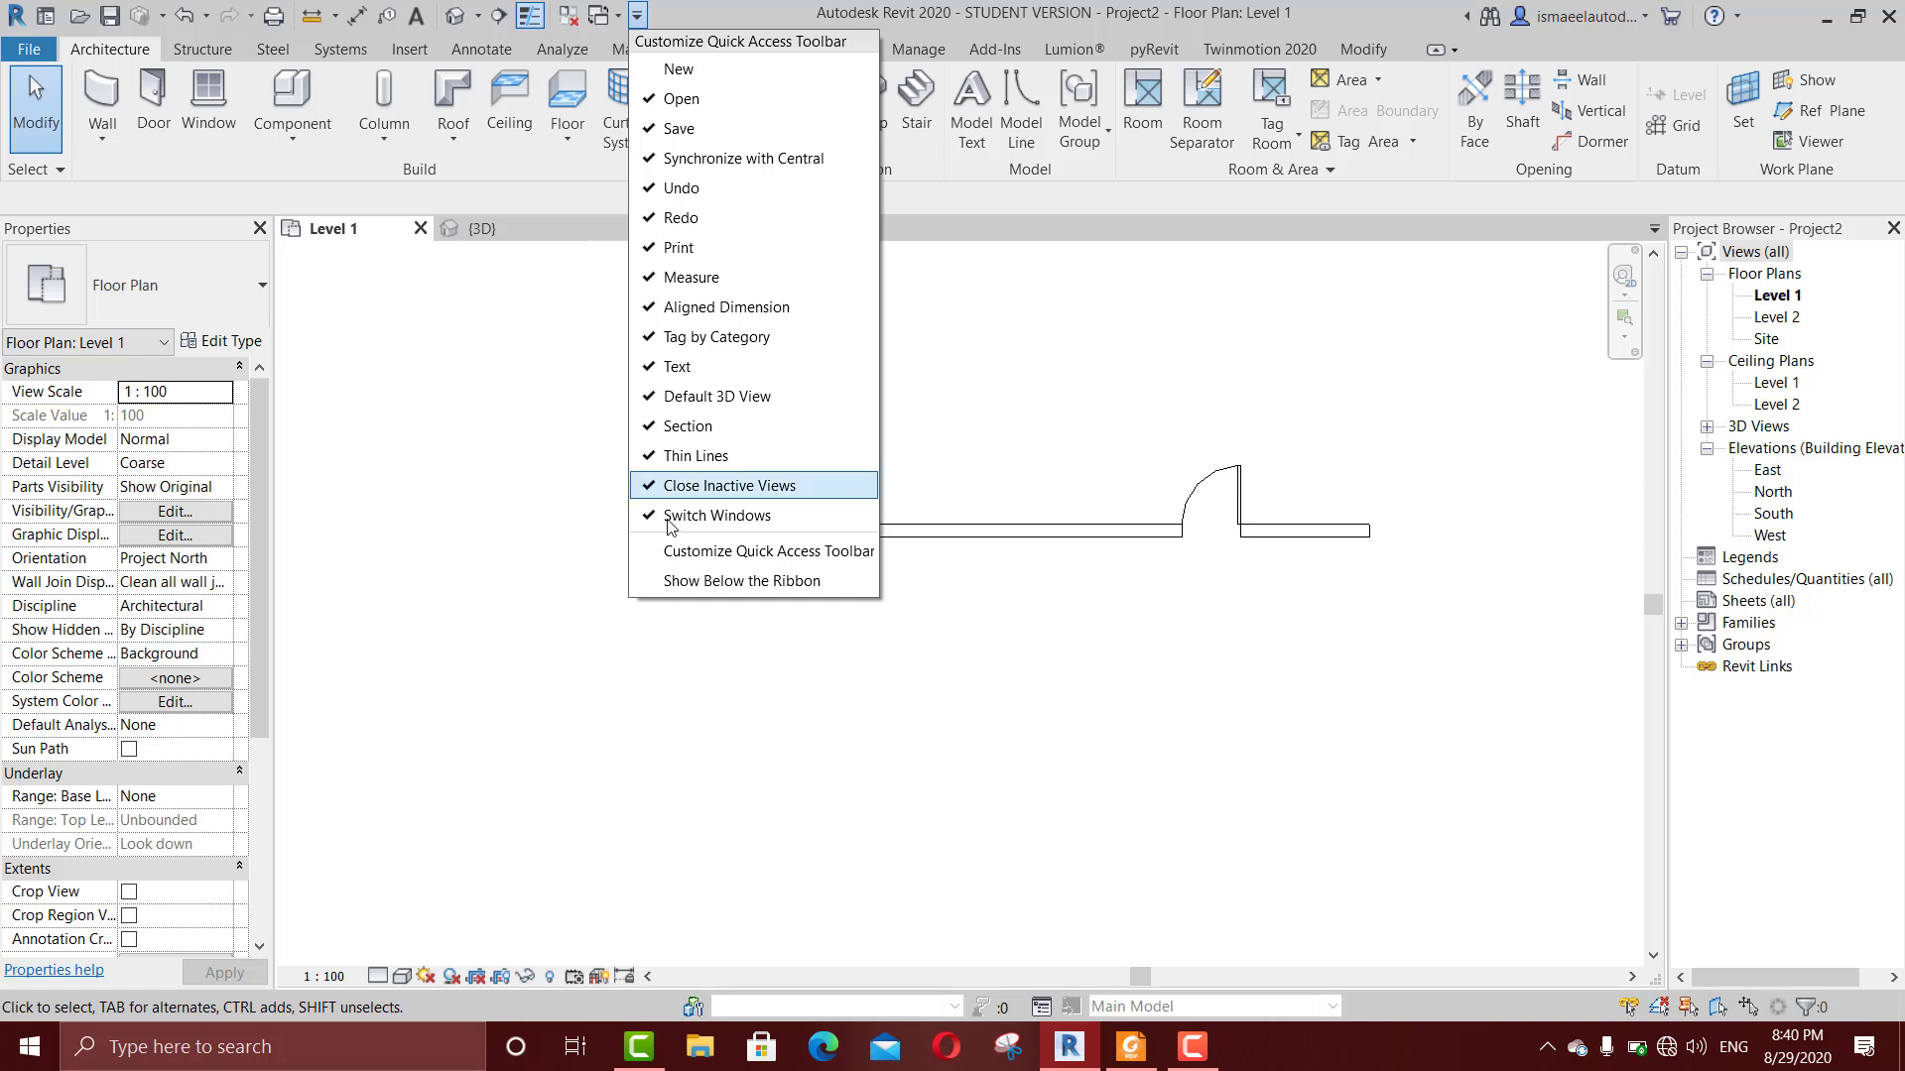
{"action": "left_click", "coordinate": [681, 584]}
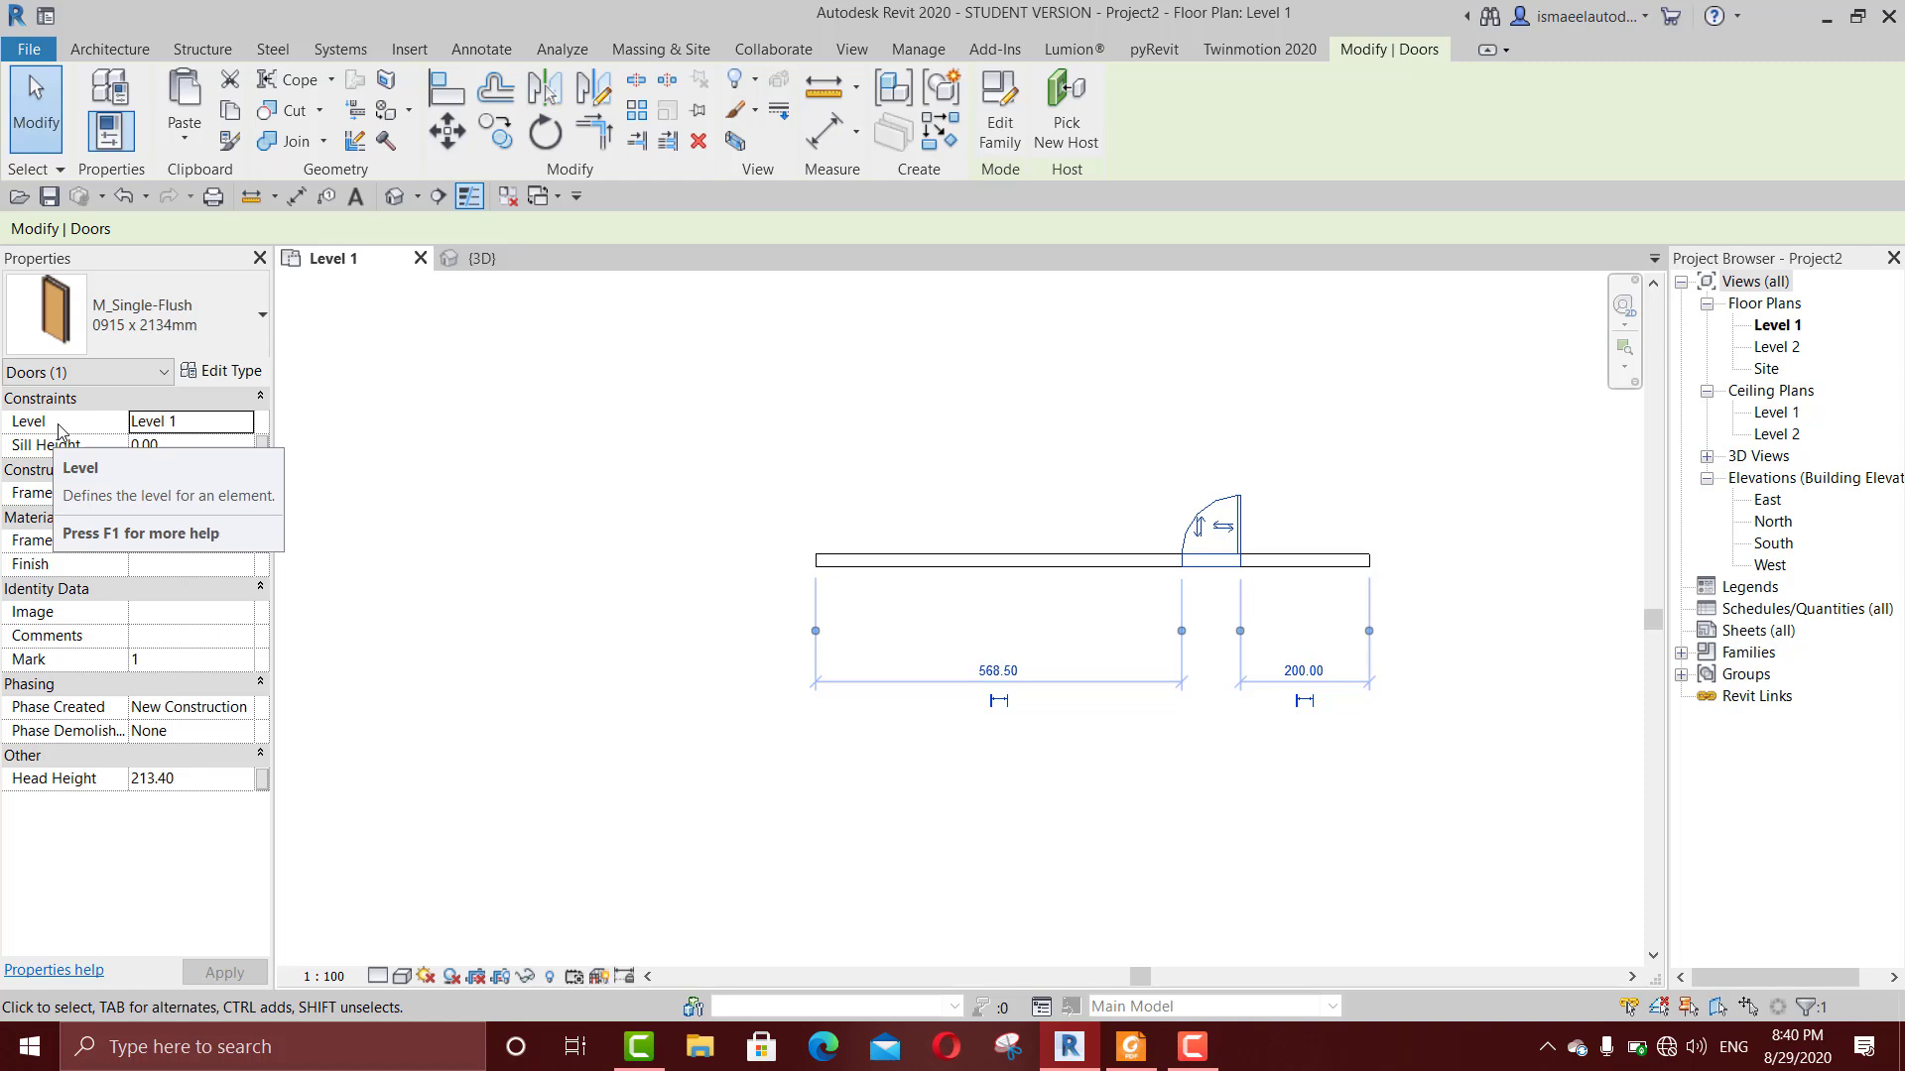
Step: Slide the selected door along the wall to about 240 cm from the wall's left end
{"action": "scroll", "coordinate": [1266, 517], "scroll_direction": "up", "scroll_amount": 2}
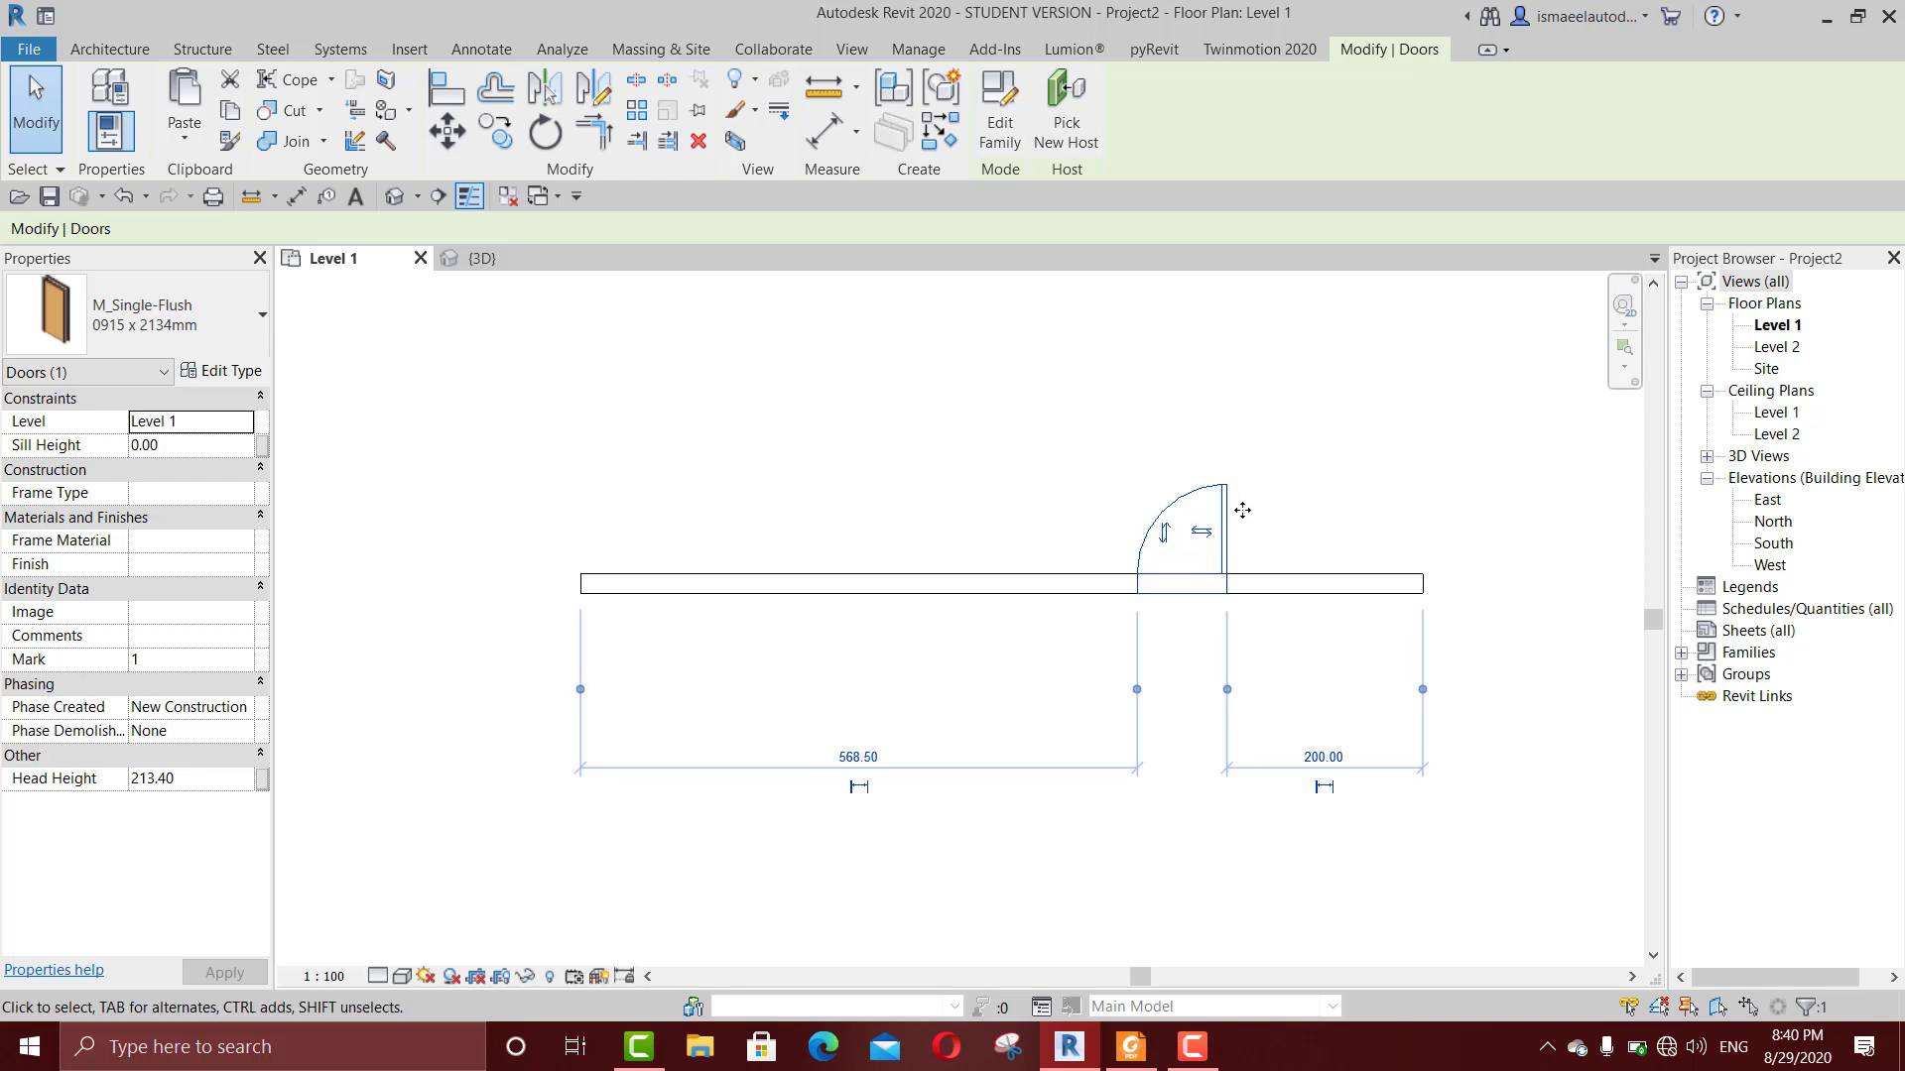
{"action": "left_click_drag", "start_coordinate": [1243, 510], "coordinate": [920, 510]}
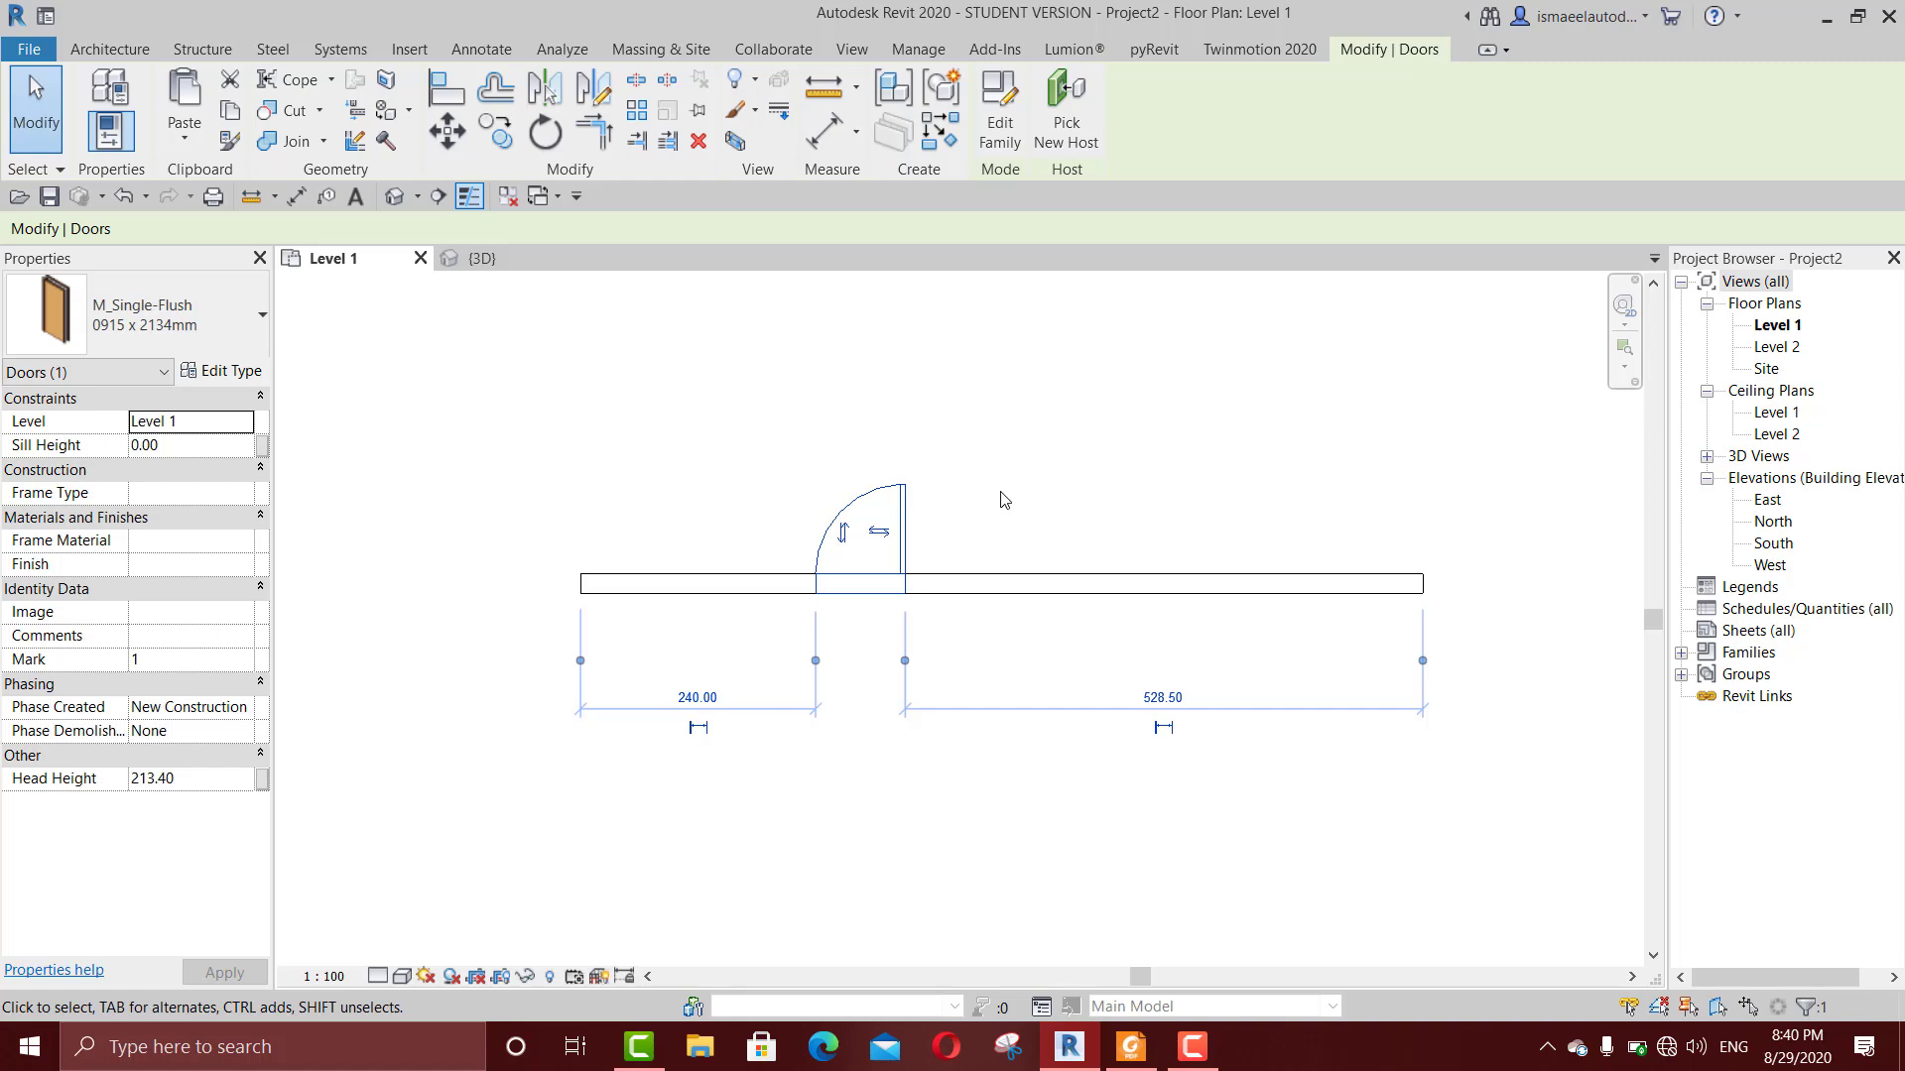
{"action": "key", "text": "m"}
{"action": "key", "text": "v"}
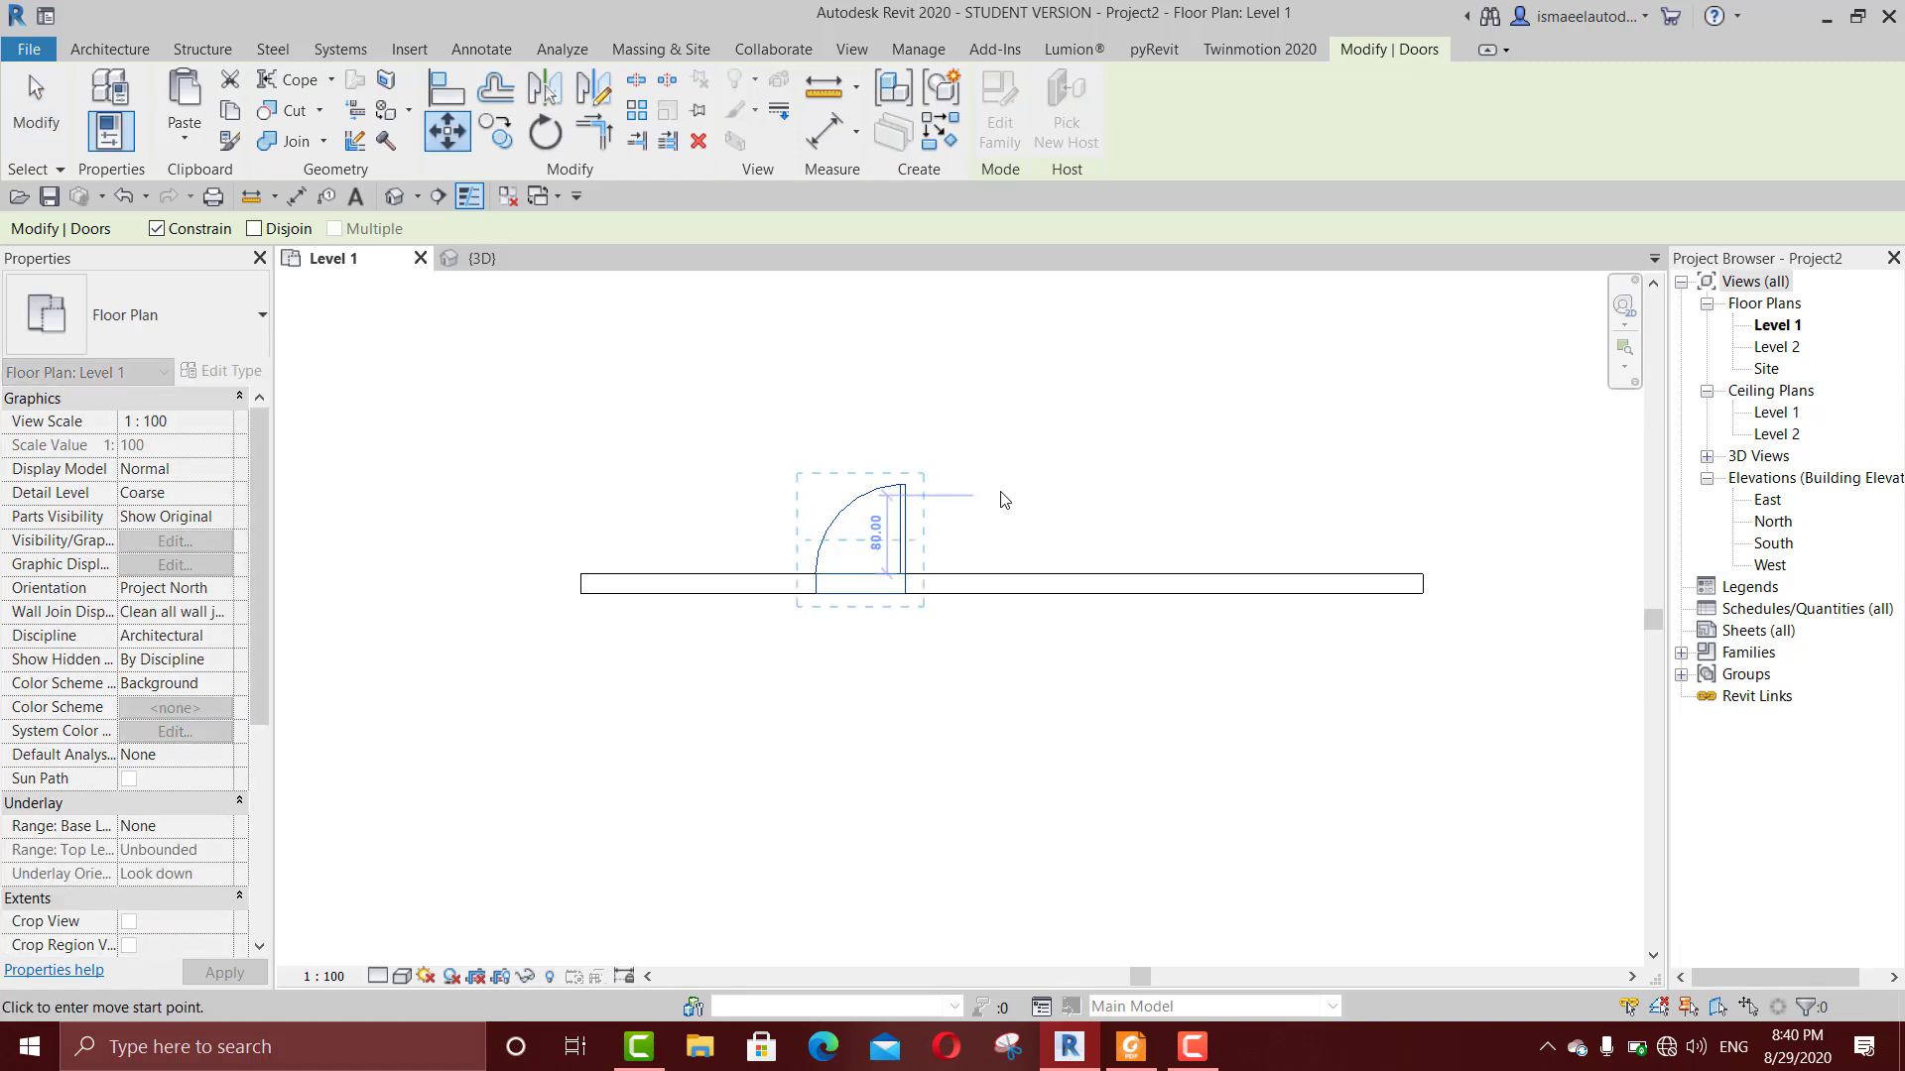
{"action": "key", "text": "Escape"}
{"action": "key", "text": "Escape"}
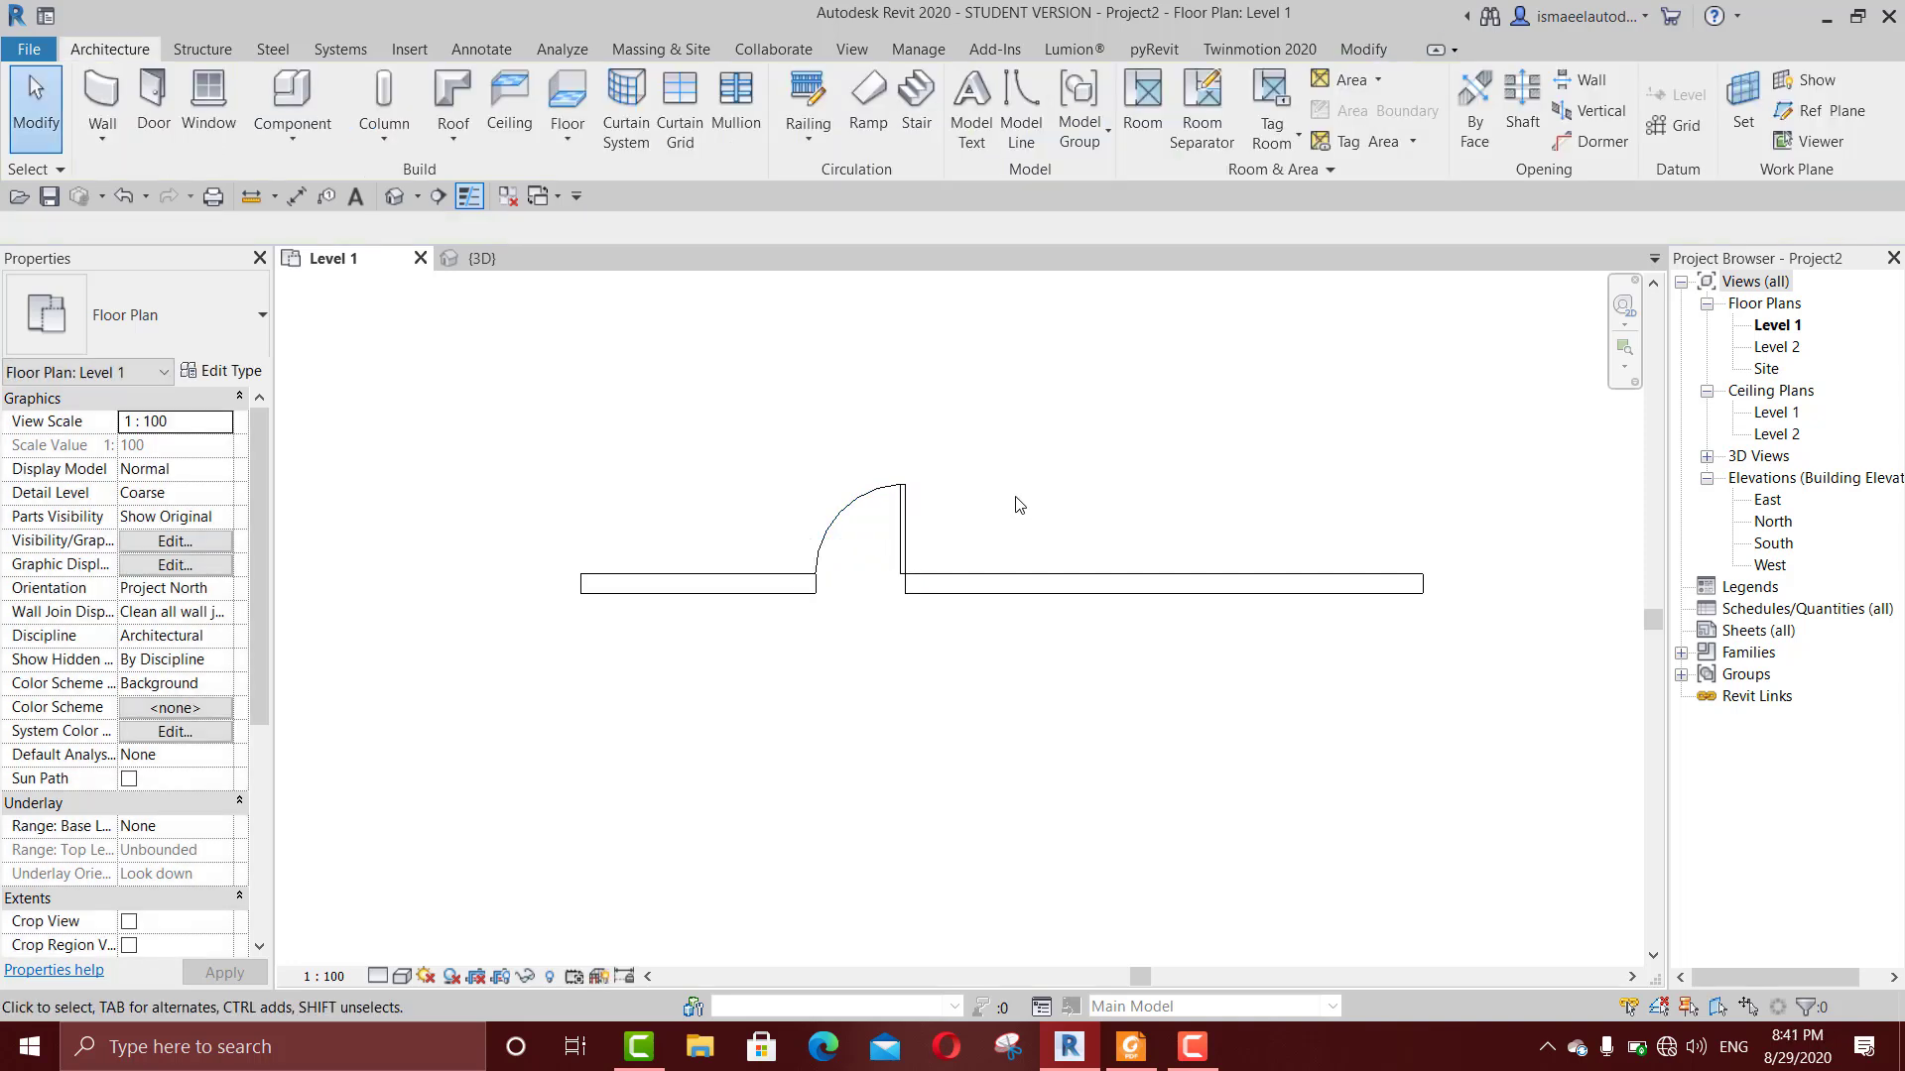
Step: Undo the door's last slide and move the door 400 cm along the wall towards its left end with the Move tool
{"action": "key", "text": "ctrl+z"}
{"action": "left_click", "coordinate": [1211, 477]}
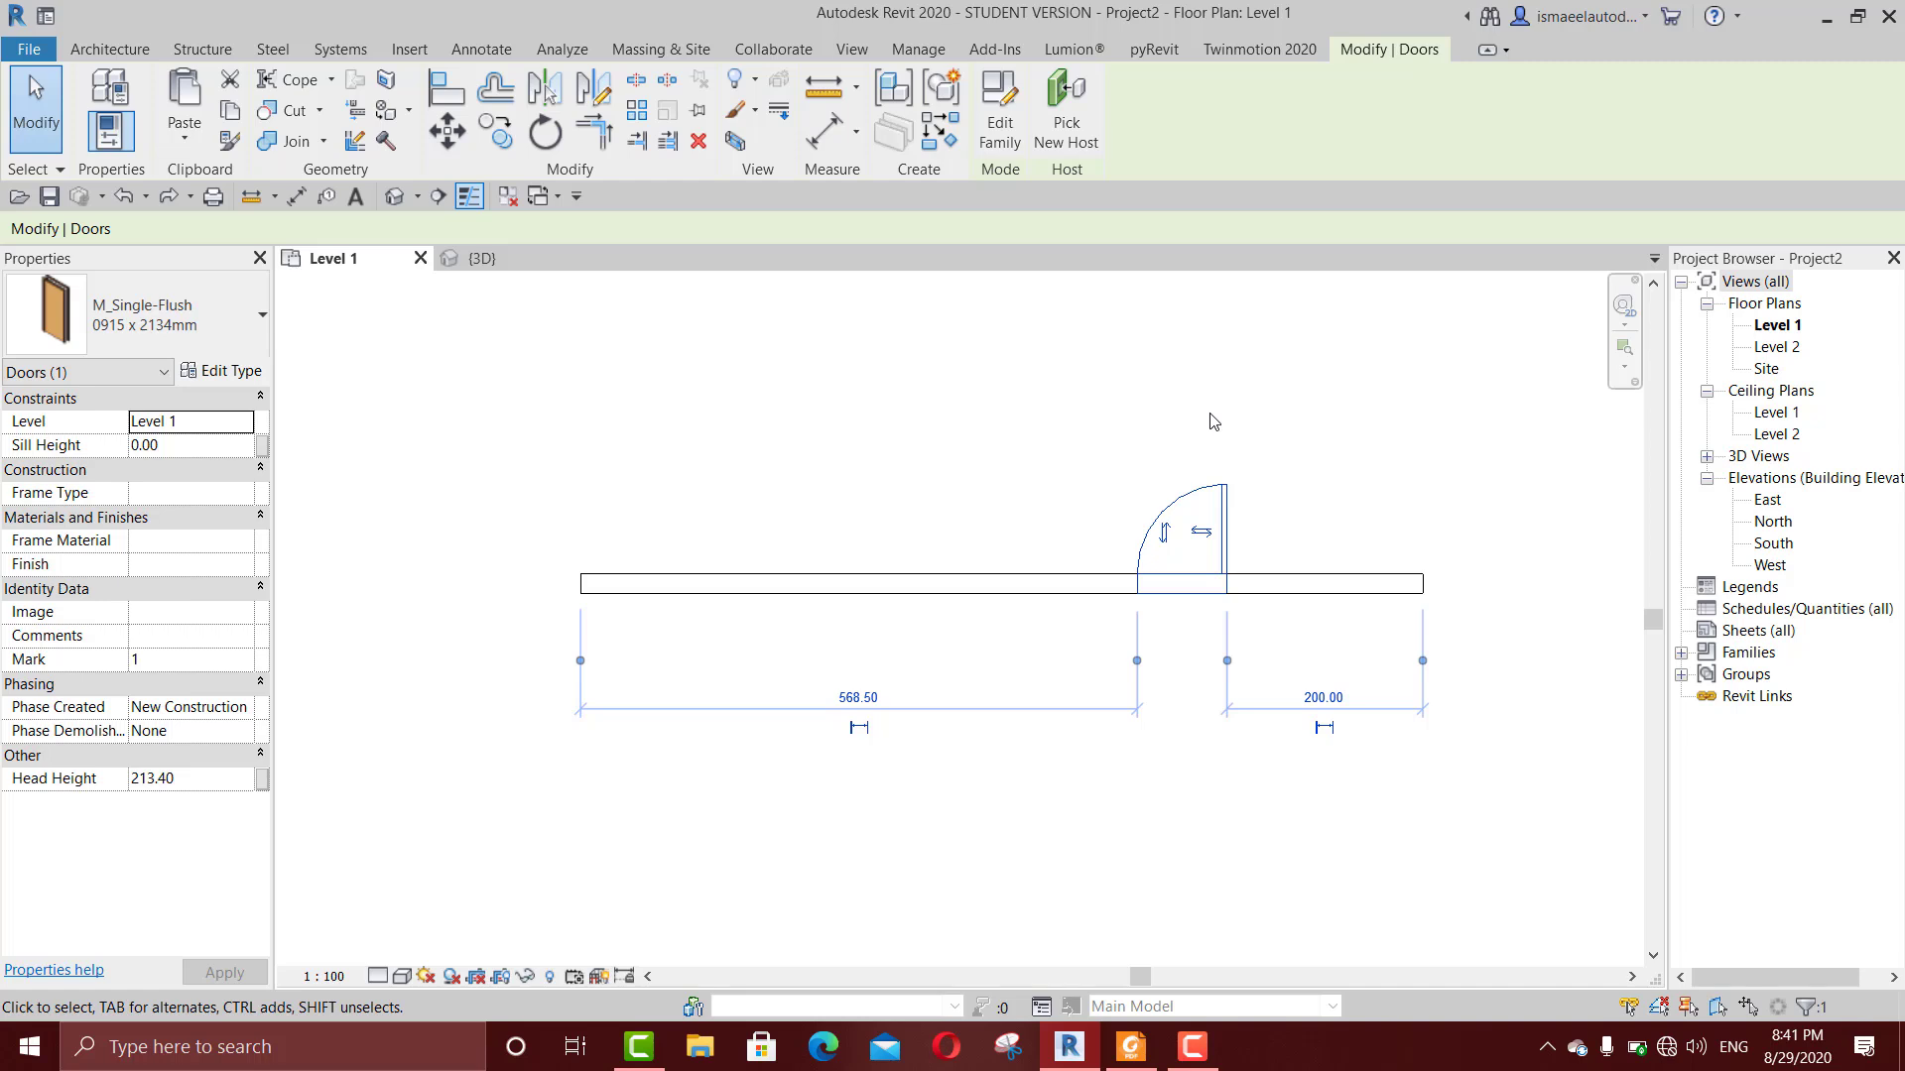
{"action": "key", "text": "m"}
{"action": "key", "text": "v"}
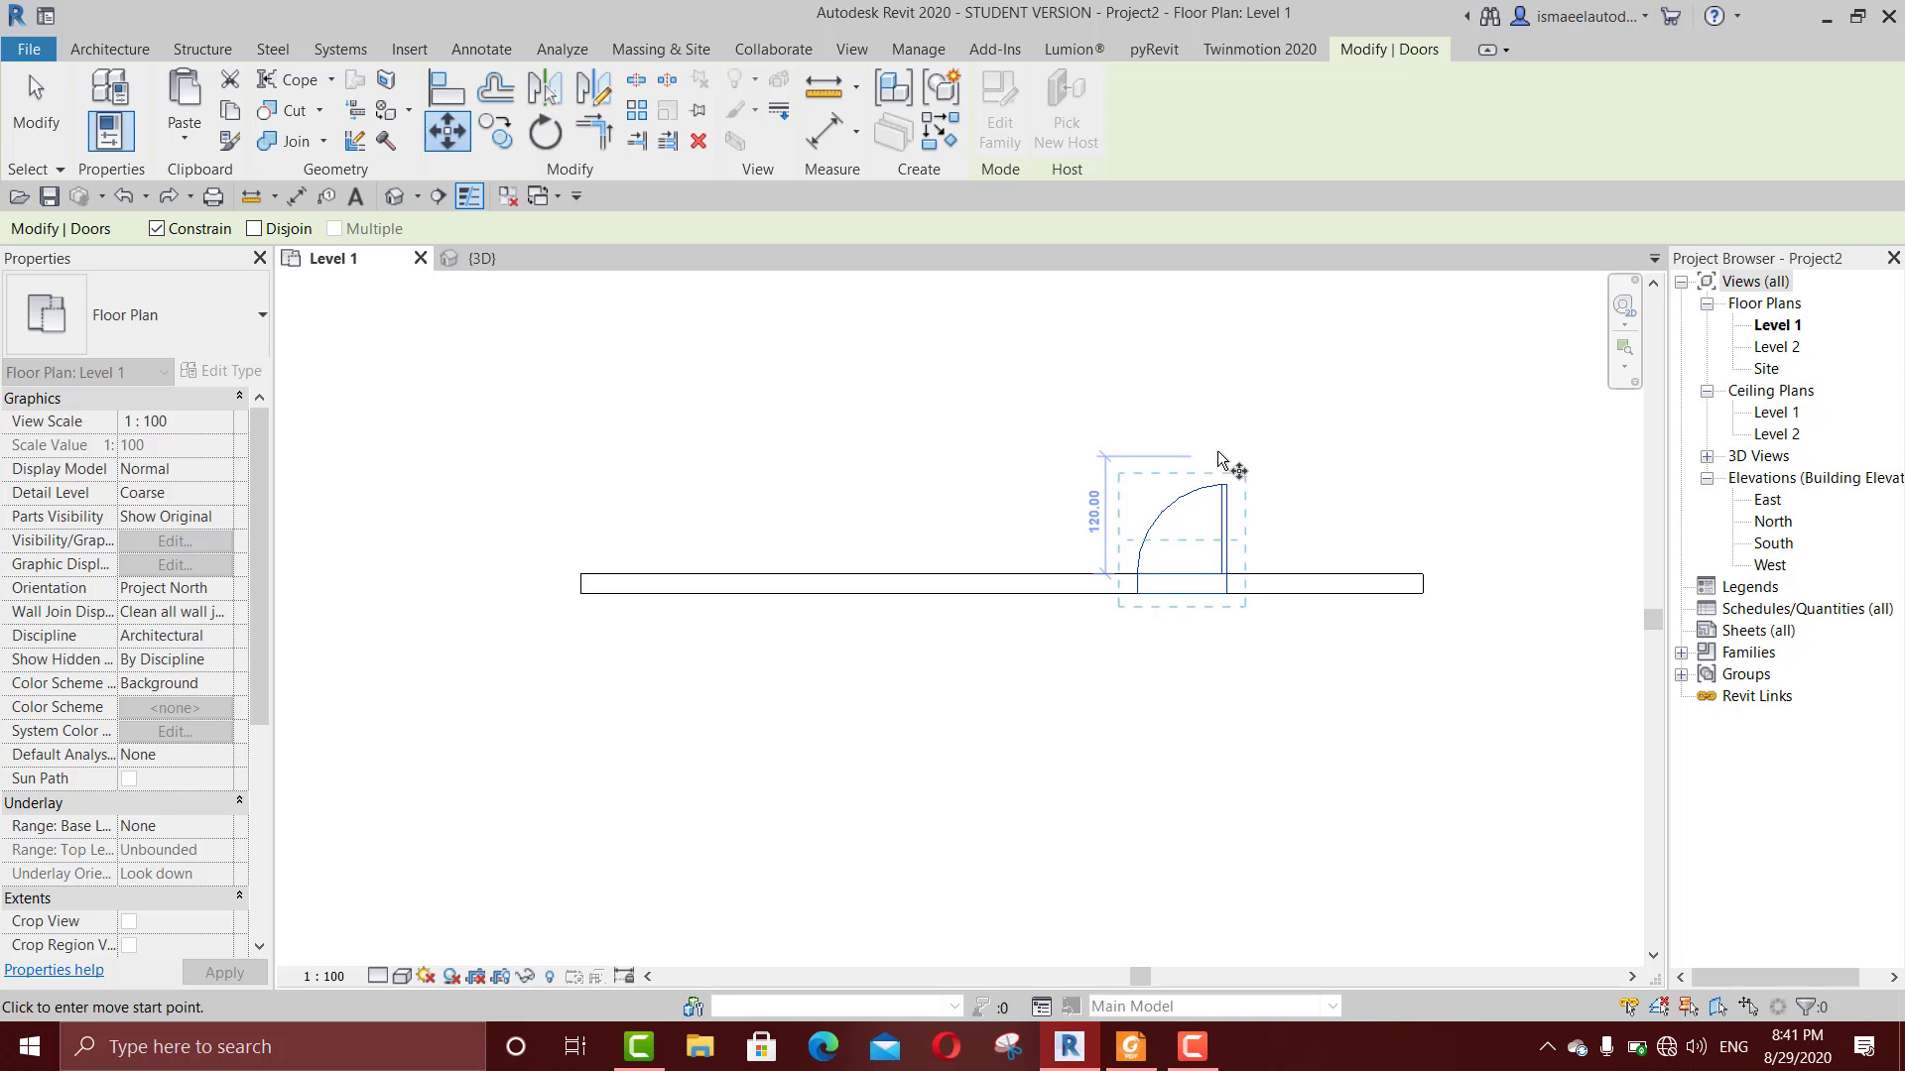
{"action": "left_click", "coordinate": [1212, 417]}
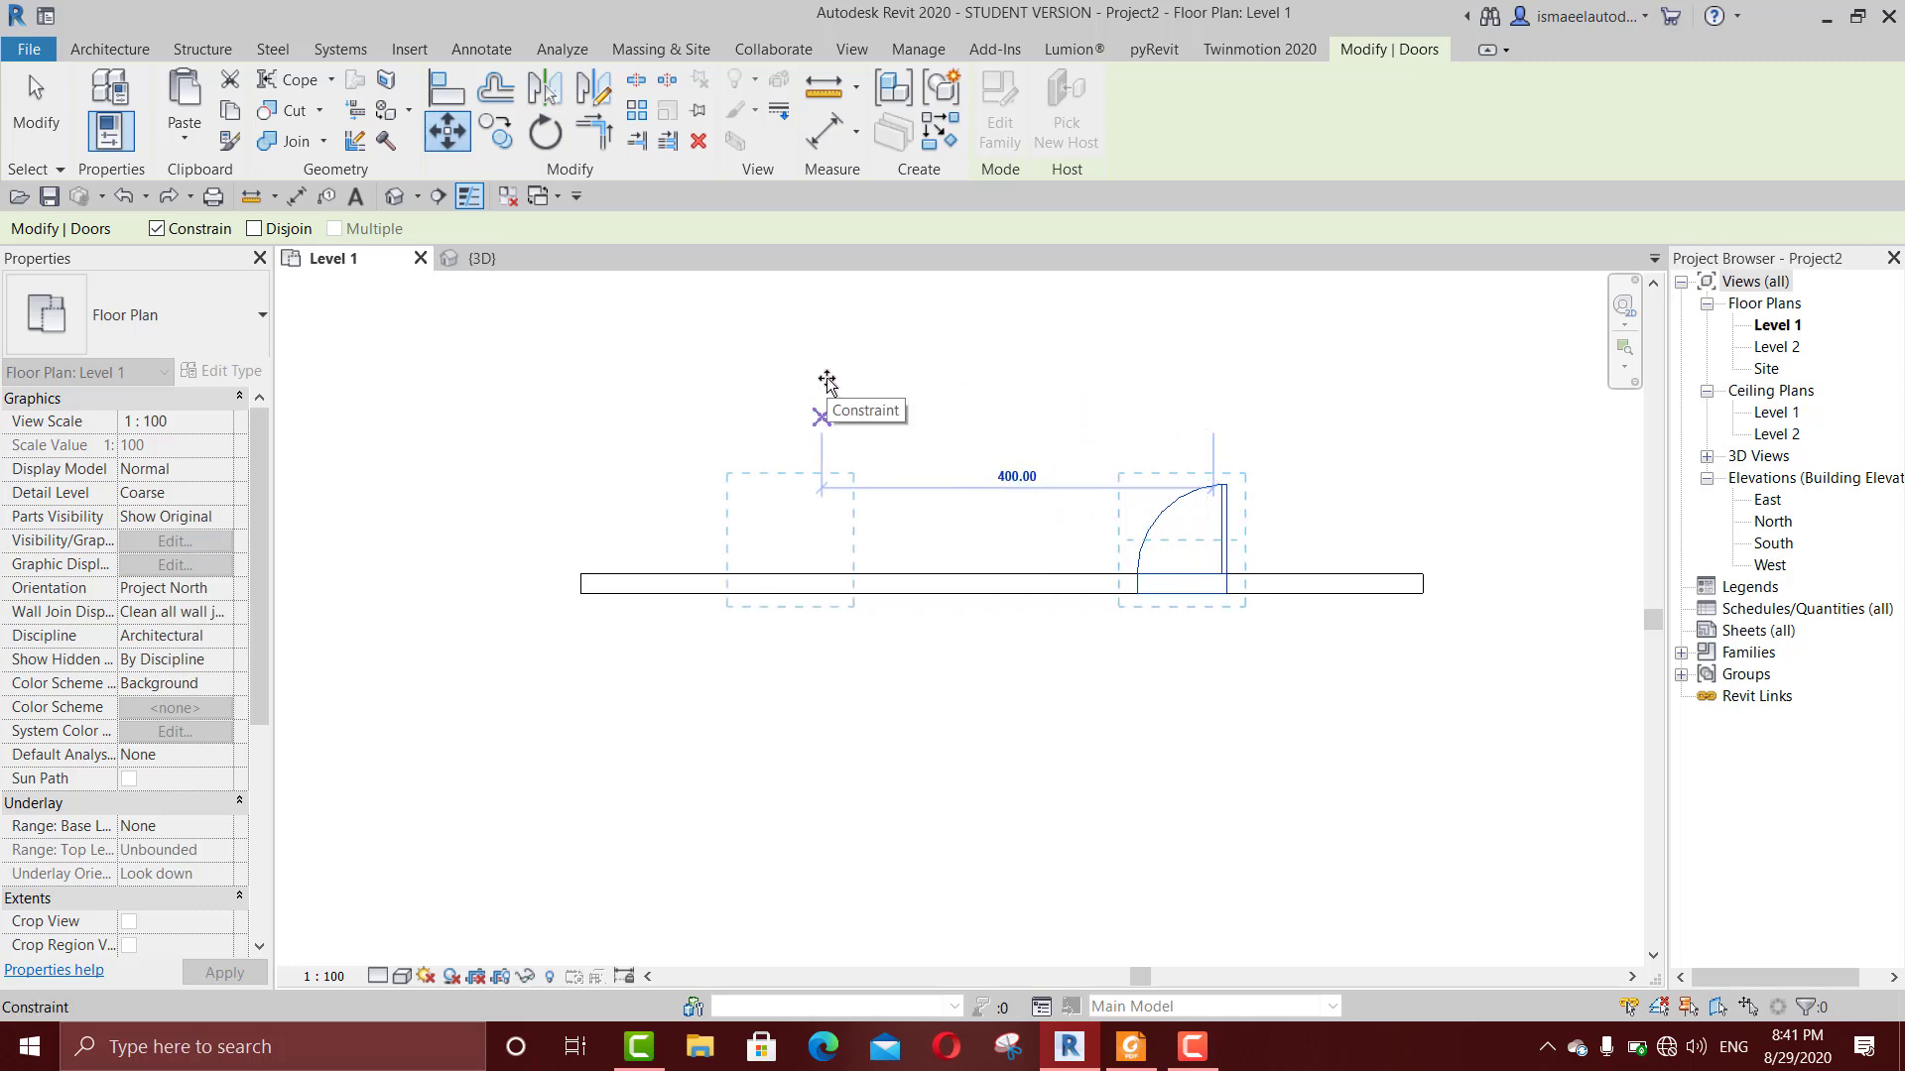
{"action": "left_click", "coordinate": [826, 382]}
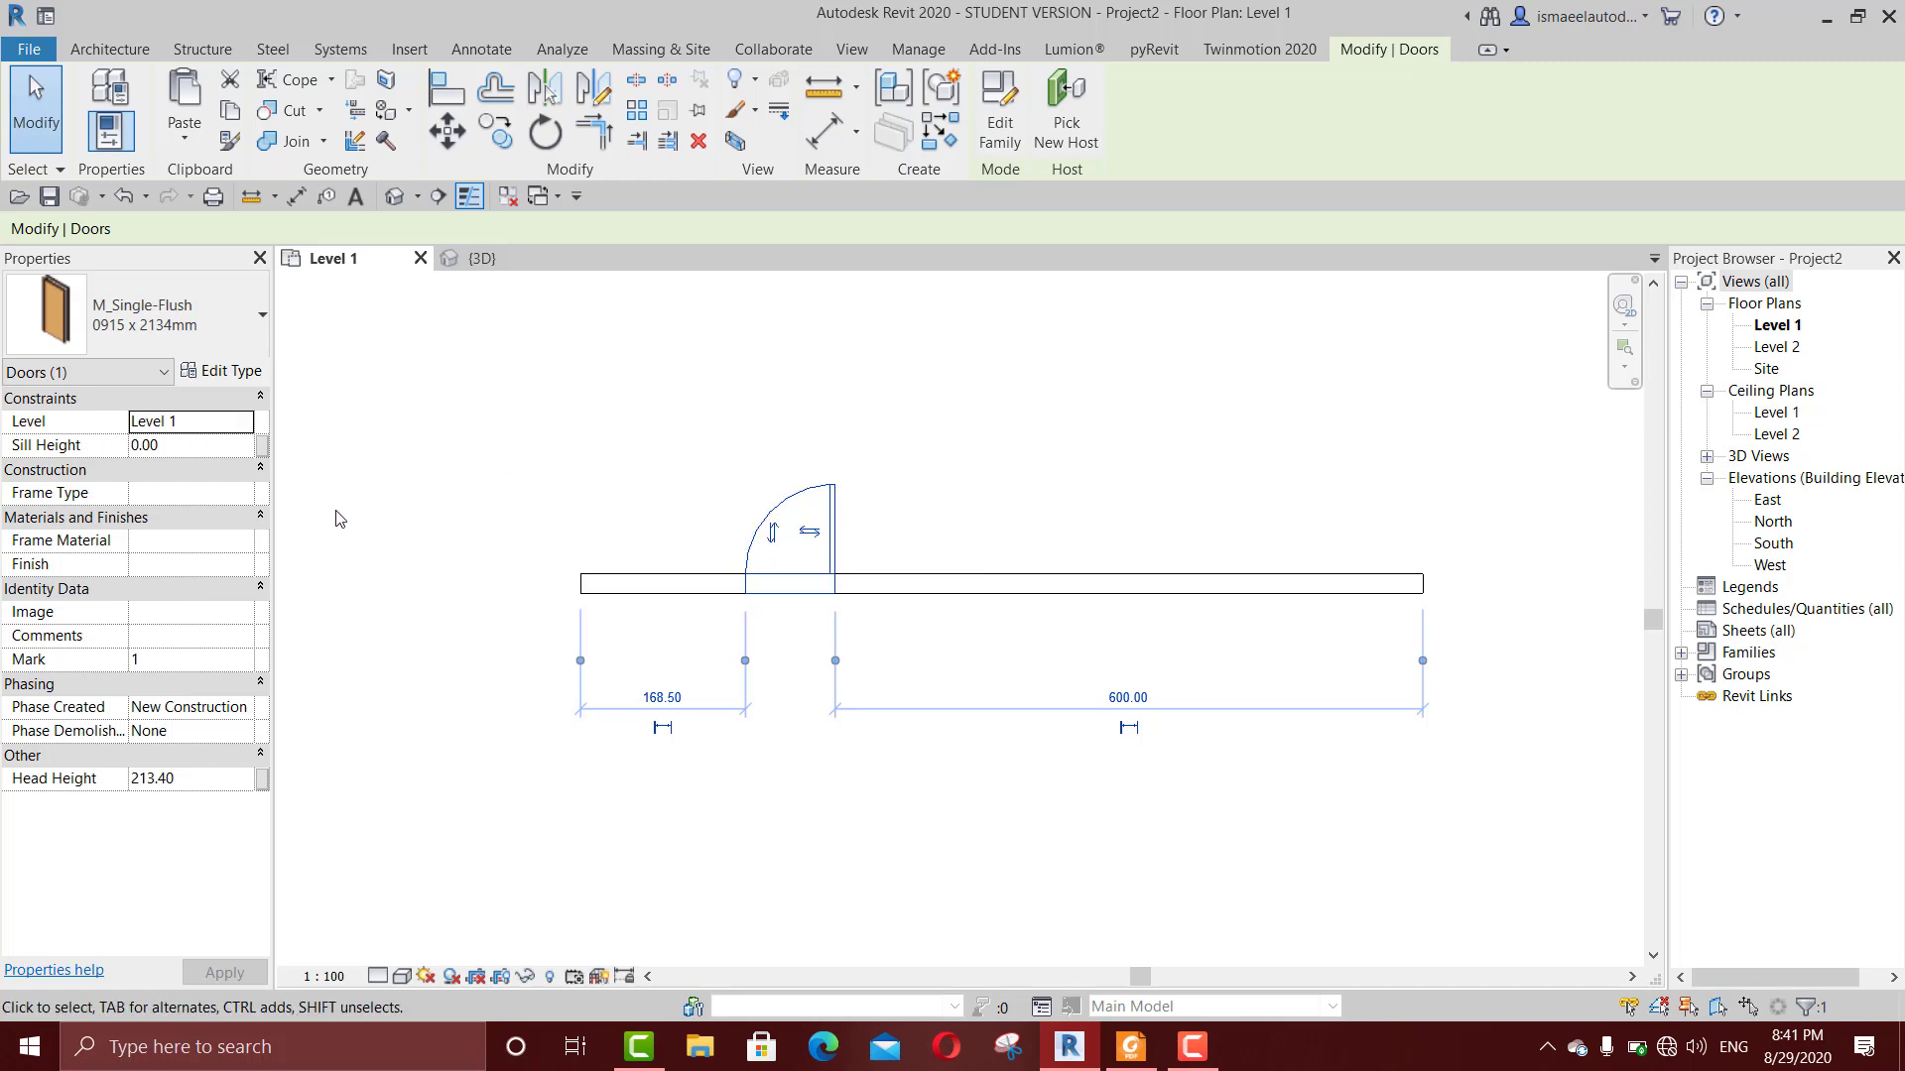
Step: Change the lower door's level to Level 2 in the 3D view and delete the door instance
{"action": "left_click", "coordinate": [250, 425]}
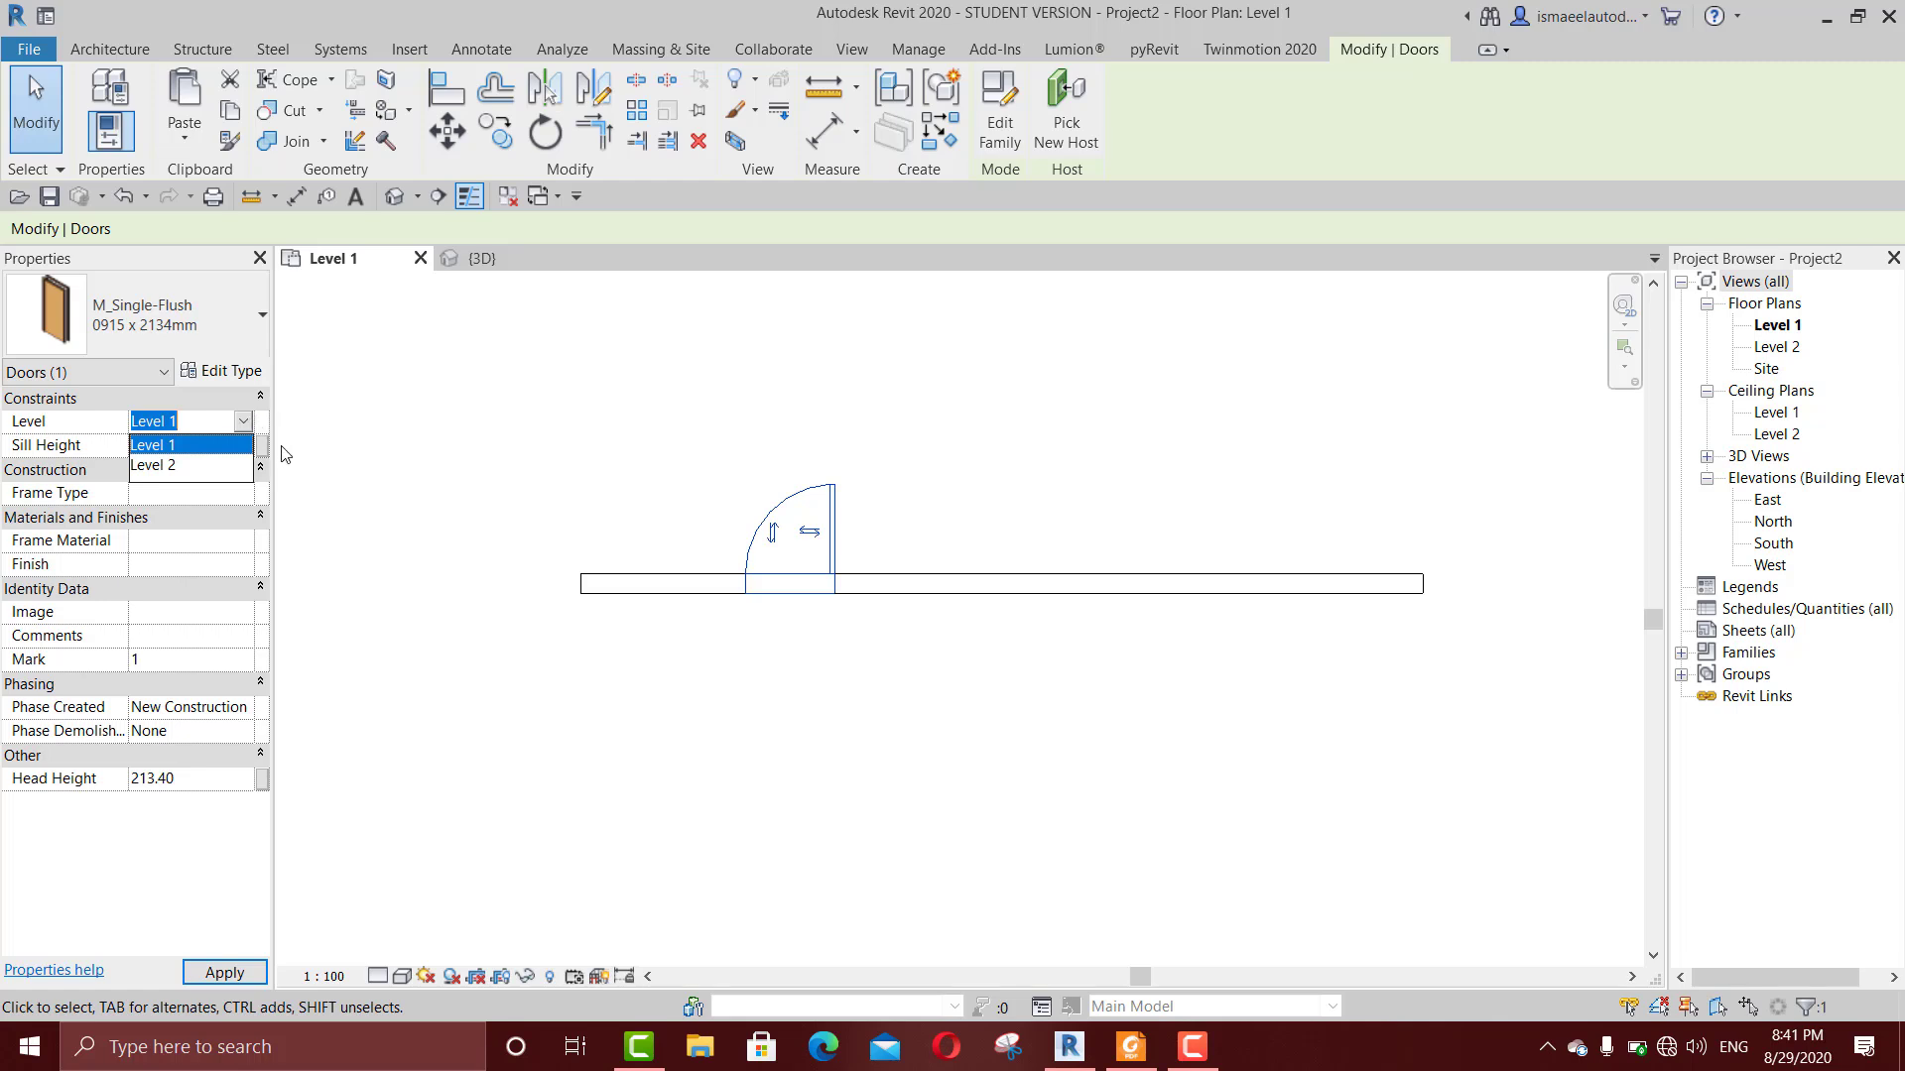
{"action": "left_click", "coordinate": [389, 427]}
{"action": "left_click", "coordinate": [481, 257]}
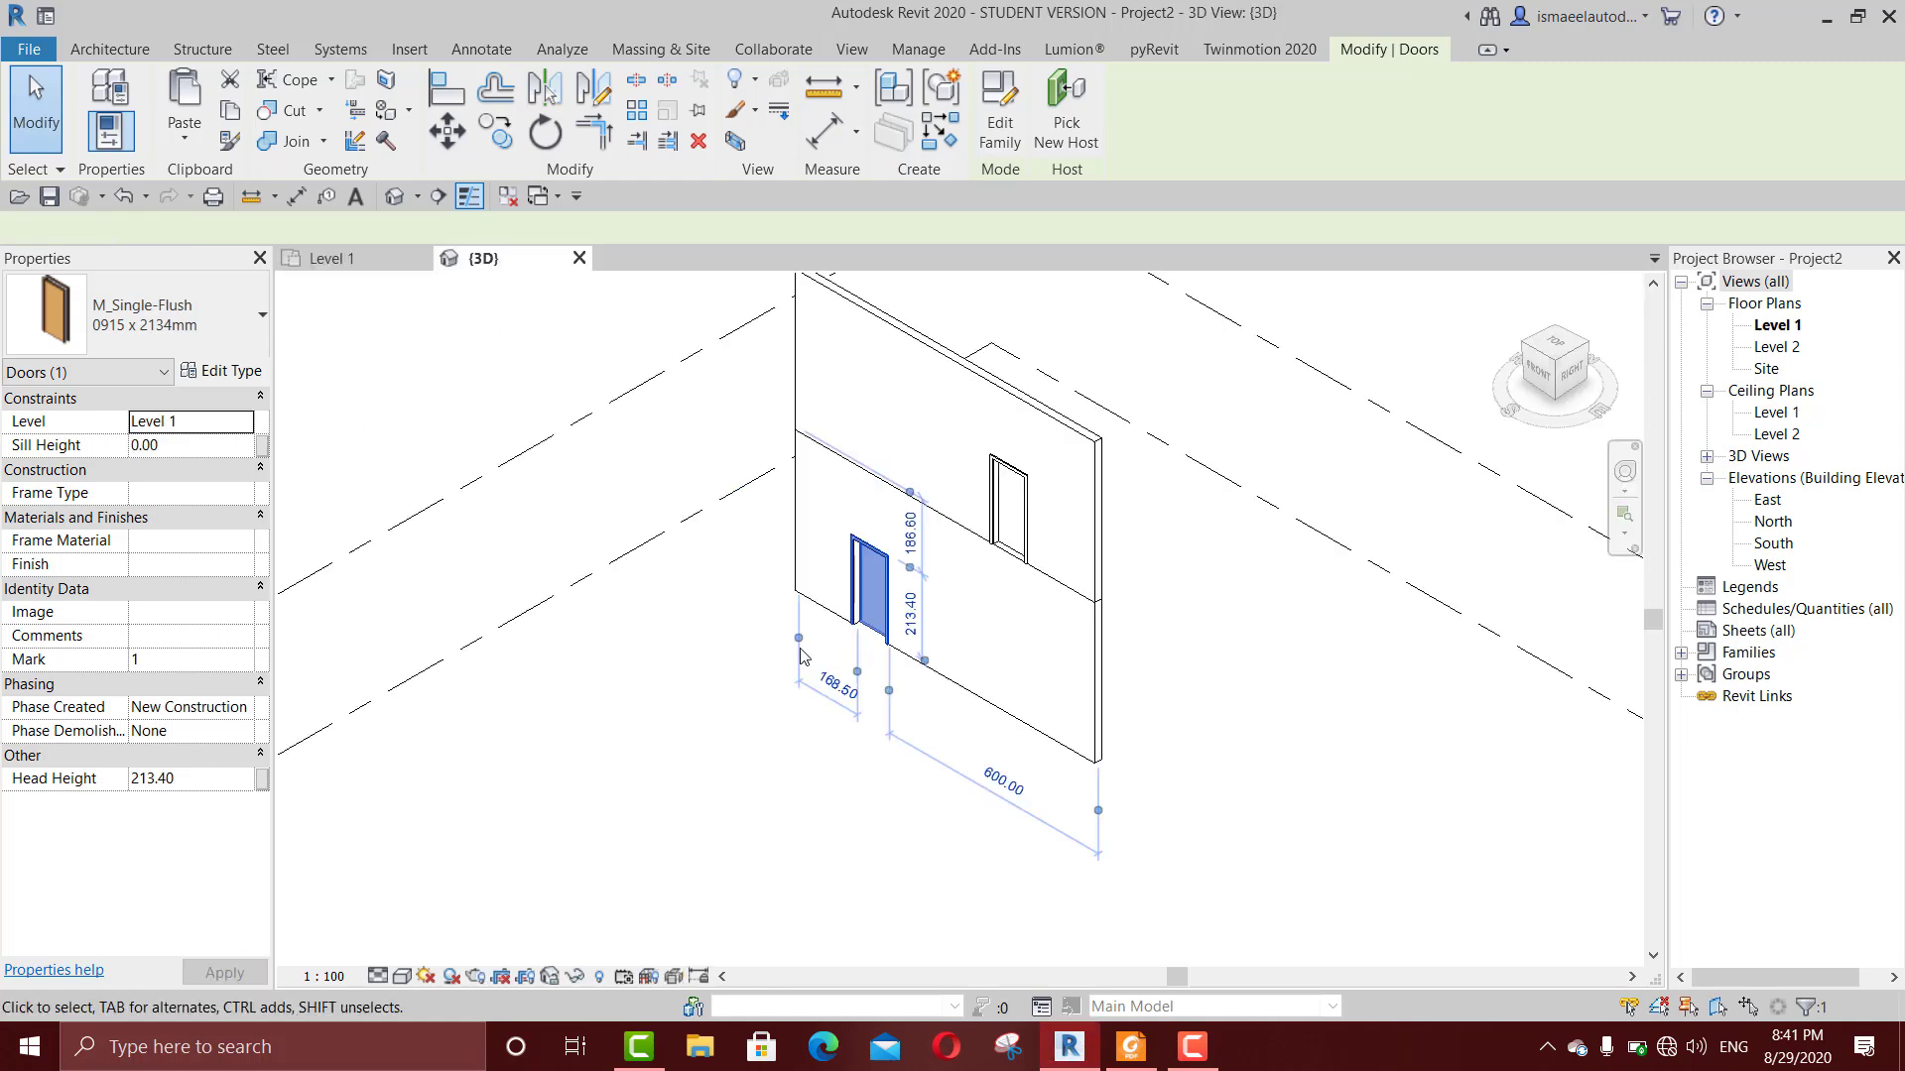
{"action": "left_click", "coordinate": [803, 749]}
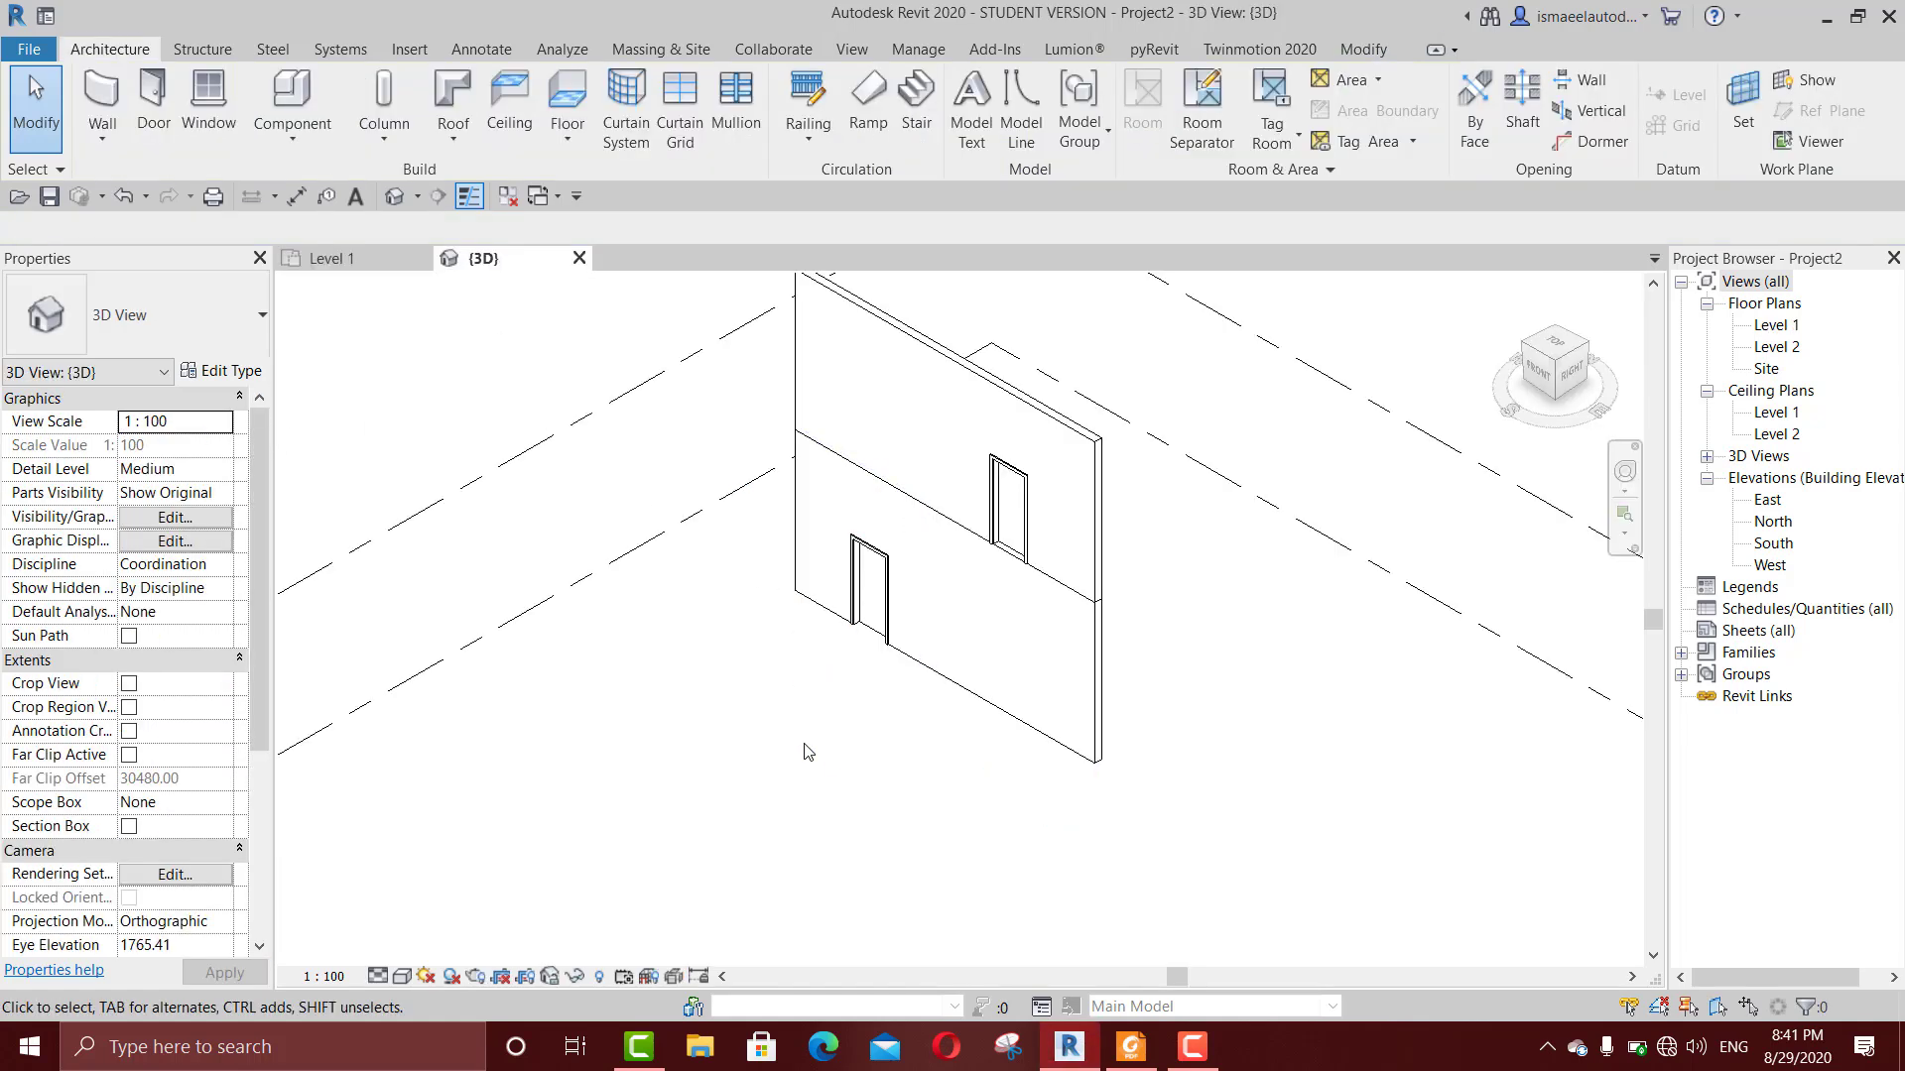
{"action": "scroll", "coordinate": [874, 597], "scroll_direction": "up", "scroll_amount": 2}
{"action": "left_click", "coordinate": [873, 595]}
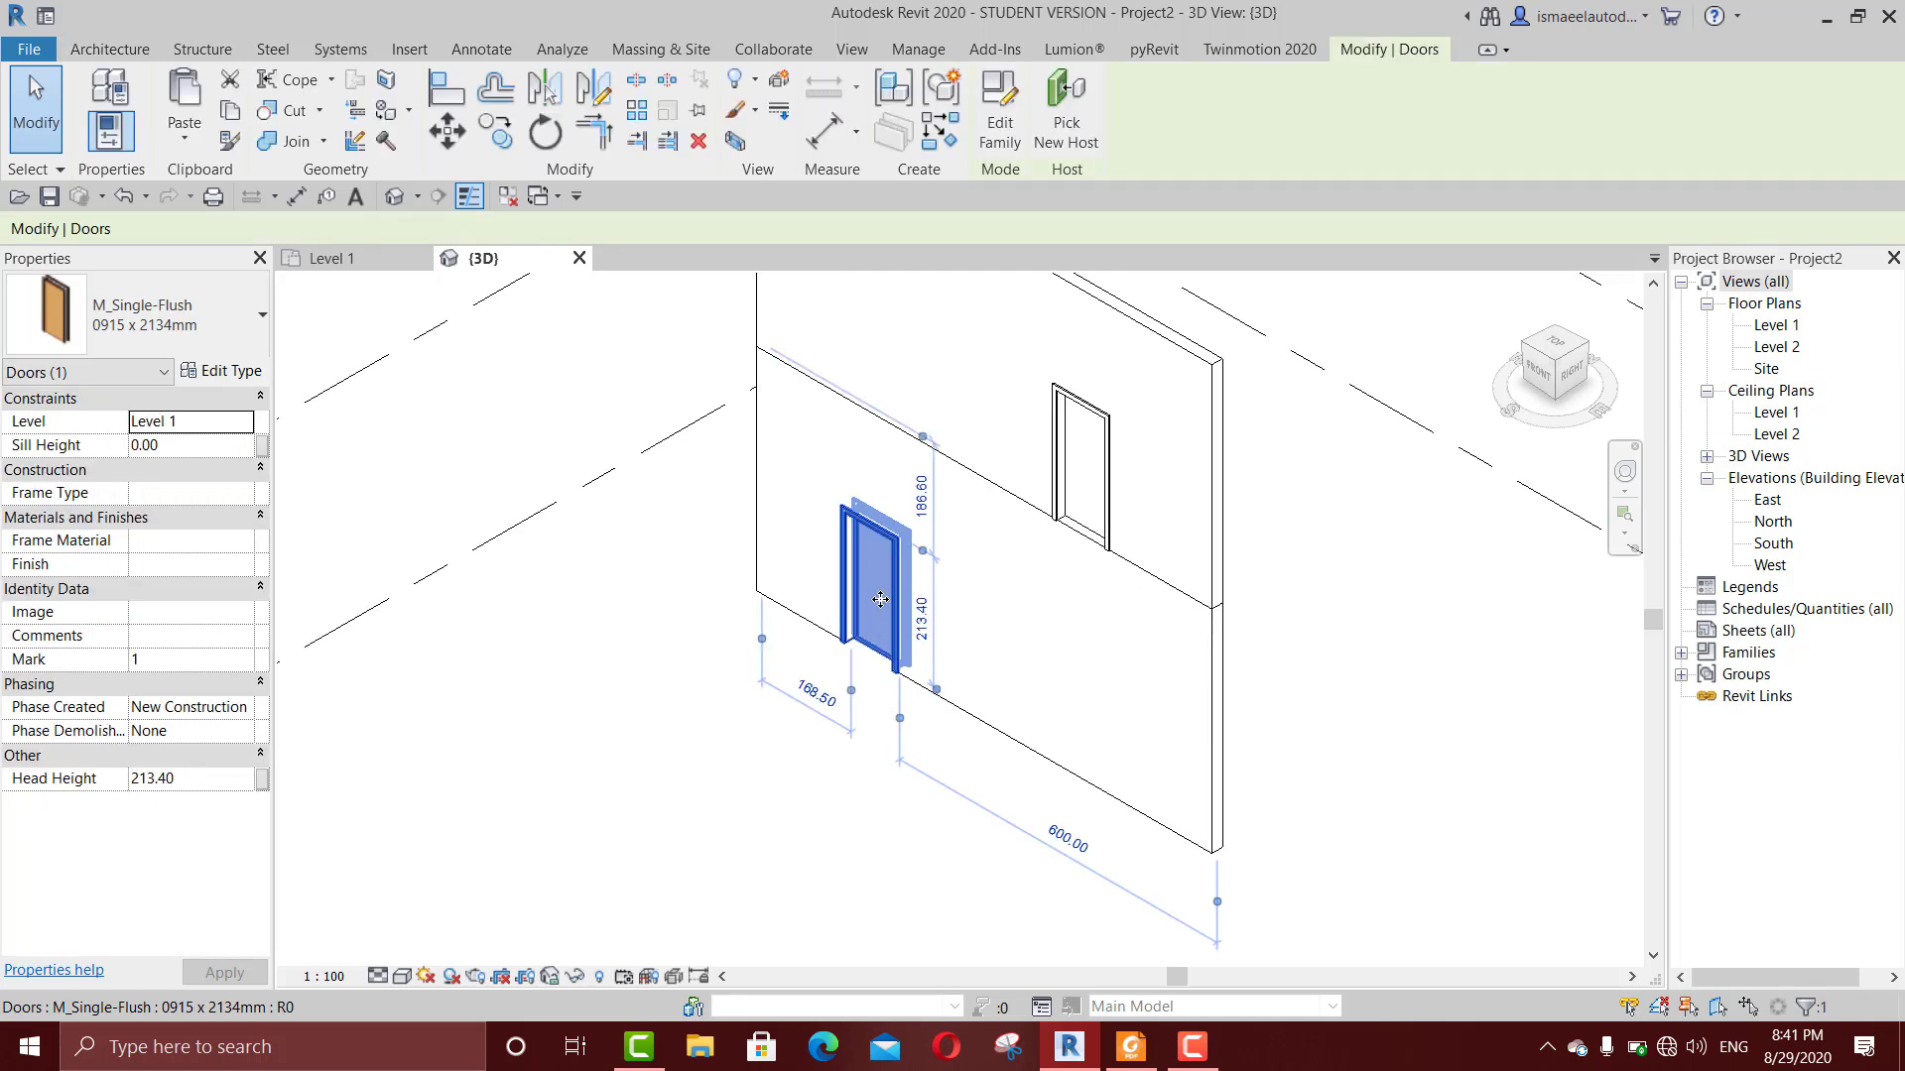
{"action": "left_click", "coordinate": [248, 425]}
{"action": "left_click", "coordinate": [169, 462]}
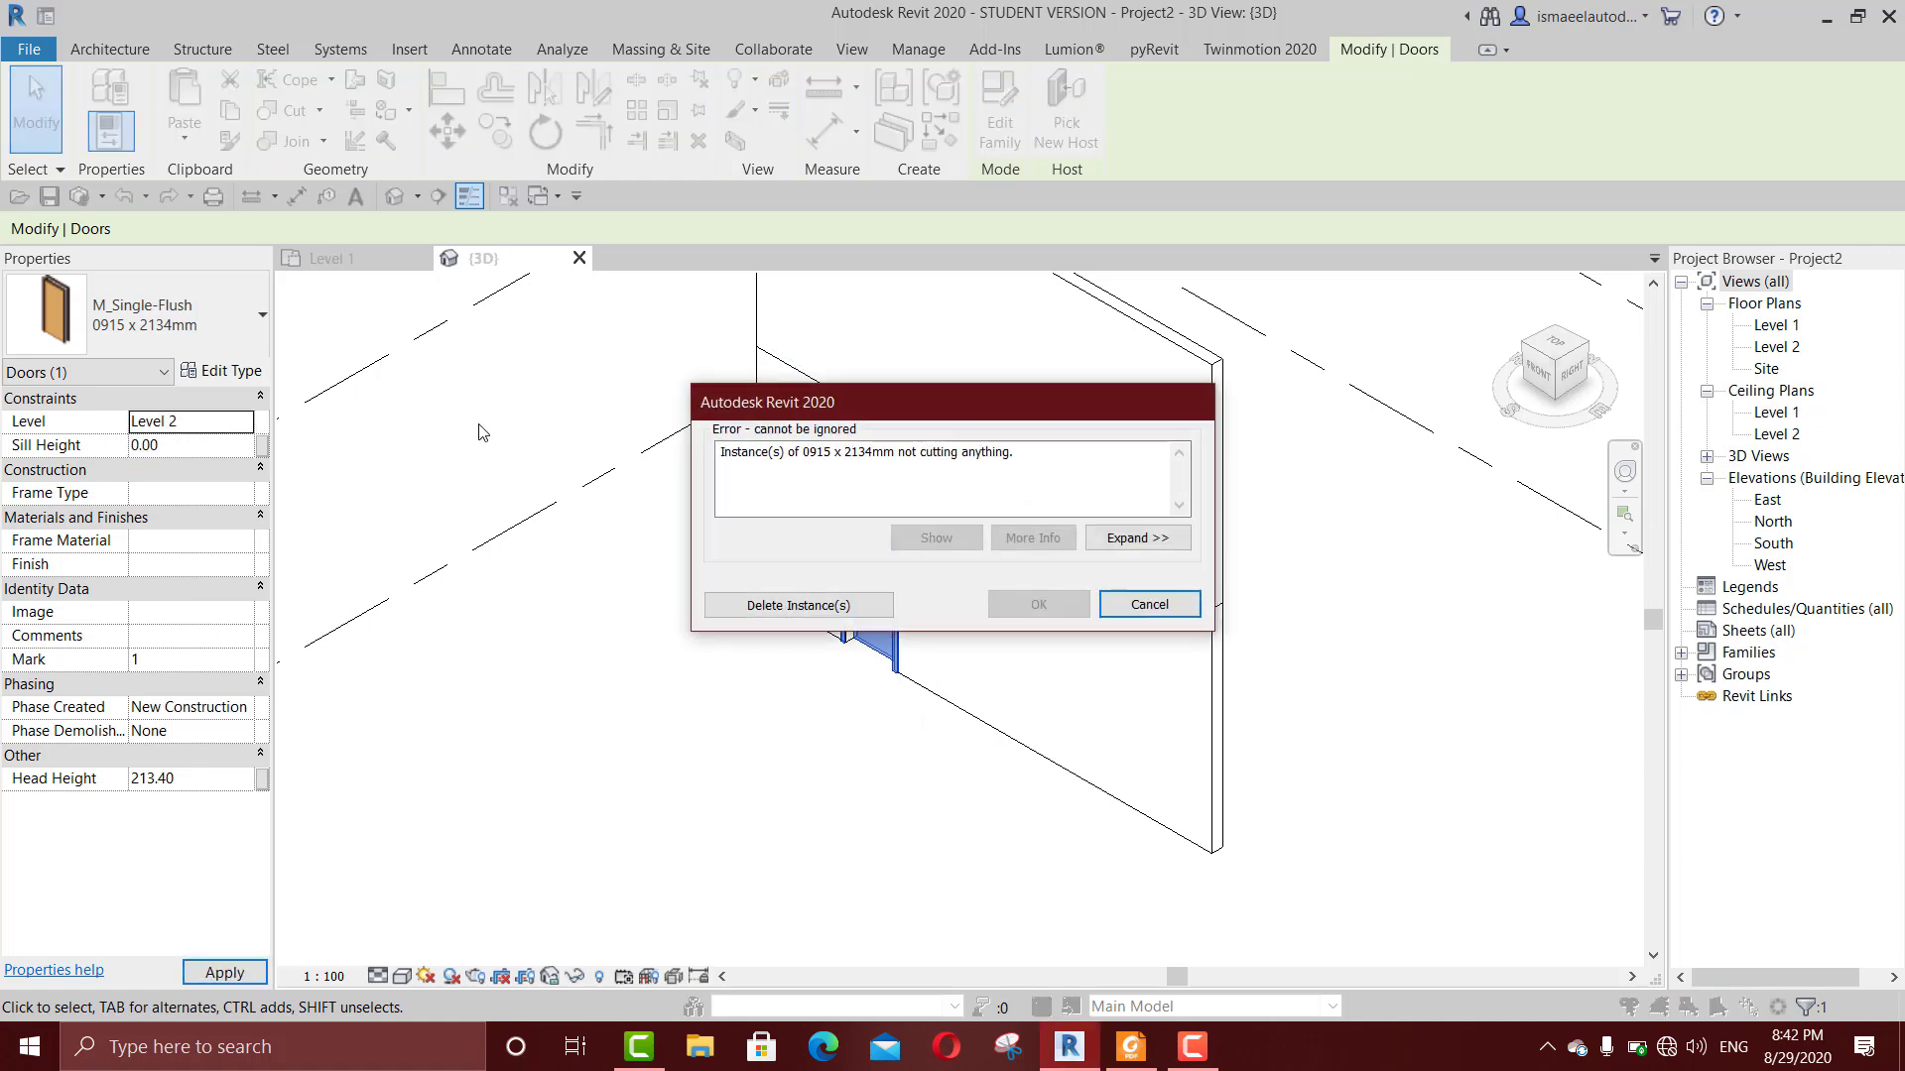
{"action": "left_click", "coordinate": [805, 607]}
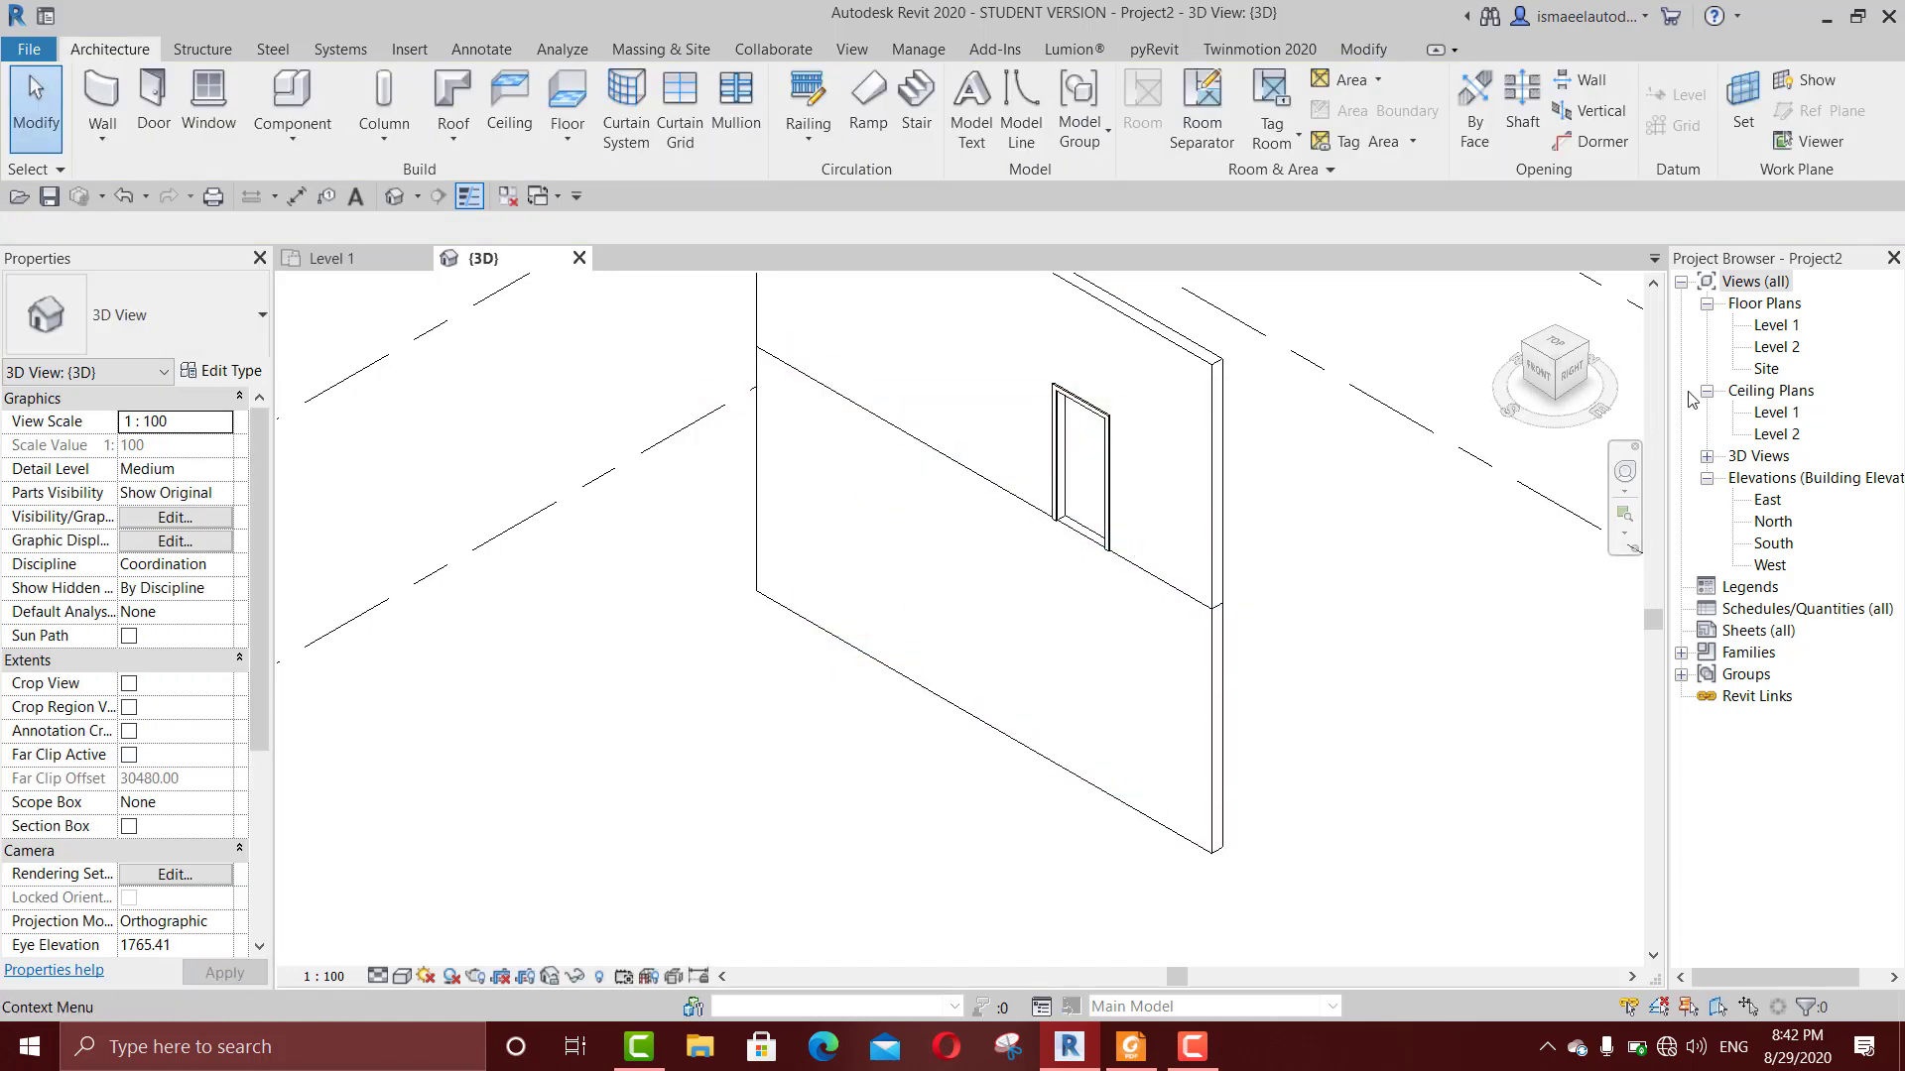
Step: Check the lower wall in the Level 1 plan and the 3D view, and open the North elevation
{"action": "double_click", "coordinate": [1775, 328]}
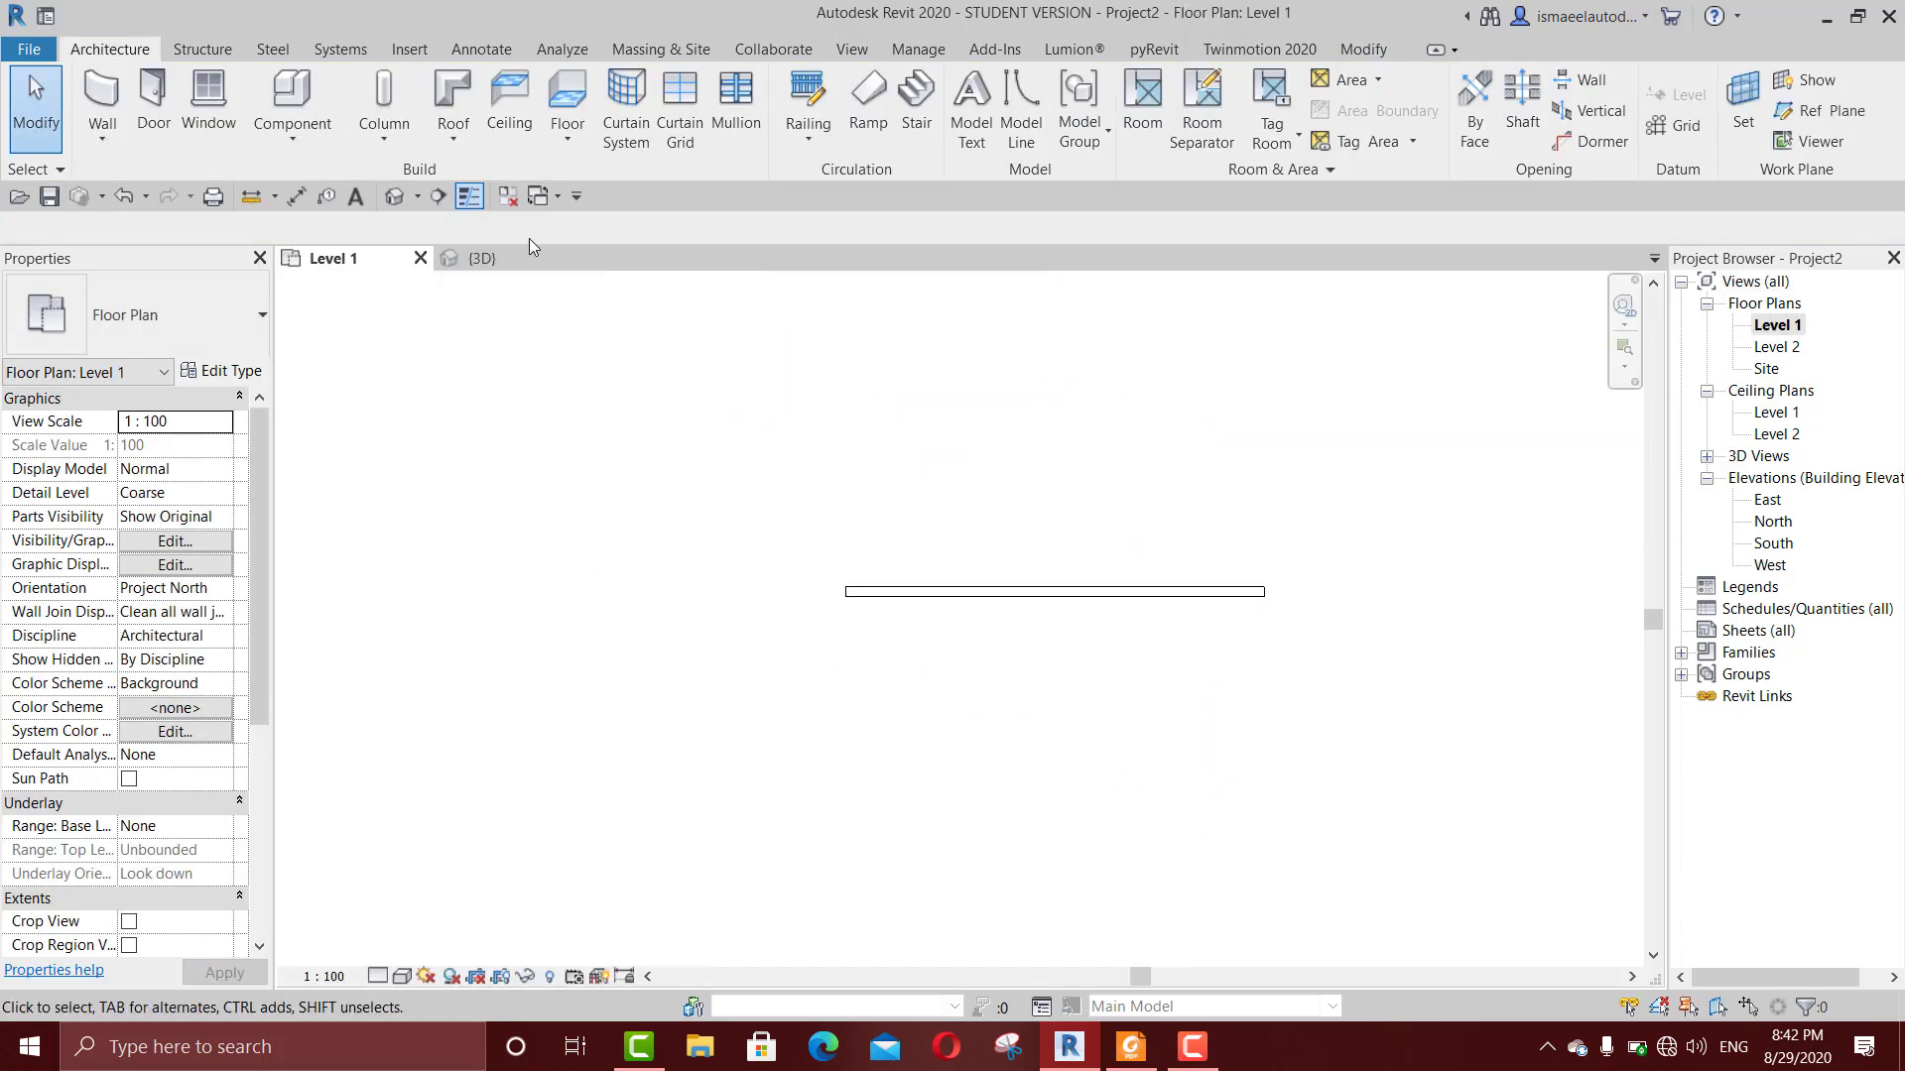
{"action": "left_click", "coordinate": [507, 262]}
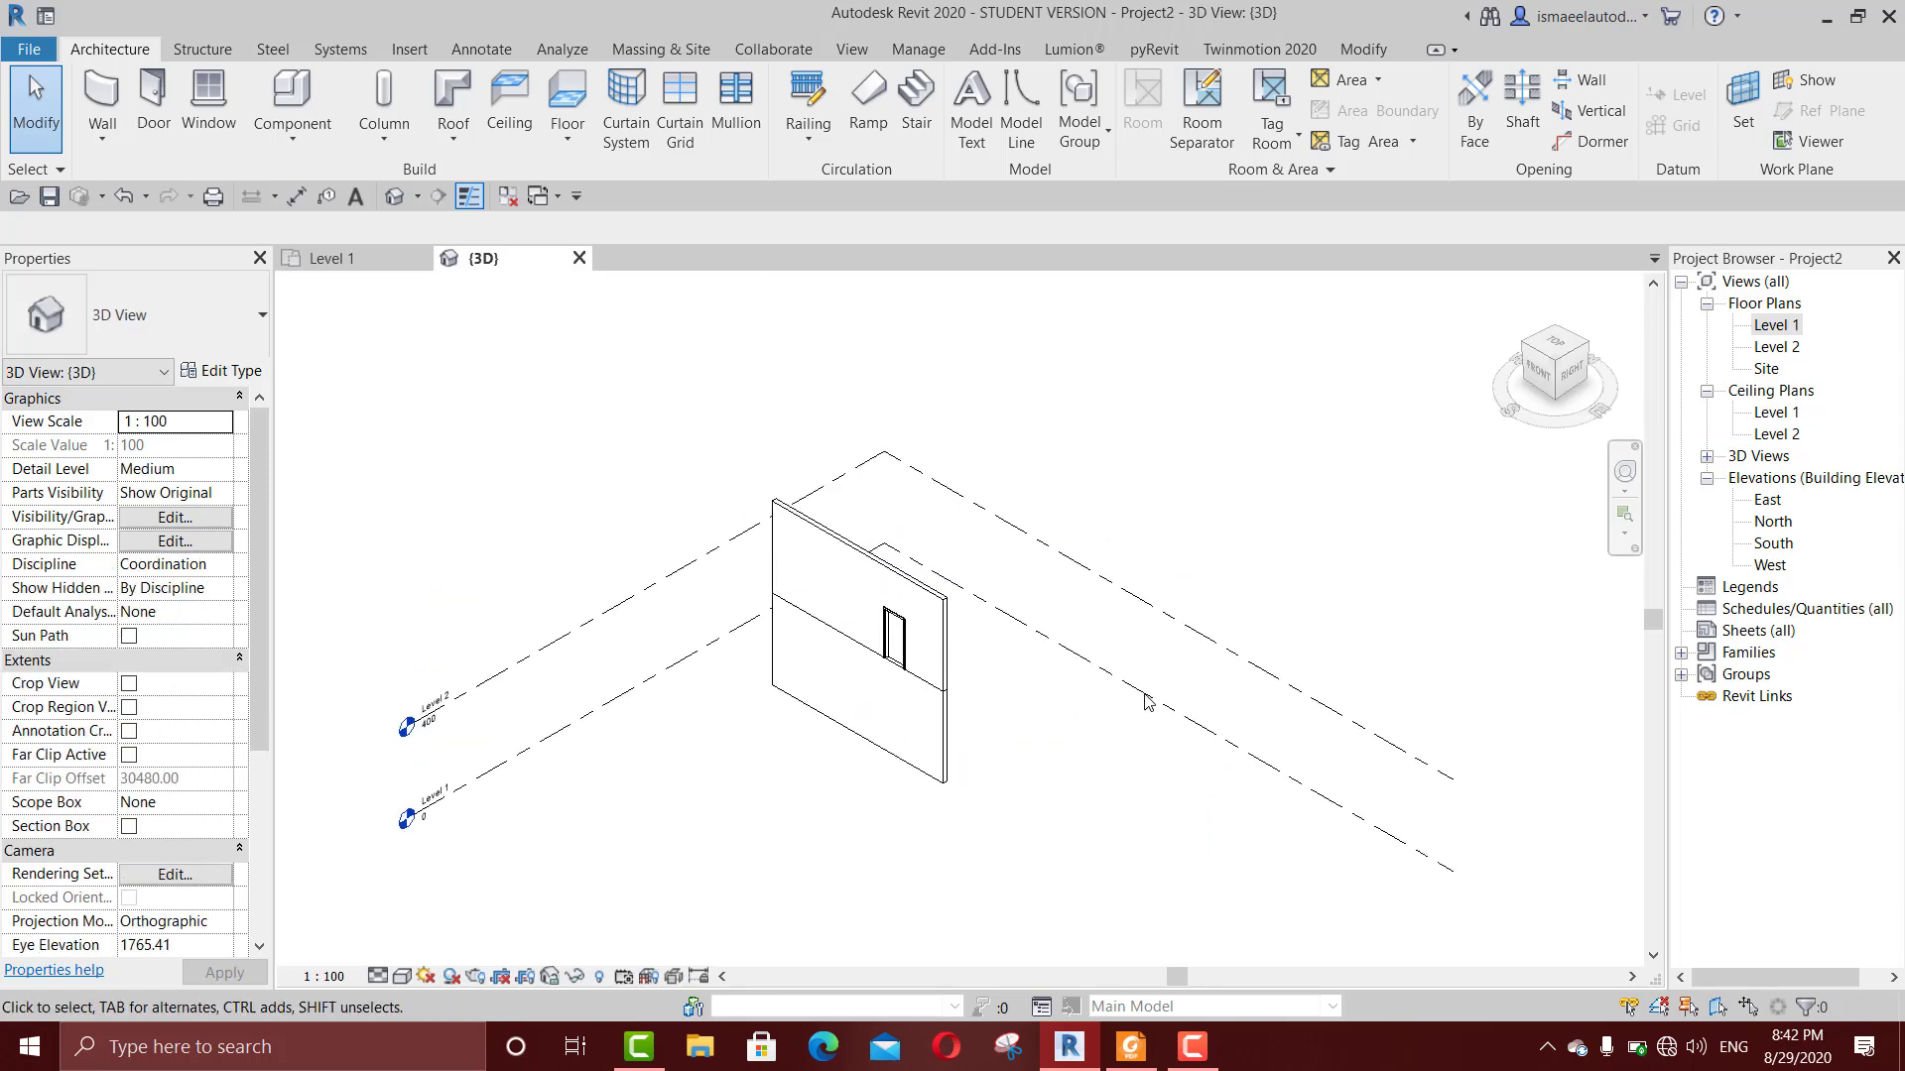
{"action": "double_click", "coordinate": [1775, 520]}
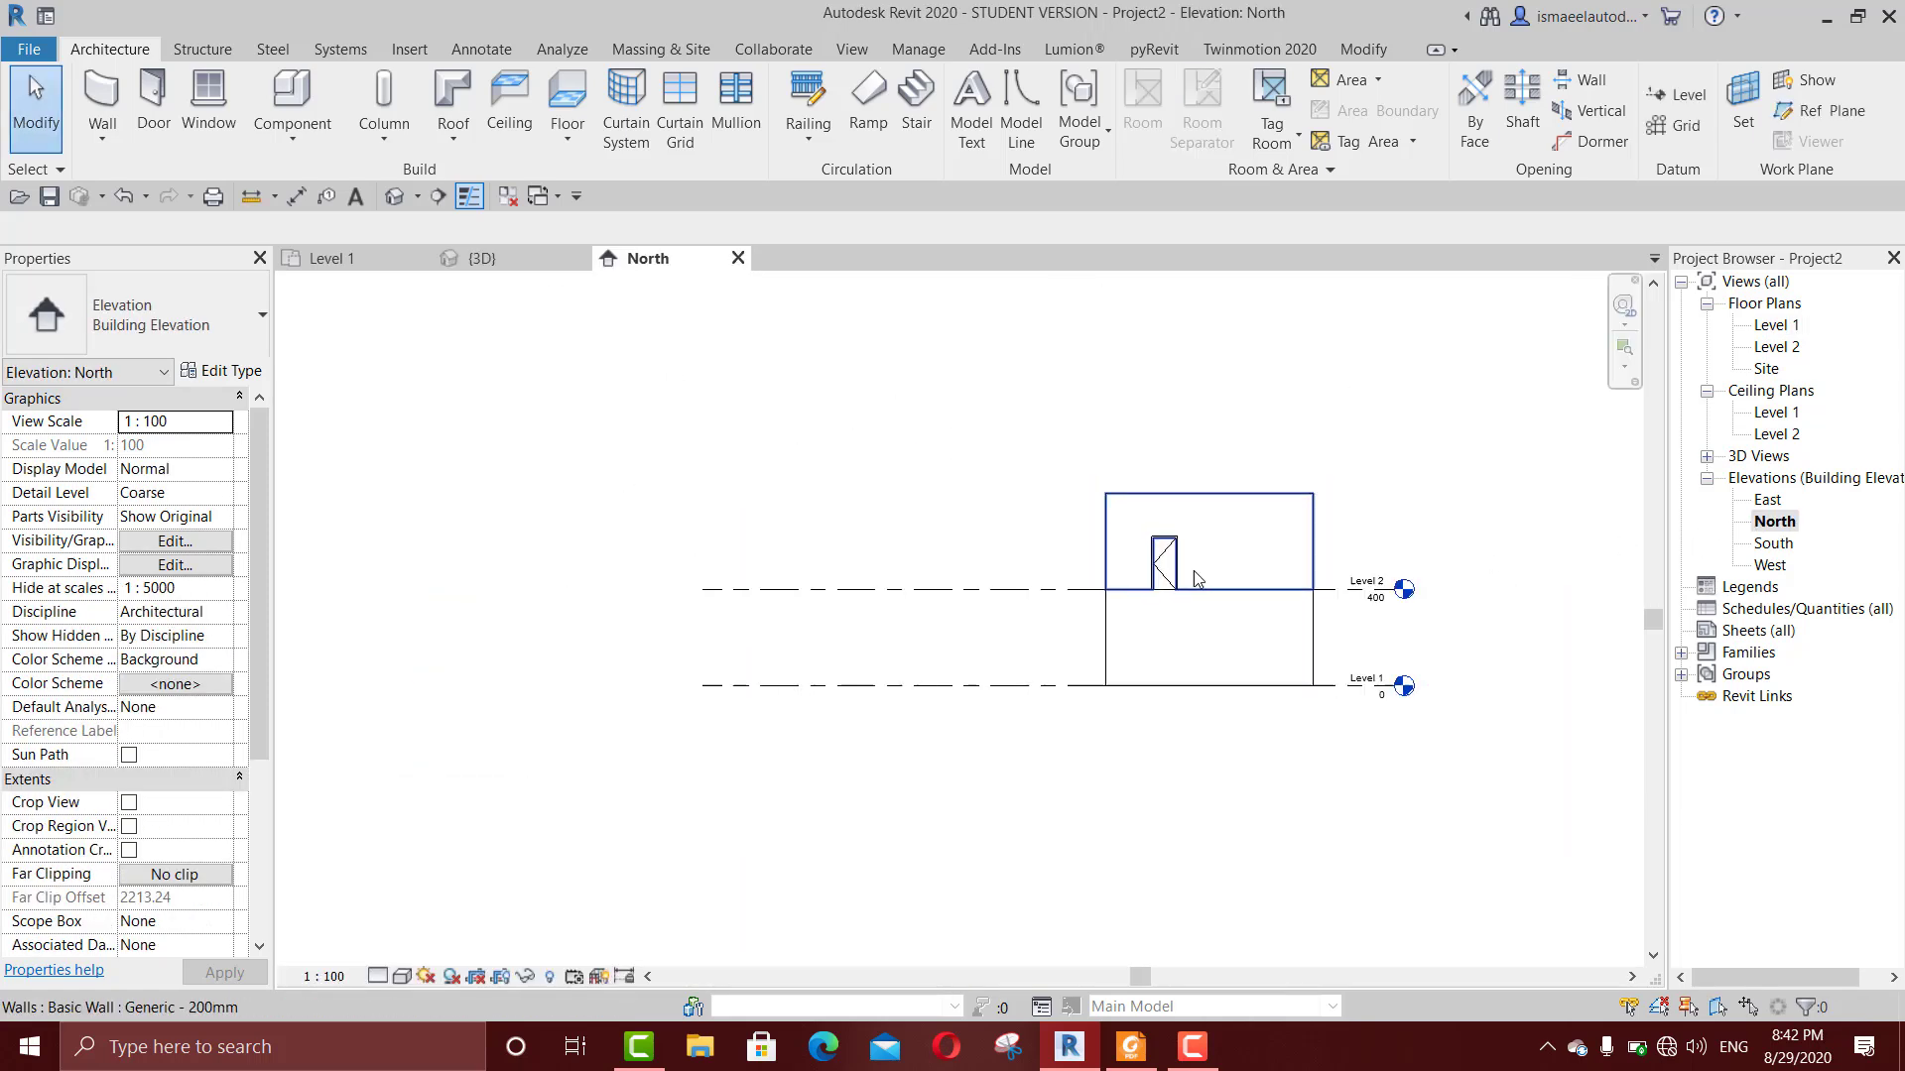
Step: Try to change the upper door's level to Level 1 in the North elevation, and cancel the change
{"action": "left_click", "coordinate": [1157, 556]}
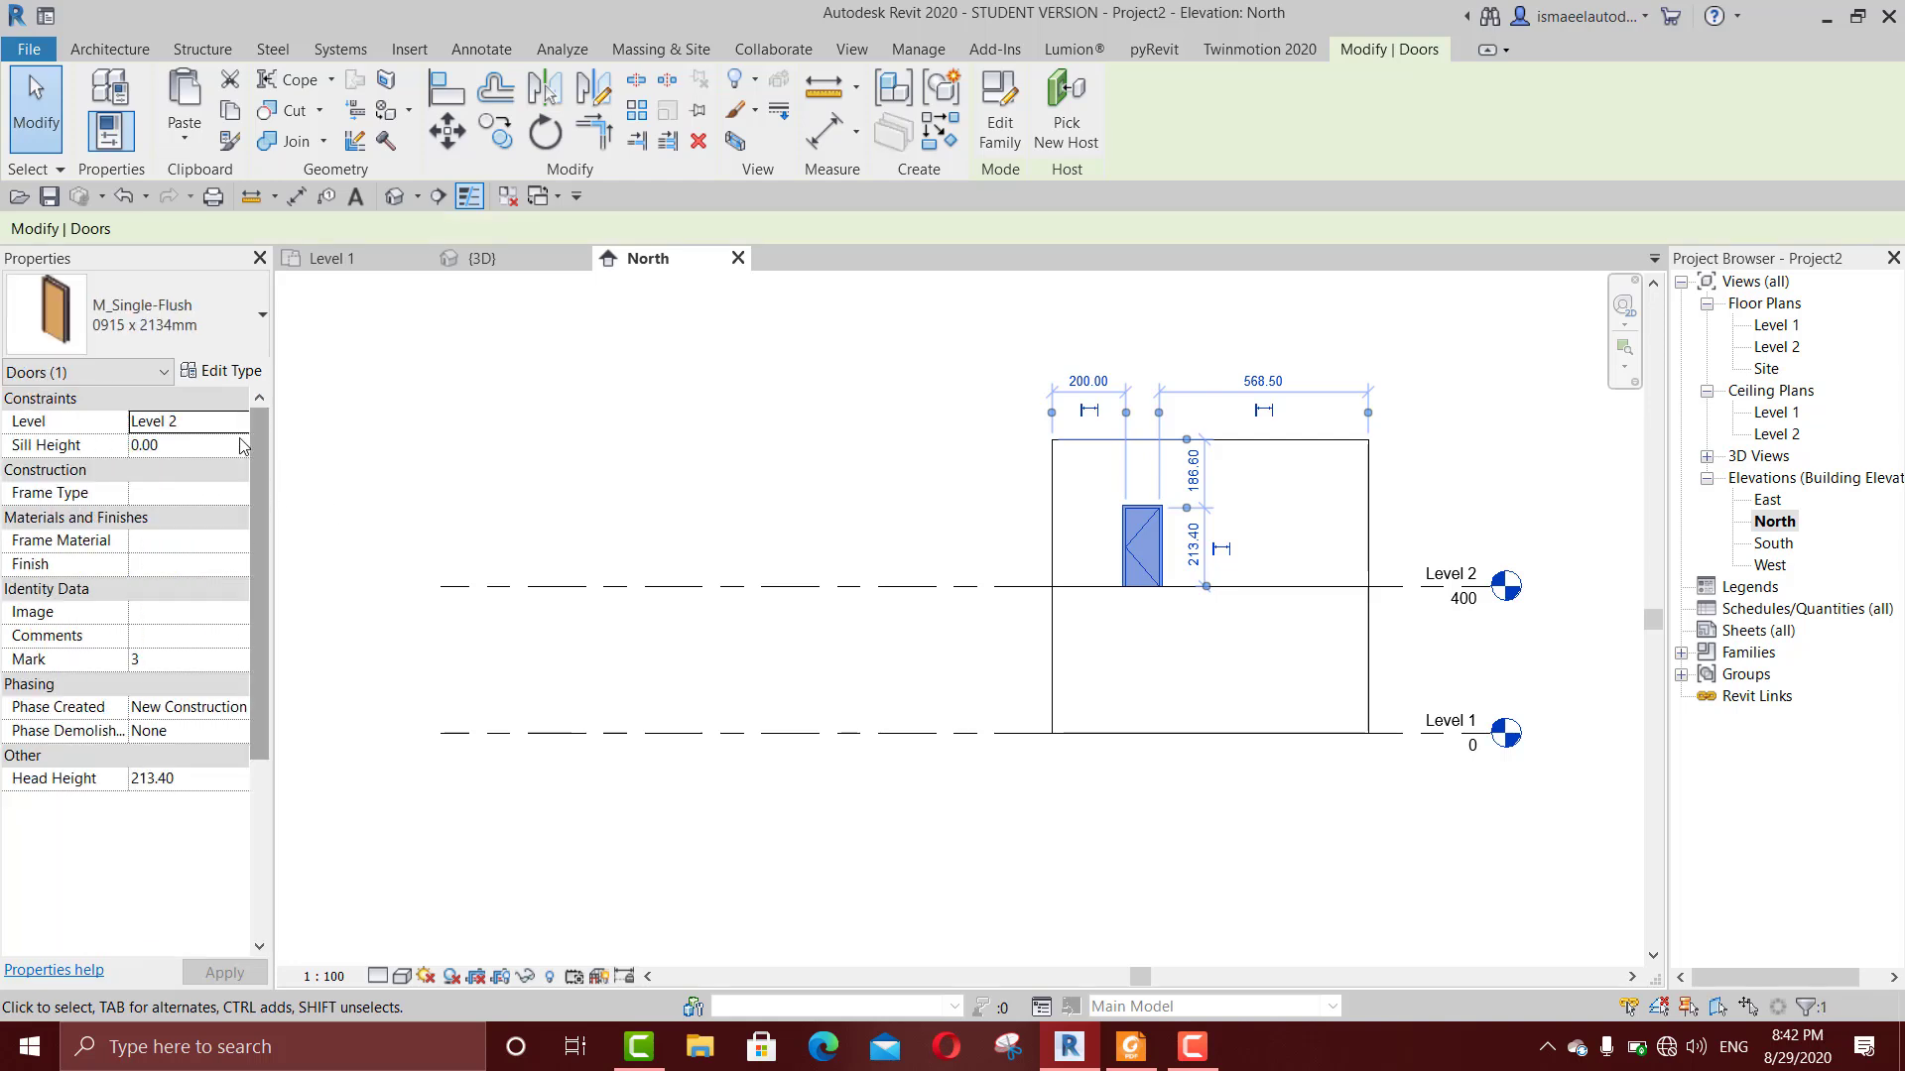
{"action": "left_click", "coordinate": [239, 437]}
{"action": "left_click", "coordinate": [246, 422]}
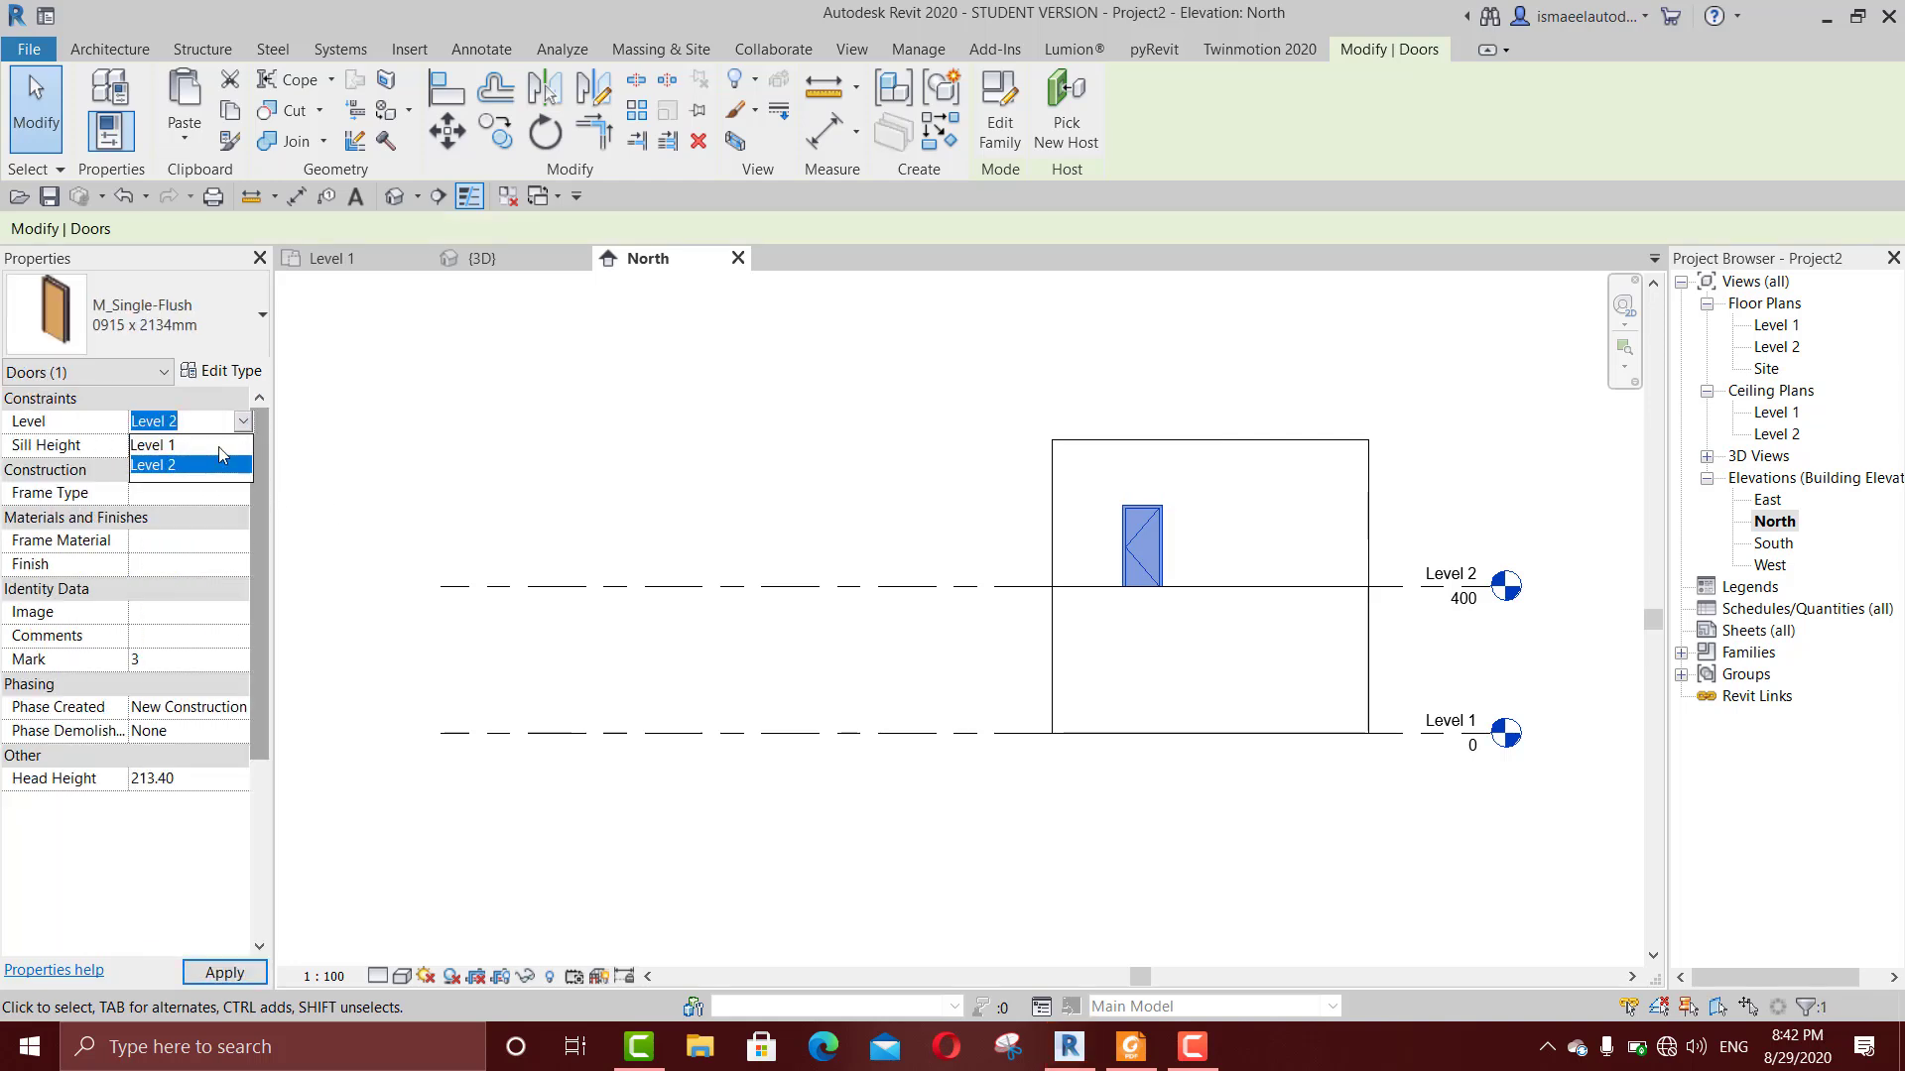
{"action": "left_click", "coordinate": [188, 444]}
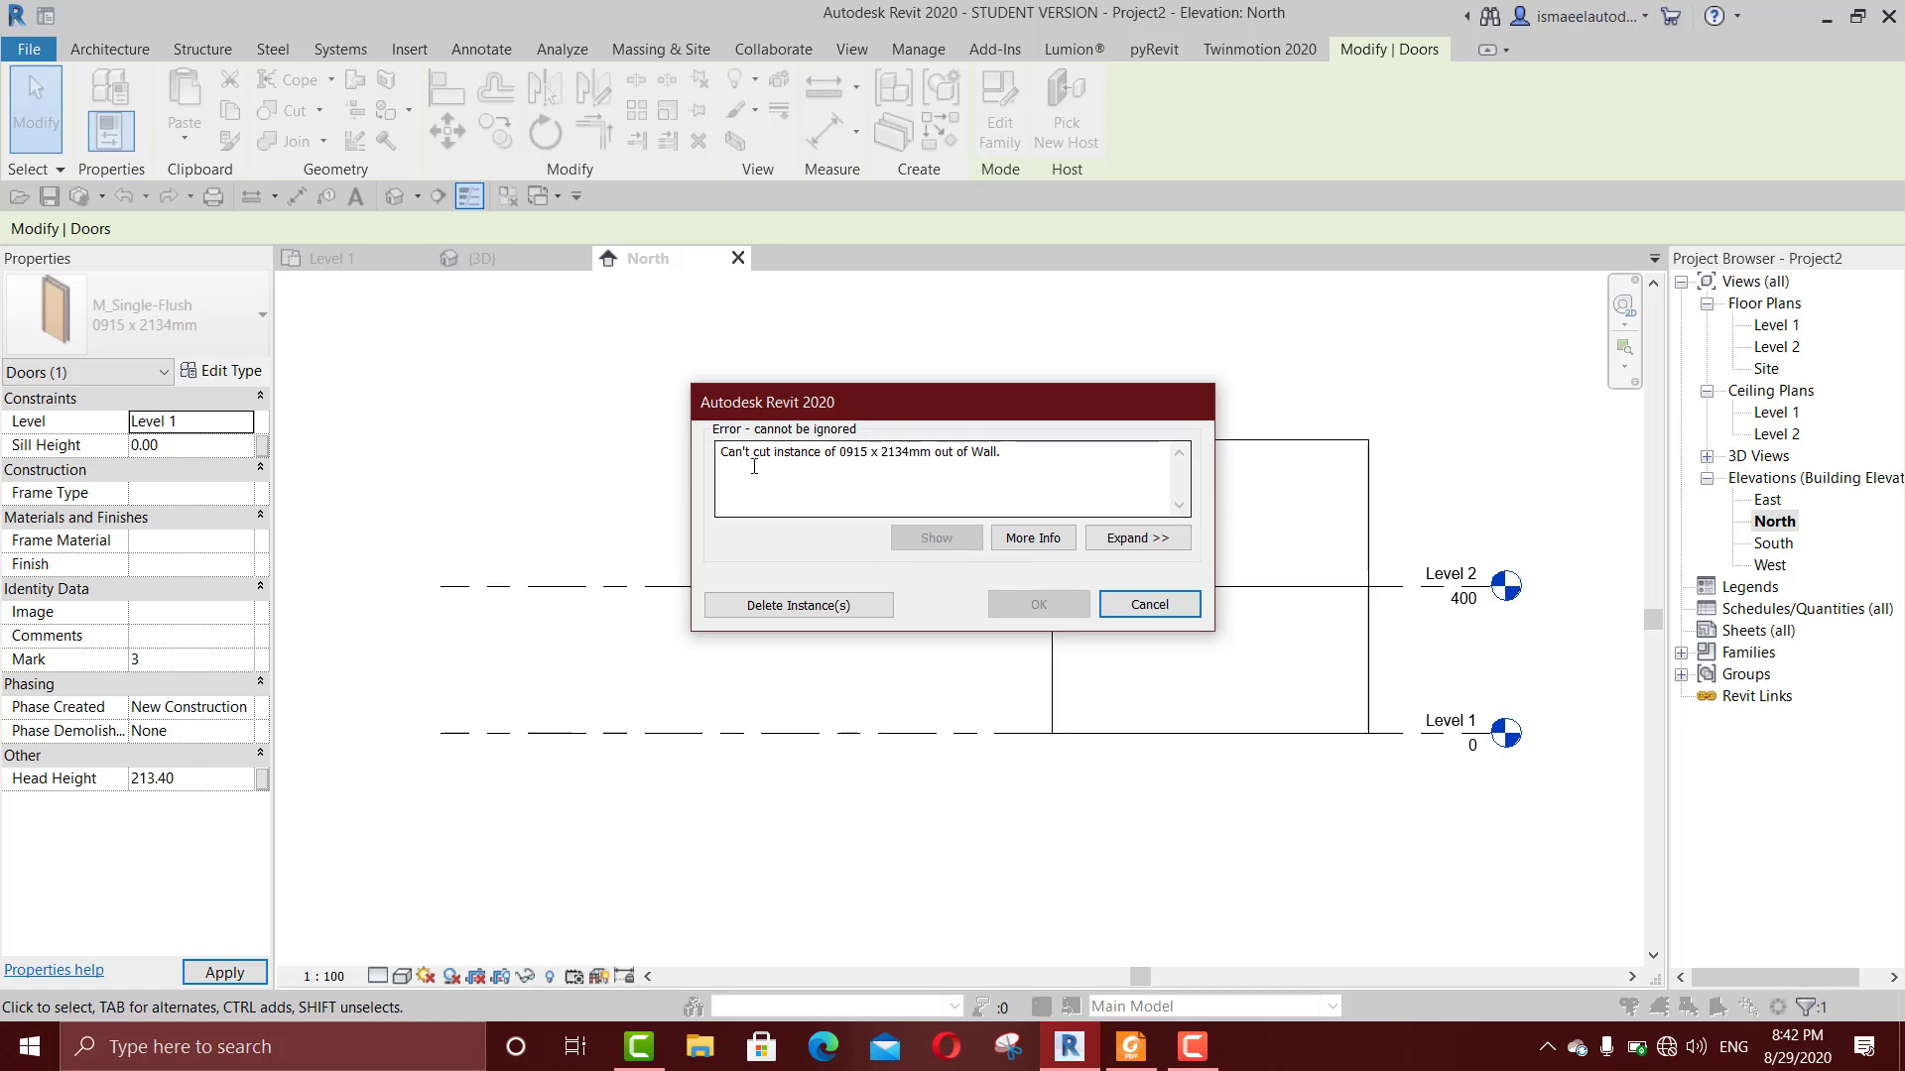
{"action": "left_click_drag", "start_coordinate": [719, 455], "coordinate": [834, 460]}
{"action": "left_click", "coordinate": [921, 477]}
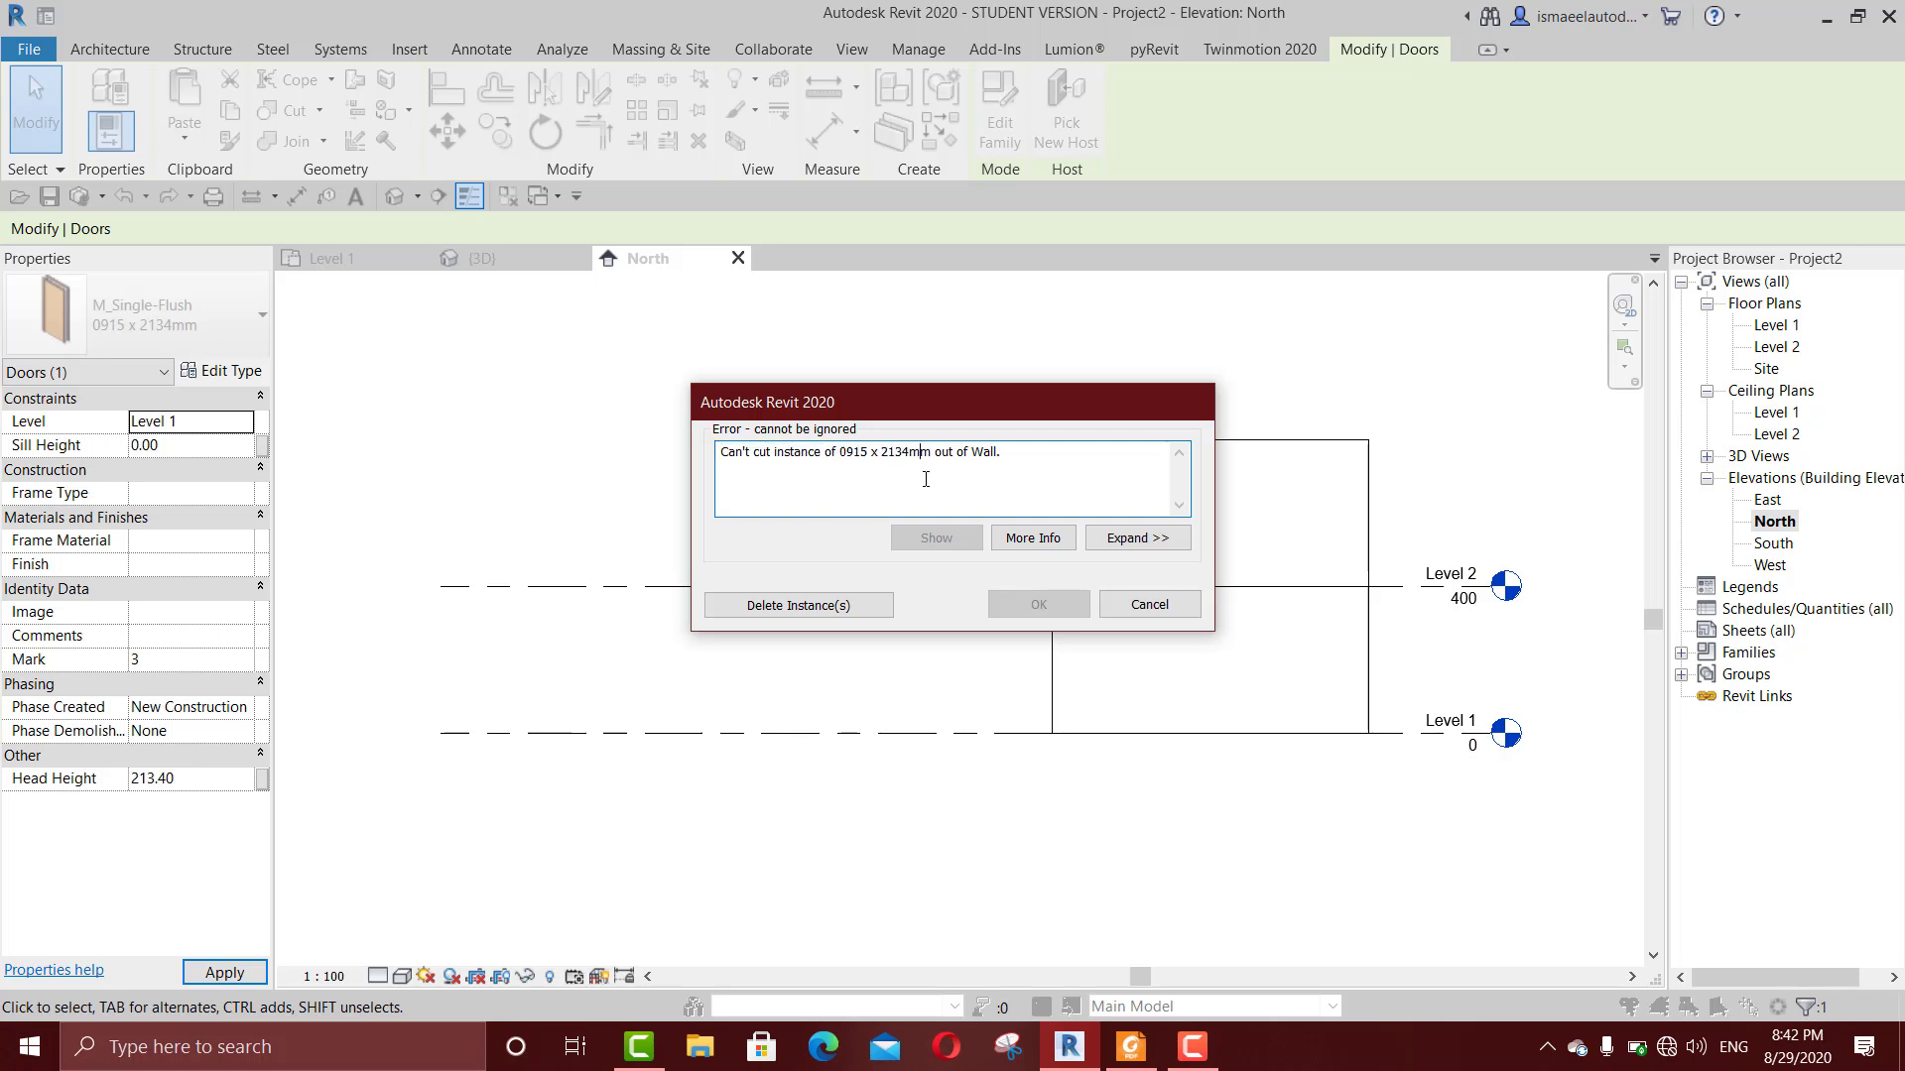
{"action": "left_click", "coordinate": [1151, 603]}
Step: Examine the upper door in the North elevation and the wall in the Level 1 floor plan
{"action": "scroll", "coordinate": [1180, 564], "scroll_direction": "up", "scroll_amount": 2}
{"action": "scroll", "coordinate": [1180, 564], "scroll_direction": "up", "scroll_amount": 1}
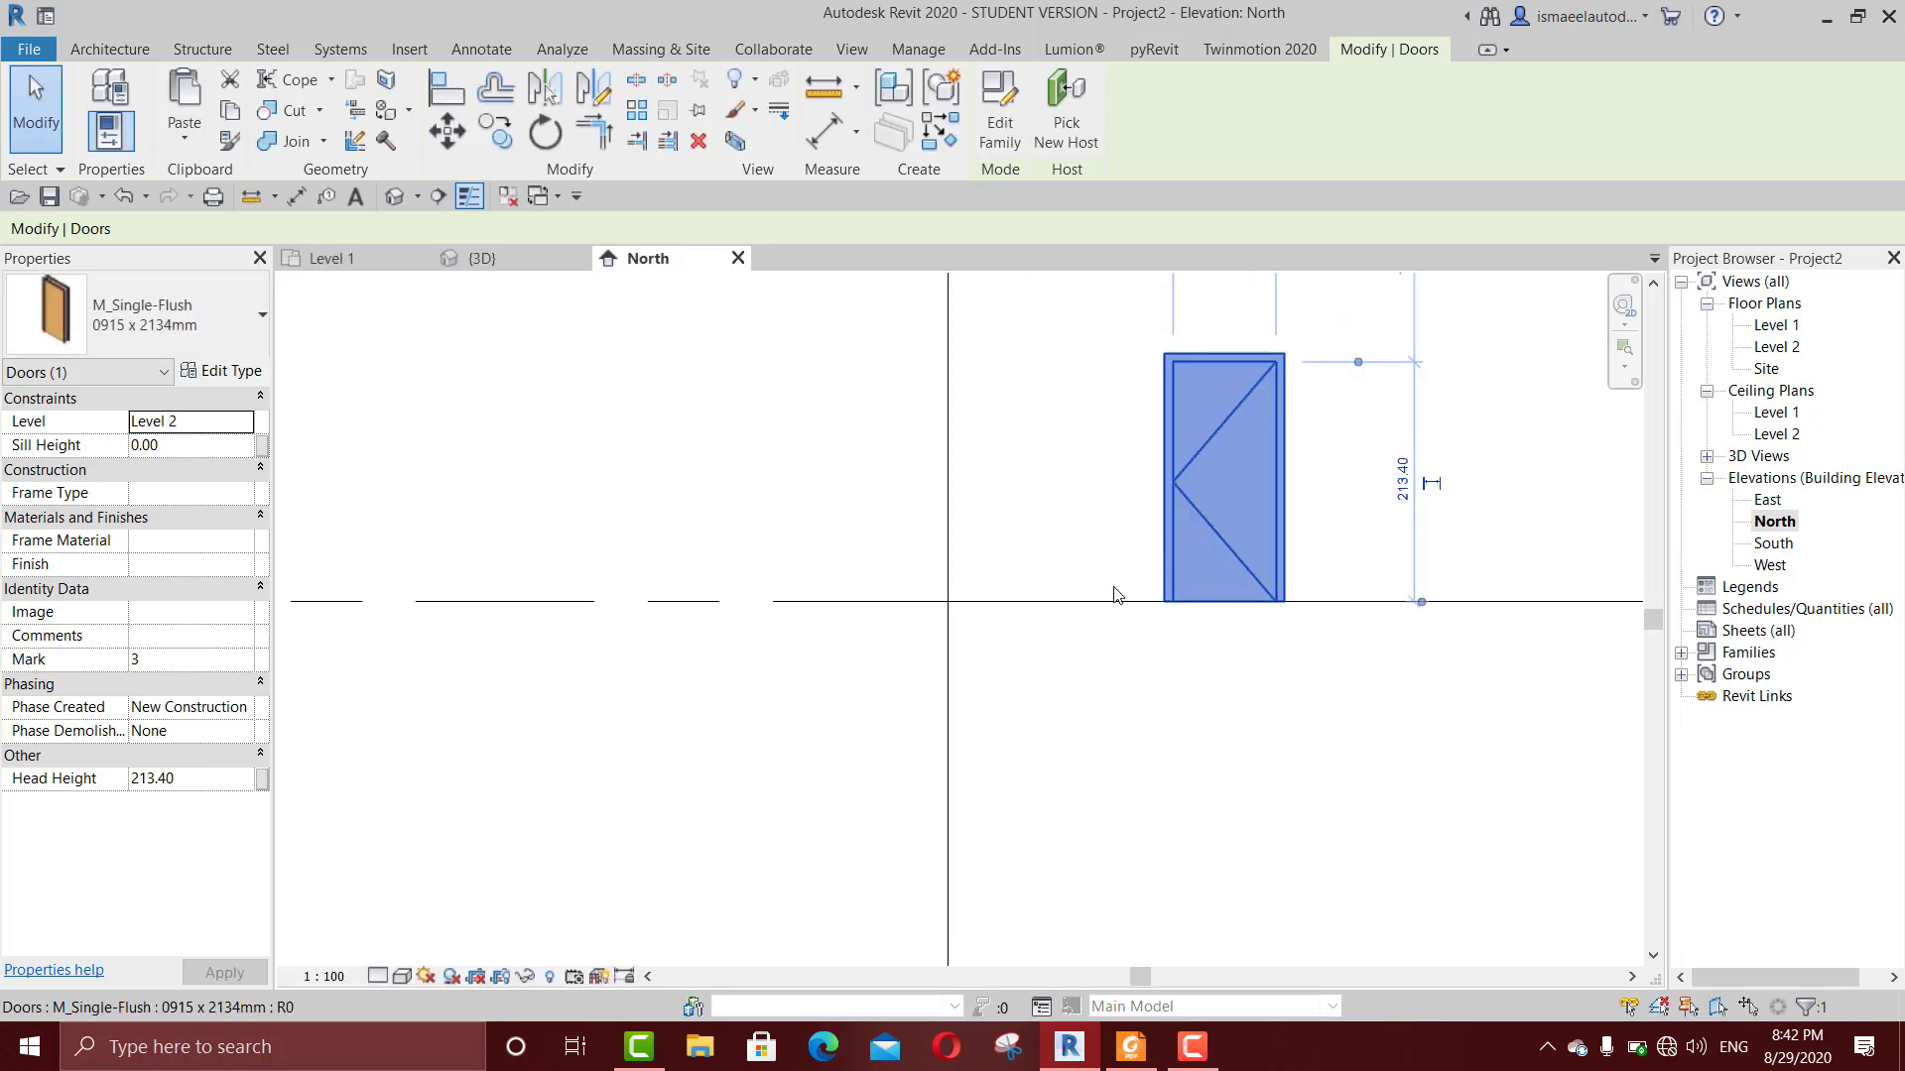
{"action": "middle_click_drag", "start_coordinate": [1115, 595], "coordinate": [1021, 605]}
{"action": "scroll", "coordinate": [1025, 601], "scroll_direction": "down", "scroll_amount": 2}
{"action": "scroll", "coordinate": [1042, 551], "scroll_direction": "up", "scroll_amount": 1}
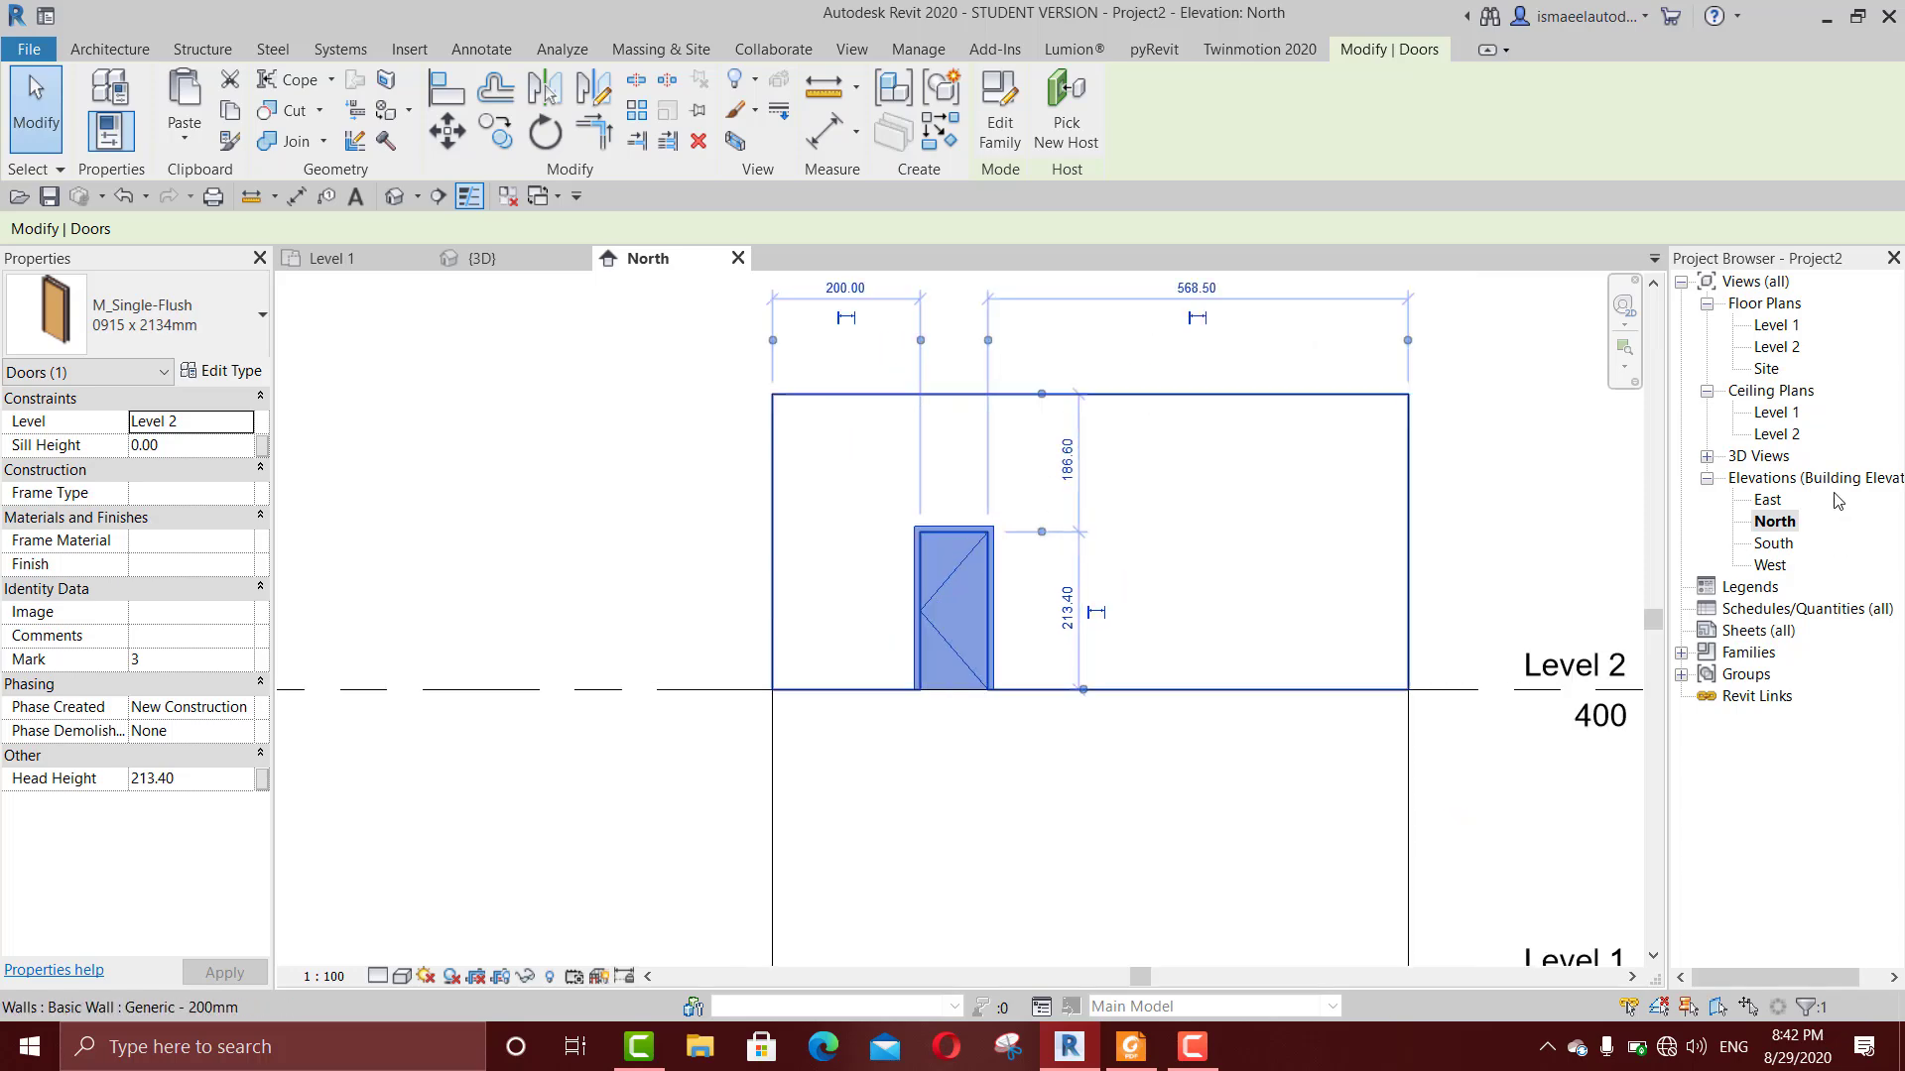
{"action": "double_click", "coordinate": [1789, 329]}
{"action": "scroll", "coordinate": [1148, 571], "scroll_direction": "up", "scroll_amount": 2}
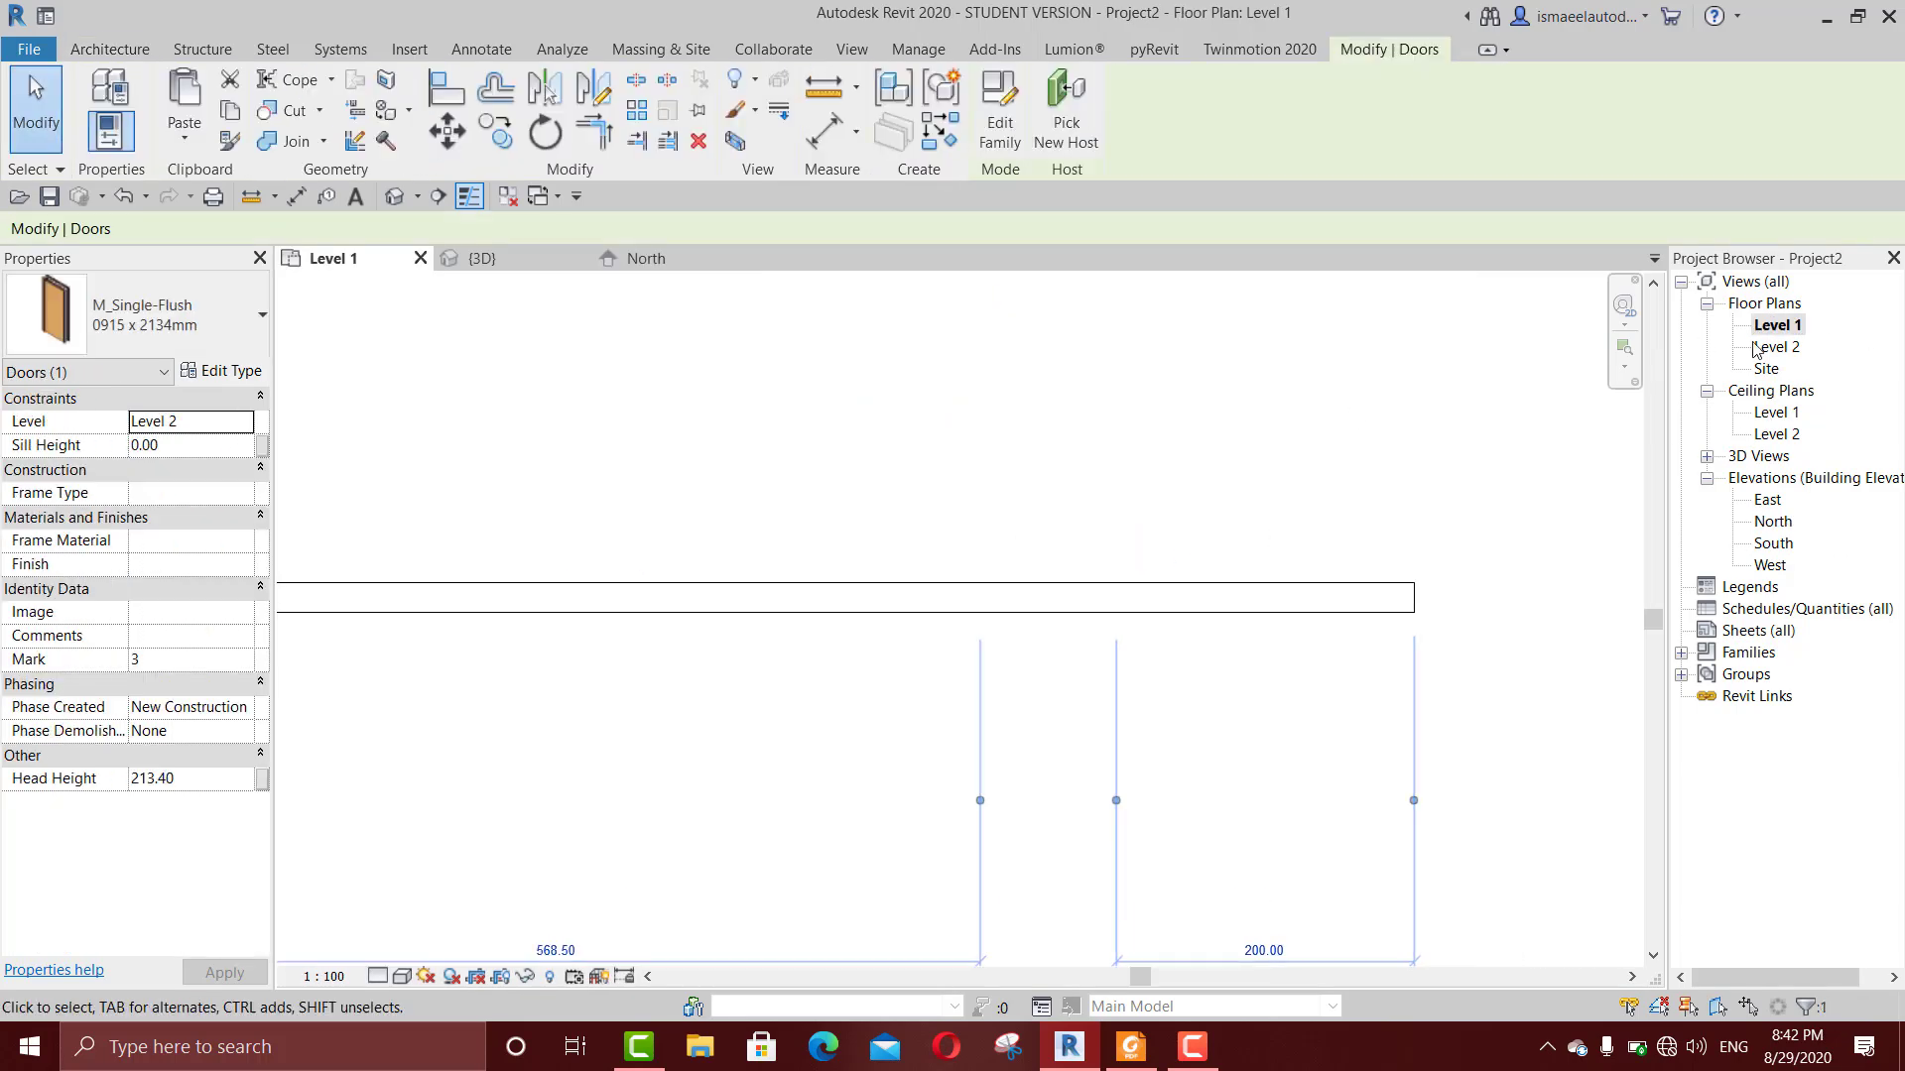
Step: Place another M_Single-Flush 0915 x 2134mm door in the Level 2 plan, about 297 cm from the wall's left end
{"action": "left_click", "coordinate": [1772, 348]}
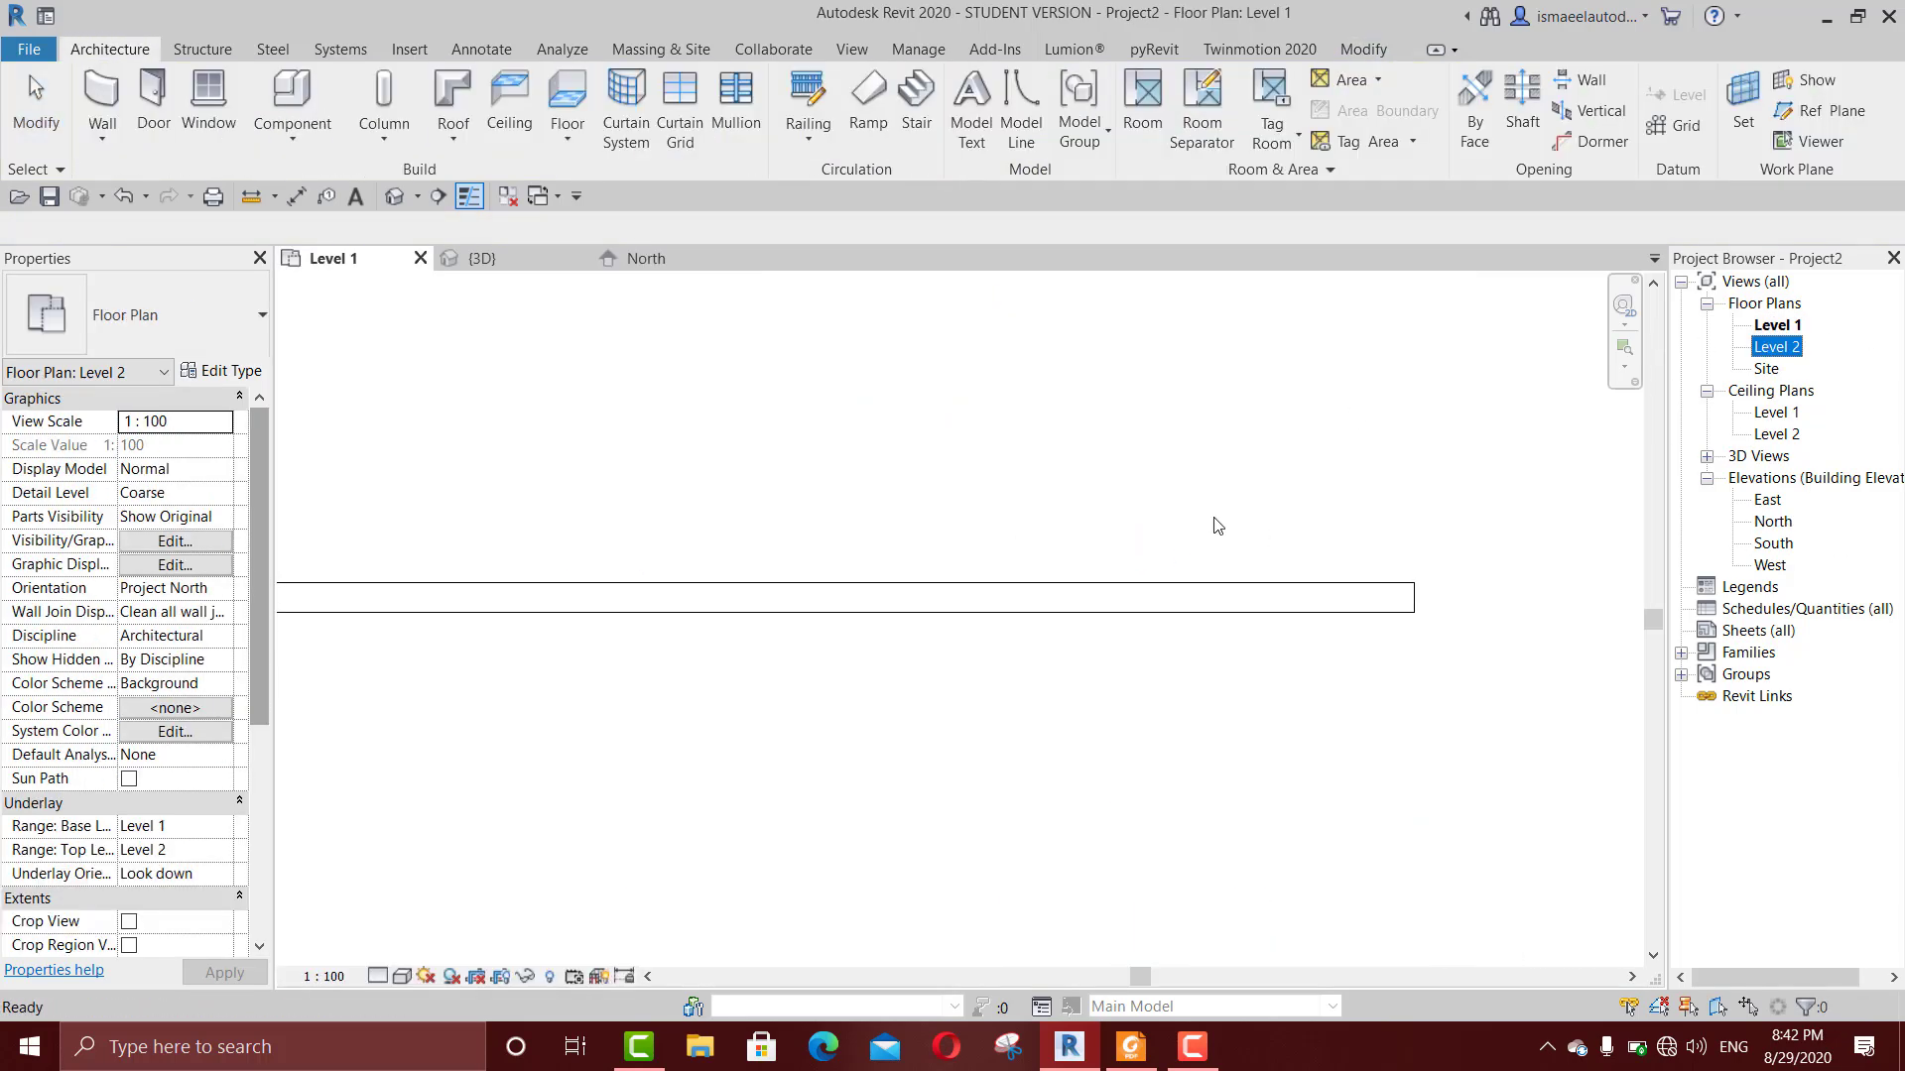
{"action": "double_click", "coordinate": [1776, 347]}
{"action": "scroll", "coordinate": [1149, 466], "scroll_direction": "down", "scroll_amount": 3}
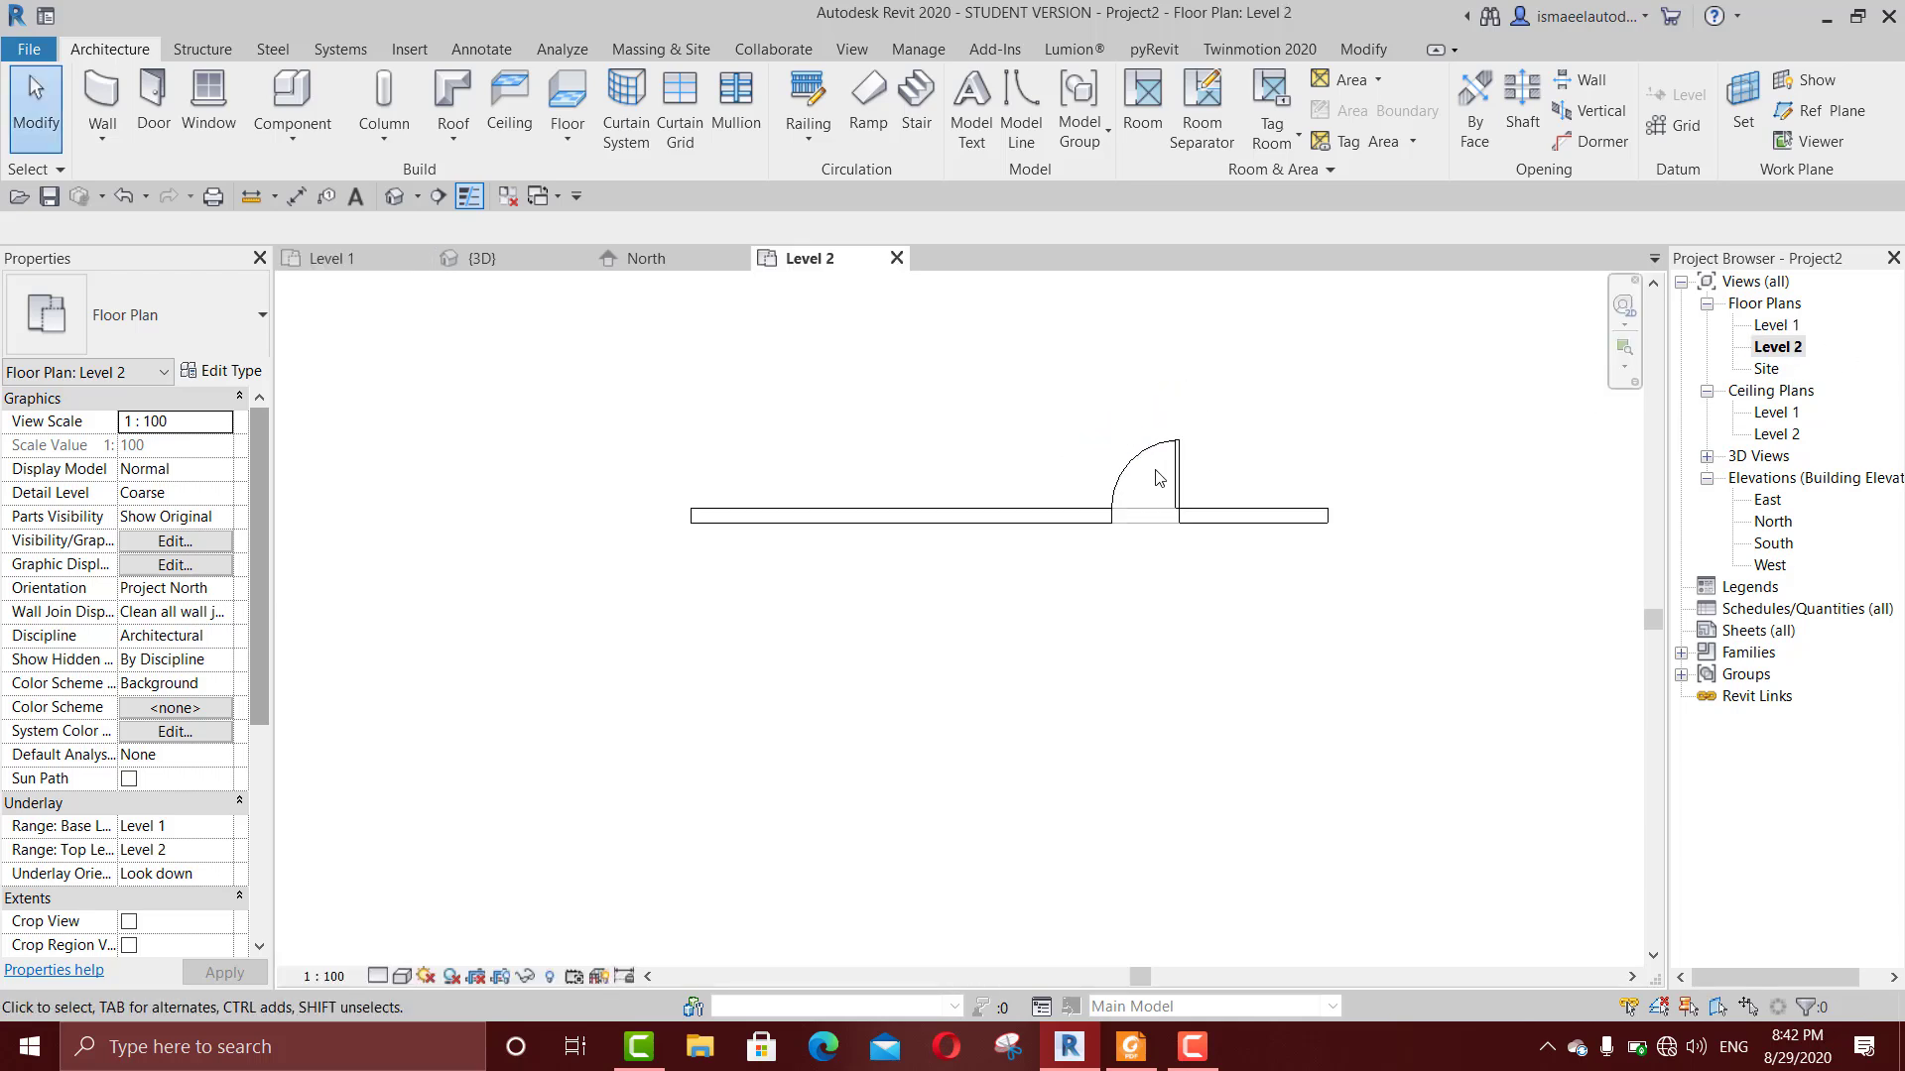
{"action": "key", "text": "d"}
{"action": "key", "text": "r"}
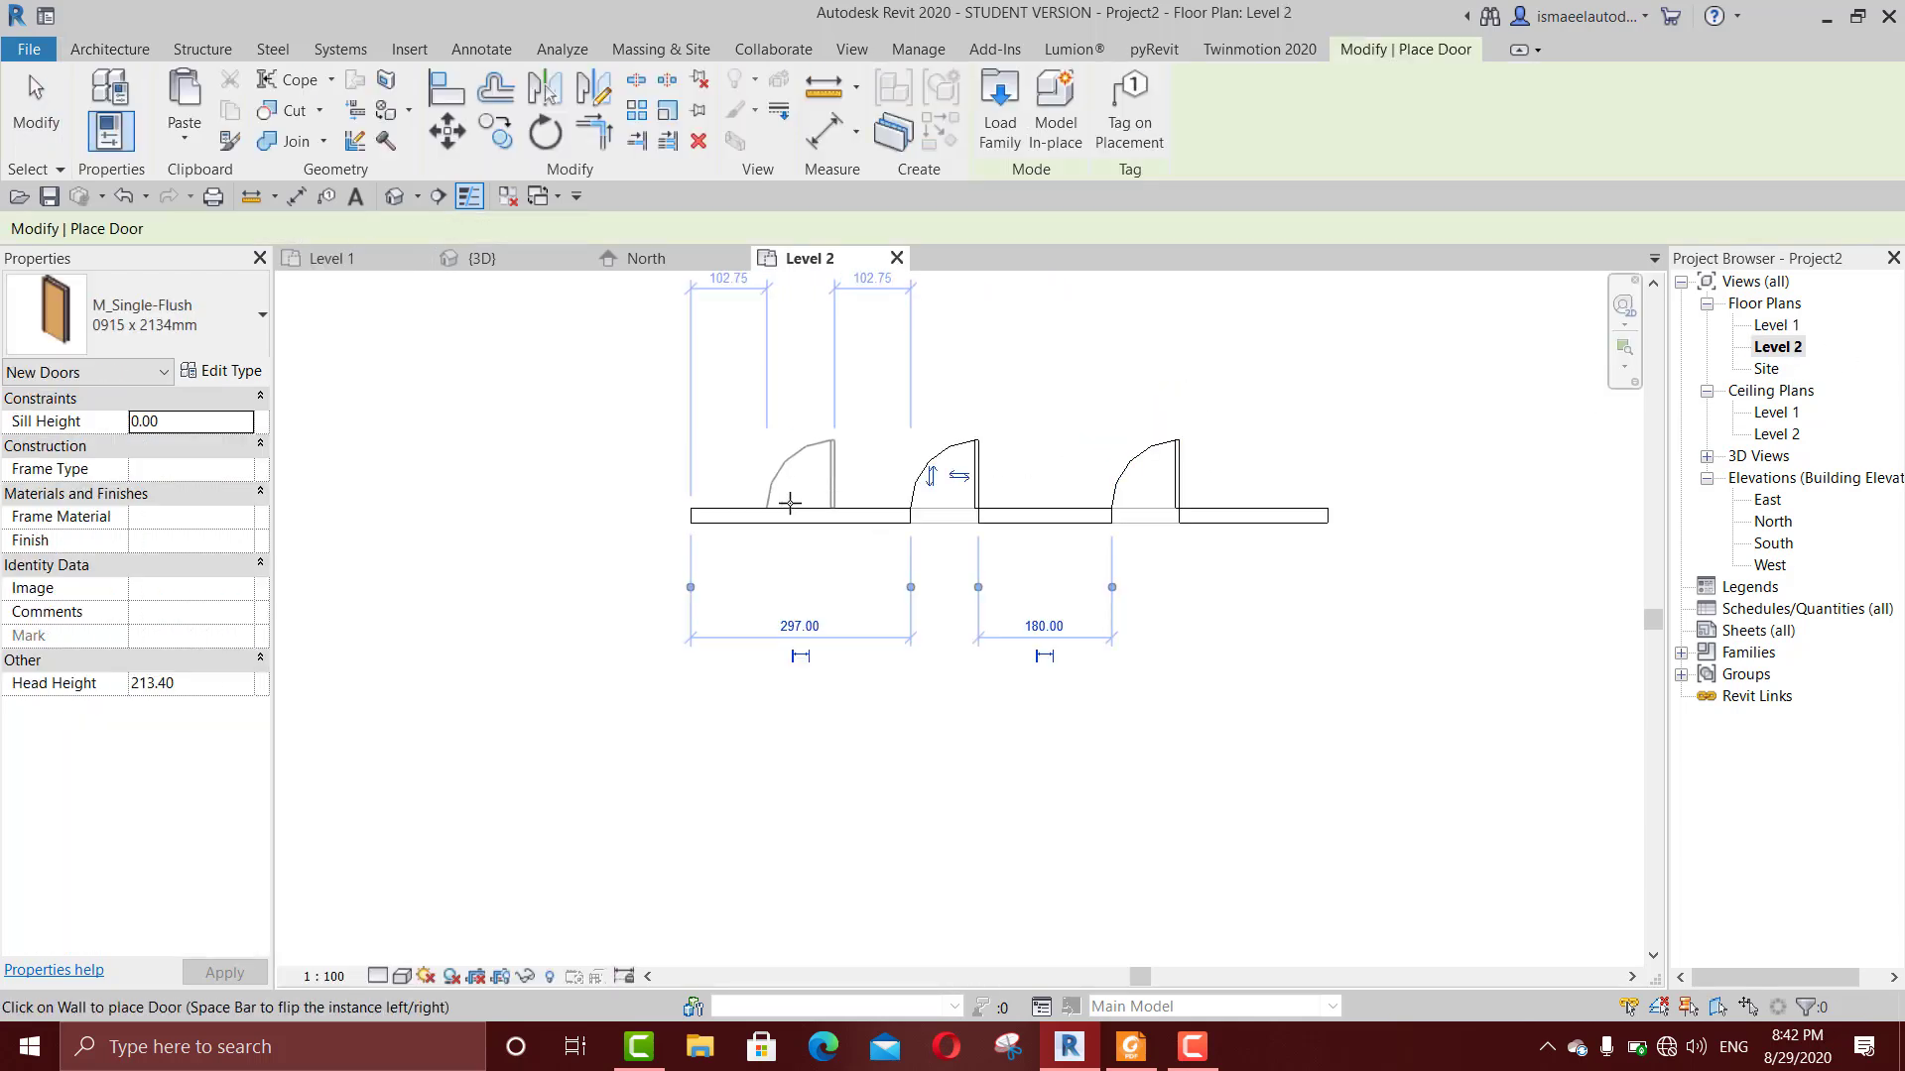
{"action": "scroll", "coordinate": [834, 491], "scroll_direction": "up", "scroll_amount": 2}
{"action": "middle_click_drag", "start_coordinate": [833, 491], "coordinate": [906, 516]}
{"action": "key", "text": "Escape"}
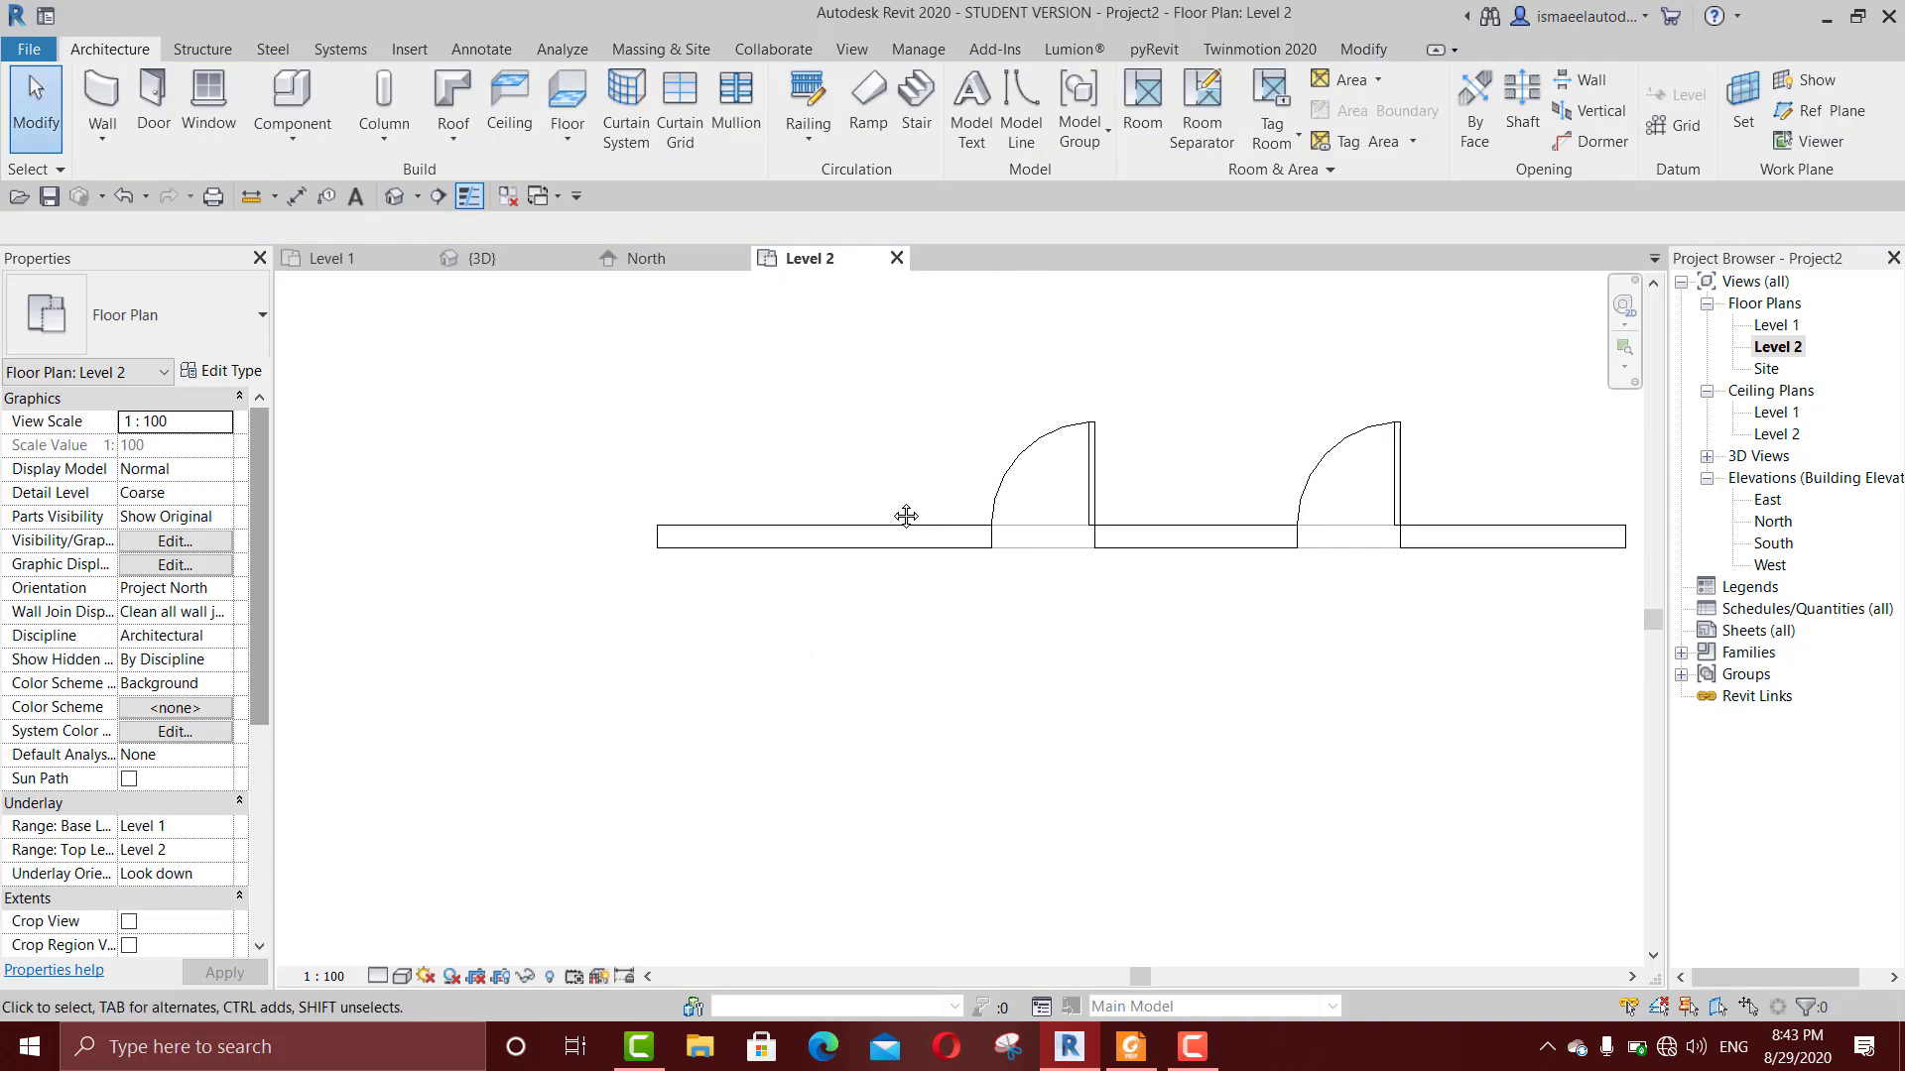
Step: Place two M_Fixed 0406 x 0610mm windows in the Level 2 wall, about 176 cm and 86 cm from its left end
{"action": "key", "text": "w"}
{"action": "key", "text": "n"}
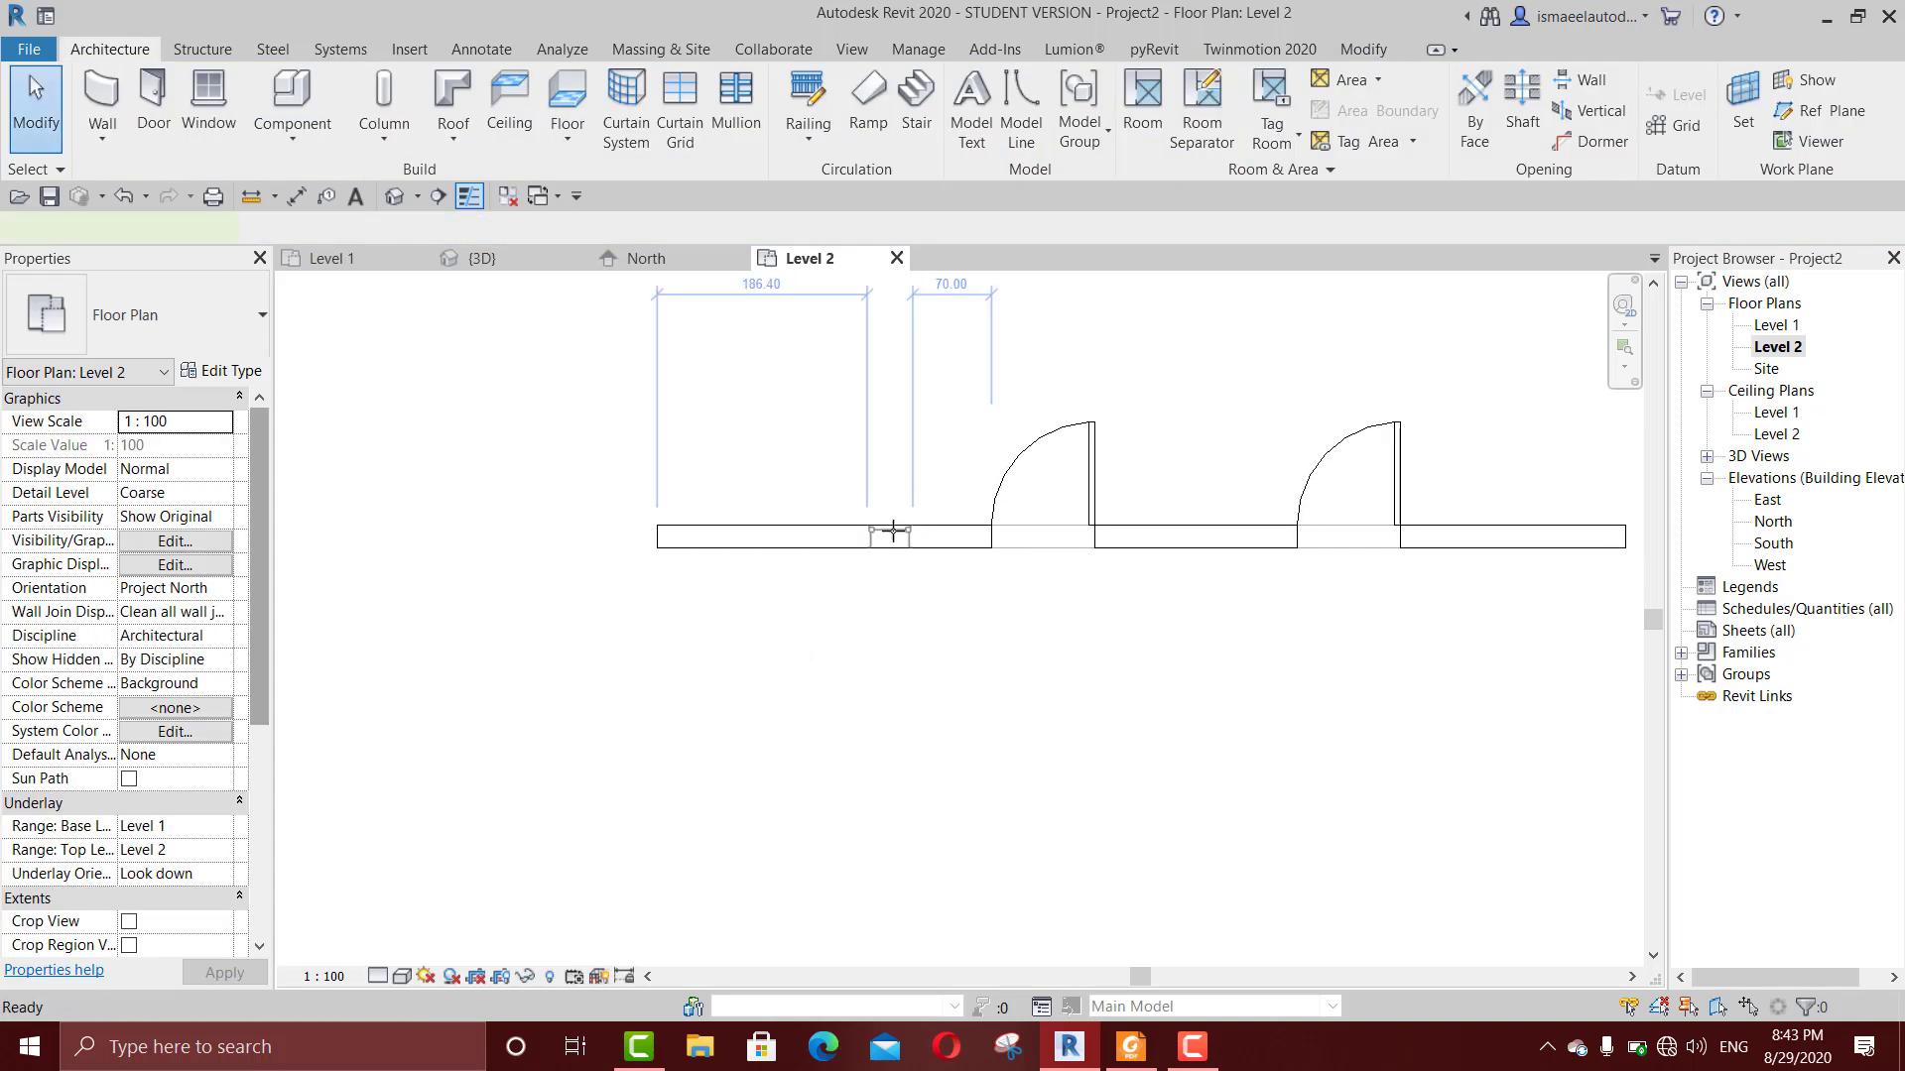
{"action": "left_click", "coordinate": [881, 519]}
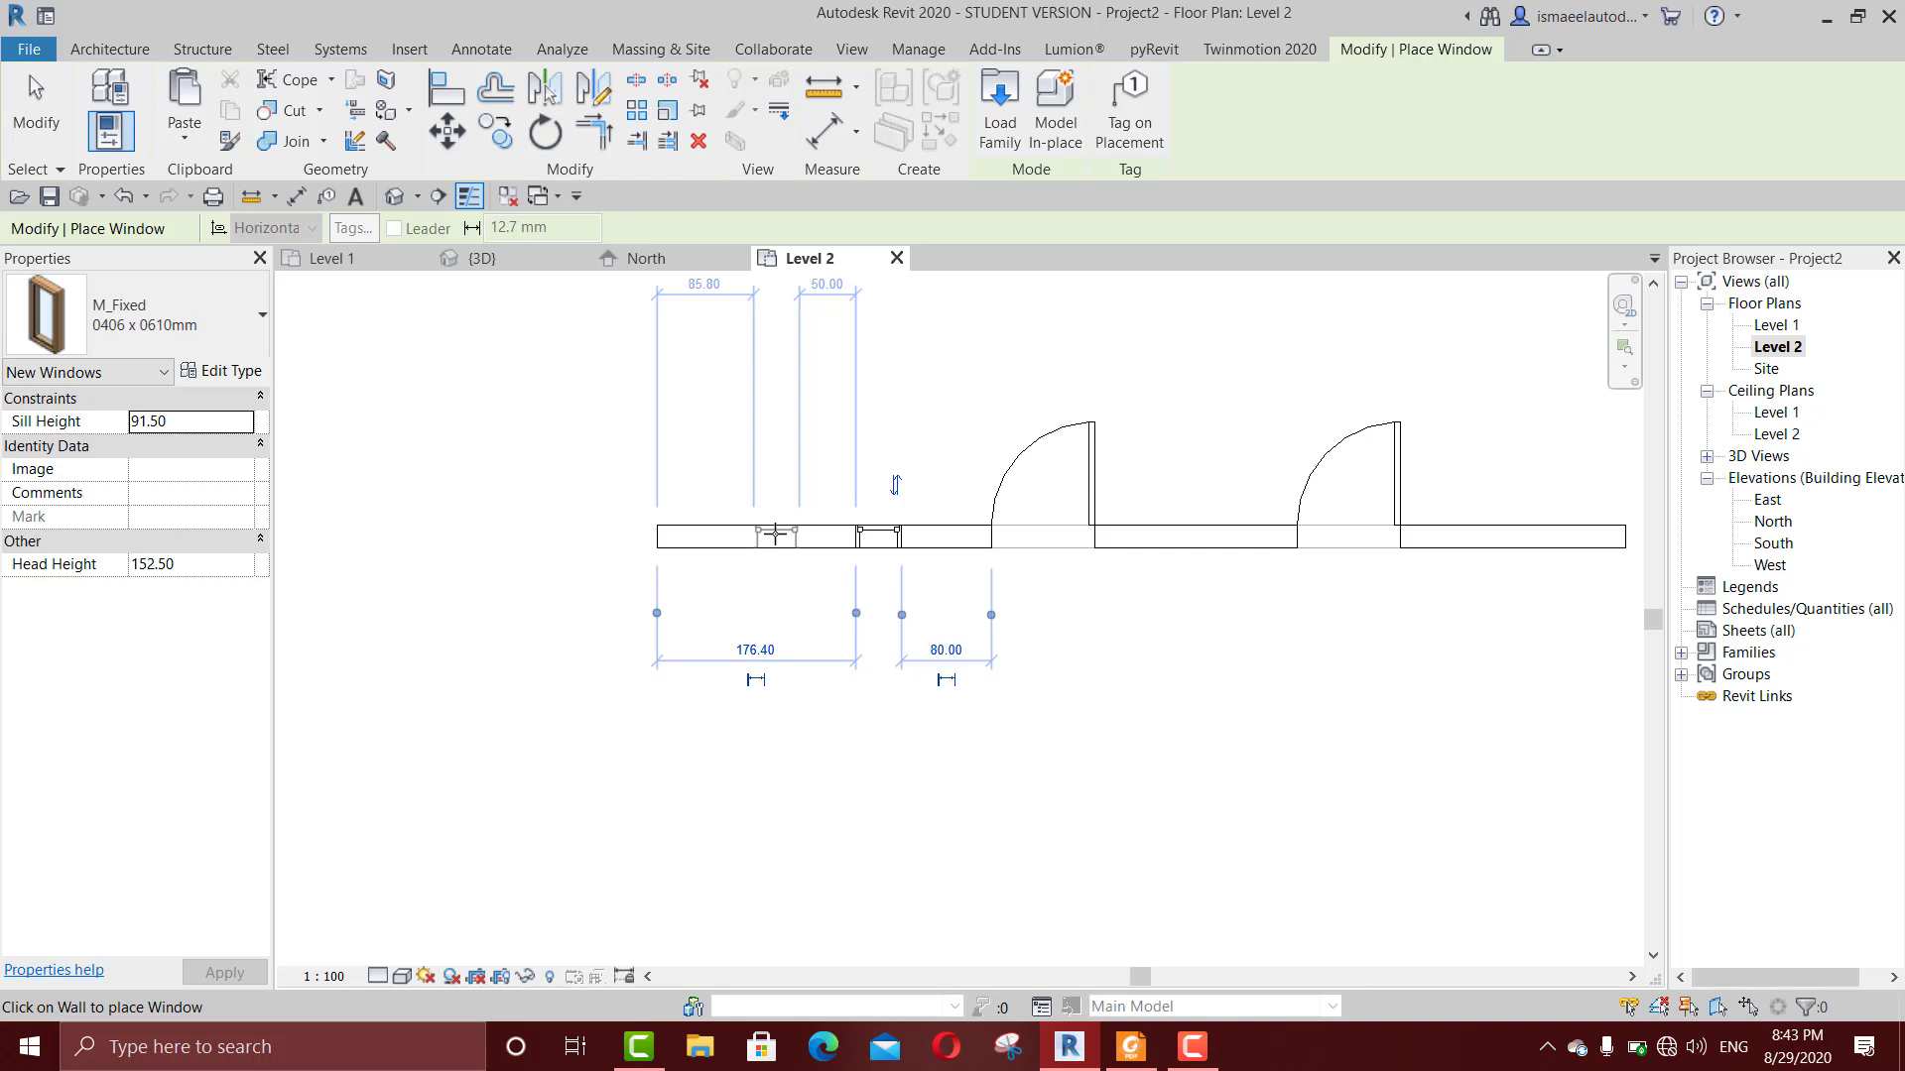
{"action": "left_click", "coordinate": [773, 533]}
{"action": "scroll", "coordinate": [744, 532], "scroll_direction": "up", "scroll_amount": 2}
{"action": "key", "text": "Escape"}
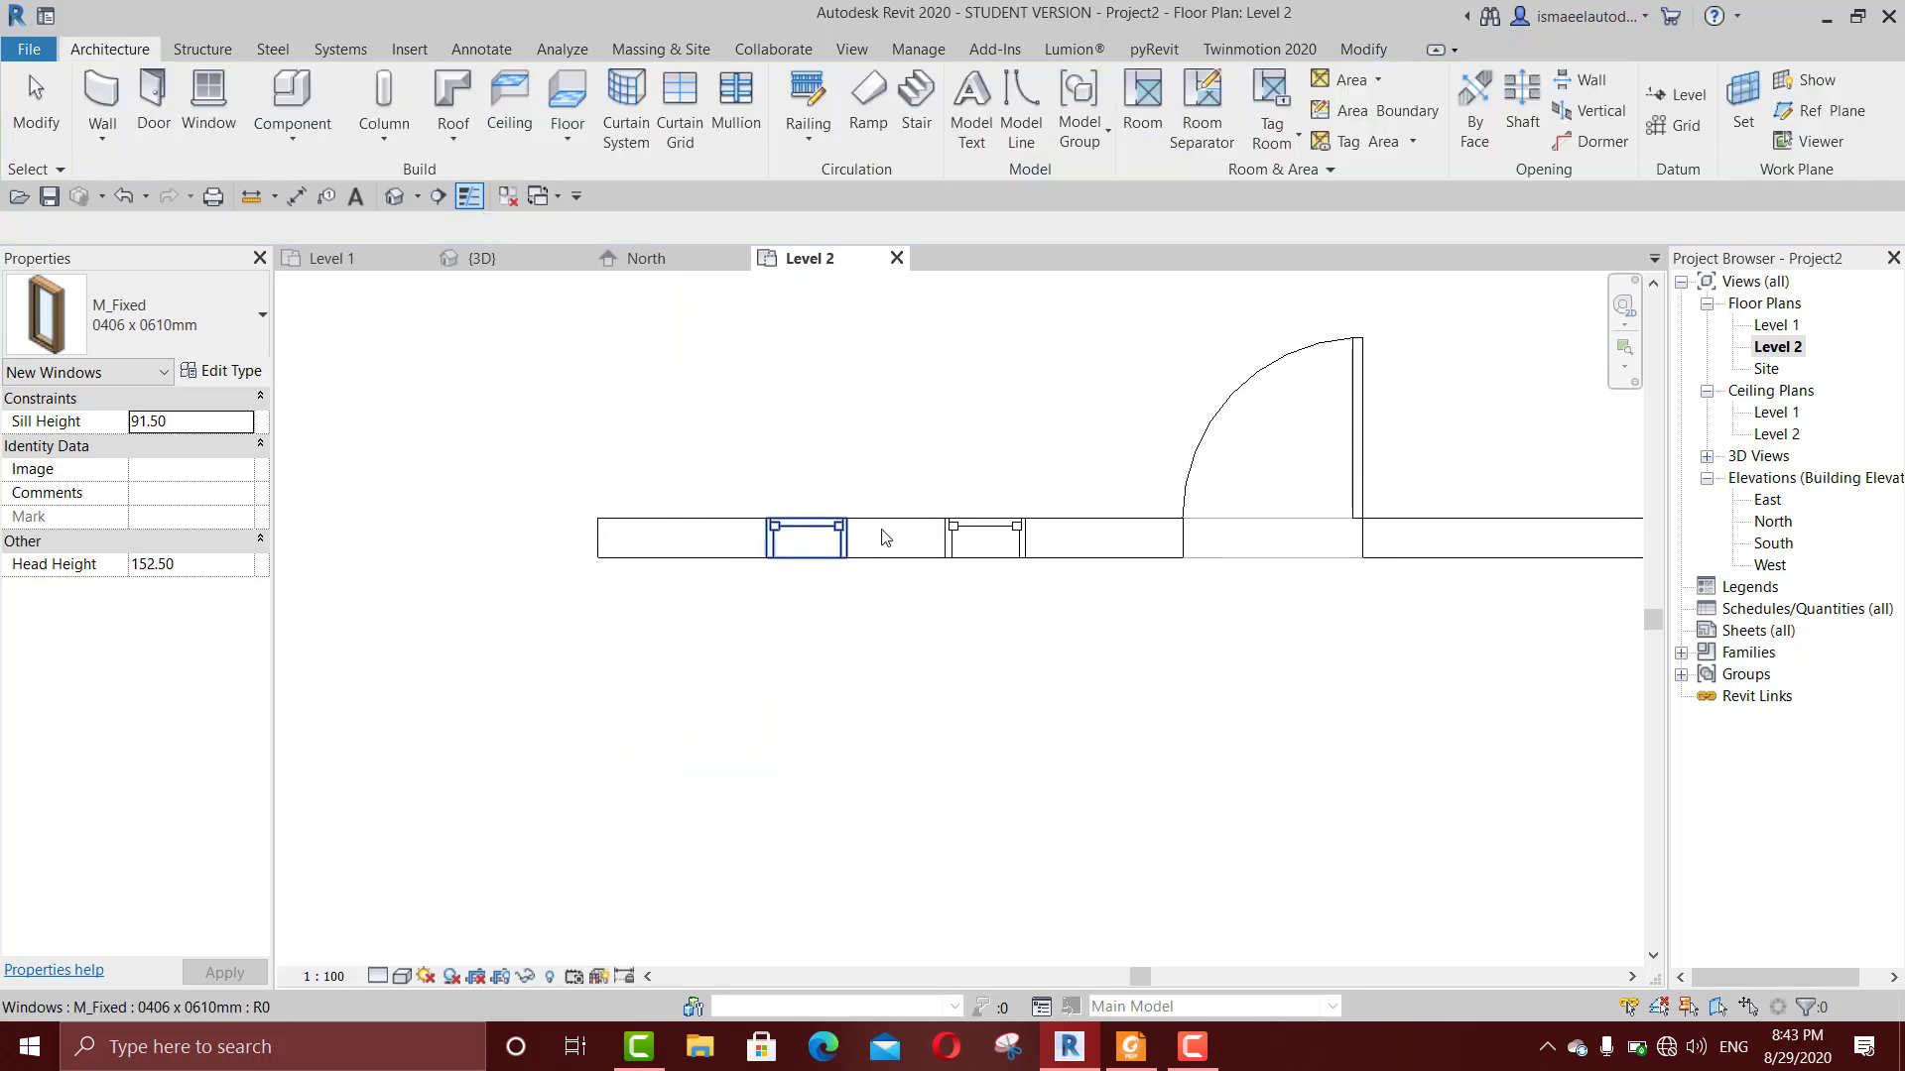
Step: Show the doors and windows from the front in the default 3D view with the Shaded visual style
{"action": "key", "text": "3"}
{"action": "key", "text": "d"}
{"action": "scroll", "coordinate": [910, 564], "scroll_direction": "down", "scroll_amount": 3}
{"action": "middle_click_drag", "start_coordinate": [978, 706], "coordinate": [1081, 674], "text": "shift"}
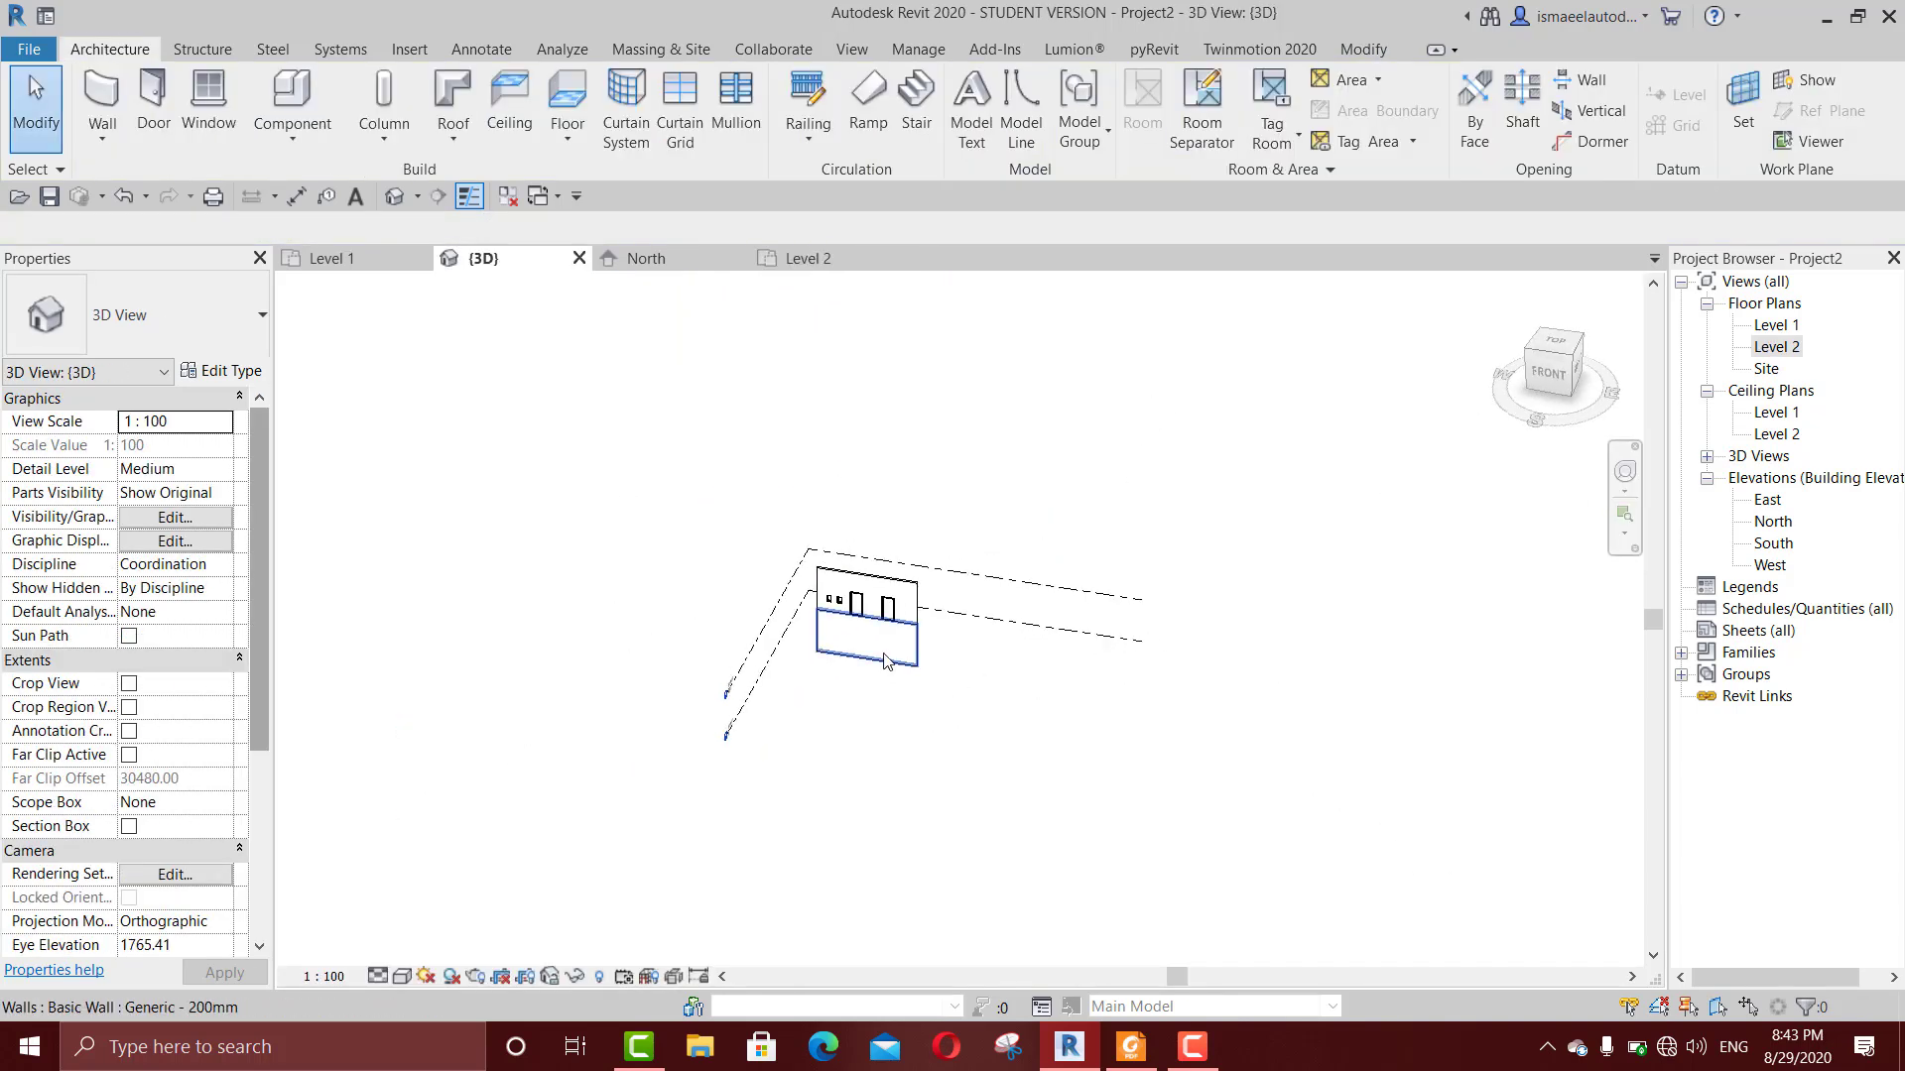
{"action": "scroll", "coordinate": [887, 664], "scroll_direction": "up", "scroll_amount": 5}
{"action": "middle_click_drag", "start_coordinate": [896, 746], "coordinate": [856, 676]}
{"action": "scroll", "coordinate": [775, 560], "scroll_direction": "up", "scroll_amount": 3}
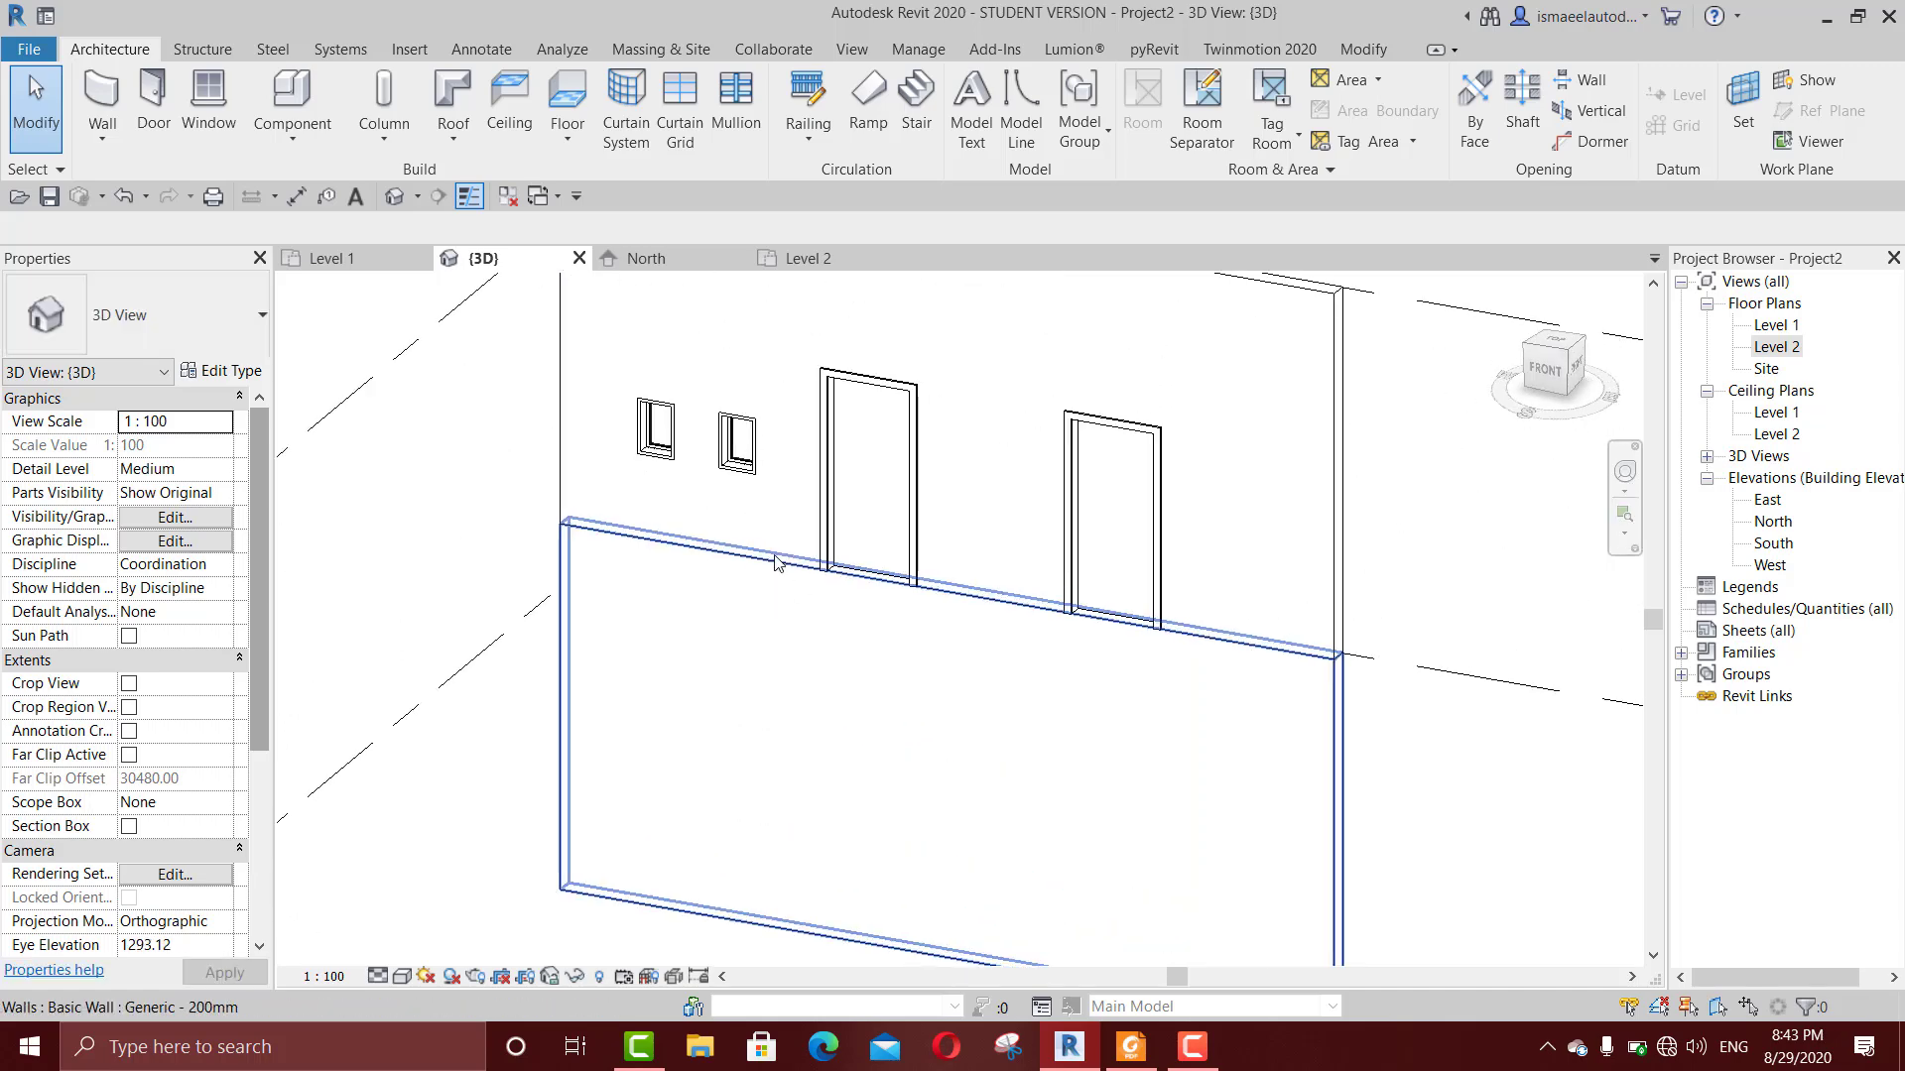
{"action": "key", "text": "s"}
{"action": "key", "text": "d"}
{"action": "middle_click_drag", "start_coordinate": [763, 465], "coordinate": [783, 495]}
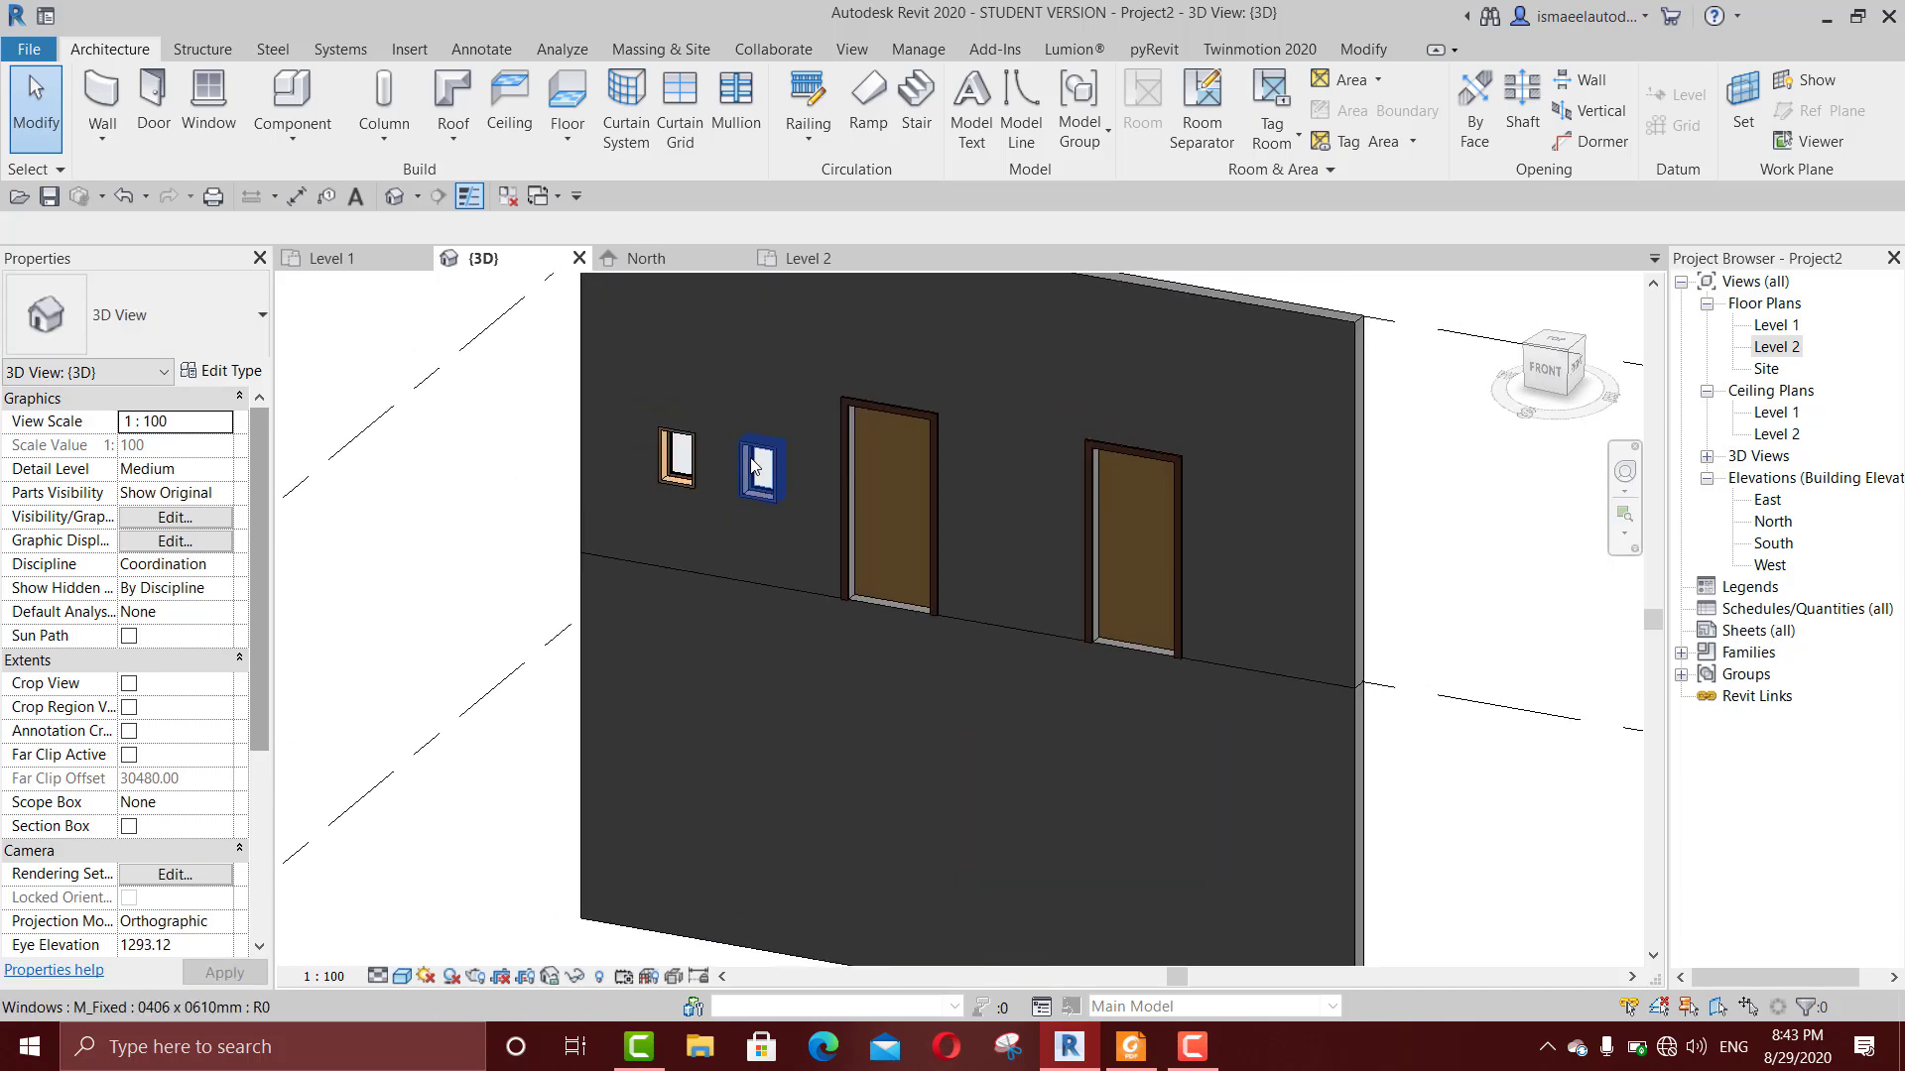
Step: Set the head height of the right-hand door on Level 2 to 230 cm
{"action": "left_click", "coordinate": [1130, 530]}
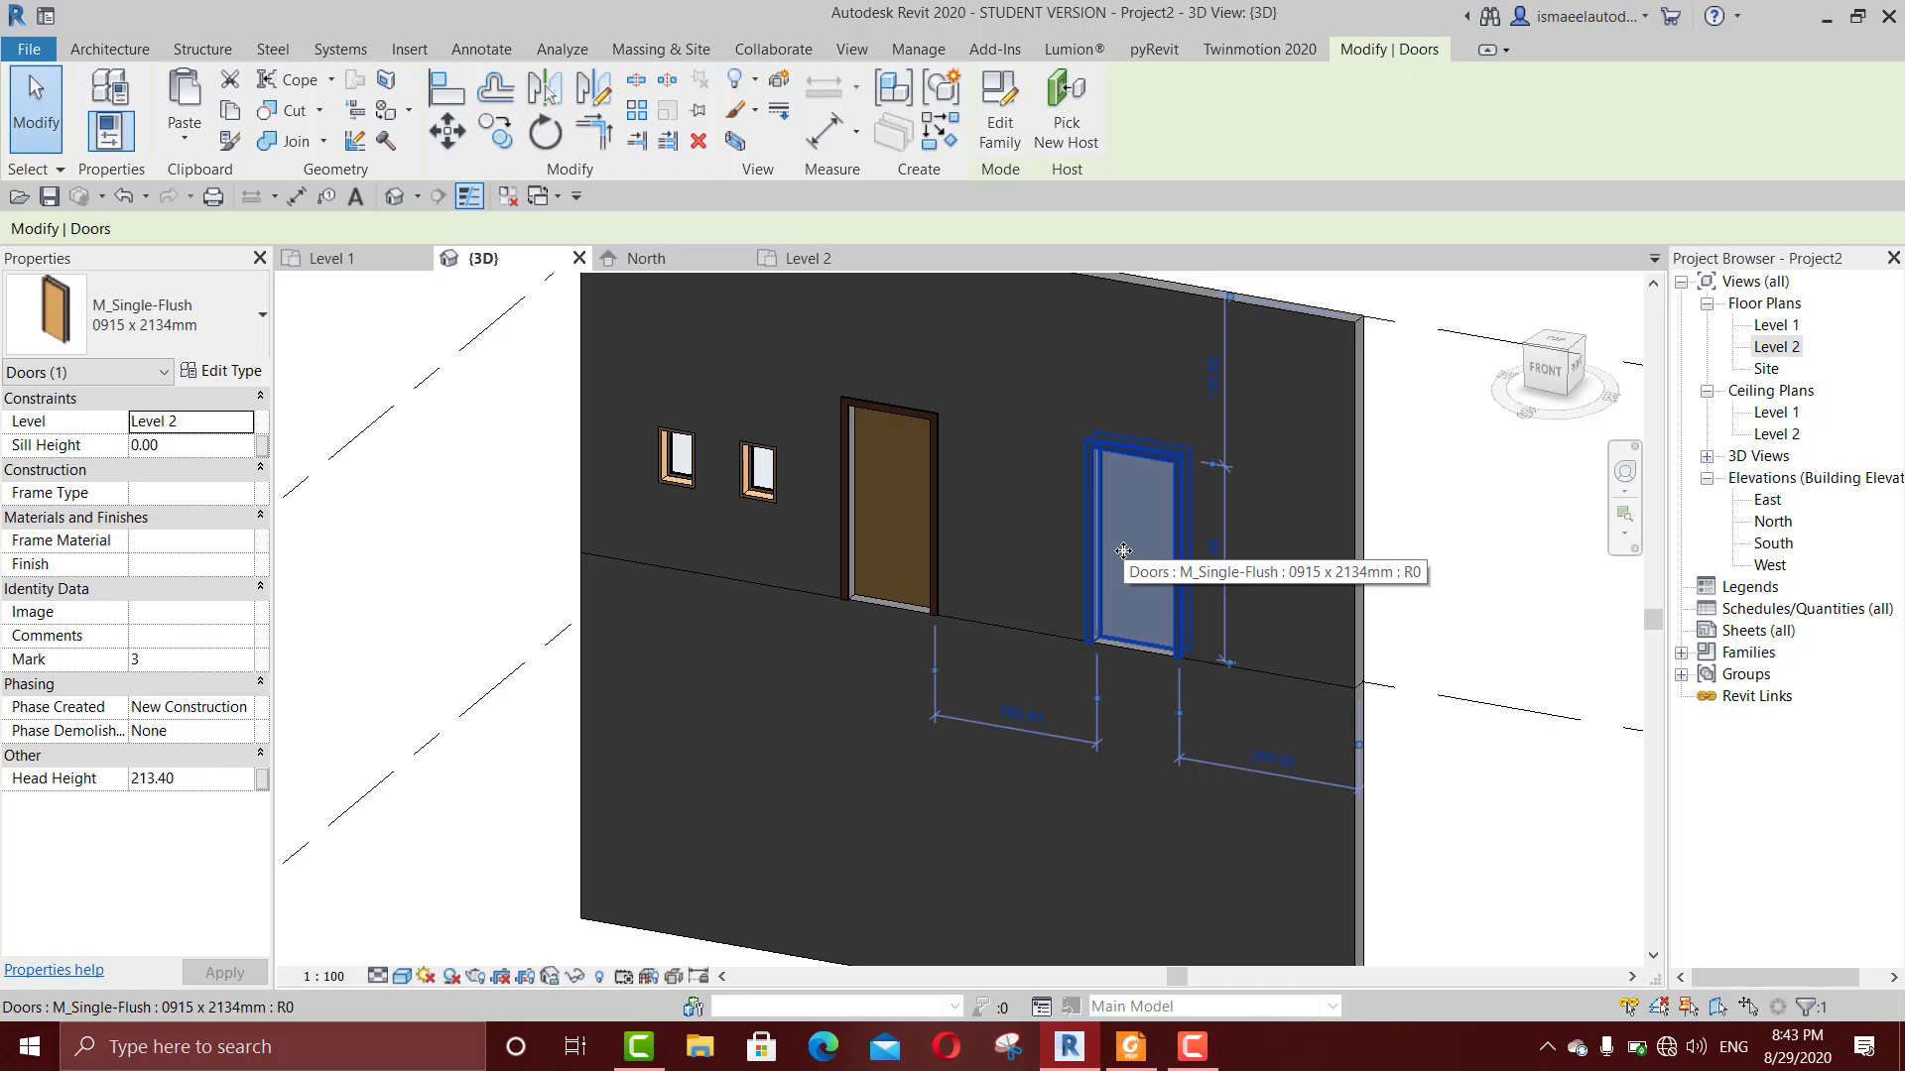
{"action": "scroll", "coordinate": [1123, 550], "scroll_direction": "up", "scroll_amount": 3}
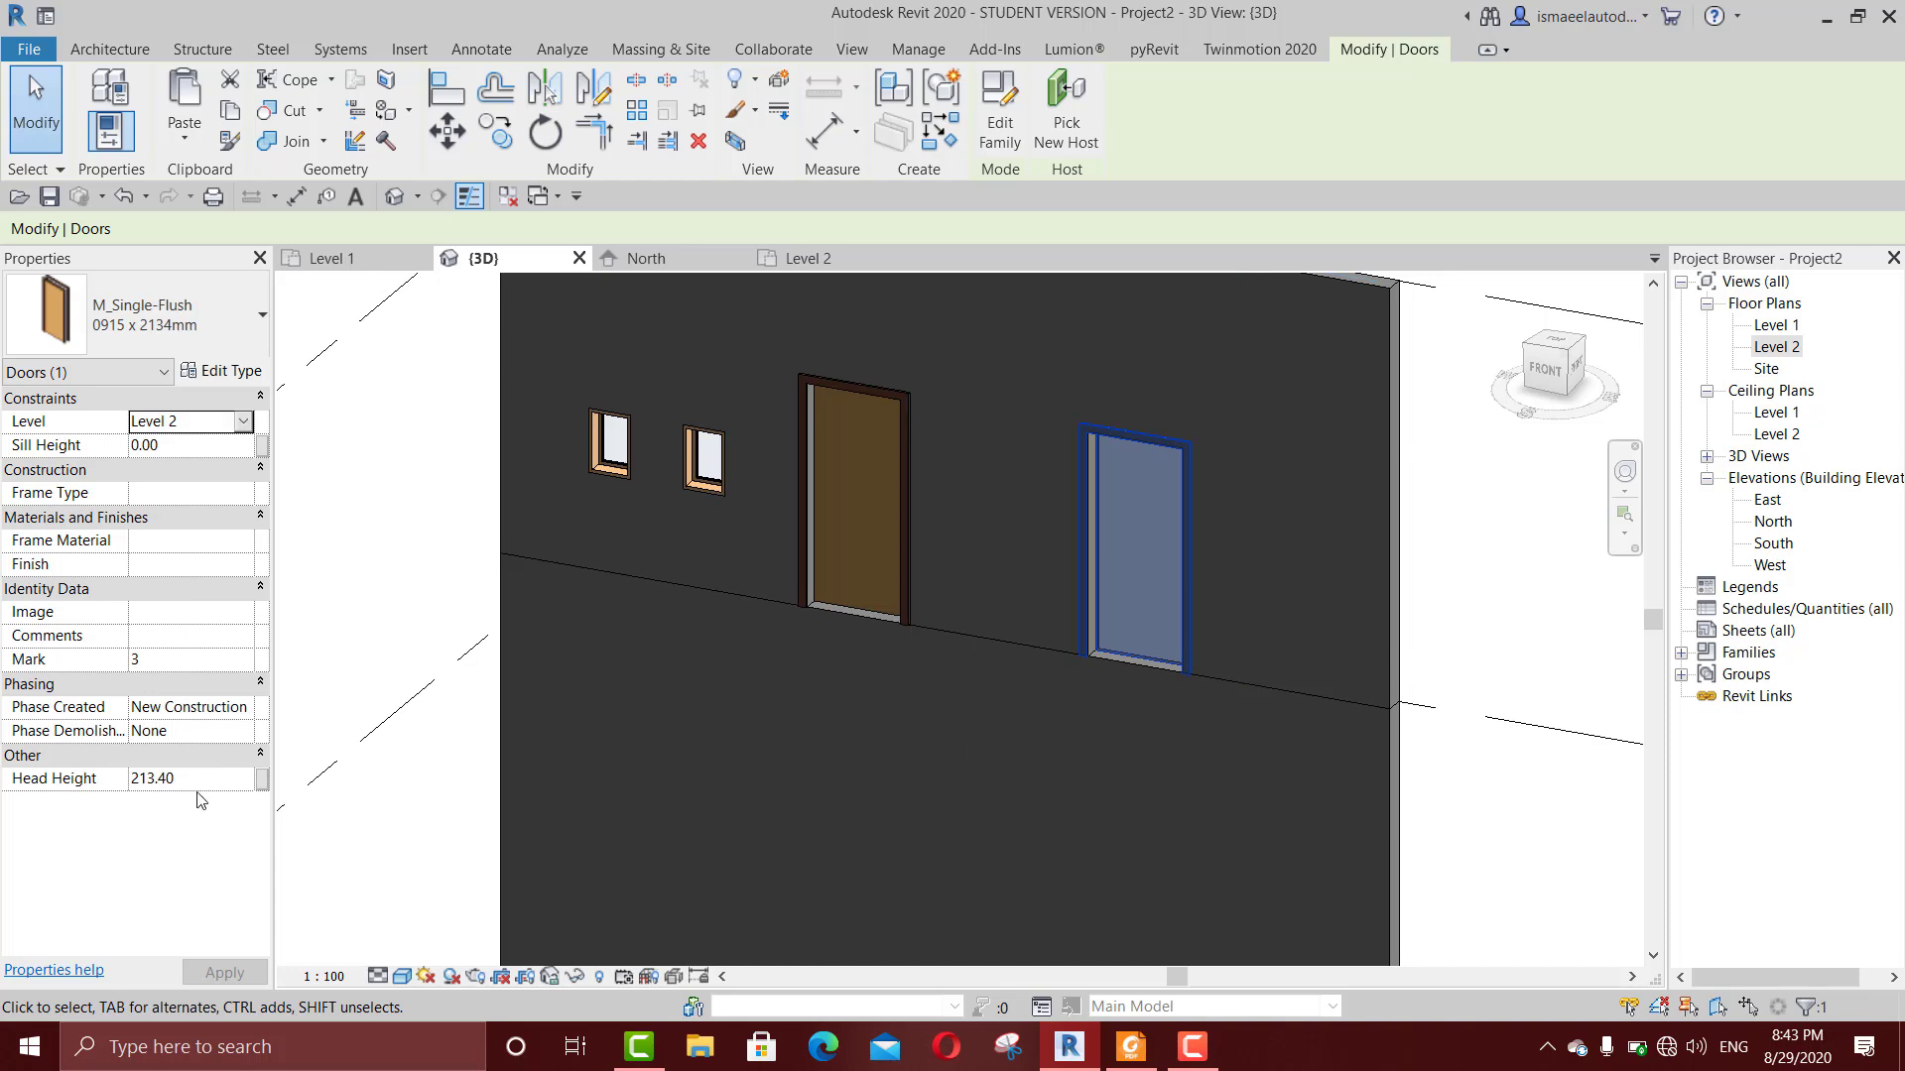
{"action": "double_click", "coordinate": [189, 778]}
{"action": "type", "text": "230"}
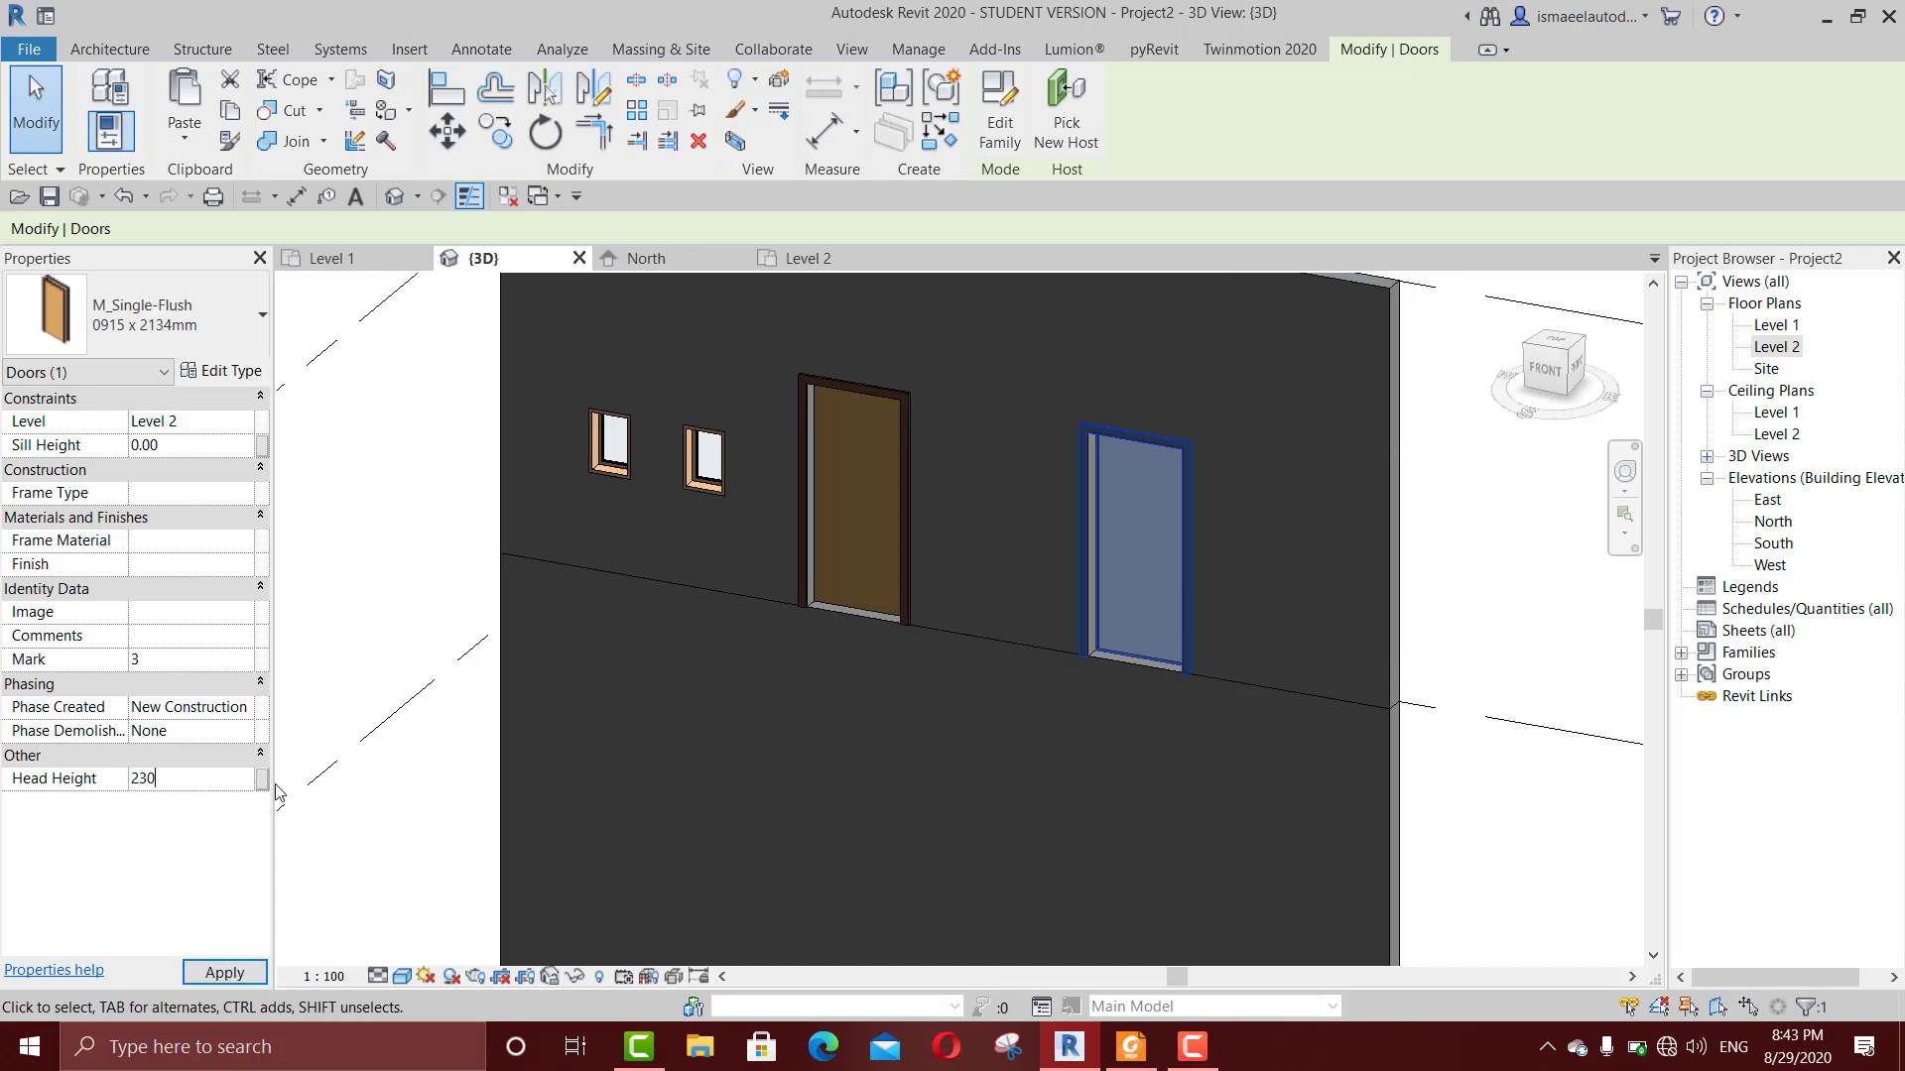
{"action": "key", "text": "Return"}
{"action": "scroll", "coordinate": [1233, 747], "scroll_direction": "up", "scroll_amount": 3}
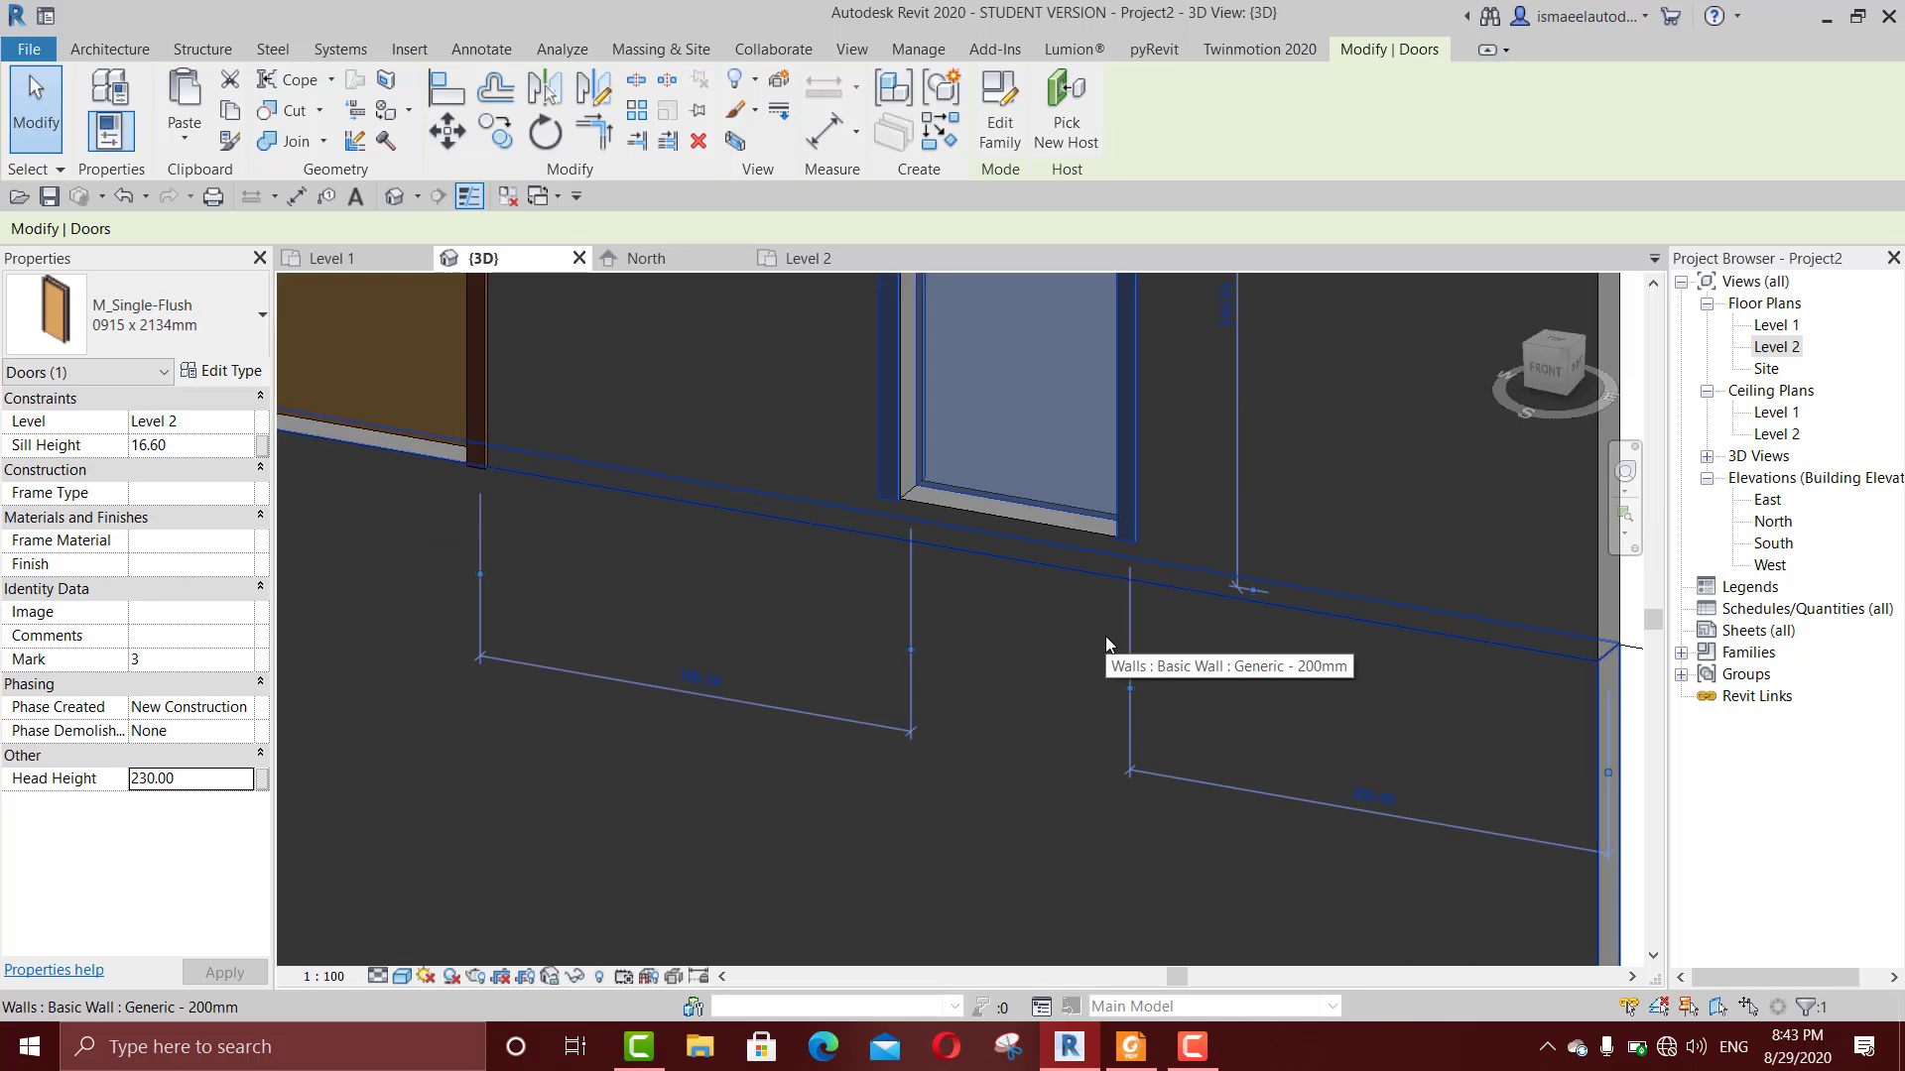
{"action": "scroll", "coordinate": [1107, 645], "scroll_direction": "down", "scroll_amount": 1}
{"action": "key", "text": "Escape"}
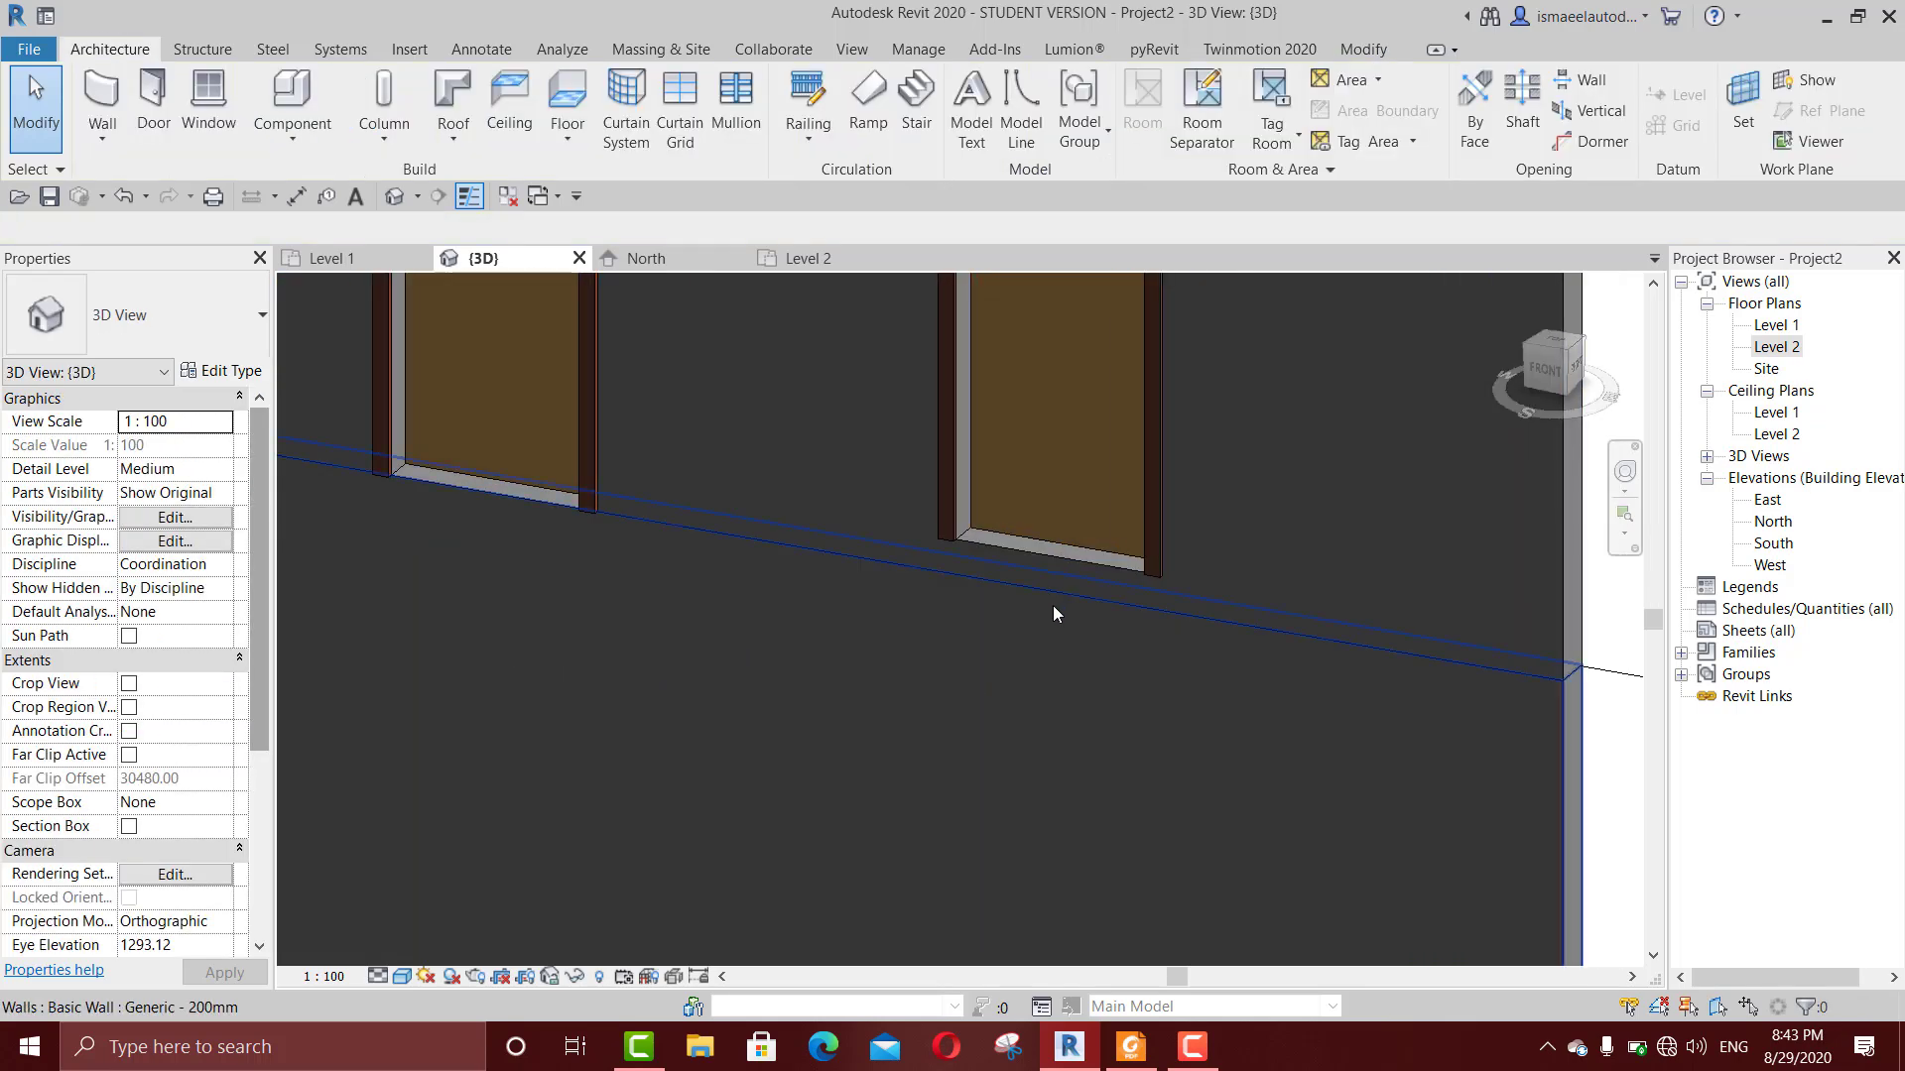
{"action": "key", "text": "s"}
{"action": "key", "text": "l"}
{"action": "key", "text": "Escape"}
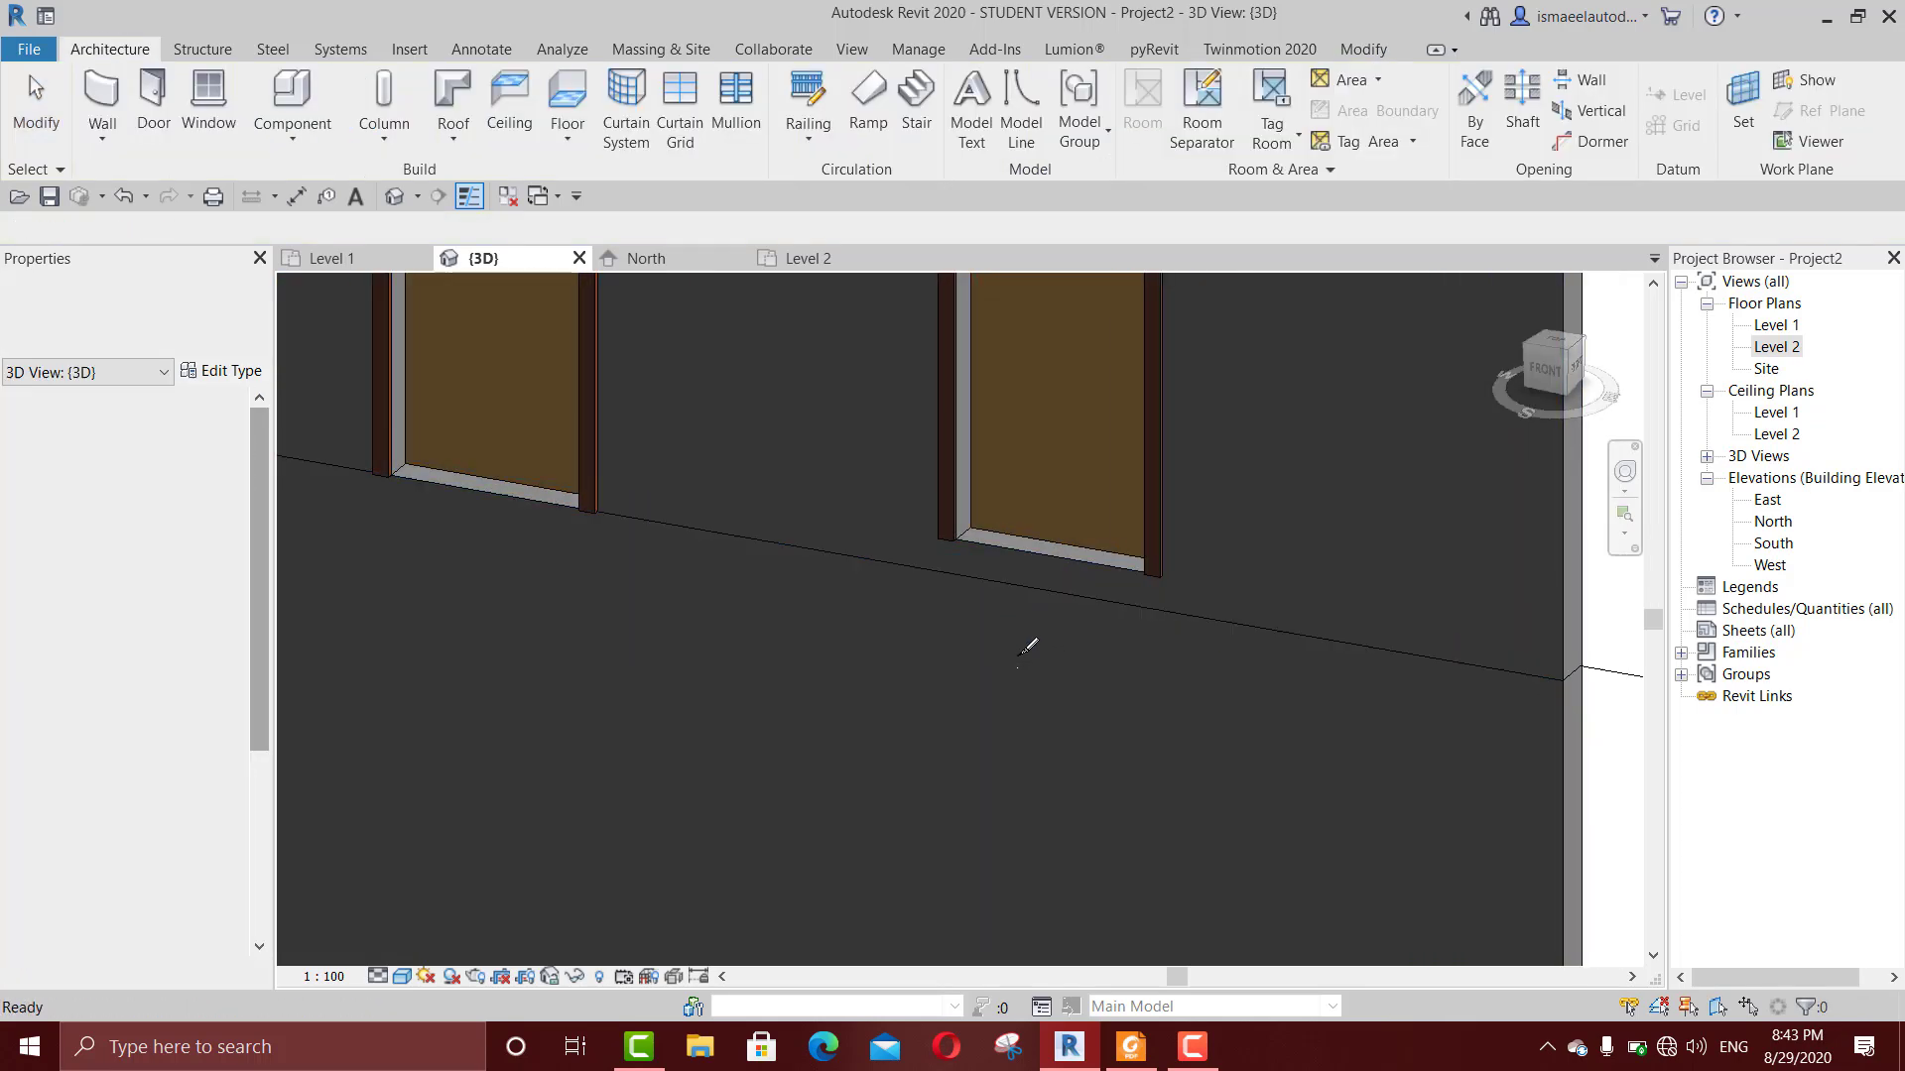
{"action": "key", "text": "Escape"}
Step: Switch the 3D view from shaded surfaces to the Hidden Line visual style
{"action": "key", "text": "w"}
{"action": "key", "text": "f"}
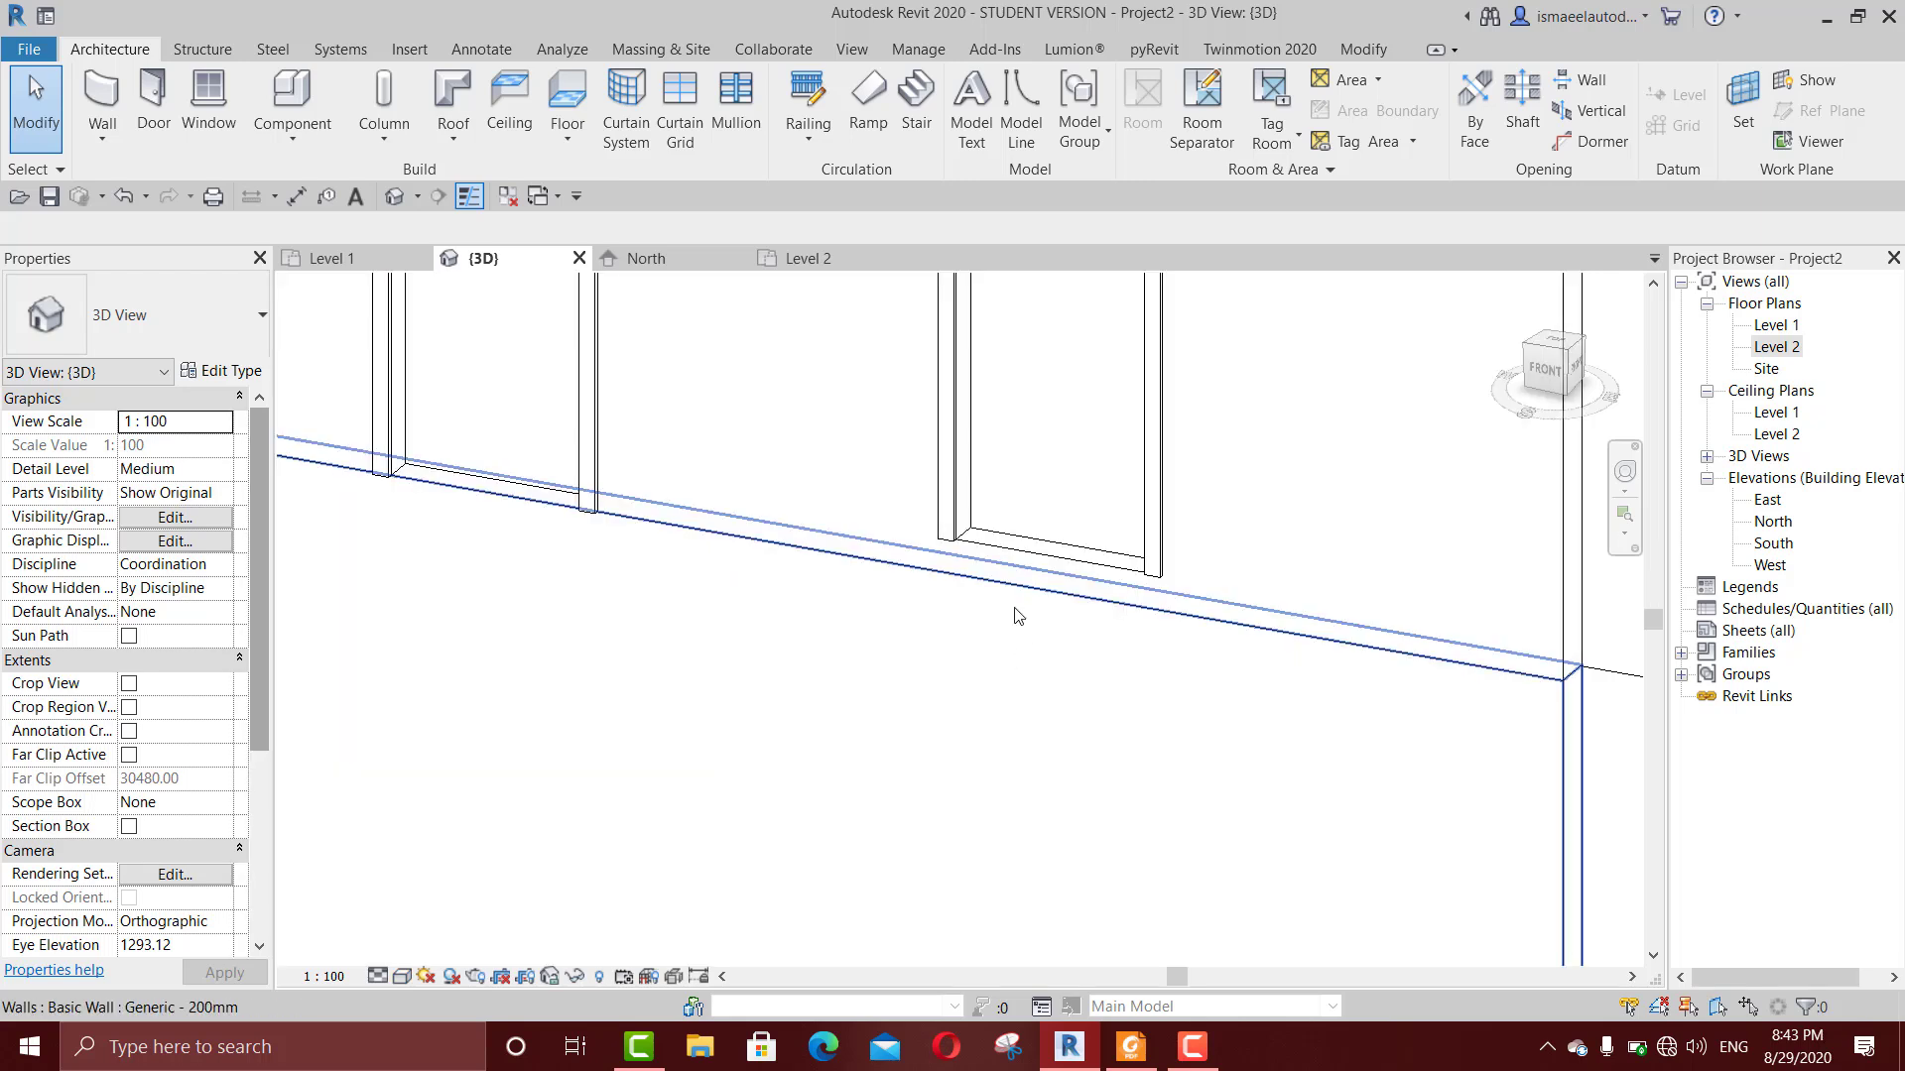
{"action": "middle_click_drag", "start_coordinate": [1016, 615], "coordinate": [1051, 655]}
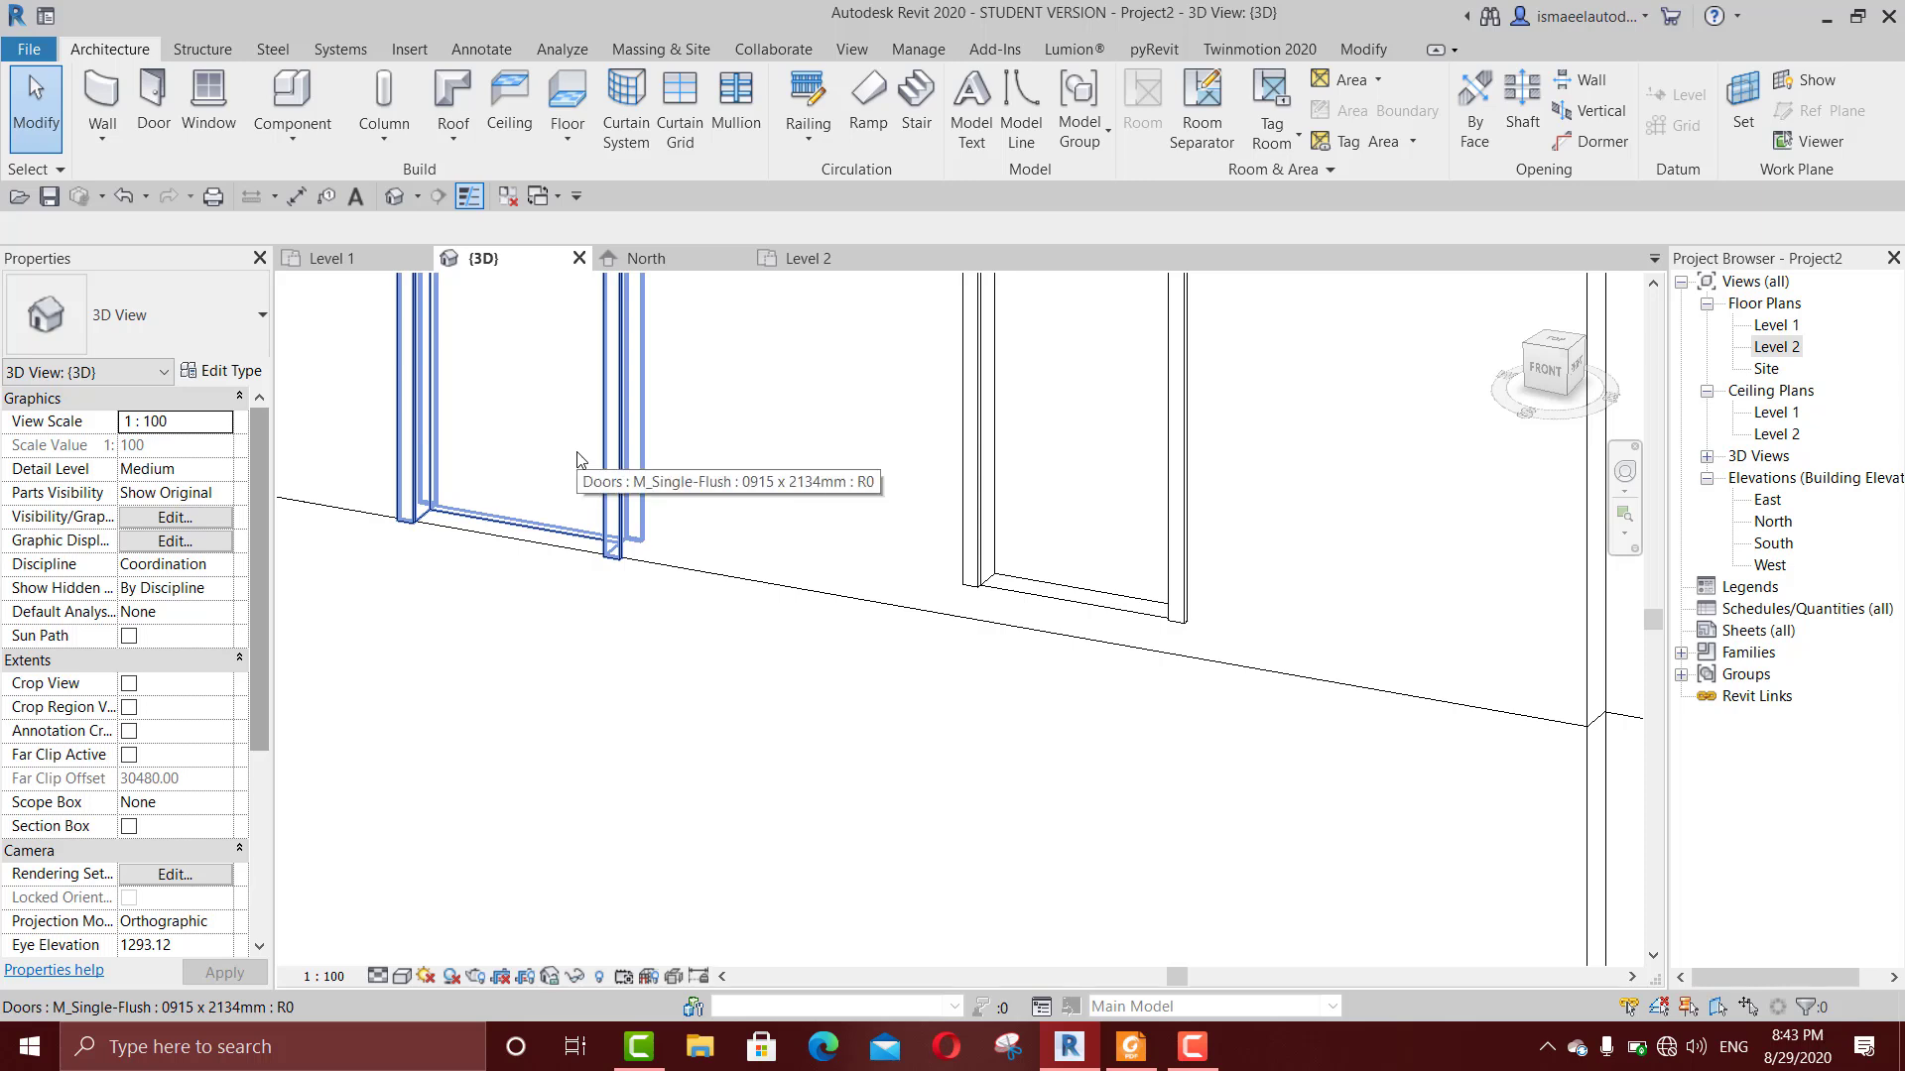
Step: Set the type height of the M_Fixed 0406 x 0610mm windows to 80 cm
{"action": "scroll", "coordinate": [721, 635], "scroll_direction": "down", "scroll_amount": 2}
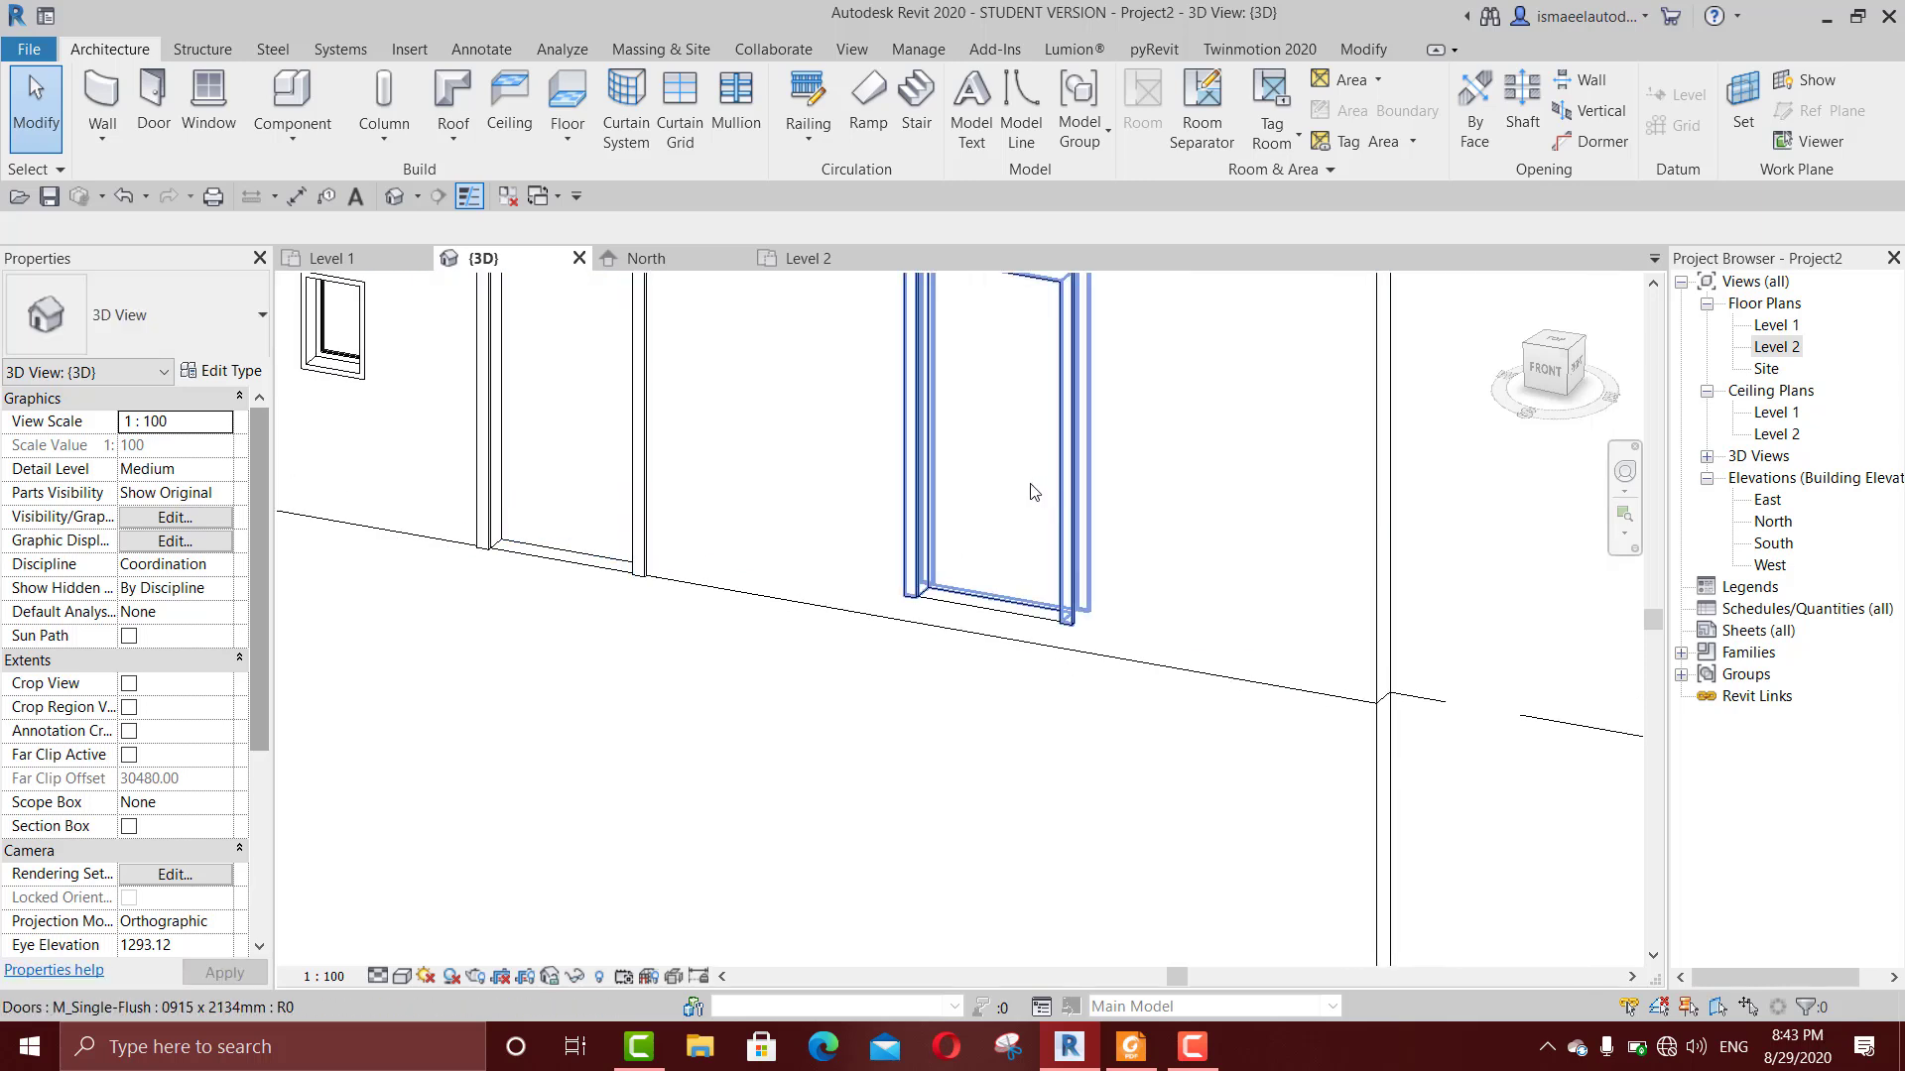
{"action": "scroll", "coordinate": [1033, 492], "scroll_direction": "down", "scroll_amount": 3}
{"action": "scroll", "coordinate": [720, 502], "scroll_direction": "up", "scroll_amount": 3}
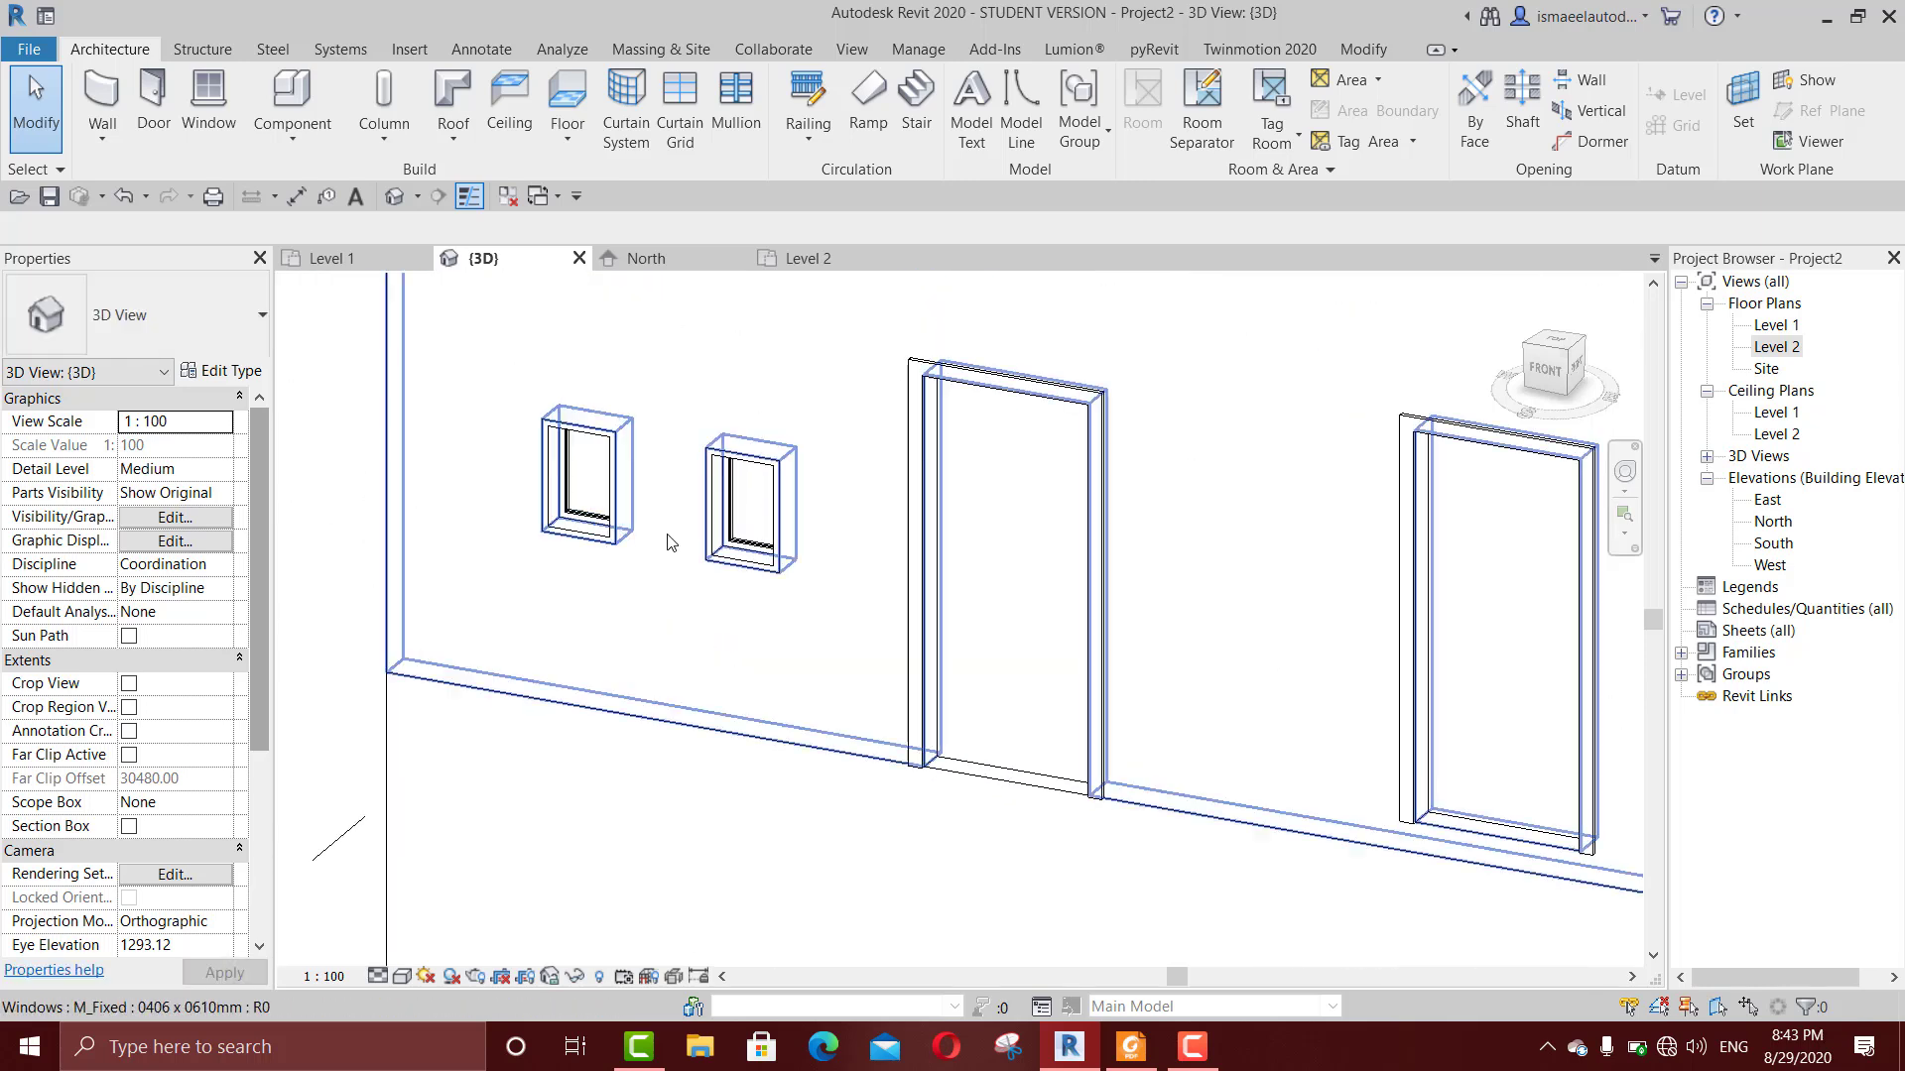
{"action": "left_click", "coordinate": [722, 500]}
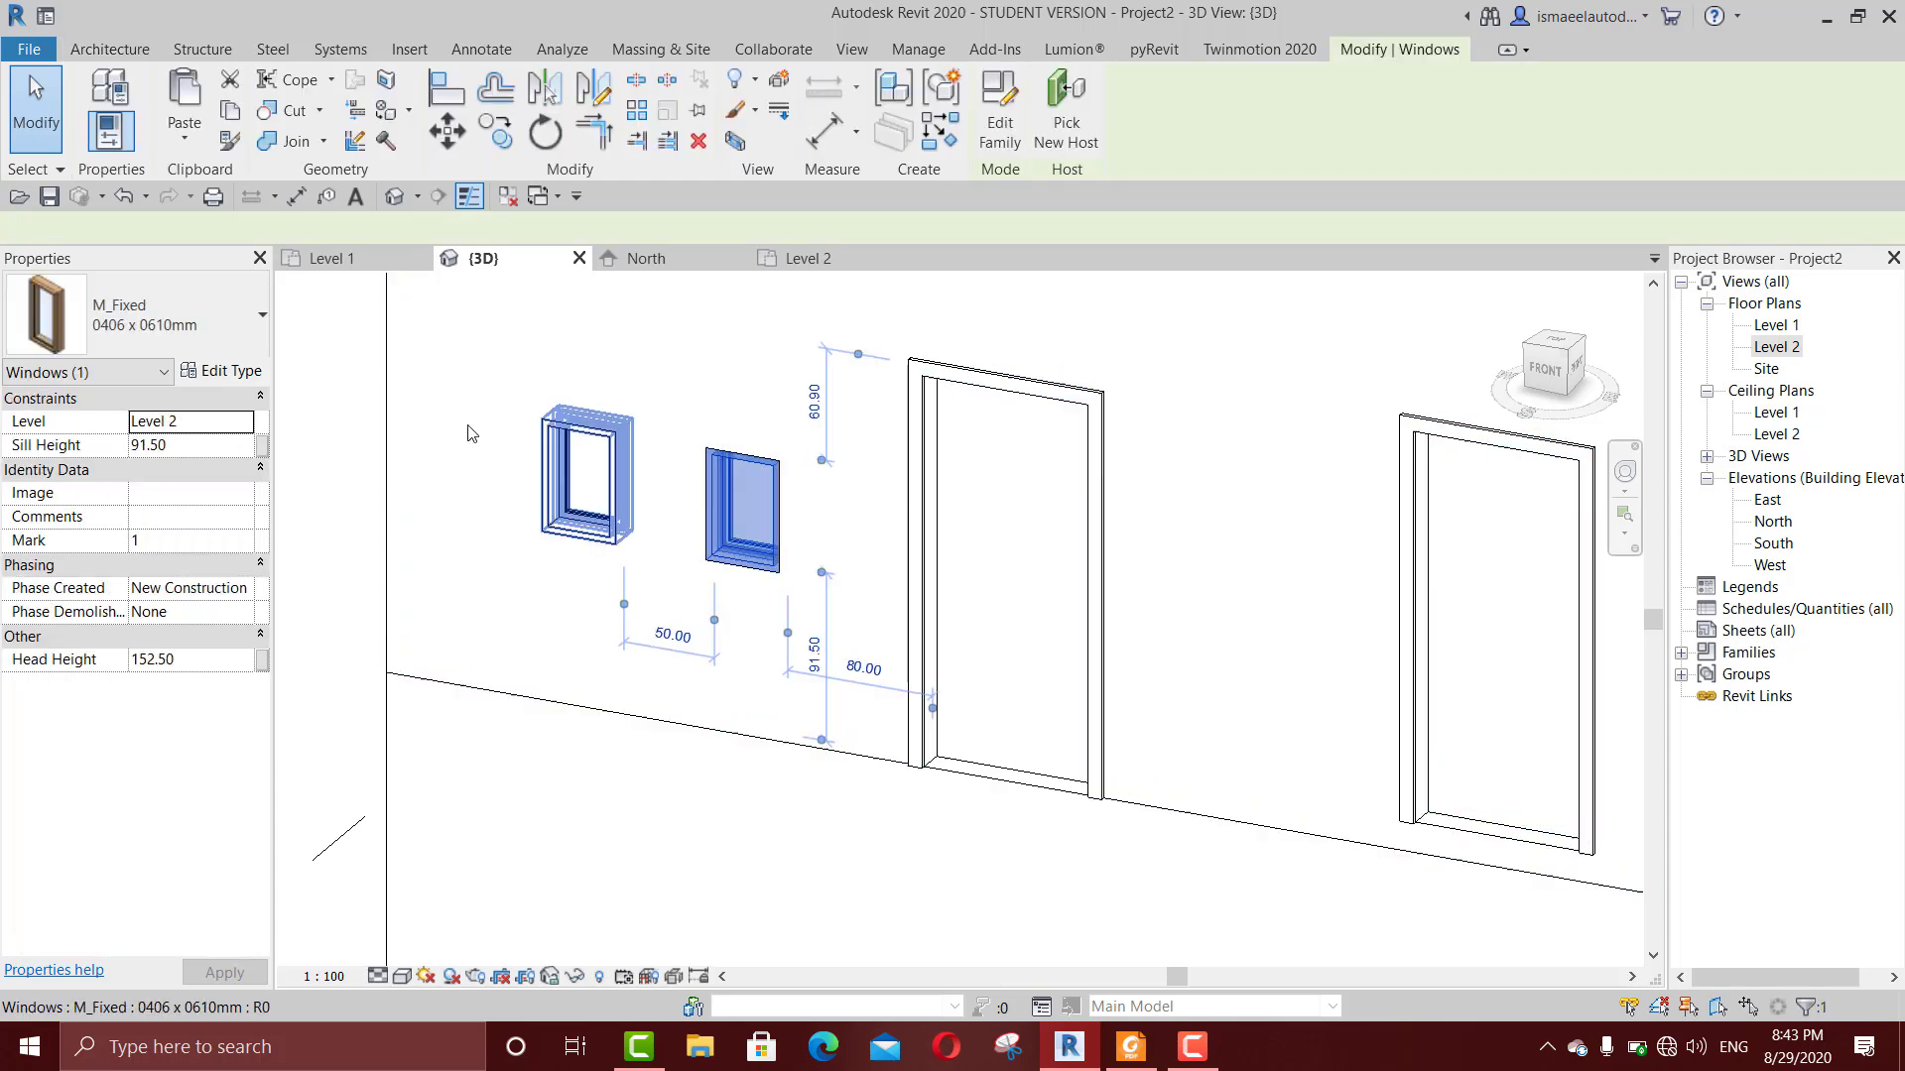
{"action": "left_click", "coordinate": [248, 374]}
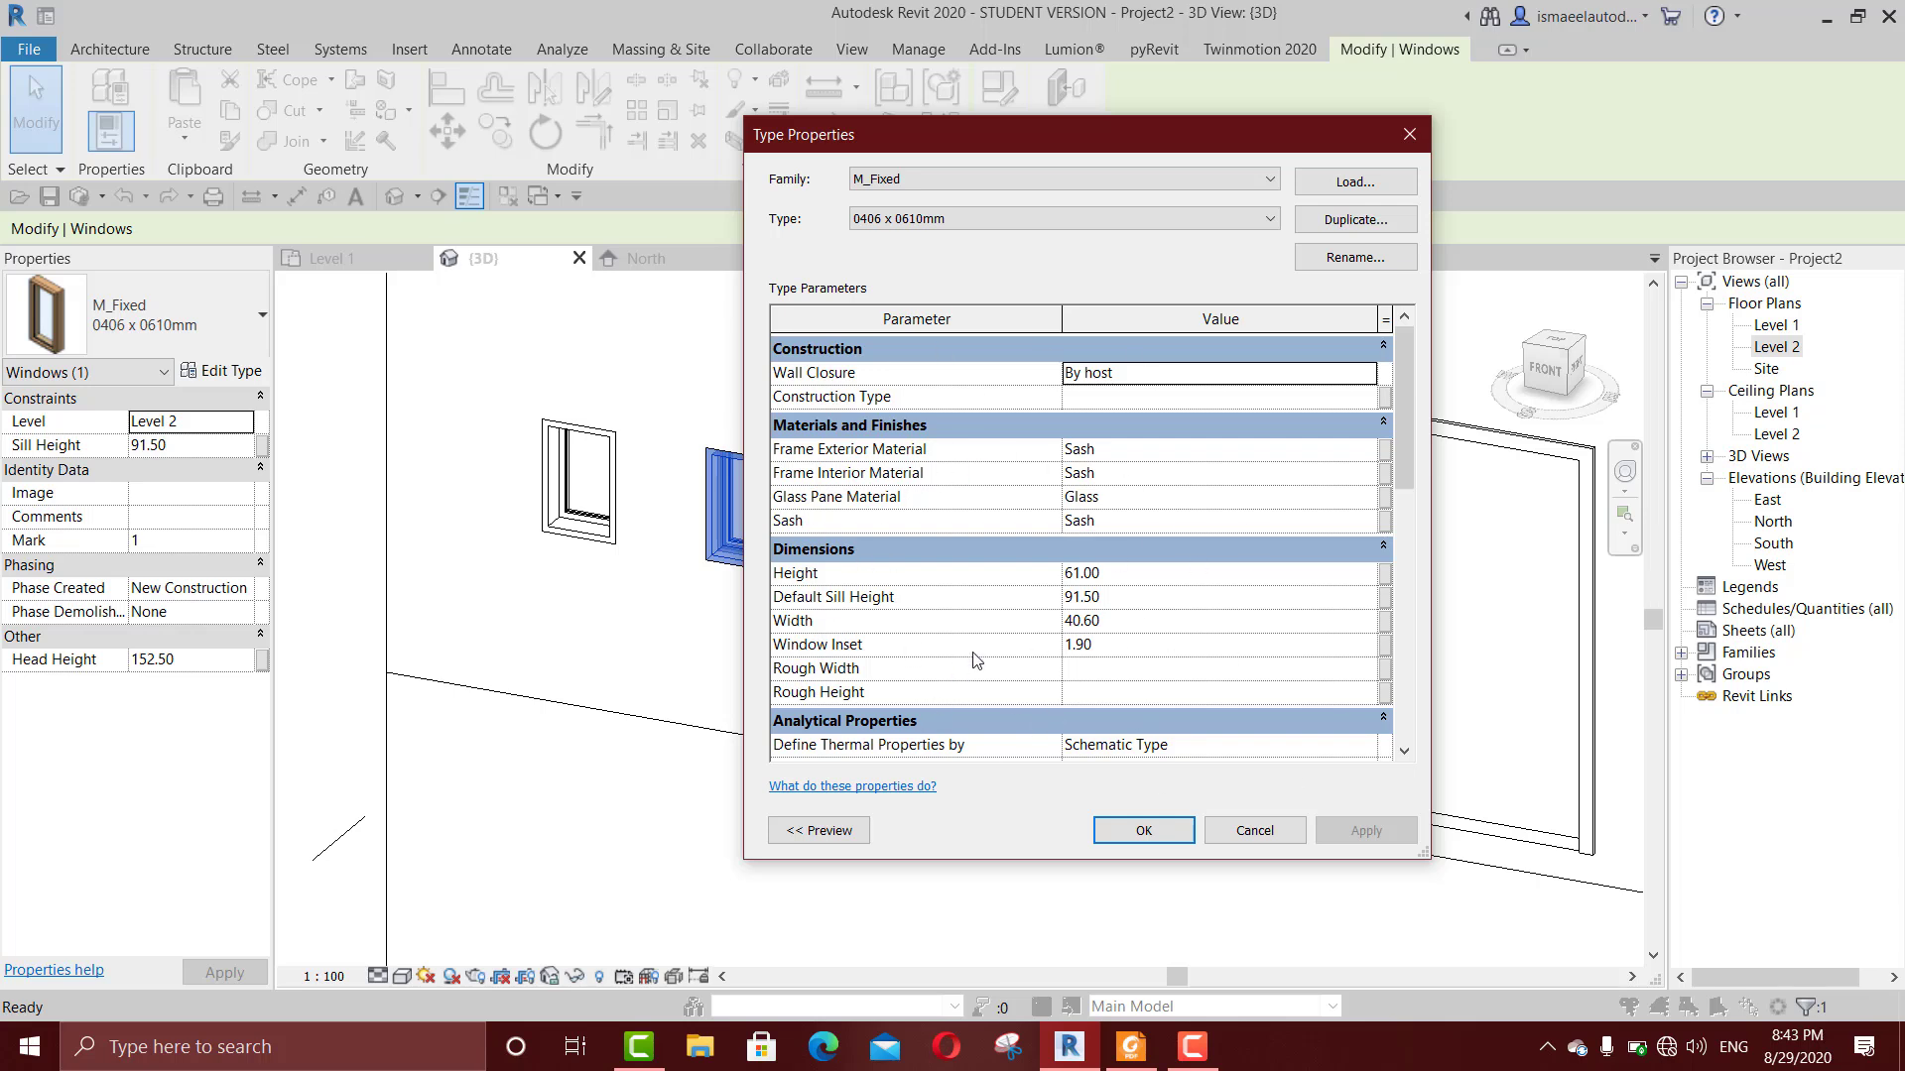
{"action": "left_click", "coordinate": [1154, 576]}
{"action": "type", "text": "80"}
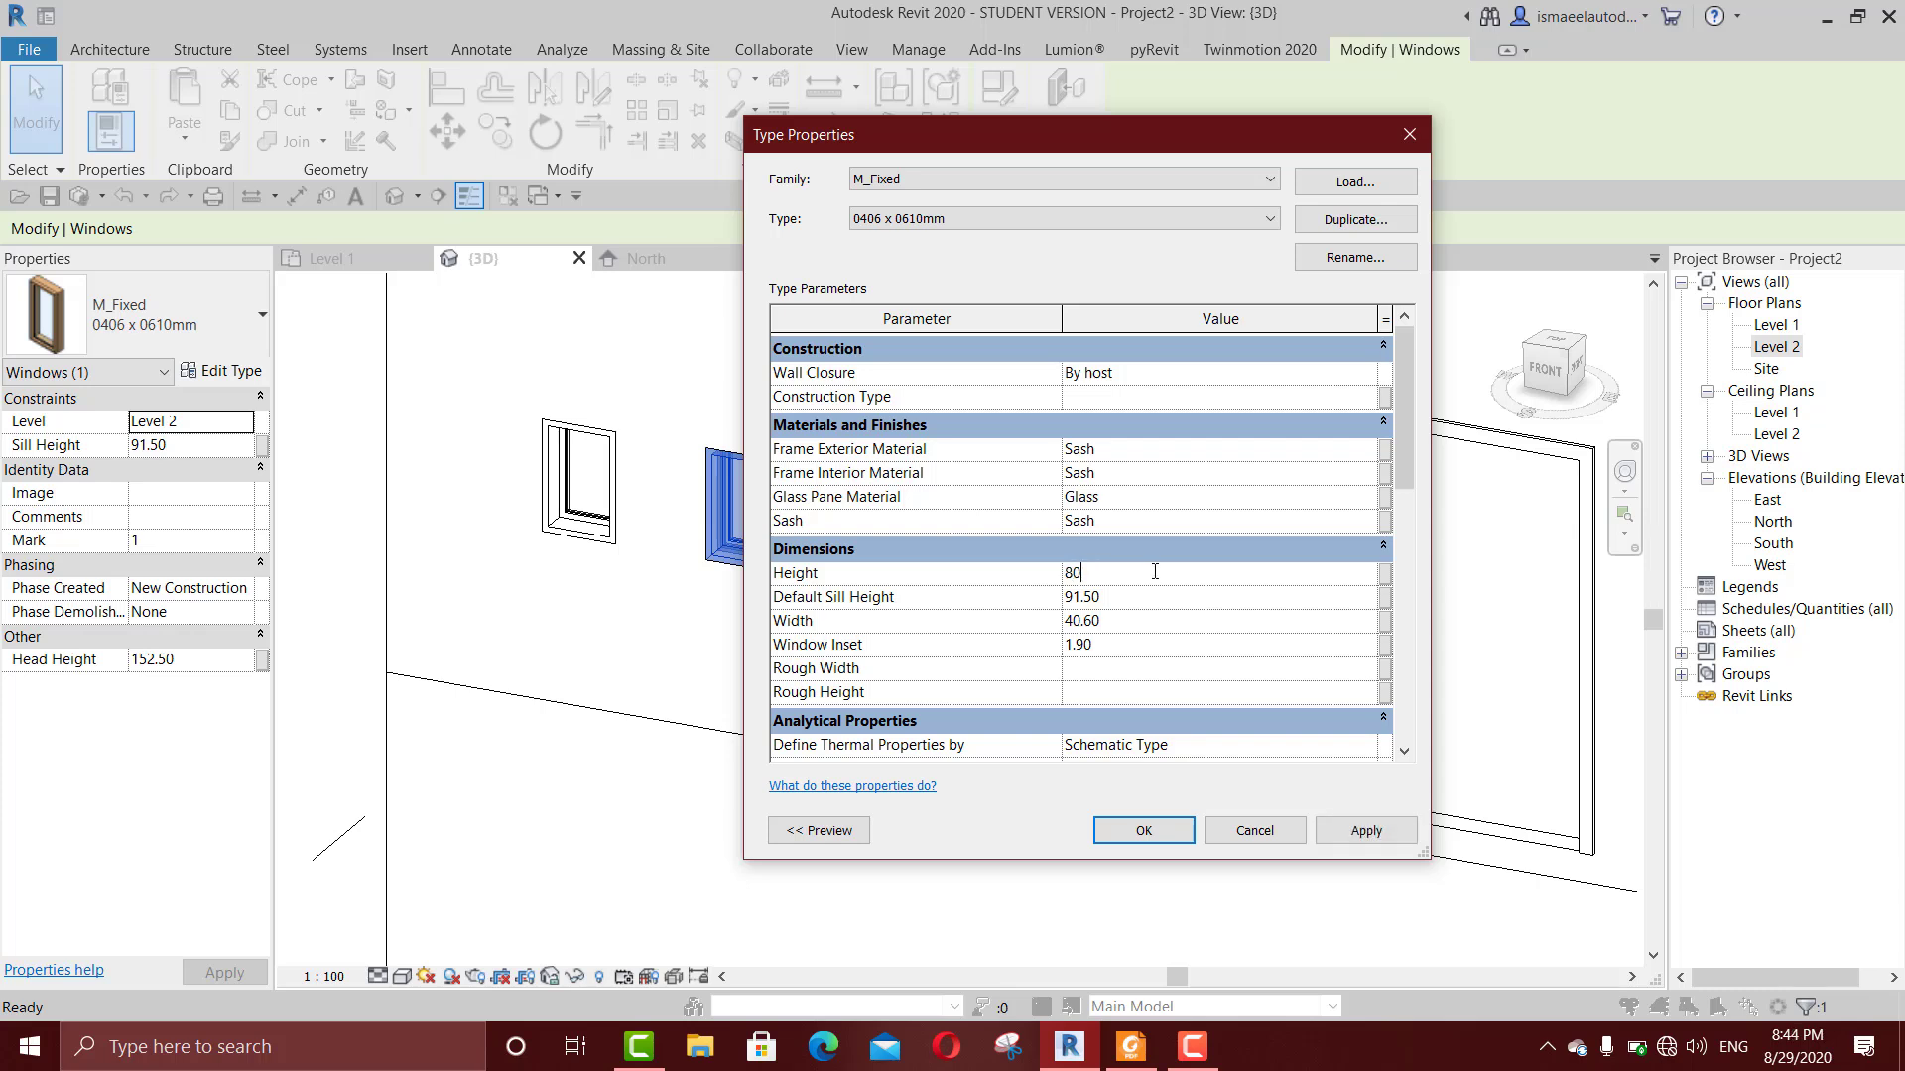
{"action": "left_click", "coordinate": [1366, 832]}
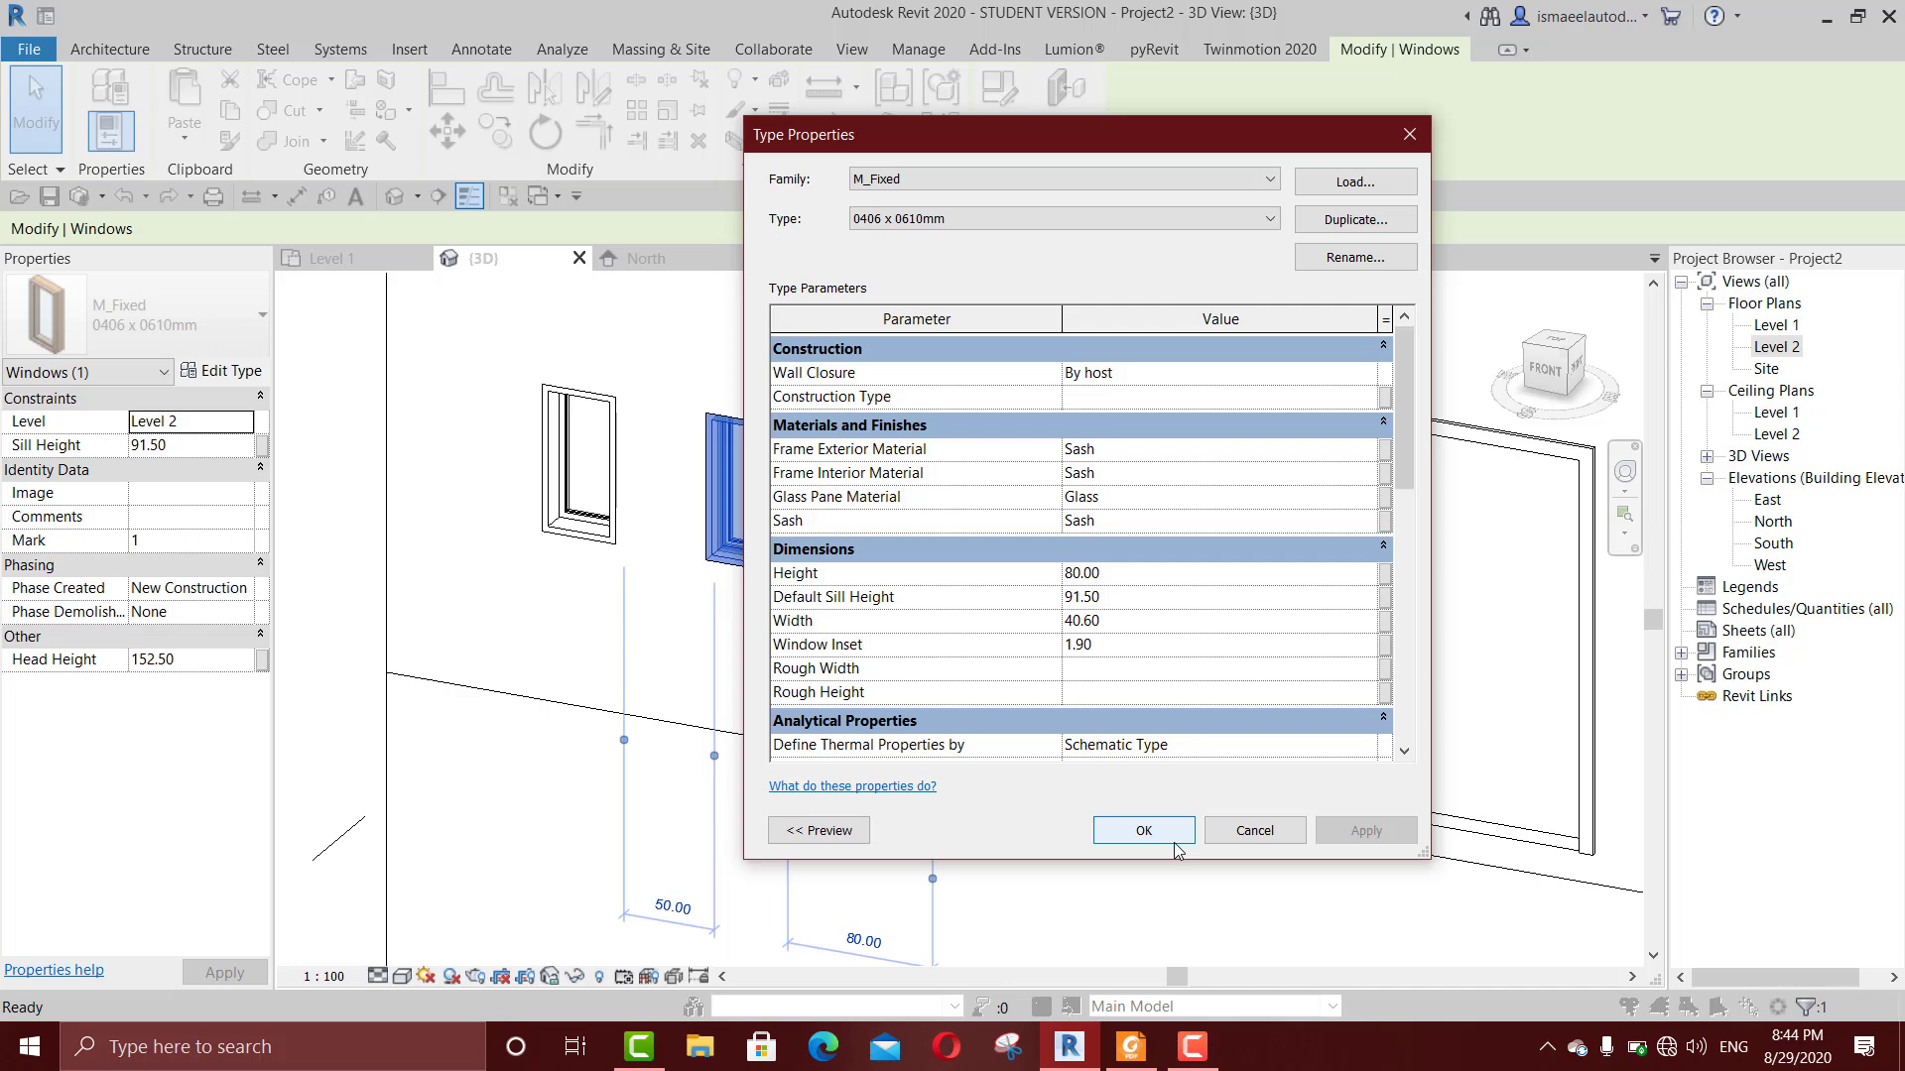
{"action": "left_click", "coordinate": [1143, 831]}
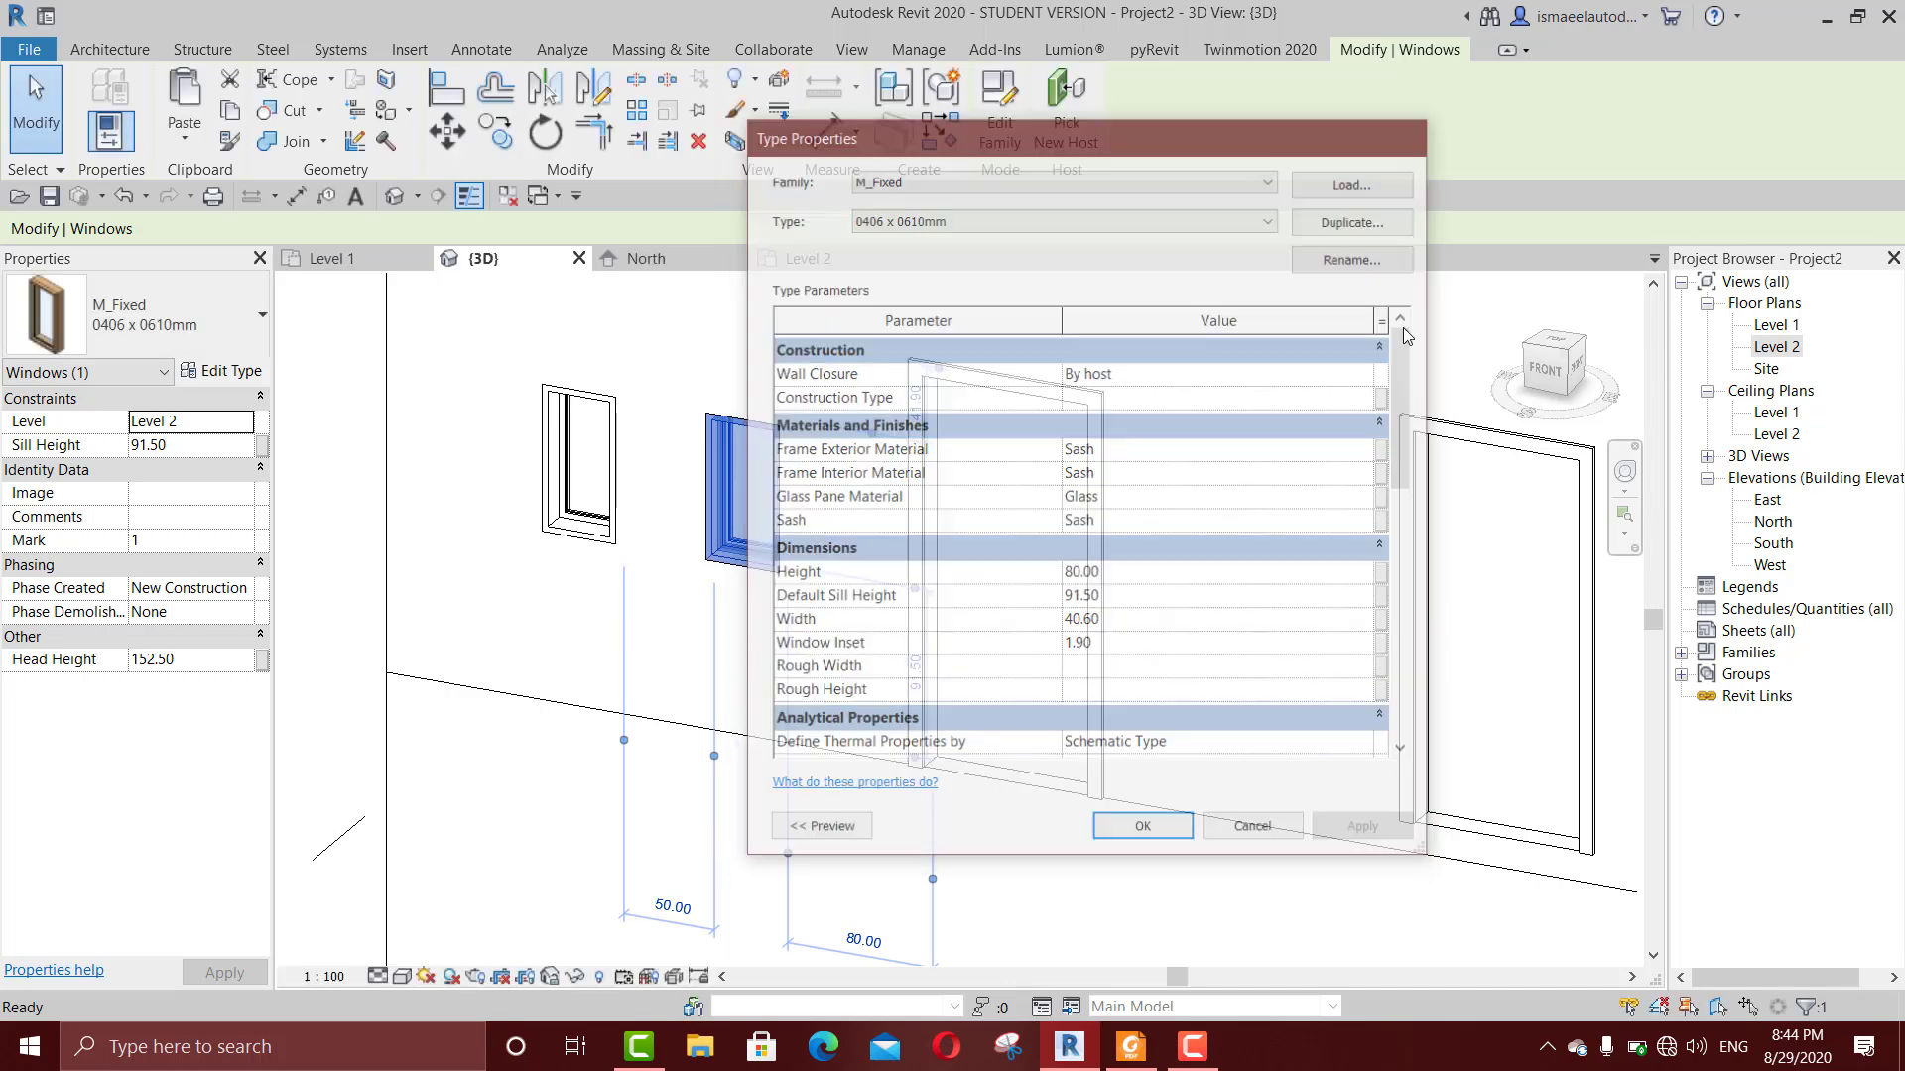
Step: Try to change the level of the right-hand Level 2 door to Level 1
{"action": "scroll", "coordinate": [1110, 574], "scroll_direction": "down", "scroll_amount": 3}
{"action": "scroll", "coordinate": [1110, 574], "scroll_direction": "up", "scroll_amount": 4}
{"action": "left_click", "coordinate": [1171, 518]}
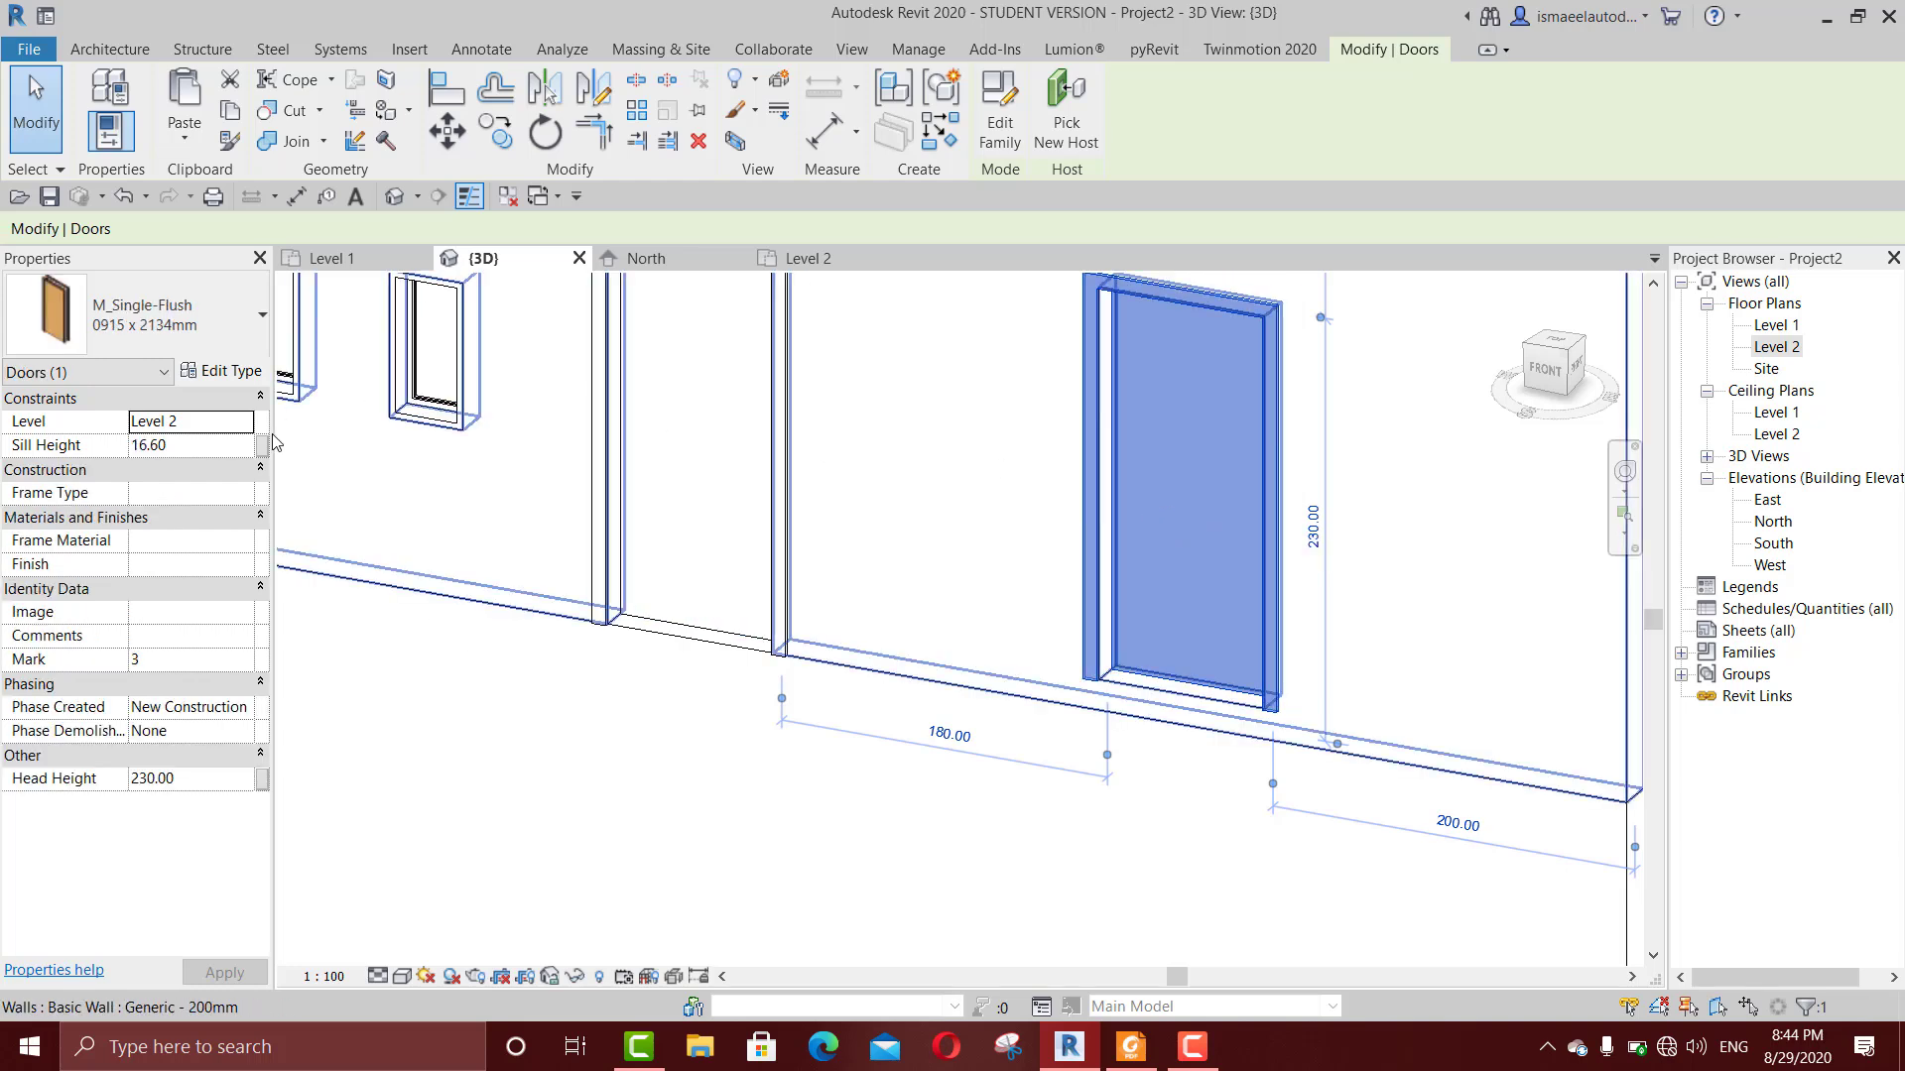
{"action": "left_click", "coordinate": [241, 429]}
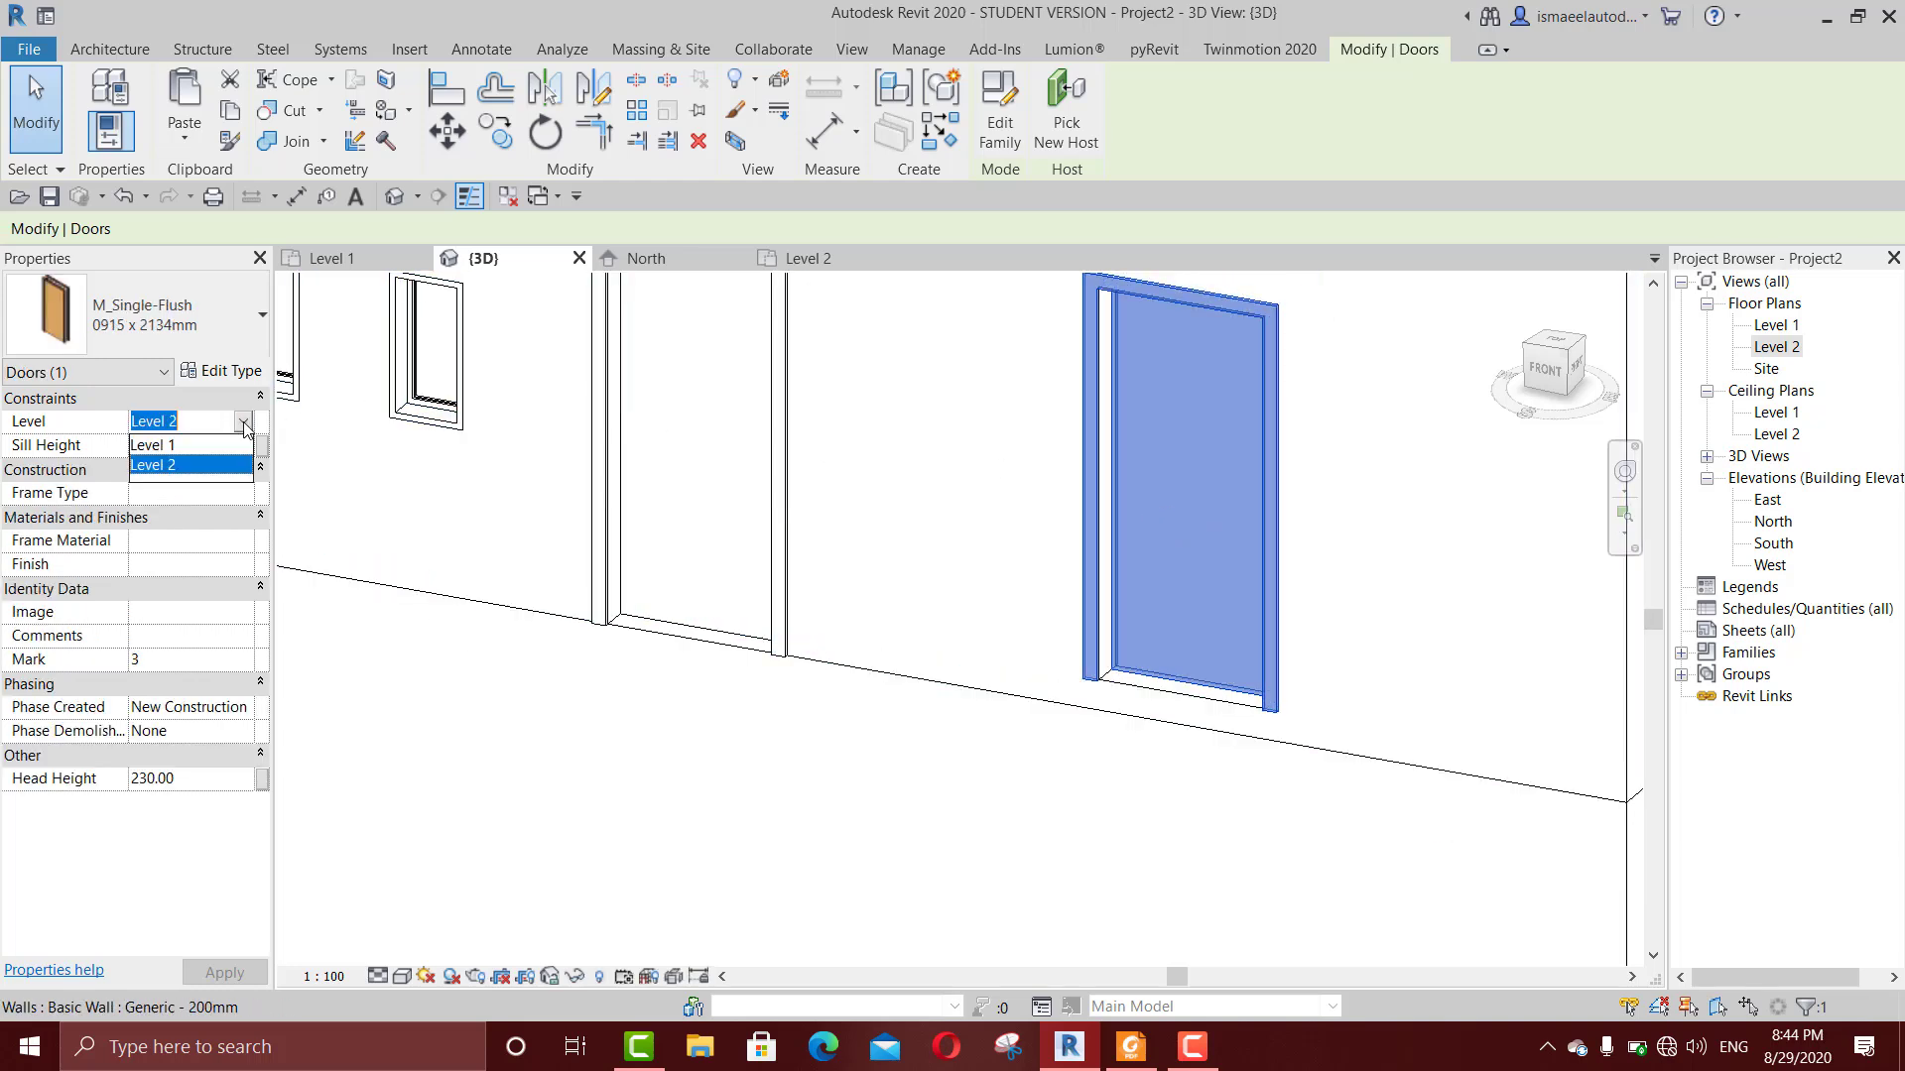
{"action": "left_click", "coordinate": [195, 448]}
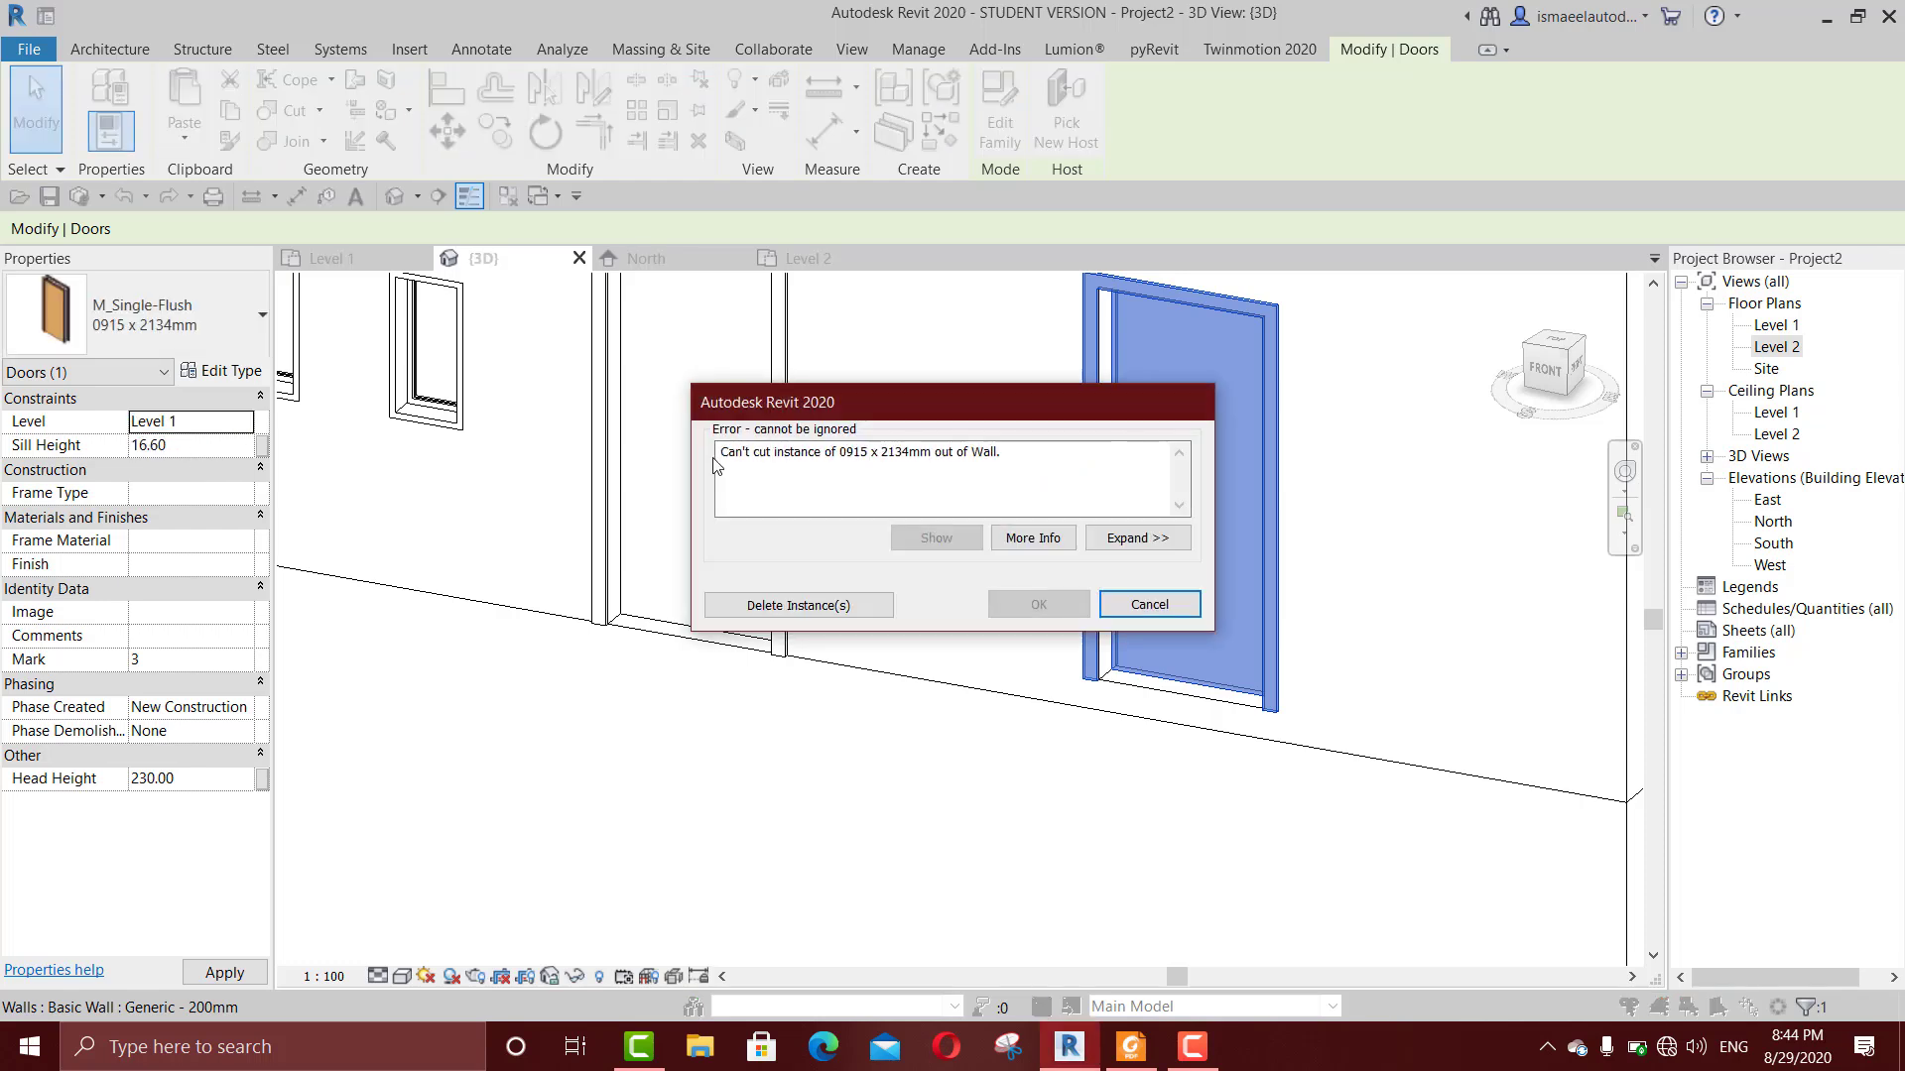
{"action": "left_click_drag", "start_coordinate": [726, 452], "coordinate": [924, 460]}
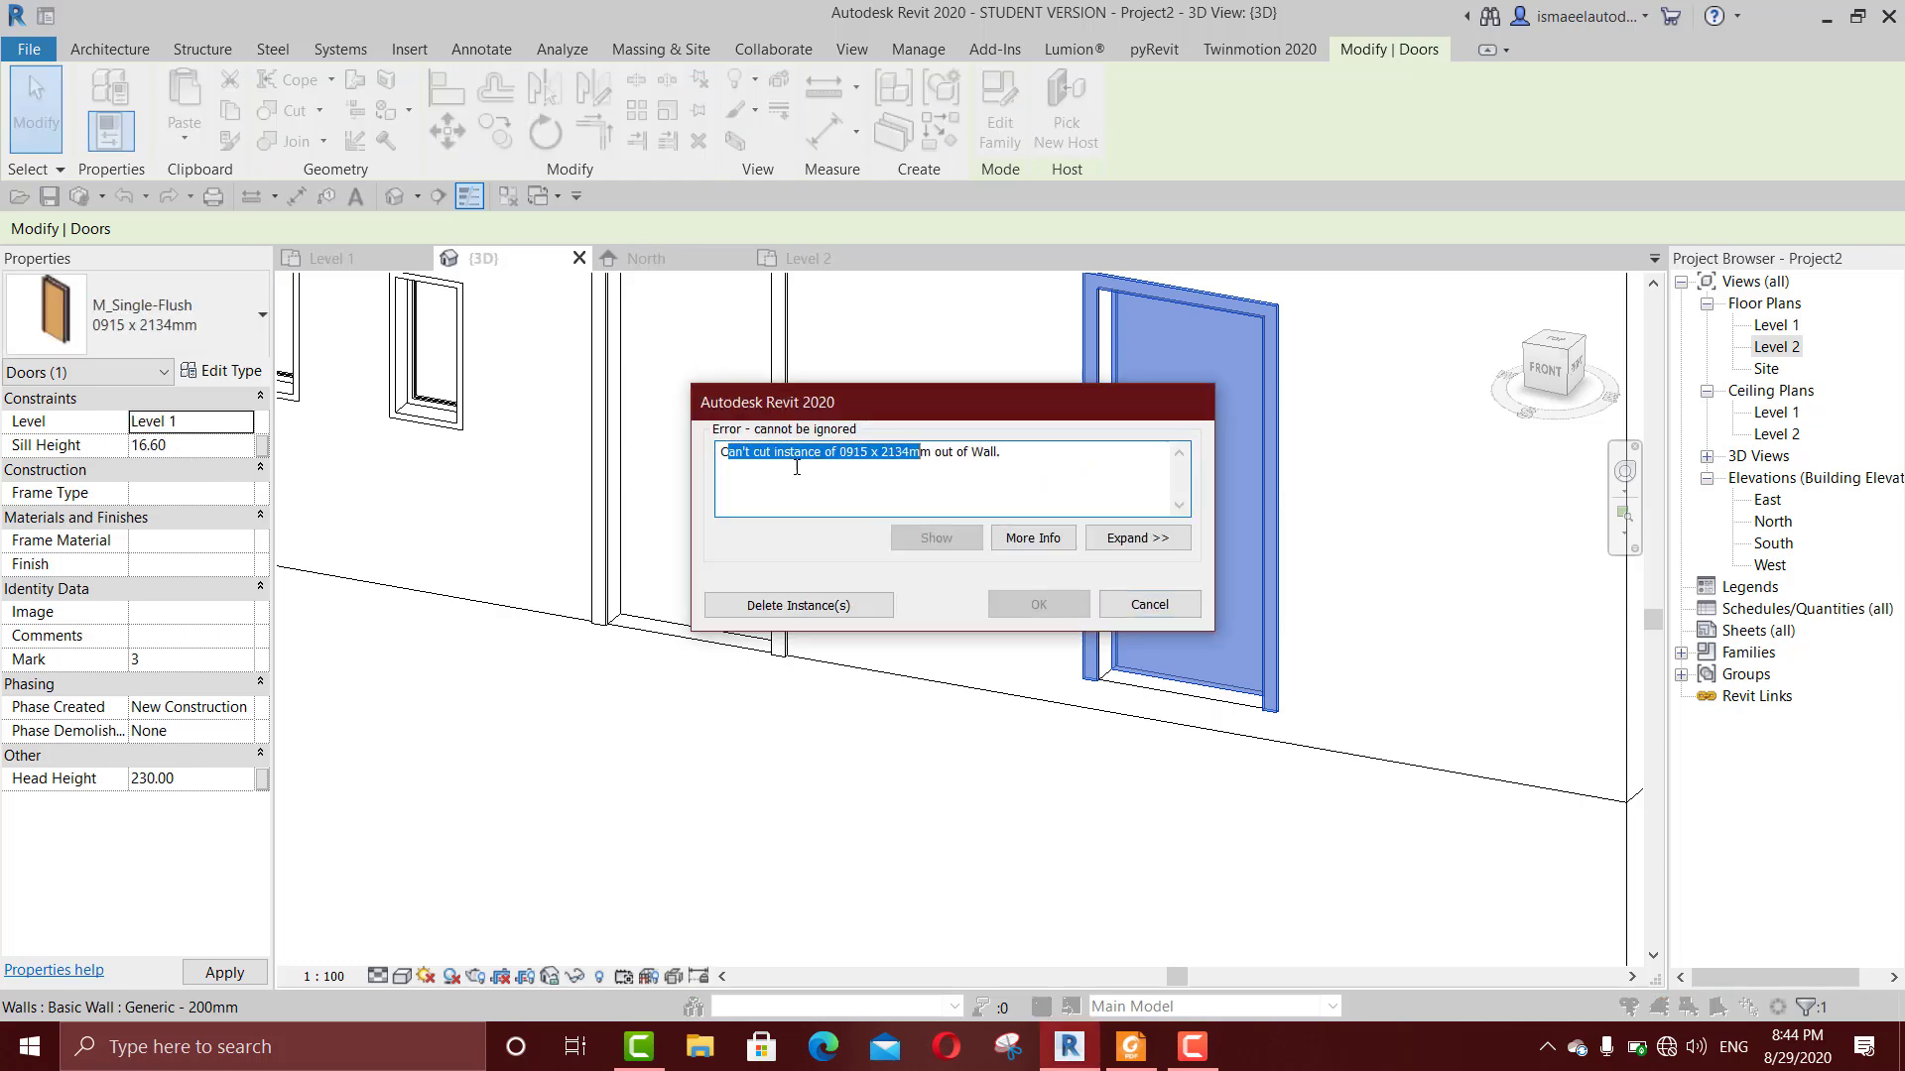
{"action": "left_click", "coordinate": [1150, 604]}
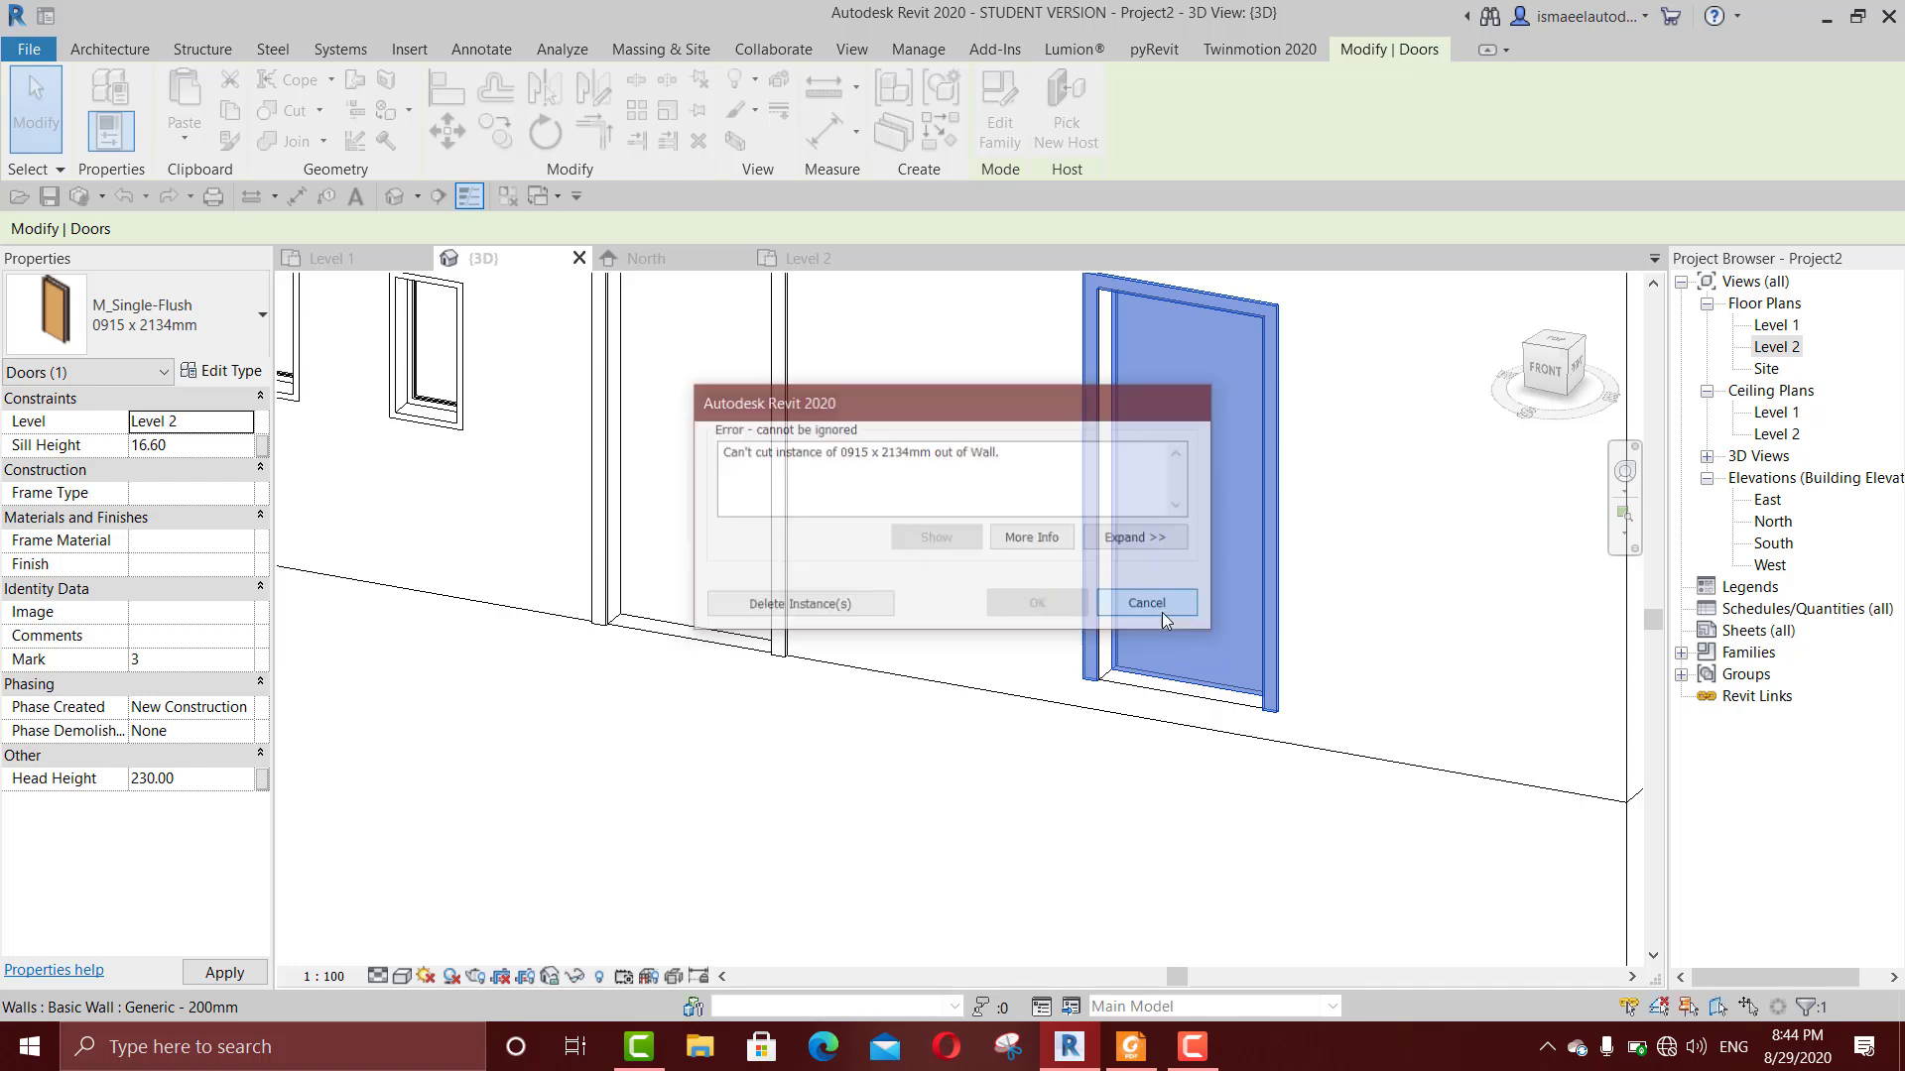
Step: Copy the left-hand Level 2 door and paste it aligned to Level 1
{"action": "scroll", "coordinate": [1056, 603], "scroll_direction": "up", "scroll_amount": 4}
{"action": "scroll", "coordinate": [1219, 540], "scroll_direction": "down", "scroll_amount": 5}
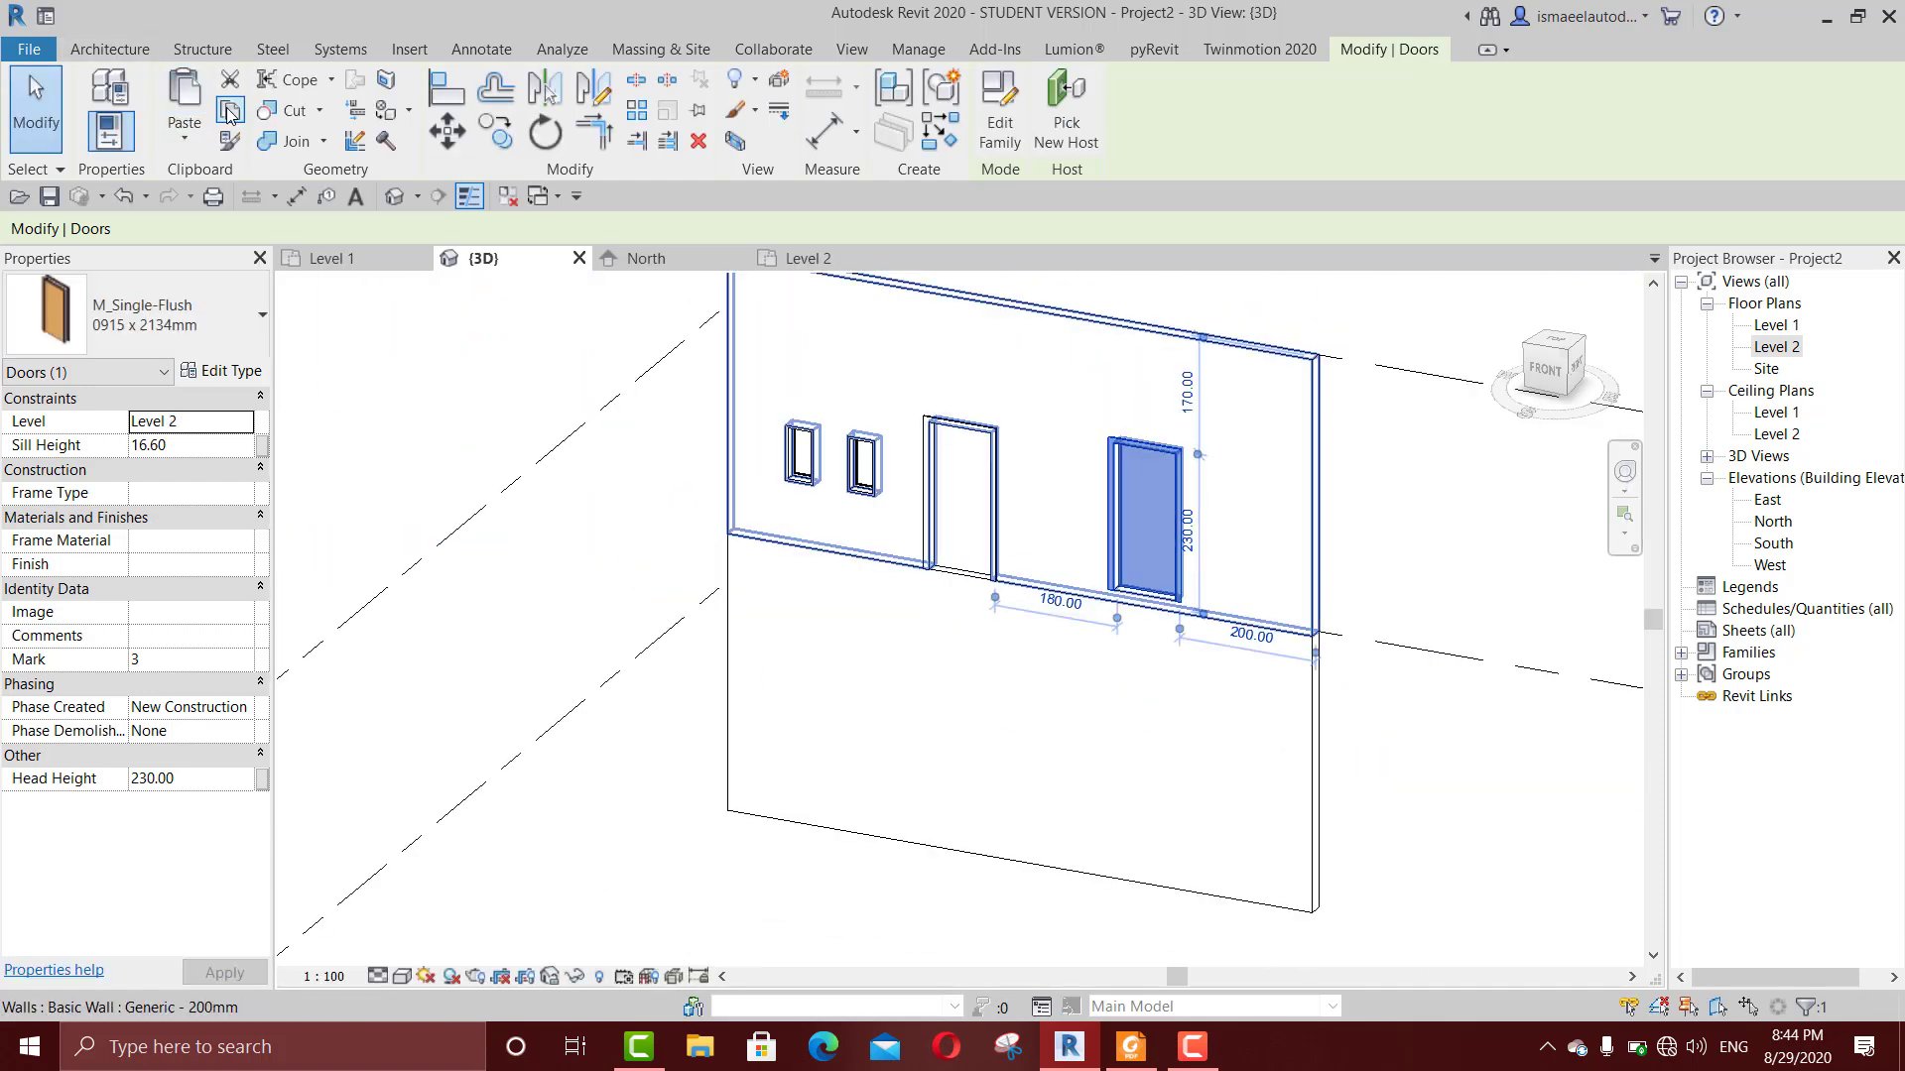
{"action": "scroll", "coordinate": [1136, 519], "scroll_direction": "up", "scroll_amount": 1}
{"action": "scroll", "coordinate": [1136, 518], "scroll_direction": "up", "scroll_amount": 1}
{"action": "left_click", "coordinate": [835, 488]}
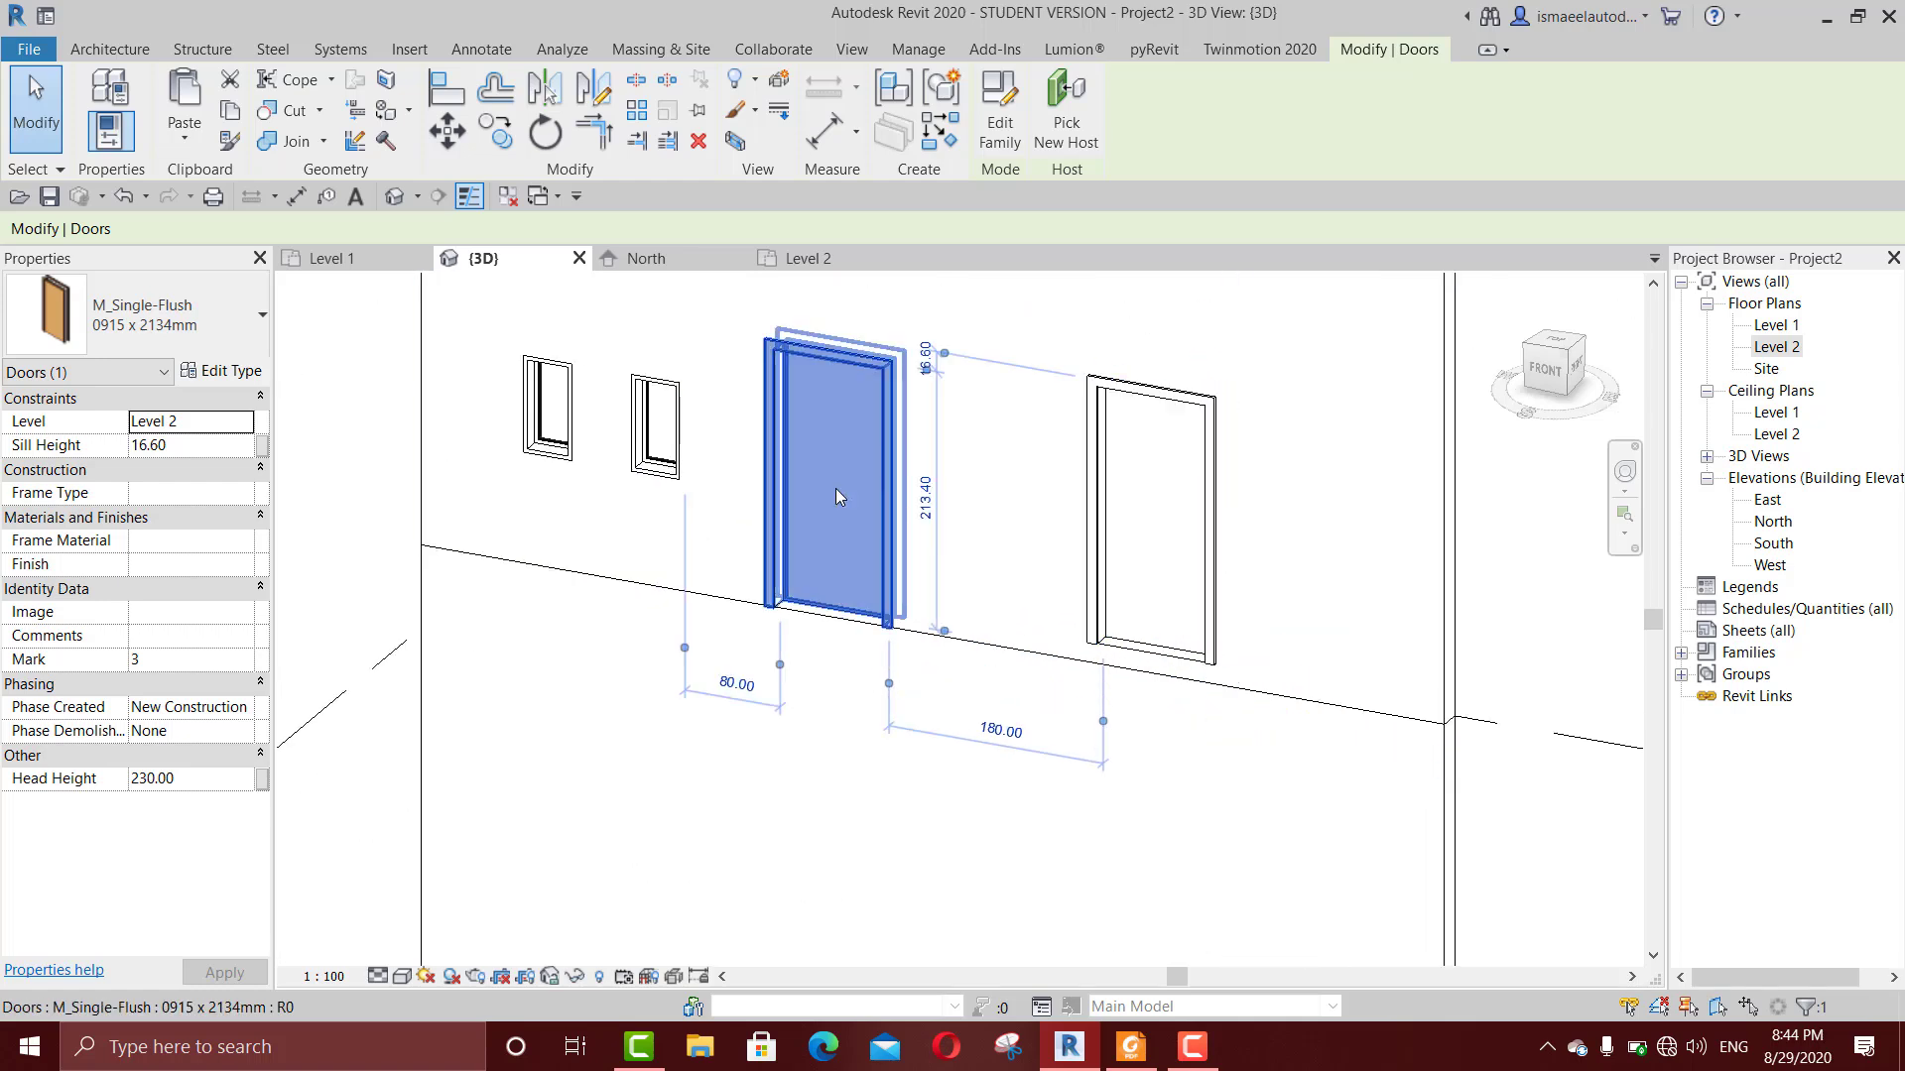
{"action": "left_click", "coordinate": [226, 111]}
{"action": "left_click", "coordinate": [182, 141]}
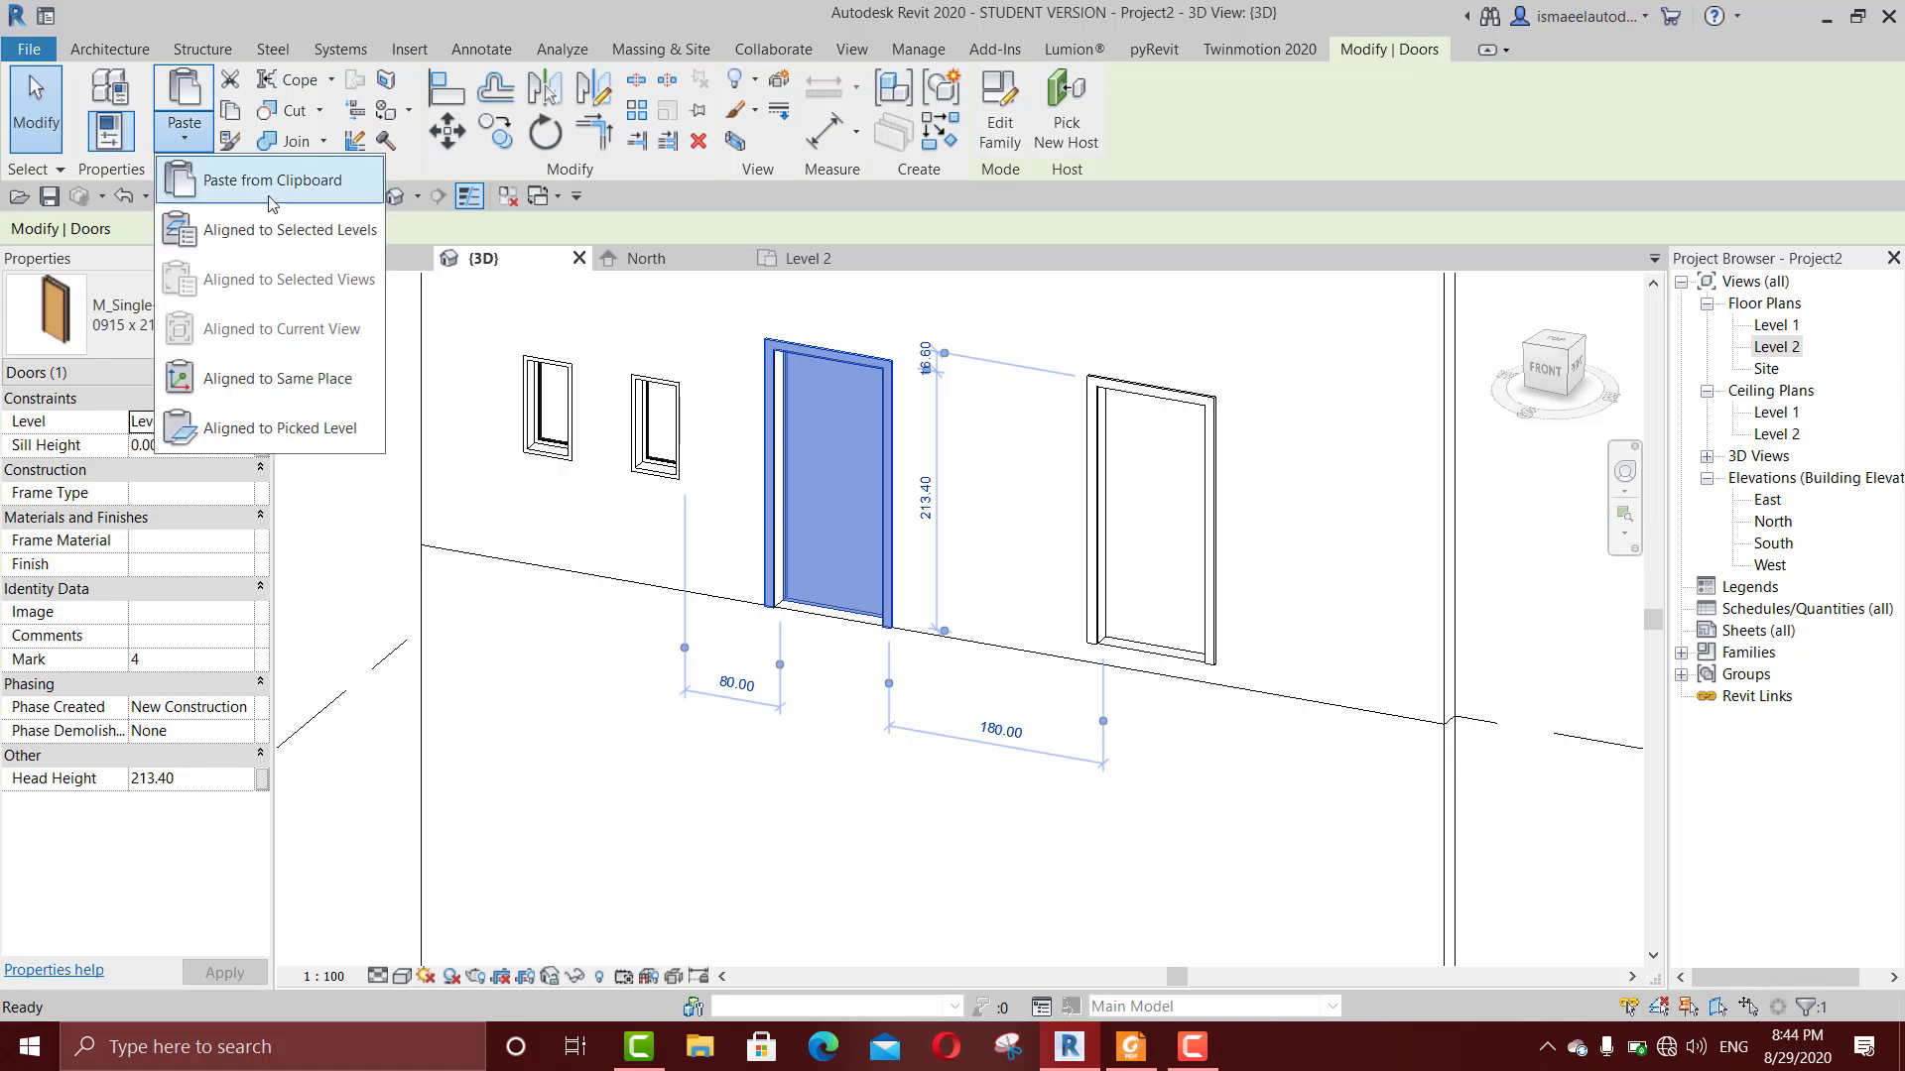
{"action": "left_click", "coordinate": [264, 212]}
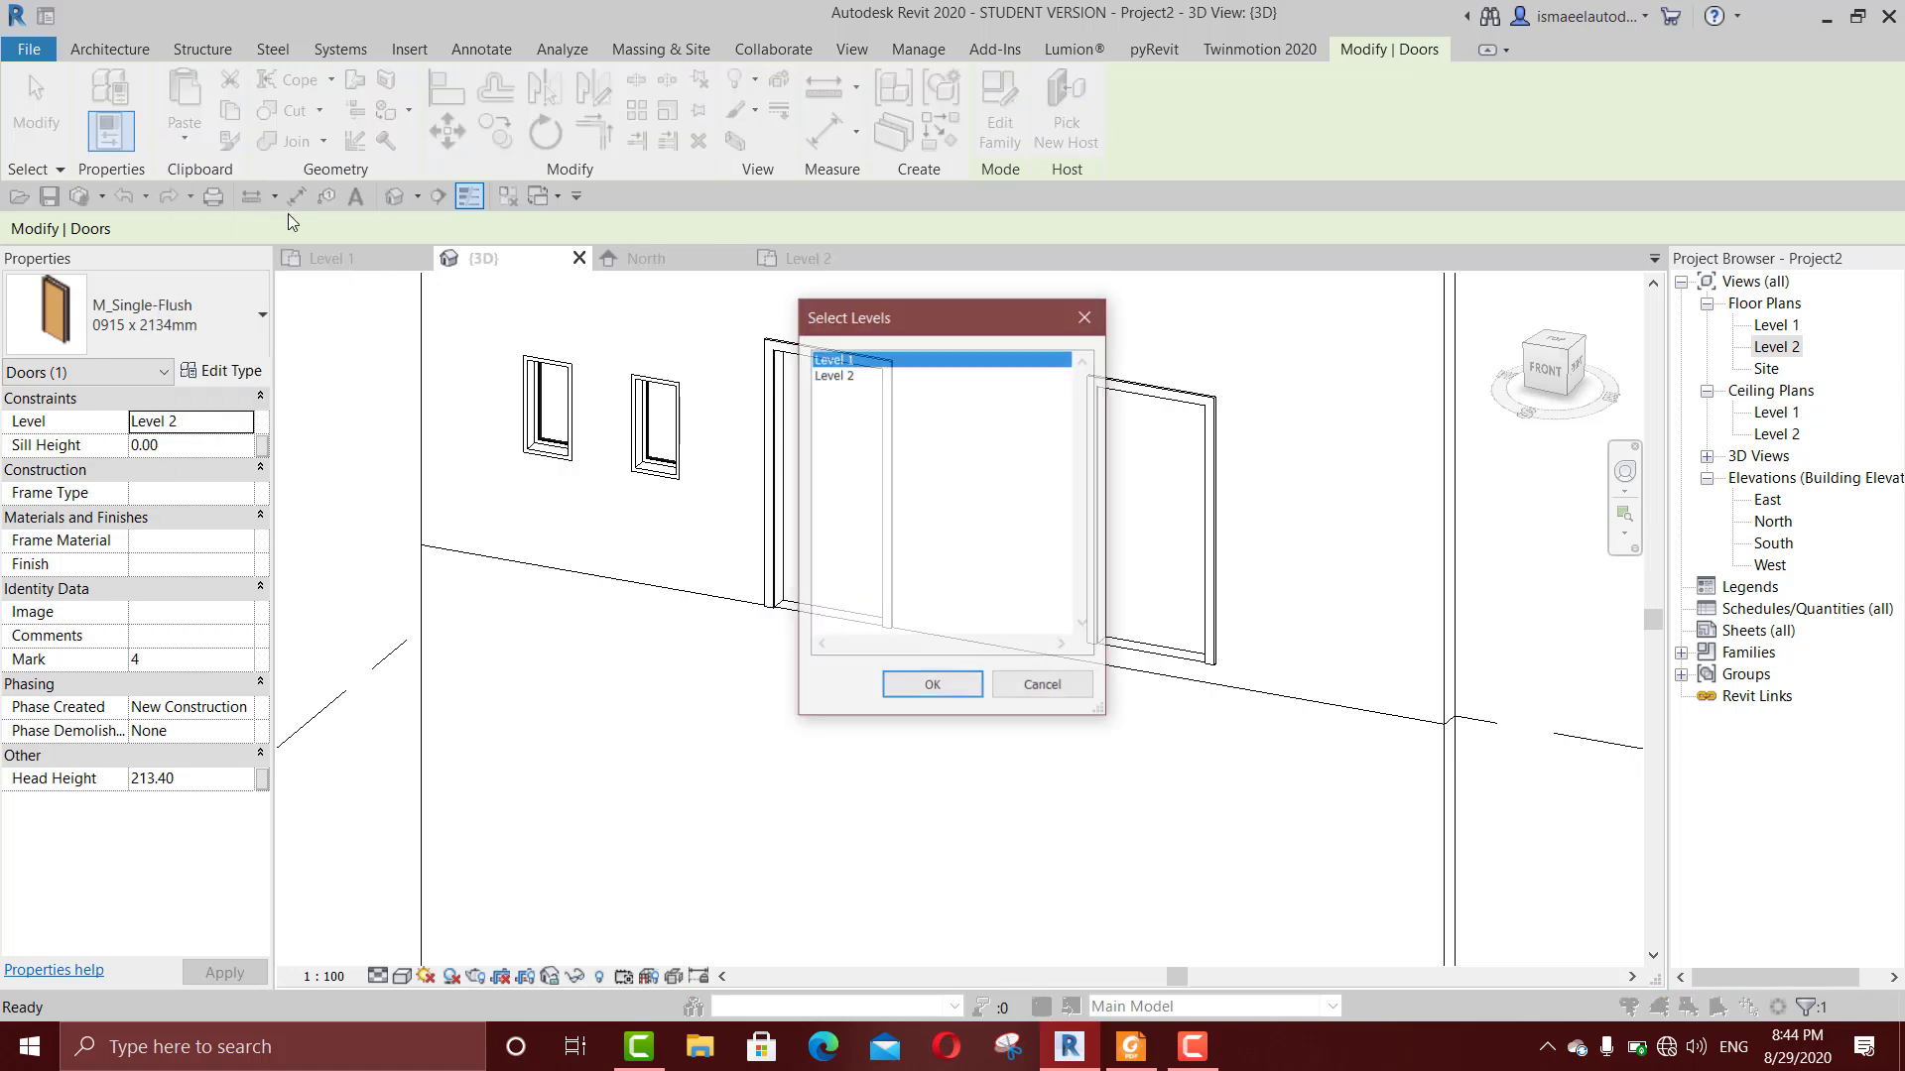
{"action": "left_click", "coordinate": [962, 695]}
{"action": "scroll", "coordinate": [972, 644], "scroll_direction": "down", "scroll_amount": 3}
{"action": "scroll", "coordinate": [892, 288], "scroll_direction": "up", "scroll_amount": 4}
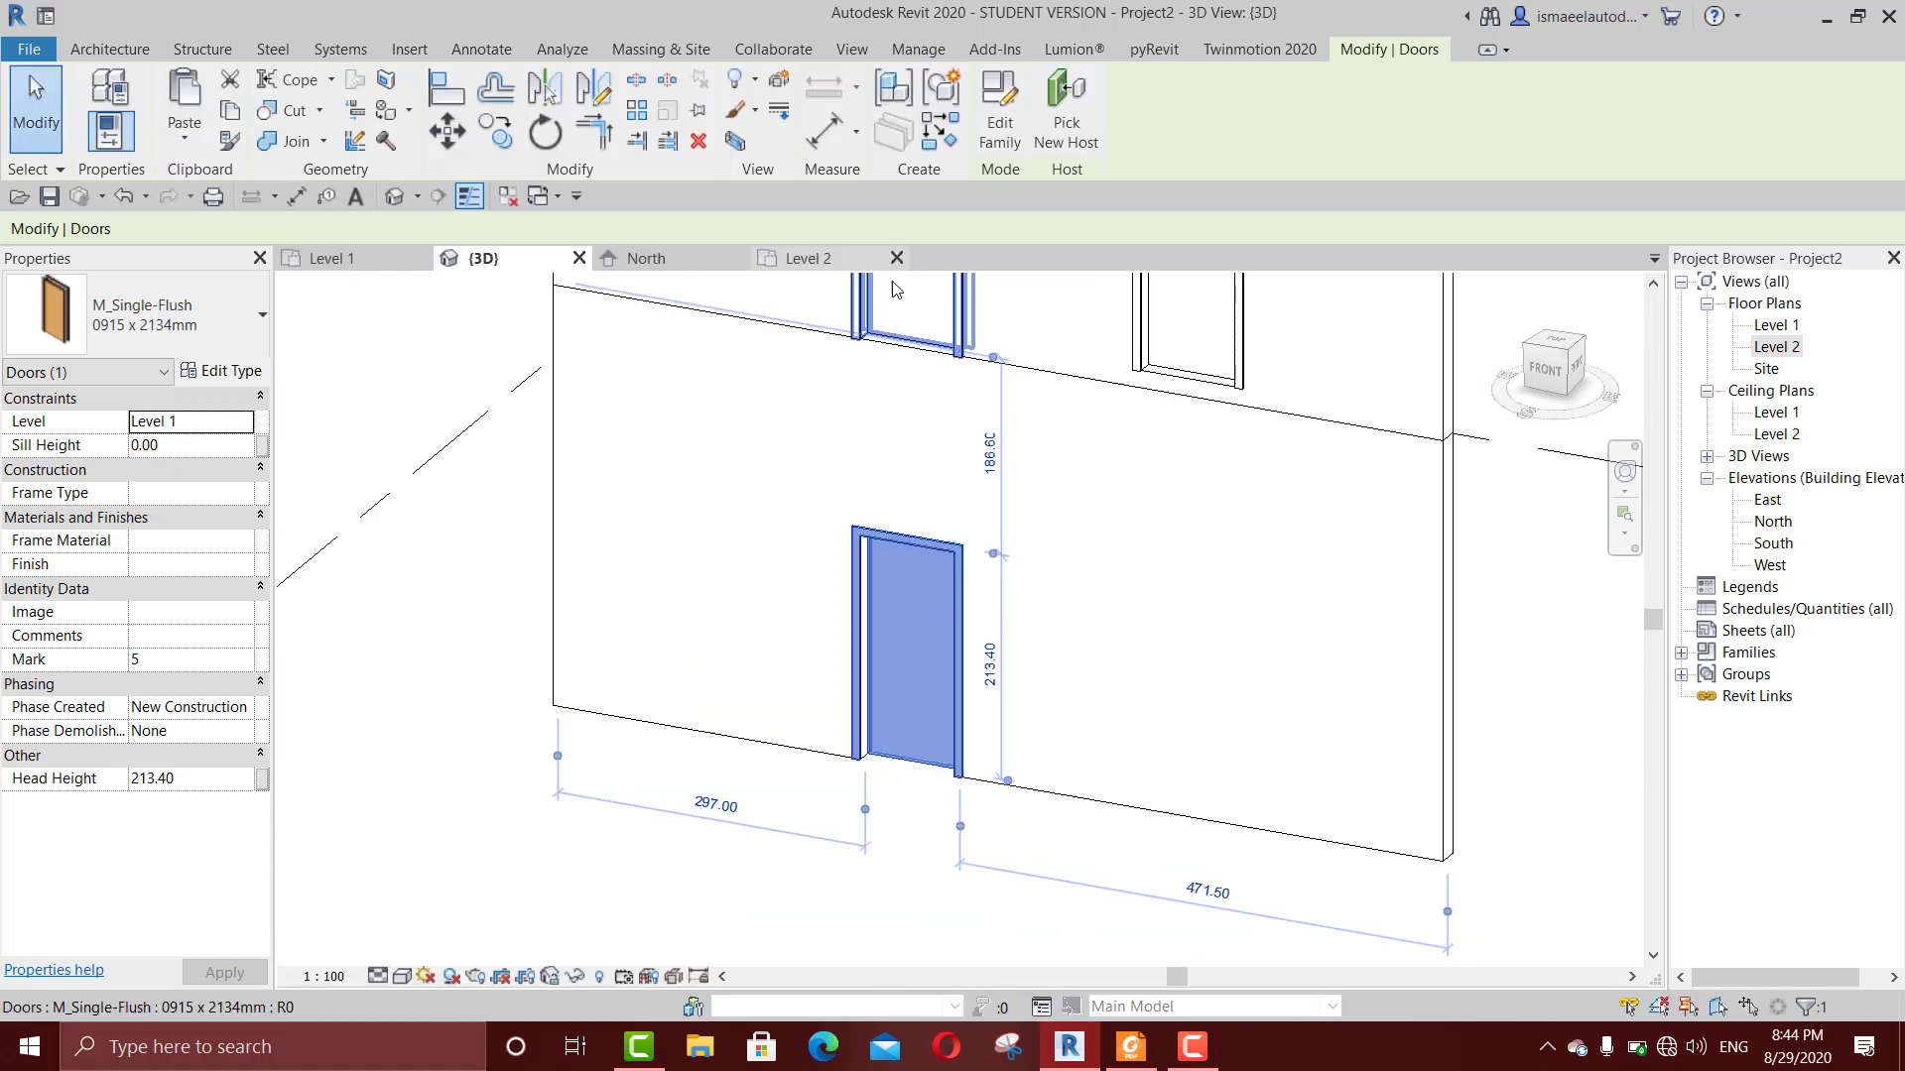
{"action": "scroll", "coordinate": [882, 501], "scroll_direction": "down", "scroll_amount": 2}
{"action": "middle_click_drag", "start_coordinate": [882, 504], "coordinate": [833, 681]}
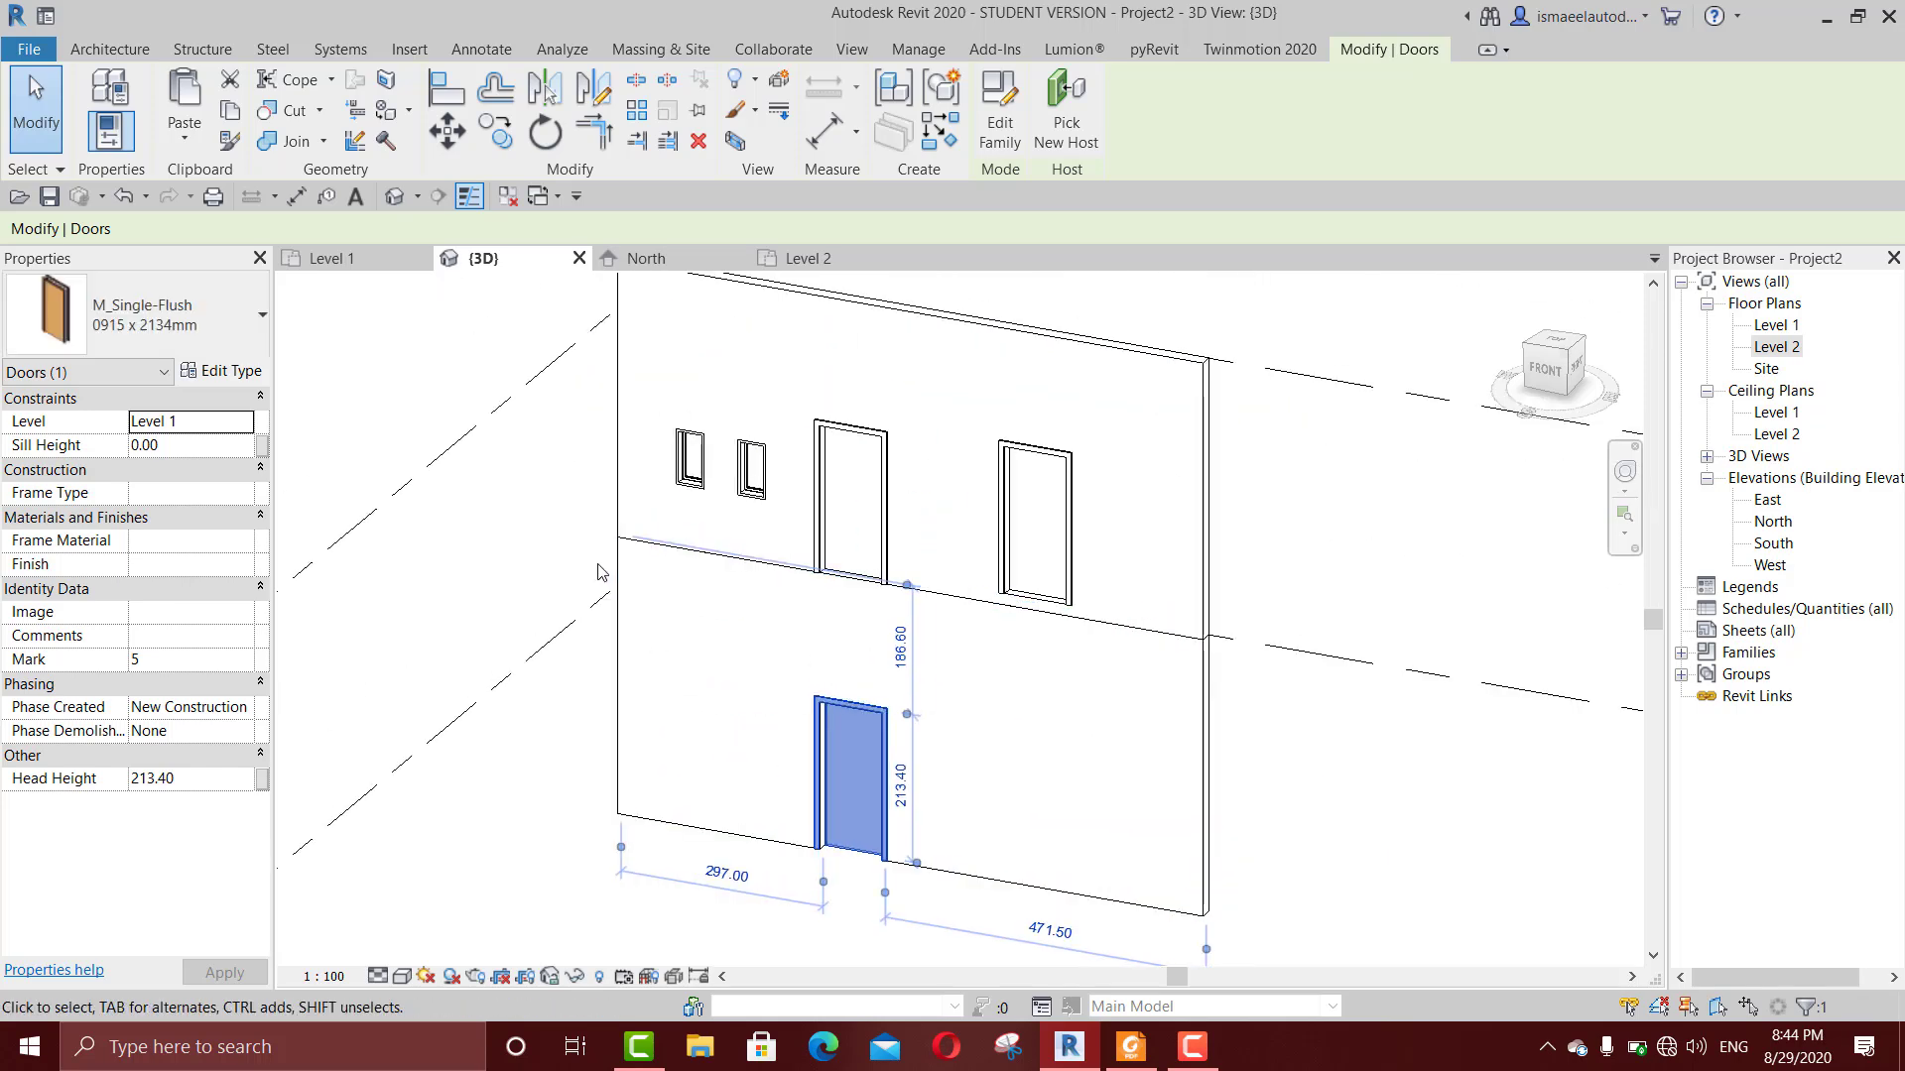
Step: Set the sill height of the Level 1 door to 3 cm and inspect its base
{"action": "left_click", "coordinate": [1066, 511]}
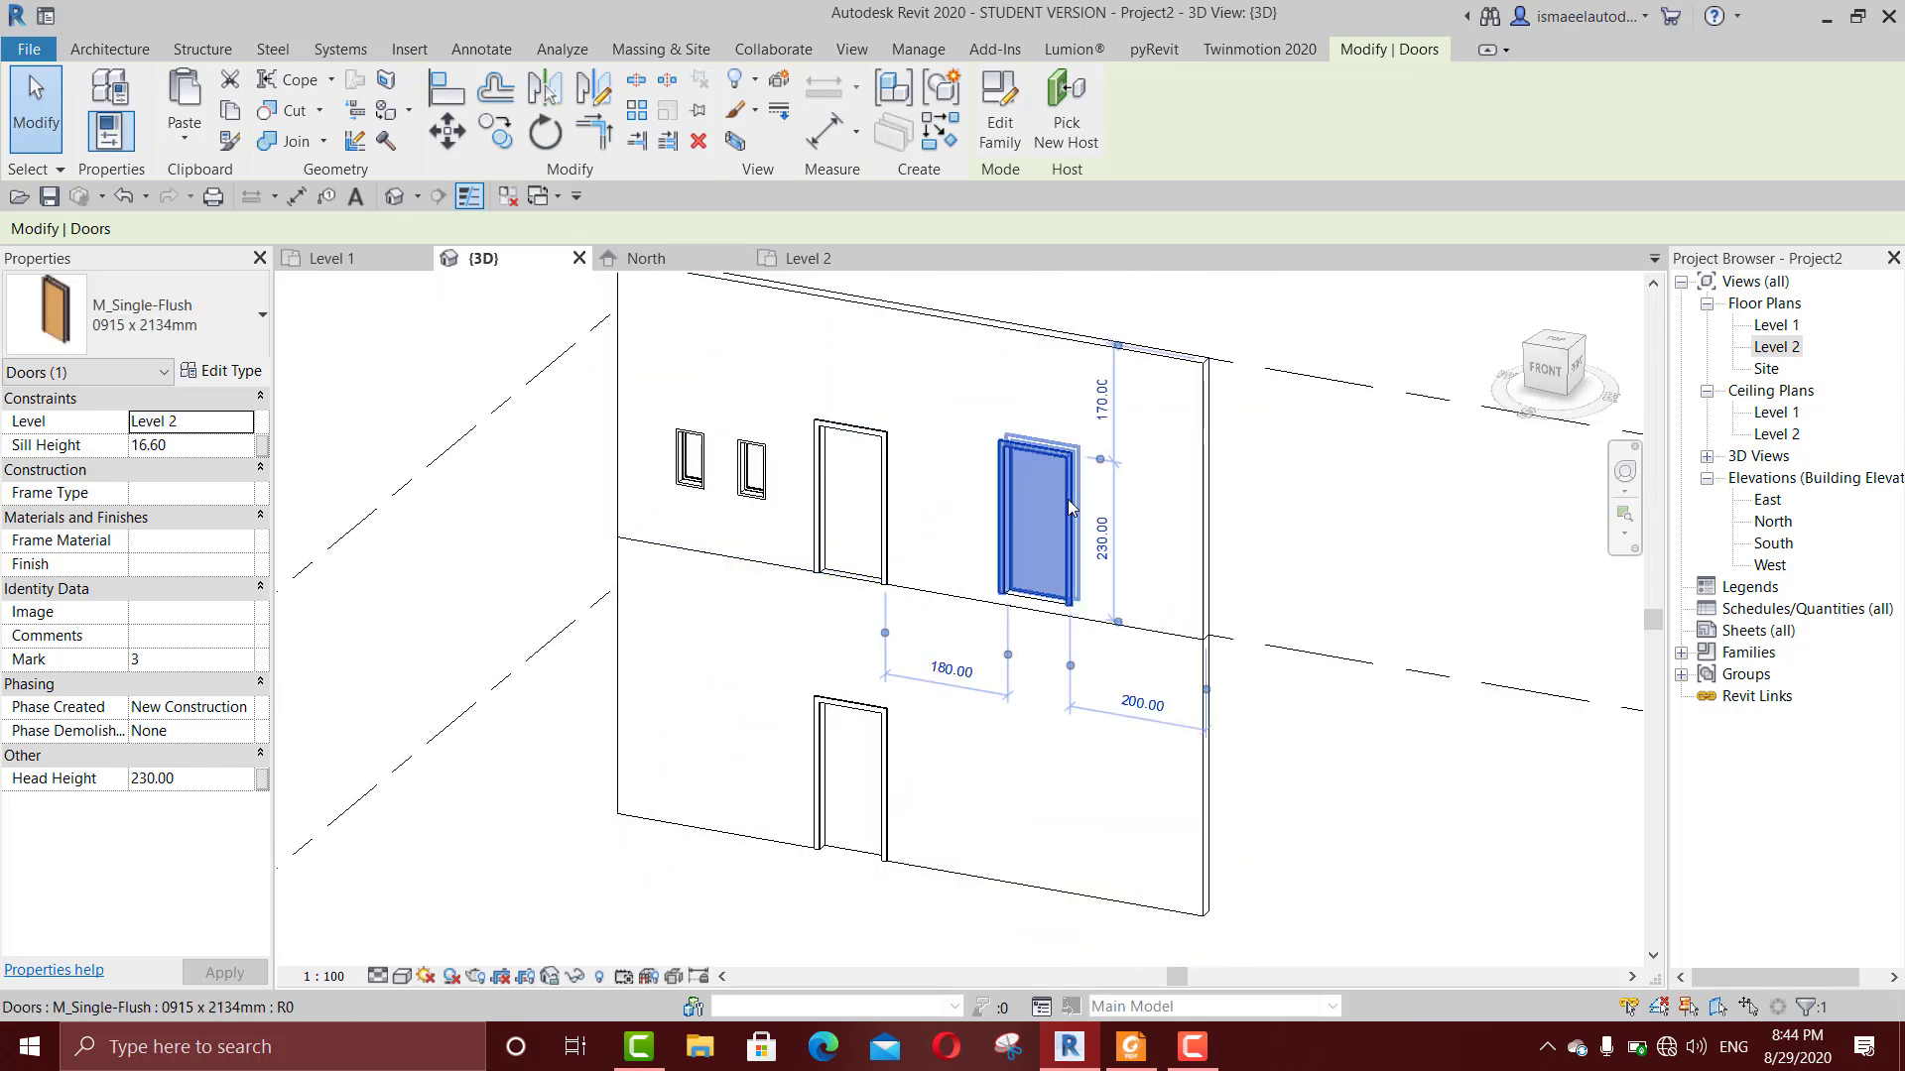
{"action": "key", "text": "Escape"}
{"action": "scroll", "coordinate": [799, 498], "scroll_direction": "up", "scroll_amount": 3}
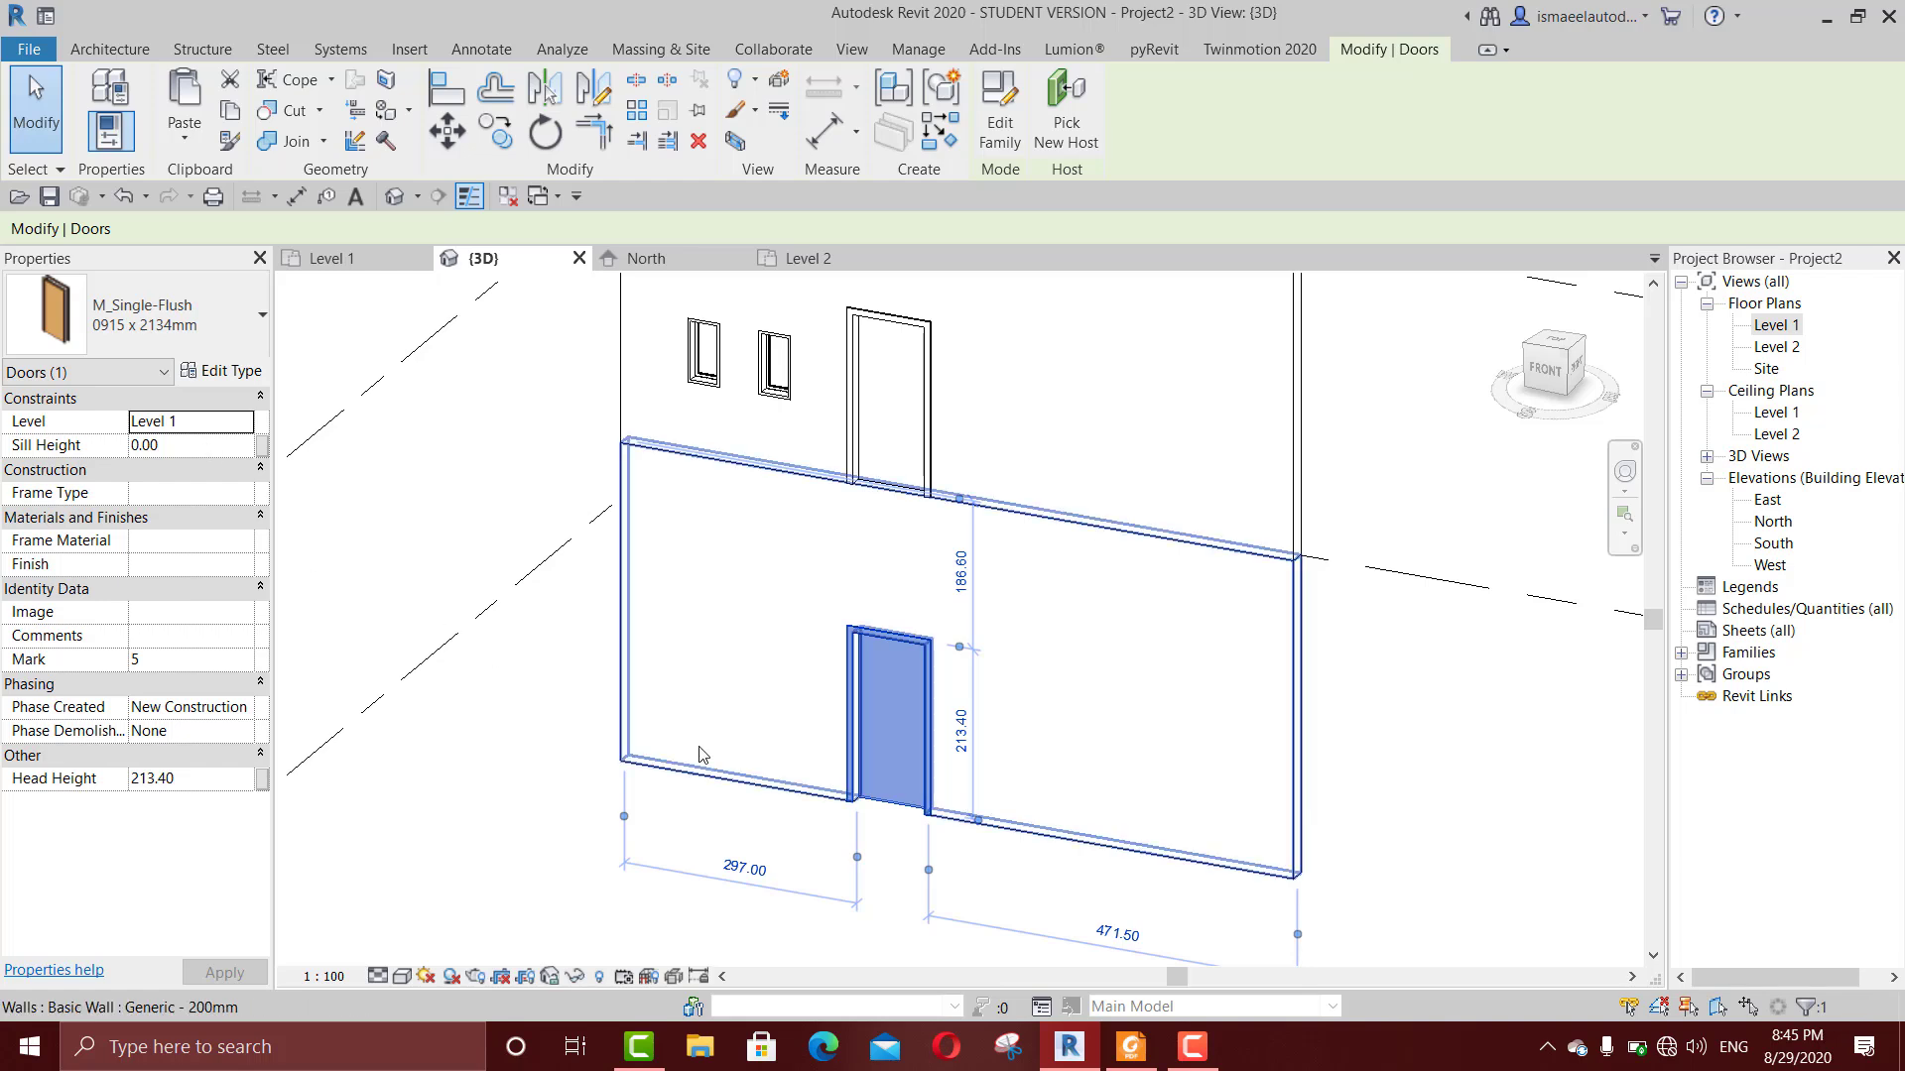
{"action": "left_click", "coordinate": [211, 444]}
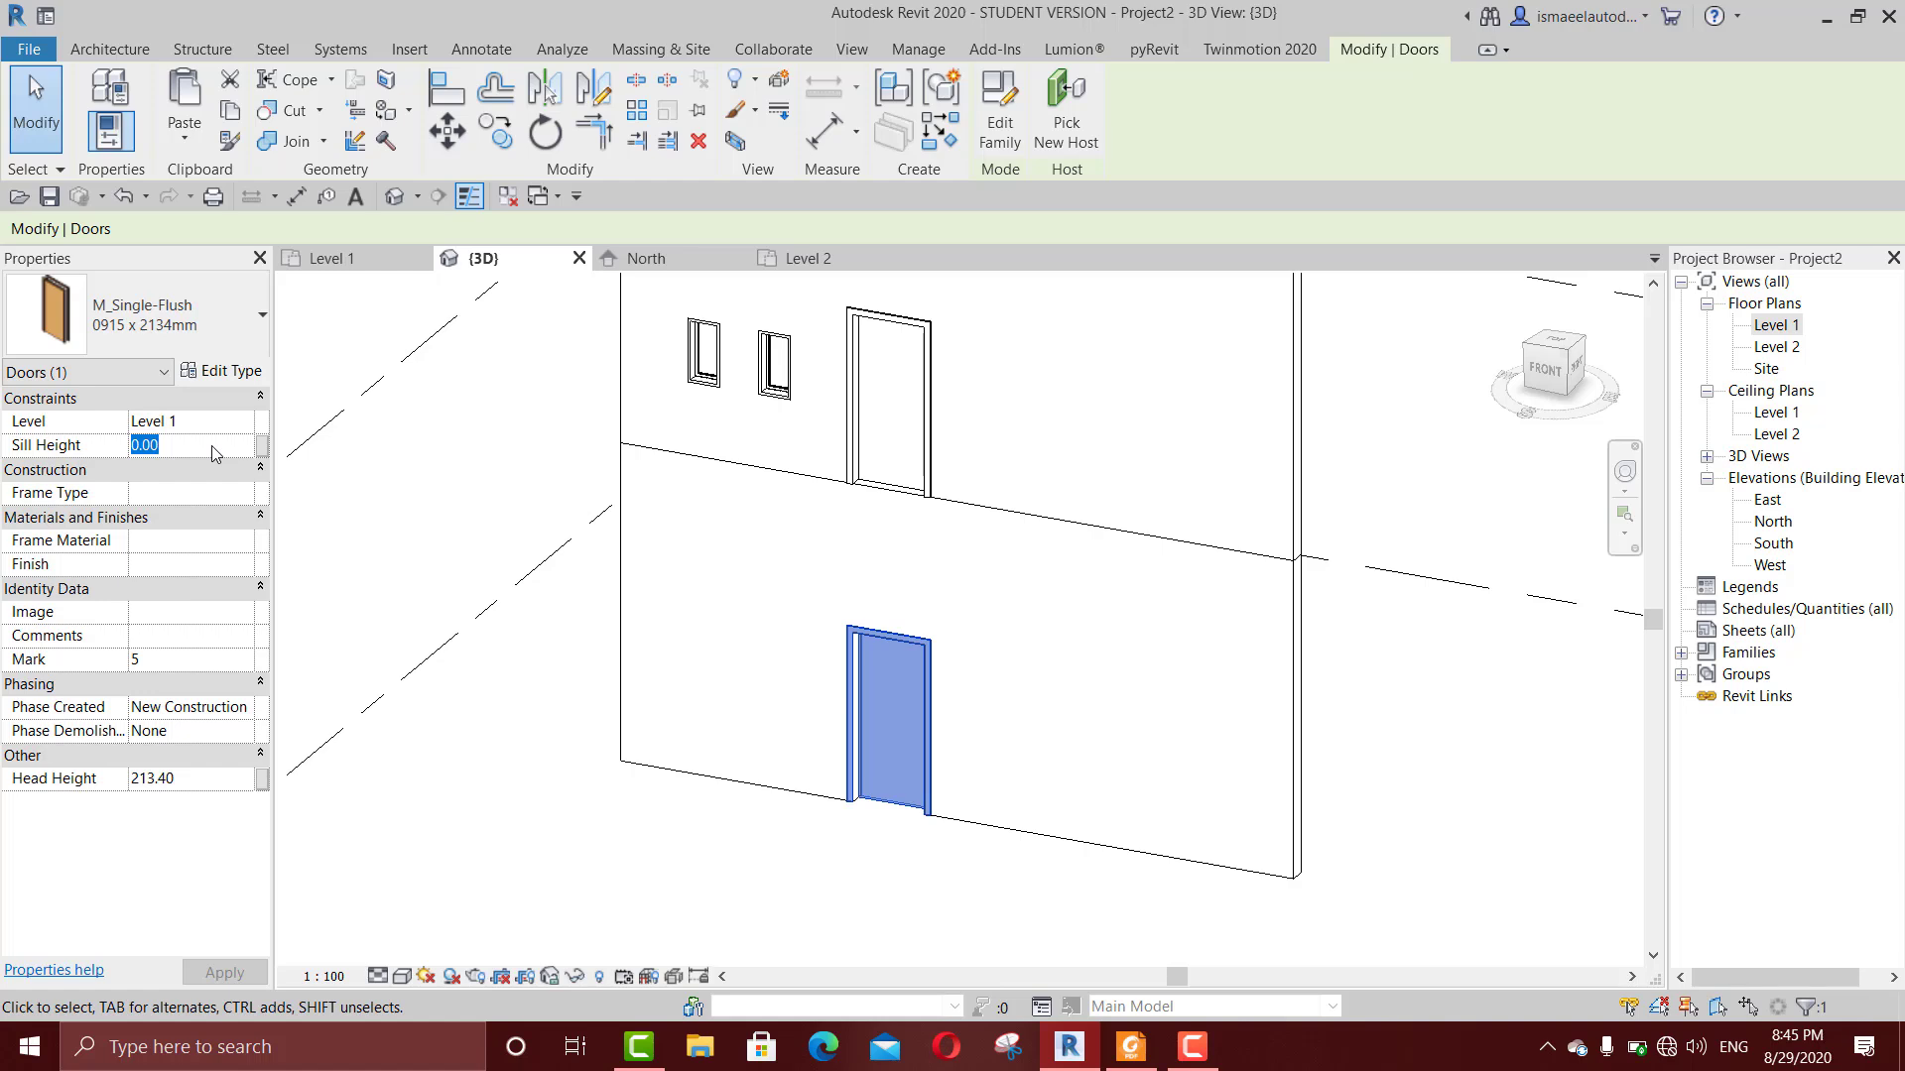
{"action": "type", "text": "3"}
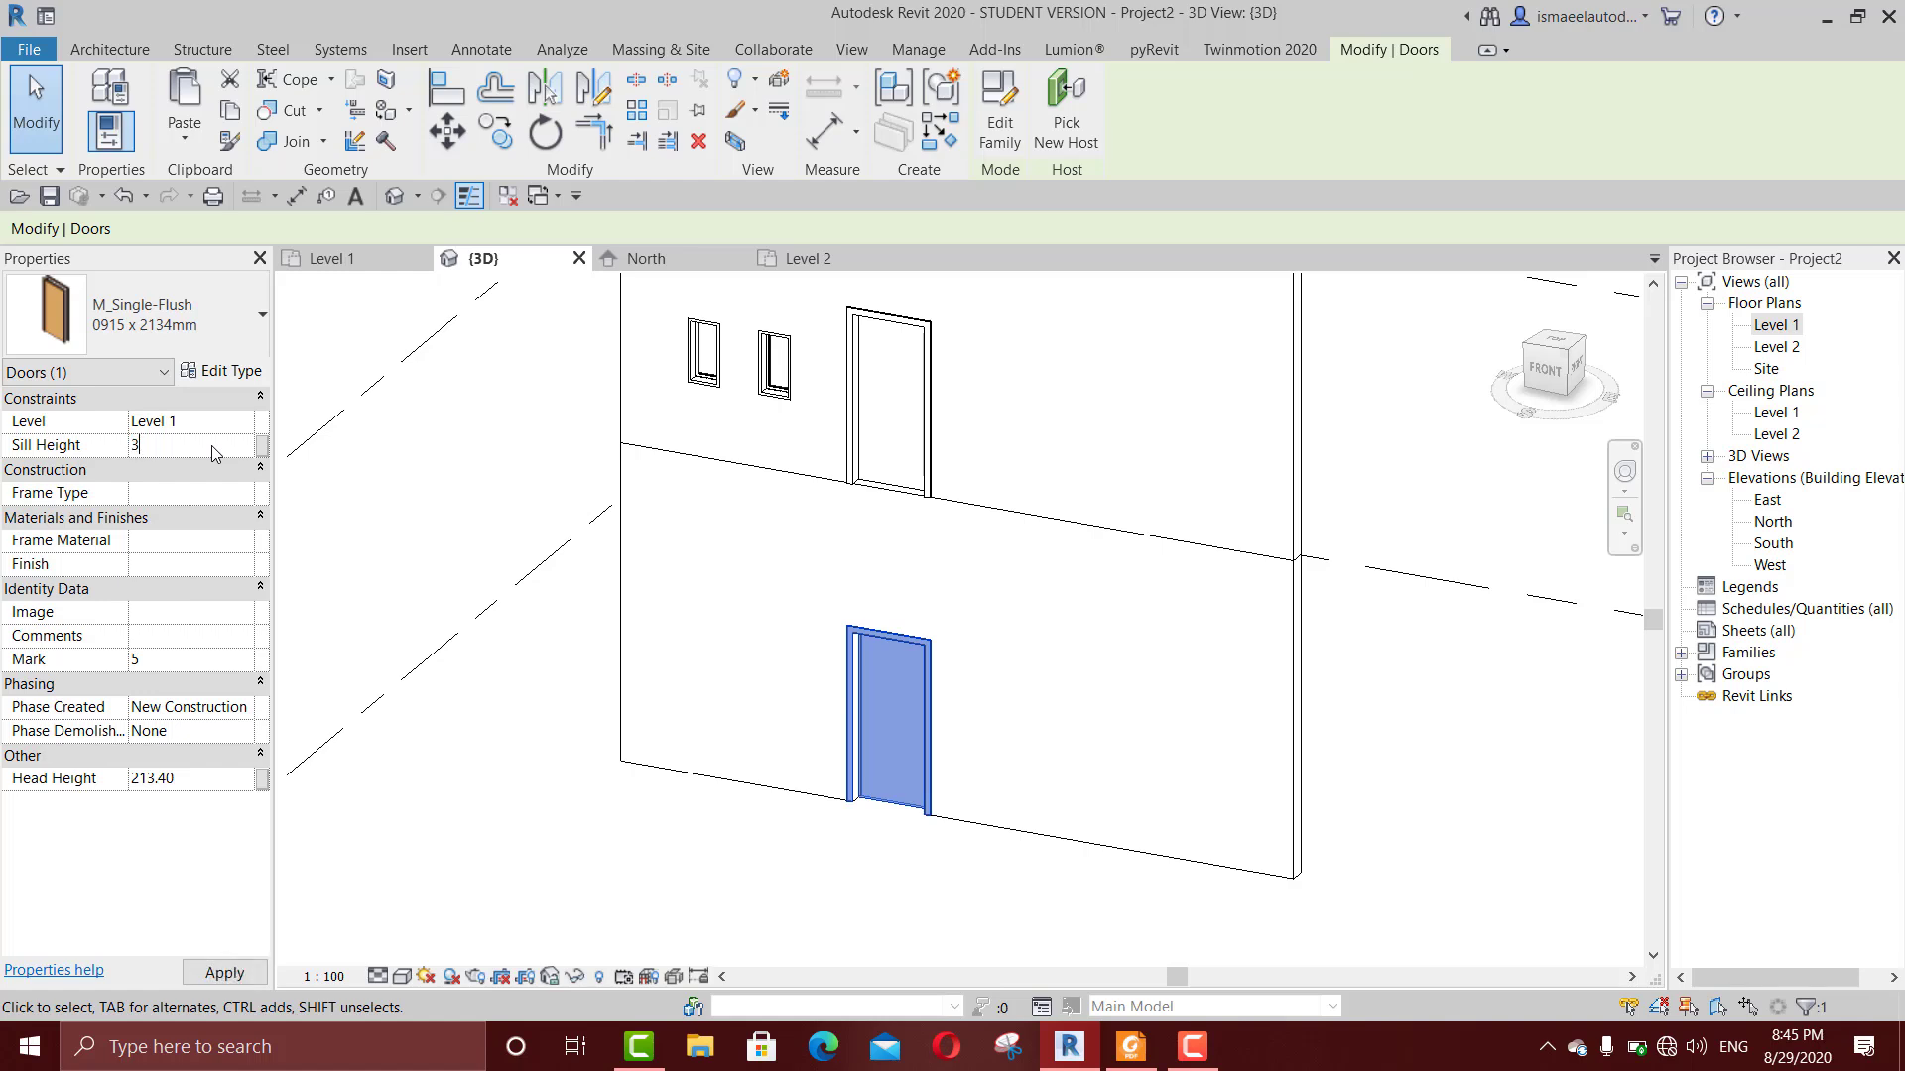
{"action": "key", "text": "Return"}
{"action": "scroll", "coordinate": [791, 705], "scroll_direction": "up", "scroll_amount": 5}
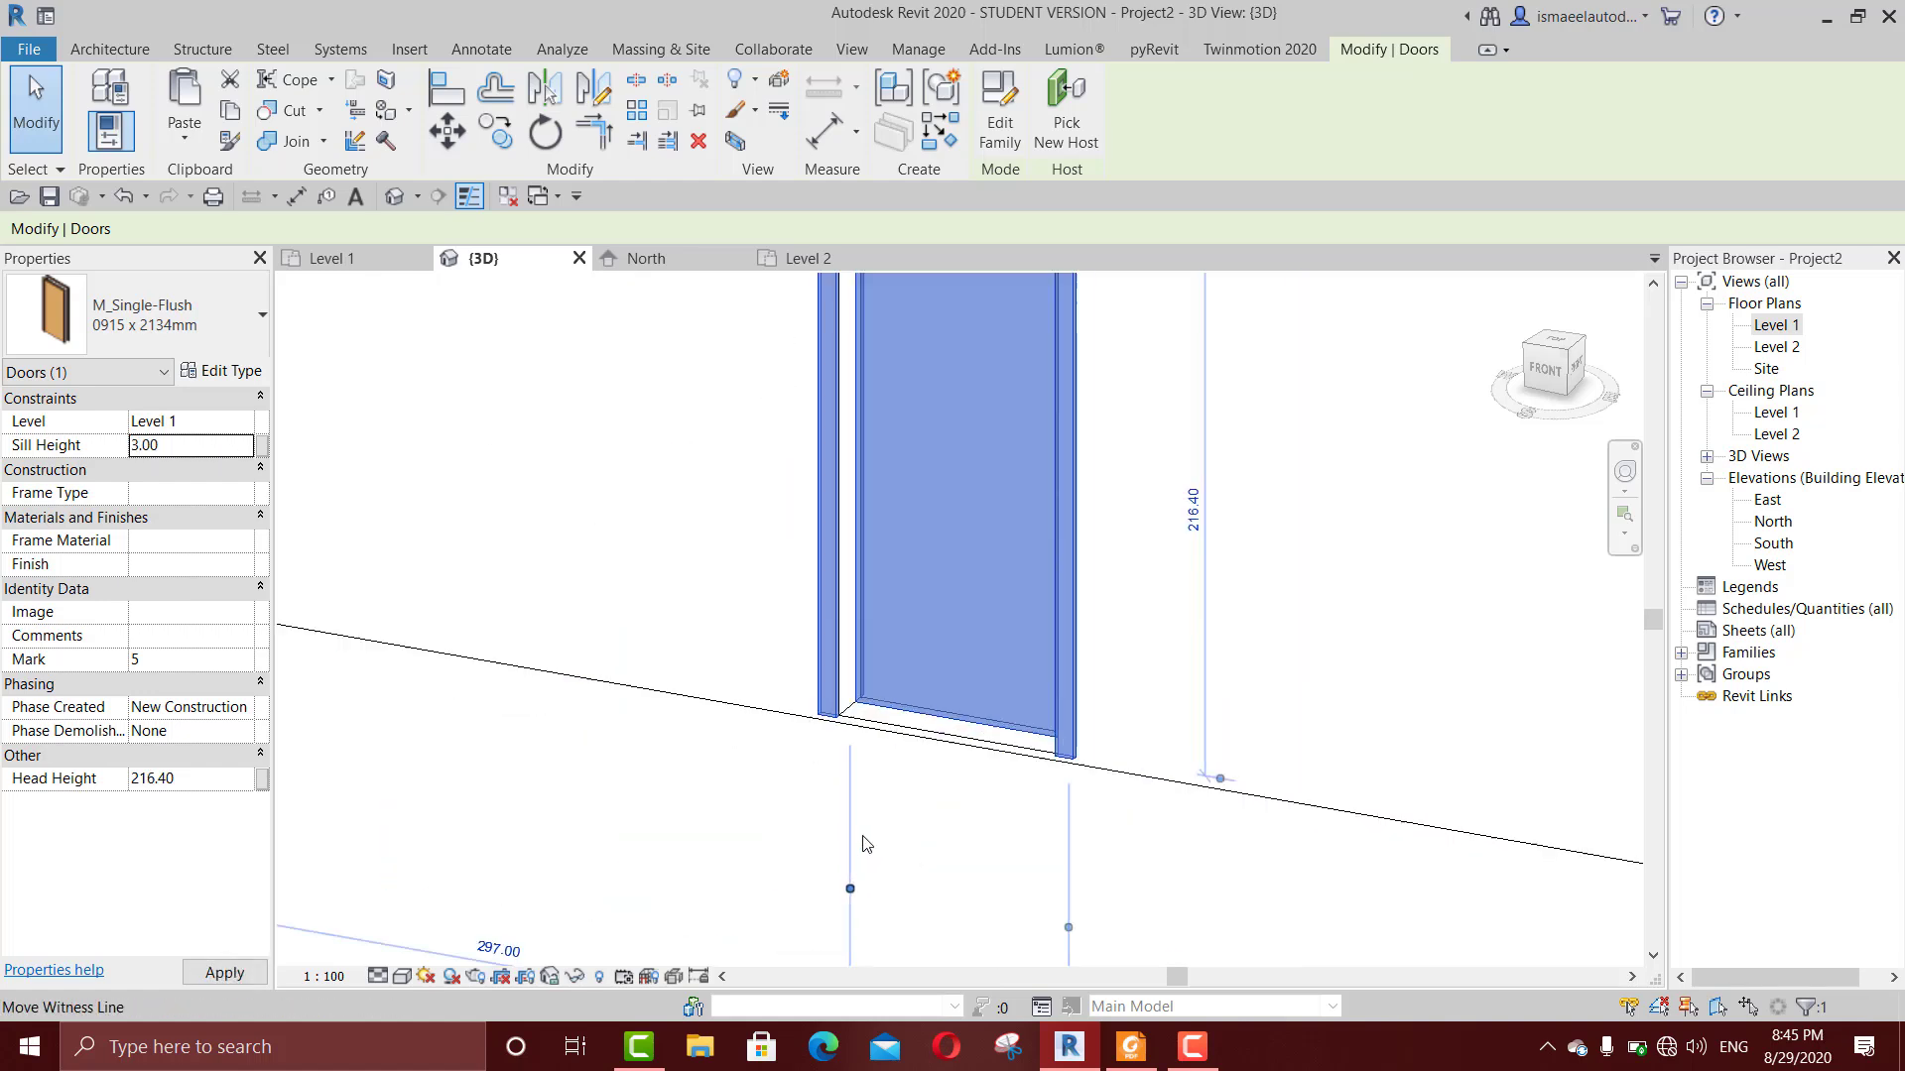
{"action": "scroll", "coordinate": [786, 699], "scroll_direction": "up", "scroll_amount": 3}
{"action": "scroll", "coordinate": [771, 448], "scroll_direction": "up", "scroll_amount": 3}
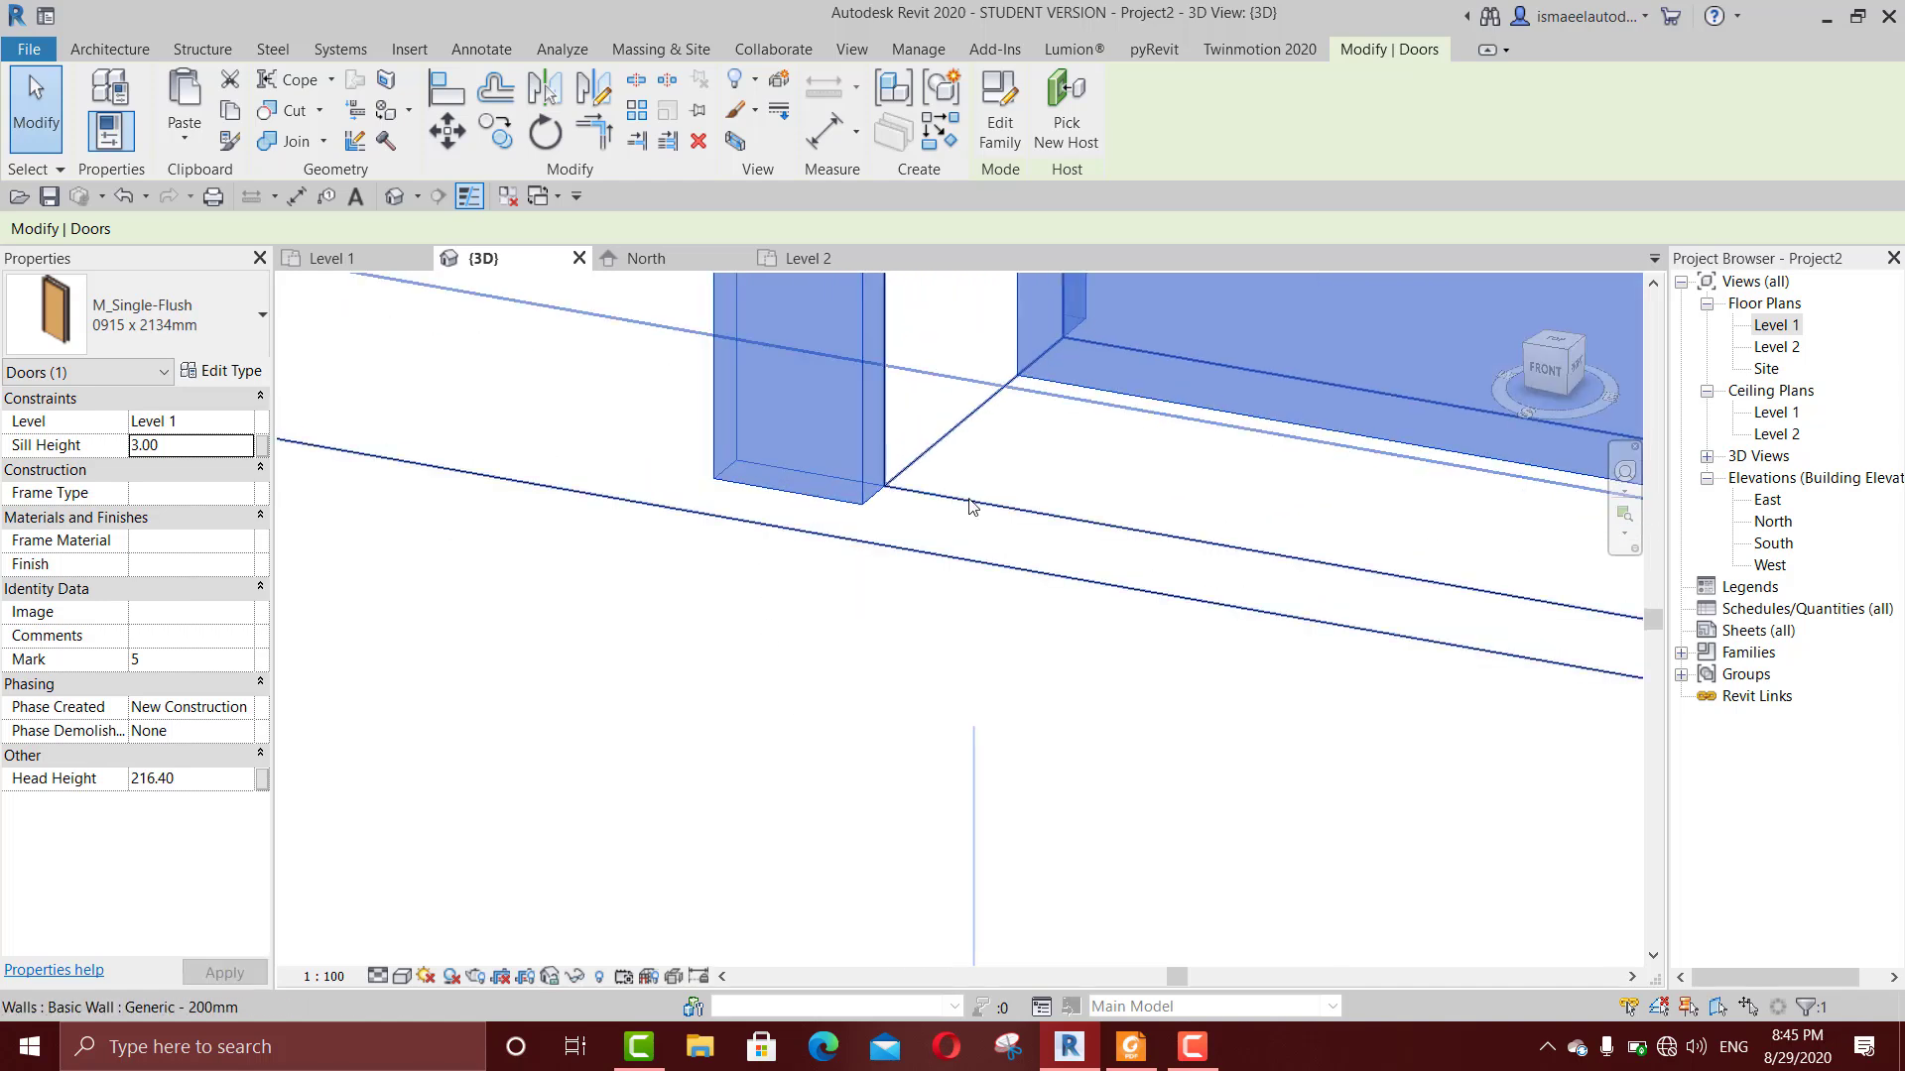
{"action": "scroll", "coordinate": [969, 501], "scroll_direction": "down", "scroll_amount": 3}
{"action": "scroll", "coordinate": [1085, 388], "scroll_direction": "down", "scroll_amount": 5}
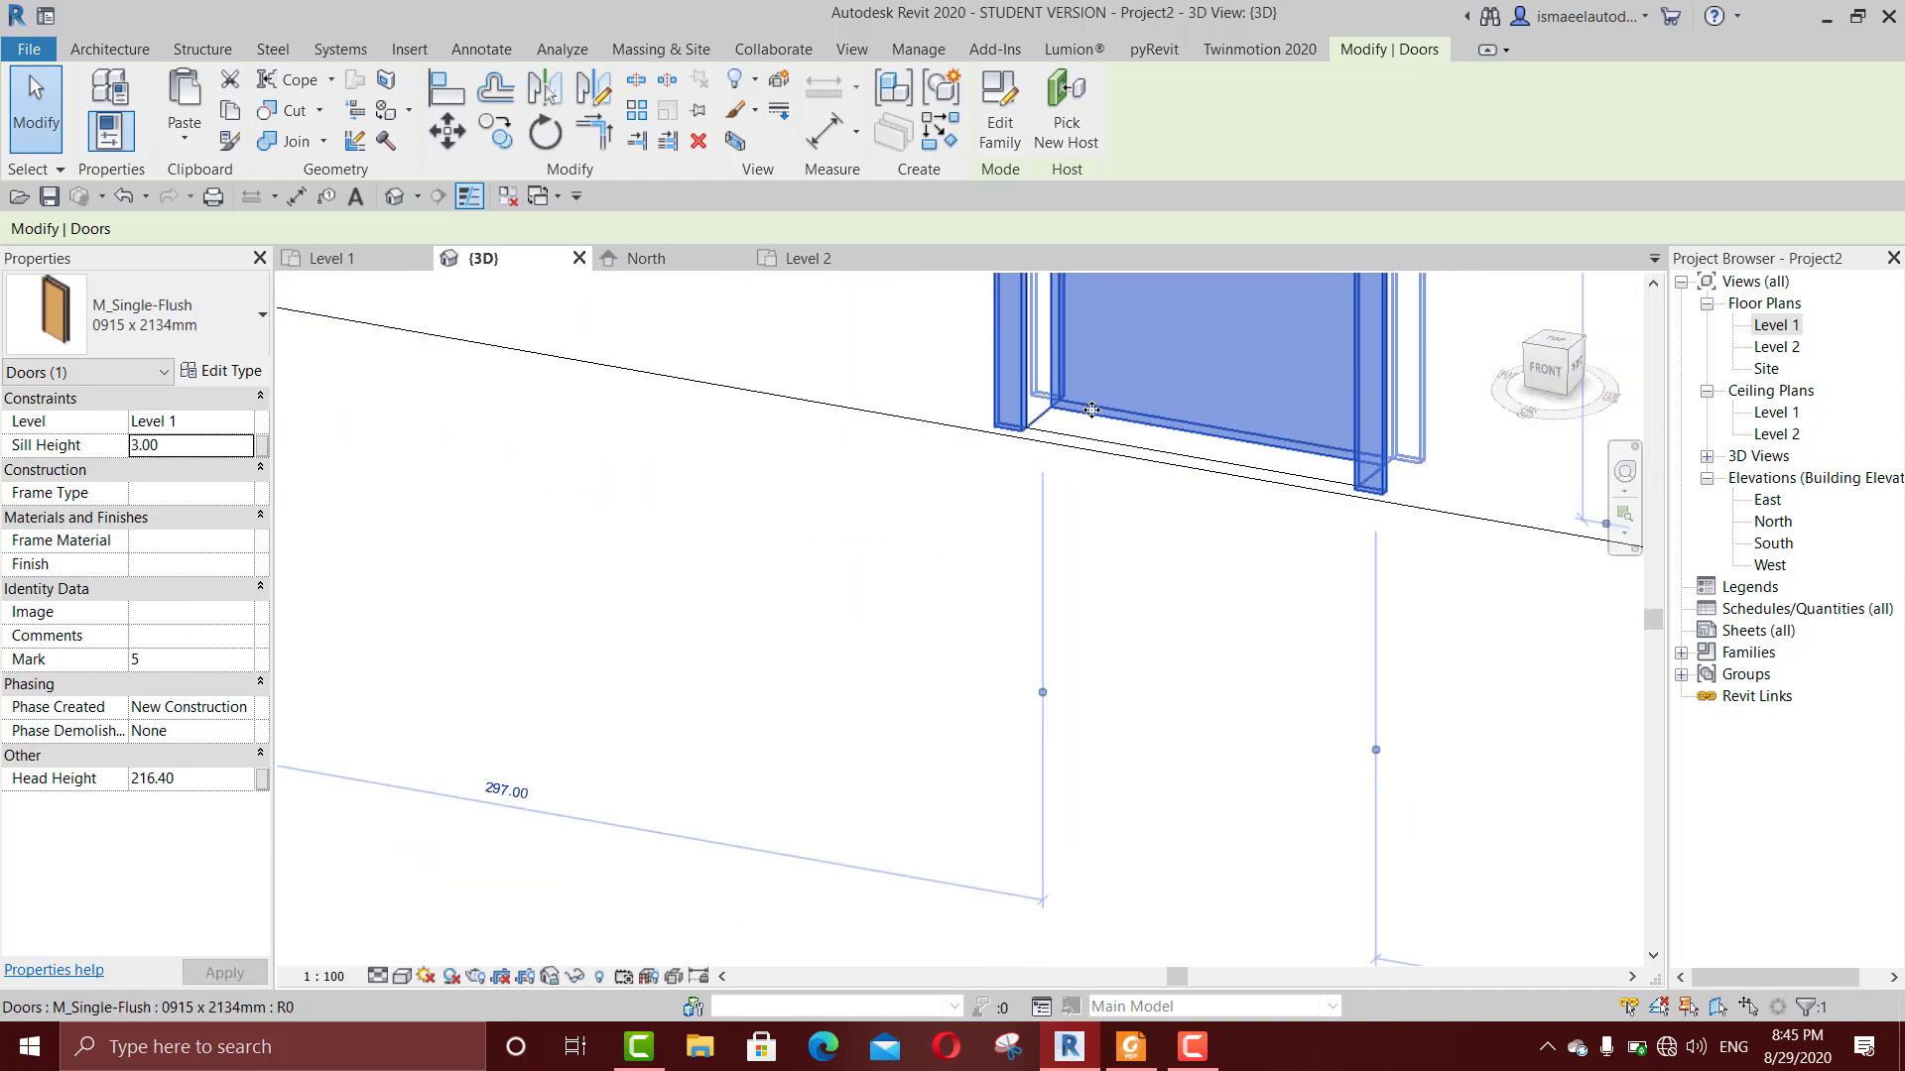
Step: Set the sill height of the Level 1 door to 100 cm
{"action": "left_click", "coordinate": [212, 445]}
{"action": "type", "text": "100"}
{"action": "key", "text": "Return"}
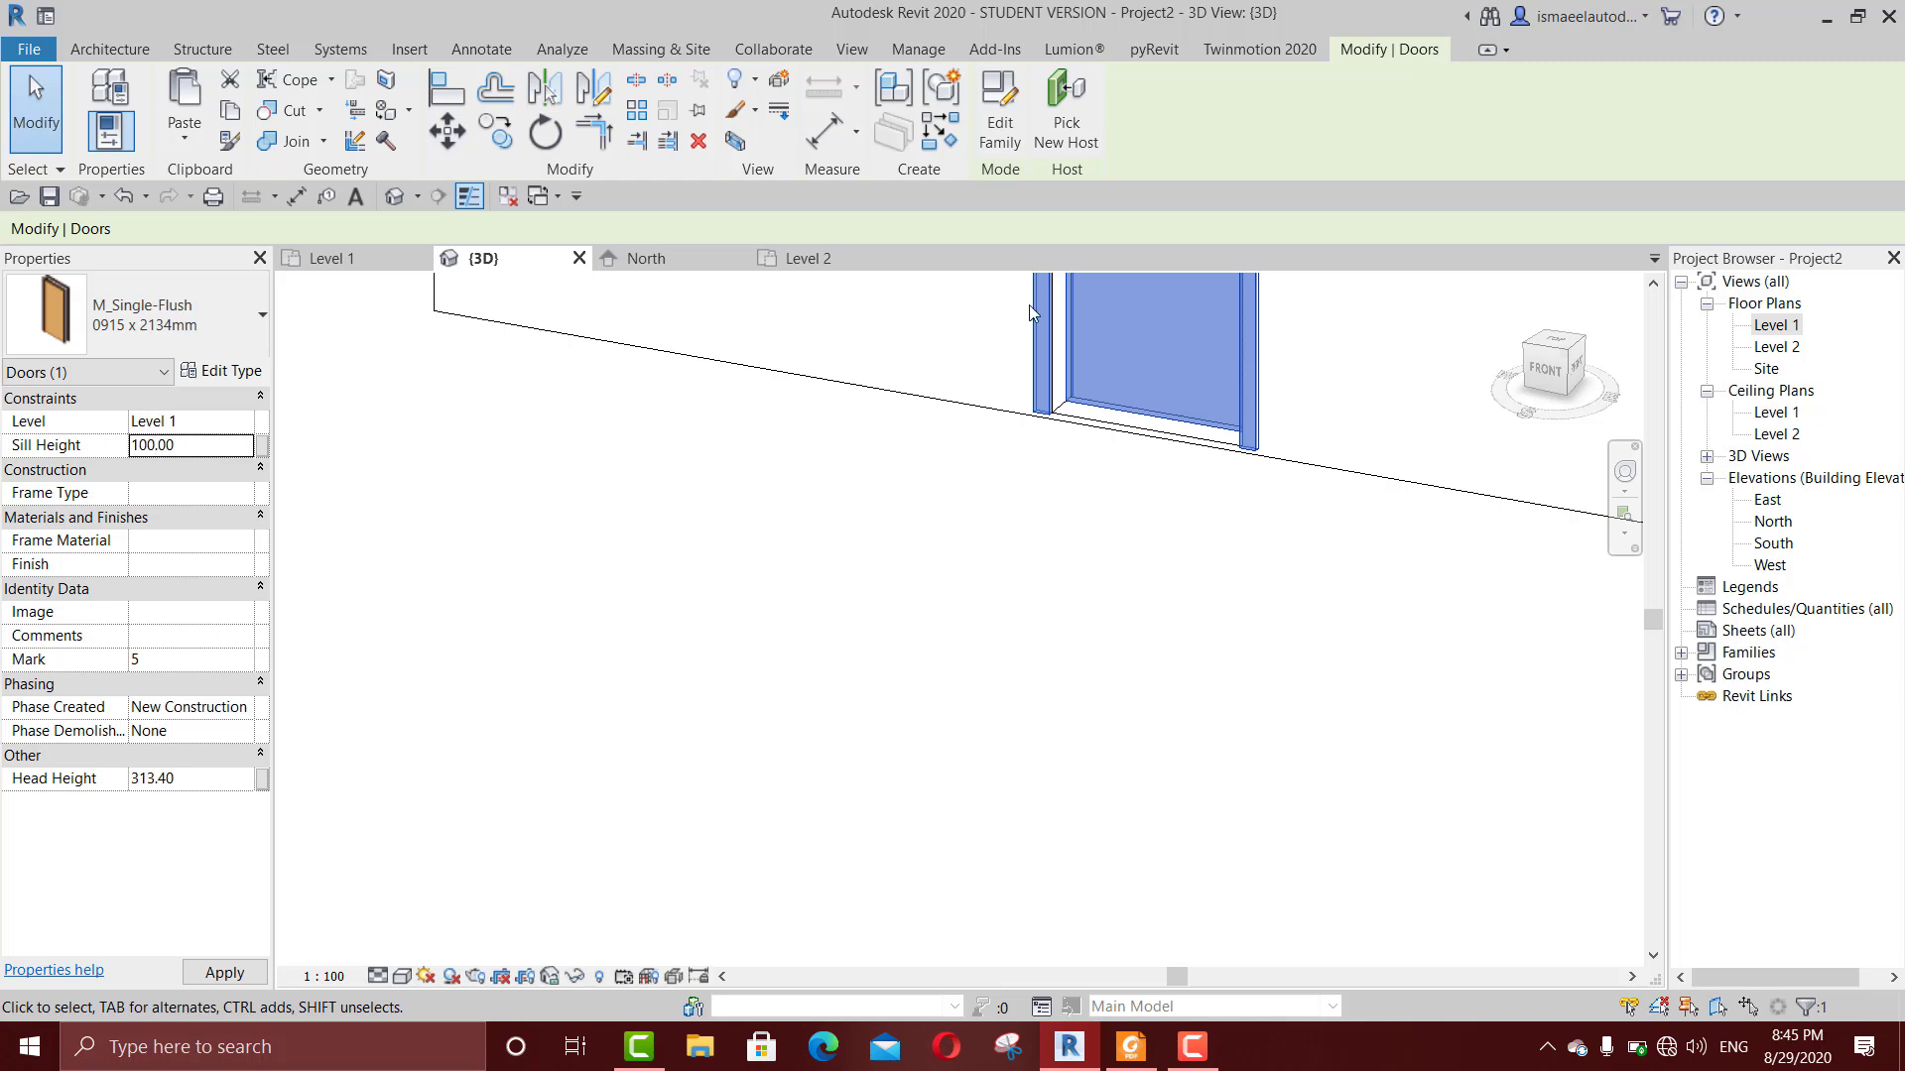
{"action": "middle_click_drag", "start_coordinate": [903, 555], "coordinate": [1123, 779]}
{"action": "scroll", "coordinate": [1148, 679], "scroll_direction": "down", "scroll_amount": 5}
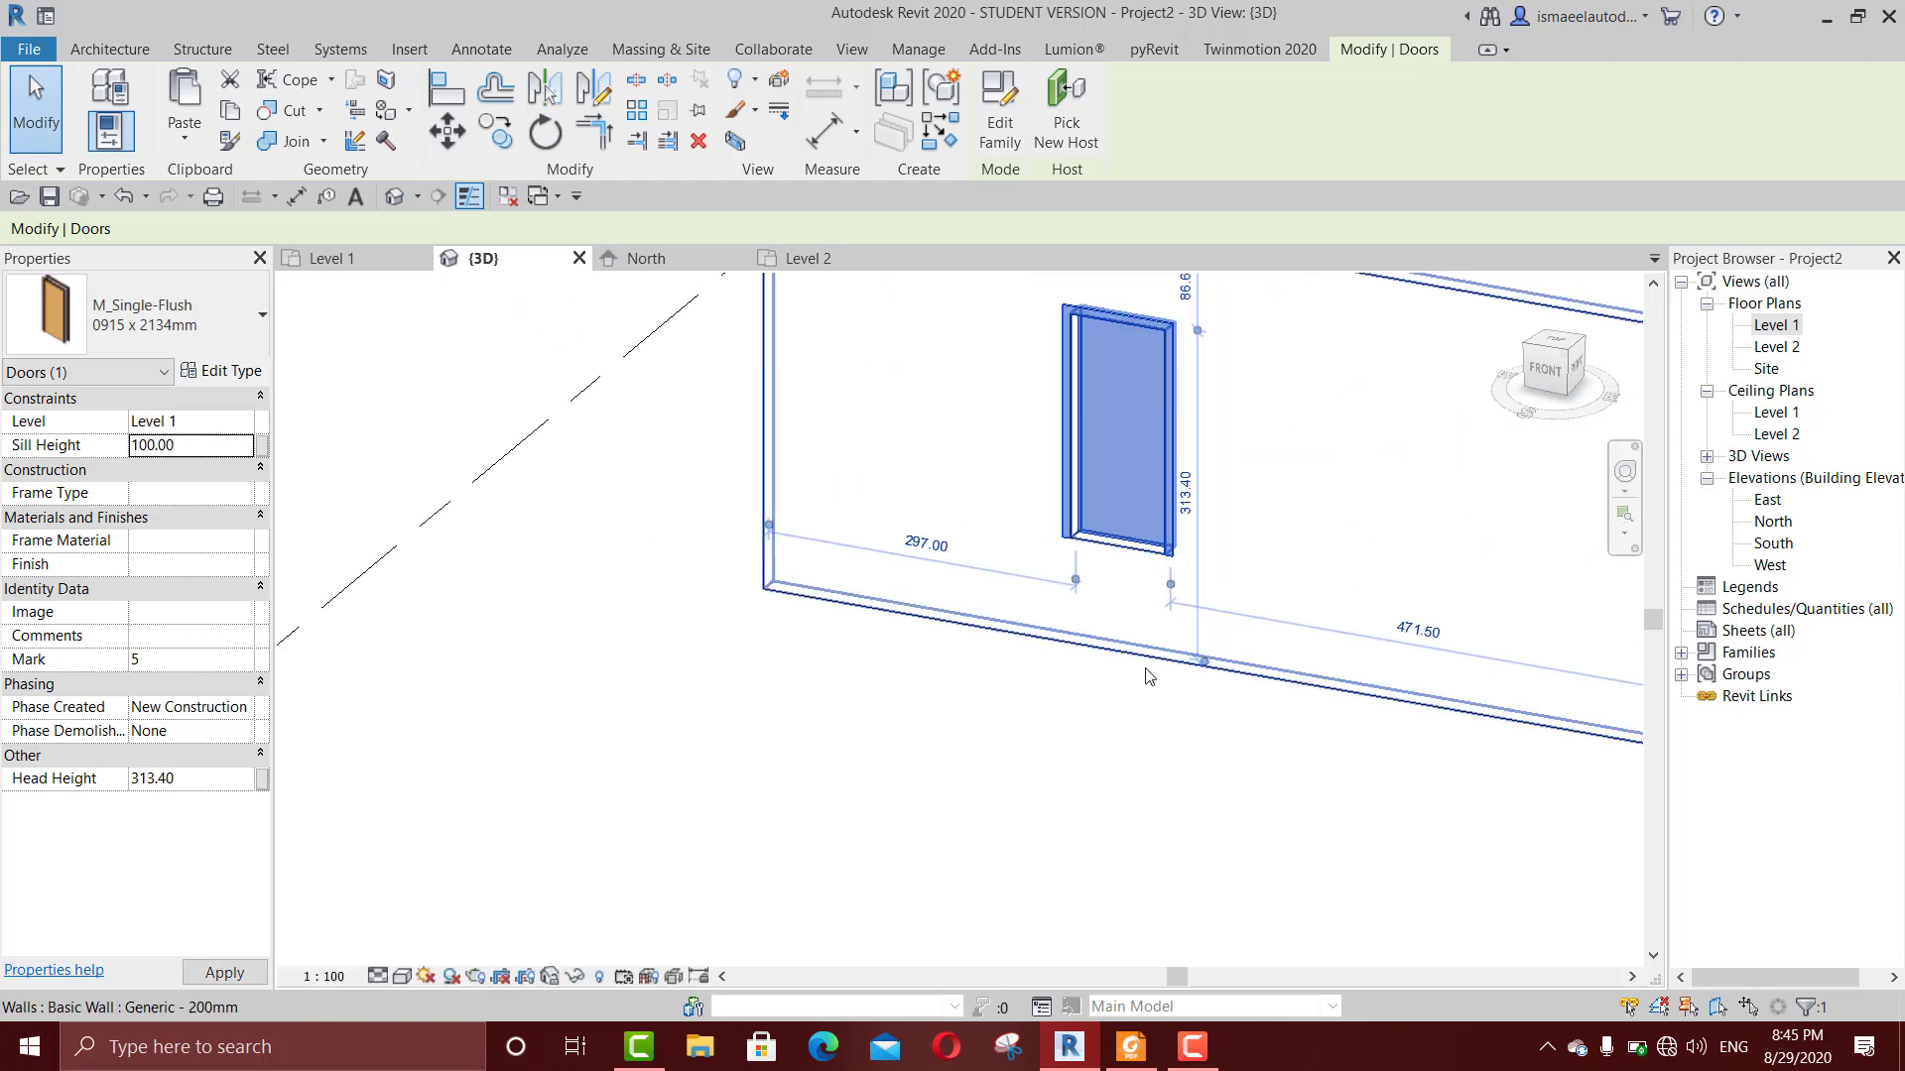
Step: Set the sill height of the Level 1 door to 0
{"action": "left_click", "coordinate": [1135, 724]}
{"action": "scroll", "coordinate": [1129, 659], "scroll_direction": "up", "scroll_amount": 4}
{"action": "left_click", "coordinate": [1148, 442]}
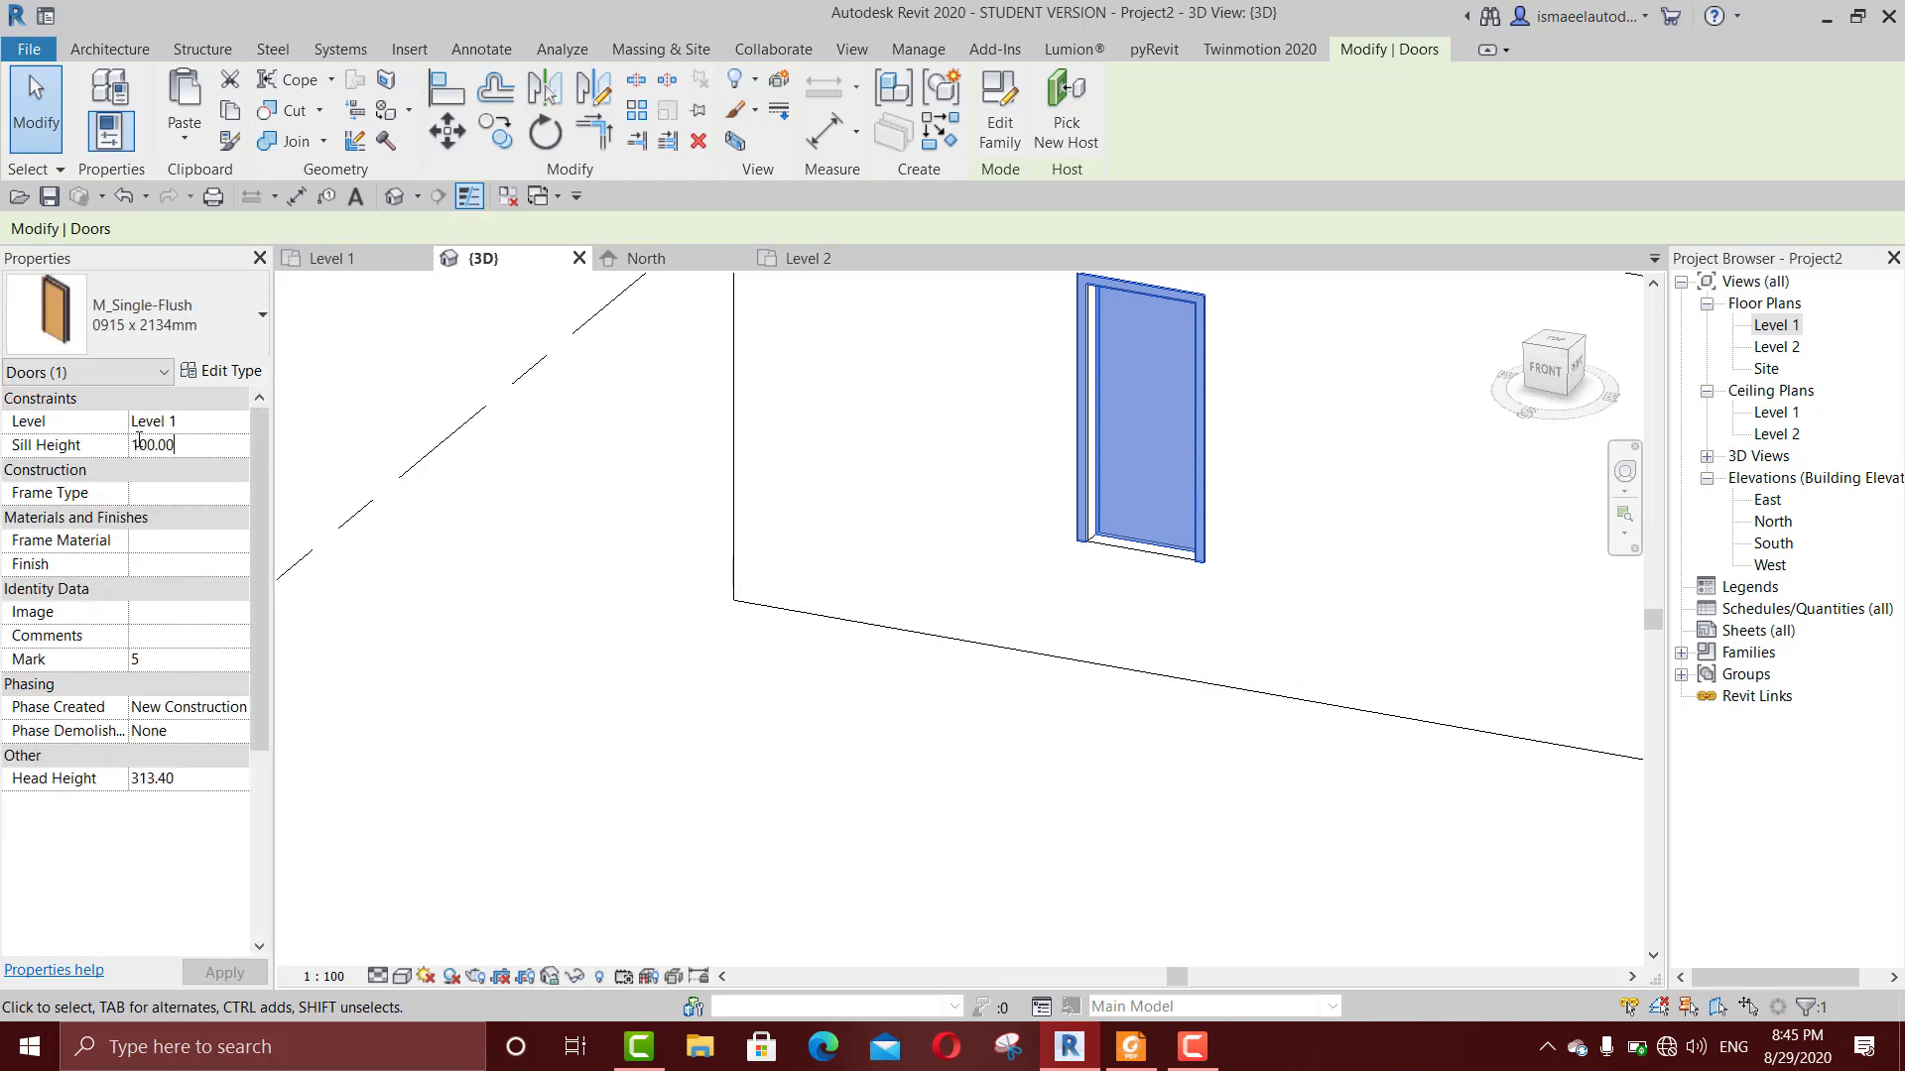
{"action": "left_click", "coordinate": [199, 443]}
{"action": "type", "text": "0"}
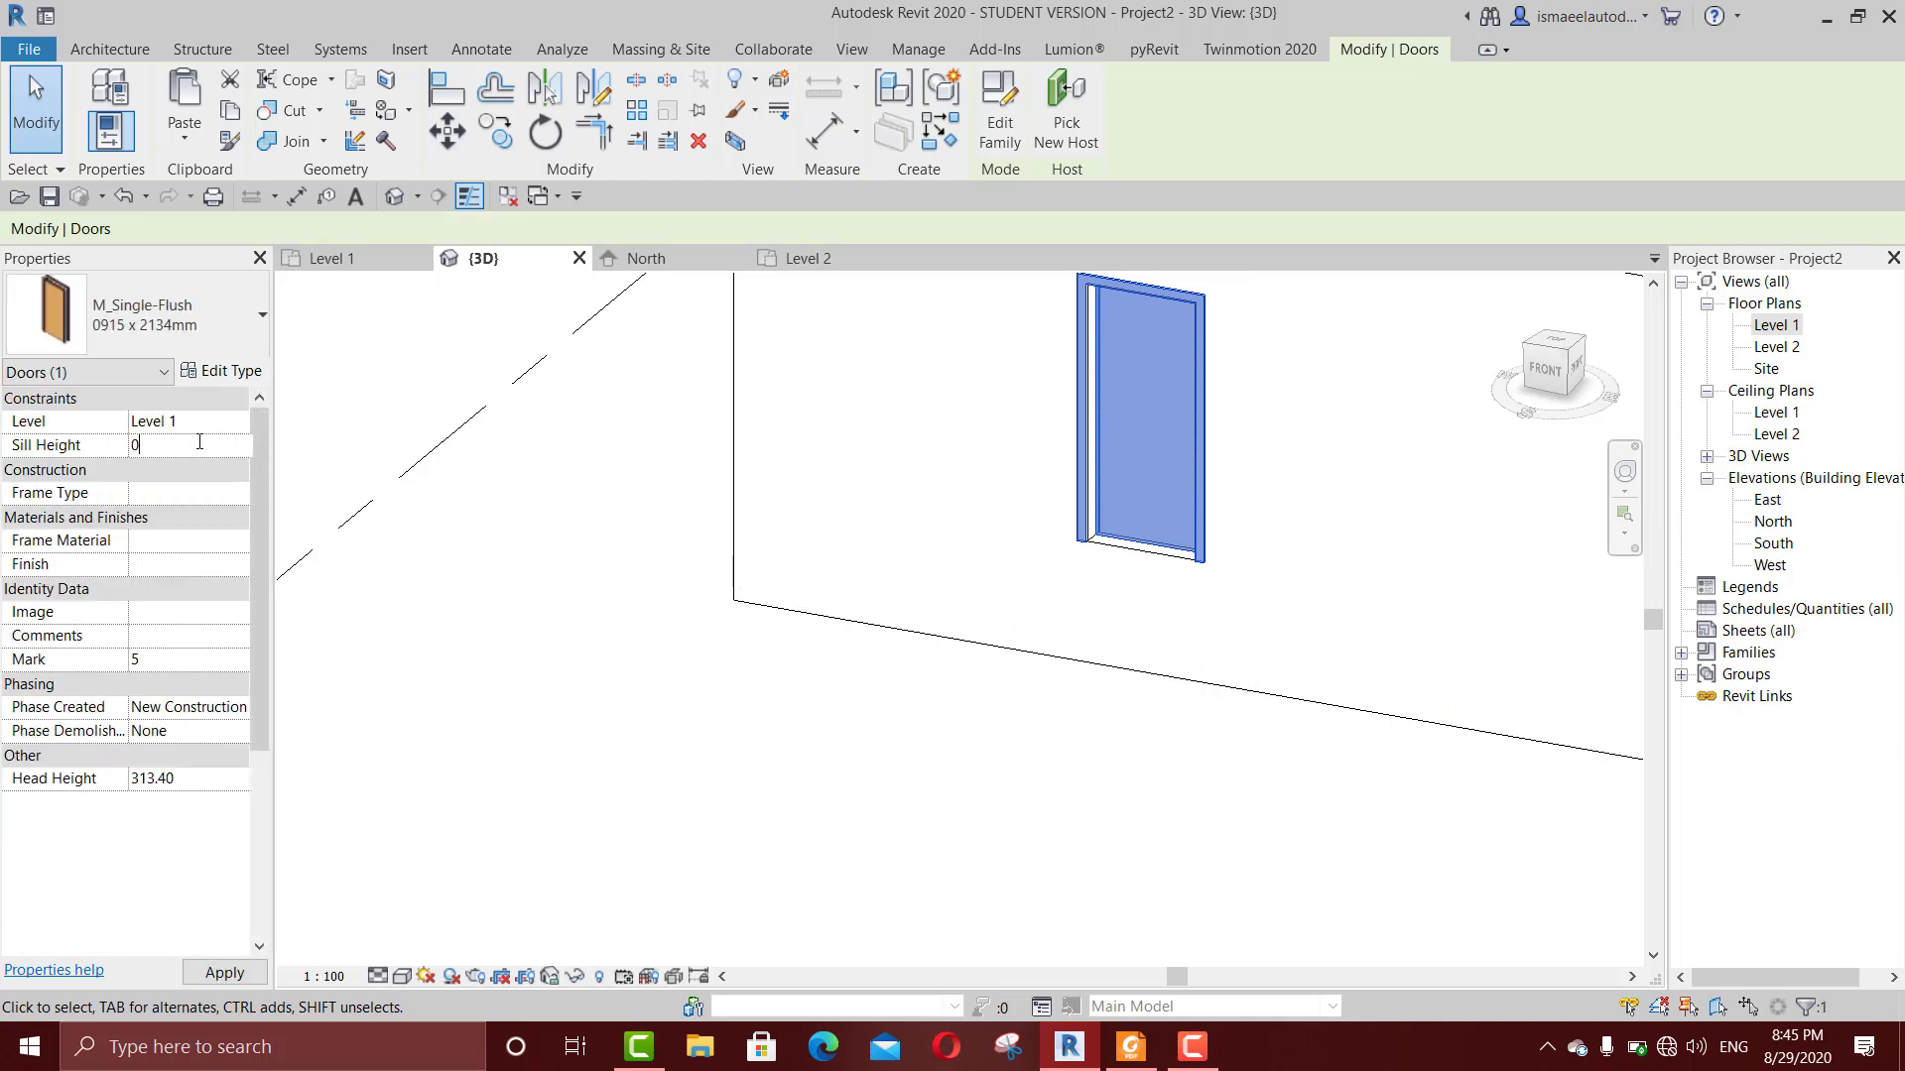
{"action": "key", "text": "Return"}
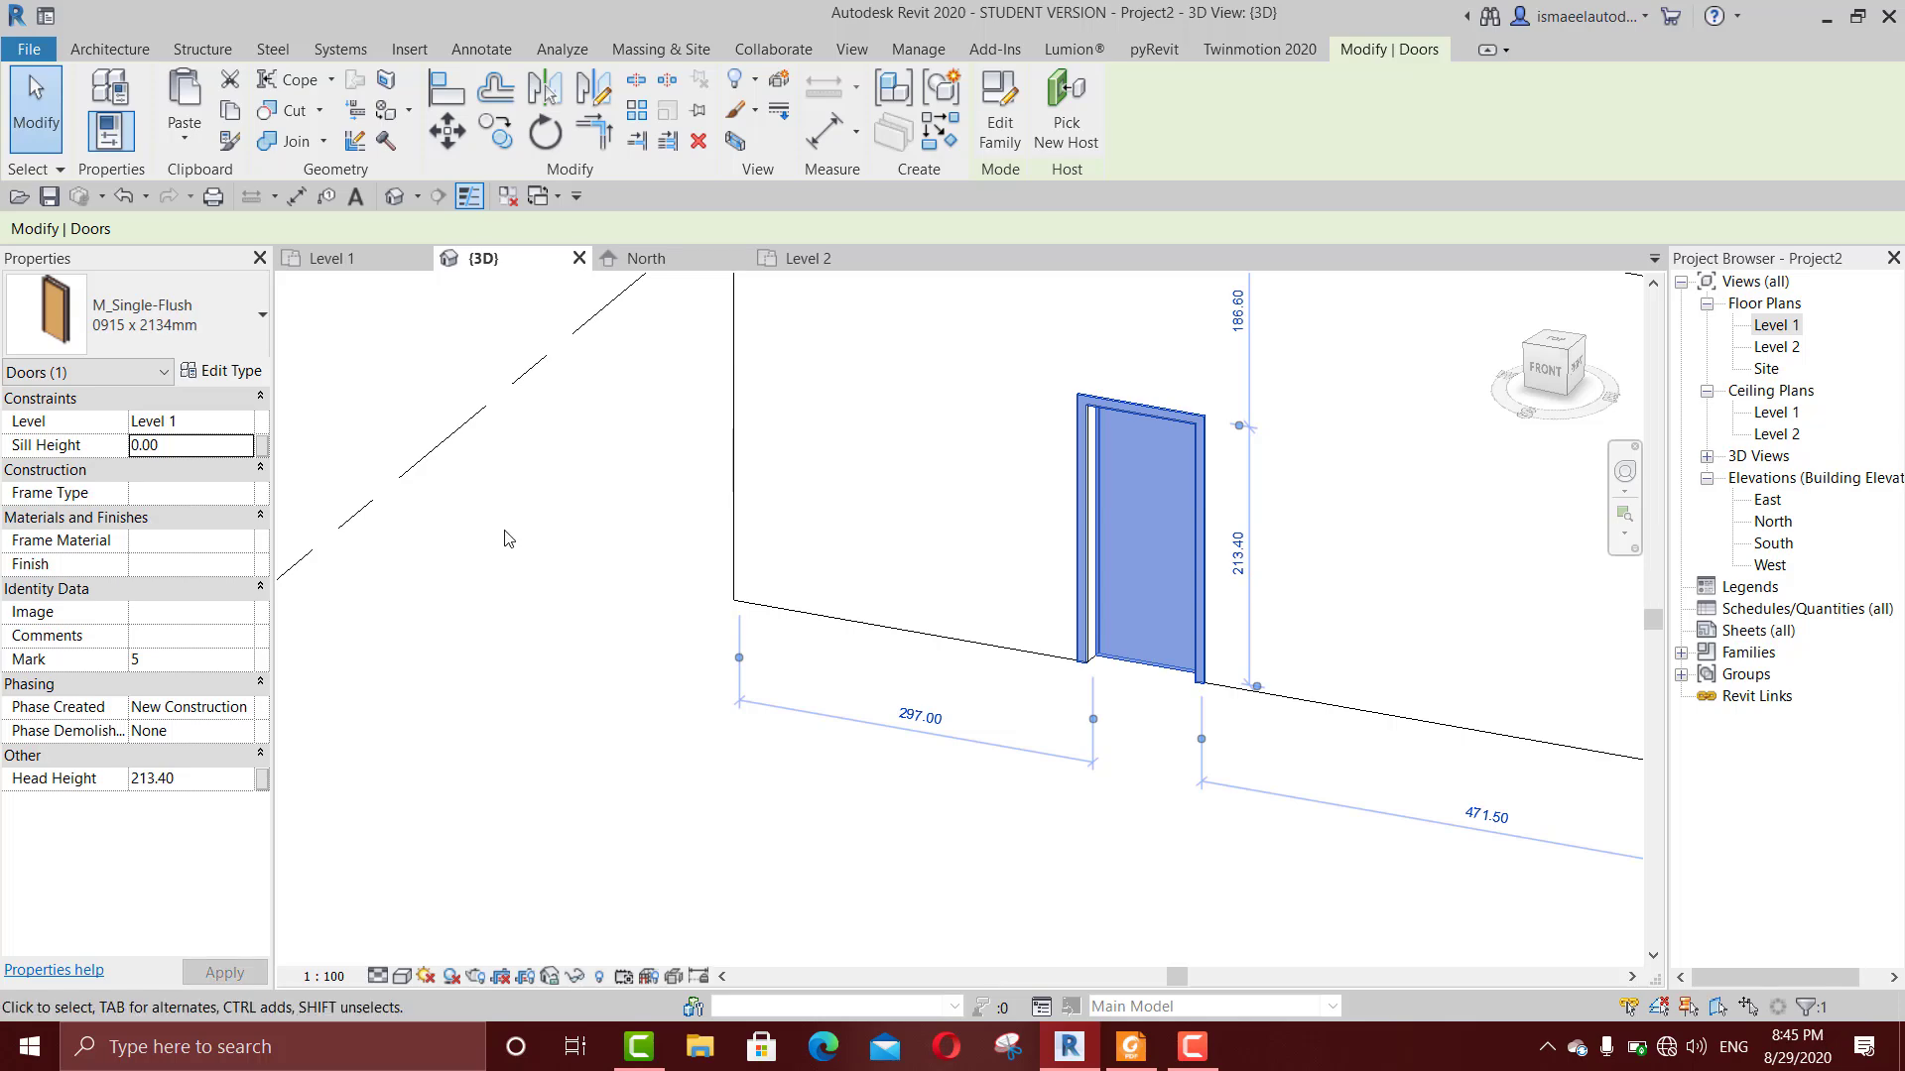
{"action": "left_click", "coordinate": [501, 542]}
{"action": "scroll", "coordinate": [1152, 727], "scroll_direction": "up", "scroll_amount": 2}
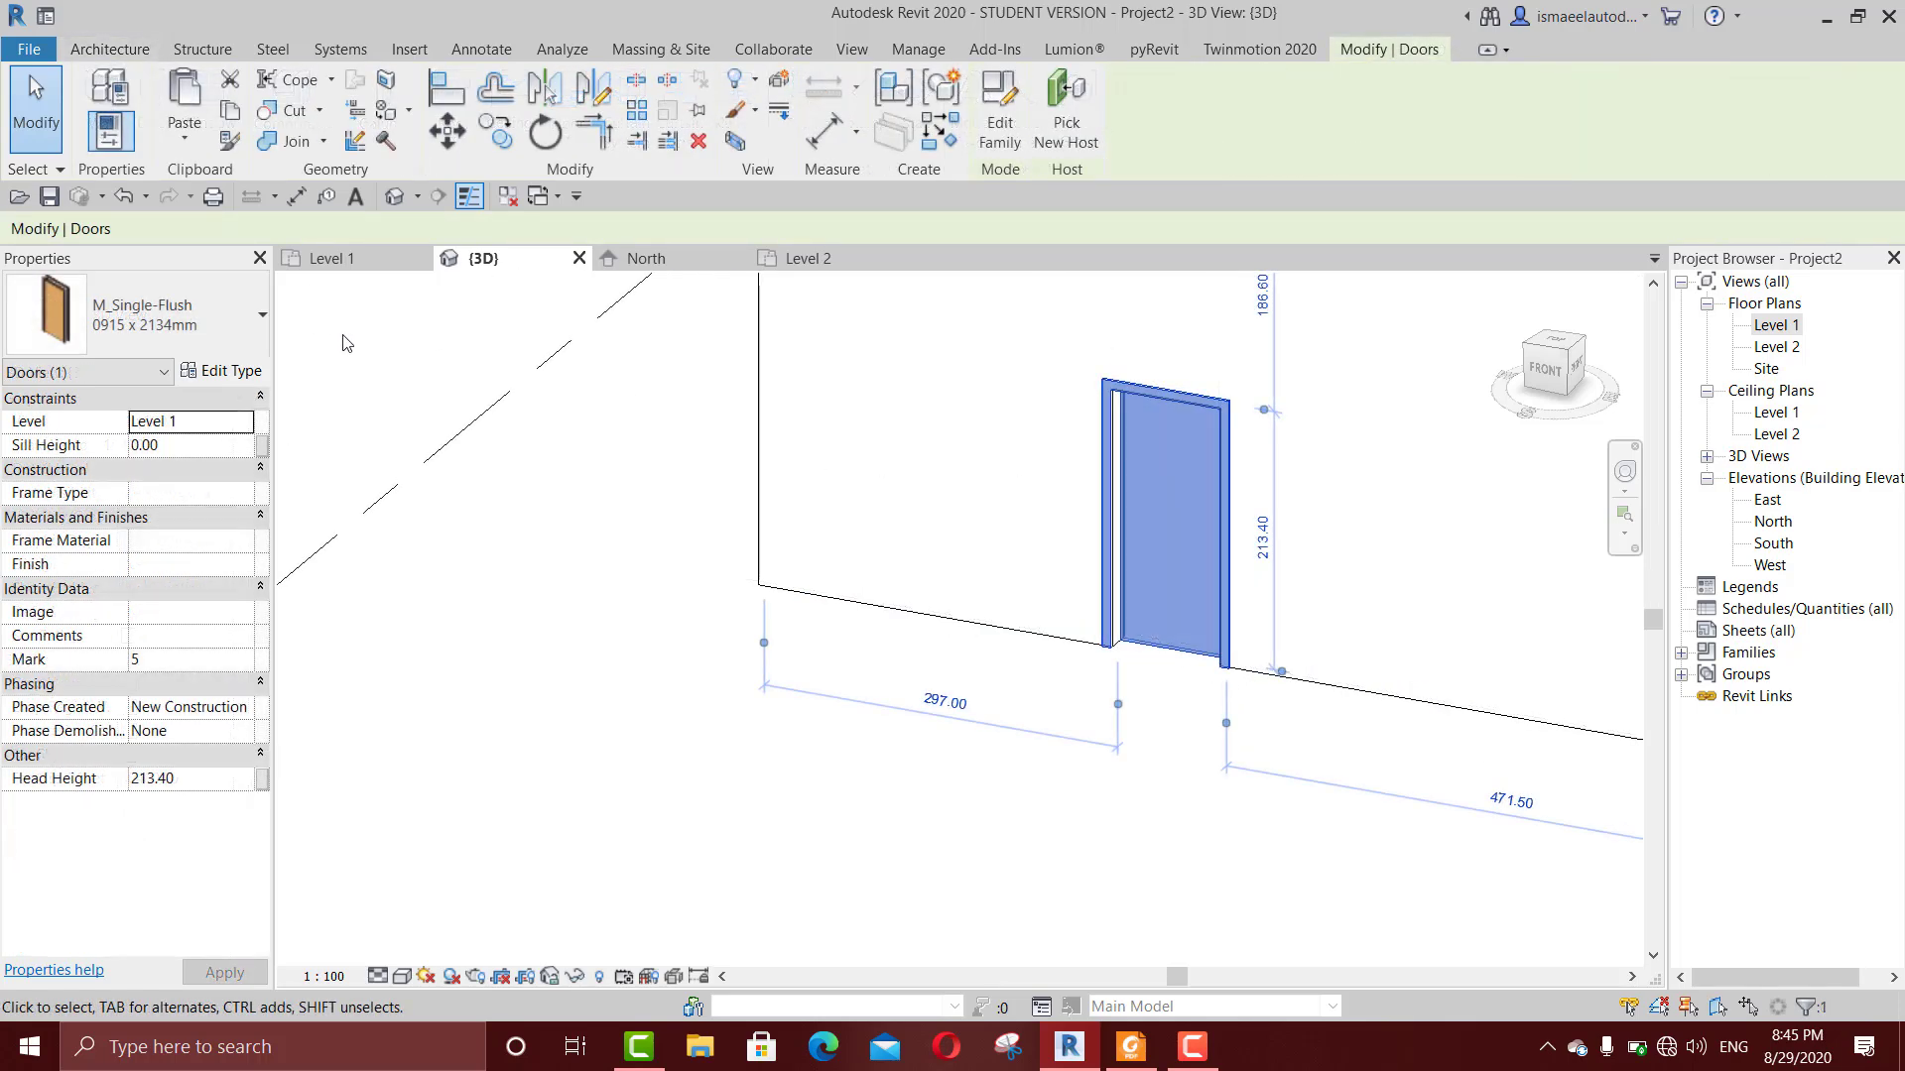
Step: Look through the M_Single-Flush types available for the Level 1 door, keeping its current type
{"action": "left_click", "coordinate": [218, 324]}
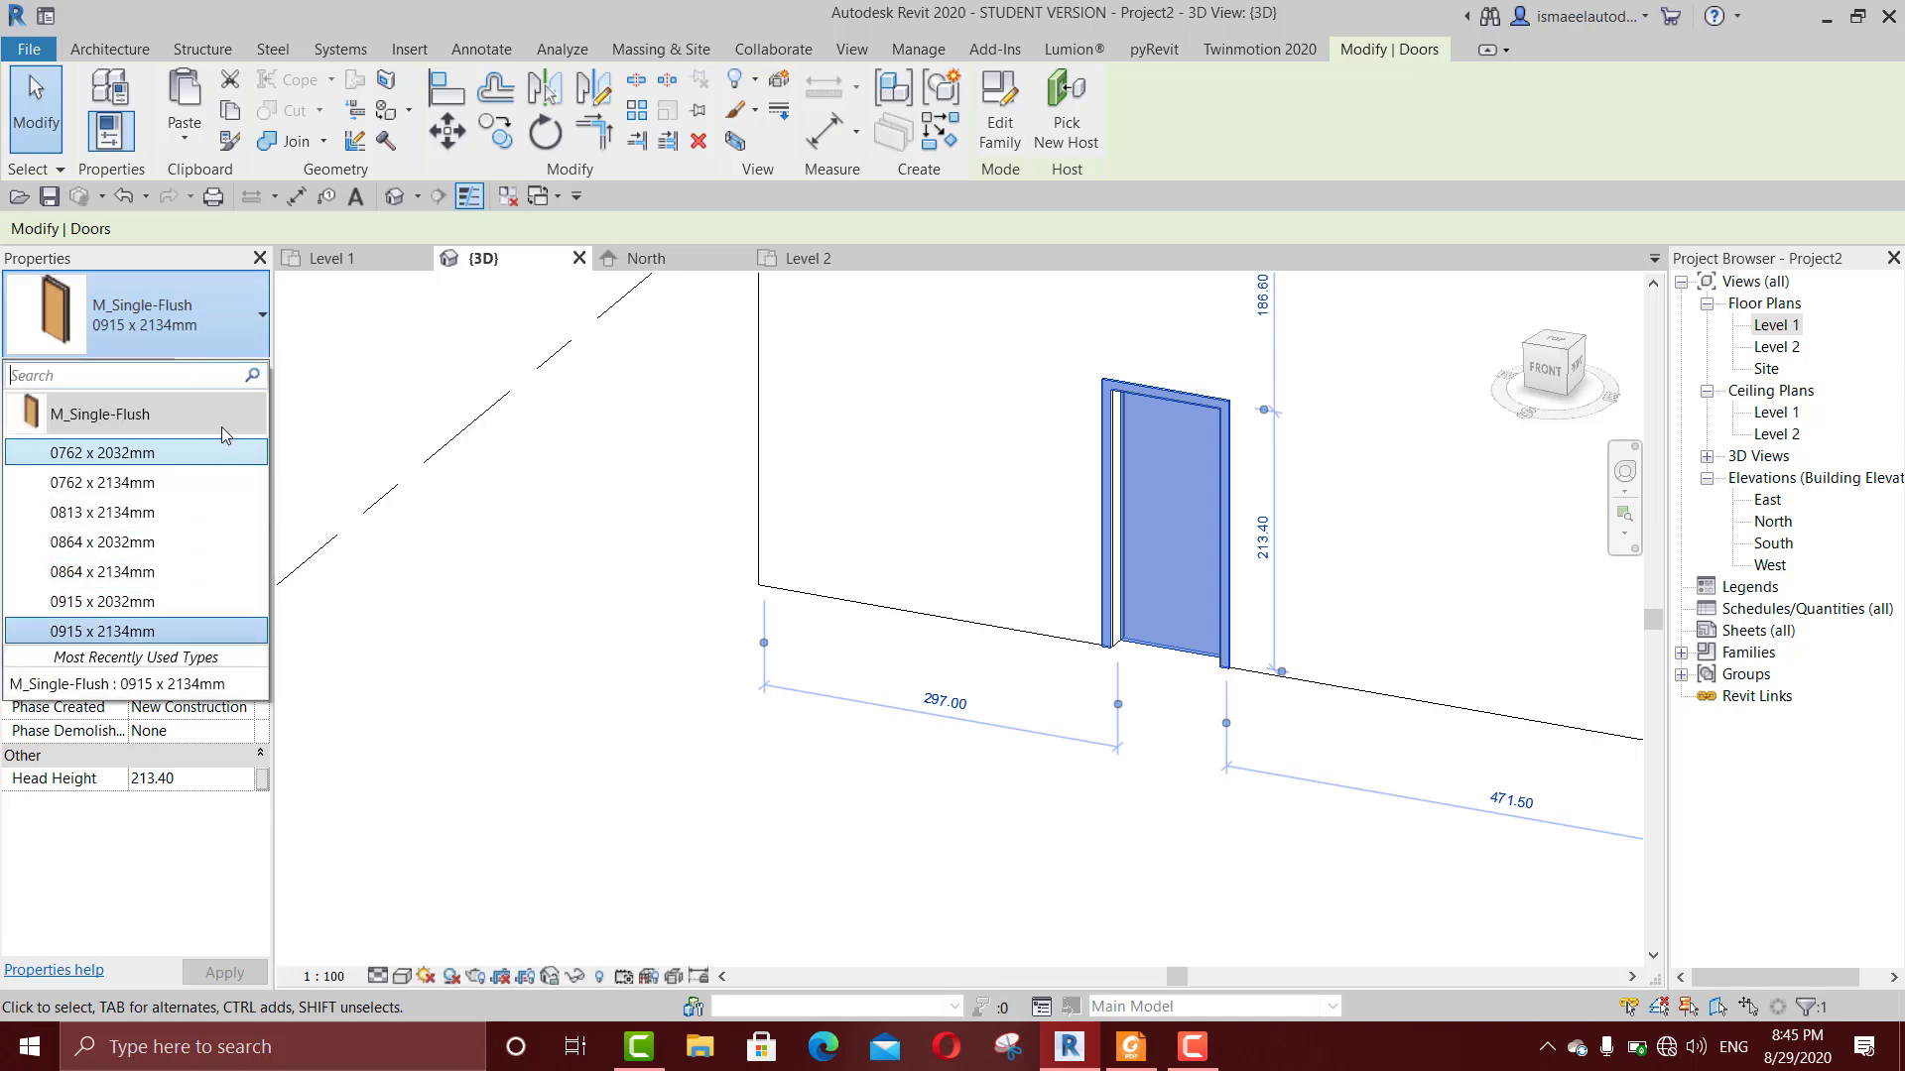
{"action": "left_click", "coordinate": [222, 302]}
{"action": "scroll", "coordinate": [831, 647], "scroll_direction": "down", "scroll_amount": 2}
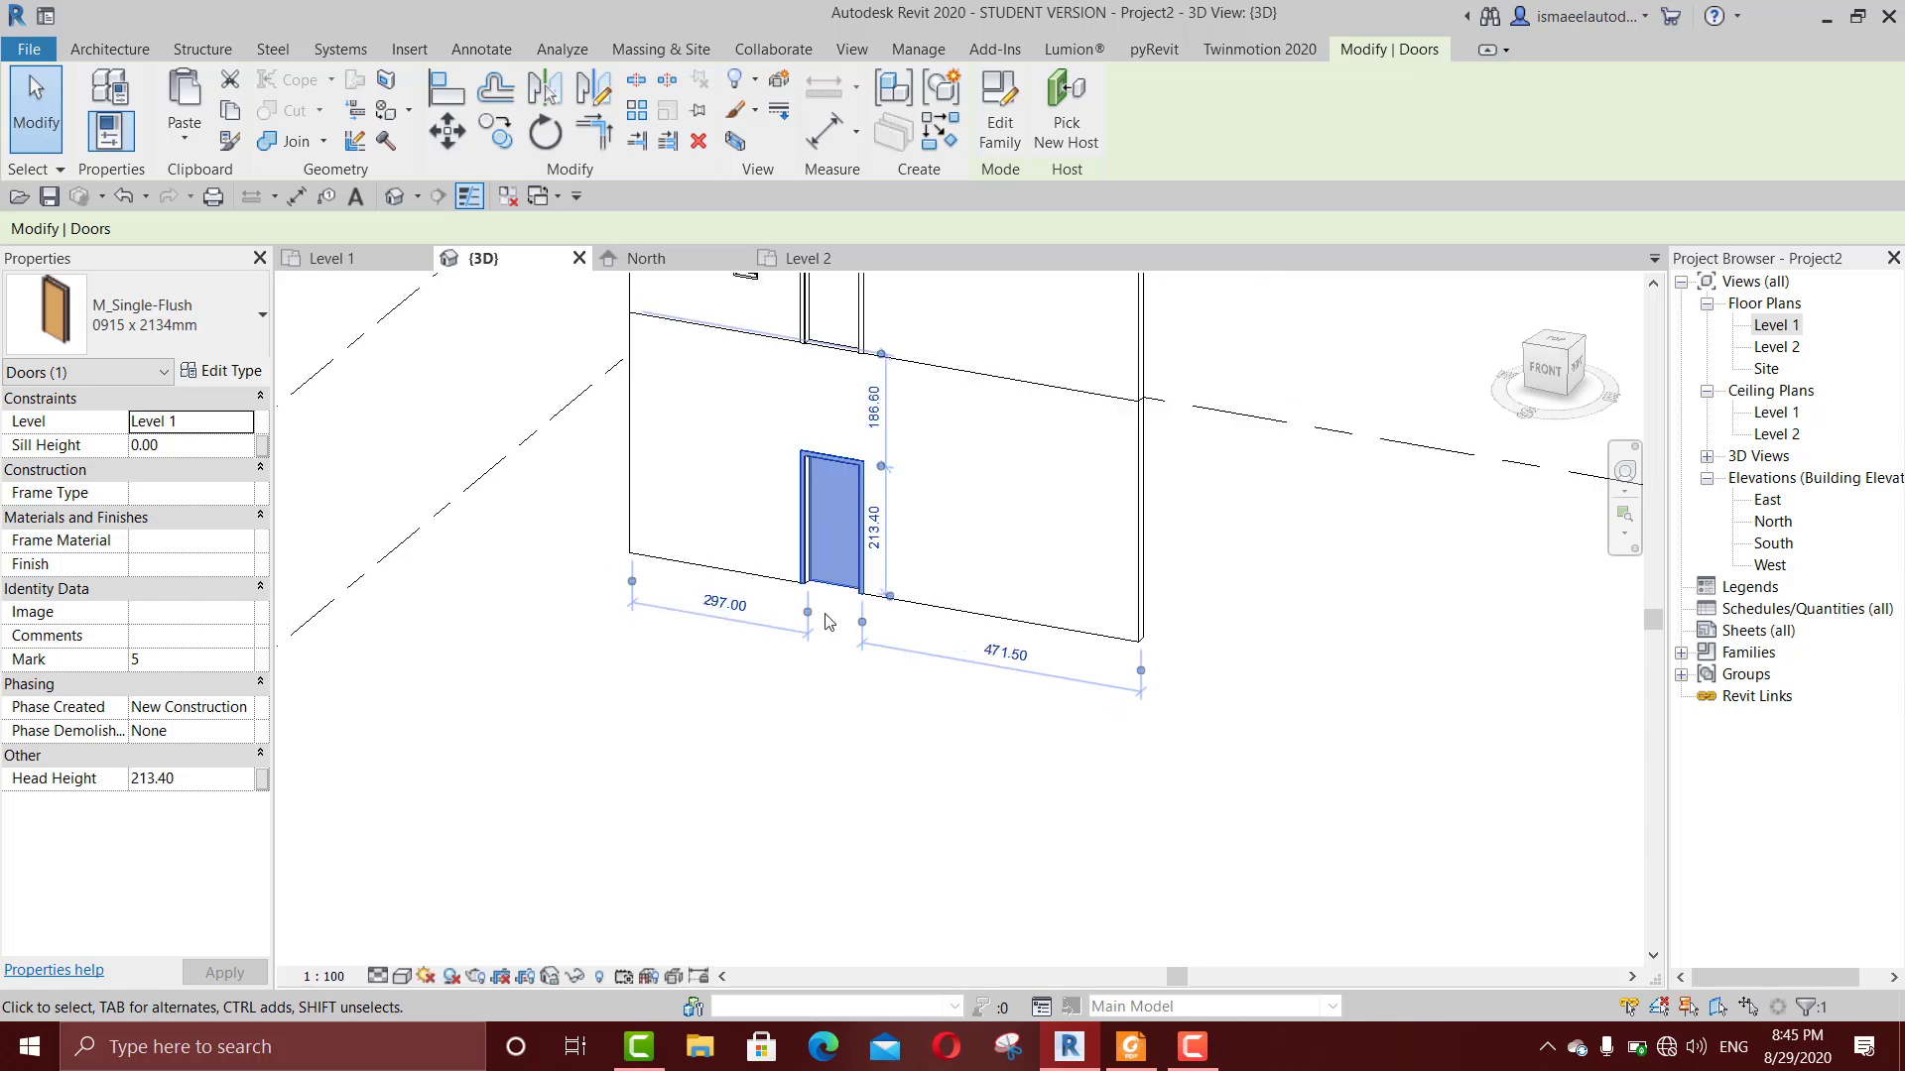
{"action": "scroll", "coordinate": [807, 595], "scroll_direction": "up", "scroll_amount": 3}
{"action": "key", "text": "Escape"}
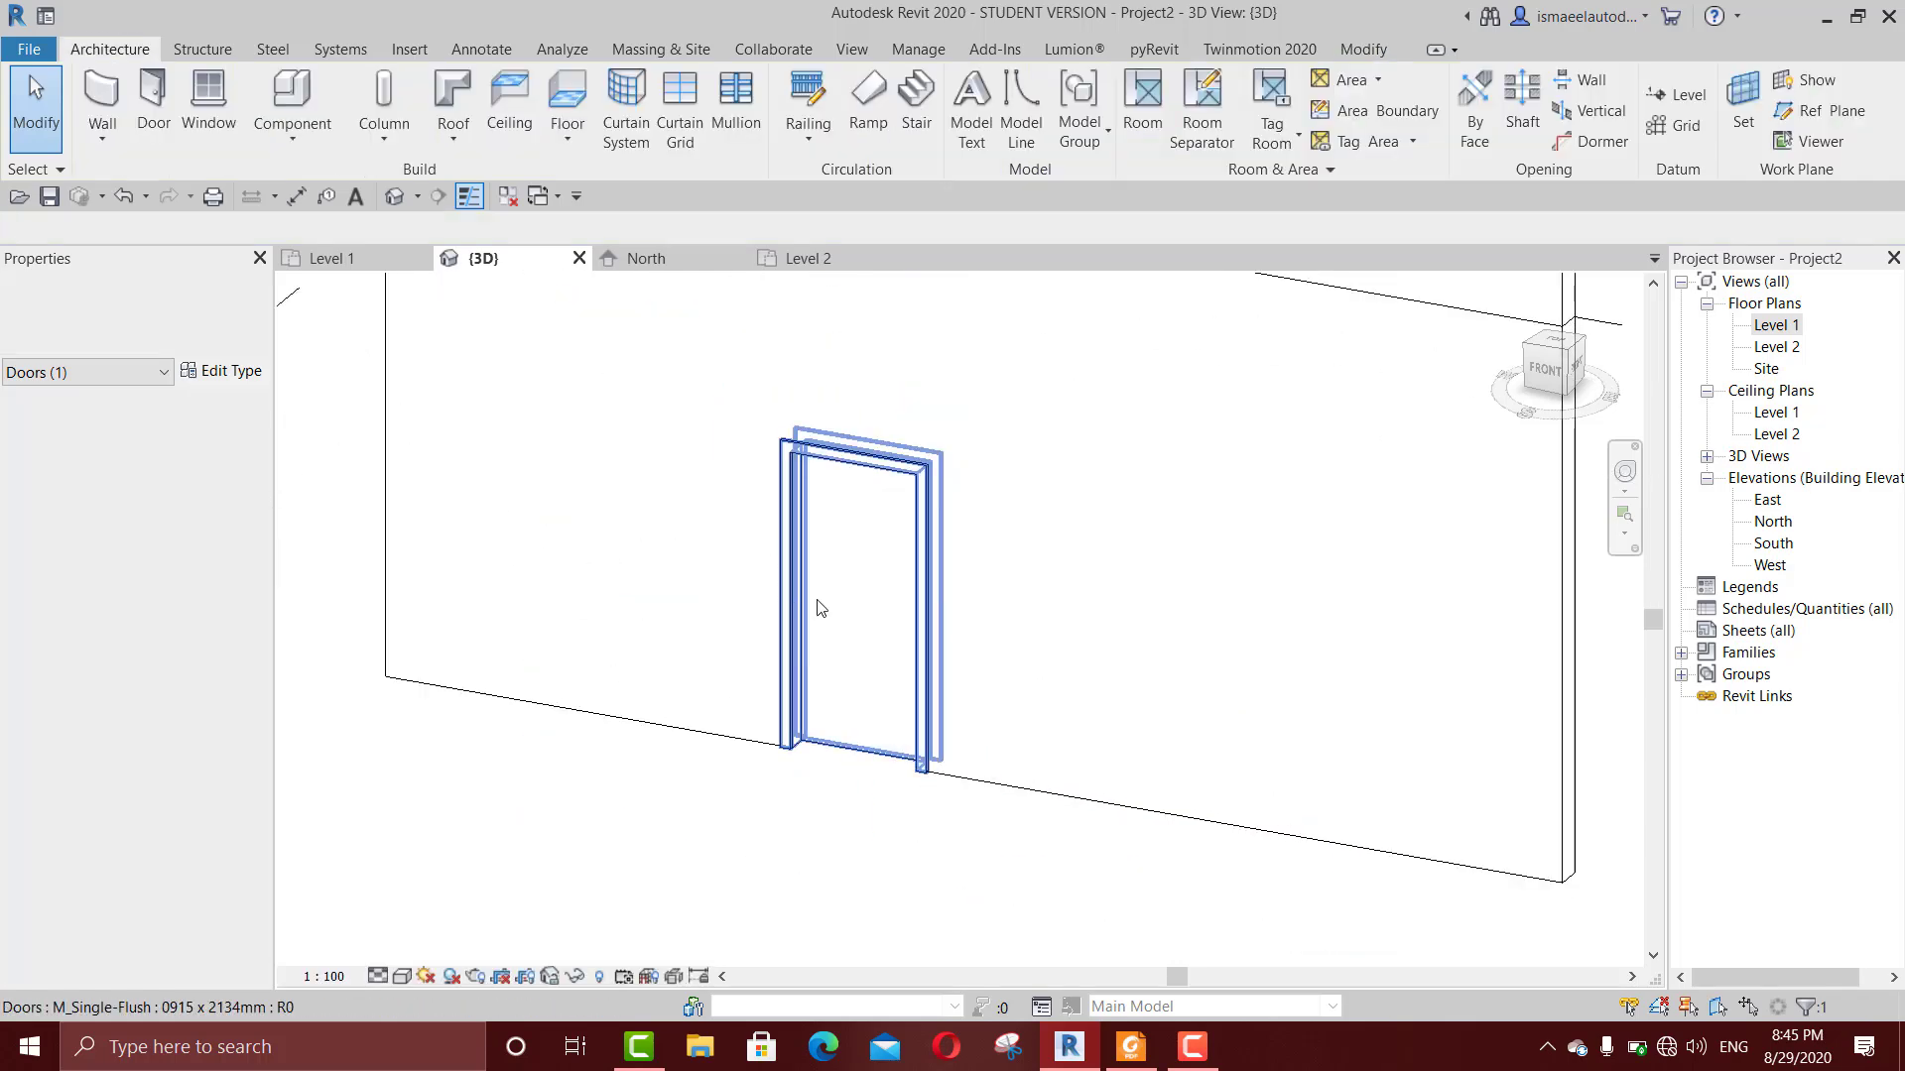
Step: Switch the 3D view to the Shaded visual style and select the Level 1 door
{"action": "scroll", "coordinate": [821, 608], "scroll_direction": "up", "scroll_amount": 2}
{"action": "left_click", "coordinate": [834, 567]}
{"action": "key", "text": "Escape"}
{"action": "key", "text": "s"}
{"action": "key", "text": "d"}
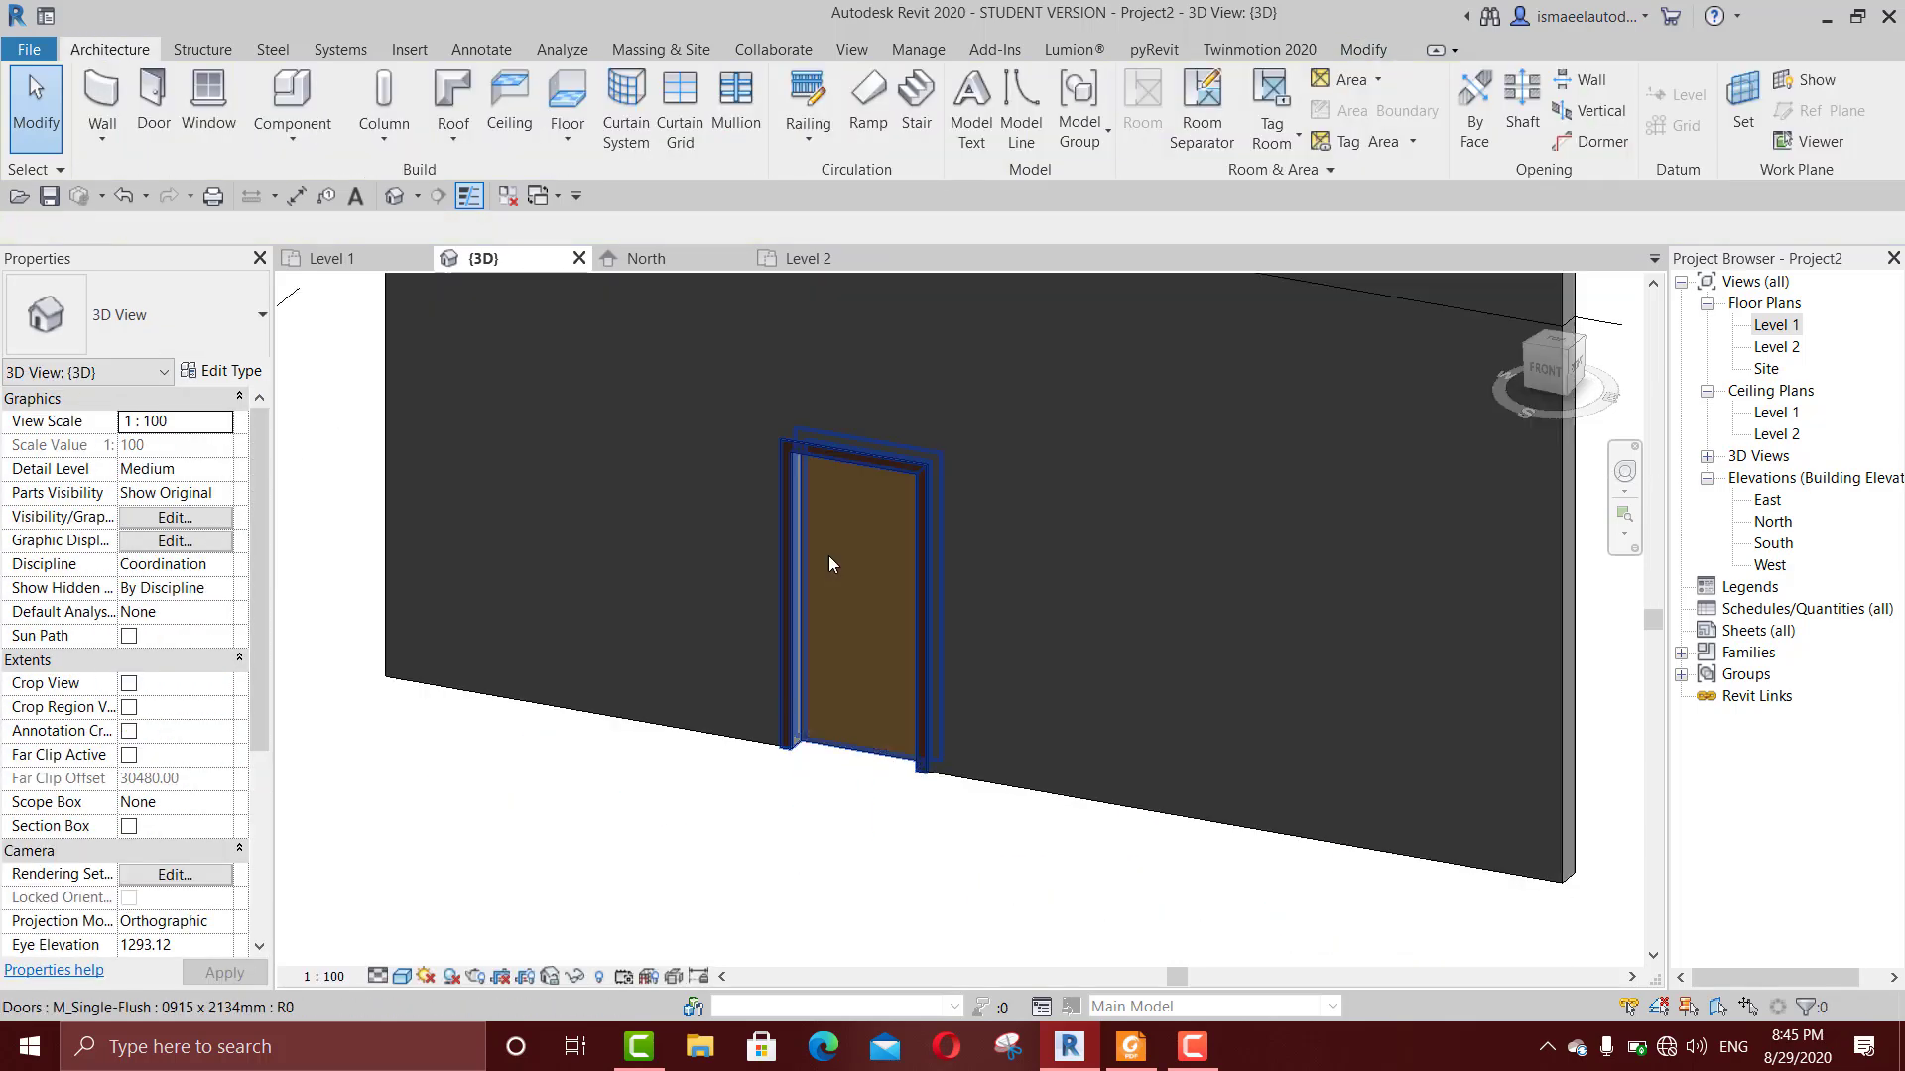
{"action": "left_click", "coordinate": [827, 557]}
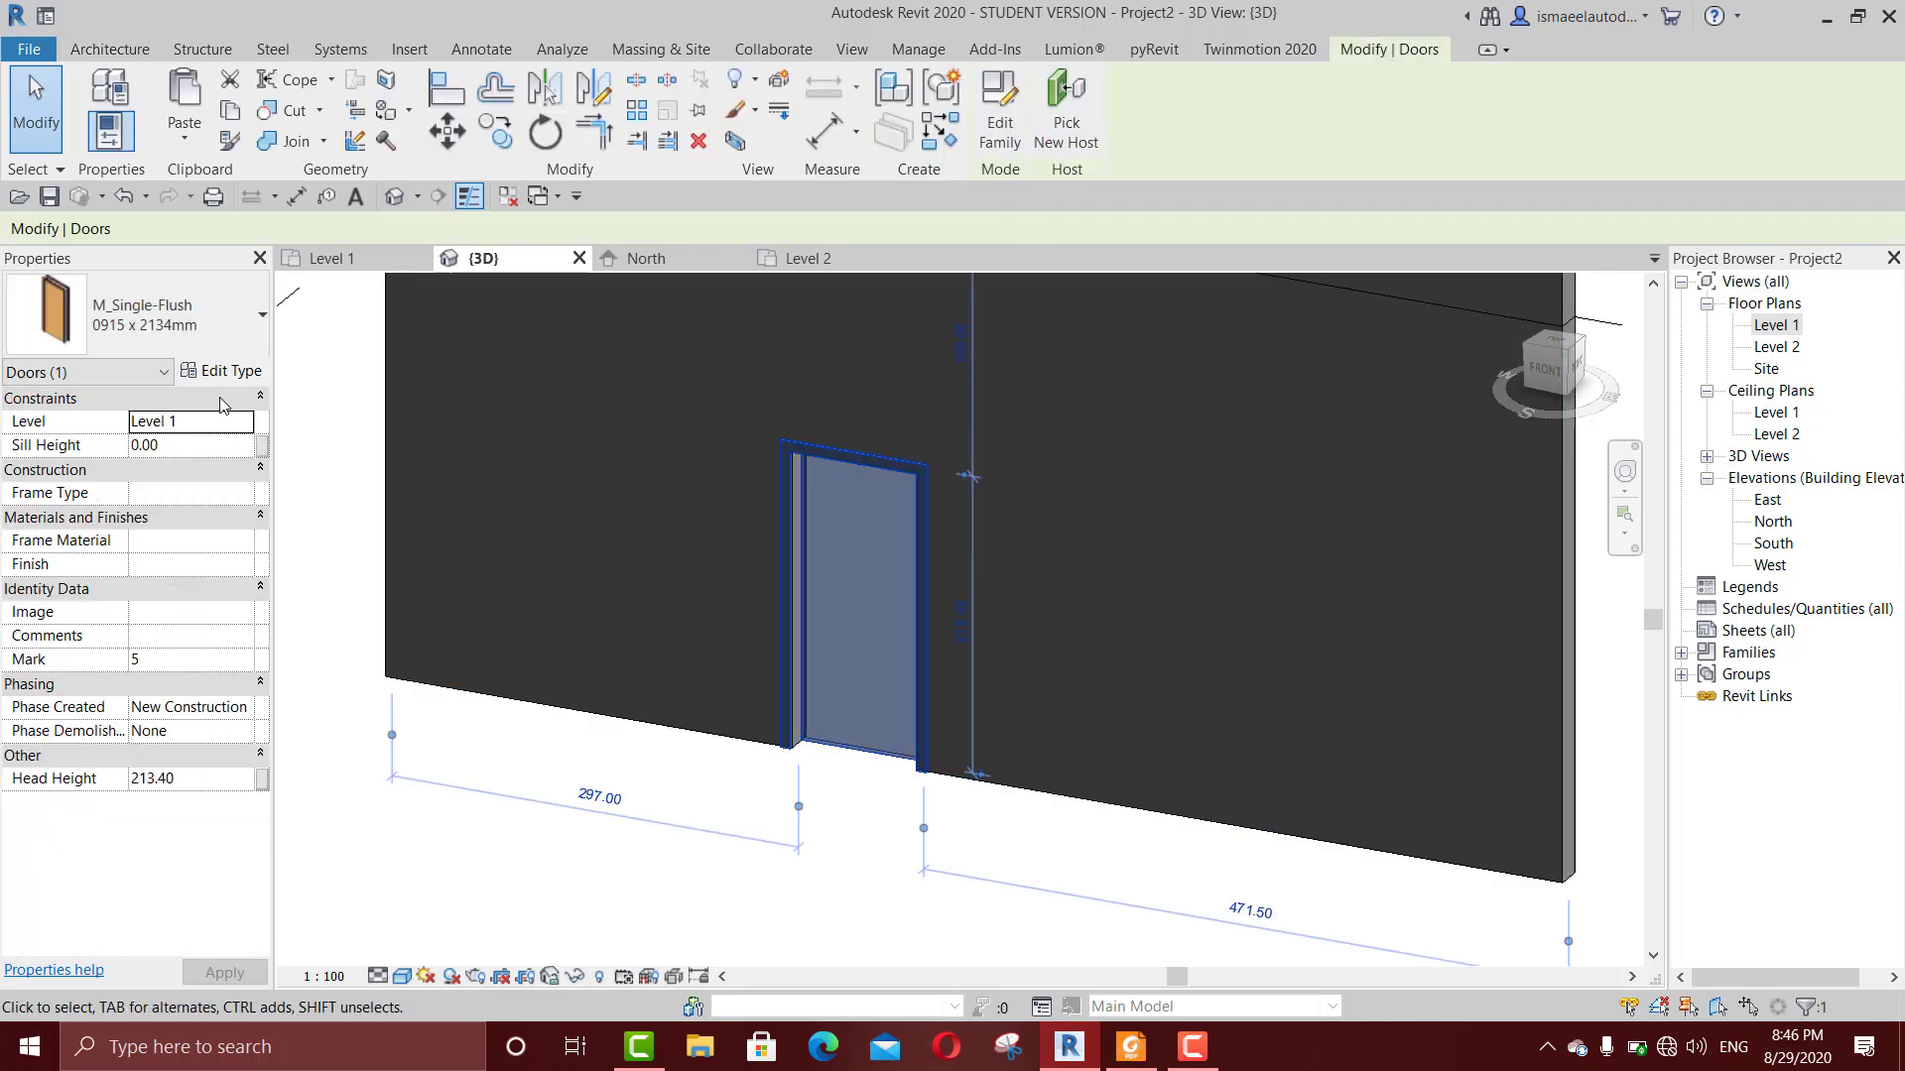
Step: Deselect the Level 1 door and start placing a new door
{"action": "key", "text": "Escape"}
{"action": "key", "text": "d"}
{"action": "key", "text": "r"}
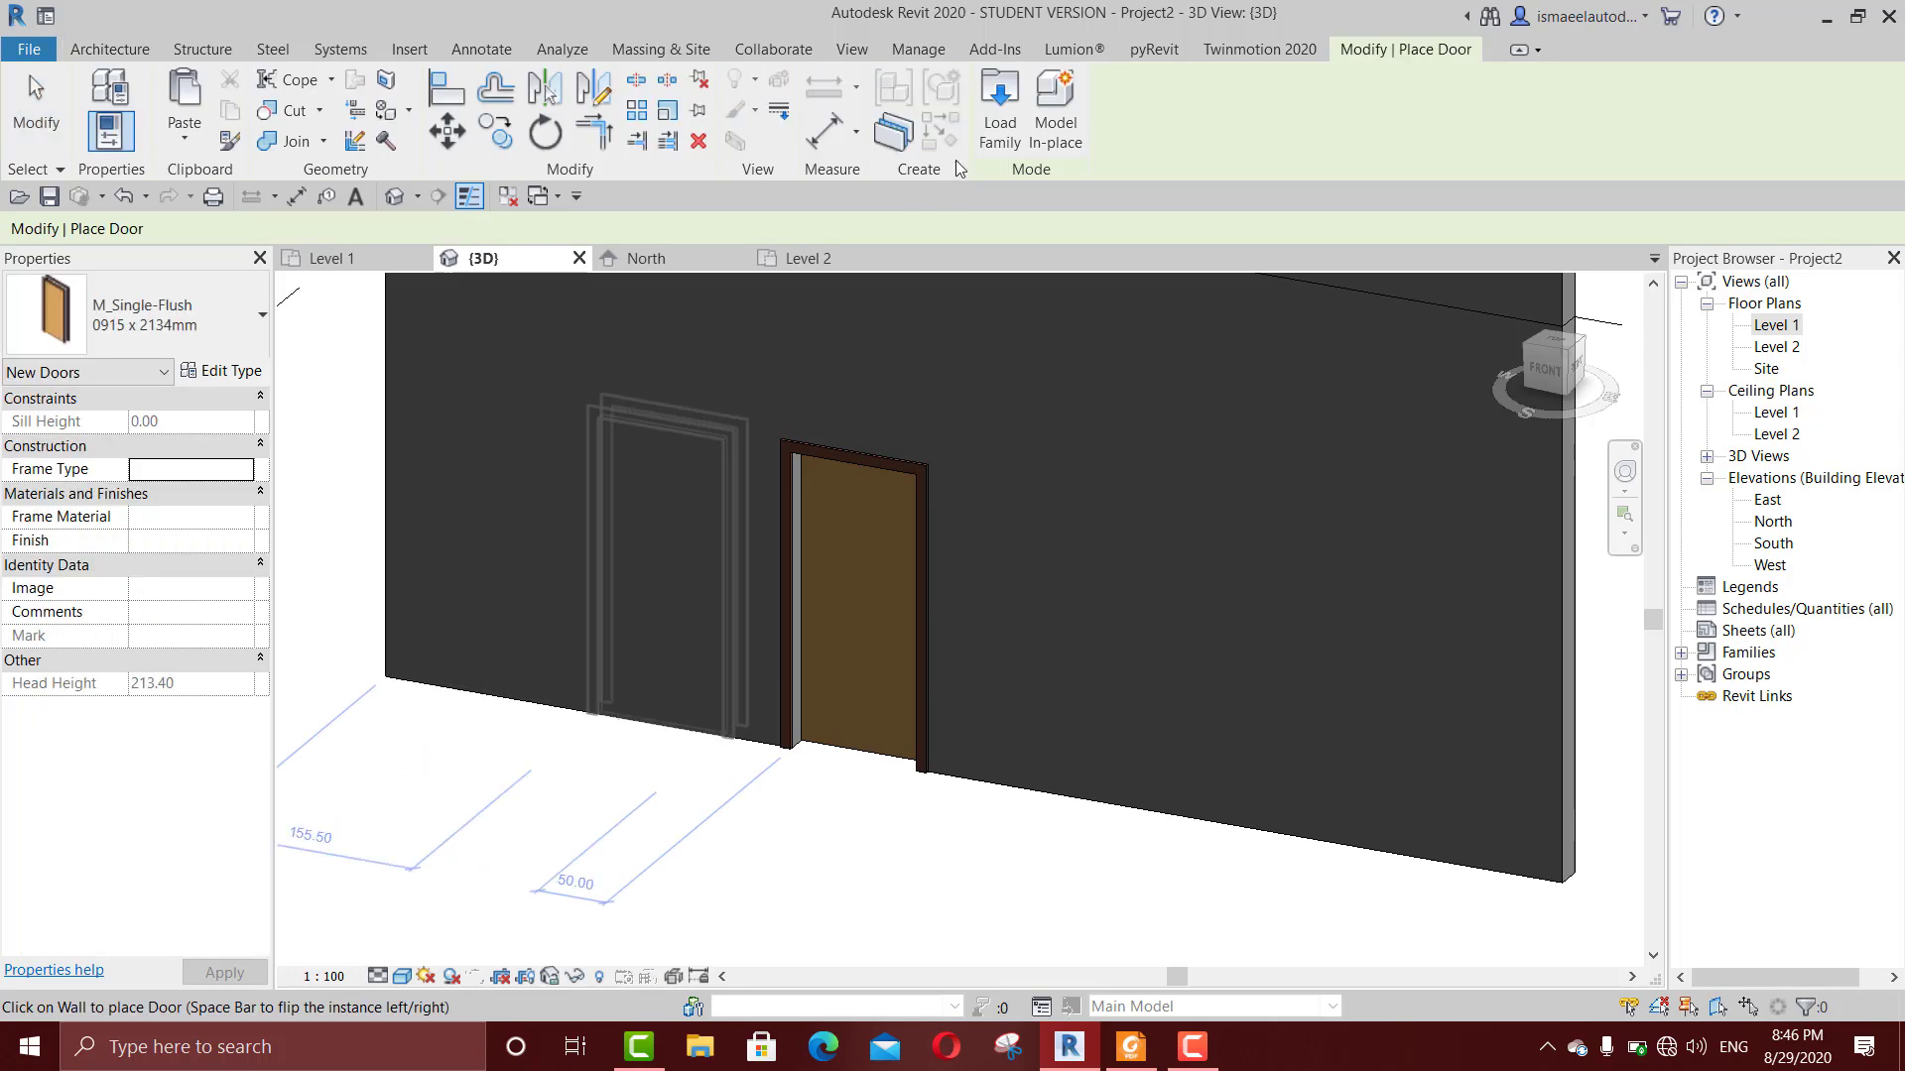
{"action": "left_click", "coordinate": [995, 118]}
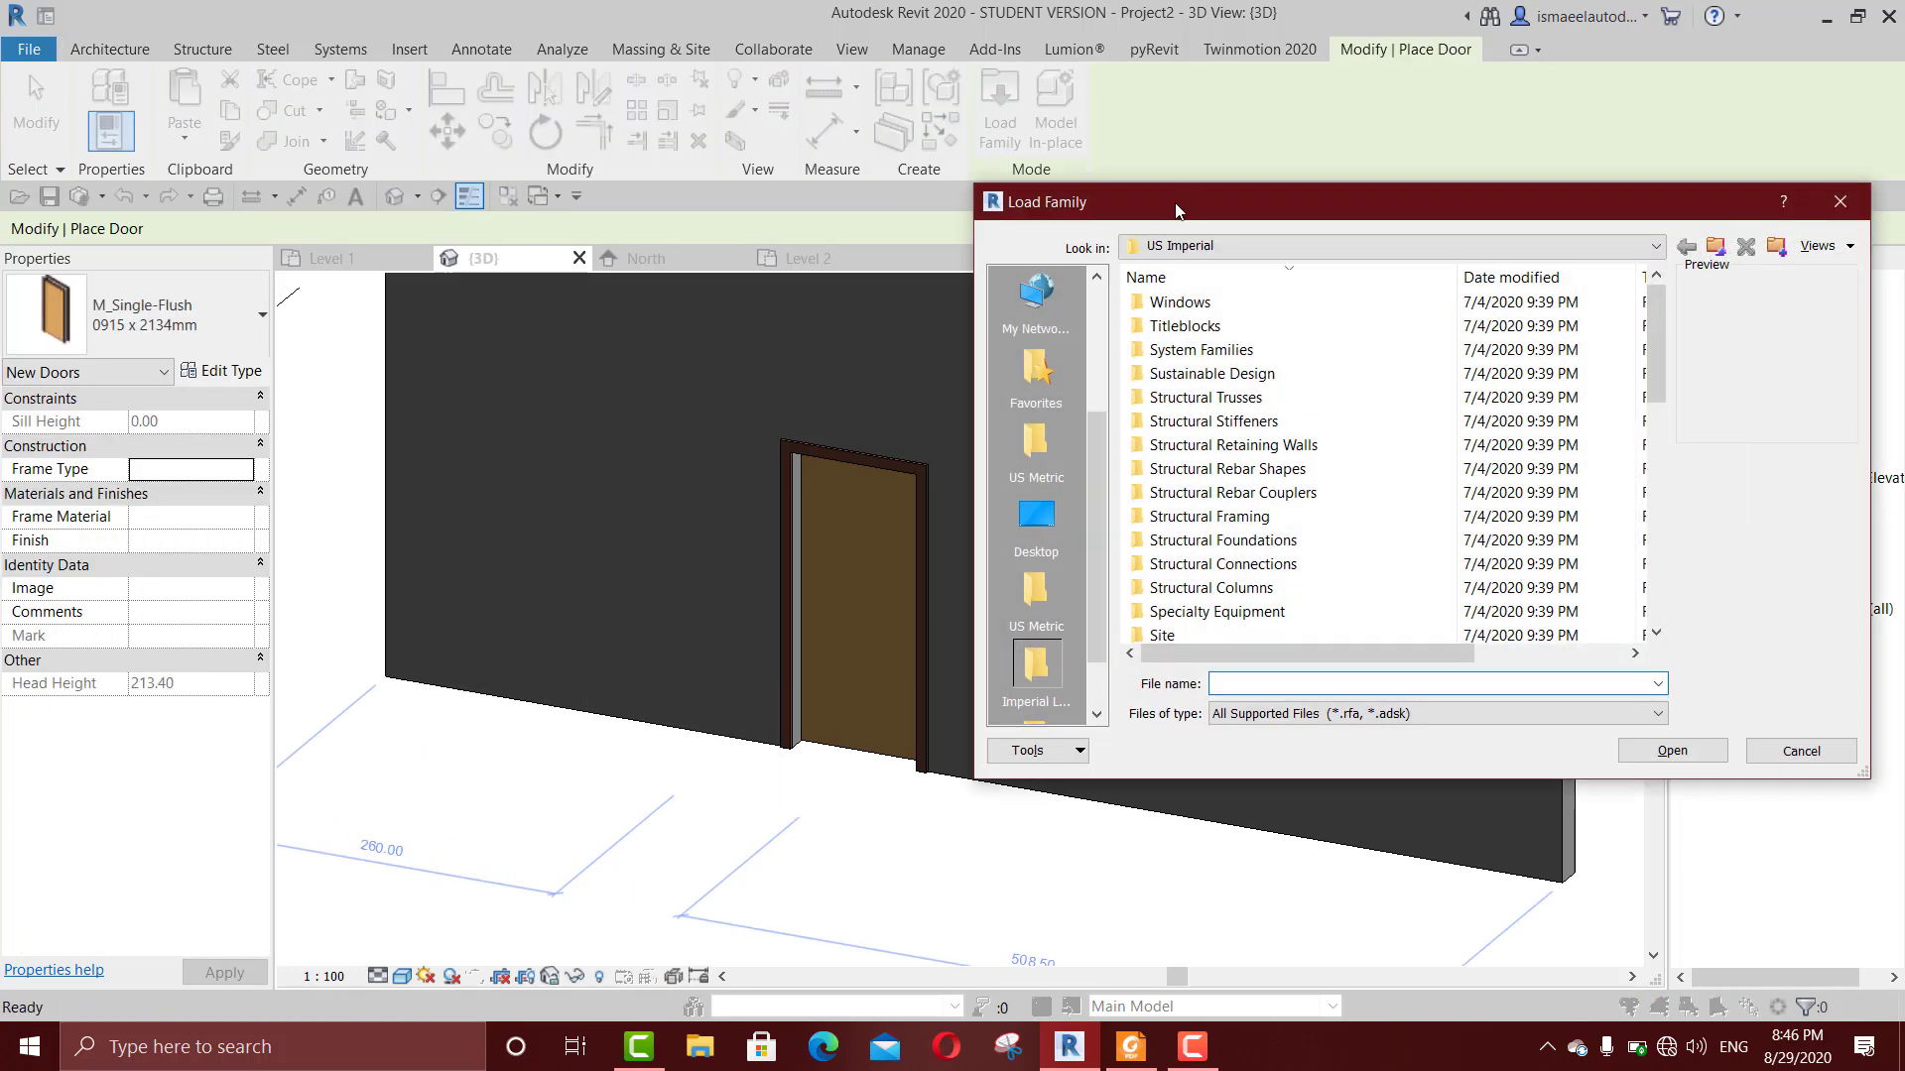
{"action": "left_click_drag", "start_coordinate": [1175, 210], "coordinate": [1052, 211]}
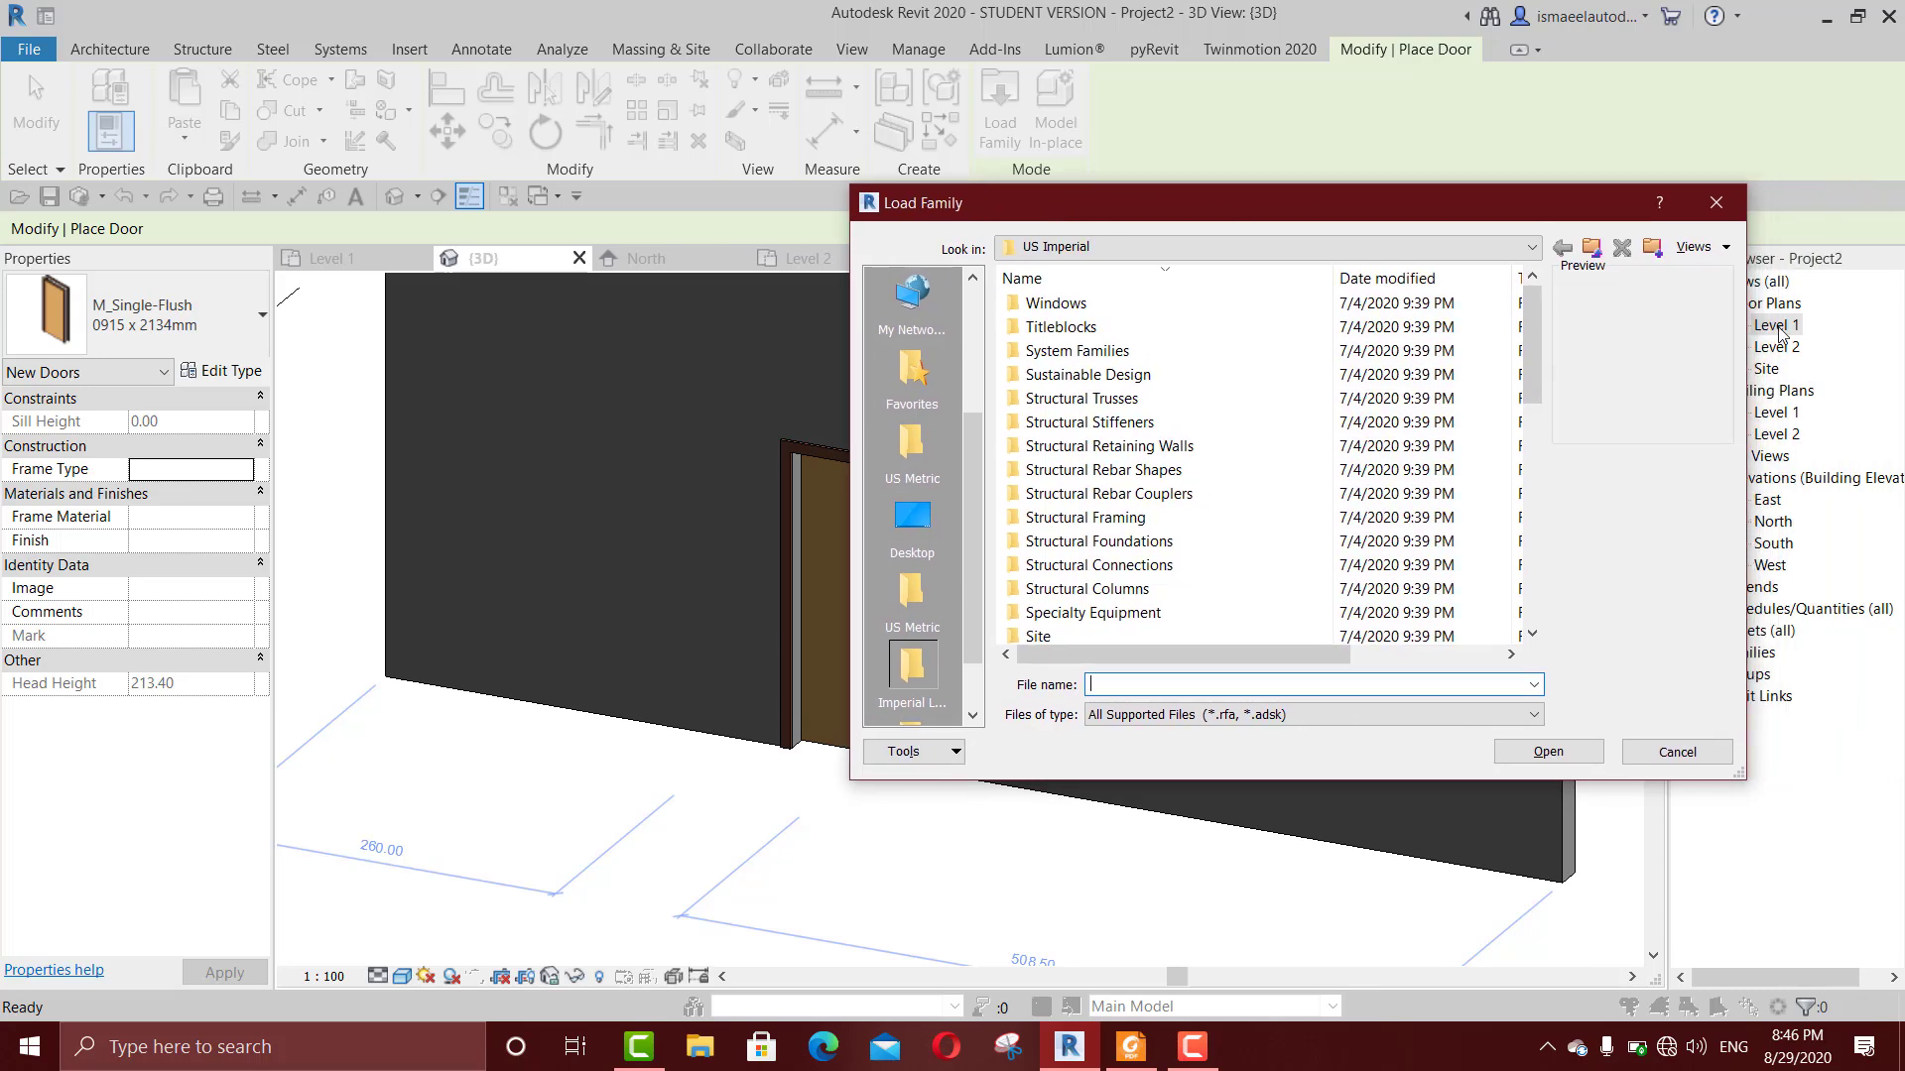
{"action": "left_click", "coordinate": [1716, 202]}
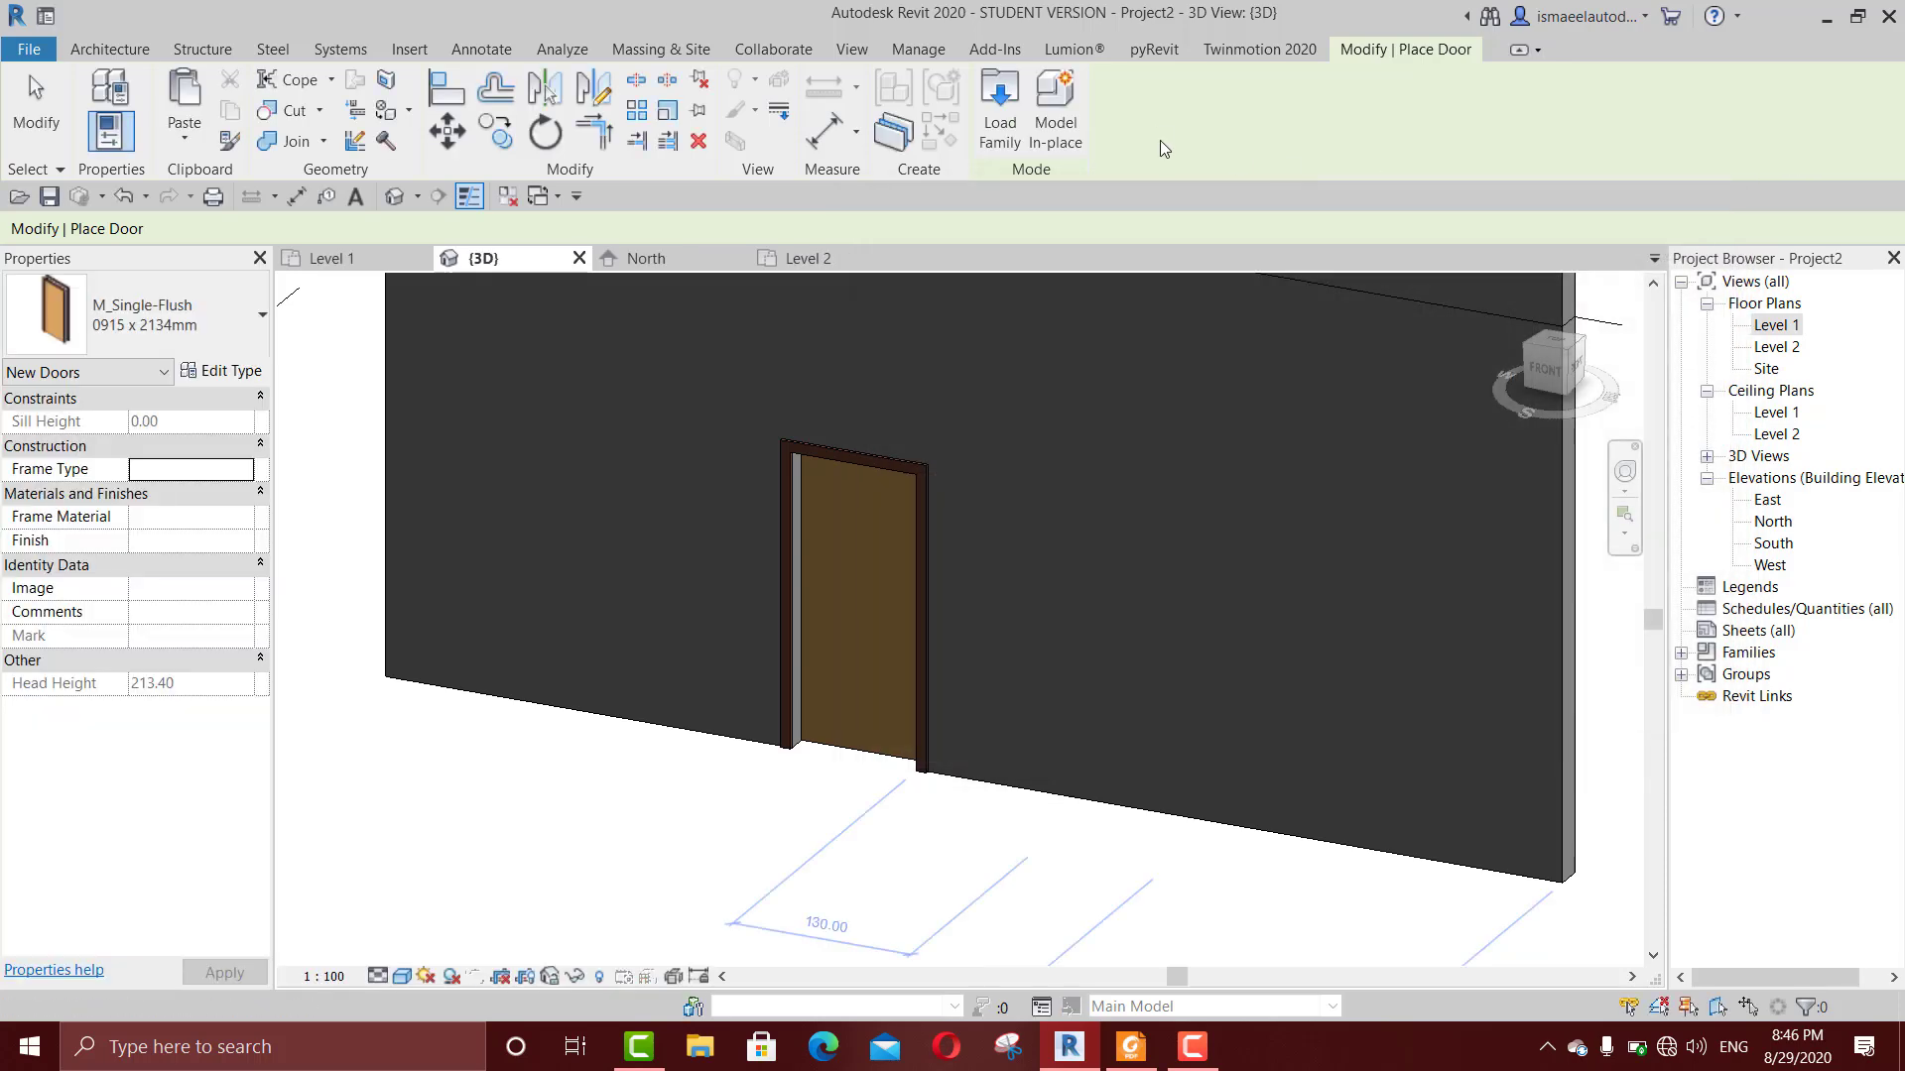
{"action": "scroll", "coordinate": [534, 598], "scroll_direction": "down", "scroll_amount": 2}
{"action": "scroll", "coordinate": [534, 599], "scroll_direction": "down", "scroll_amount": 2}
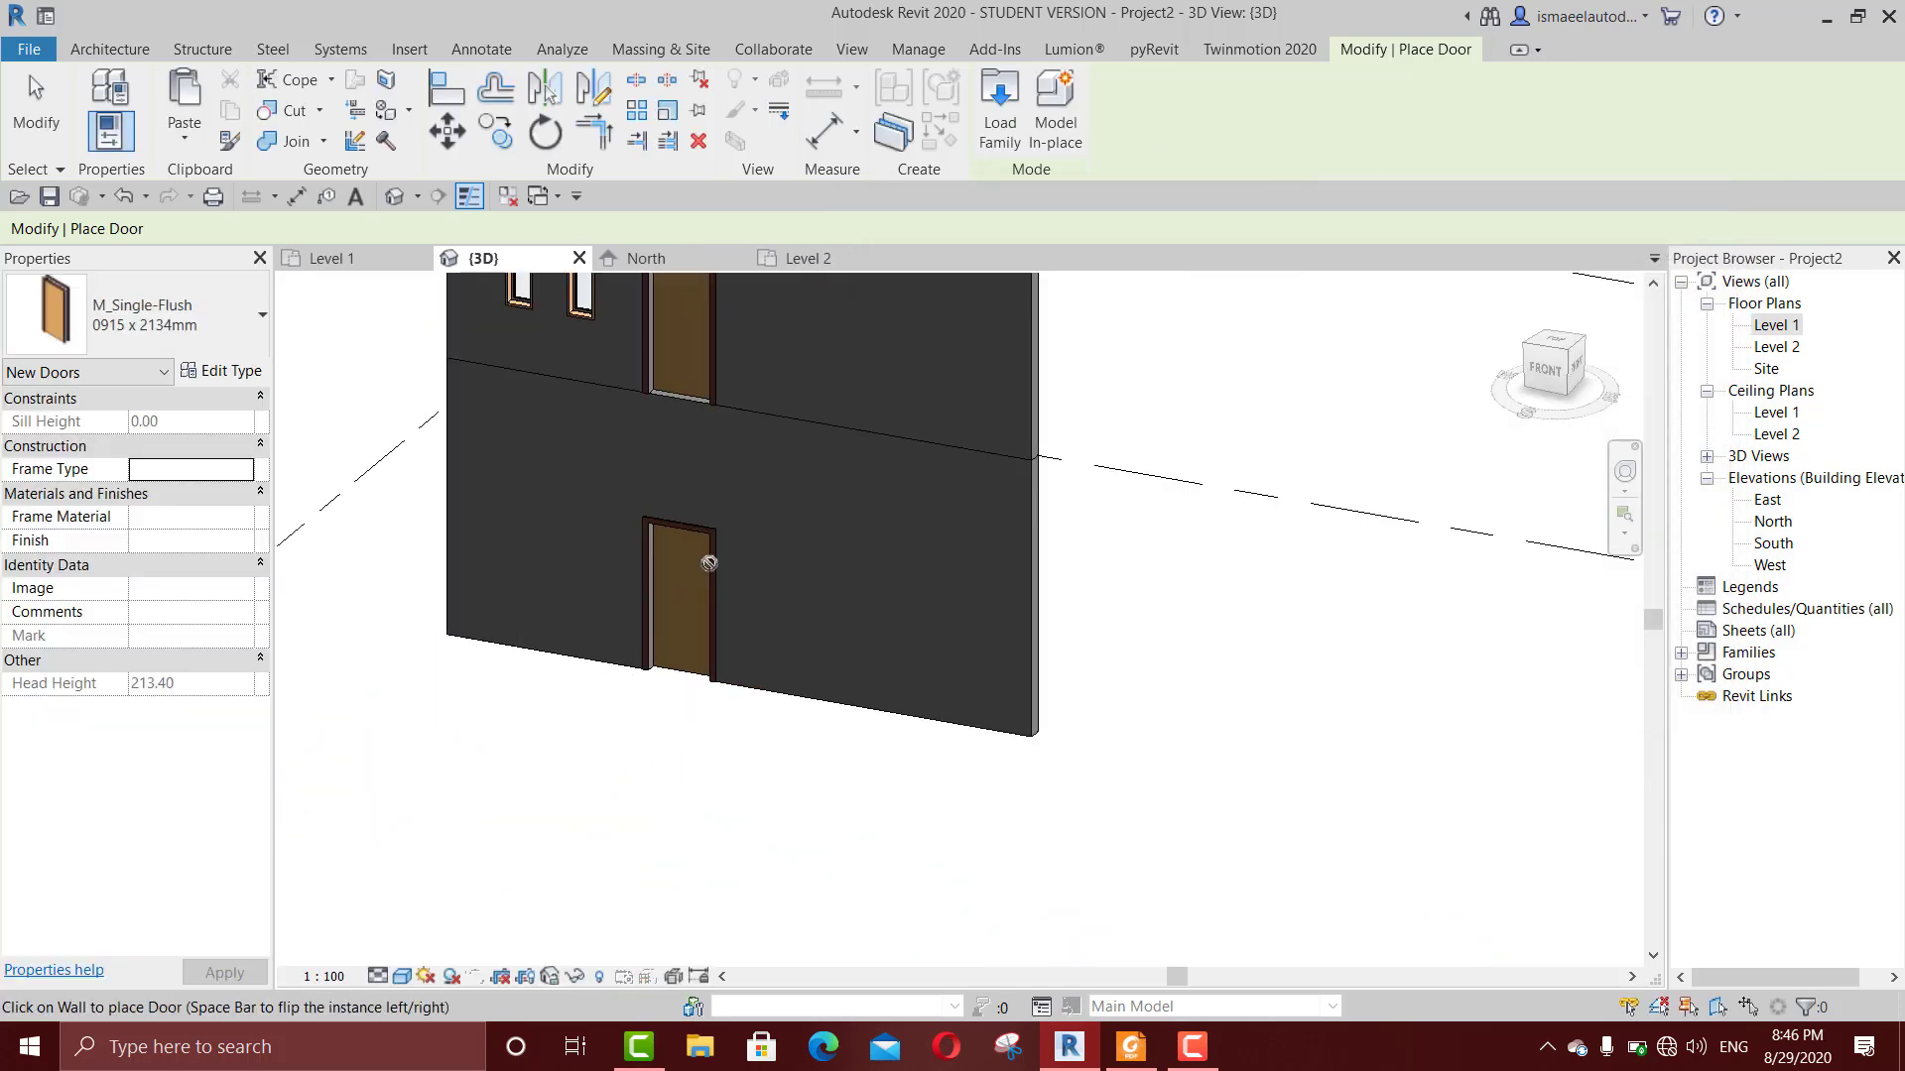
Step: Start loading a family for the new door and browse the US Metric library to its Doors folder
{"action": "left_click", "coordinate": [996, 93]}
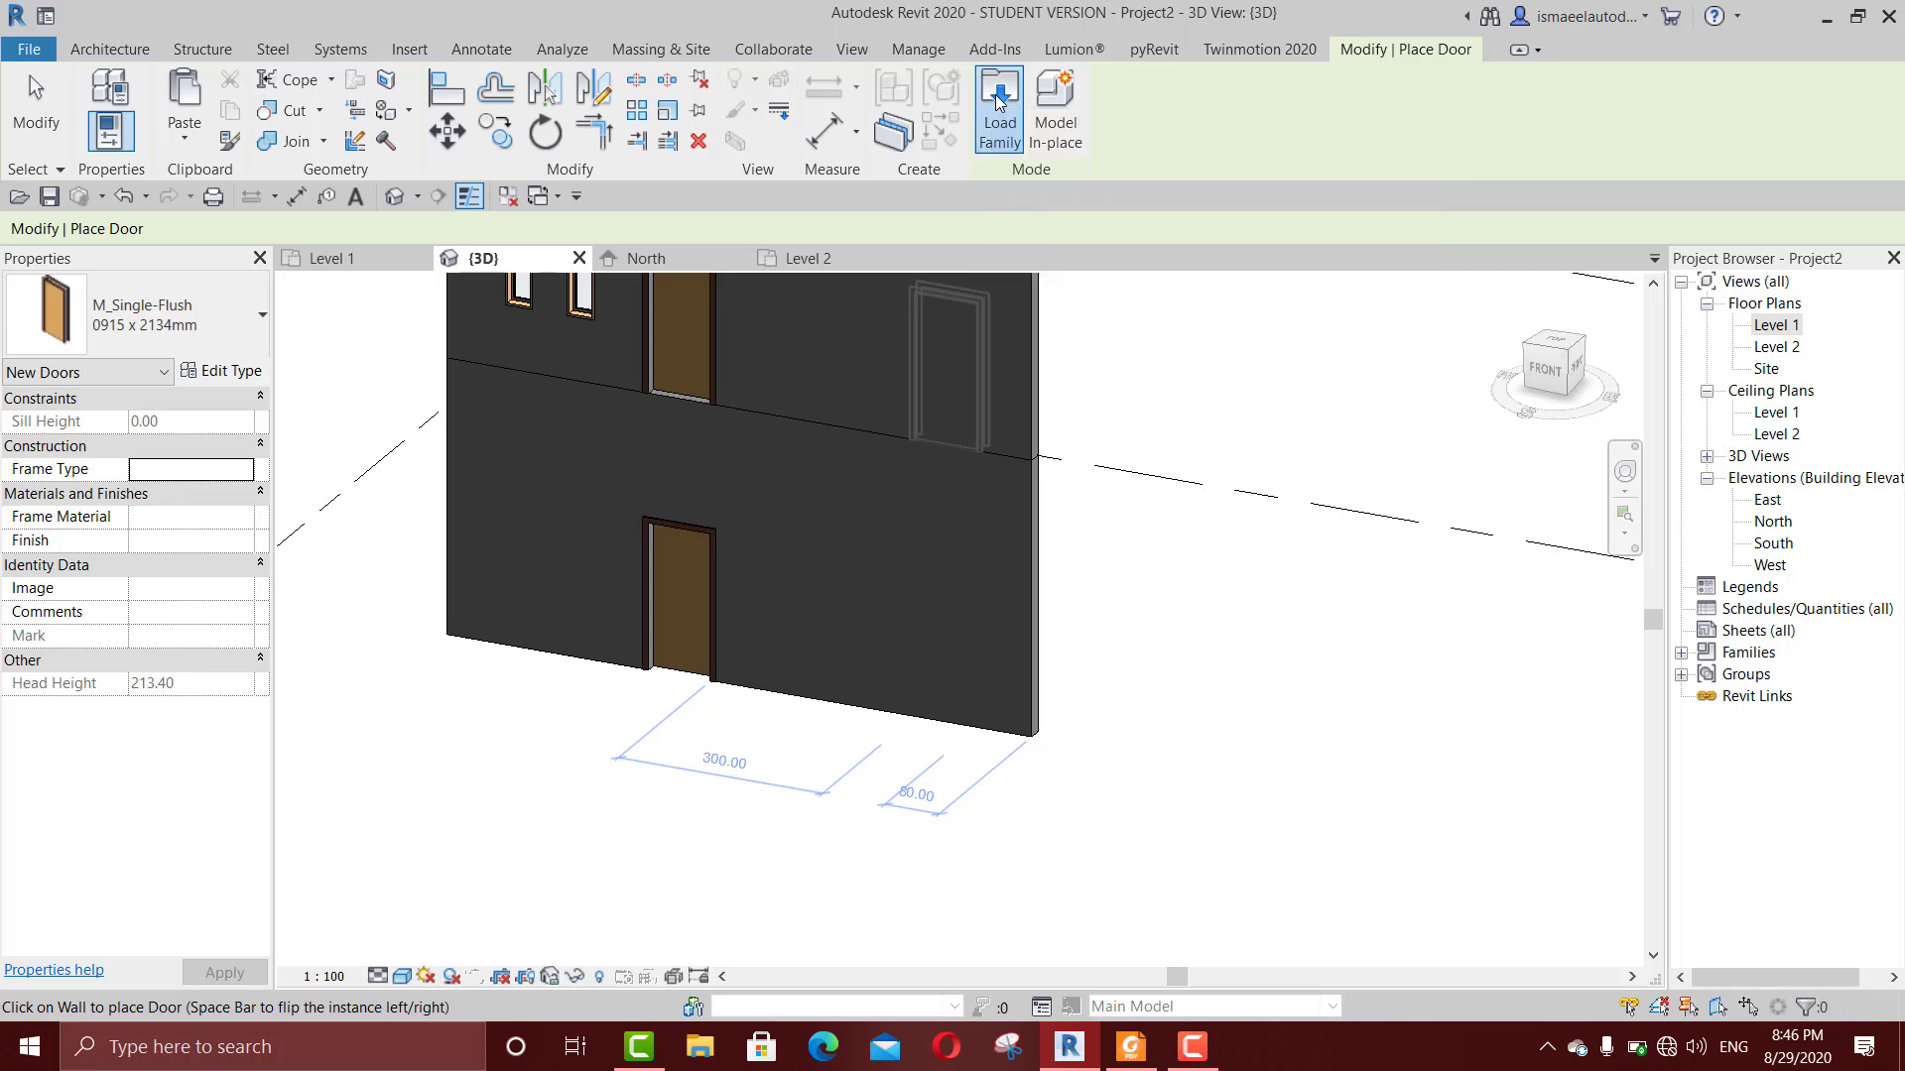
{"action": "left_click_drag", "start_coordinate": [1051, 221], "coordinate": [980, 170]}
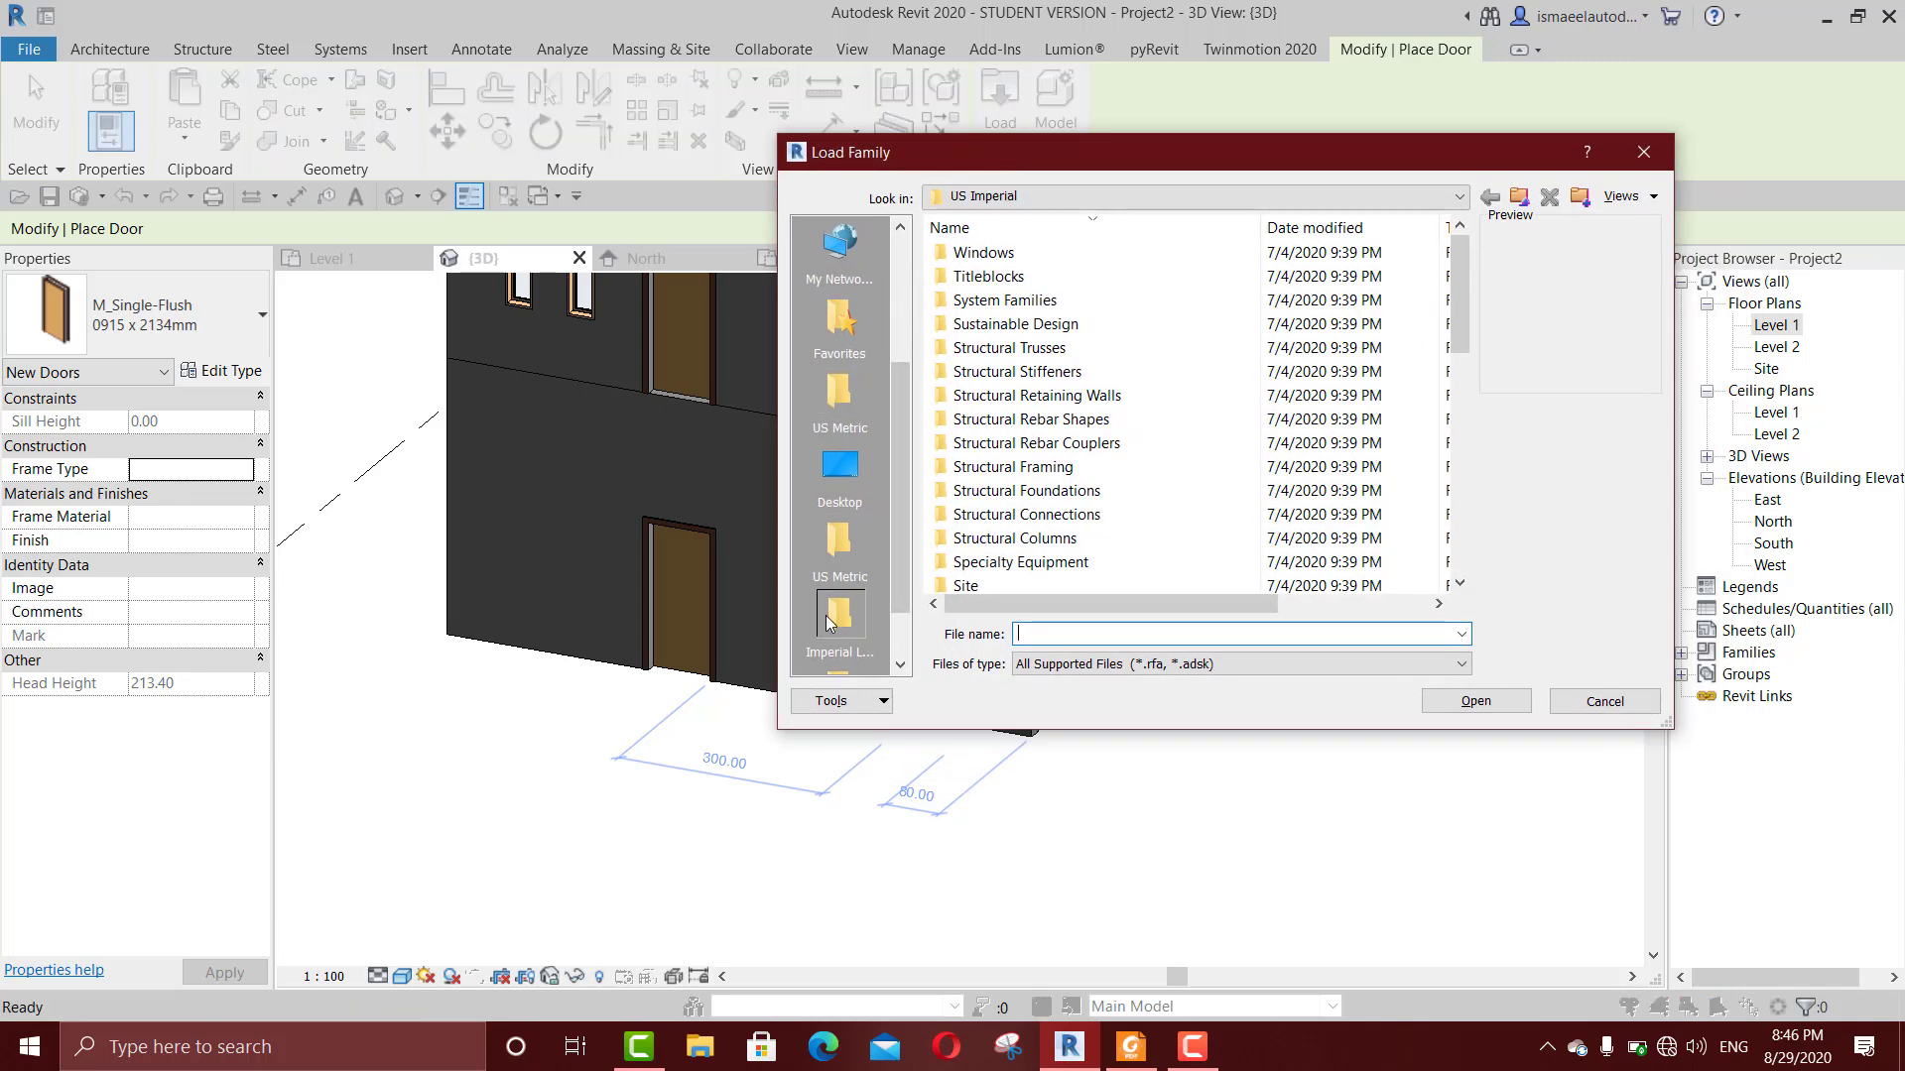
{"action": "left_click", "coordinate": [828, 554]}
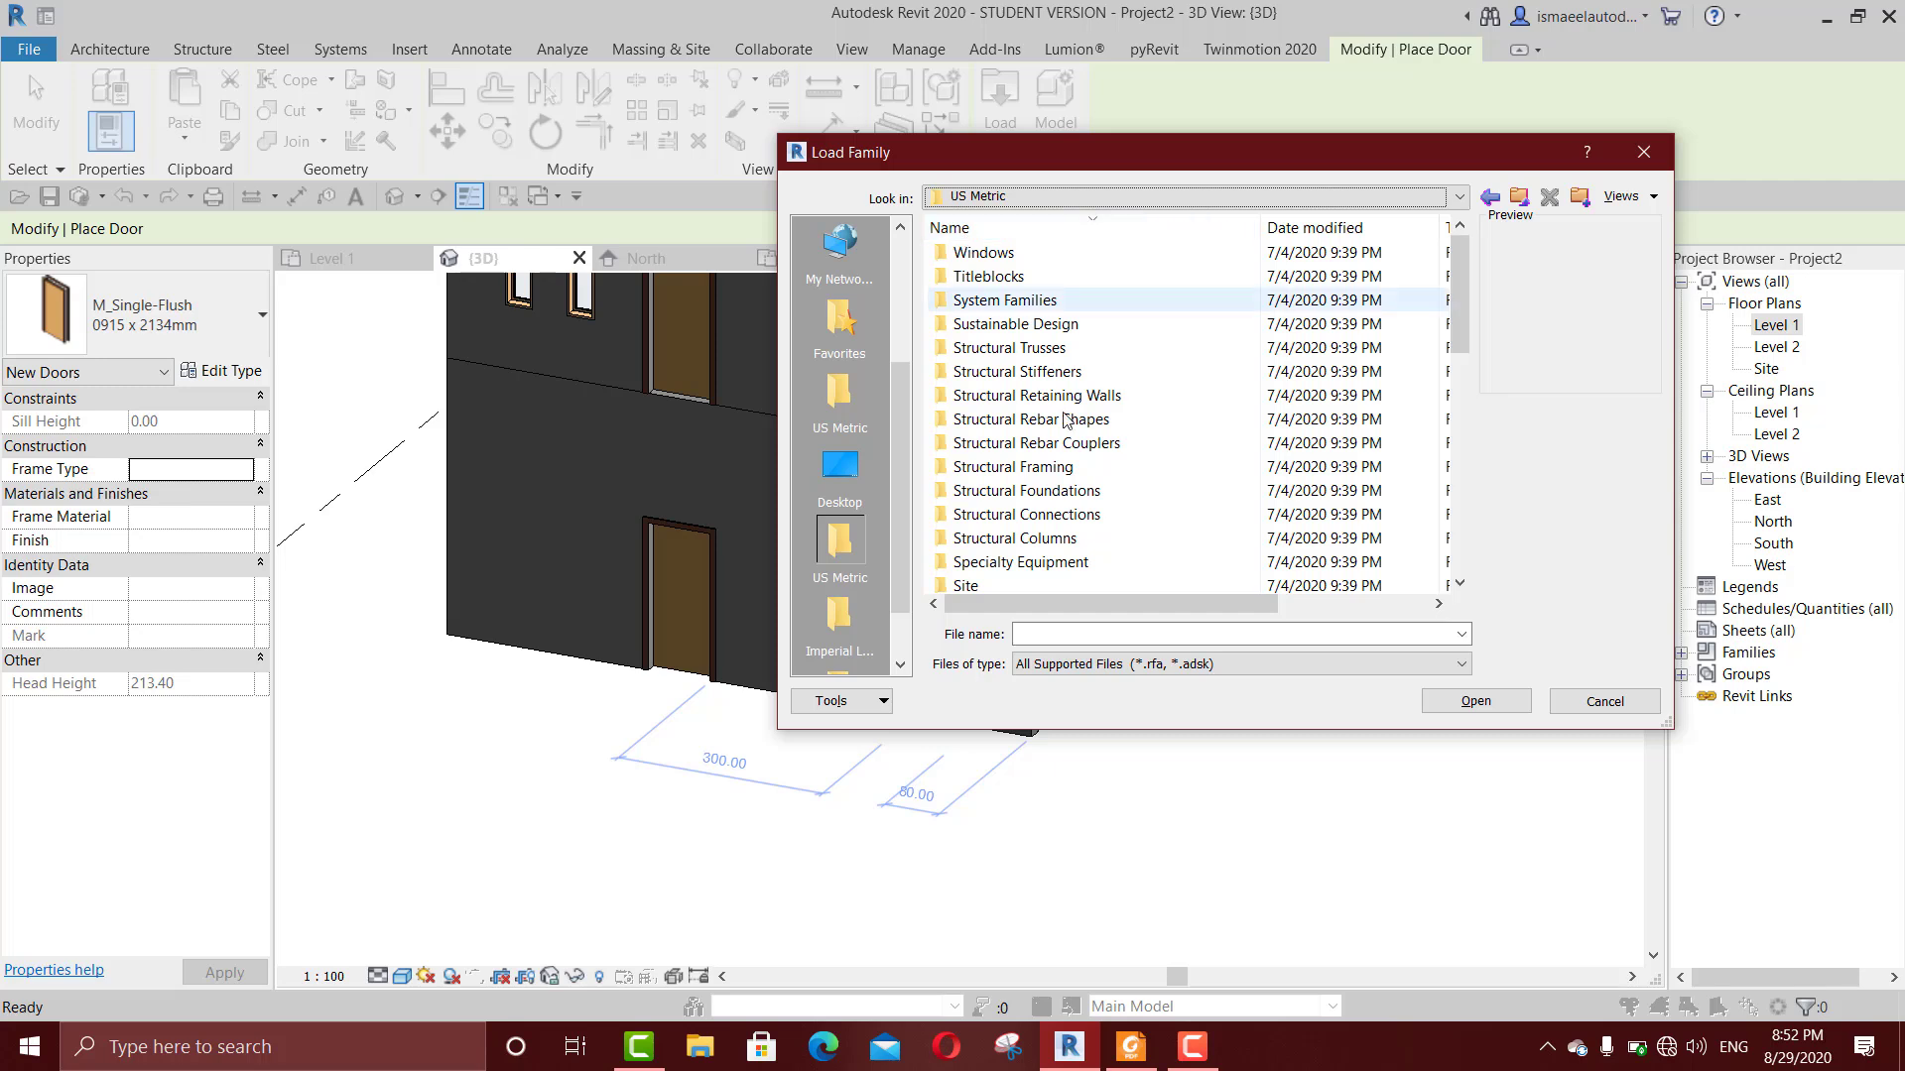
{"action": "left_click", "coordinate": [1061, 443]}
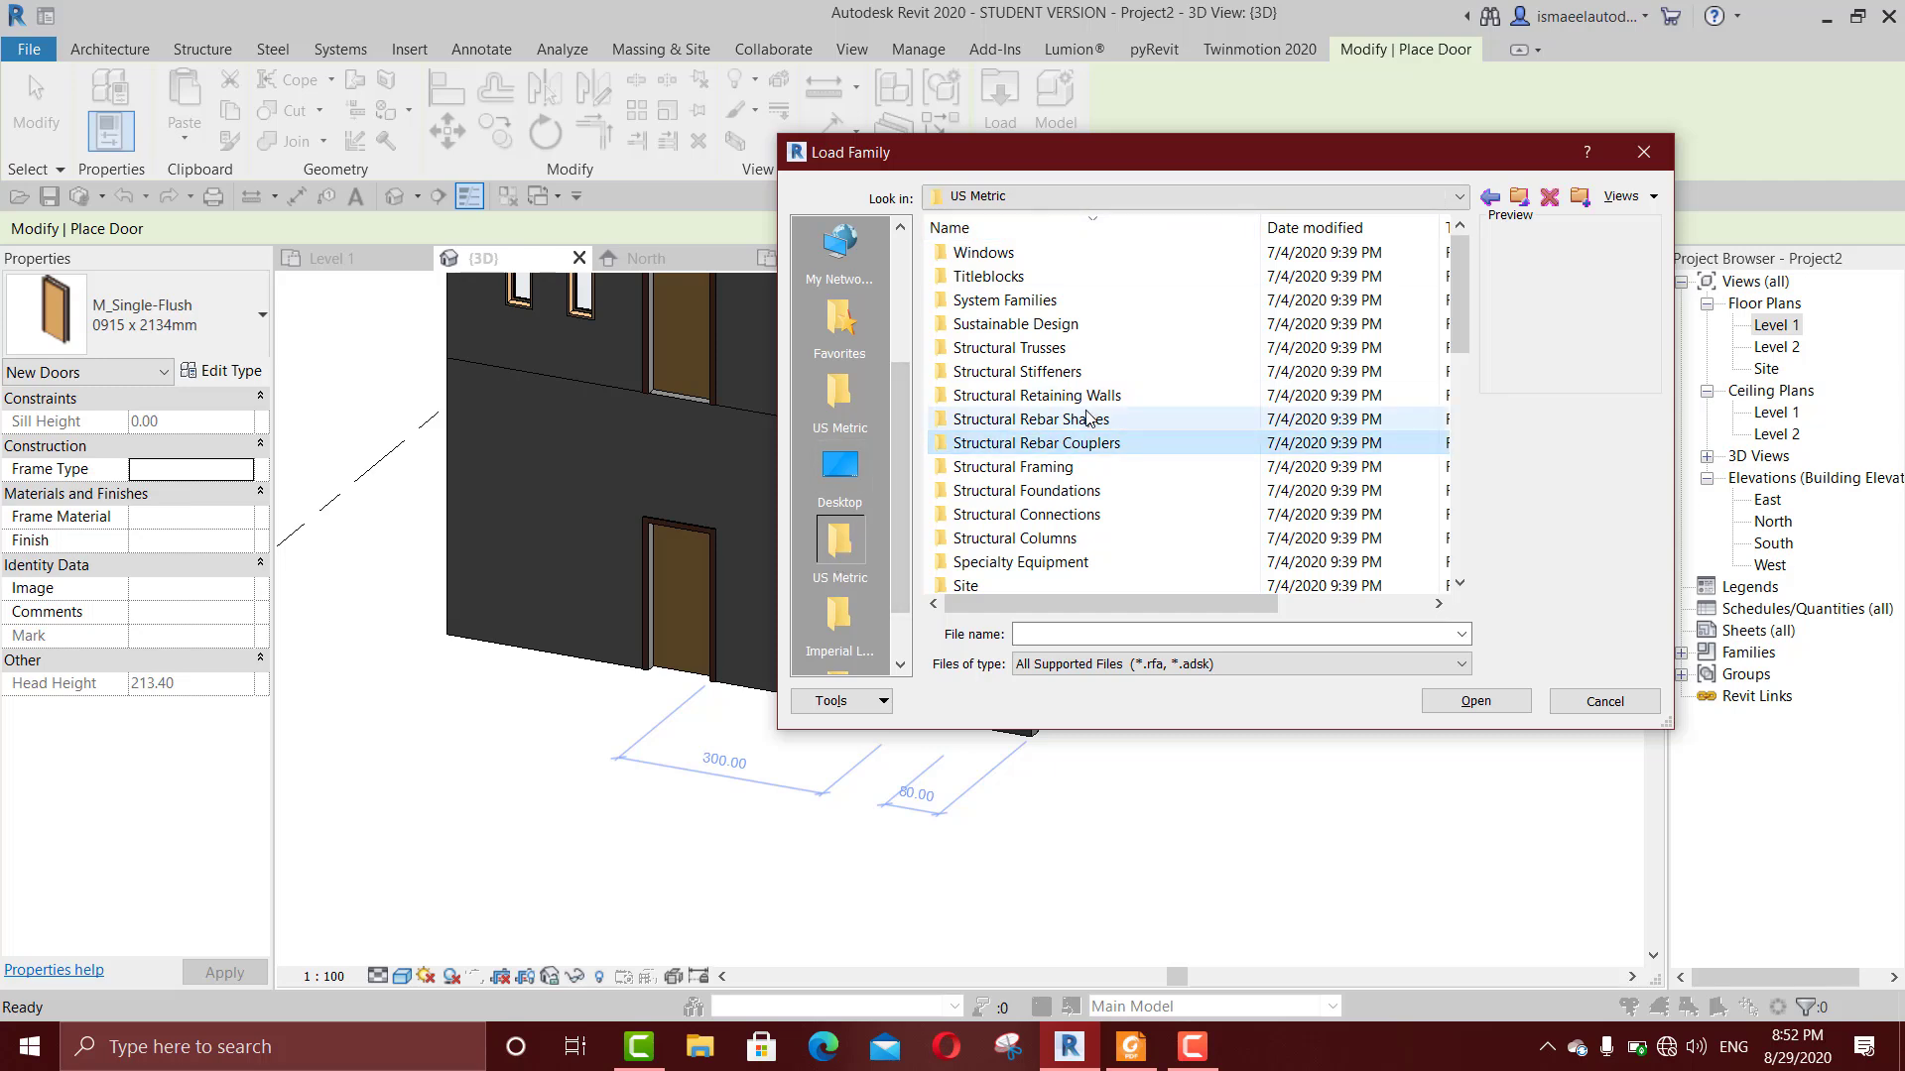
{"action": "scroll", "coordinate": [1088, 419], "scroll_direction": "down", "scroll_amount": 10}
{"action": "left_click", "coordinate": [997, 325]}
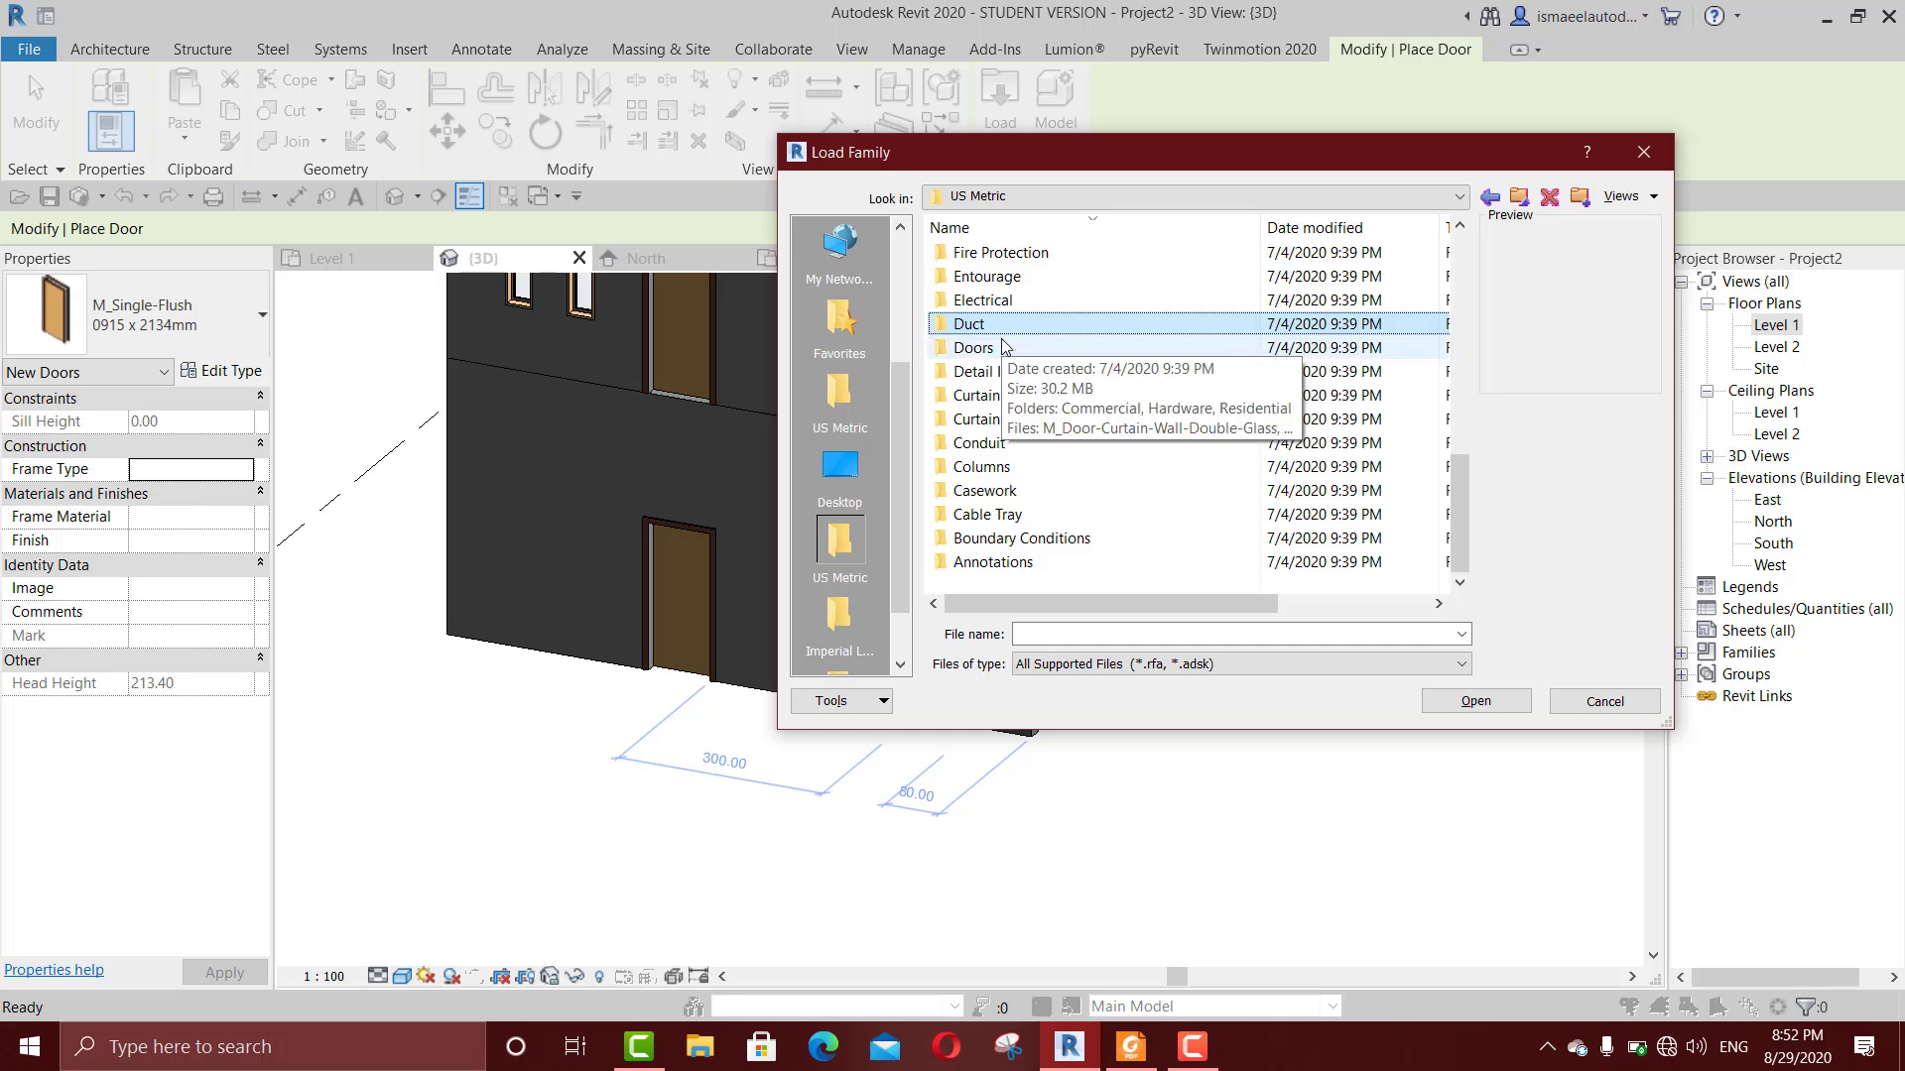
{"action": "left_click", "coordinate": [1016, 353]}
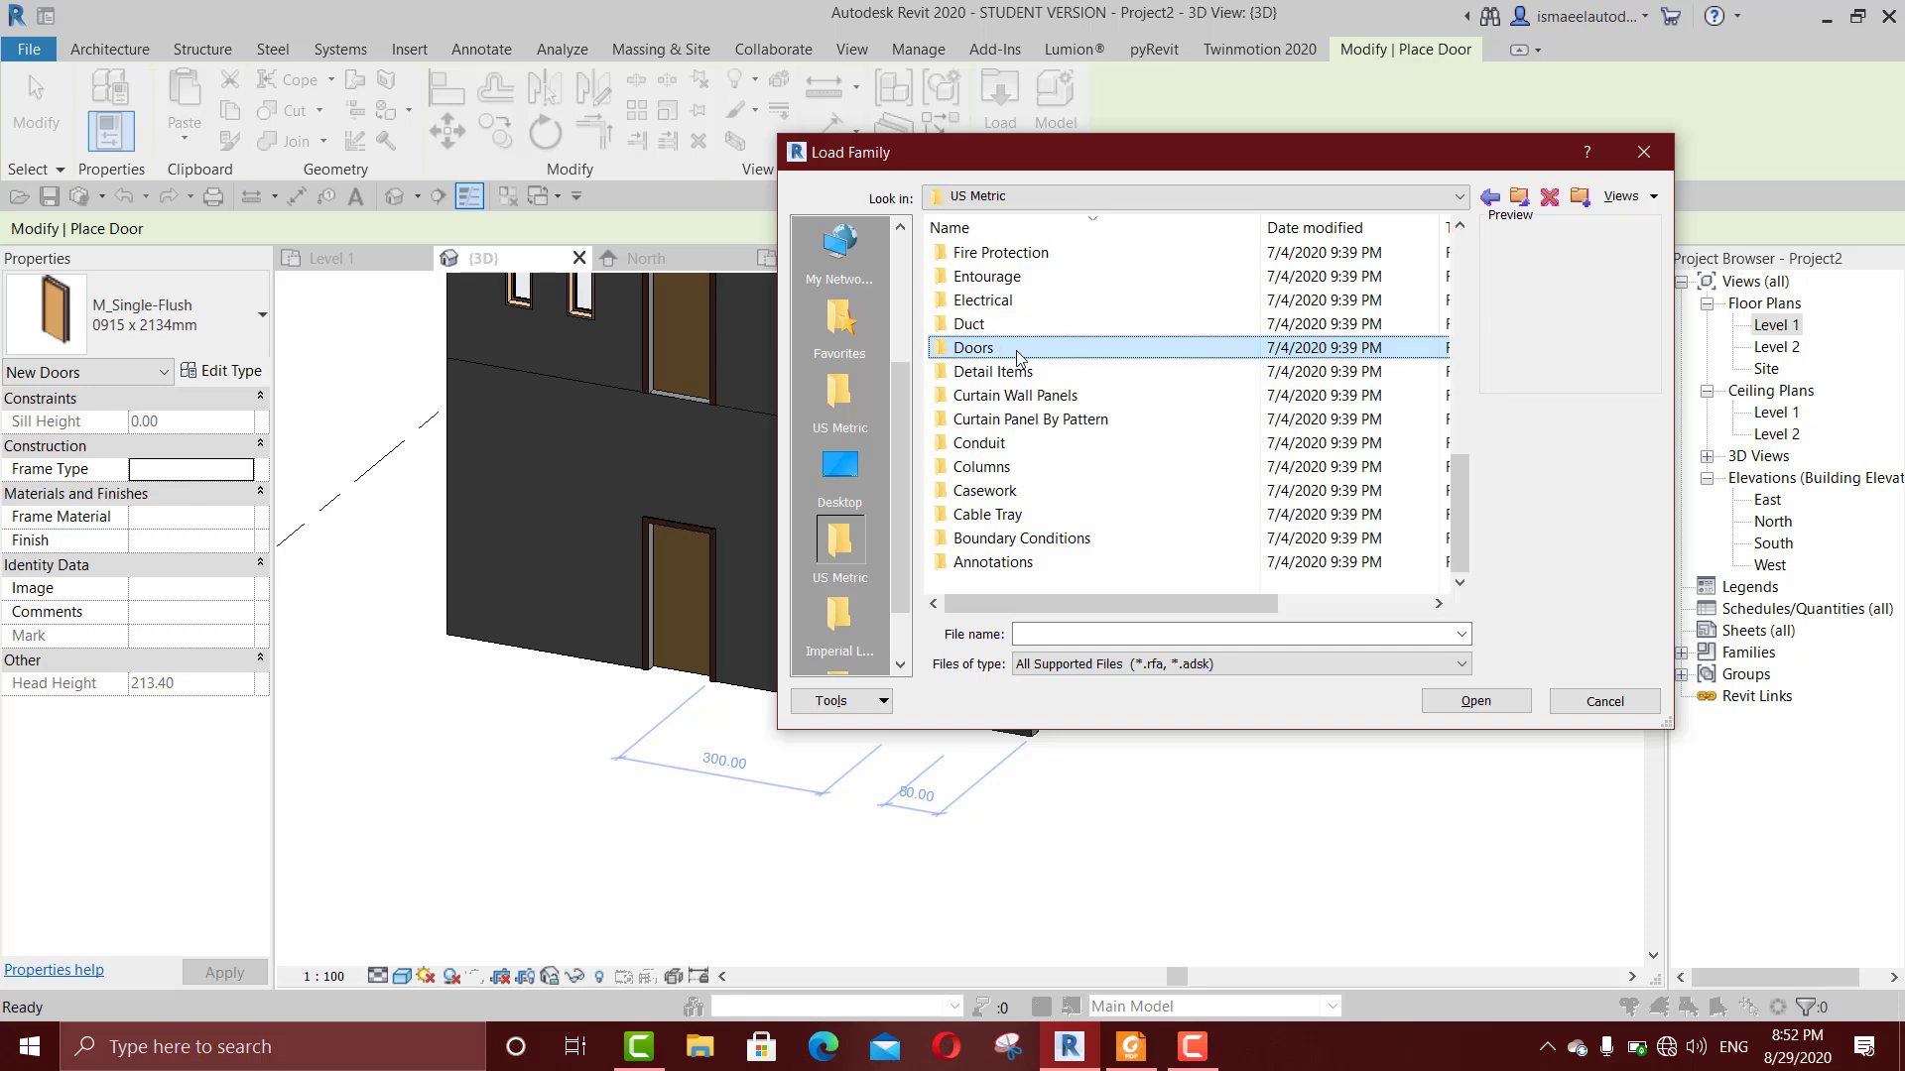
{"action": "double_click", "coordinate": [1016, 349]}
Step: Preview the M_Door-Interior-Single-Full Glass-Wood family in the Residential folder and close the family browser without loading it
{"action": "scroll", "coordinate": [1054, 354], "scroll_direction": "down", "scroll_amount": 1}
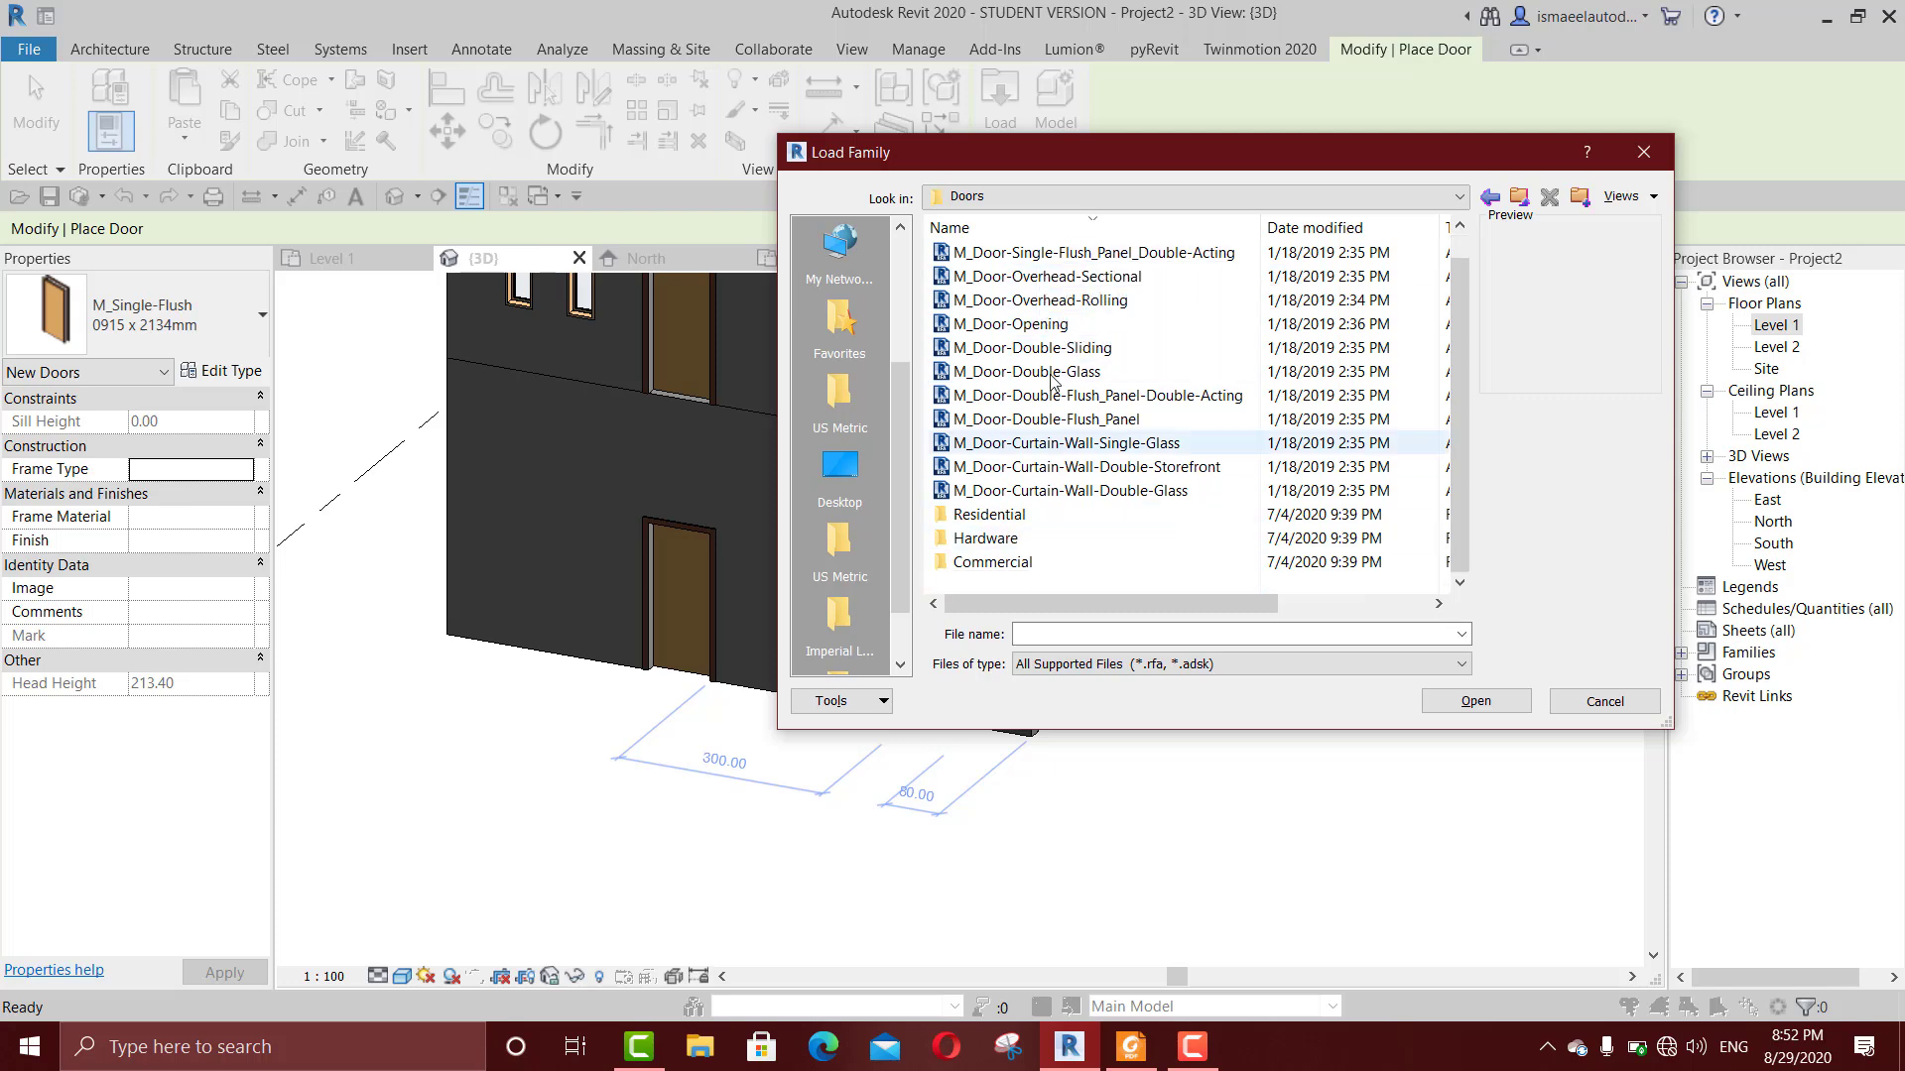
{"action": "scroll", "coordinate": [1053, 353], "scroll_direction": "up", "scroll_amount": 1}
{"action": "scroll", "coordinate": [1052, 362], "scroll_direction": "down", "scroll_amount": 1}
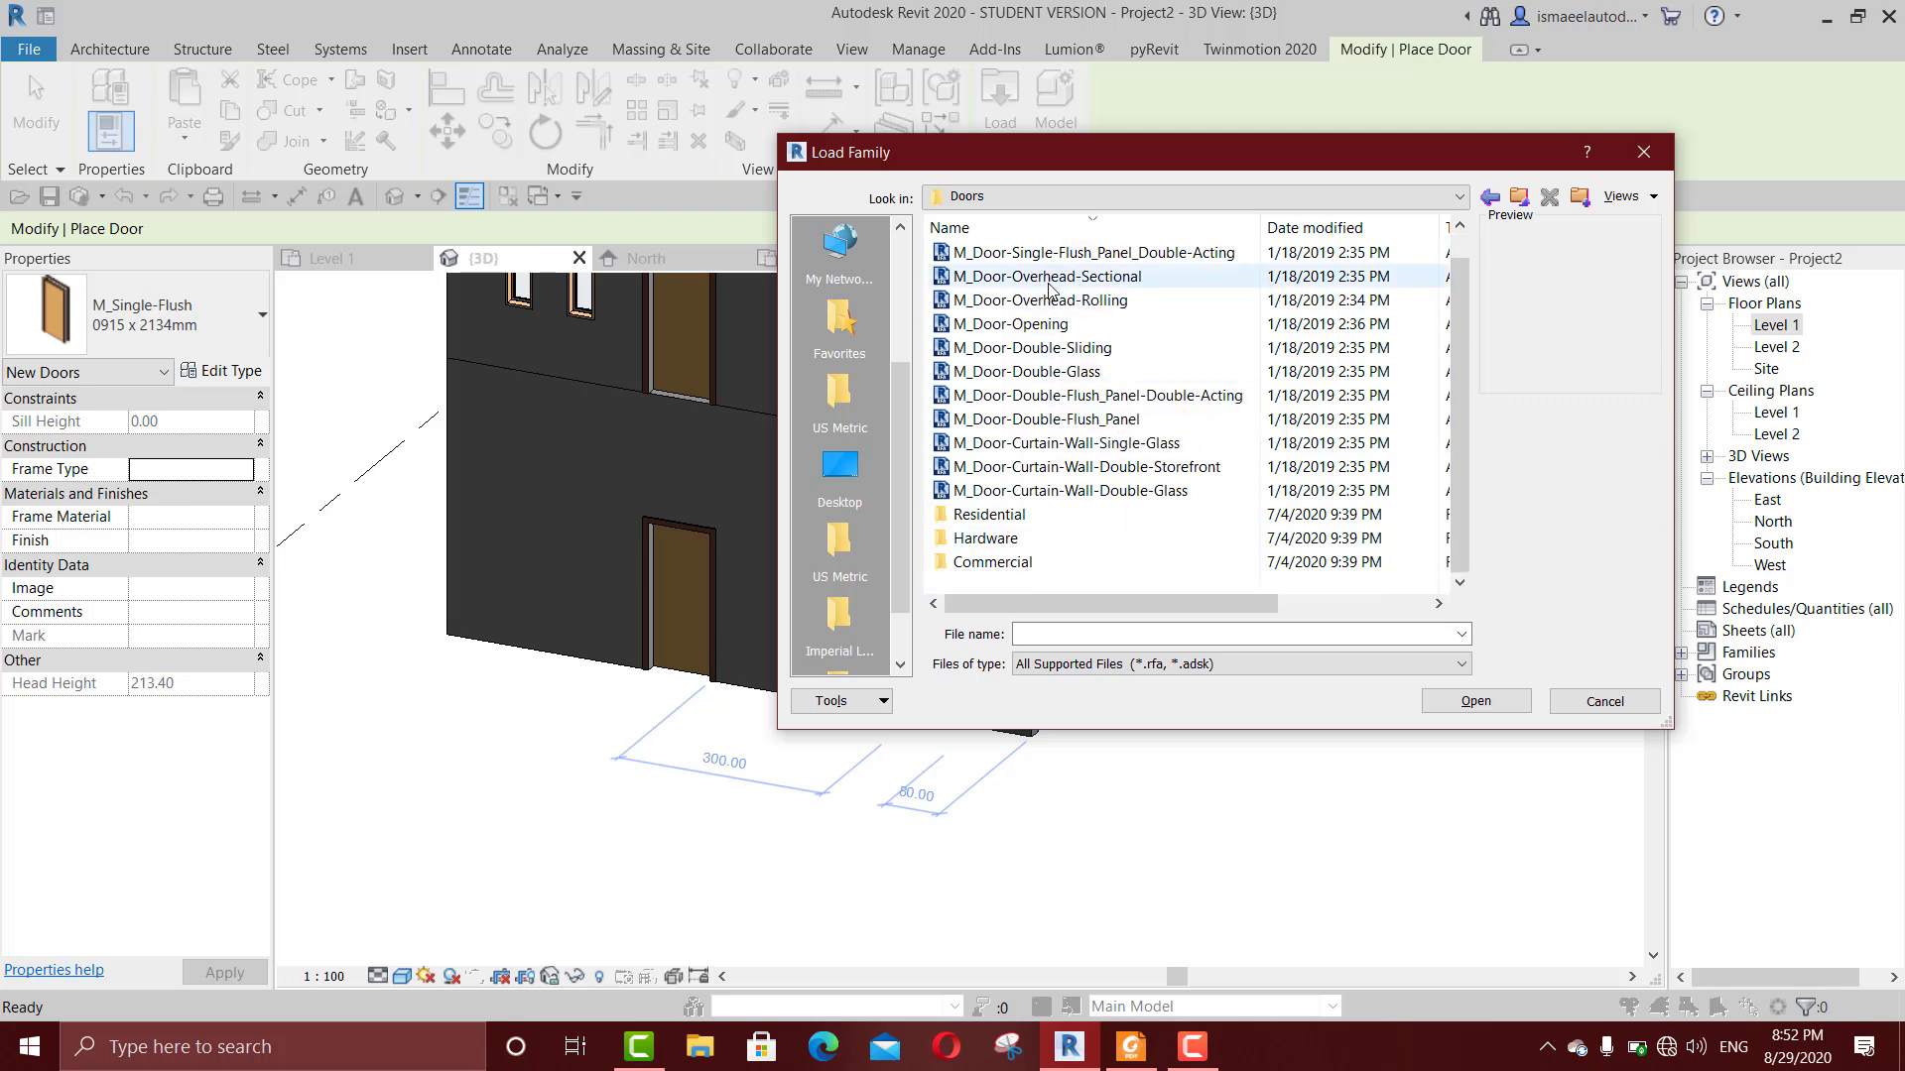
{"action": "double_click", "coordinate": [1057, 516]}
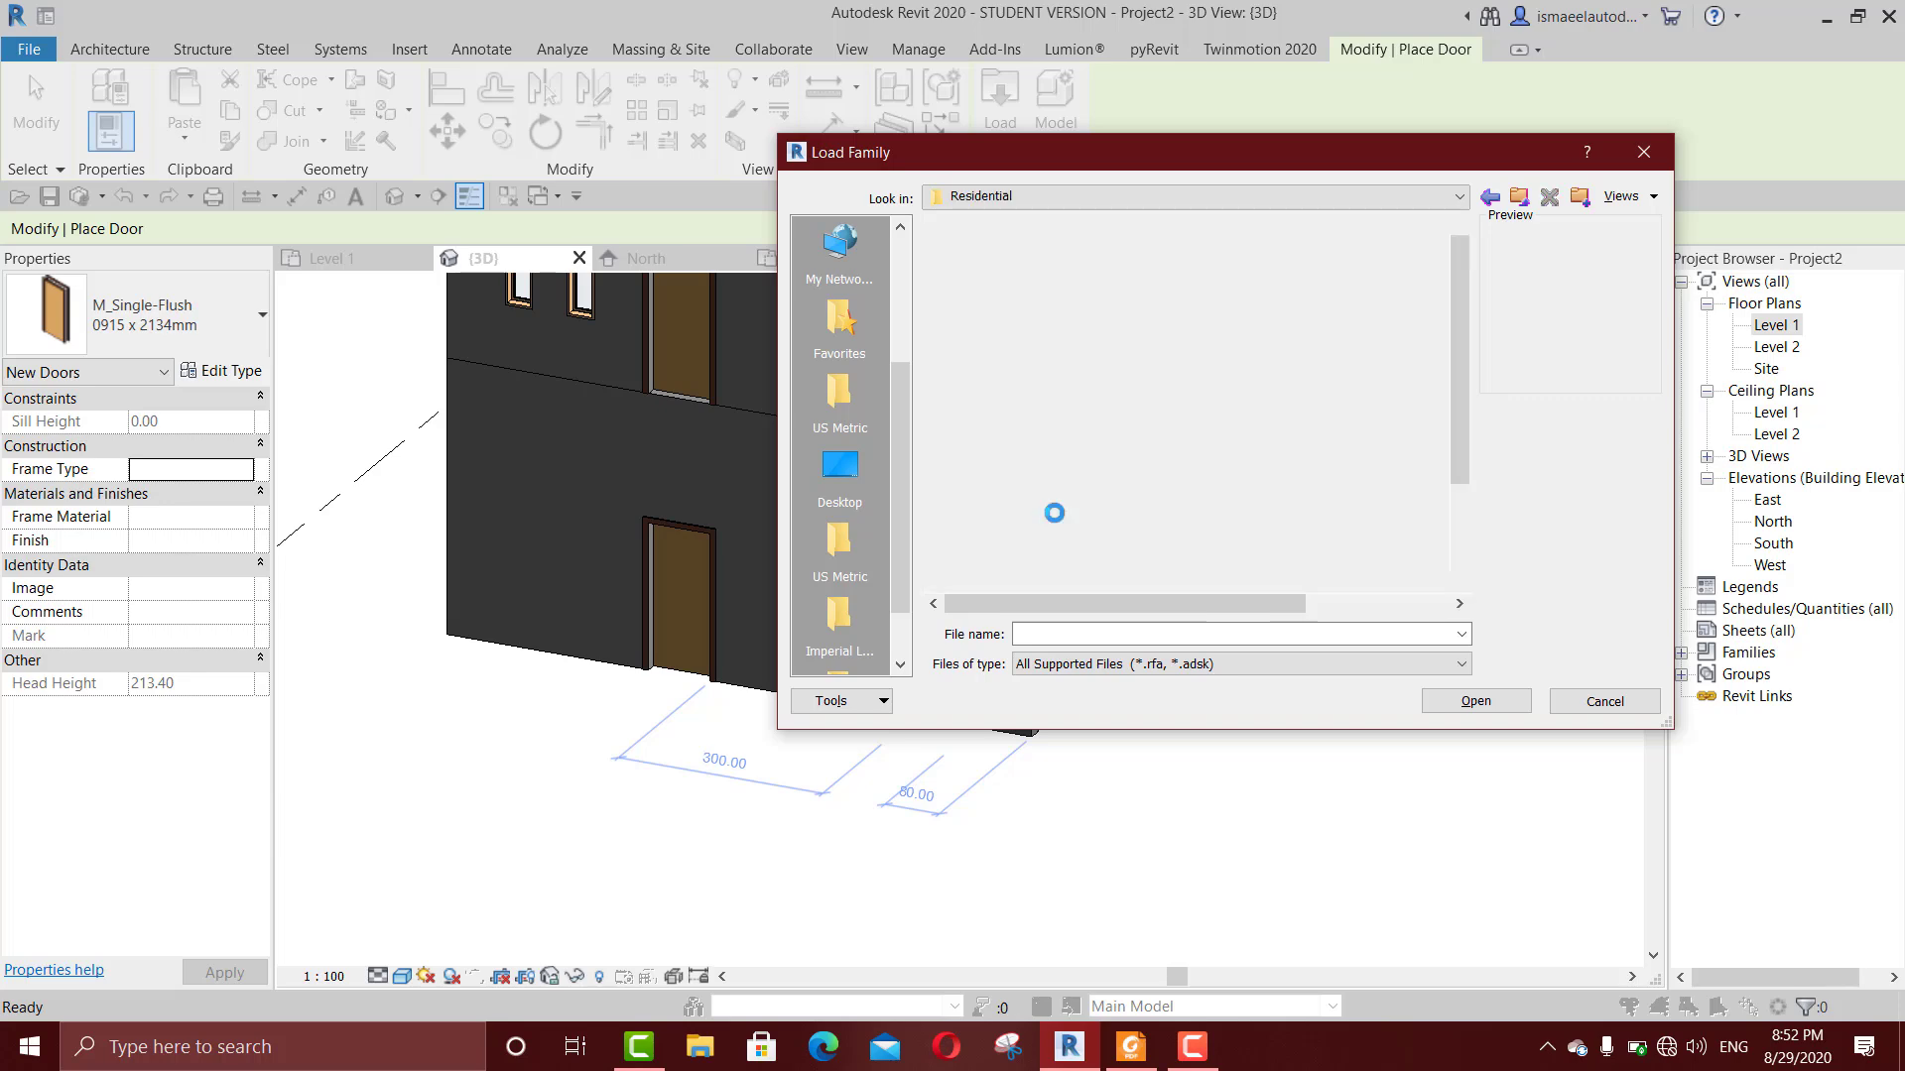
{"action": "left_click", "coordinate": [1095, 280]}
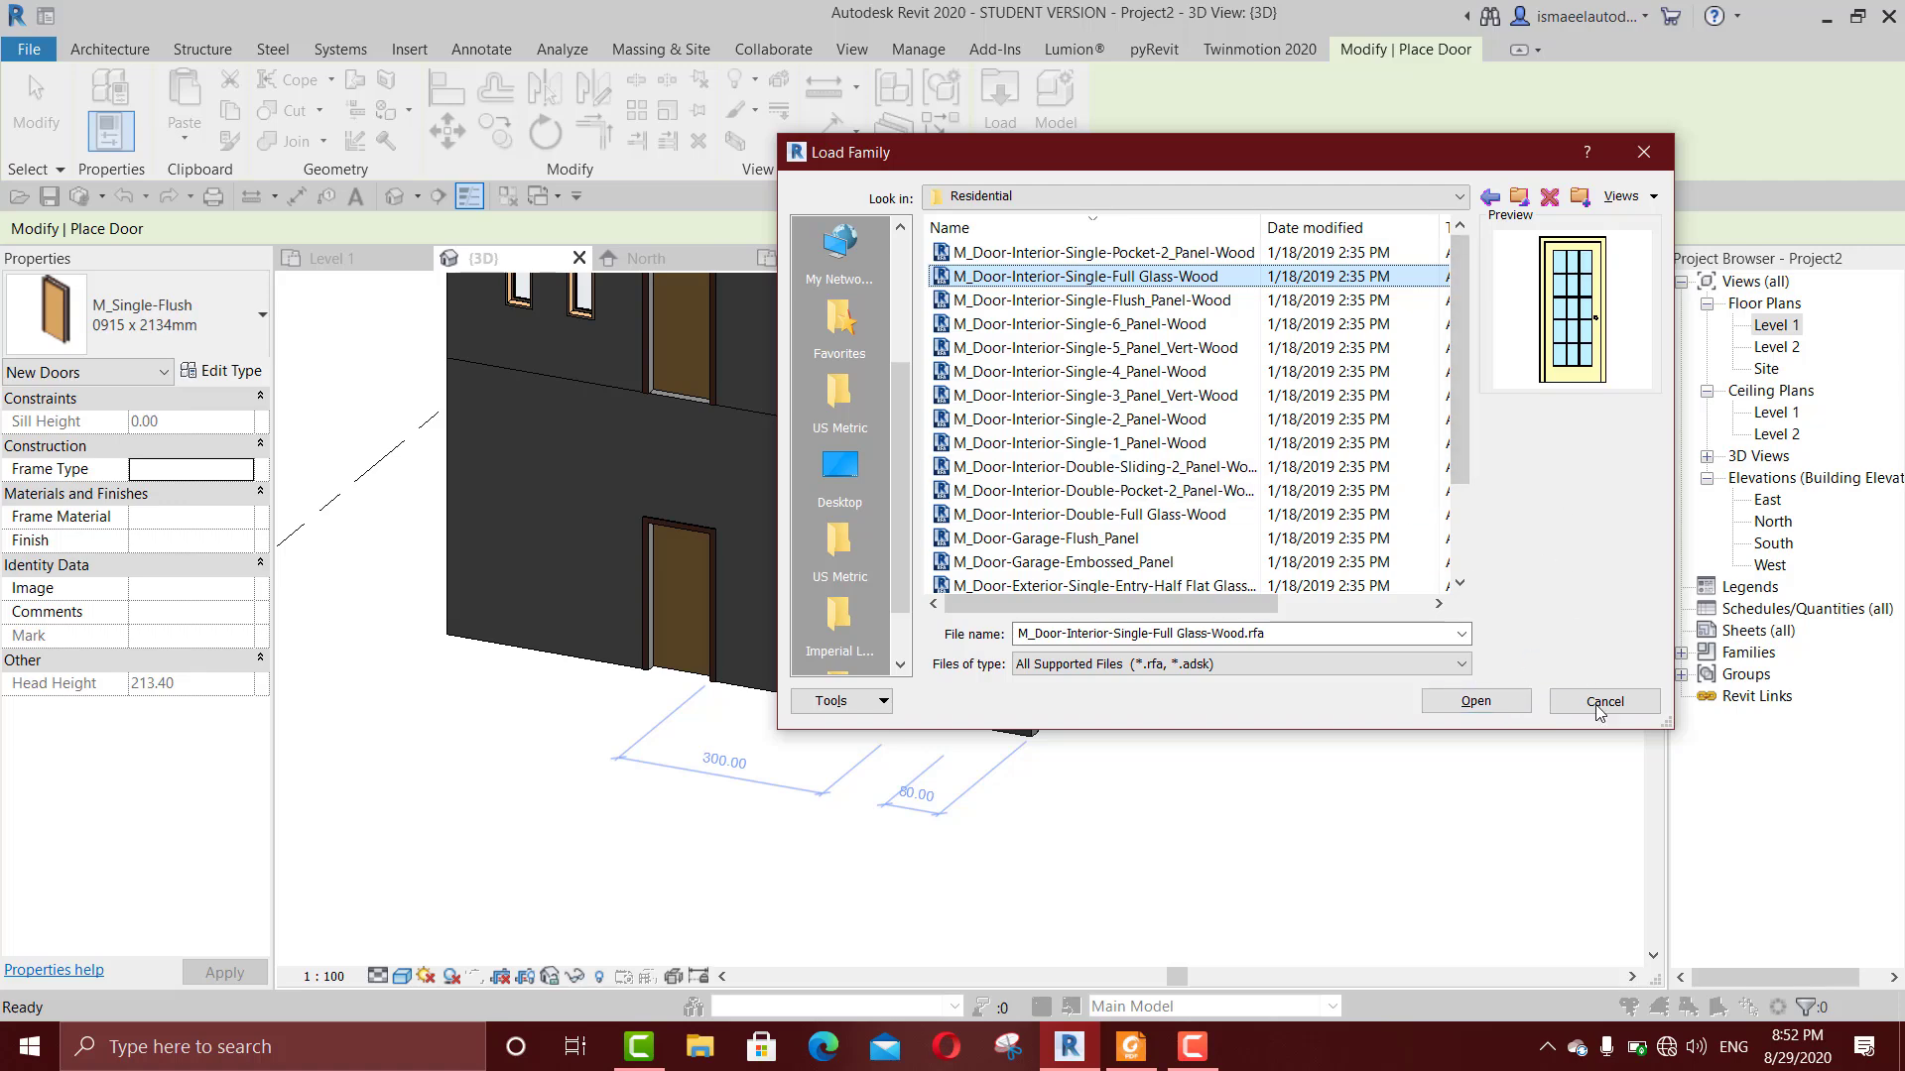
{"action": "left_click", "coordinate": [1643, 151]}
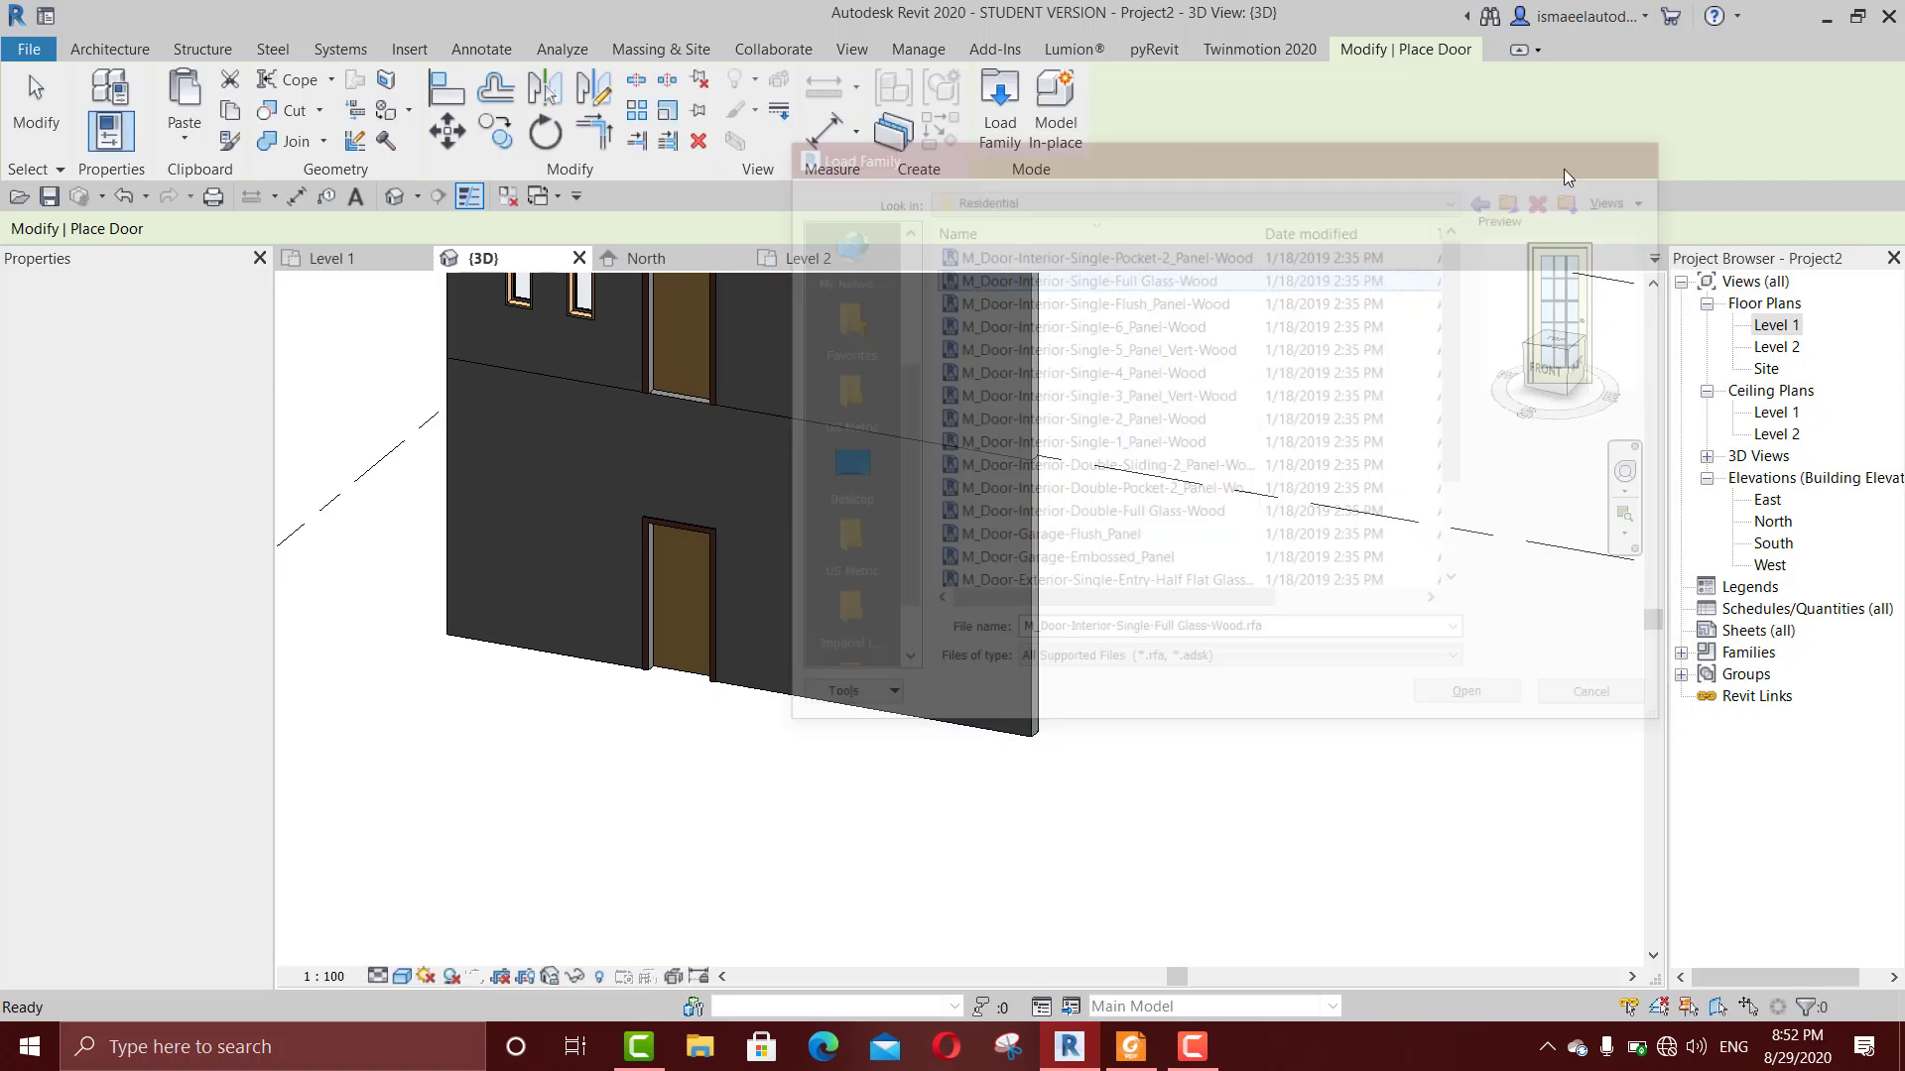
Step: Start loading a door family again and open the Residential folder under Doors in the US Metric library
{"action": "left_click", "coordinate": [1003, 109]}
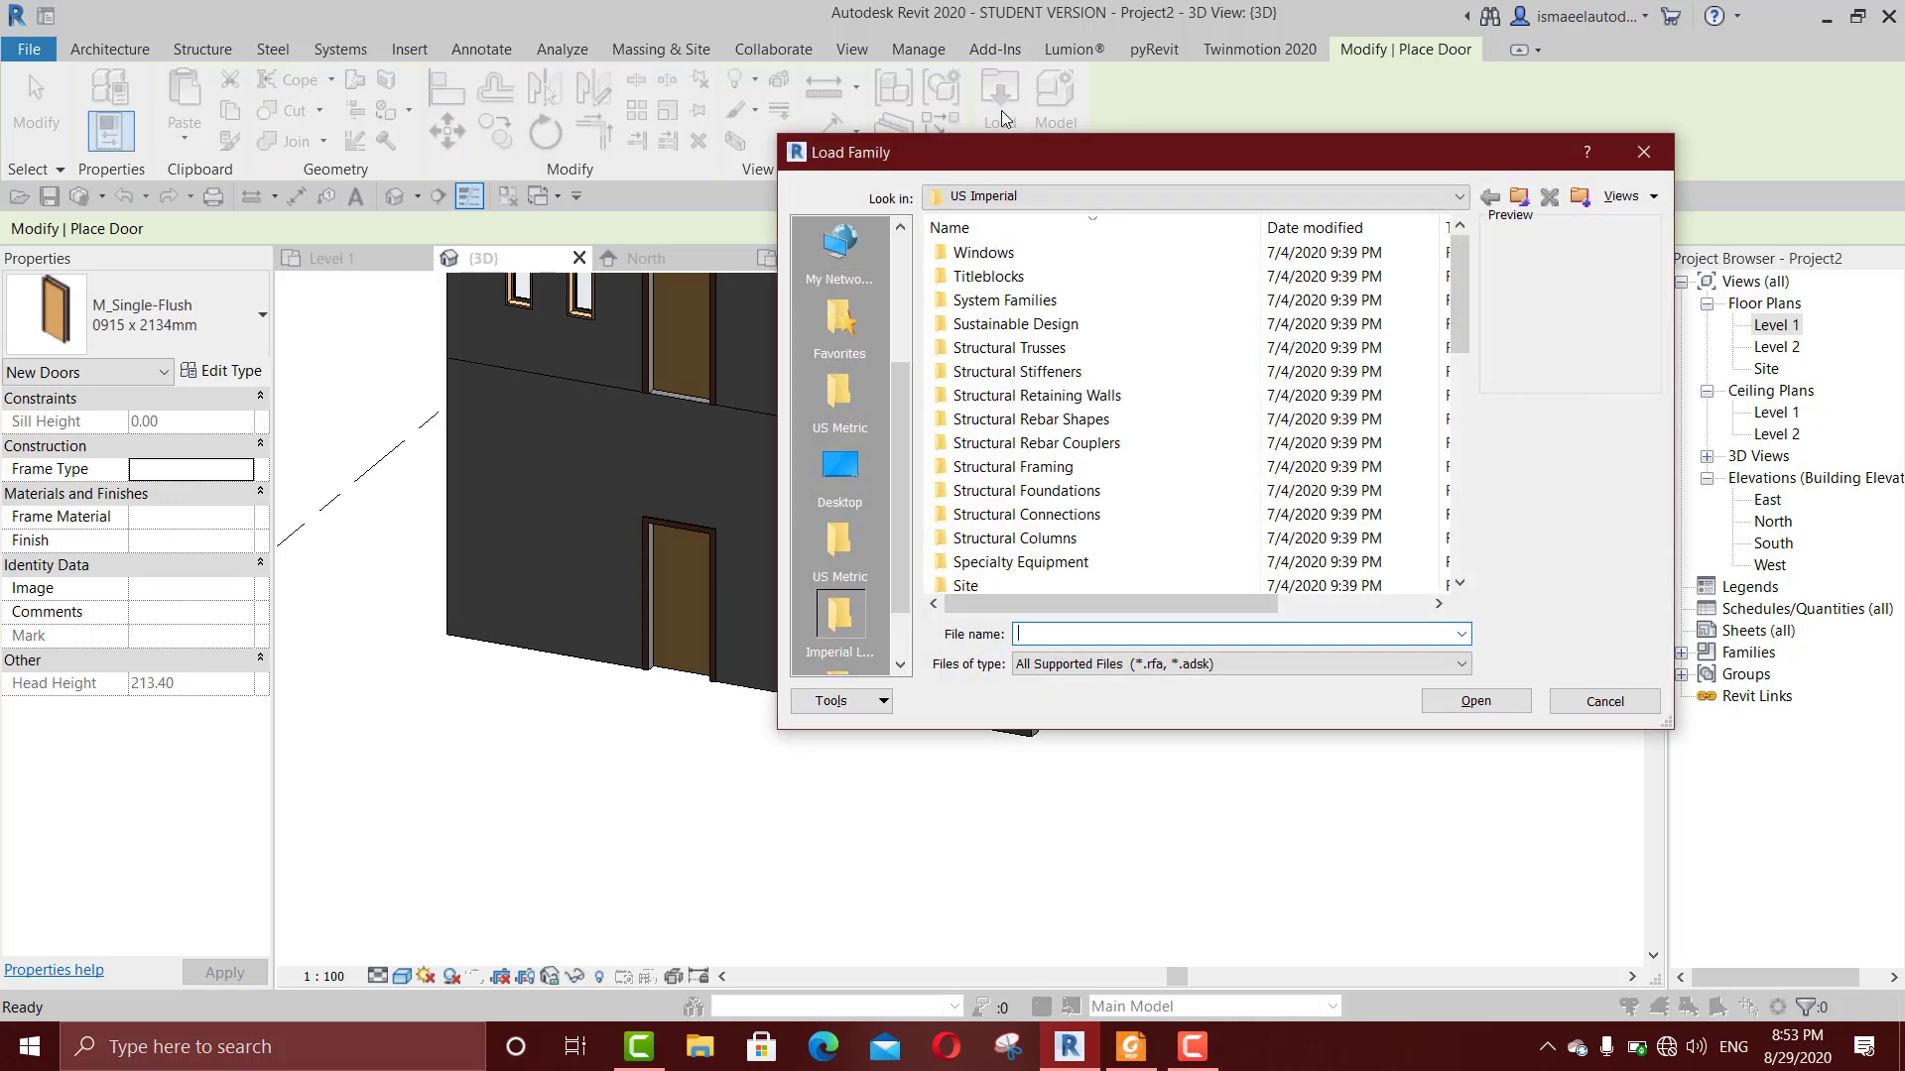
{"action": "left_click", "coordinate": [846, 548]}
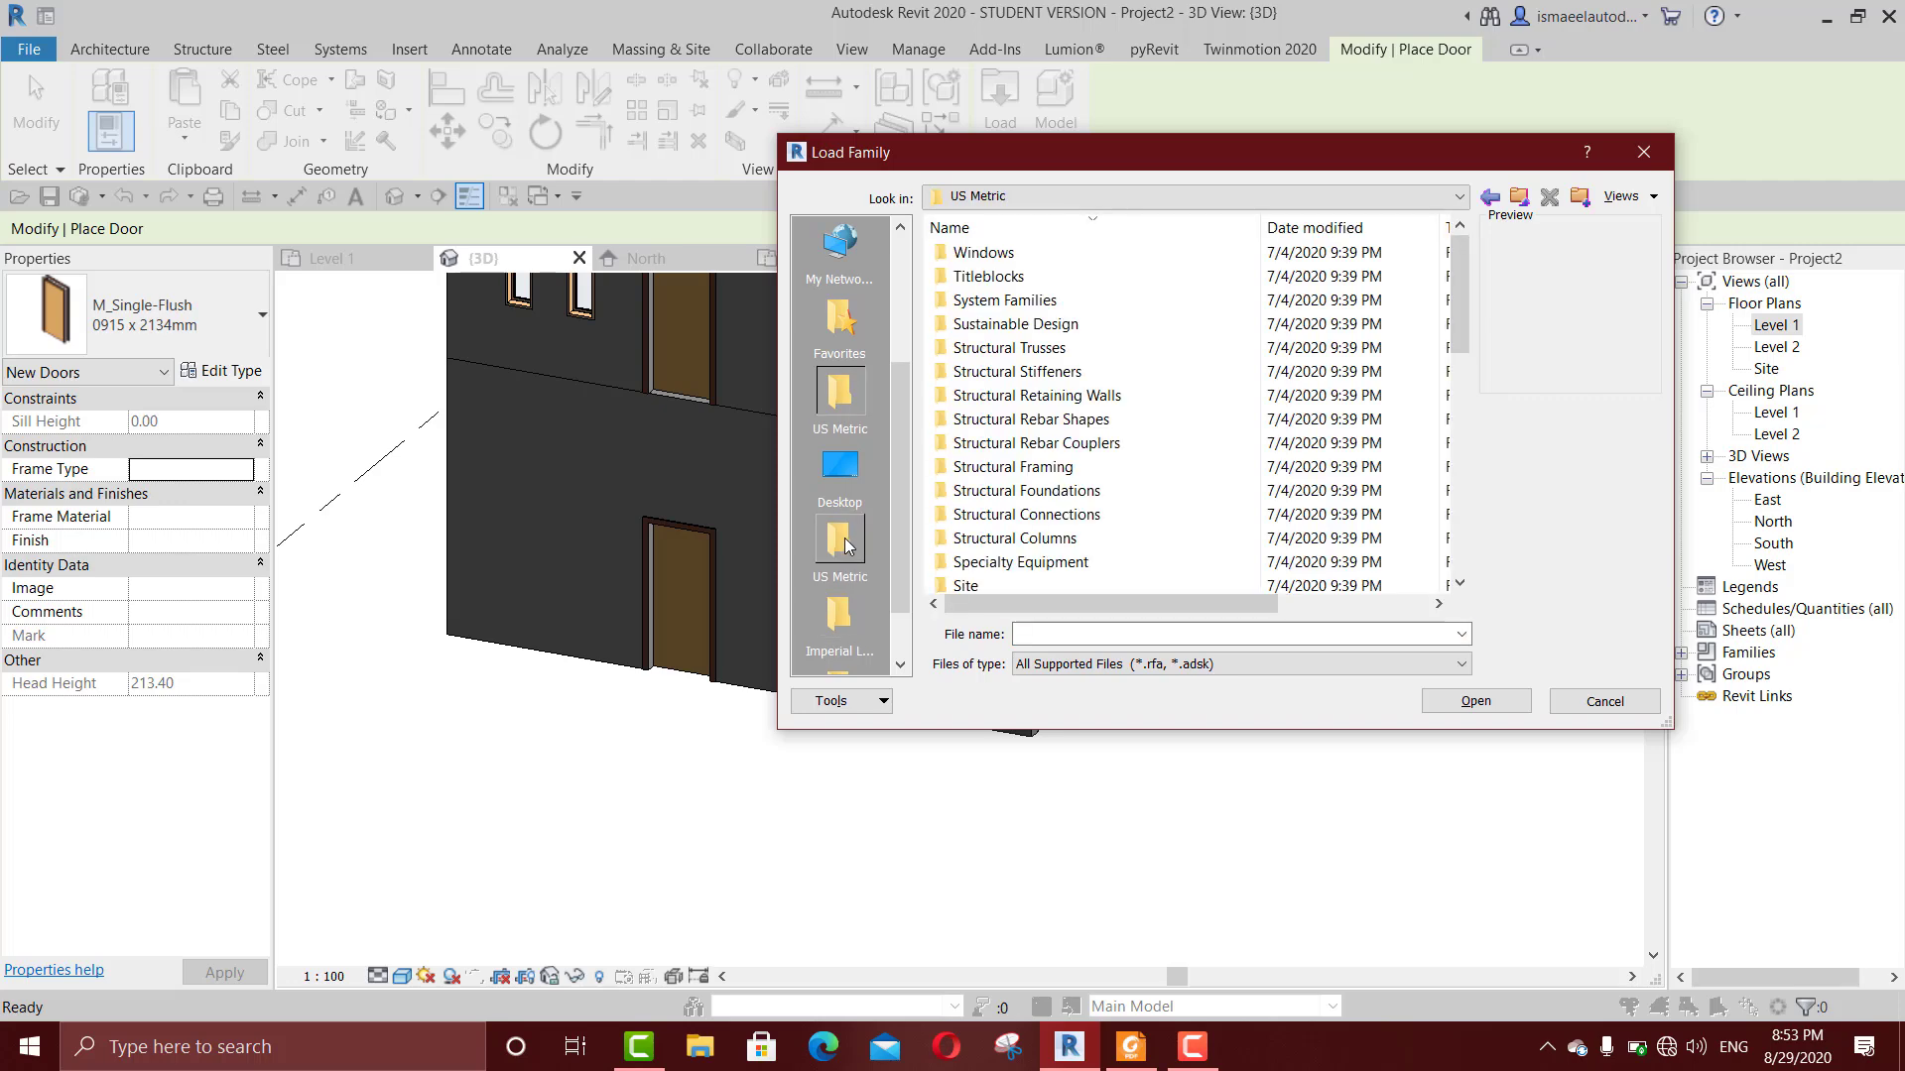
{"action": "left_click", "coordinate": [1057, 421]}
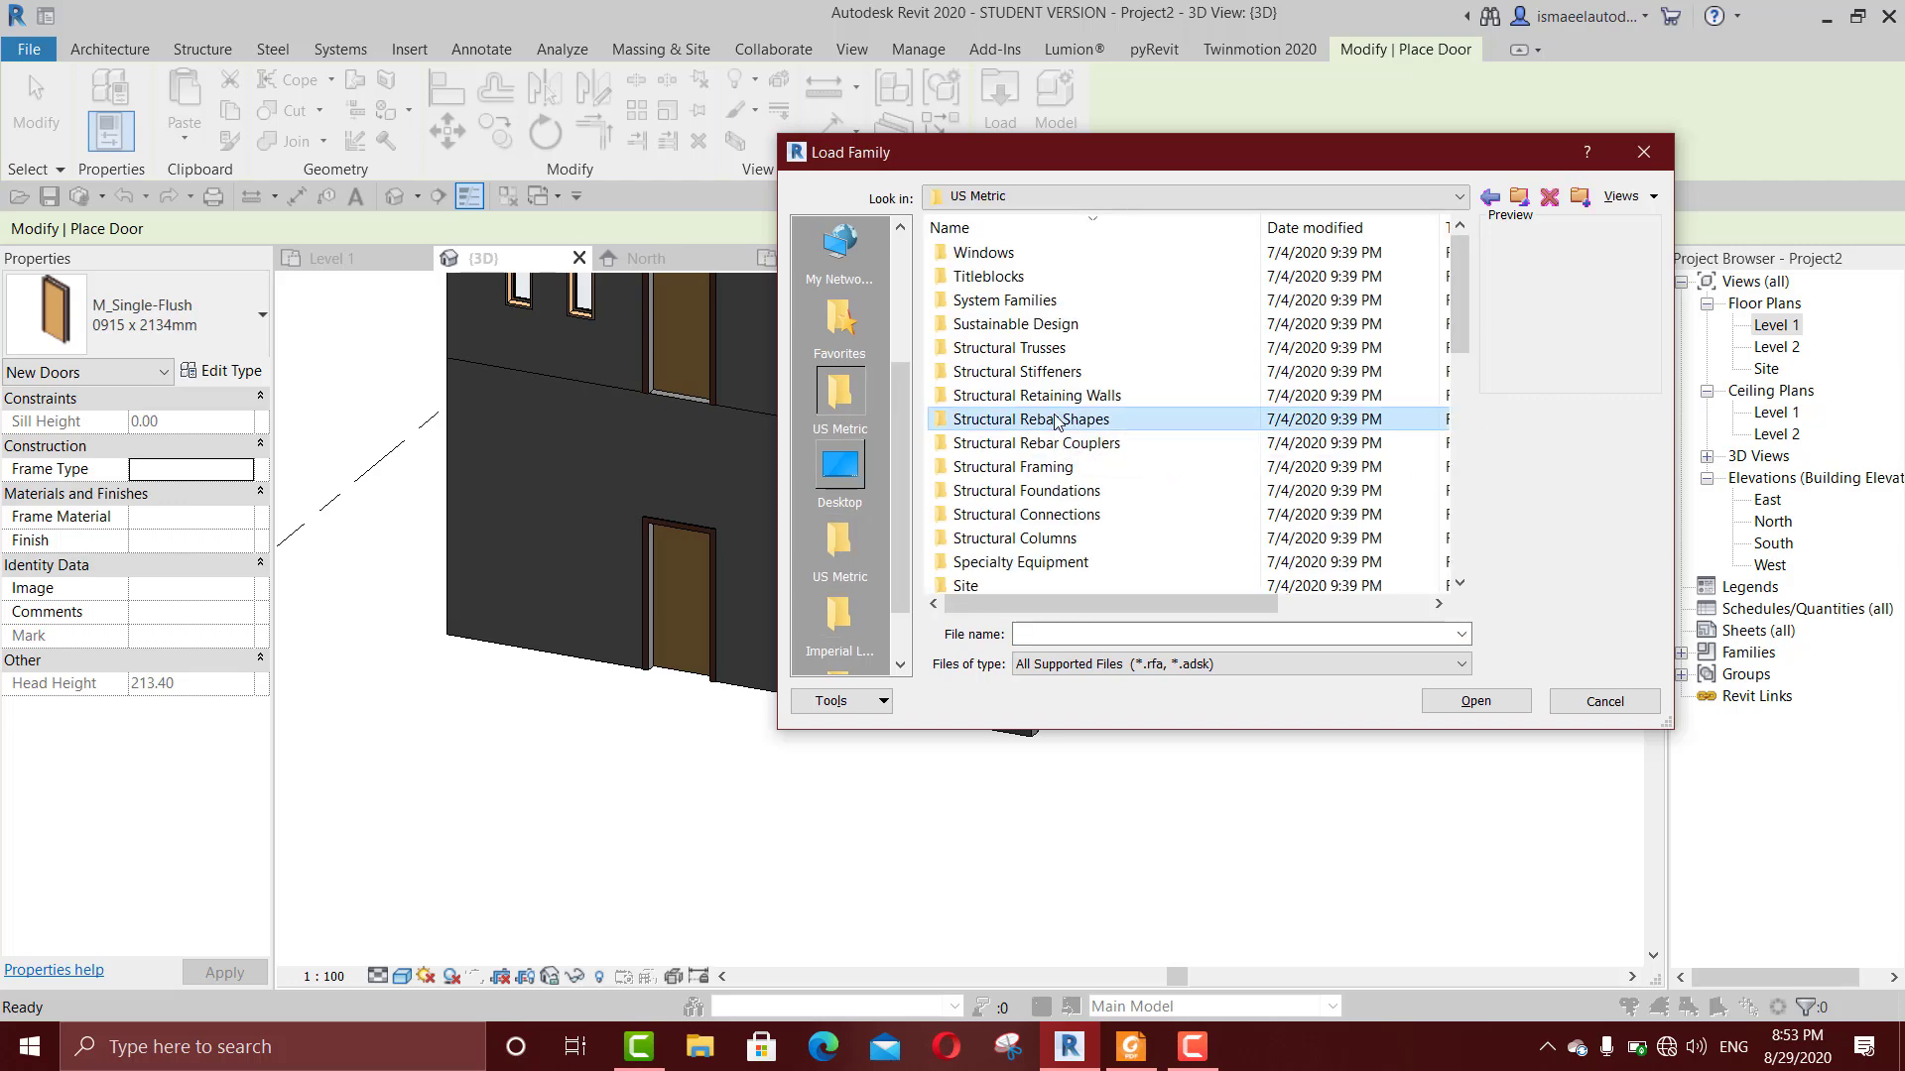
{"action": "key", "text": "d"}
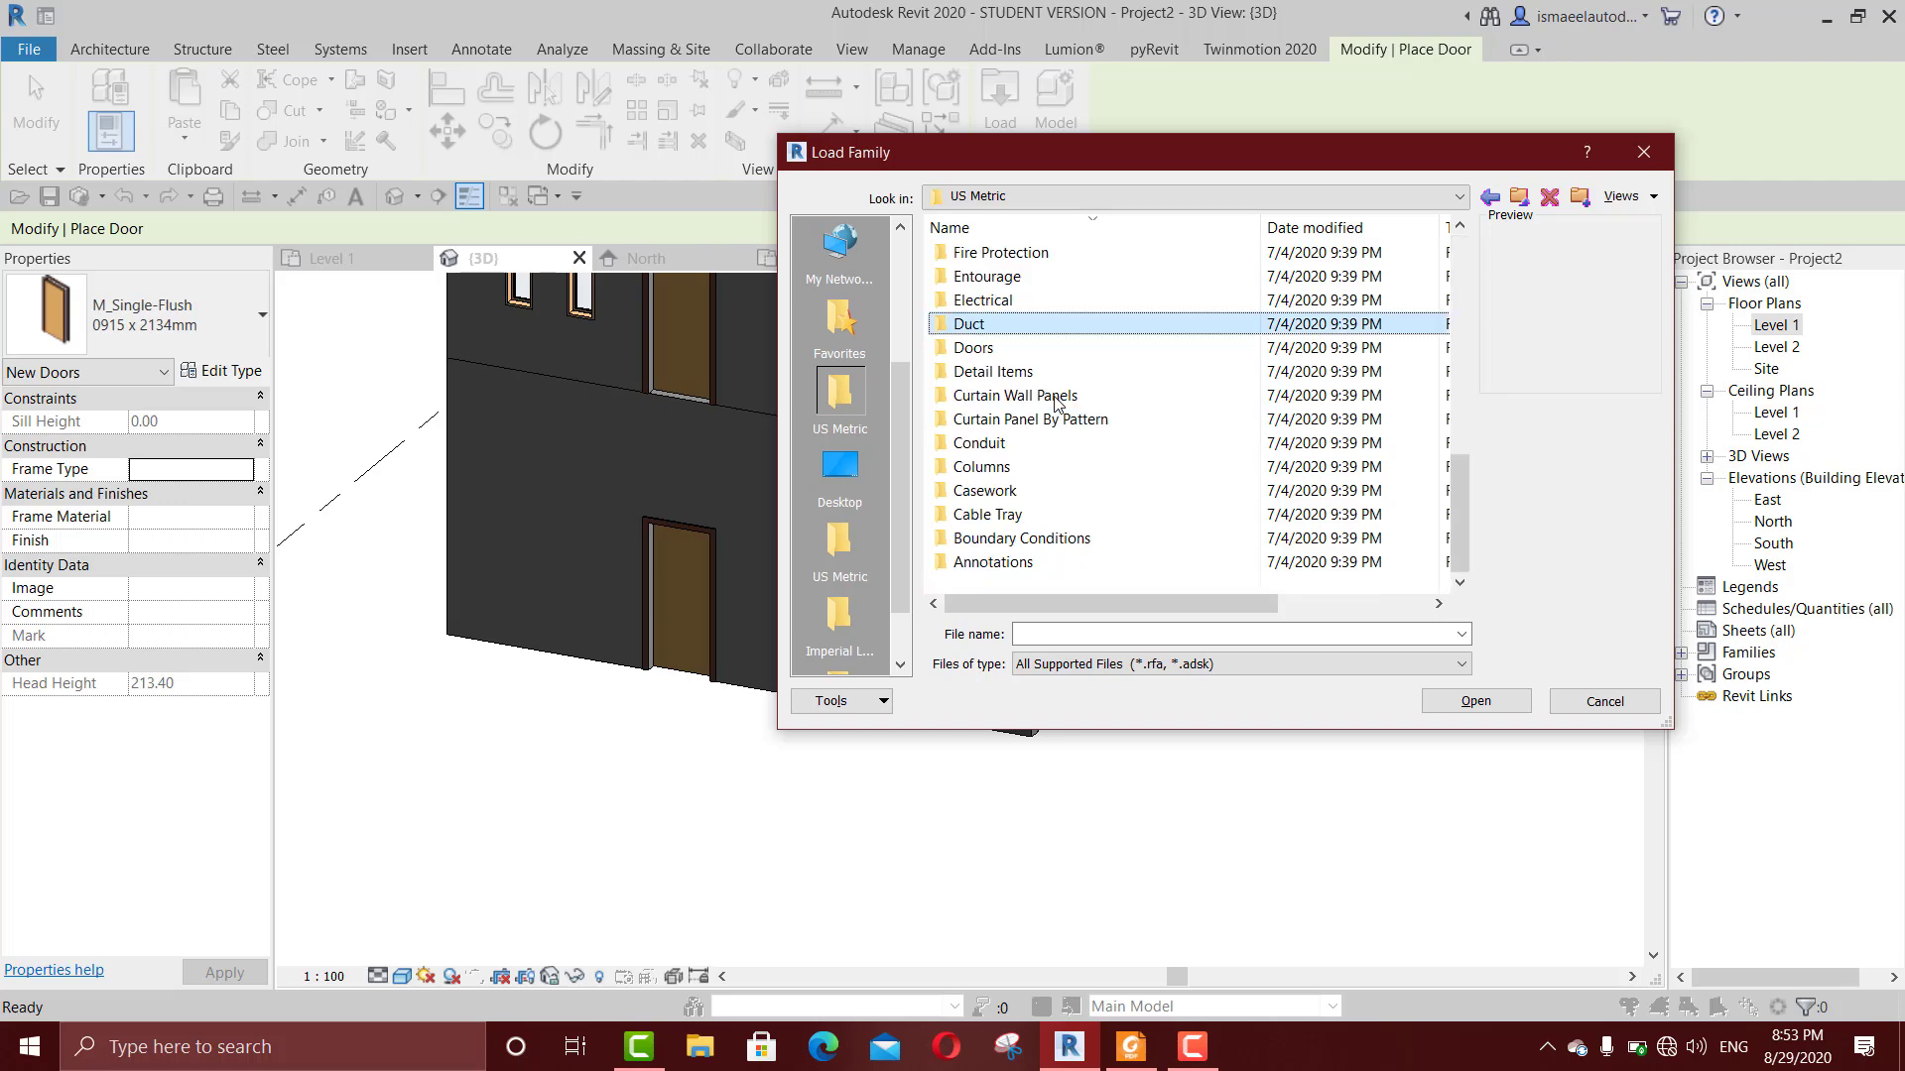
{"action": "double_click", "coordinate": [1027, 349]}
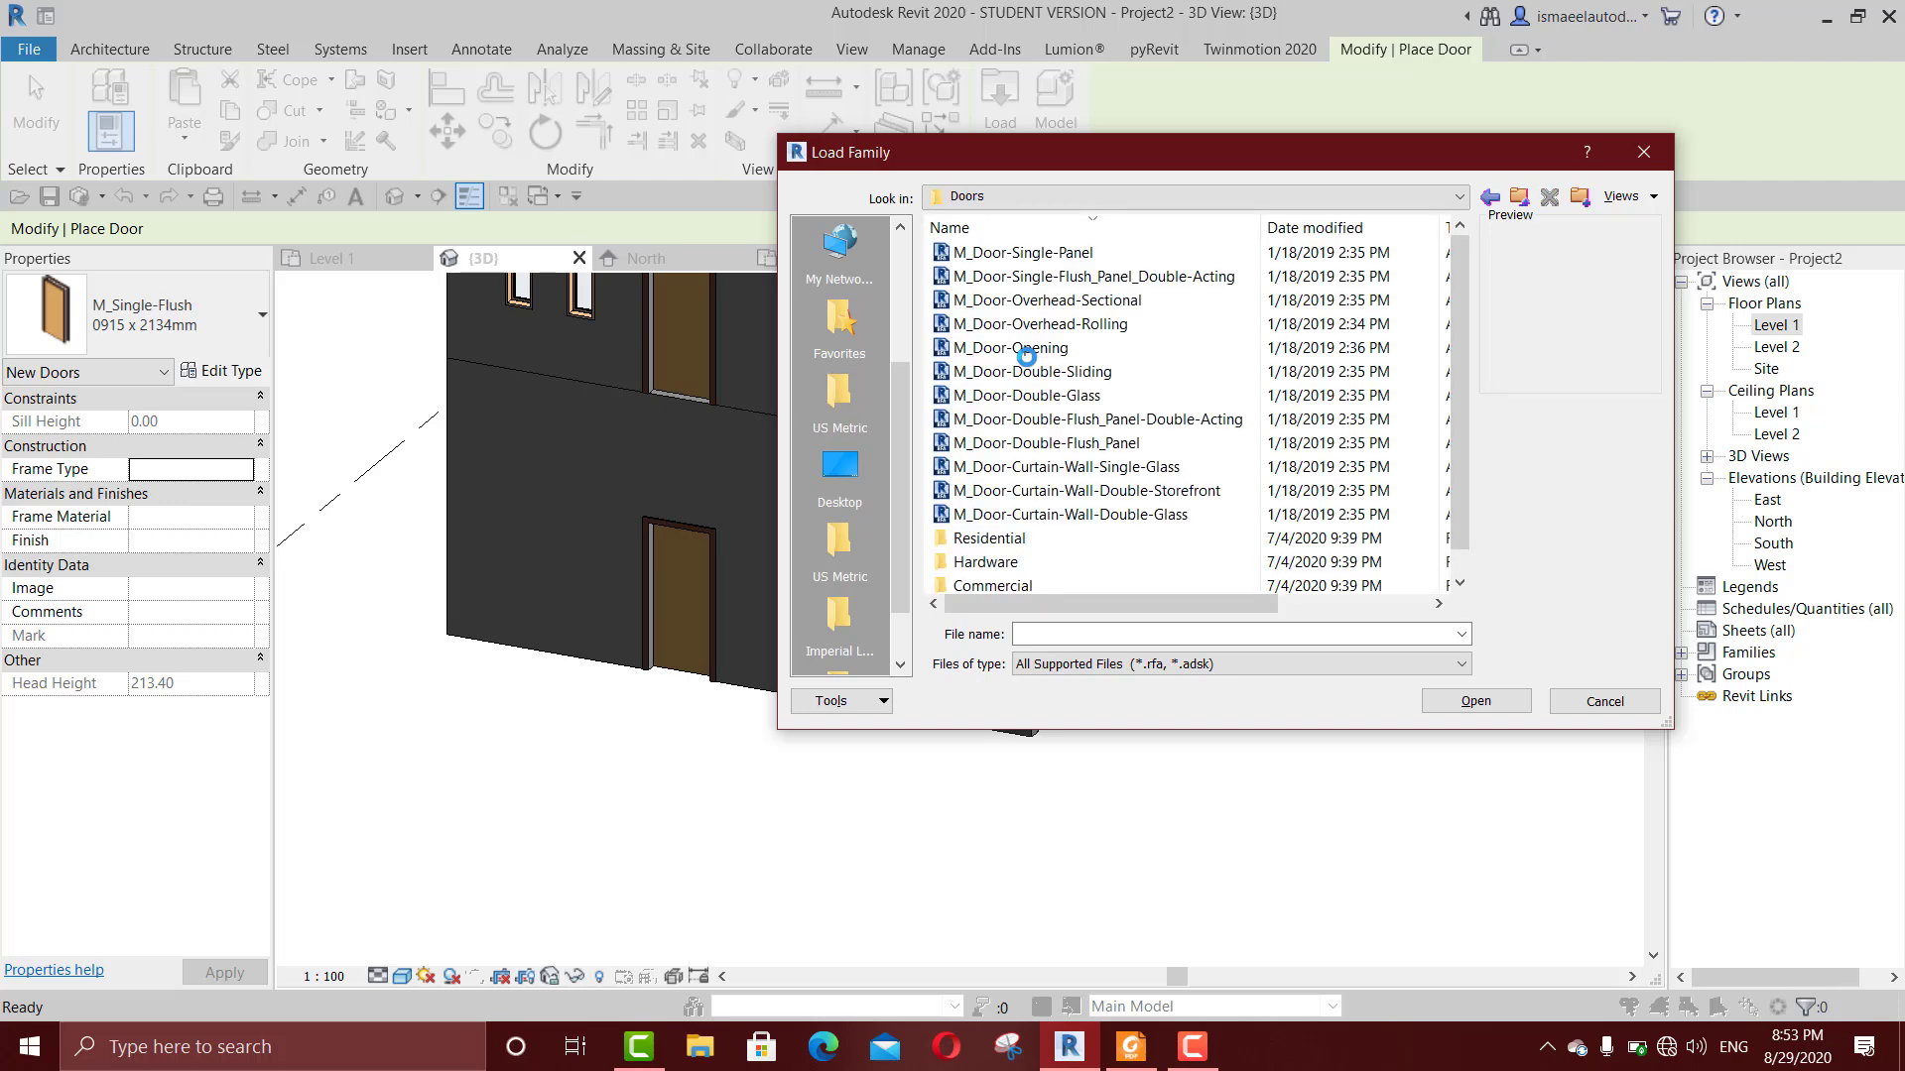
{"action": "scroll", "coordinate": [1029, 437], "scroll_direction": "down", "scroll_amount": 1}
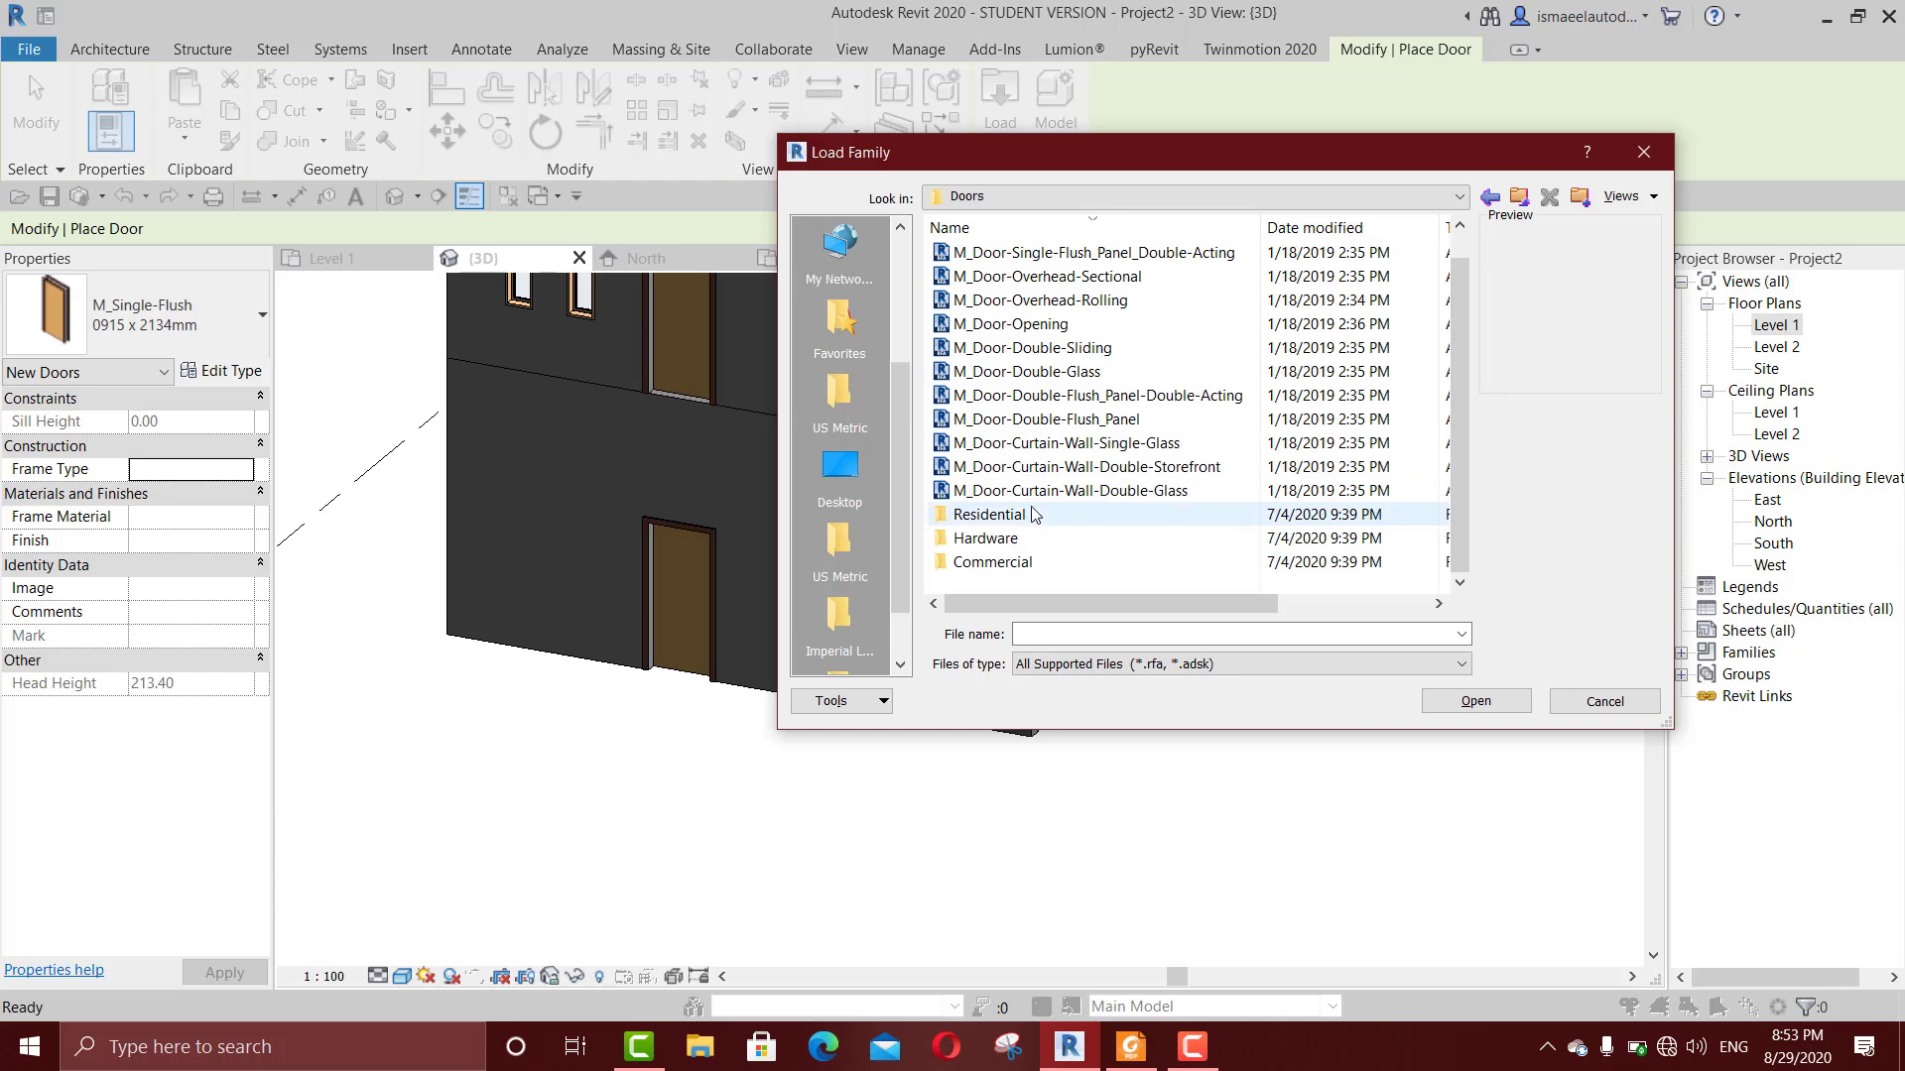
{"action": "double_click", "coordinate": [1035, 515]}
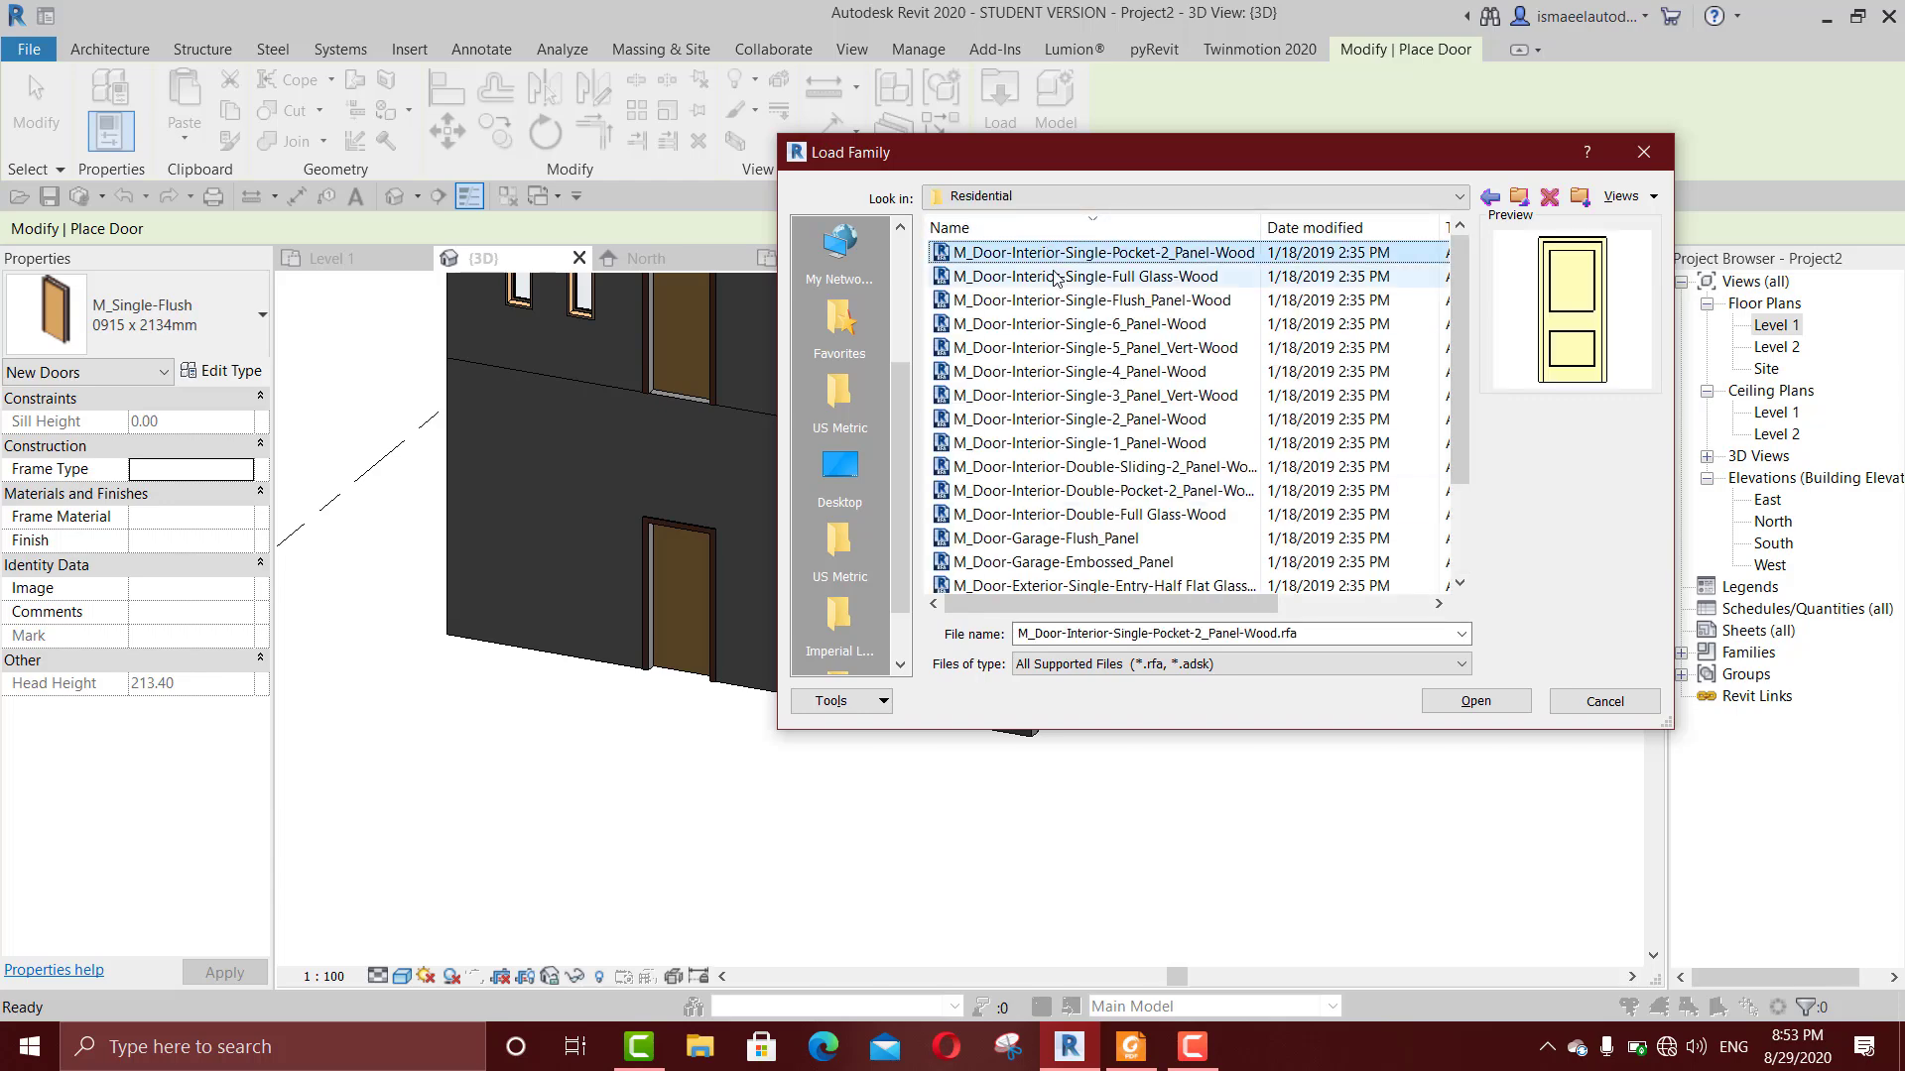
Step: Browse the Residential door families and load M_Door-Interior-Double-Full Glass-Wood
{"action": "key", "text": "Down"}
{"action": "key", "text": "Down"}
{"action": "key", "text": "Down"}
{"action": "key", "text": "Down"}
{"action": "key", "text": "Down"}
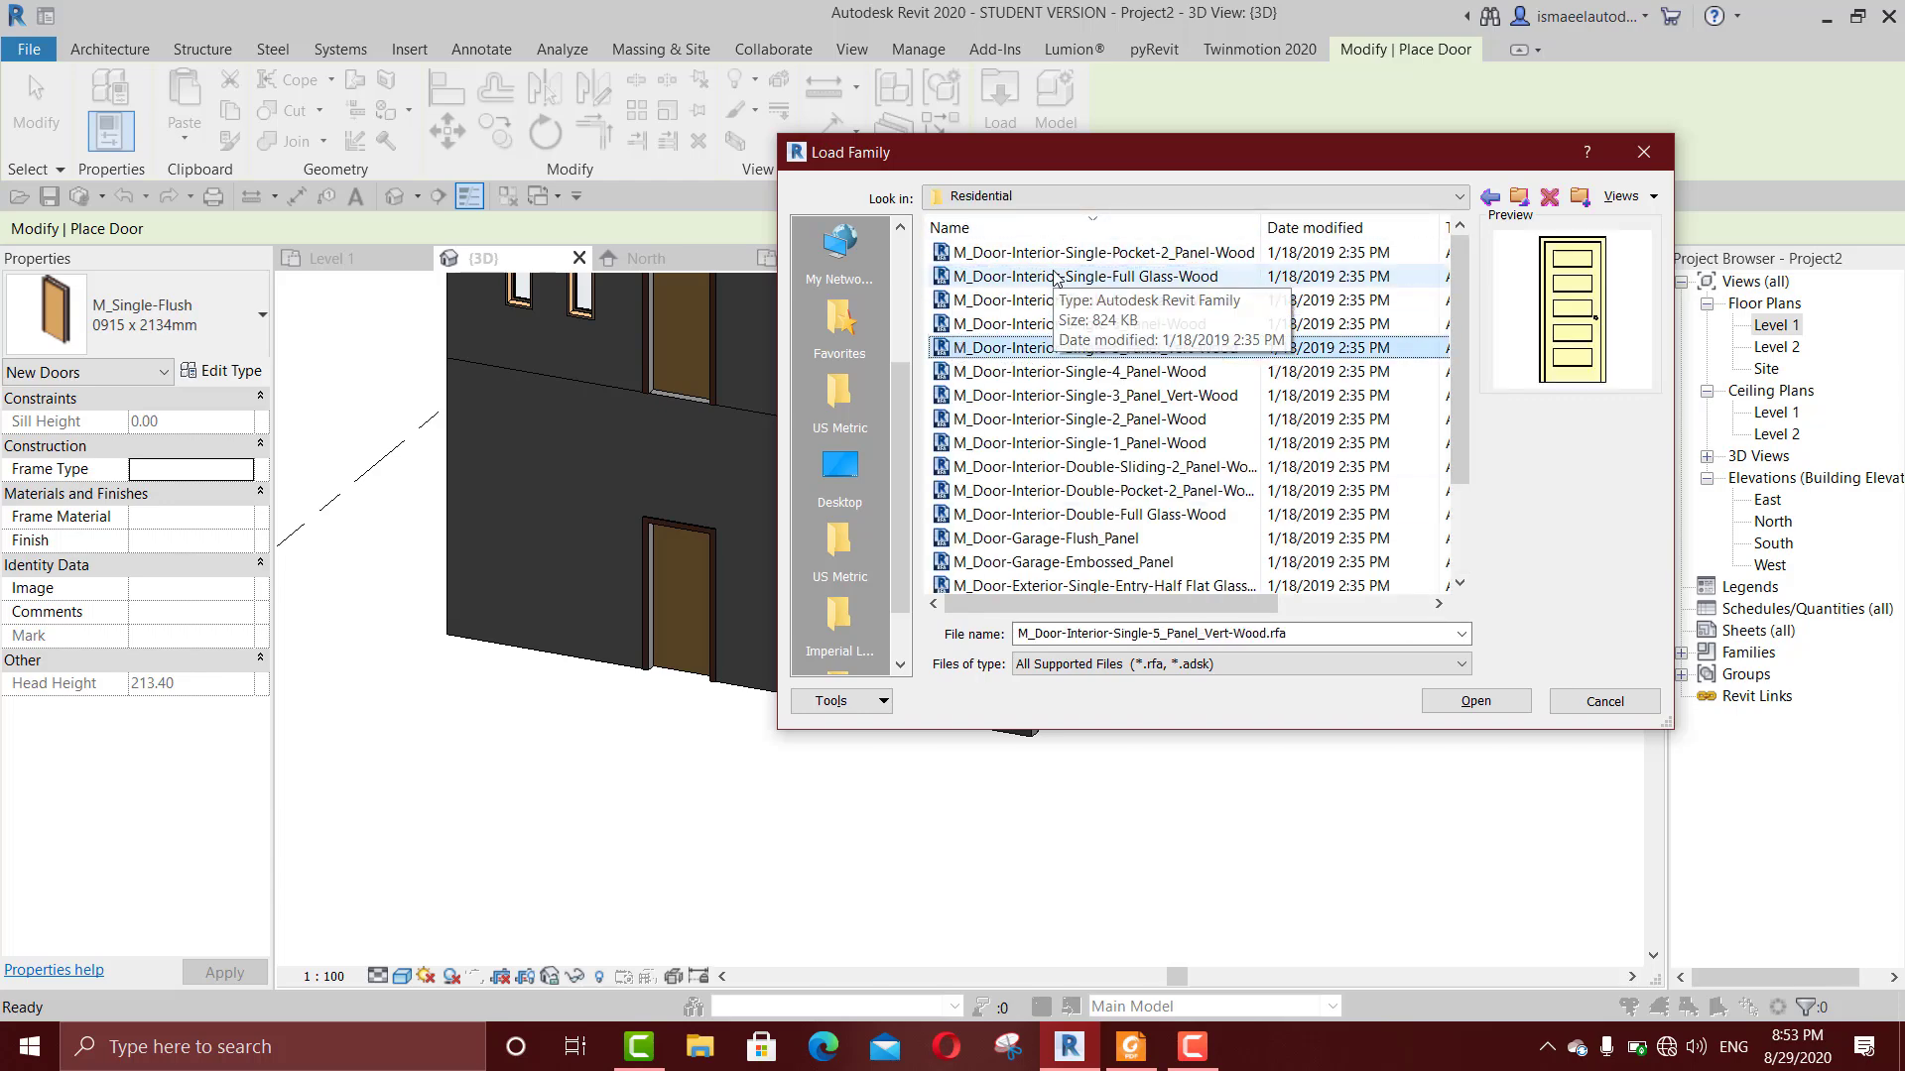
{"action": "key", "text": "Down"}
{"action": "key", "text": "Down"}
{"action": "key", "text": "Down"}
{"action": "key", "text": "Down"}
{"action": "key", "text": "Down"}
{"action": "key", "text": "Down"}
{"action": "key", "text": "Down"}
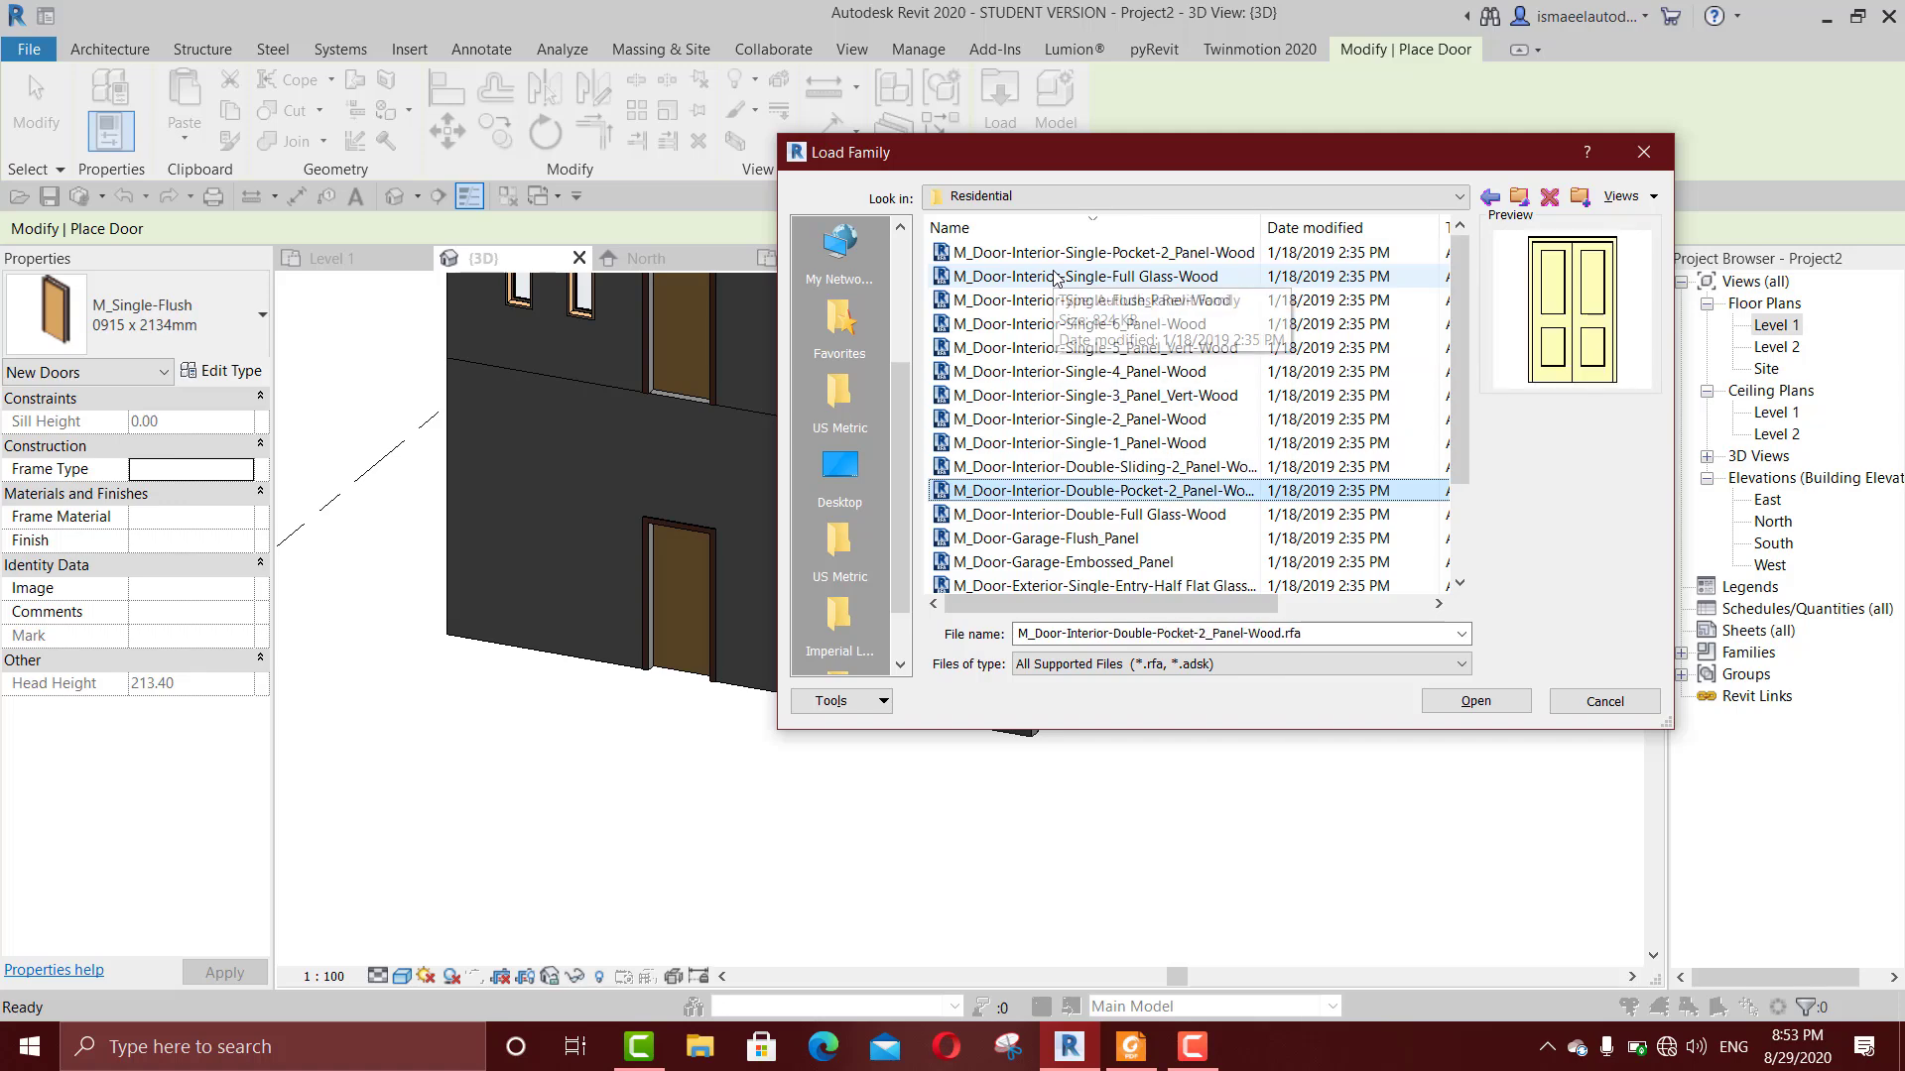
{"action": "key", "text": "Up"}
{"action": "key", "text": "Up"}
{"action": "key", "text": "Down"}
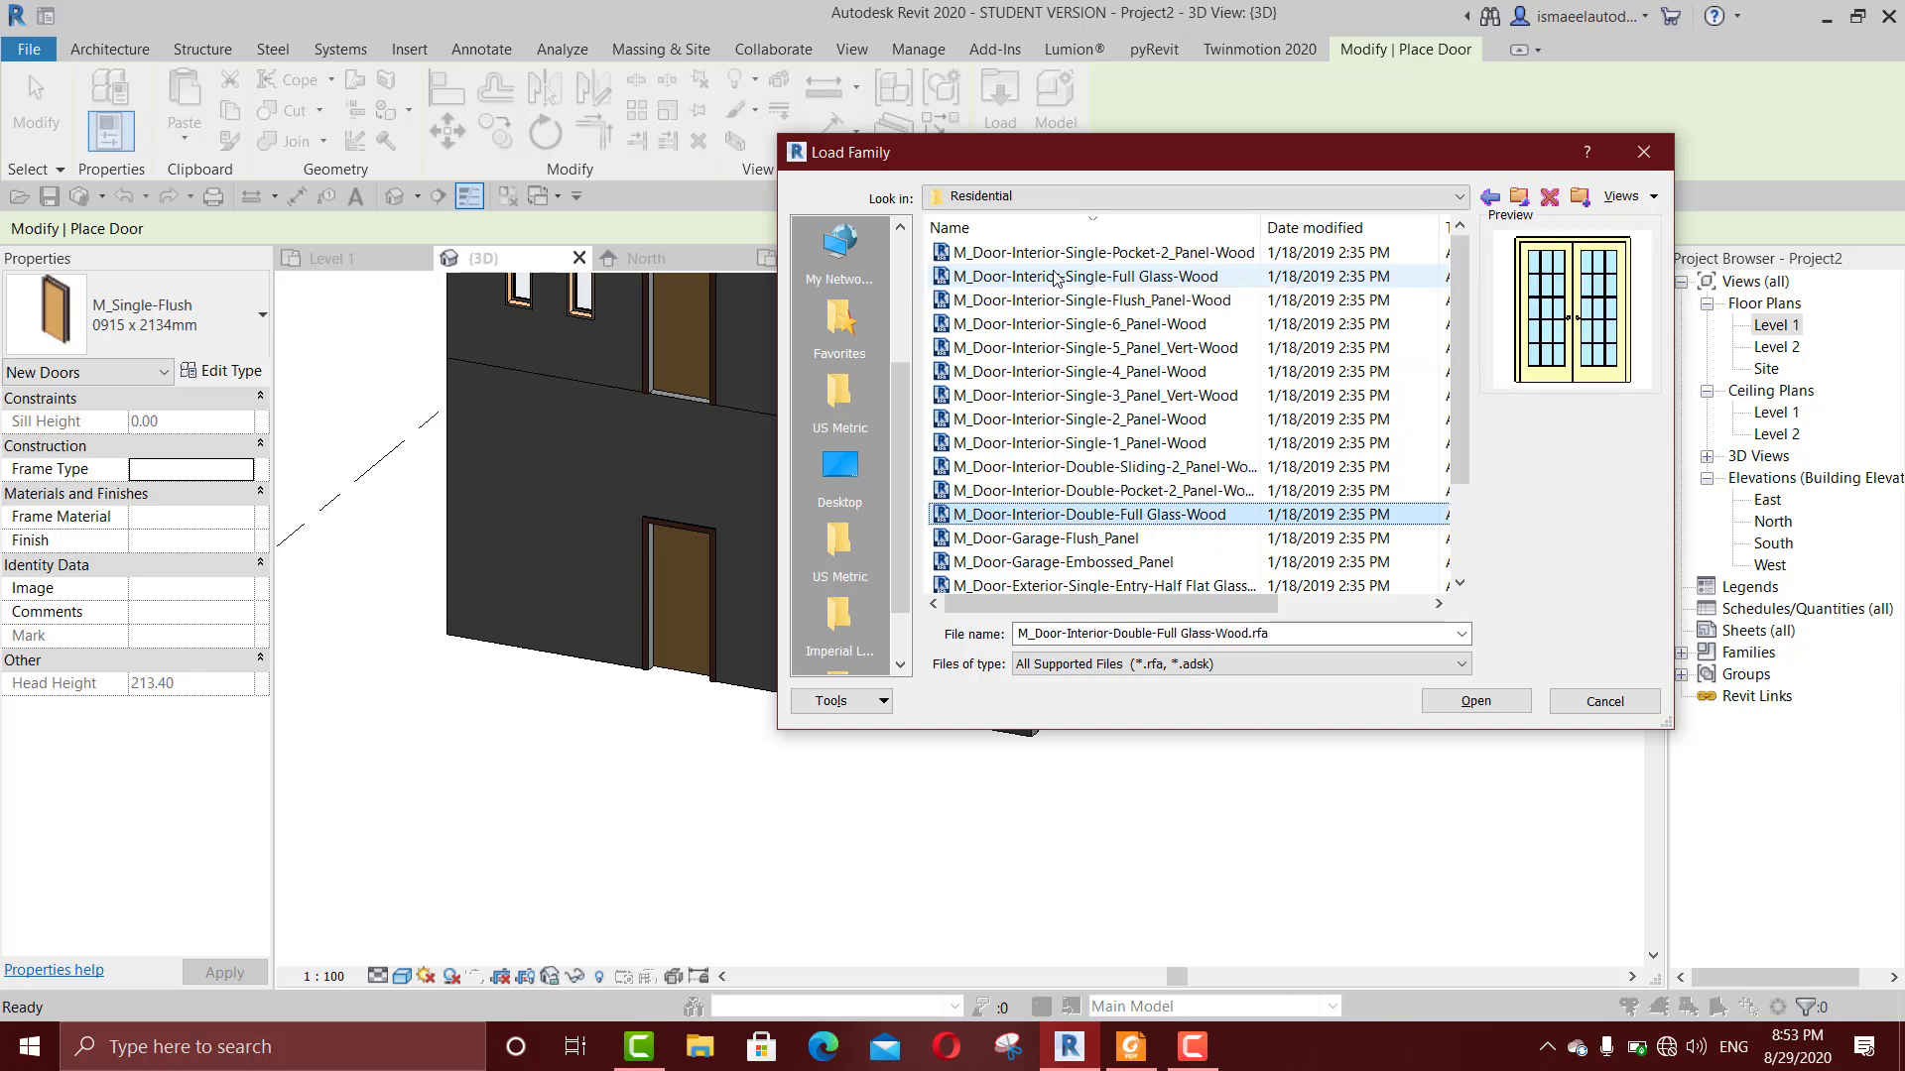
{"action": "key", "text": "Return"}
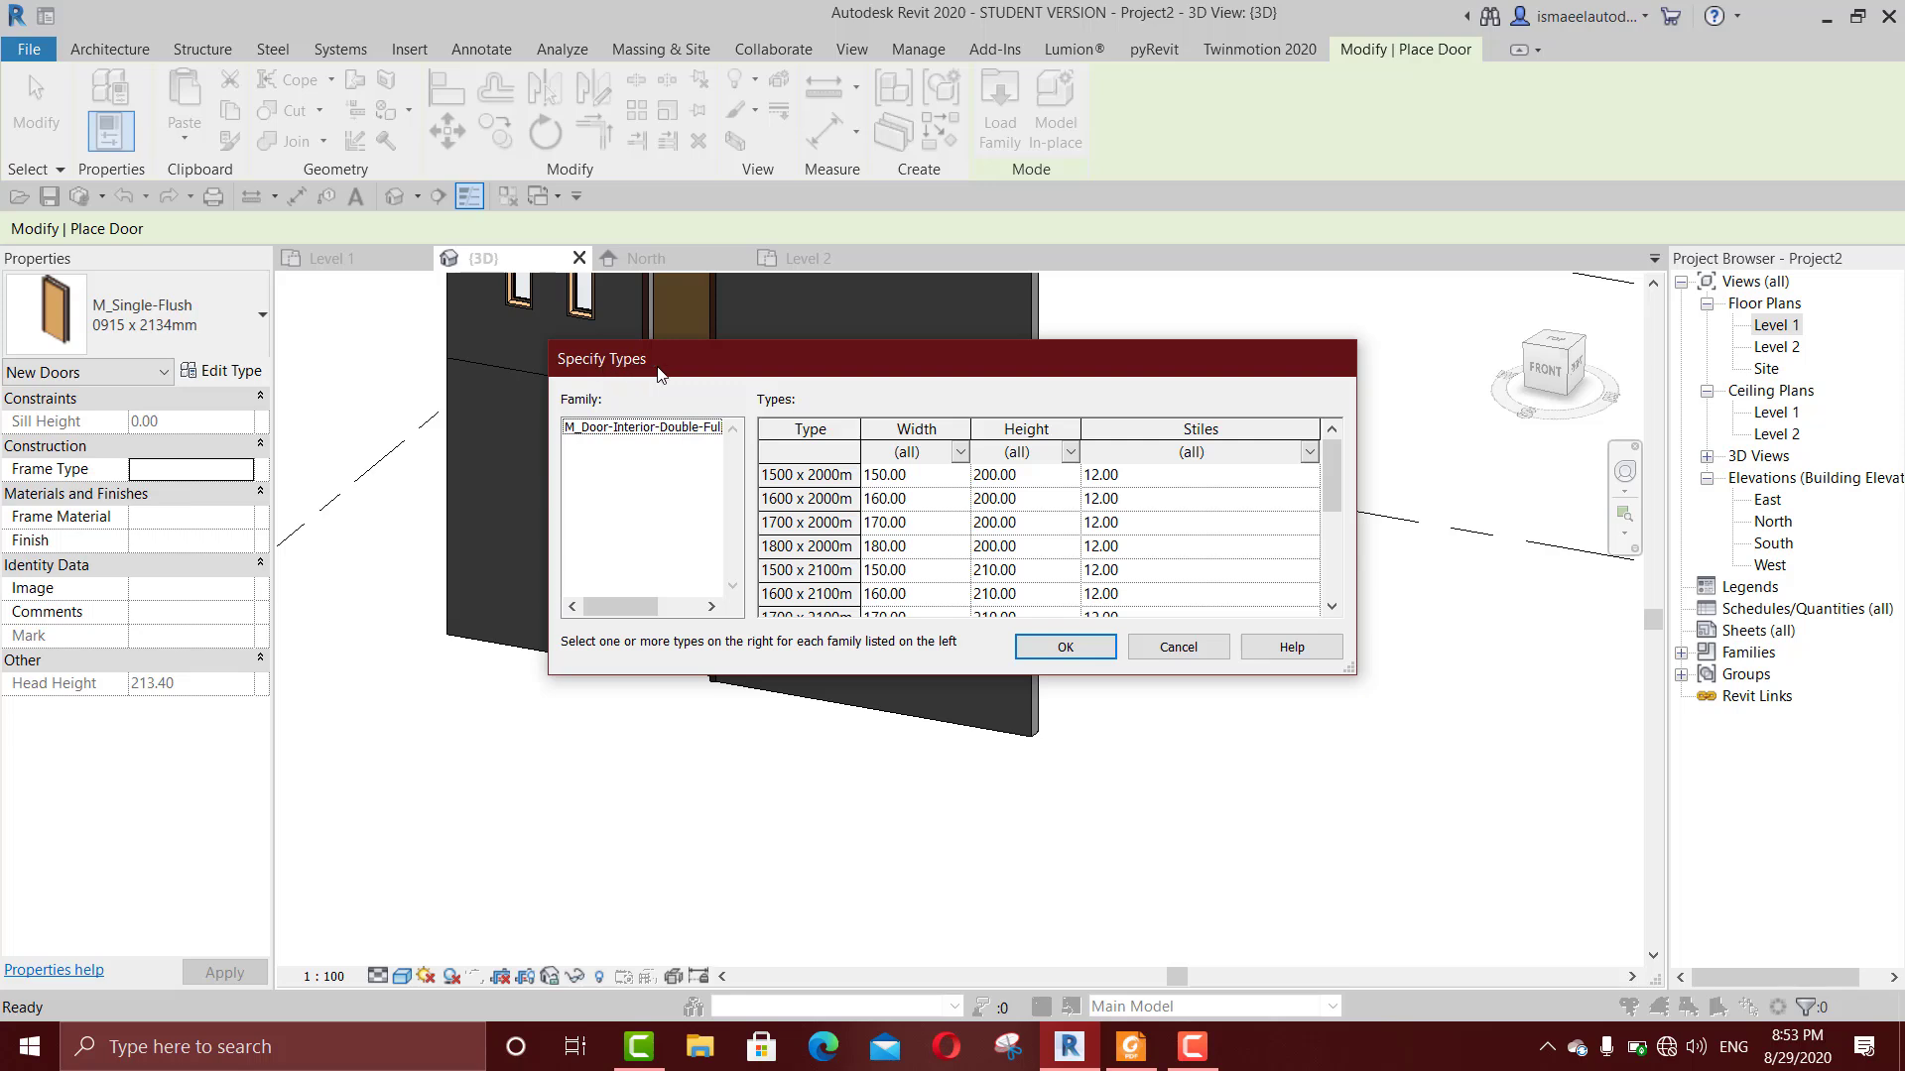
Step: Choose the 1600 x 2100mm type of the double full-glass wood door and load it into the project
{"action": "left_click", "coordinate": [823, 547]}
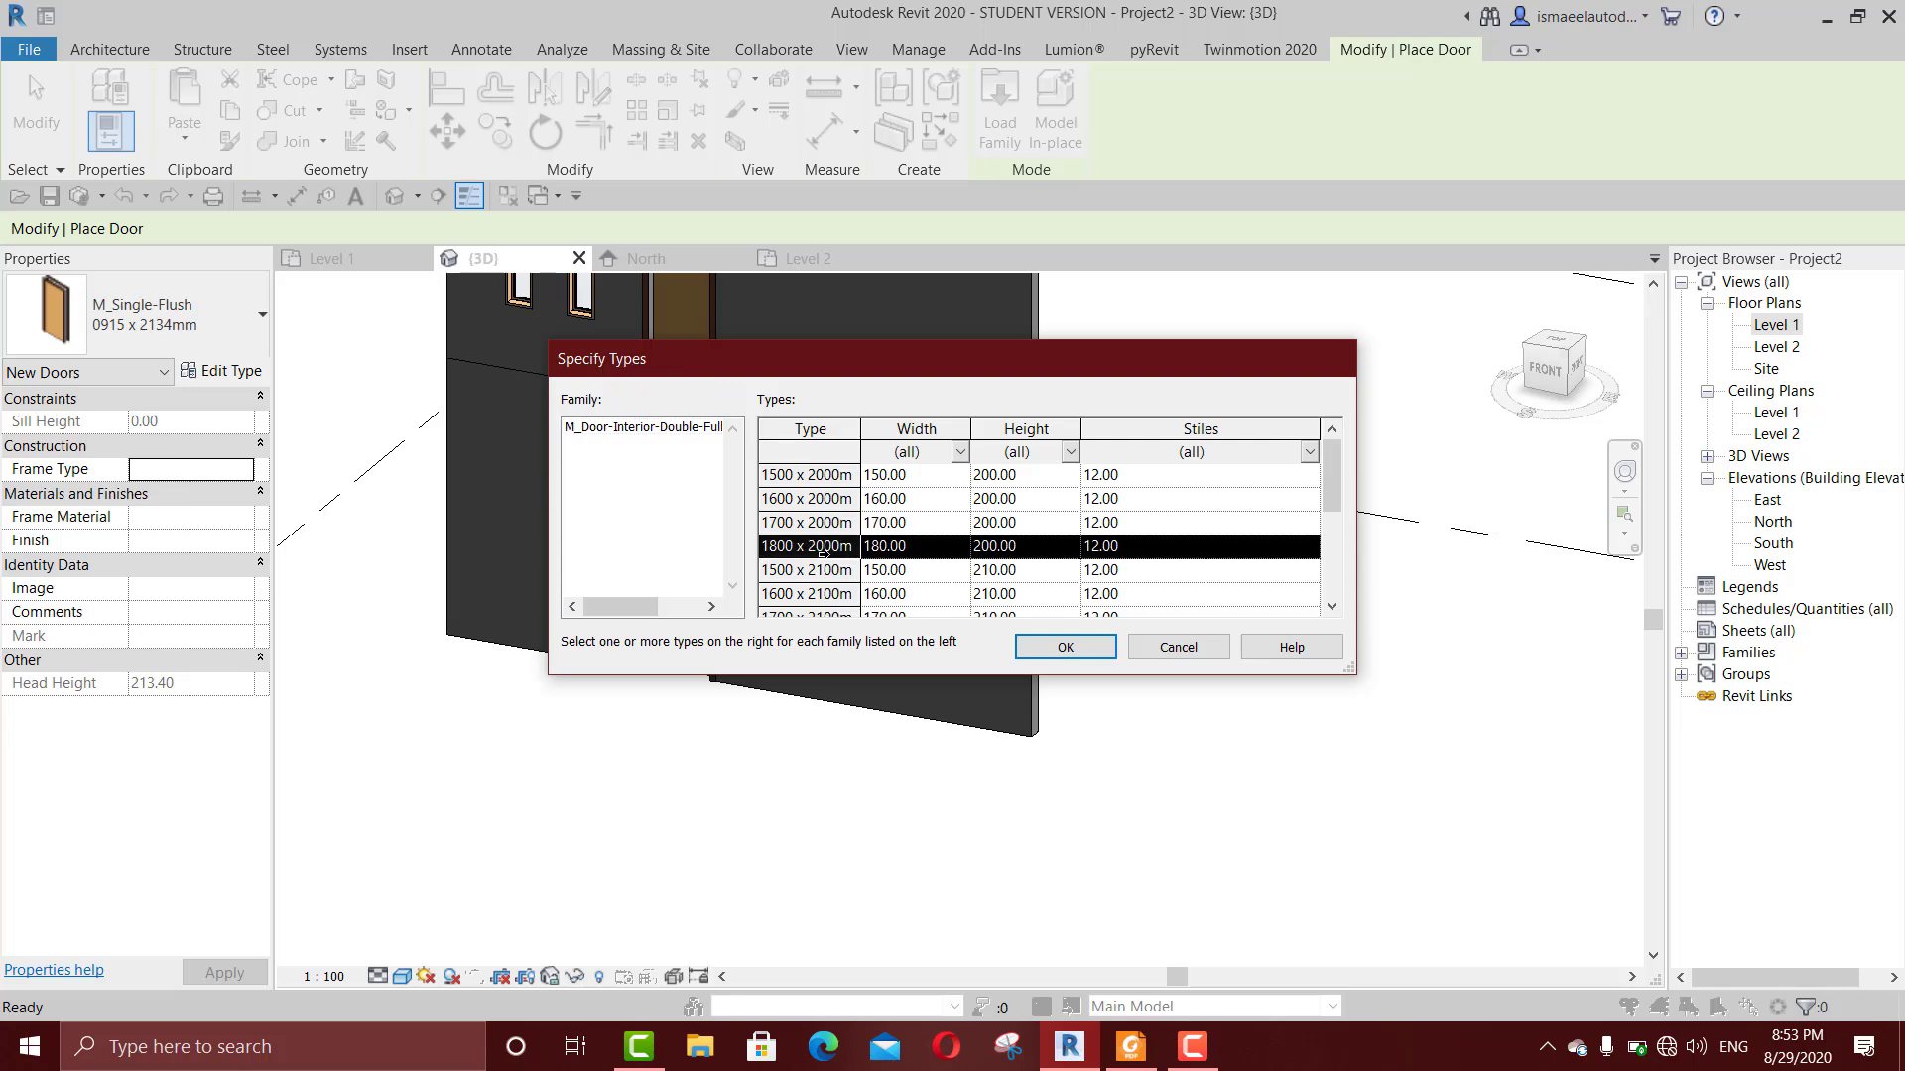
{"action": "left_click", "coordinate": [822, 570]}
{"action": "left_click", "coordinate": [824, 547]}
{"action": "left_click", "coordinate": [823, 570]}
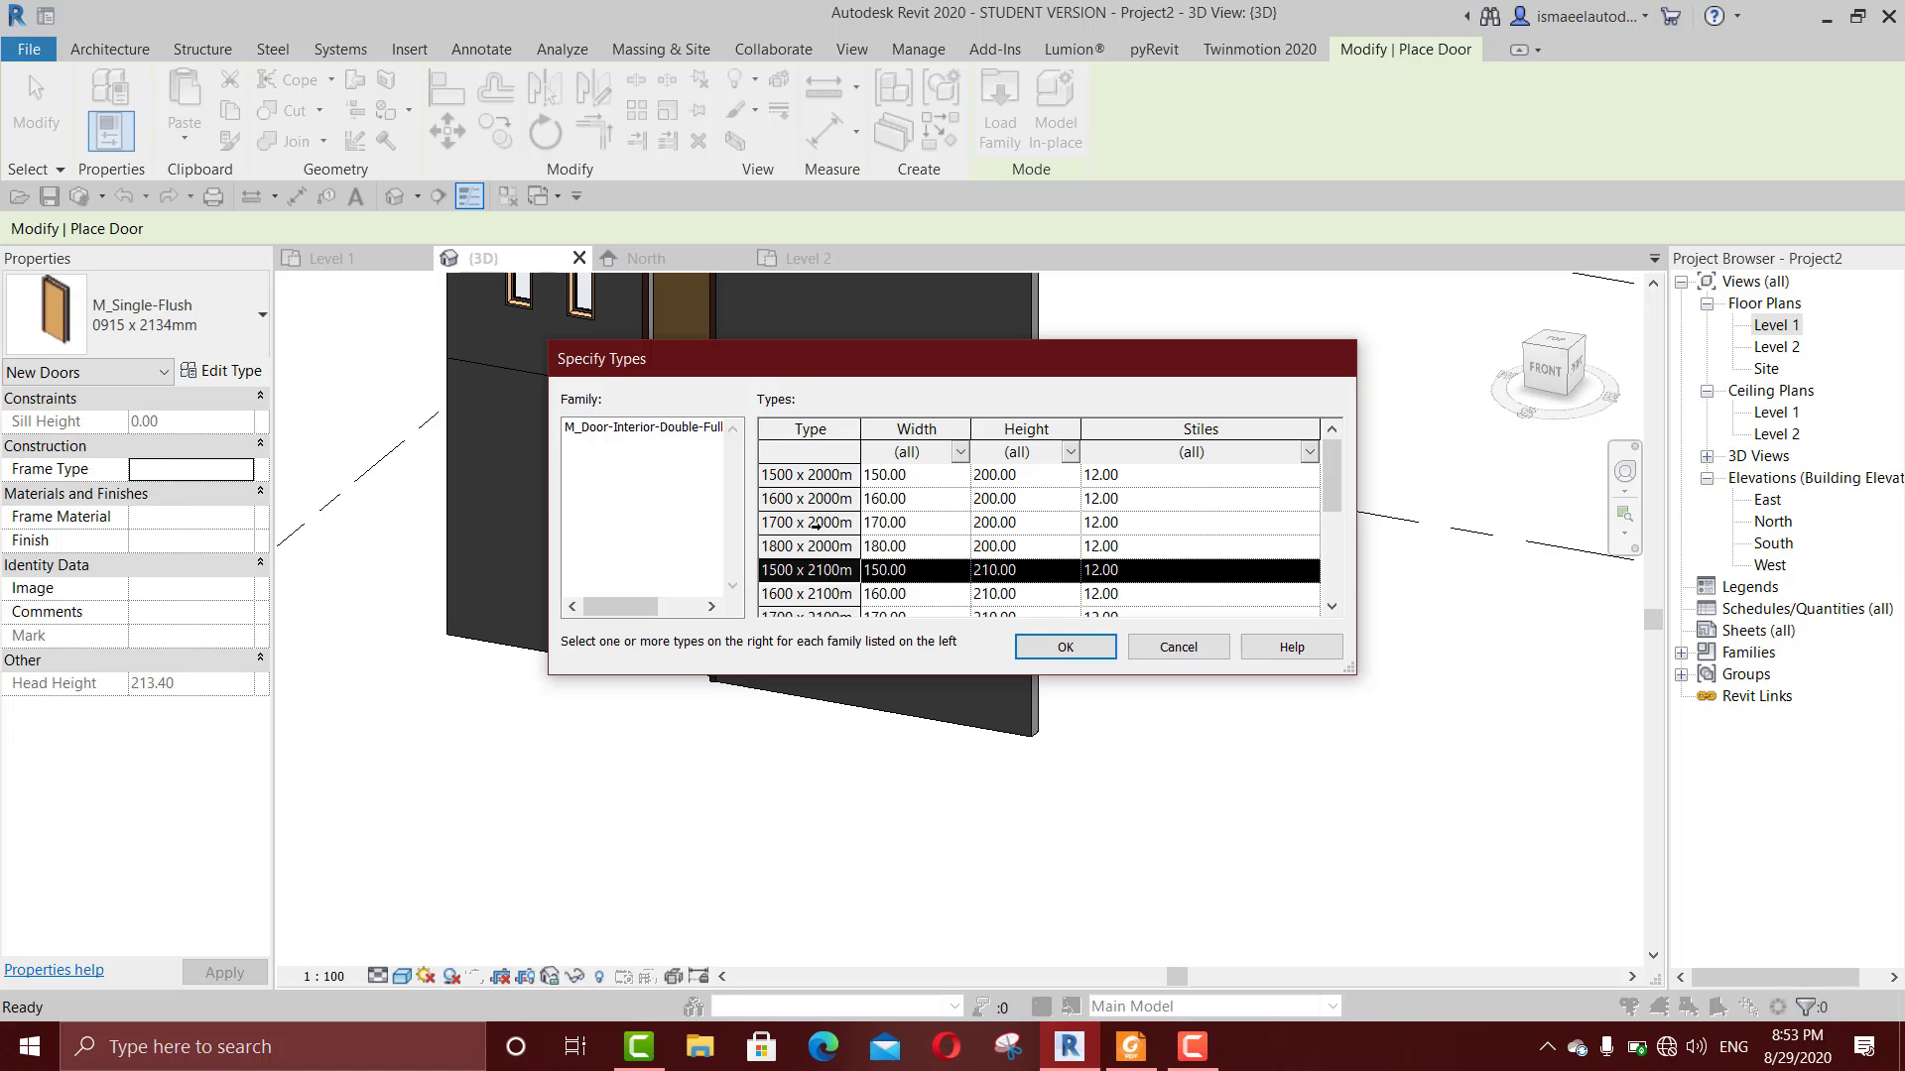
{"action": "scroll", "coordinate": [808, 483], "scroll_direction": "down", "scroll_amount": 2}
{"action": "scroll", "coordinate": [784, 526], "scroll_direction": "up", "scroll_amount": 2}
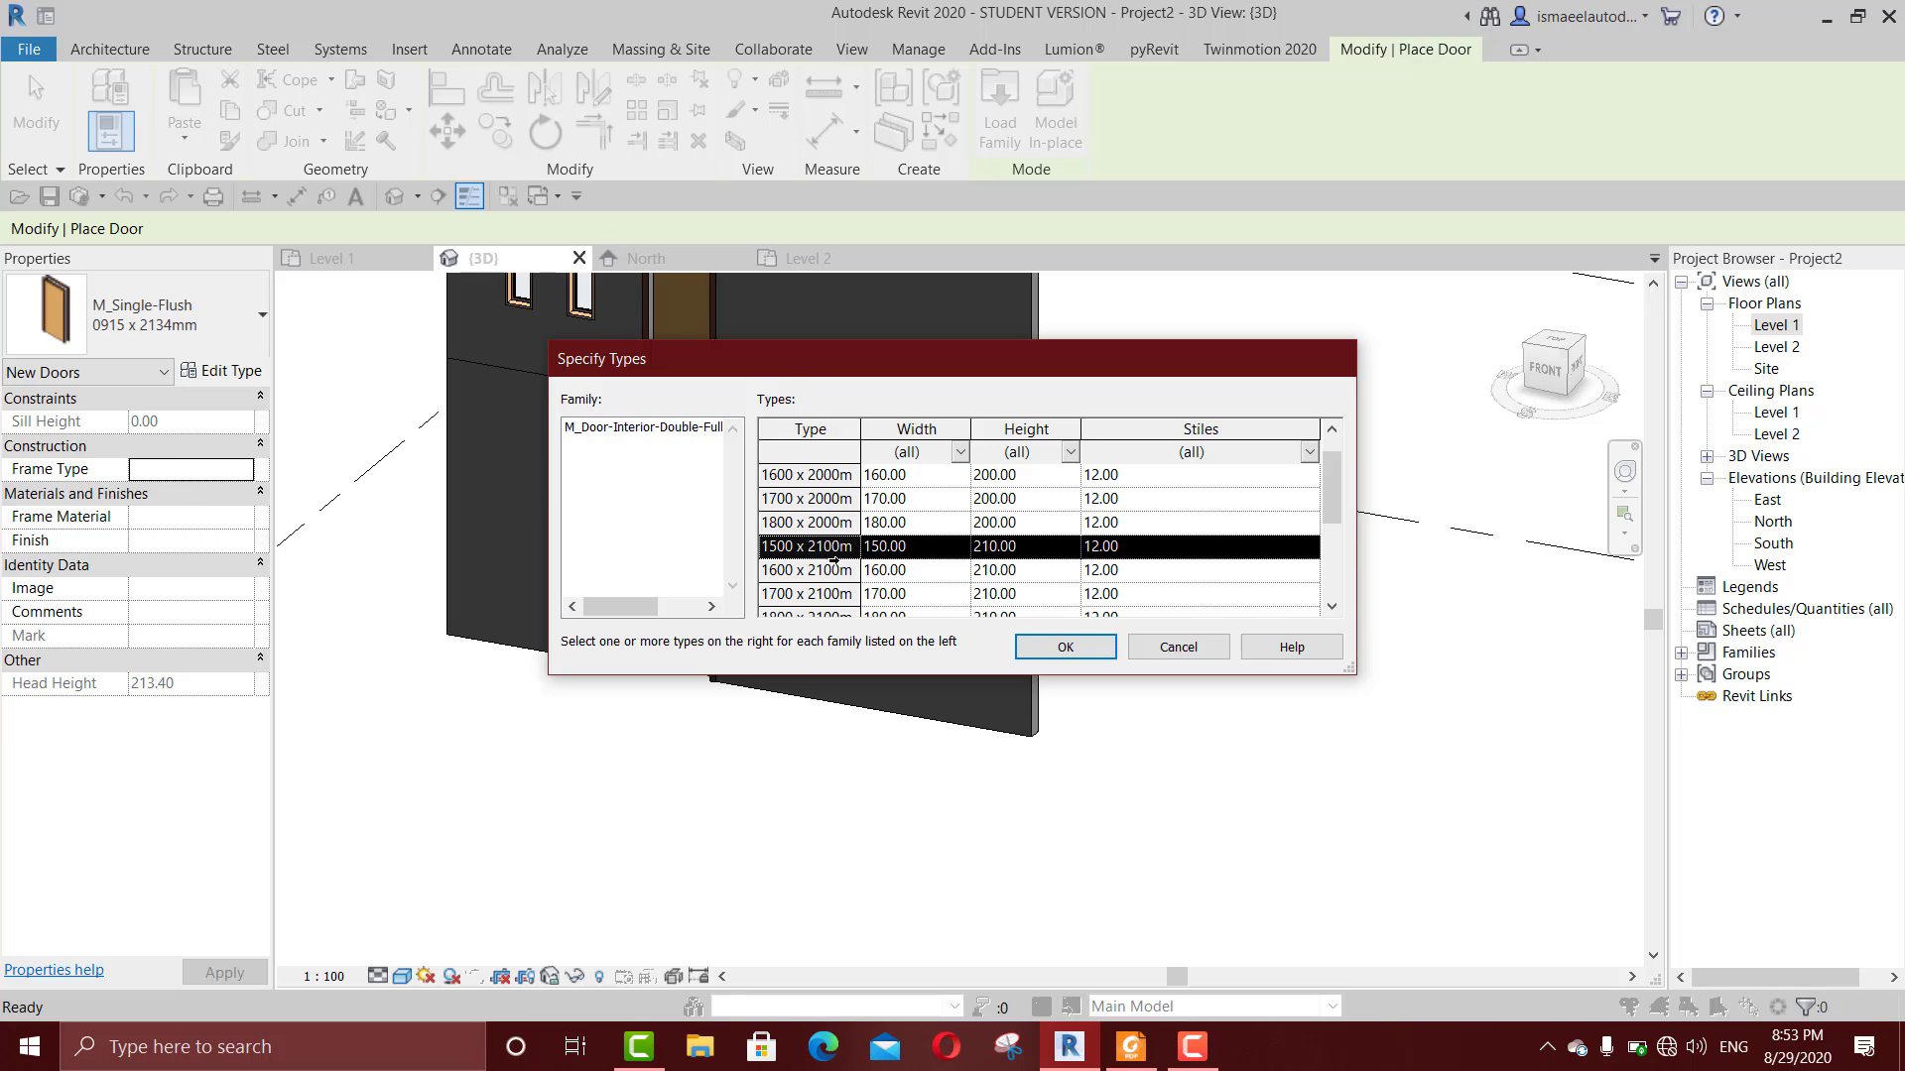
{"action": "left_click", "coordinate": [823, 569]}
{"action": "left_click", "coordinate": [1072, 647]}
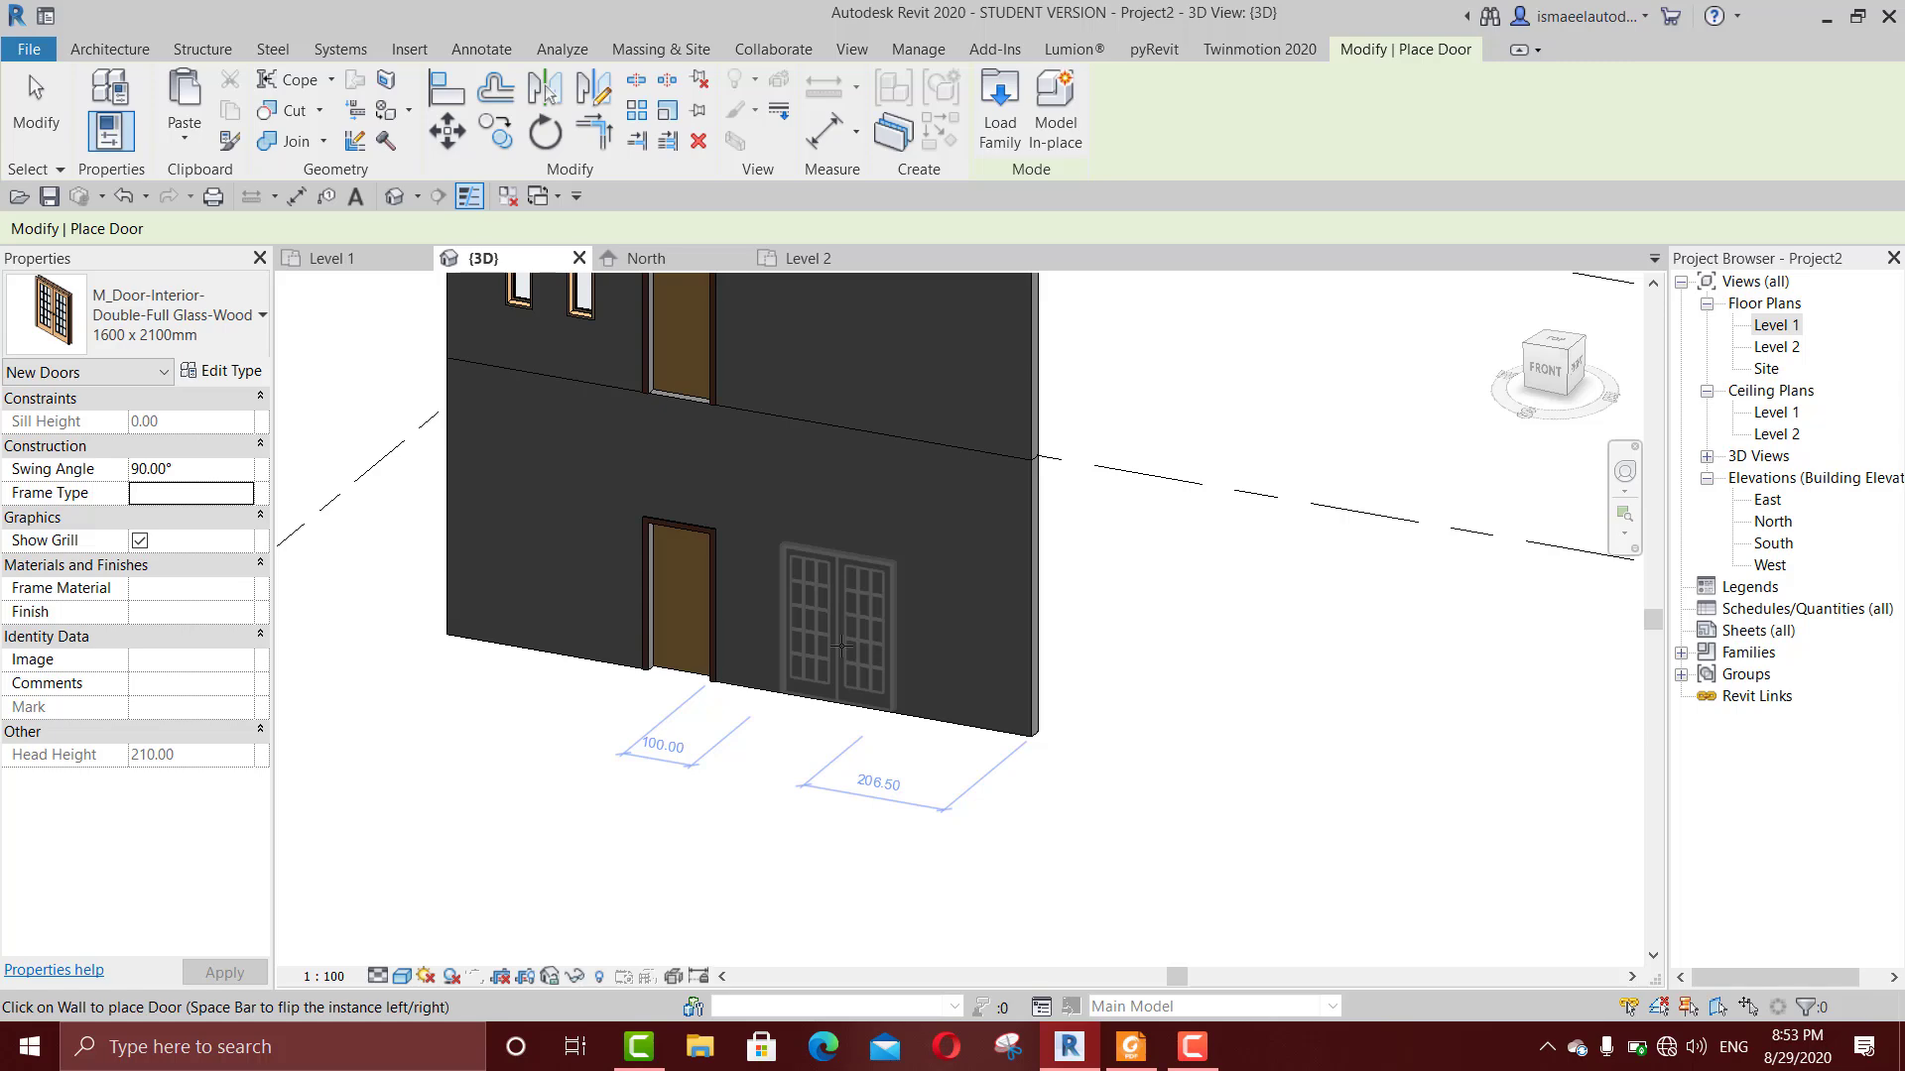
Step: Place the 1600 x 2100mm double full-glass door in the lower wall beside the single flush door
{"action": "left_click", "coordinate": [850, 646]}
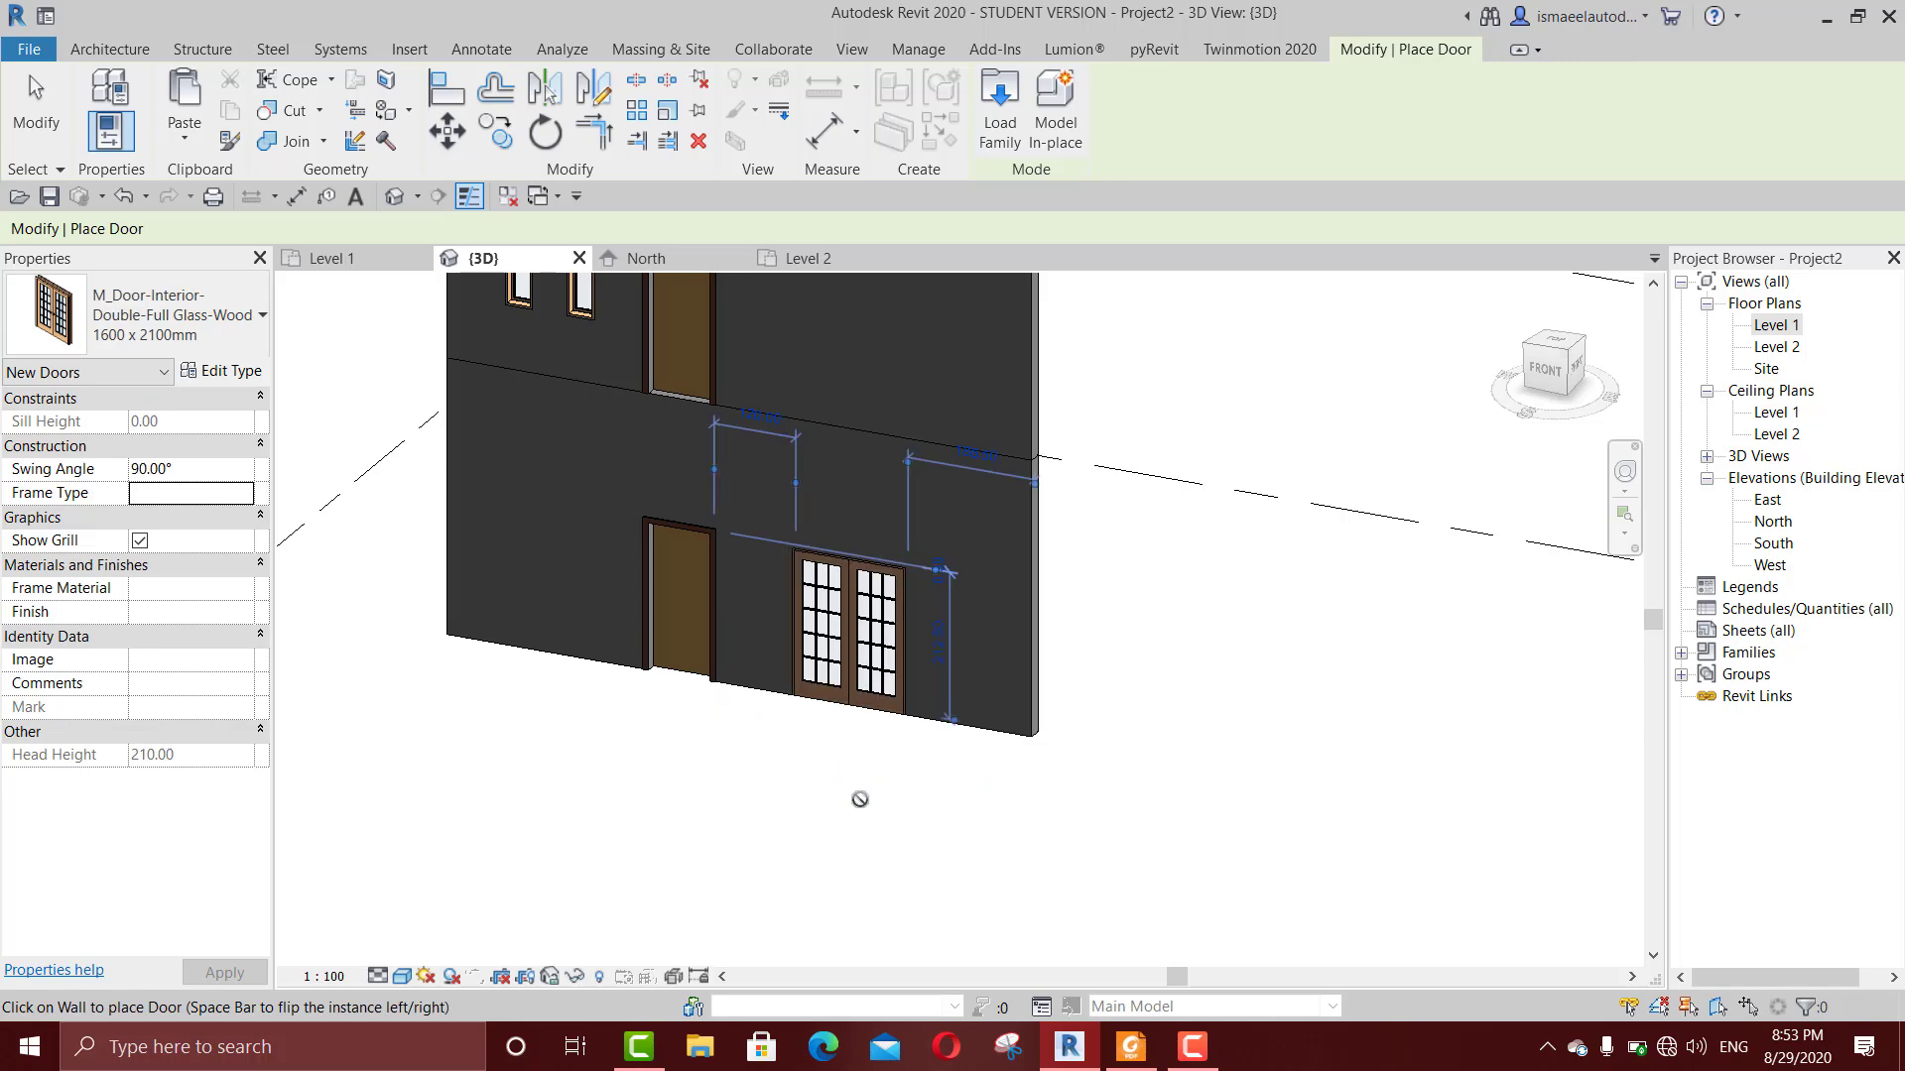
{"action": "scroll", "coordinate": [860, 794], "scroll_direction": "up", "scroll_amount": 3}
{"action": "scroll", "coordinate": [854, 695], "scroll_direction": "up", "scroll_amount": 2}
{"action": "key", "text": "Escape"}
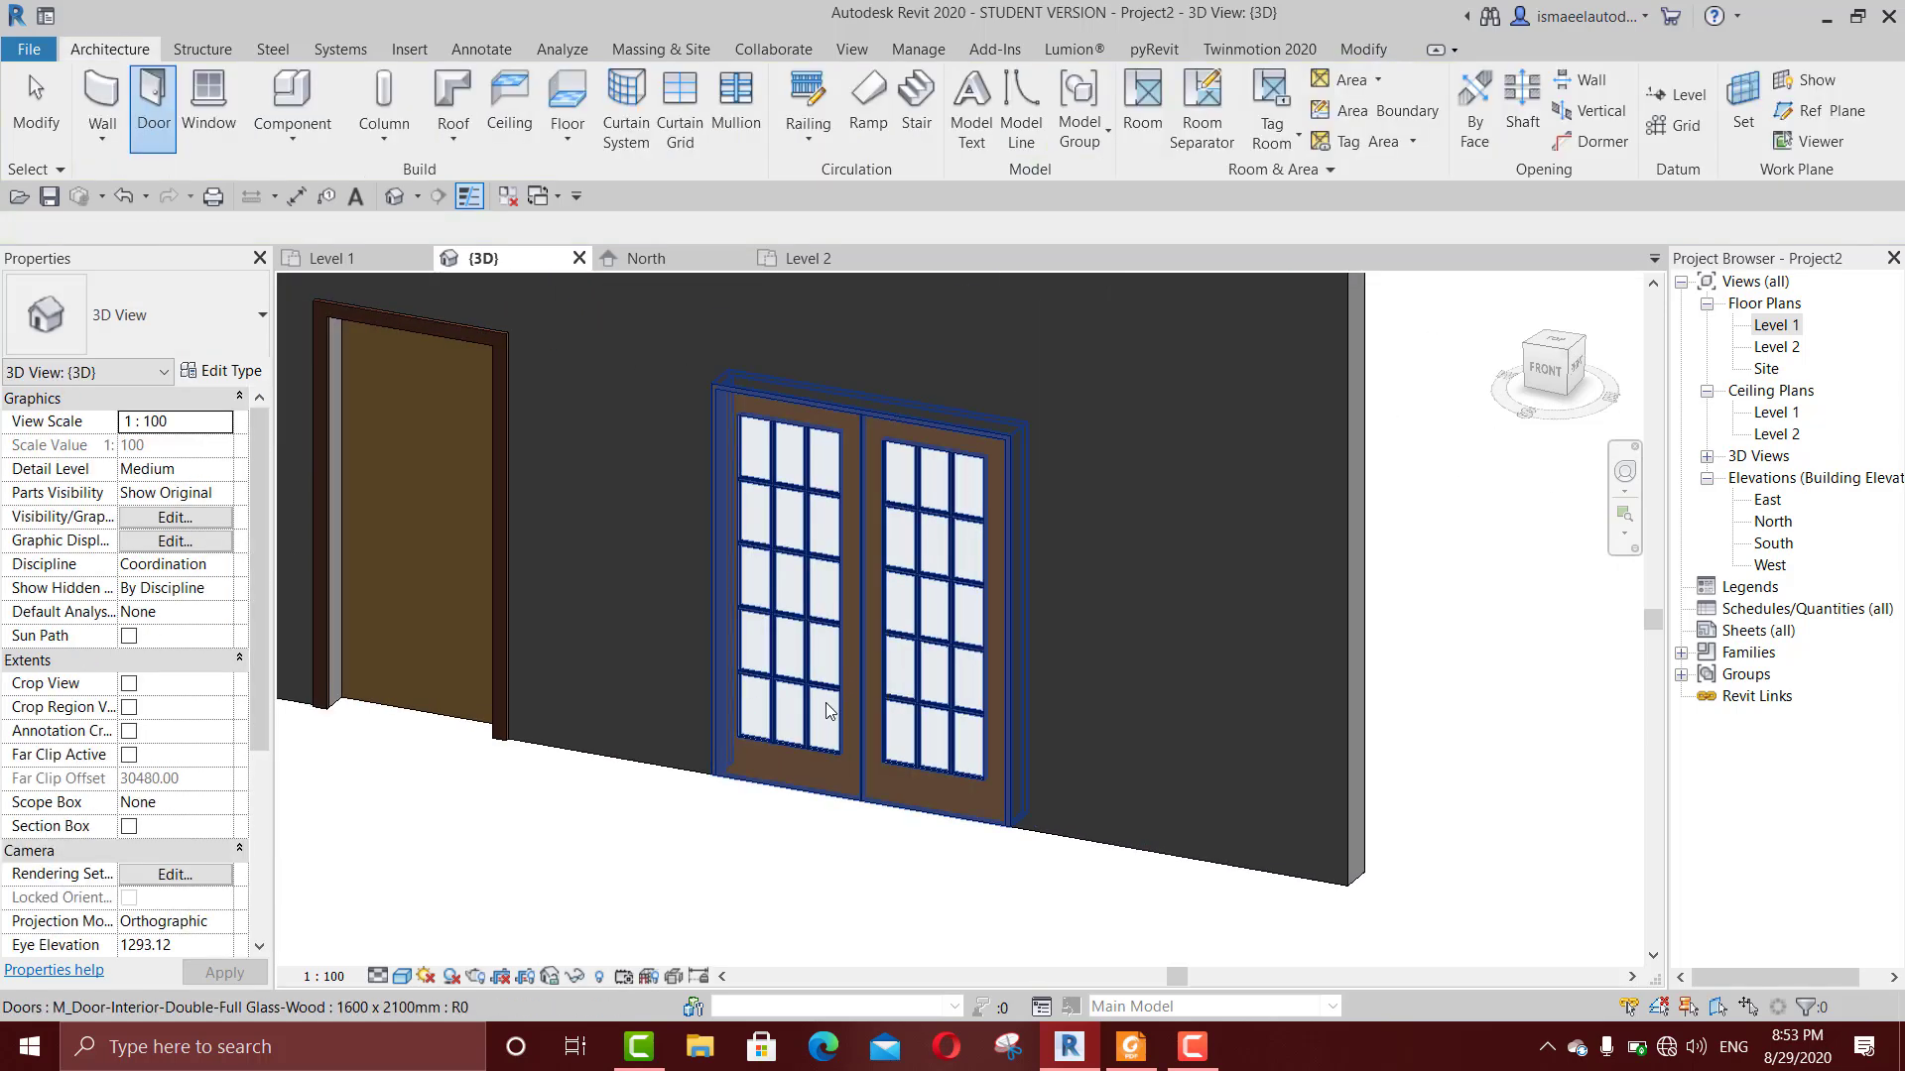
Step: Select the new double glass door in the 3D view and flip its facing in the wall
{"action": "scroll", "coordinate": [839, 710], "scroll_direction": "up", "scroll_amount": 1}
{"action": "scroll", "coordinate": [853, 836], "scroll_direction": "down", "scroll_amount": 1}
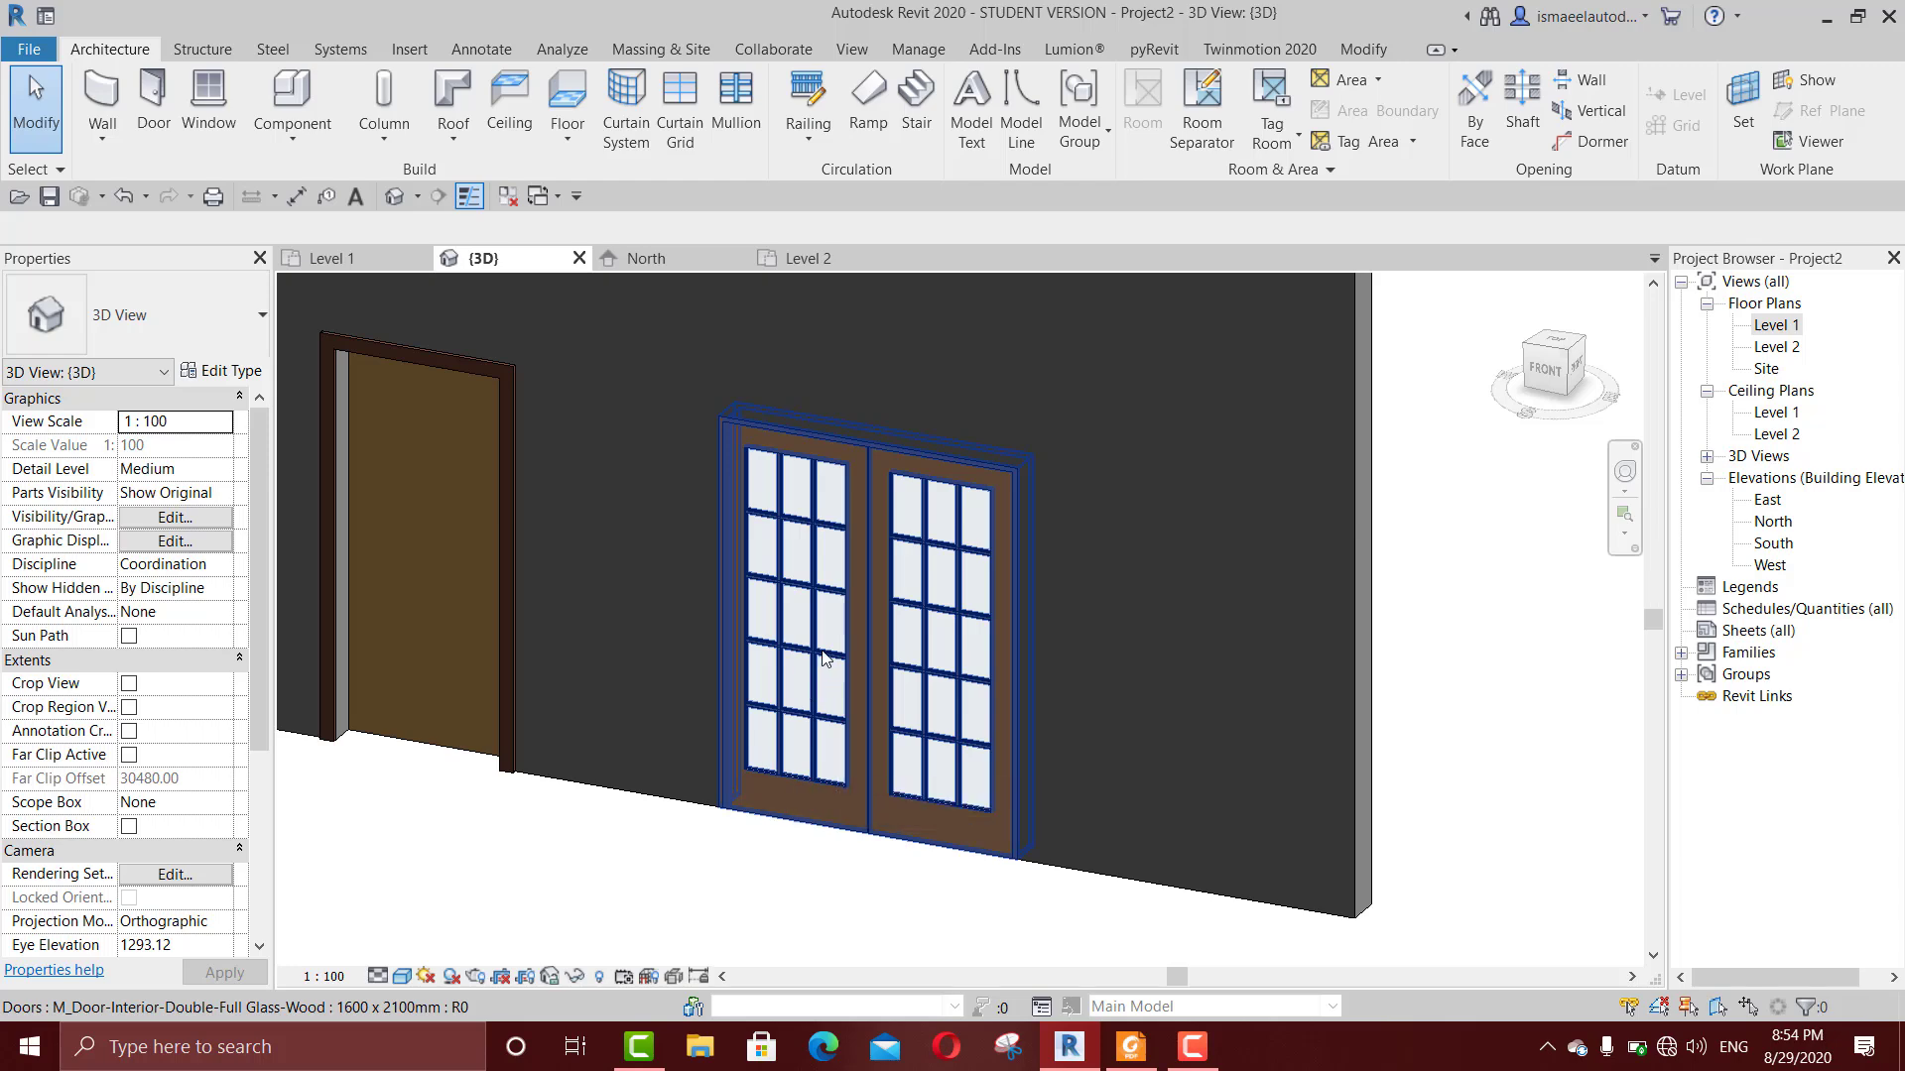
{"action": "scroll", "coordinate": [863, 668], "scroll_direction": "down", "scroll_amount": 3}
{"action": "middle_click_drag", "start_coordinate": [864, 668], "coordinate": [1146, 677]}
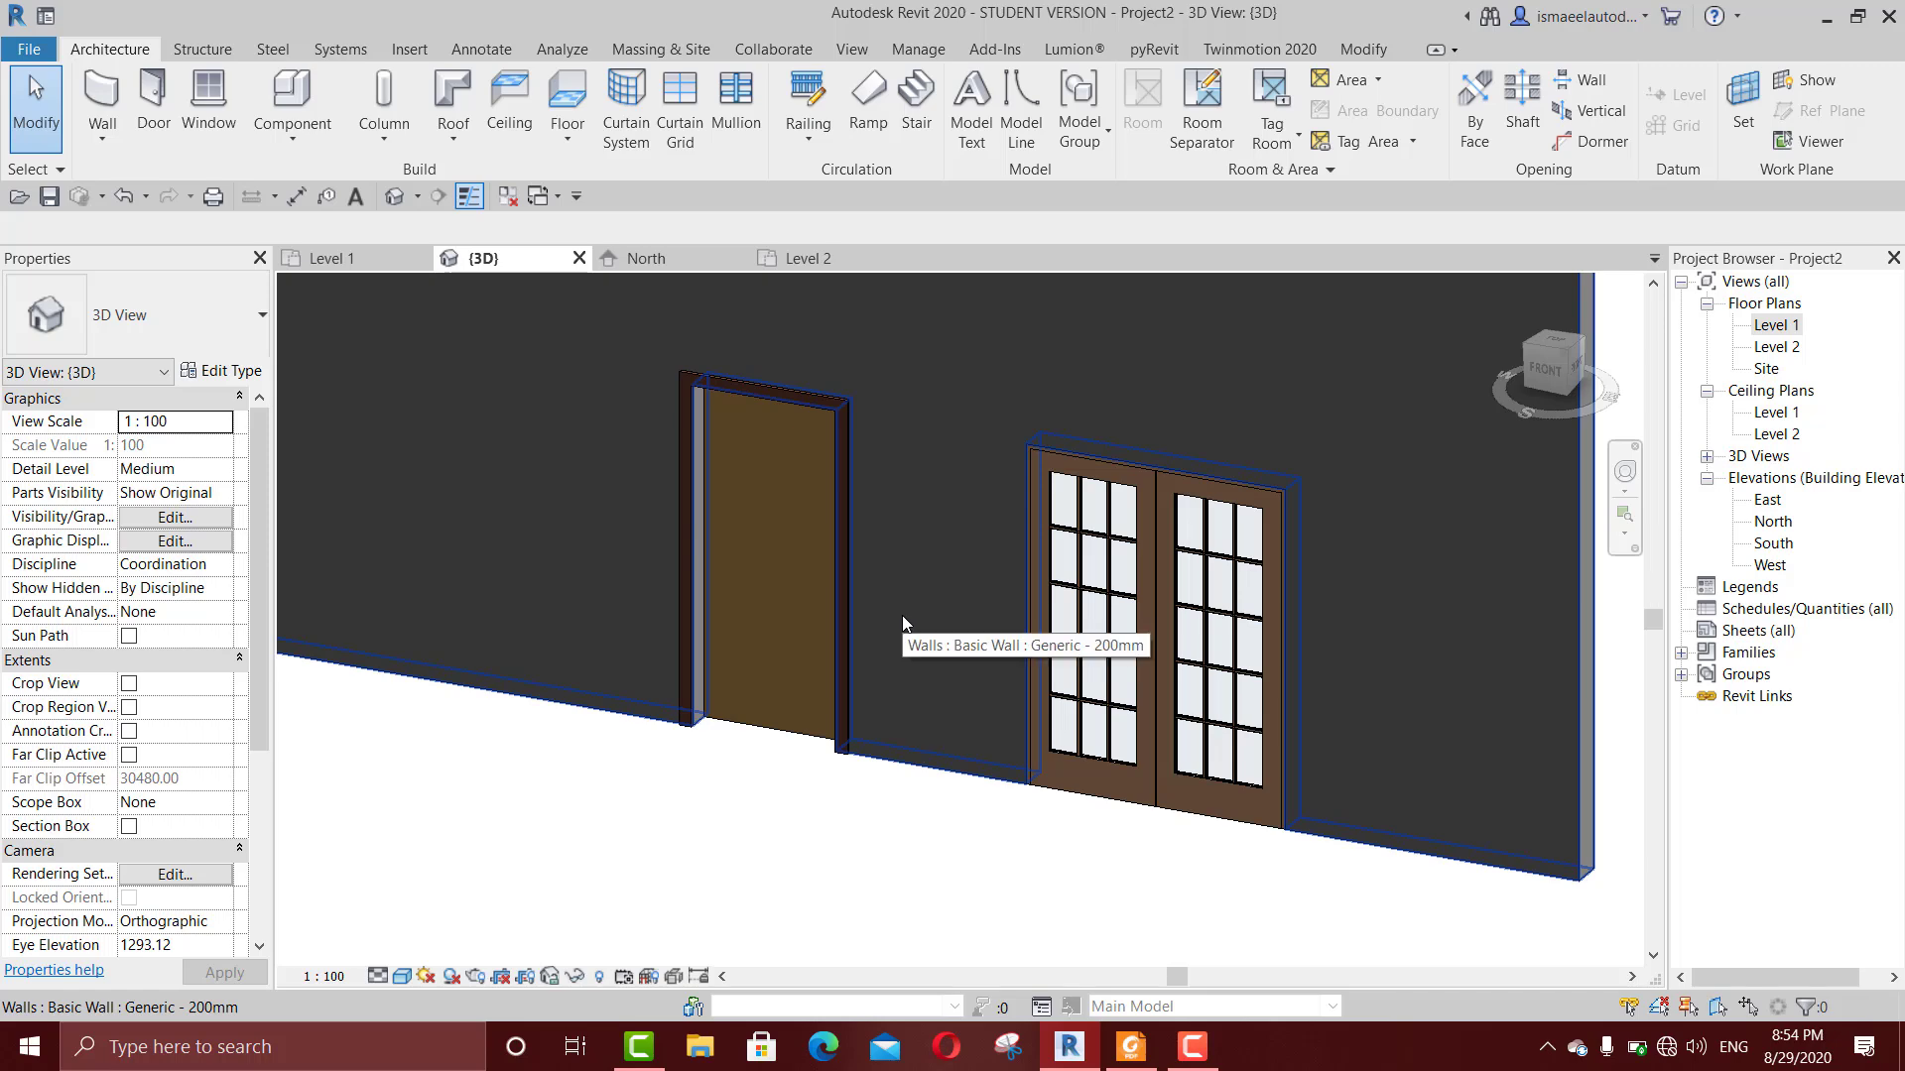
{"action": "scroll", "coordinate": [902, 620], "scroll_direction": "down", "scroll_amount": 1}
{"action": "scroll", "coordinate": [771, 614], "scroll_direction": "up", "scroll_amount": 2}
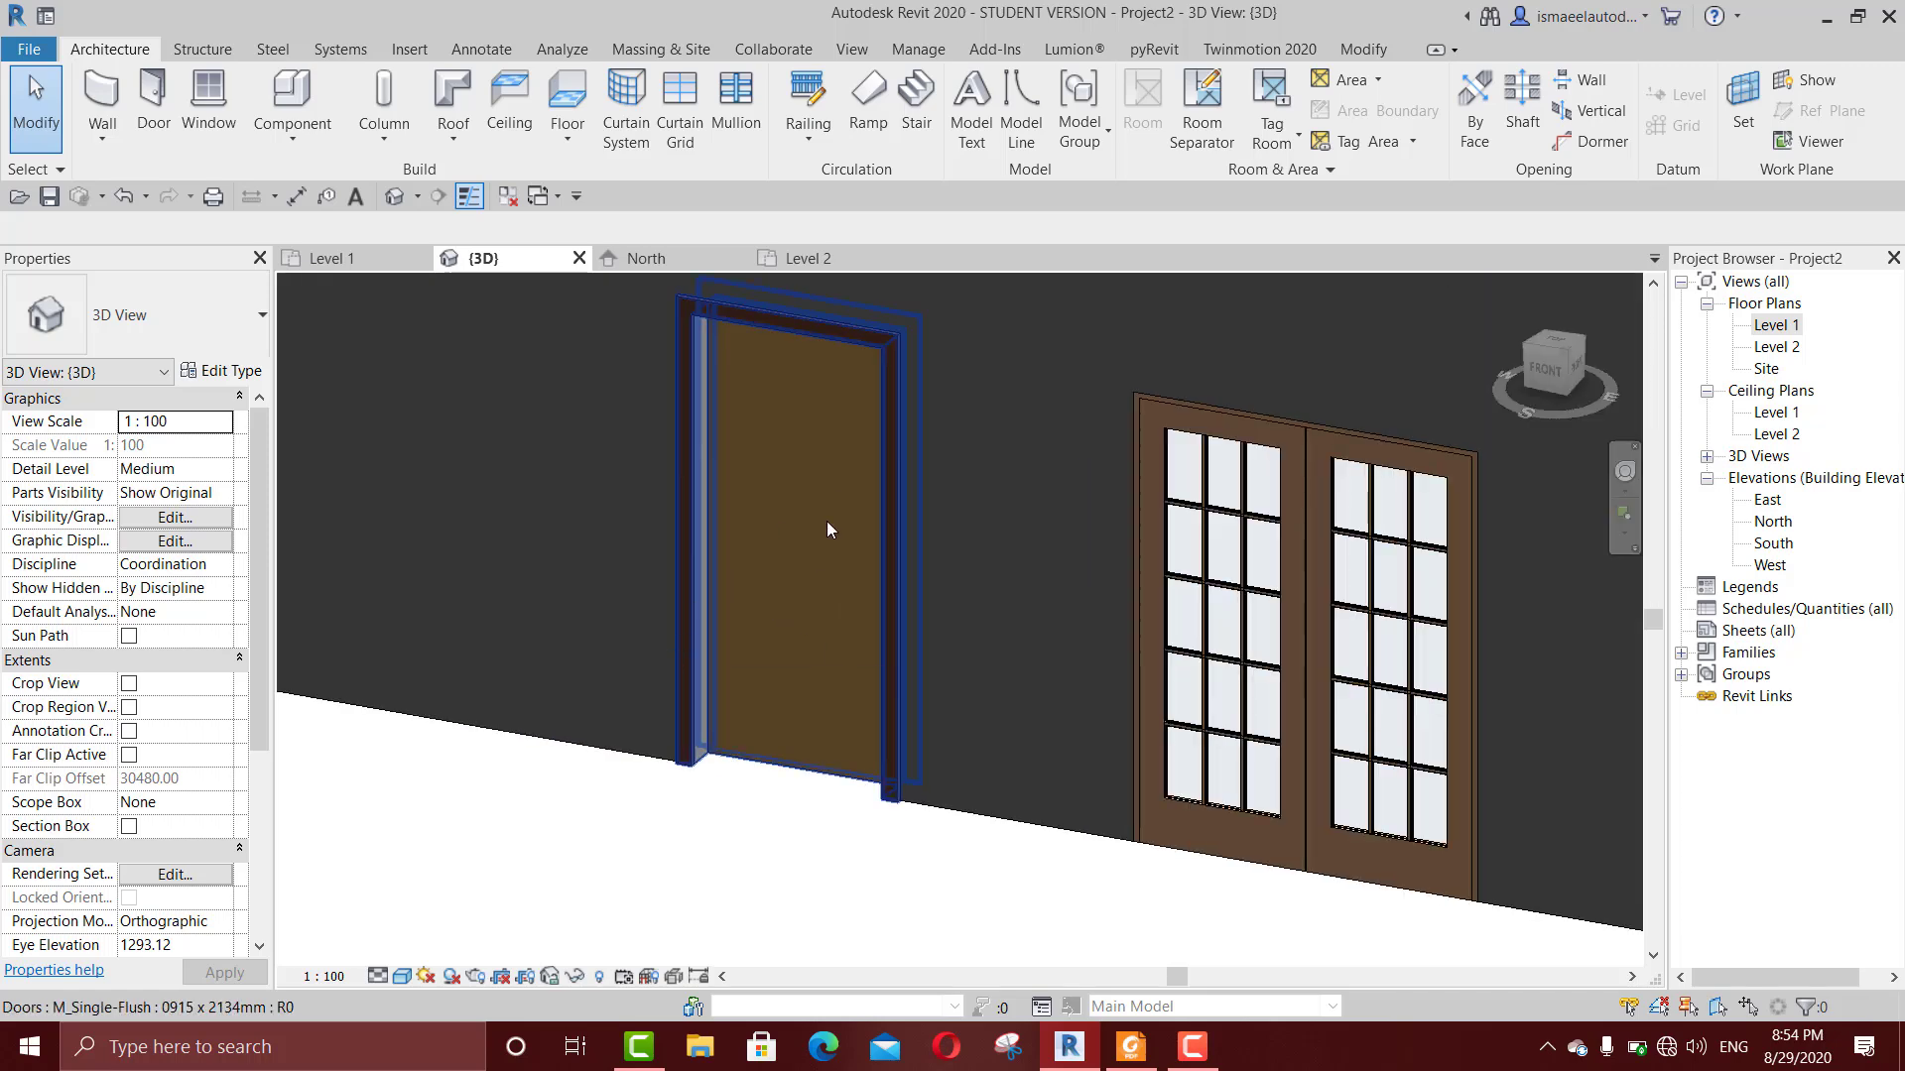
{"action": "scroll", "coordinate": [897, 734], "scroll_direction": "up", "scroll_amount": 1}
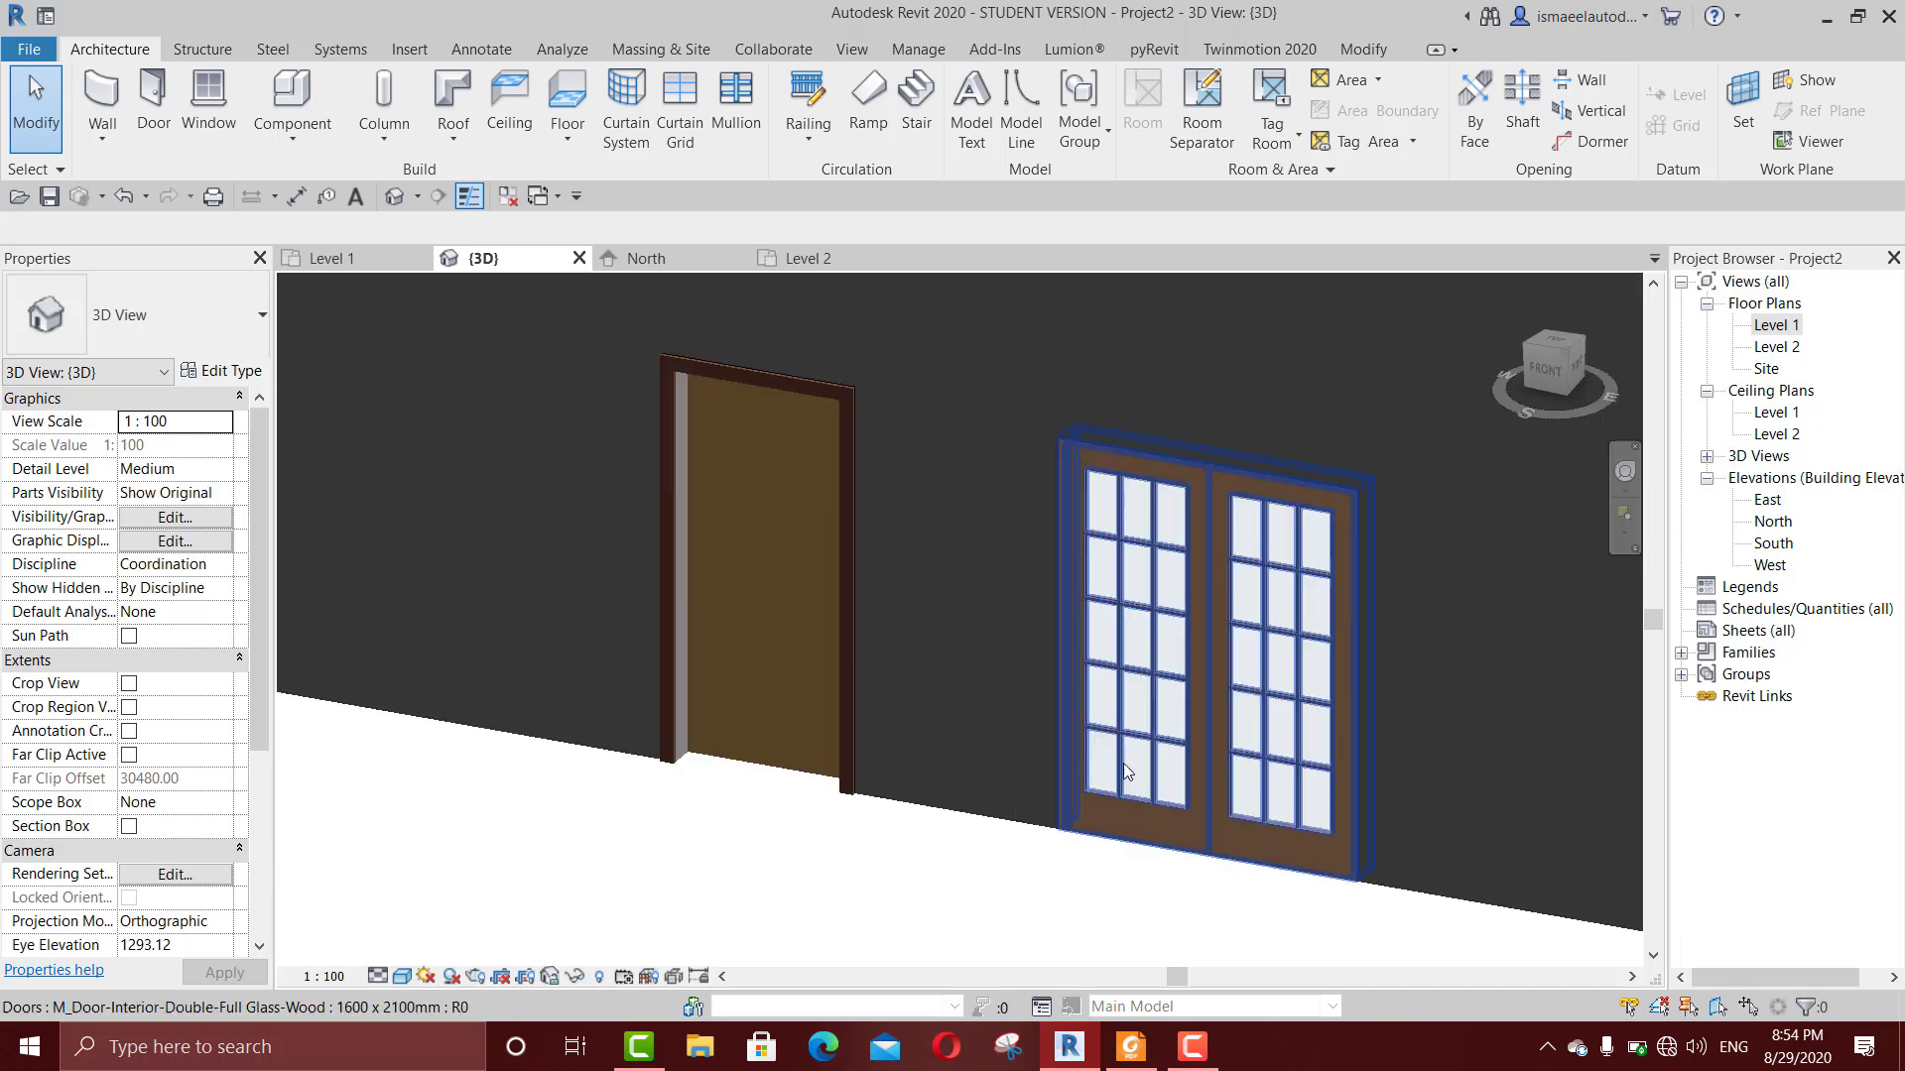
{"action": "left_click", "coordinate": [1123, 764]}
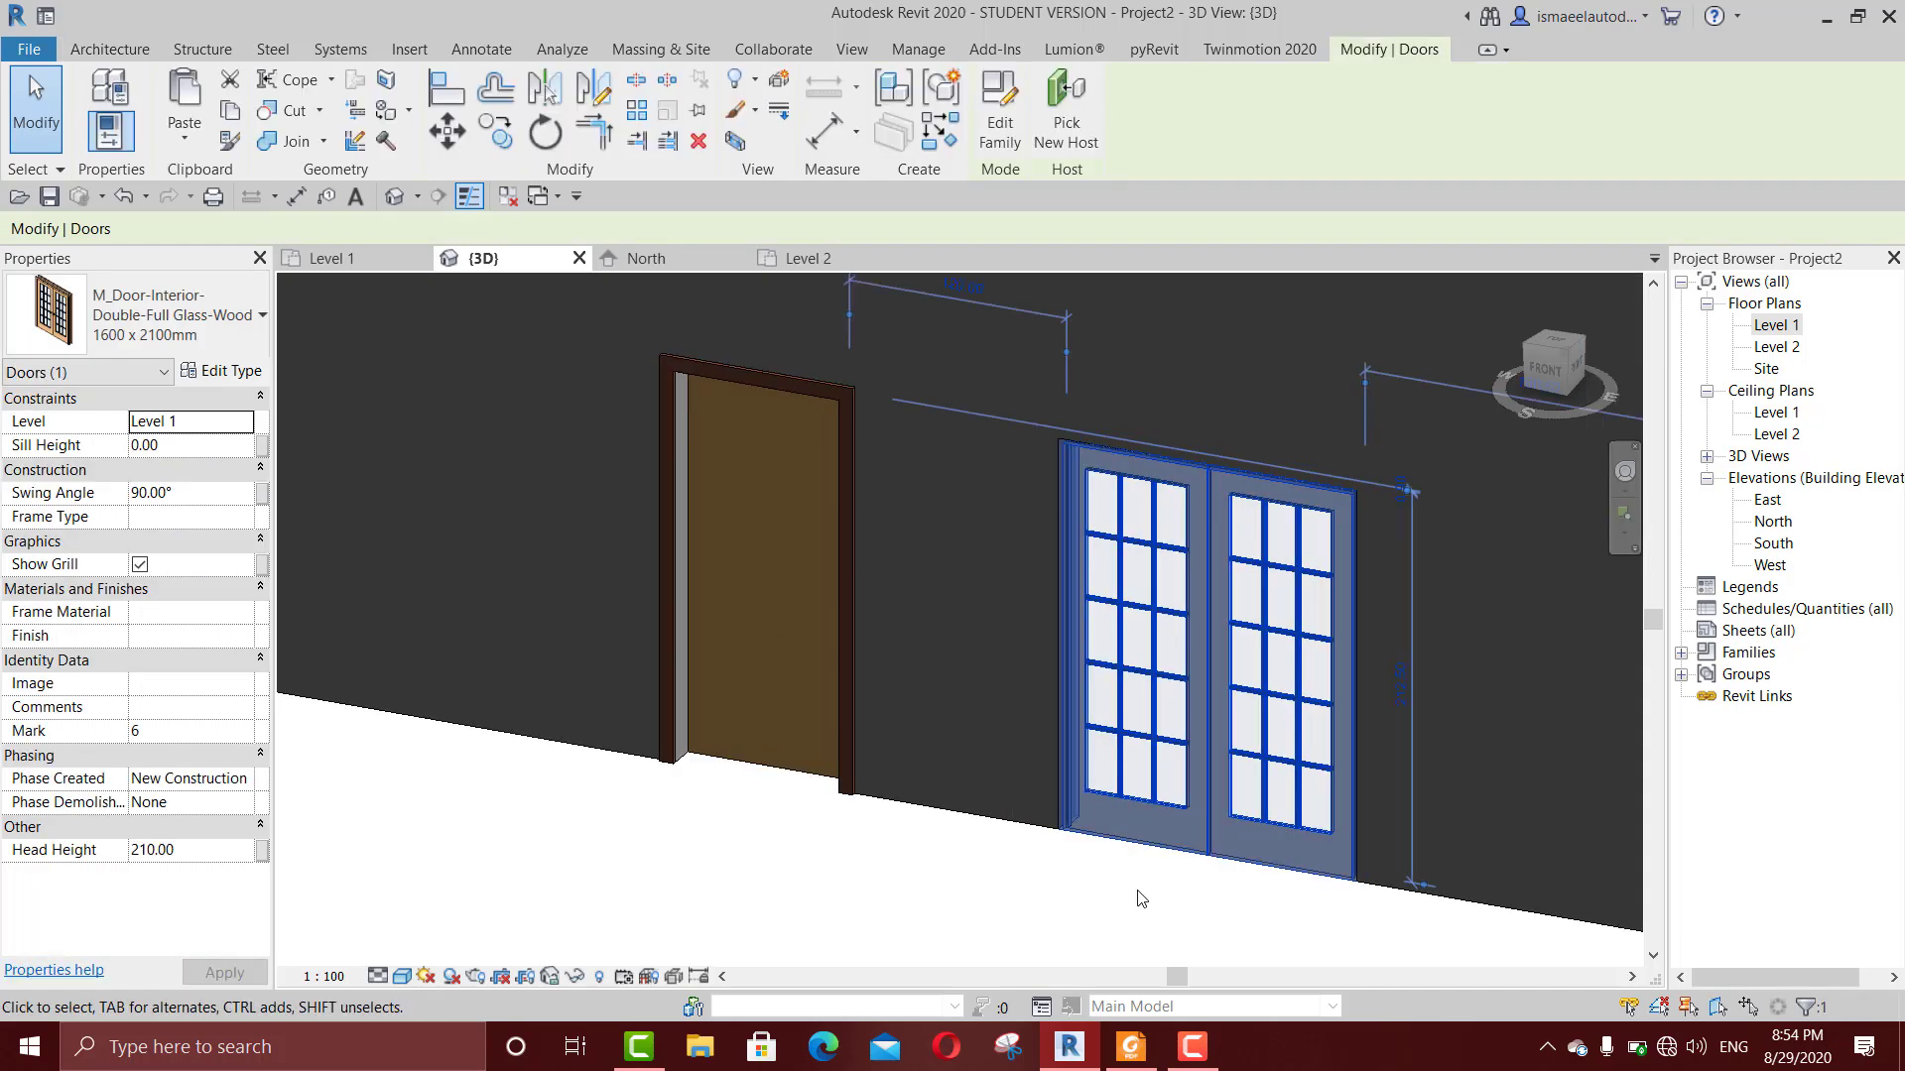
{"action": "key", "text": "space"}
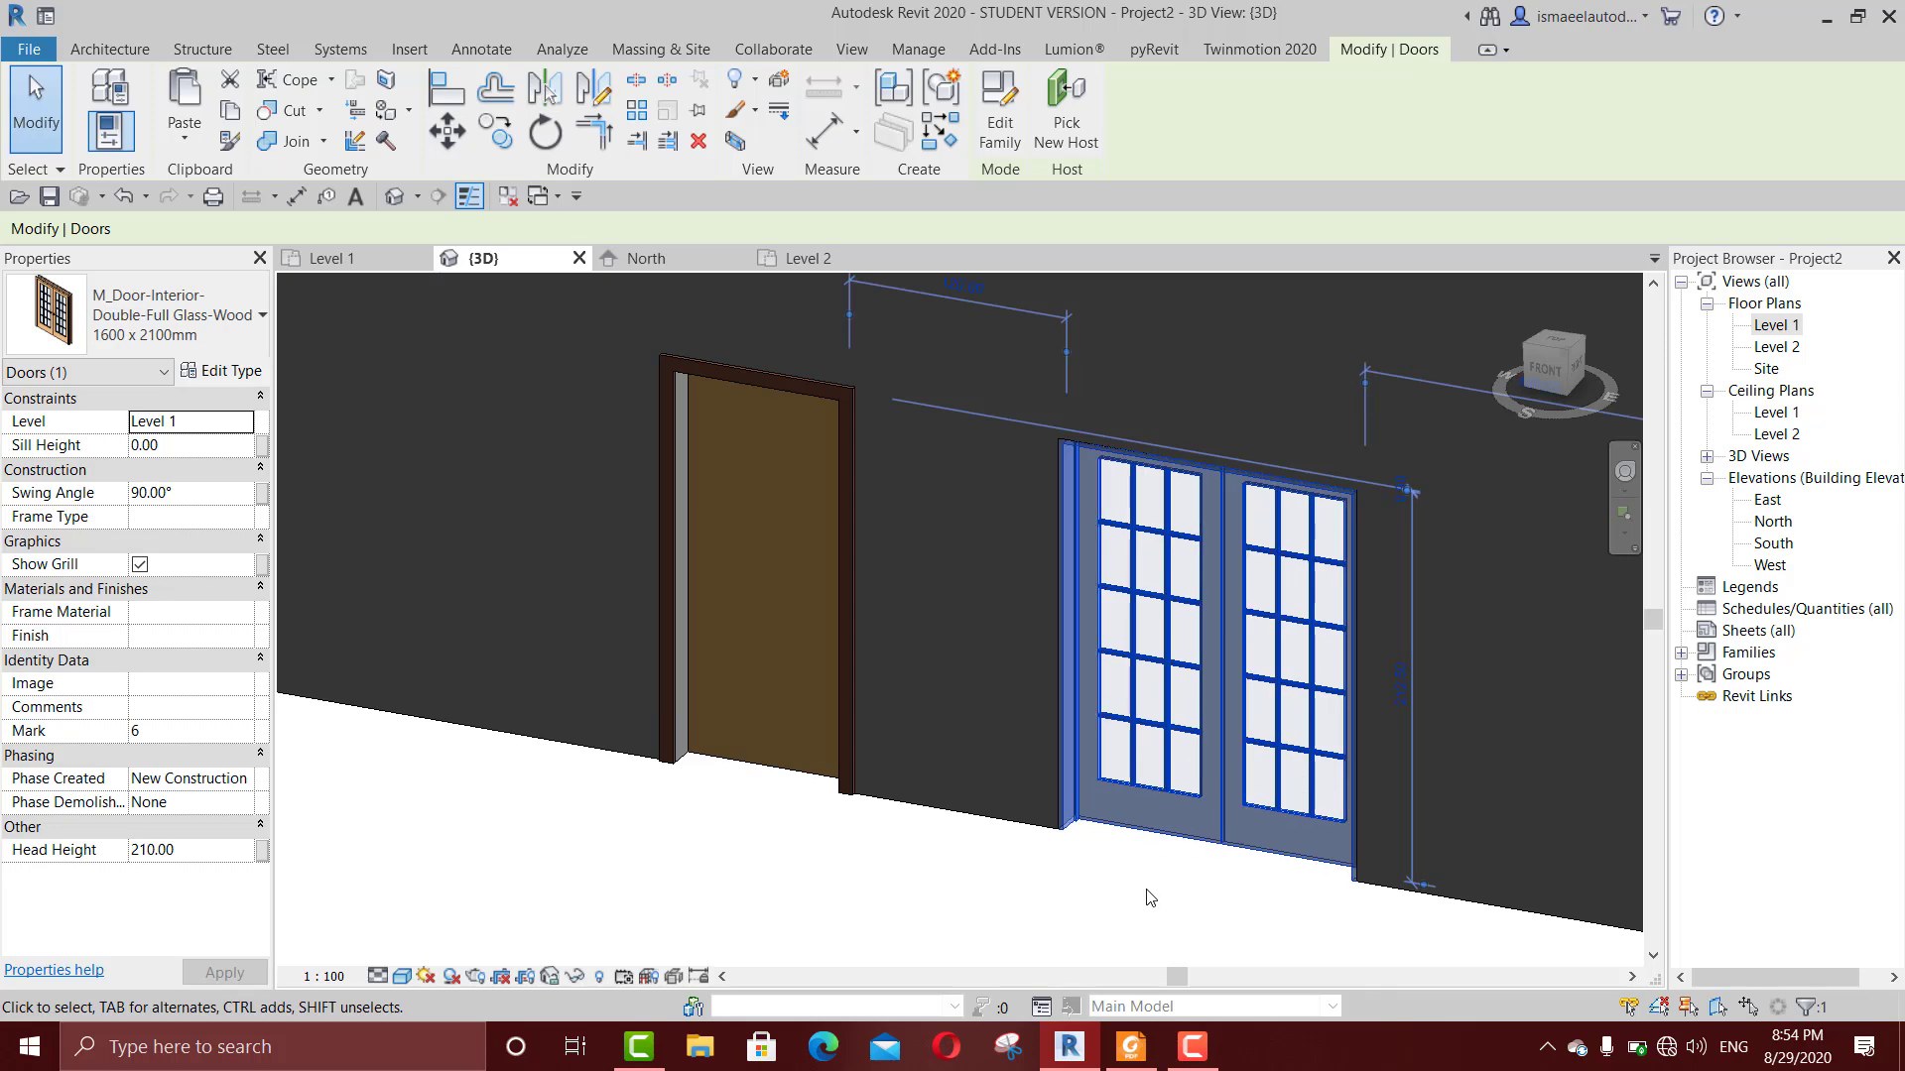
Step: Flip the double glass door back and forth, leaving its panels recessed into the wall, and deselect it
{"action": "scroll", "coordinate": [1140, 893], "scroll_direction": "down", "scroll_amount": 1}
{"action": "scroll", "coordinate": [1092, 893], "scroll_direction": "up", "scroll_amount": 2}
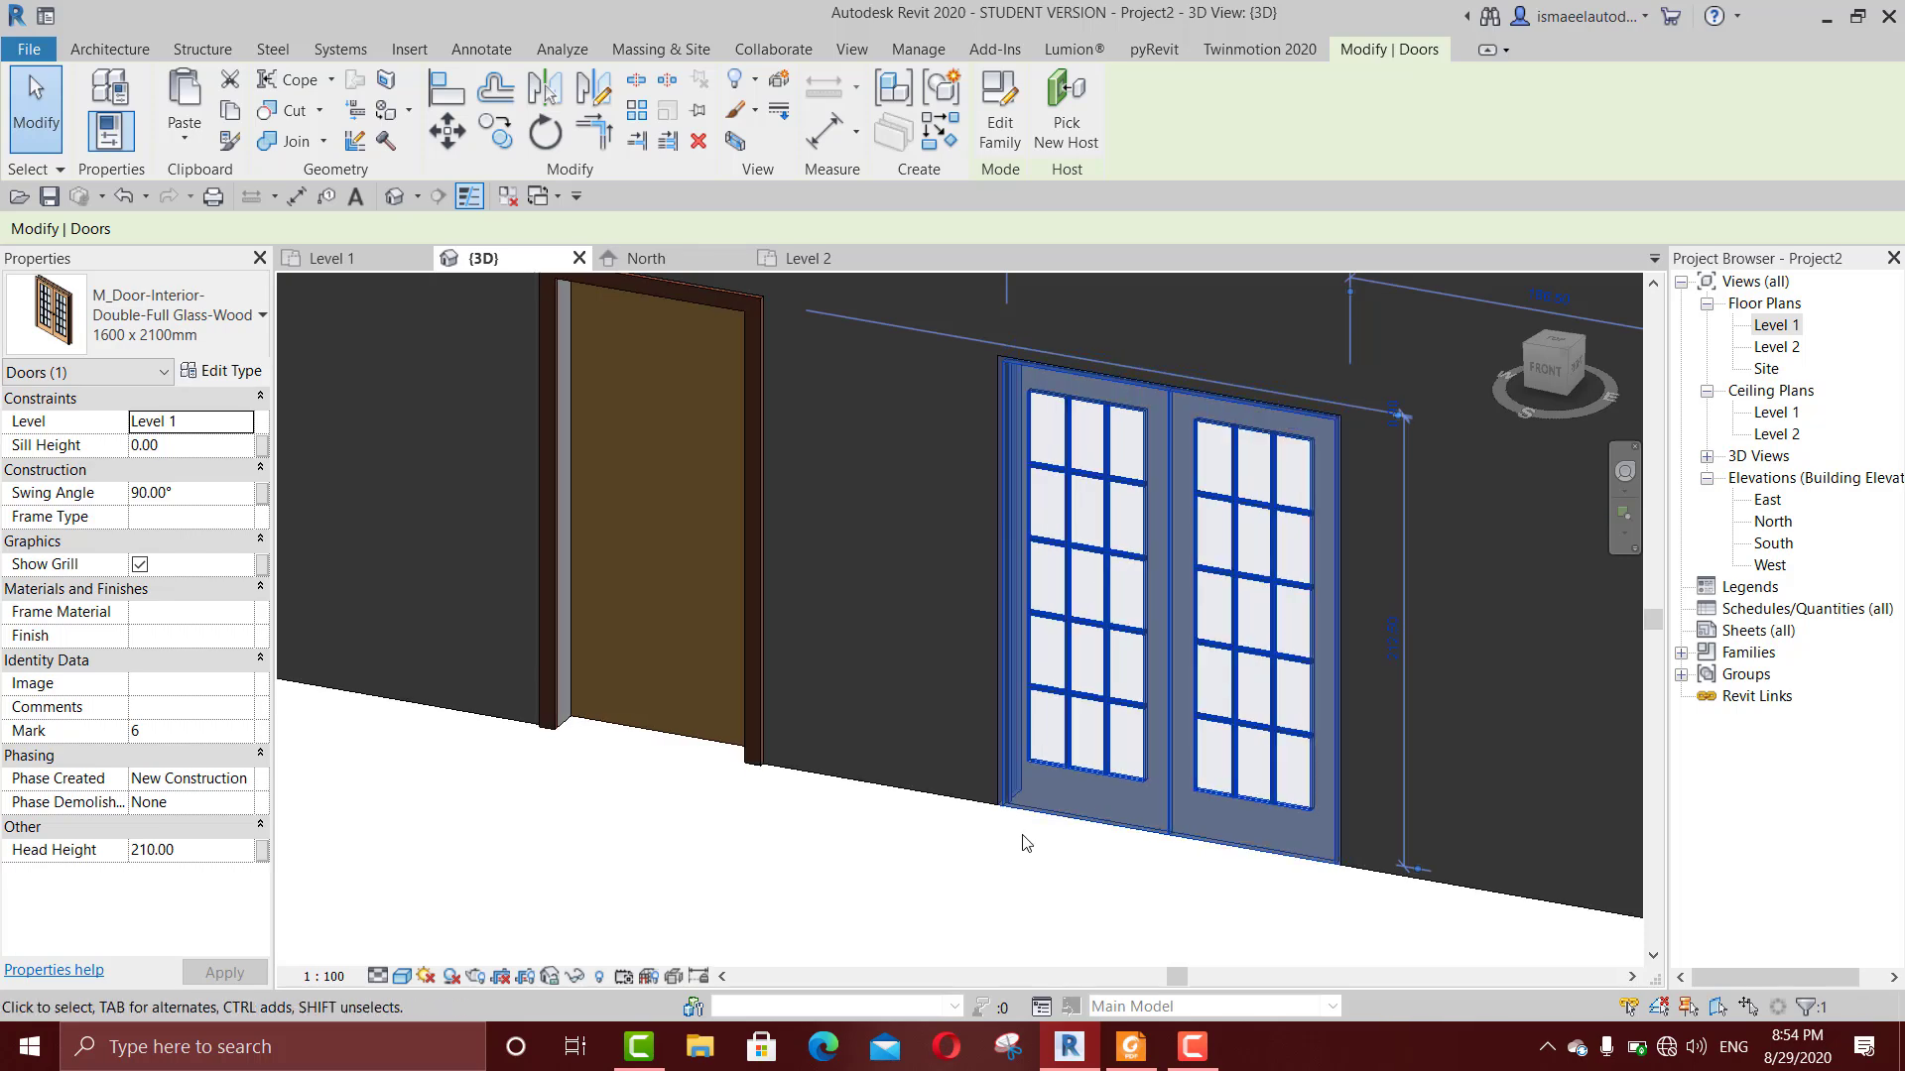
{"action": "key", "text": "space"}
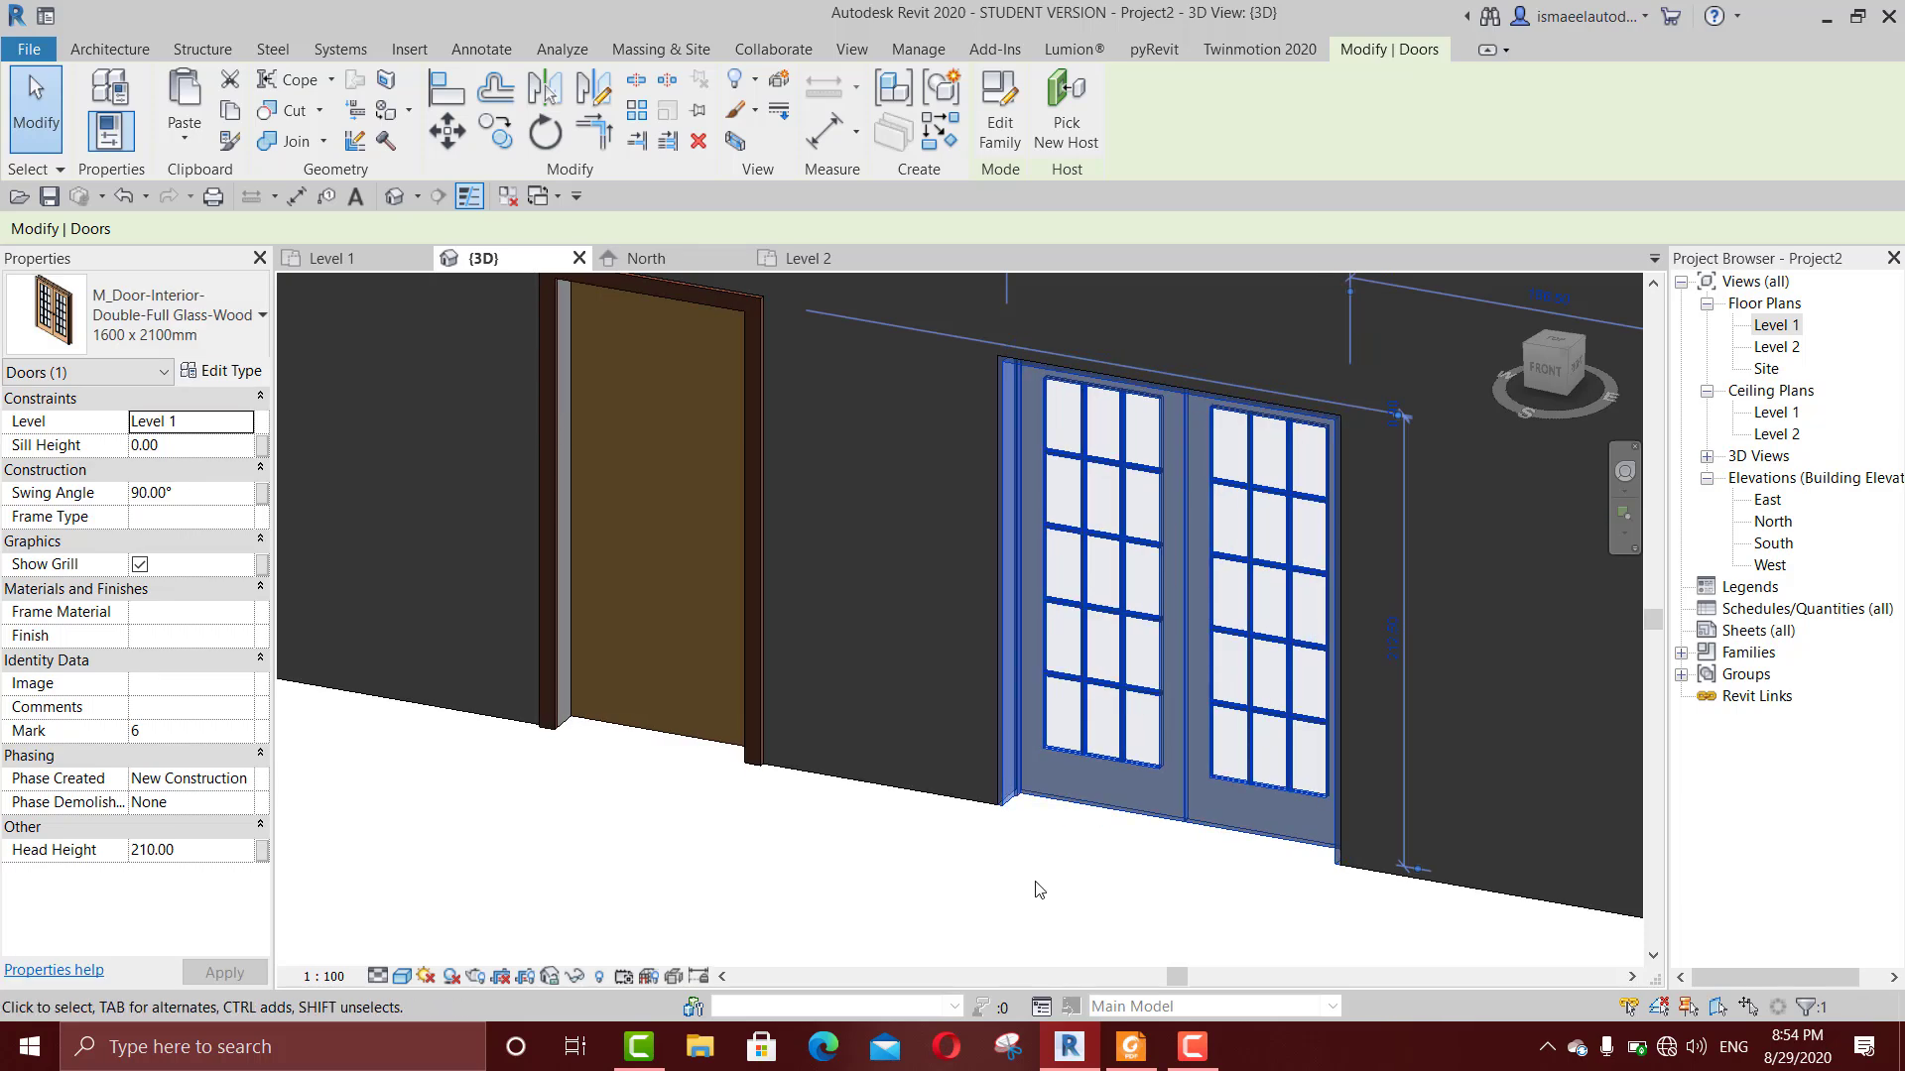
{"action": "key", "text": "space"}
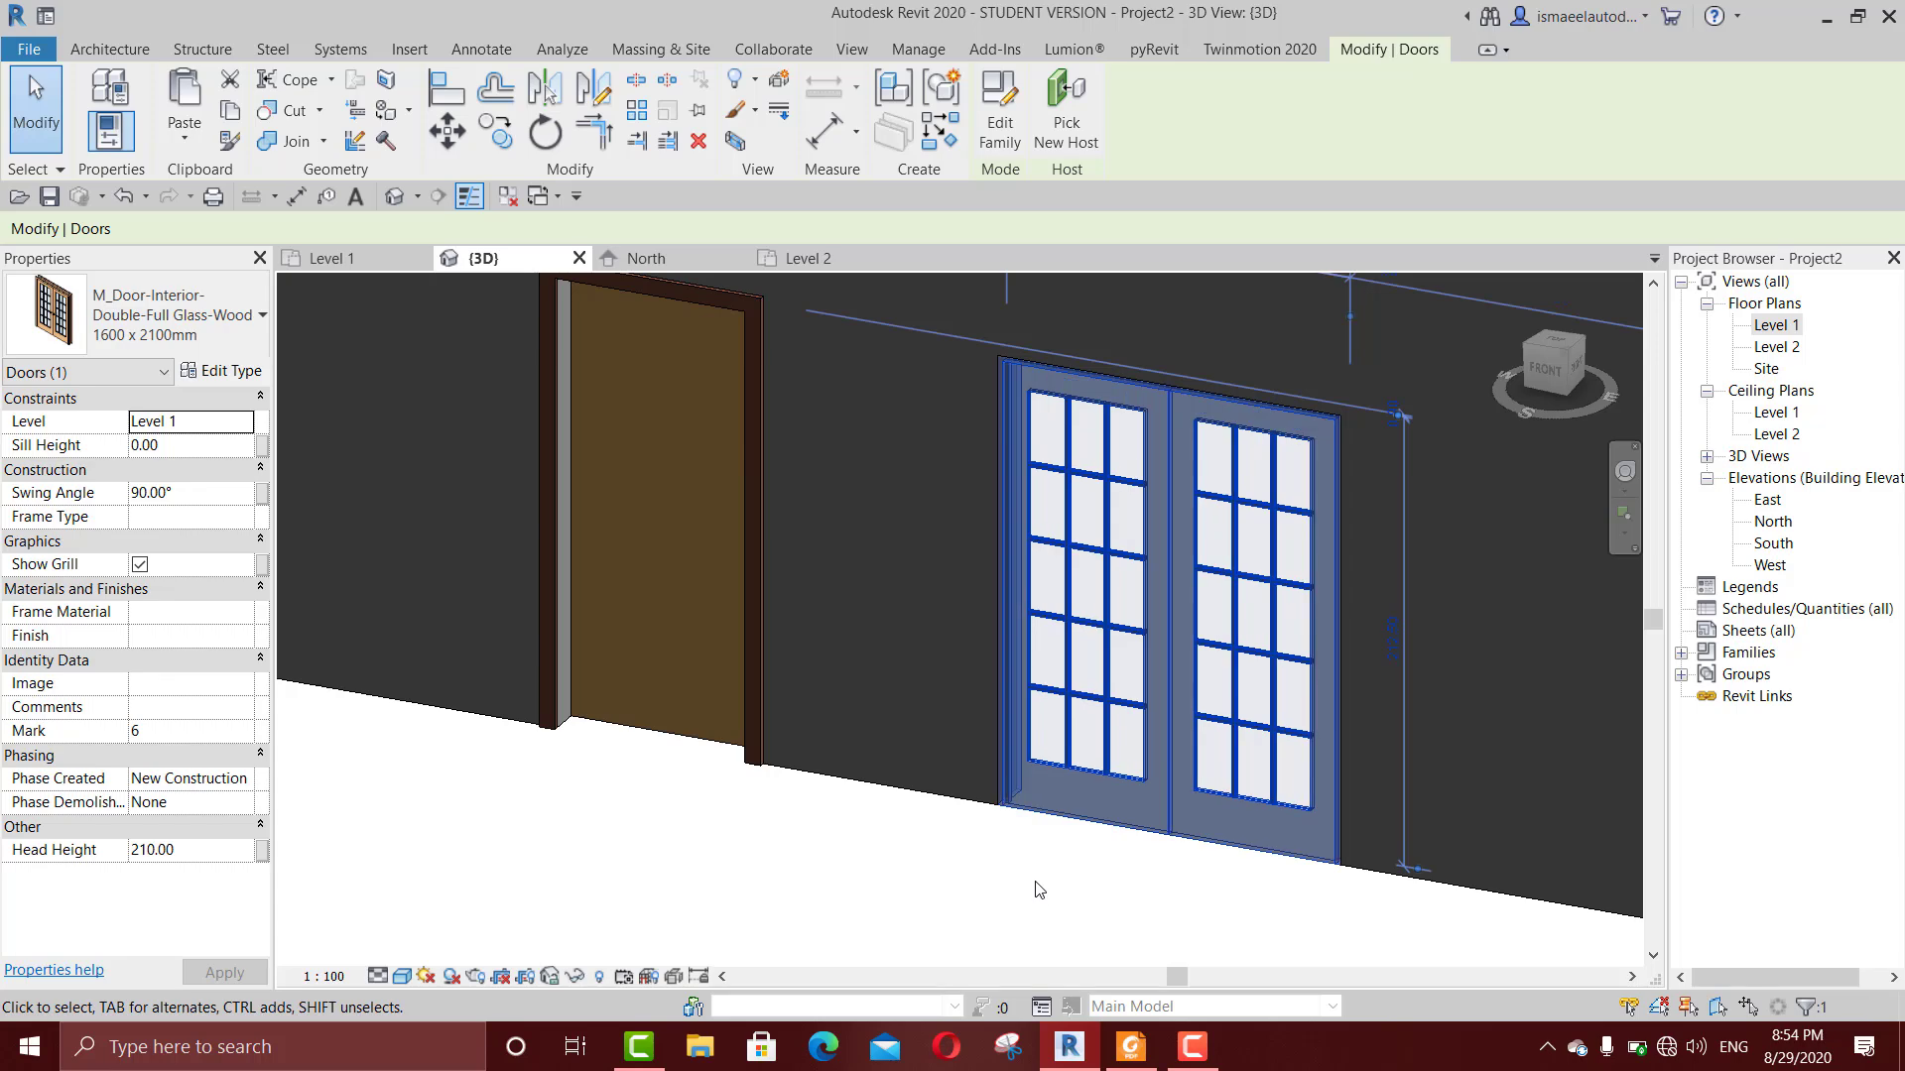
{"action": "key", "text": "space"}
{"action": "left_click", "coordinate": [1038, 890]}
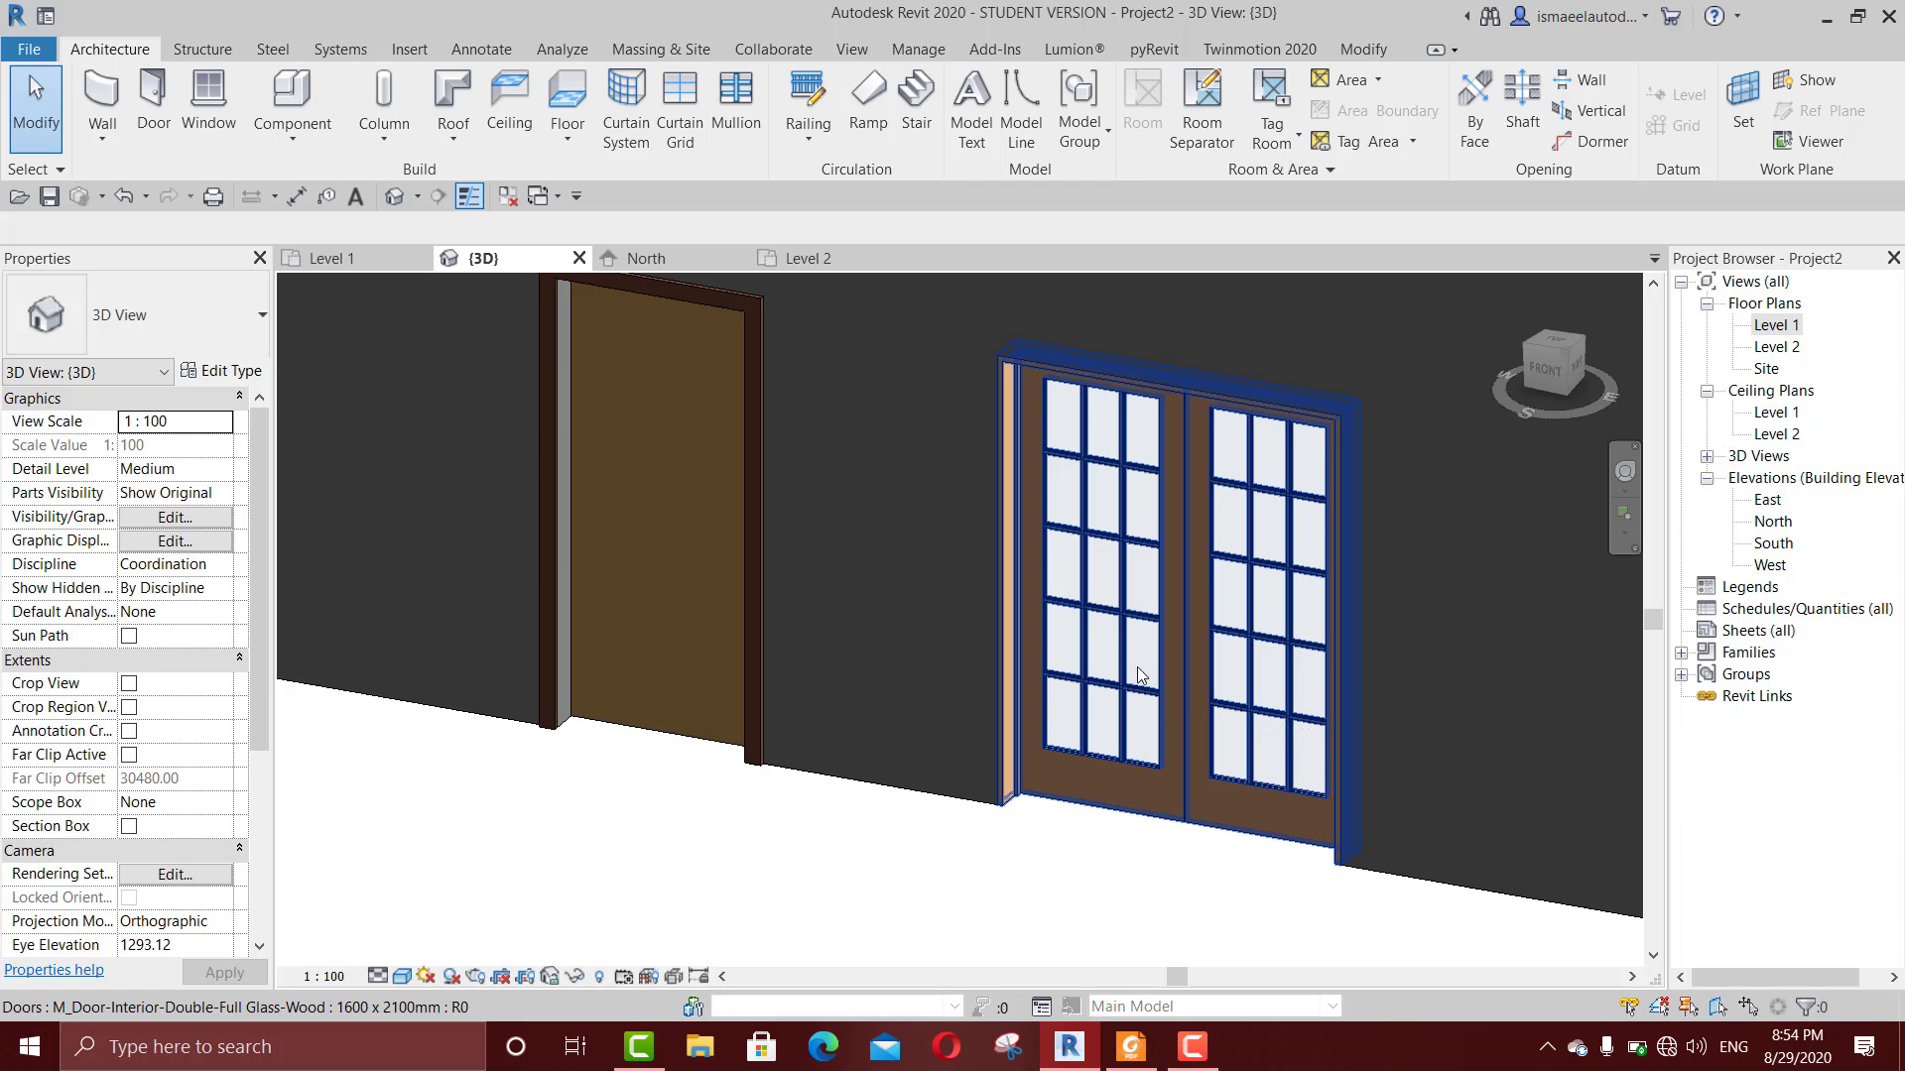
Step: Open the Level 1 floor plan and examine the single flush door and the double glass door in turn
{"action": "scroll", "coordinate": [1143, 562], "scroll_direction": "down", "scroll_amount": 3}
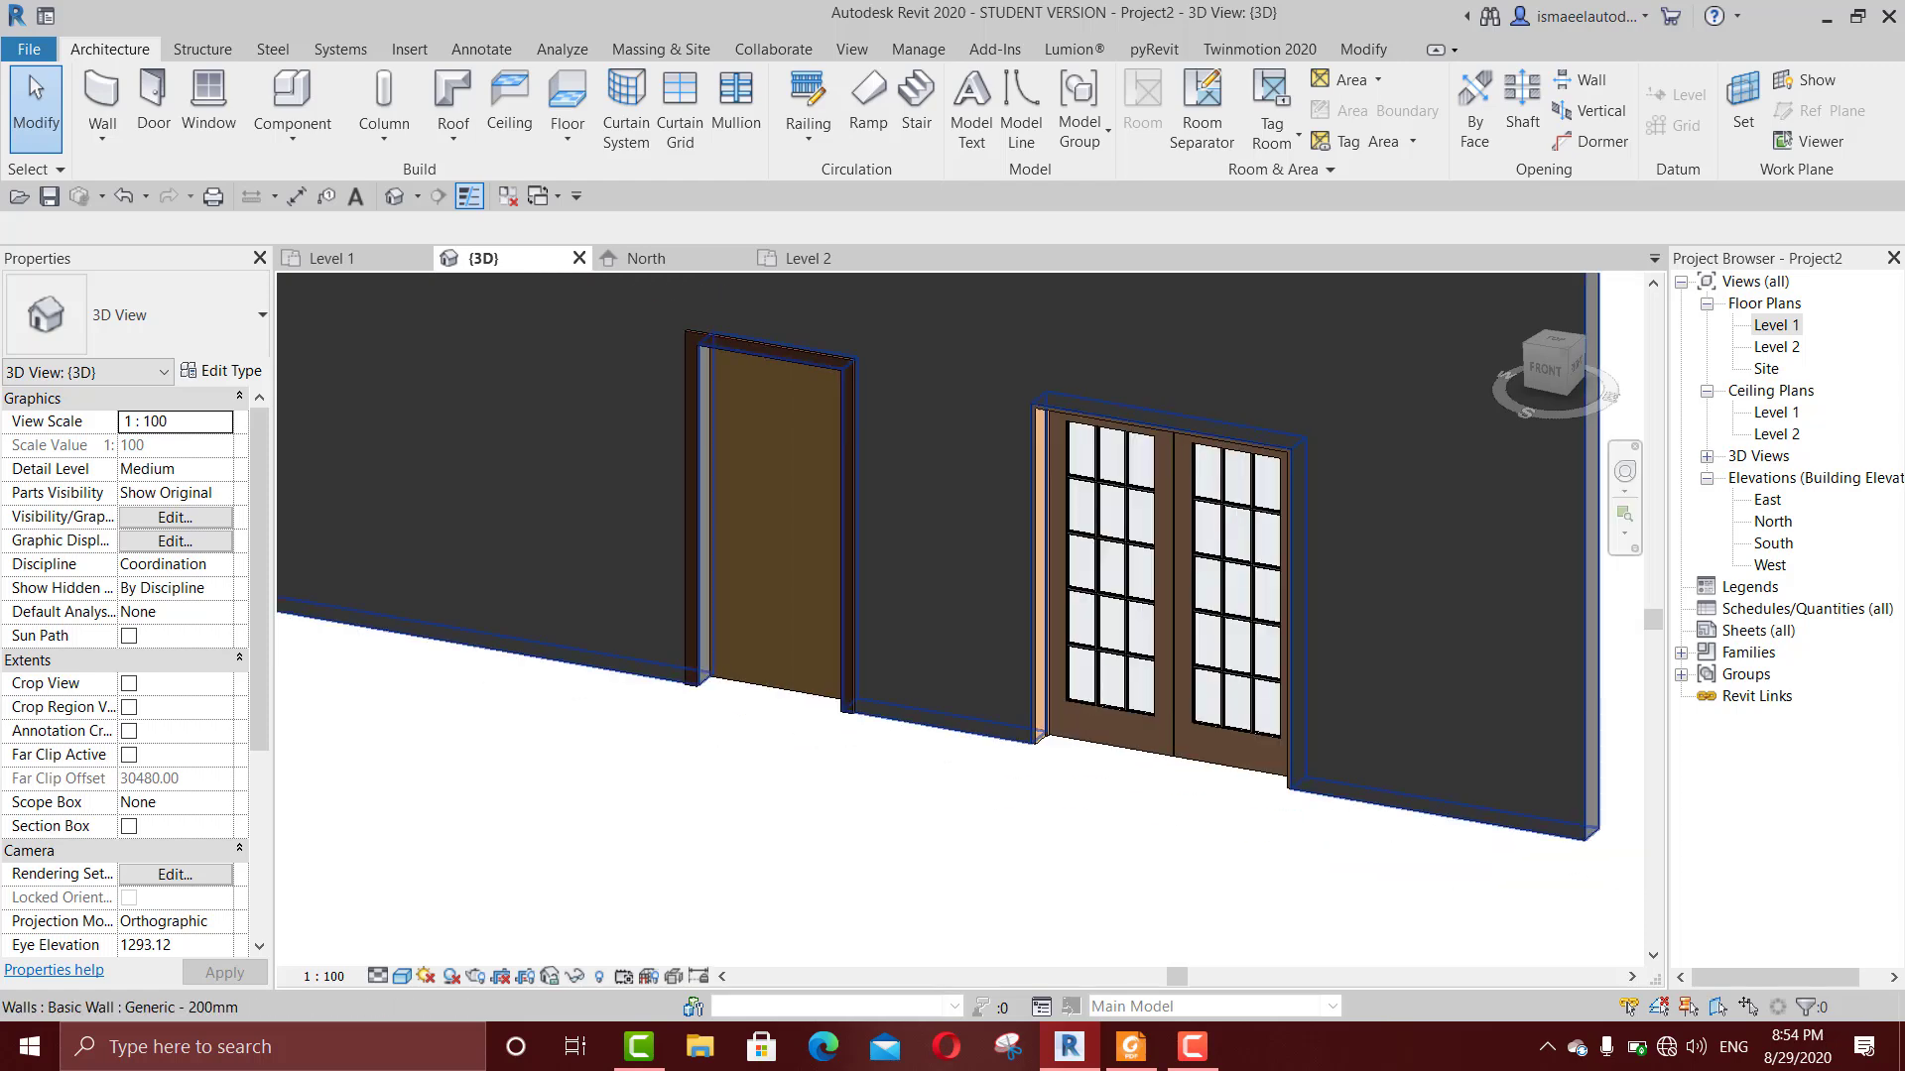
{"action": "double_click", "coordinate": [1775, 324]}
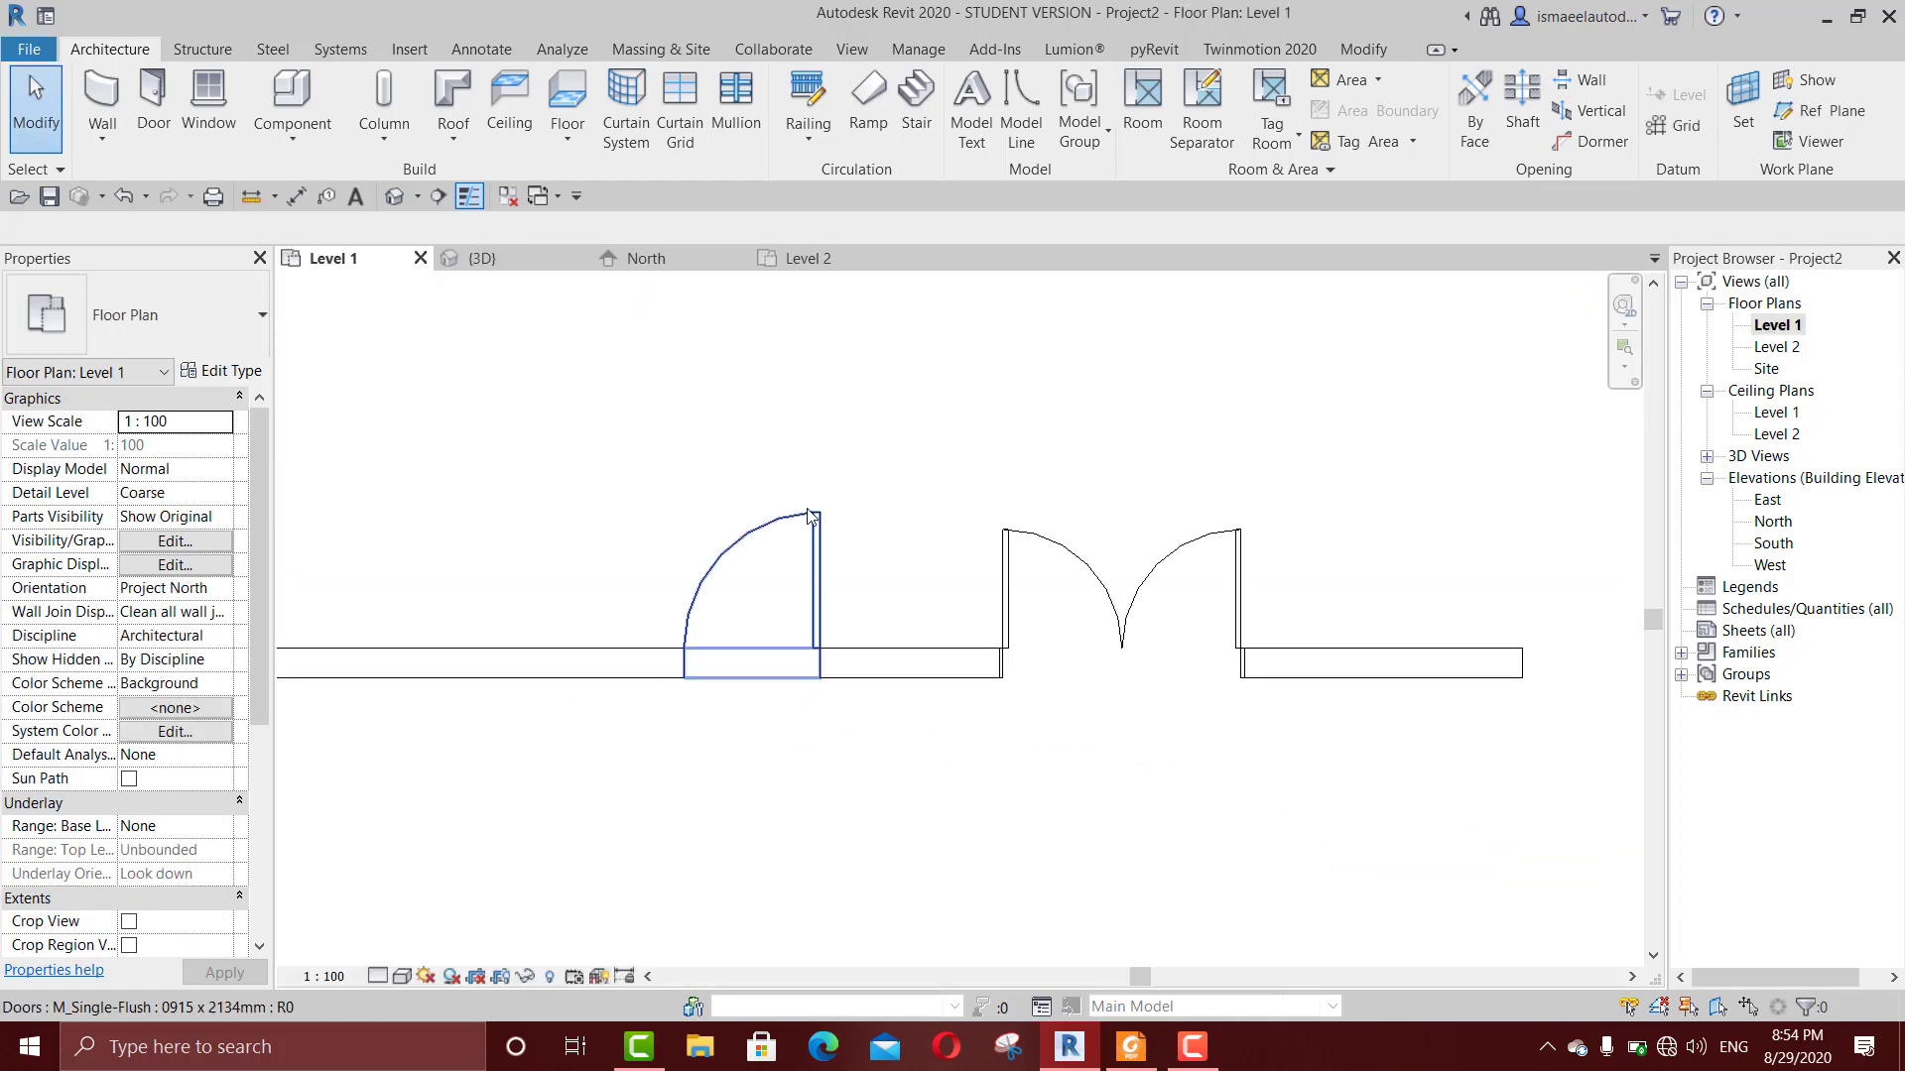
{"action": "middle_click_drag", "start_coordinate": [852, 520], "coordinate": [851, 516]}
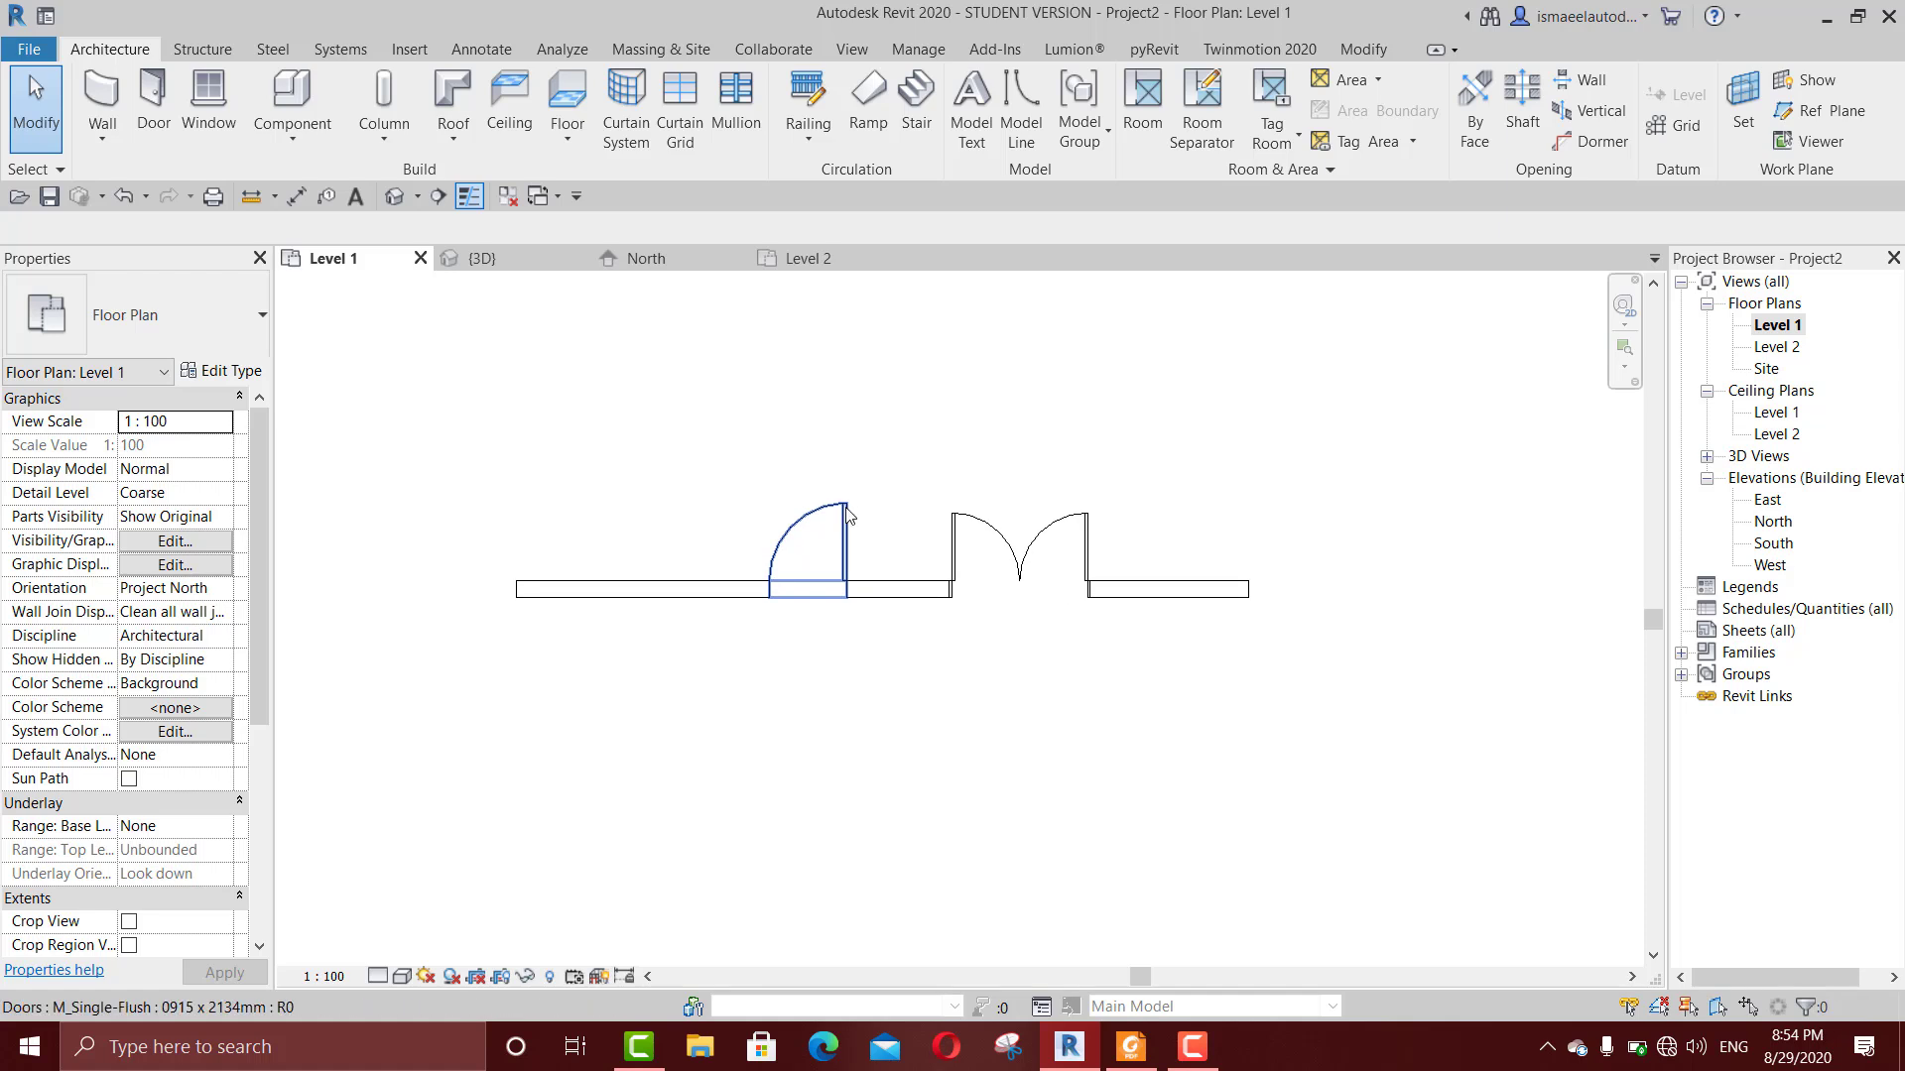
{"action": "left_click", "coordinate": [785, 545]}
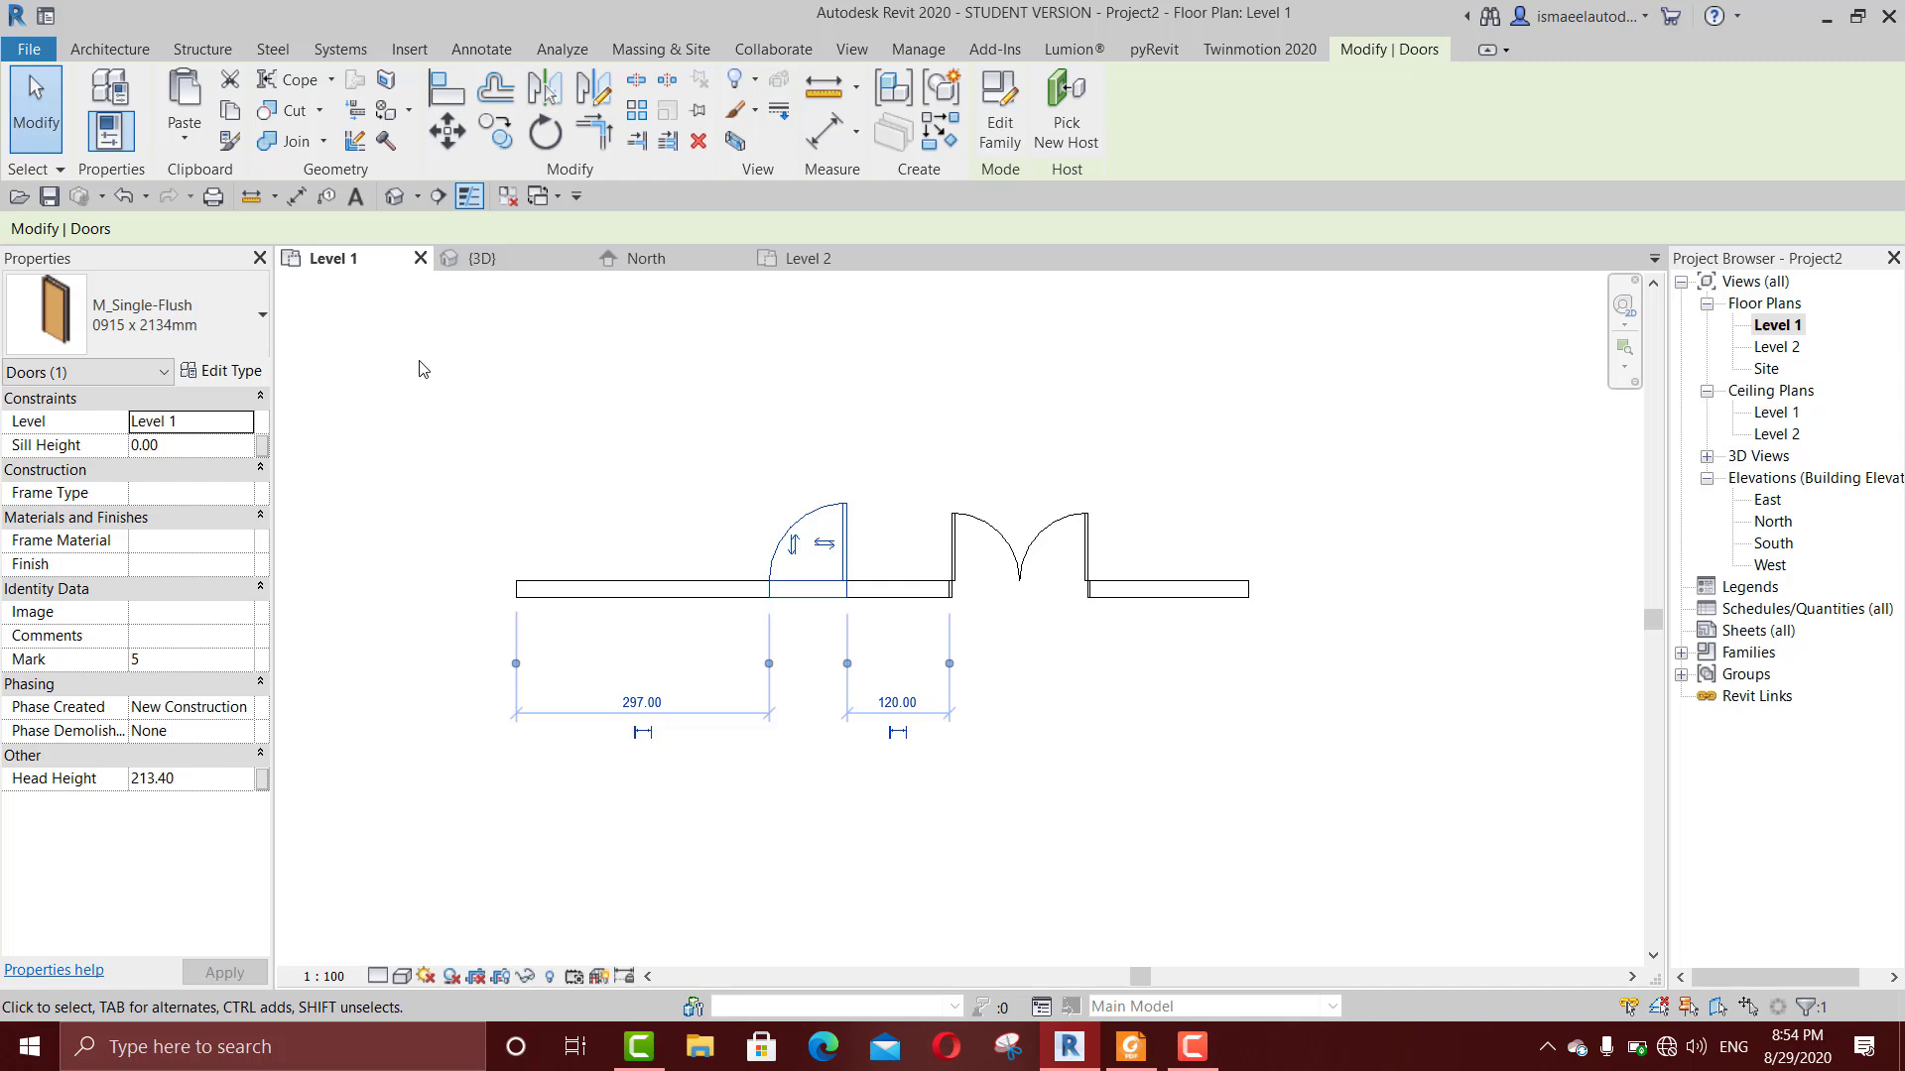
{"action": "left_click", "coordinate": [860, 350]}
{"action": "left_click", "coordinate": [1020, 557]}
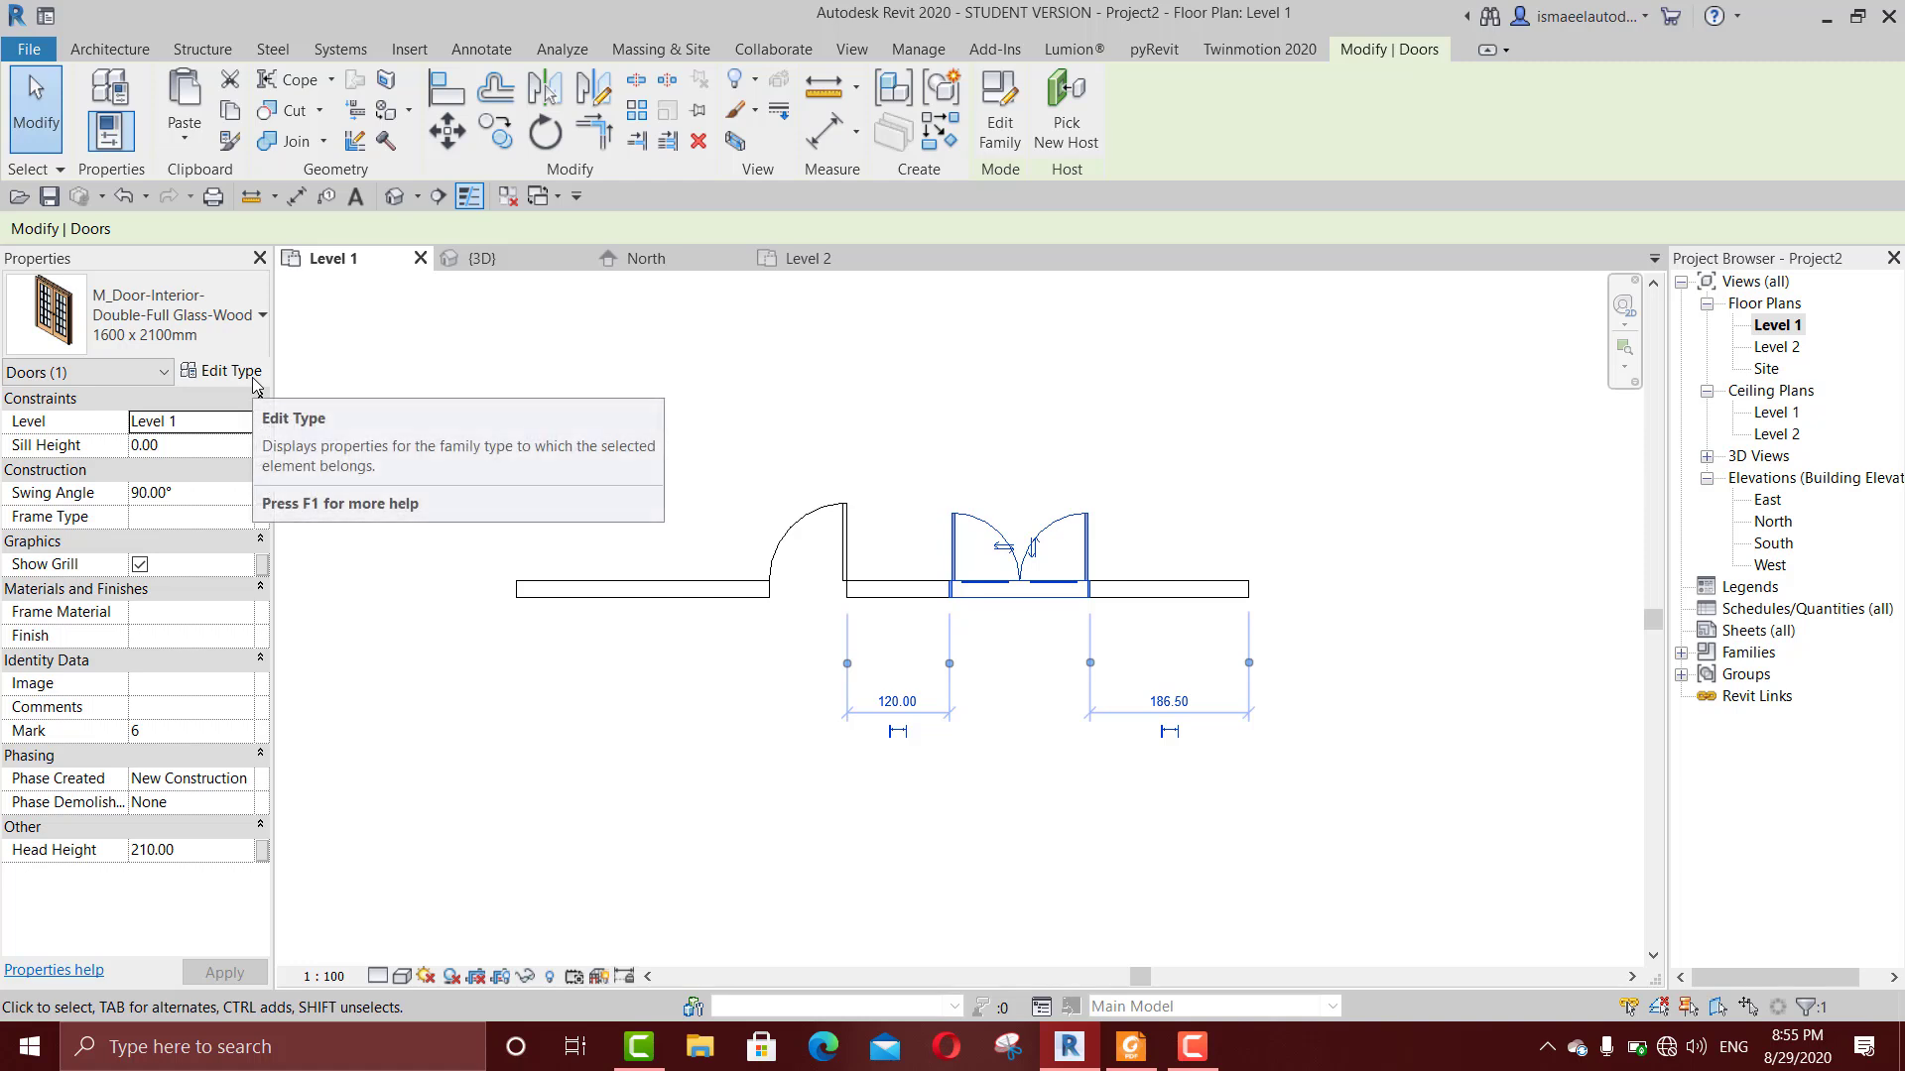
{"action": "left_click", "coordinate": [995, 367]}
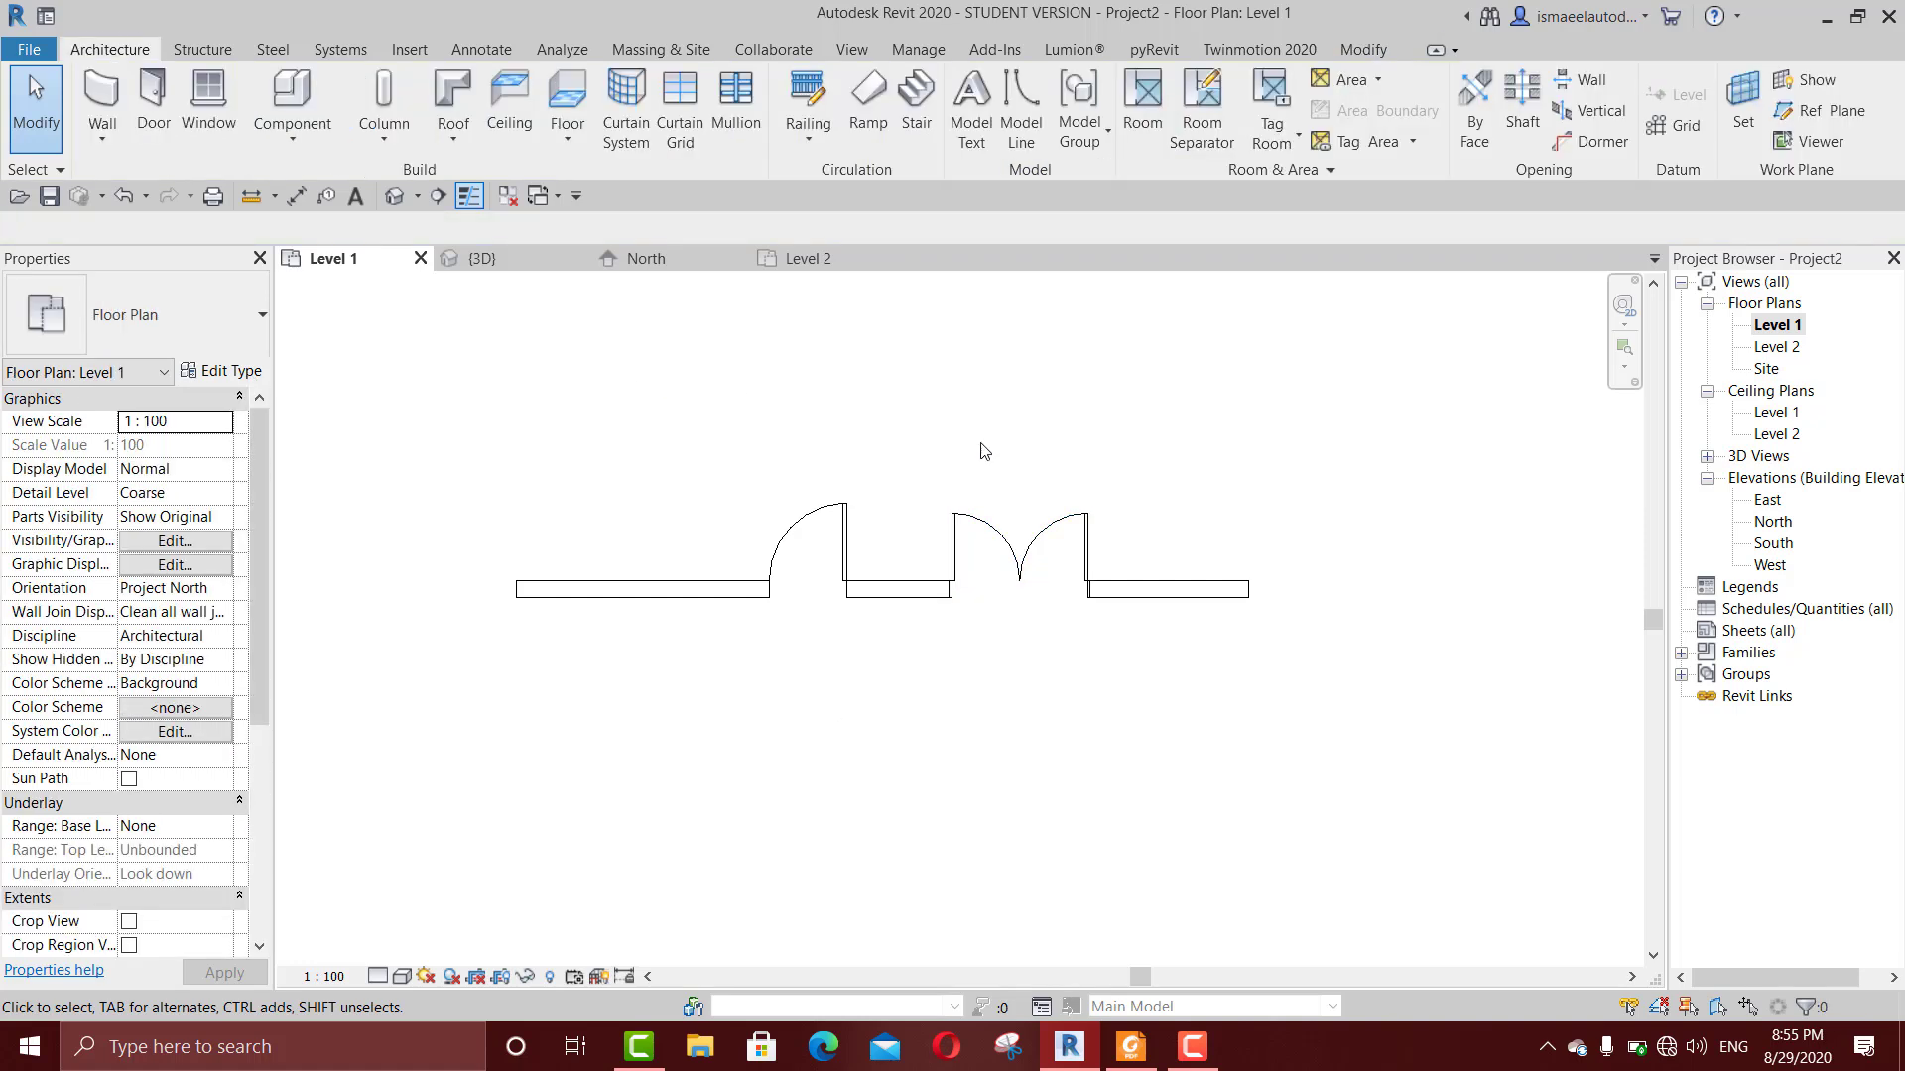
Step: Examine the double glass door's type properties and close them without changing anything
{"action": "left_click", "coordinate": [982, 531]}
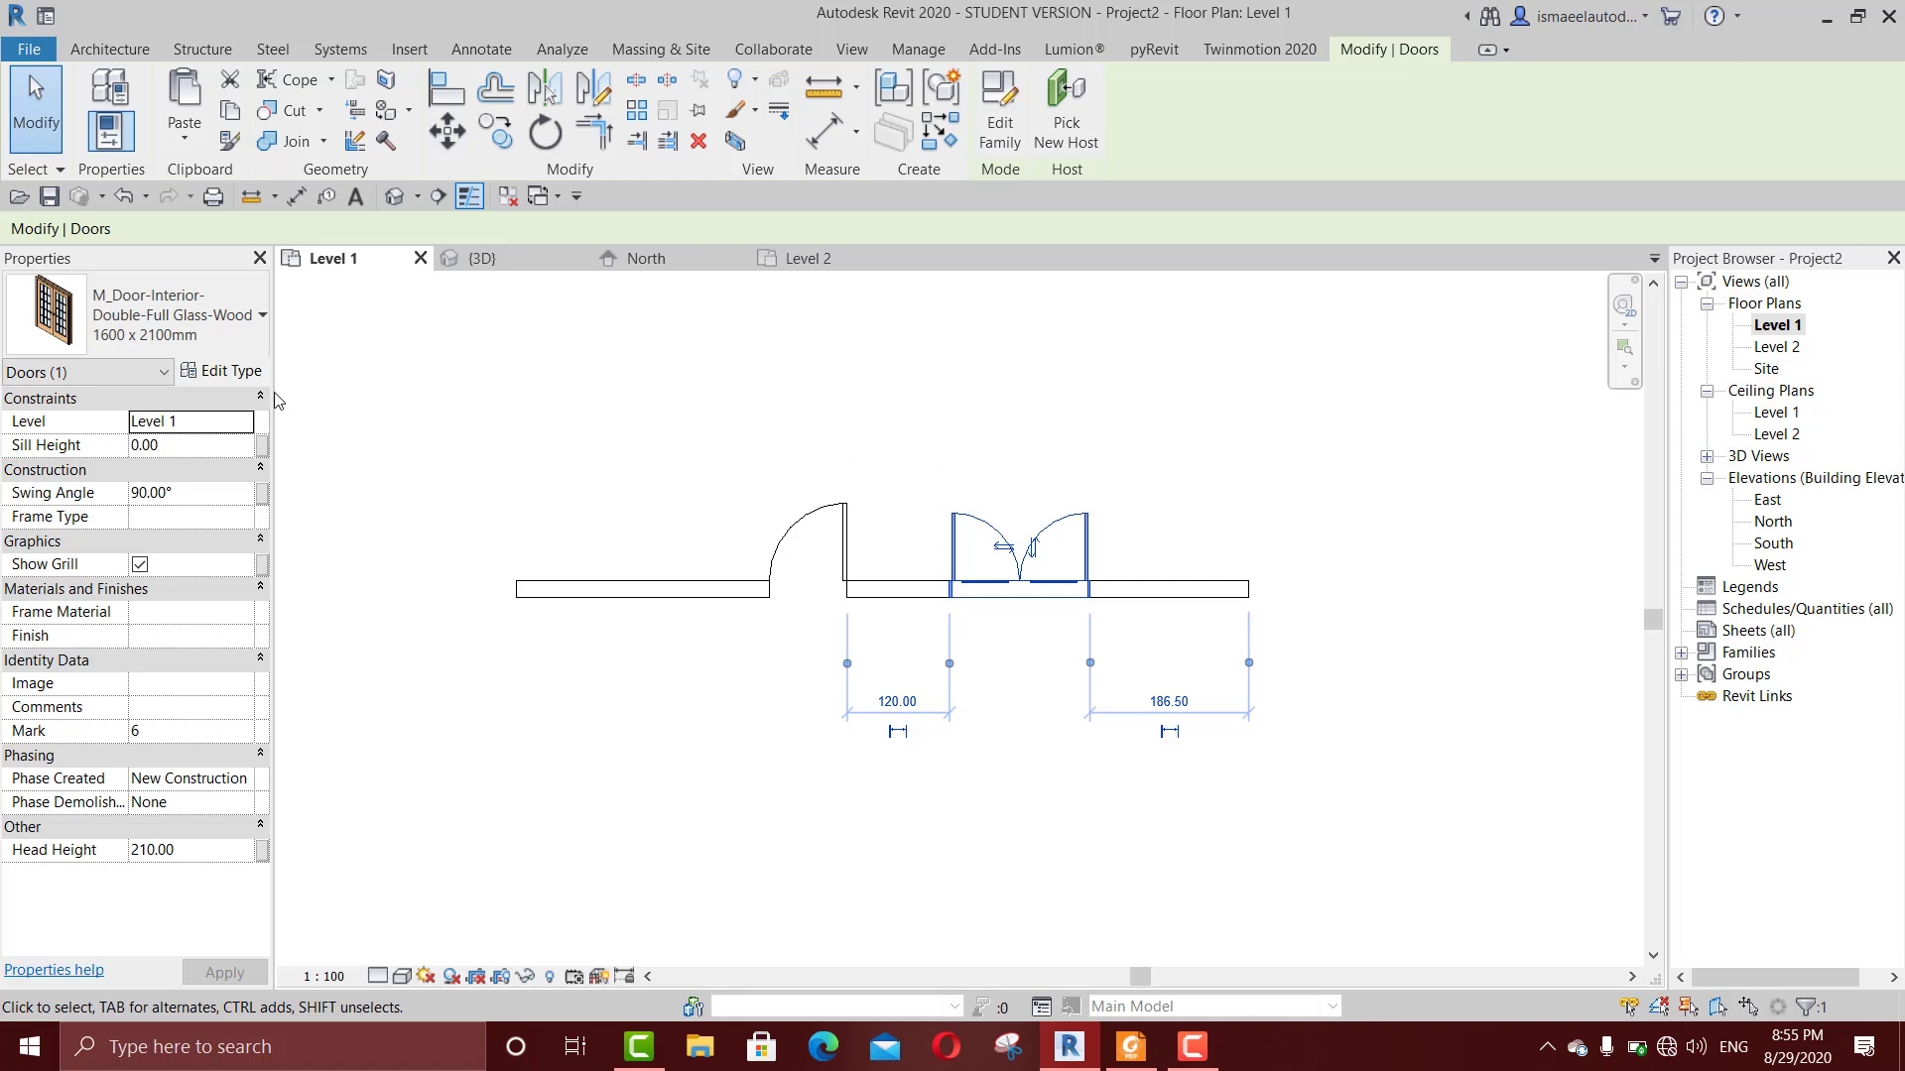
{"action": "left_click", "coordinate": [242, 374]}
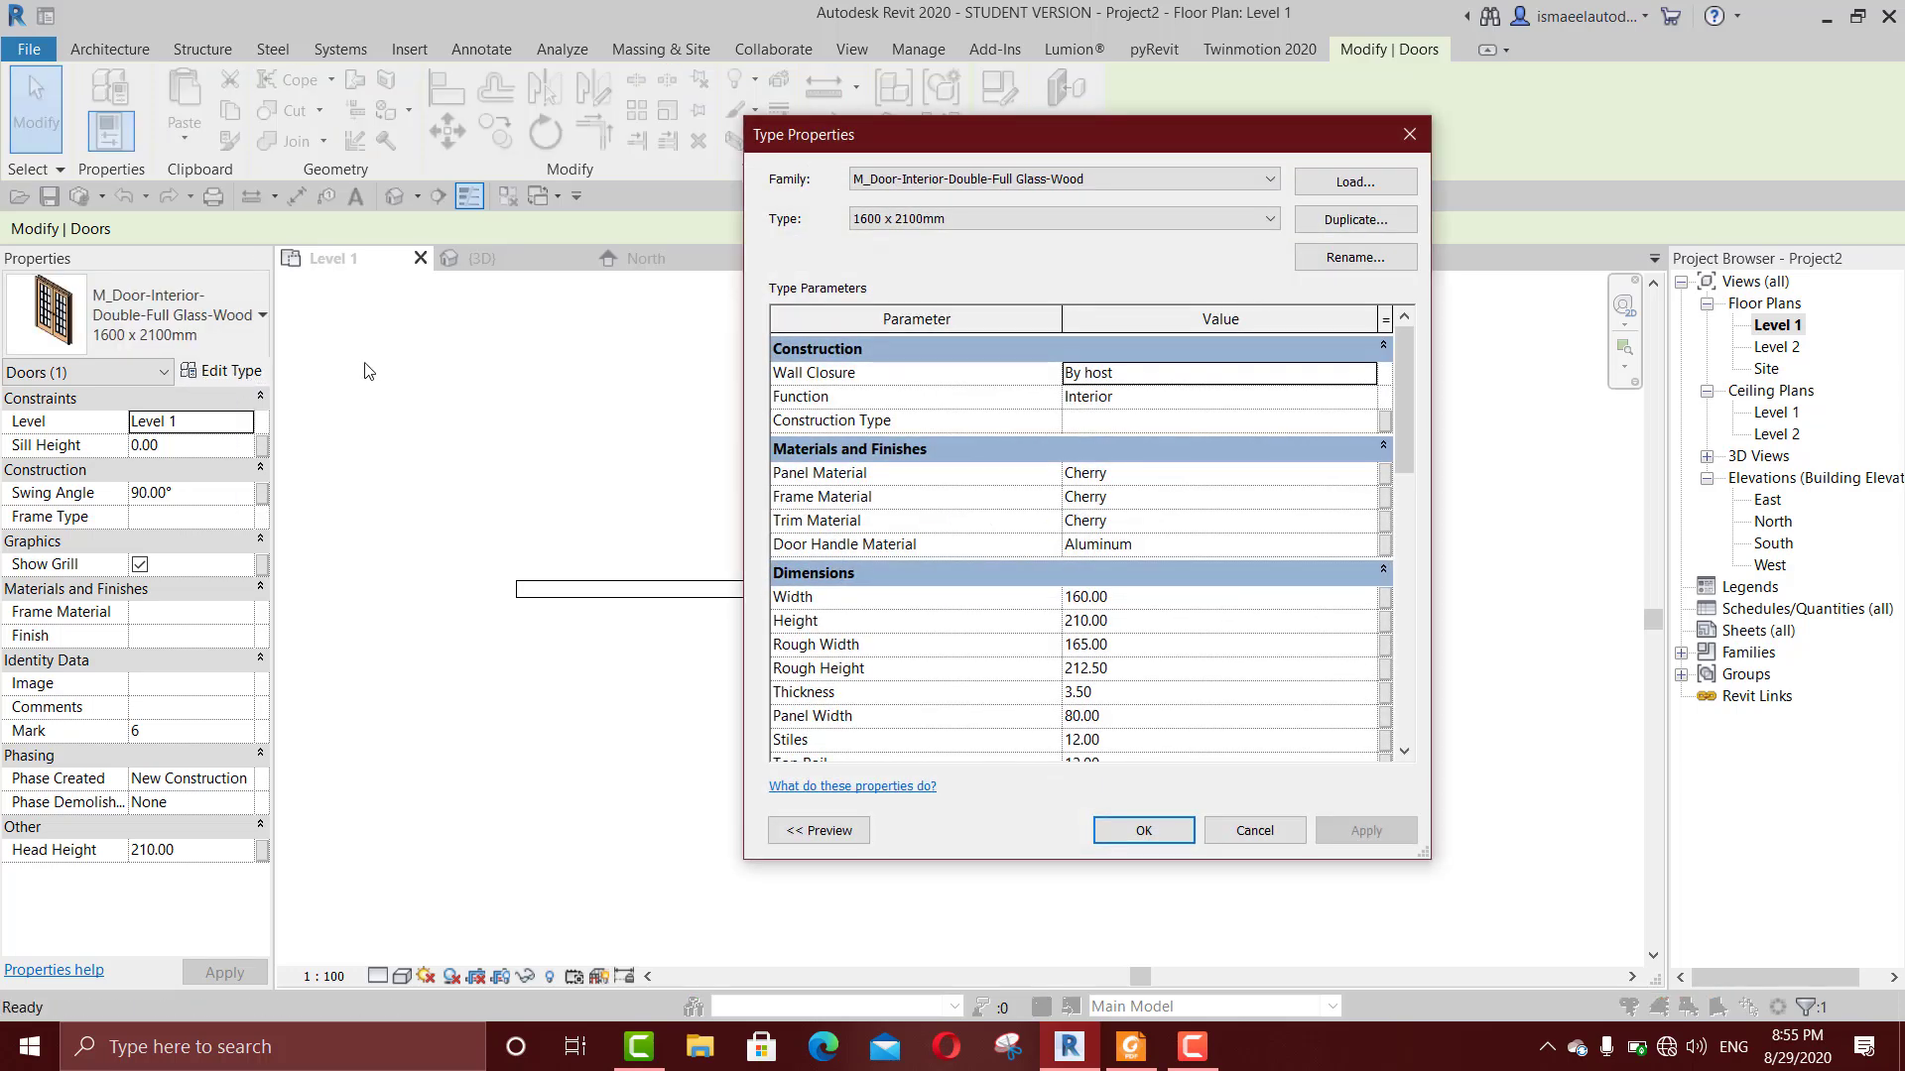
{"action": "left_click_drag", "start_coordinate": [1206, 115], "coordinate": [1663, 179]}
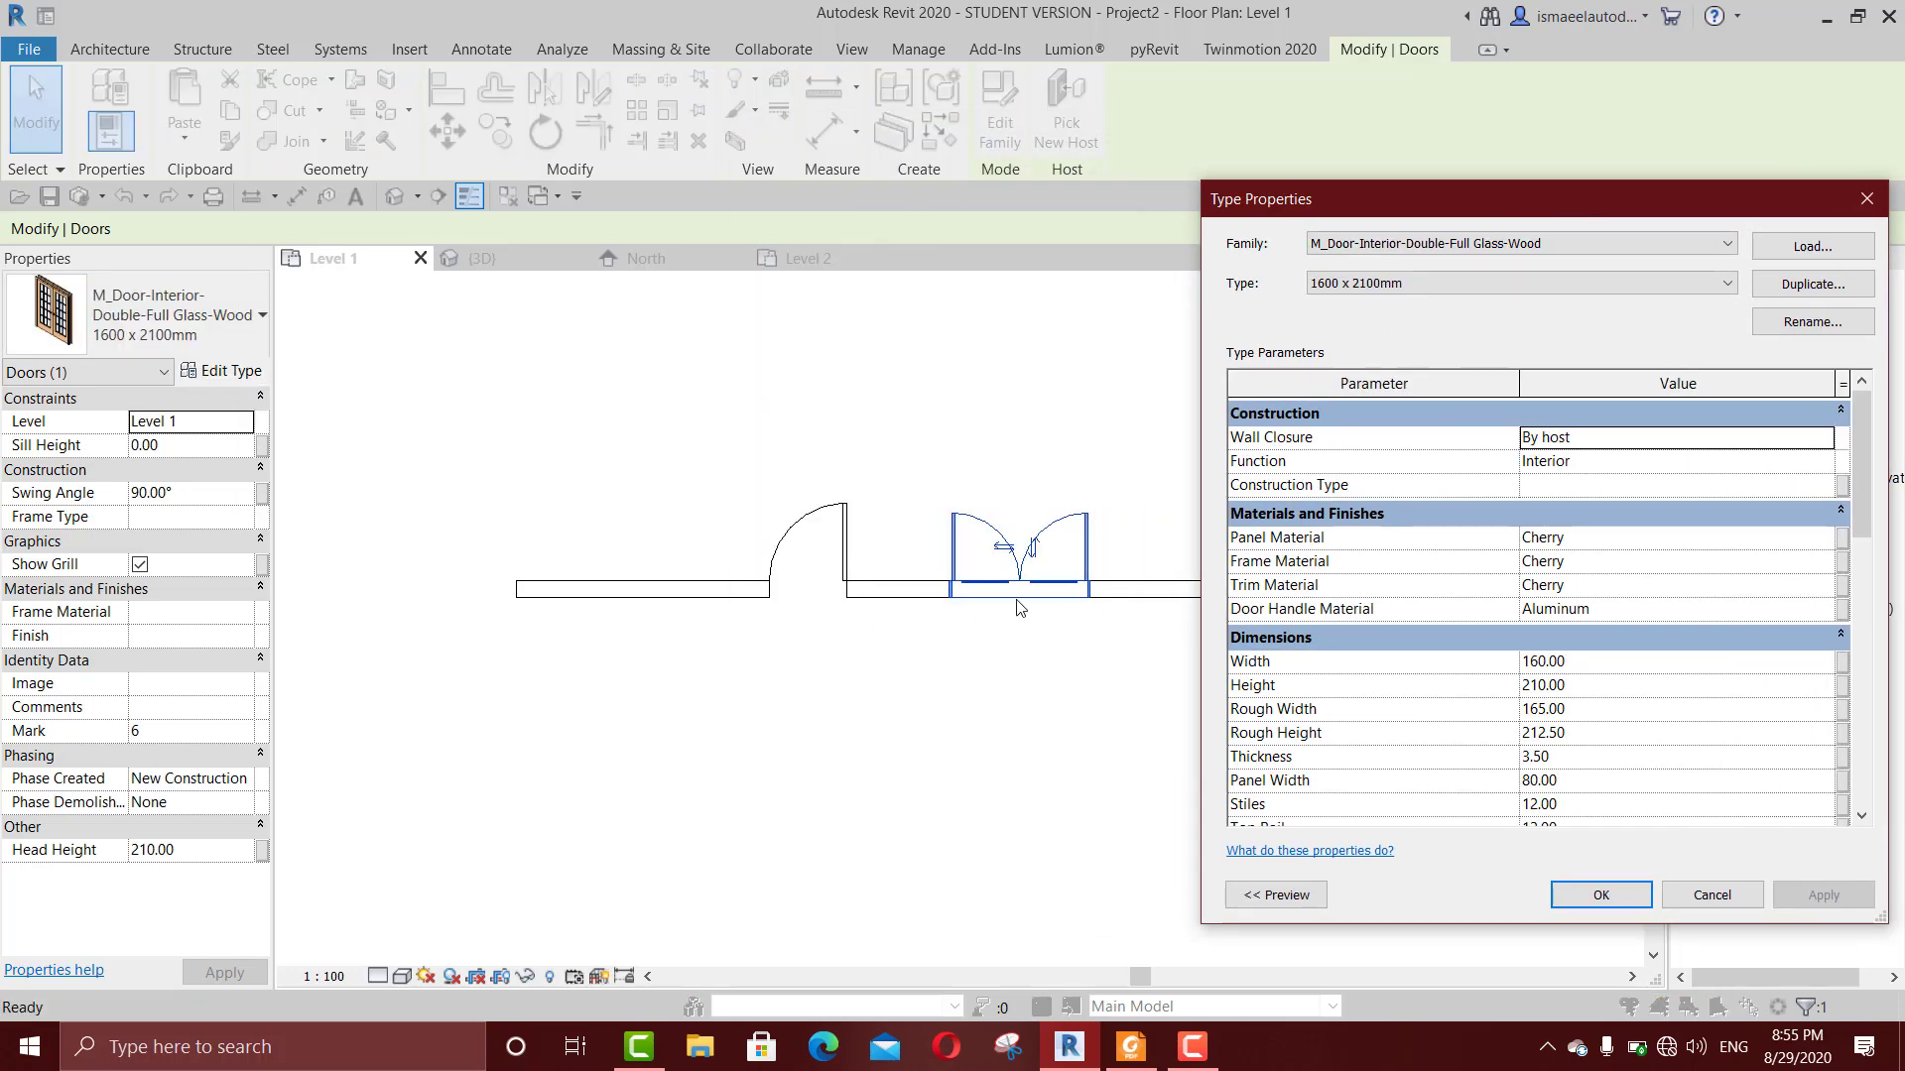
{"action": "left_click_drag", "start_coordinate": [1491, 213], "coordinate": [1484, 212]}
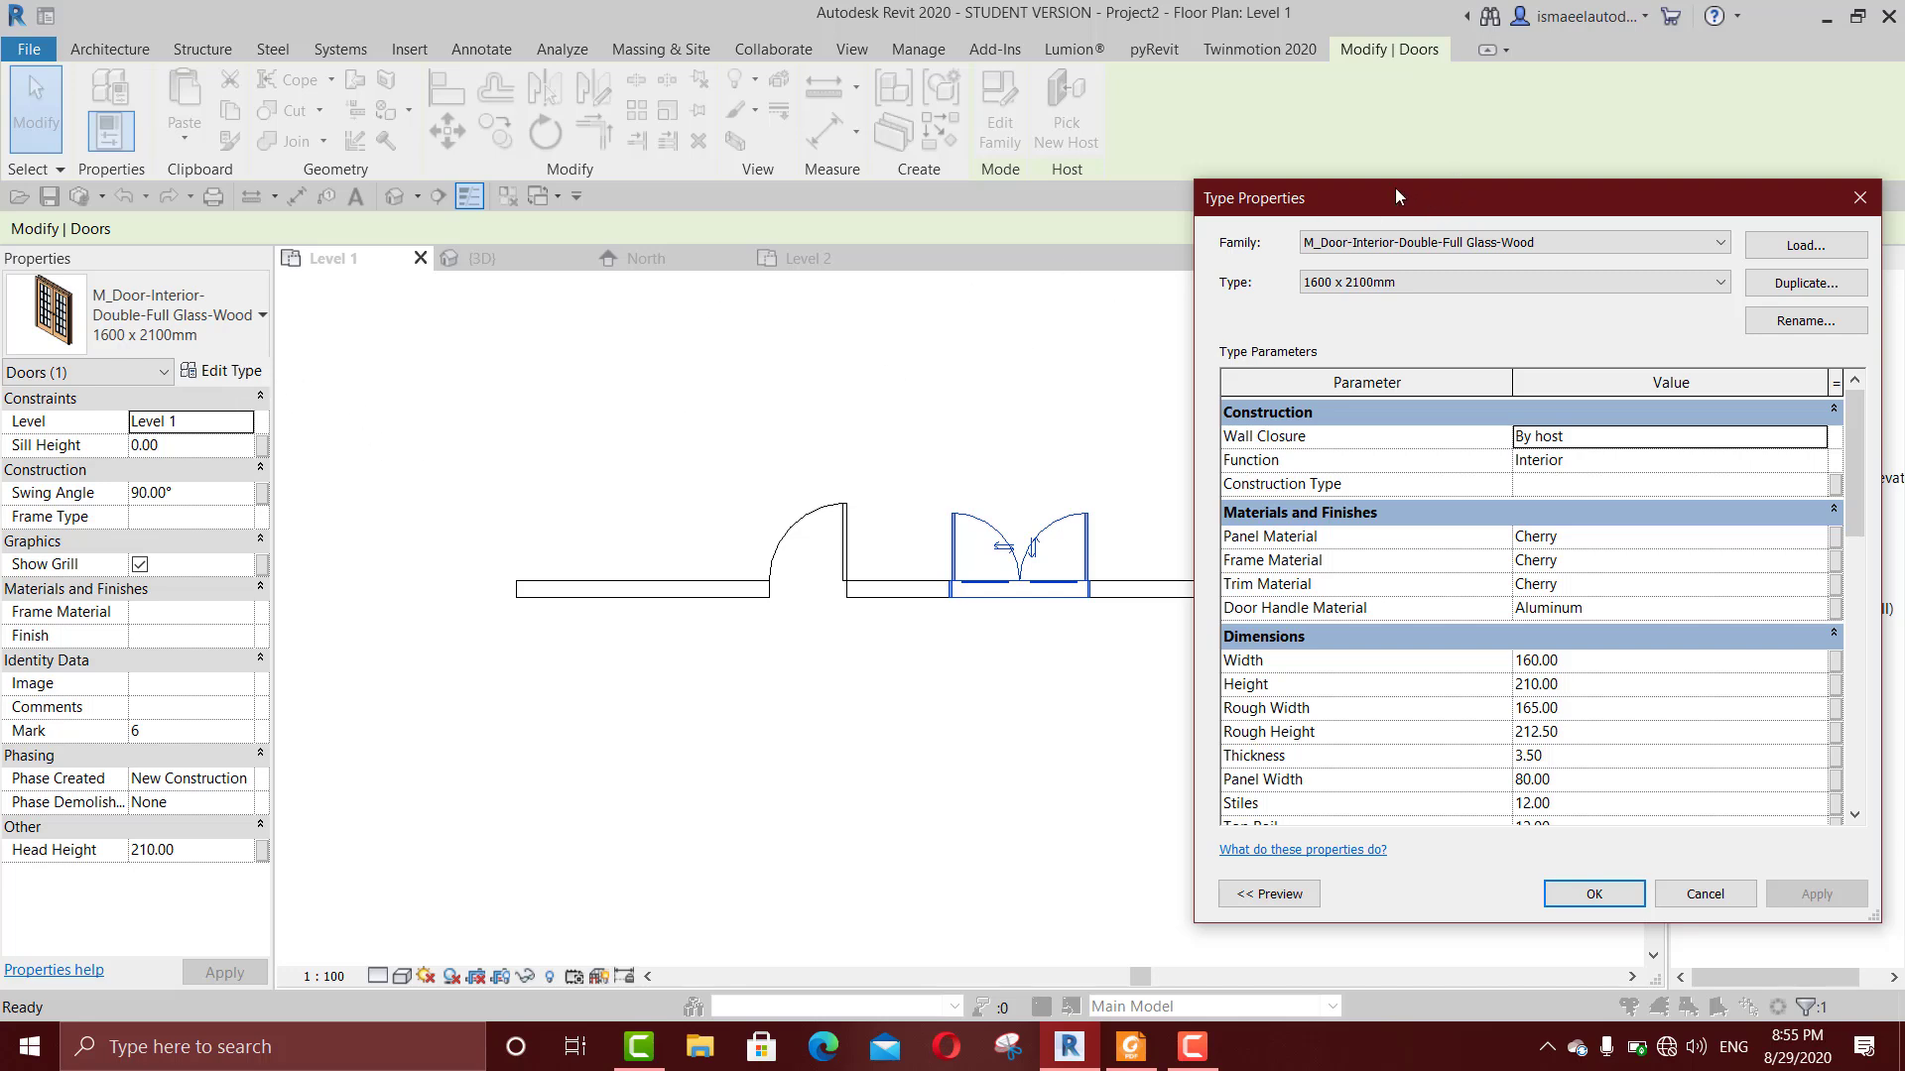
{"action": "left_click_drag", "start_coordinate": [1394, 195], "coordinate": [1314, 179]}
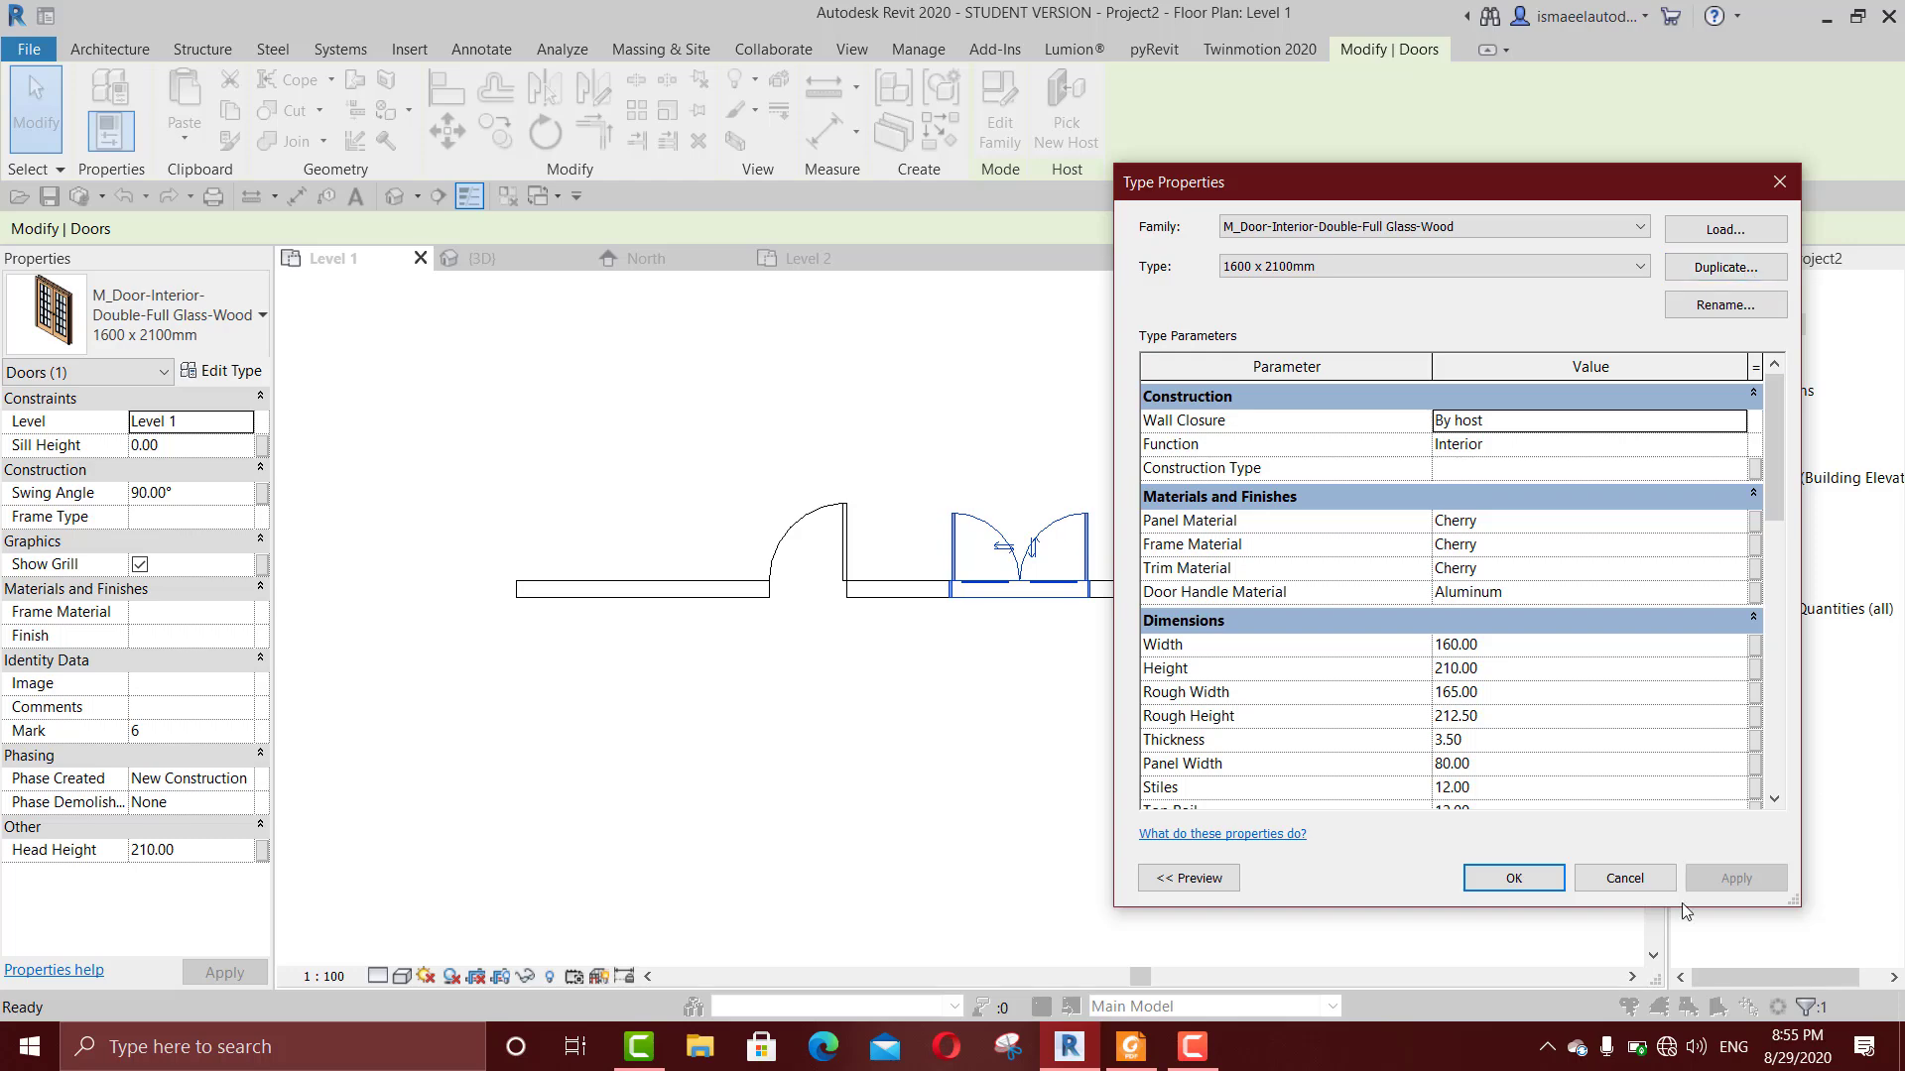
{"action": "left_click", "coordinate": [1620, 870]}
{"action": "scroll", "coordinate": [1196, 584], "scroll_direction": "down", "scroll_amount": 3}
{"action": "key", "text": "Escape"}
Step: Delete the single flush door from the Level 1 wall
{"action": "scroll", "coordinate": [1046, 574], "scroll_direction": "up", "scroll_amount": 3}
{"action": "left_click", "coordinate": [1034, 536]}
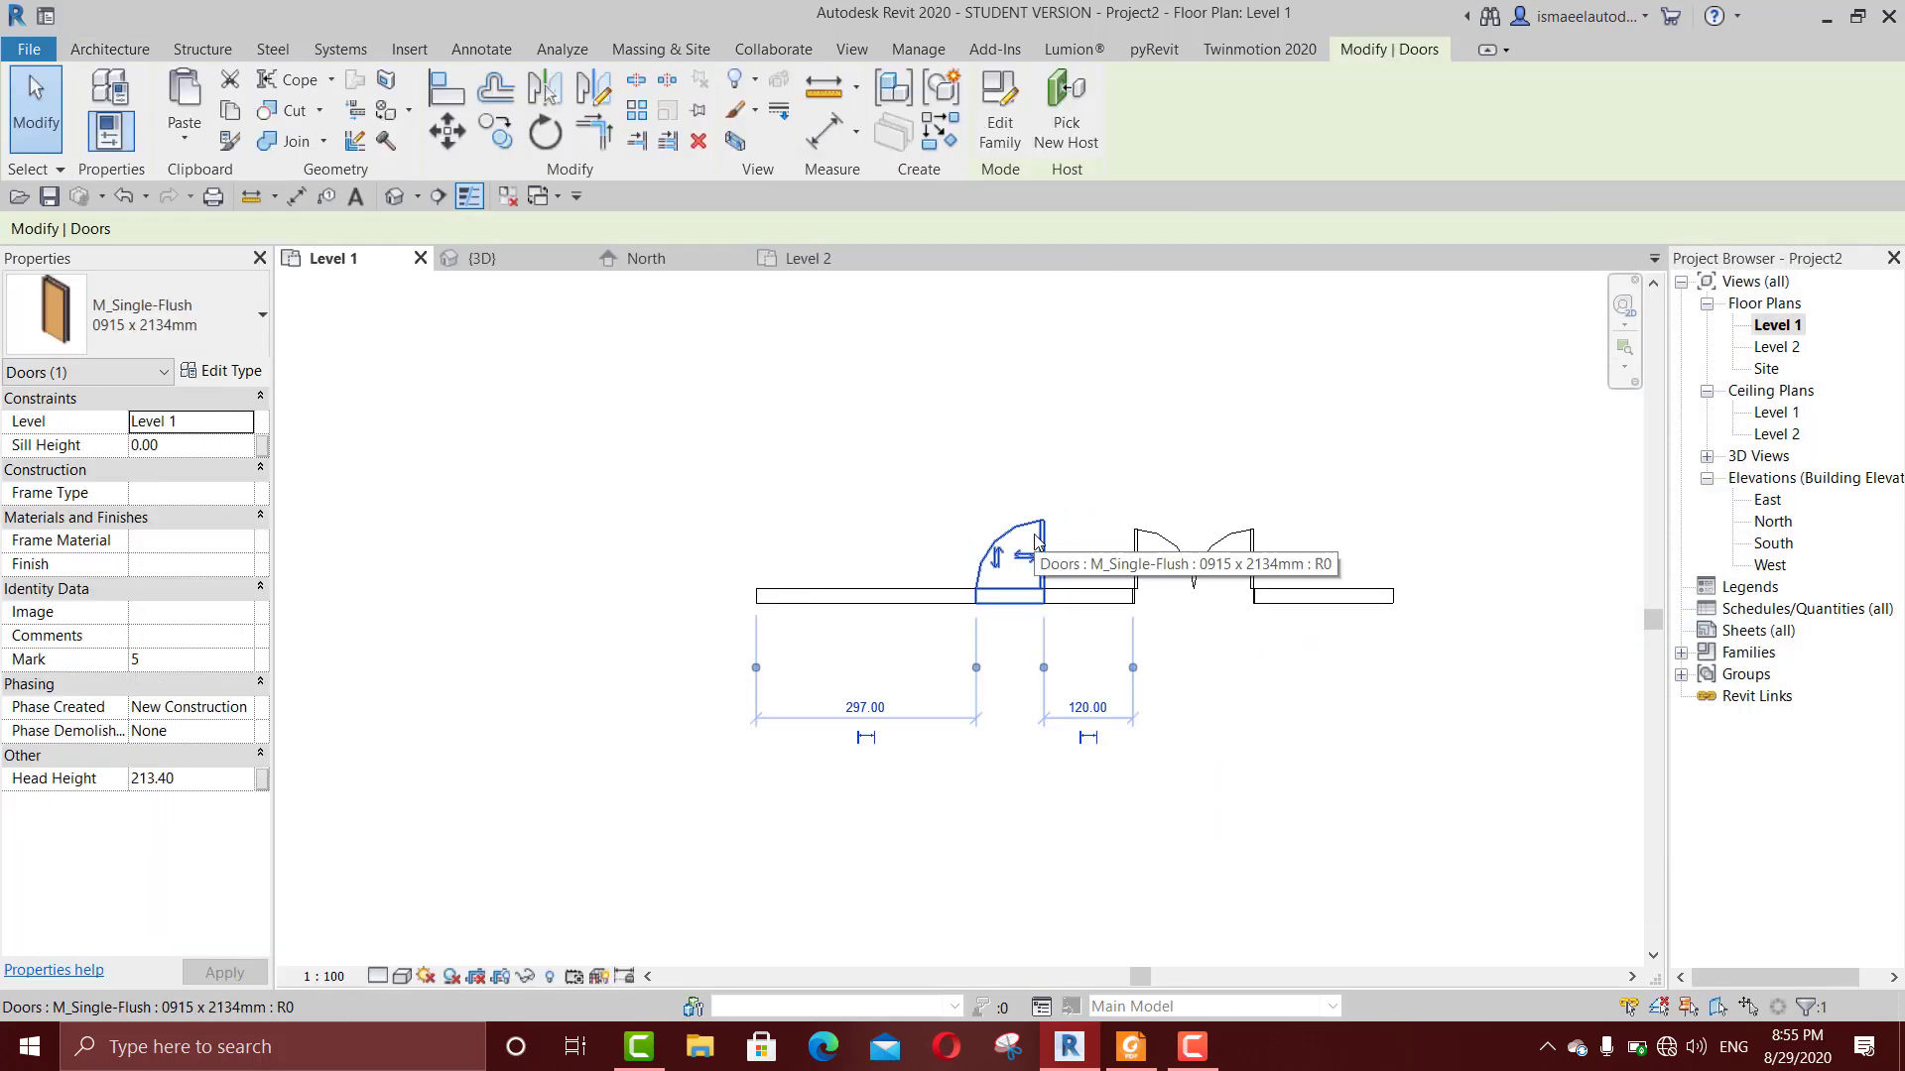
{"action": "key", "text": "Delete"}
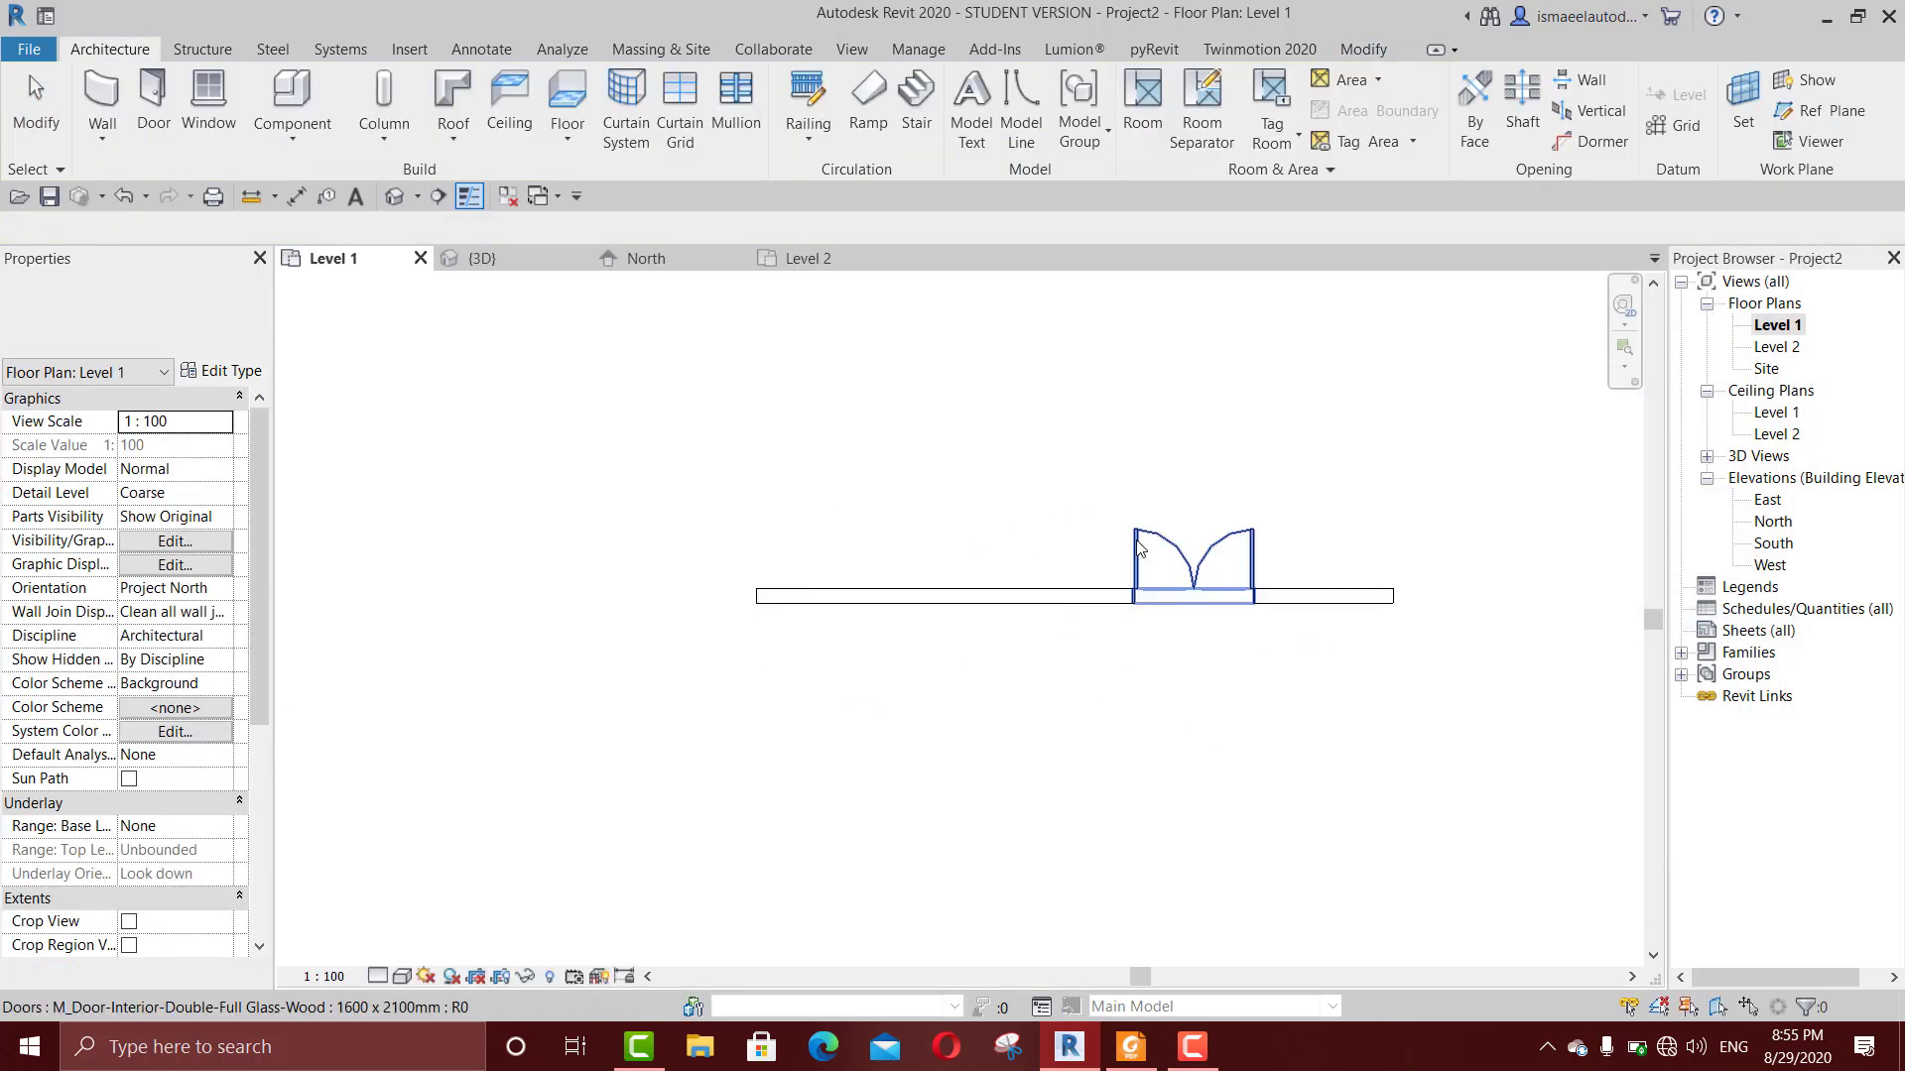
Step: Use Create Similar on the double glass door to place a second one beside it in the Level 1 wall
{"action": "left_click", "coordinate": [1143, 536]}
{"action": "key", "text": "c"}
{"action": "key", "text": "s"}
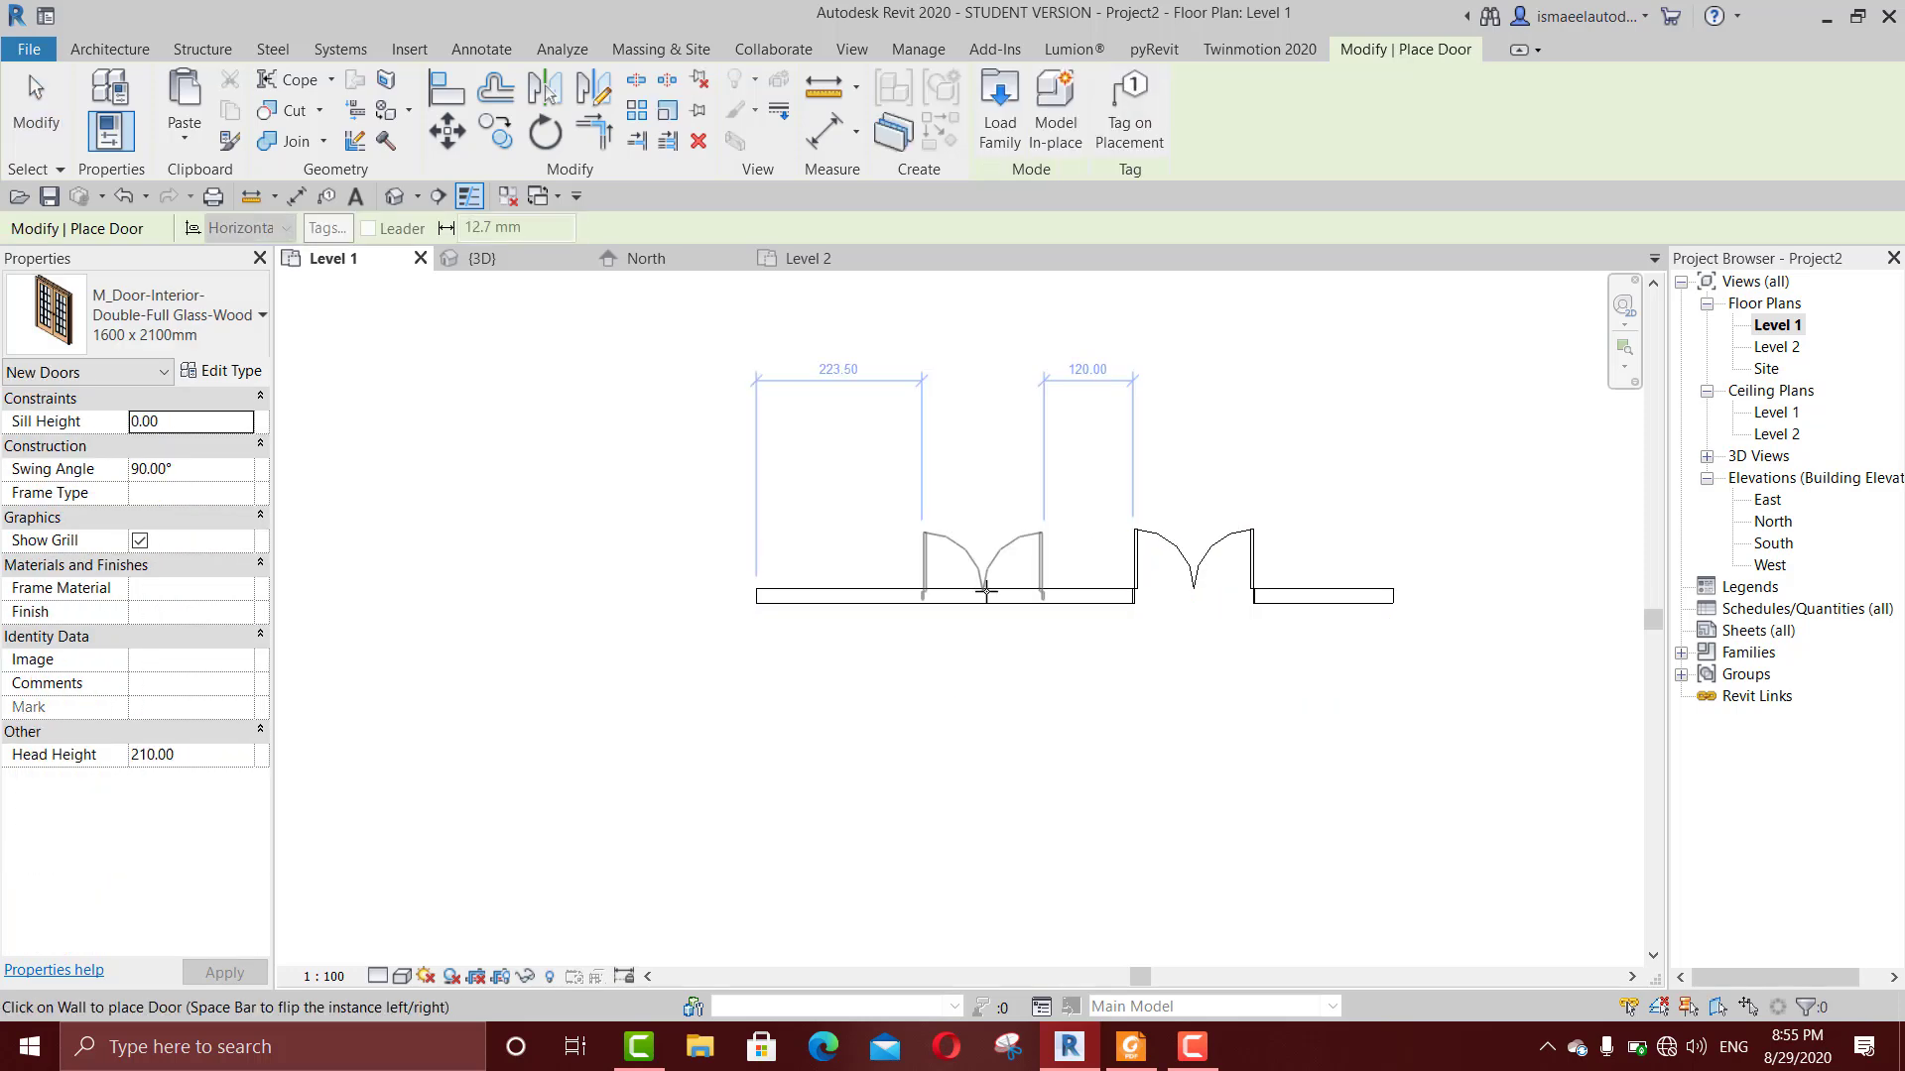
{"action": "scroll", "coordinate": [1146, 550], "scroll_direction": "up", "scroll_amount": 4}
{"action": "key", "text": "Escape"}
{"action": "key", "text": "e"}
{"action": "key", "text": "e"}
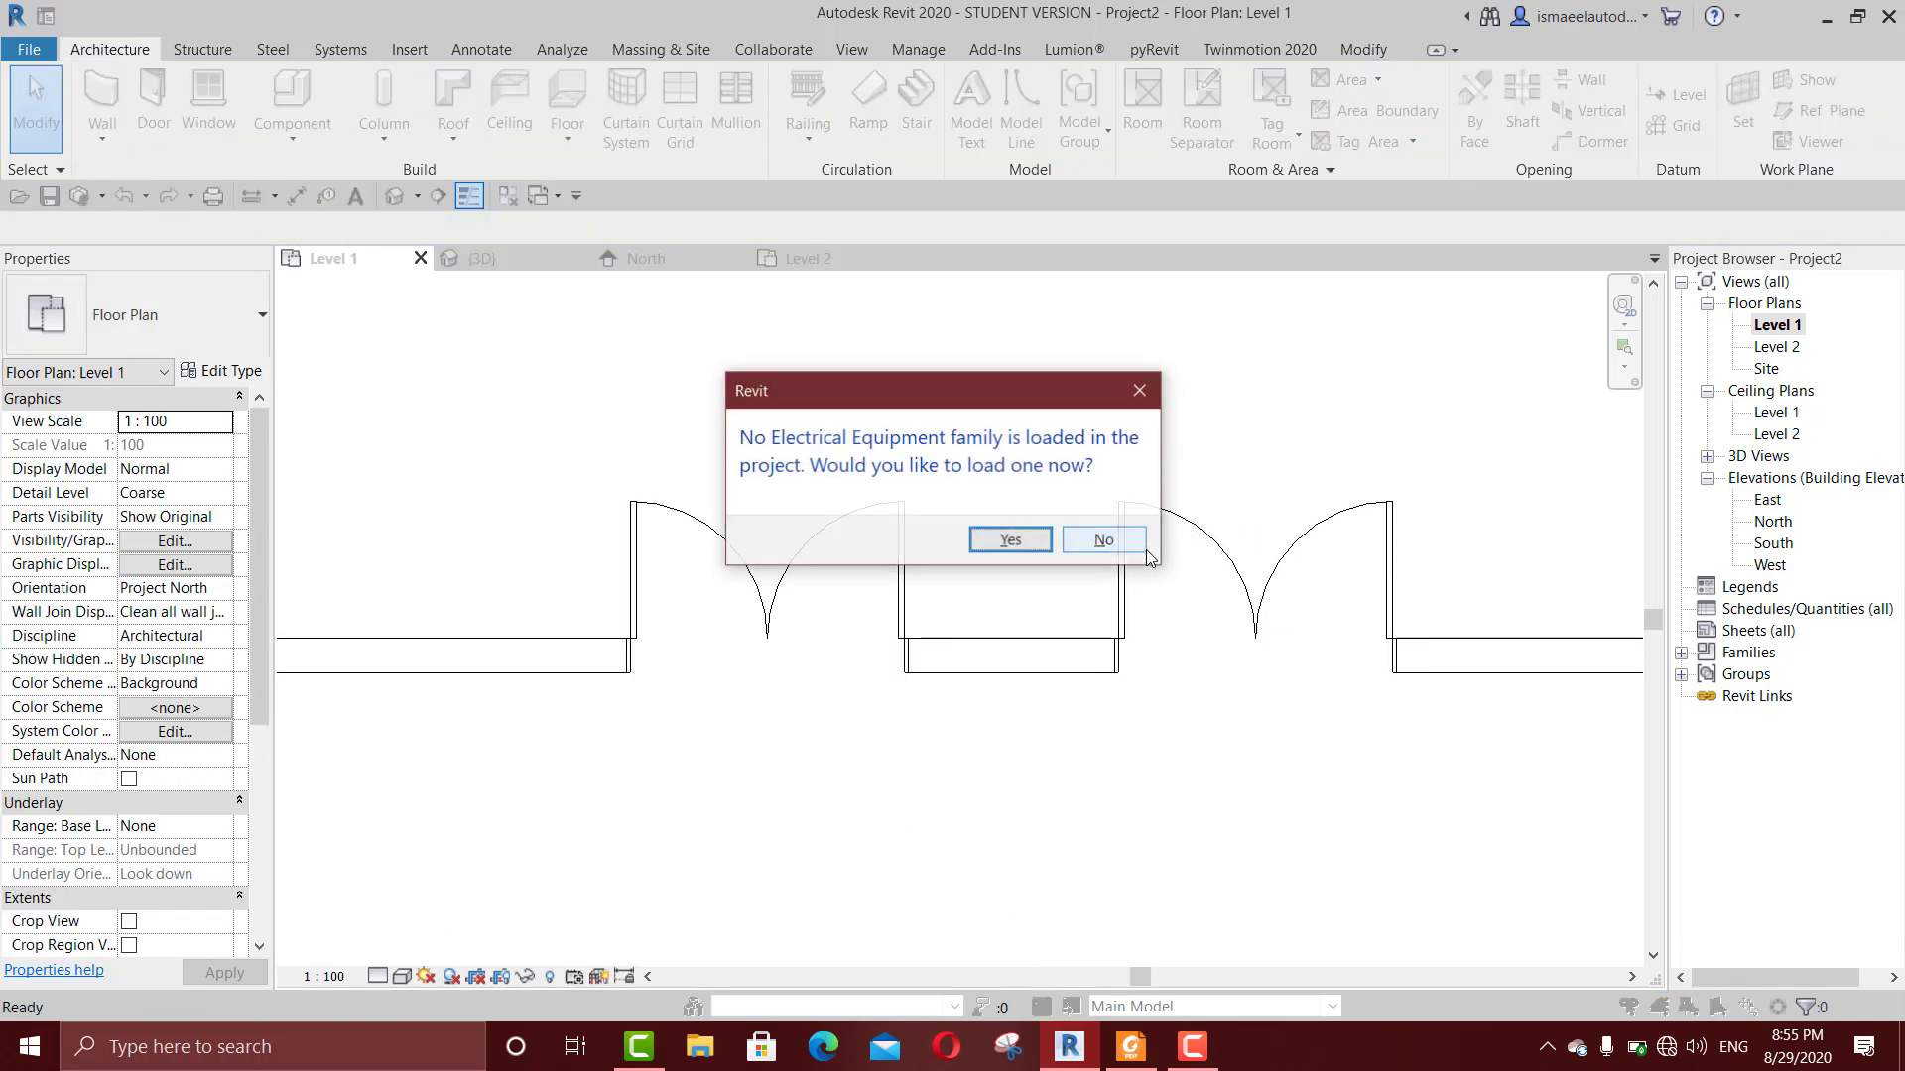
Step: Decline loading an Electrical Equipment family, switch to the 3D view and delete the upper wall together with its windows and door
{"action": "left_click", "coordinate": [1105, 549]}
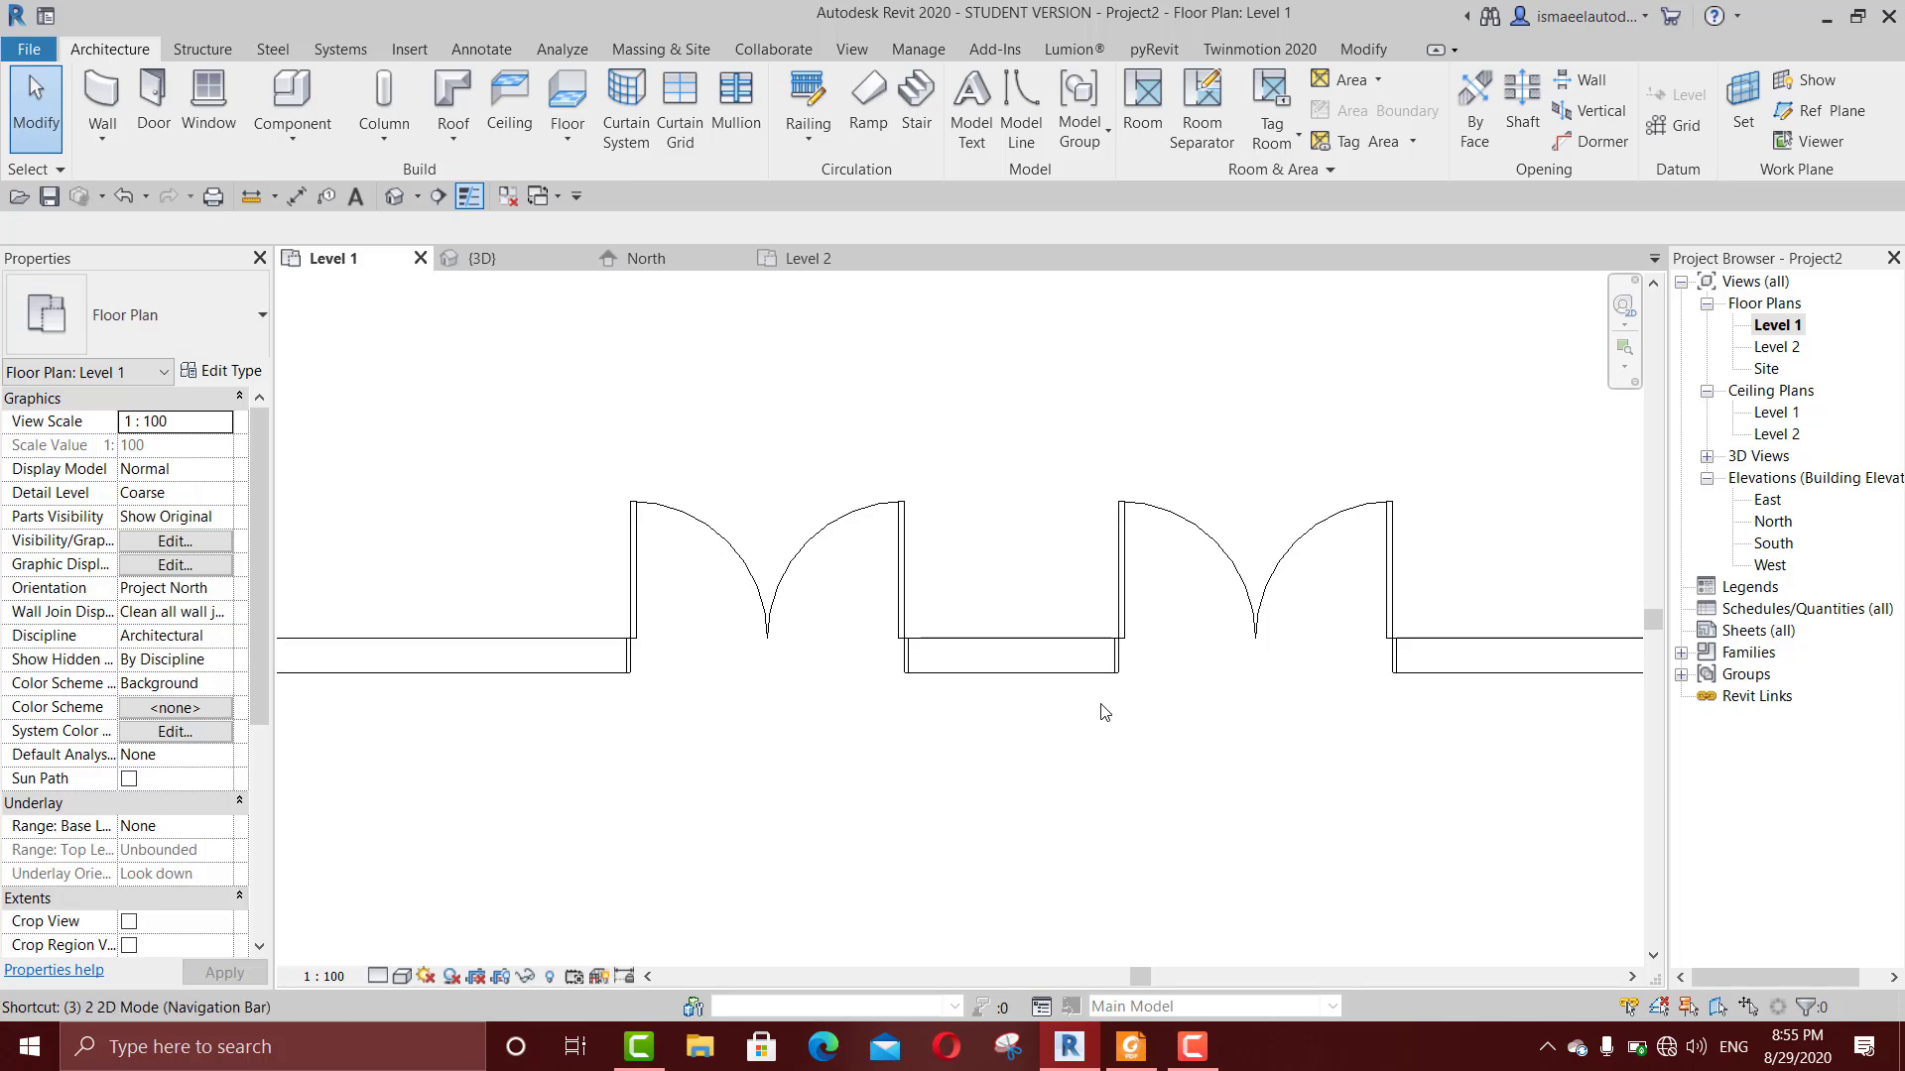
{"action": "key", "text": "ctrl+Tab"}
{"action": "scroll", "coordinate": [1106, 703], "scroll_direction": "down", "scroll_amount": 5}
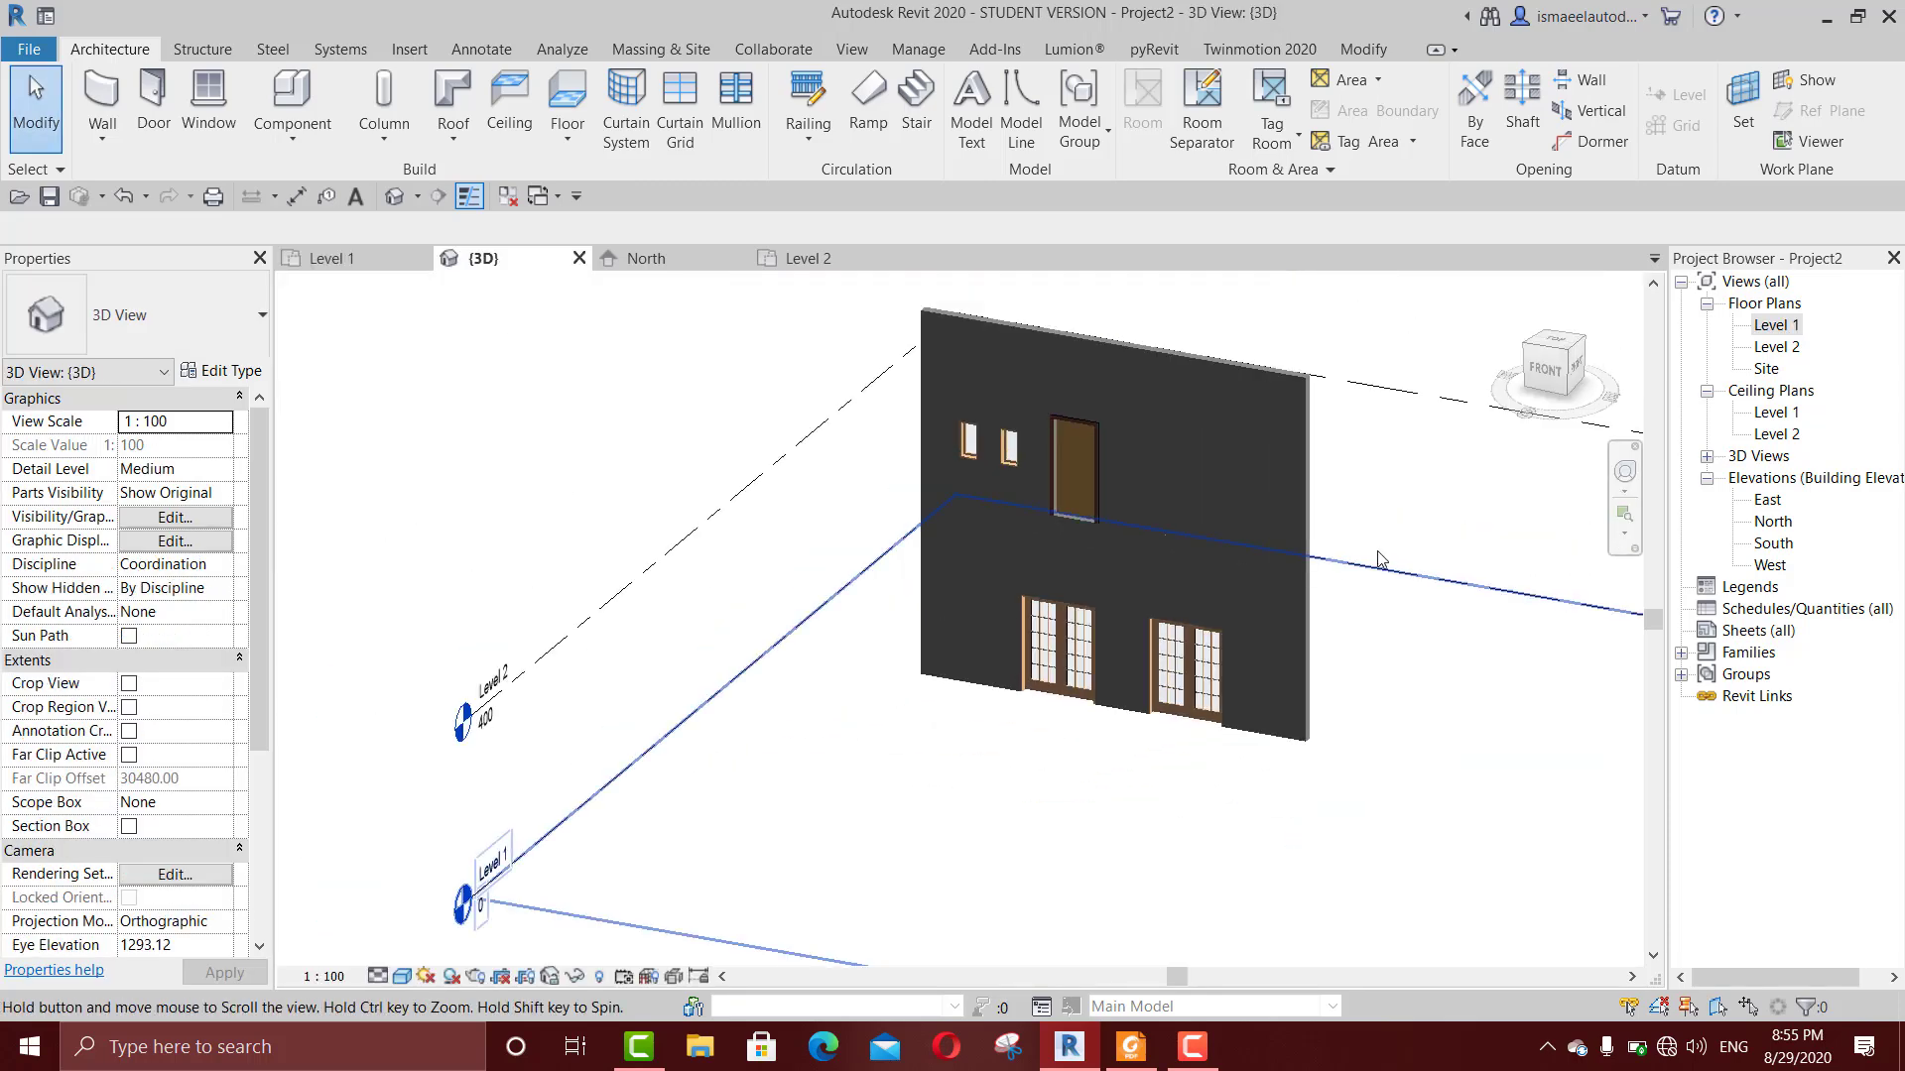
{"action": "left_click", "coordinate": [1182, 447]}
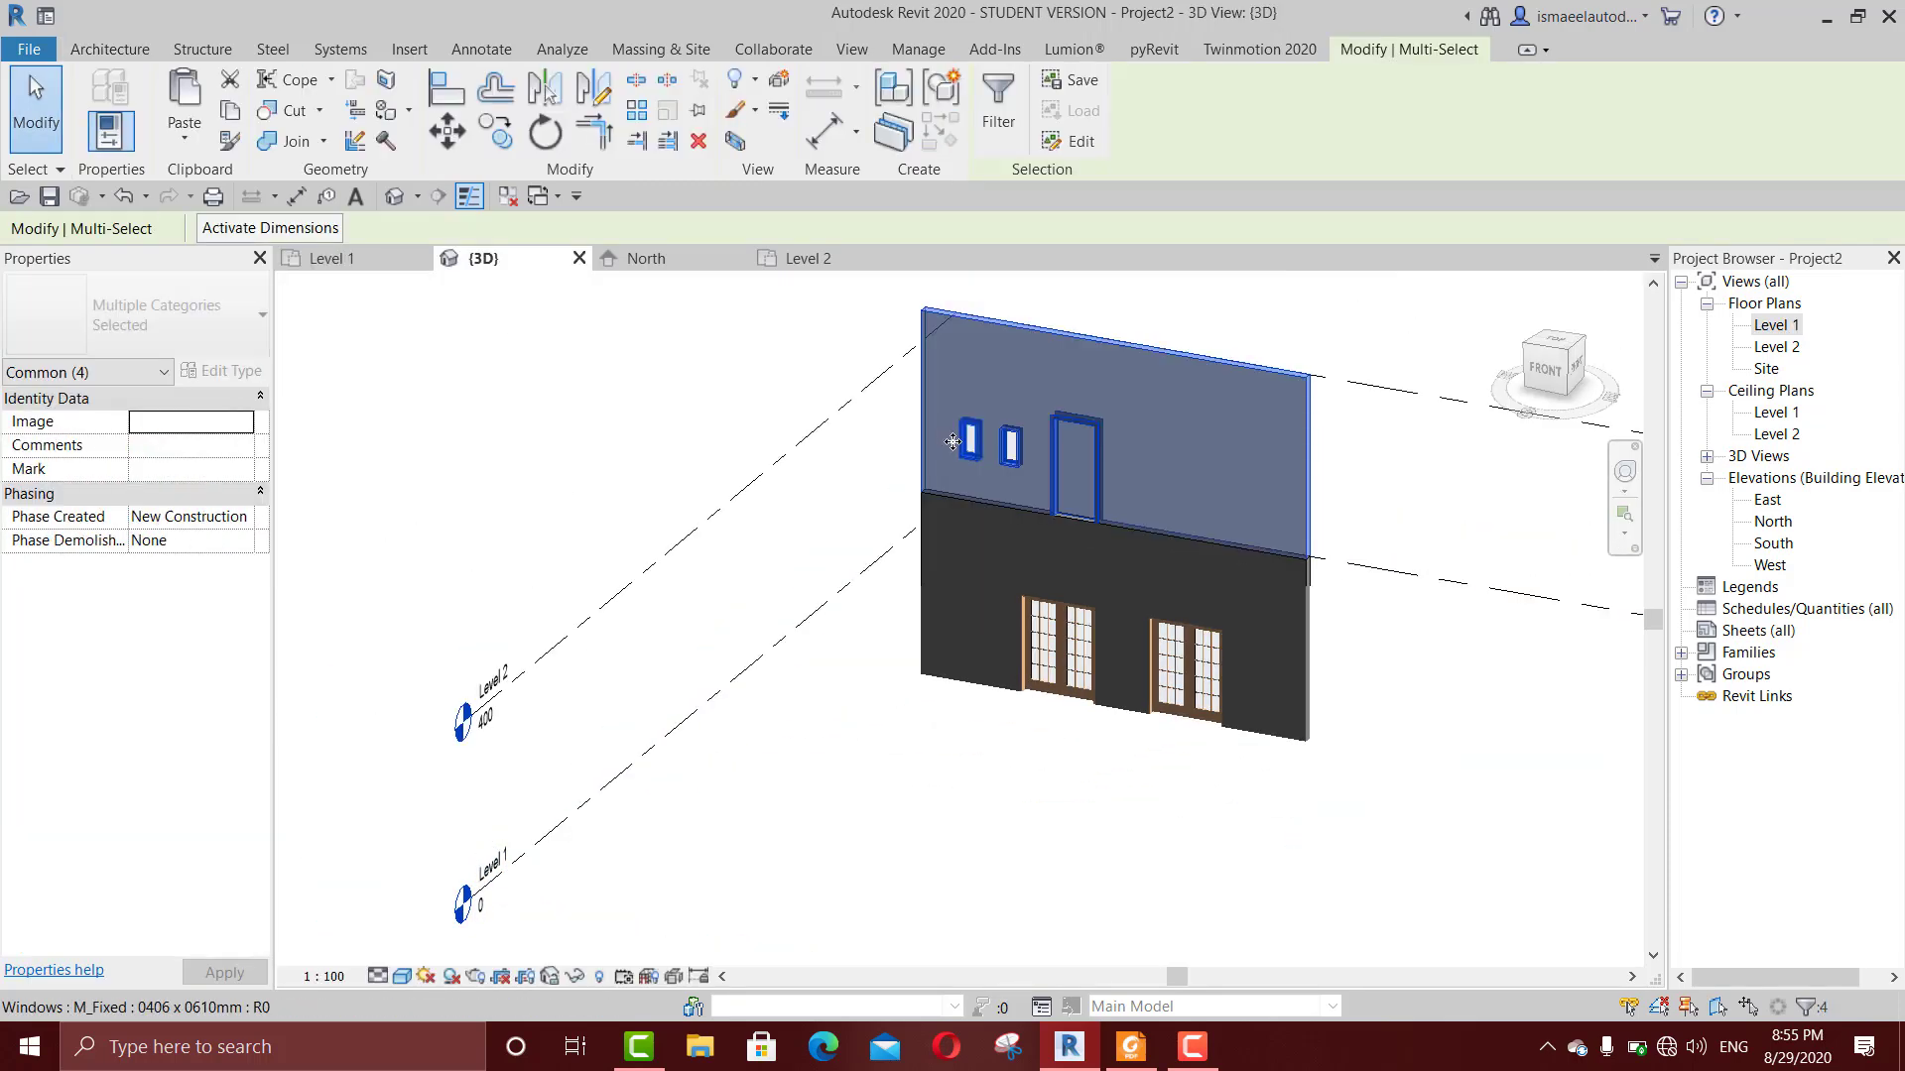
{"action": "key", "text": "Delete"}
Step: Set the type width of the right-hand double glass door to 200 cm and apply the change
{"action": "scroll", "coordinate": [1111, 569], "scroll_direction": "up", "scroll_amount": 5}
{"action": "scroll", "coordinate": [1139, 646], "scroll_direction": "down", "scroll_amount": 1}
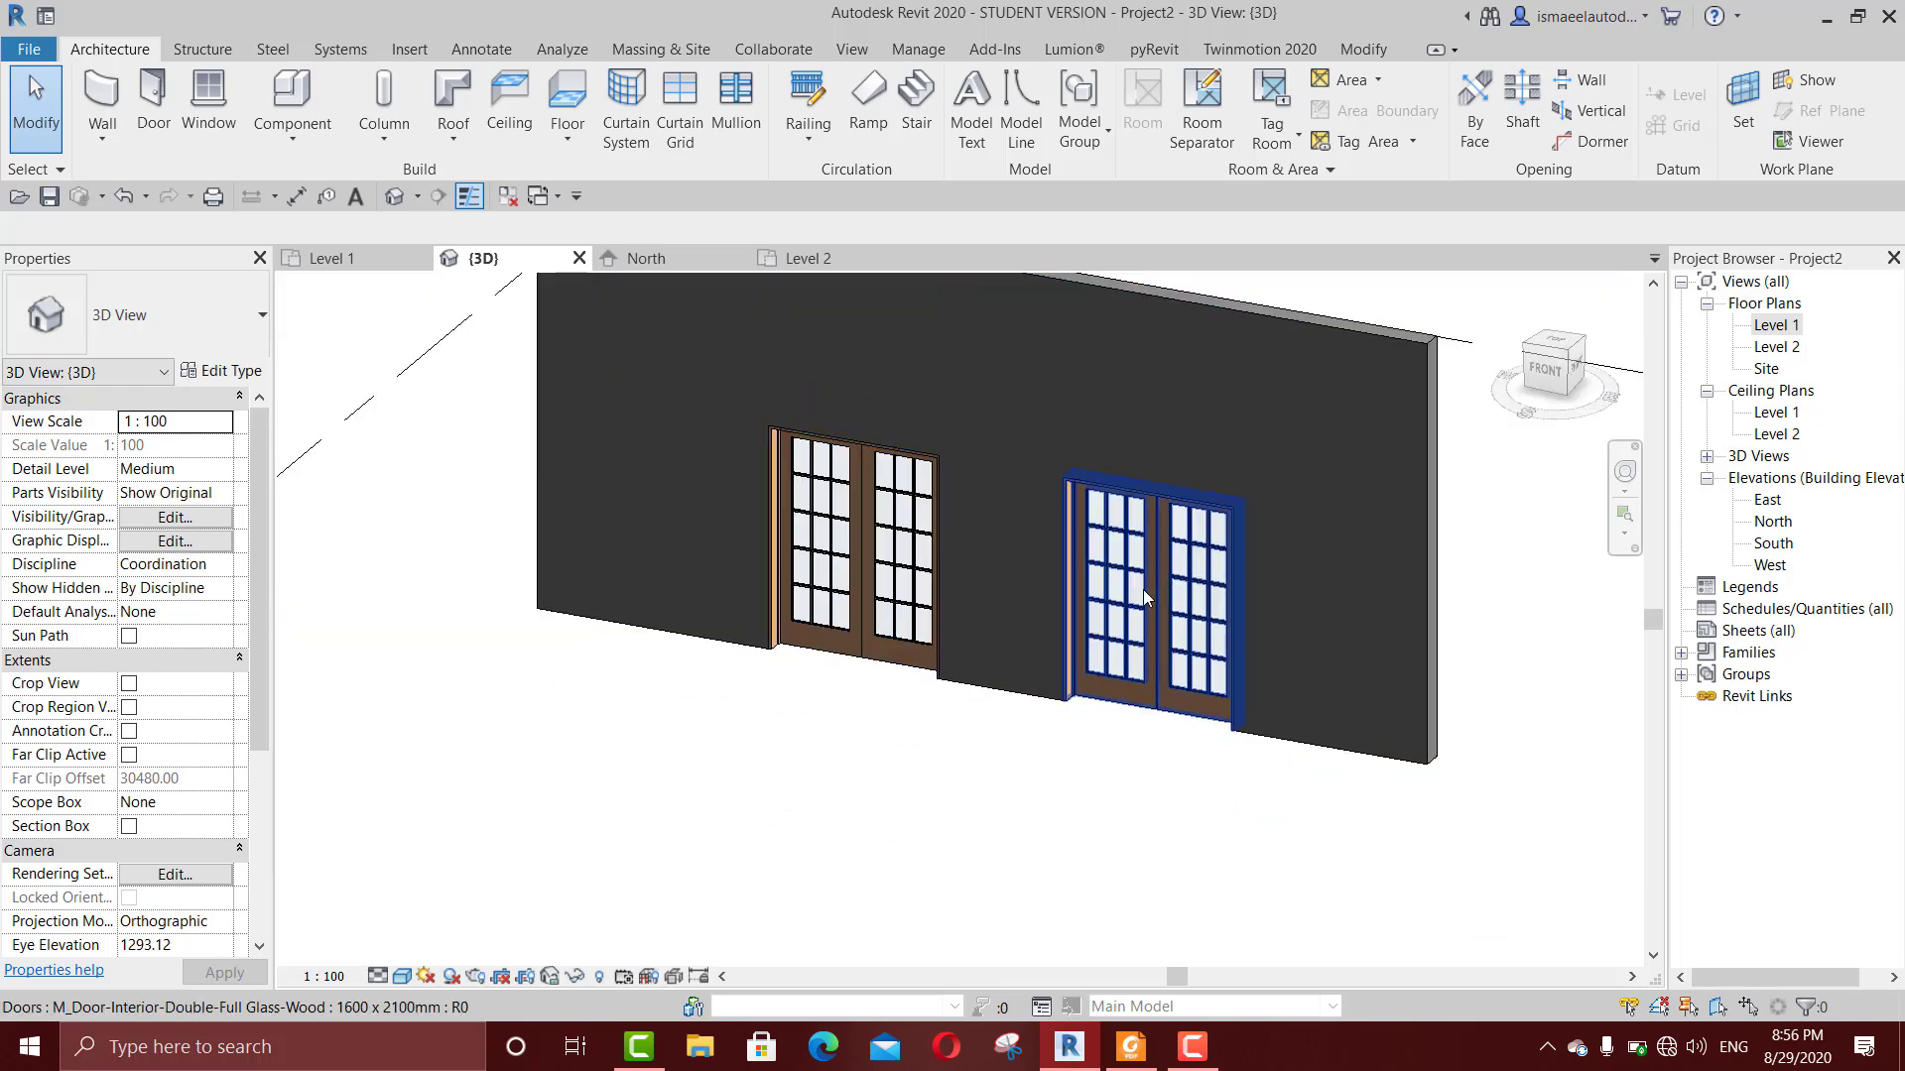
{"action": "left_click", "coordinate": [1132, 601]}
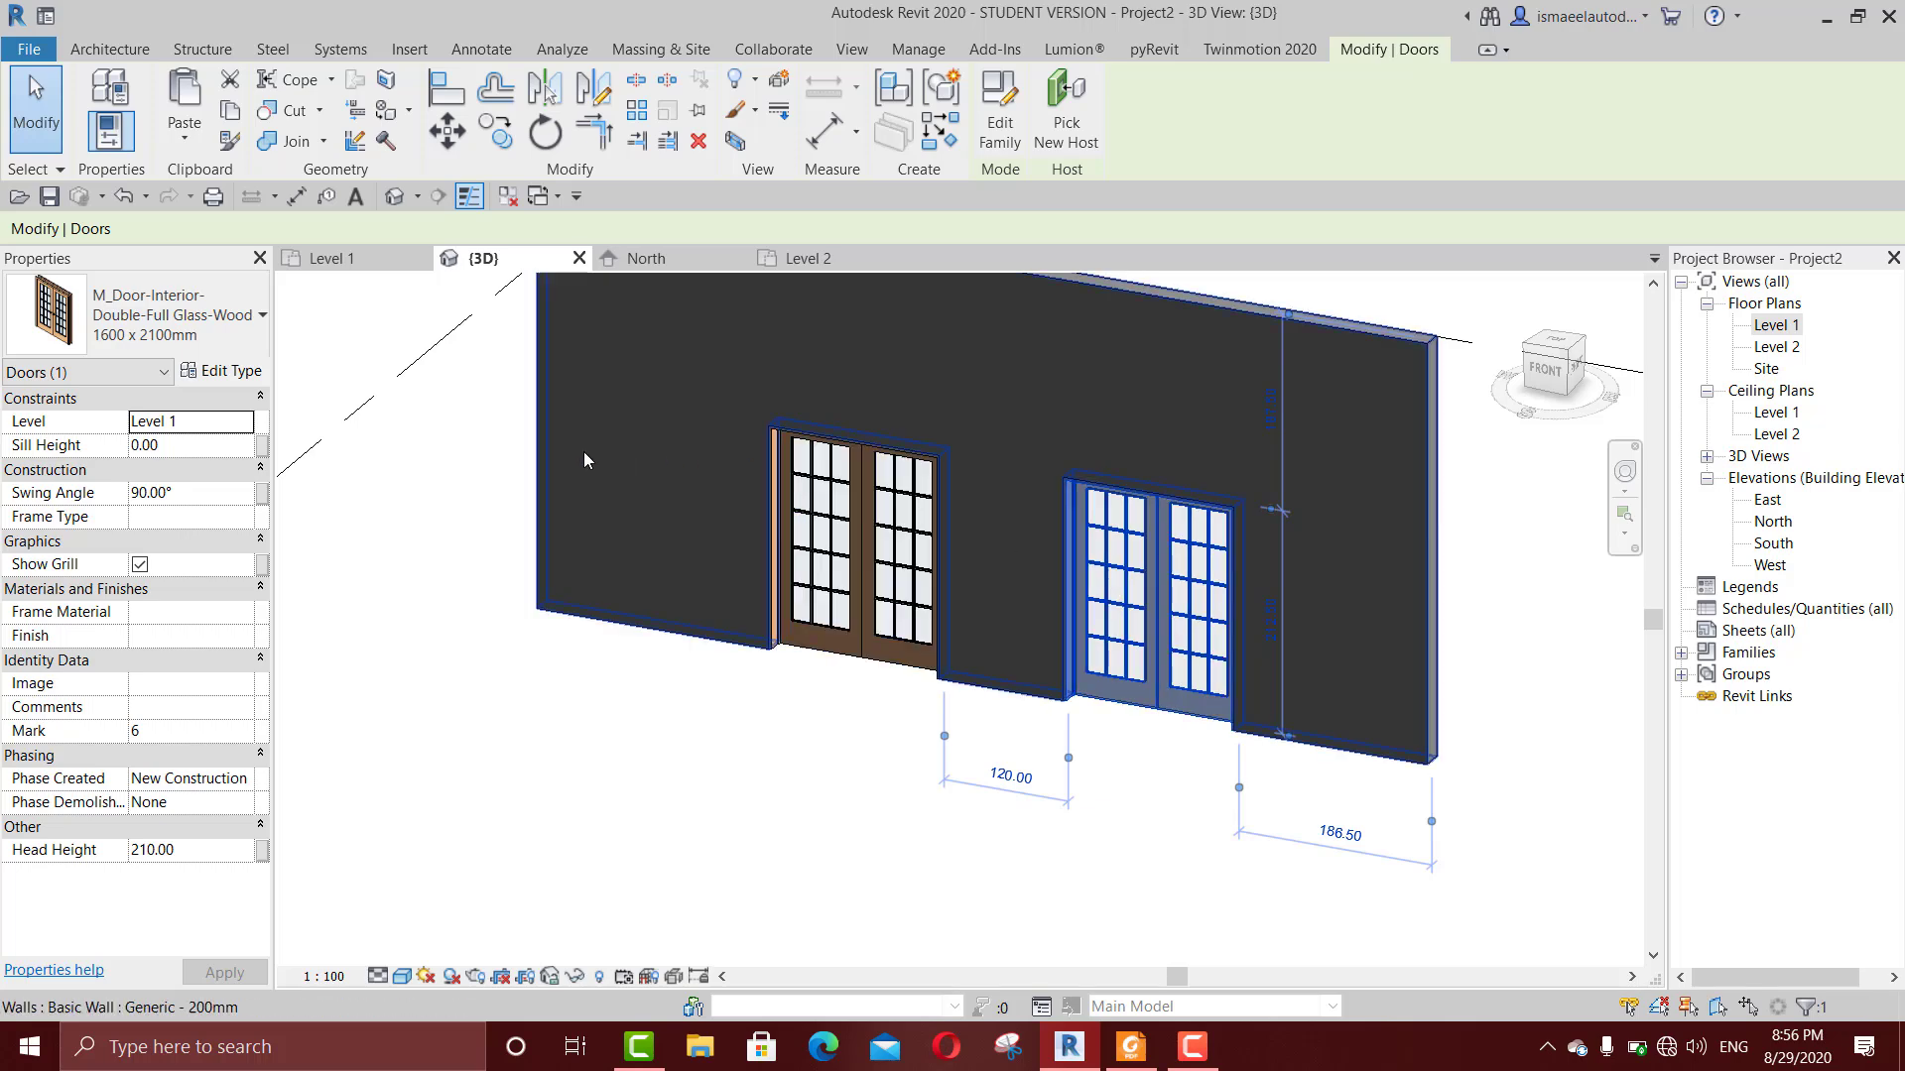
{"action": "left_click", "coordinate": [230, 377]}
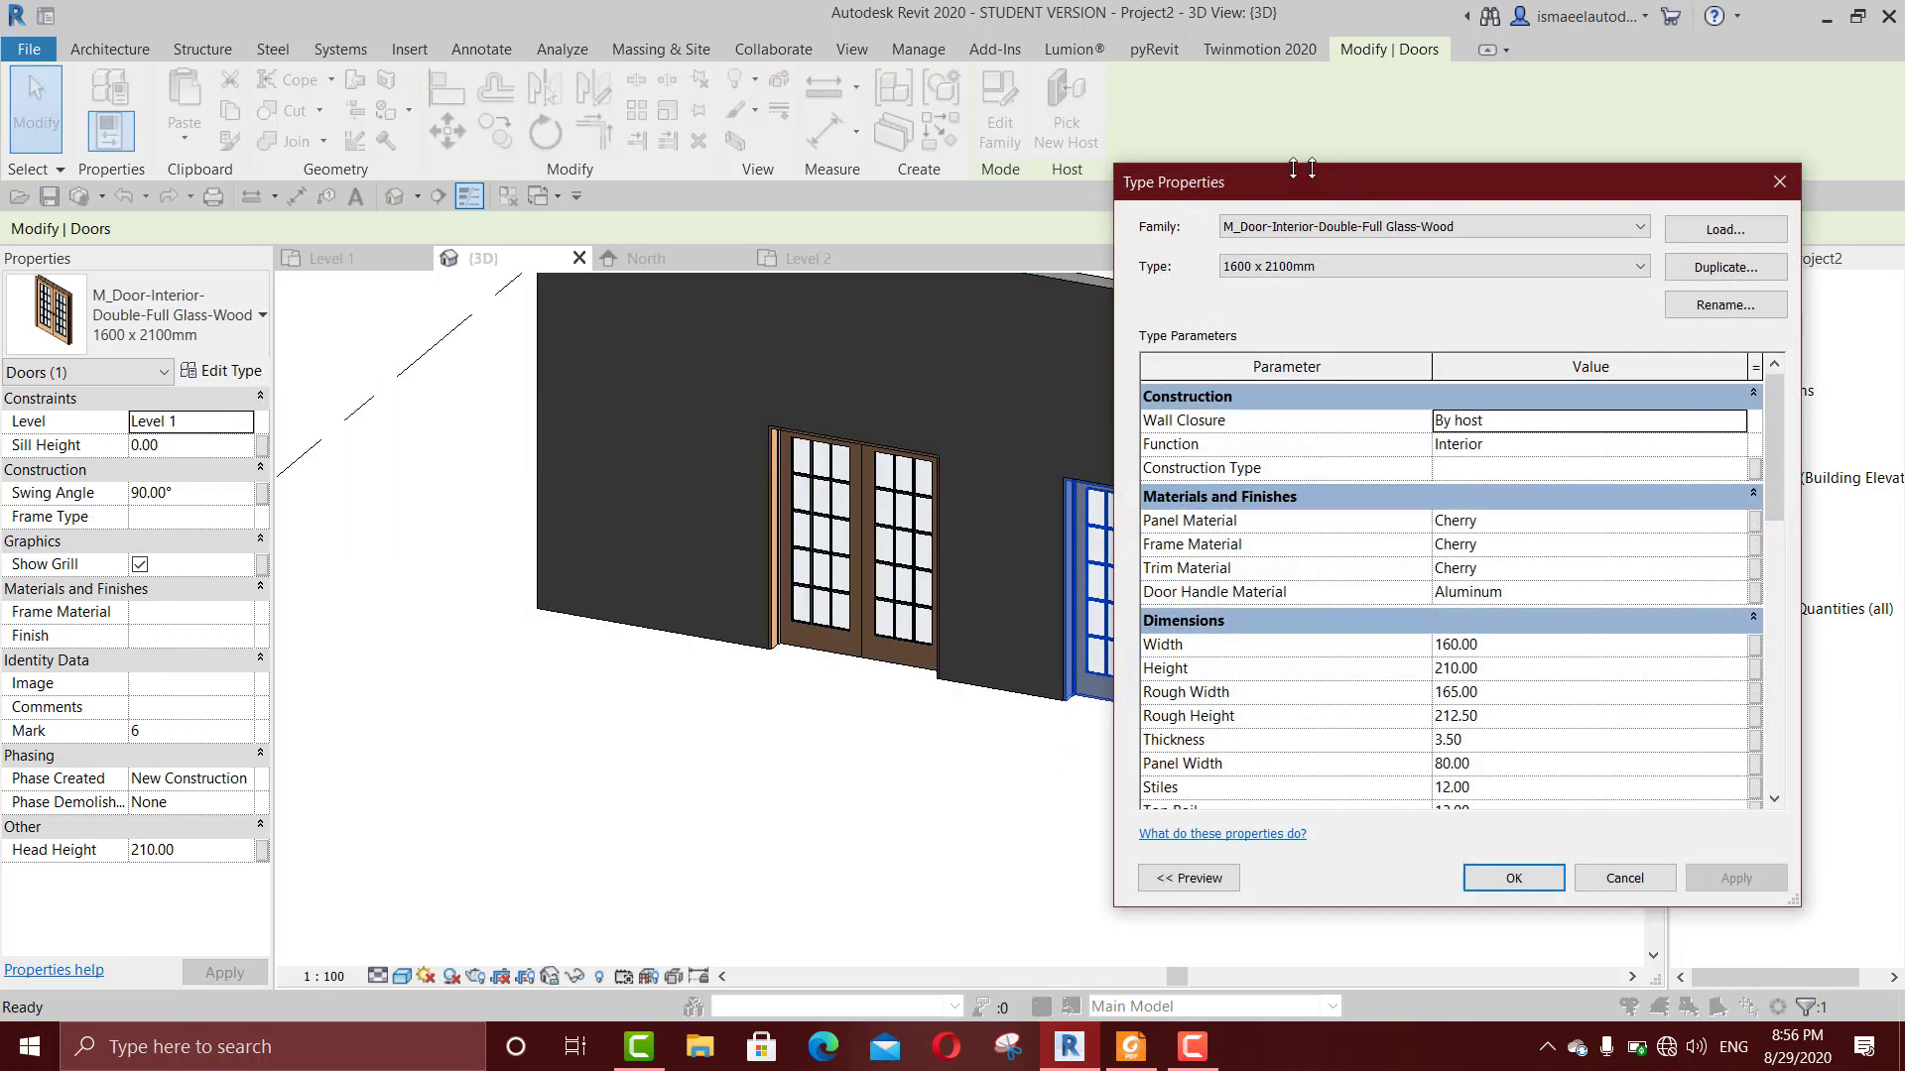
{"action": "left_click_drag", "start_coordinate": [1293, 167], "coordinate": [947, 163]}
{"action": "left_click_drag", "start_coordinate": [1230, 176], "coordinate": [813, 170]}
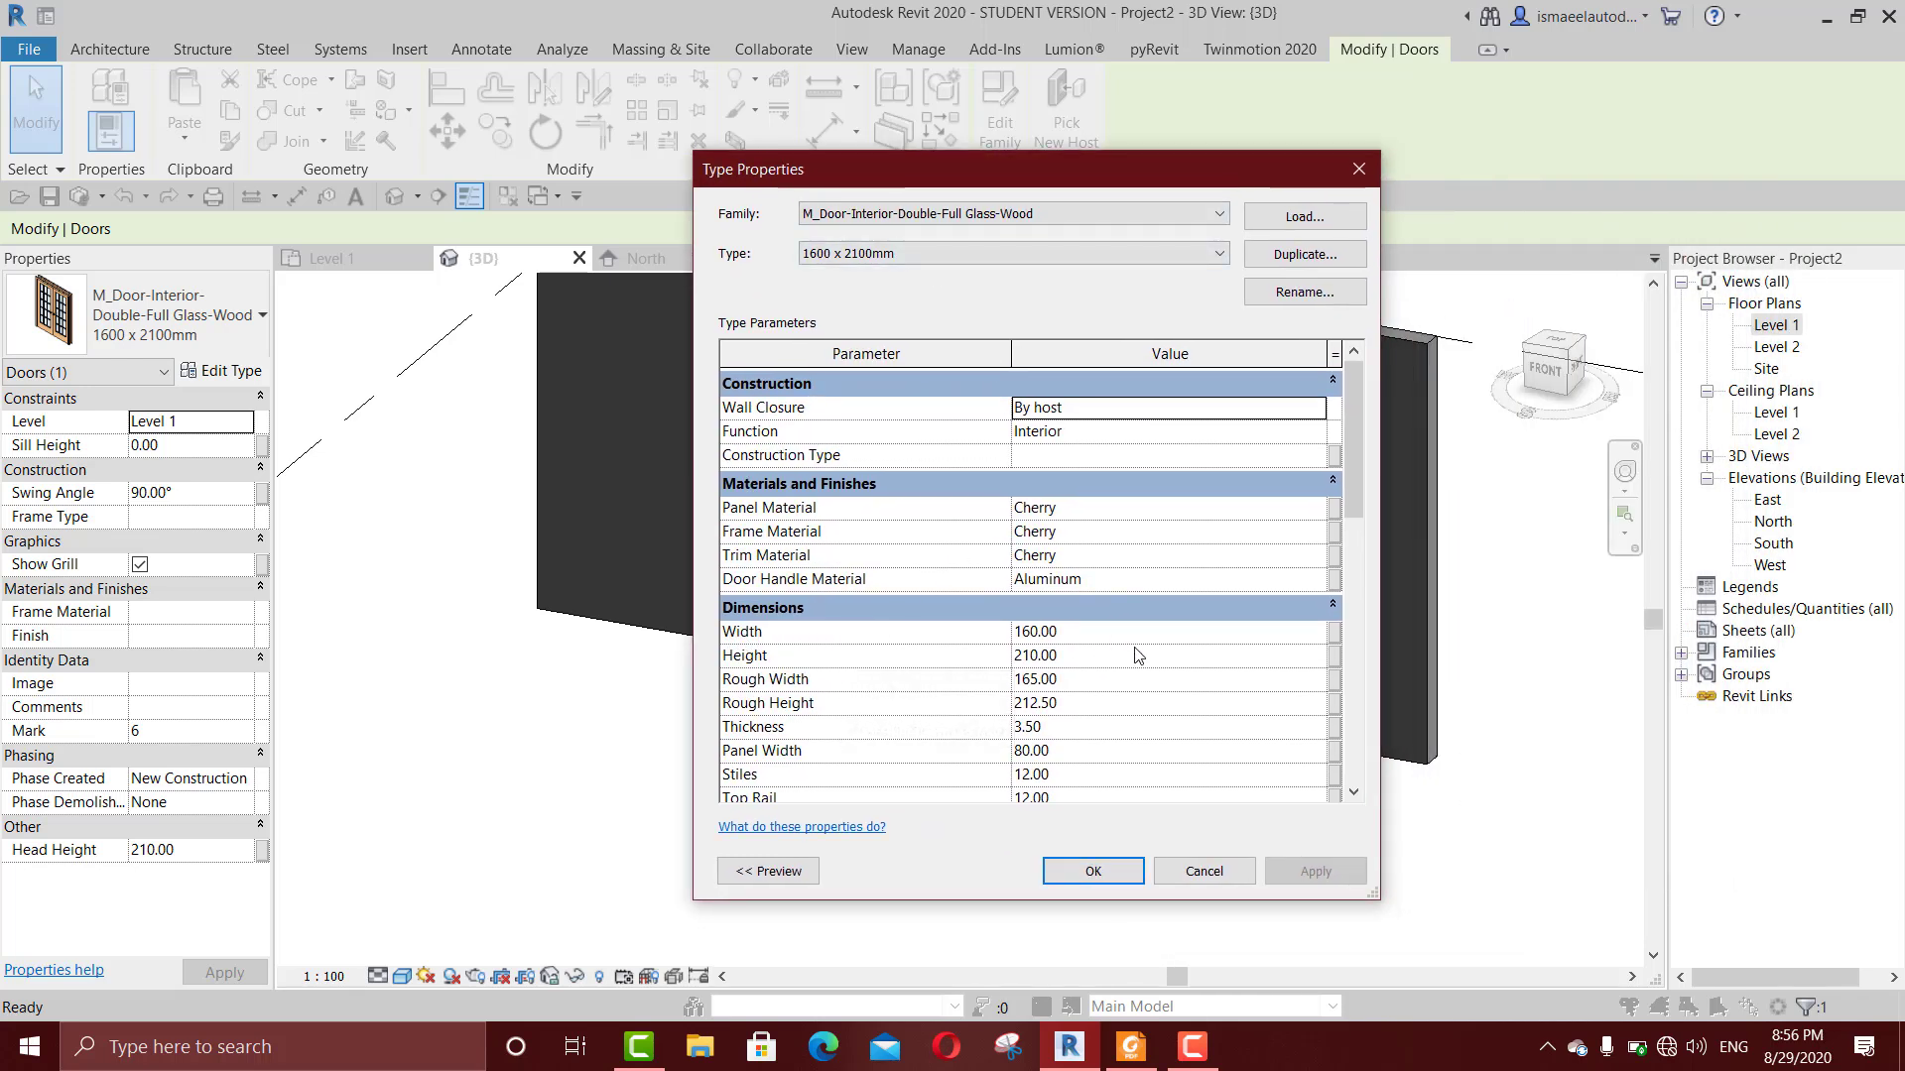
{"action": "left_click_drag", "start_coordinate": [977, 174], "coordinate": [323, 185]}
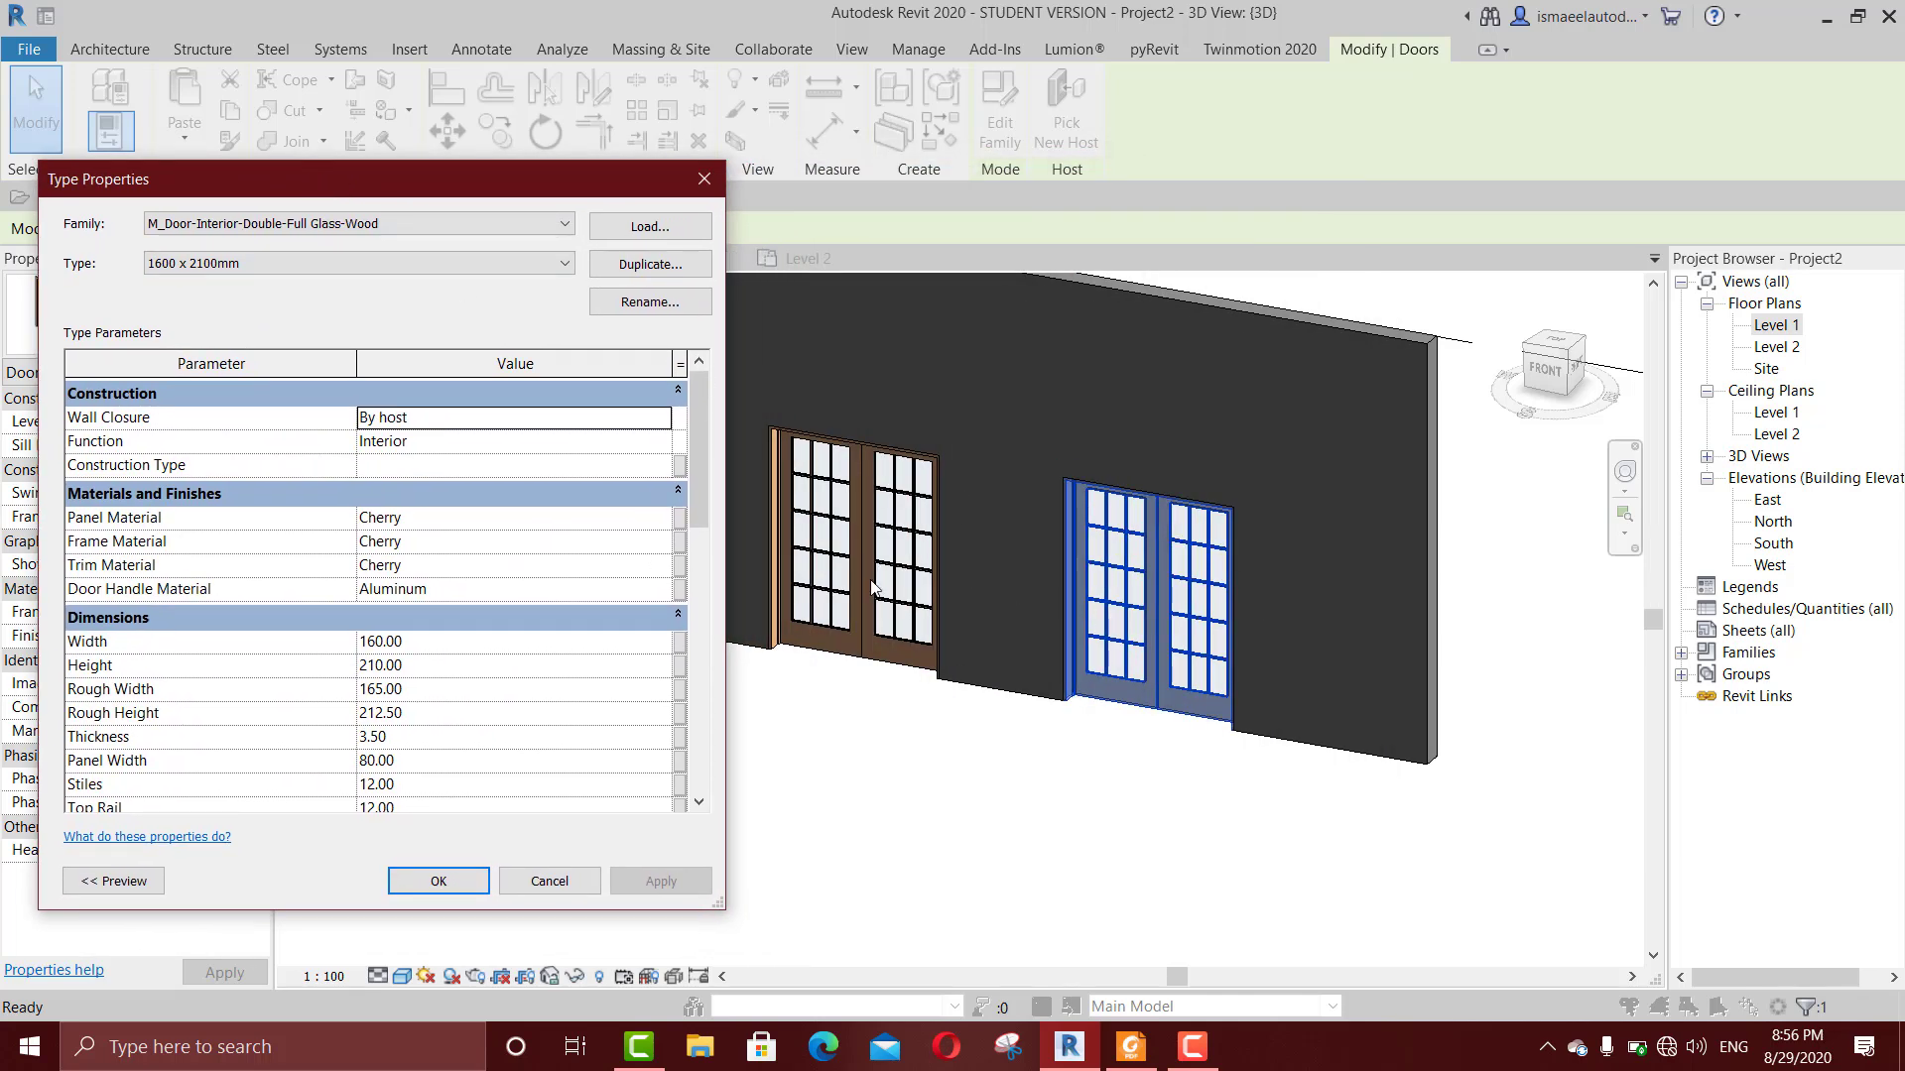
{"action": "left_click", "coordinate": [441, 650]}
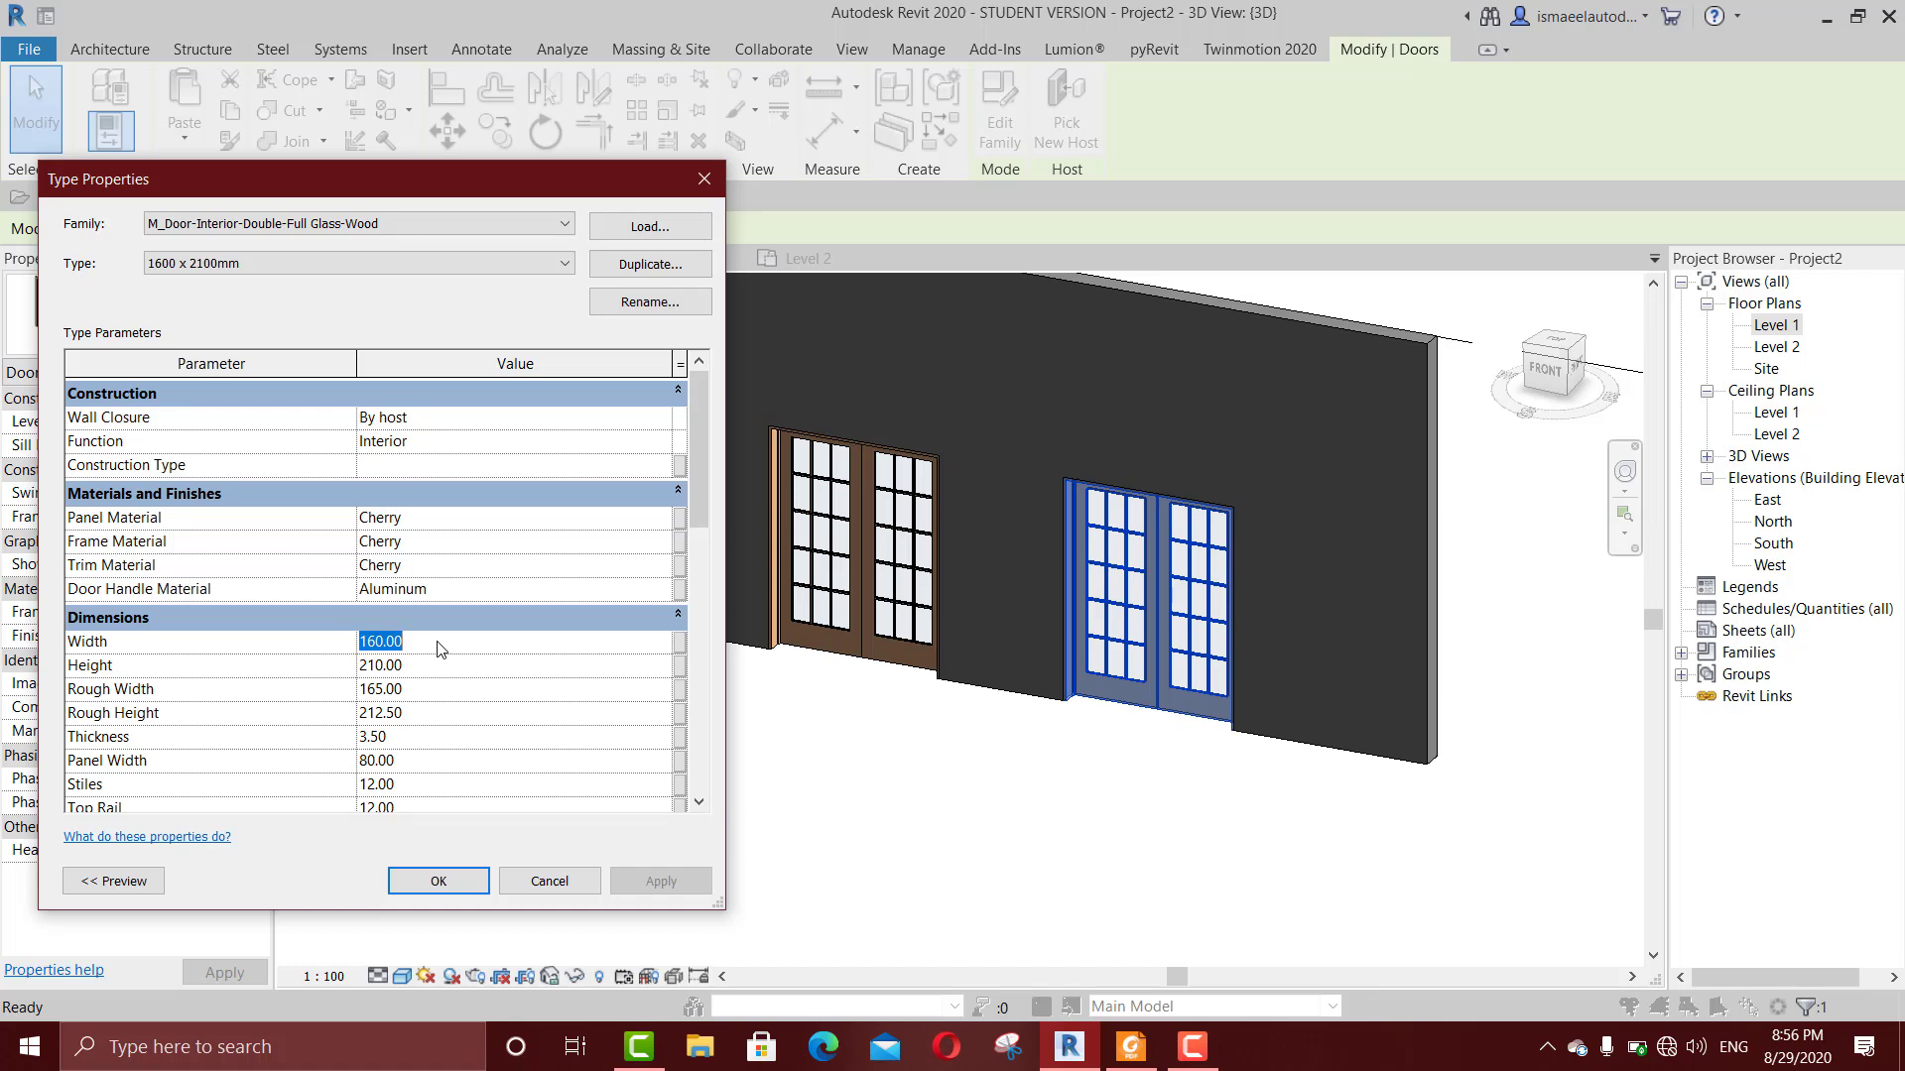
{"action": "type", "text": "00"}
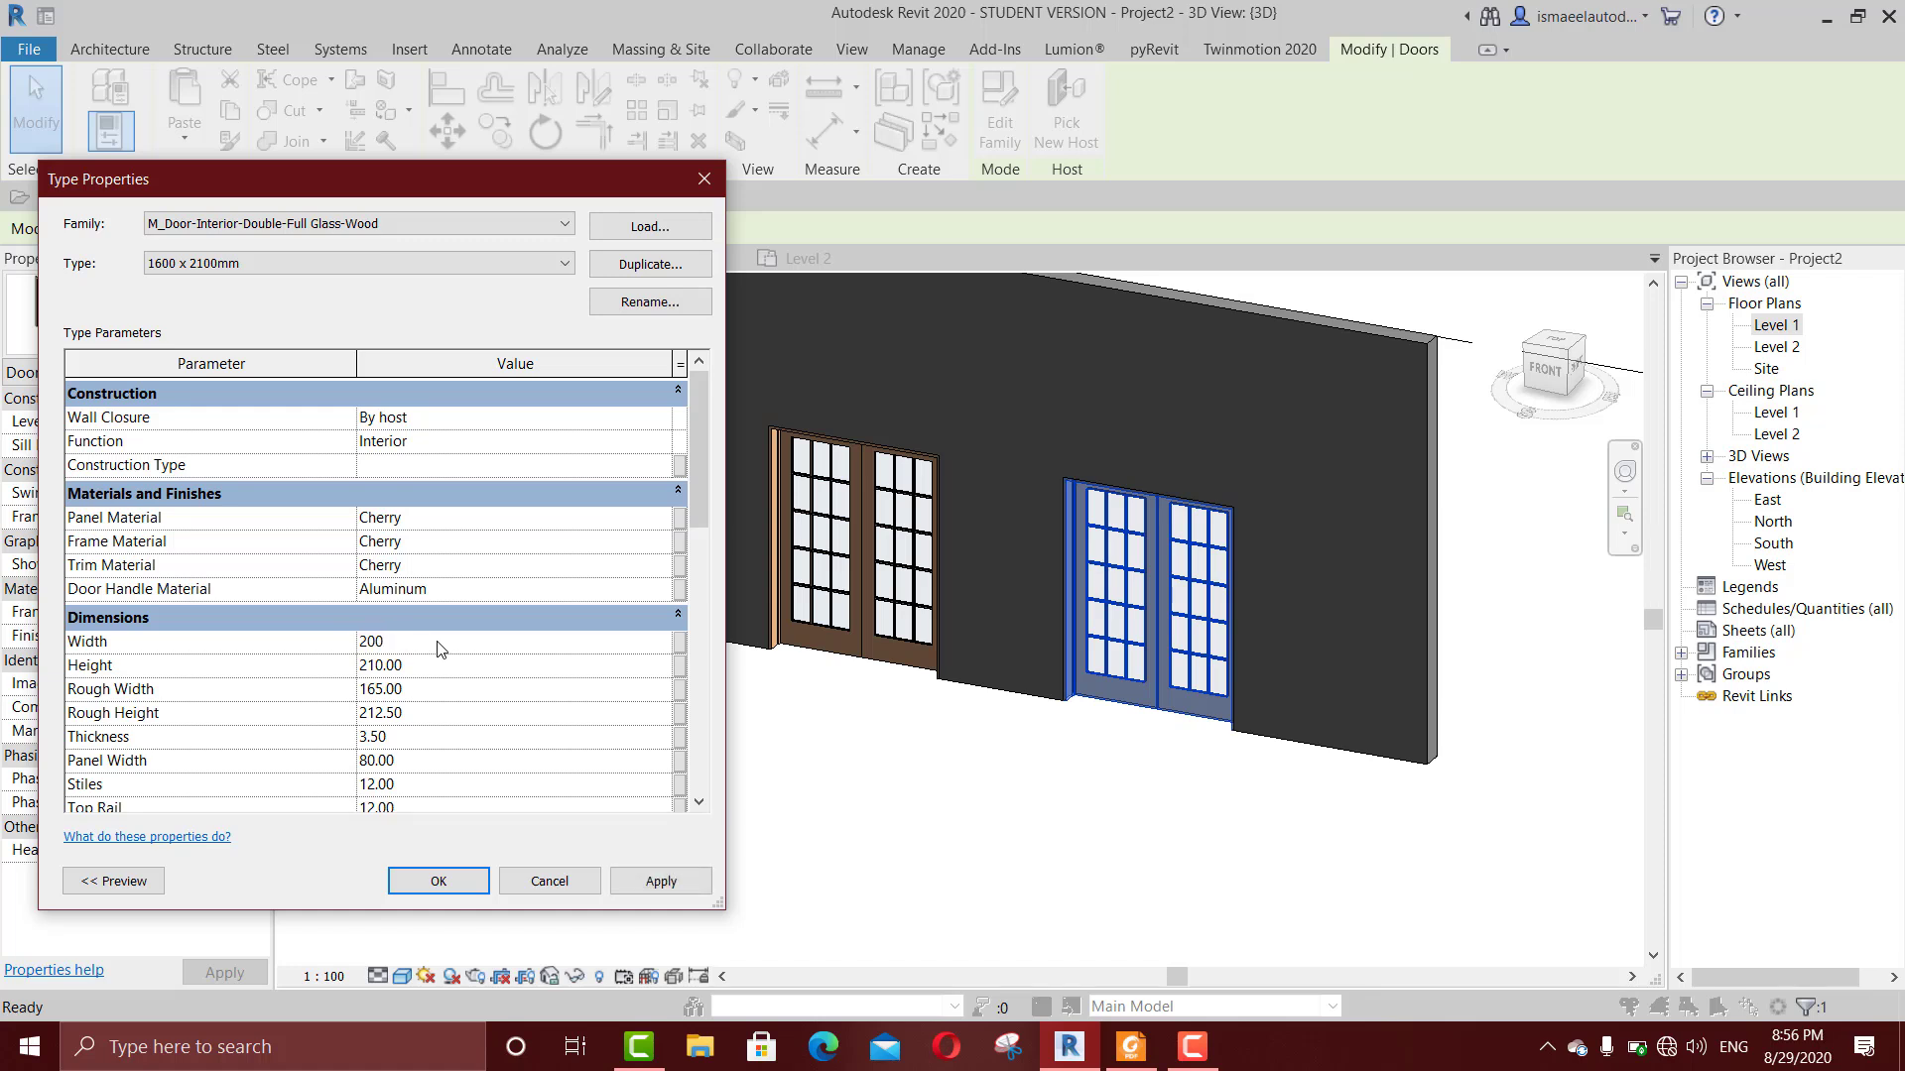
{"action": "left_click", "coordinate": [636, 882]}
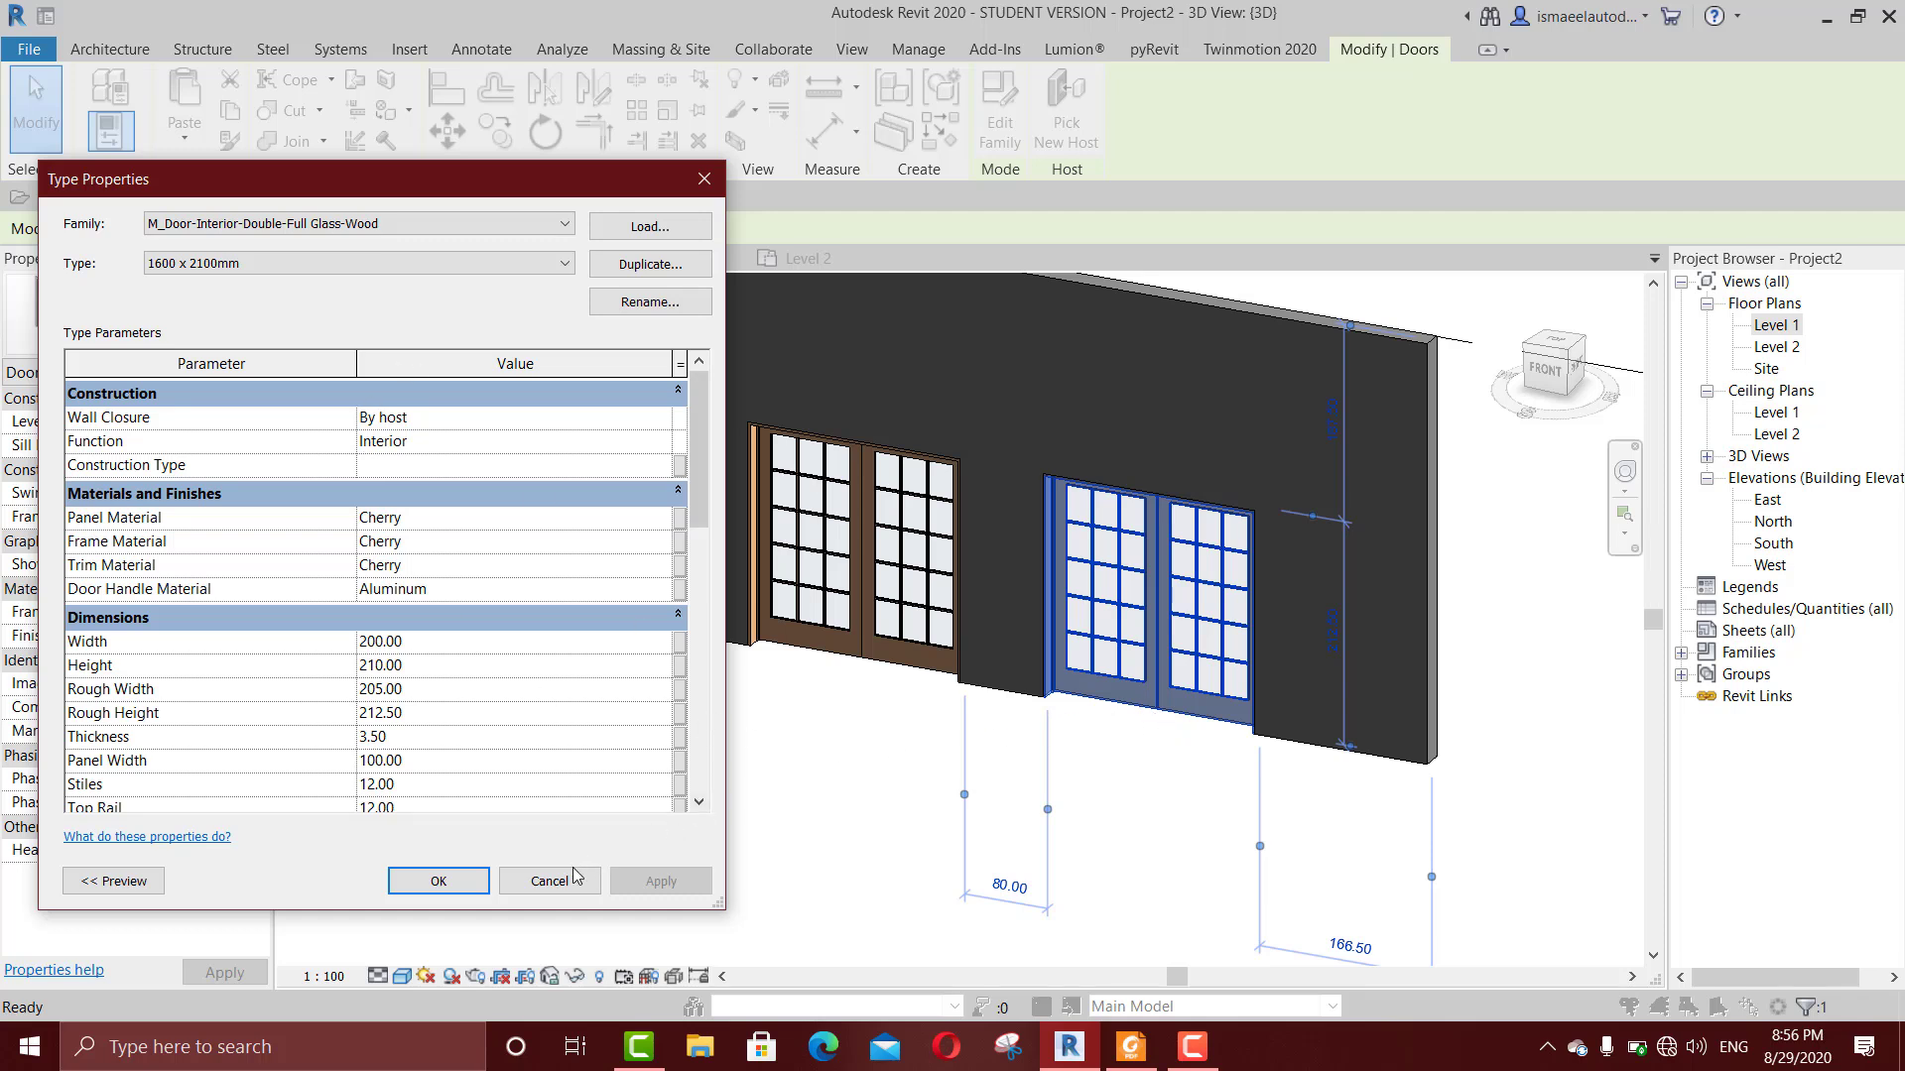
Step: Duplicate the right-hand door's type as "new door" and set the new type's width to 160 cm
{"action": "left_click", "coordinate": [662, 270]}
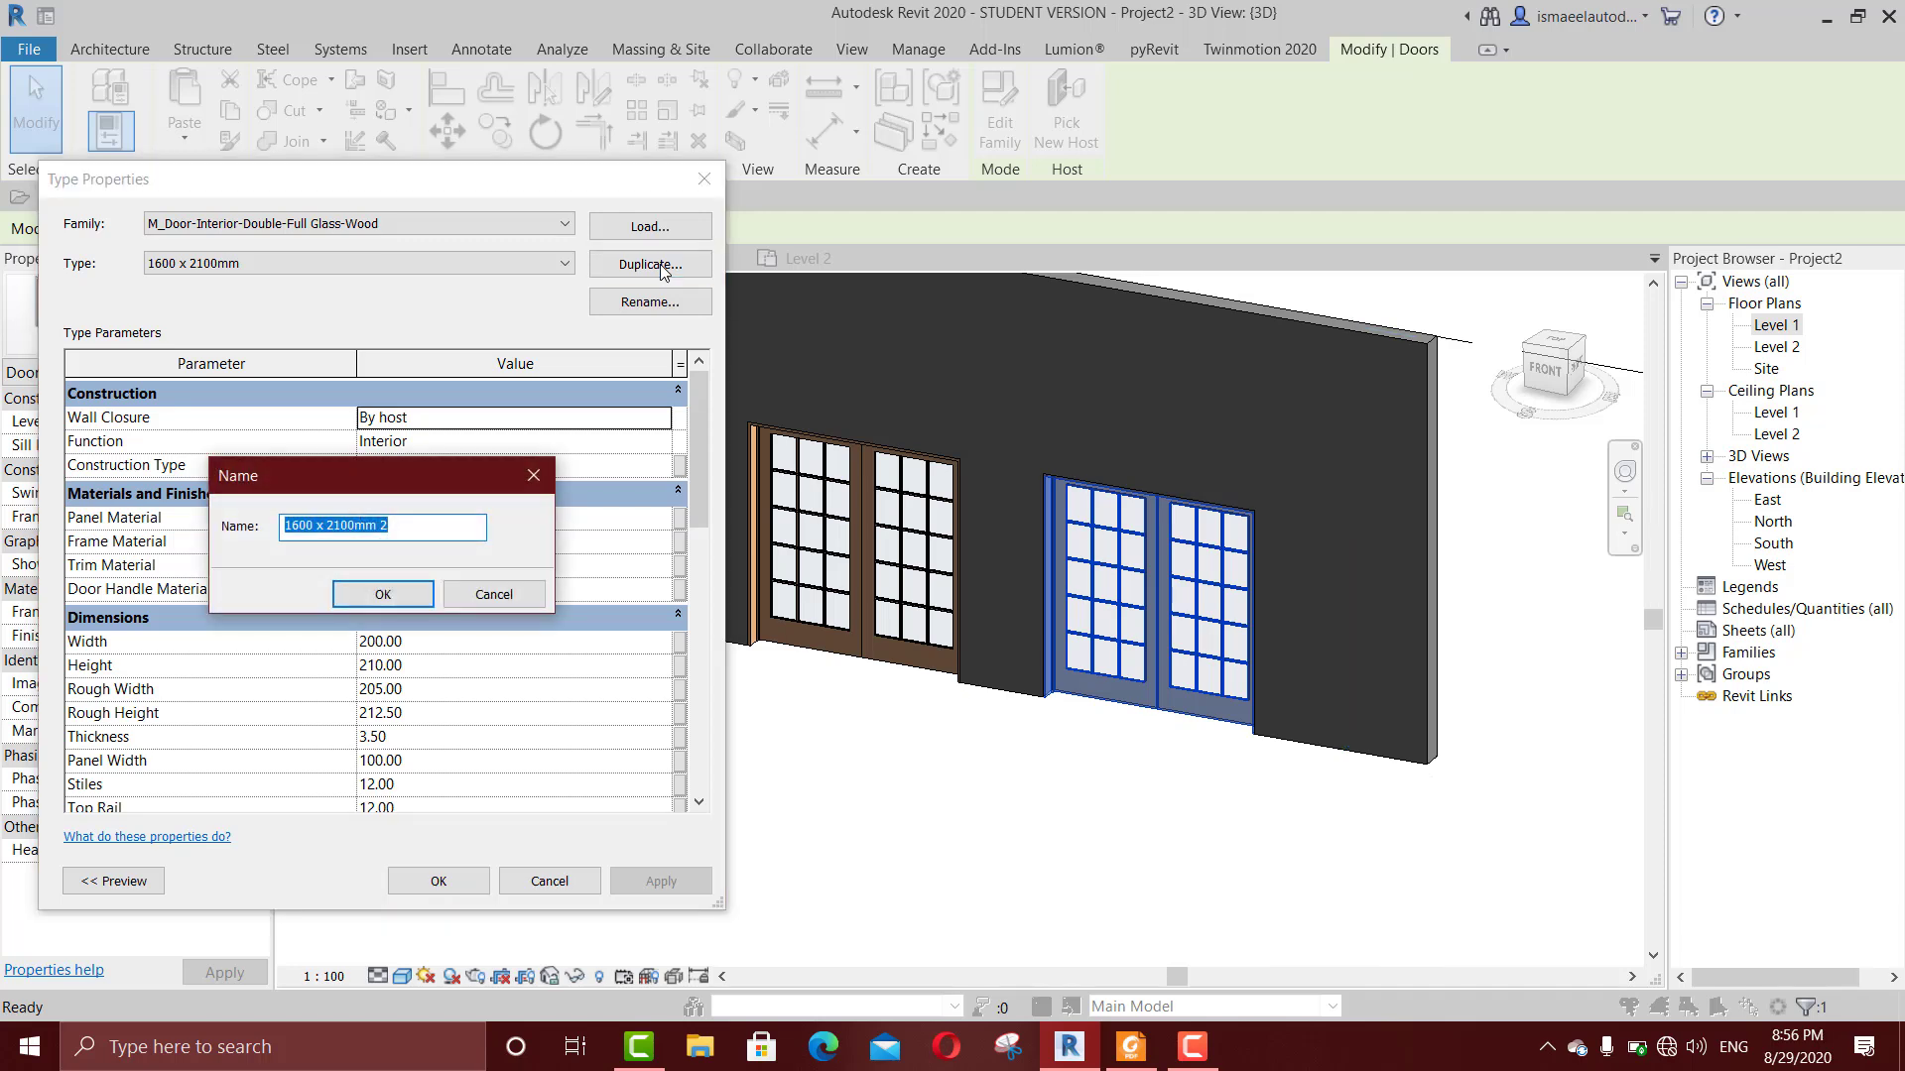
{"action": "type", "text": "n"}
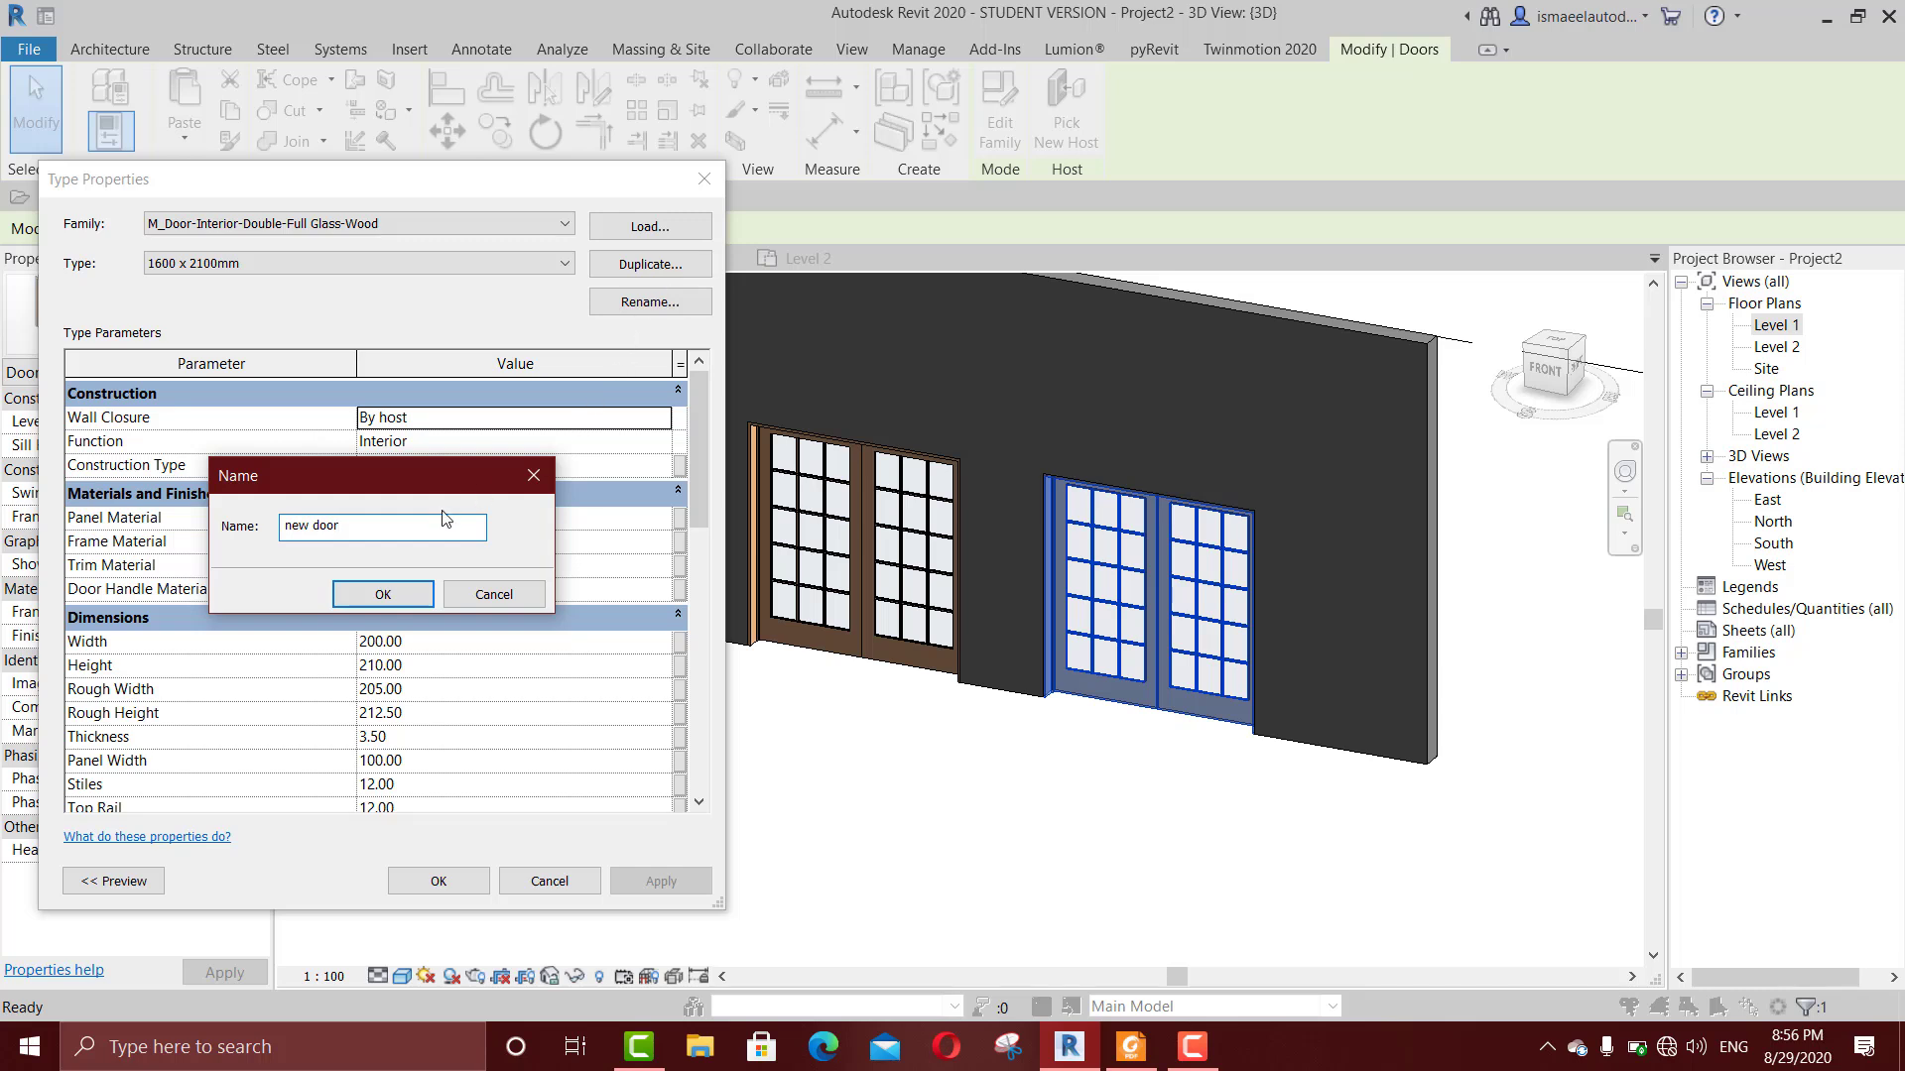
{"action": "type", "text": "ew door"}
{"action": "left_click", "coordinate": [409, 603]}
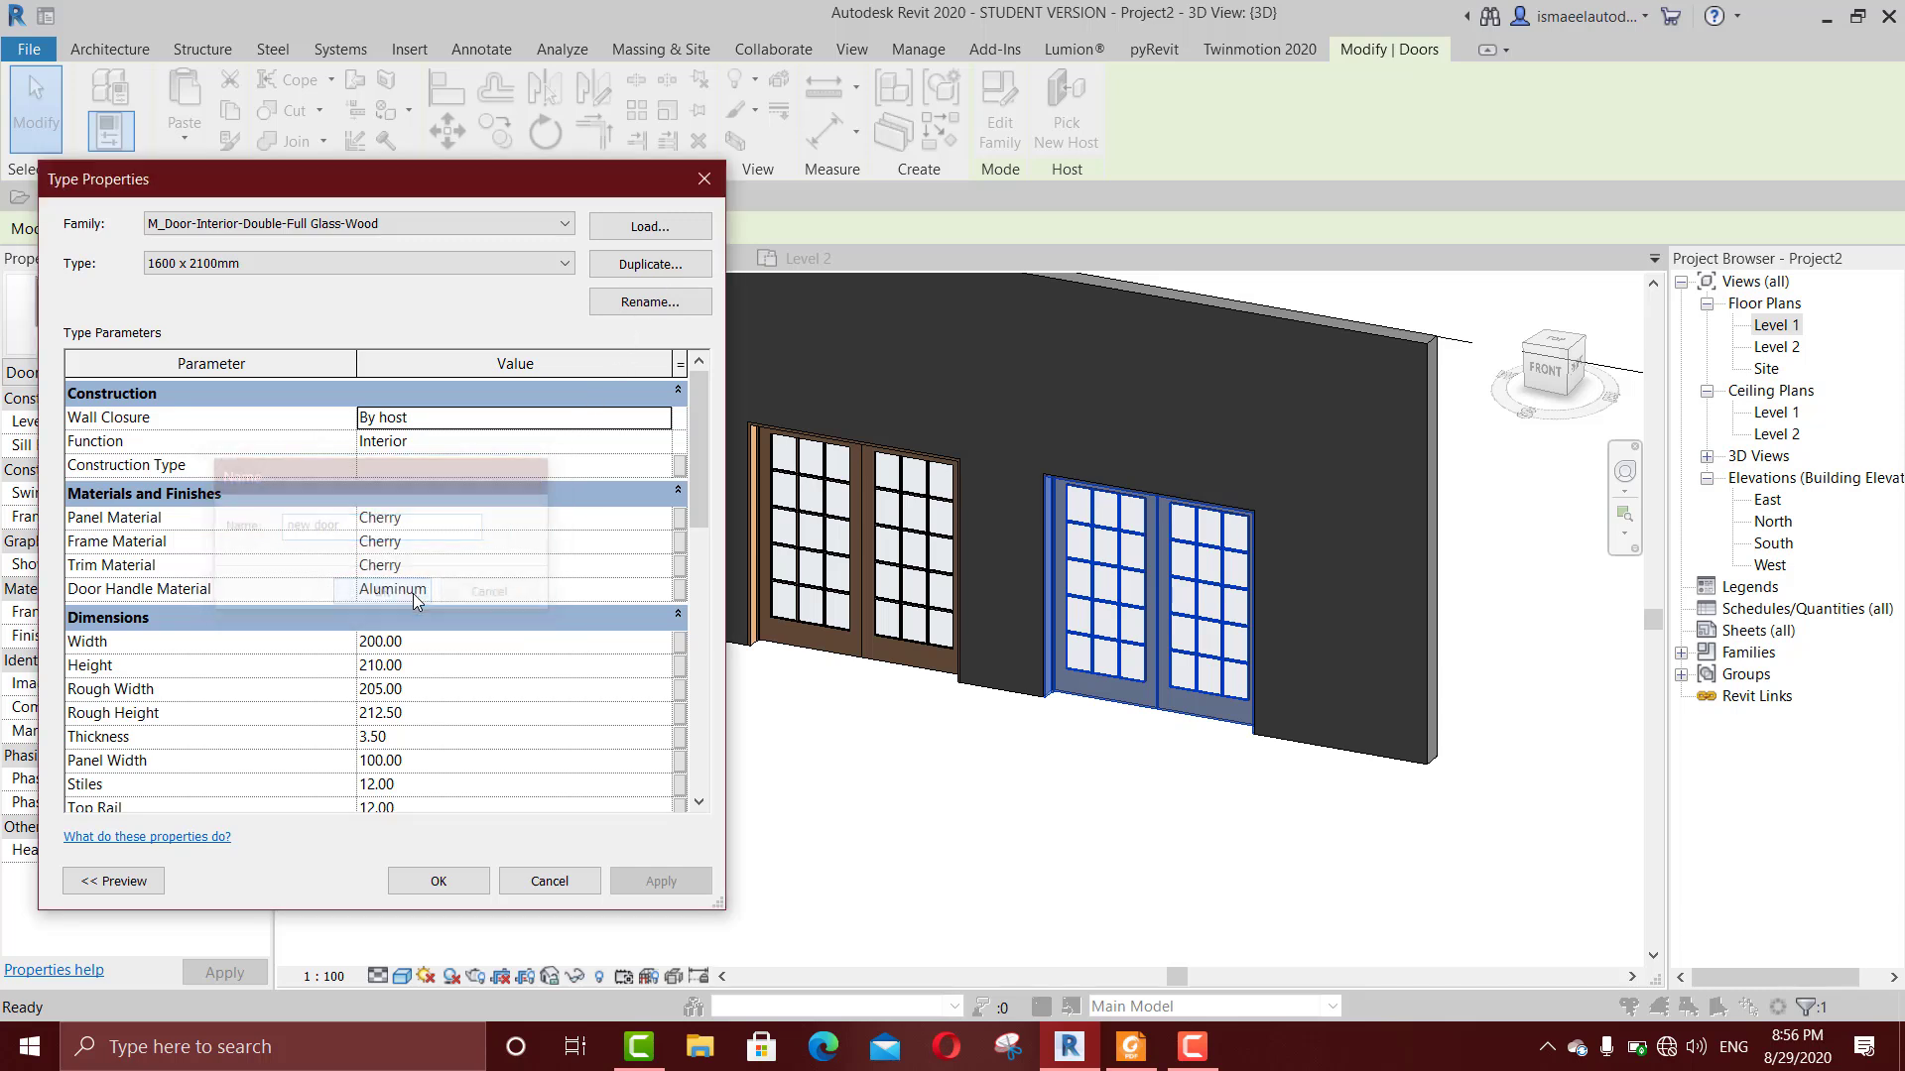
{"action": "left_click", "coordinate": [438, 646]}
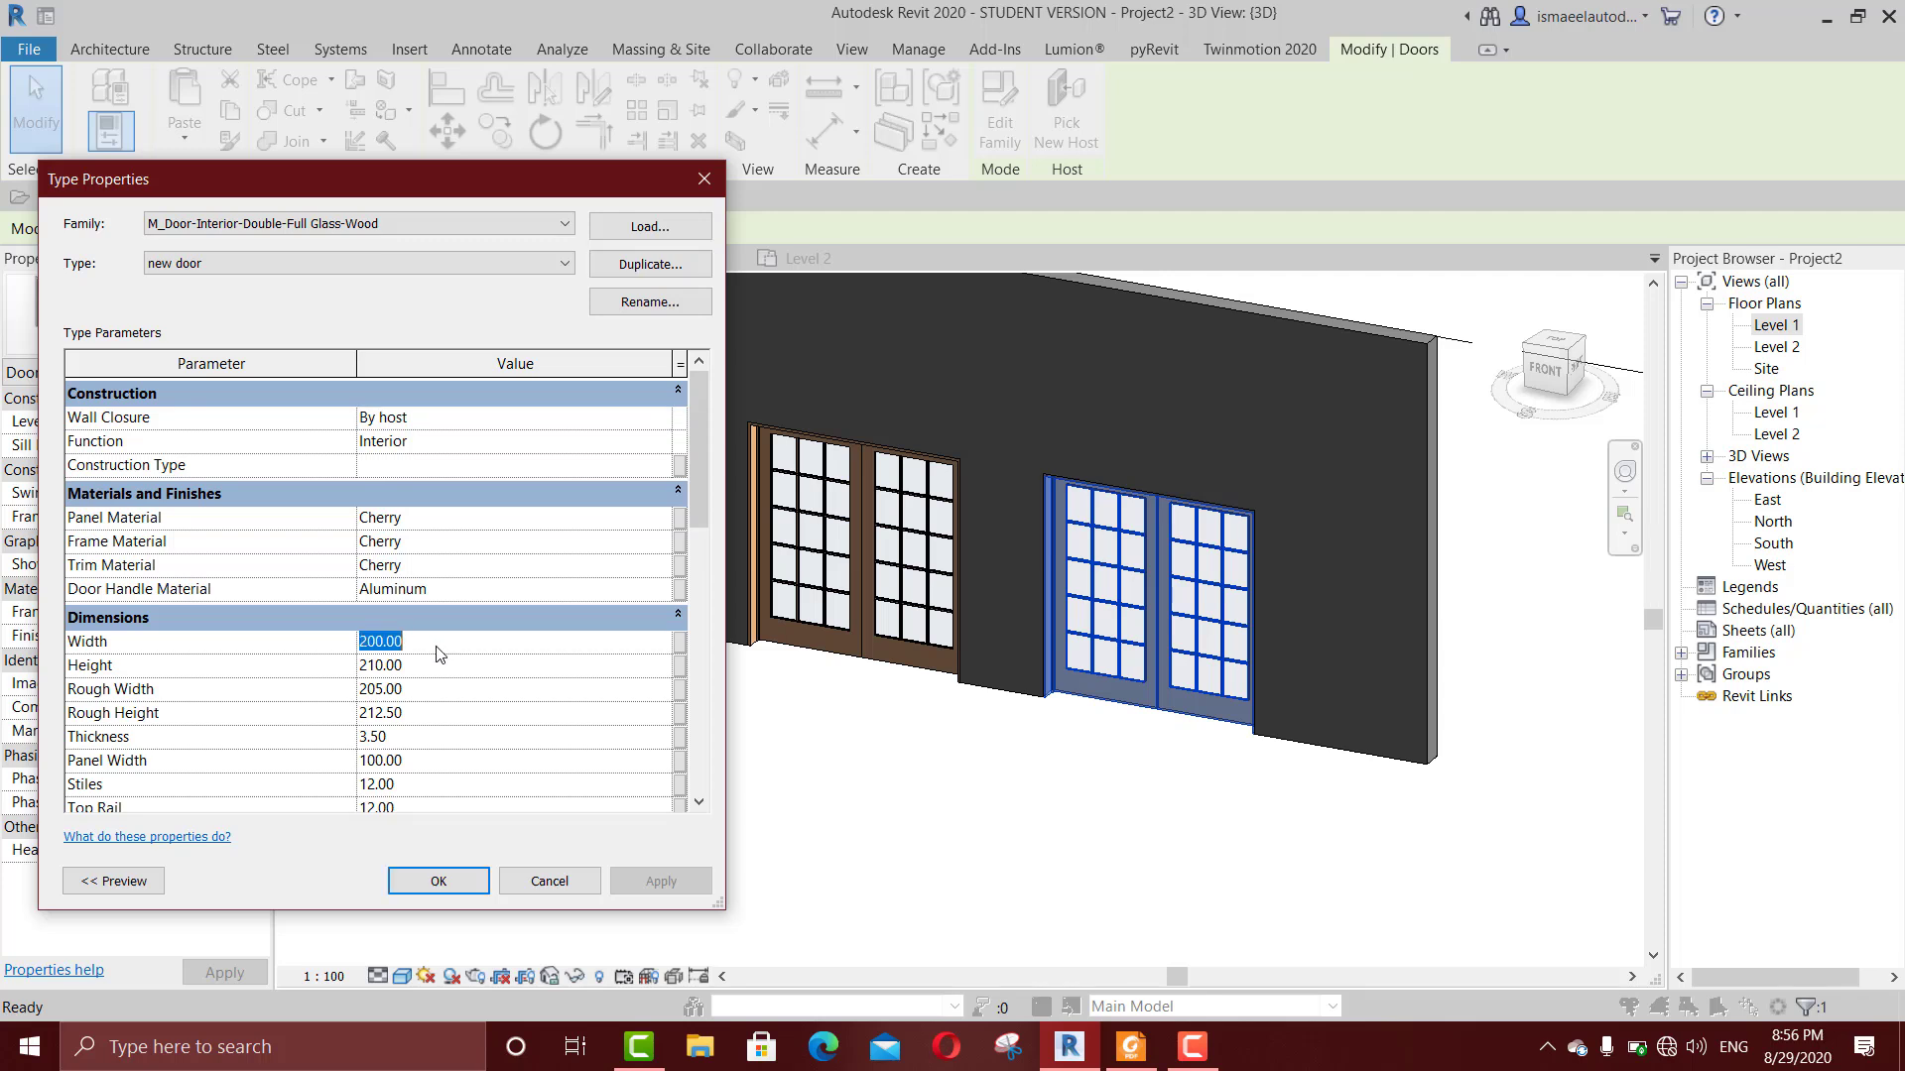
{"action": "type", "text": "160"}
{"action": "left_click", "coordinate": [440, 882]}
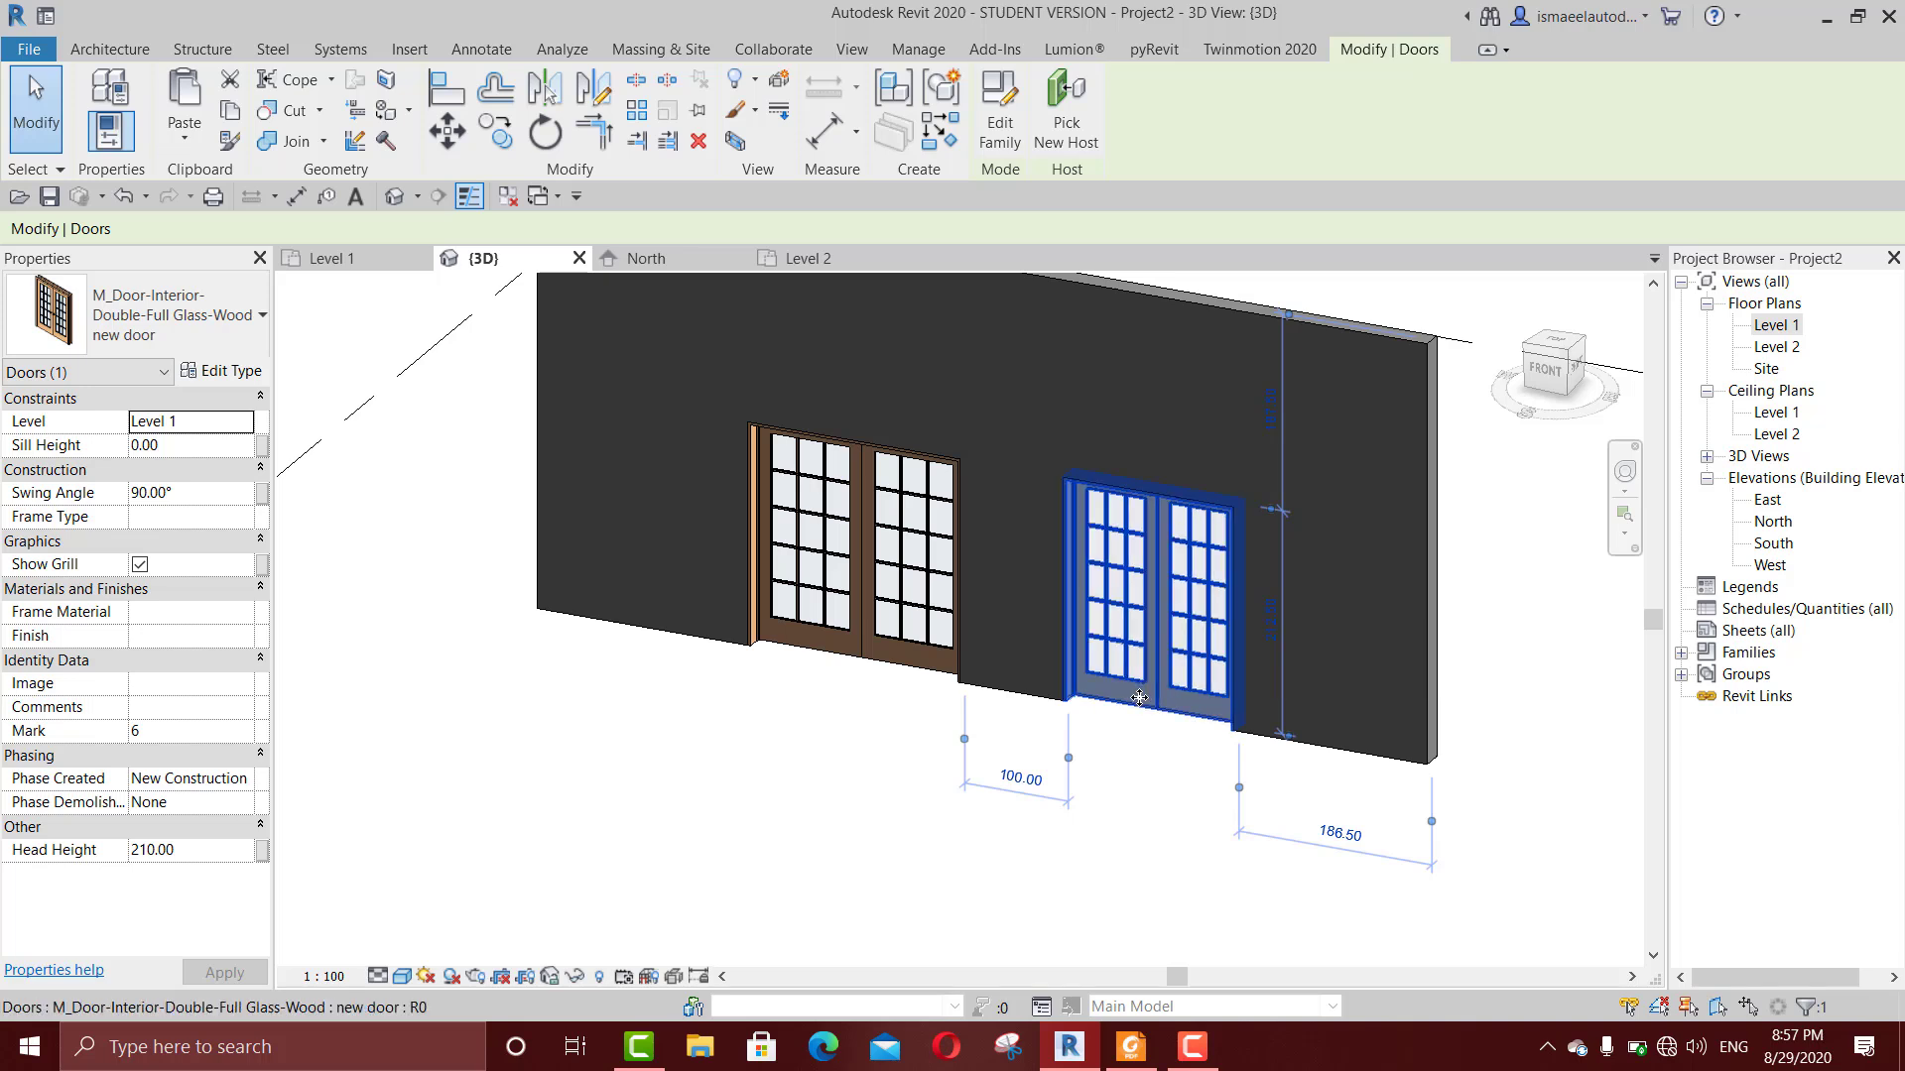
Step: Set the height of the "new door" type to 300 cm and apply the change
{"action": "left_click", "coordinate": [219, 373]}
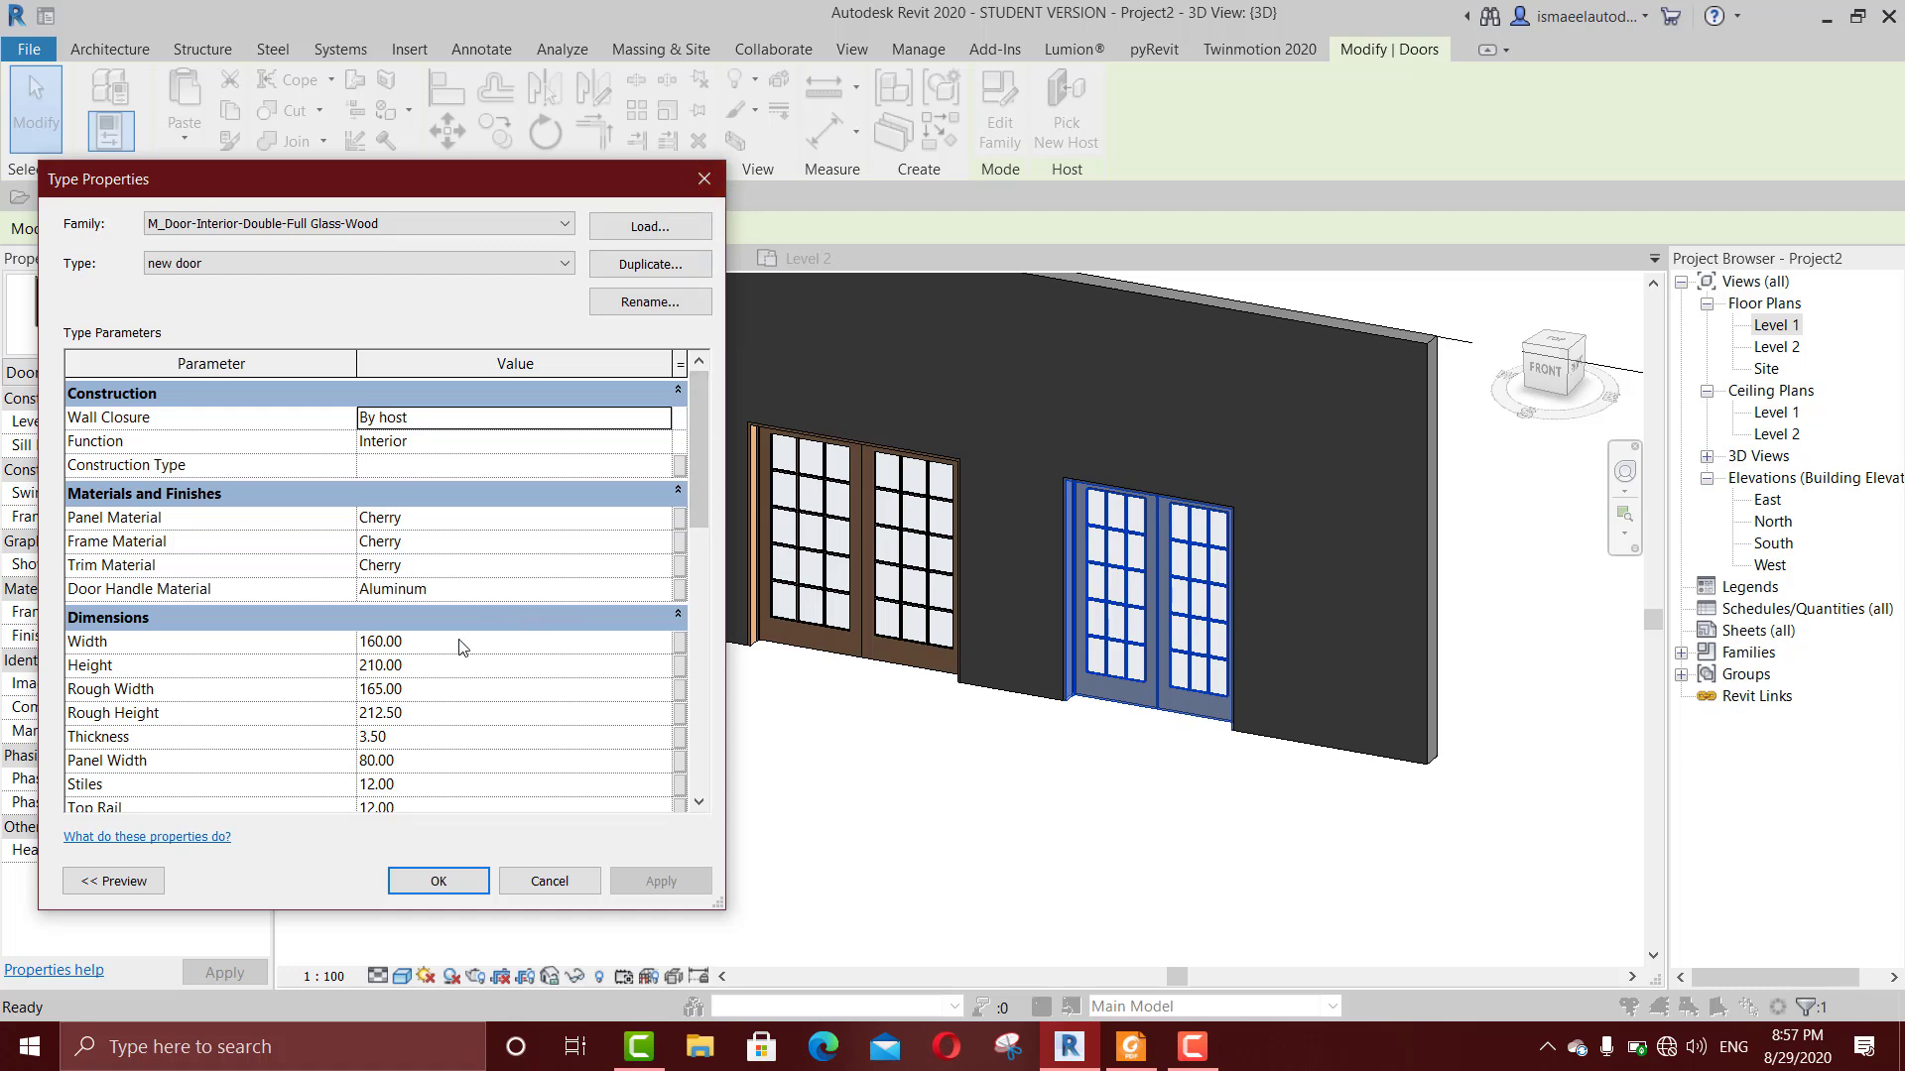
{"action": "left_click", "coordinate": [416, 666]}
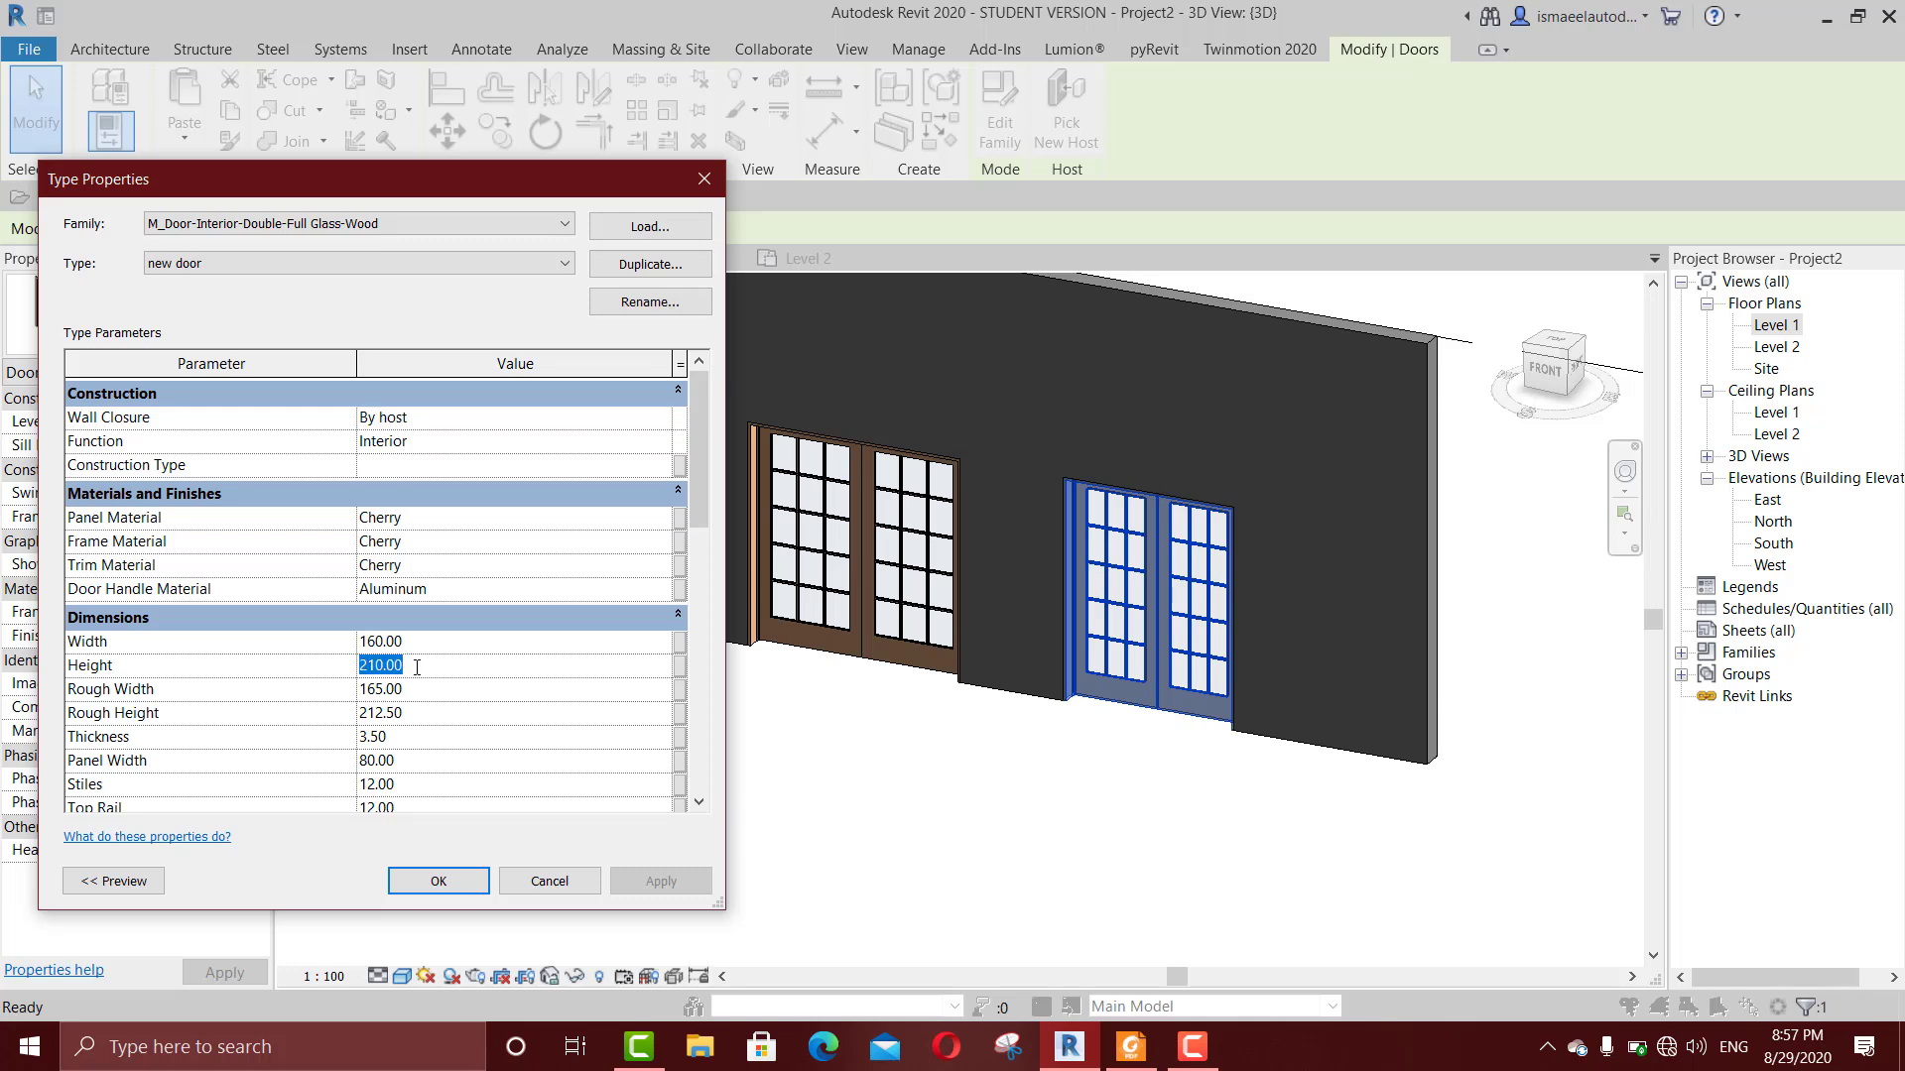
{"action": "type", "text": "300"}
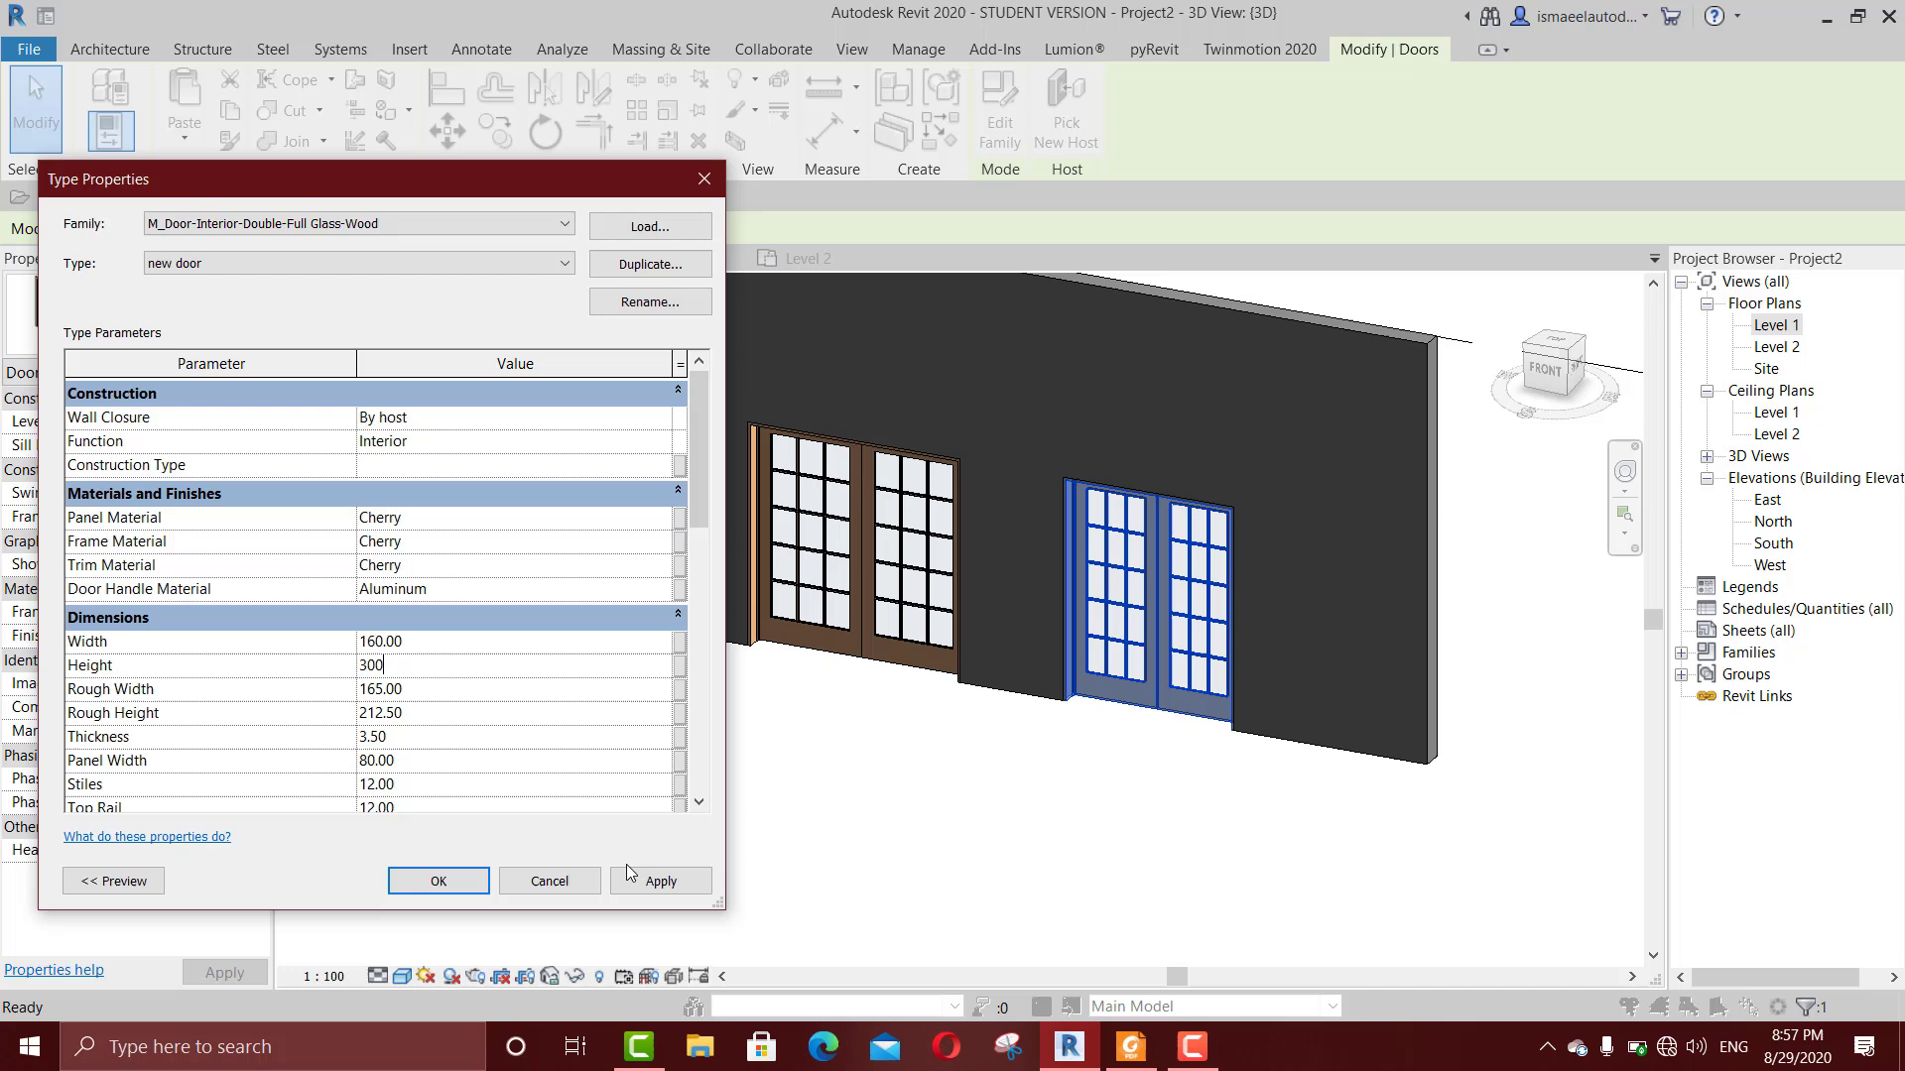
{"action": "left_click", "coordinate": [634, 881]}
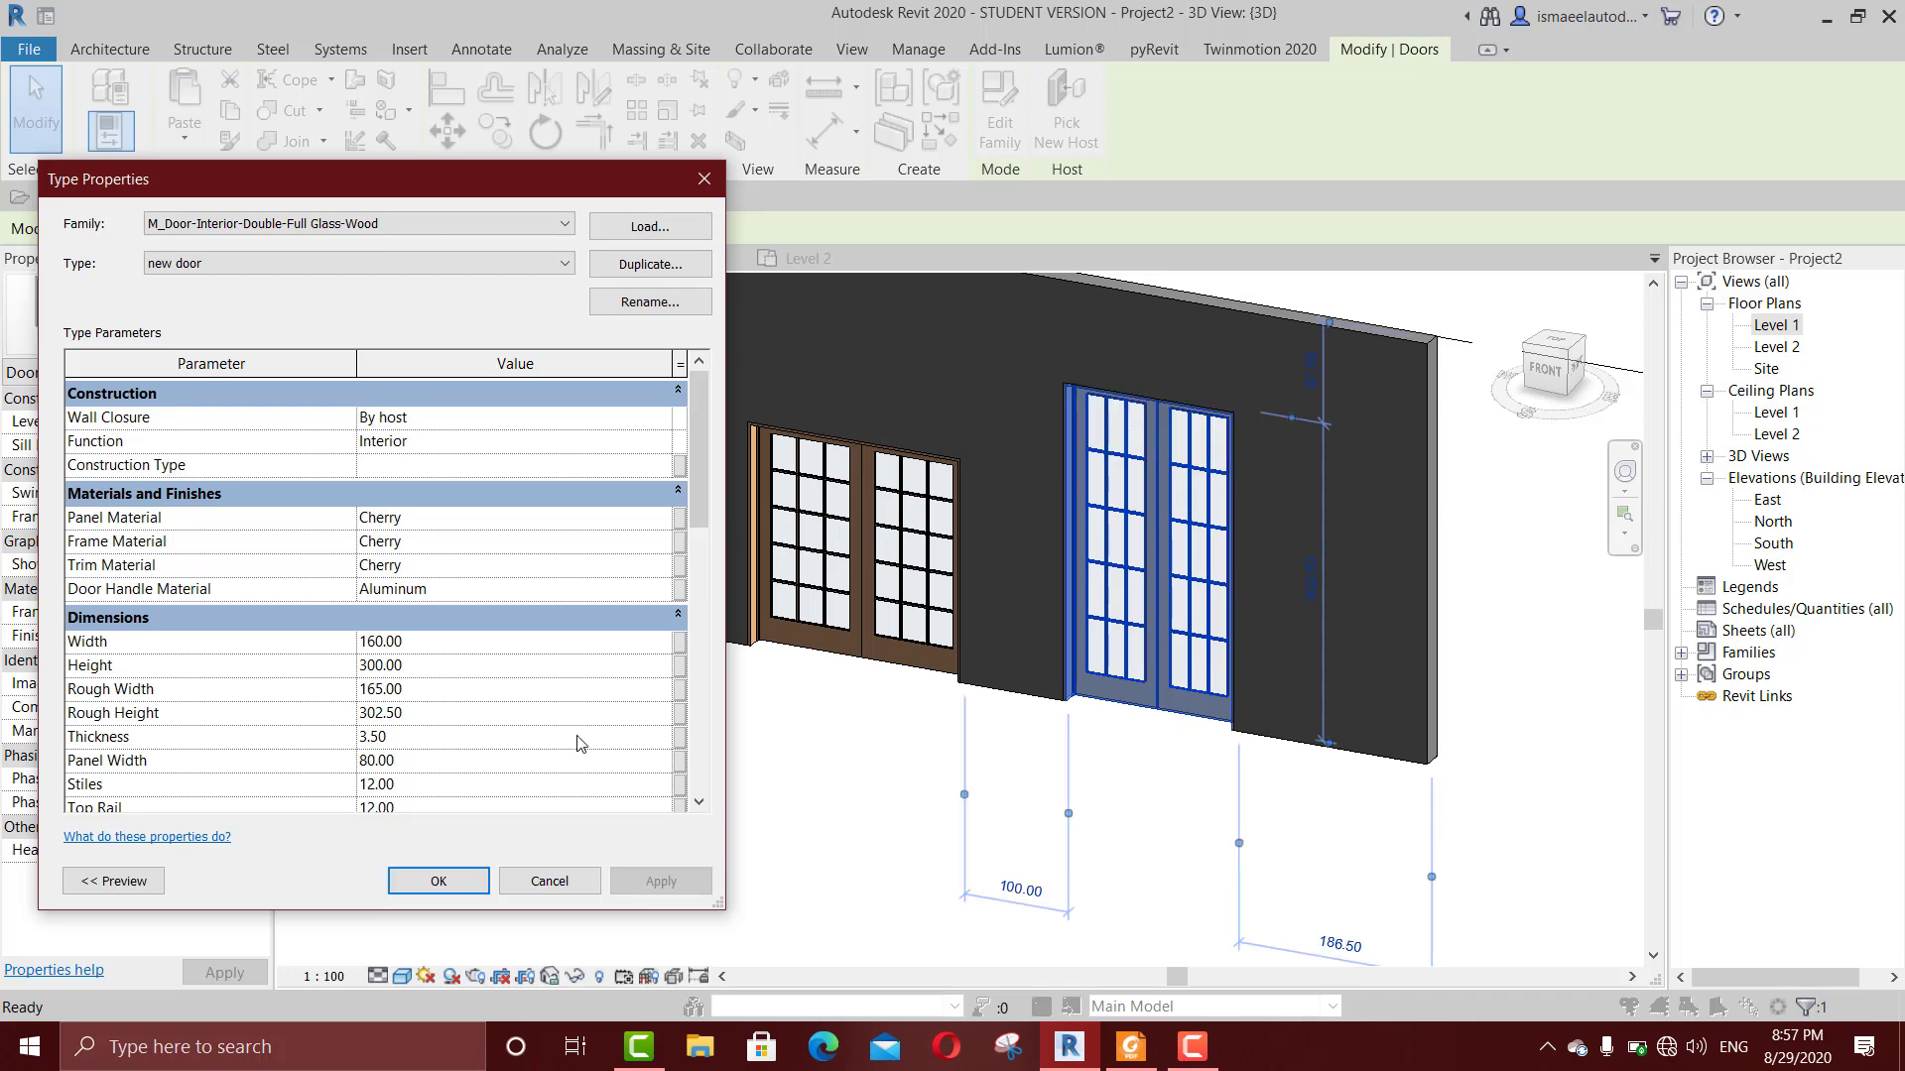
Step: Try a height of 200 cm for the "new door" type, and accept it with width 200 cm and height 300 cm
{"action": "left_click", "coordinate": [481, 674]}
{"action": "type", "text": "200"}
{"action": "left_click", "coordinate": [661, 875]}
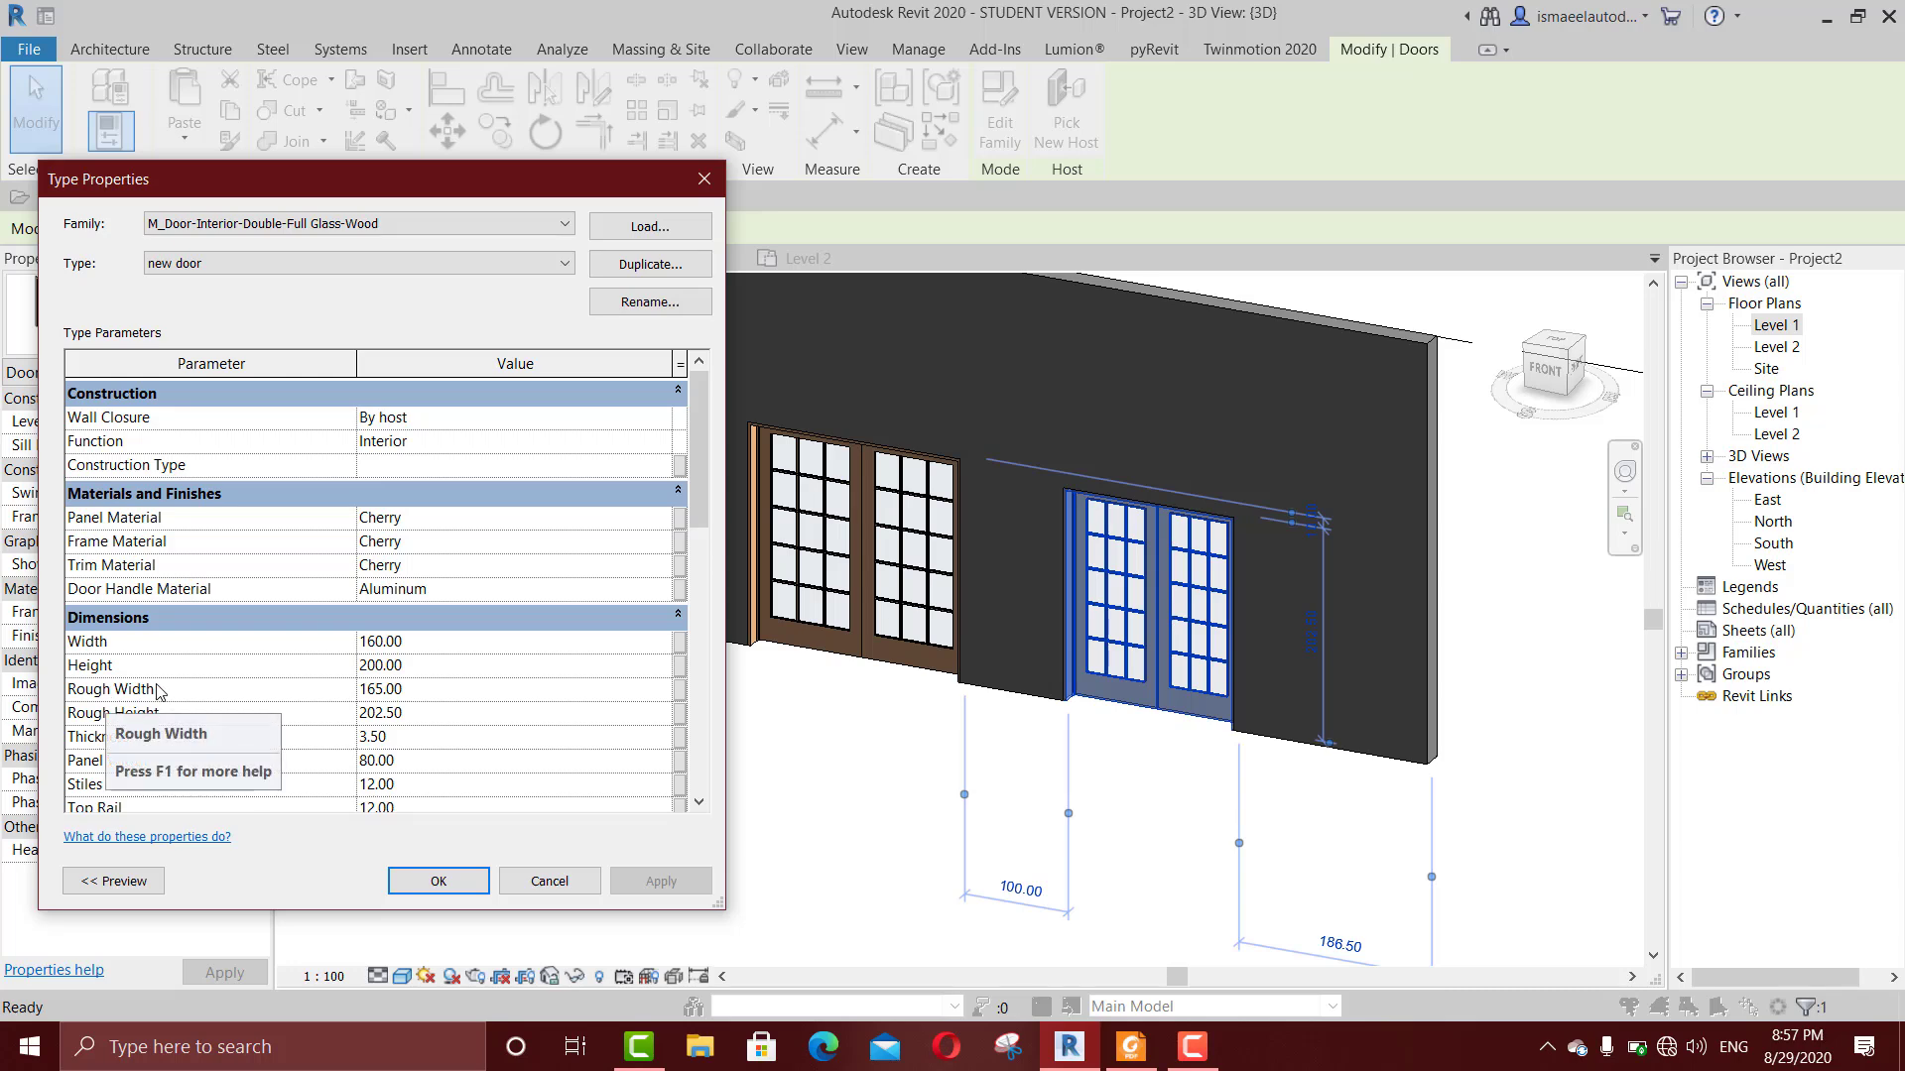
{"action": "left_click", "coordinate": [456, 881]}
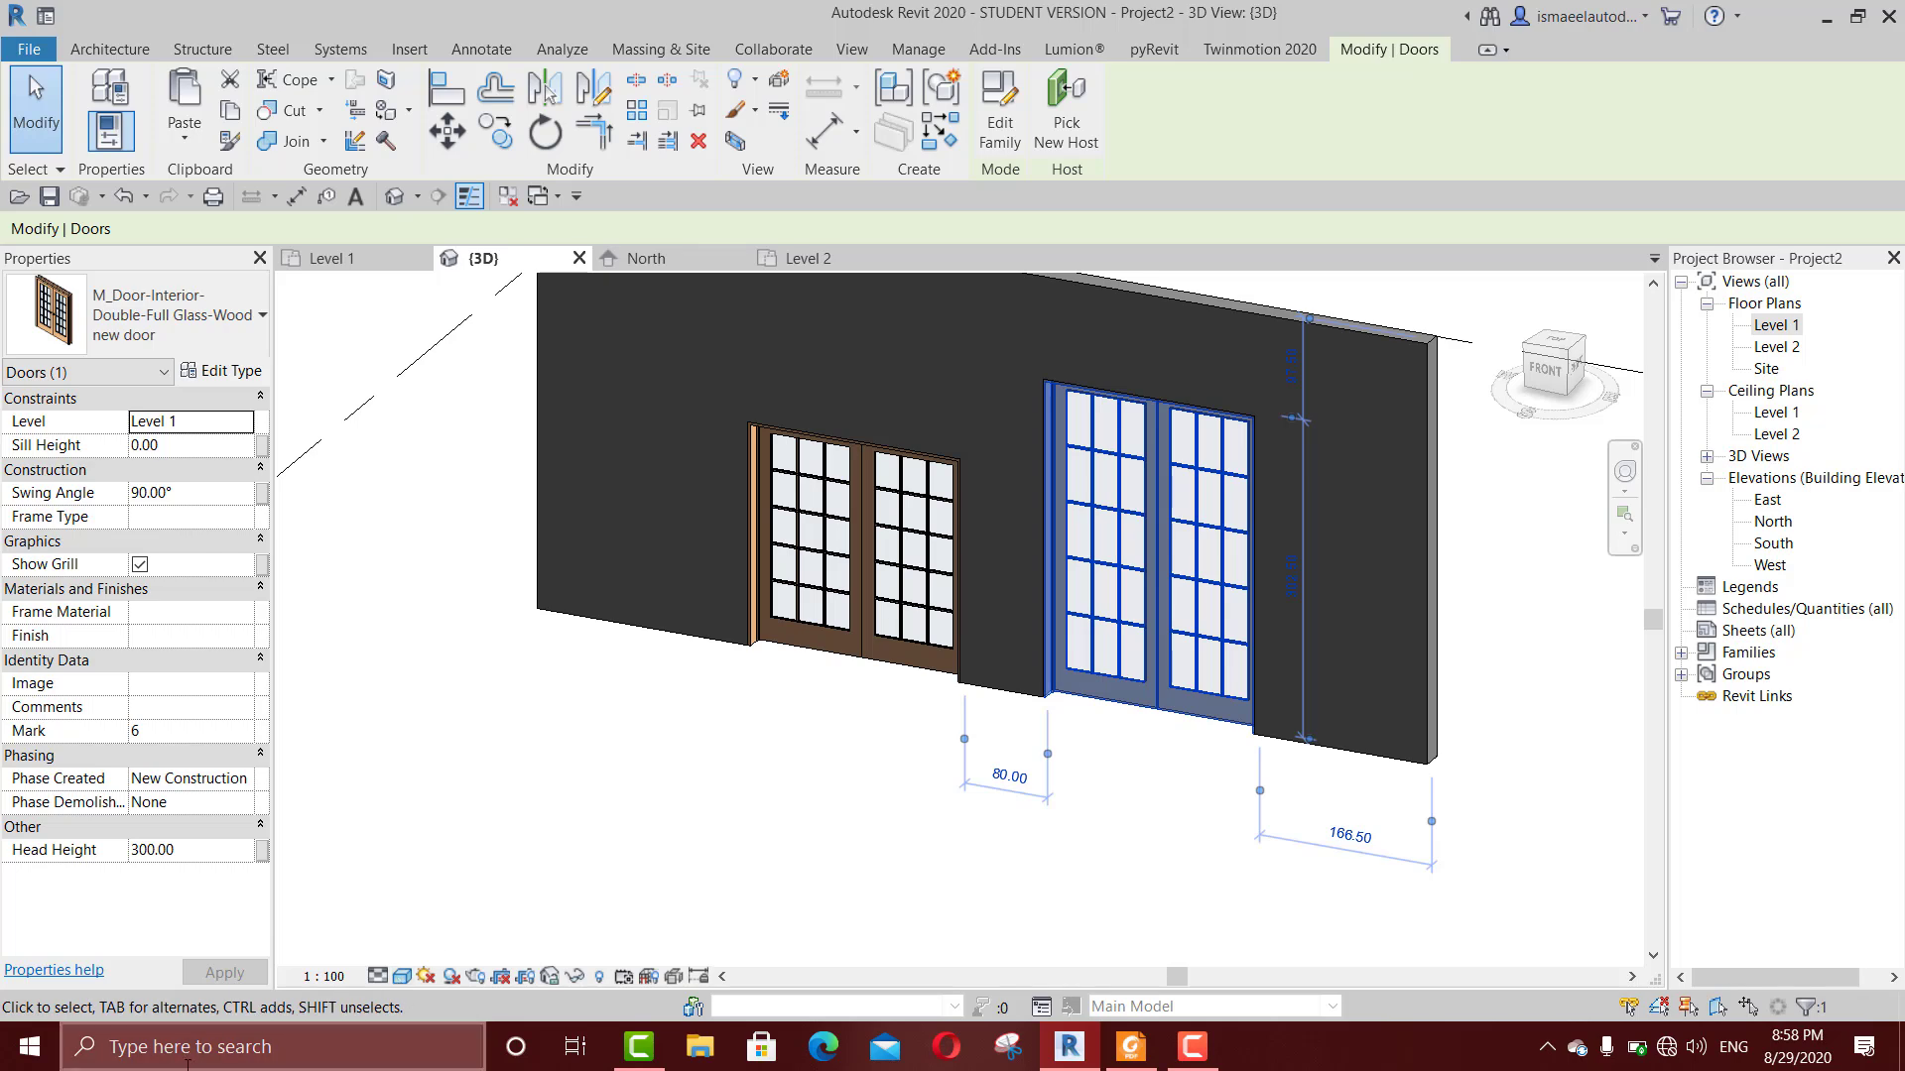
{"action": "left_click", "coordinate": [548, 875]}
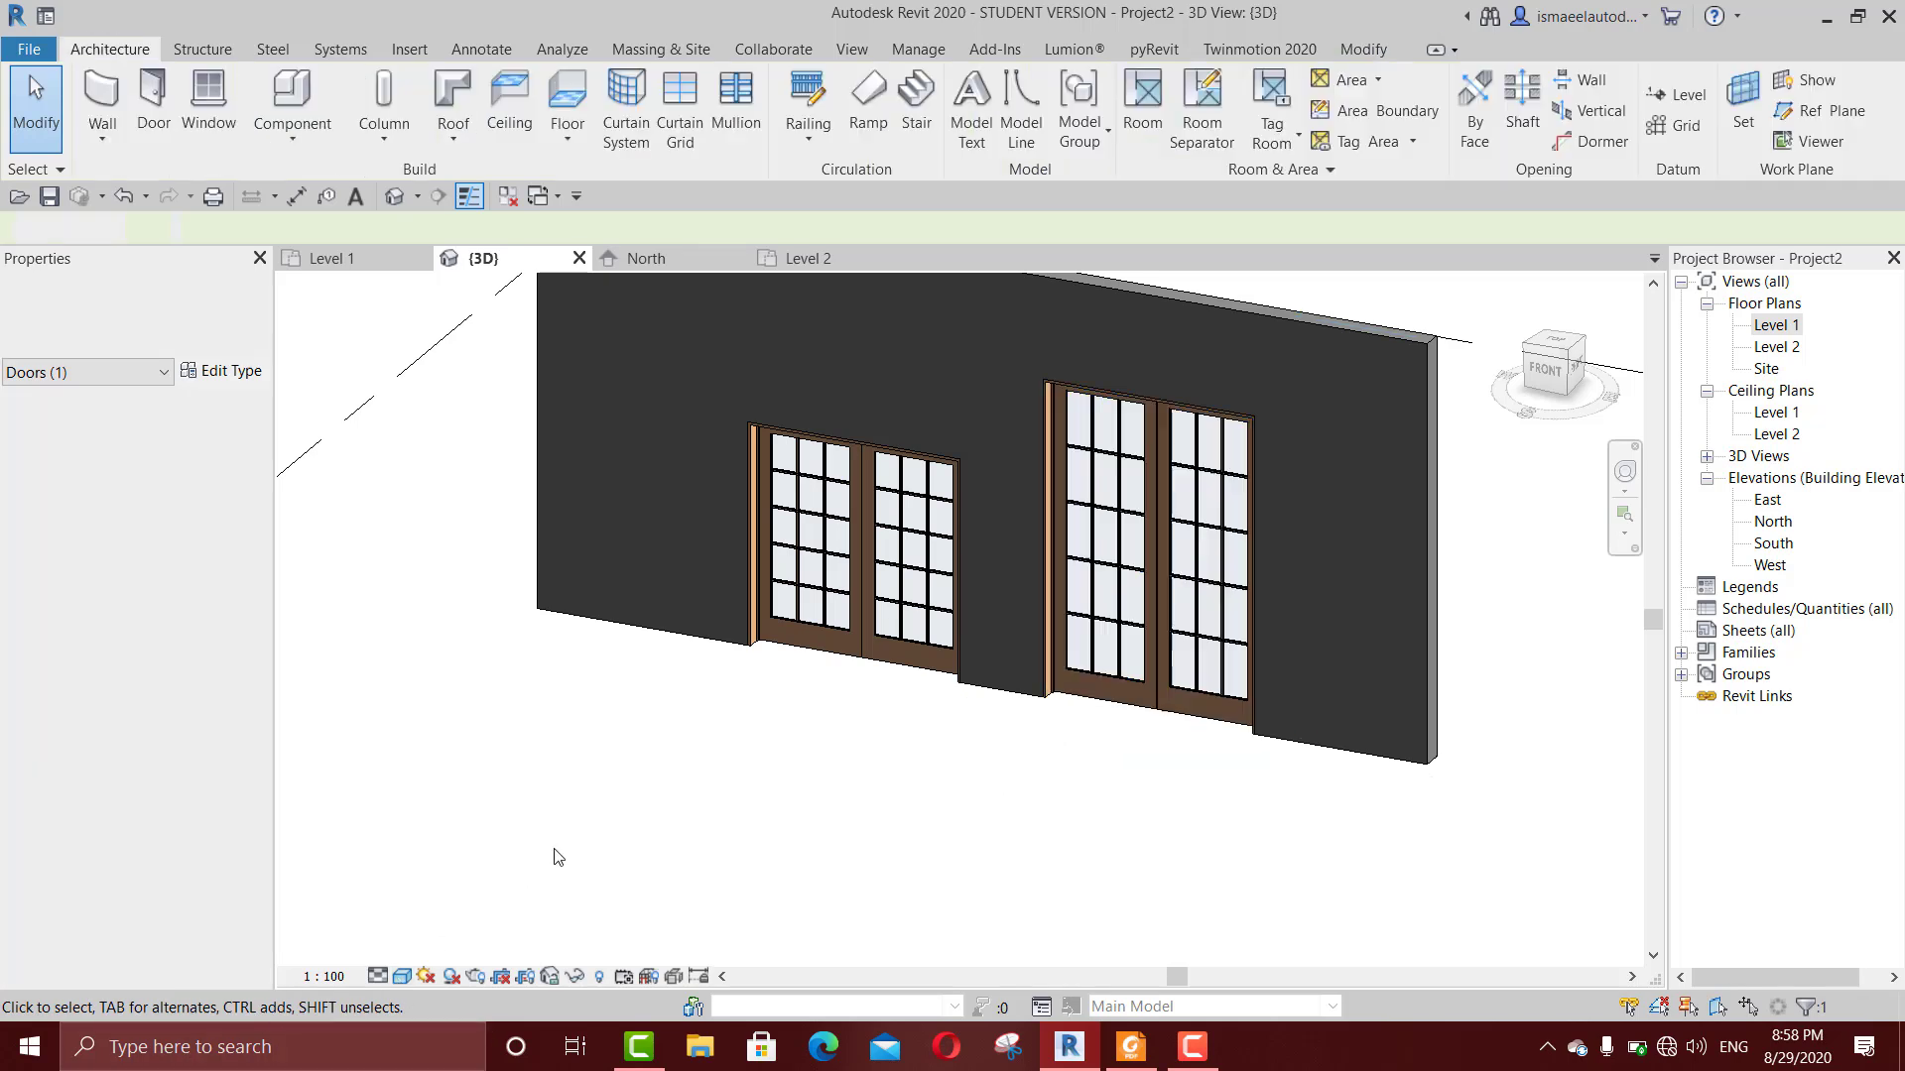
Step: Examine the type properties of the 1600 x 2100mm double glass door and close them without changes
{"action": "scroll", "coordinate": [649, 798], "scroll_direction": "down", "scroll_amount": 3}
{"action": "scroll", "coordinate": [659, 609], "scroll_direction": "up", "scroll_amount": 5}
{"action": "left_click", "coordinate": [658, 609]}
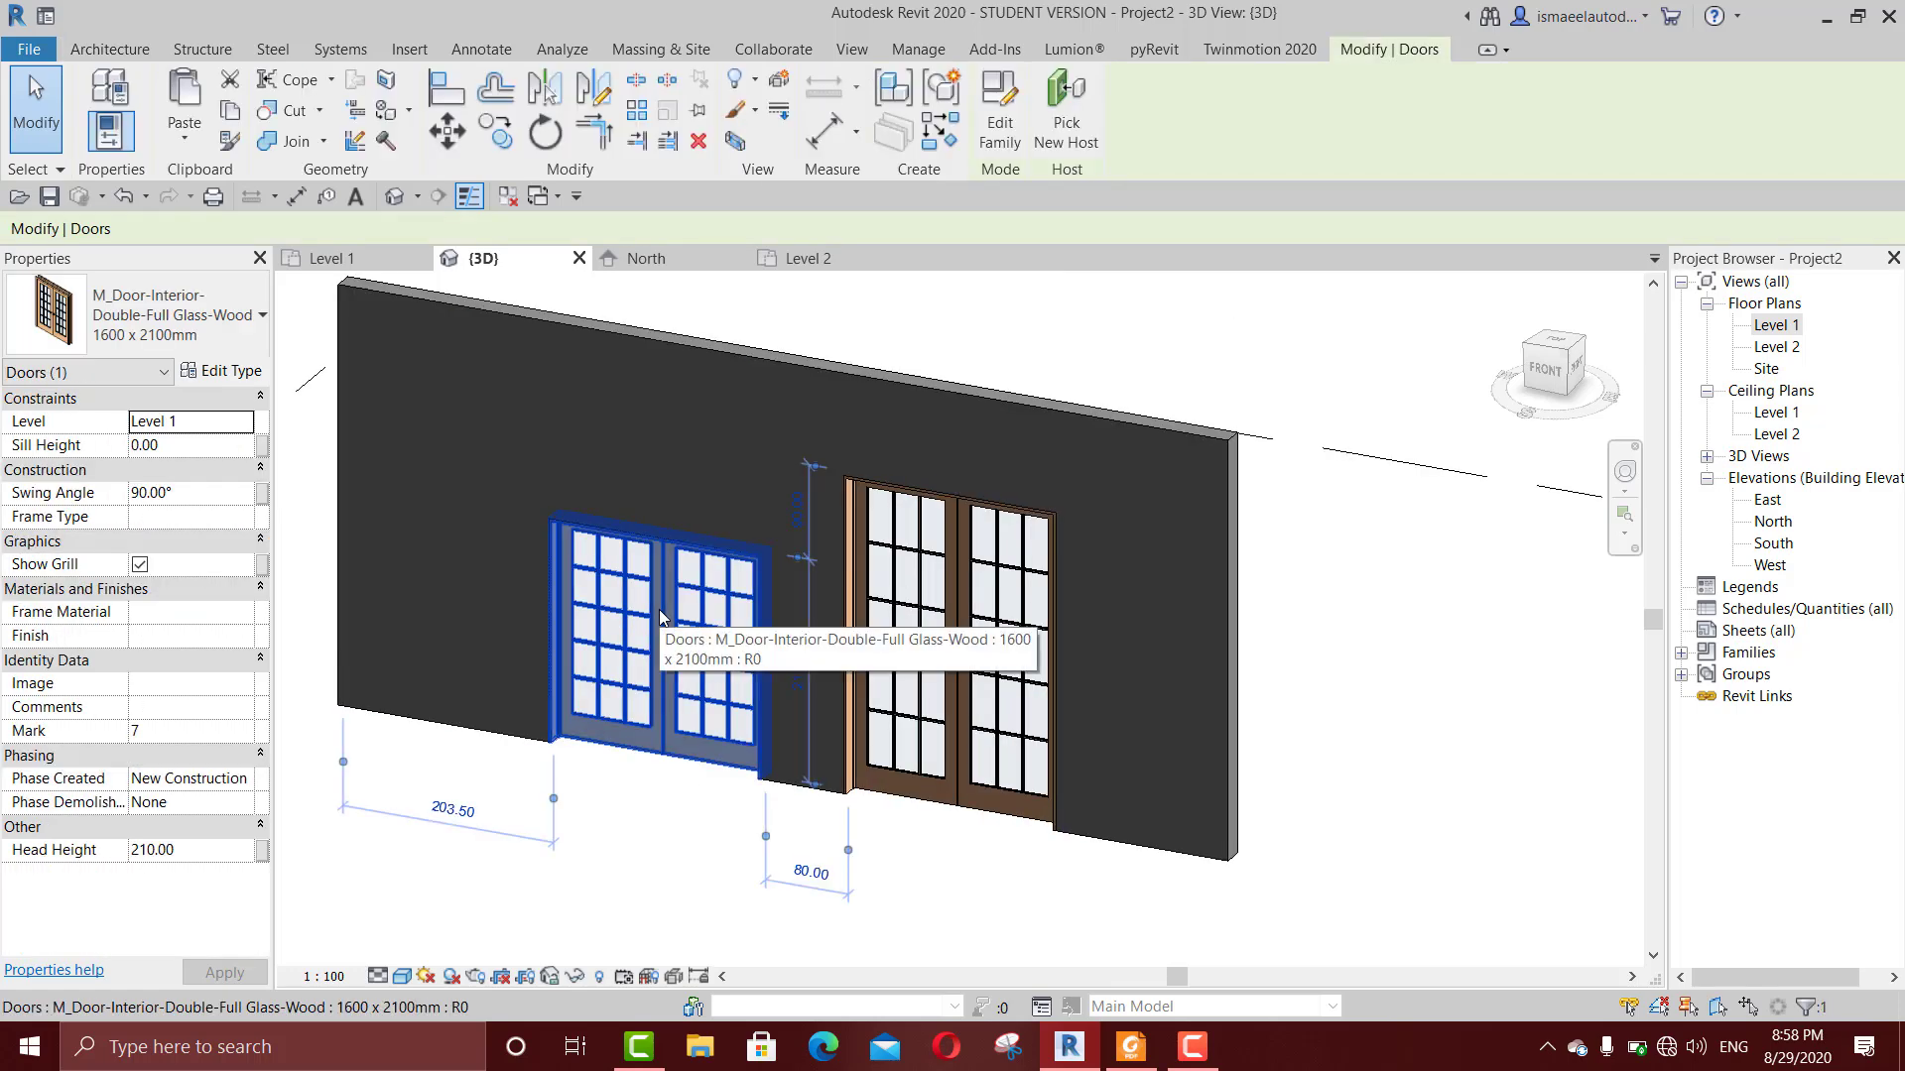
{"action": "scroll", "coordinate": [772, 617], "scroll_direction": "down", "scroll_amount": 2}
{"action": "middle_click_drag", "start_coordinate": [772, 617], "coordinate": [776, 618]}
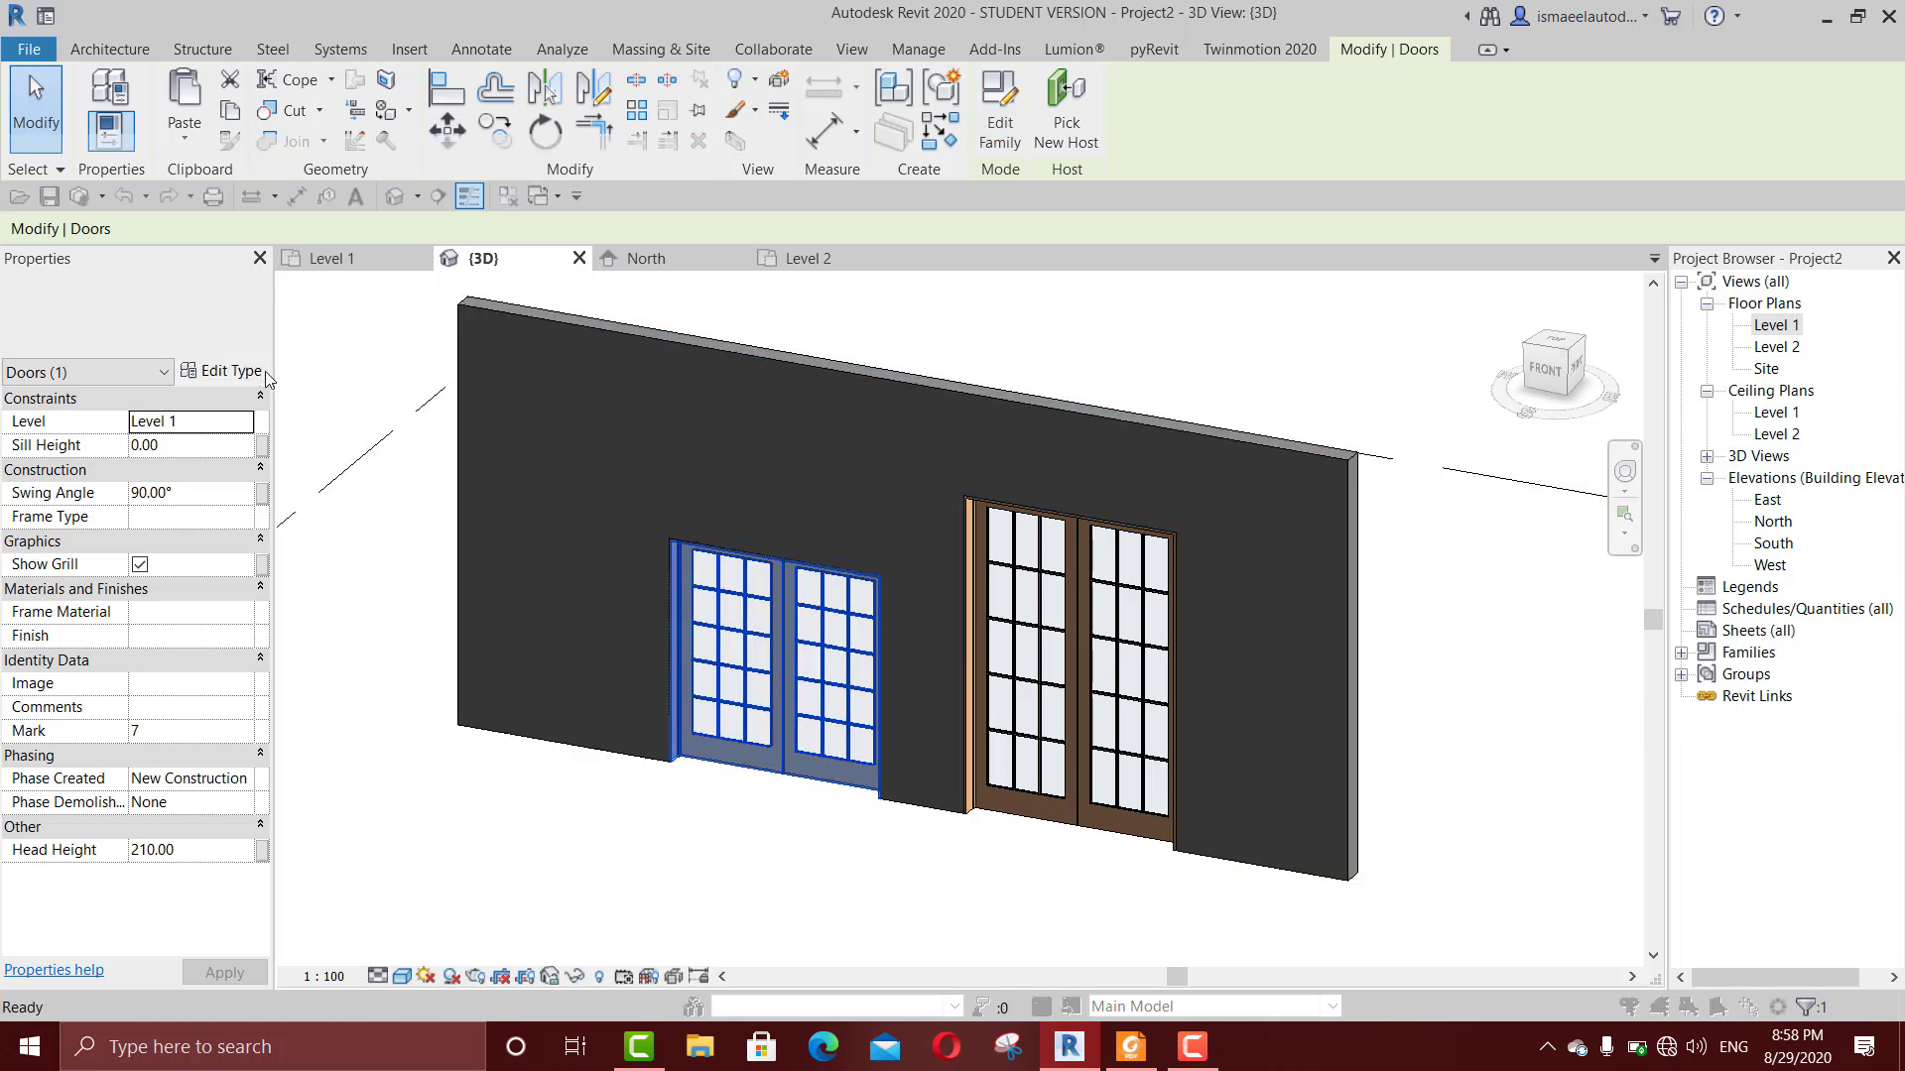
{"action": "left_click", "coordinate": [223, 370]}
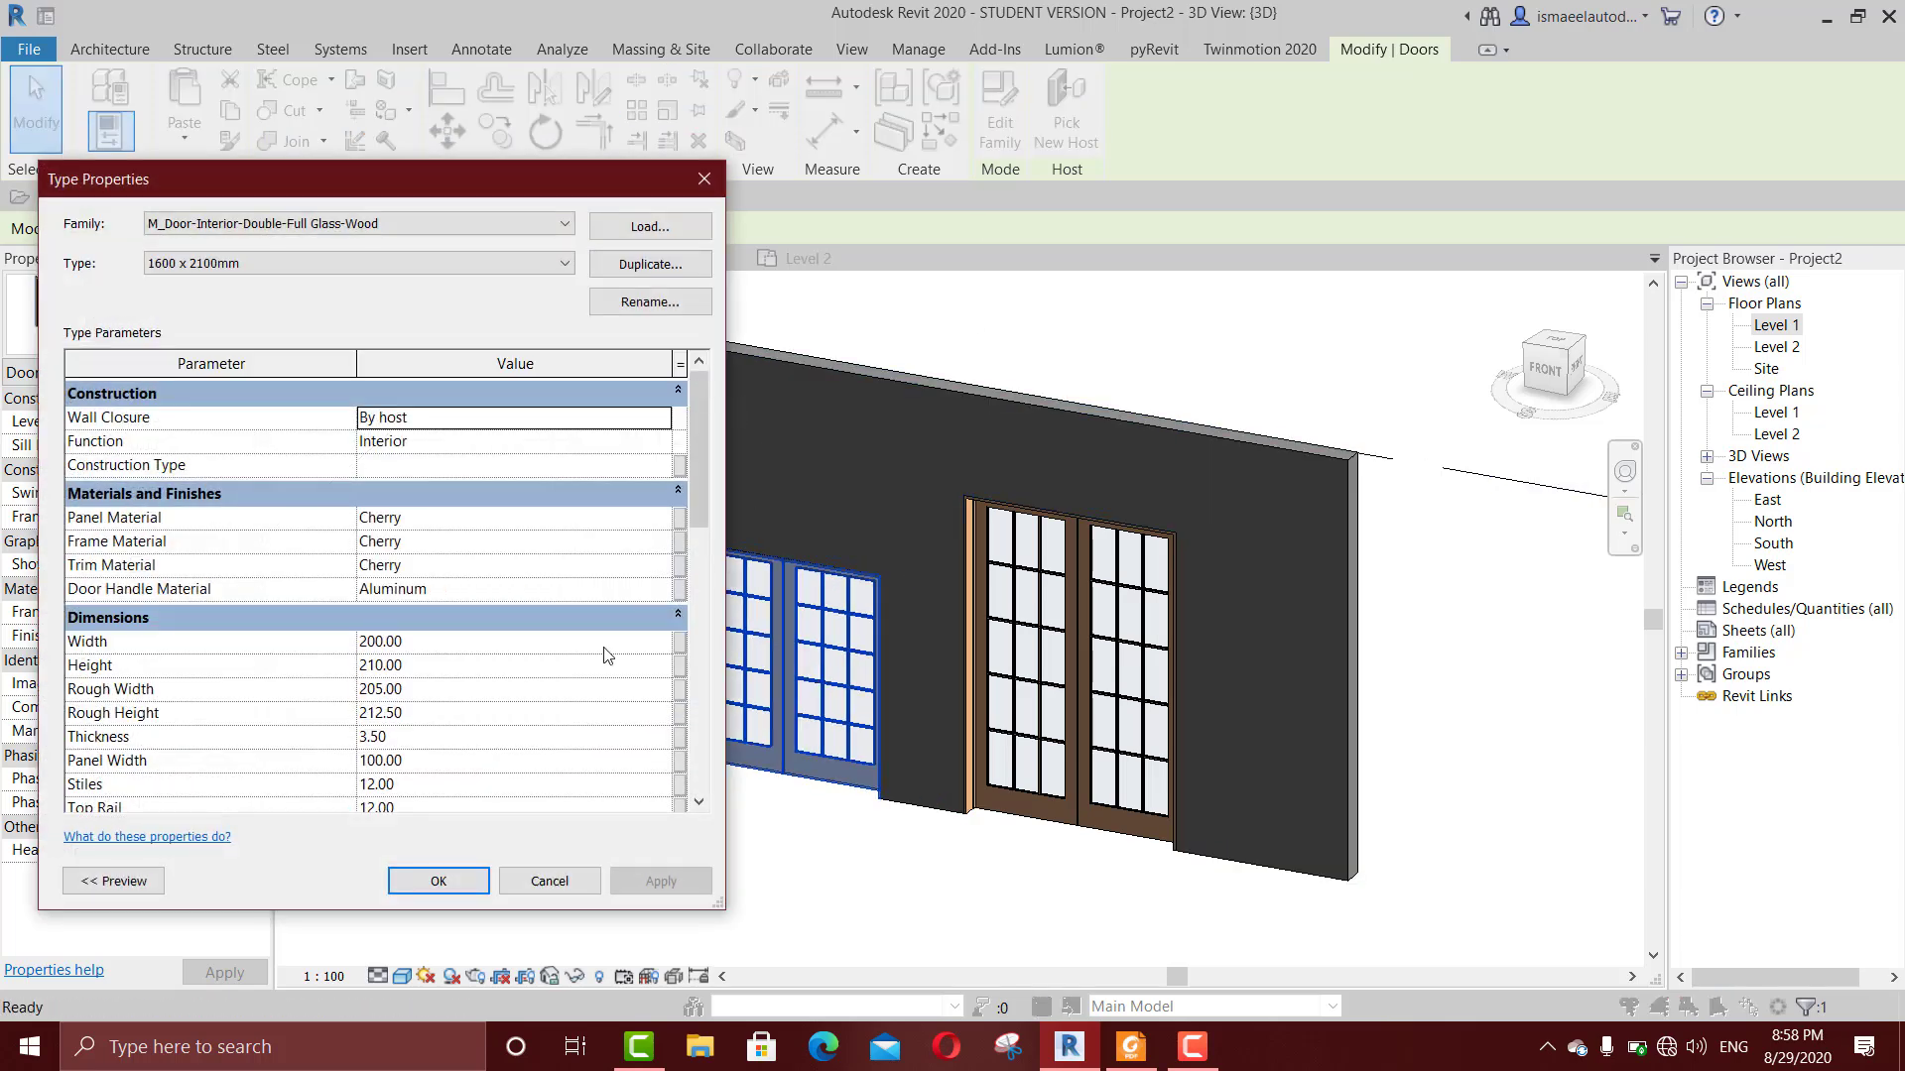
{"action": "left_click", "coordinate": [705, 179]}
{"action": "scroll", "coordinate": [746, 662], "scroll_direction": "down", "scroll_amount": 2}
{"action": "scroll", "coordinate": [746, 662], "scroll_direction": "up", "scroll_amount": 1}
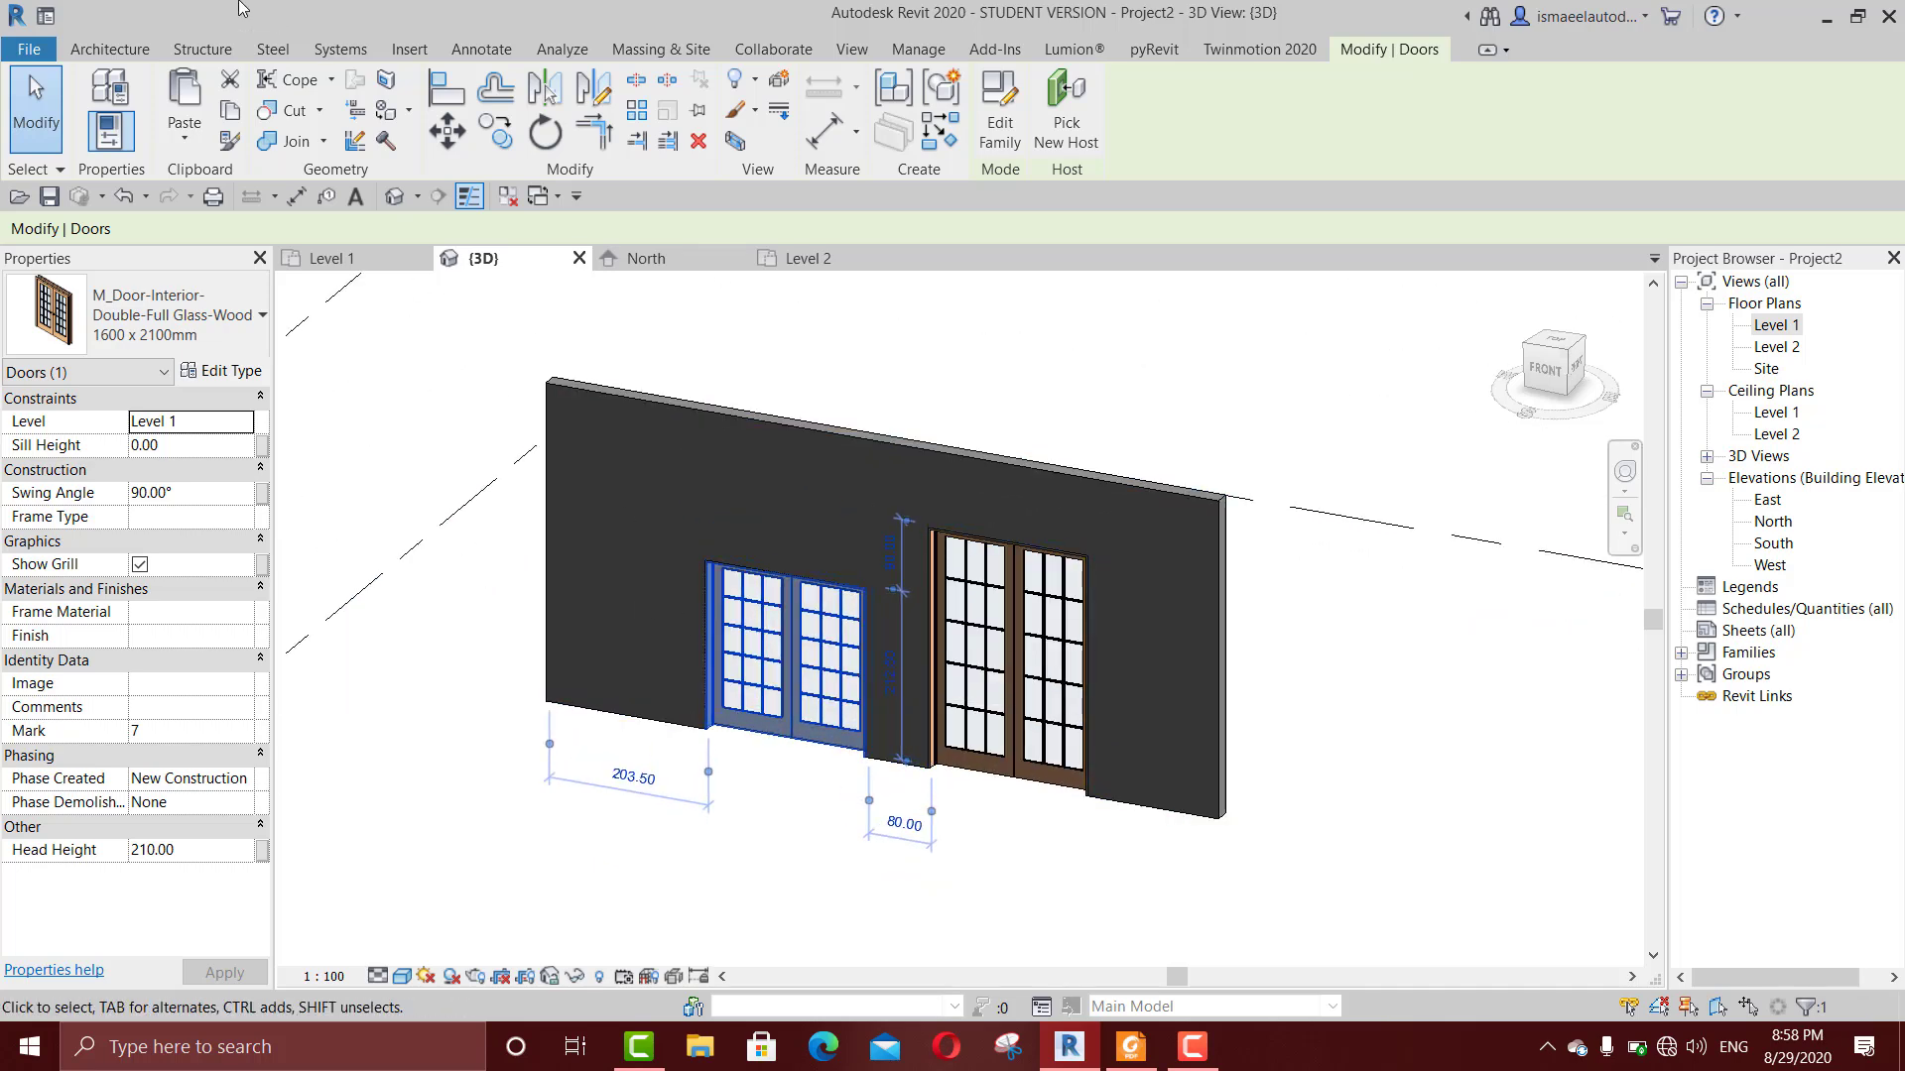
{"action": "left_click", "coordinate": [195, 139]}
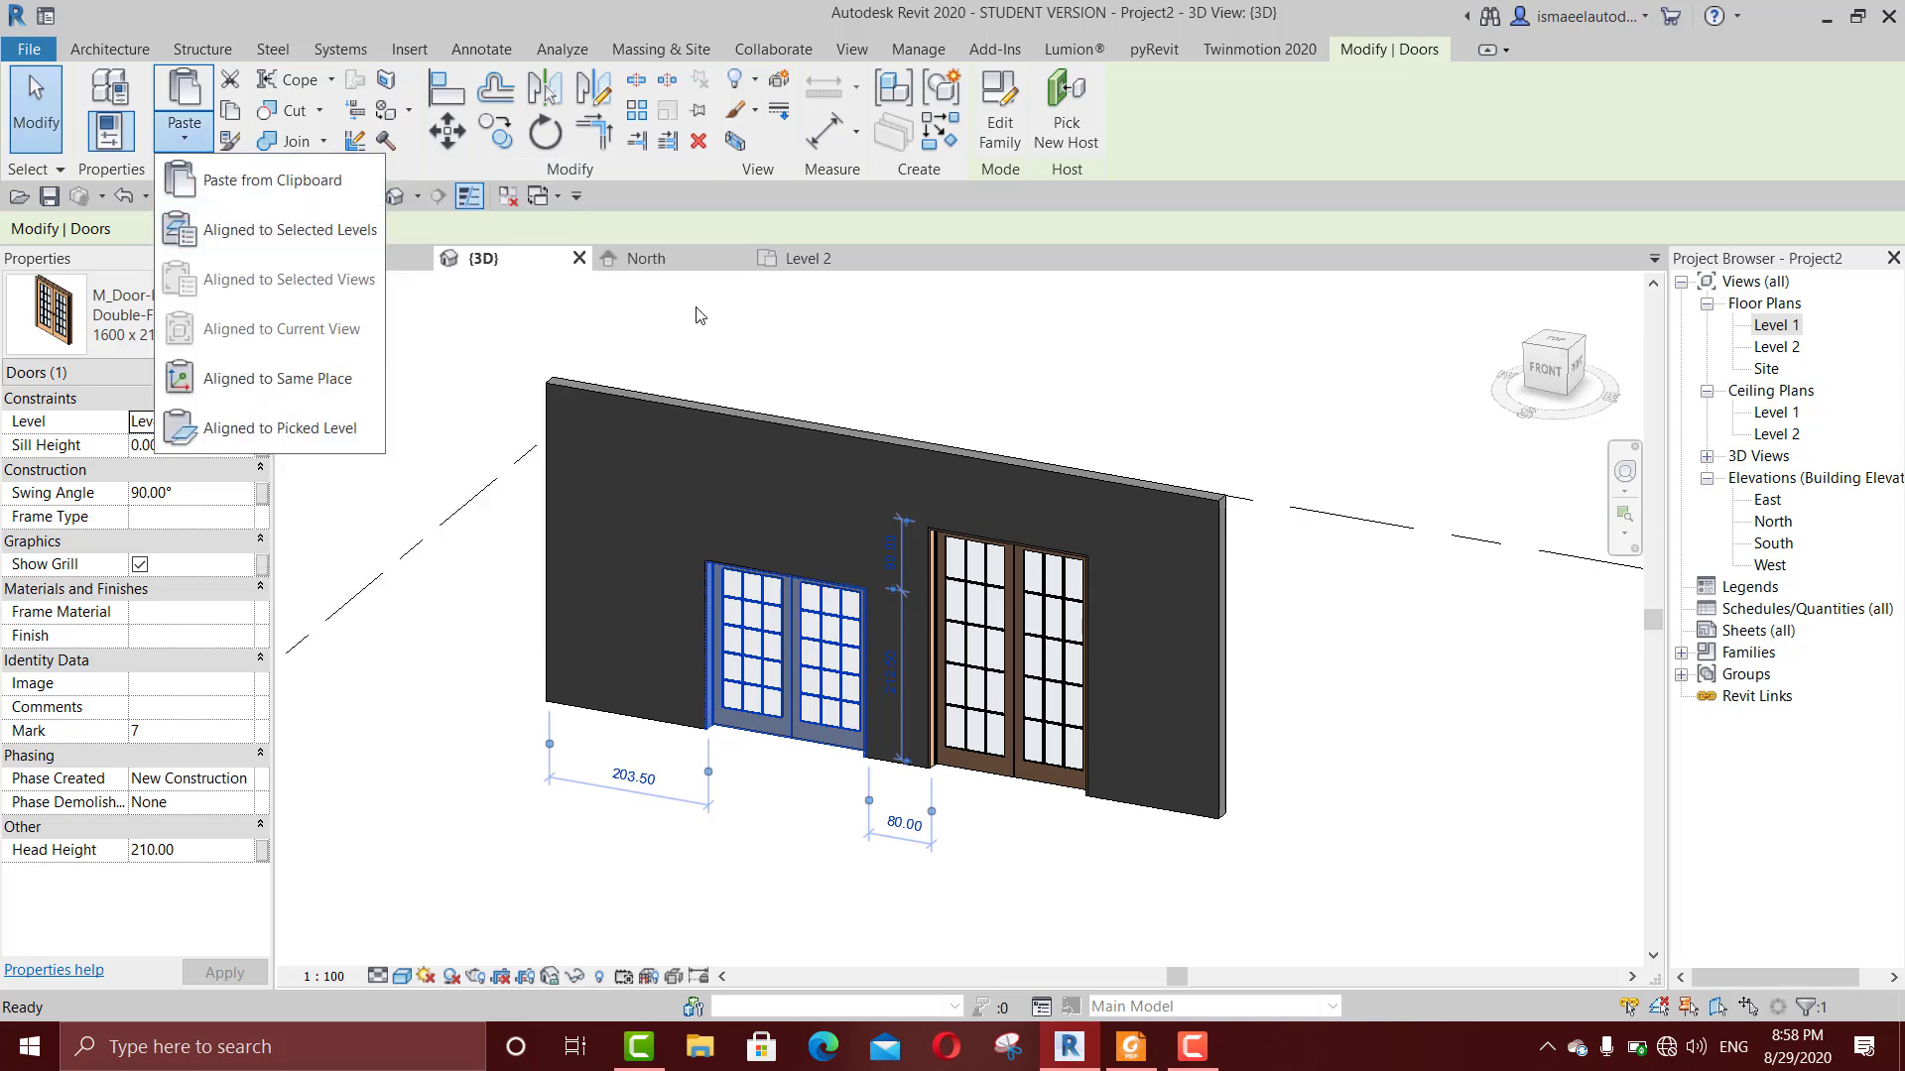
{"action": "left_click", "coordinate": [986, 364]}
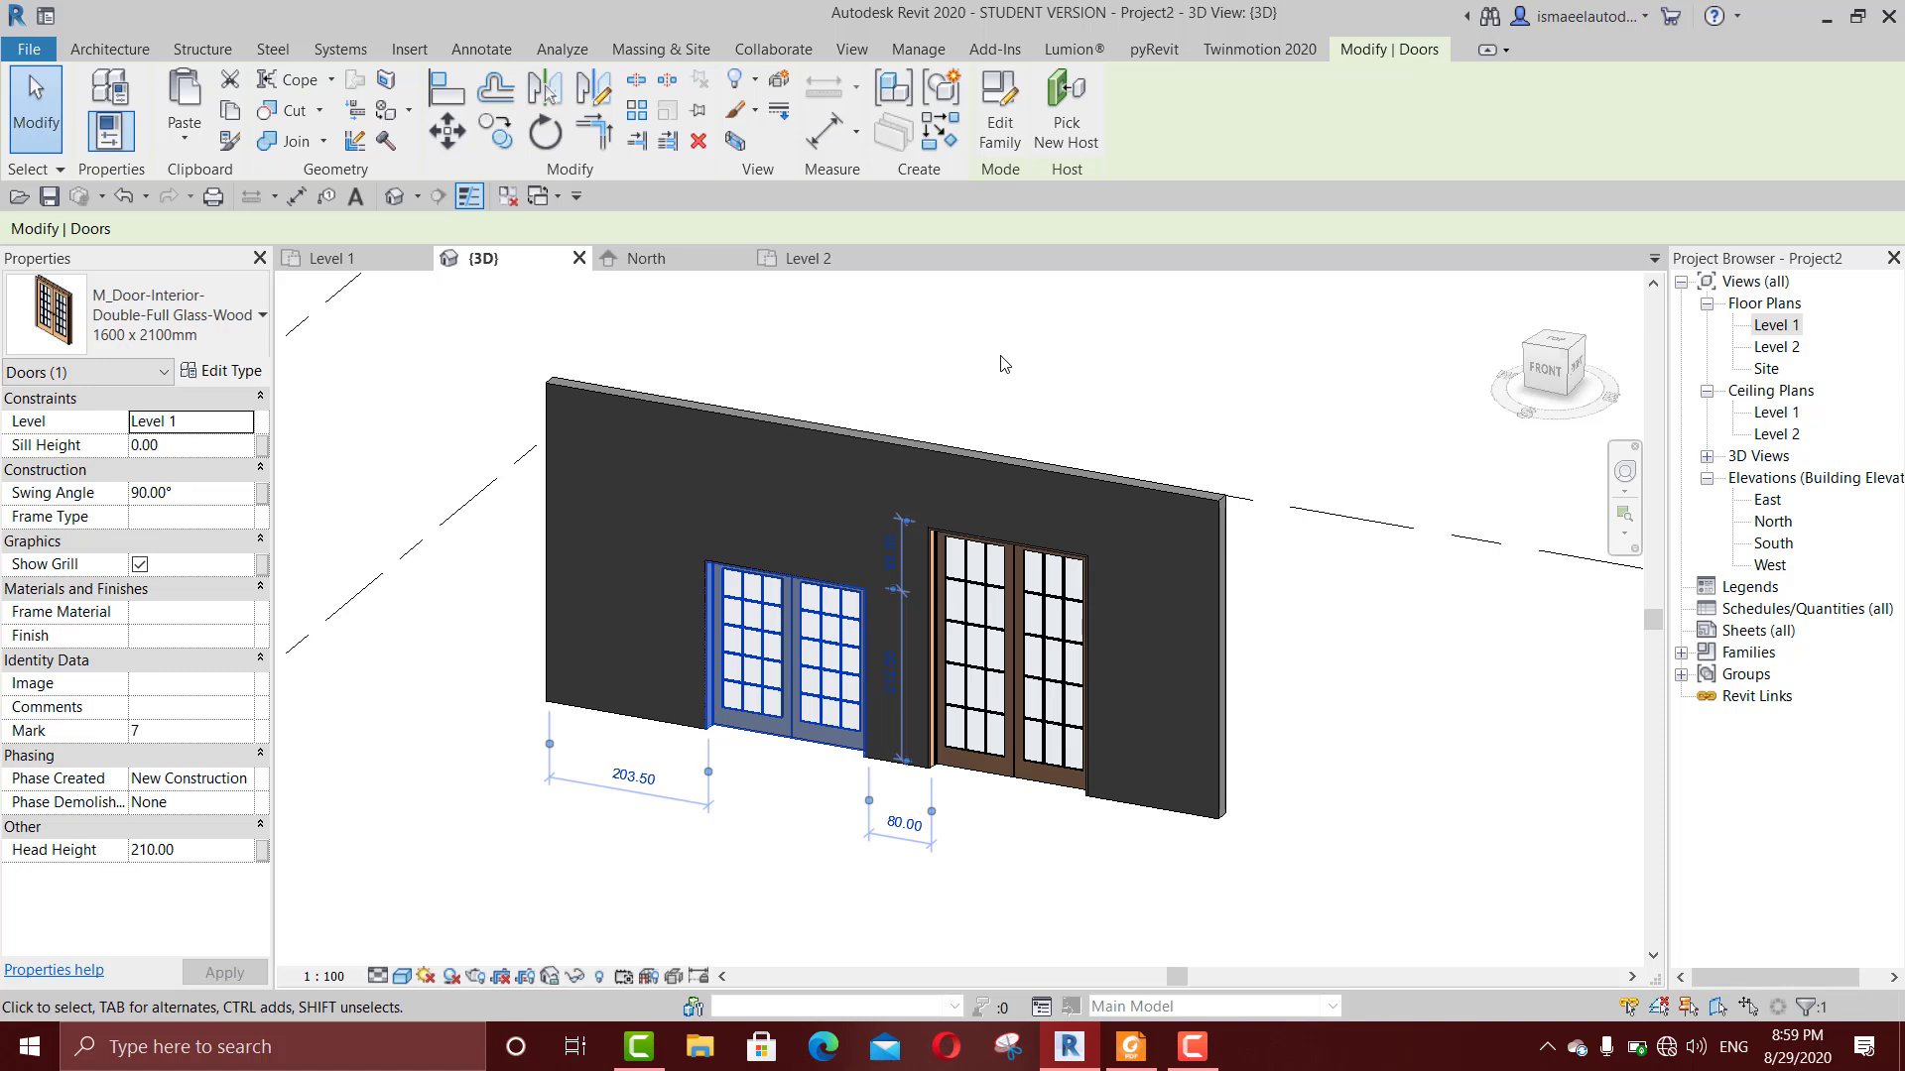
{"action": "scroll", "coordinate": [979, 458], "scroll_direction": "down", "scroll_amount": 2}
{"action": "left_click", "coordinate": [1030, 372]}
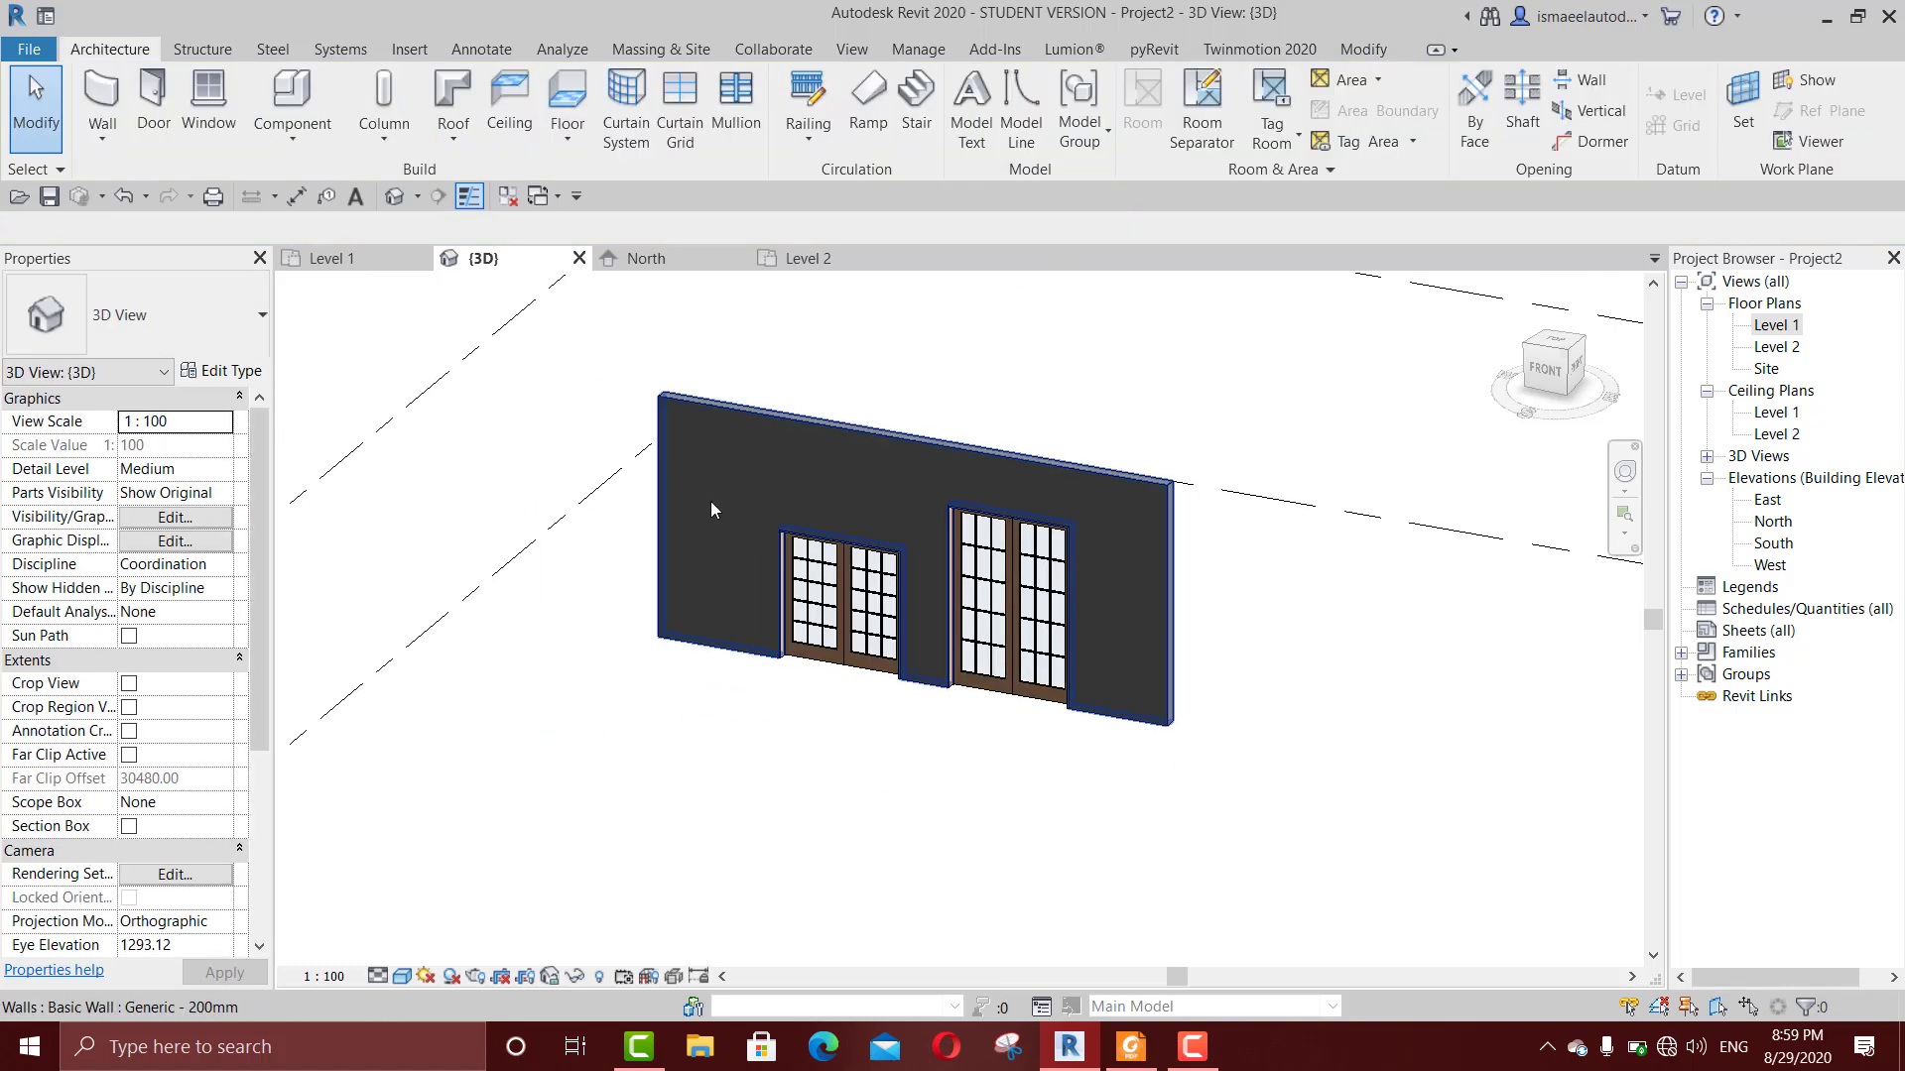
{"action": "scroll", "coordinate": [655, 429], "scroll_direction": "up", "scroll_amount": 2}
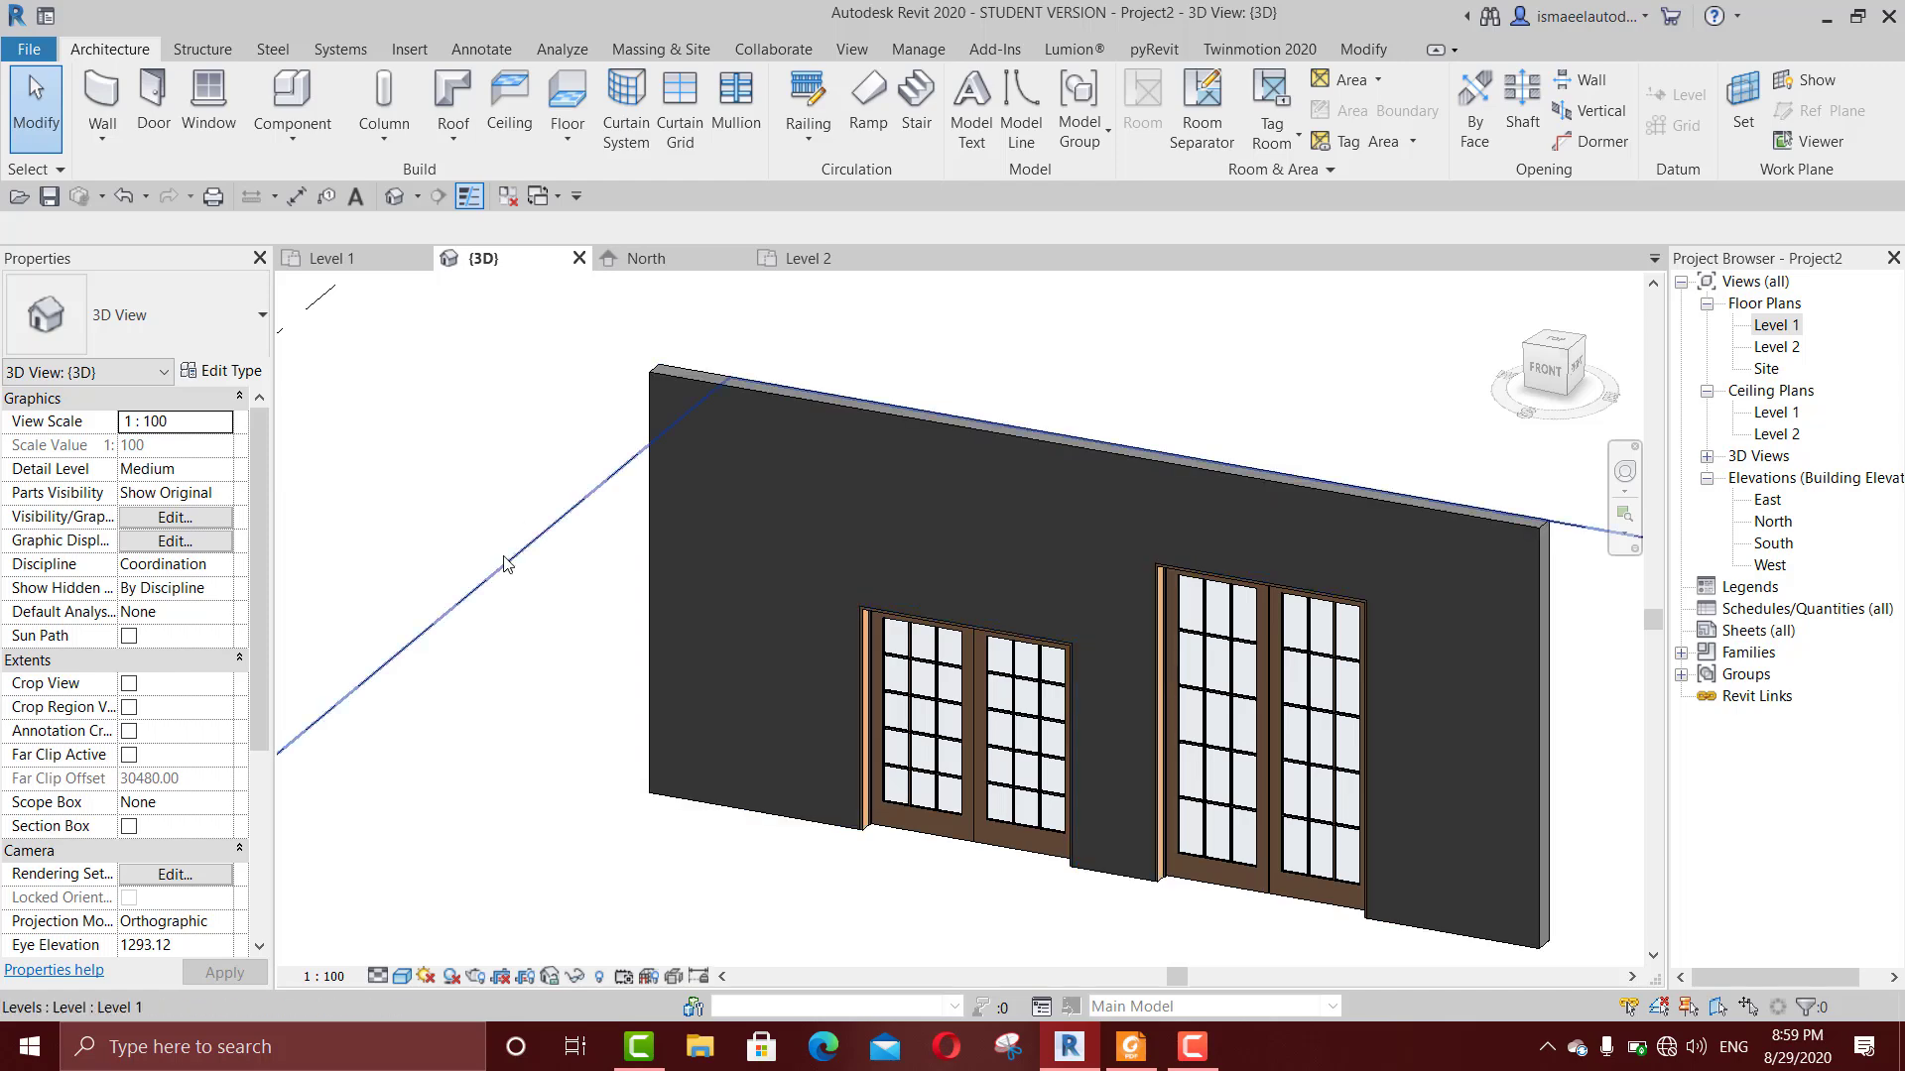
{"action": "scroll", "coordinate": [596, 526], "scroll_direction": "down", "scroll_amount": 2}
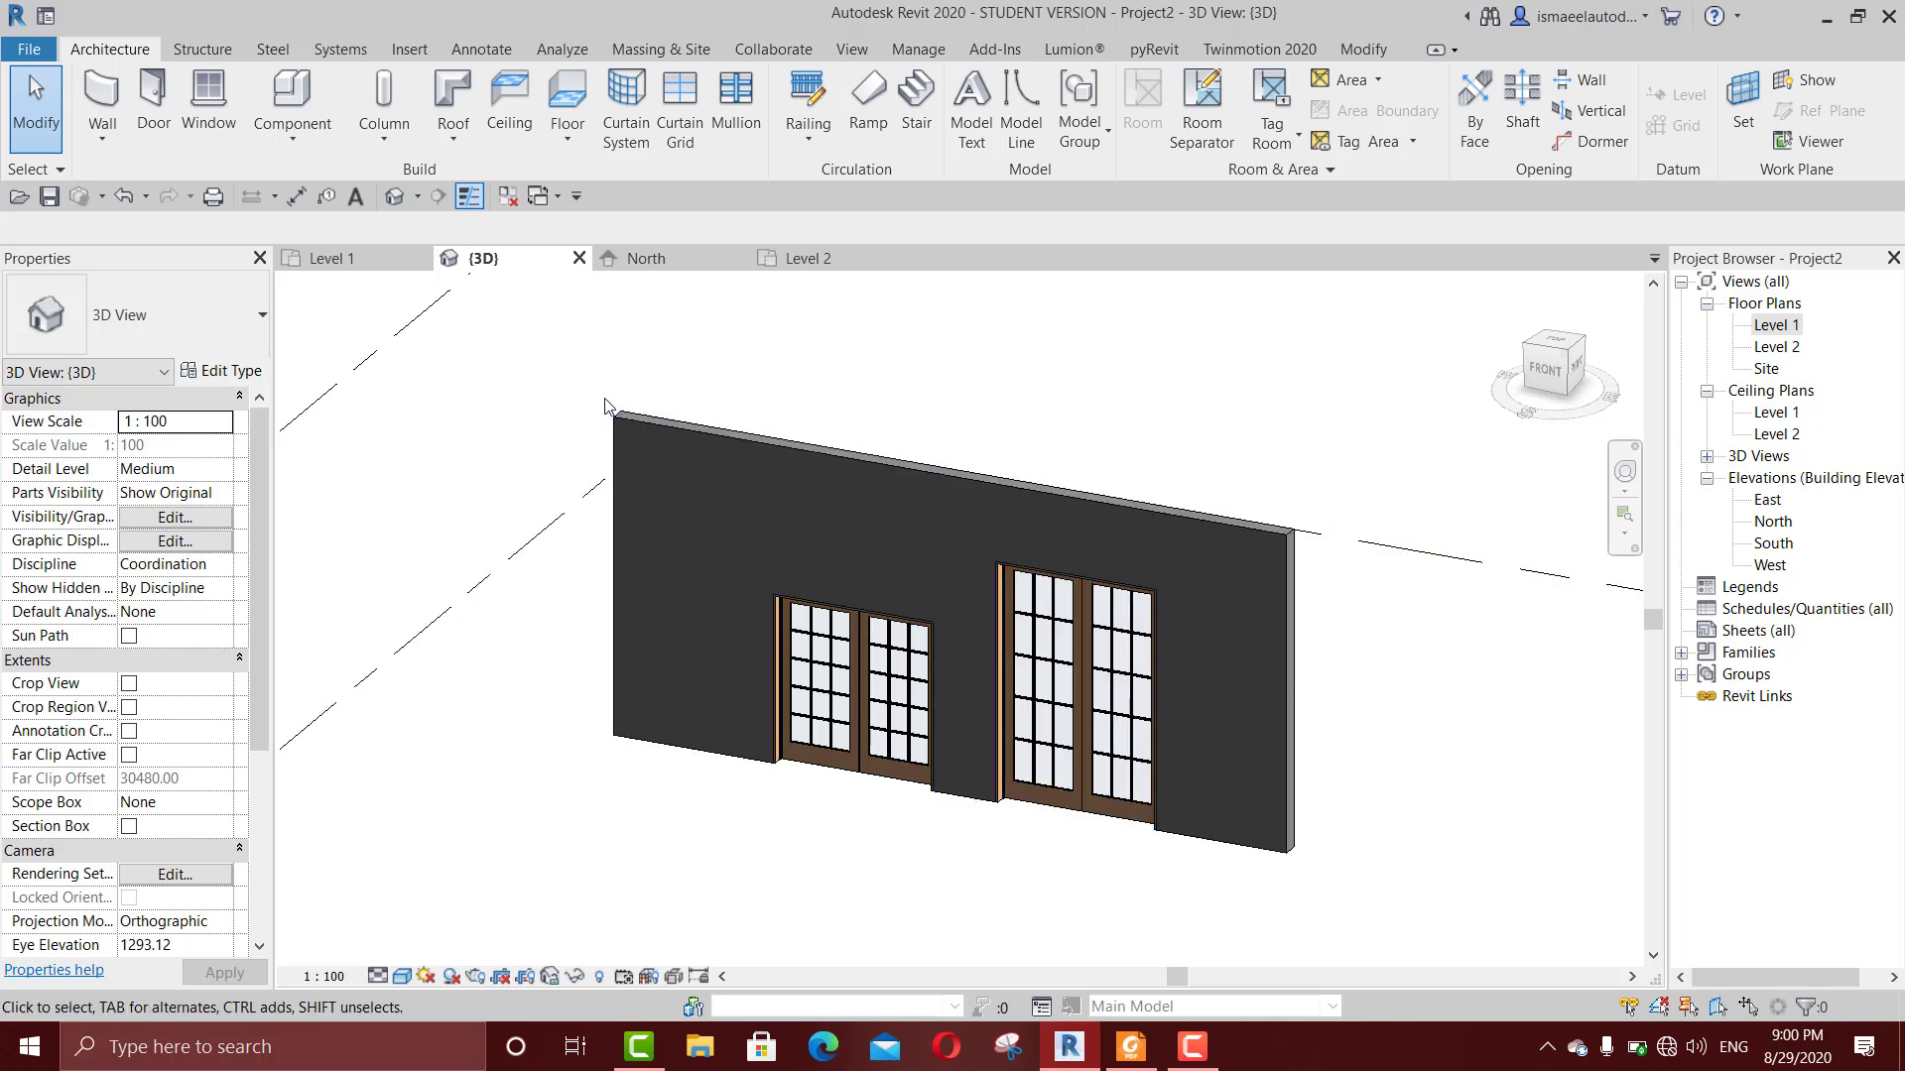
{"action": "scroll", "coordinate": [818, 472], "scroll_direction": "down", "scroll_amount": 3}
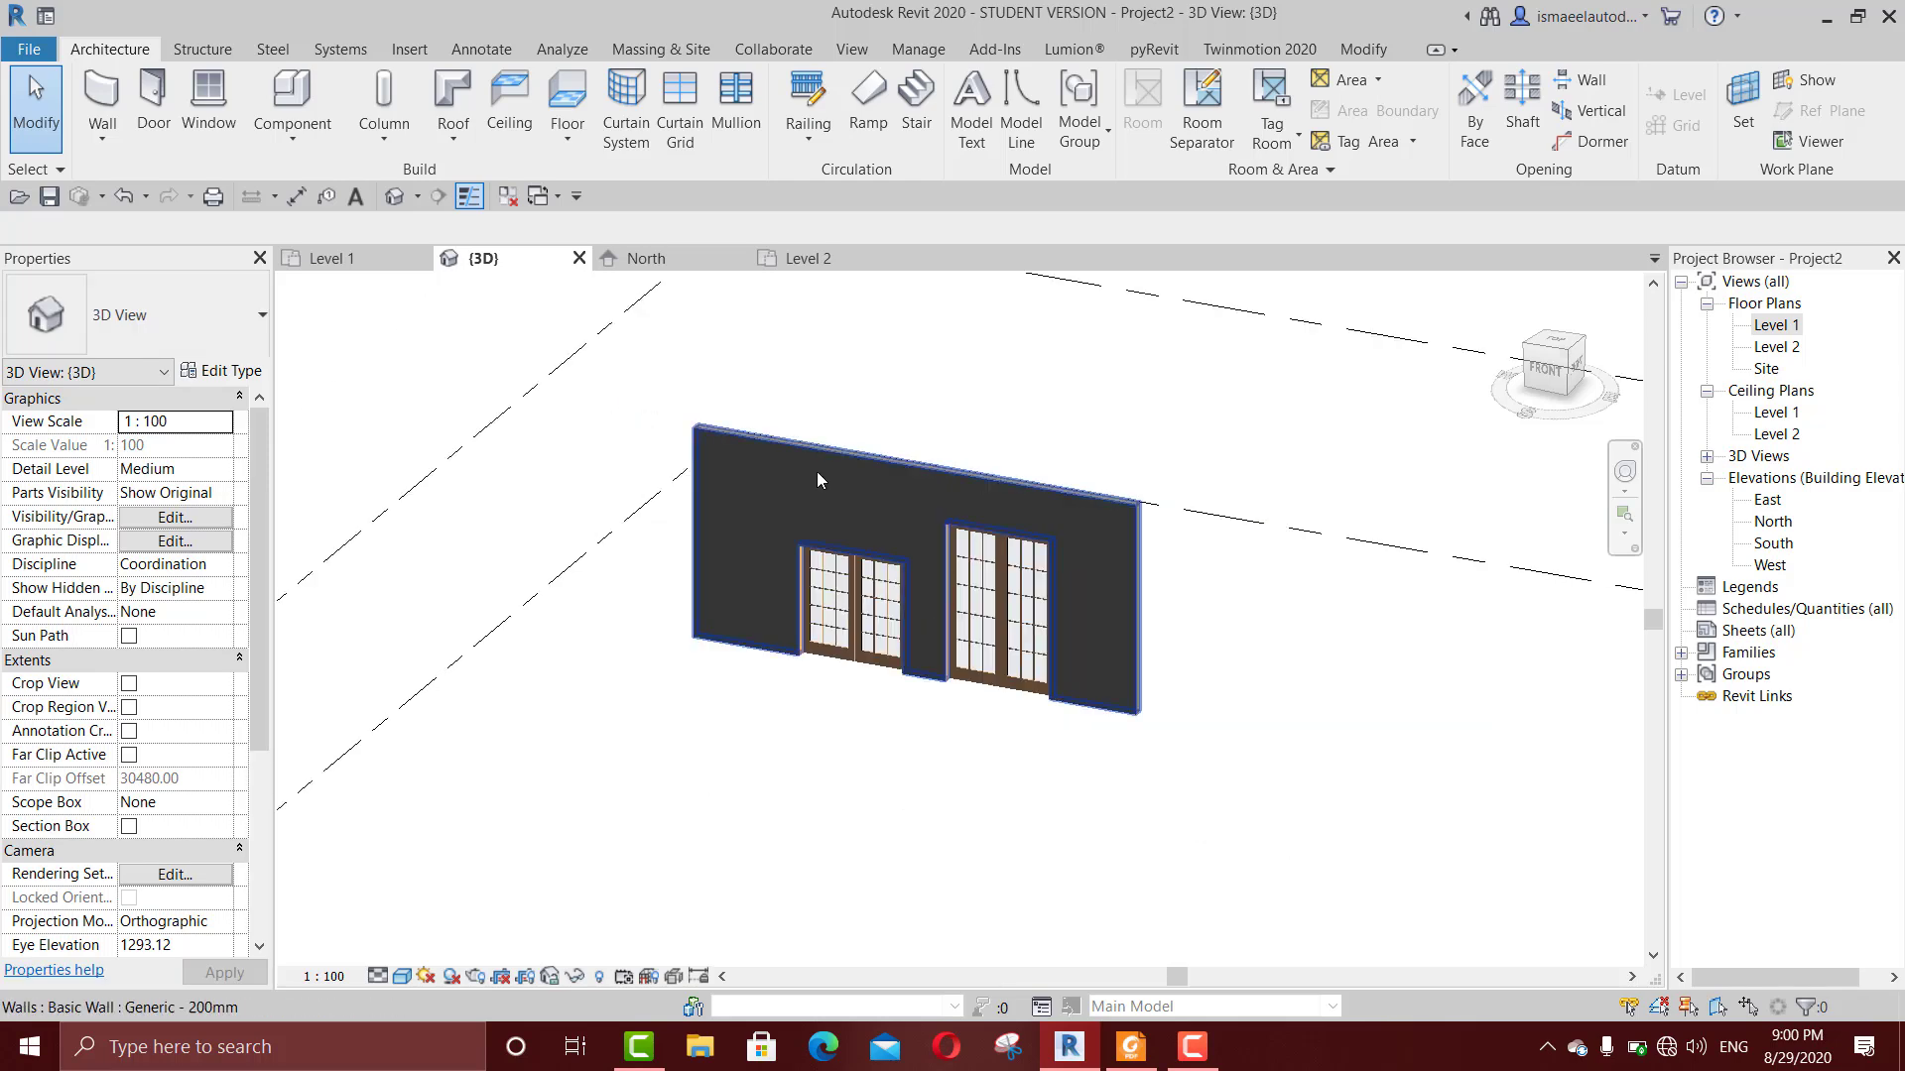
{"action": "key", "text": "w"}
{"action": "key", "text": "n"}
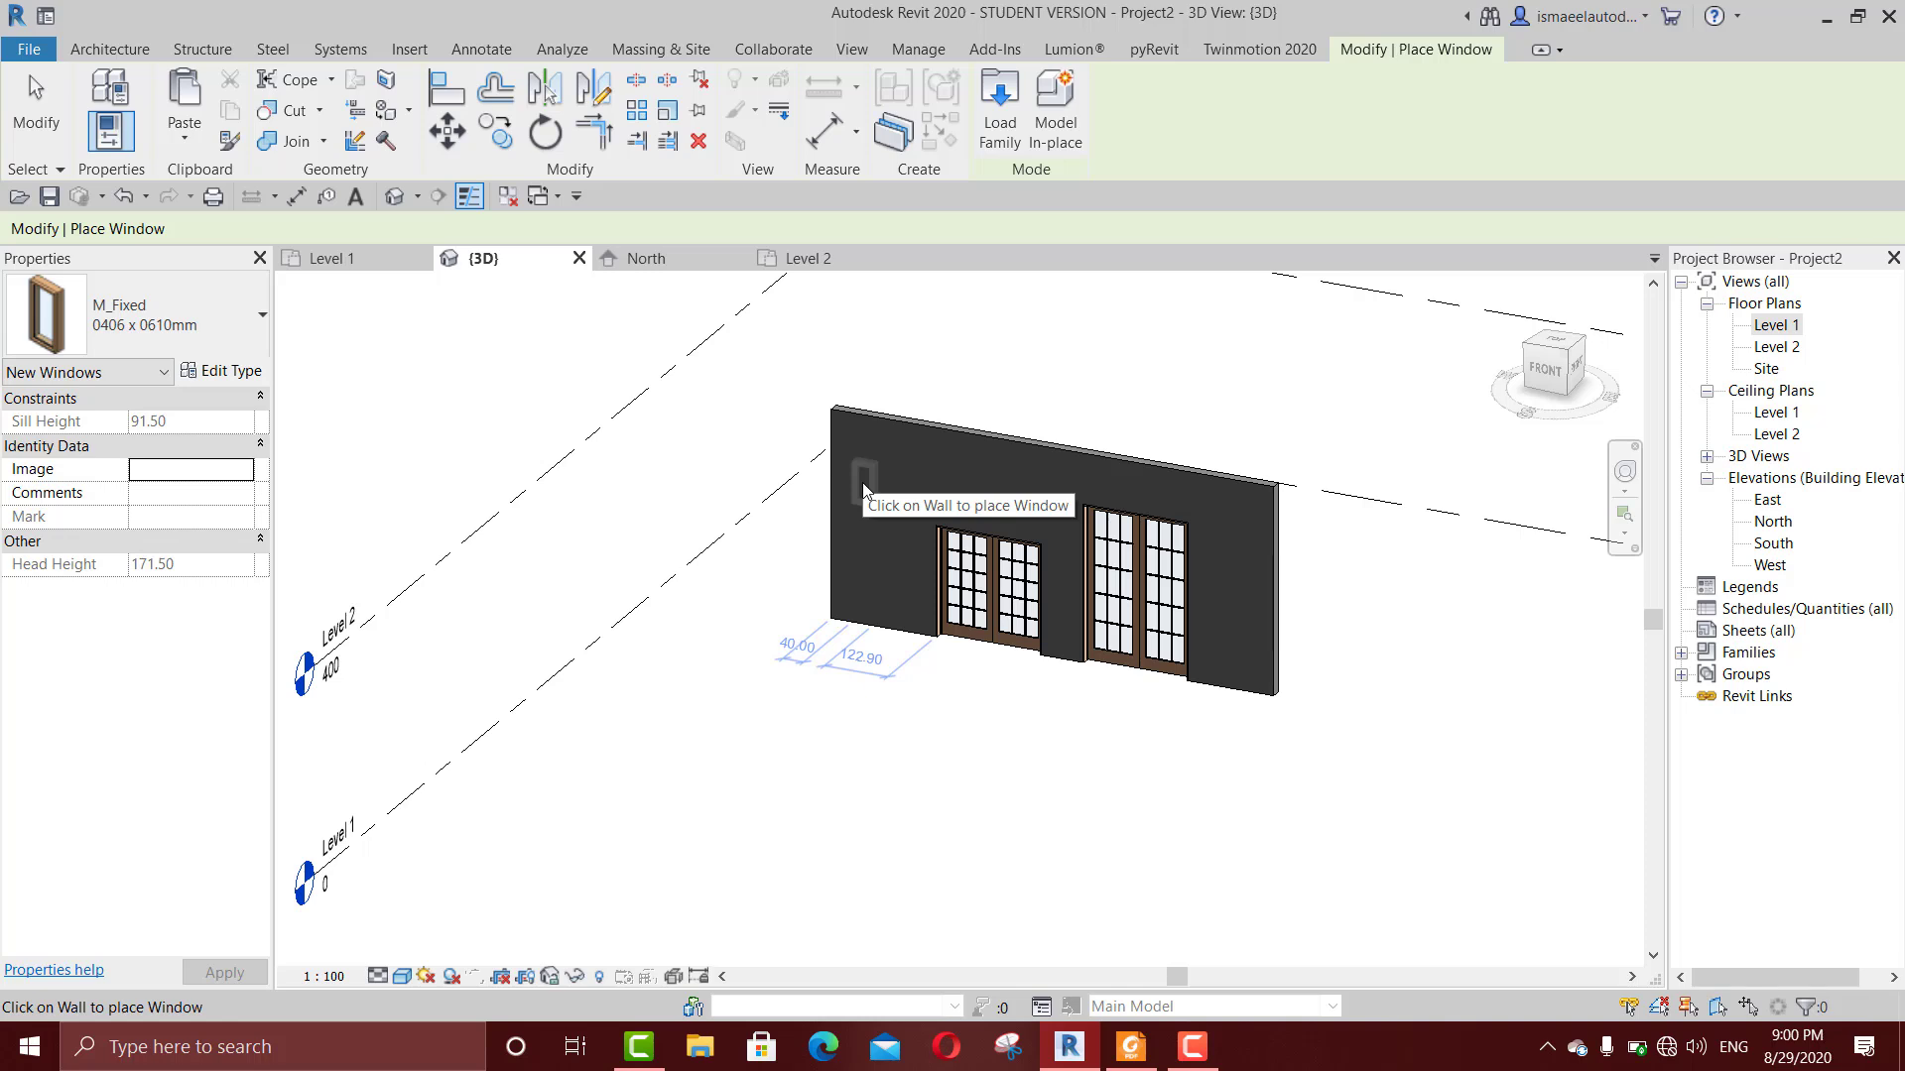
{"action": "scroll", "coordinate": [863, 489], "scroll_direction": "up", "scroll_amount": 3}
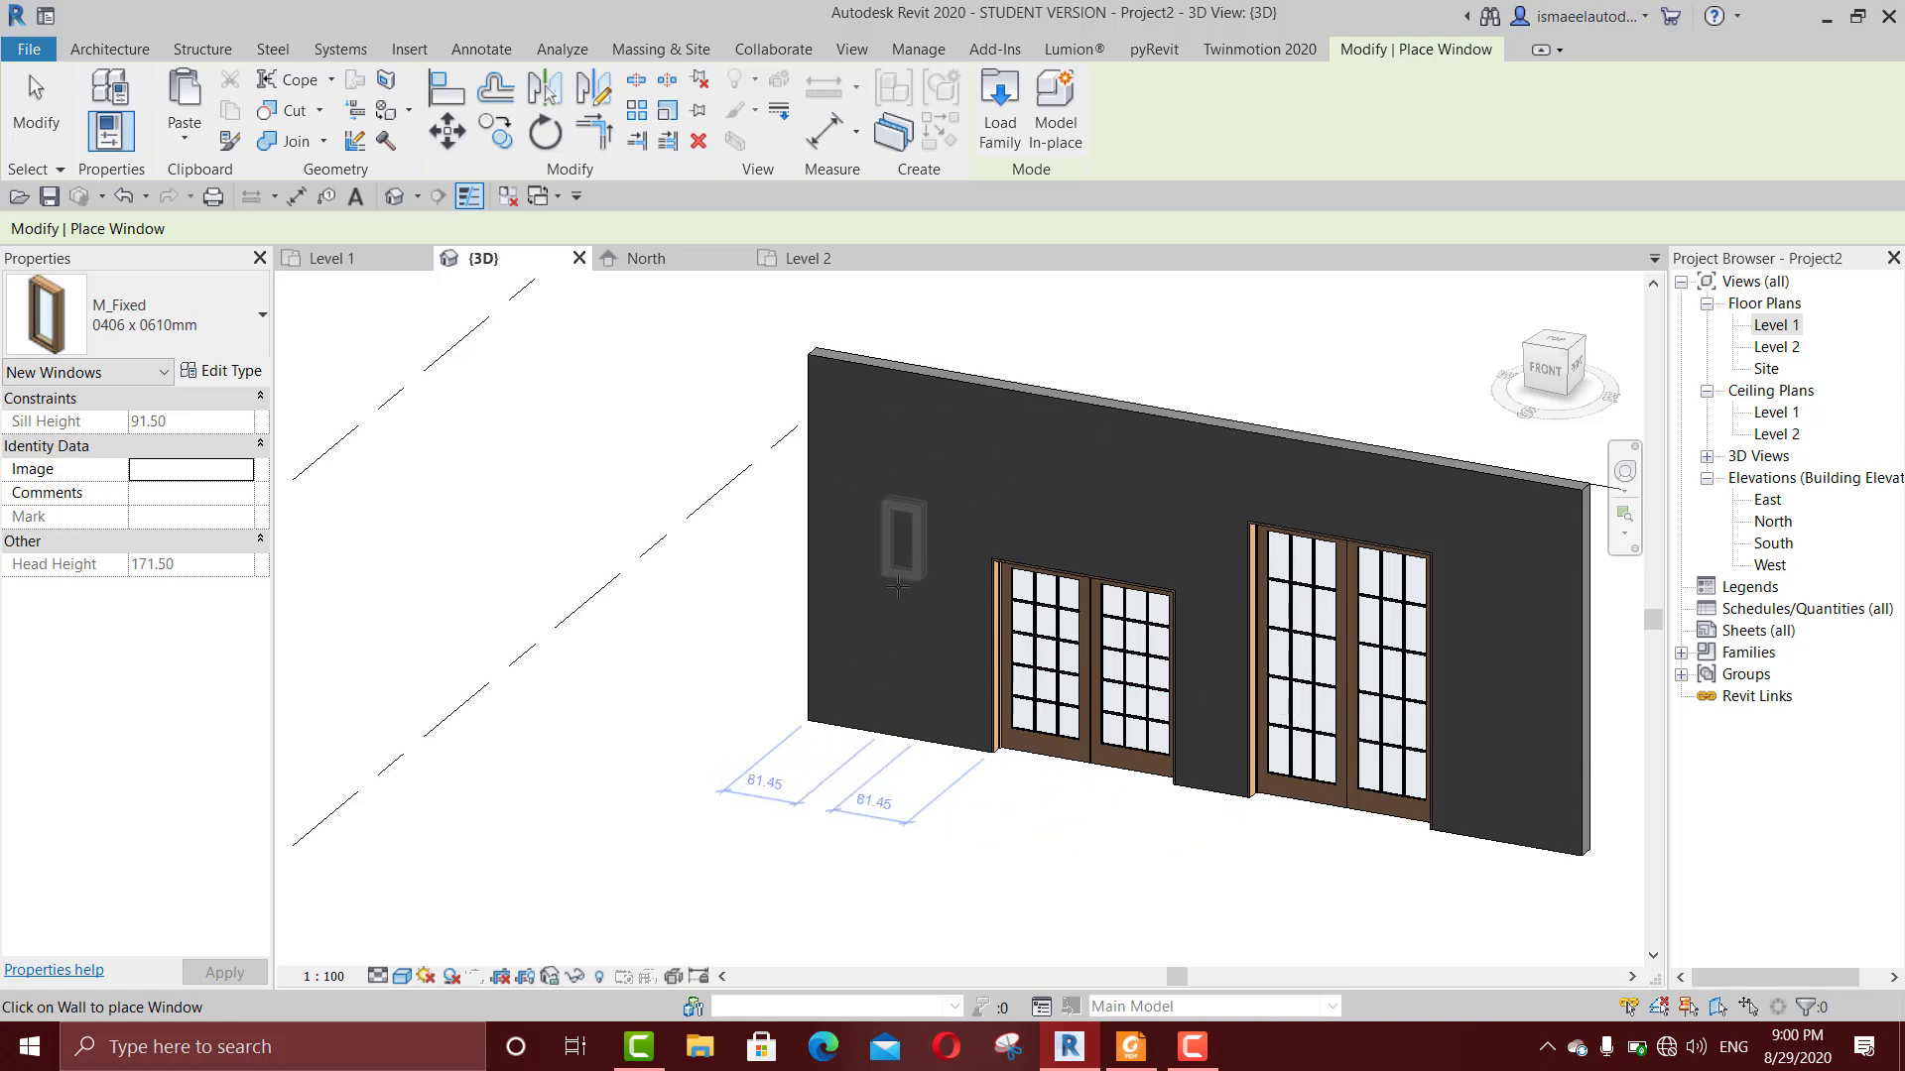
Step: In the Level 1 floor plan, delete both double doors from the wall
{"action": "double_click", "coordinate": [1776, 327]}
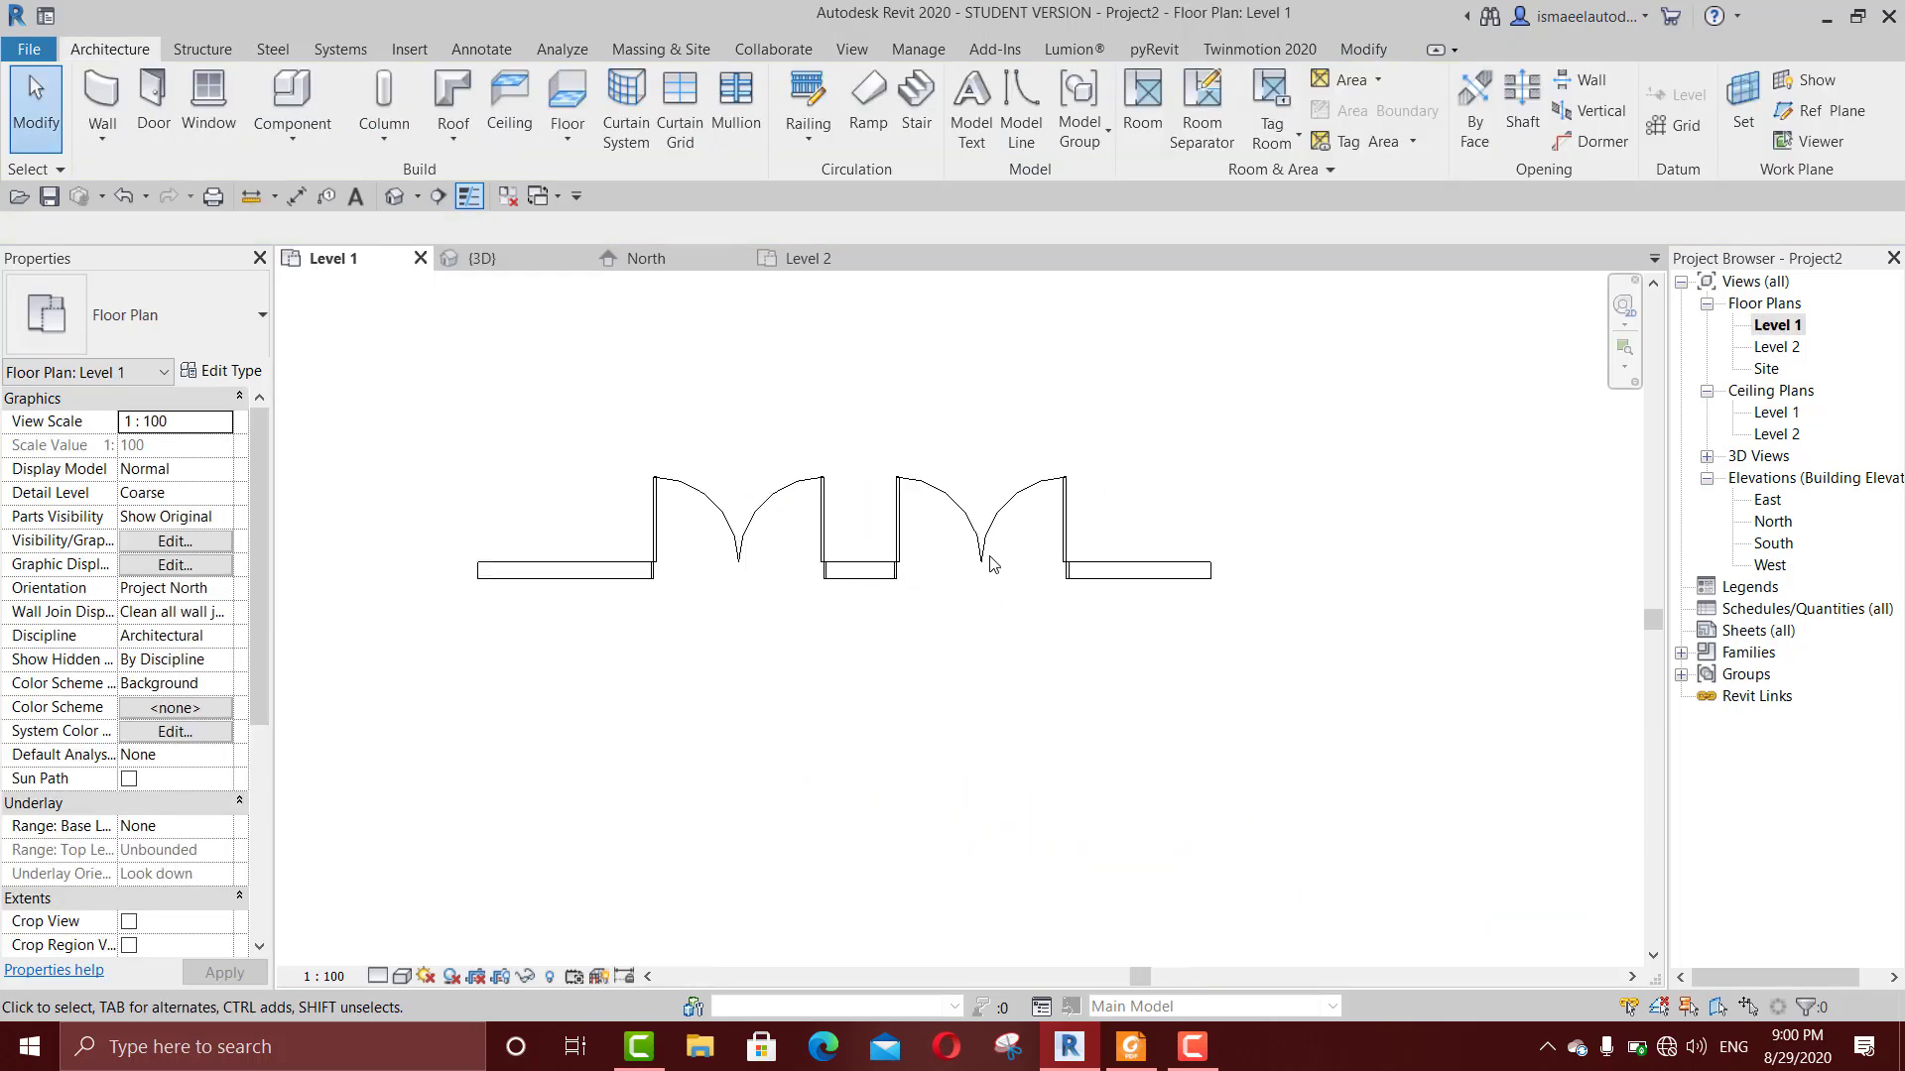
{"action": "left_click_drag", "start_coordinate": [1131, 400], "coordinate": [732, 518]}
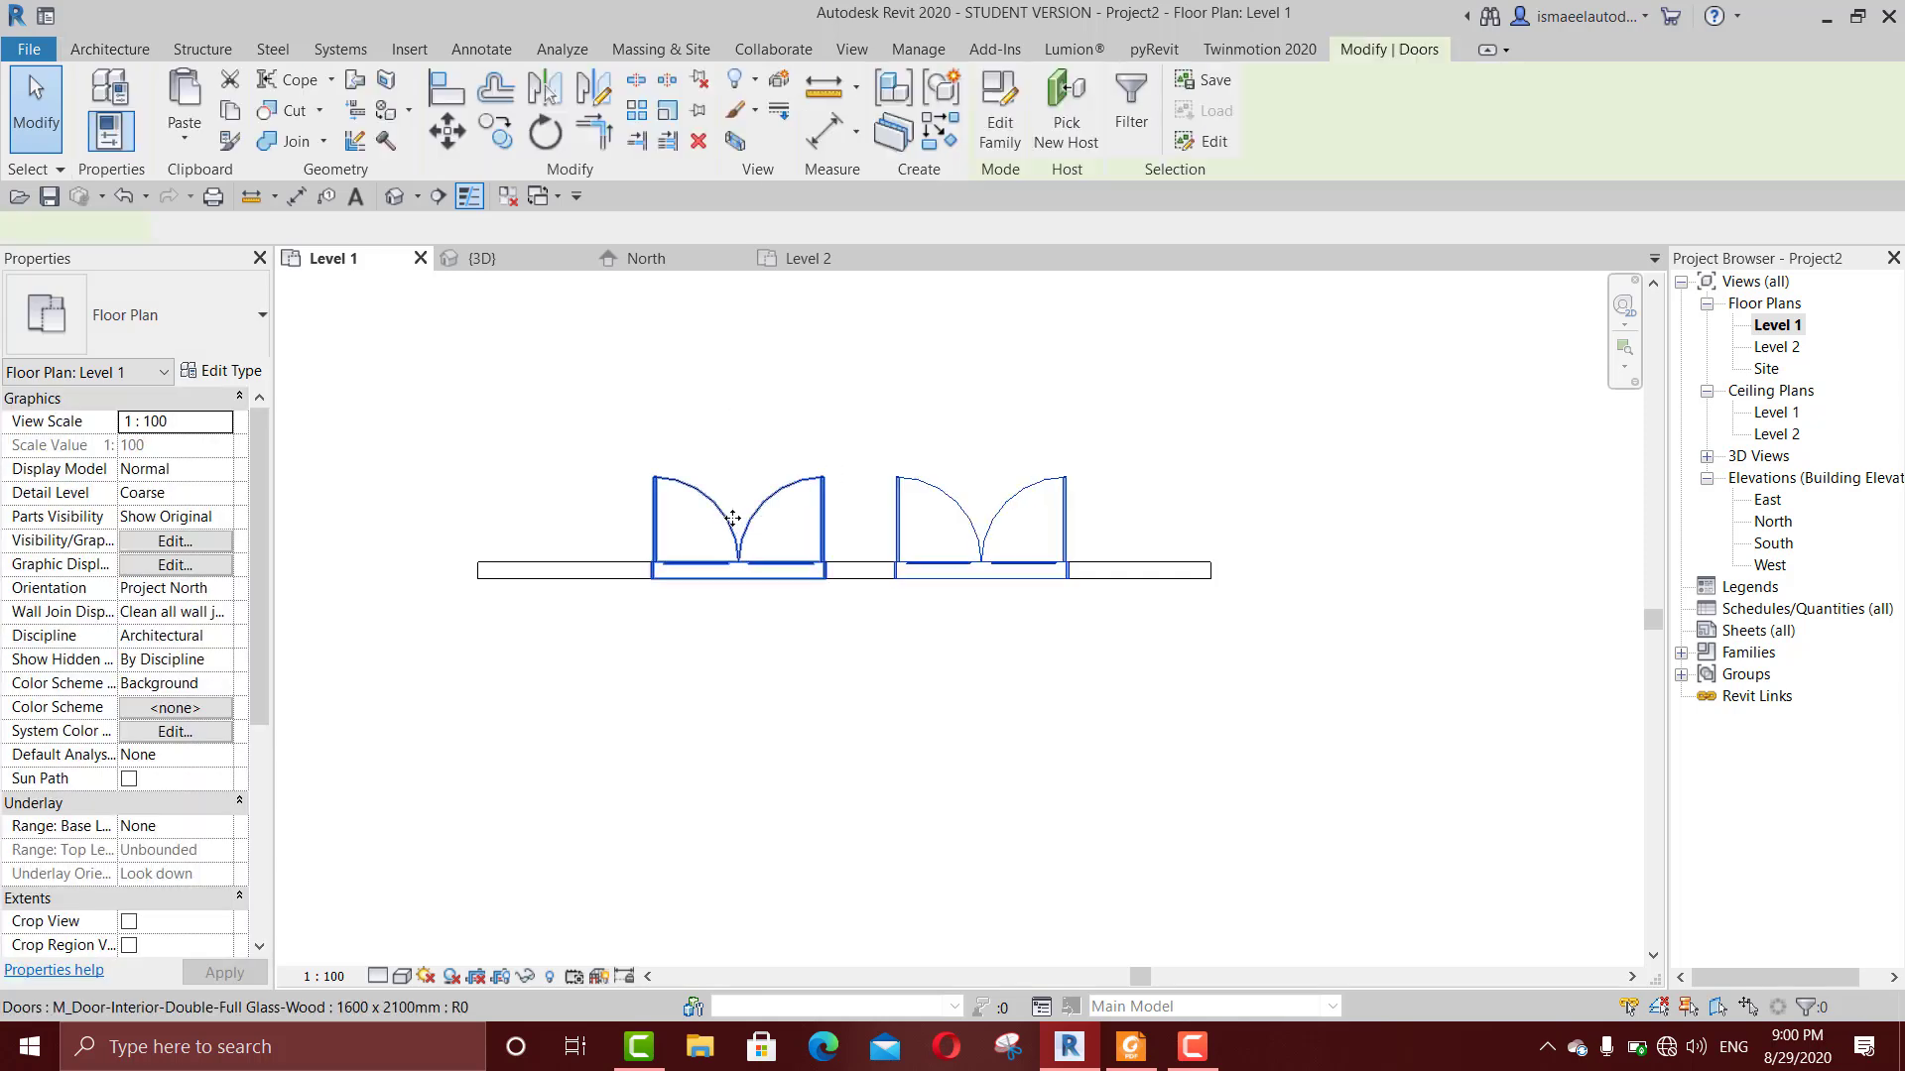
{"action": "key", "text": "Delete"}
Step: Place an M_Fixed 0406 x 0610mm window with a 100 cm sill height in the wall, about 180 cm from its left end
{"action": "key", "text": "w"}
{"action": "key", "text": "n"}
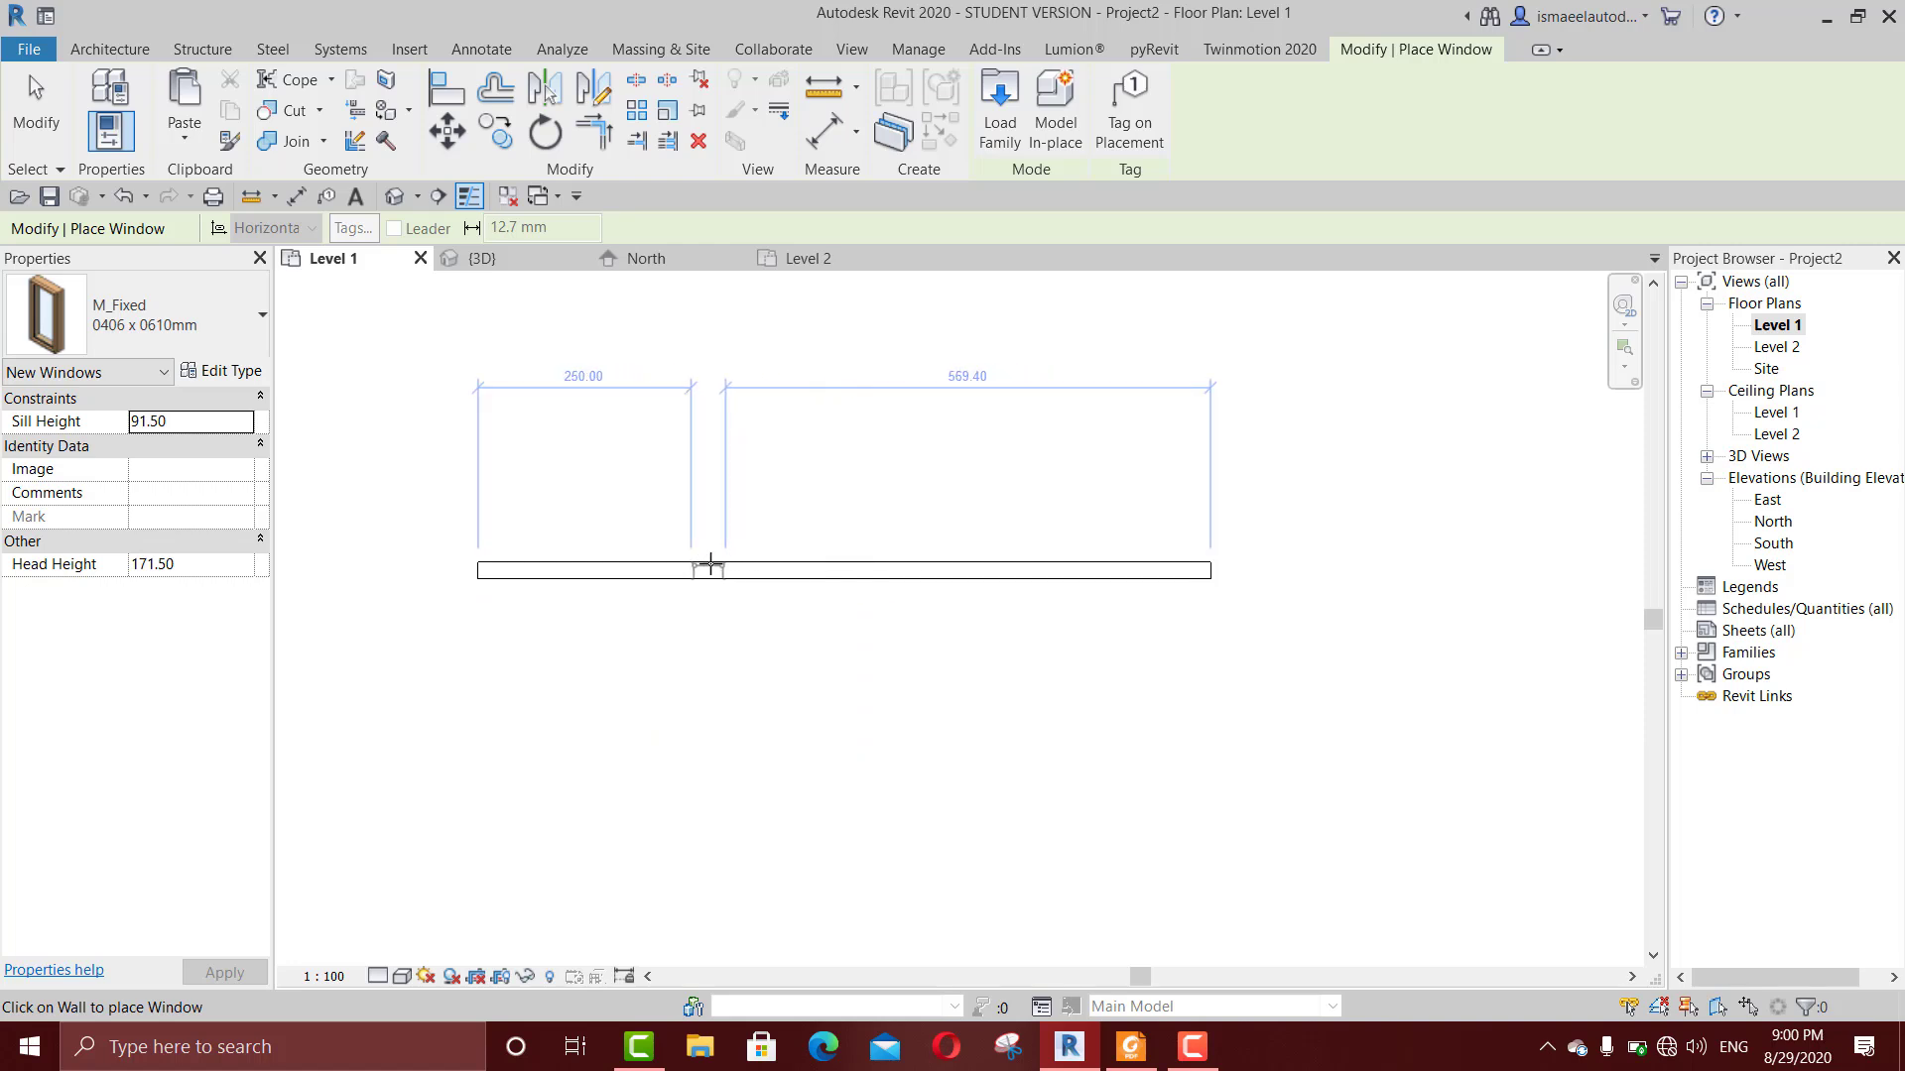
{"action": "scroll", "coordinate": [711, 566], "scroll_direction": "up", "scroll_amount": 1}
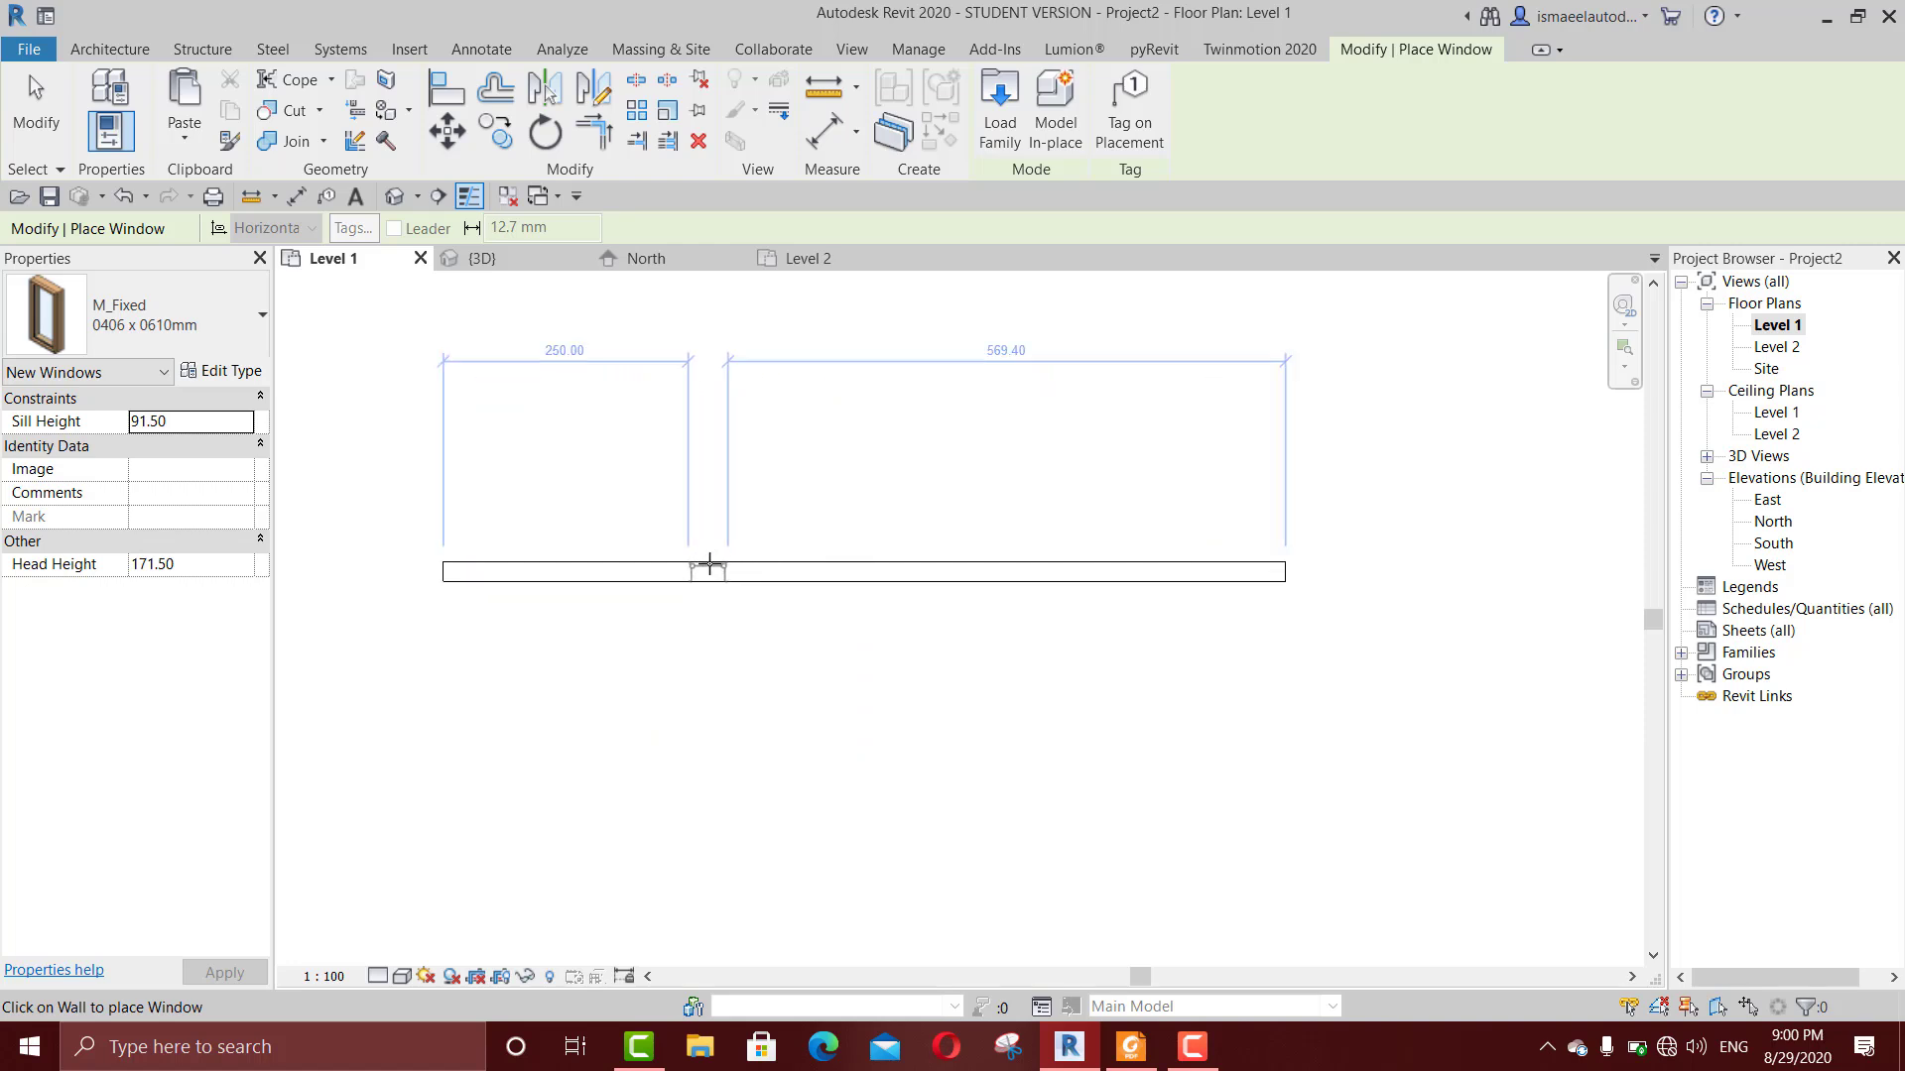
{"action": "left_click", "coordinate": [173, 426]}
{"action": "left_click", "coordinate": [228, 429]}
{"action": "type", "text": "100"}
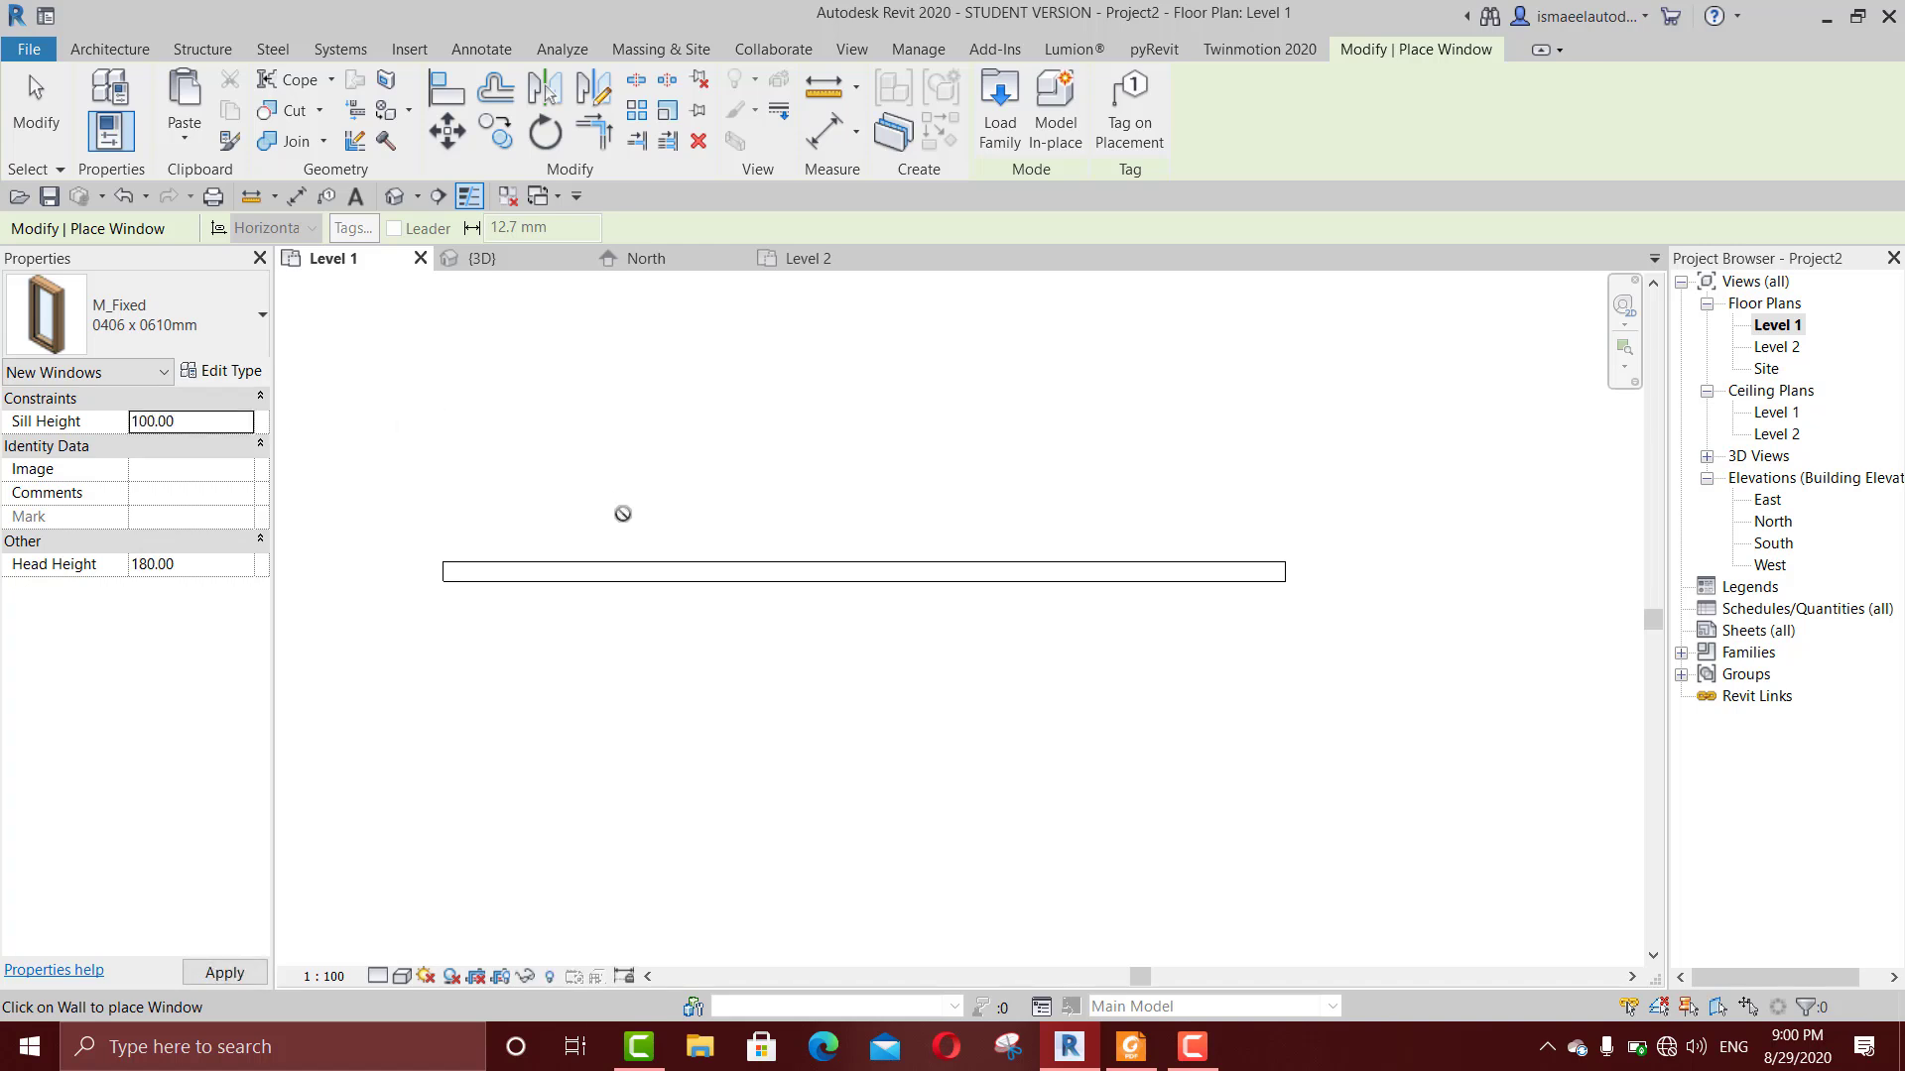
{"action": "left_click", "coordinate": [643, 568]}
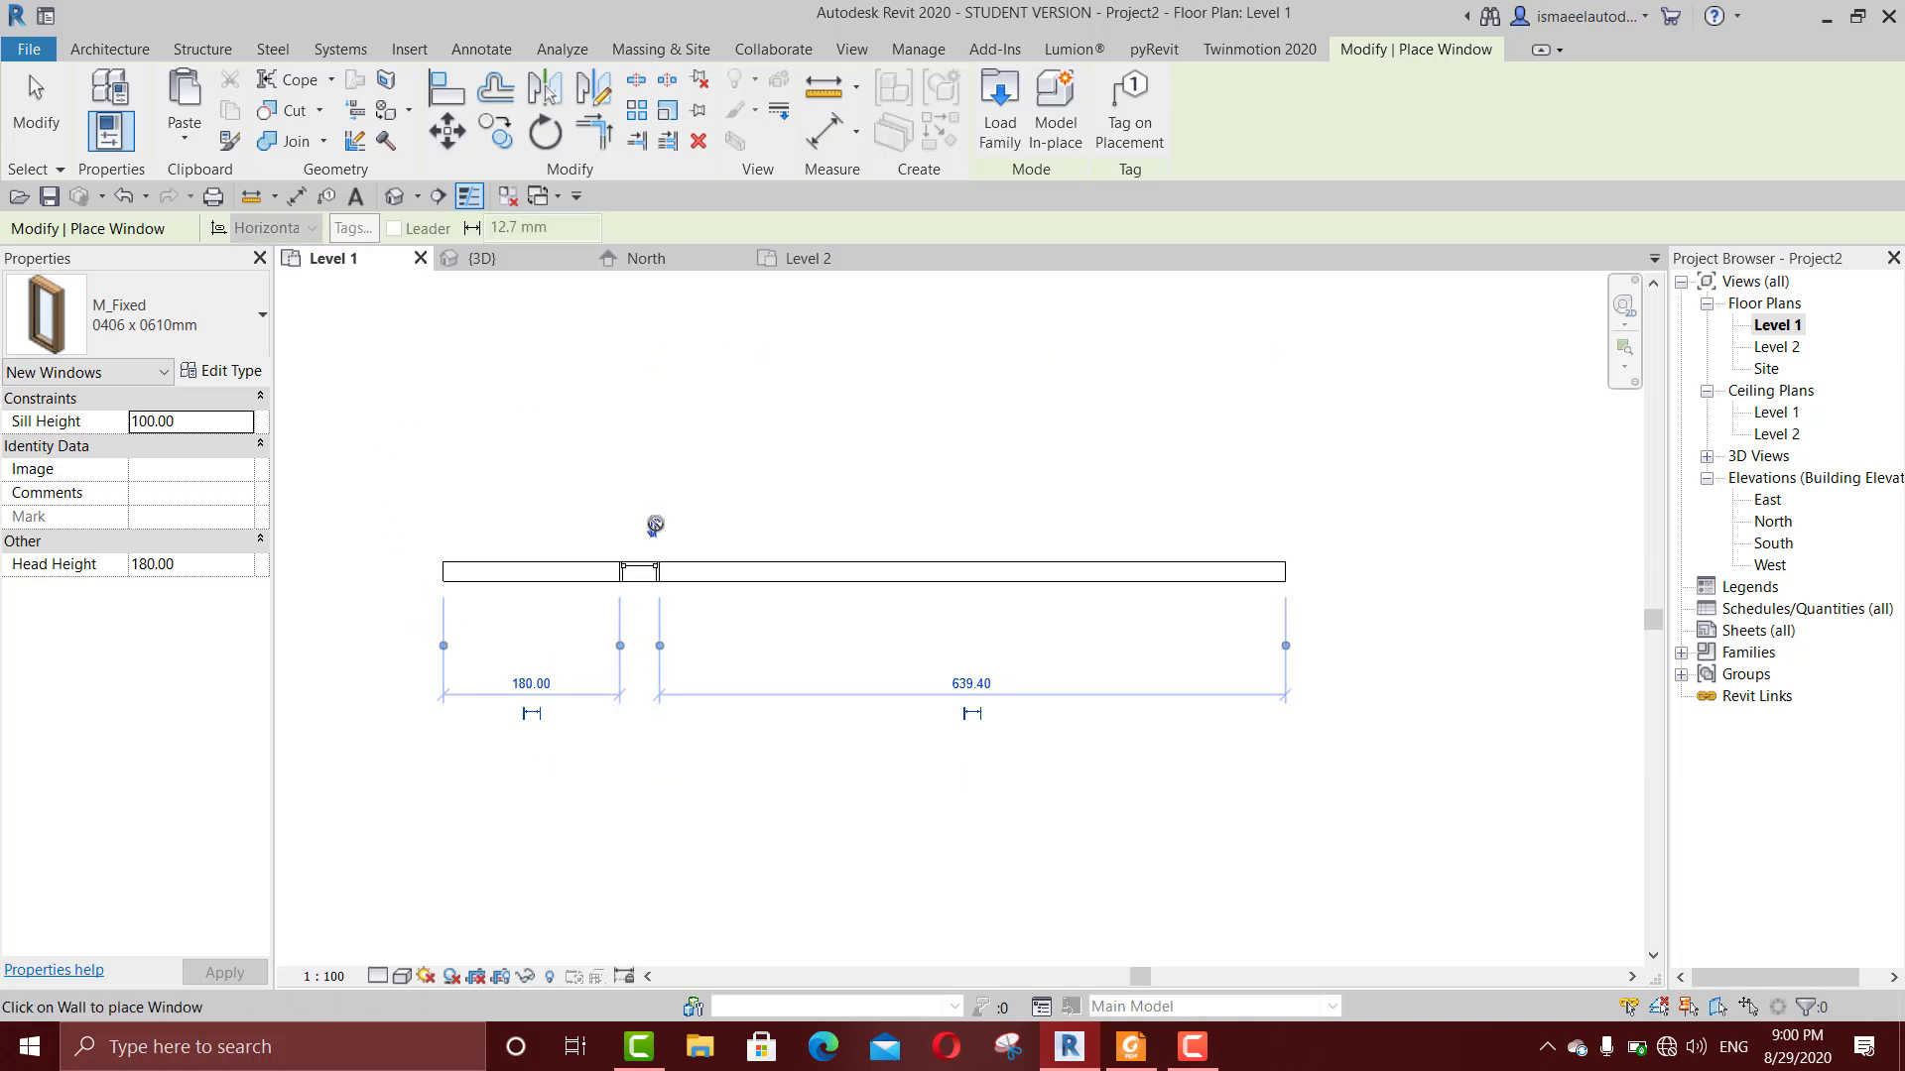
{"action": "key", "text": "Escape"}
{"action": "key", "text": "Escape"}
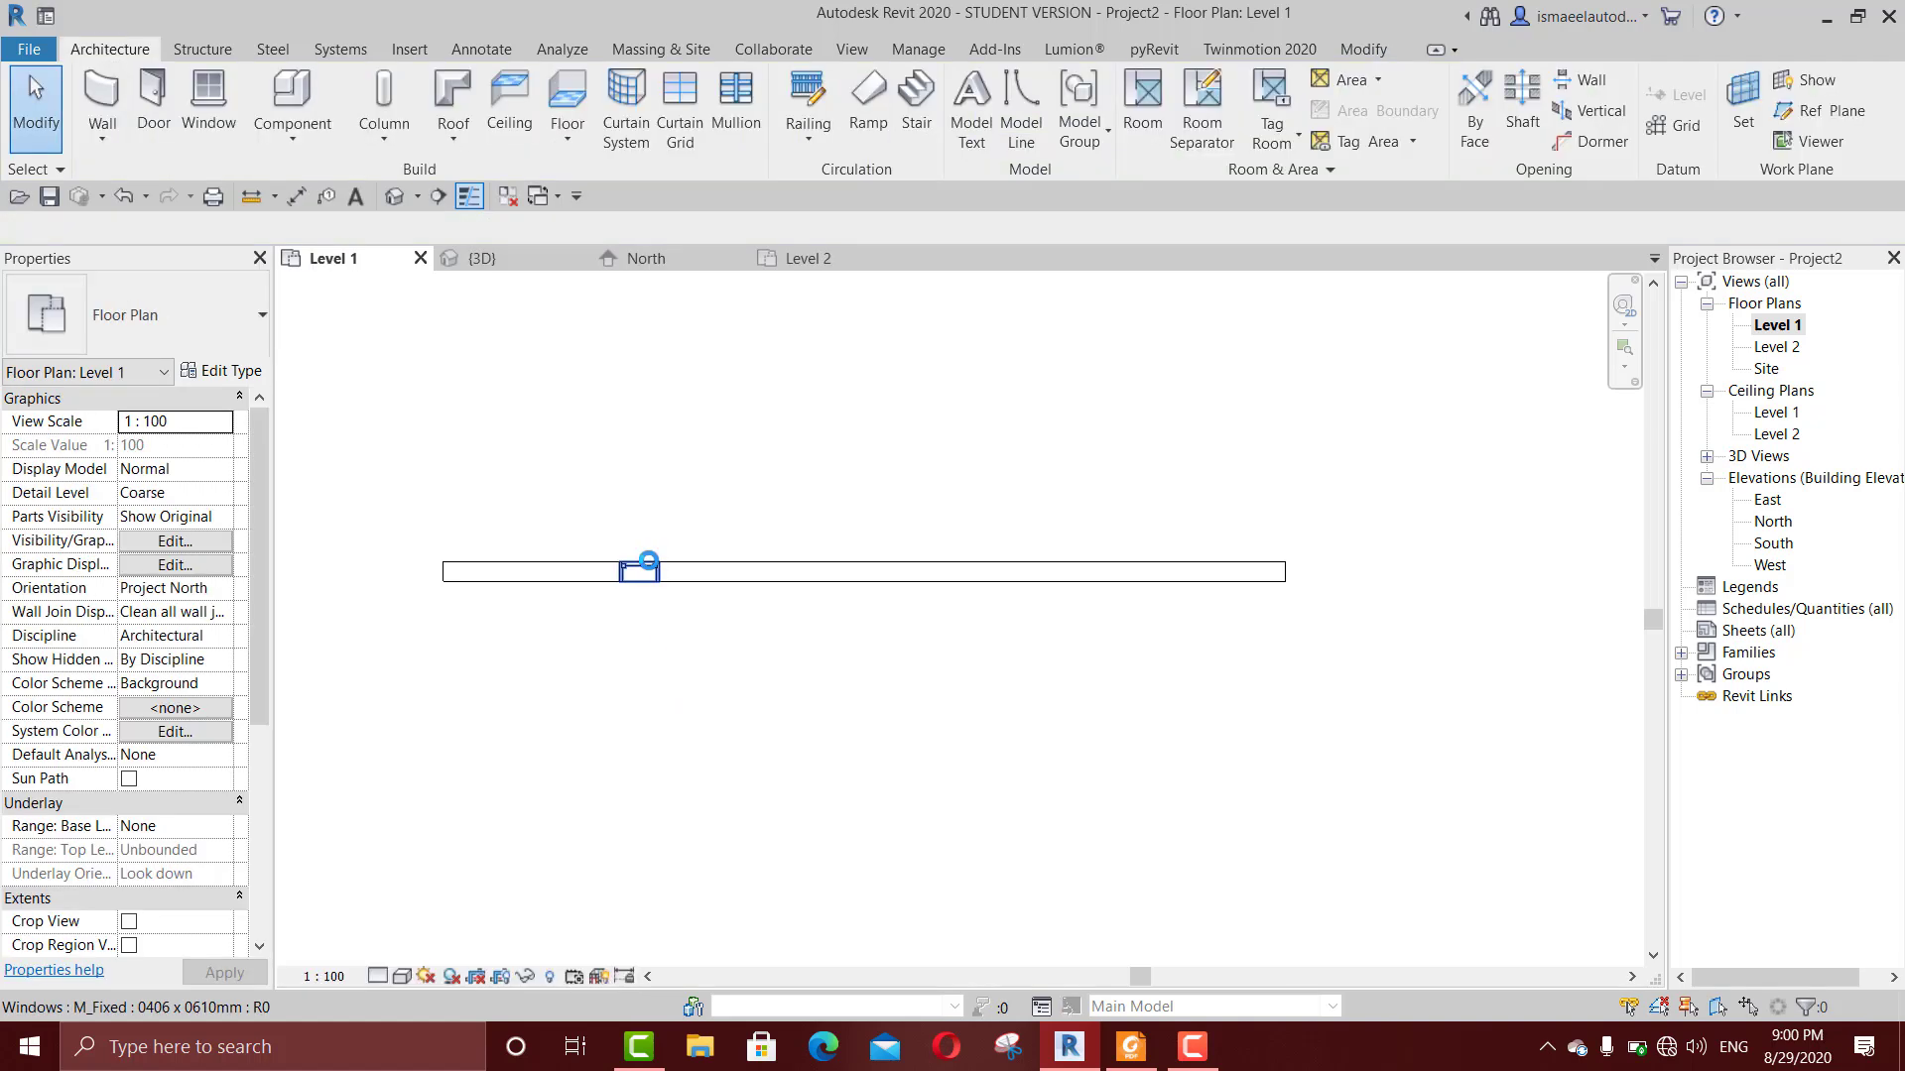
Step: Flip the window's facing to the other side of the wall and flip it back
{"action": "left_click", "coordinate": [653, 558]}
{"action": "scroll", "coordinate": [653, 558], "scroll_direction": "up", "scroll_amount": 4}
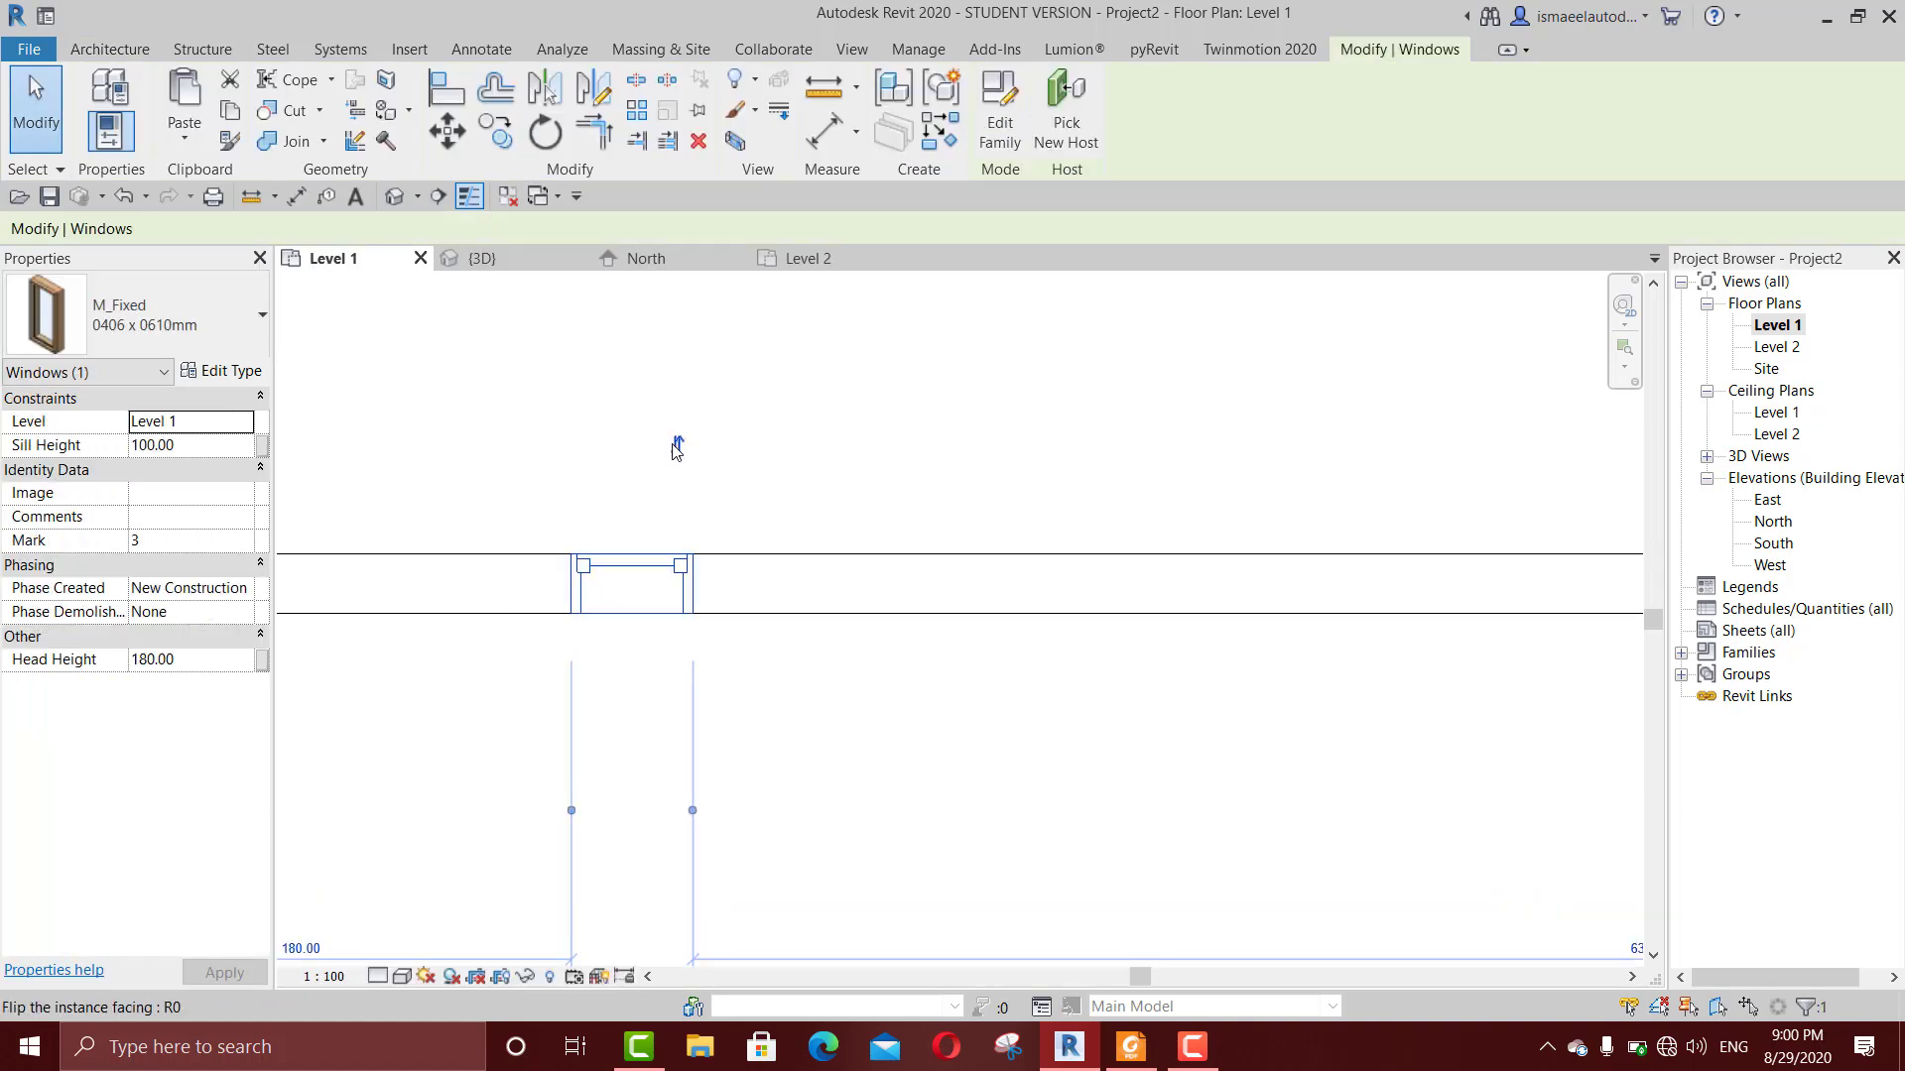
{"action": "scroll", "coordinate": [674, 680], "scroll_direction": "down", "scroll_amount": 4}
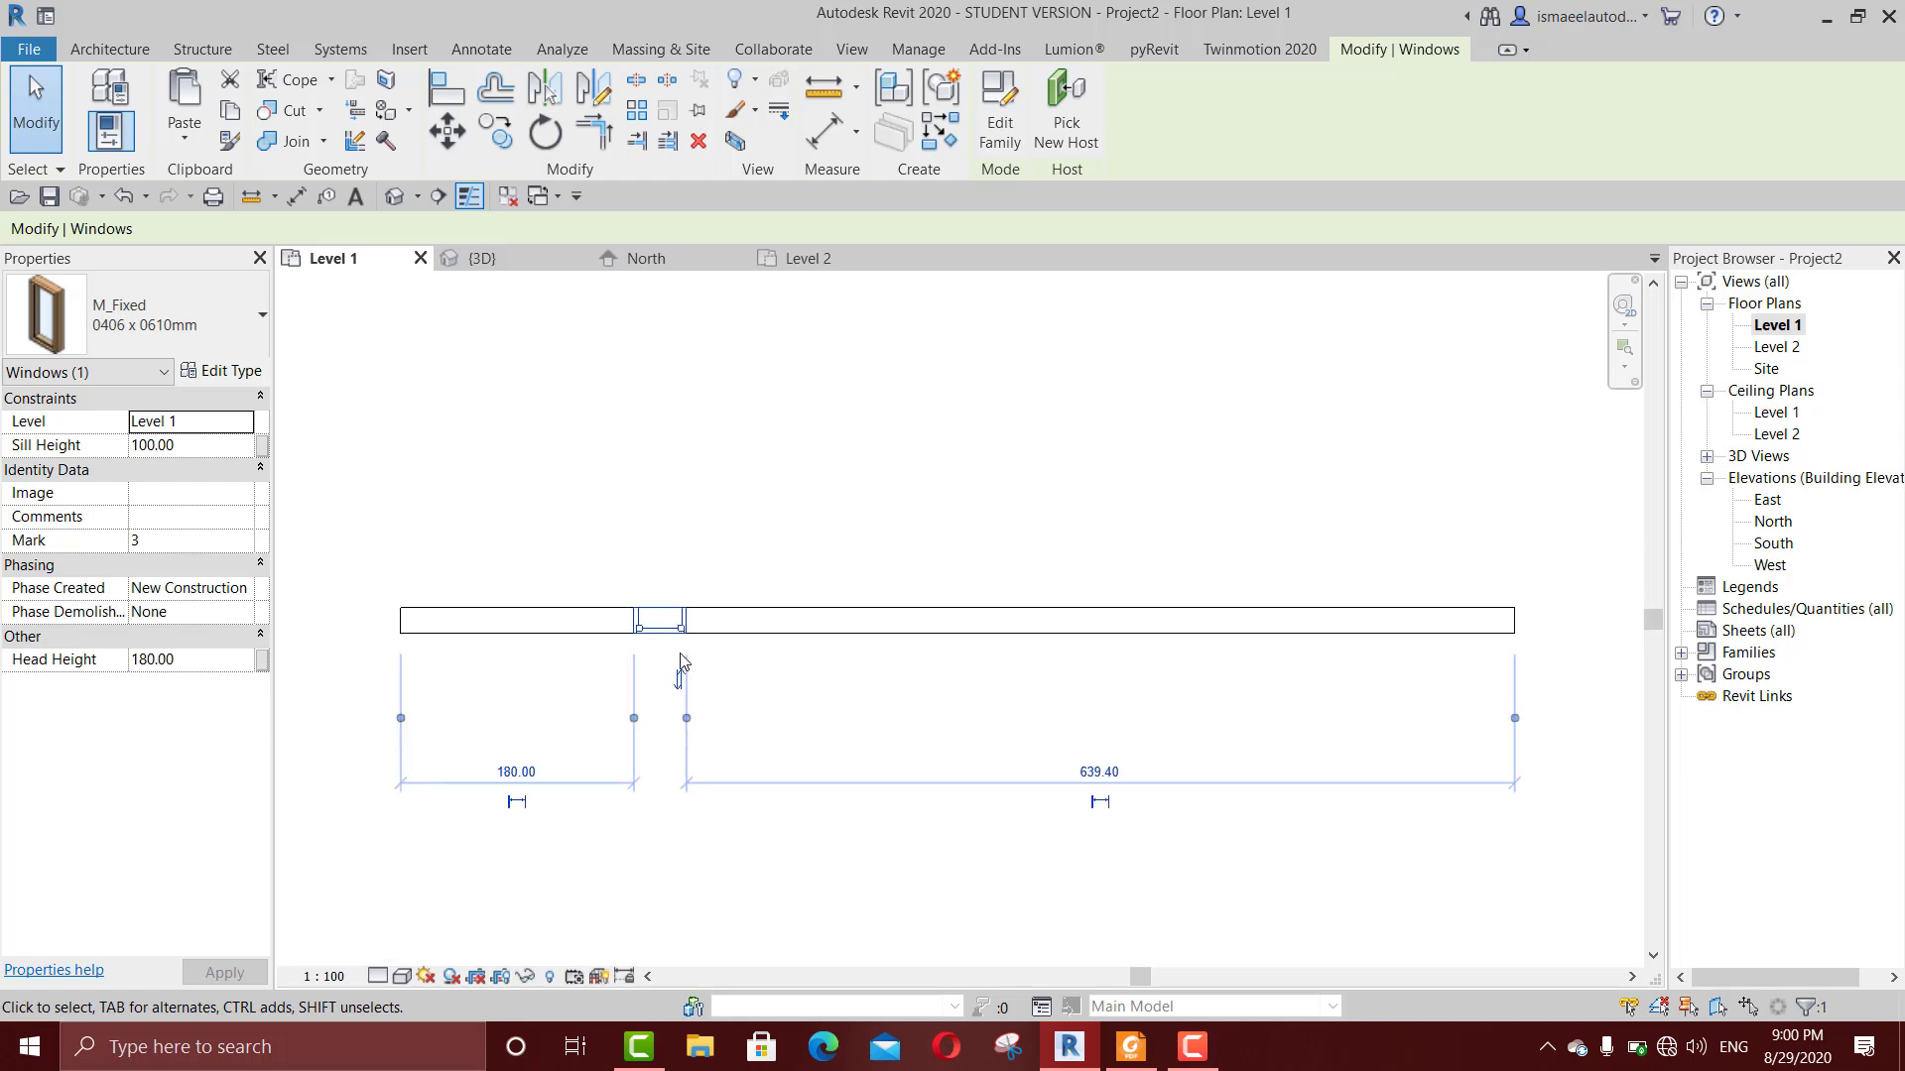
{"action": "scroll", "coordinate": [695, 615], "scroll_direction": "up", "scroll_amount": 4}
{"action": "scroll", "coordinate": [755, 586], "scroll_direction": "down", "scroll_amount": 2}
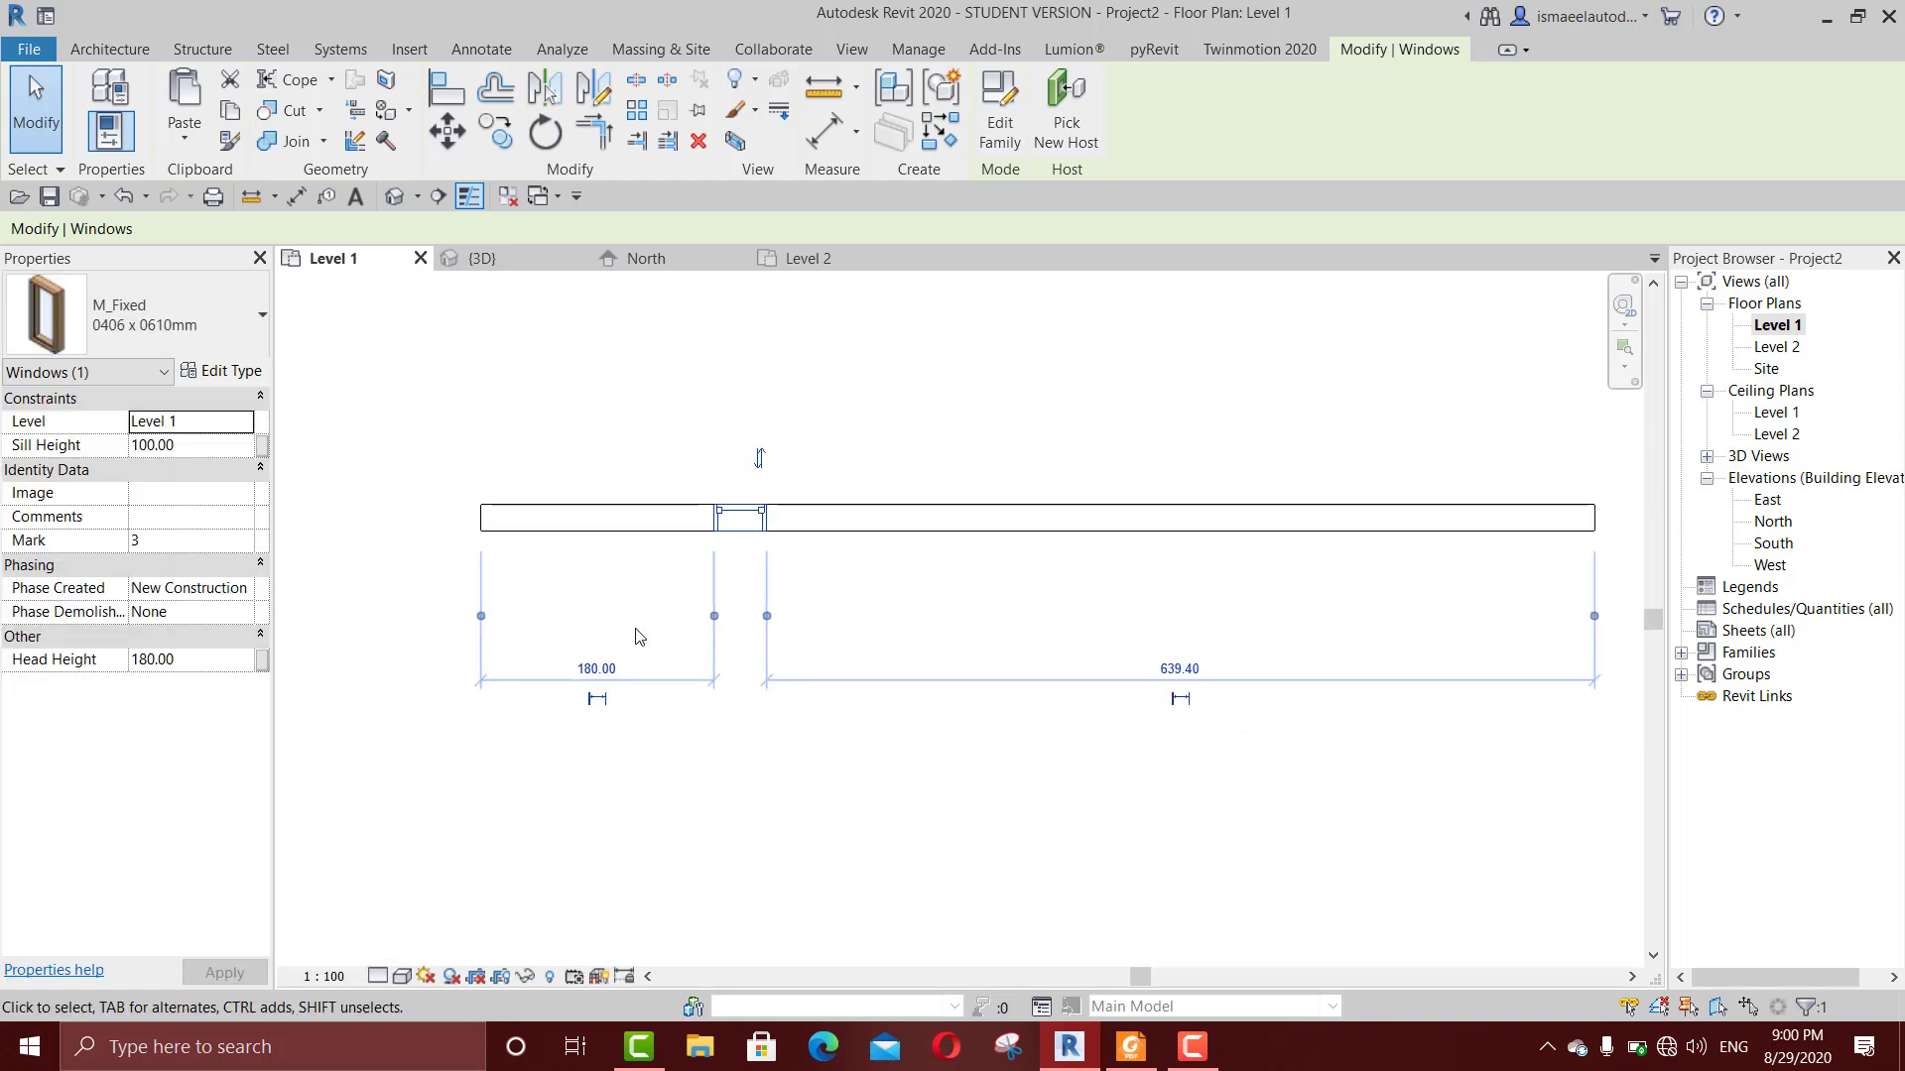
Step: Set the distance between the wall's left end and the window to 200 cm
{"action": "left_click", "coordinate": [591, 669]}
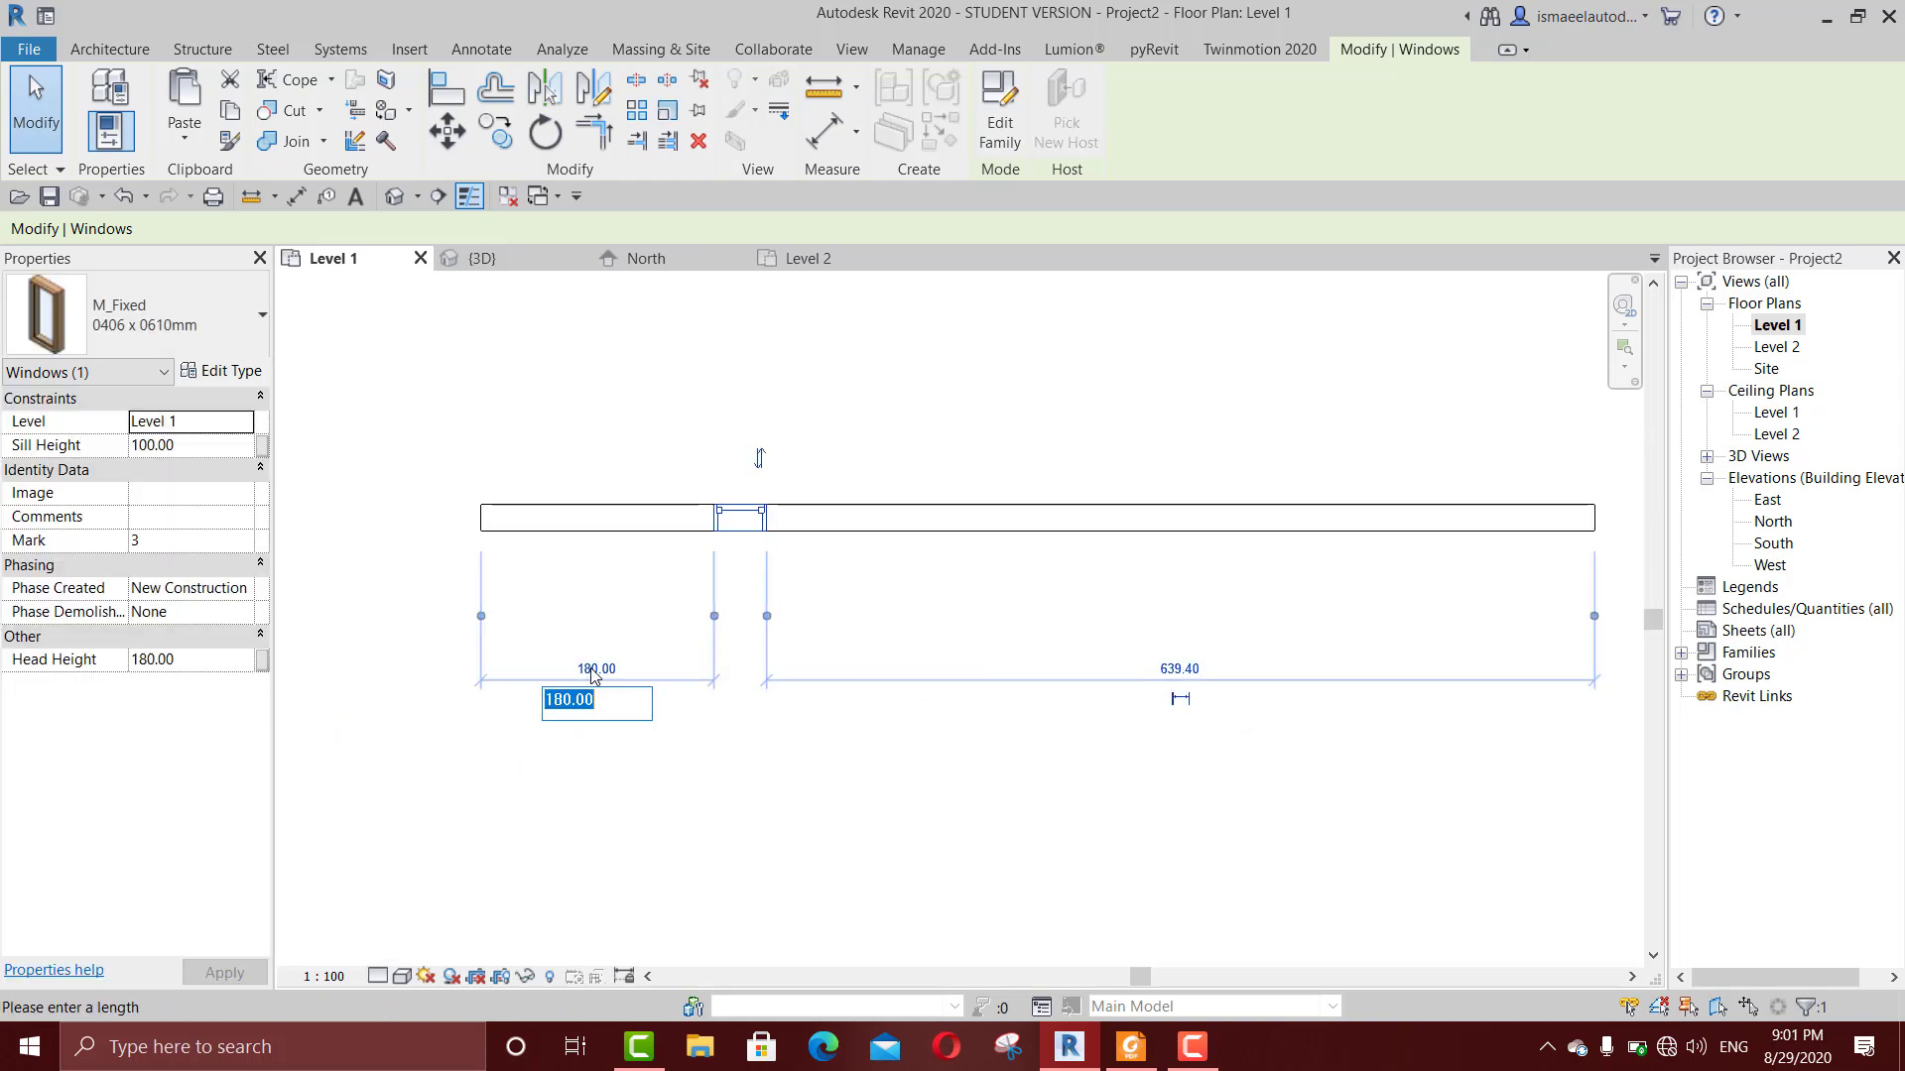
{"action": "type", "text": "200"}
{"action": "key", "text": "Return"}
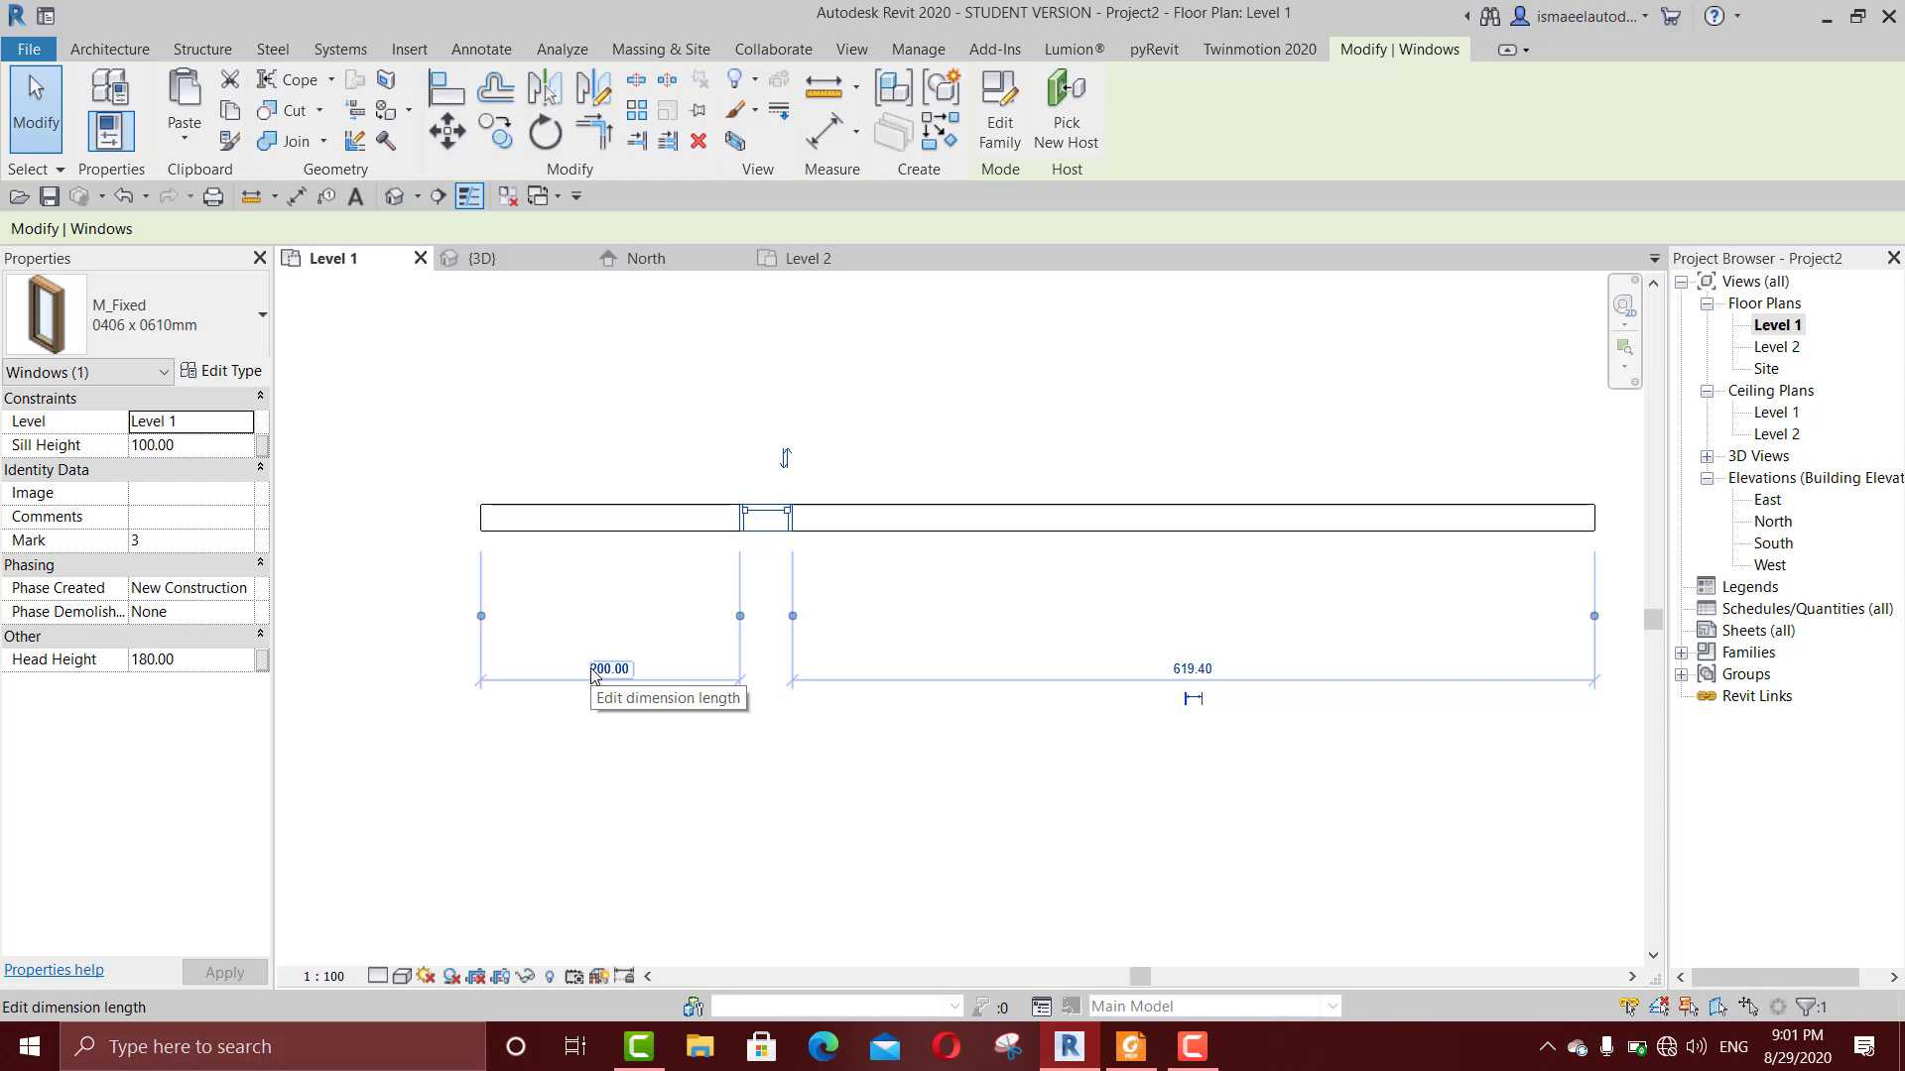
Step: In the 3D view, select the window and set its sill height to 120 cm
{"action": "key", "text": "ctrl+Tab"}
{"action": "scroll", "coordinate": [979, 670], "scroll_direction": "up", "scroll_amount": 2}
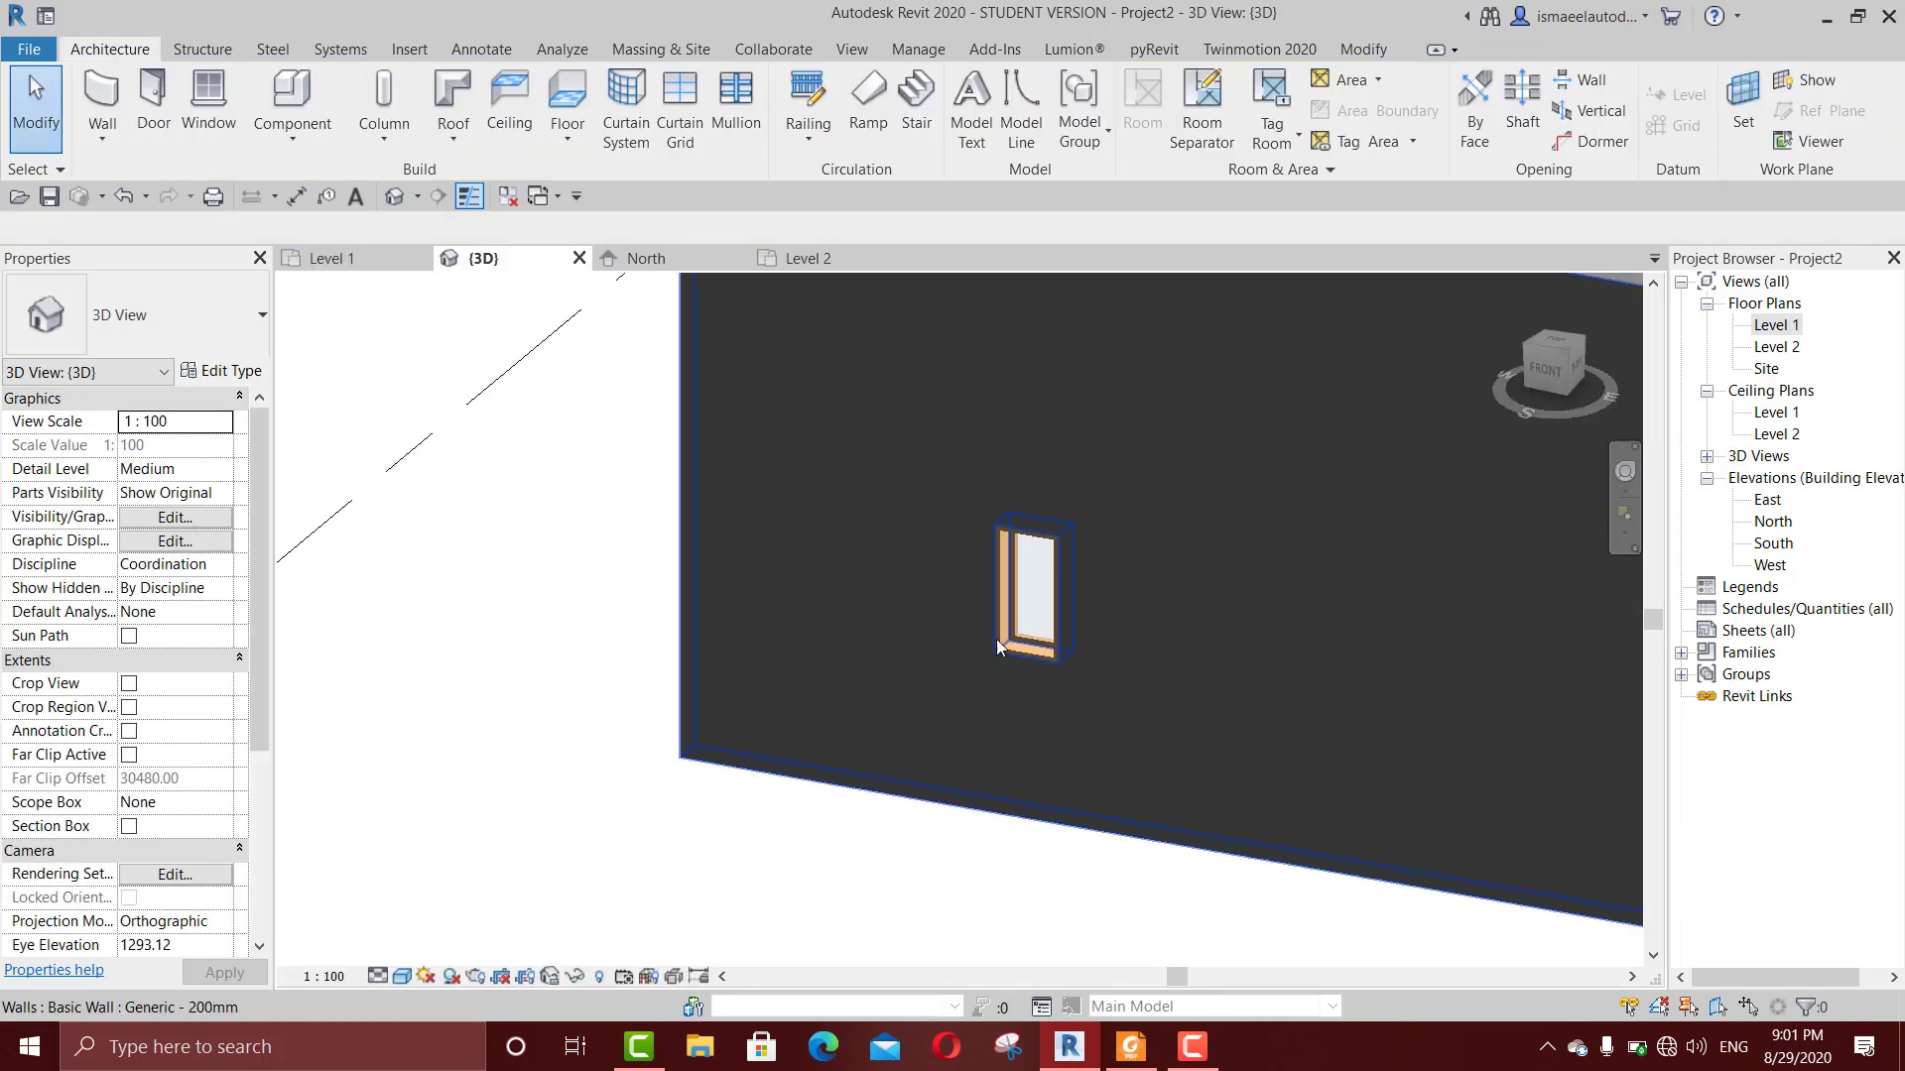
{"action": "left_click", "coordinate": [1020, 581]}
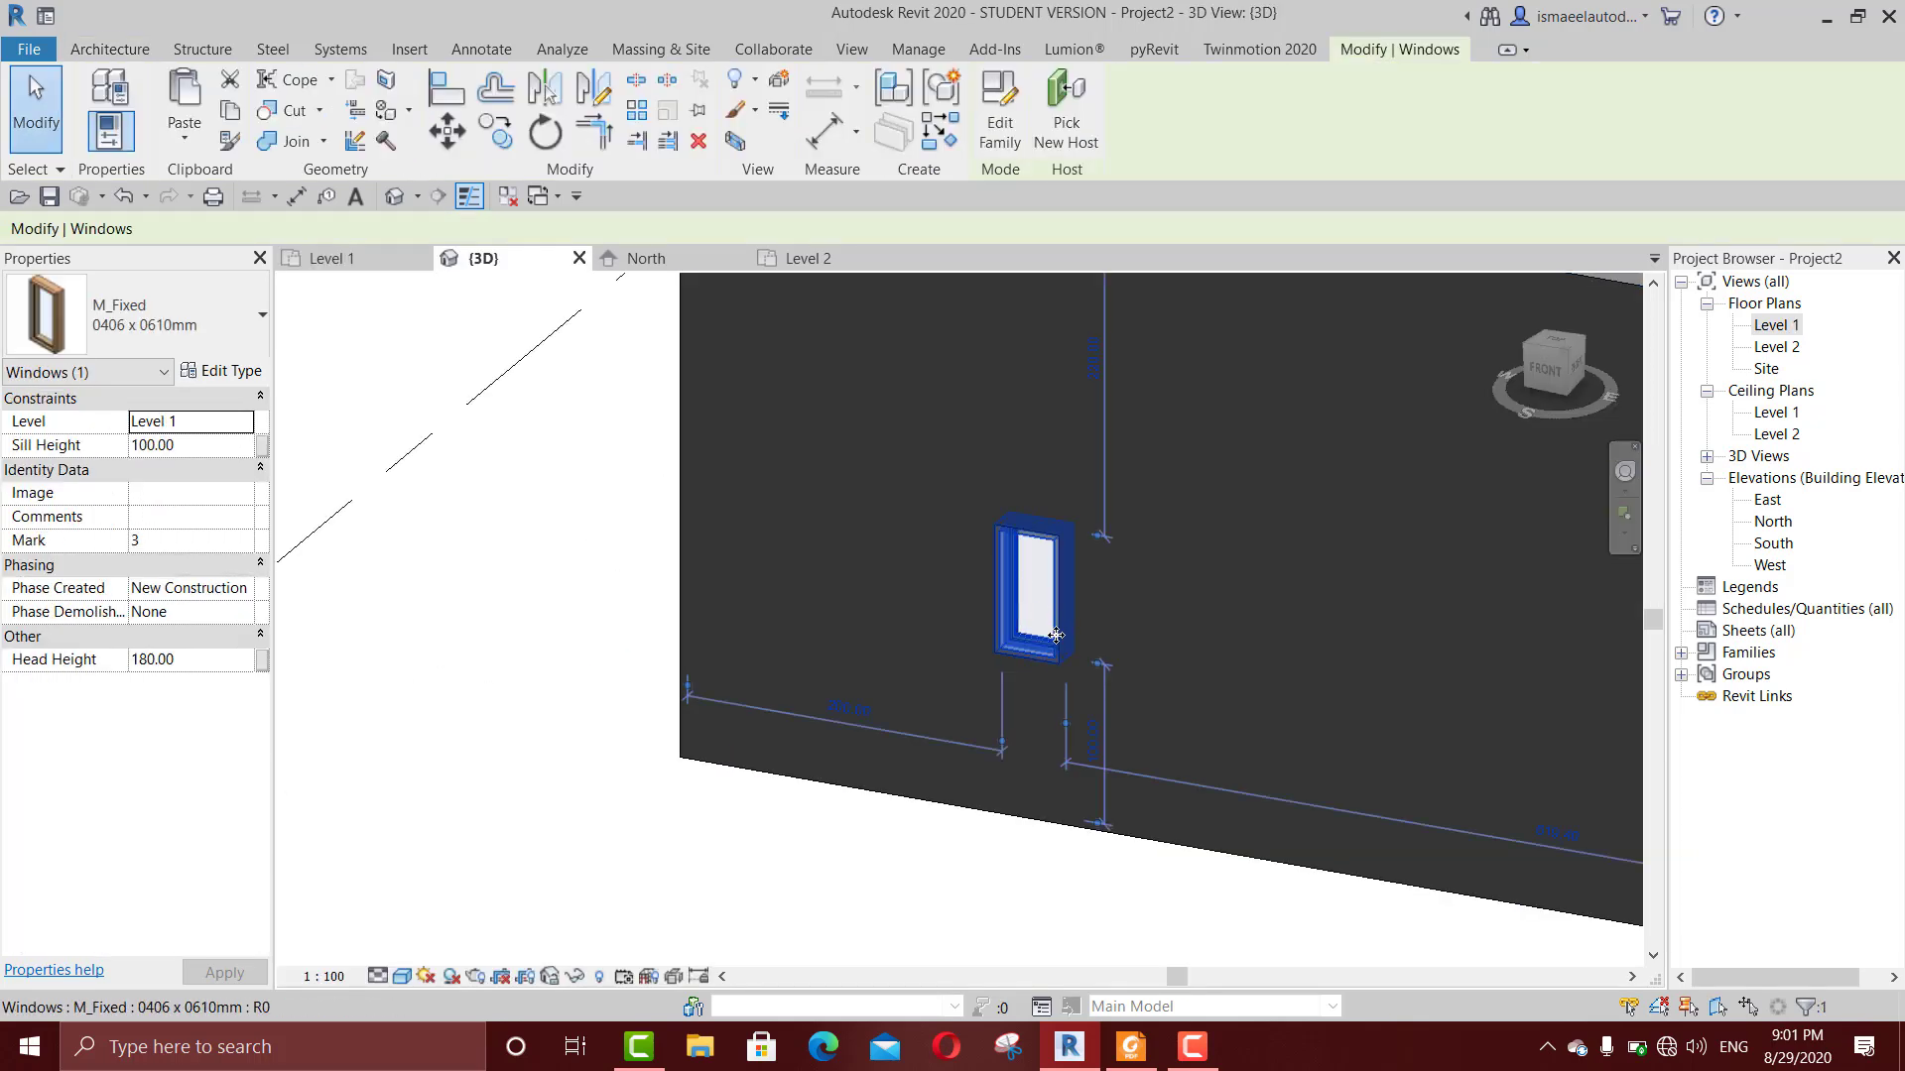
{"action": "scroll", "coordinate": [1022, 591], "scroll_direction": "down", "scroll_amount": 2}
{"action": "scroll", "coordinate": [955, 687], "scroll_direction": "up", "scroll_amount": 2}
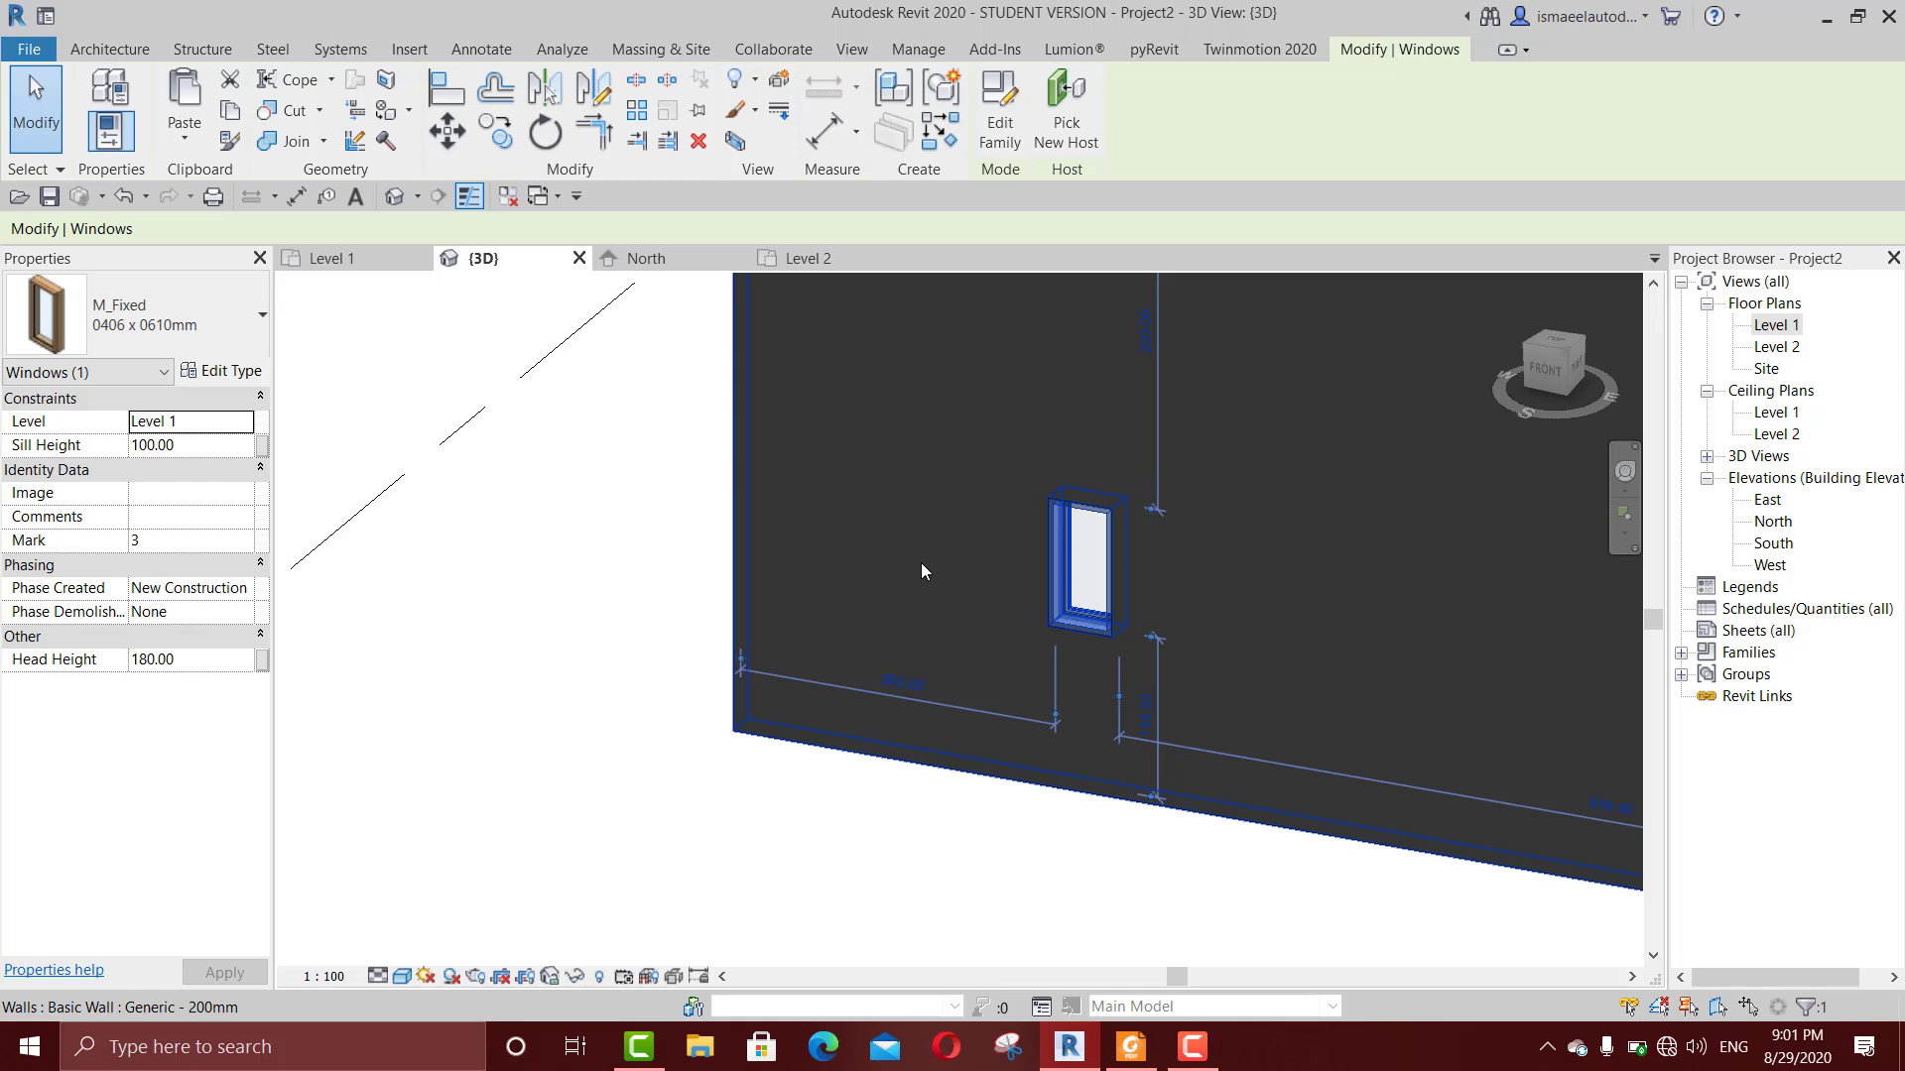
{"action": "left_click", "coordinate": [203, 445]}
{"action": "type", "text": "120"}
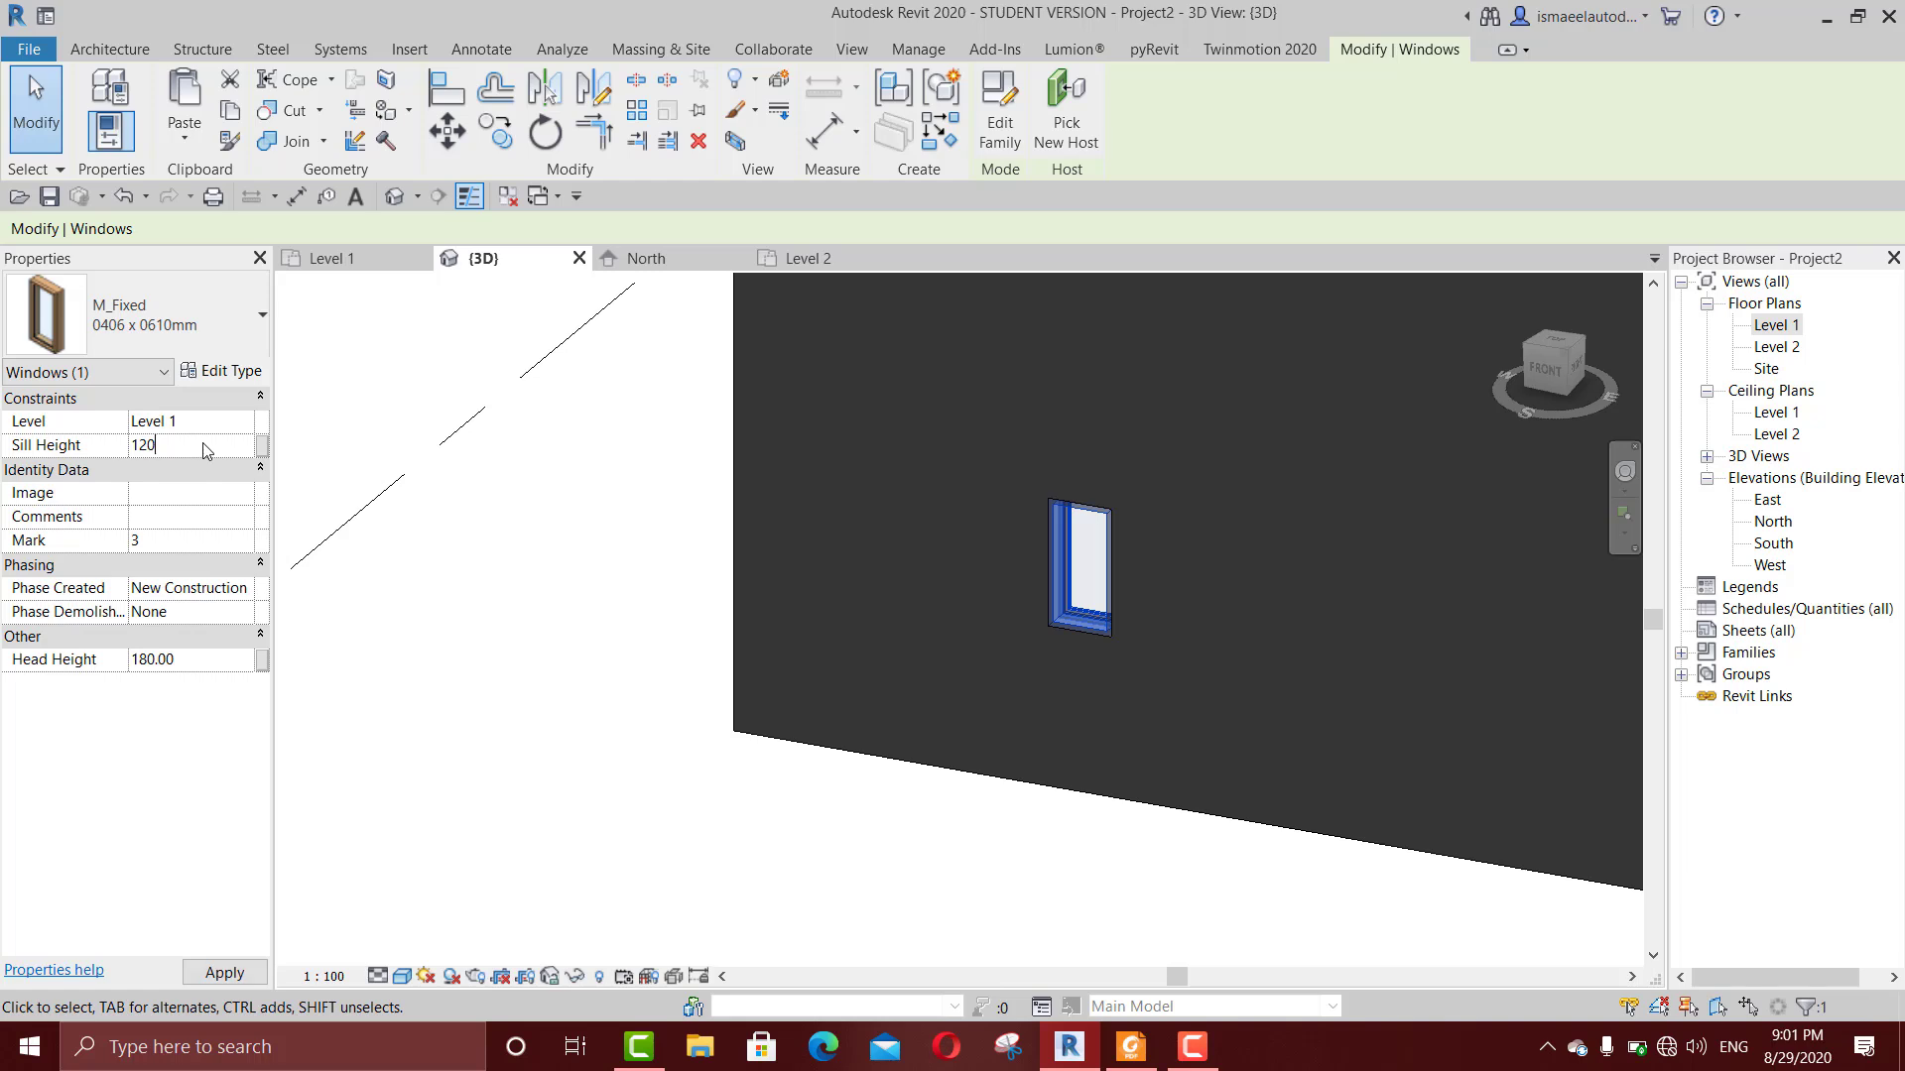
{"action": "key", "text": "Return"}
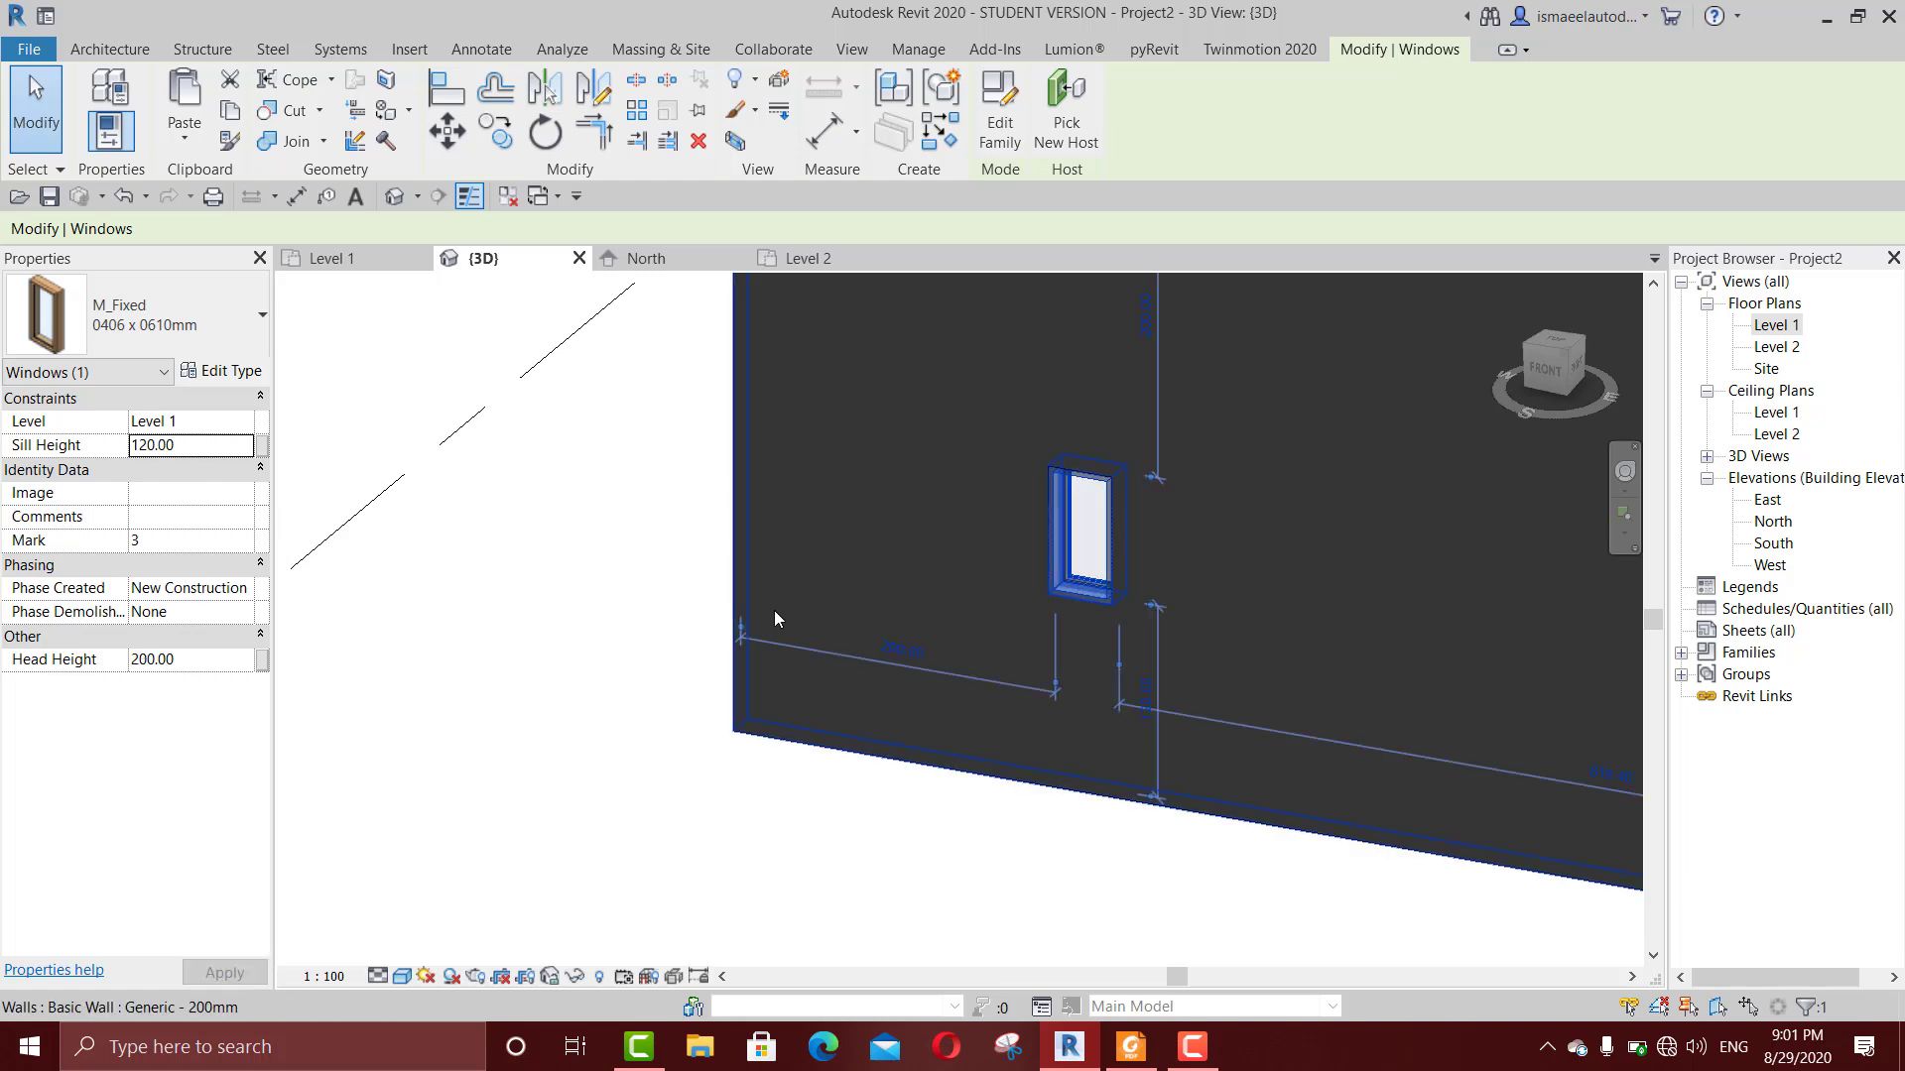
Step: In the 3D view, set the window's height above the wall base to 150 cm through its vertical temporary dimension
{"action": "scroll", "coordinate": [681, 596], "scroll_direction": "down", "scroll_amount": 1}
{"action": "middle_click_drag", "start_coordinate": [670, 603], "coordinate": [571, 562]}
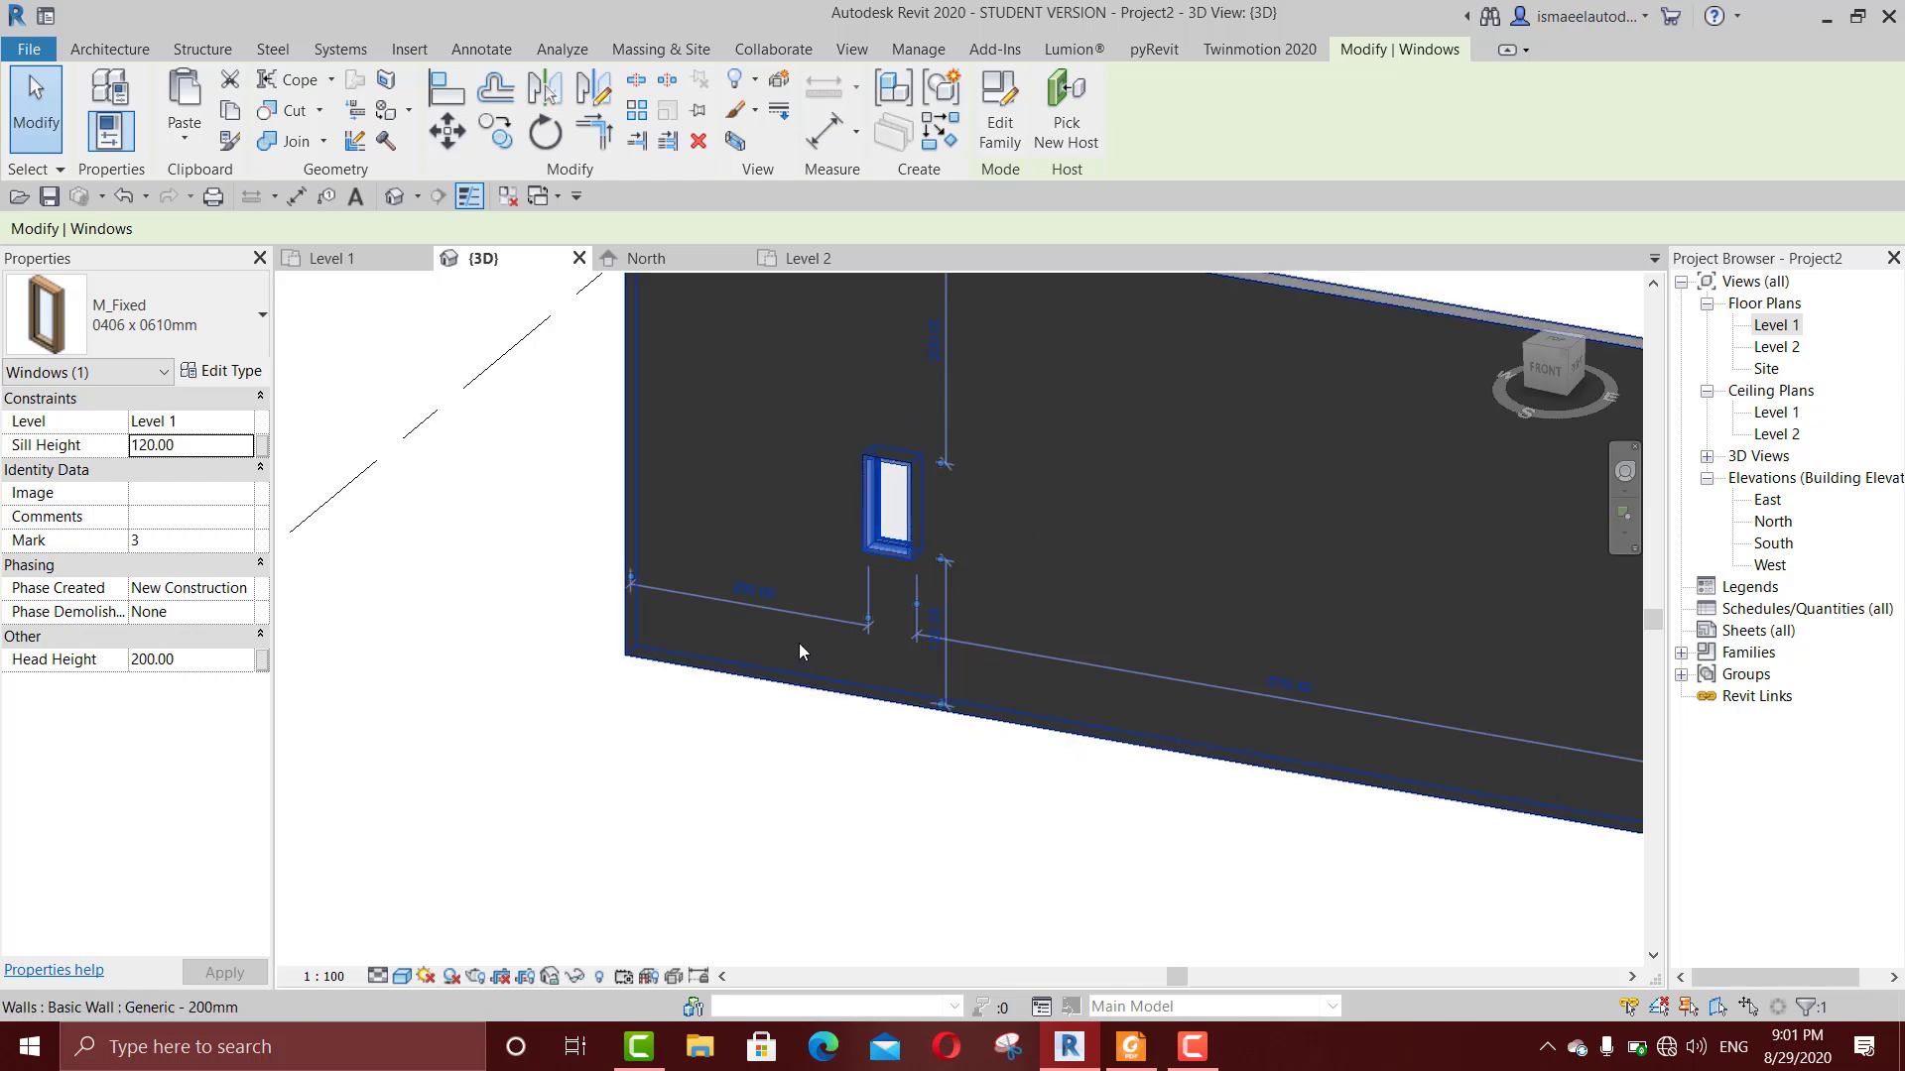
{"action": "scroll", "coordinate": [815, 635], "scroll_direction": "up", "scroll_amount": 1}
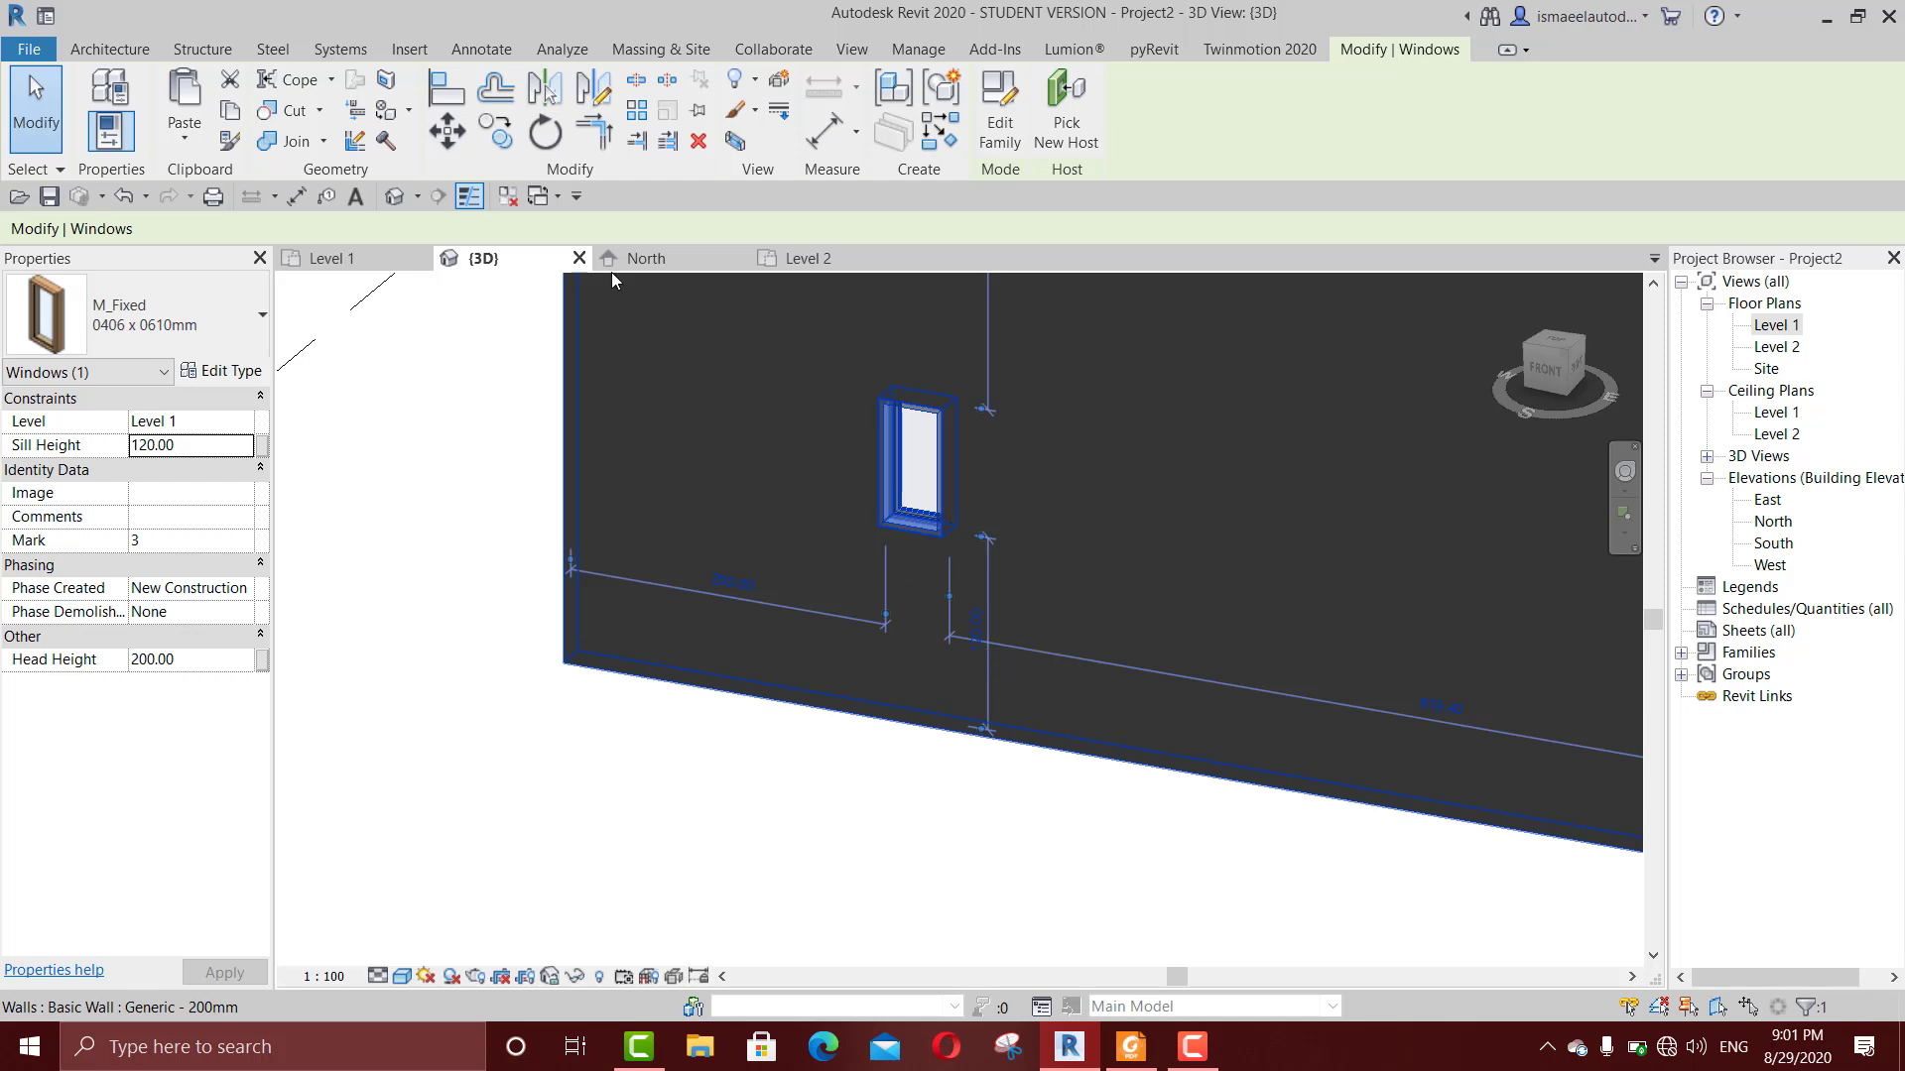
{"action": "left_click", "coordinate": [331, 257]}
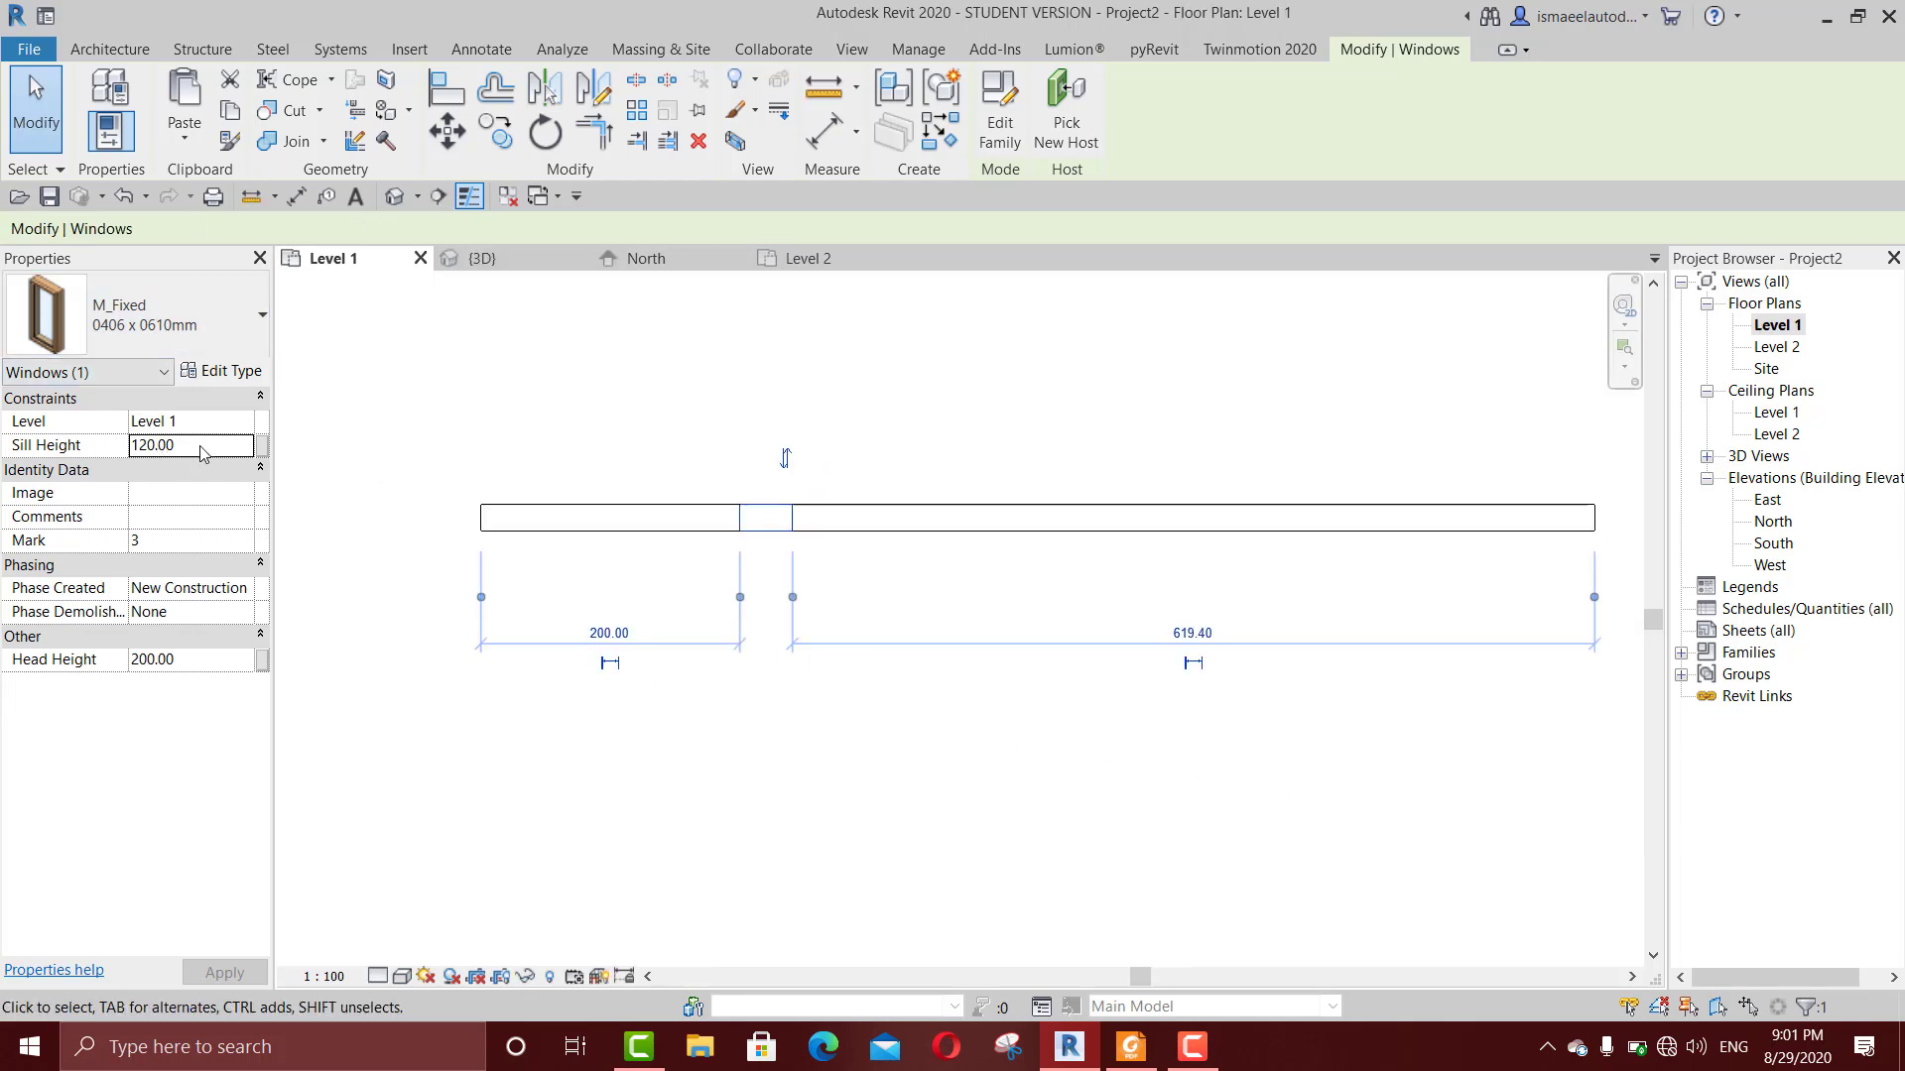
{"action": "left_click", "coordinate": [487, 258]}
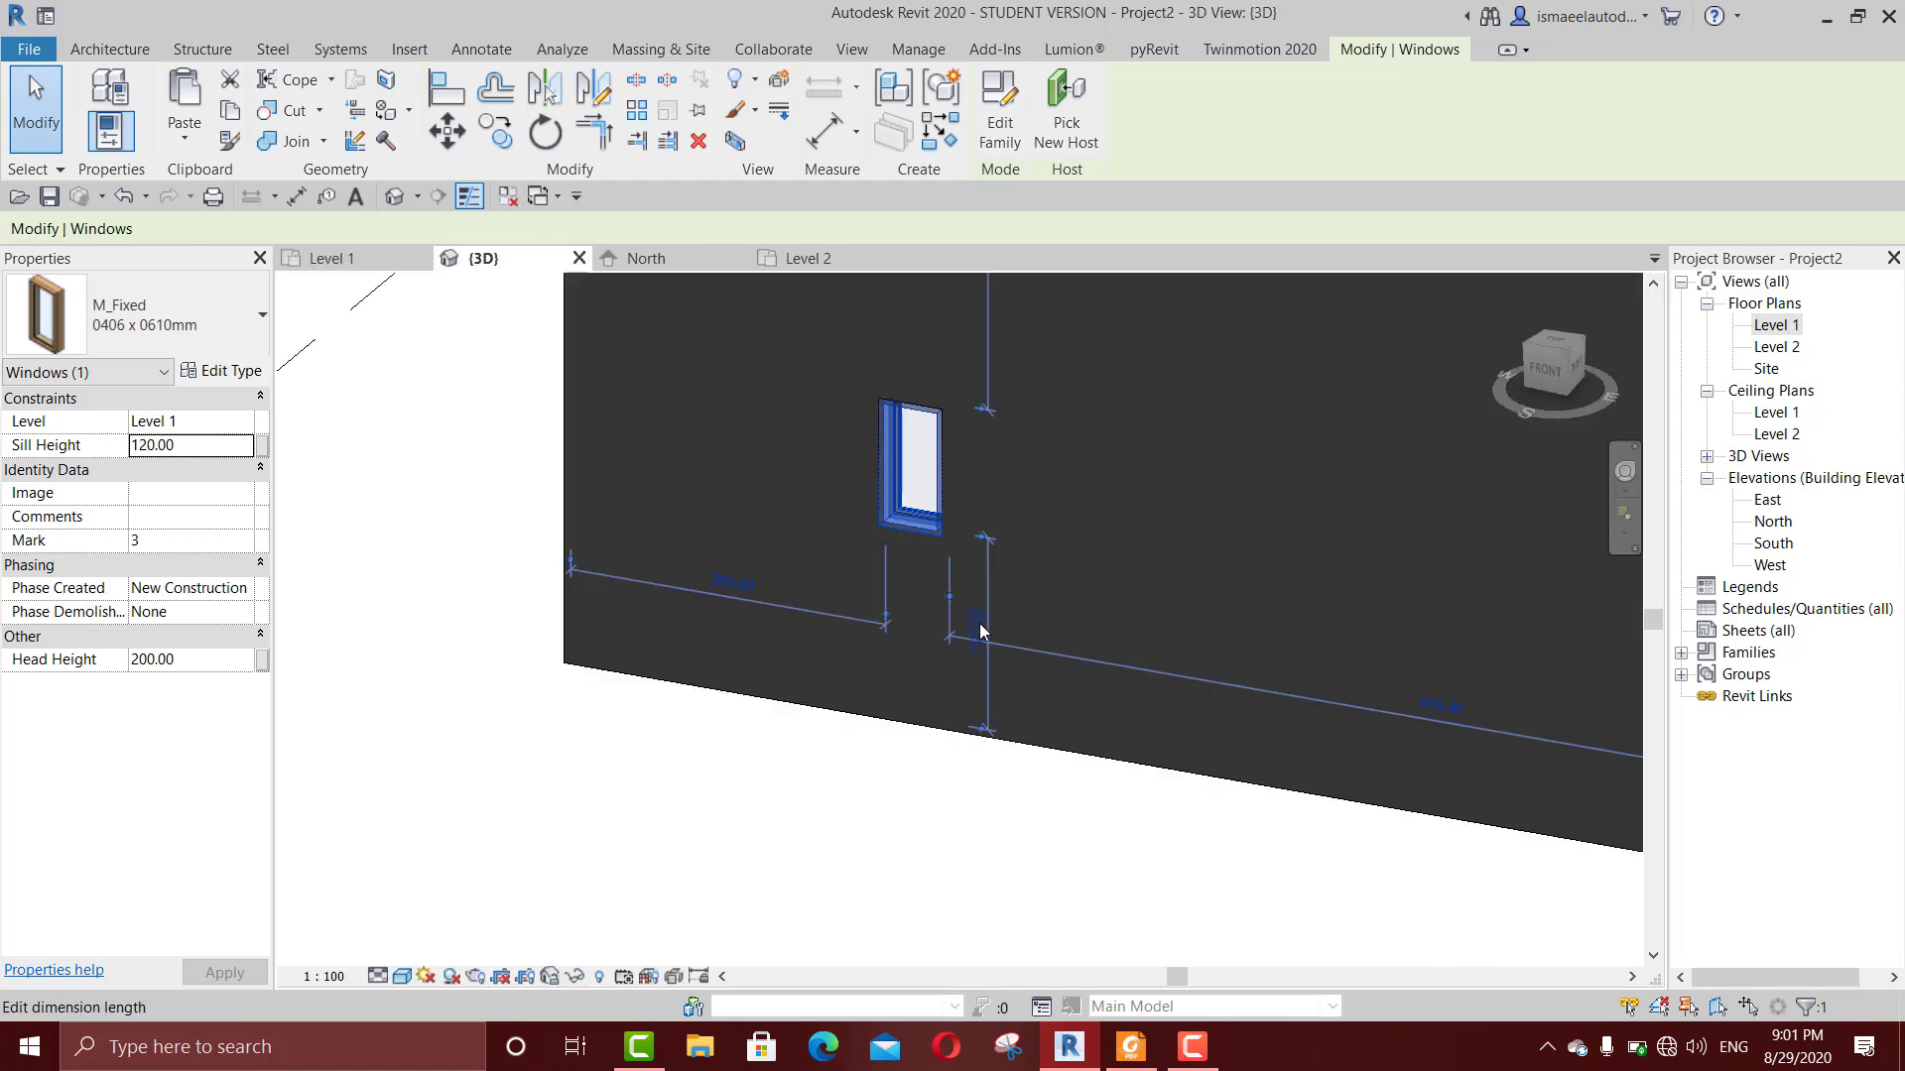
{"action": "scroll", "coordinate": [982, 633], "scroll_direction": "up", "scroll_amount": 3}
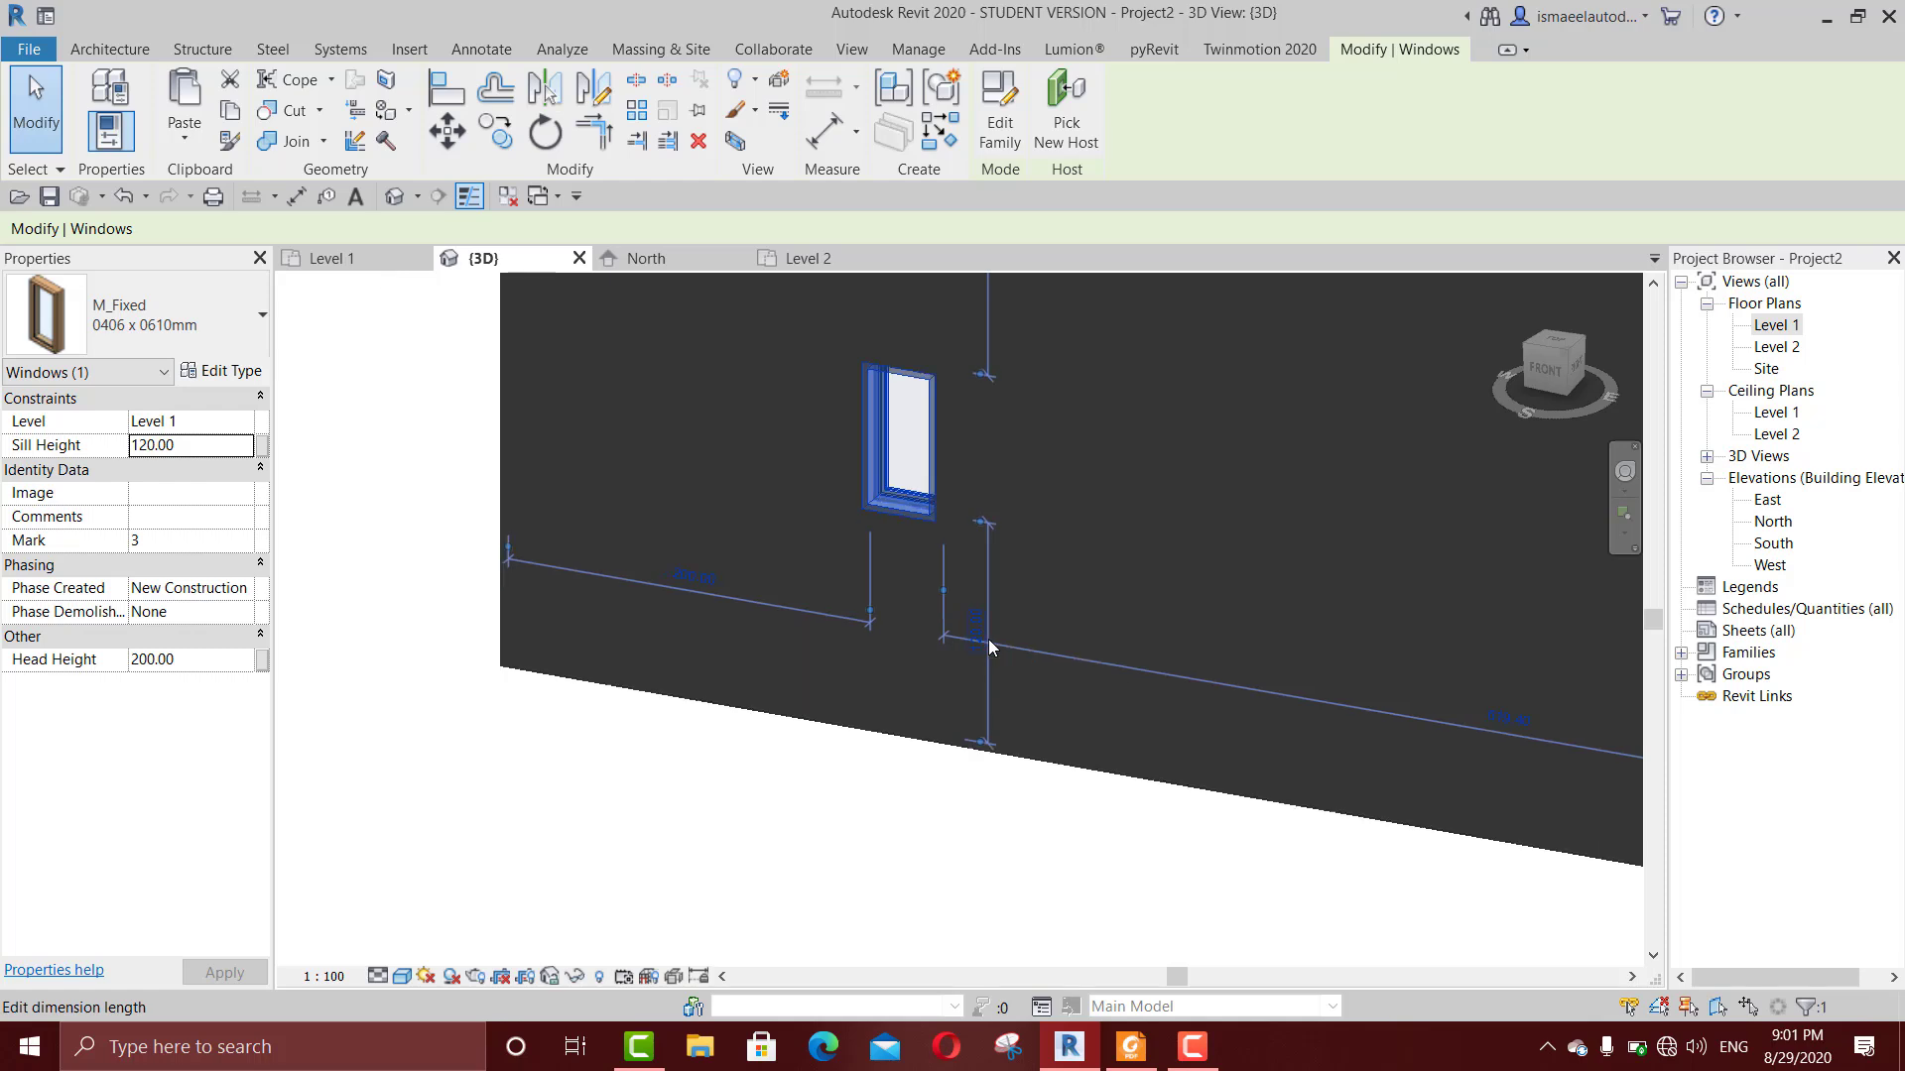
{"action": "left_click", "coordinate": [974, 623]}
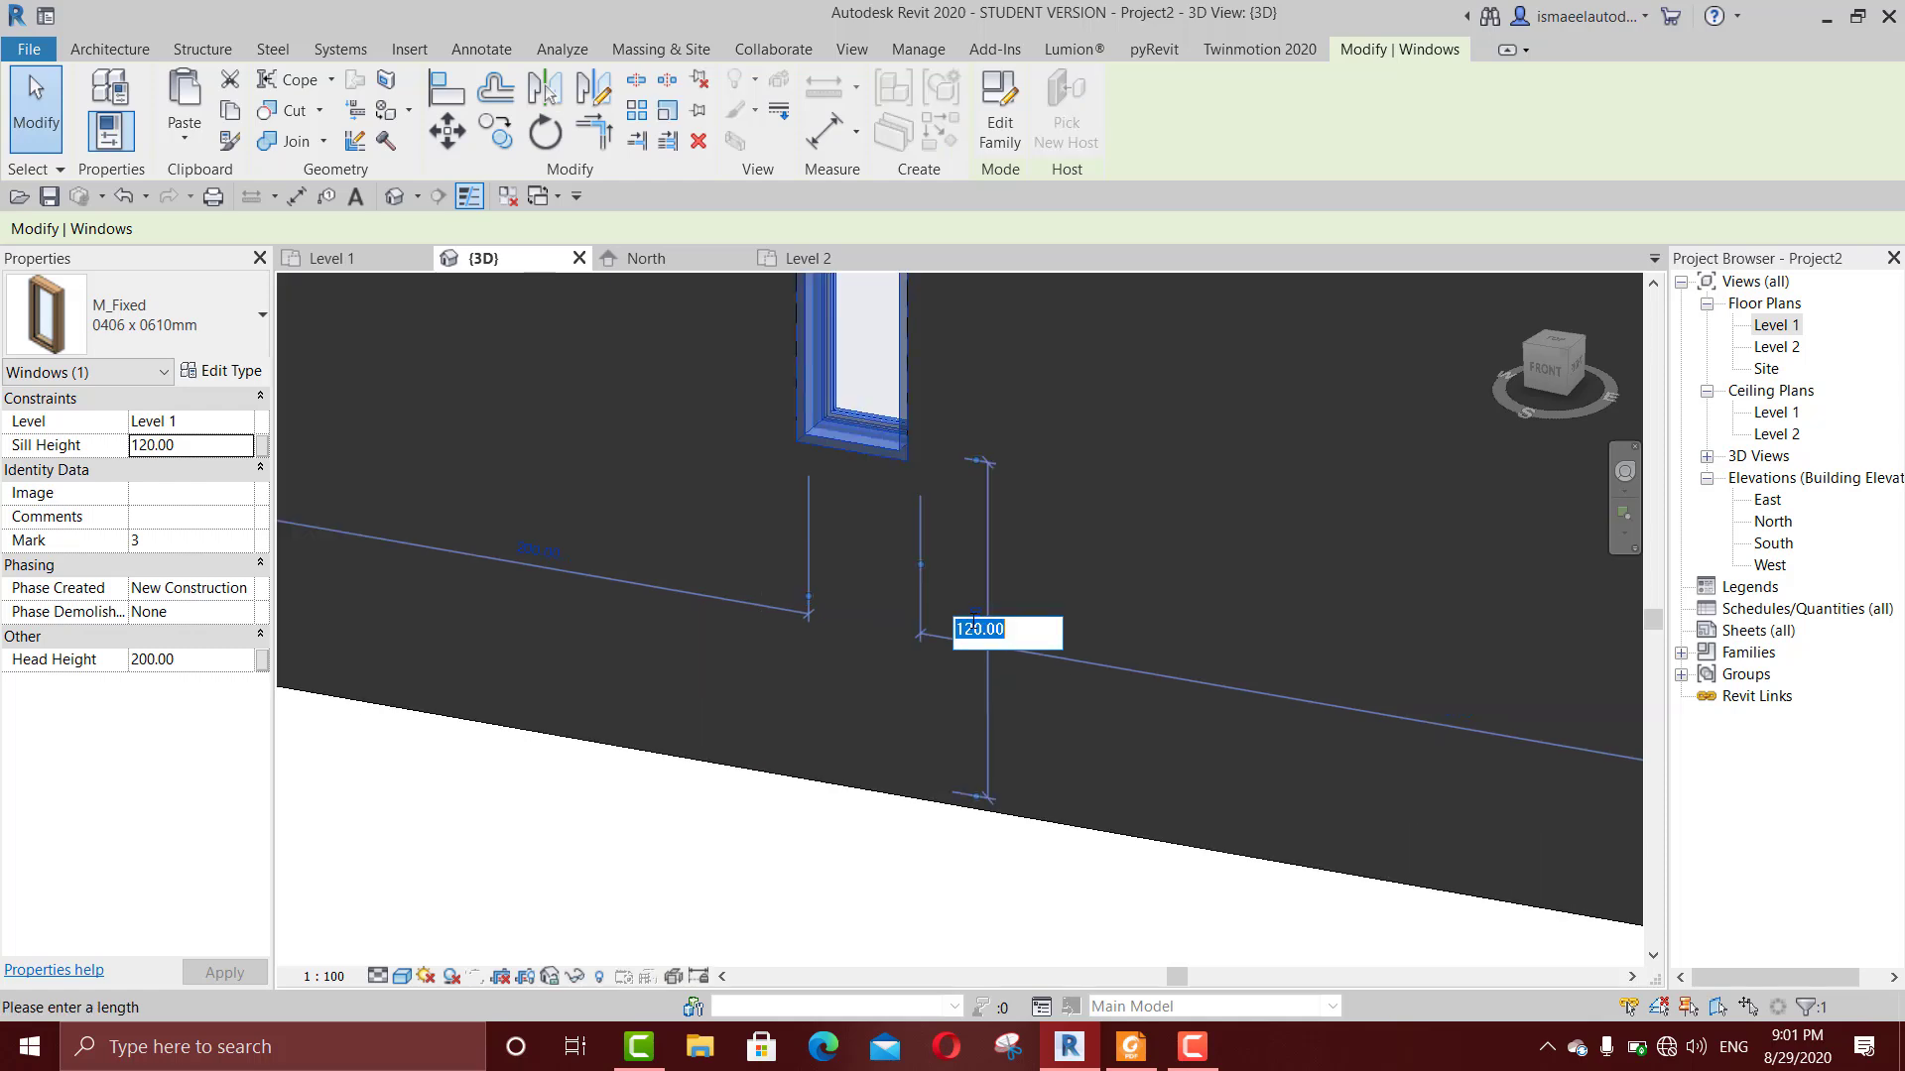
{"action": "type", "text": "150"}
{"action": "key", "text": "Return"}
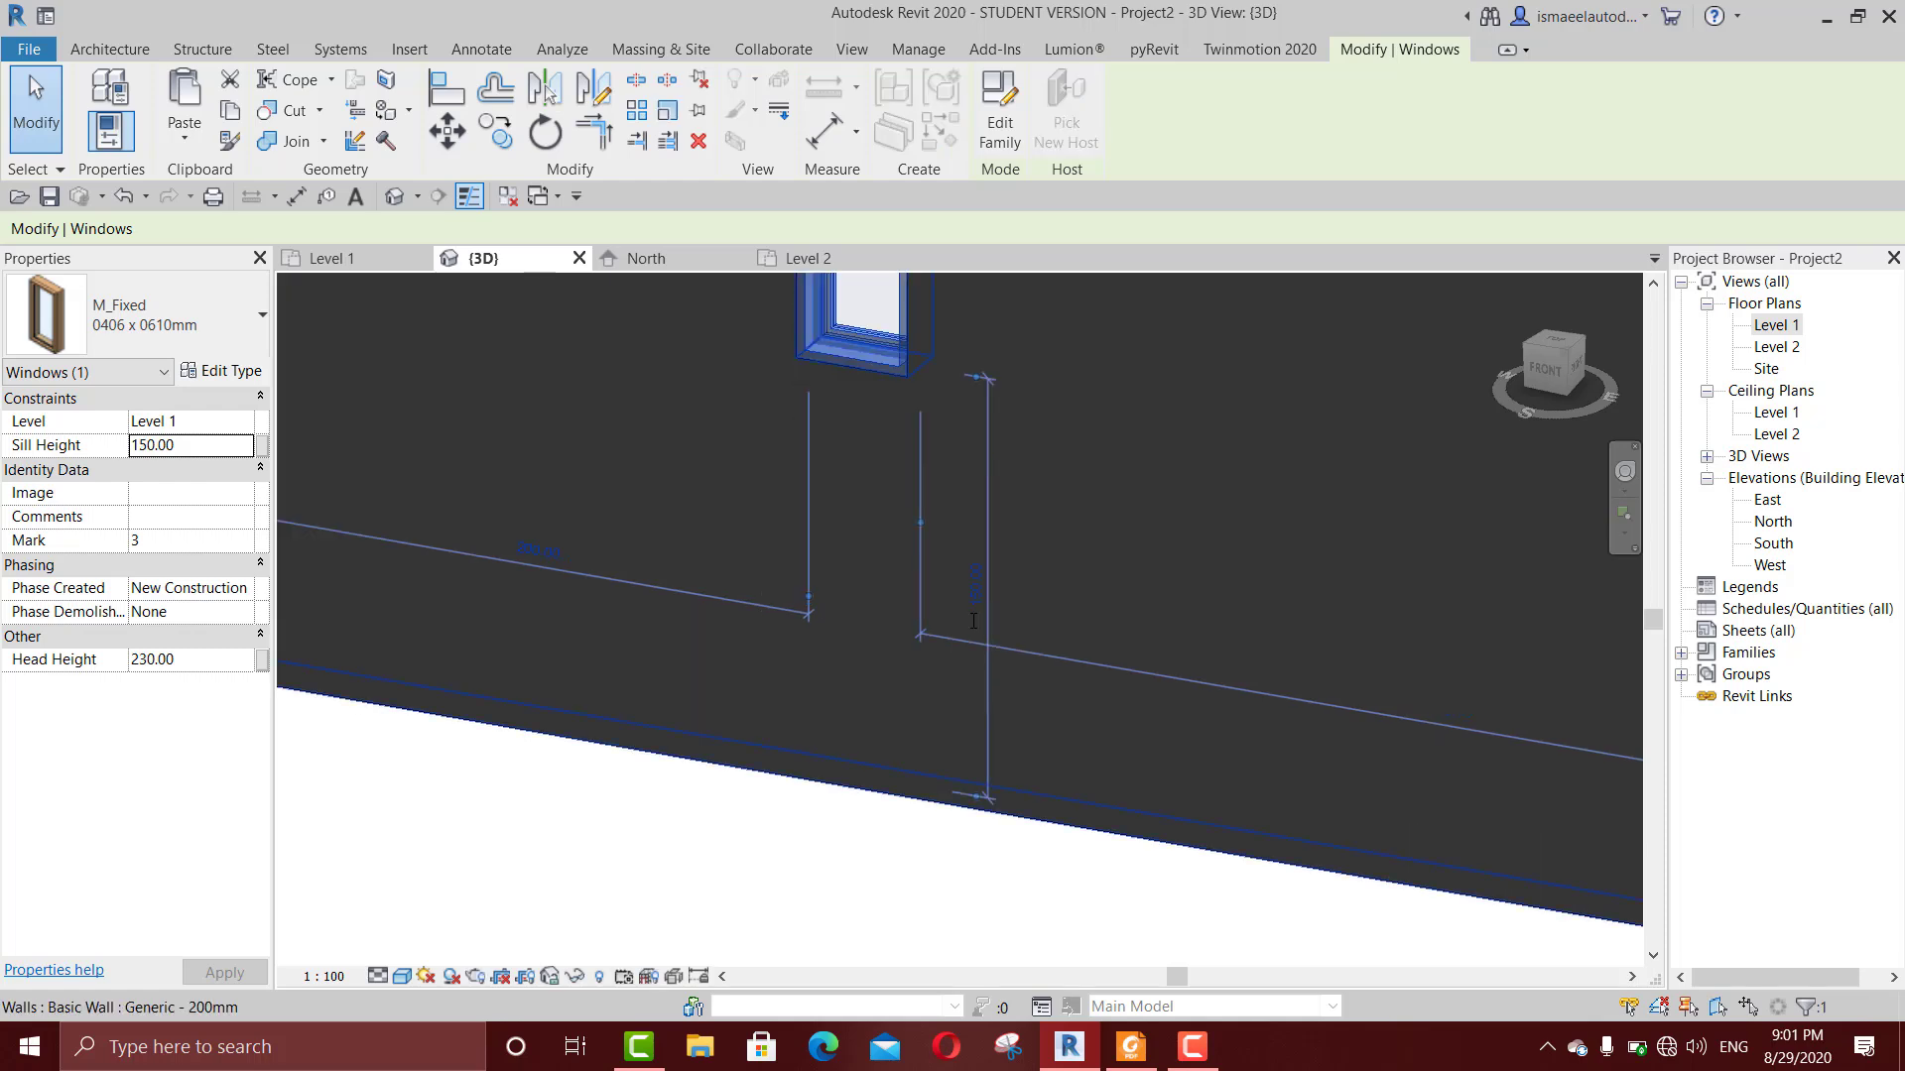
{"action": "scroll", "coordinate": [969, 617], "scroll_direction": "down", "scroll_amount": 3}
{"action": "left_click", "coordinate": [735, 823]}
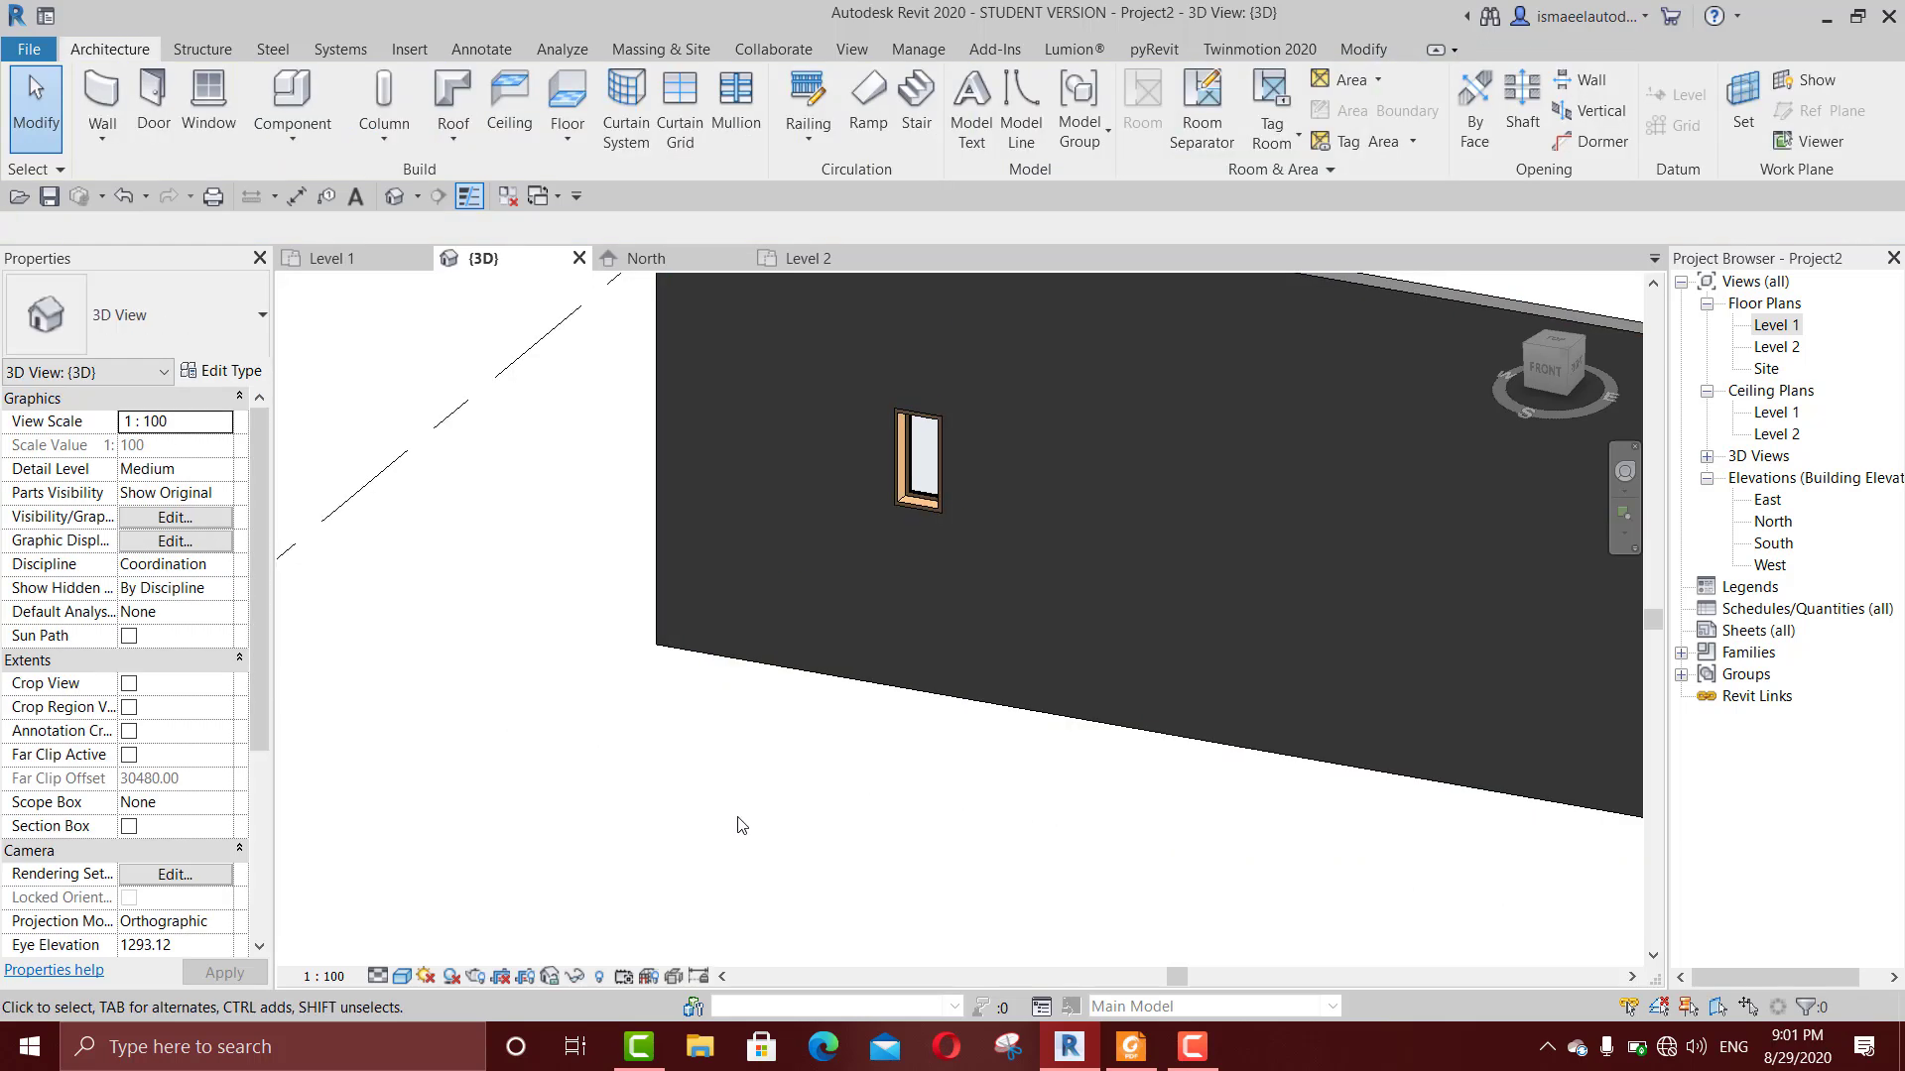
{"action": "middle_click_drag", "start_coordinate": [738, 826], "coordinate": [765, 764]}
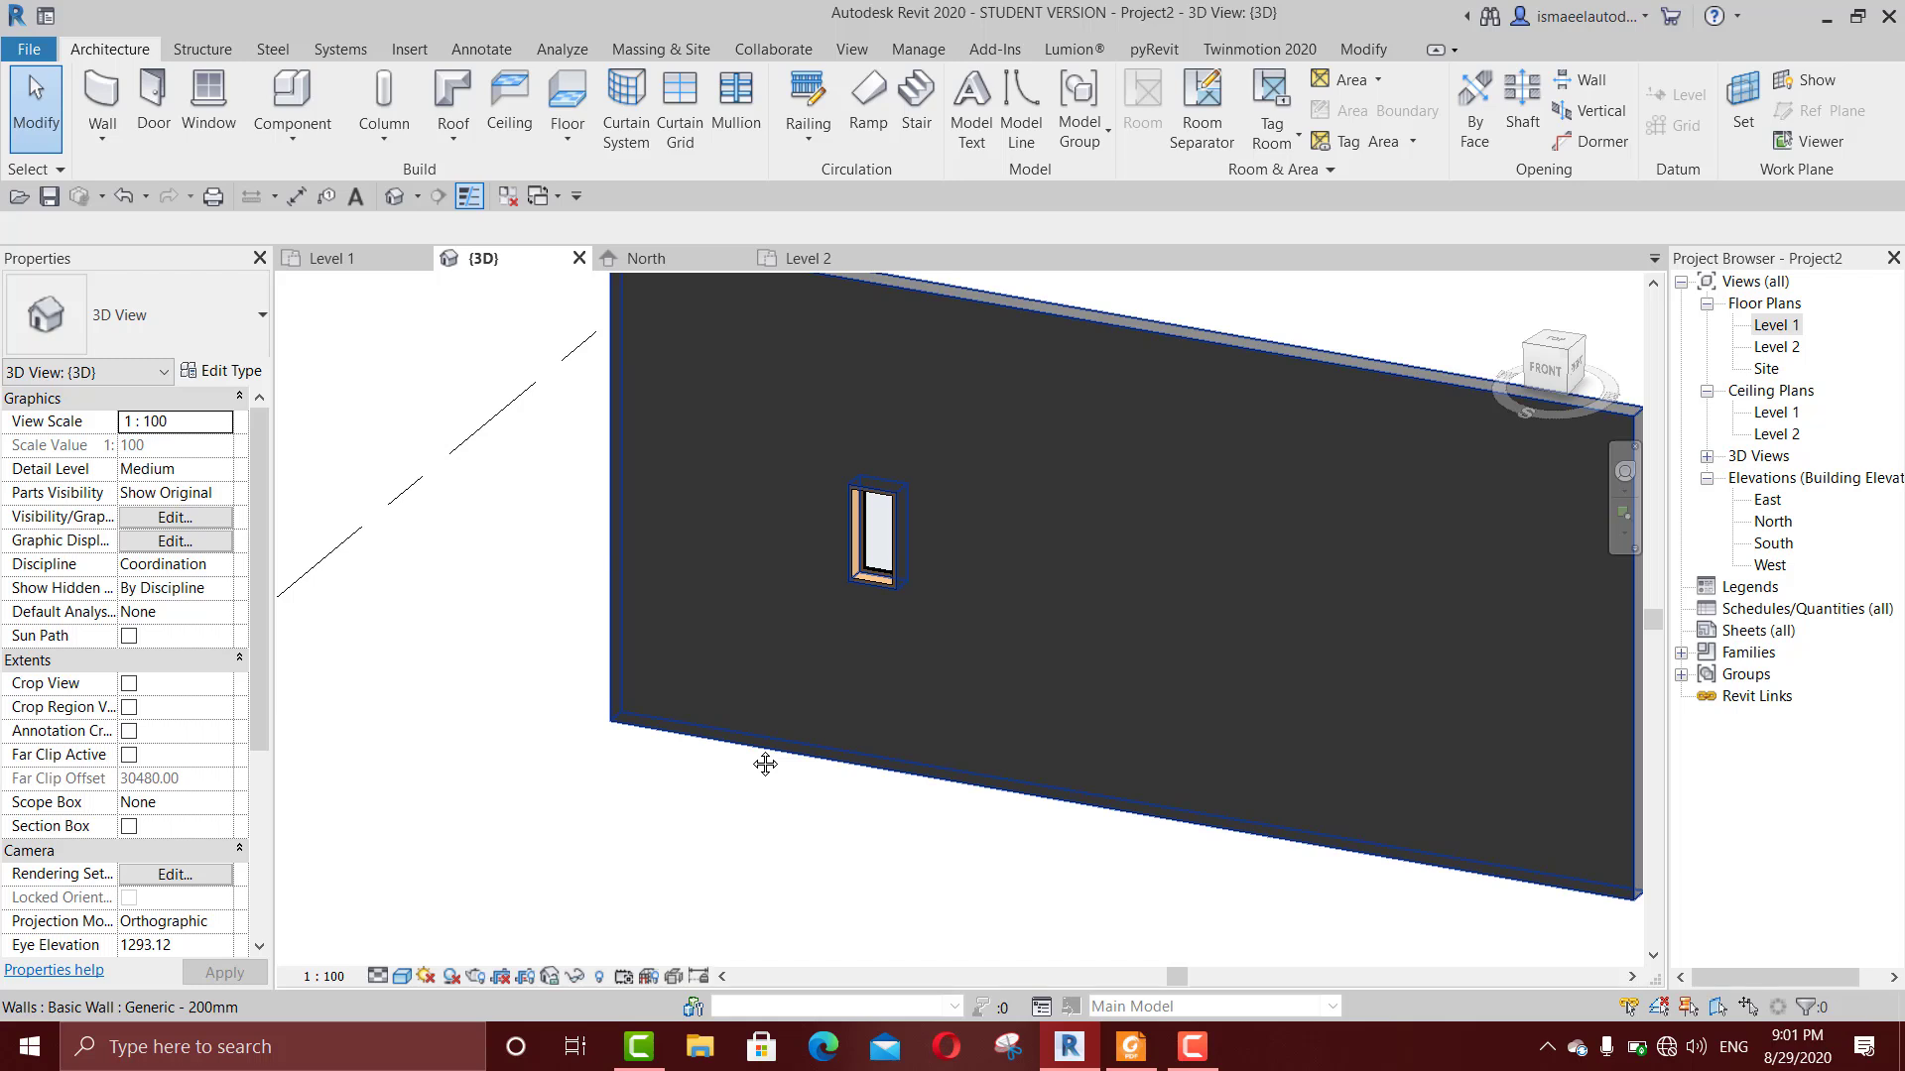
{"action": "left_click", "coordinate": [880, 551]}
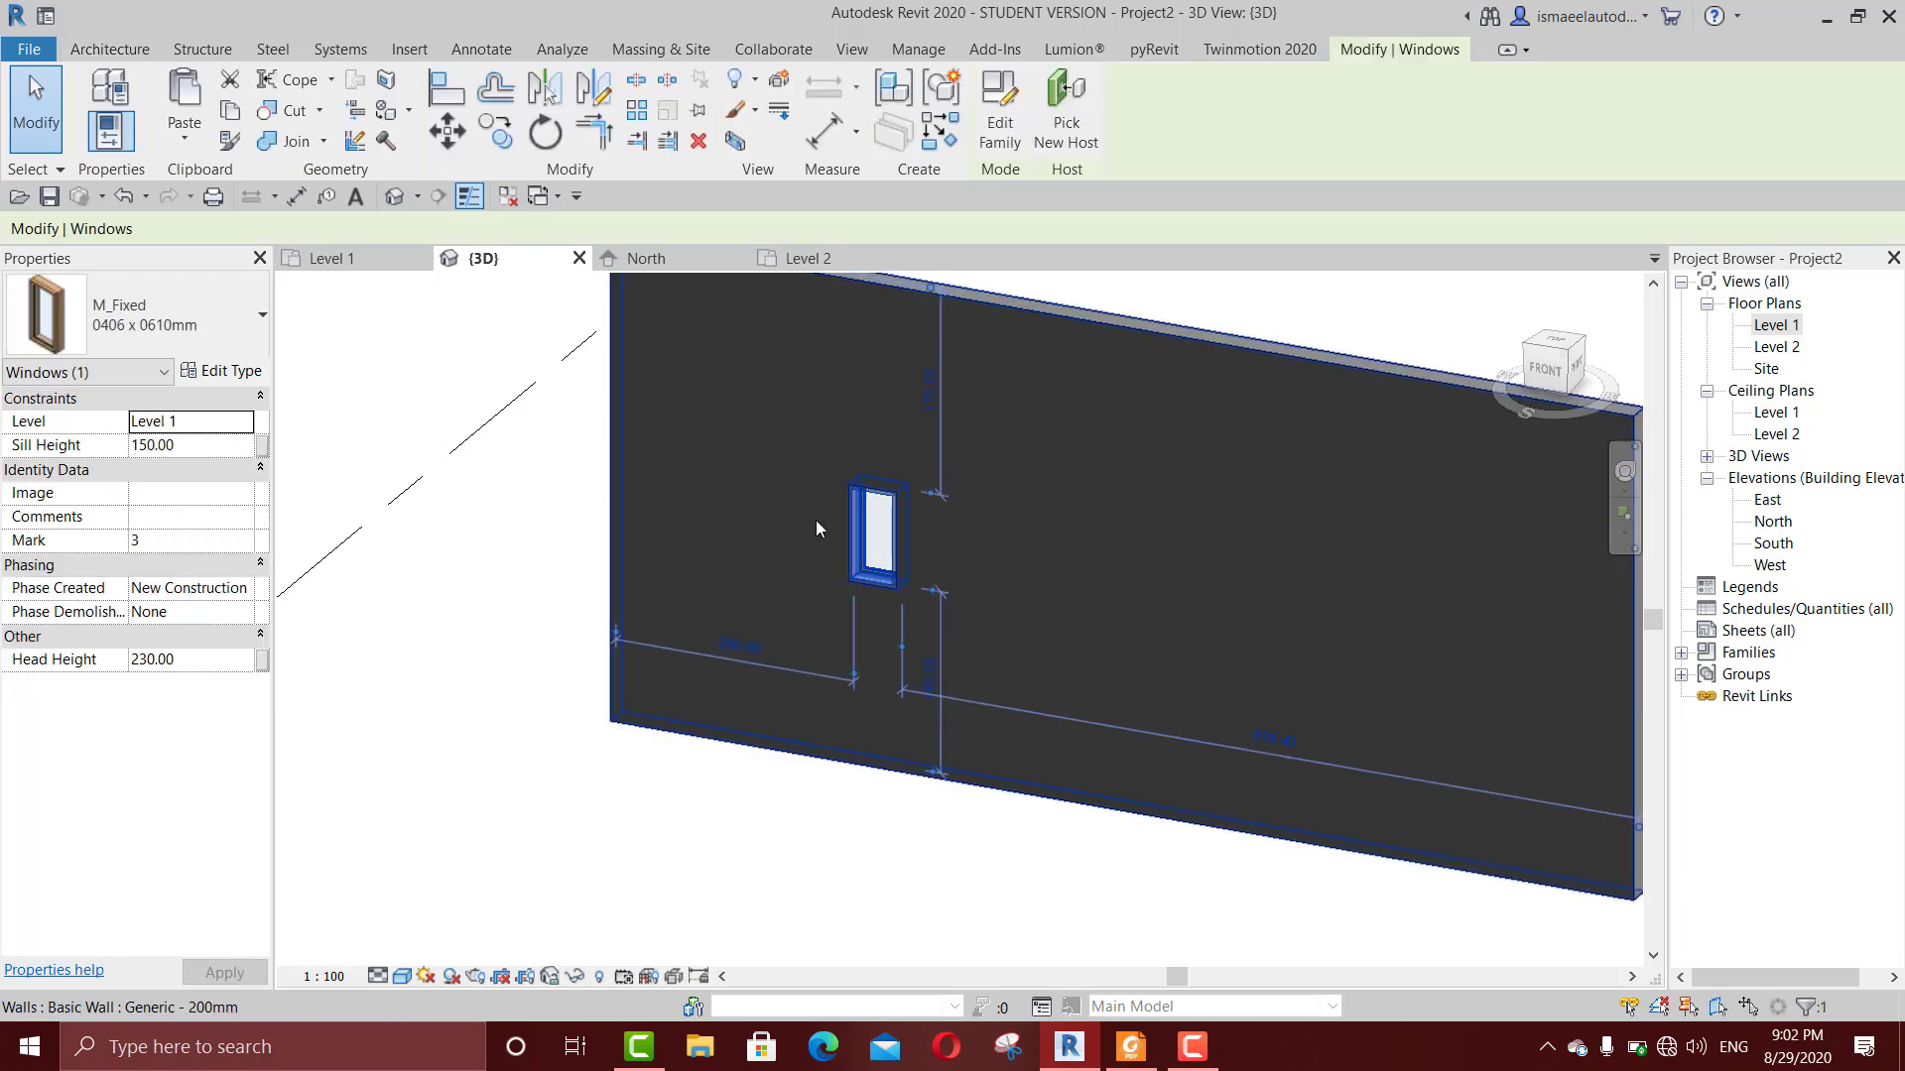
{"action": "left_click", "coordinate": [221, 371]}
{"action": "left_click_drag", "start_coordinate": [241, 173], "coordinate": [595, 121]}
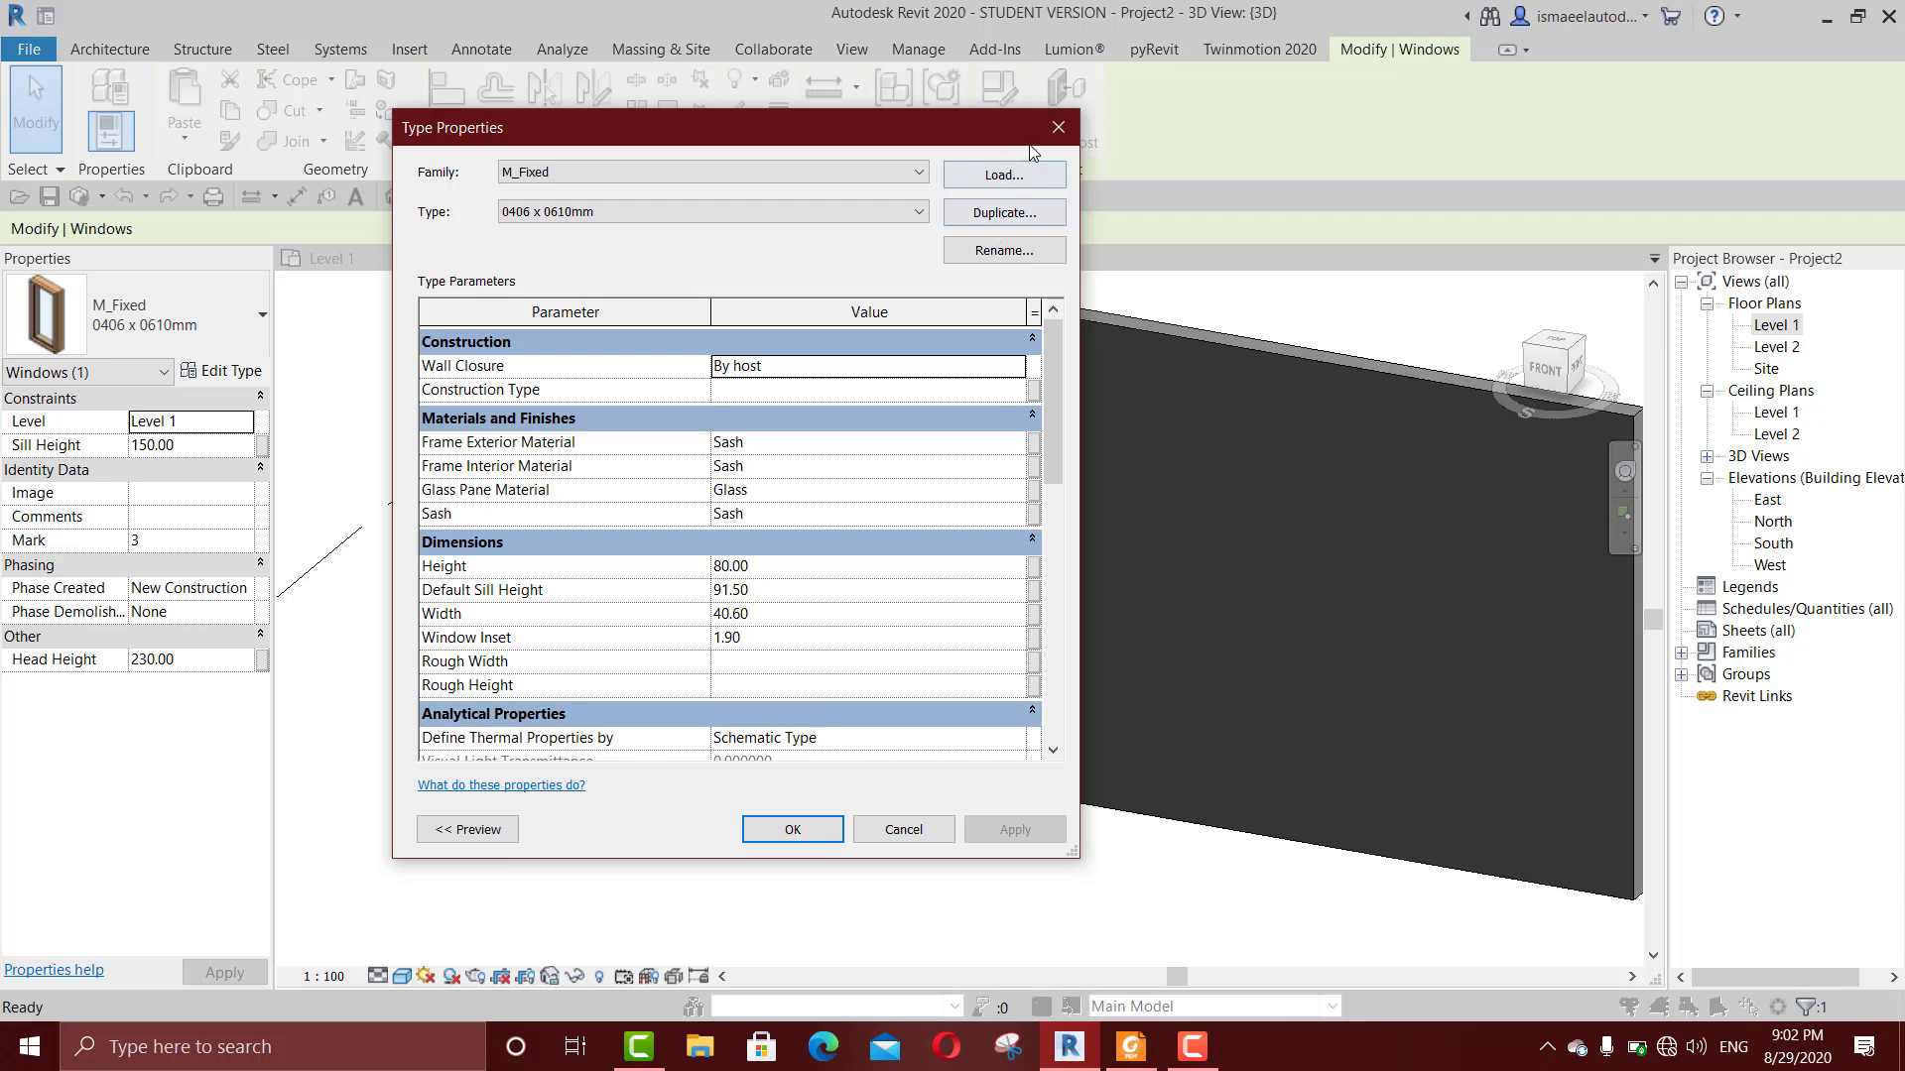
{"action": "left_click", "coordinate": [1058, 127]}
Step: Place a second M_Fixed 0406 x 0610mm window to the right of the first, with a sill height of about 137 cm
{"action": "key", "text": "w"}
{"action": "key", "text": "n"}
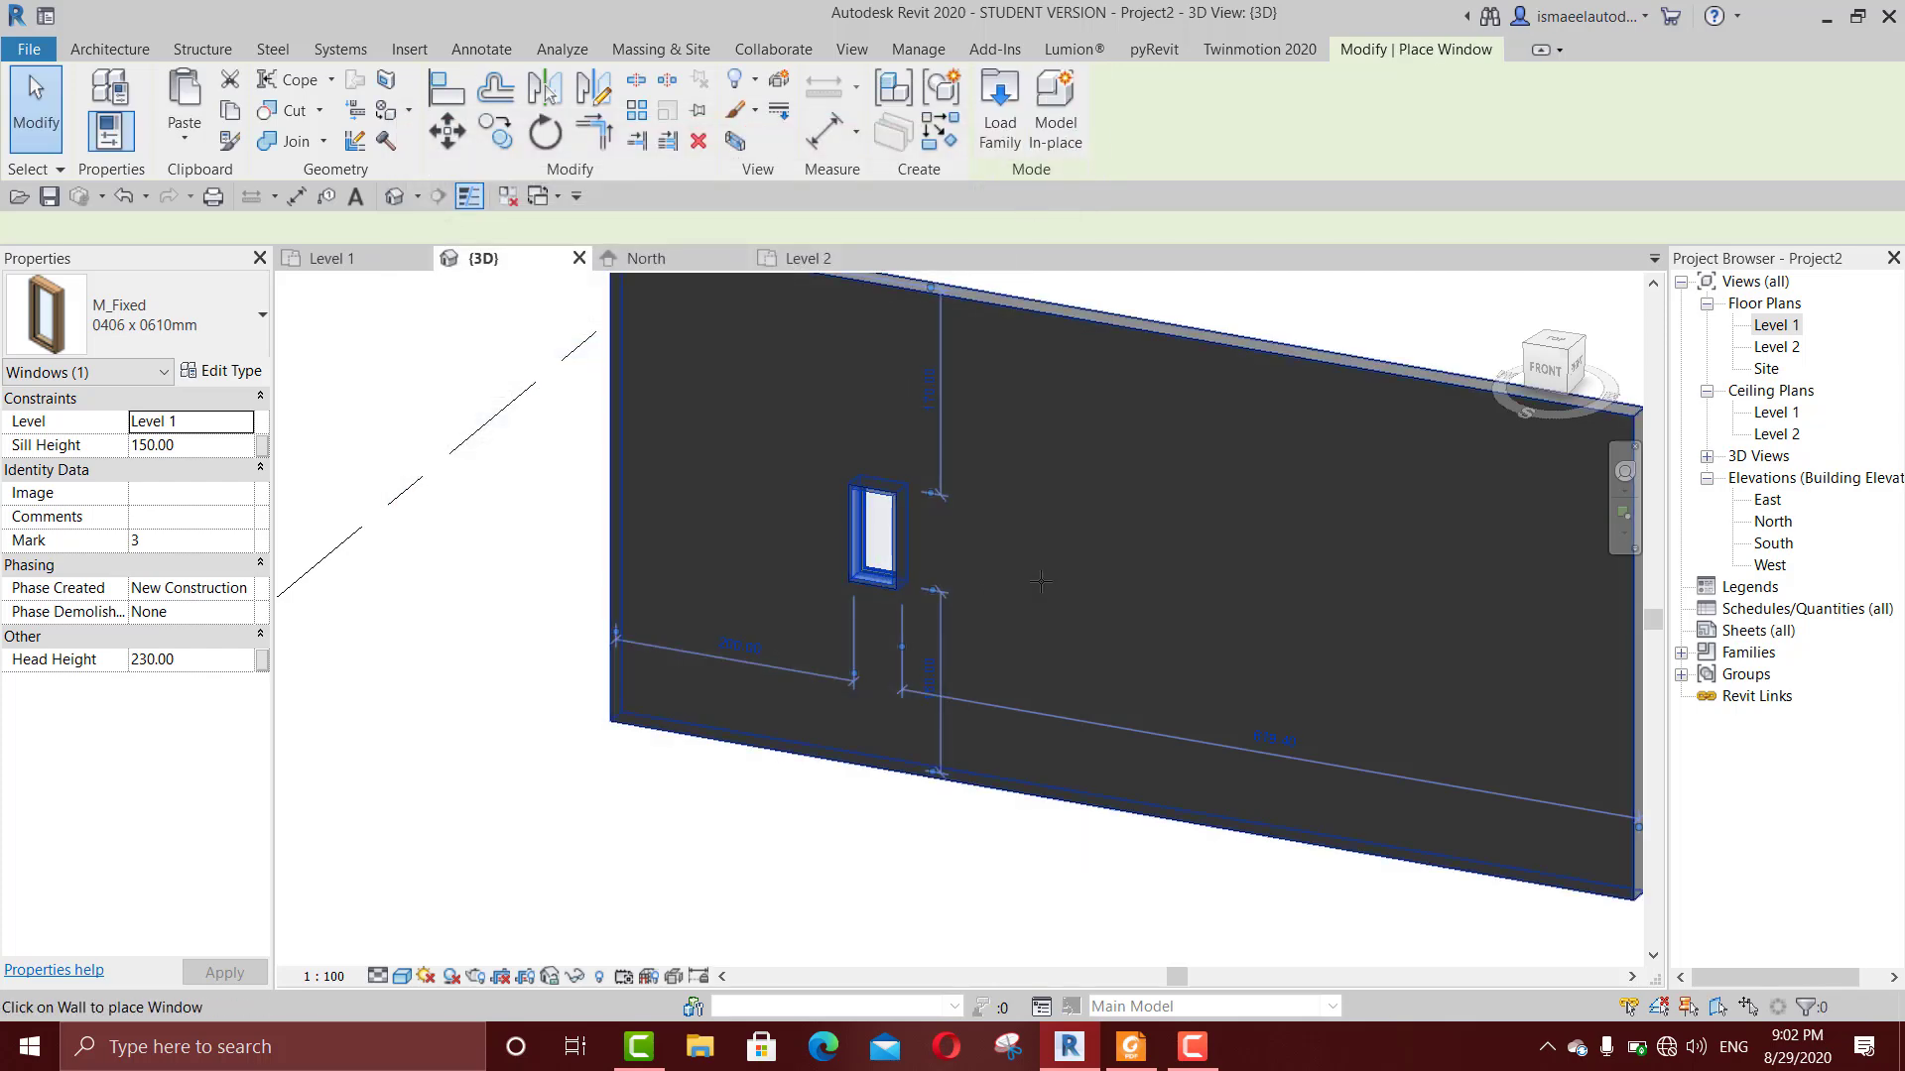
{"action": "left_click", "coordinate": [1040, 587]}
{"action": "key", "text": "Escape"}
{"action": "key", "text": "Escape"}
Step: Select the second window in the 3D view and duplicate its M_Fixed 0406 x 0610mm type as "new win"
{"action": "scroll", "coordinate": [1040, 588], "scroll_direction": "up", "scroll_amount": 2}
{"action": "left_click", "coordinate": [1040, 587]}
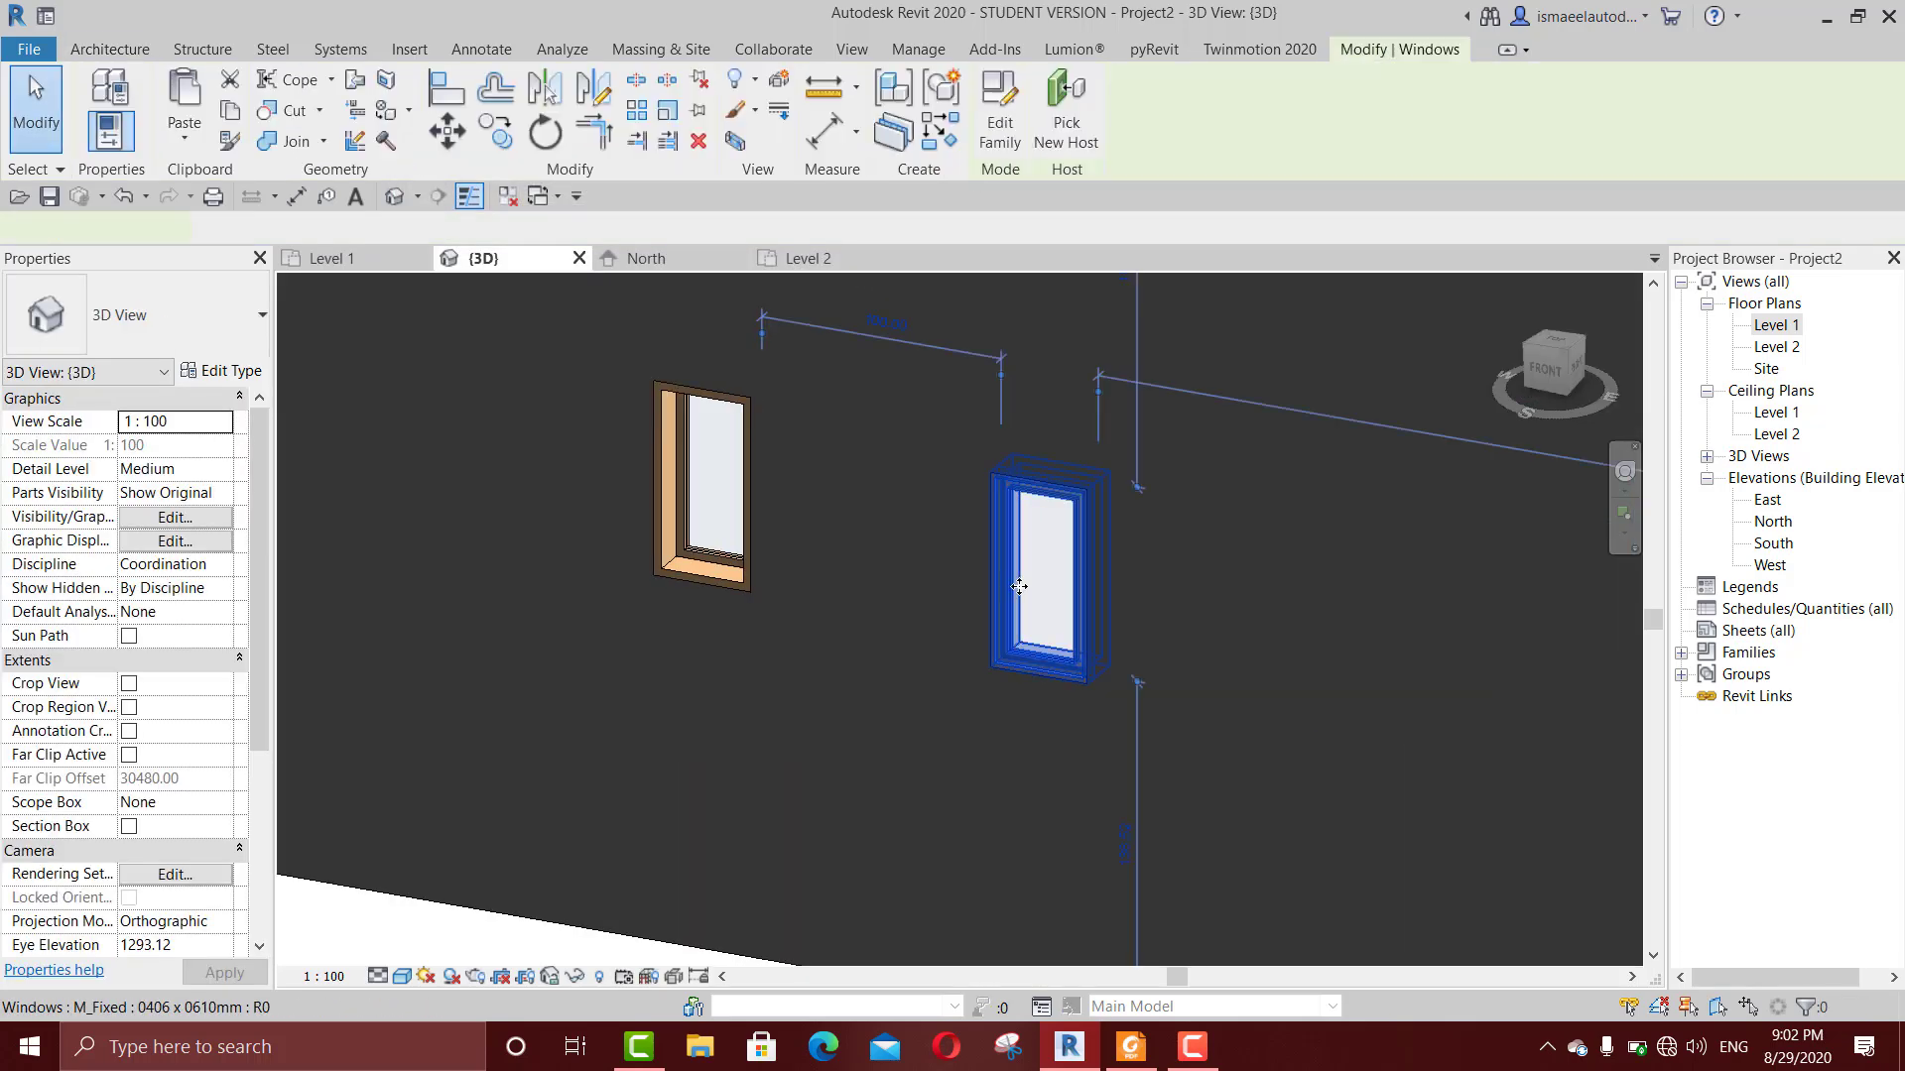
{"action": "left_click", "coordinate": [223, 371]}
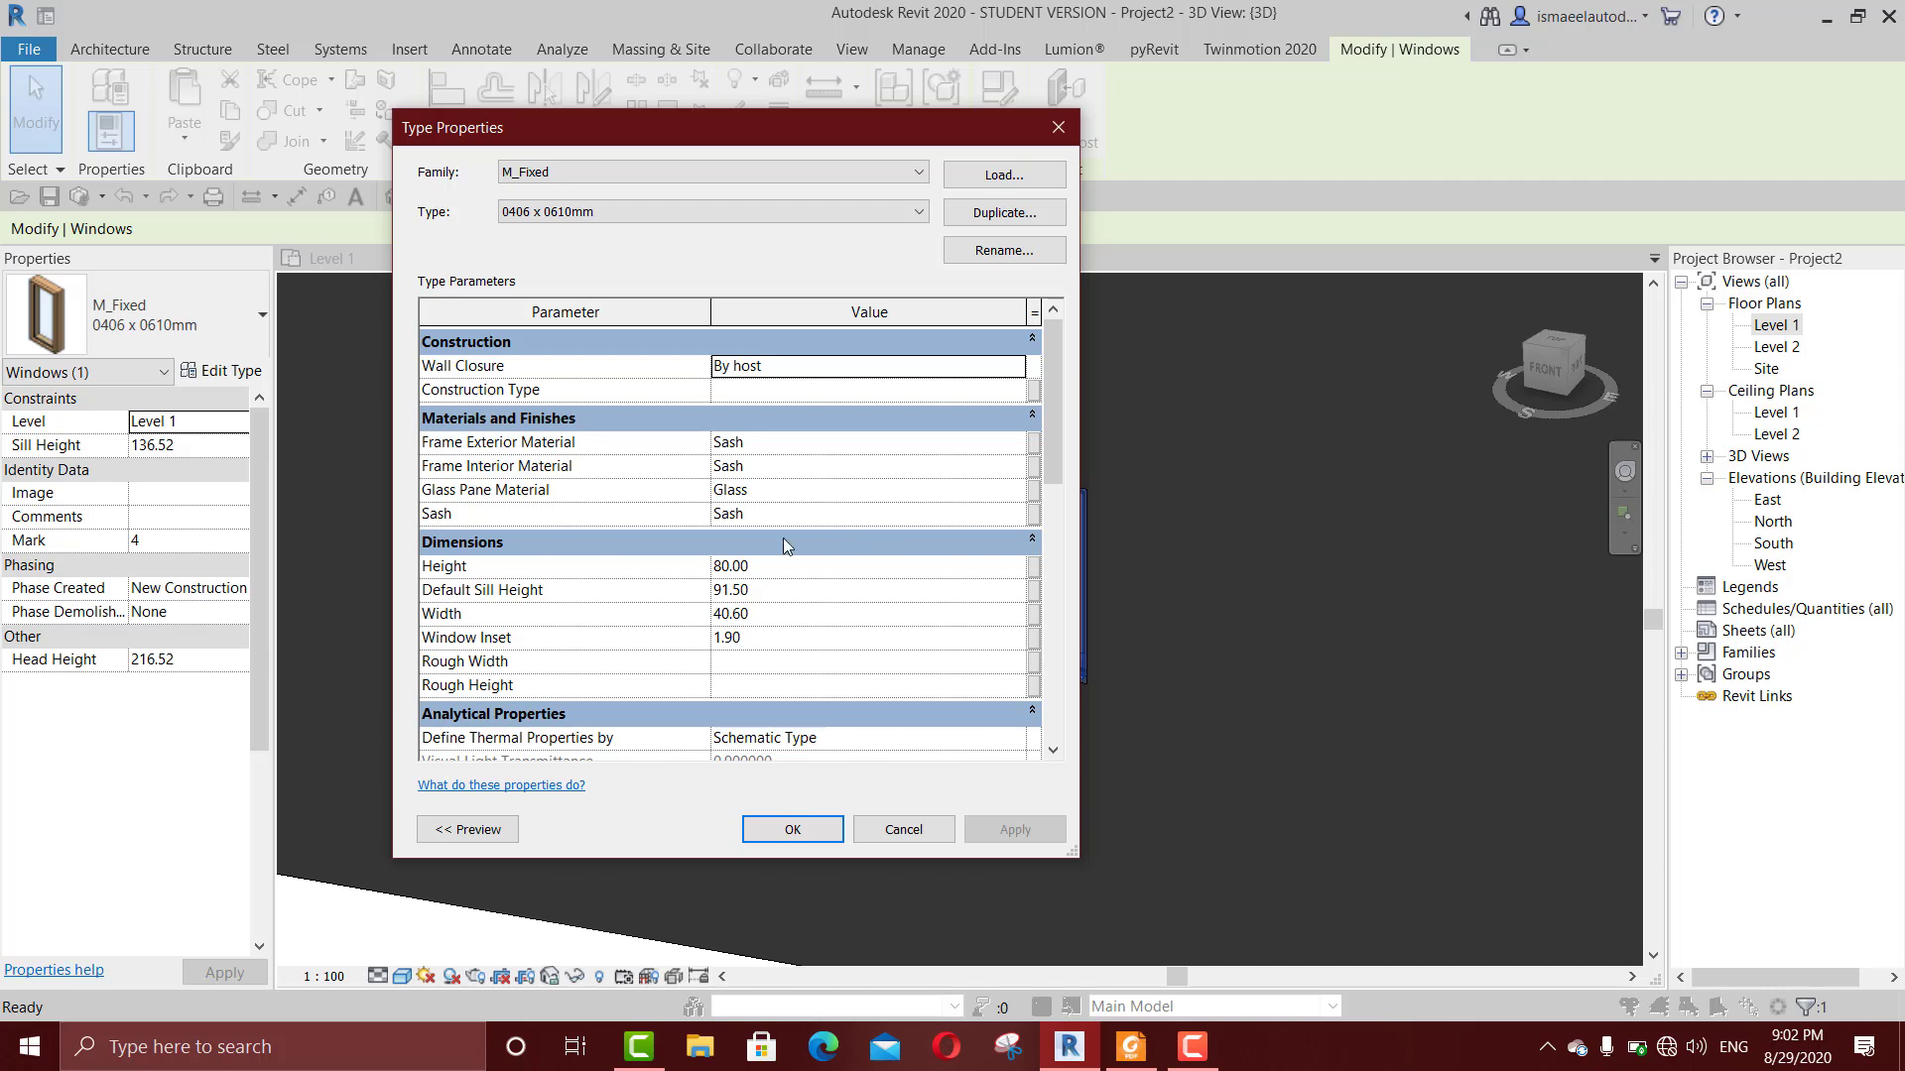
{"action": "left_click_drag", "start_coordinate": [812, 136], "coordinate": [1355, 119]}
{"action": "left_click", "coordinate": [1558, 196]}
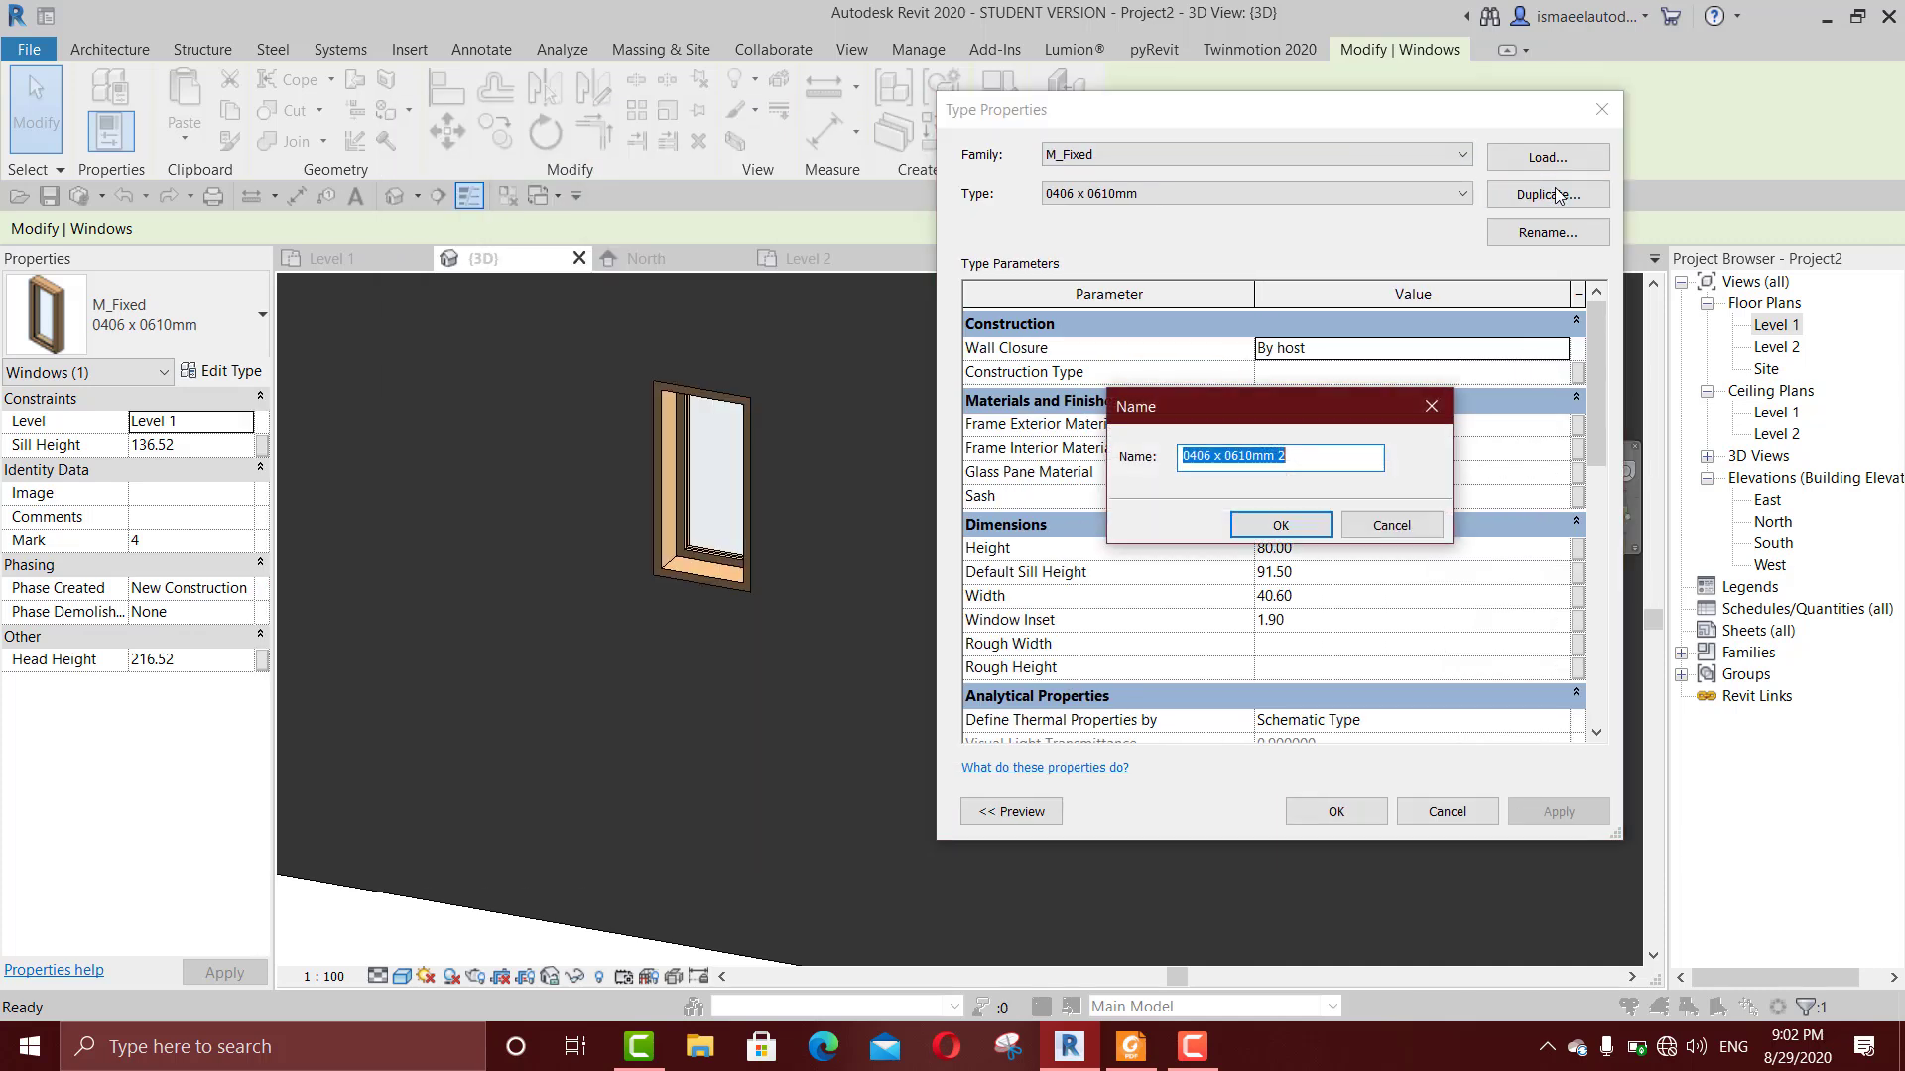
{"action": "type", "text": "new win"}
{"action": "left_click", "coordinate": [1265, 527]}
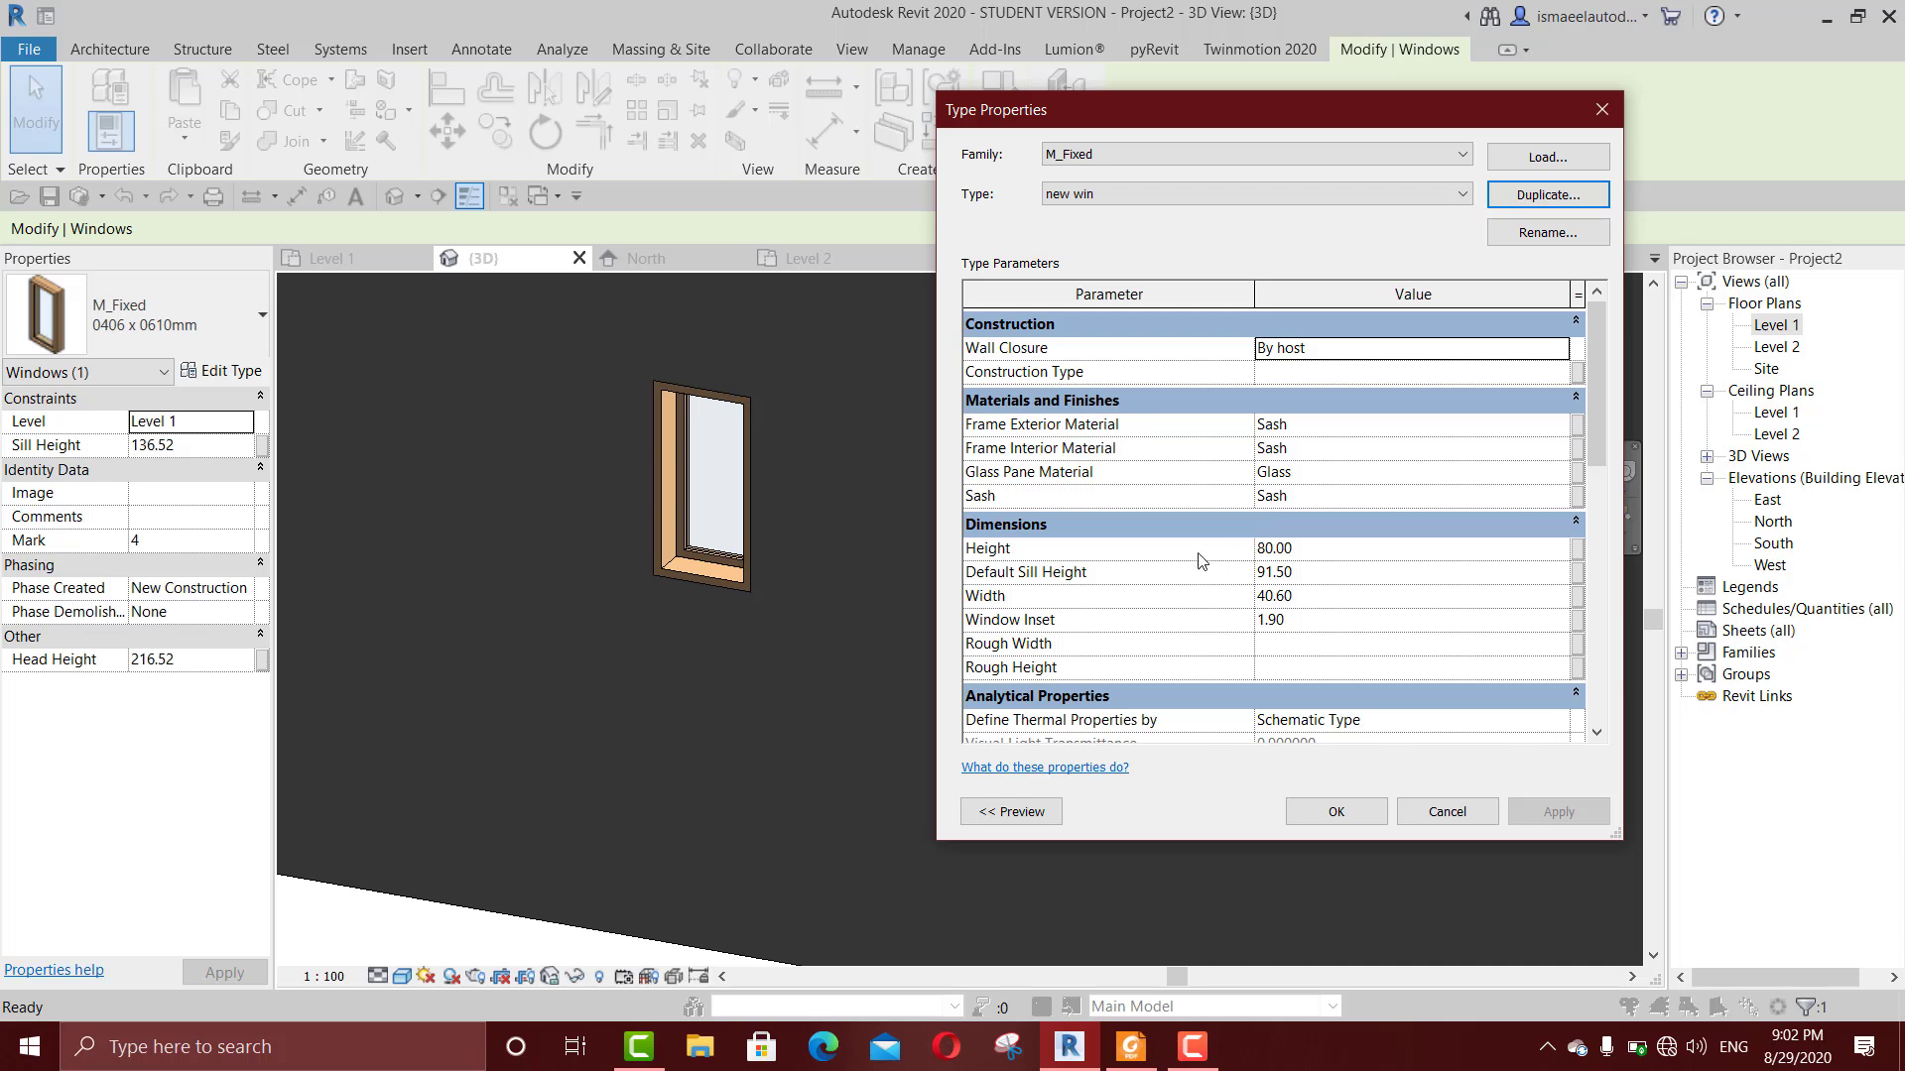
Step: Set the new win type's height to 200 cm and its width to 300 cm
{"action": "left_click", "coordinate": [1342, 551]}
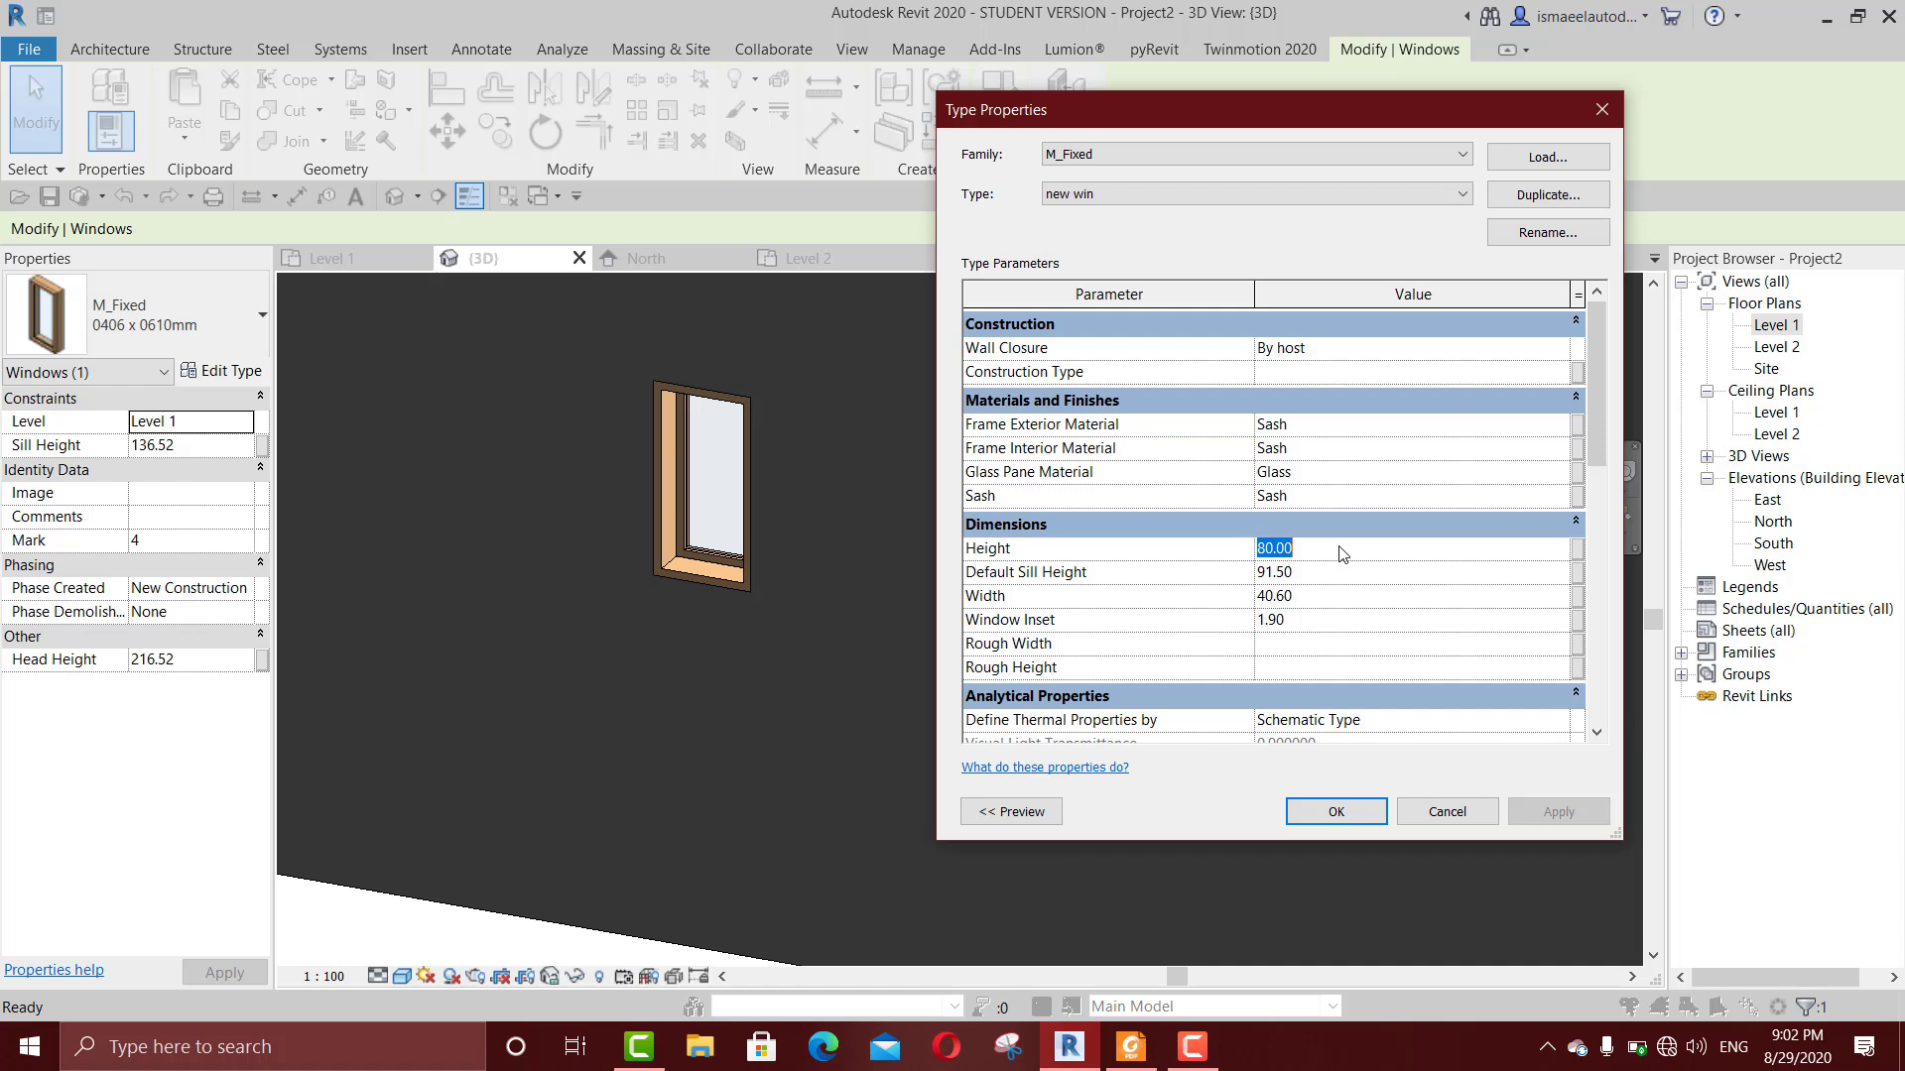
{"action": "type", "text": "200"}
{"action": "left_click", "coordinate": [1356, 597]}
{"action": "type", "text": "300"}
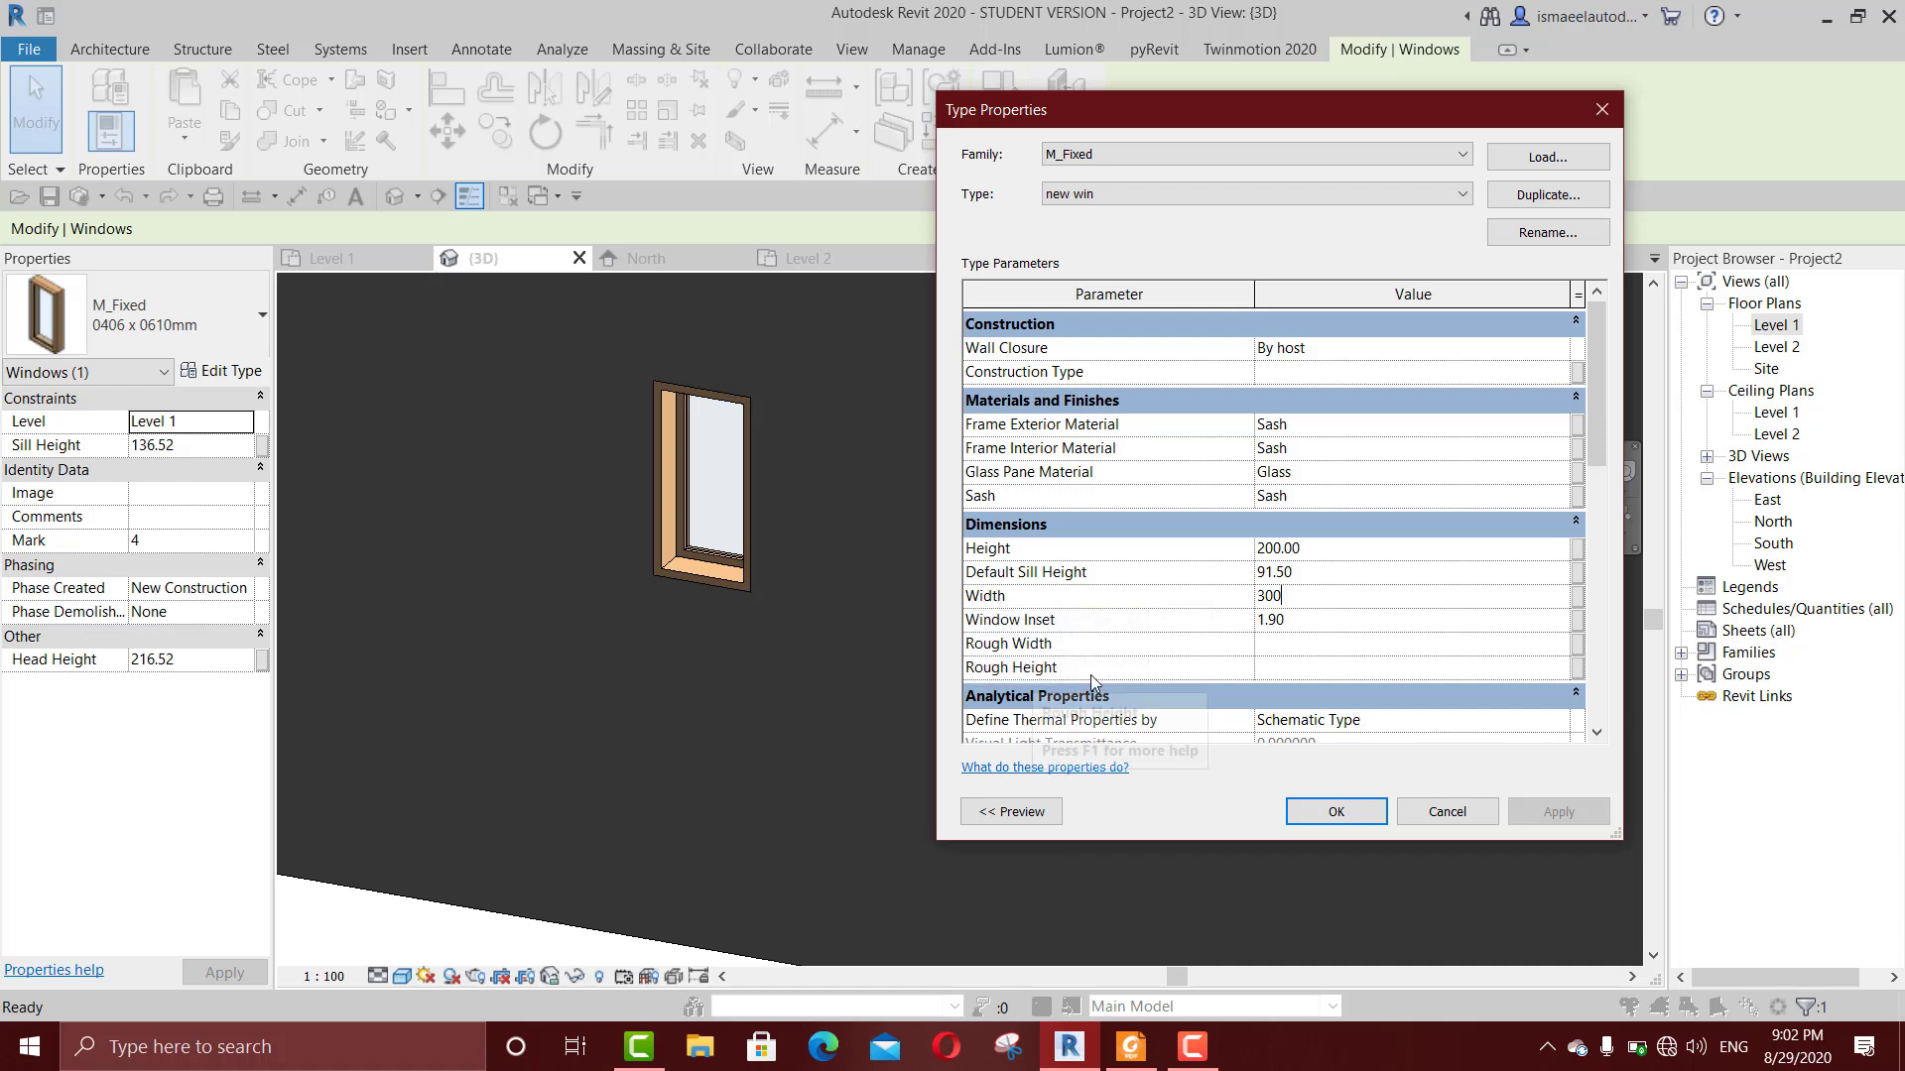
{"action": "left_click", "coordinate": [1352, 814]}
Step: Examine the resized window against the original small window on the wall in the 3D view
{"action": "scroll", "coordinate": [1225, 620], "scroll_direction": "down", "scroll_amount": 2}
{"action": "left_click_drag", "start_coordinate": [1219, 606], "coordinate": [1308, 670]}
{"action": "left_click", "coordinate": [1011, 831]}
{"action": "scroll", "coordinate": [1163, 677], "scroll_direction": "up", "scroll_amount": 3}
{"action": "left_click", "coordinate": [1185, 643]}
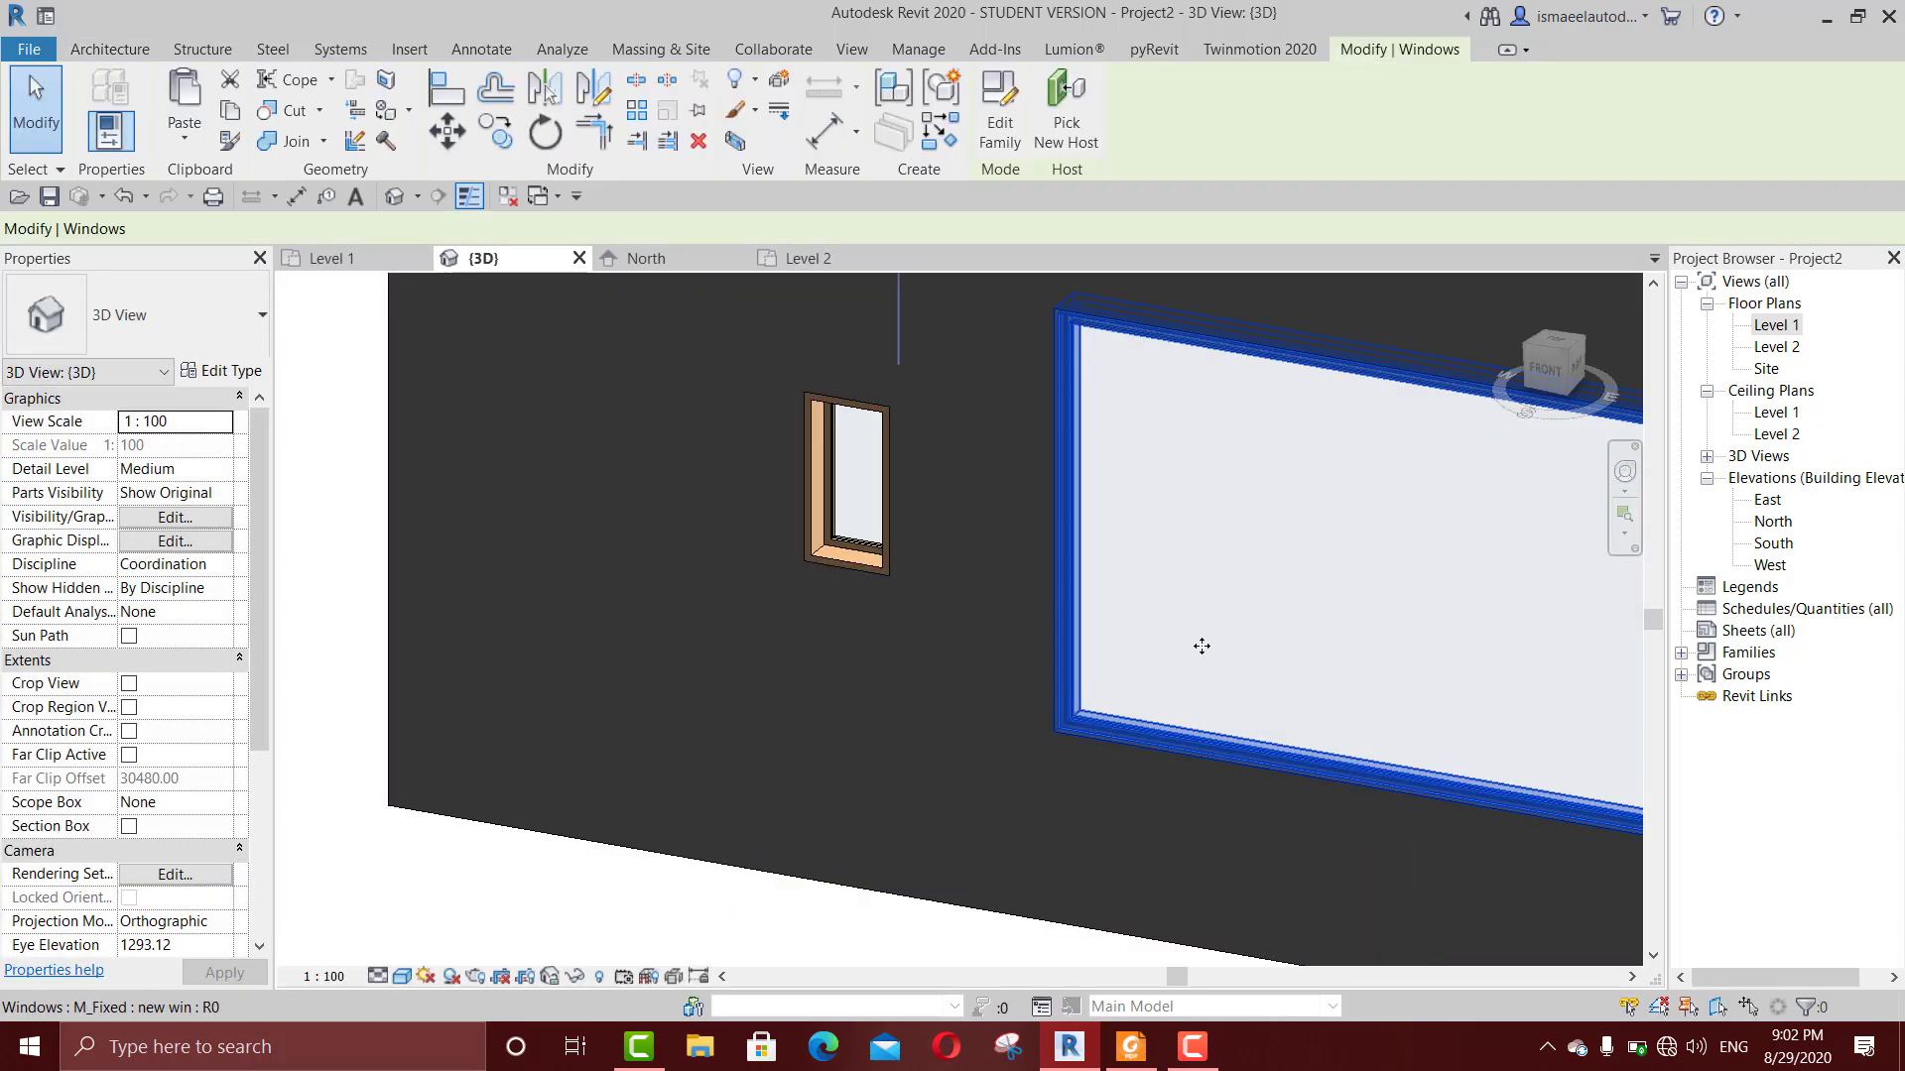
{"action": "scroll", "coordinate": [1209, 659], "scroll_direction": "down", "scroll_amount": 3}
{"action": "left_click", "coordinate": [1055, 771]}
{"action": "left_click", "coordinate": [1059, 854]}
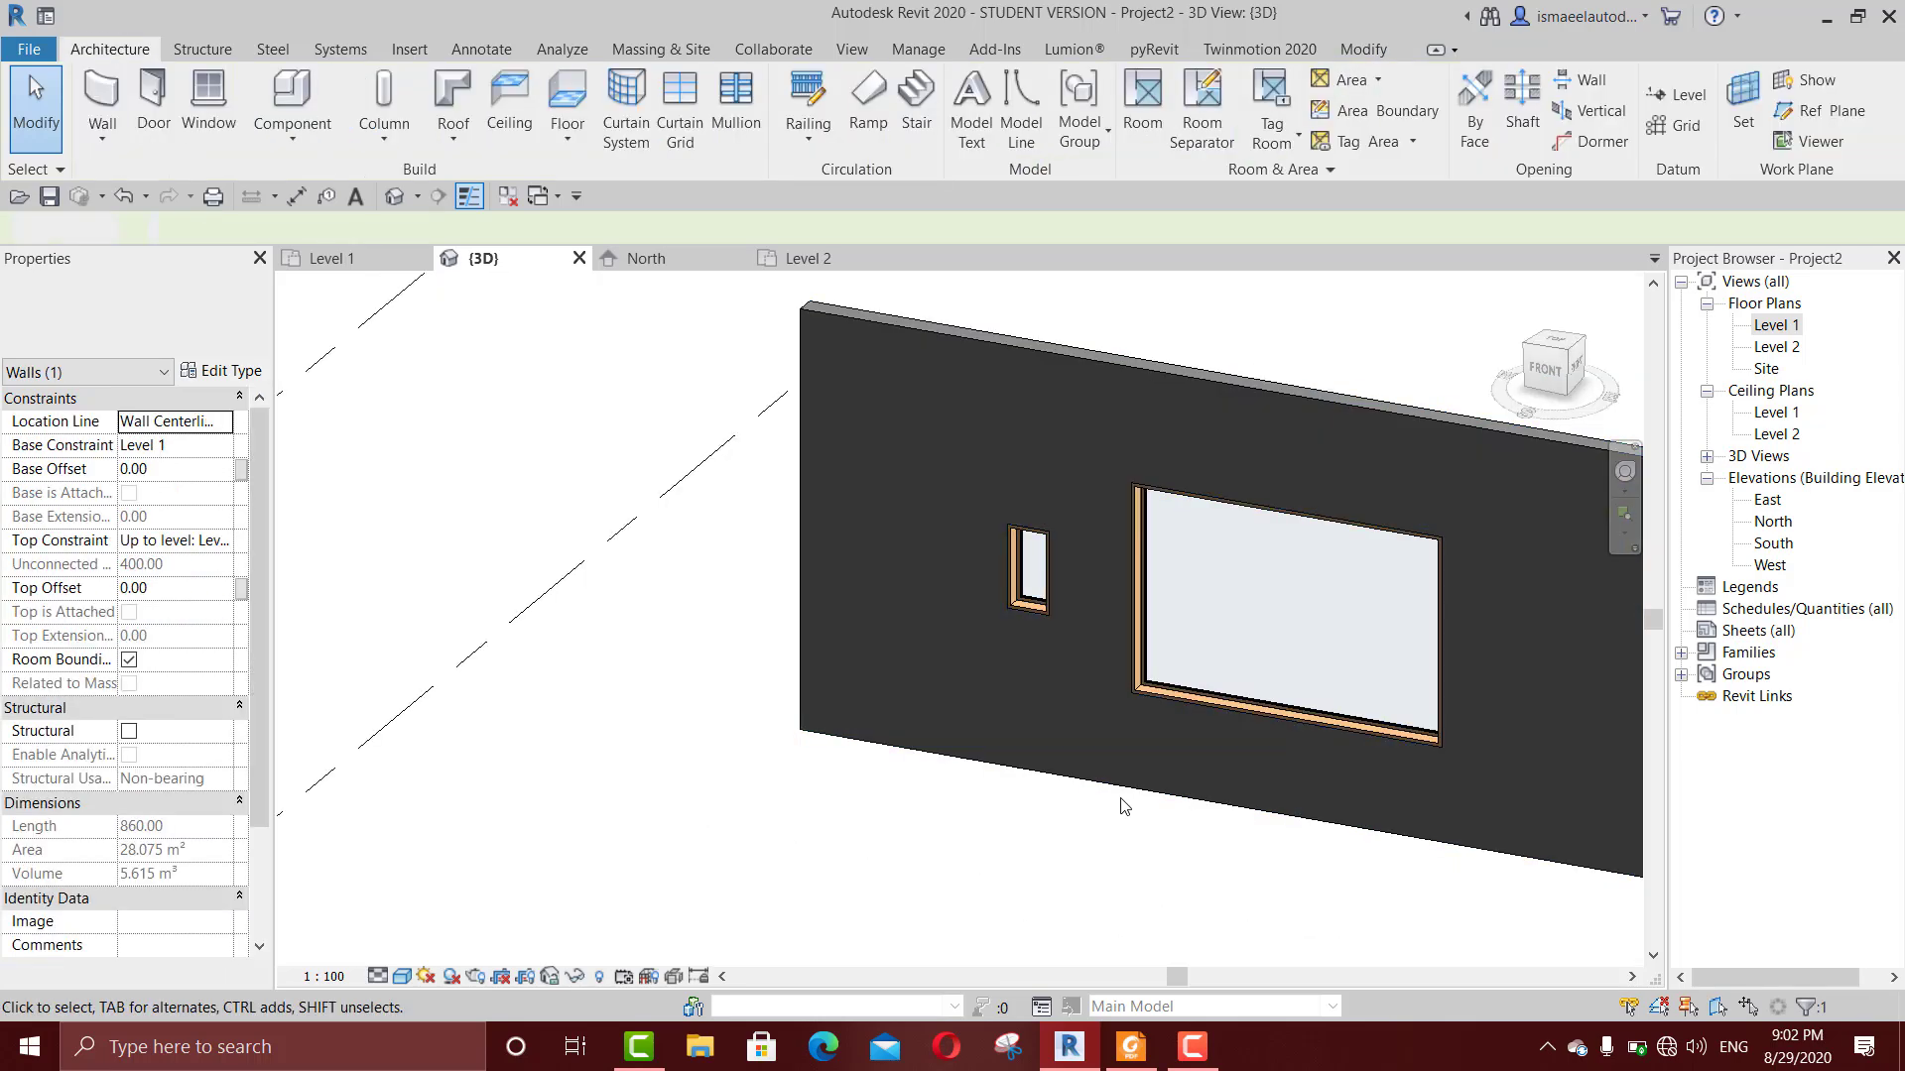
{"action": "scroll", "coordinate": [1157, 777], "scroll_direction": "up", "scroll_amount": 3}
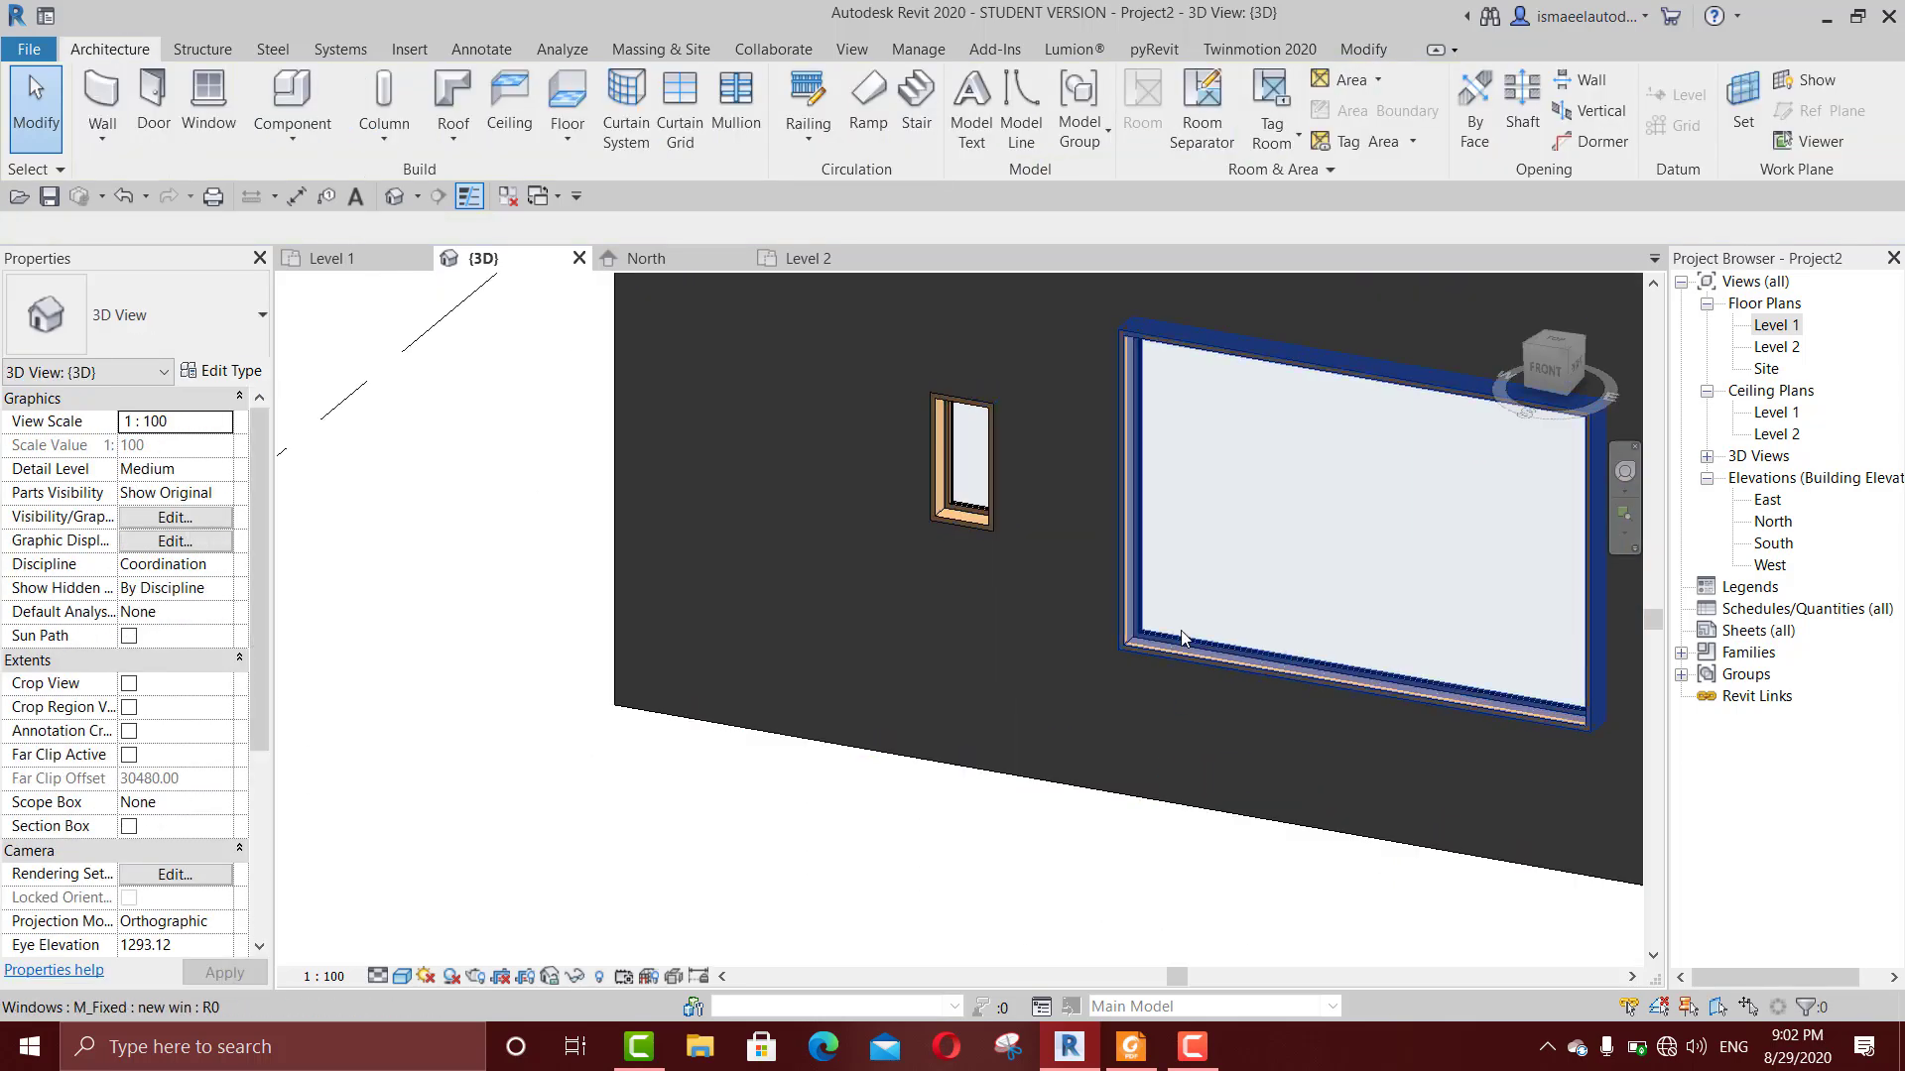
{"action": "scroll", "coordinate": [1185, 596], "scroll_direction": "down", "scroll_amount": 2}
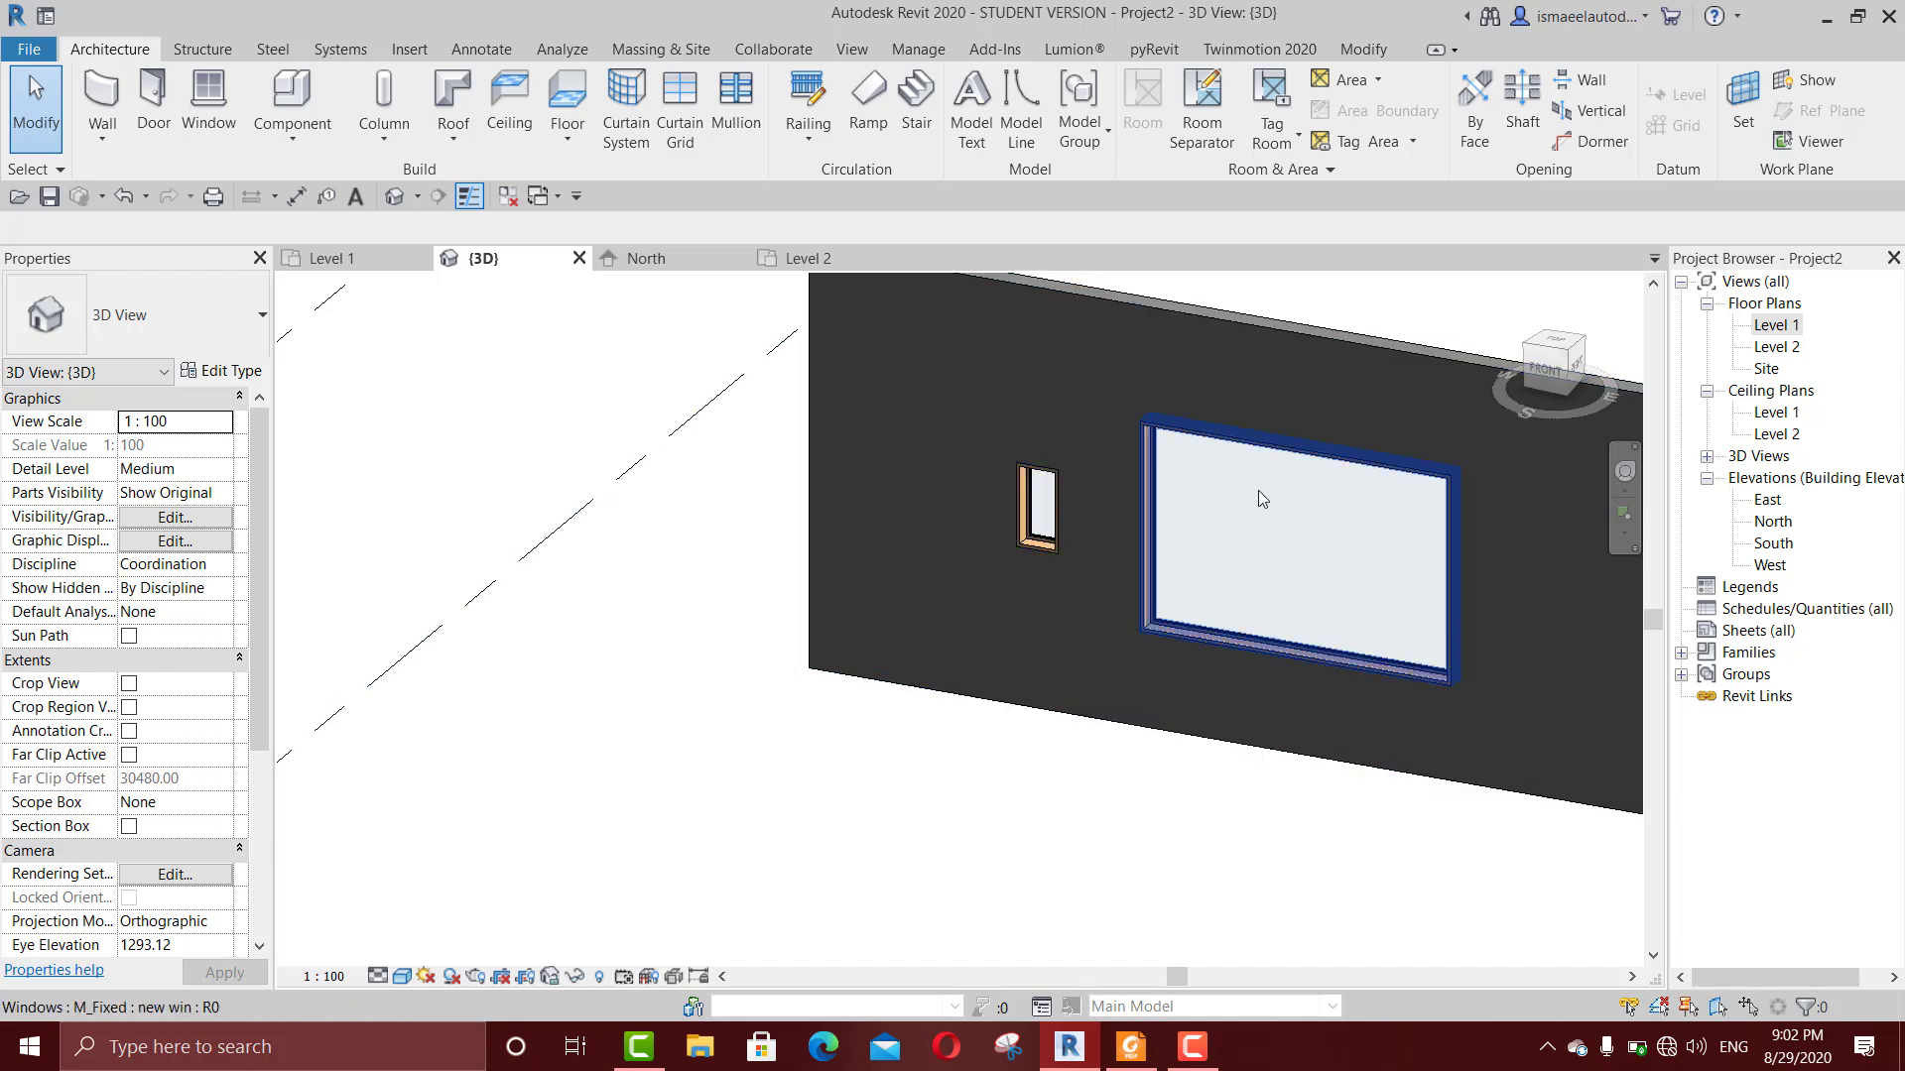
Step: Start the Window tool and look through the window families and types available in the project
{"action": "key", "text": "w"}
{"action": "key", "text": "n"}
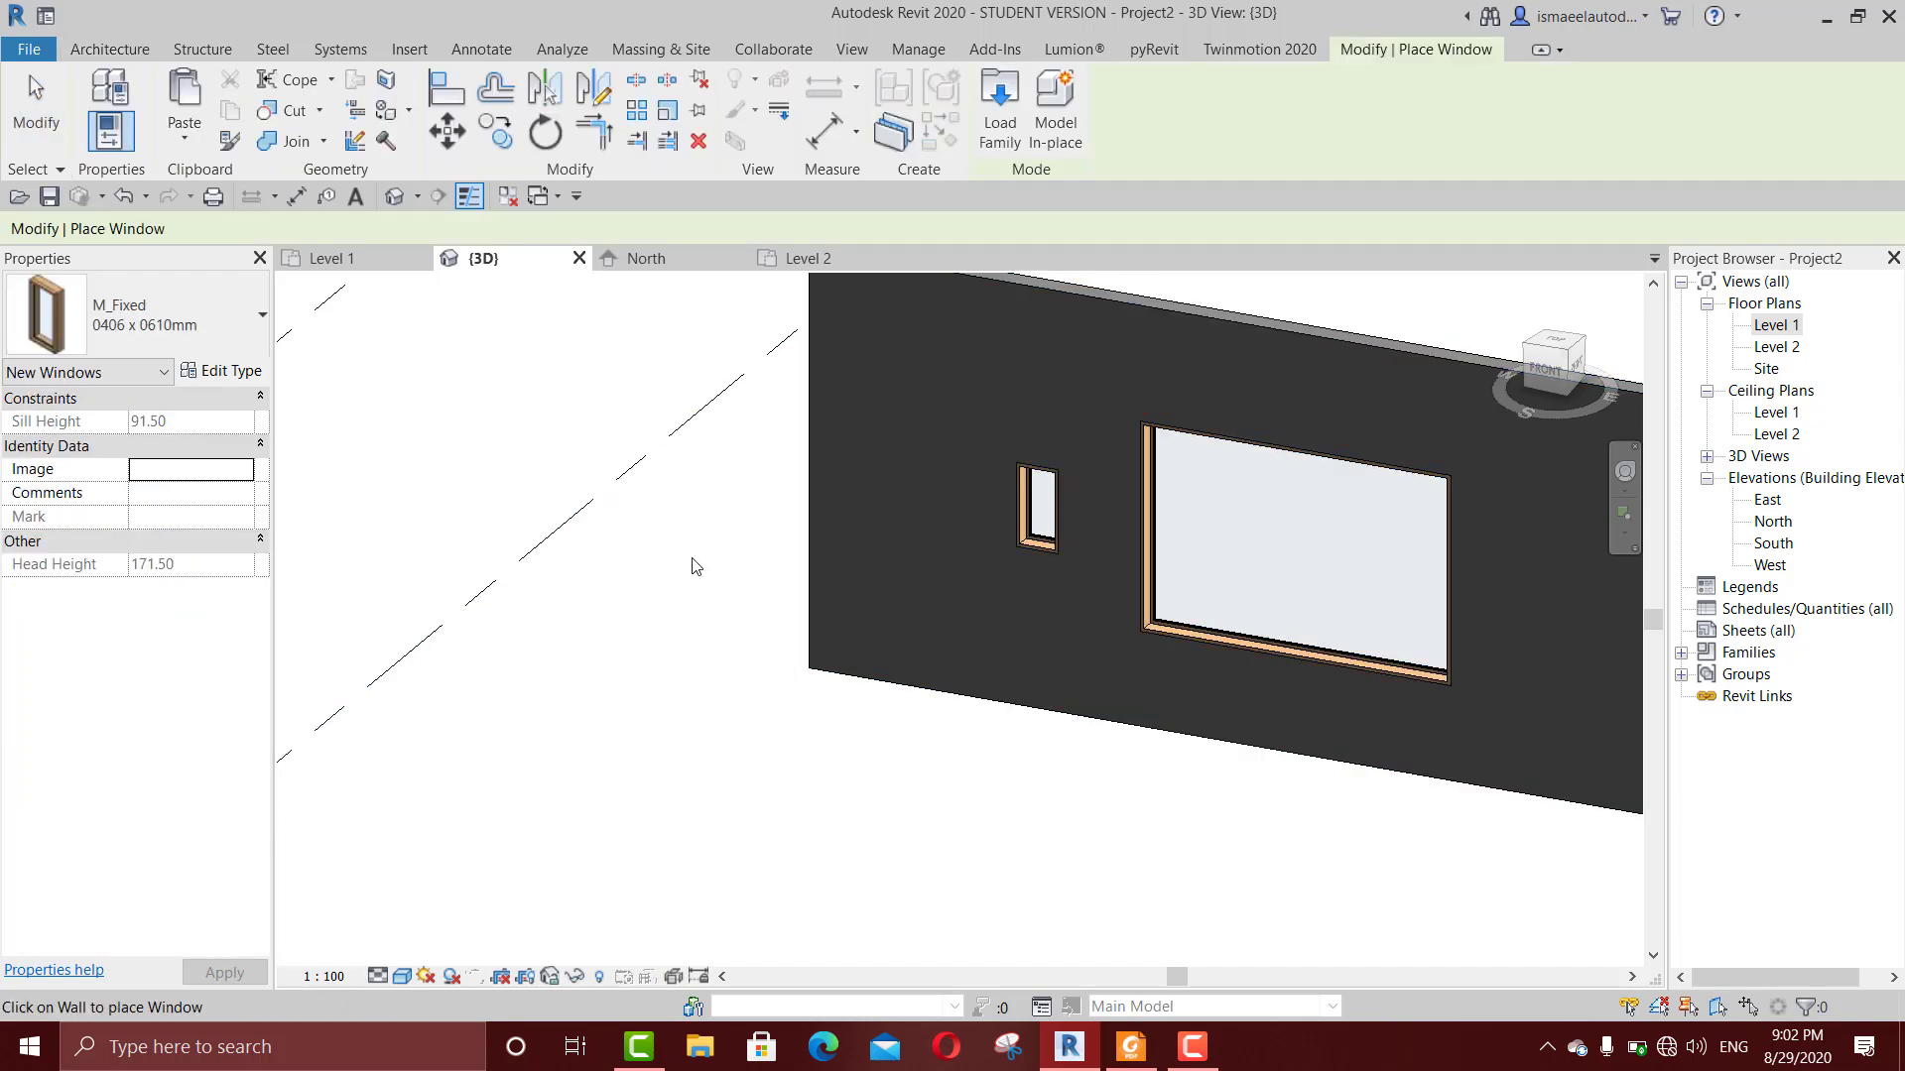
{"action": "left_click", "coordinate": [1007, 95]}
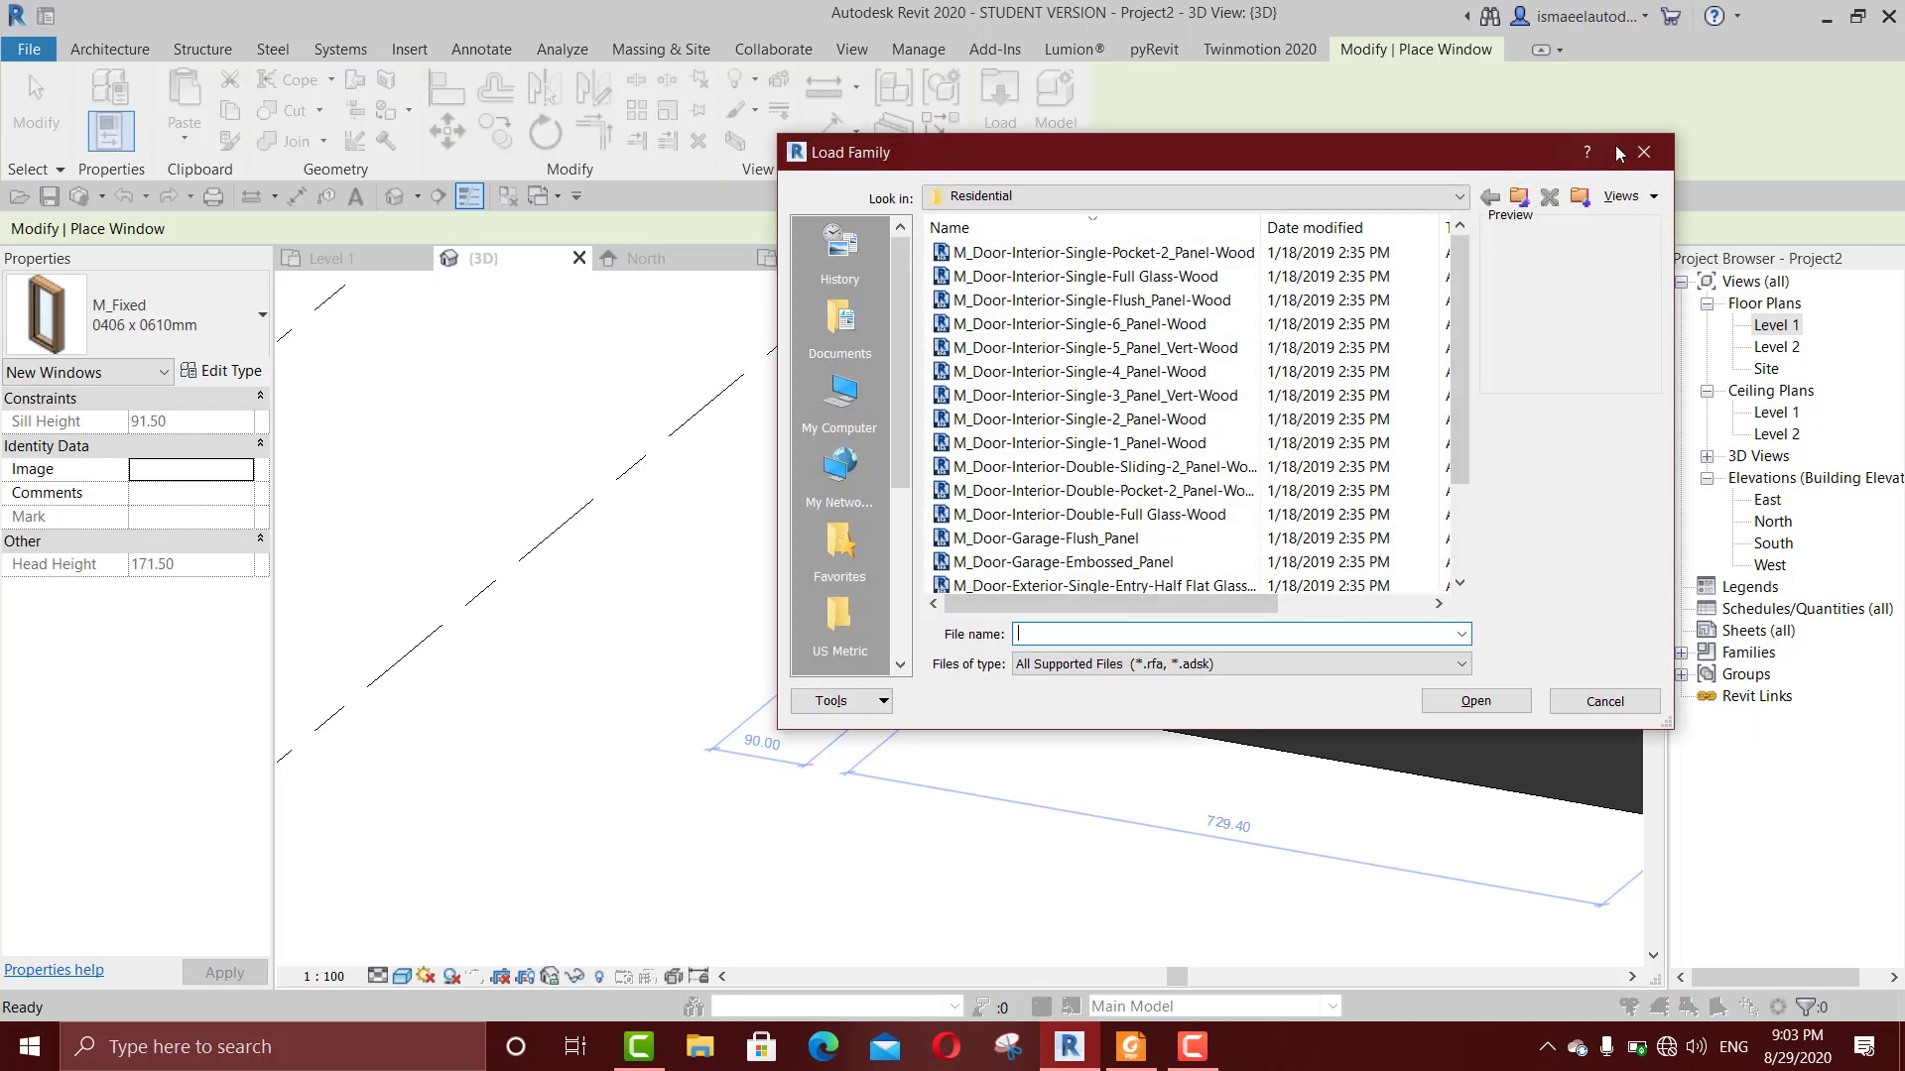
{"action": "left_click", "coordinate": [1637, 151]}
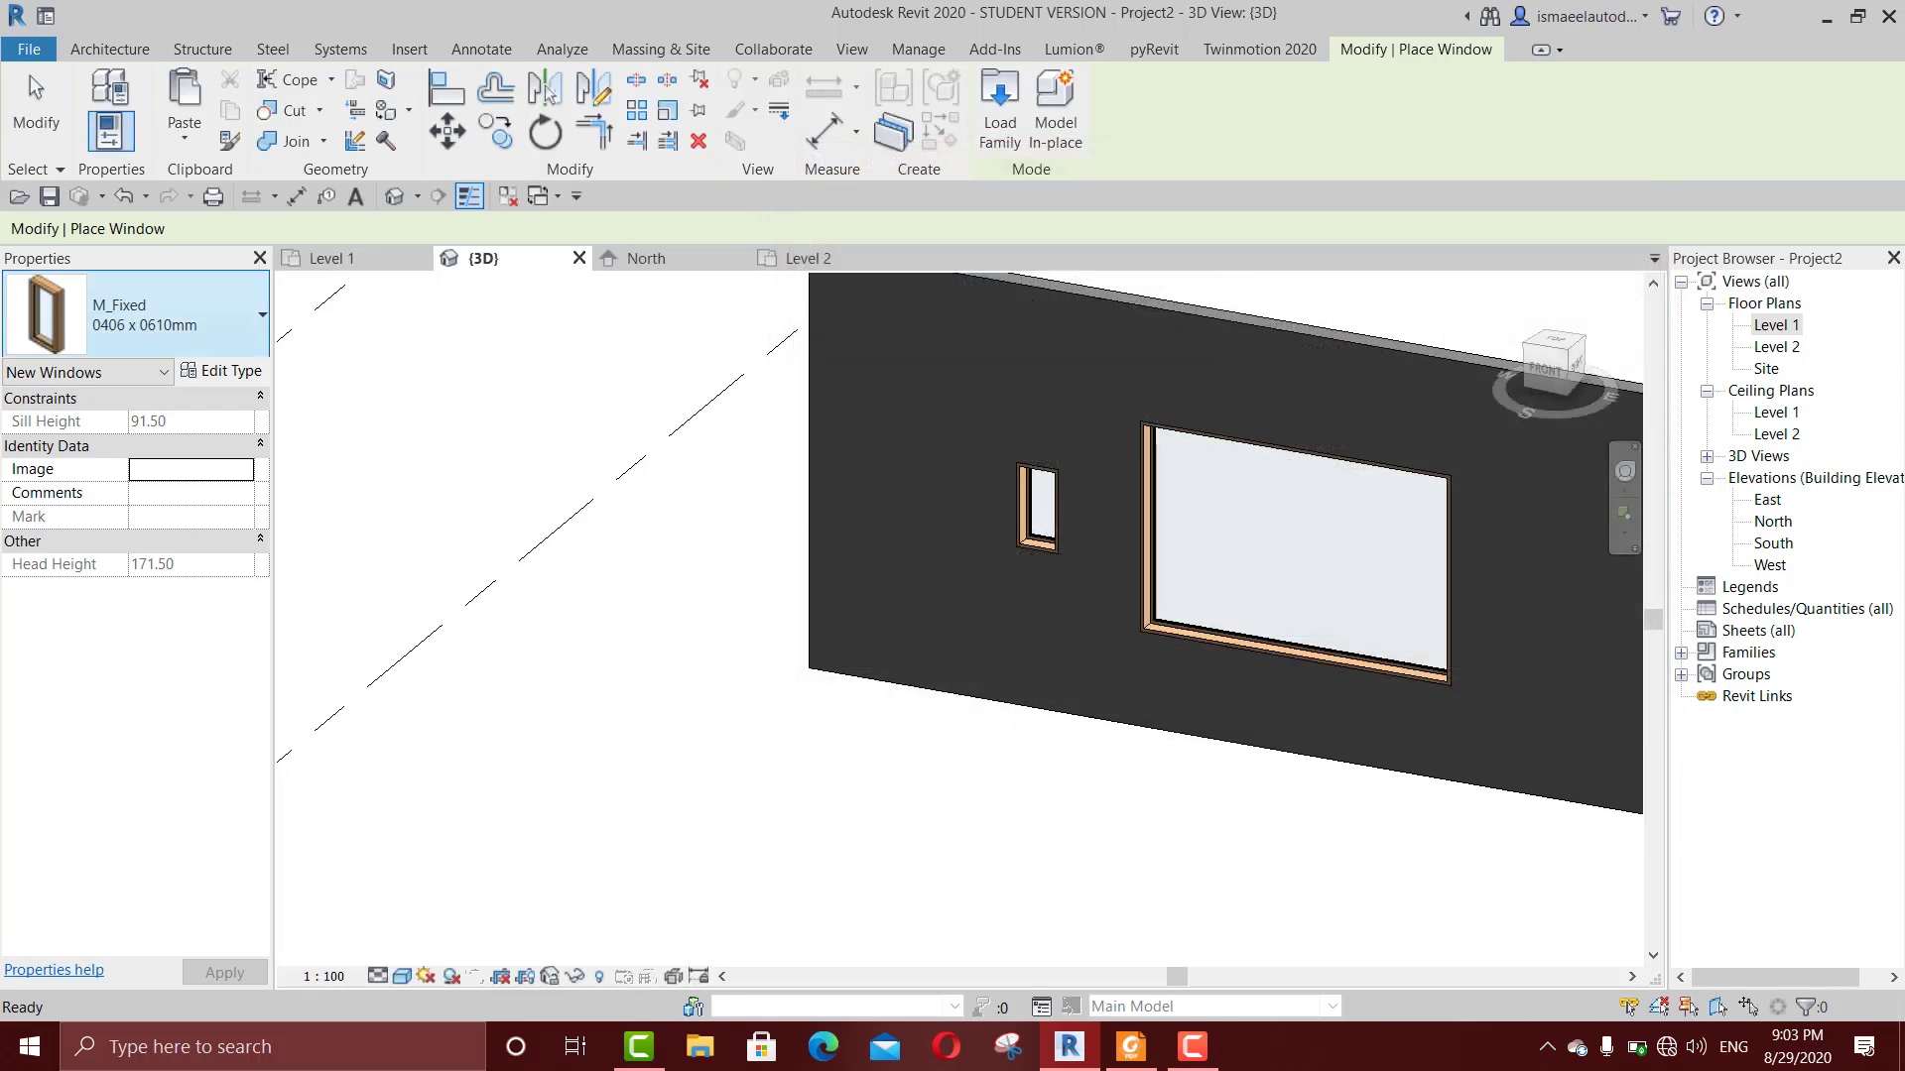
{"action": "left_click", "coordinate": [193, 321]}
{"action": "scroll", "coordinate": [129, 734], "scroll_direction": "down", "scroll_amount": 2}
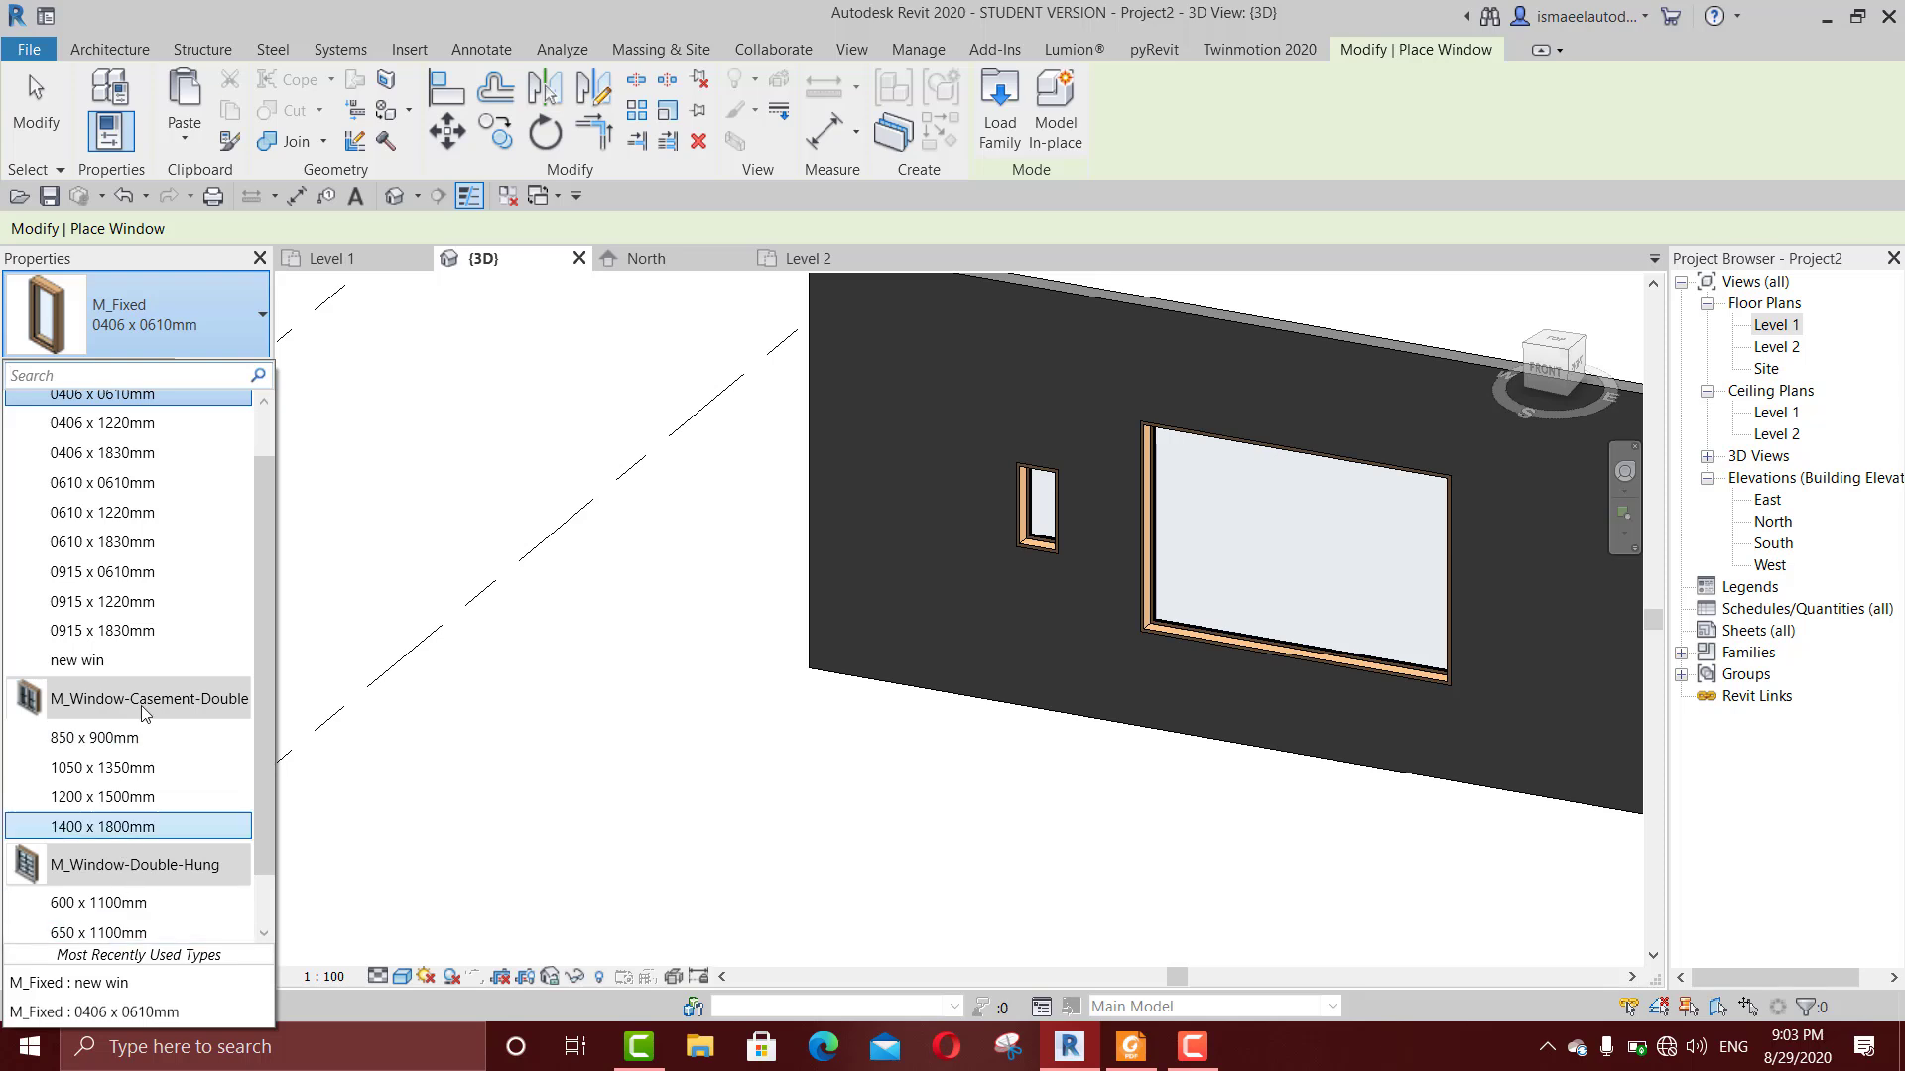
{"action": "scroll", "coordinate": [129, 841], "scroll_direction": "down", "scroll_amount": 2}
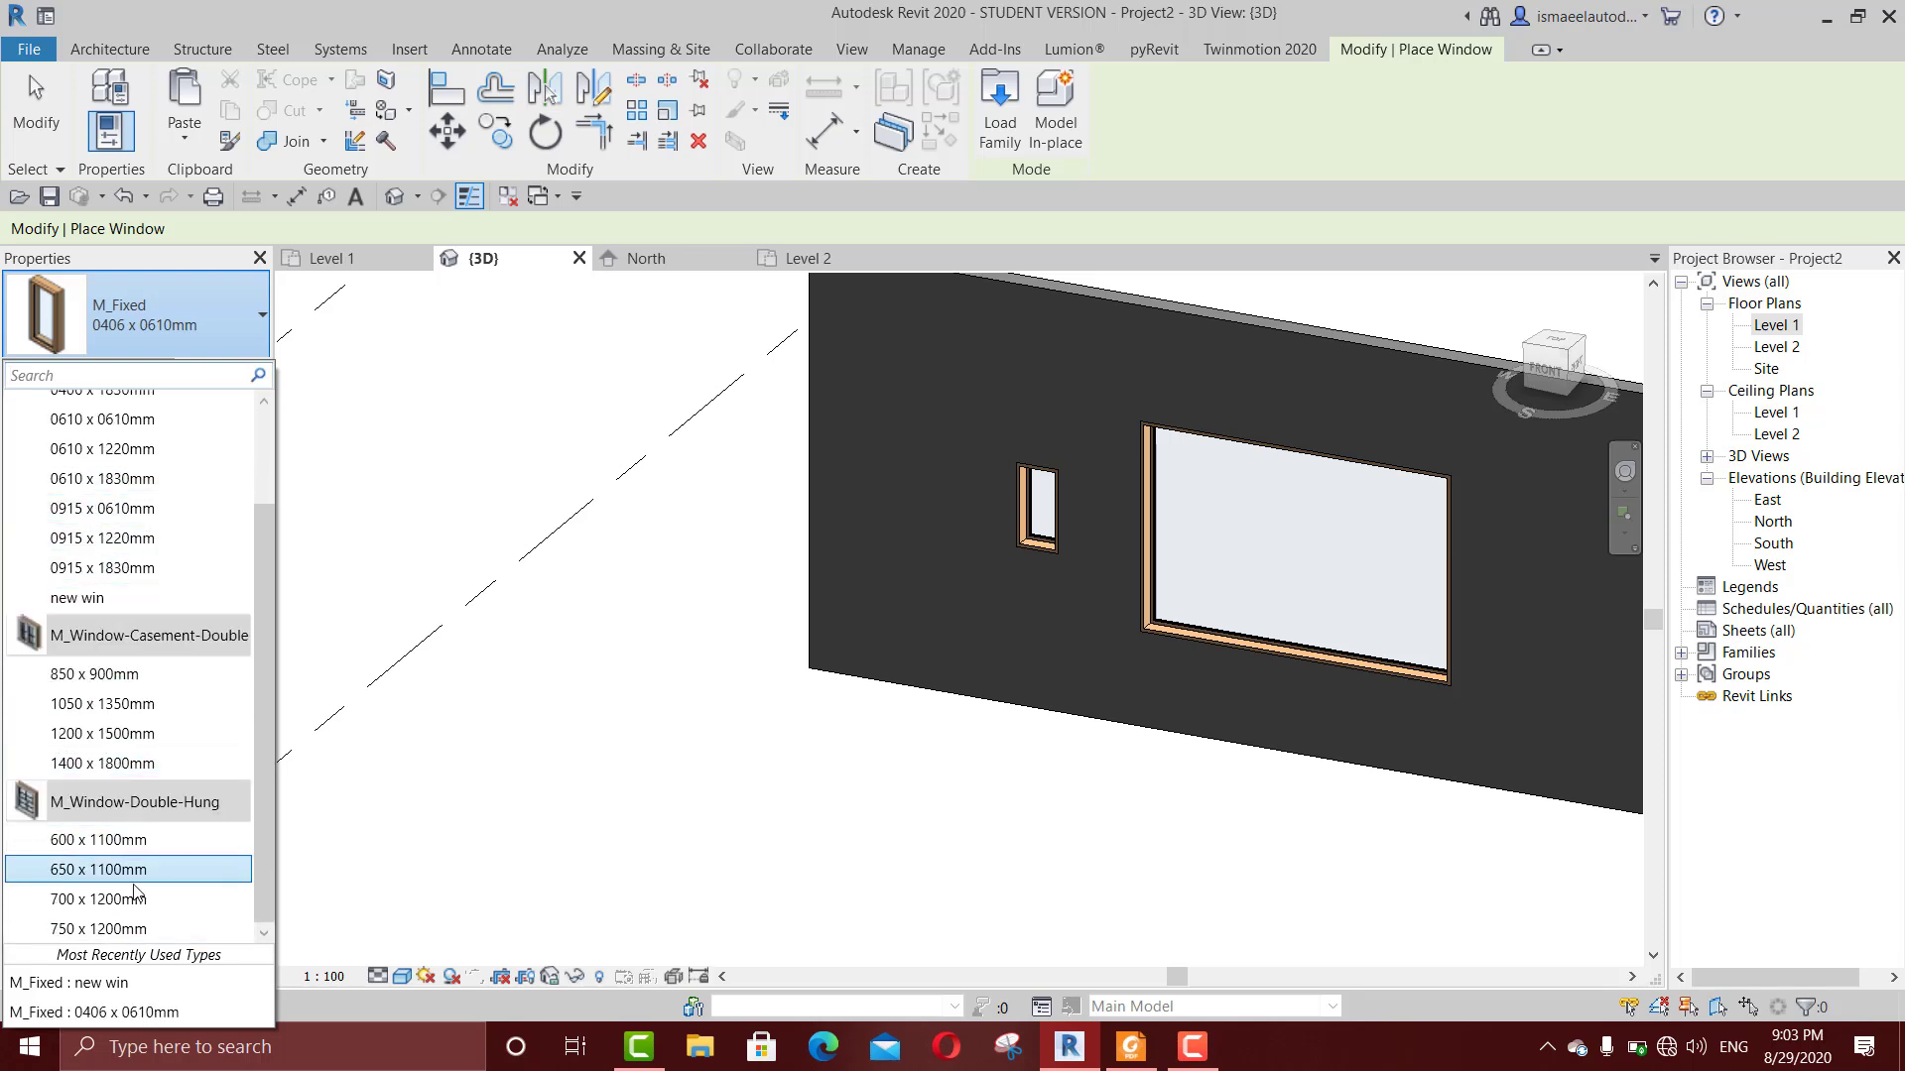
{"action": "scroll", "coordinate": [139, 635], "scroll_direction": "up", "scroll_amount": 3}
{"action": "scroll", "coordinate": [104, 496], "scroll_direction": "down", "scroll_amount": 3}
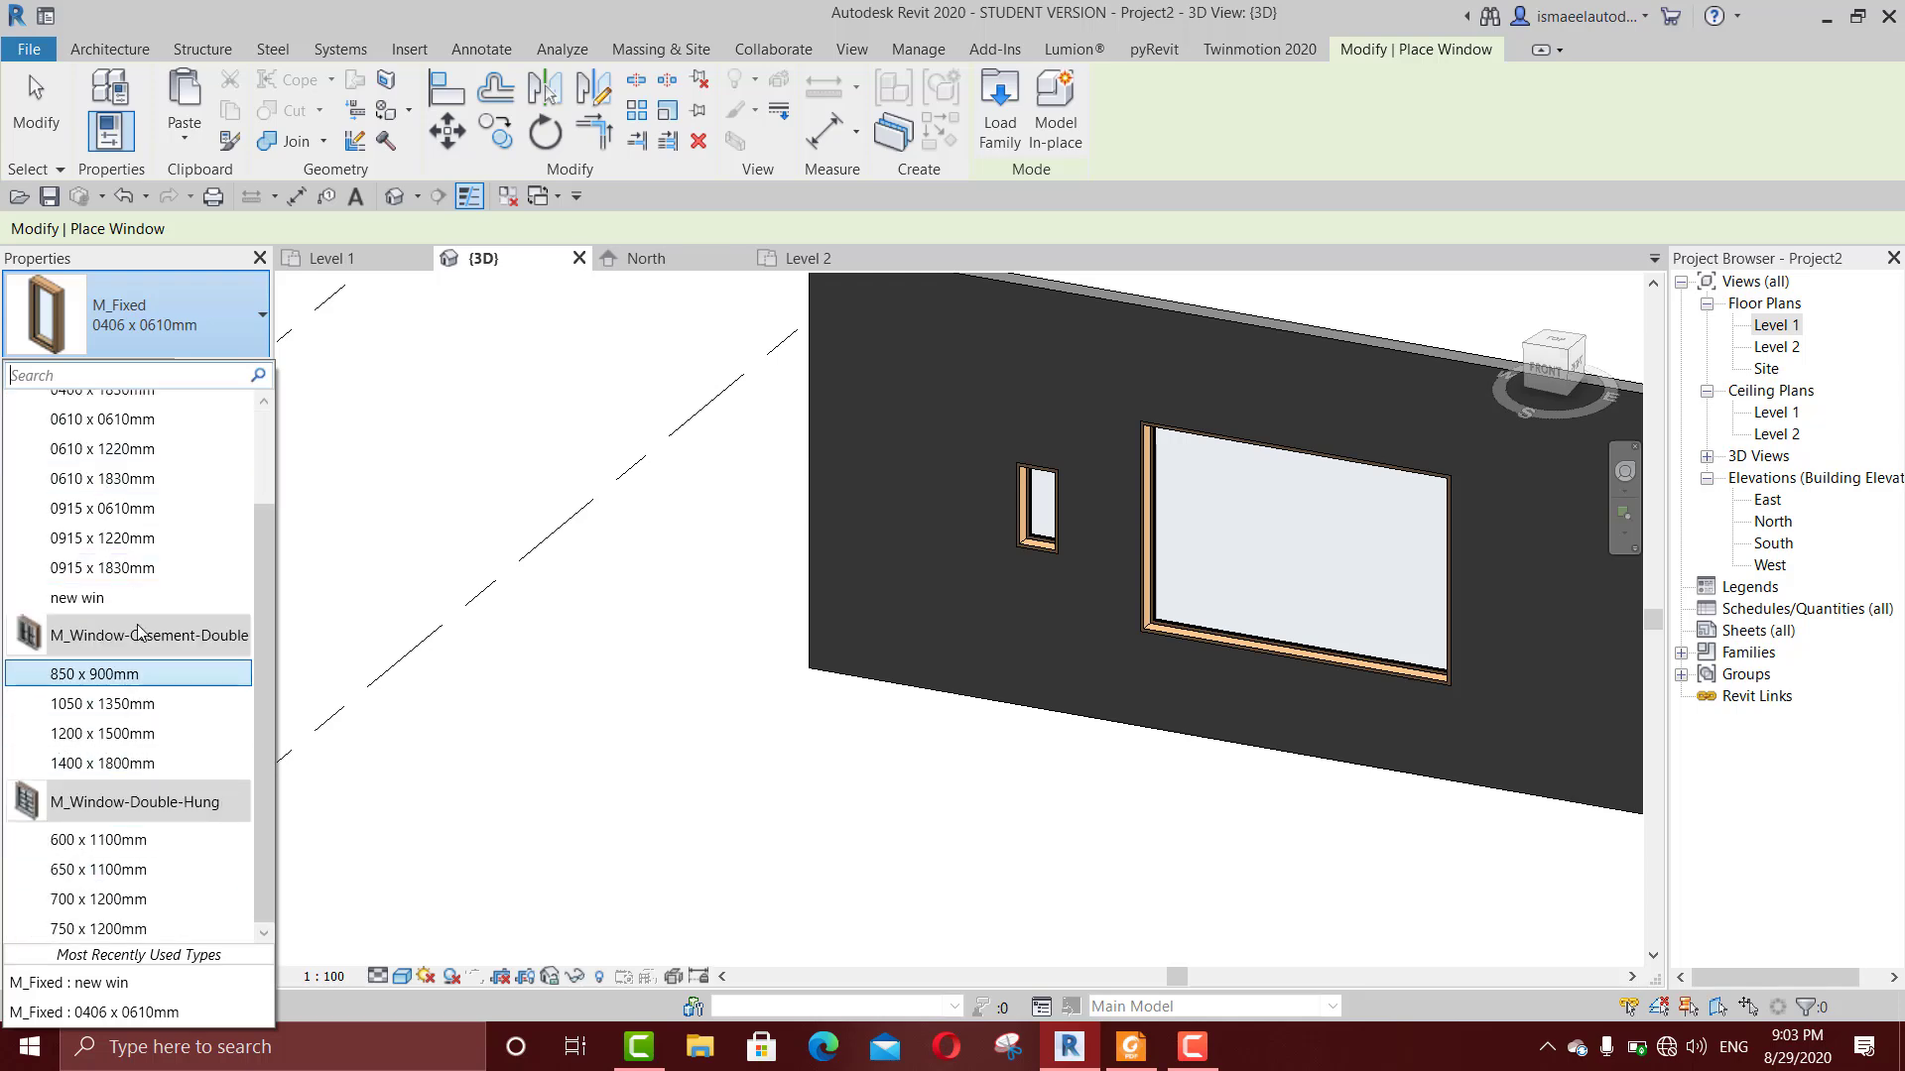
Step: Load the M_Window-Fixed-Oval family from the Windows folder of the US Metric library
{"action": "left_click", "coordinate": [1002, 109]}
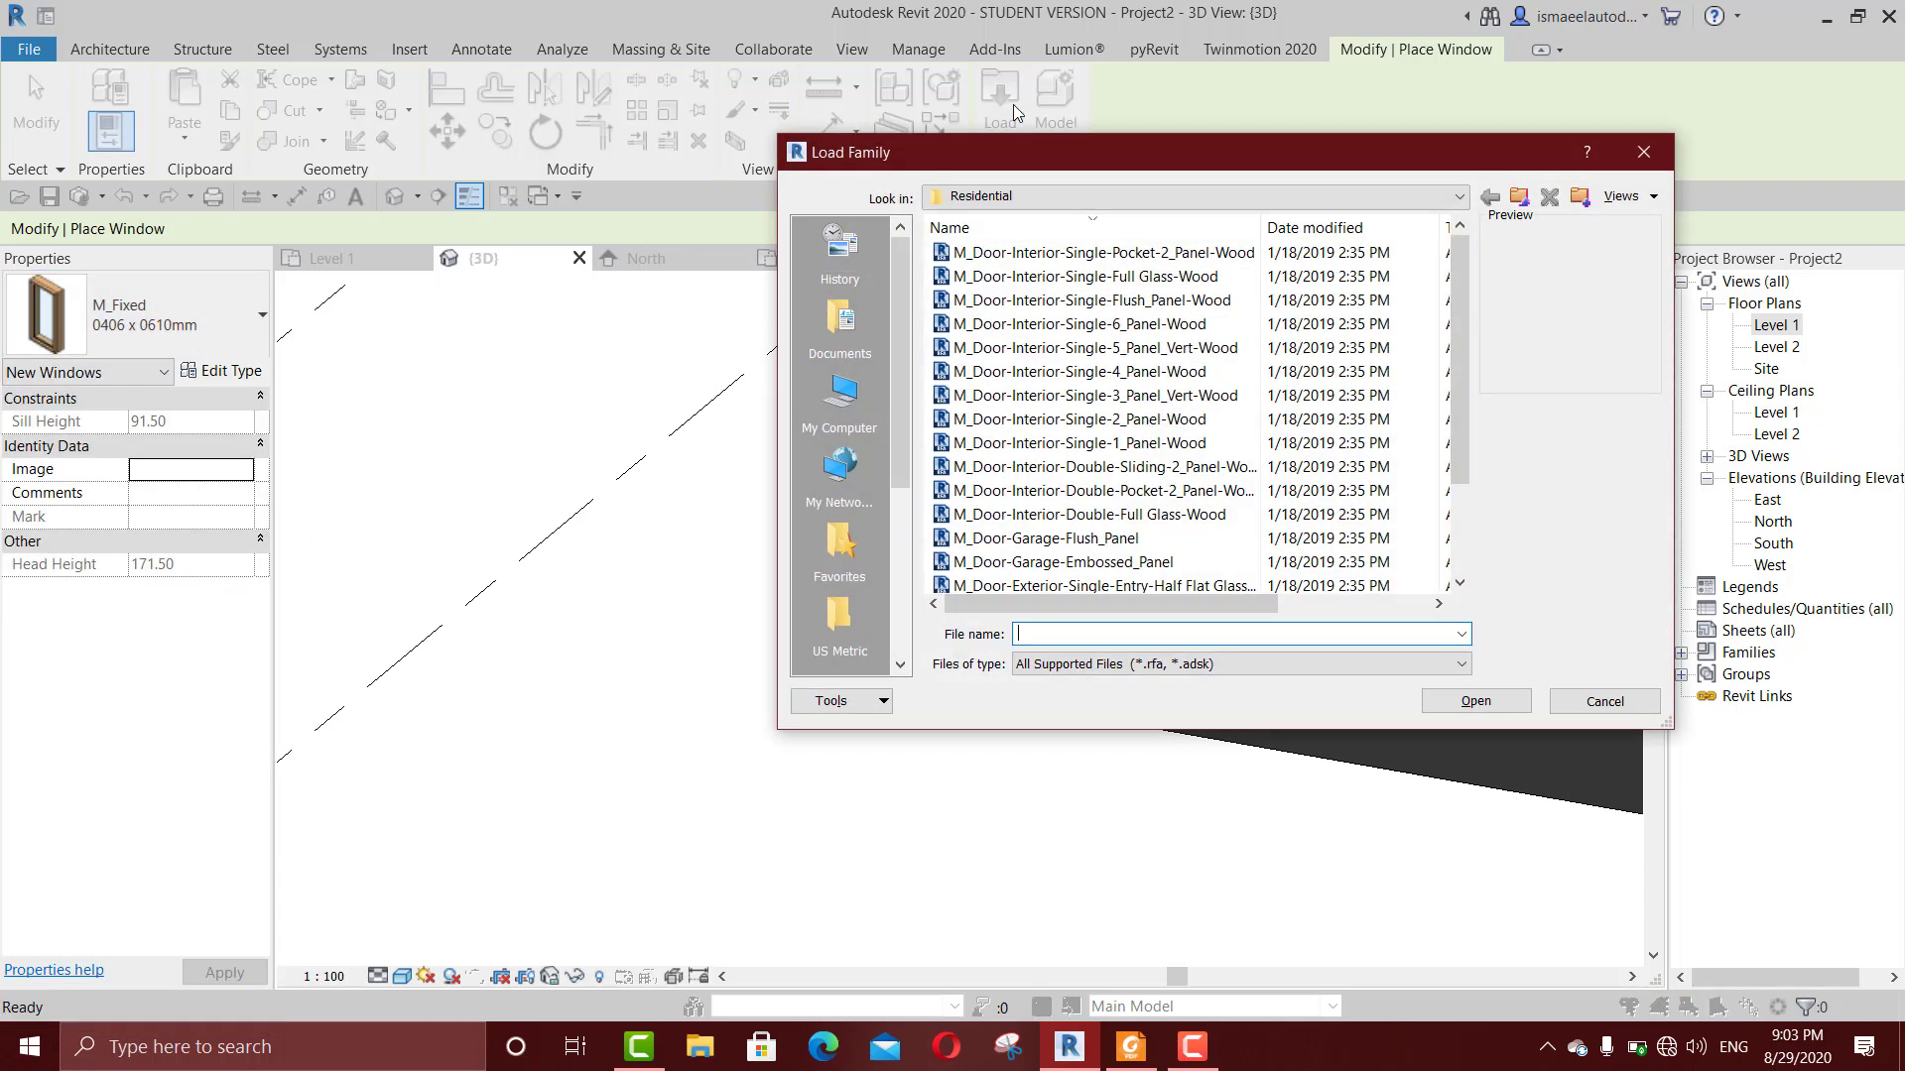
{"action": "left_click", "coordinate": [1520, 198]}
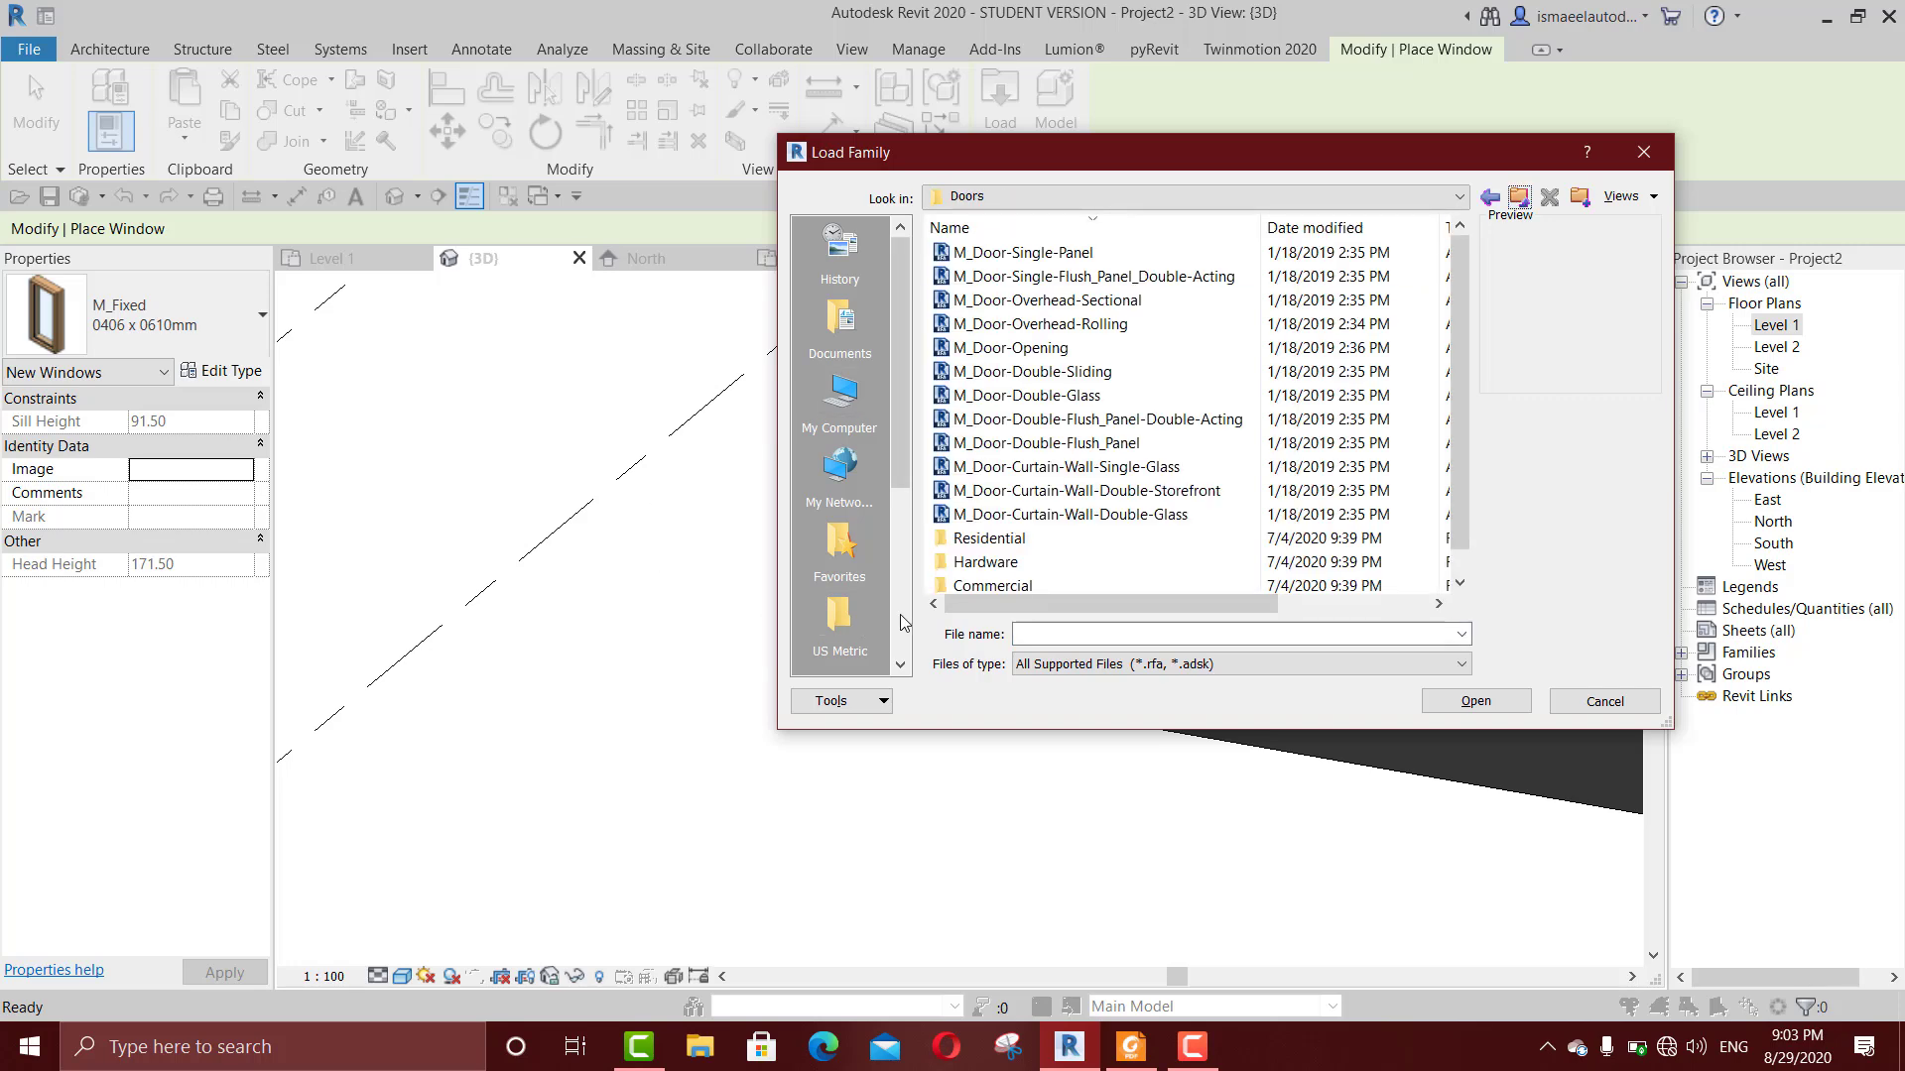
{"action": "left_click", "coordinate": [834, 628]}
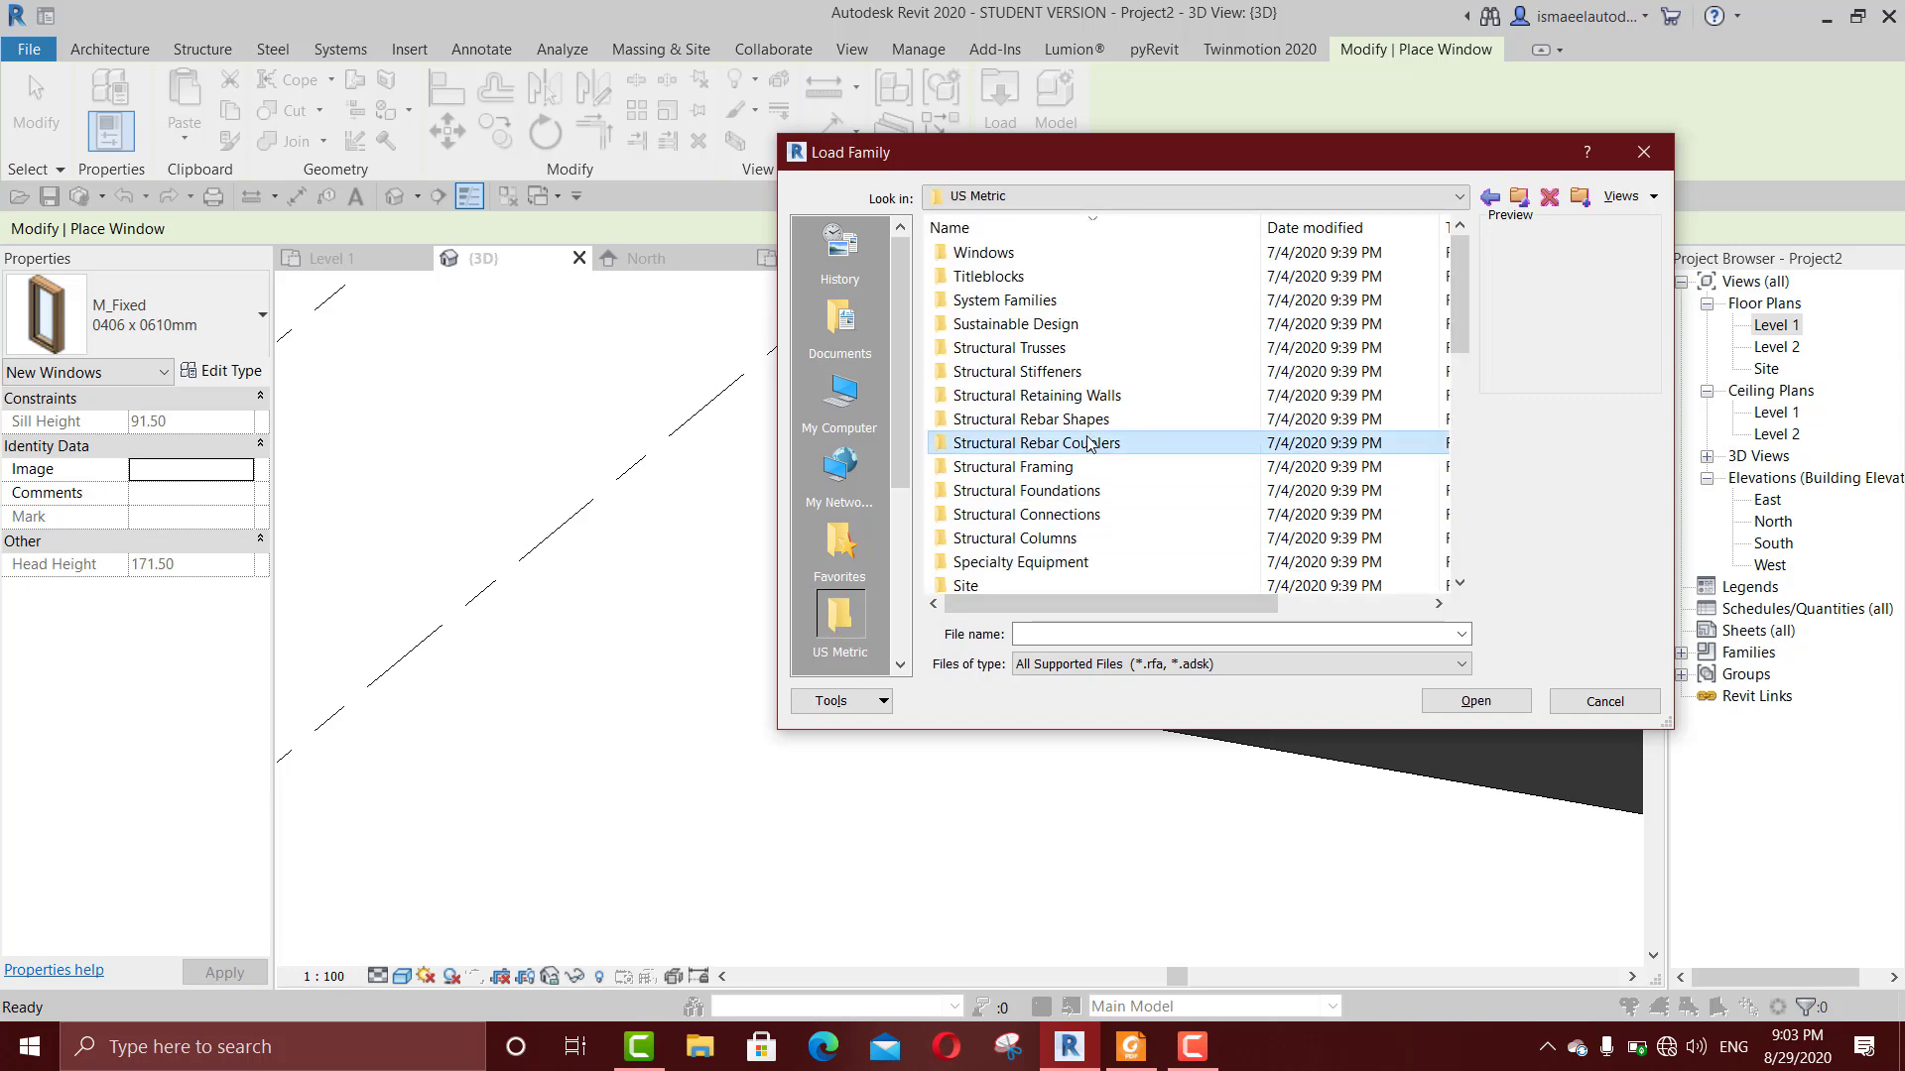
{"action": "double_click", "coordinate": [1005, 260]}
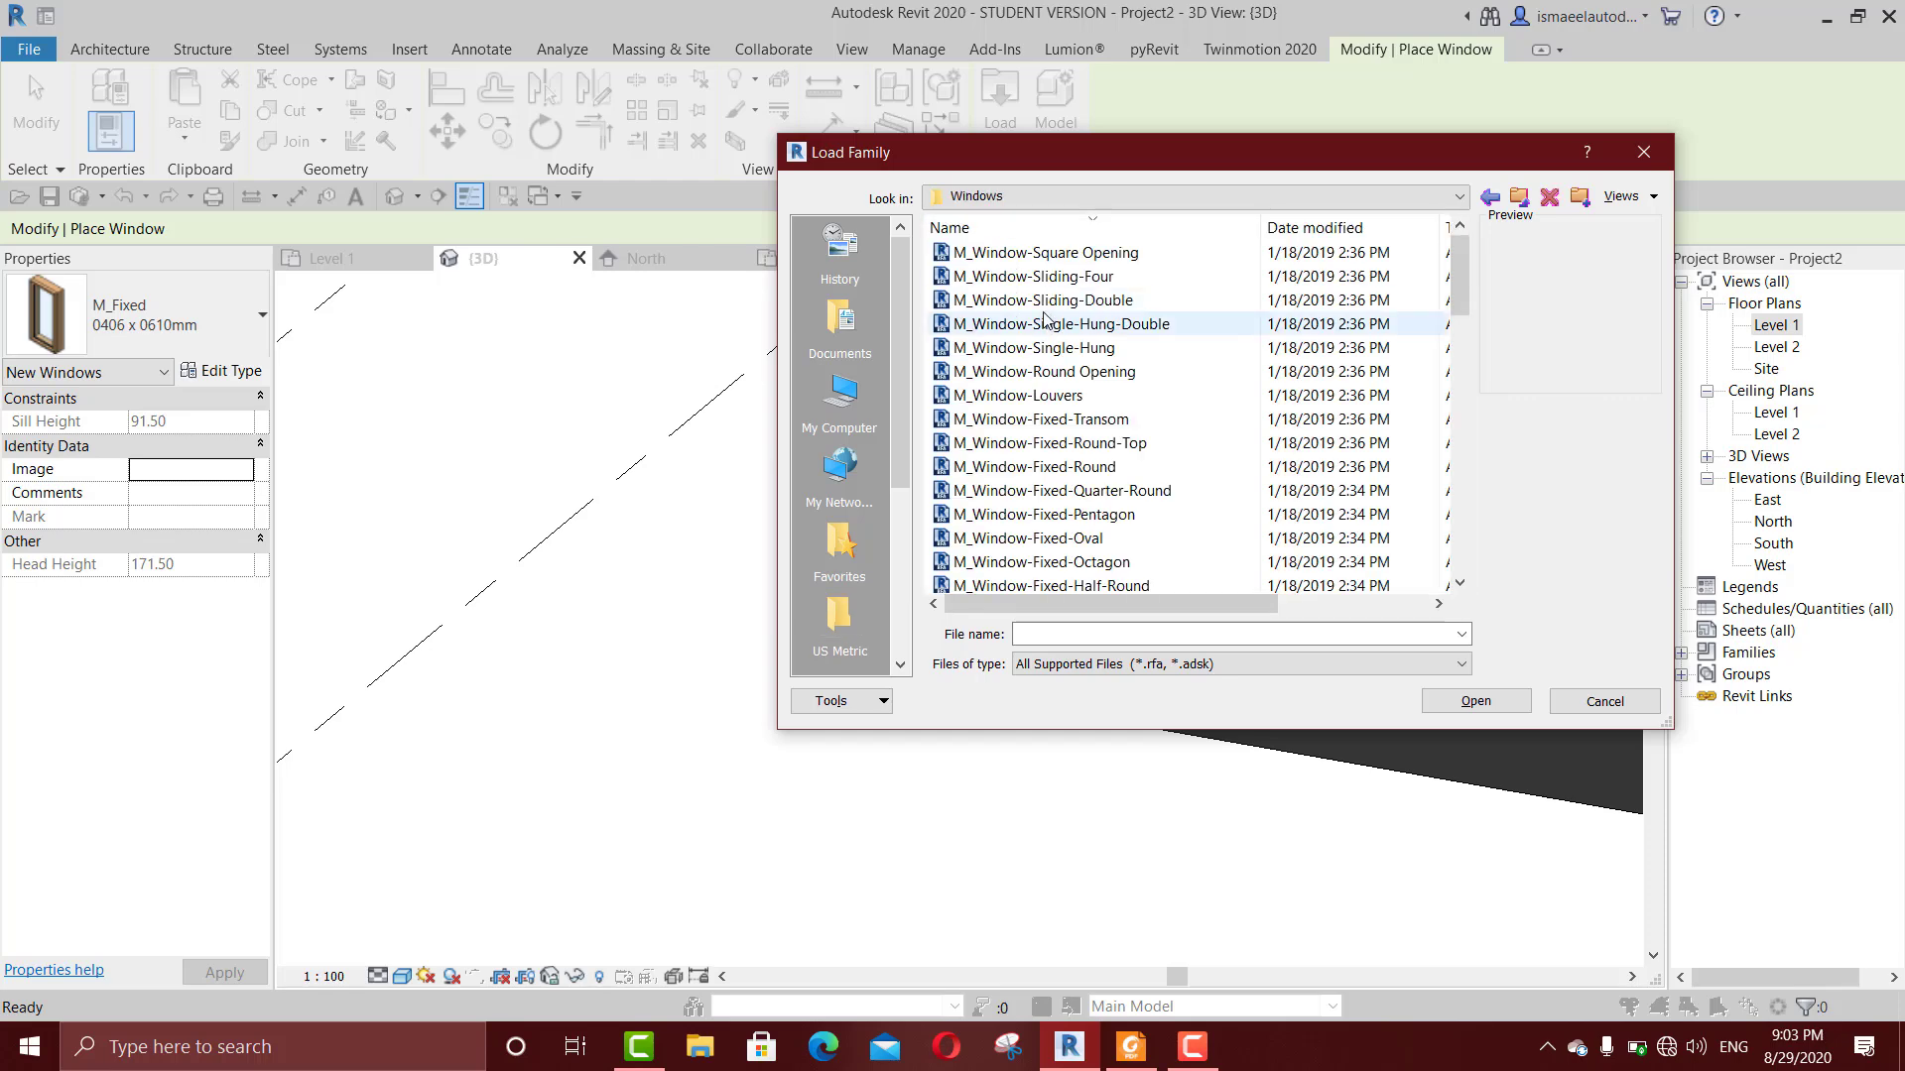
{"action": "left_click", "coordinate": [1043, 320]}
{"action": "key", "text": "Down"}
{"action": "key", "text": "Down"}
{"action": "key", "text": "Down"}
{"action": "key", "text": "Down"}
{"action": "key", "text": "Down"}
{"action": "key", "text": "Down"}
{"action": "key", "text": "Down"}
{"action": "key", "text": "Down"}
{"action": "key", "text": "Down"}
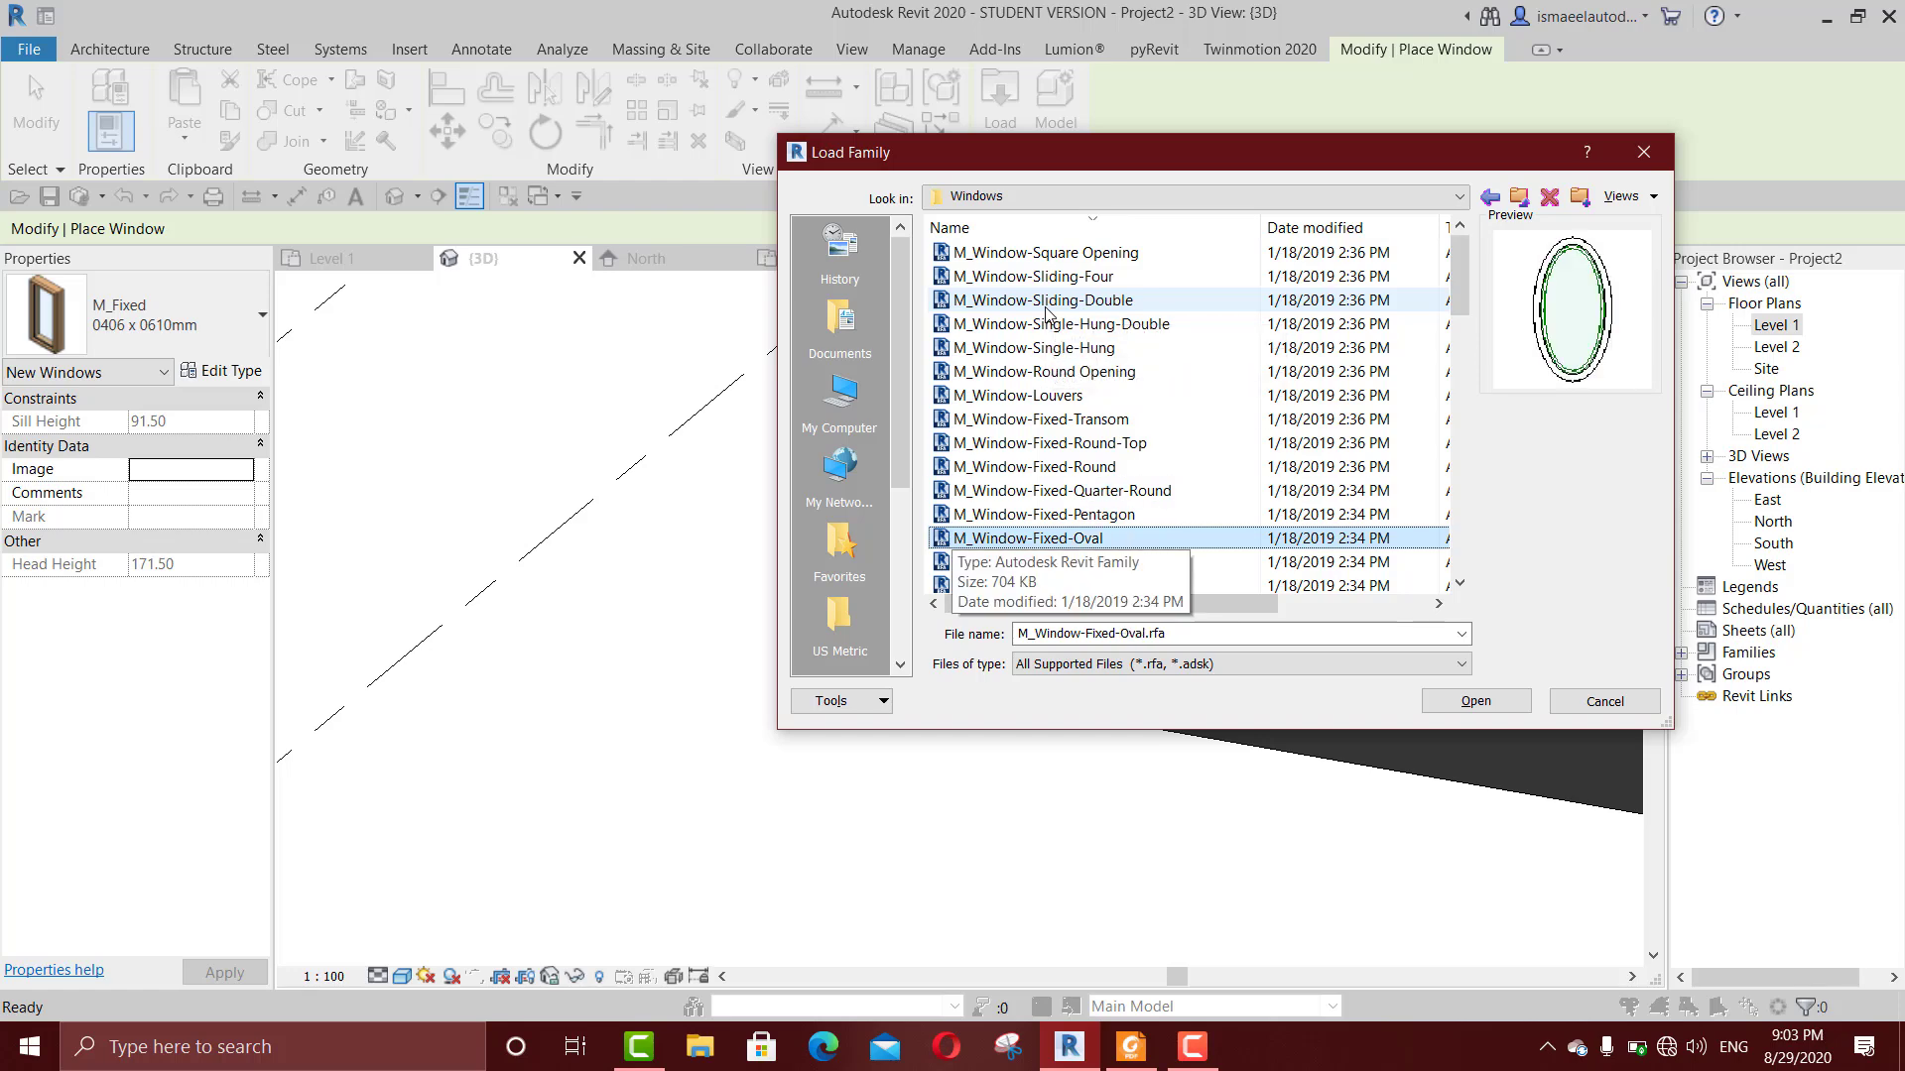
{"action": "key", "text": "Return"}
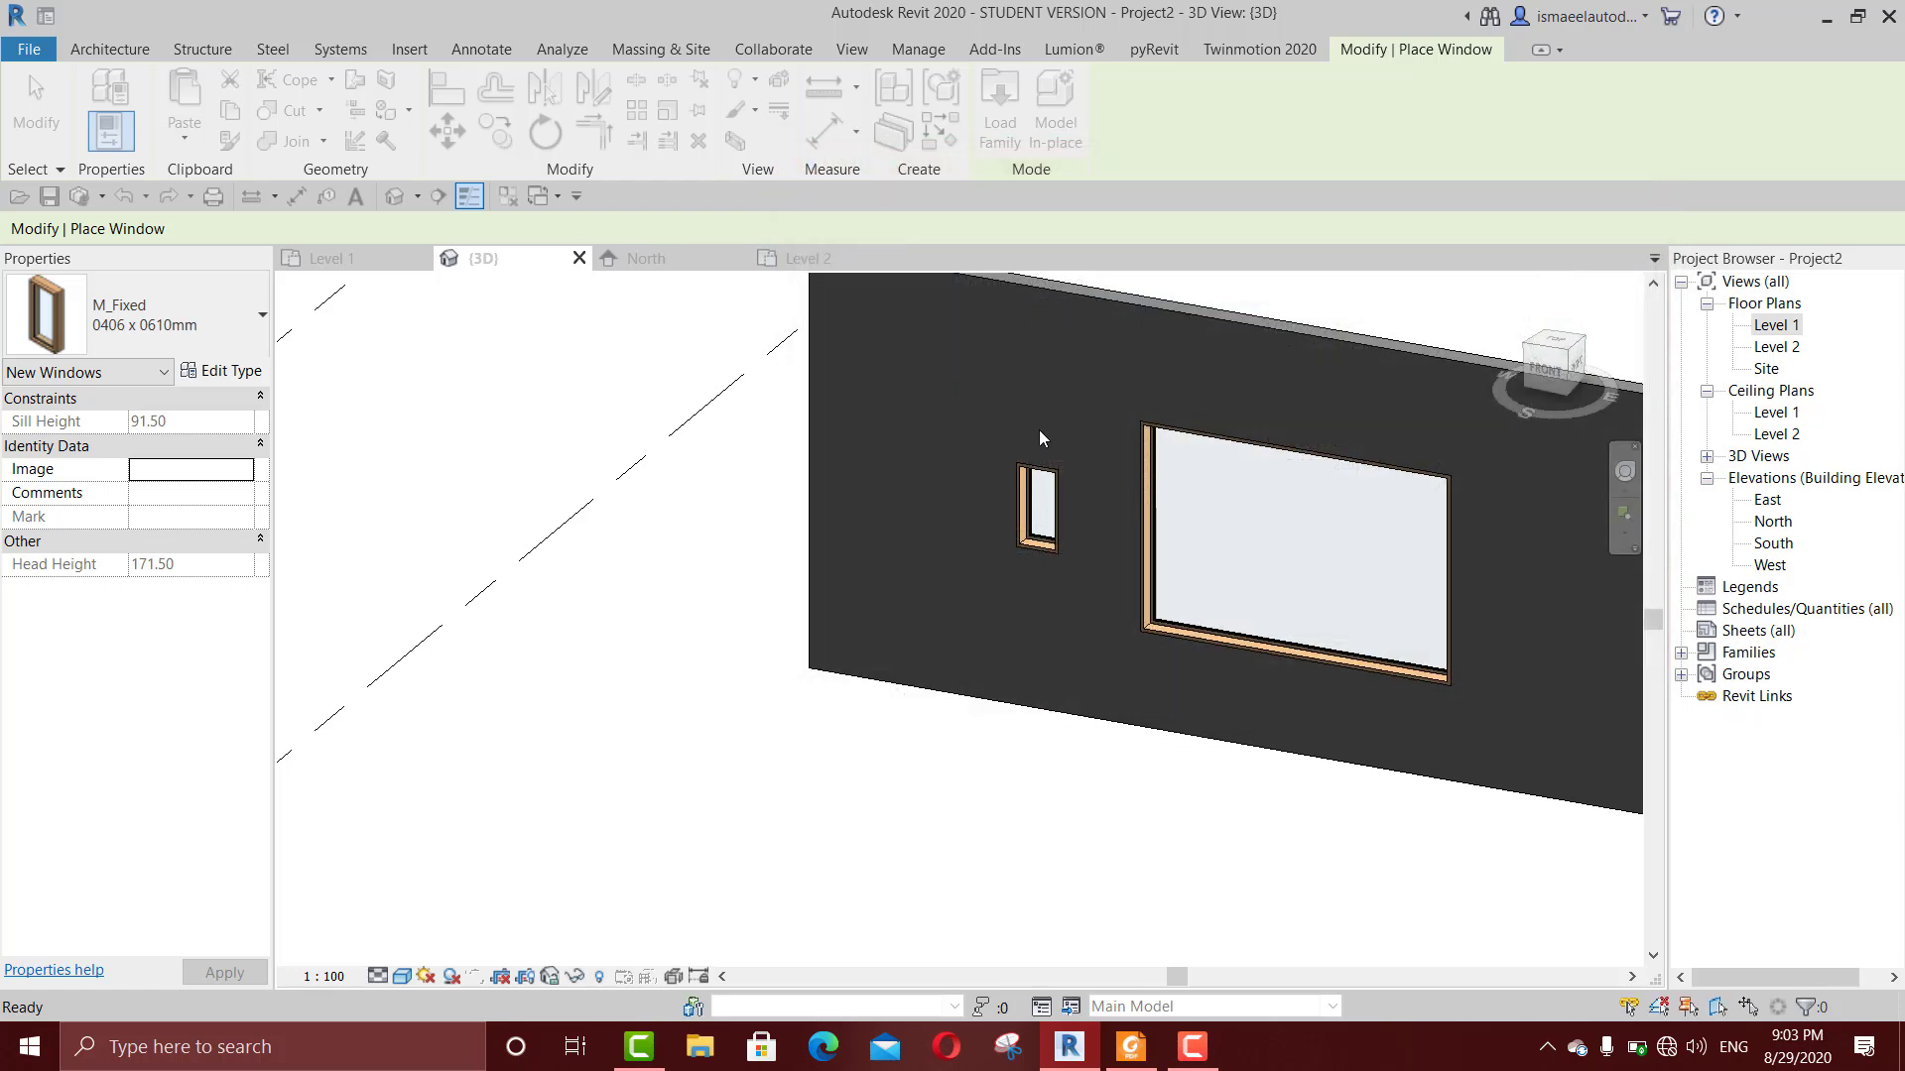
Step: Place a 900 x 1200mm oval window between the wall's left end and the small window, with a sill height of about 127 cm
{"action": "left_click", "coordinate": [928, 482]}
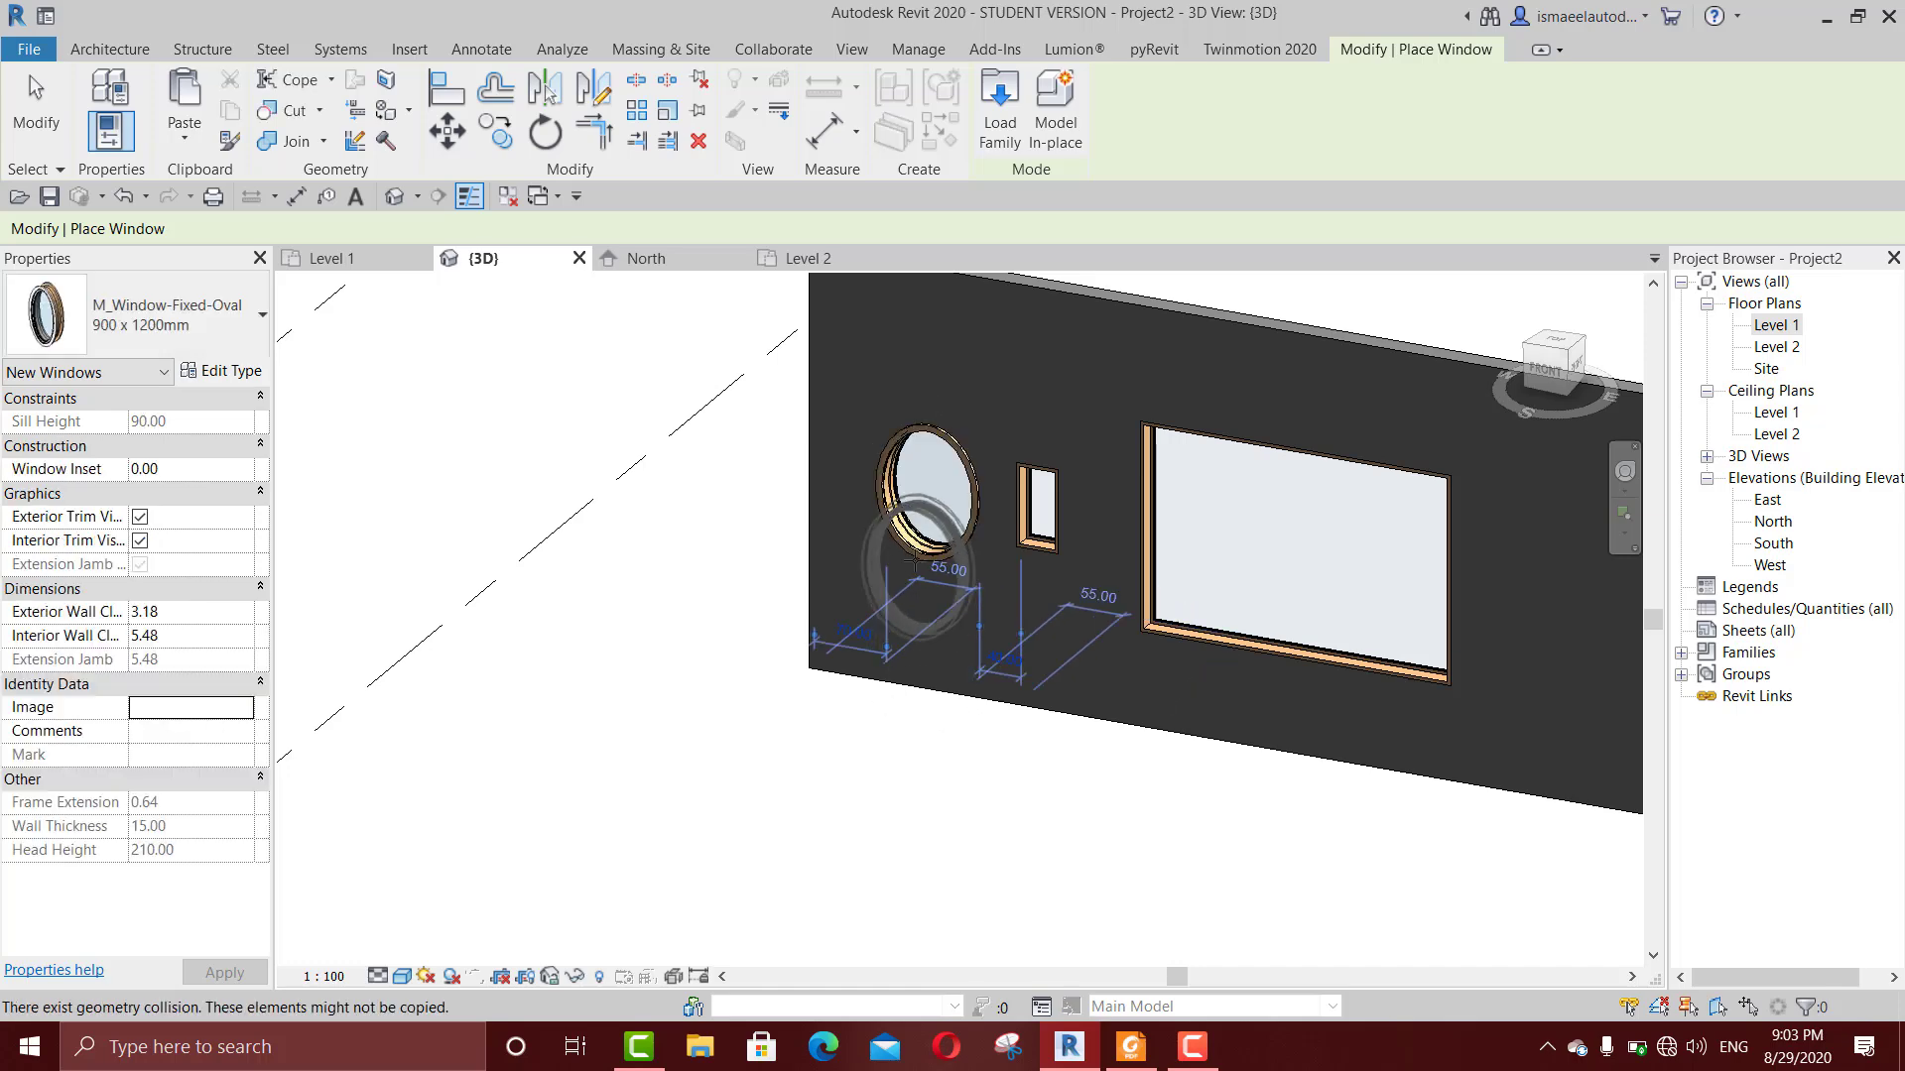
{"action": "scroll", "coordinate": [908, 555], "scroll_direction": "up", "scroll_amount": 2}
{"action": "key", "text": "Escape"}
{"action": "key", "text": "Escape"}
{"action": "middle_click_drag", "start_coordinate": [918, 543], "coordinate": [850, 645]}
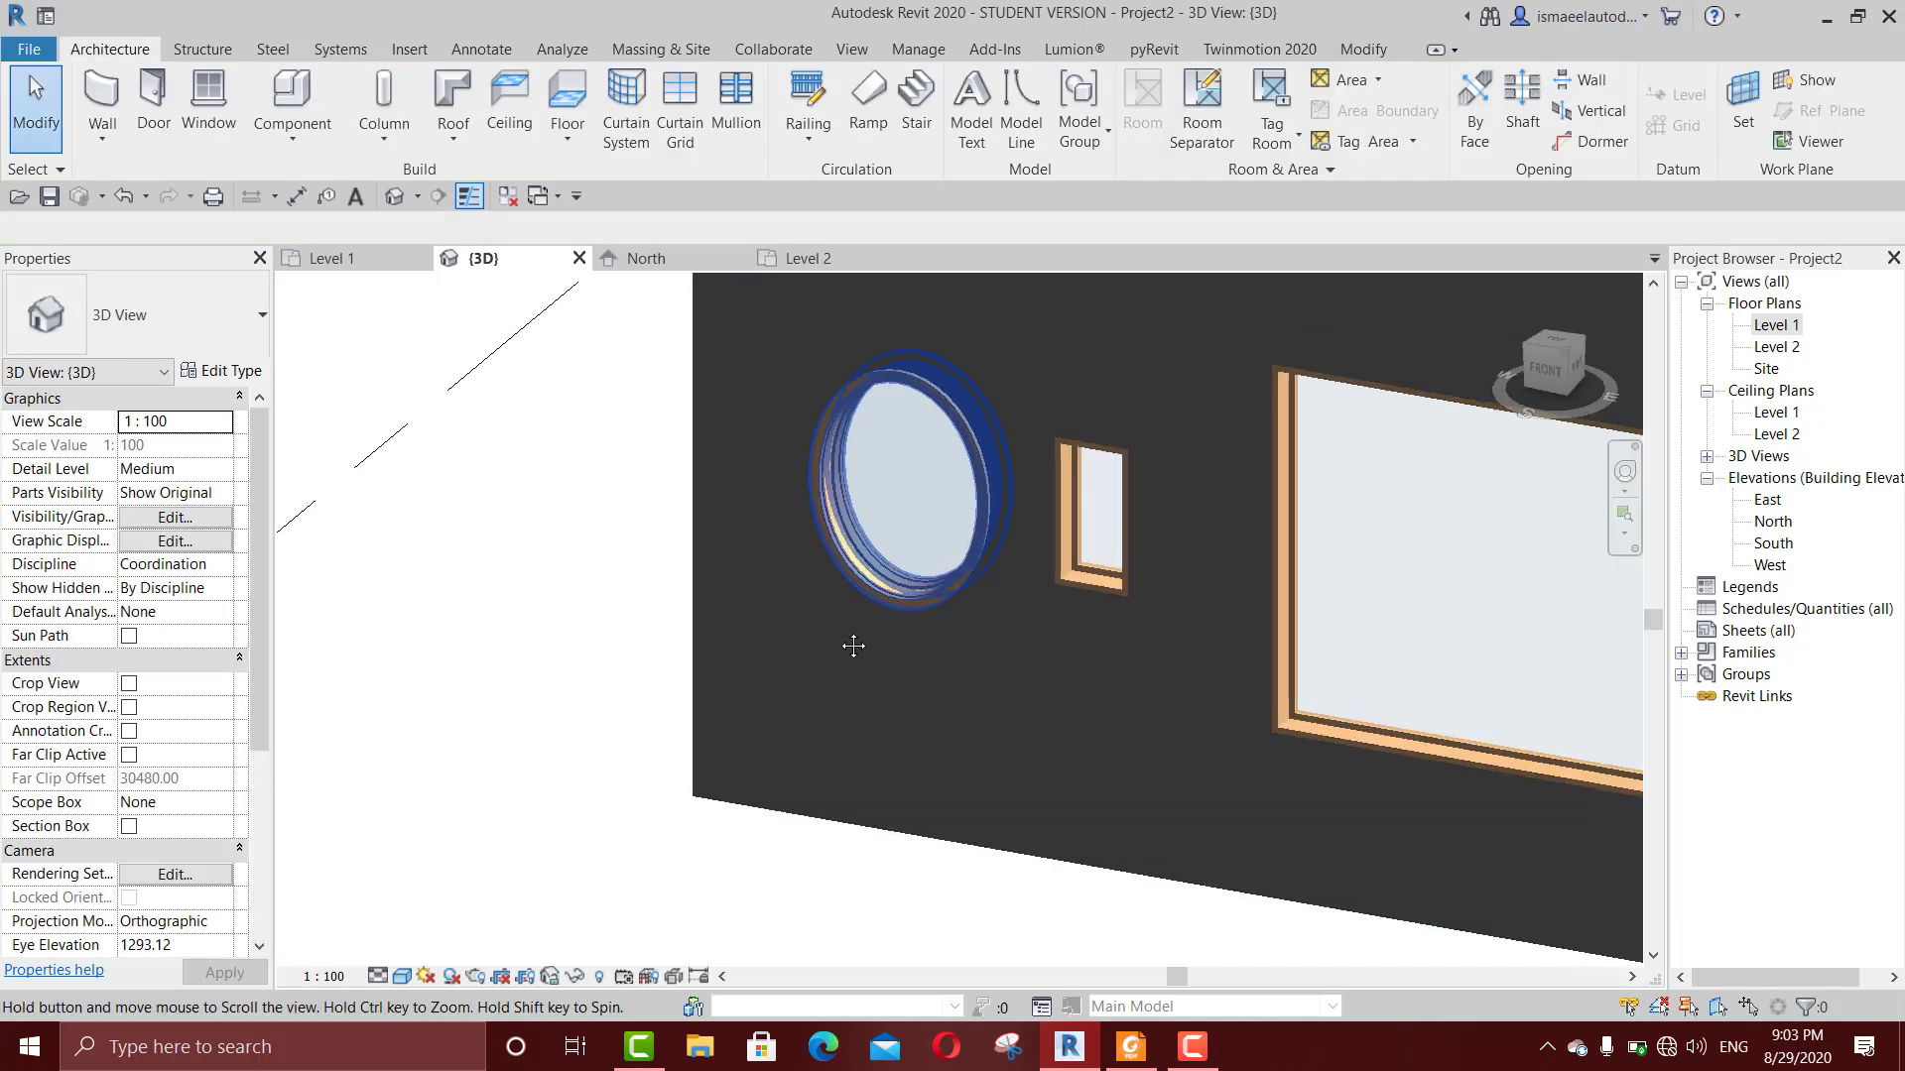
{"action": "left_click", "coordinate": [833, 599]}
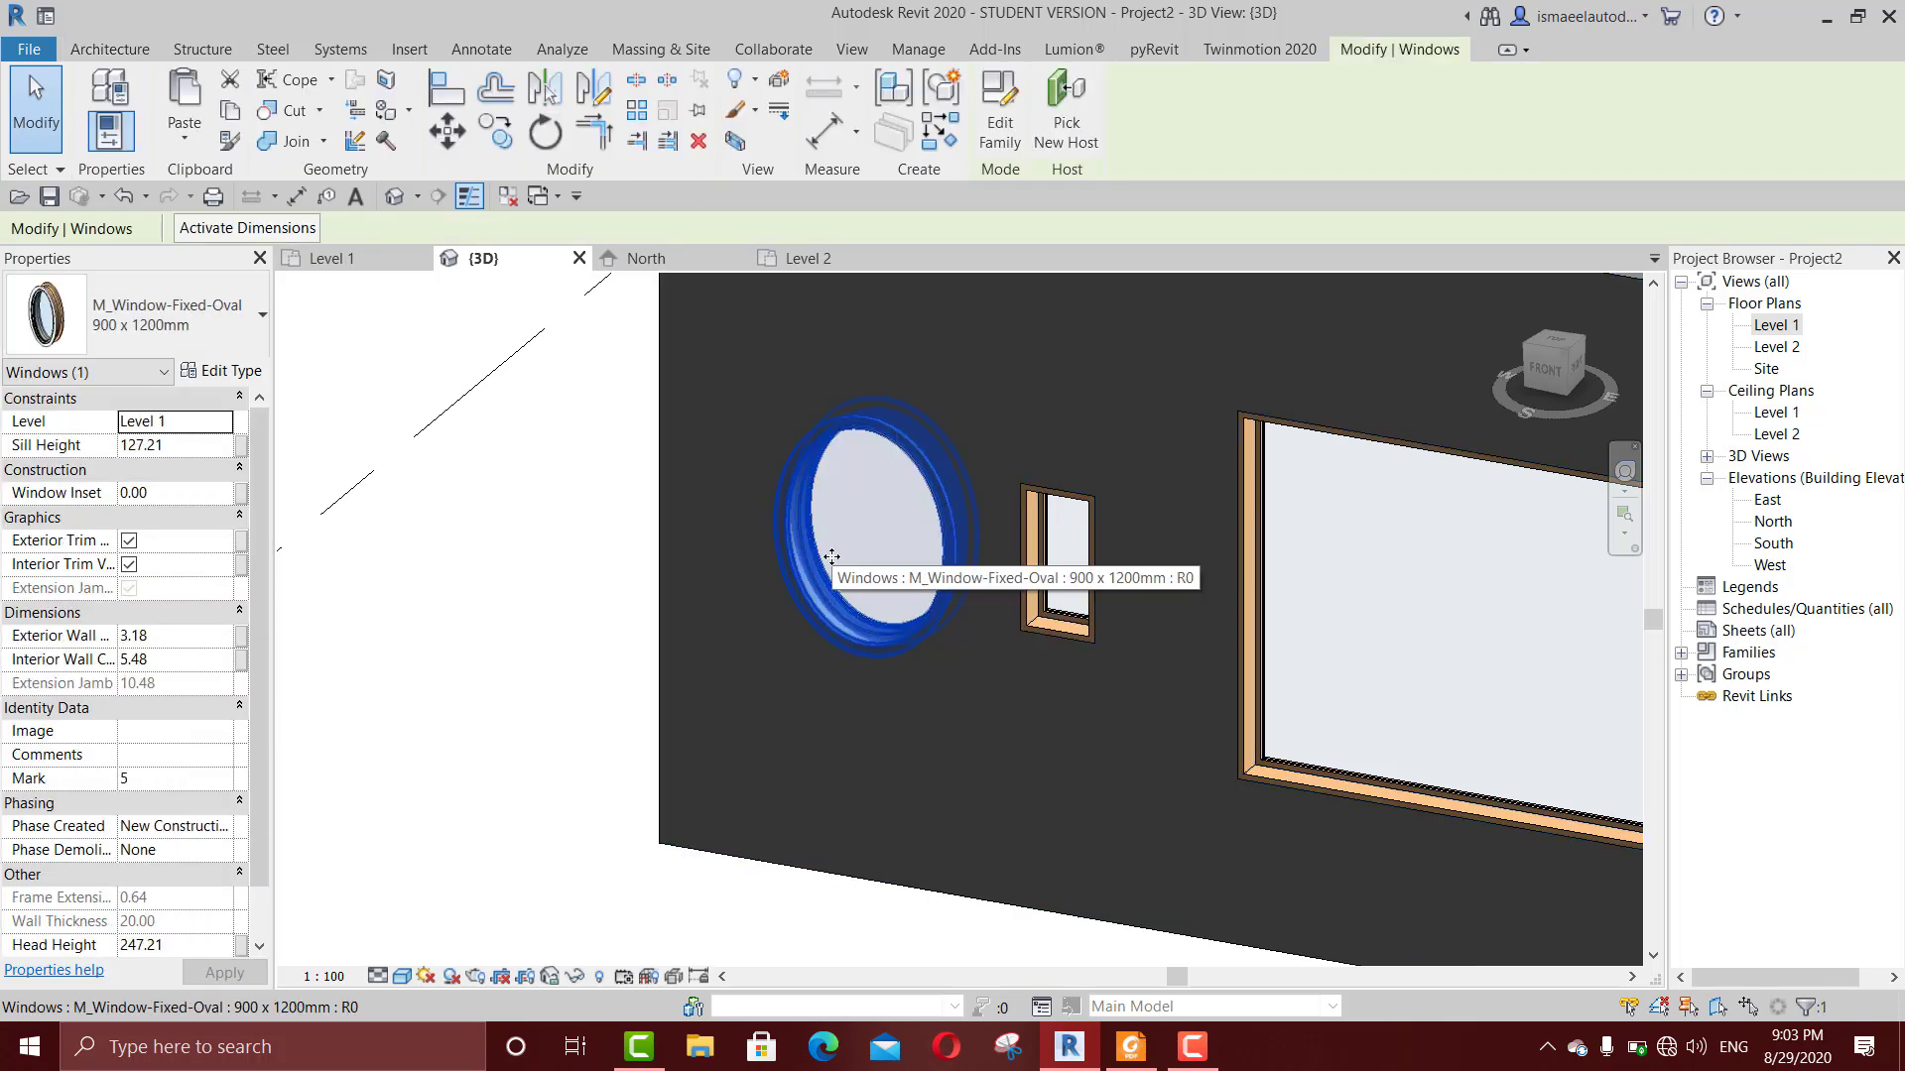
{"action": "scroll", "coordinate": [831, 558], "scroll_direction": "down", "scroll_amount": 3}
{"action": "left_click", "coordinate": [740, 804]}
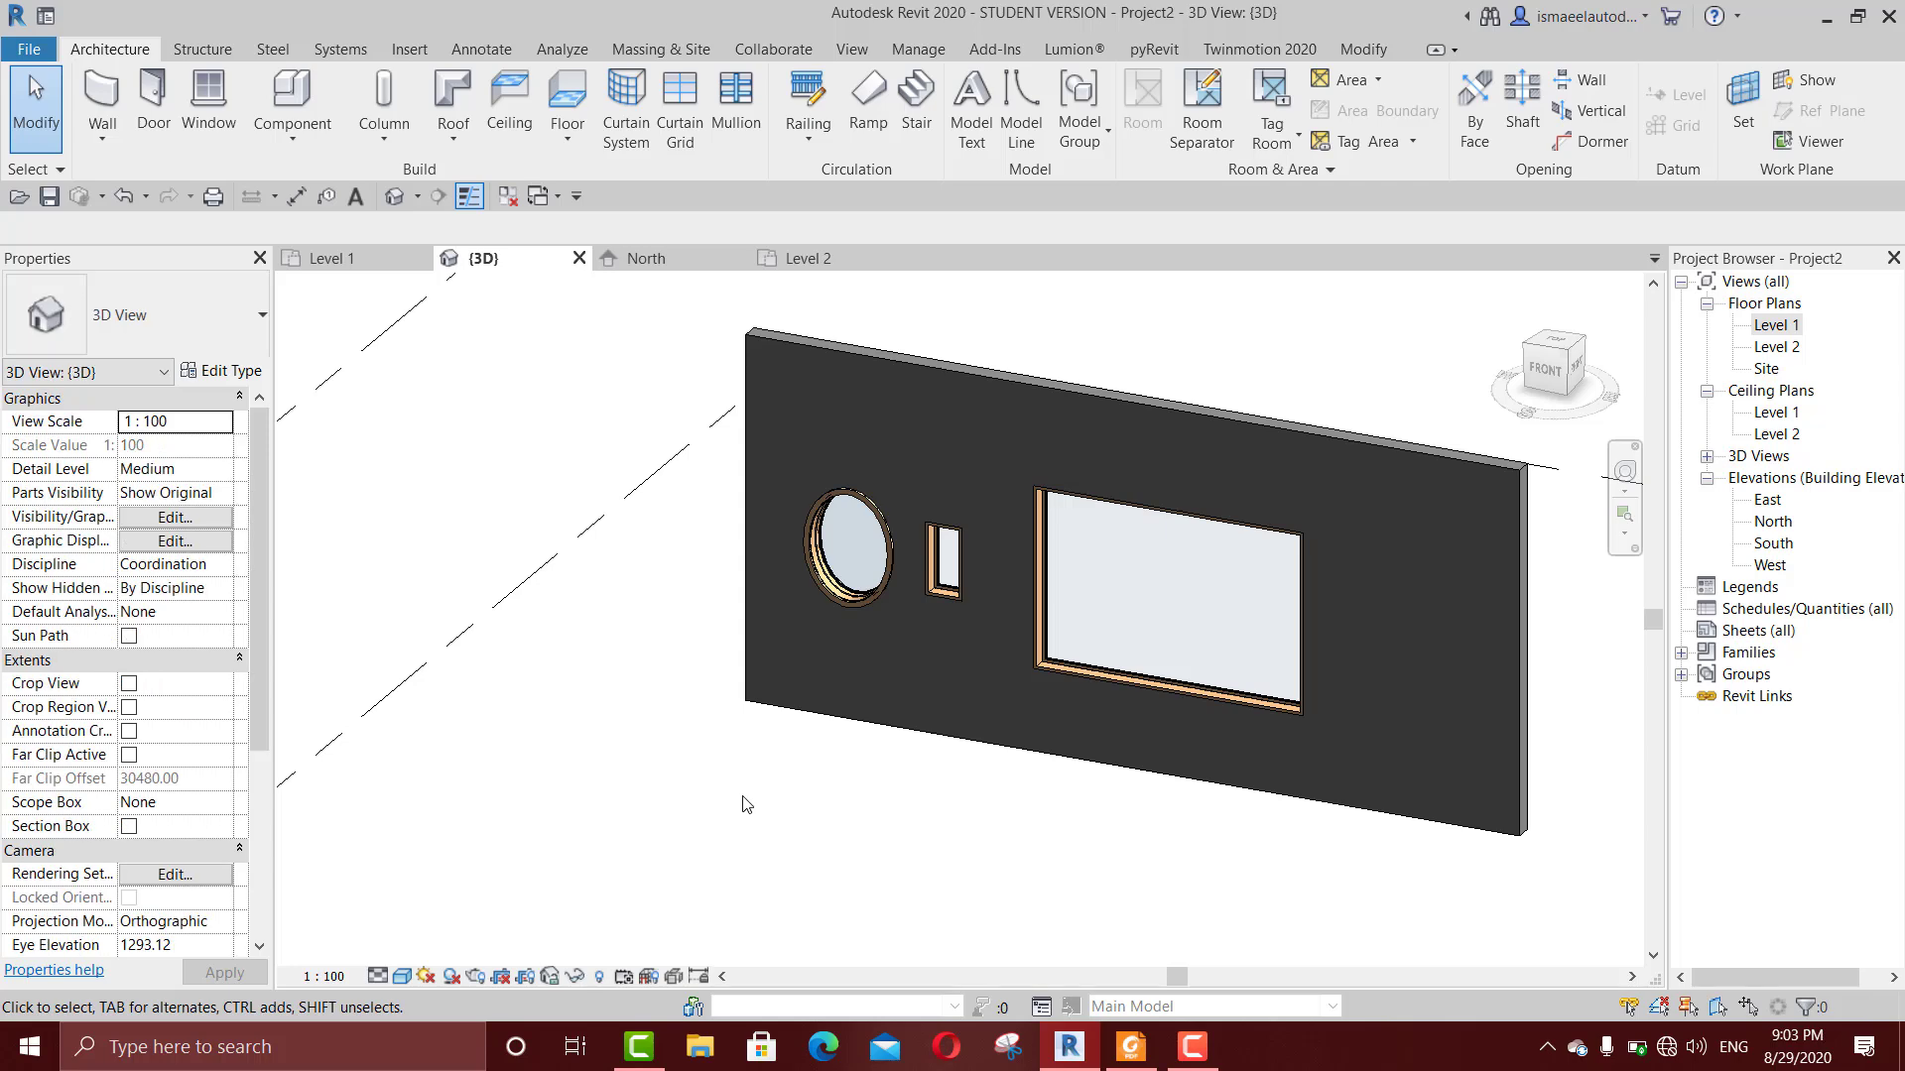
Step: Switch to Foxit Reader, review the window and column topics in the 1.pdf course outline, and return to Revit
{"action": "left_click", "coordinate": [1131, 1047]}
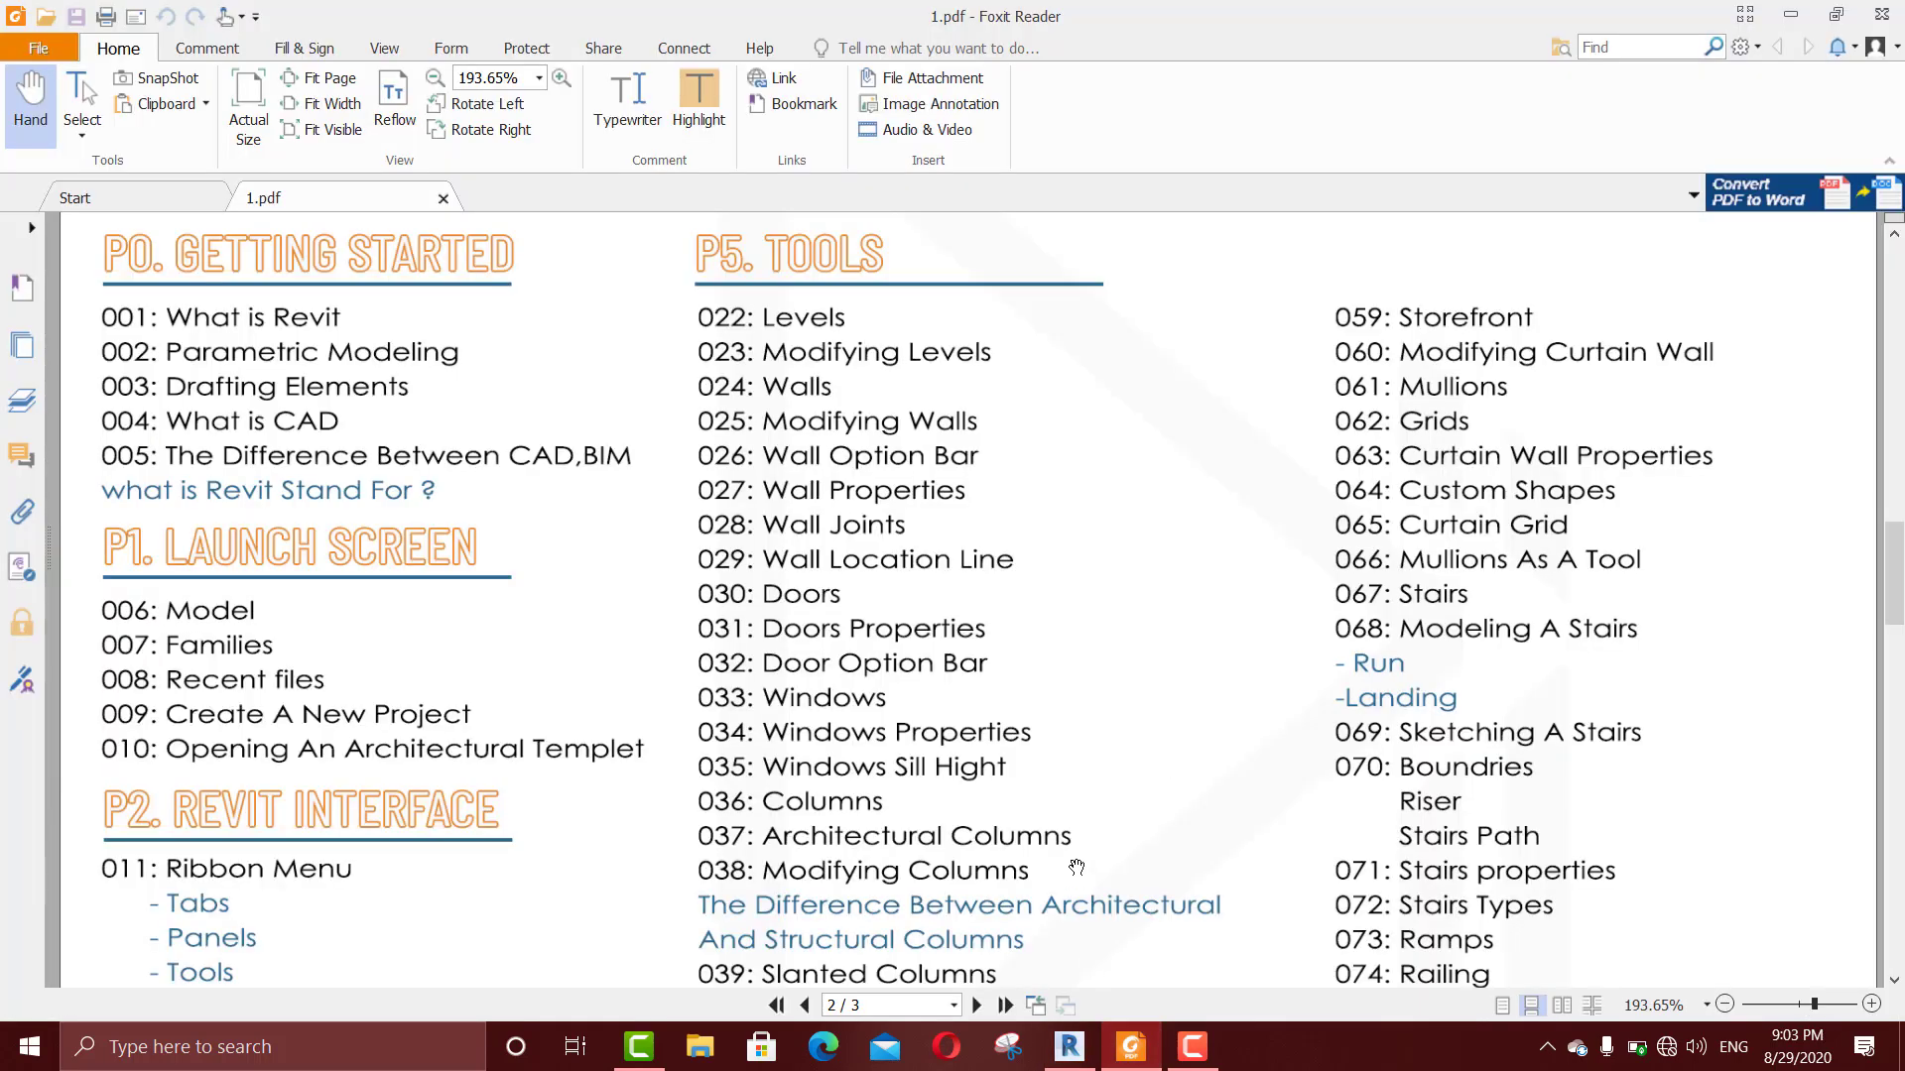
{"action": "scroll", "coordinate": [1049, 567], "scroll_direction": "down", "scroll_amount": 3}
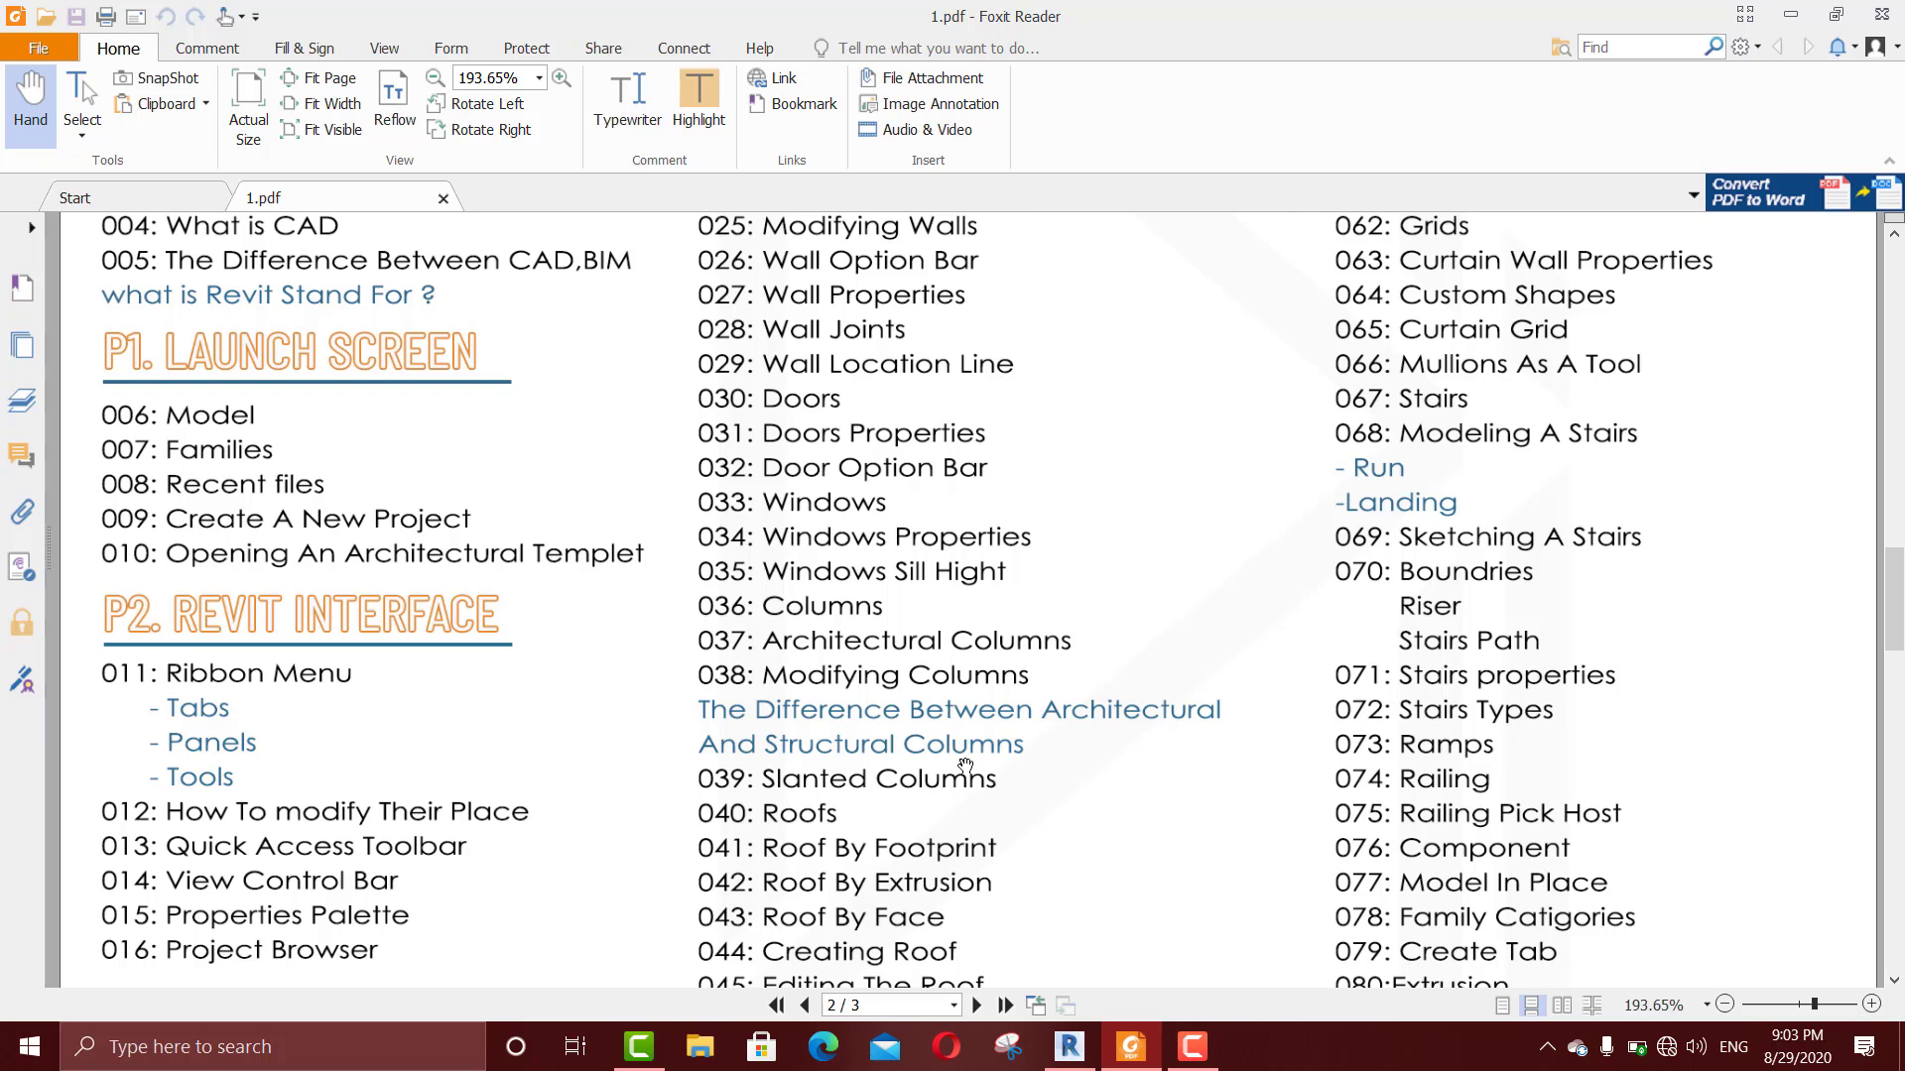
{"action": "scroll", "coordinate": [958, 650], "scroll_direction": "down", "scroll_amount": 3}
{"action": "left_click", "coordinate": [1069, 1047]}
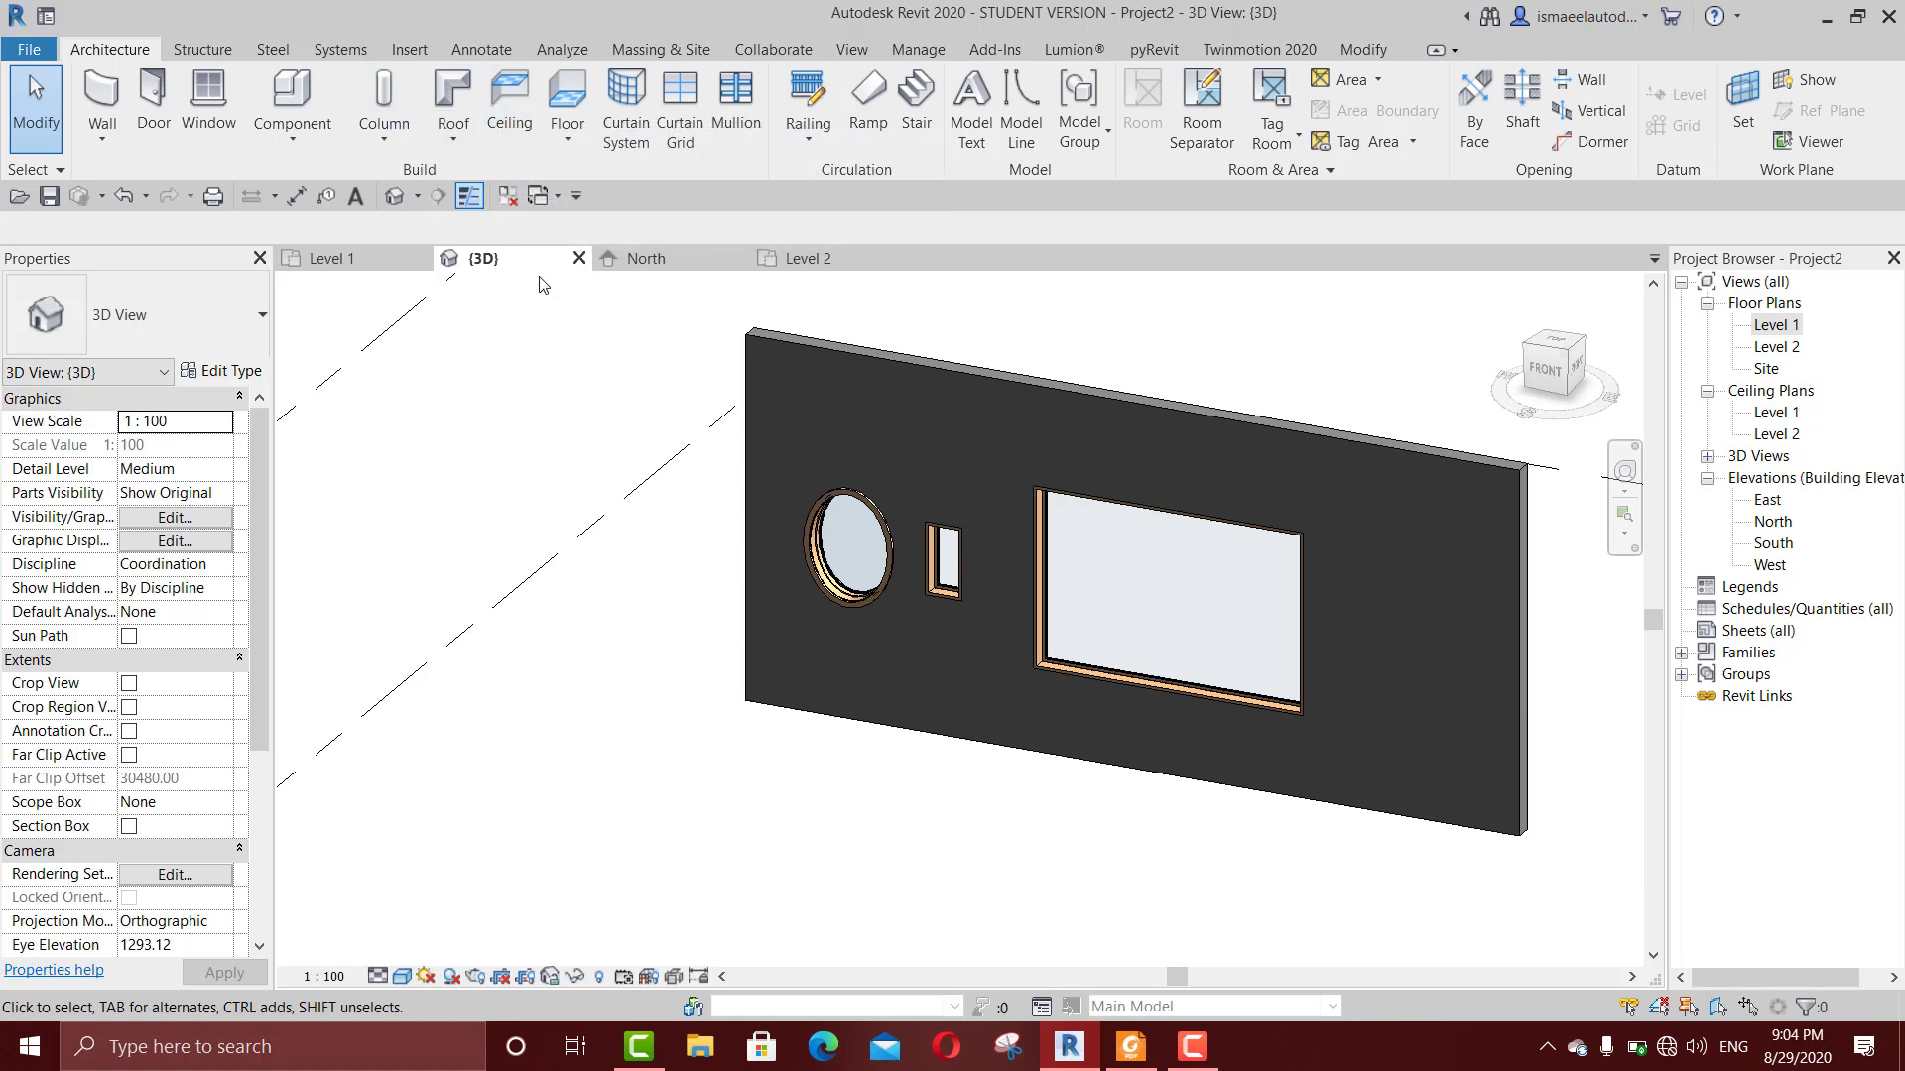
{"action": "scroll", "coordinate": [618, 389], "scroll_direction": "down", "scroll_amount": 1}
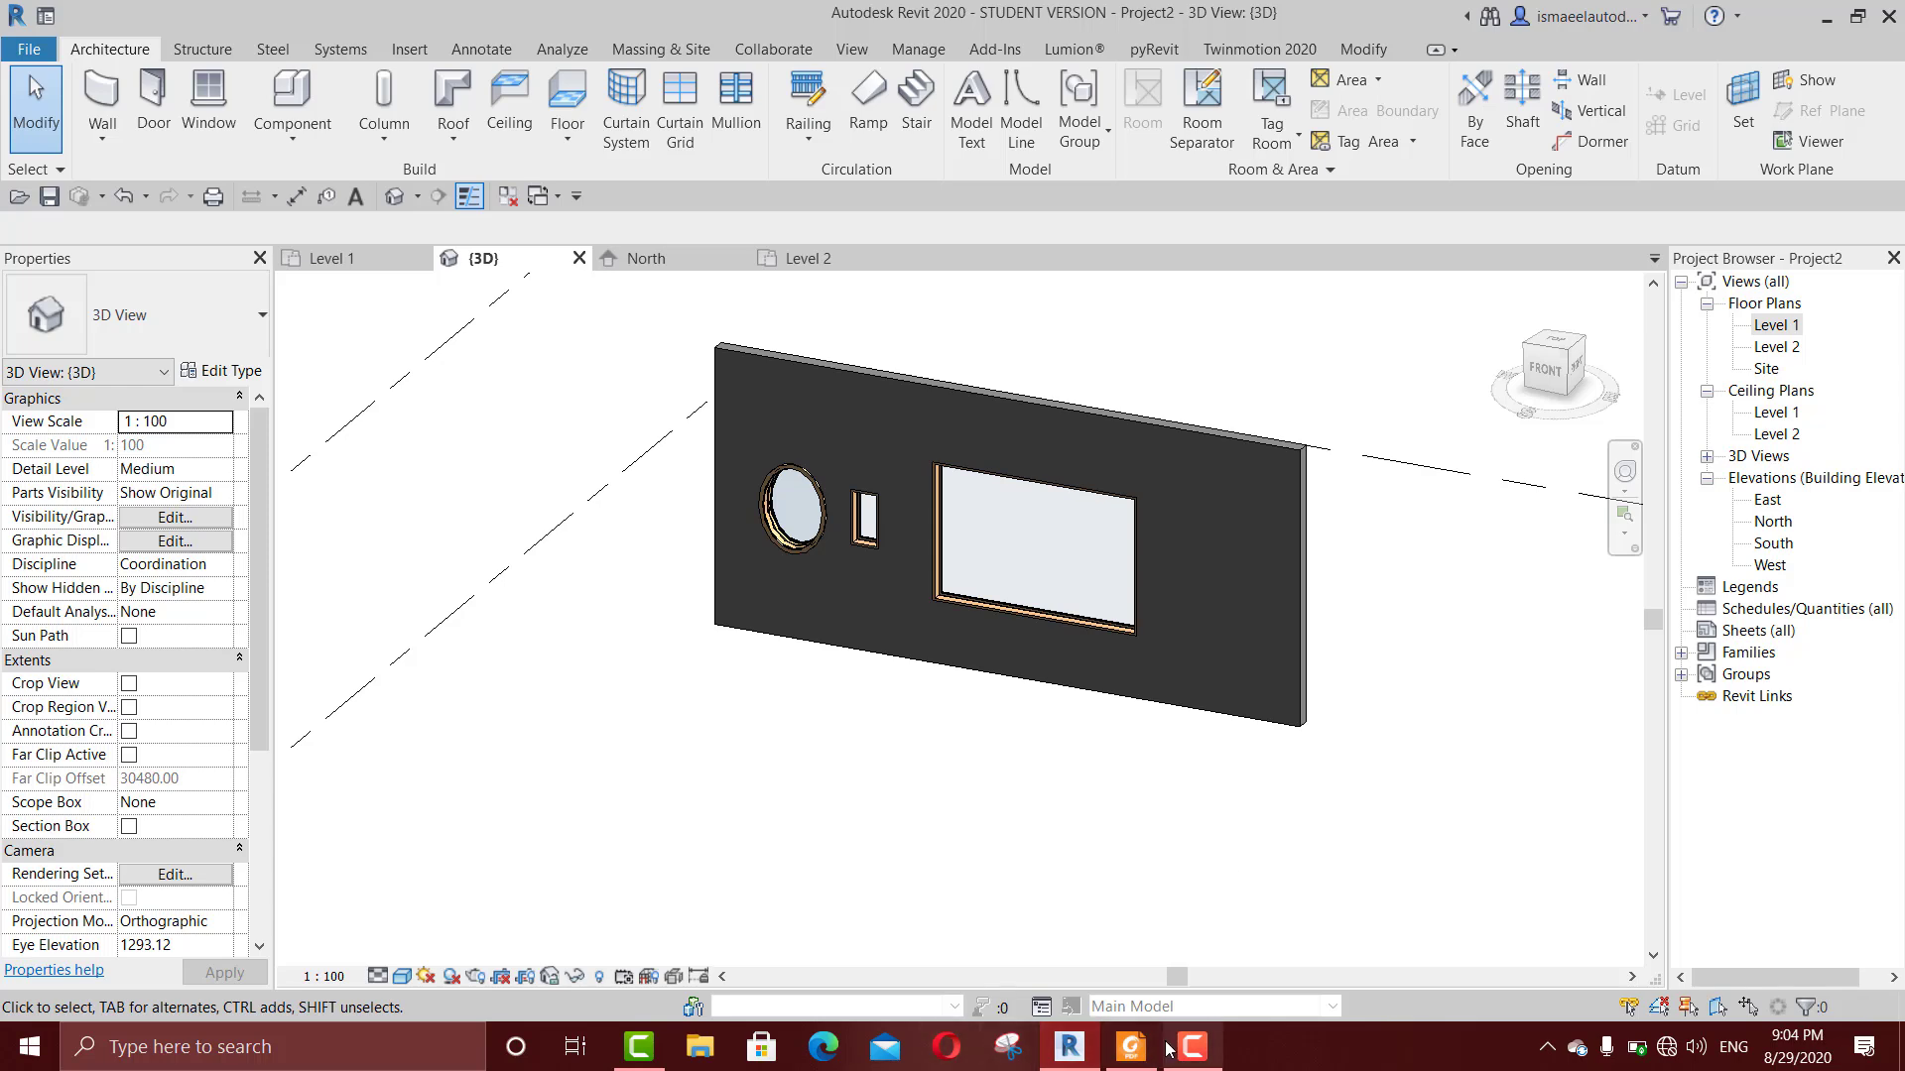
{"action": "left_click", "coordinate": [1131, 1046]}
{"action": "left_click", "coordinate": [1192, 1046]}
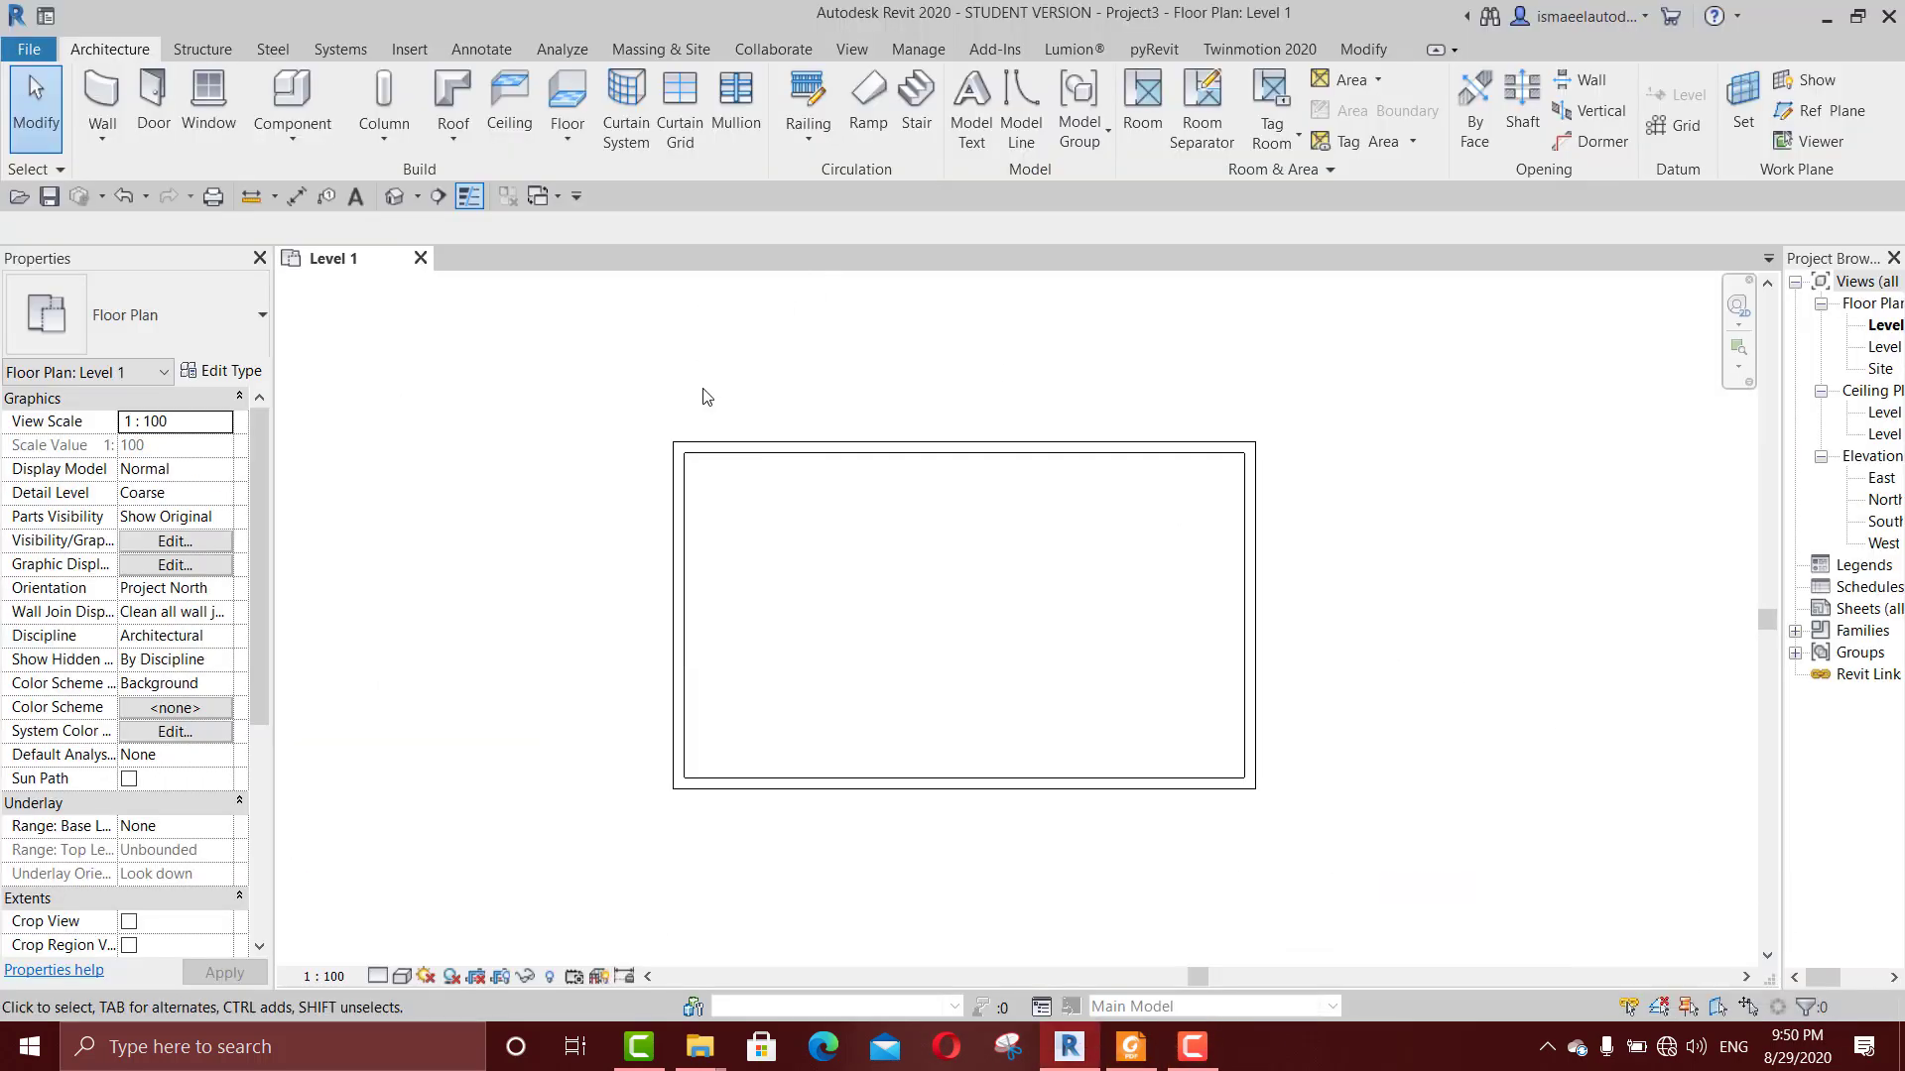
Step: Open the keyboard shortcut settings, search the commands for "floor", and widen the Command column to read the floor command names
{"action": "middle_click_drag", "start_coordinate": [703, 389], "coordinate": [701, 425]}
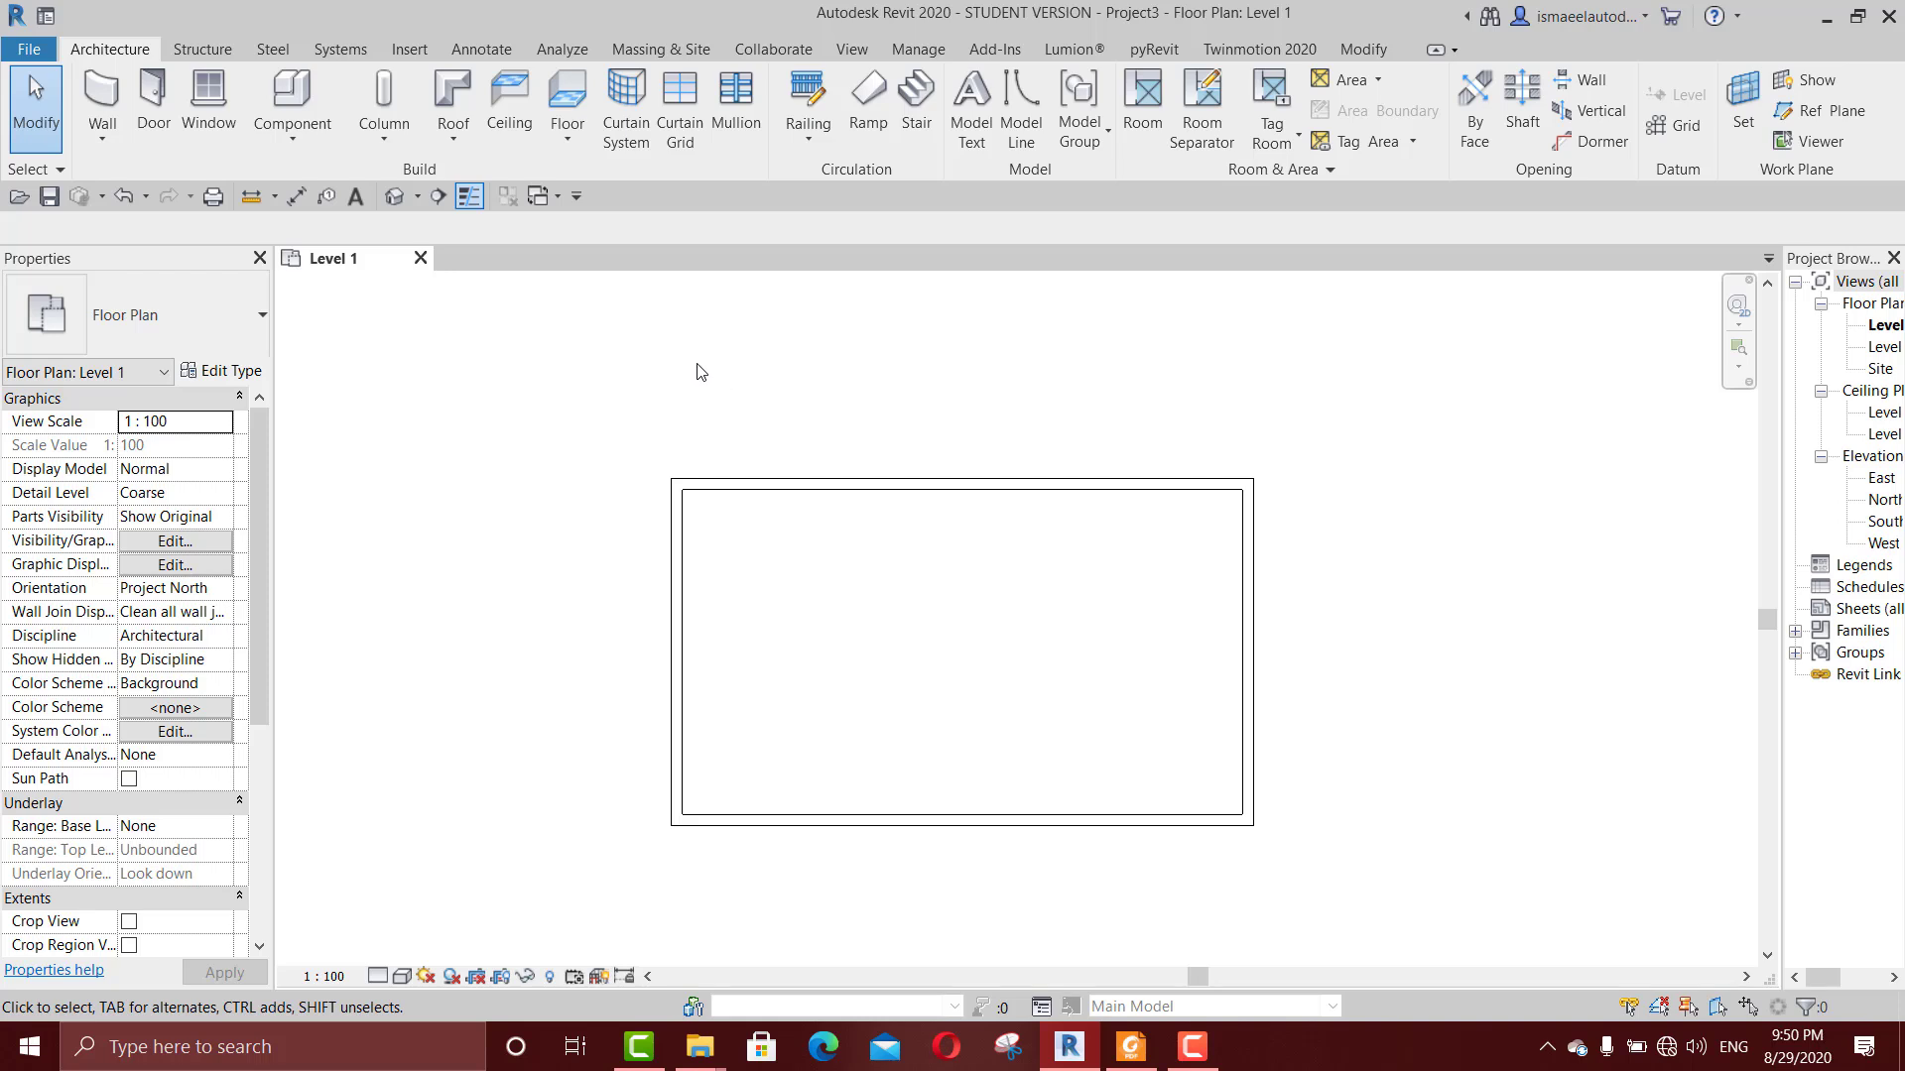
{"action": "middle_click_drag", "start_coordinate": [846, 534], "coordinate": [900, 485]}
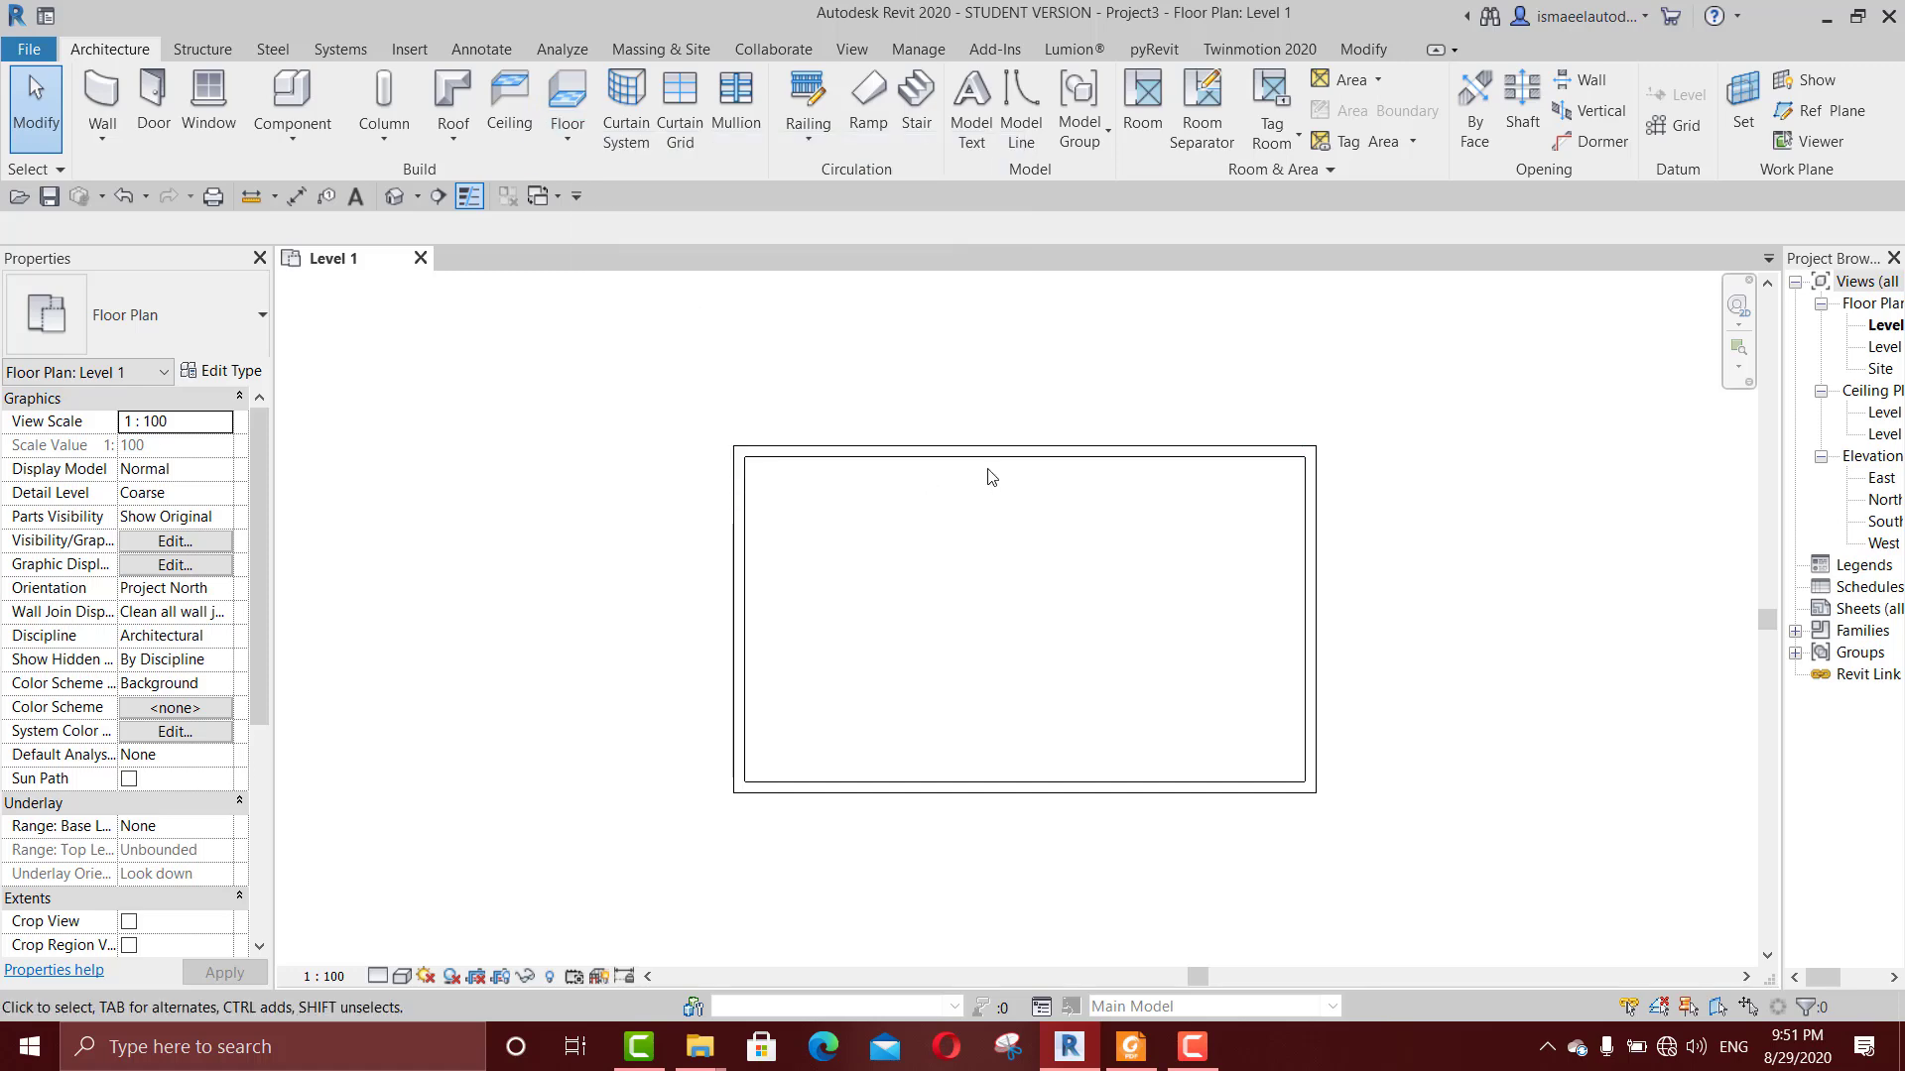
{"action": "key", "text": "k"}
{"action": "key", "text": "s"}
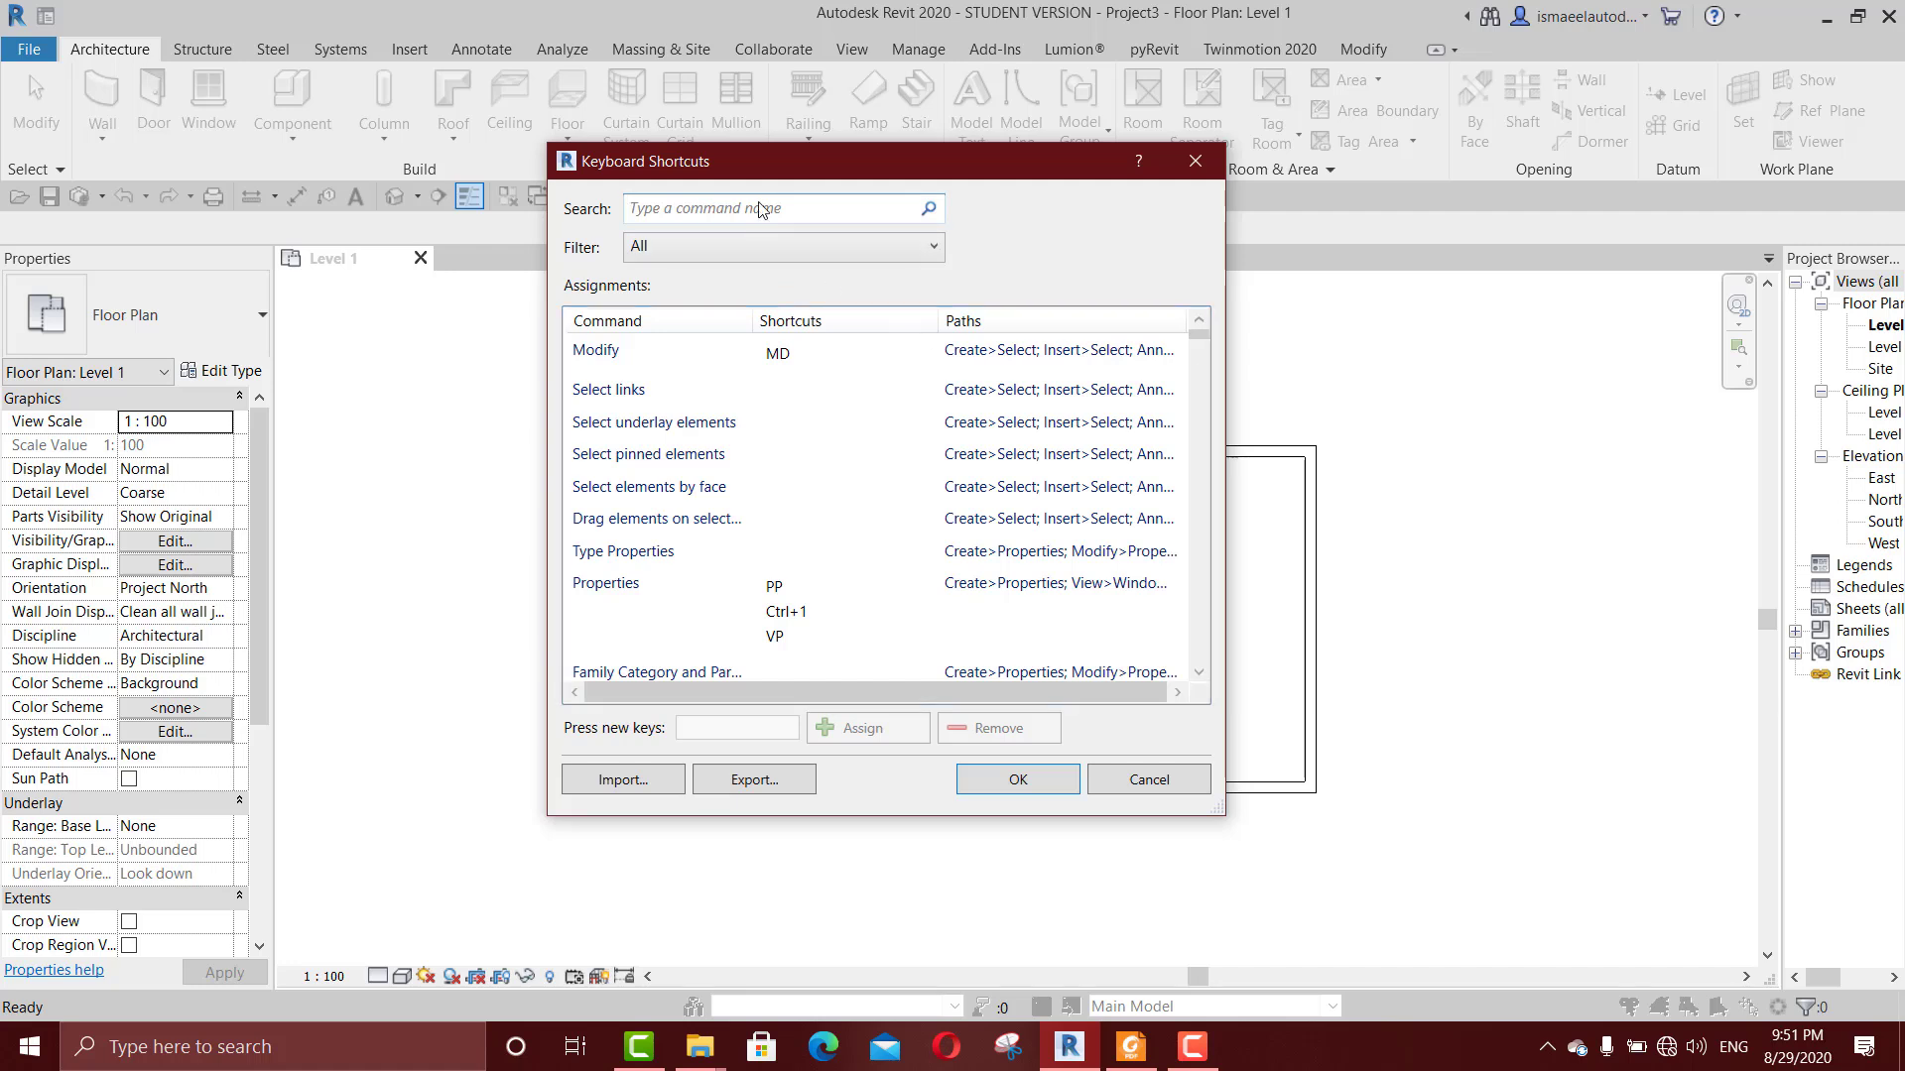
{"action": "type", "text": "fkoo"}
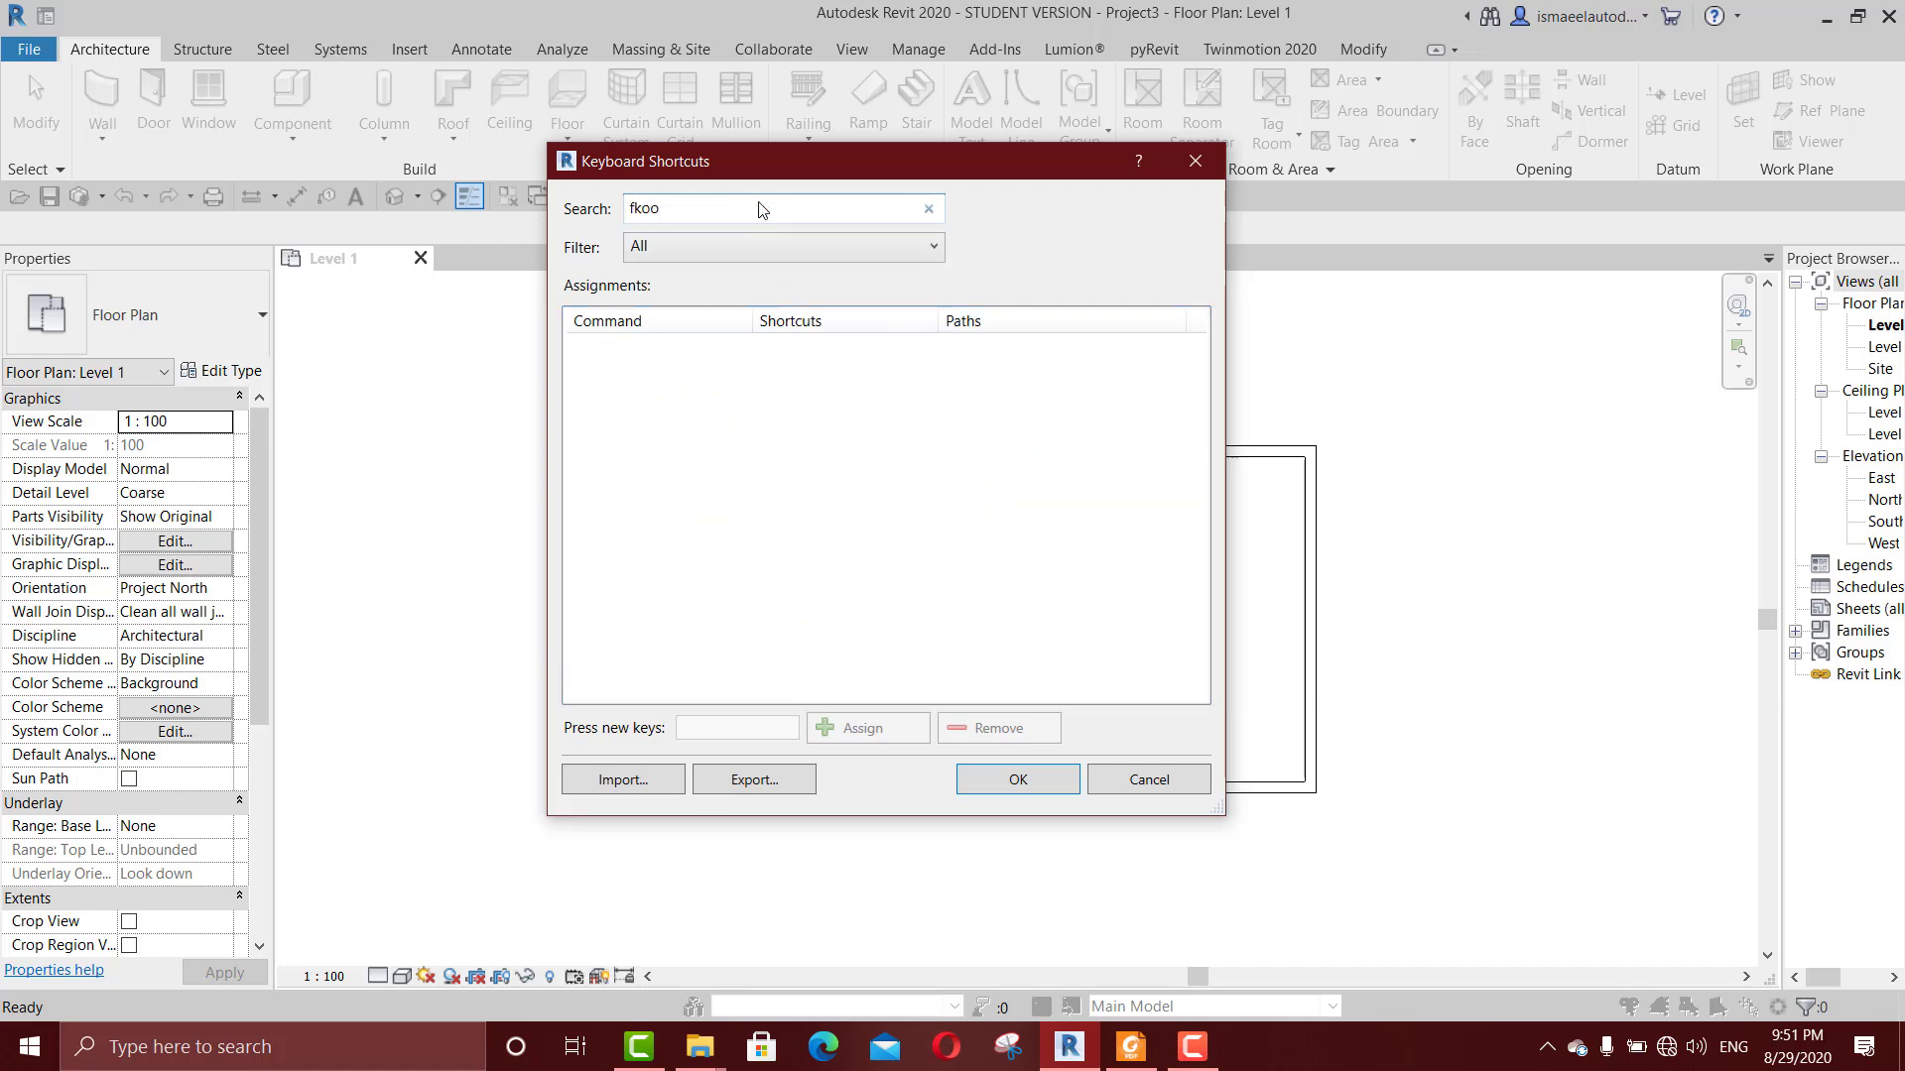
{"action": "key", "text": "BackSpace"}
{"action": "key", "text": "BackSpace"}
{"action": "type", "text": "loor"}
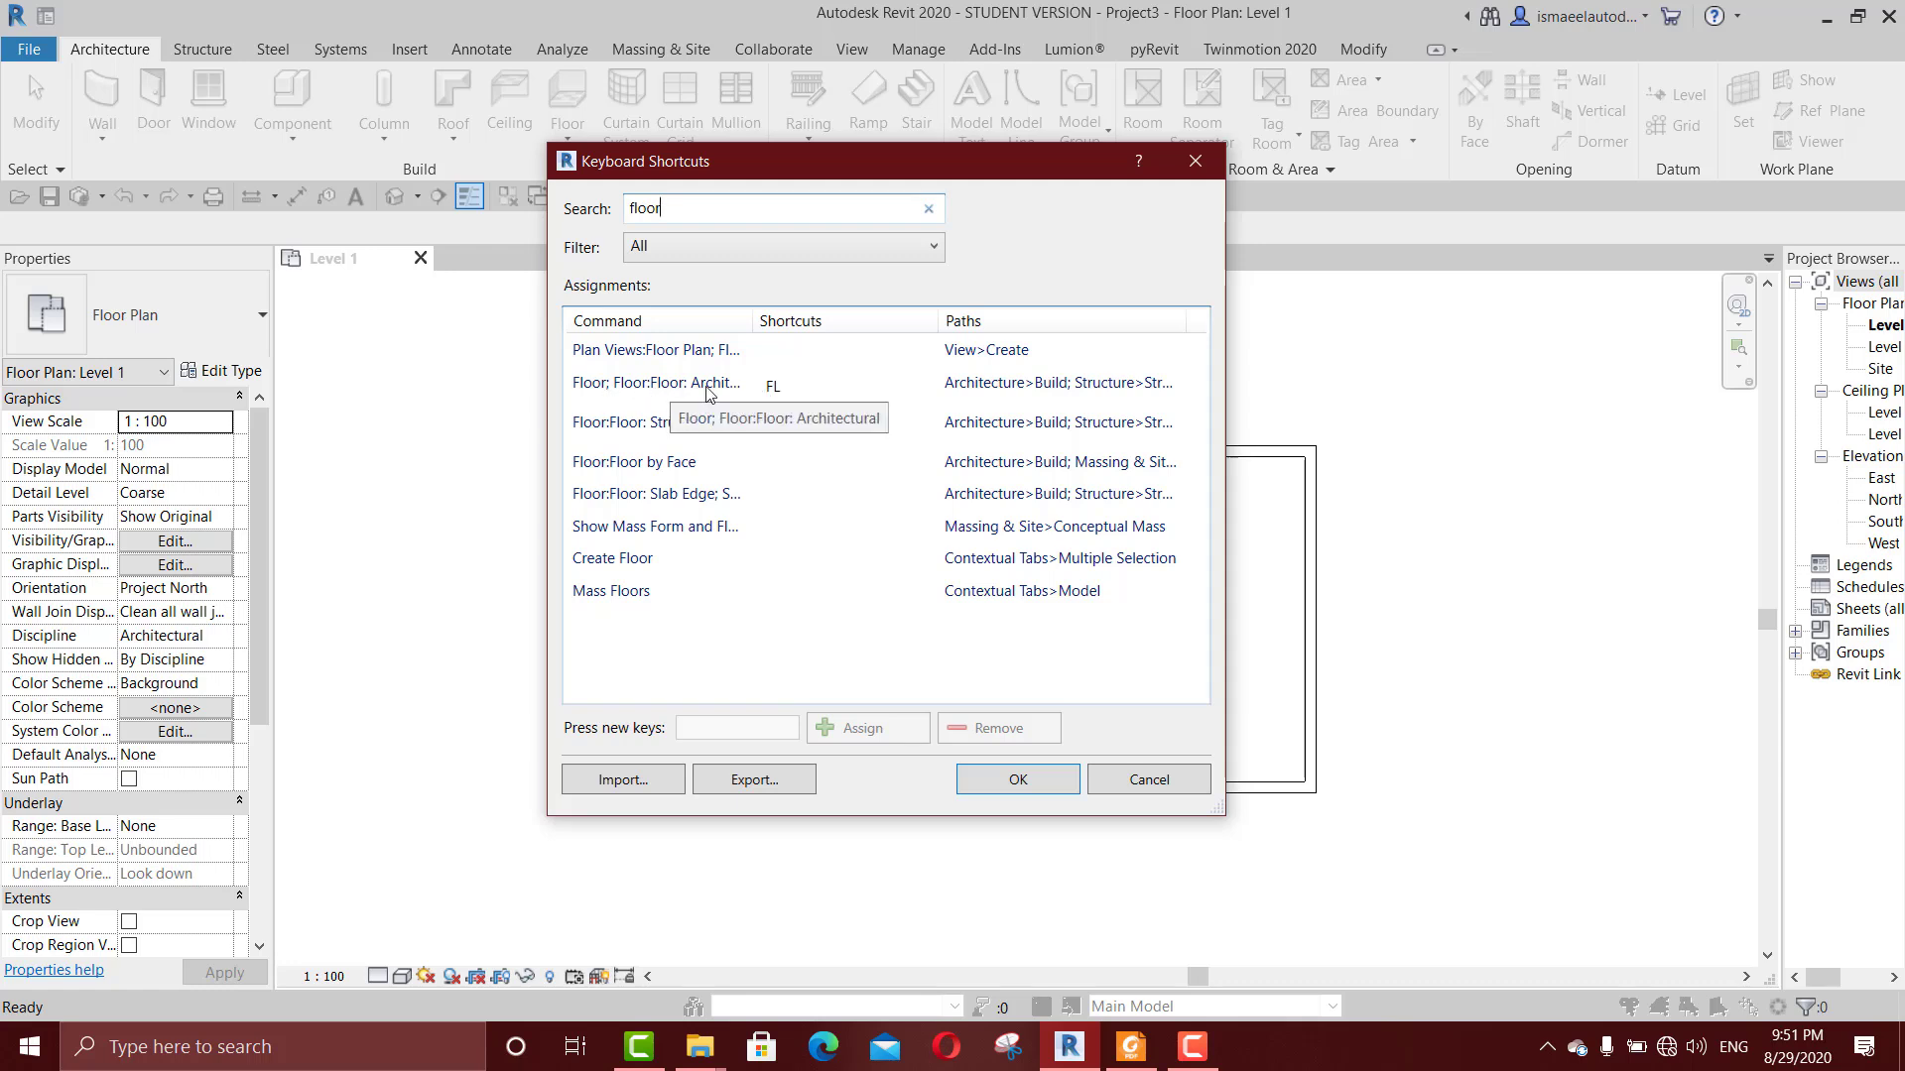
{"action": "left_click_drag", "start_coordinate": [751, 322], "coordinate": [819, 318]}
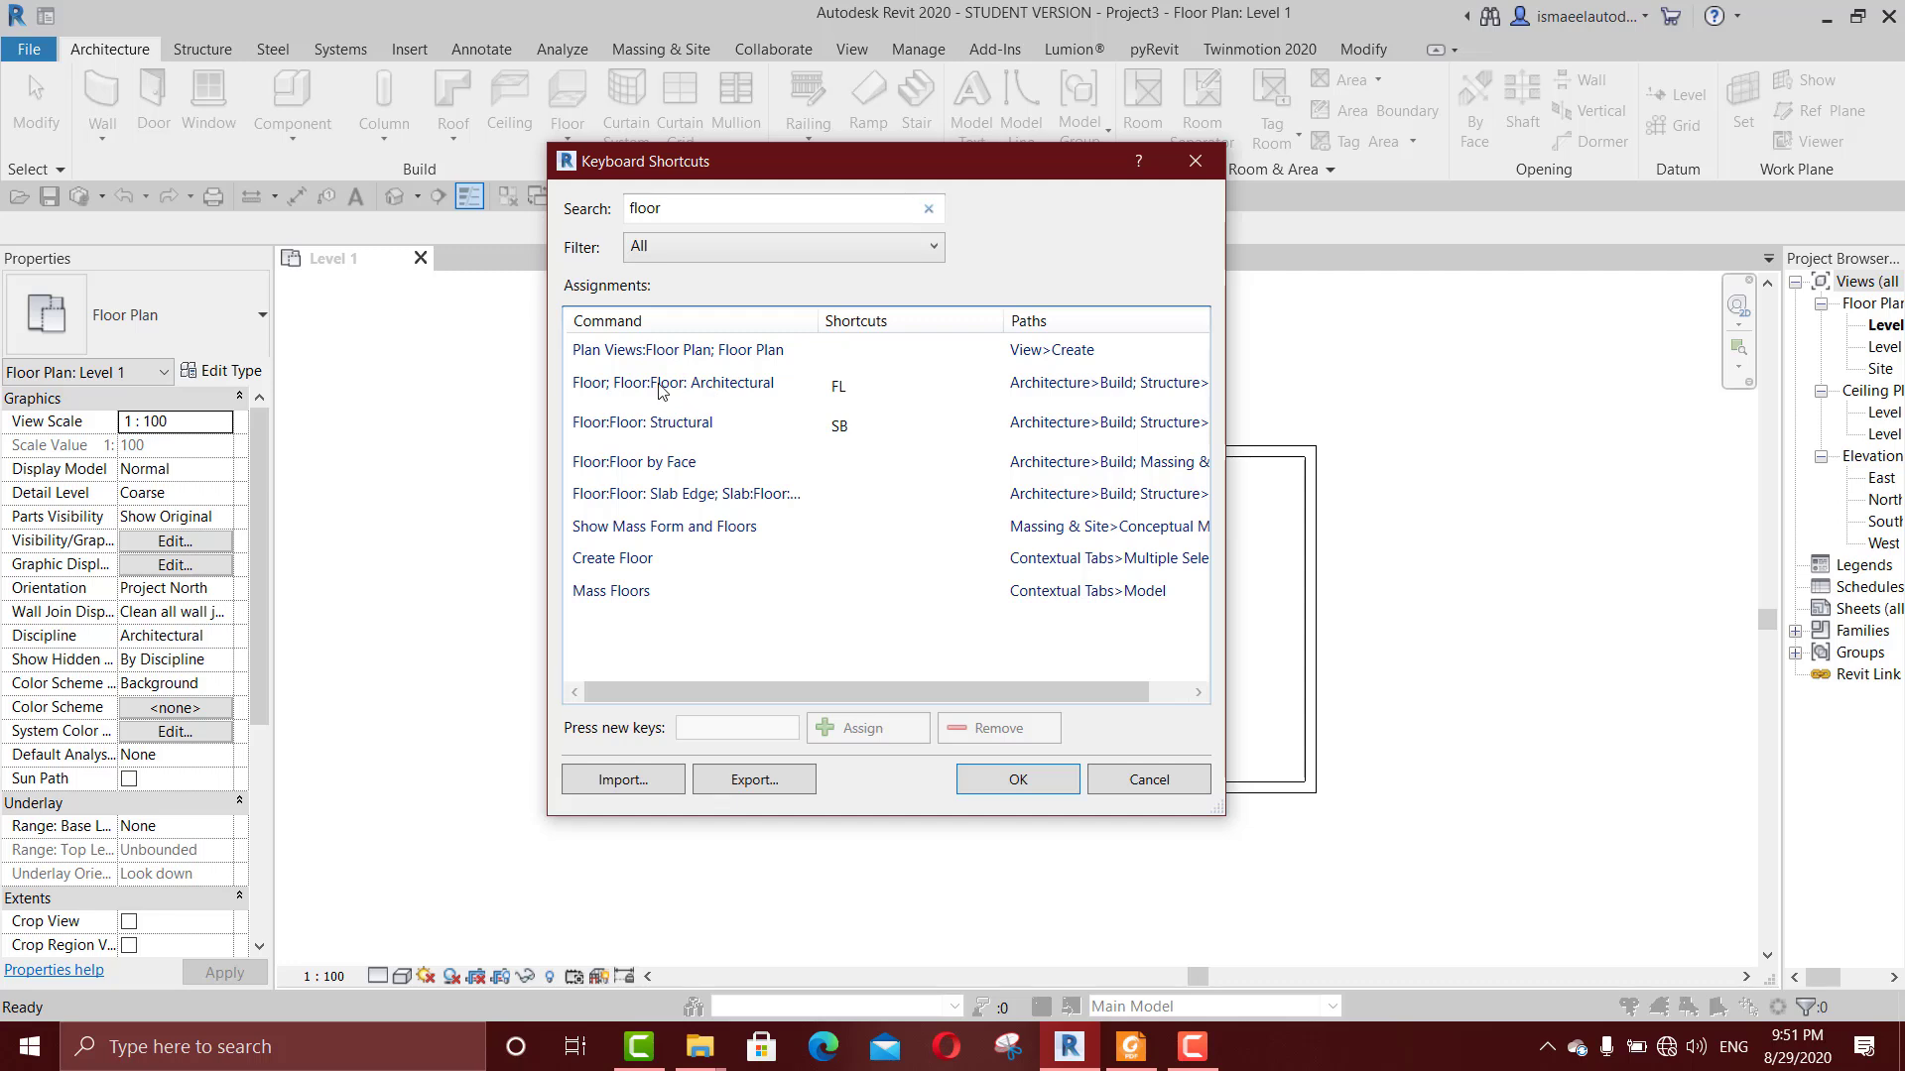
Step: Try FL as a new shortcut for the architectural floor command, clear the entry, and close the shortcut settings
{"action": "left_click", "coordinate": [855, 391]}
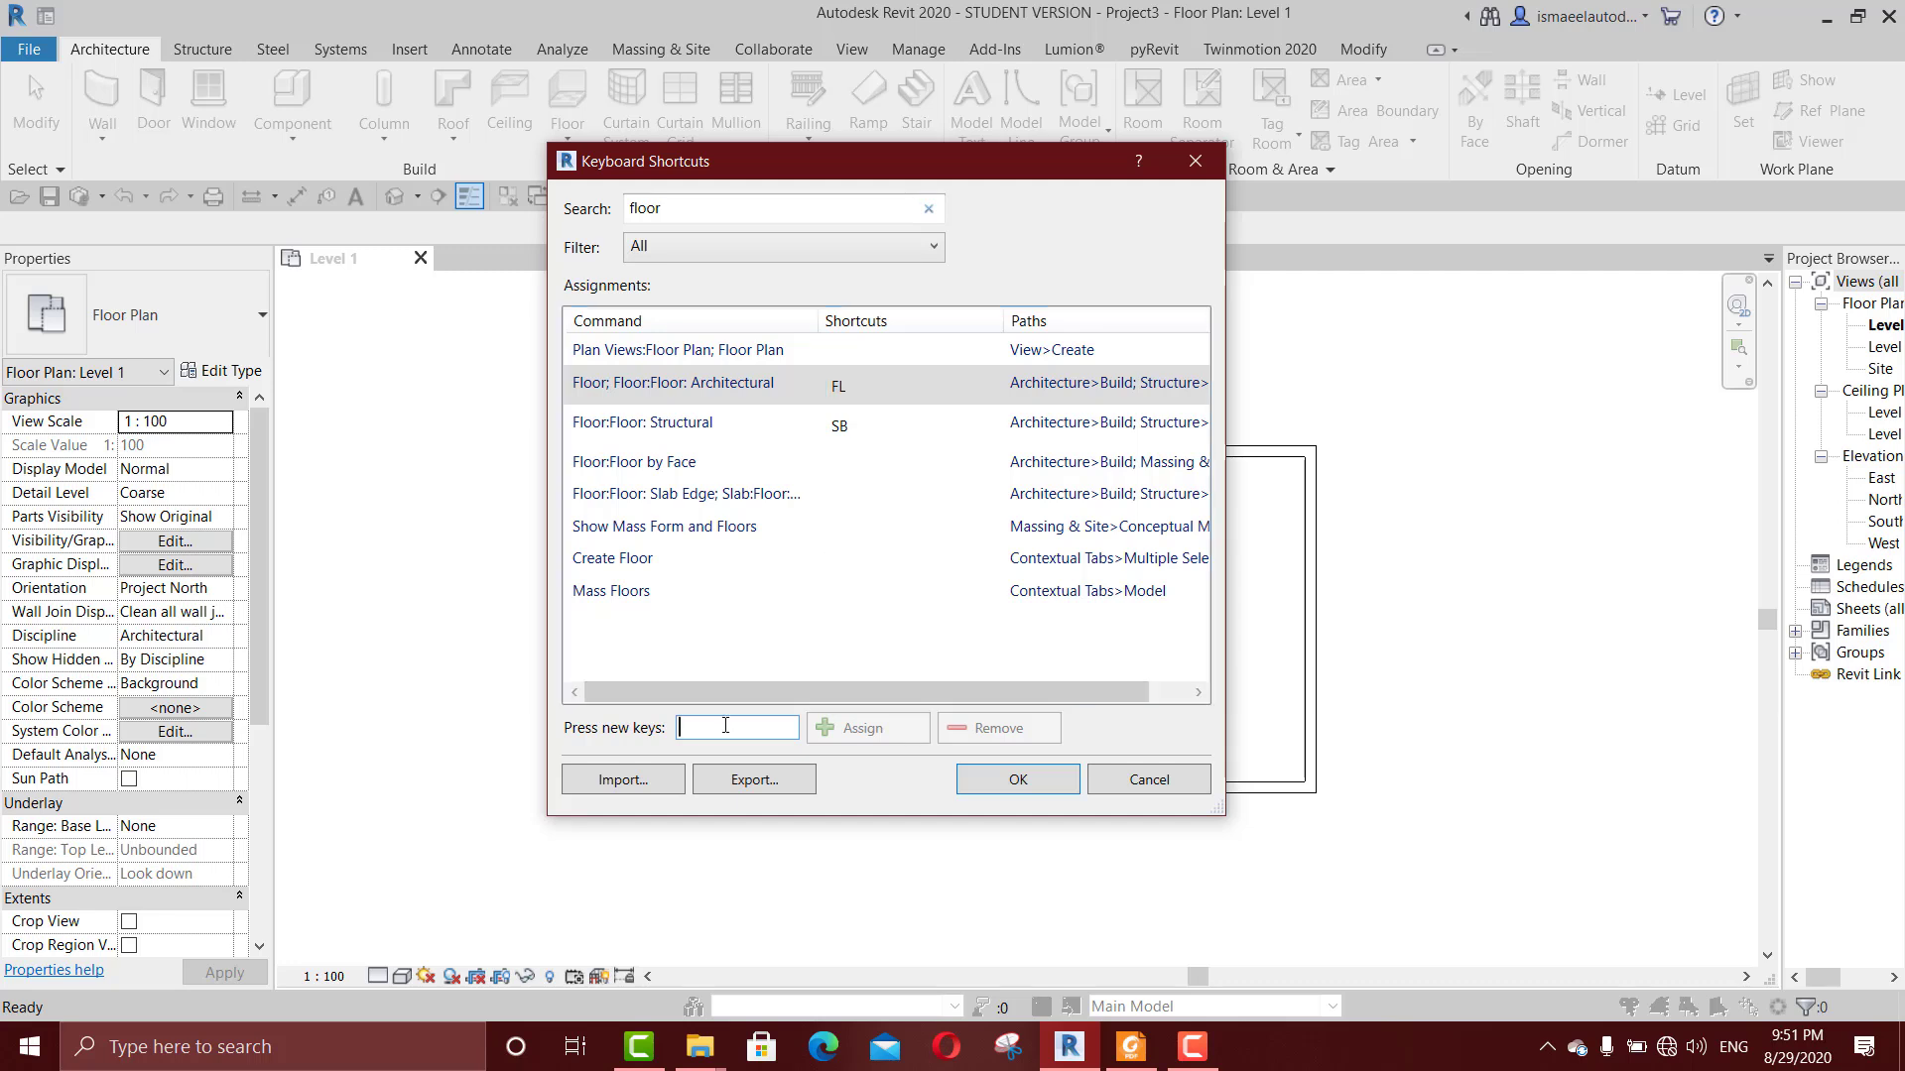
{"action": "type", "text": "FL"}
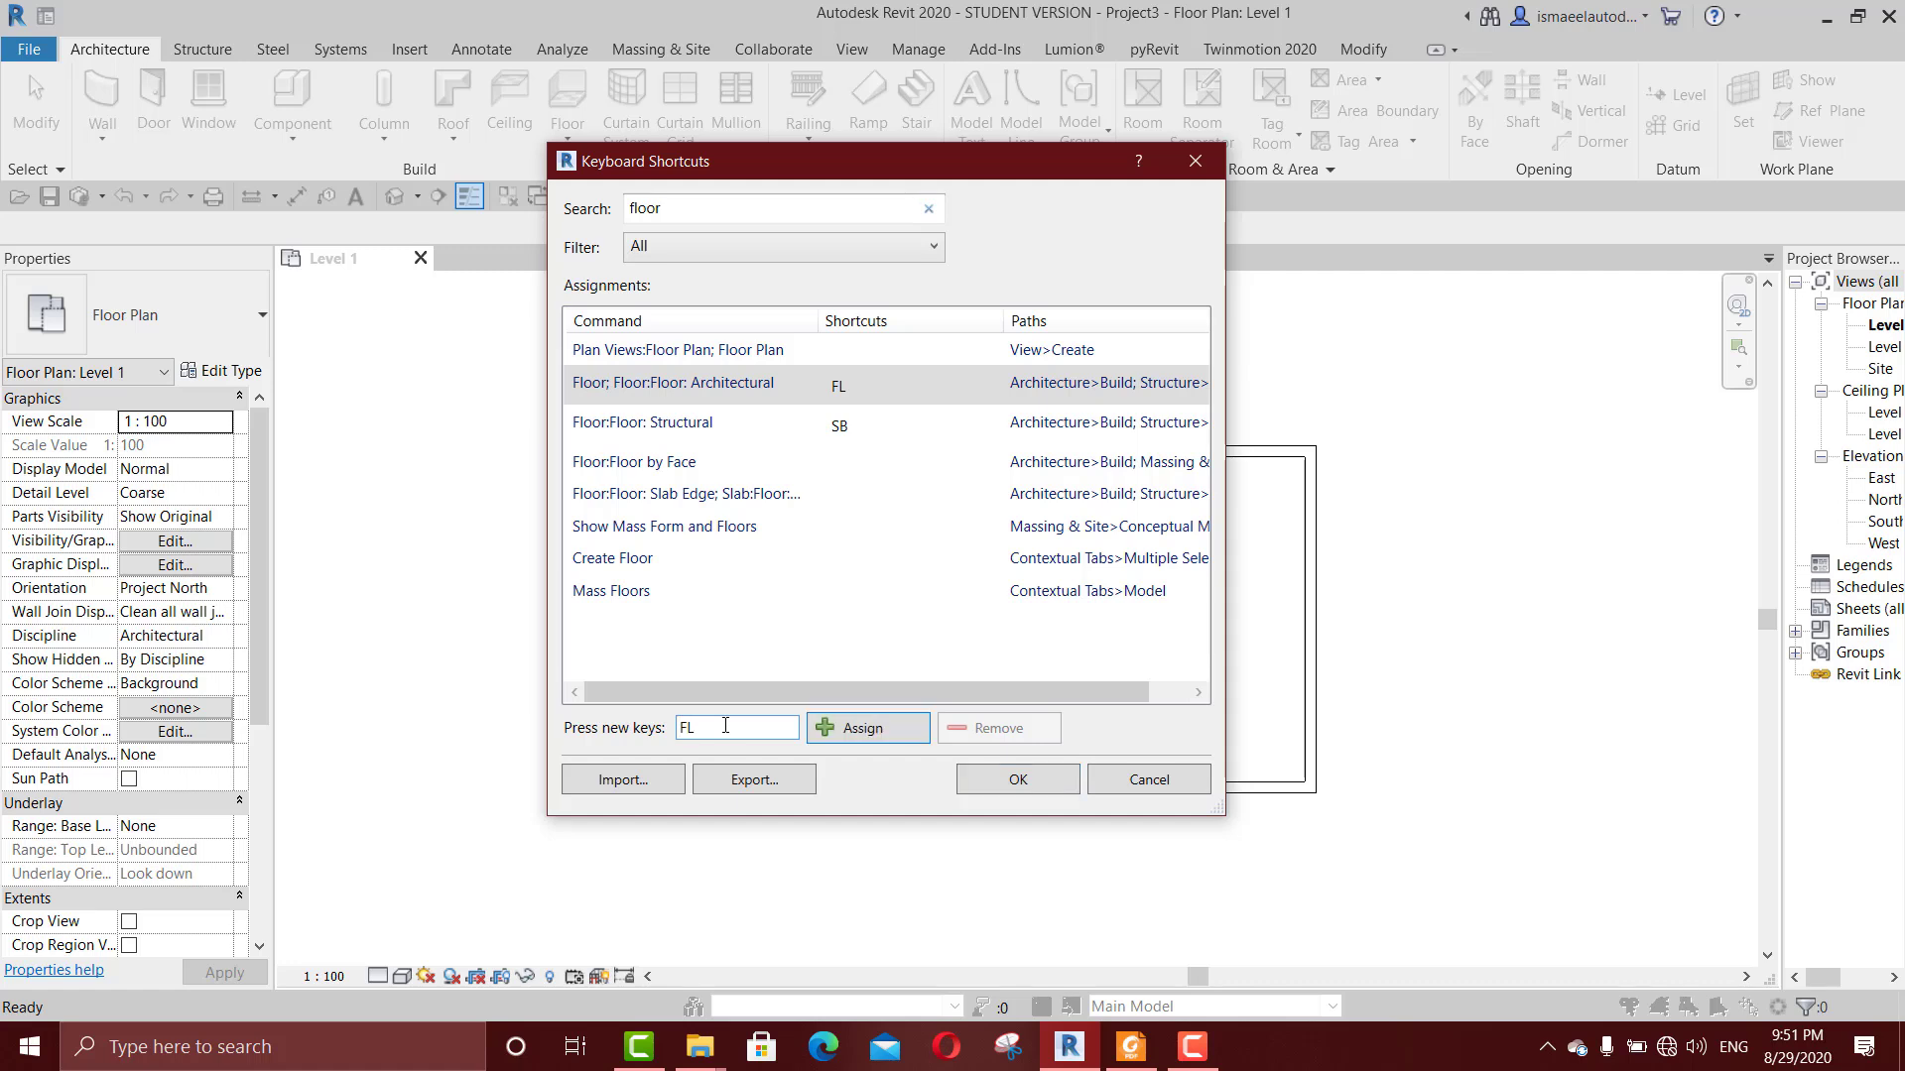
{"action": "key", "text": "BackSpace"}
{"action": "key", "text": "BackSpace"}
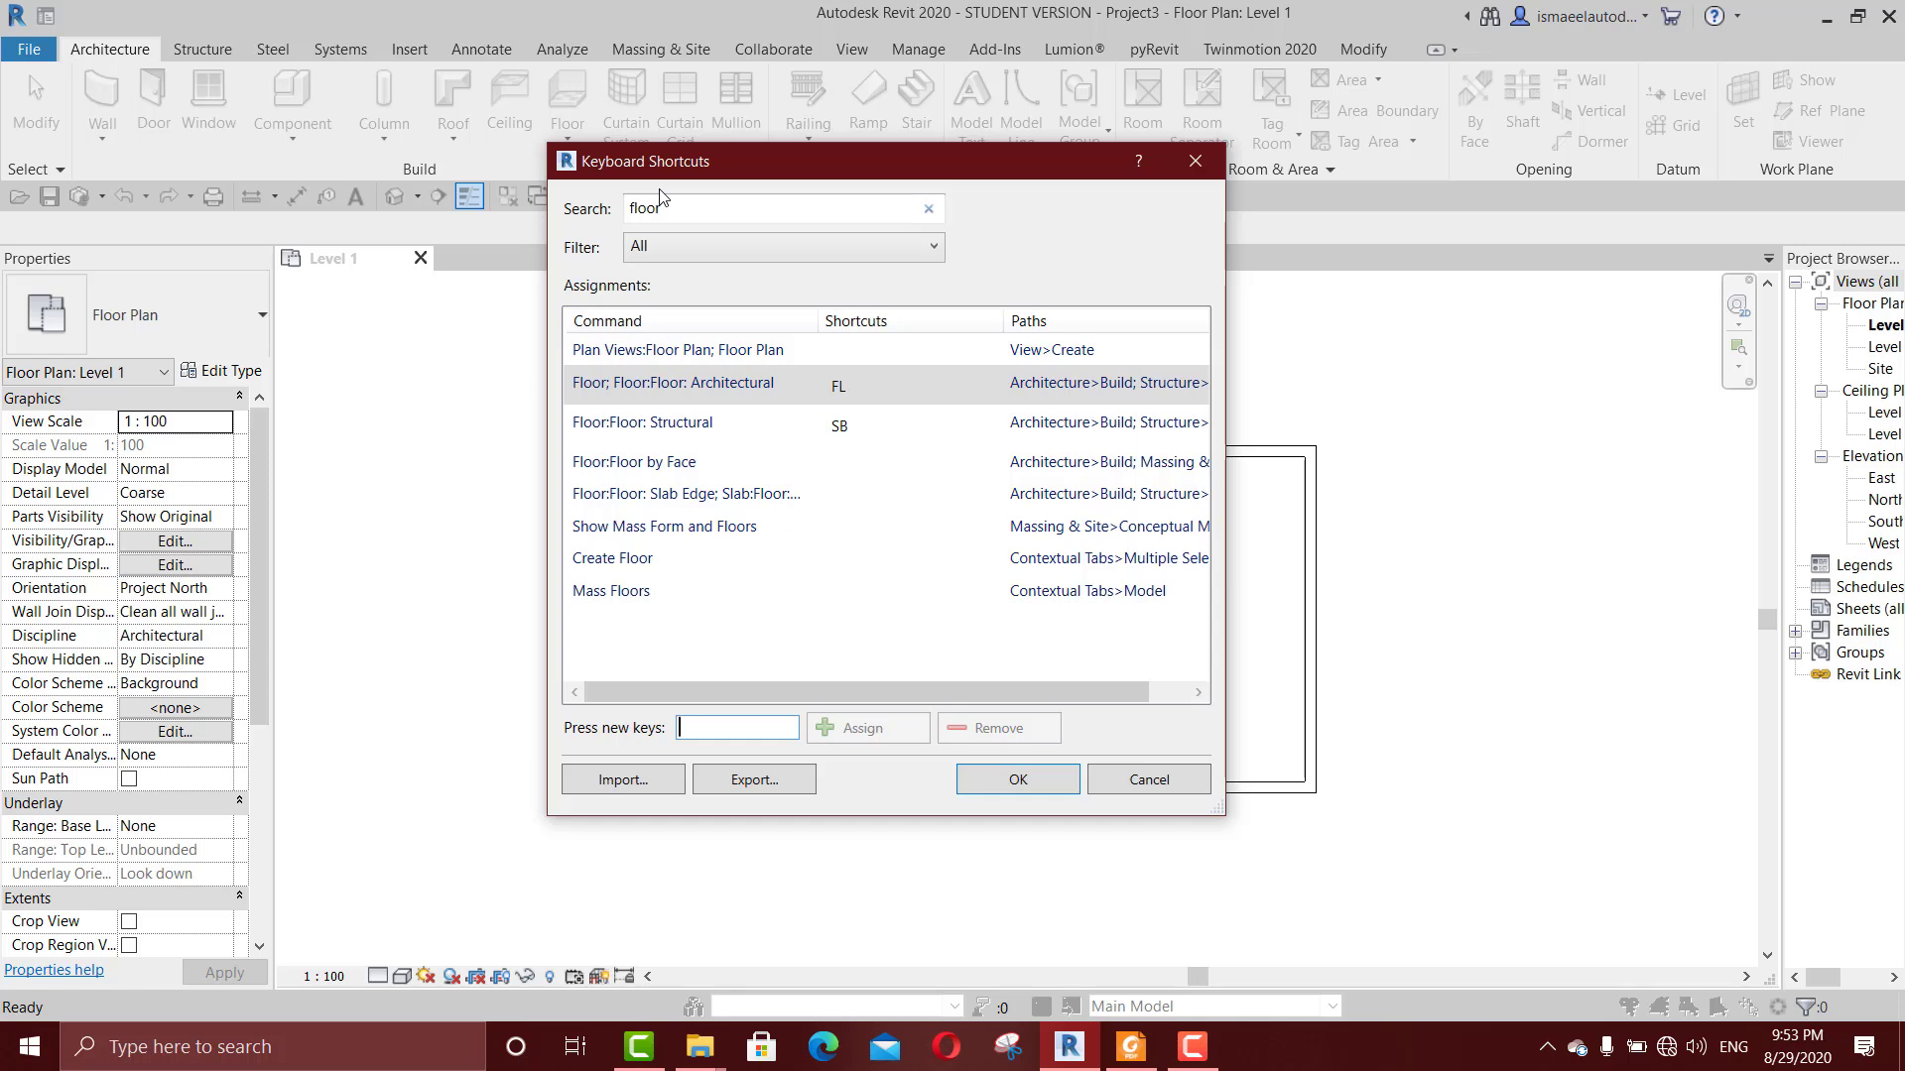
{"action": "left_click", "coordinate": [1014, 782]}
{"action": "scroll", "coordinate": [987, 661], "scroll_direction": "down", "scroll_amount": 4}
{"action": "scroll", "coordinate": [977, 653], "scroll_direction": "up", "scroll_amount": 3}
{"action": "key", "text": "f"}
{"action": "key", "text": "l"}
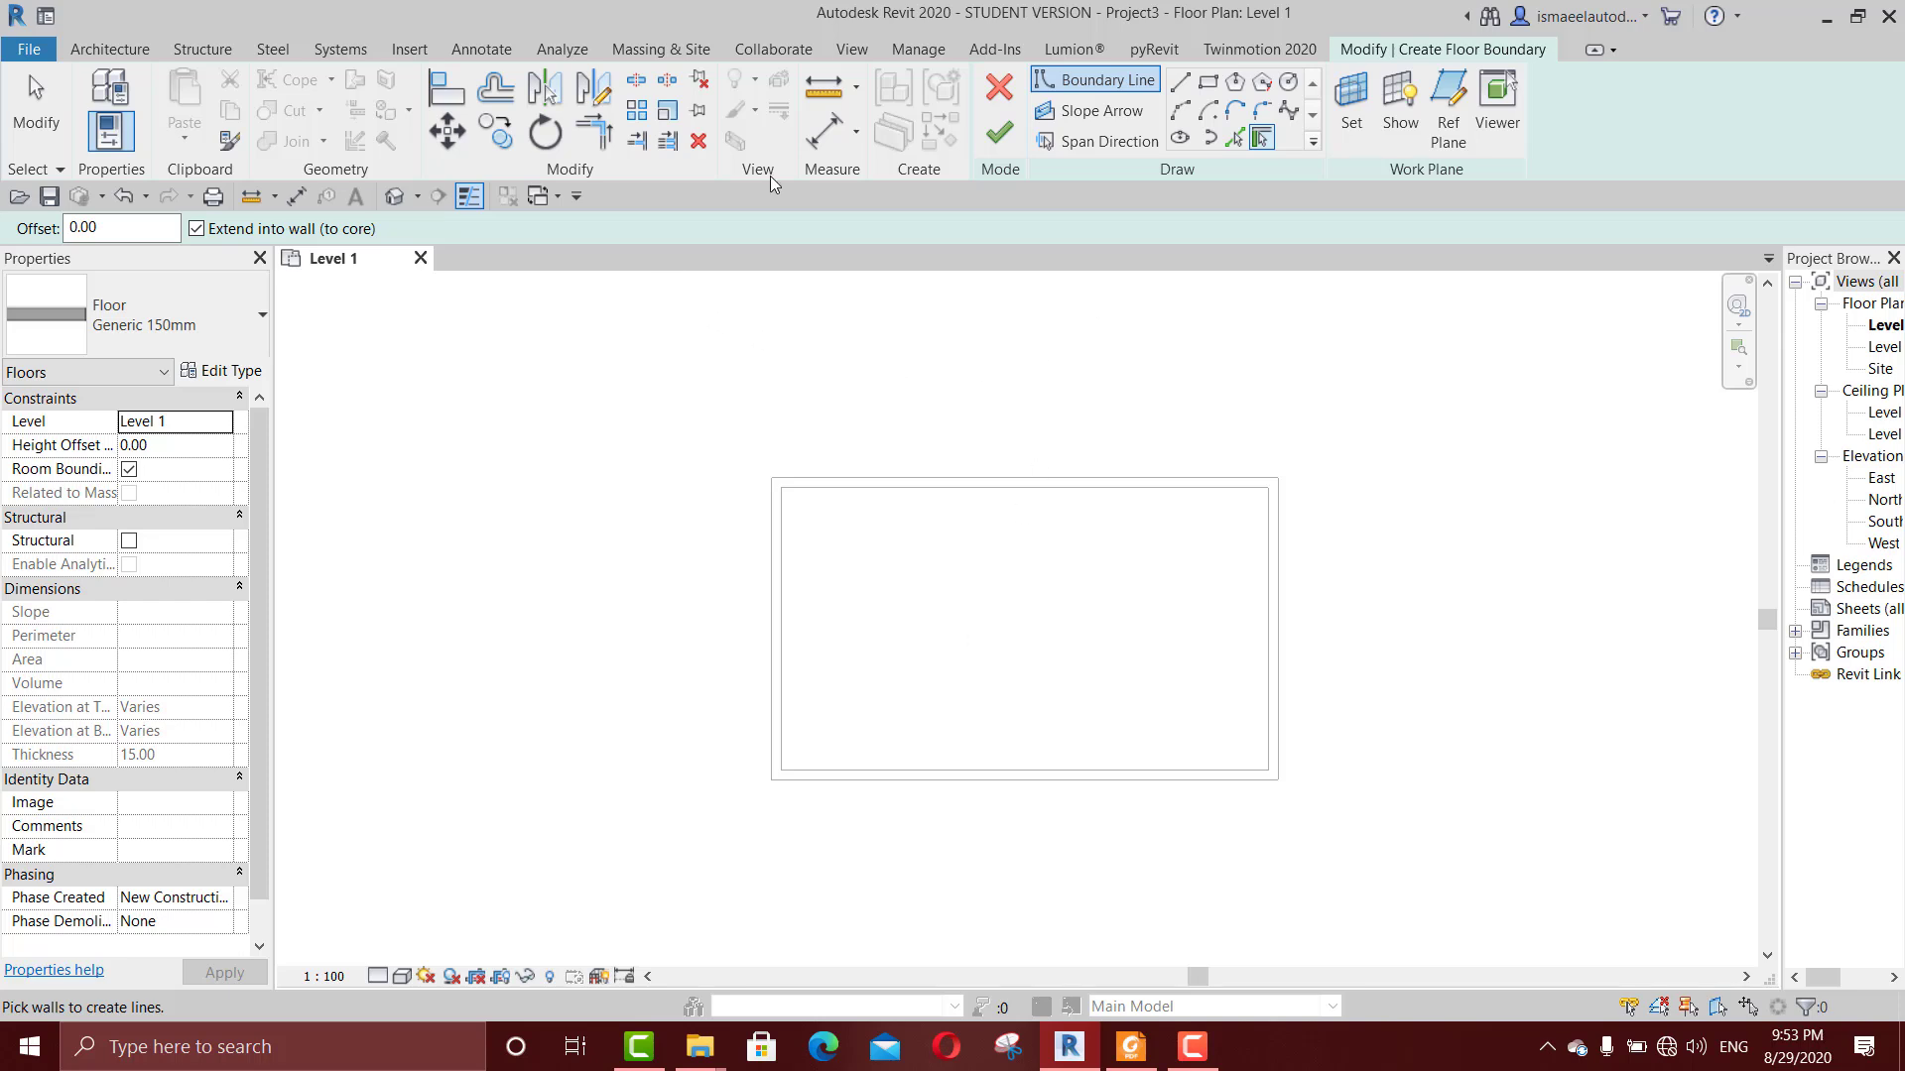
{"action": "left_click", "coordinate": [151, 49]}
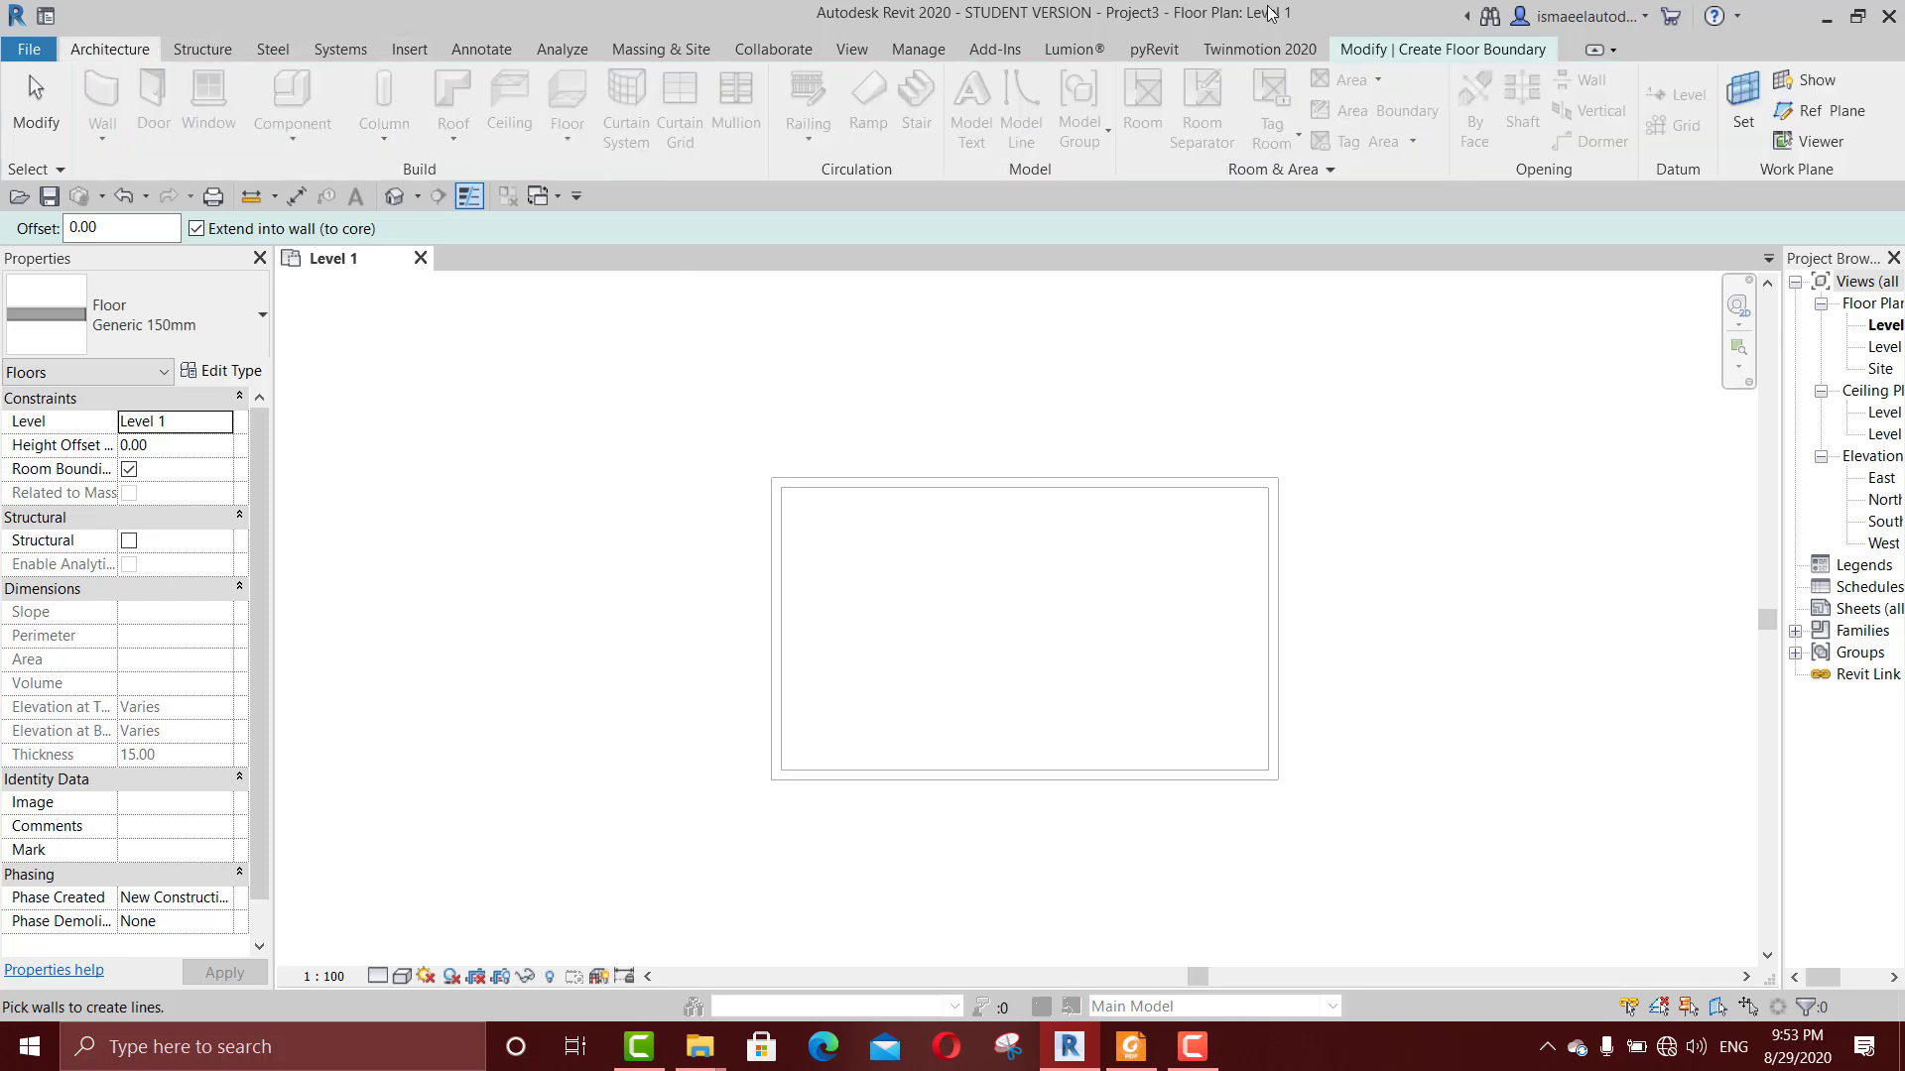
{"action": "left_click", "coordinate": [1421, 49]}
{"action": "left_click", "coordinate": [987, 94]}
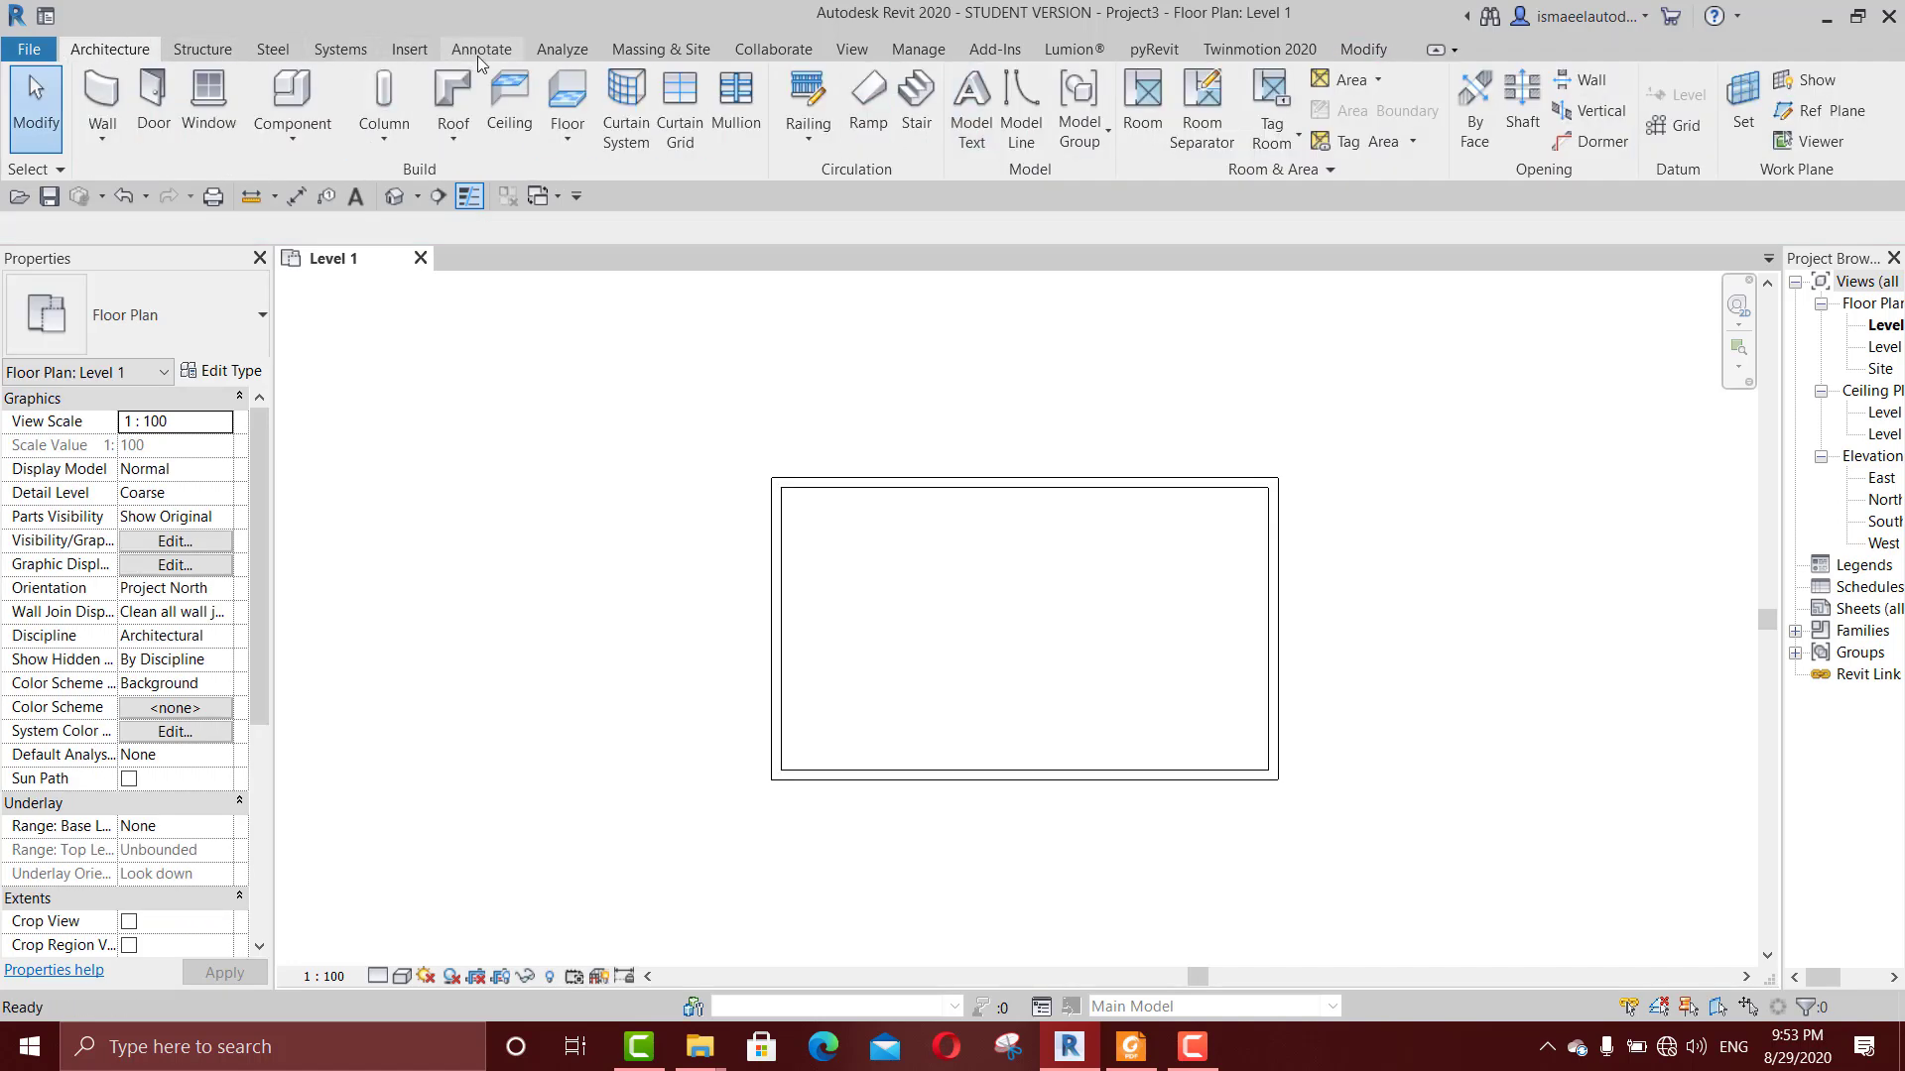
Step: Create a Generic 150mm architectural floor on Level 1 by picking the whole chain of four walls as its boundary
{"action": "left_click", "coordinate": [591, 141]}
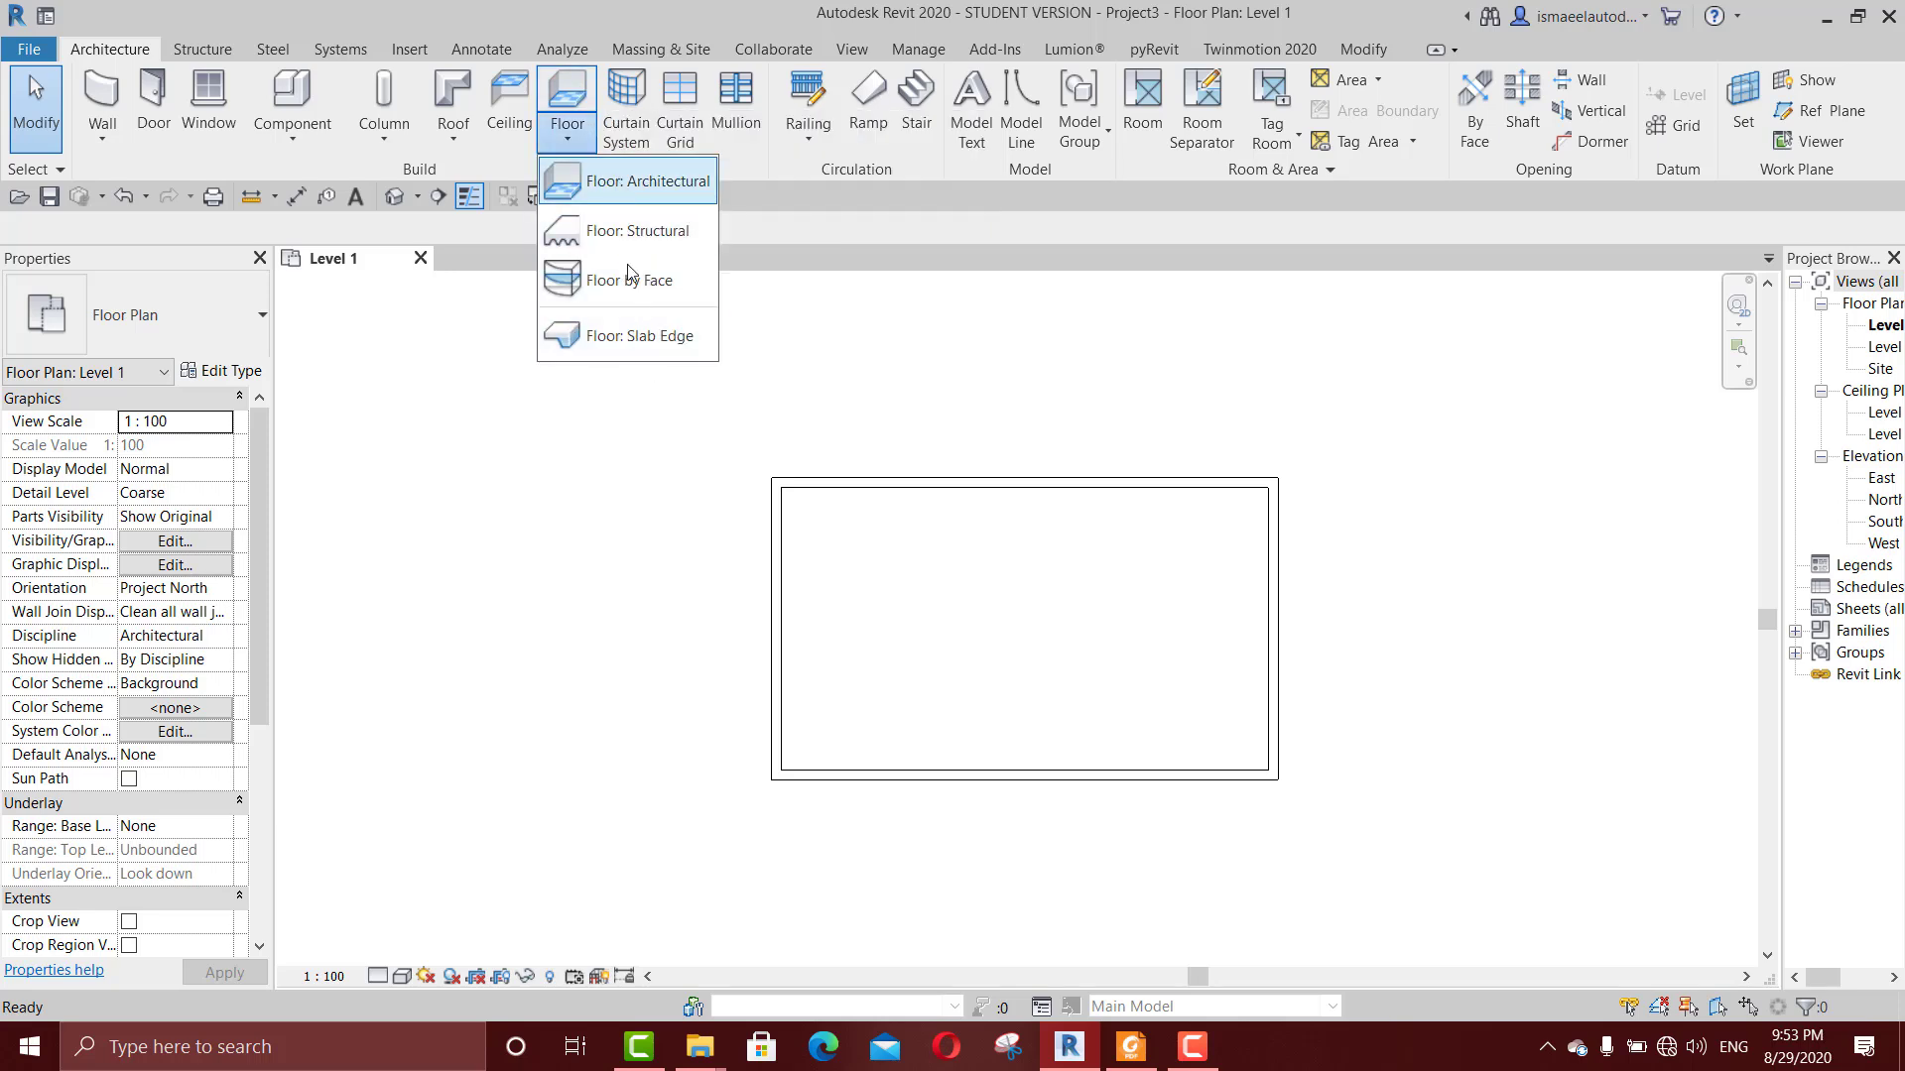
{"action": "left_click", "coordinate": [638, 182]}
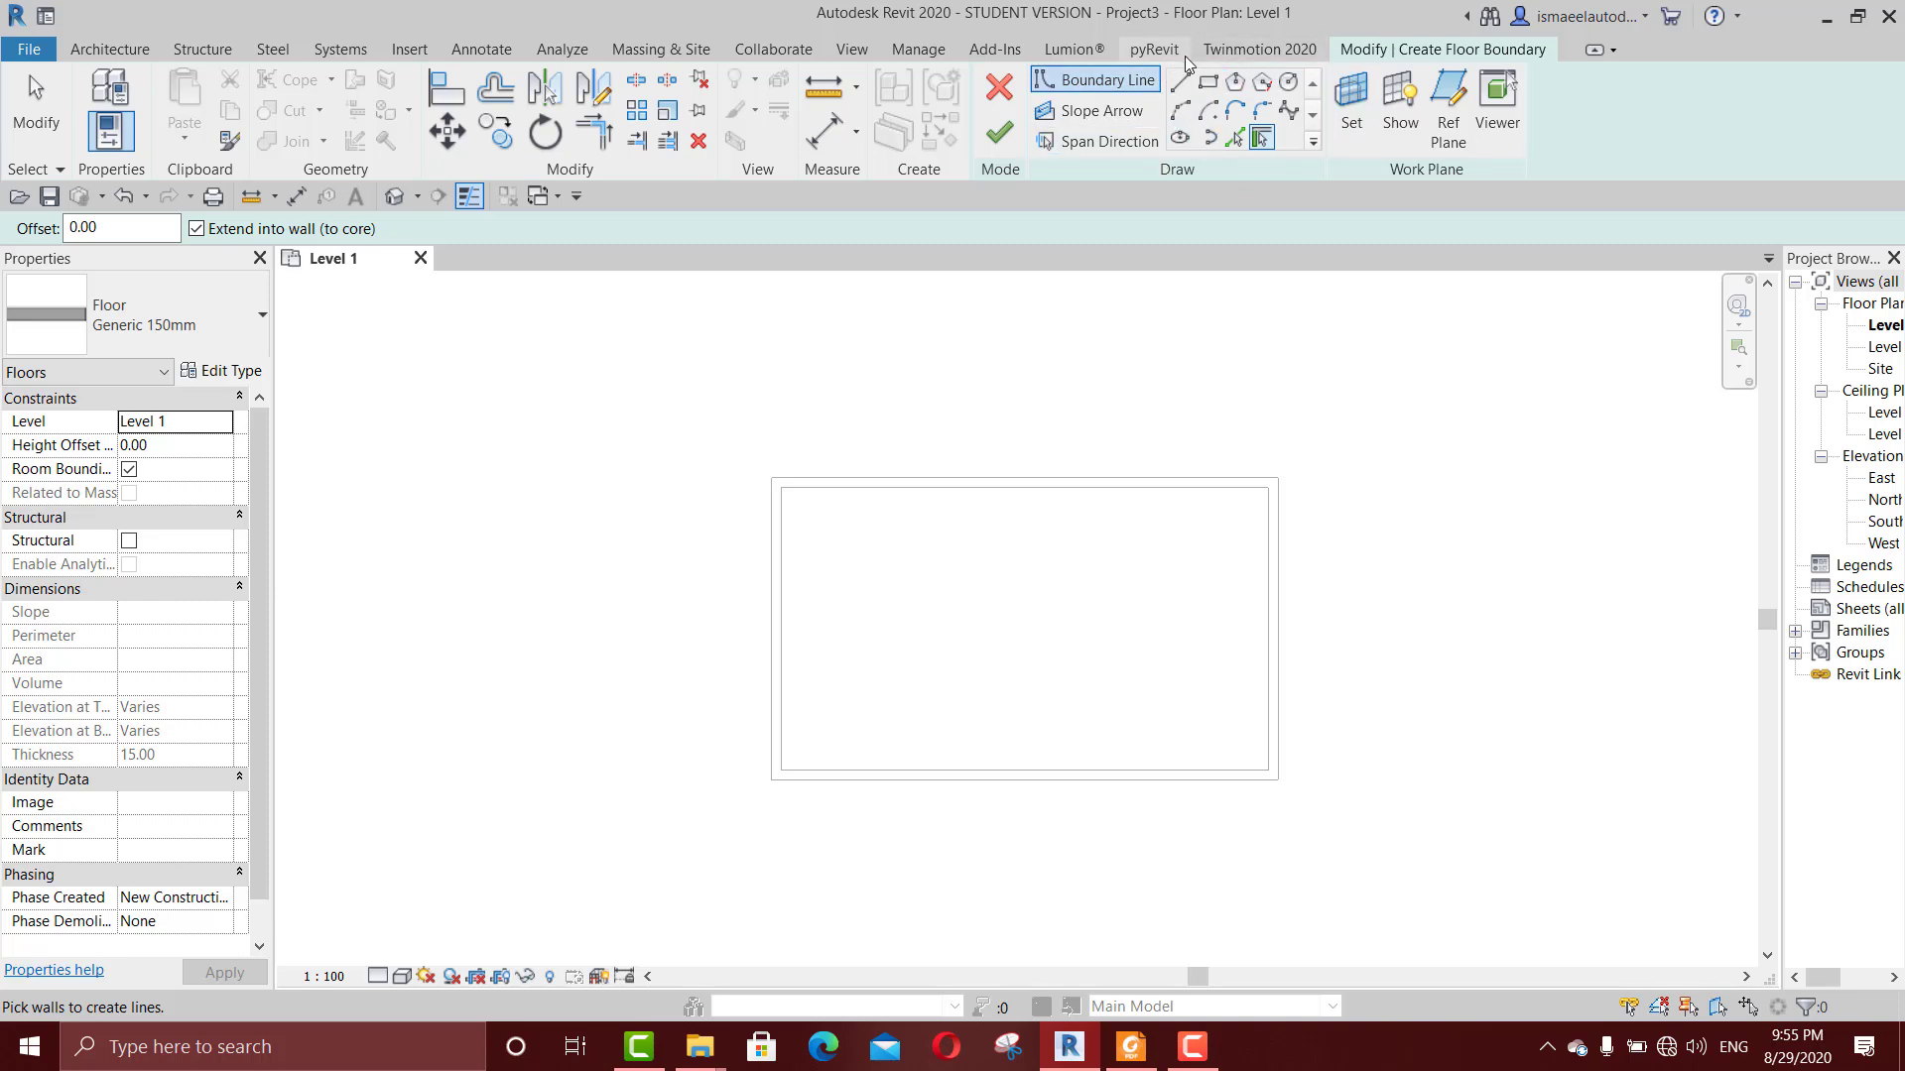
{"action": "left_click", "coordinate": [1265, 136]}
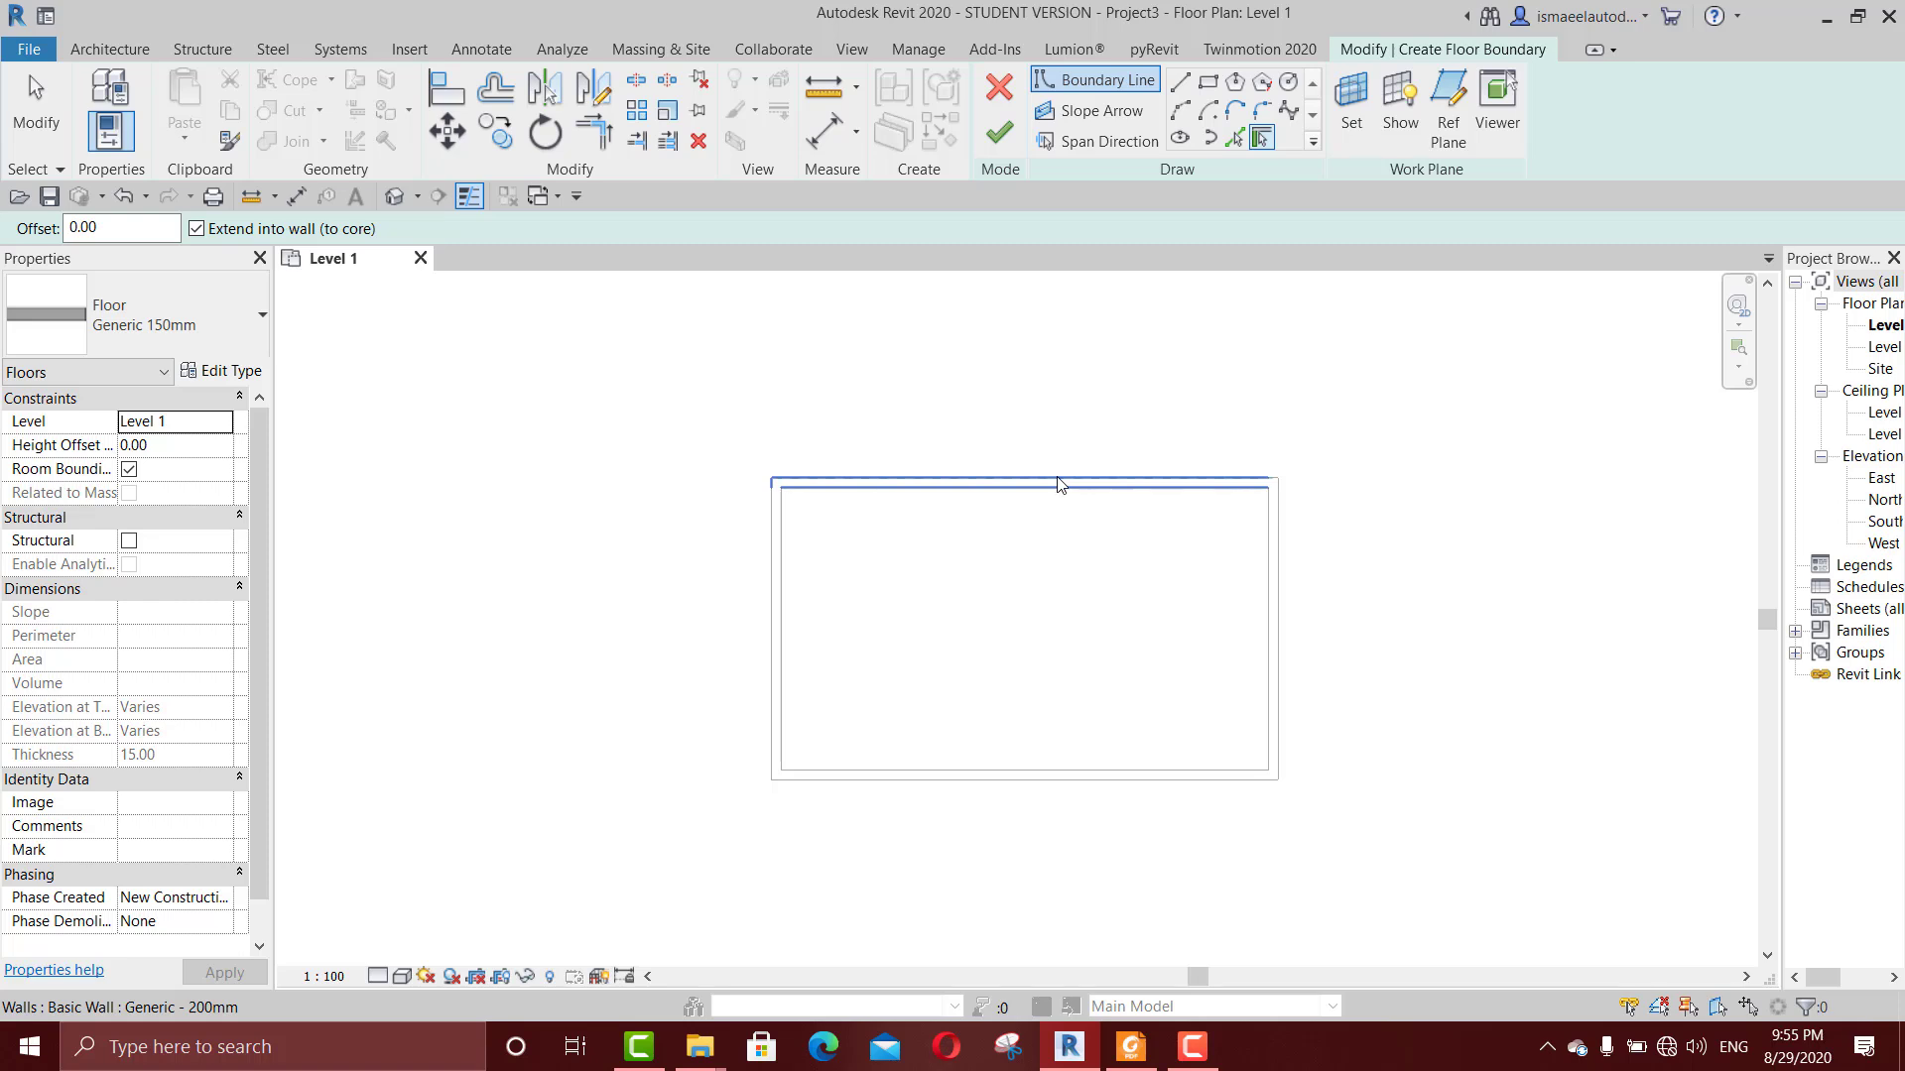
{"action": "key", "text": "Tab"}
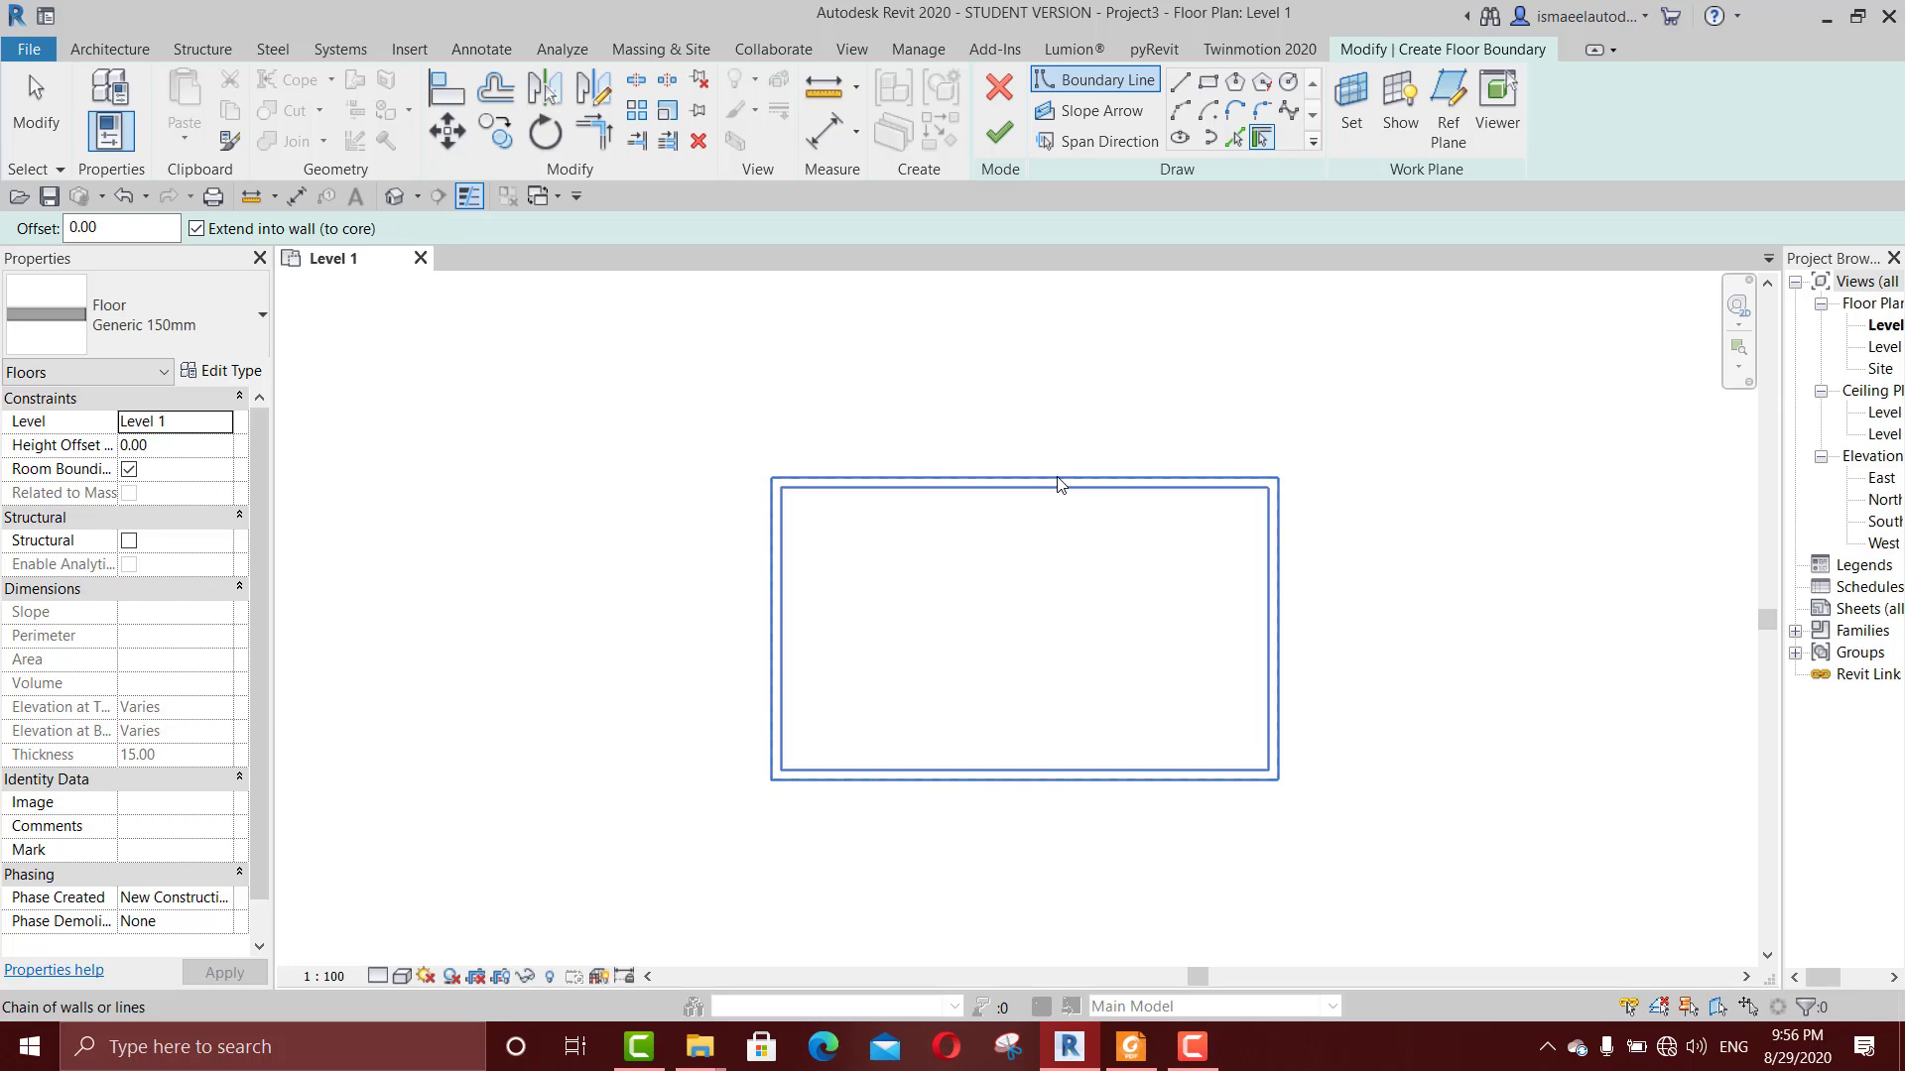
{"action": "left_click", "coordinate": [1059, 483]}
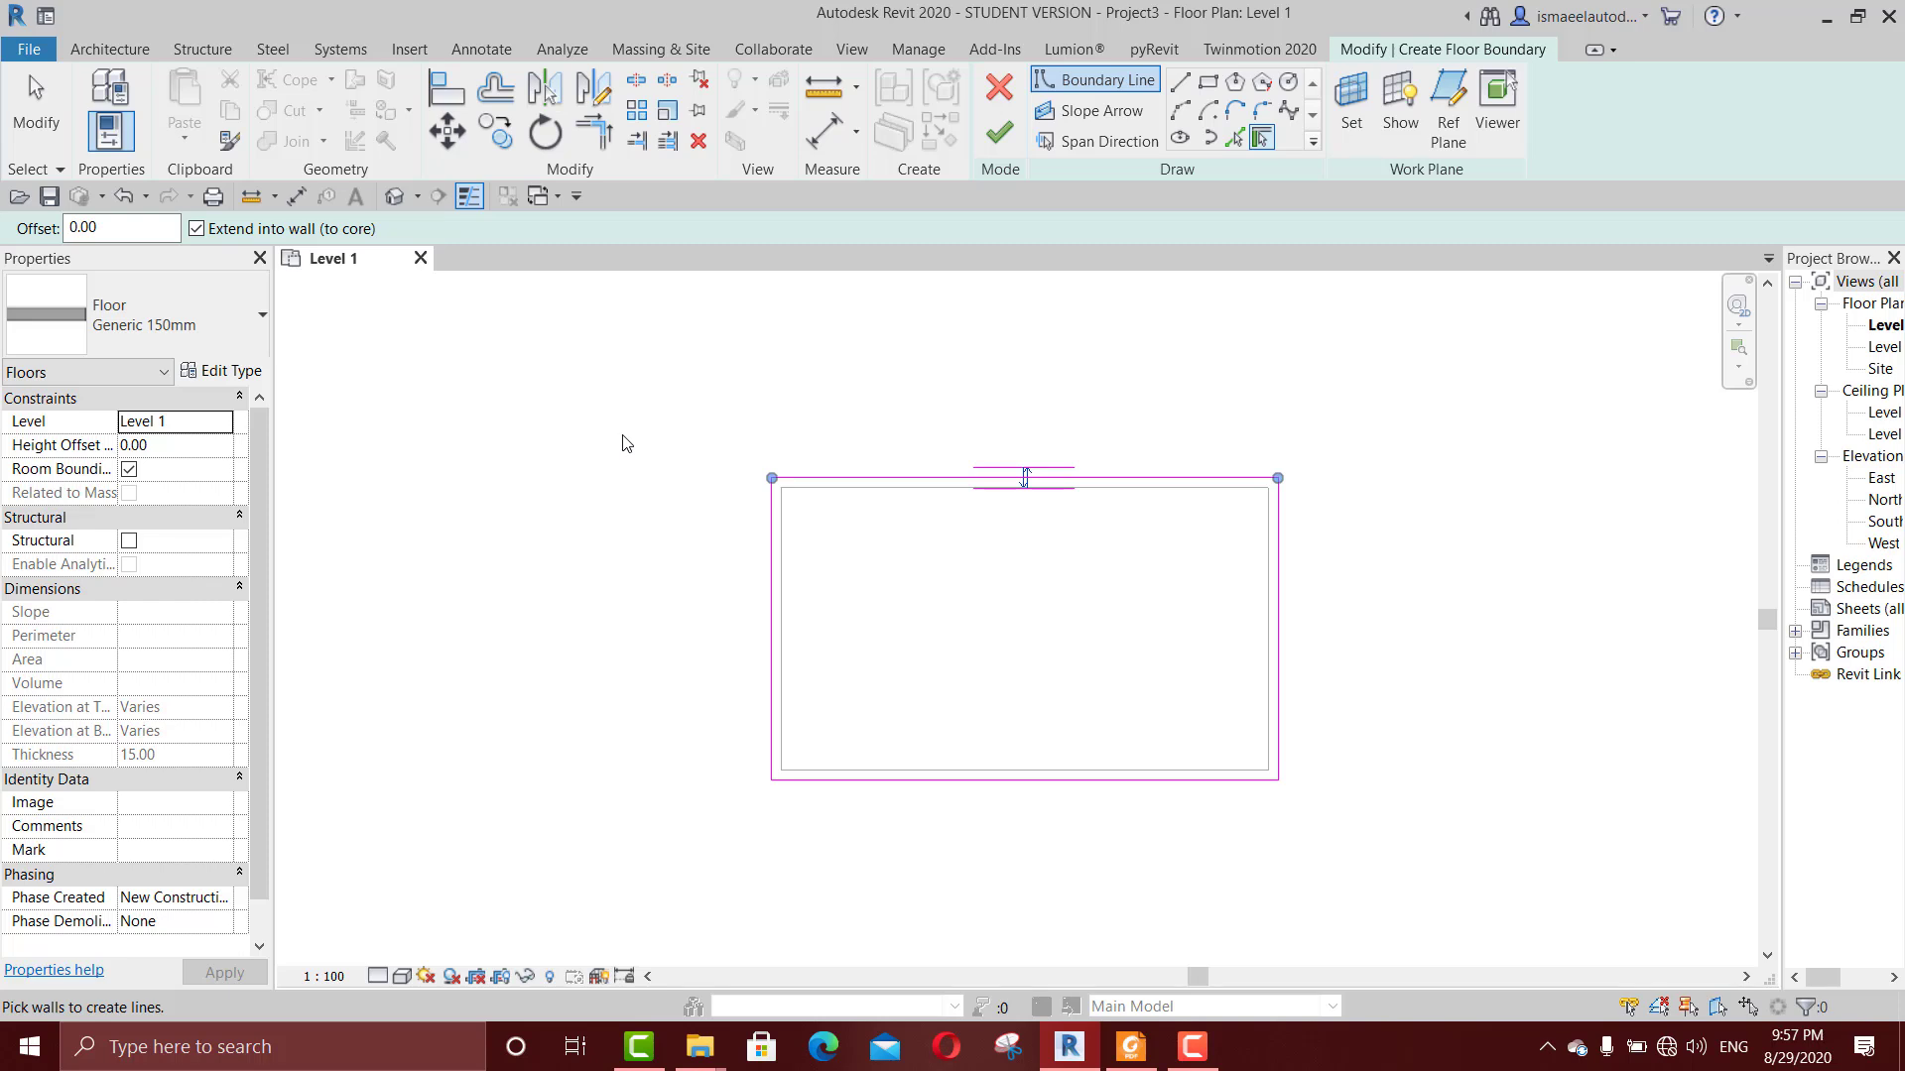
{"action": "scroll", "coordinate": [1121, 510], "scroll_direction": "up", "scroll_amount": 2}
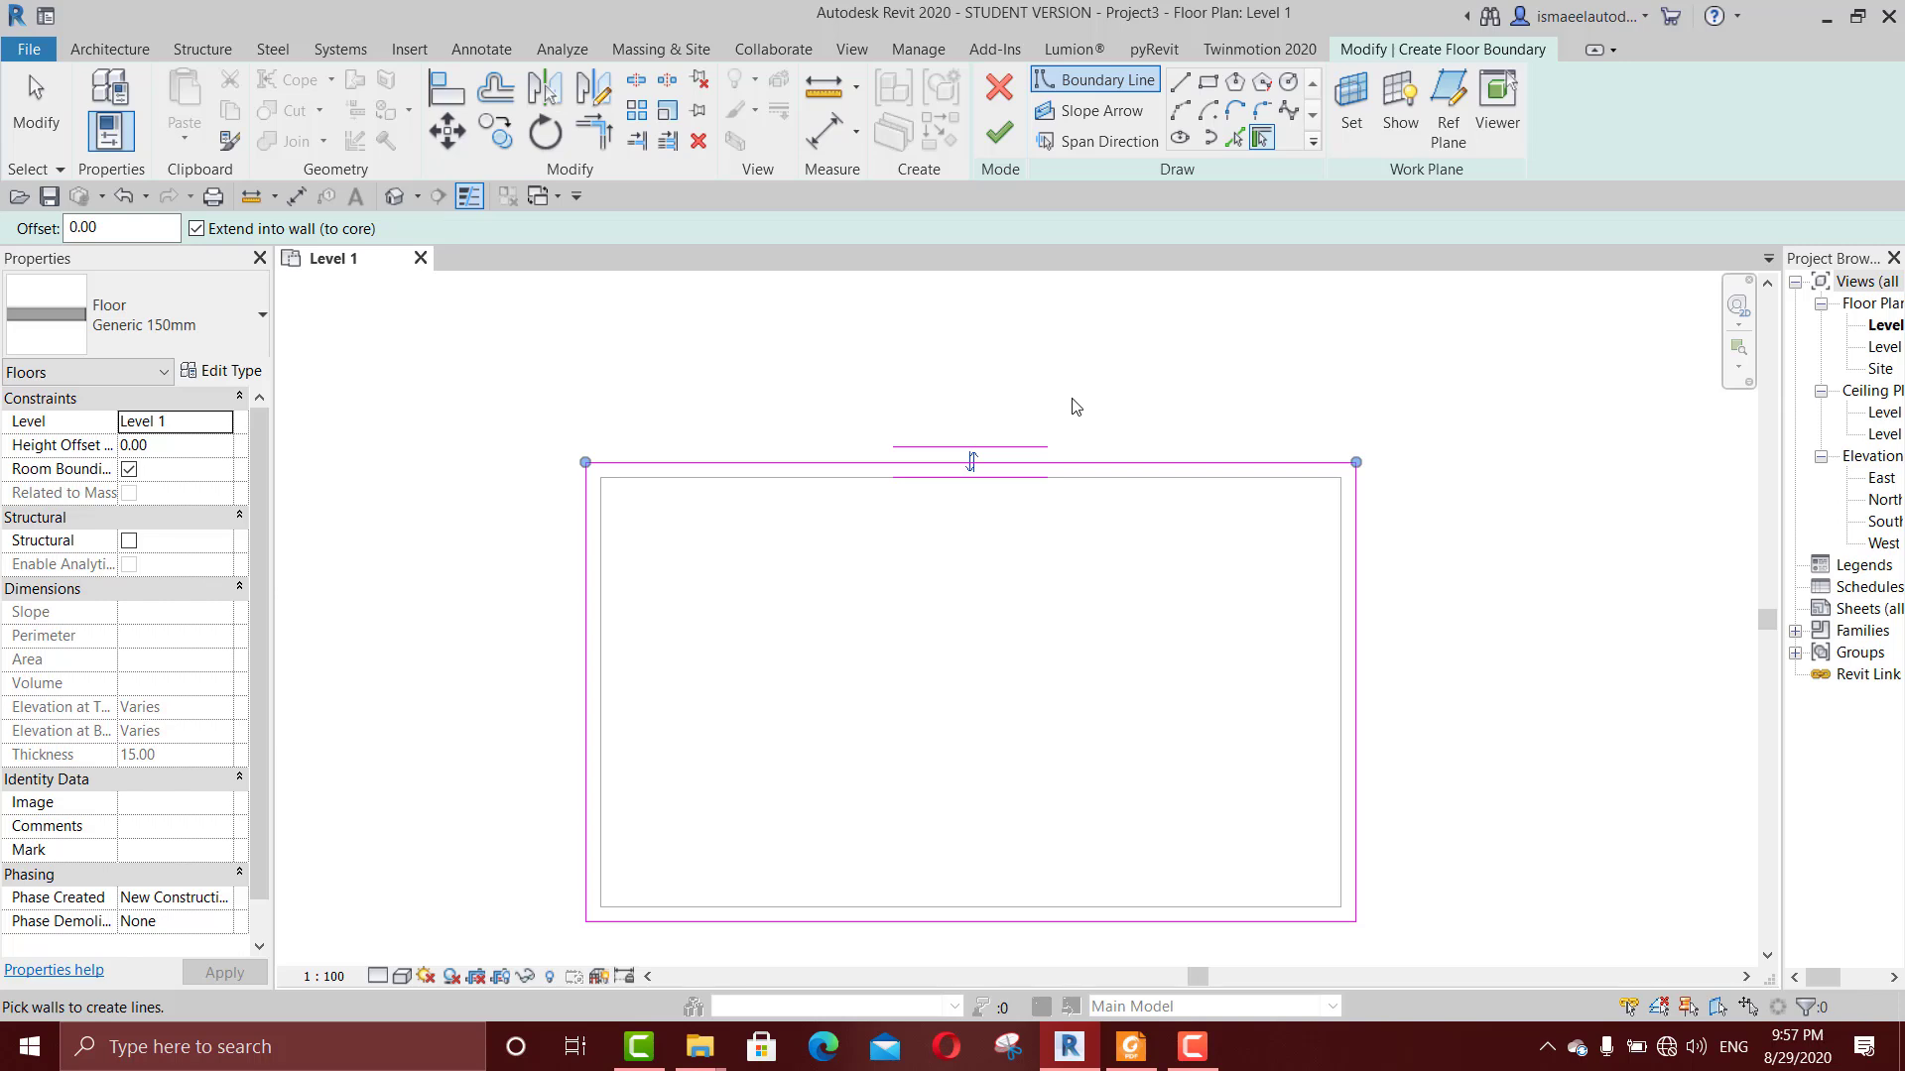
{"action": "scroll", "coordinate": [1076, 407], "scroll_direction": "down", "scroll_amount": 1}
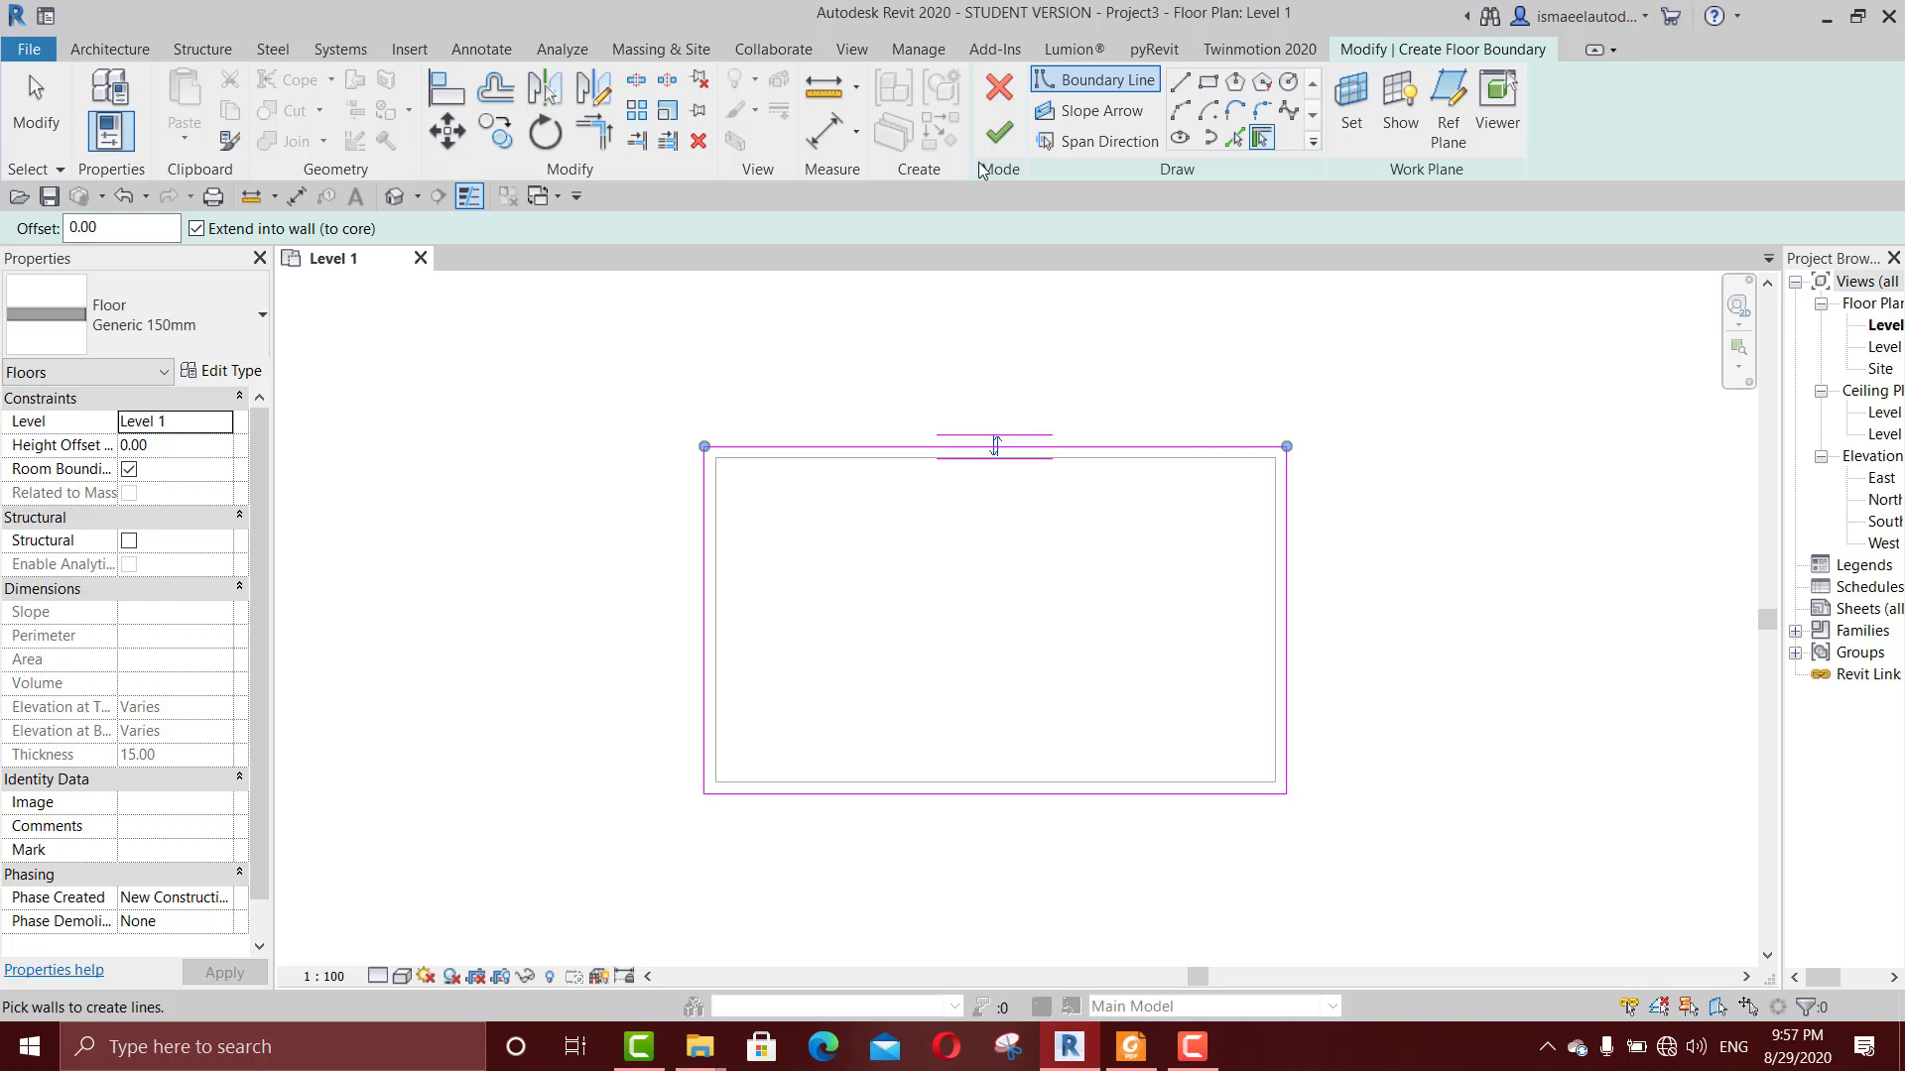
{"action": "left_click", "coordinate": [1002, 129]}
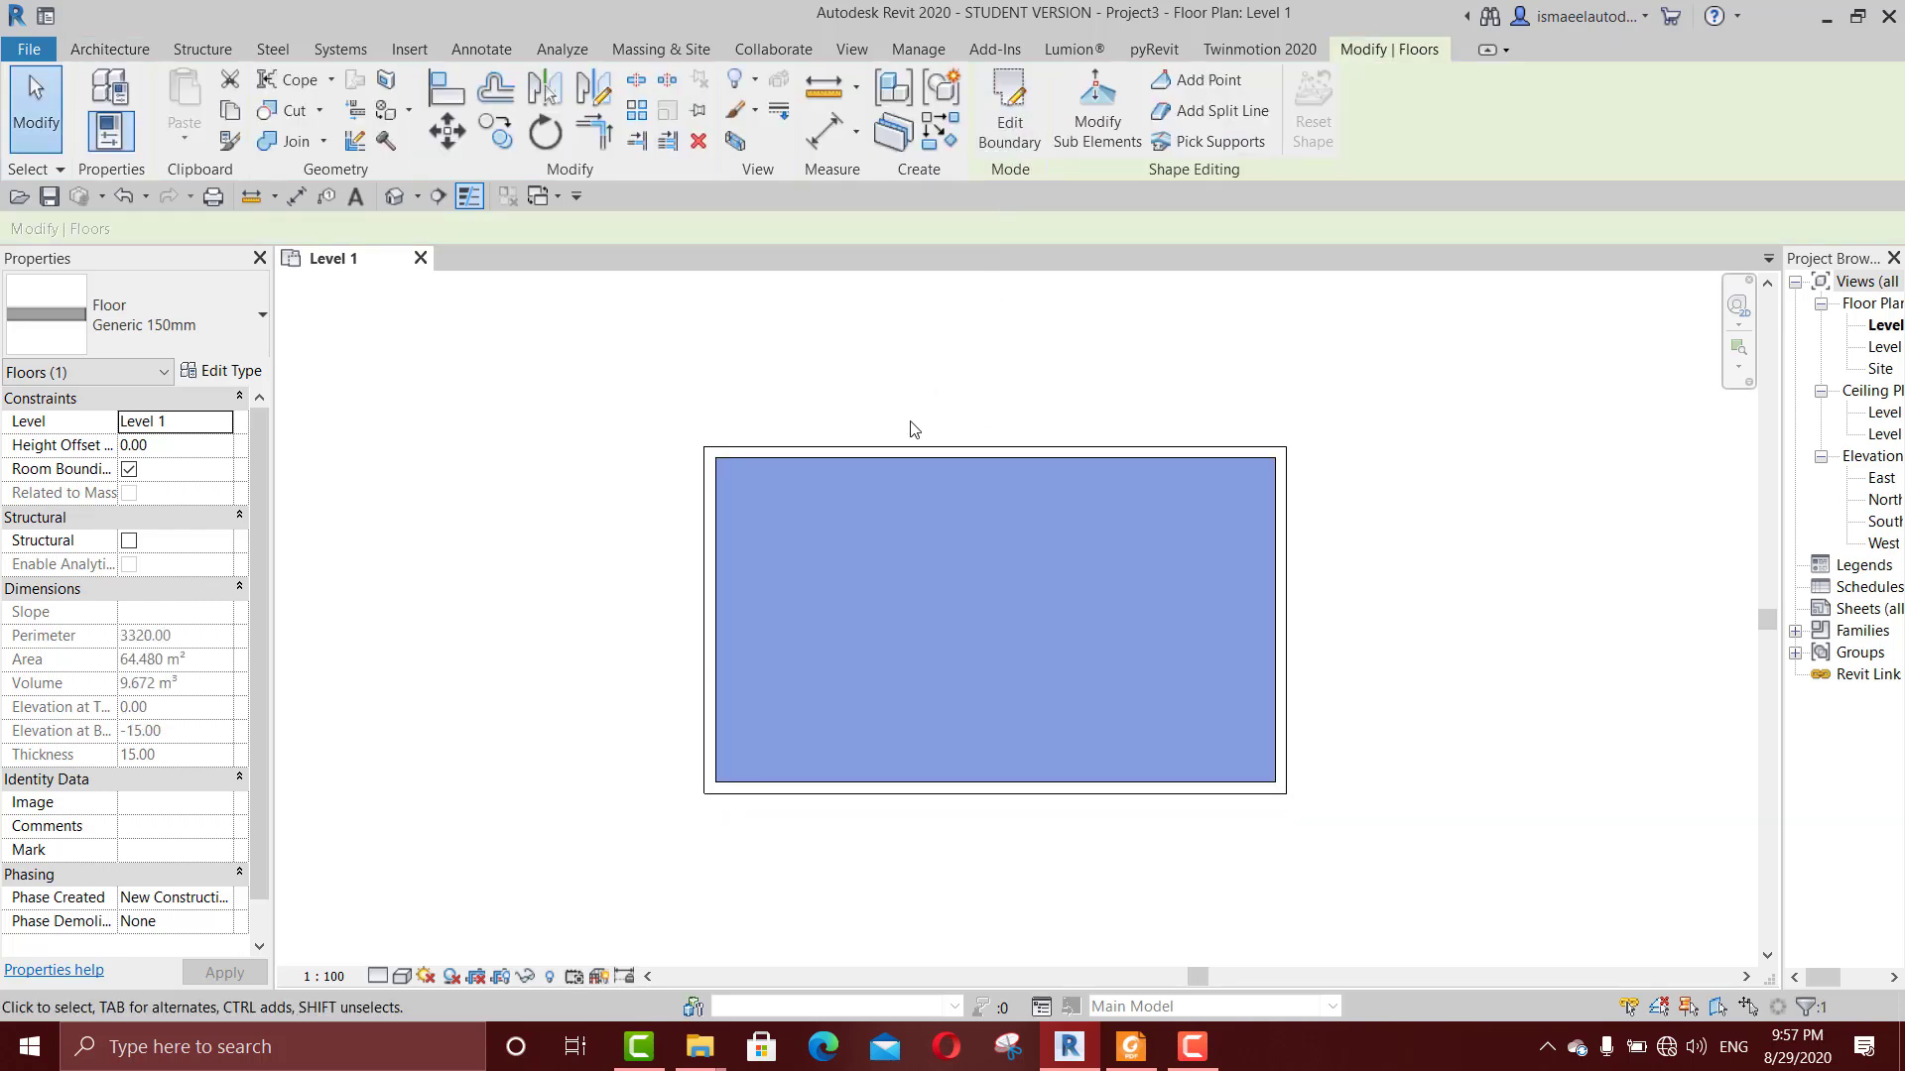
Step: Open the default 3D view and display the walls and floor in the Shaded visual style
{"action": "key", "text": "3"}
{"action": "key", "text": "d"}
{"action": "scroll", "coordinate": [977, 677], "scroll_direction": "up", "scroll_amount": 6}
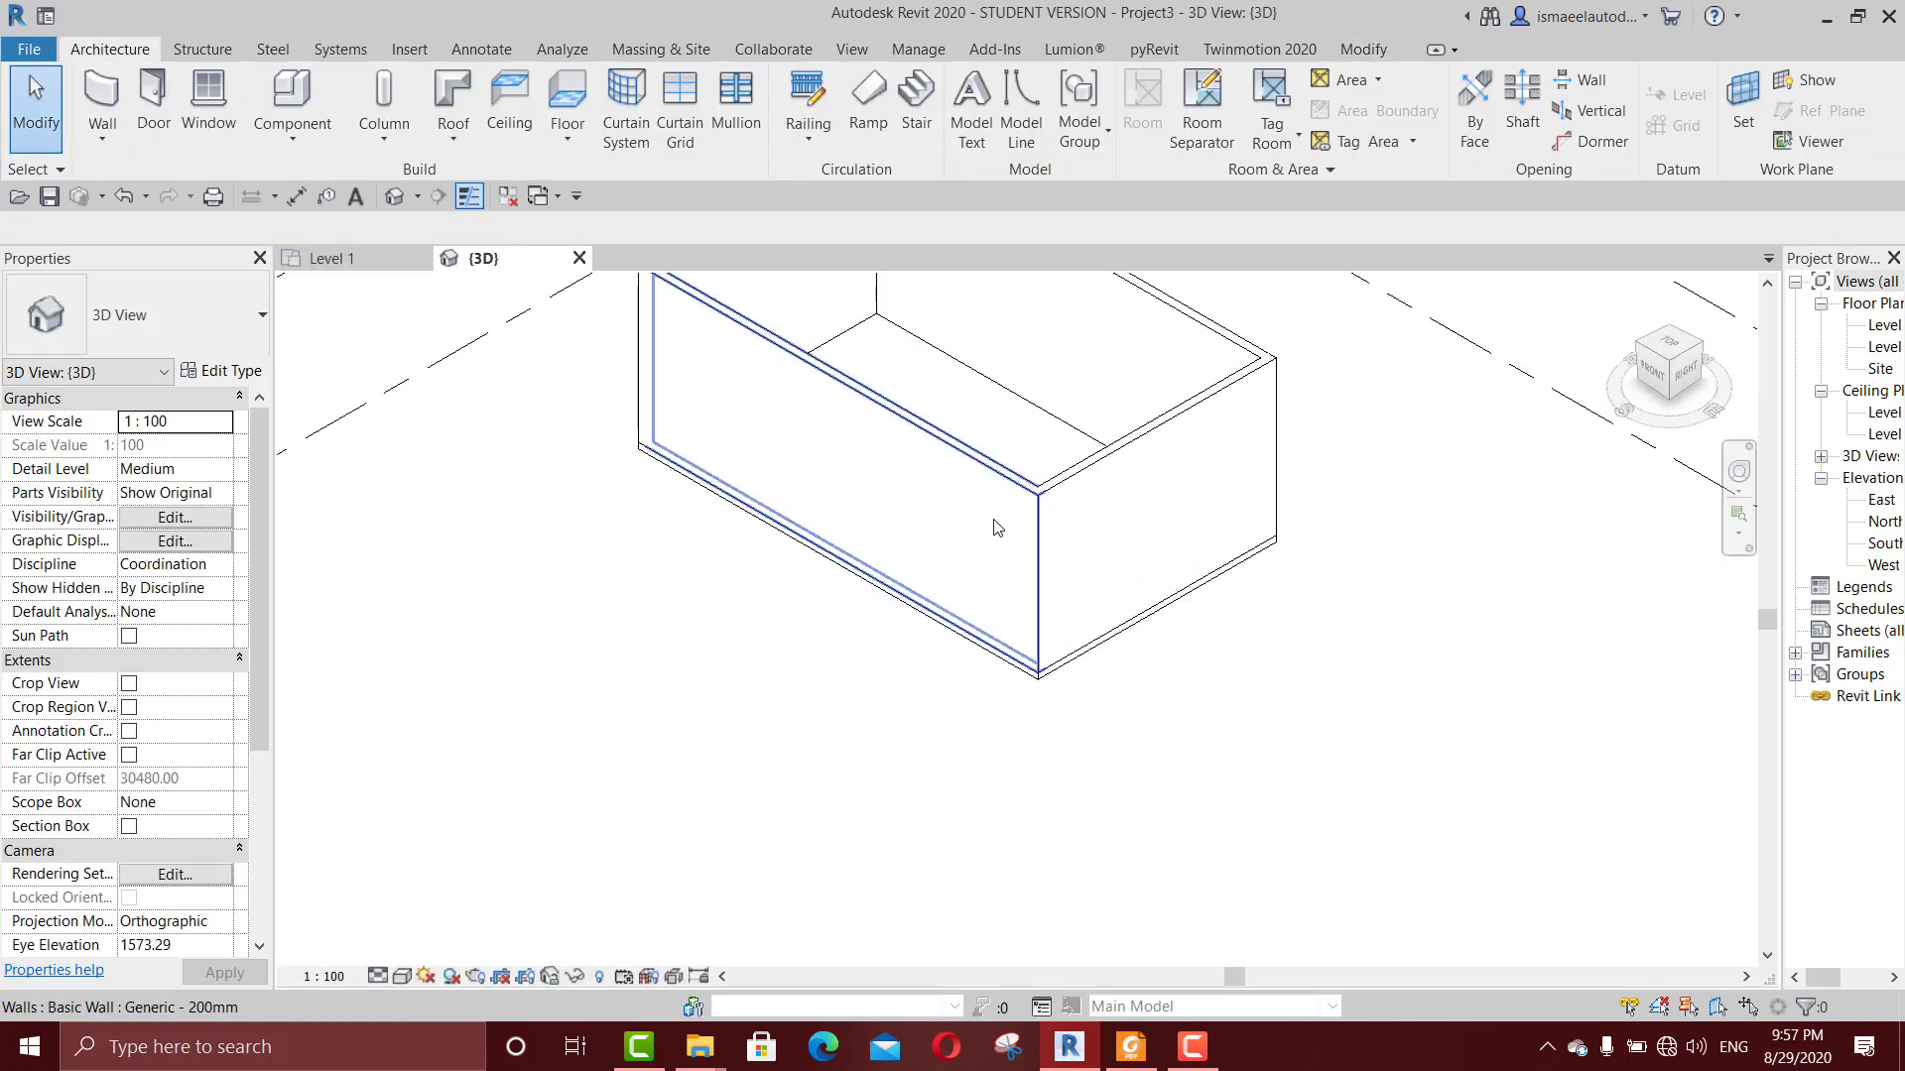
{"action": "key", "text": "s"}
{"action": "key", "text": "d"}
{"action": "scroll", "coordinate": [949, 593], "scroll_direction": "down", "scroll_amount": 2}
{"action": "middle_click_drag", "start_coordinate": [949, 597], "coordinate": [984, 708]}
{"action": "scroll", "coordinate": [972, 527], "scroll_direction": "up", "scroll_amount": 5}
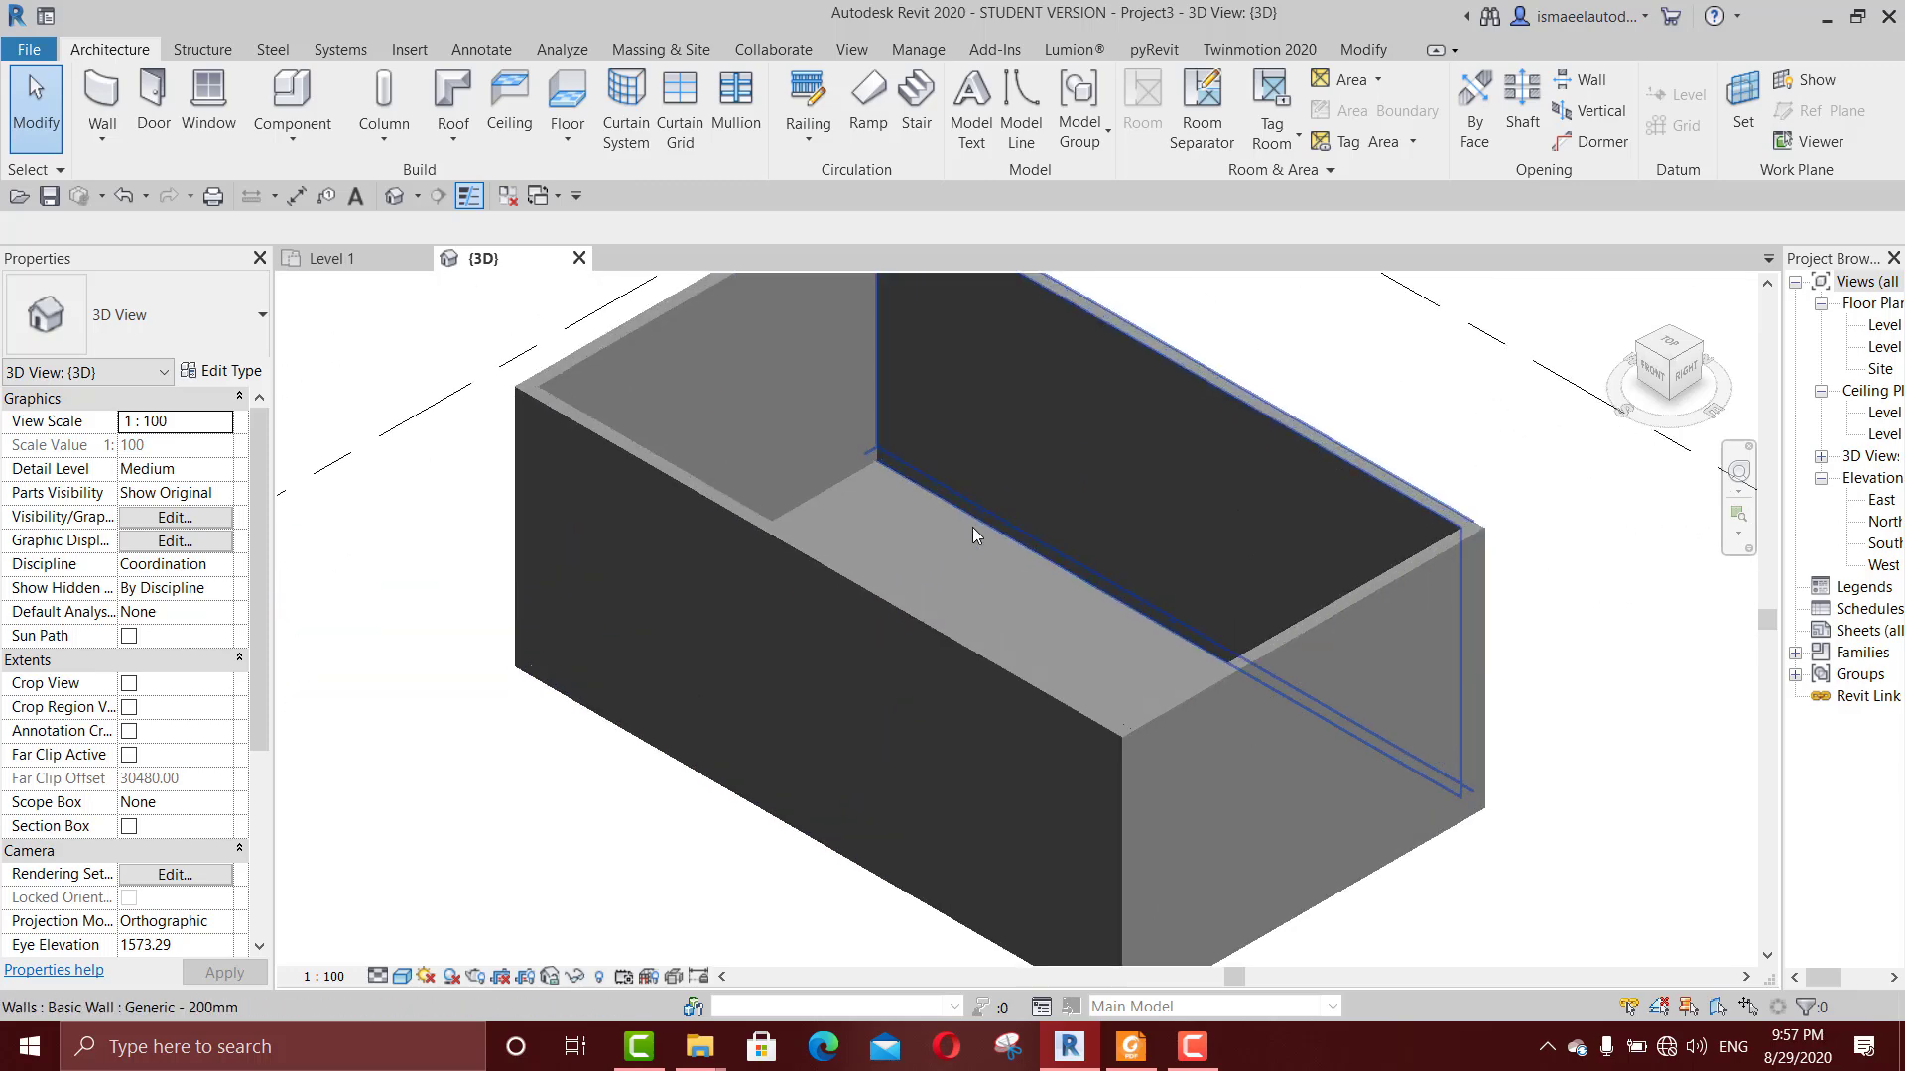
Step: Select the new floor between the walls and inspect its extents and edges up close in 3D
{"action": "left_click", "coordinate": [948, 592]}
{"action": "scroll", "coordinate": [886, 542], "scroll_direction": "up", "scroll_amount": 3}
{"action": "scroll", "coordinate": [886, 543], "scroll_direction": "down", "scroll_amount": 3}
{"action": "scroll", "coordinate": [885, 543], "scroll_direction": "up", "scroll_amount": 3}
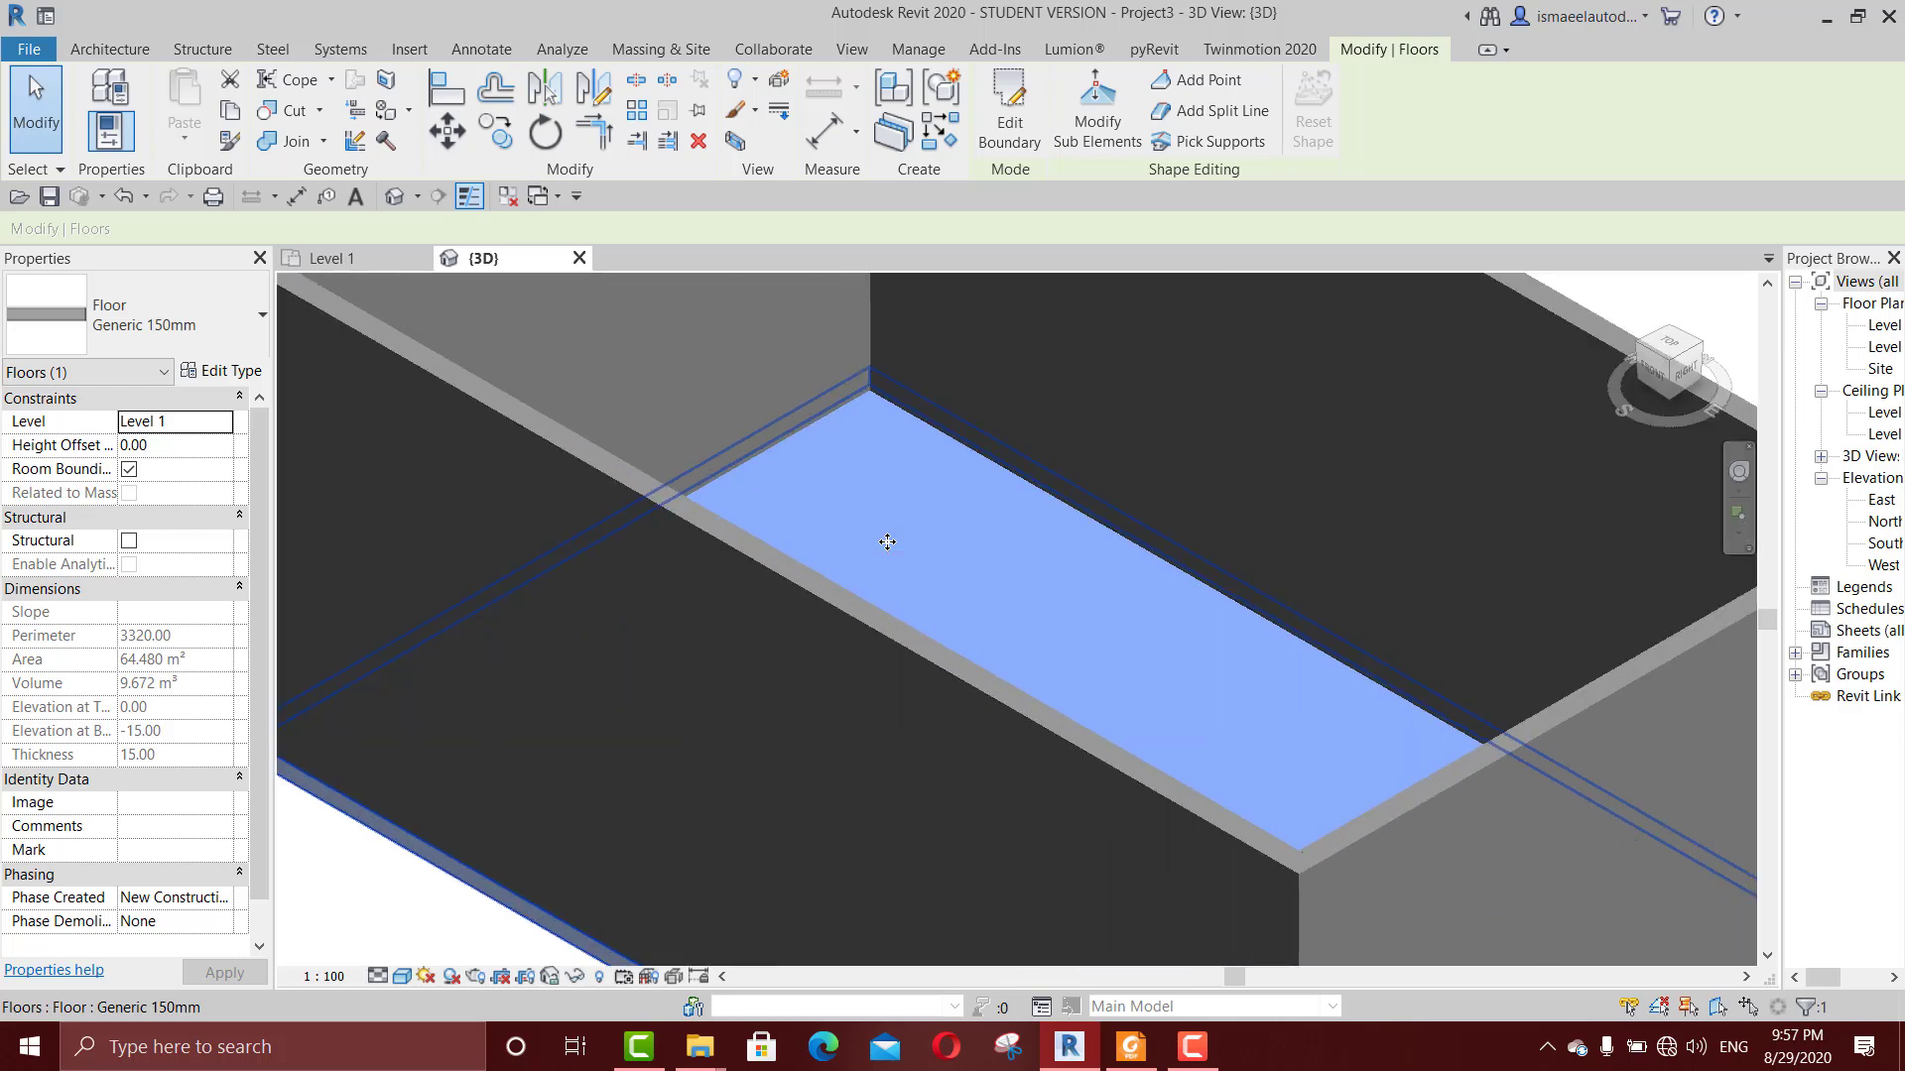
{"action": "scroll", "coordinate": [887, 543], "scroll_direction": "down", "scroll_amount": 4}
{"action": "scroll", "coordinate": [887, 543], "scroll_direction": "up", "scroll_amount": 2}
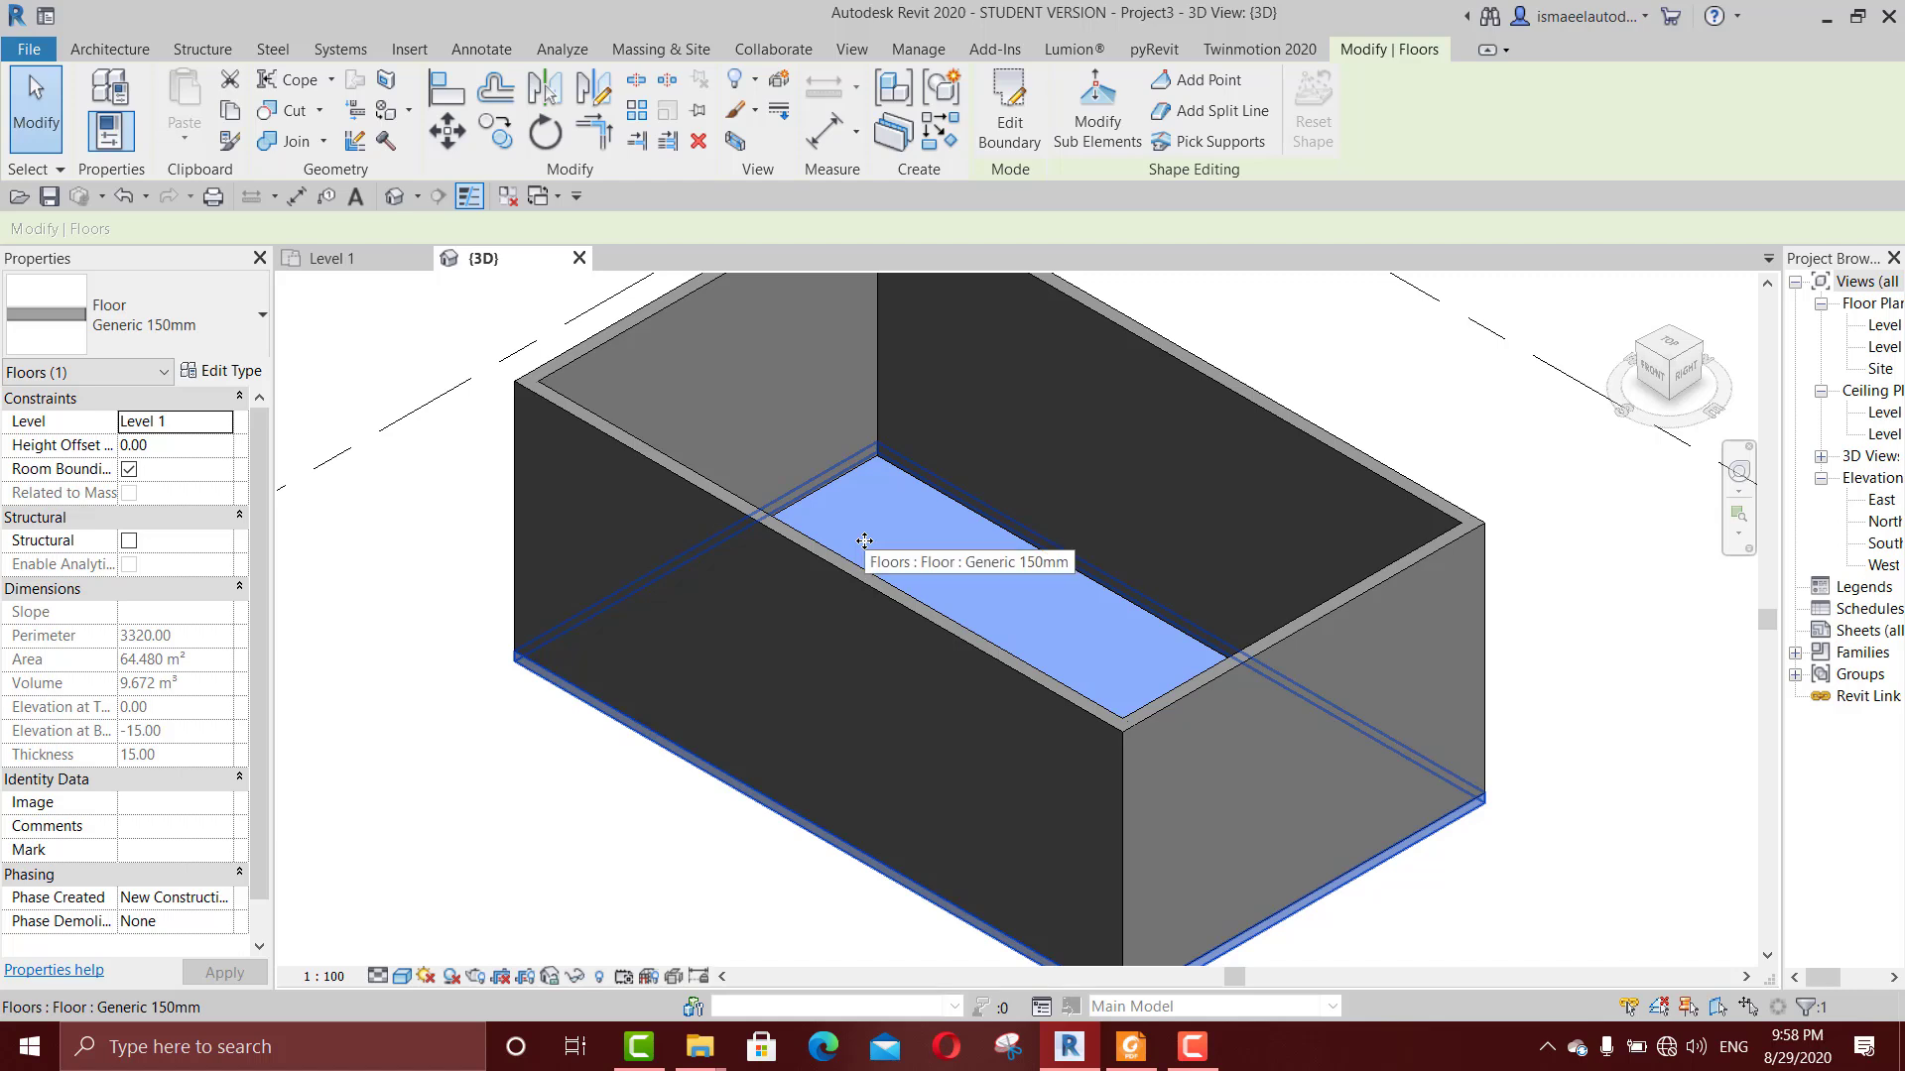
Step: Try a different visual style on the 3D view, restore the Shaded style, and deselect the floor
{"action": "left_click", "coordinate": [402, 978]}
{"action": "left_click", "coordinate": [477, 921]}
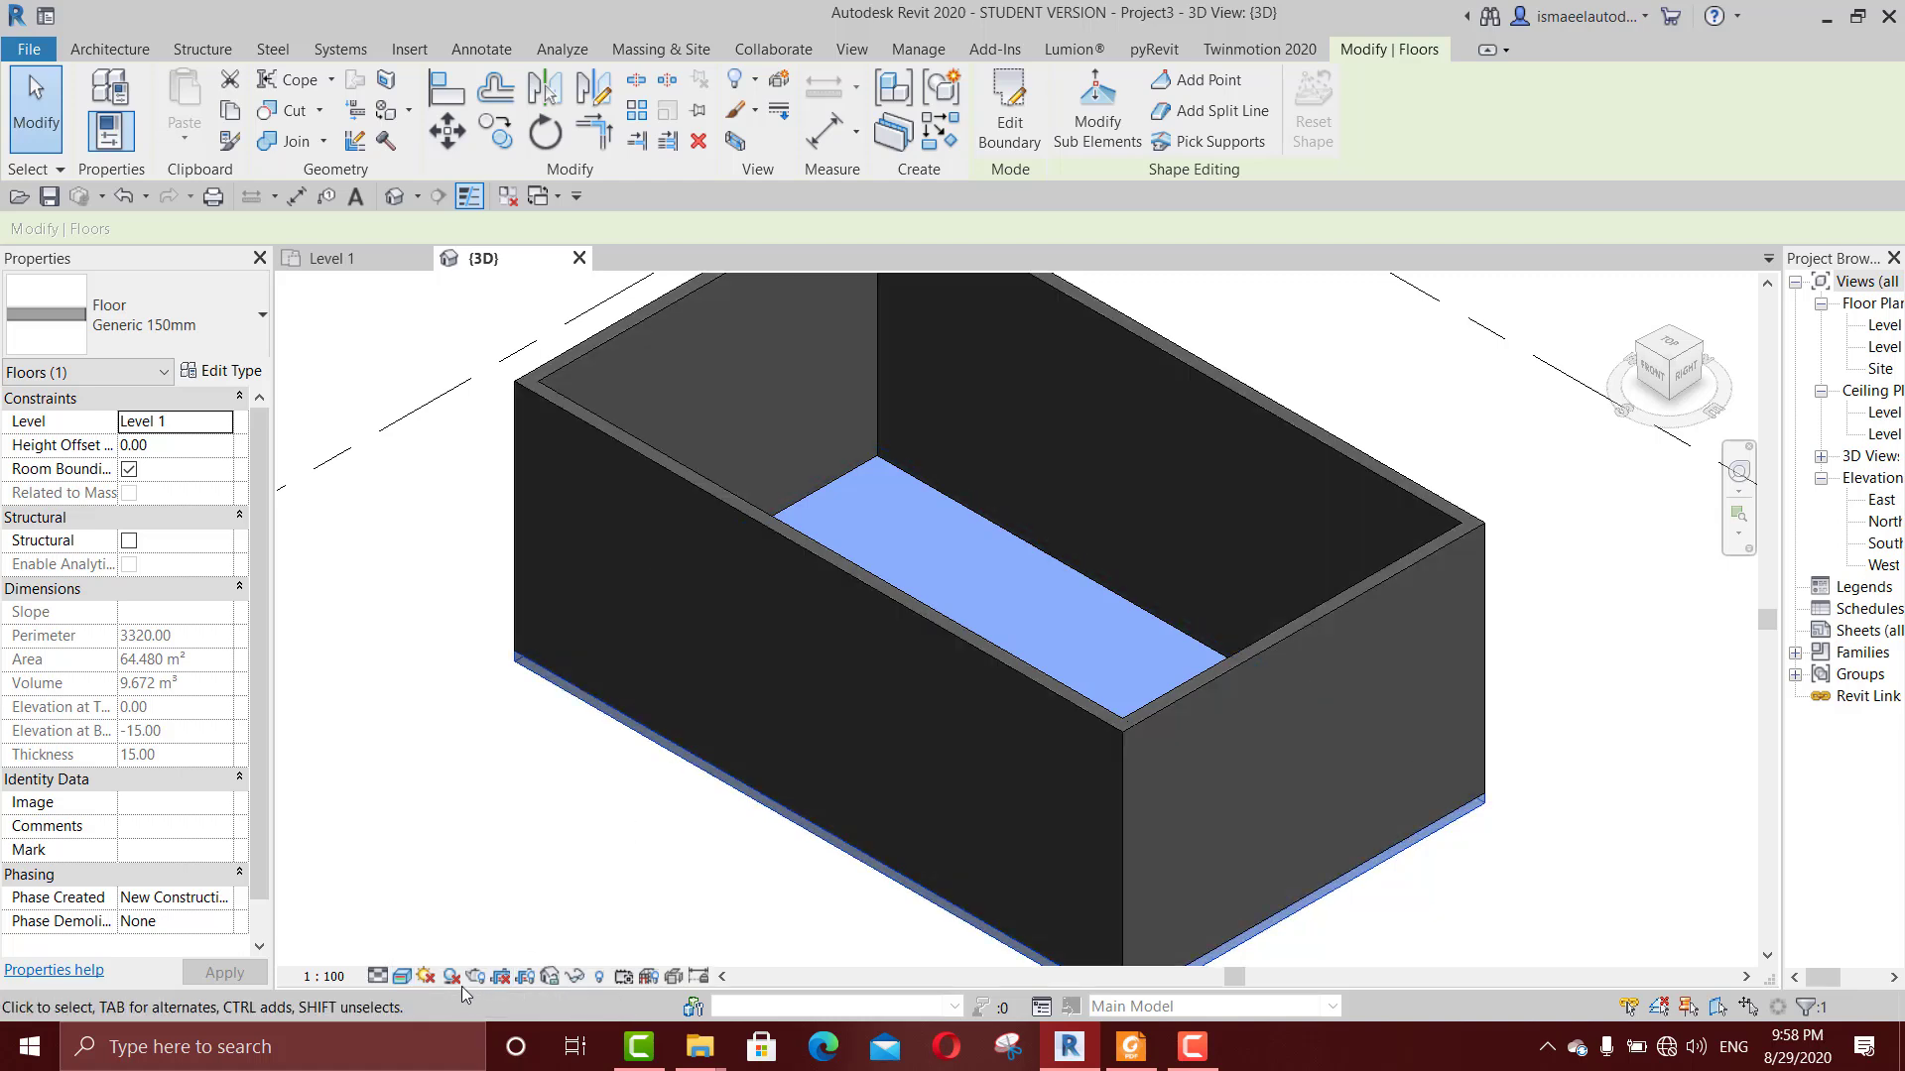
{"action": "left_click", "coordinate": [402, 976]}
{"action": "left_click", "coordinate": [446, 876]}
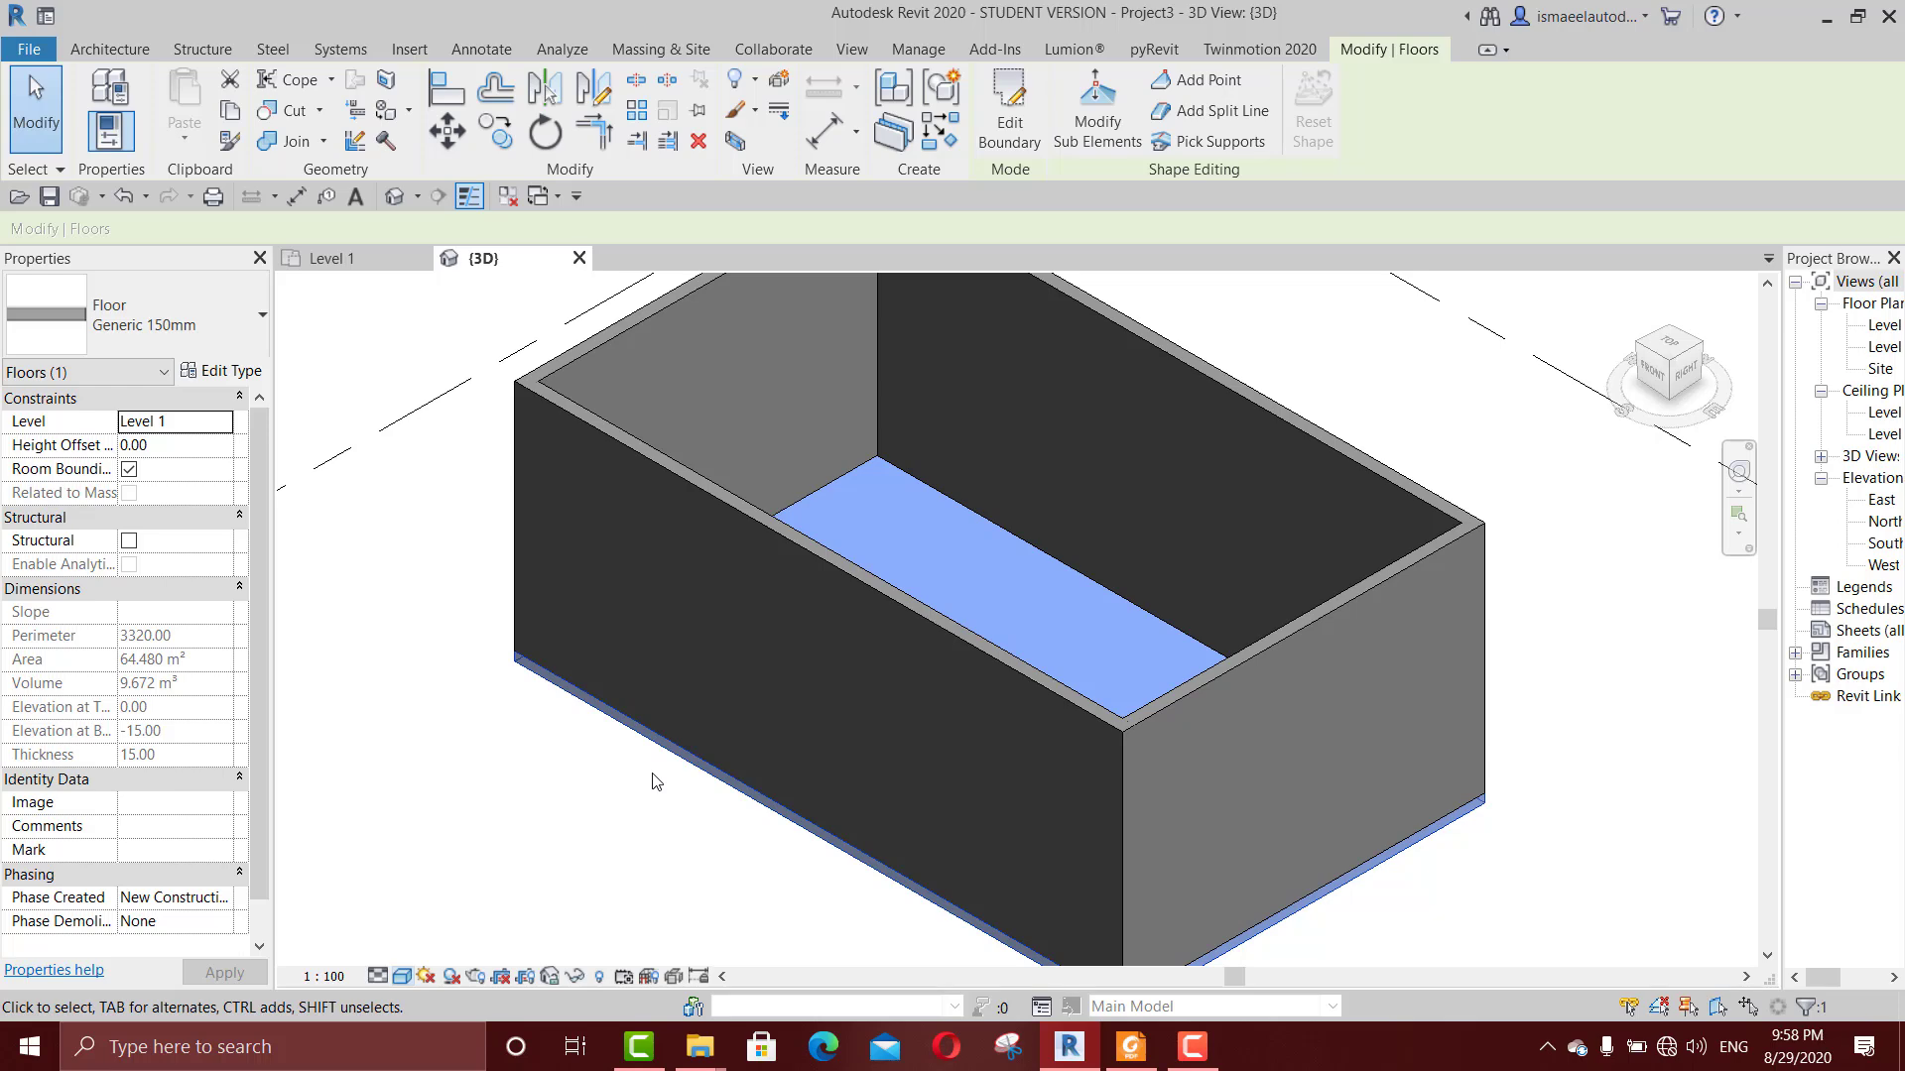
{"action": "left_click", "coordinate": [653, 798]}
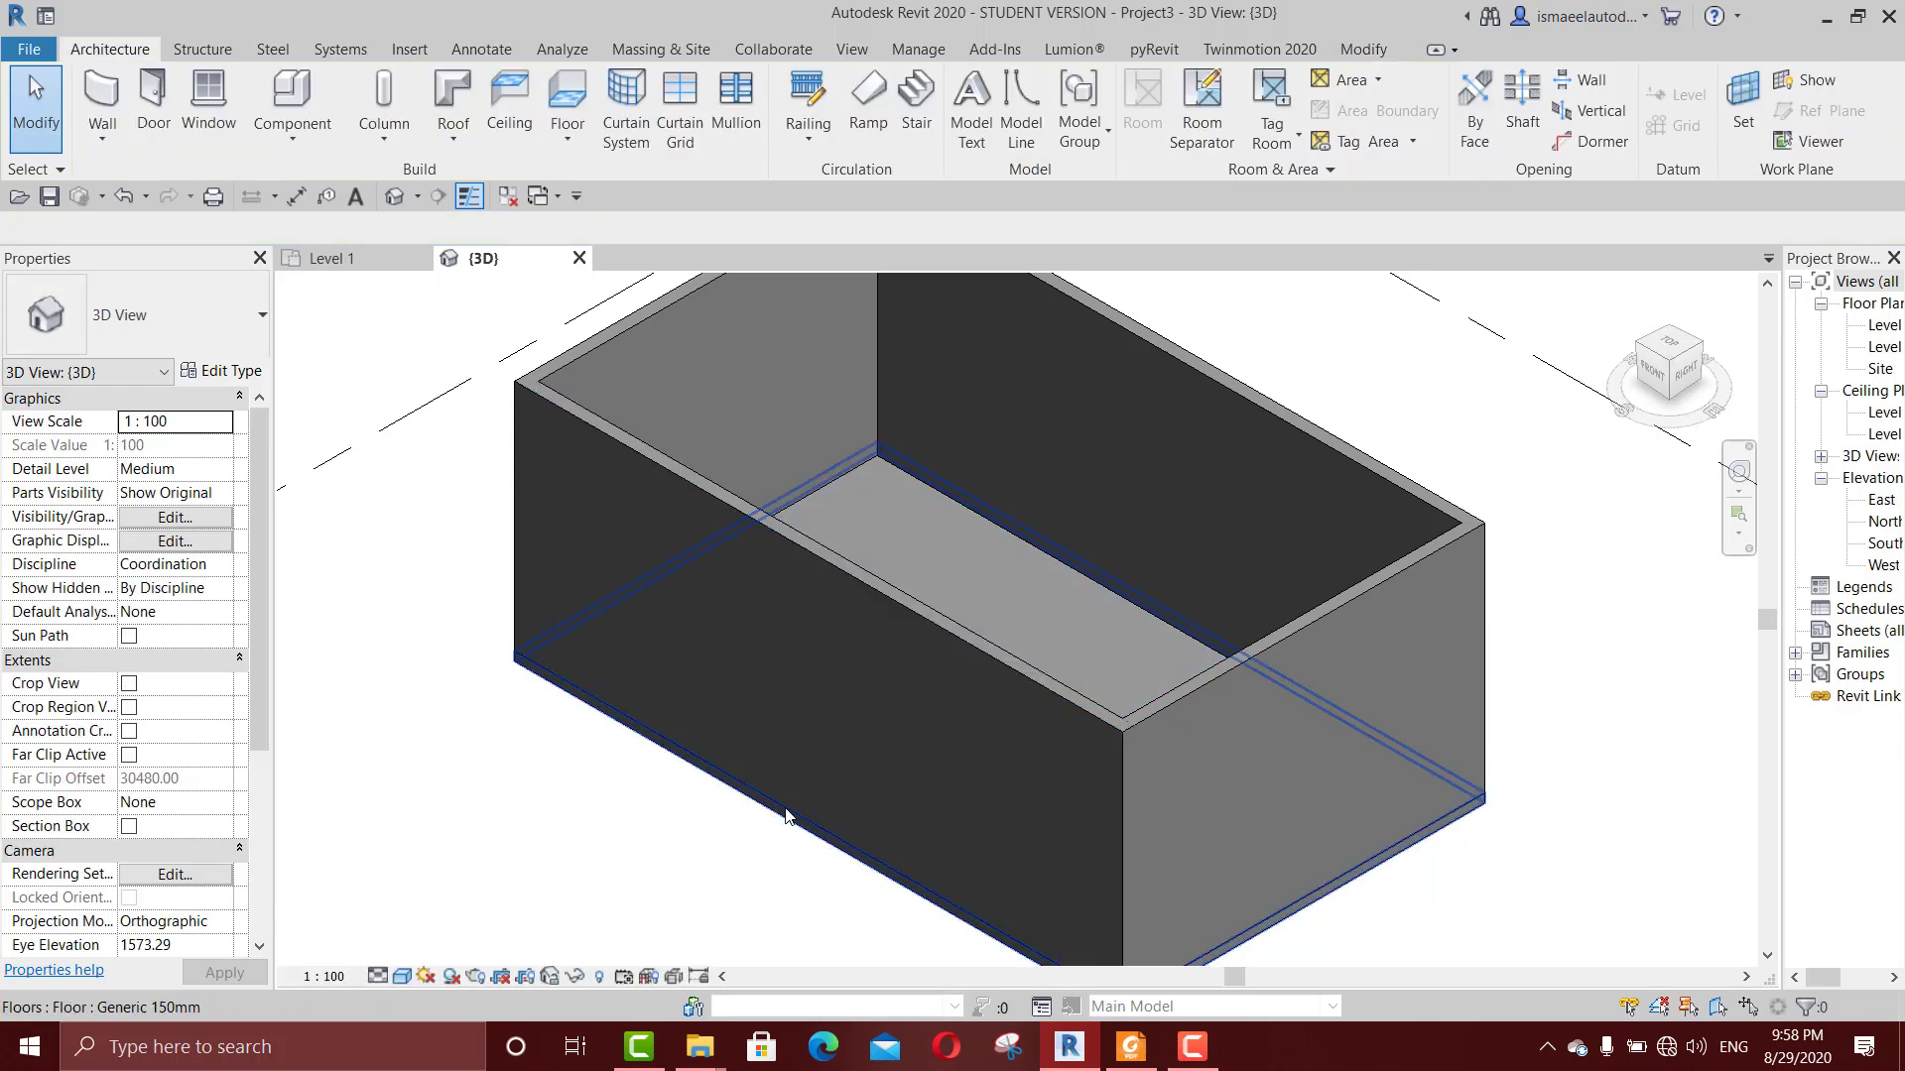
Step: View the whole room with its levels in 3D, and select the floor again to review its properties
{"action": "scroll", "coordinate": [920, 705], "scroll_direction": "down", "scroll_amount": 3}
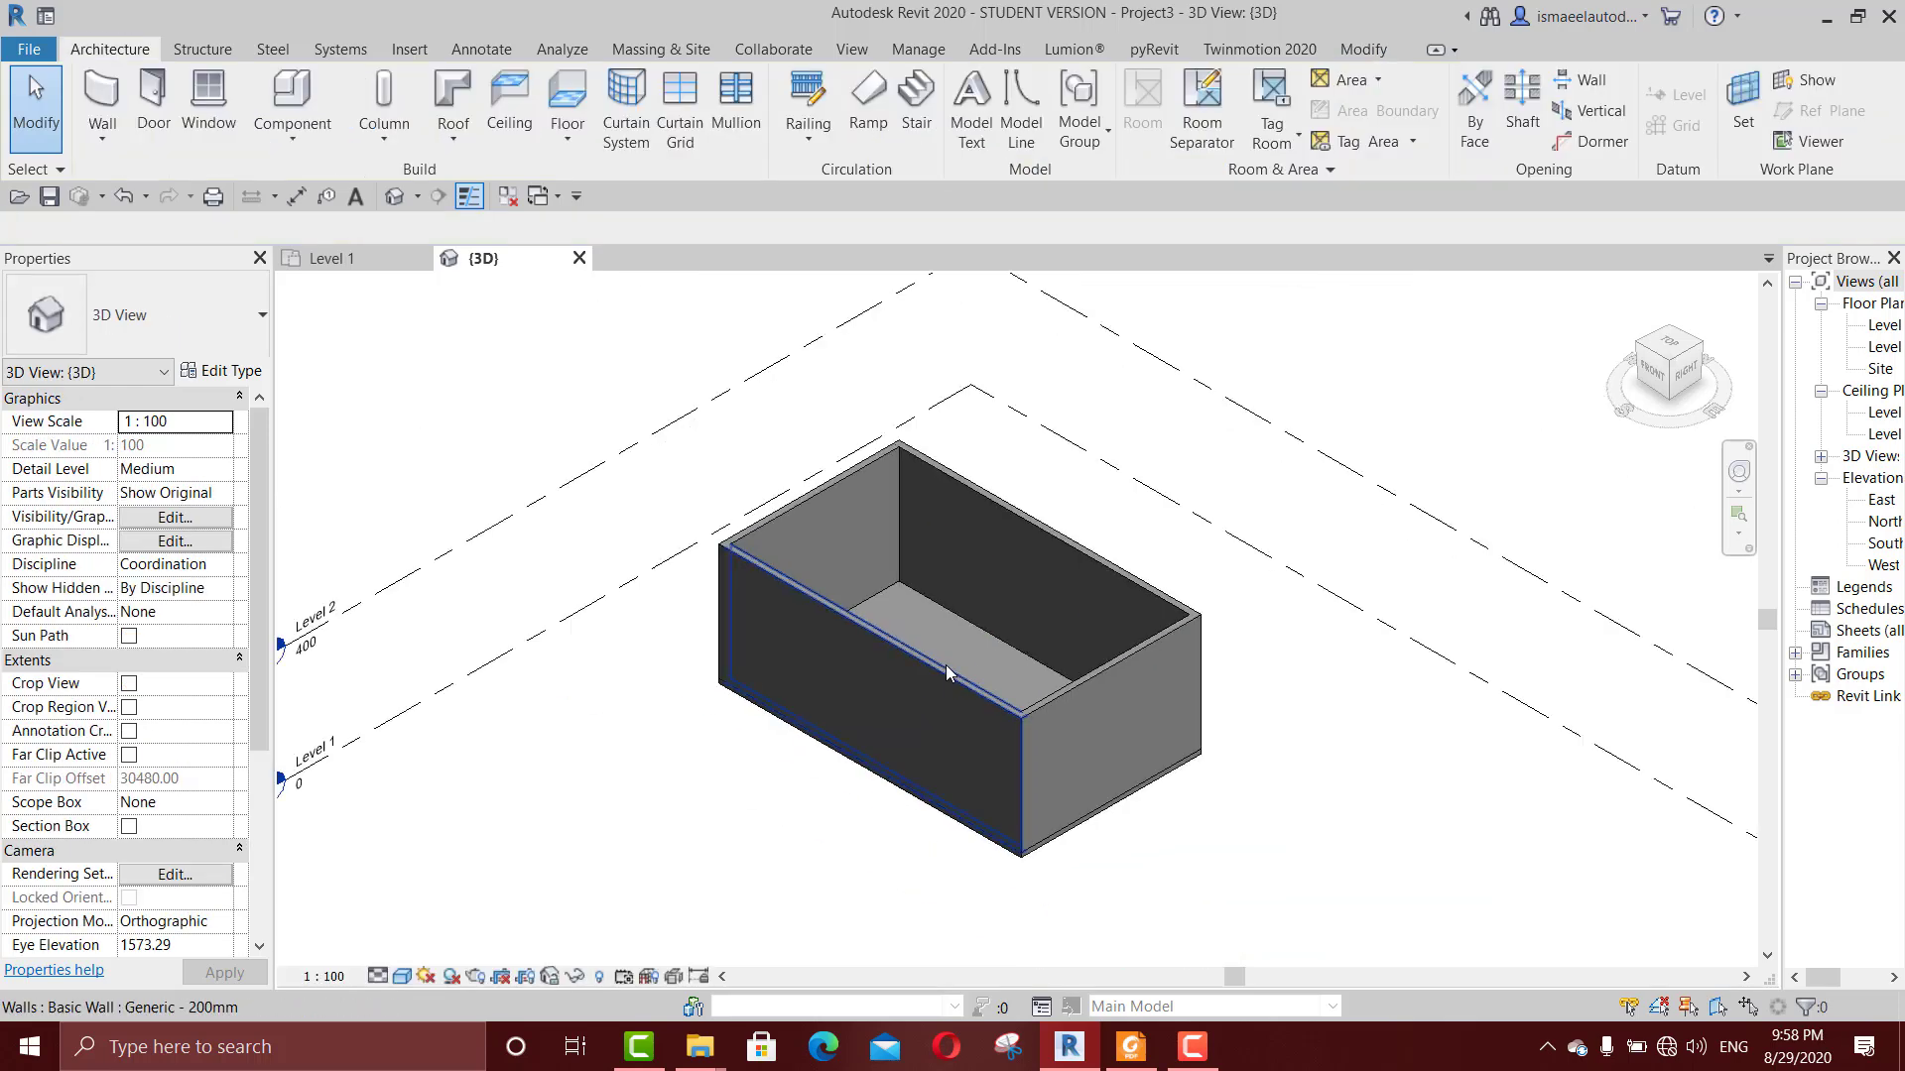
{"action": "scroll", "coordinate": [945, 665], "scroll_direction": "up", "scroll_amount": 3}
{"action": "left_click", "coordinate": [932, 633]}
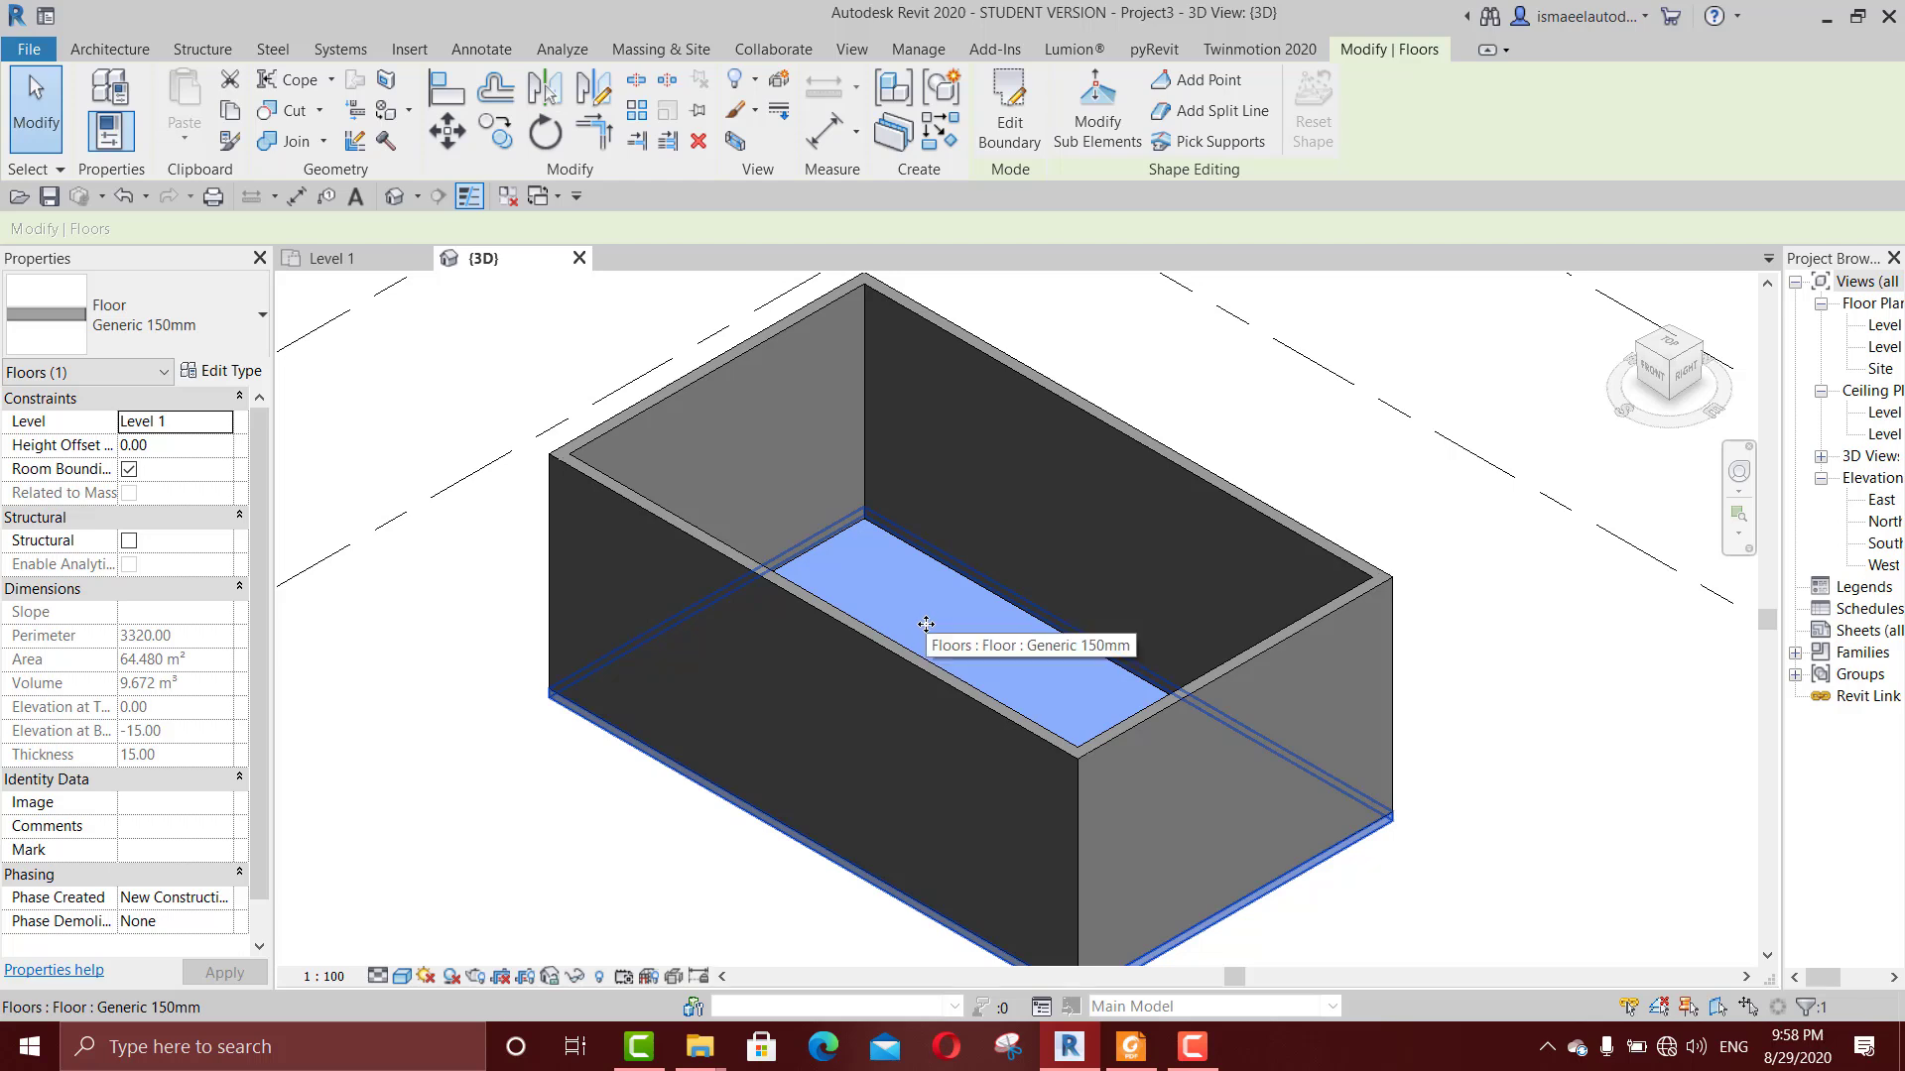
{"action": "scroll", "coordinate": [927, 632], "scroll_direction": "down", "scroll_amount": 3}
{"action": "scroll", "coordinate": [919, 661], "scroll_direction": "up", "scroll_amount": 3}
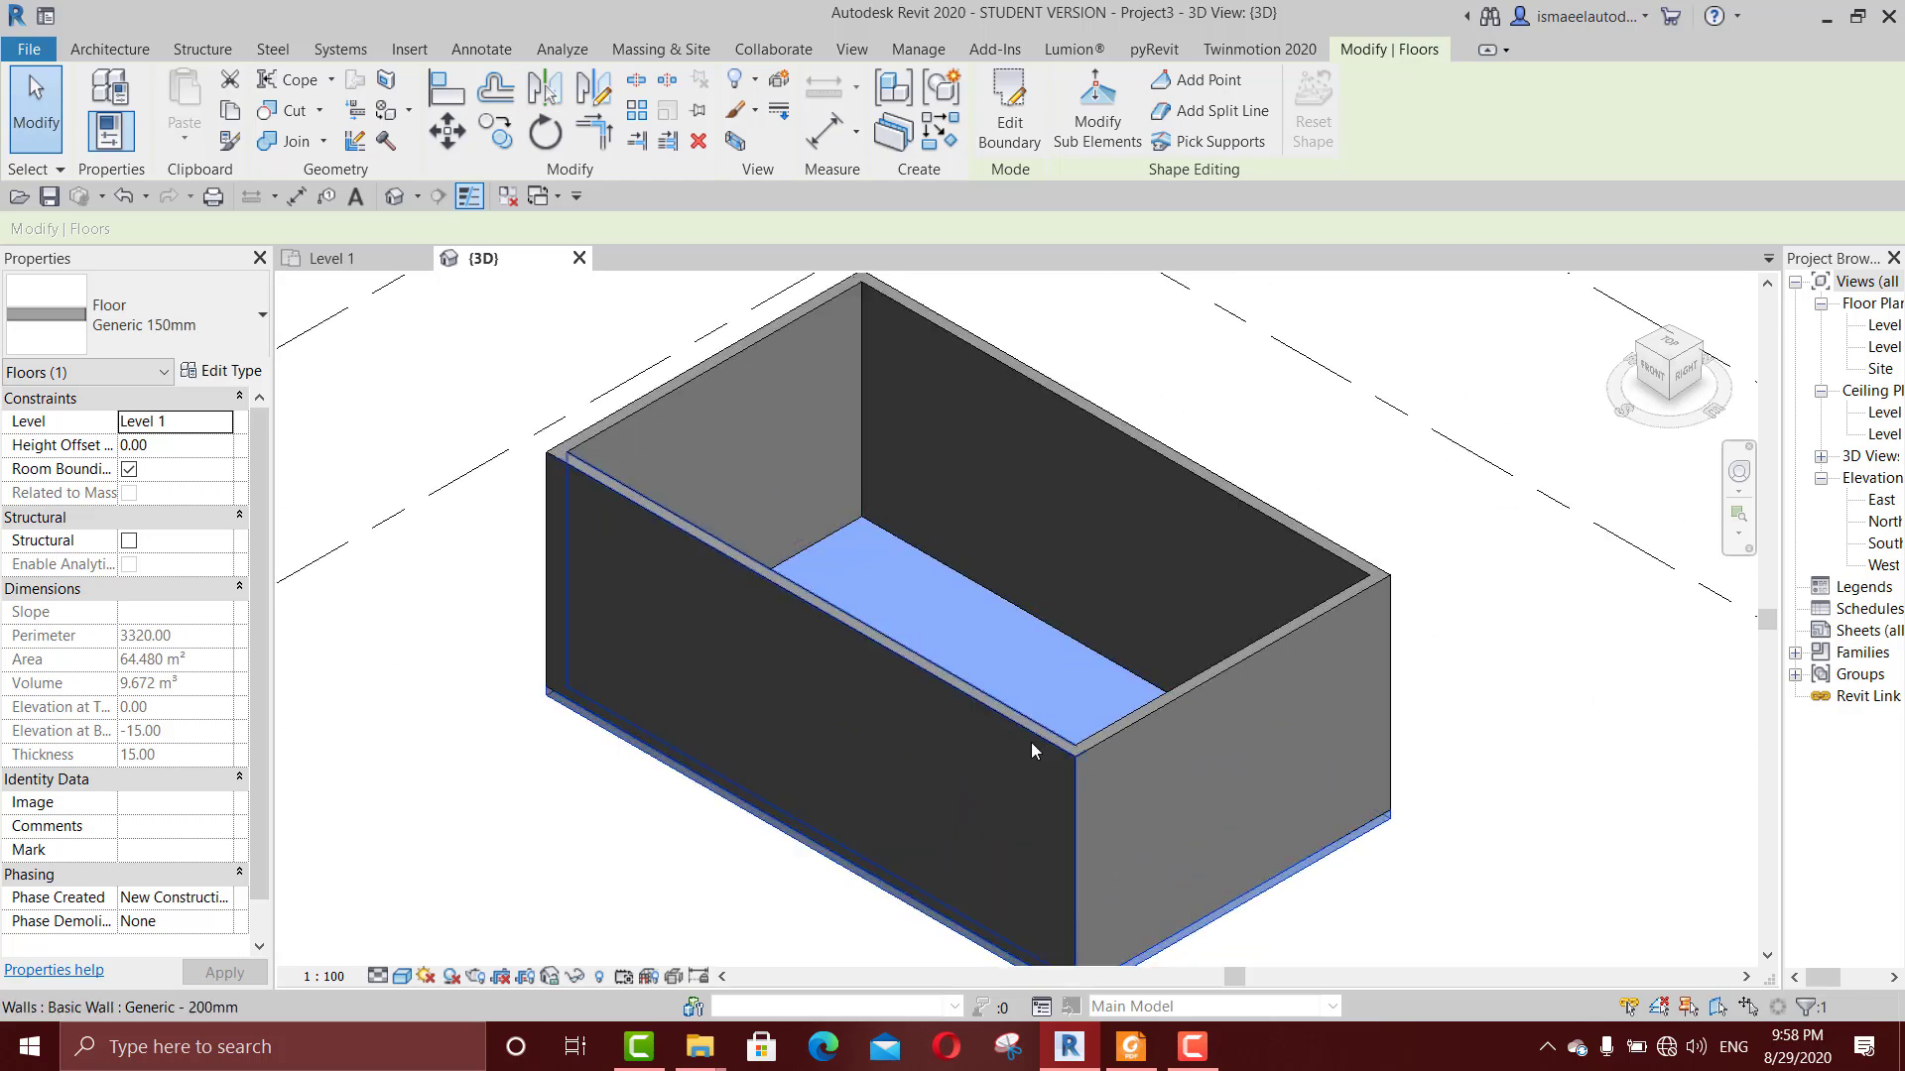
Step: Switch to Foxit Reader, check the roof, ceiling and floor topics in the 1.pdf course outline, and return to Revit
{"action": "left_click", "coordinate": [1131, 1047]}
{"action": "scroll", "coordinate": [1022, 635], "scroll_direction": "down", "scroll_amount": 3}
{"action": "scroll", "coordinate": [1022, 714], "scroll_direction": "up", "scroll_amount": 1}
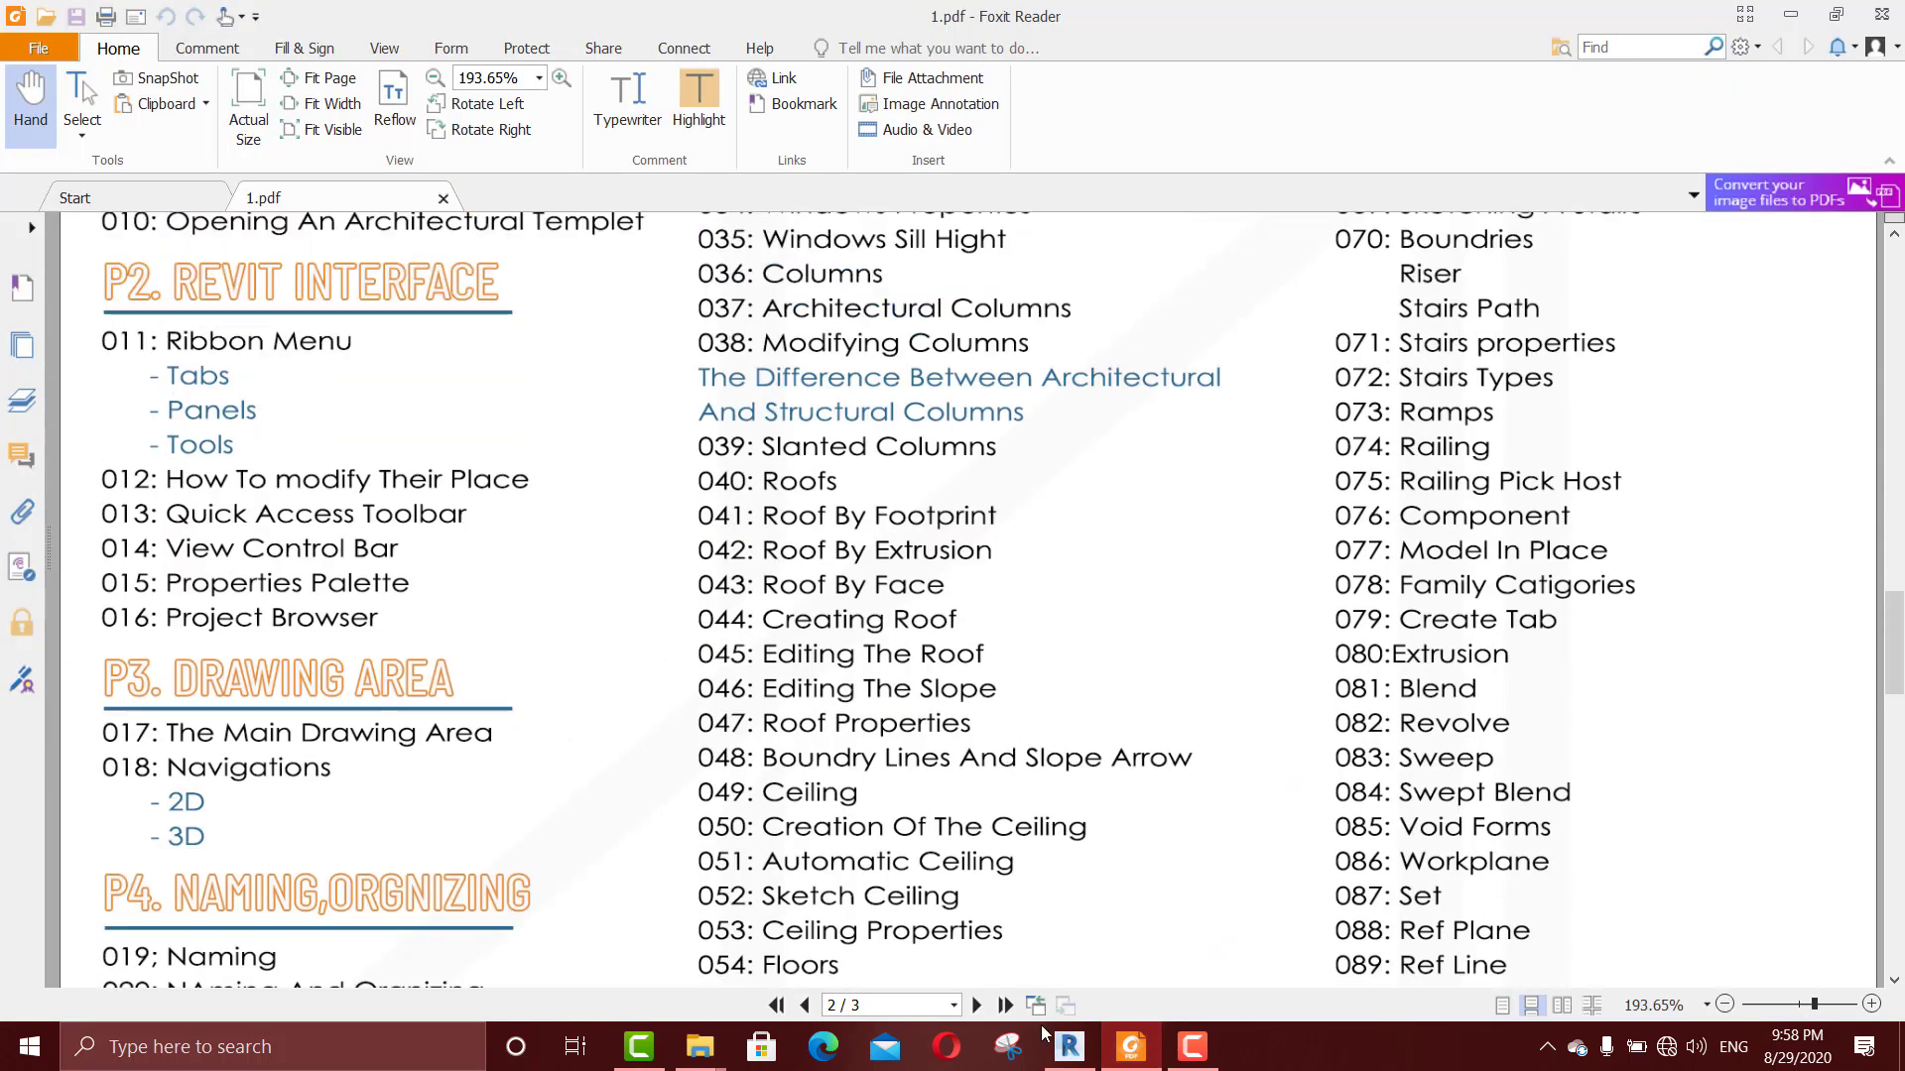
{"action": "left_click", "coordinate": [1069, 1047]}
Step: Open the Level 1 floor plan and select the floor within the walls to check it in plan
{"action": "double_click", "coordinate": [1884, 324]}
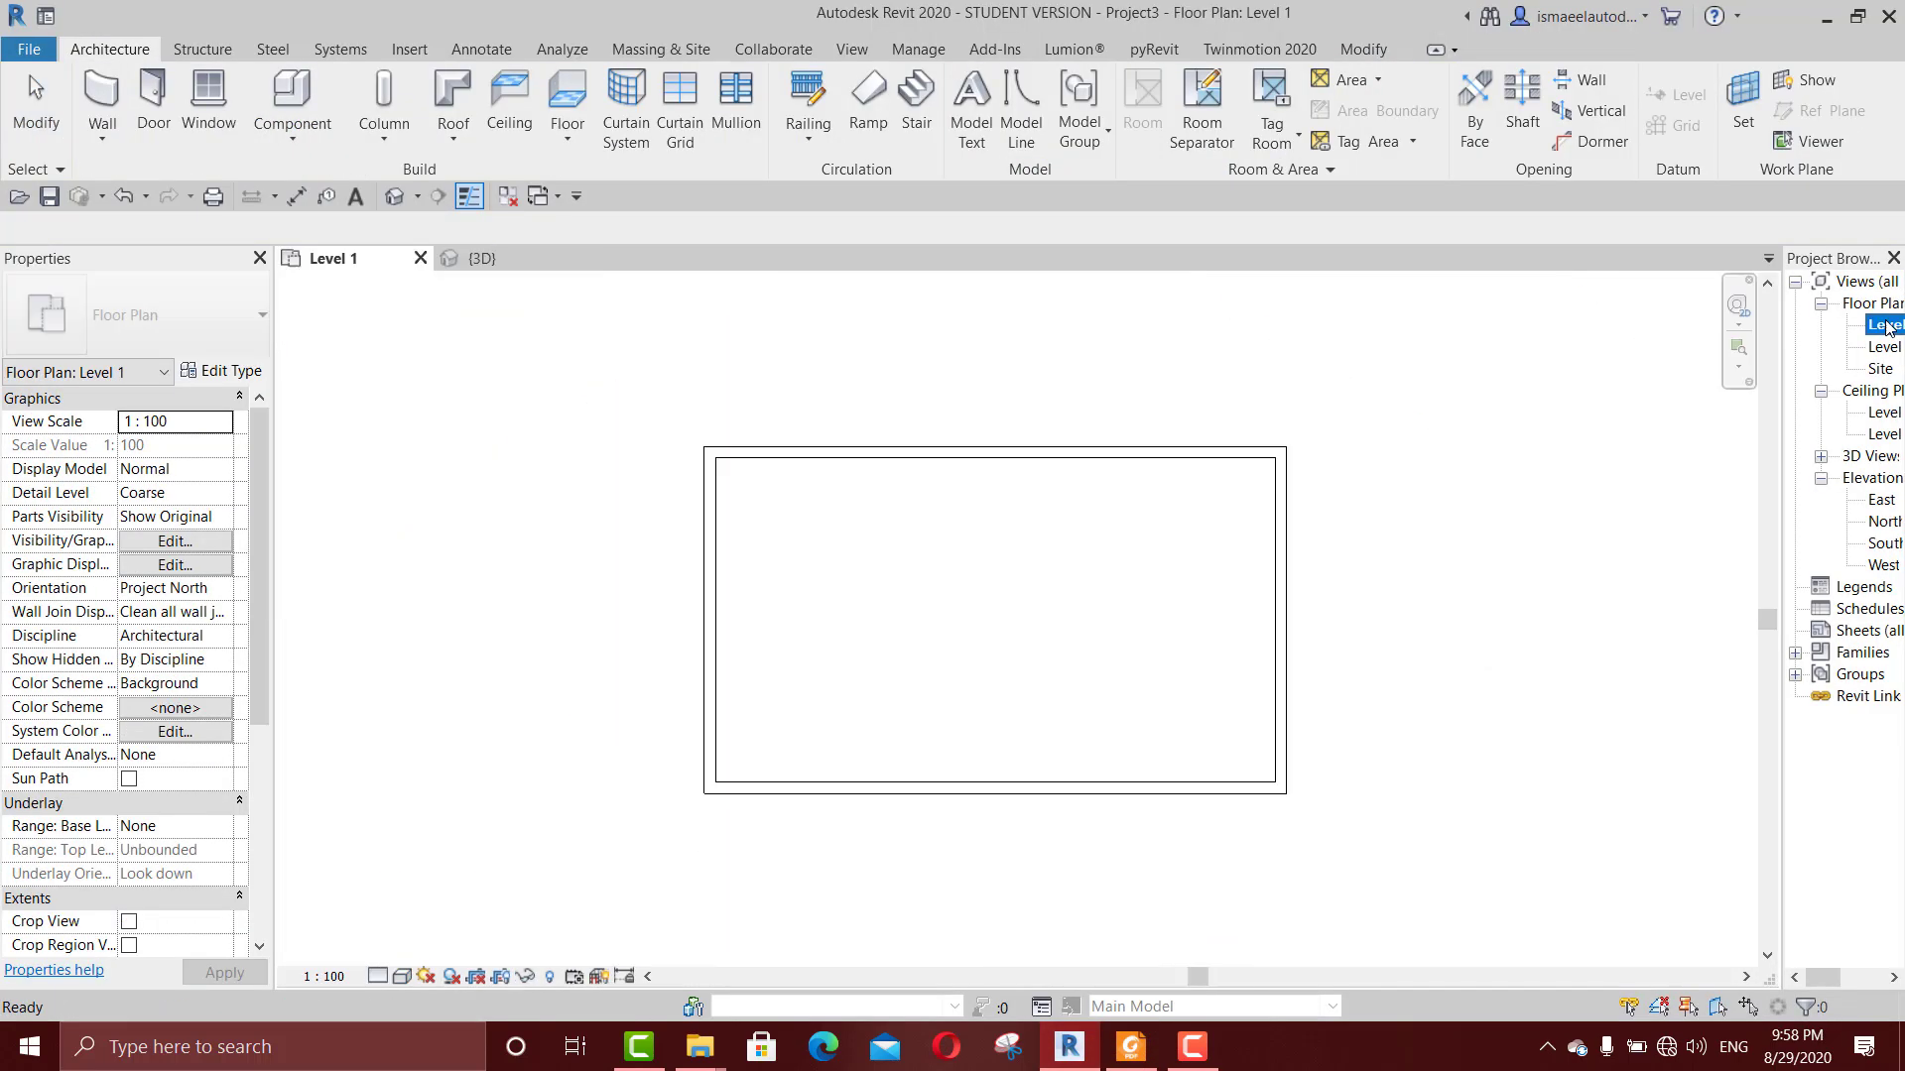
{"action": "scroll", "coordinate": [1220, 460], "scroll_direction": "down", "scroll_amount": 3}
{"action": "scroll", "coordinate": [1105, 488], "scroll_direction": "up", "scroll_amount": 4}
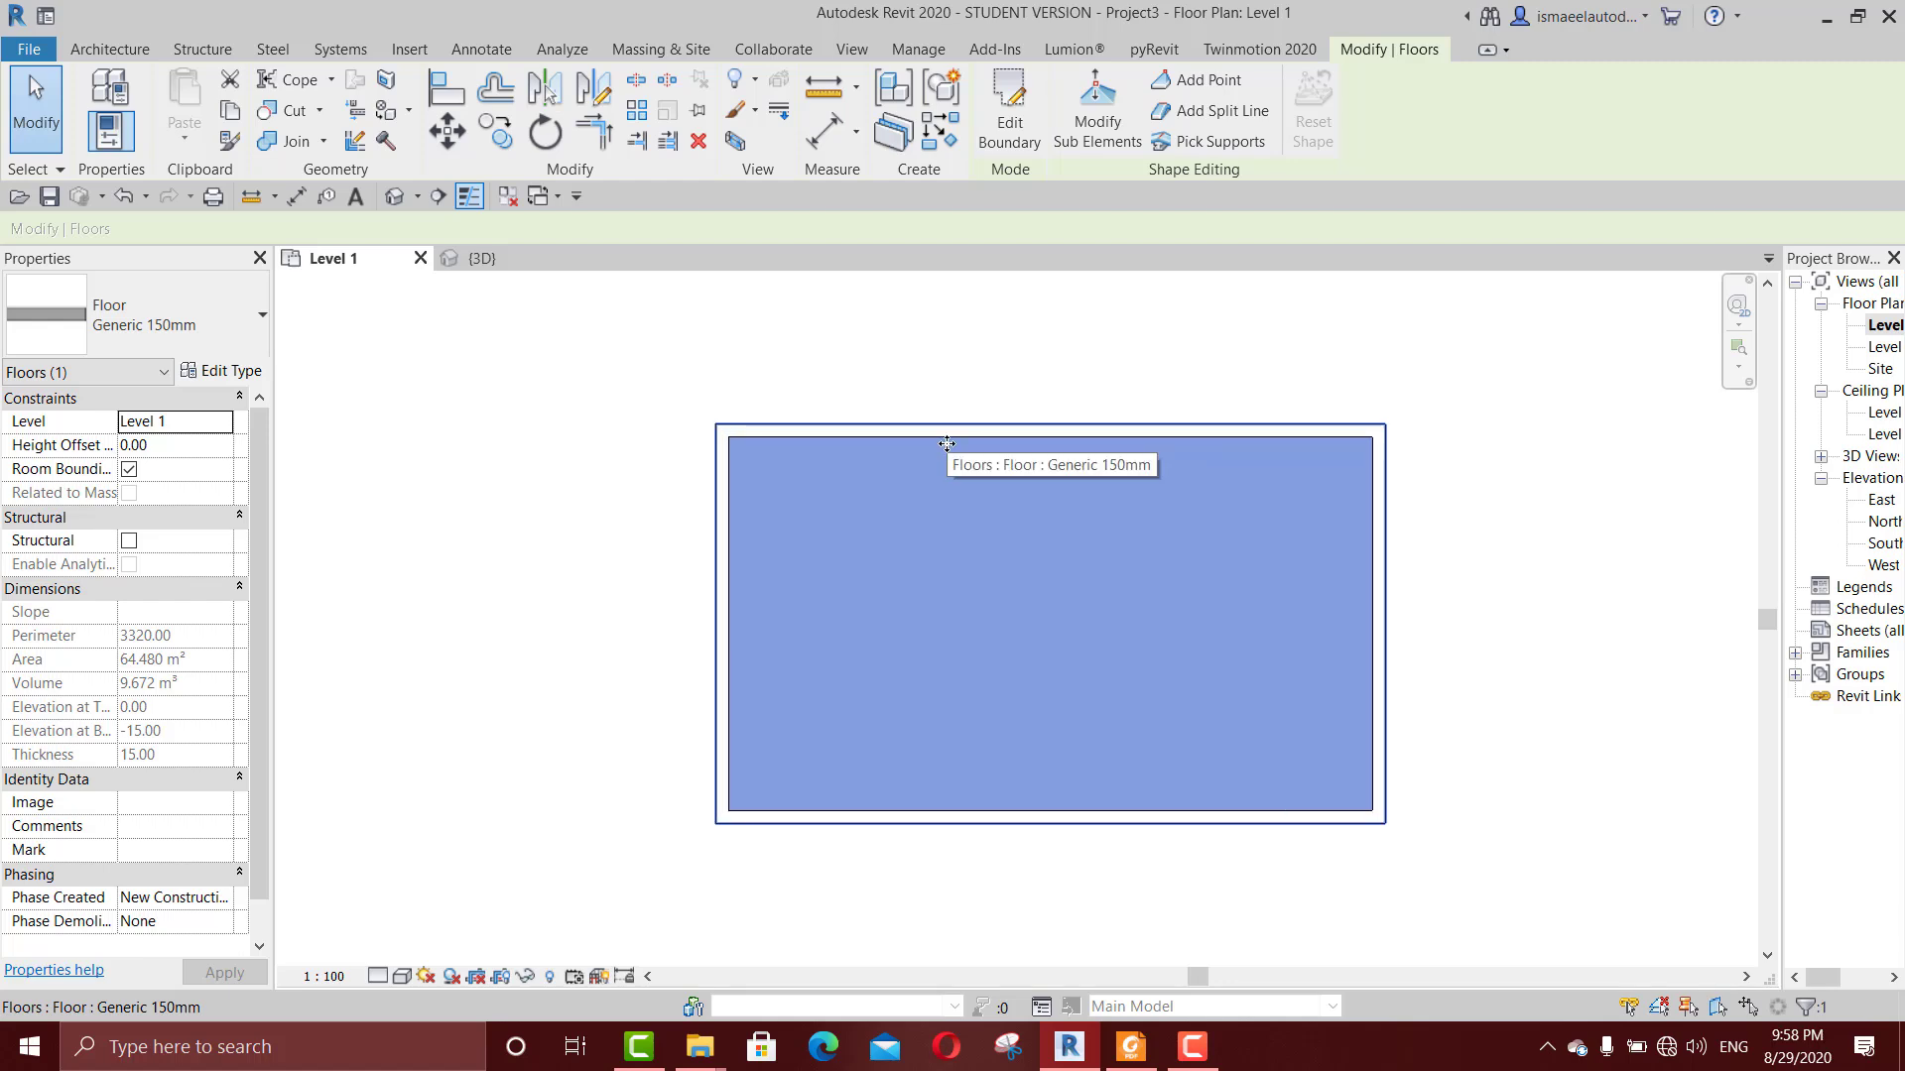
Step: Return to the 3D view and deselect the room's floor
{"action": "left_click", "coordinate": [477, 258]}
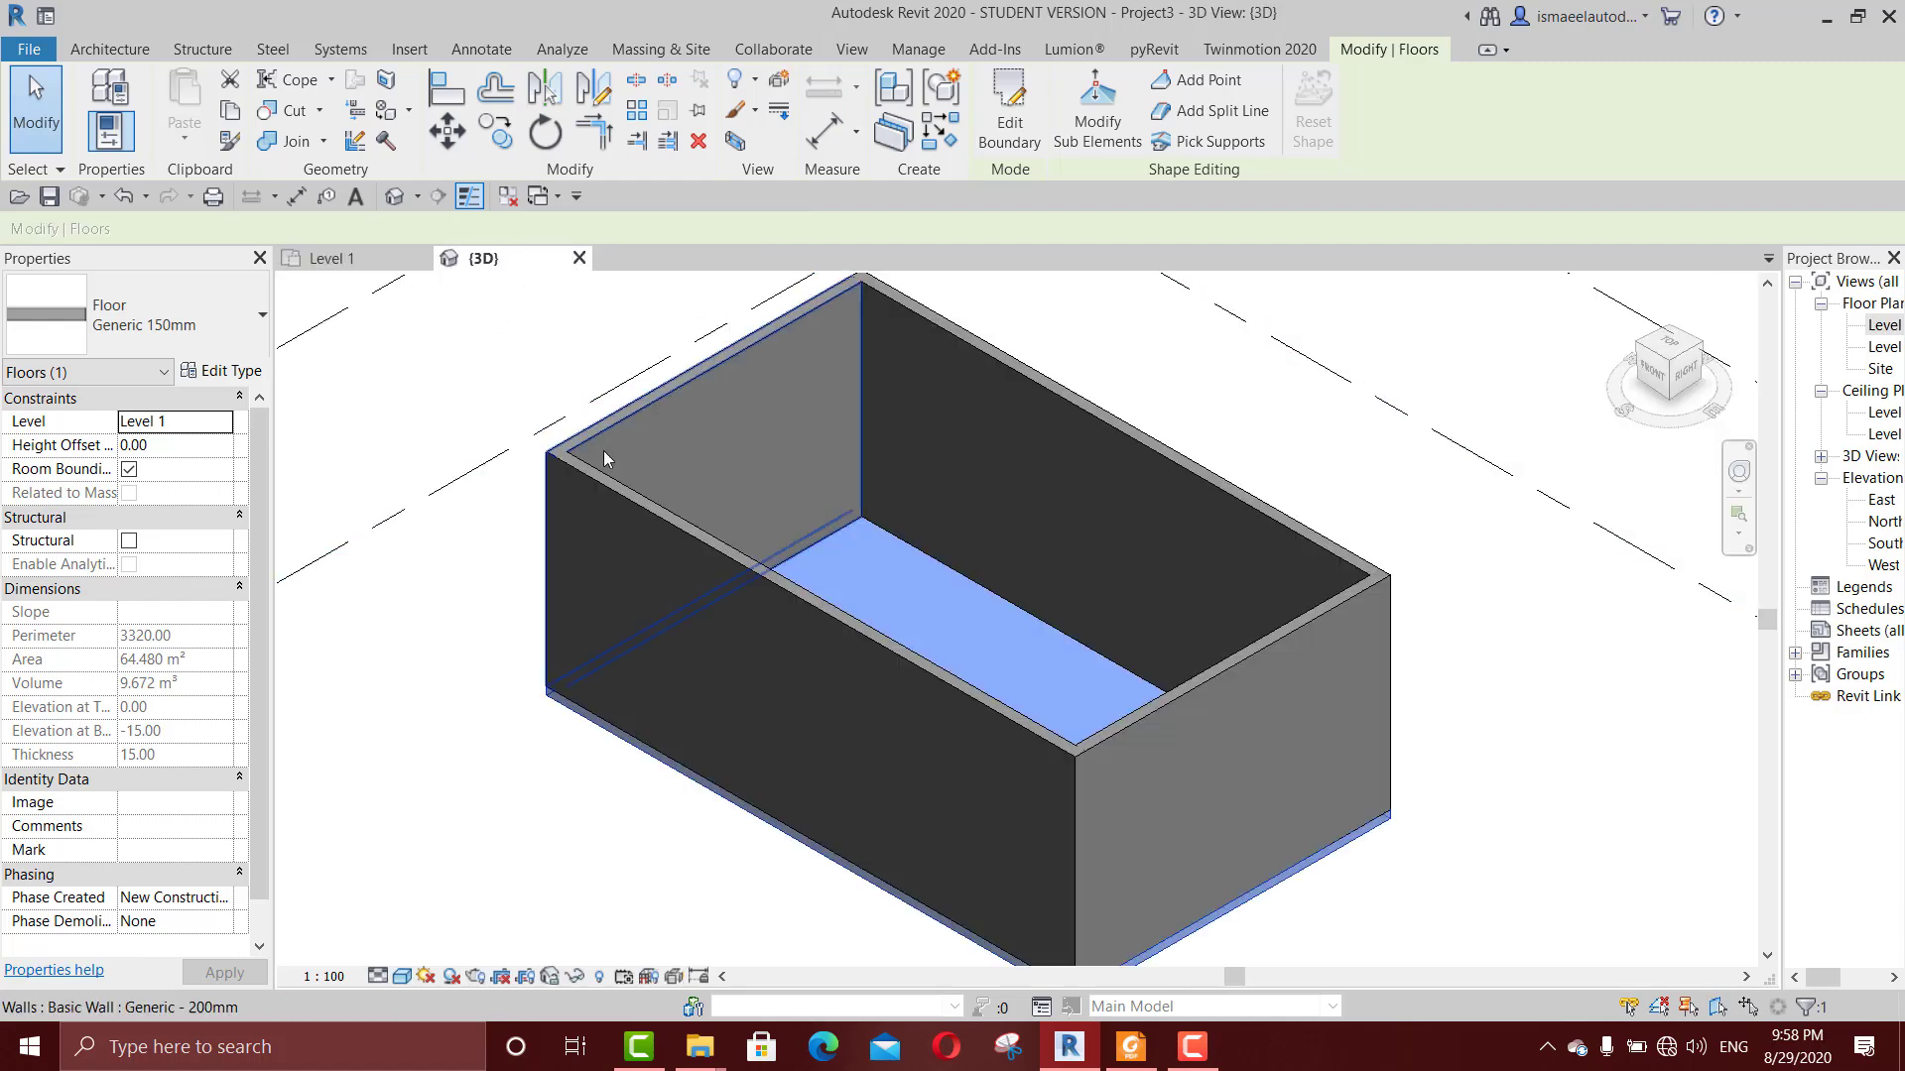
{"action": "middle_click_drag", "start_coordinate": [986, 698], "coordinate": [1018, 677]}
{"action": "left_click", "coordinate": [975, 664]}
Step: Start a new floor on Level 1 and sketch an L-shaped line boundary beside the room, its longest side about 1210
{"action": "key", "text": "f"}
{"action": "key", "text": "l"}
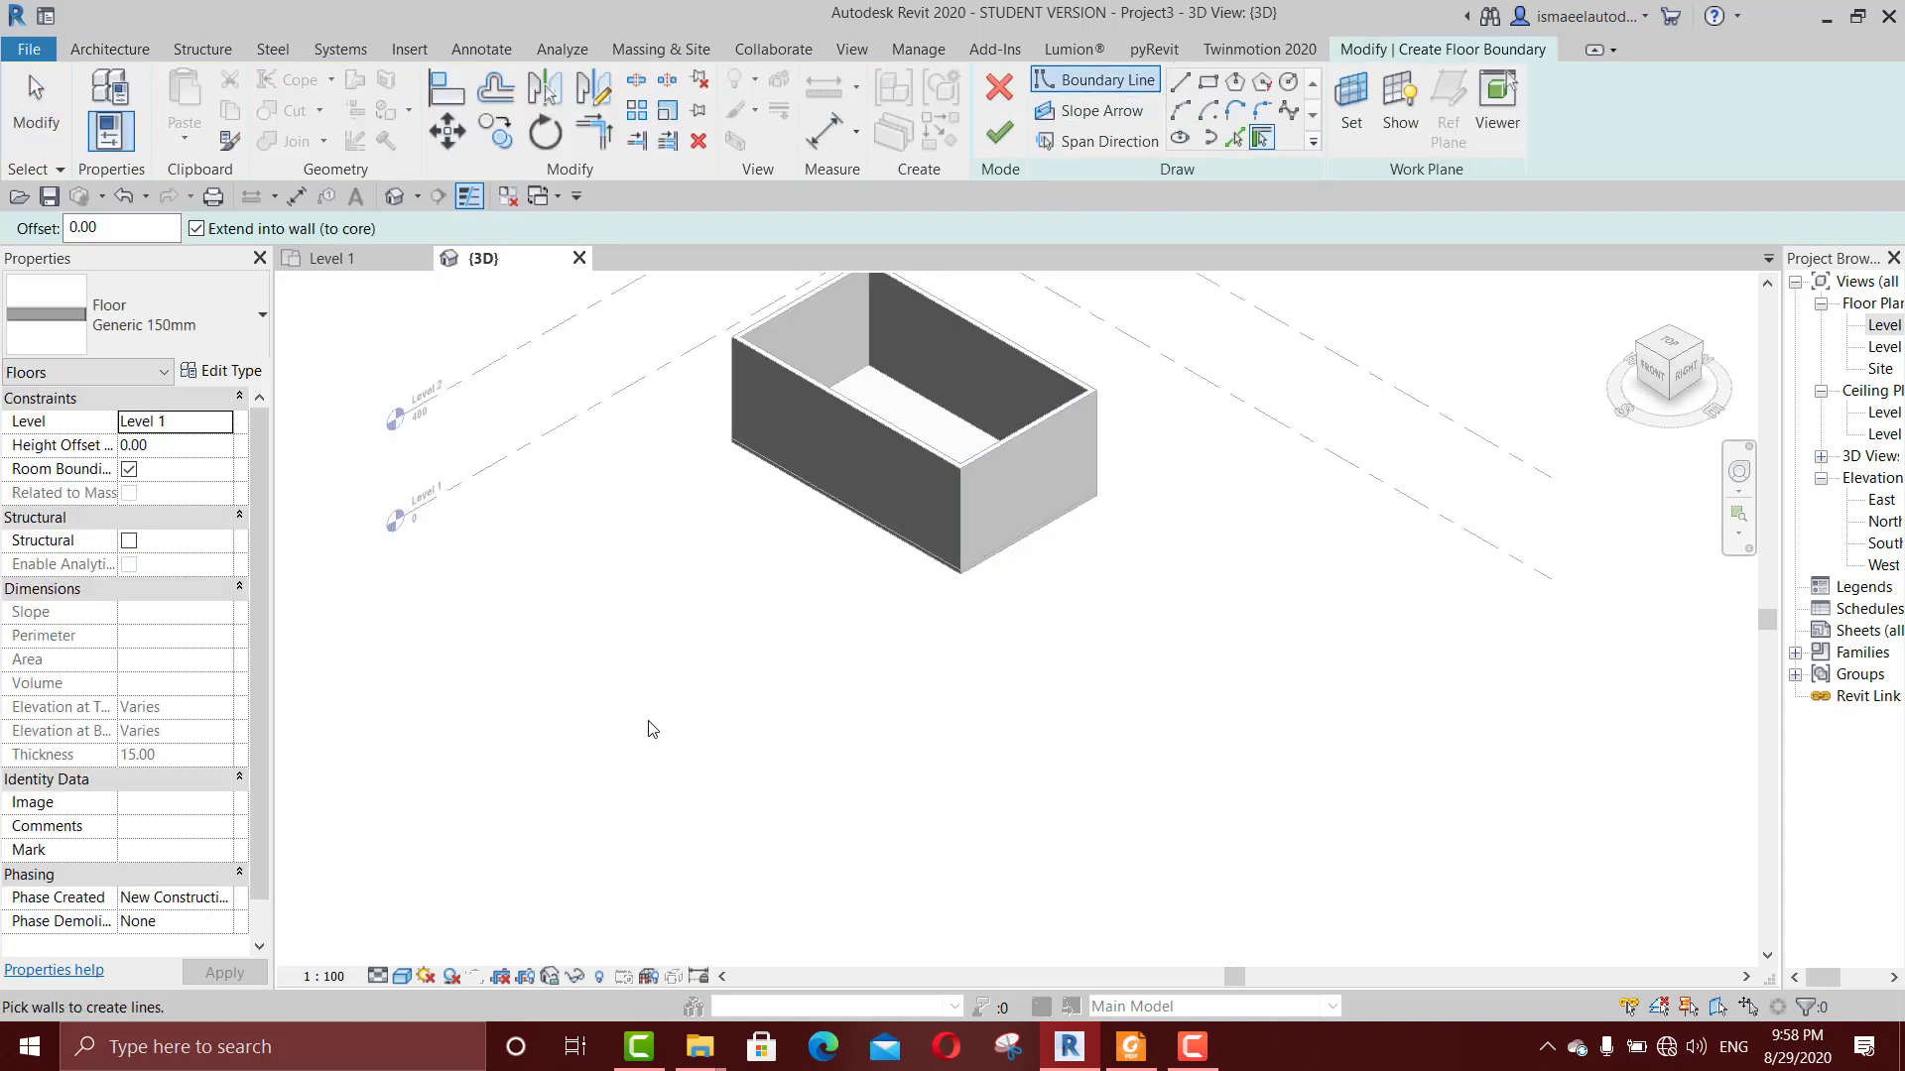
{"action": "left_click", "coordinate": [1180, 82]}
{"action": "left_click", "coordinate": [695, 724]}
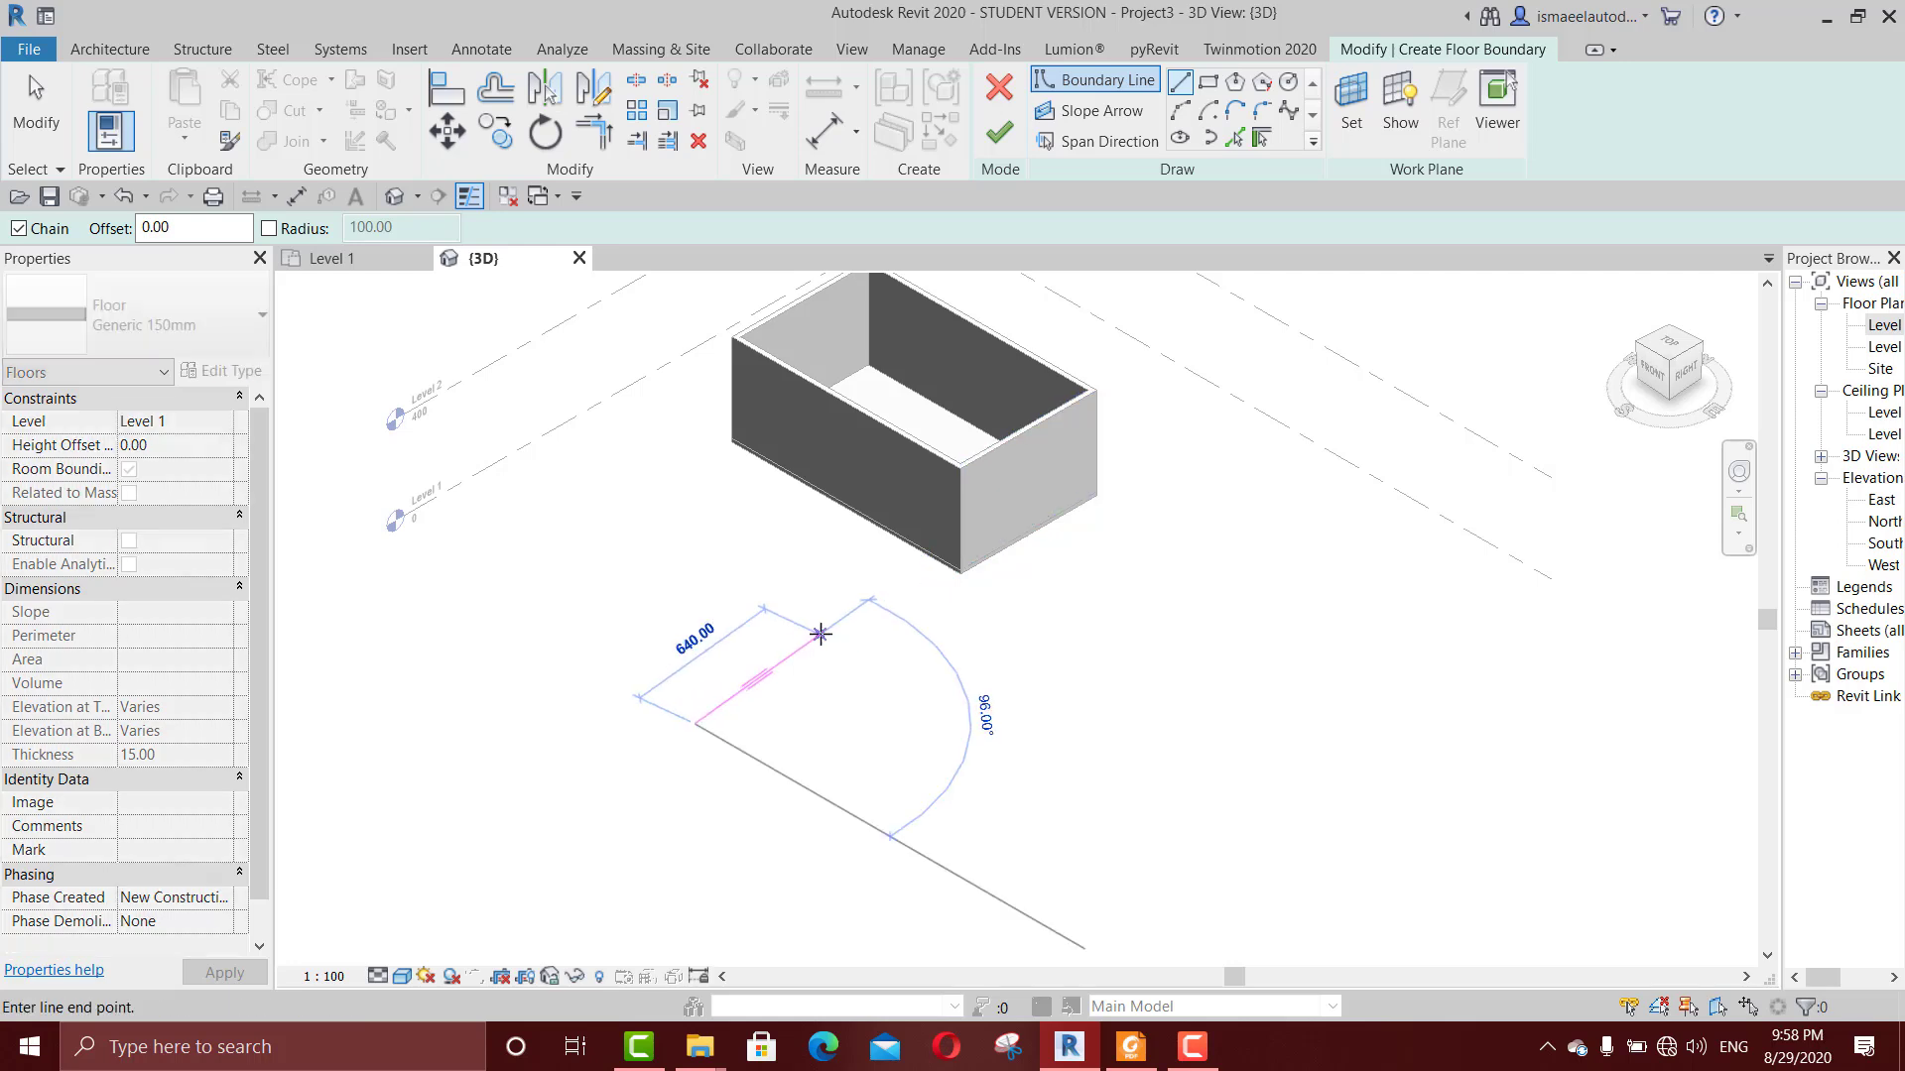
{"action": "left_click", "coordinate": [842, 638]}
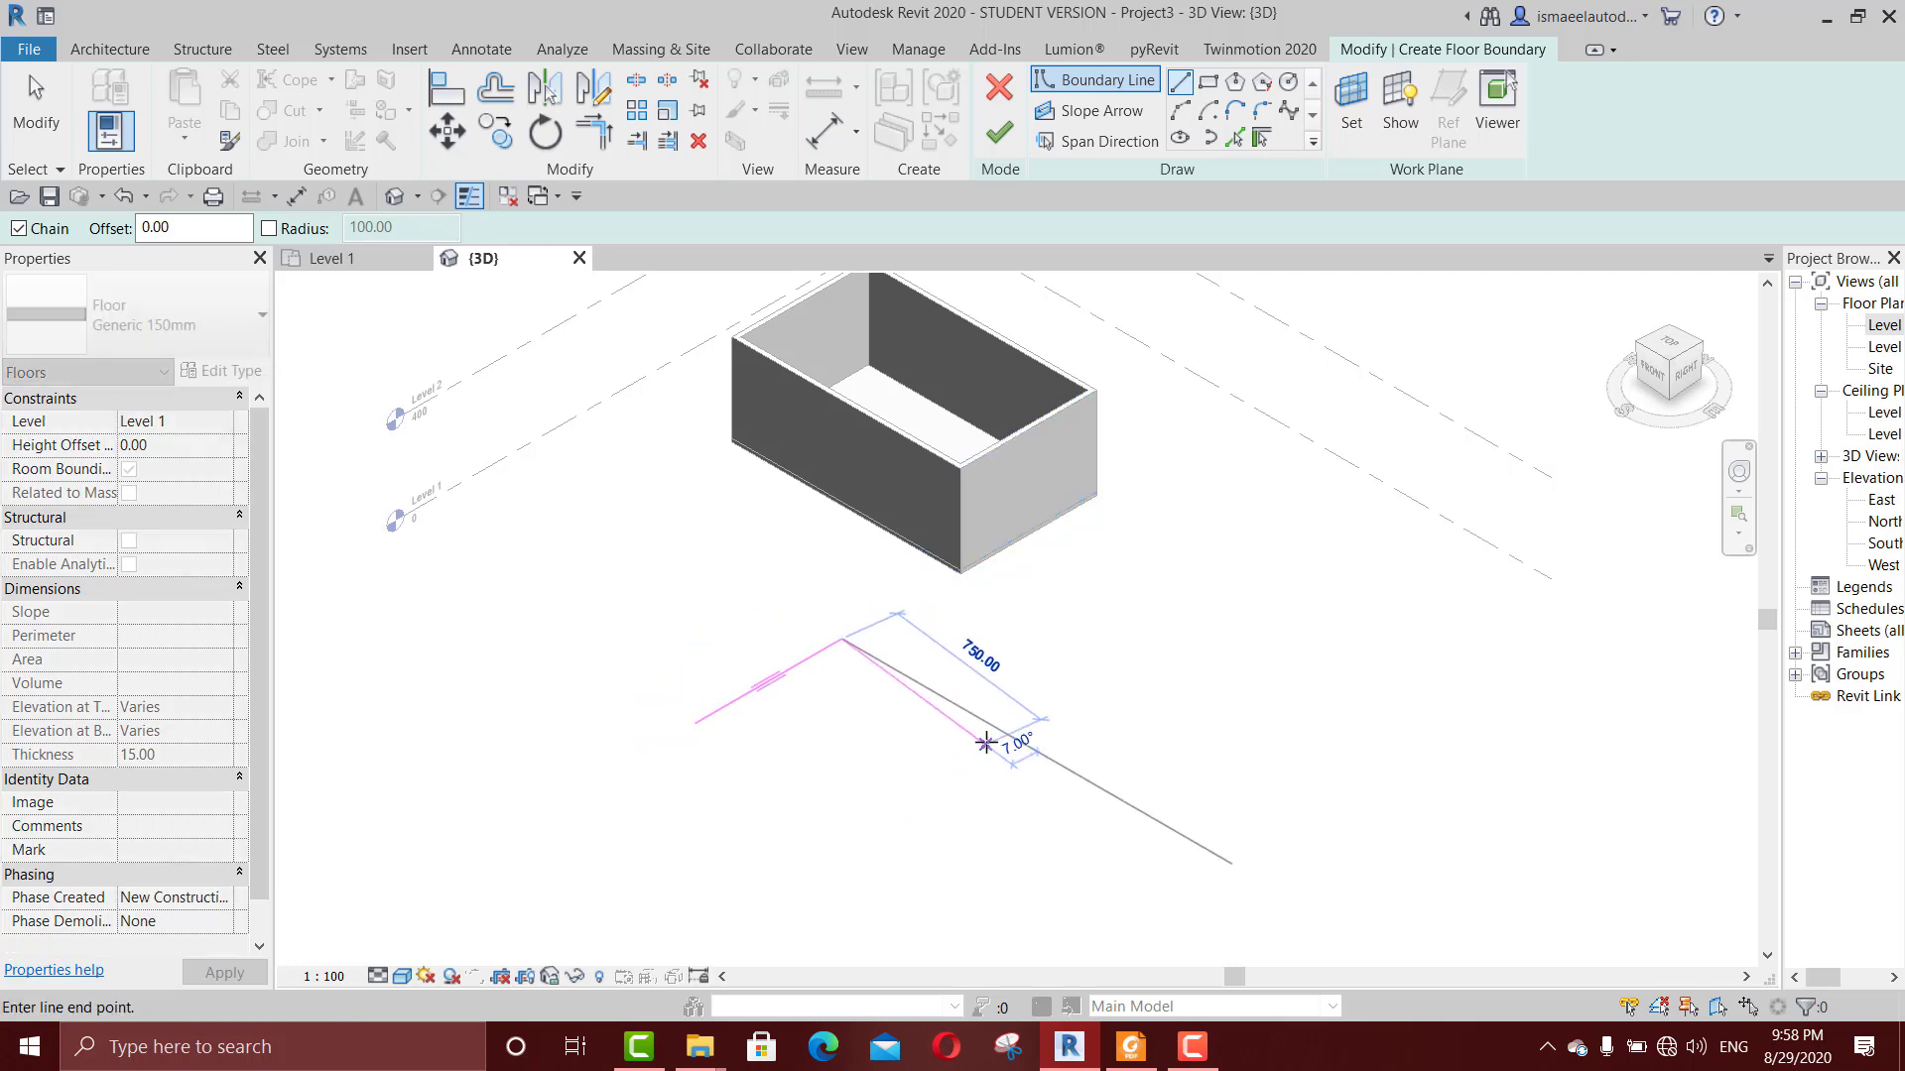
{"action": "left_click", "coordinate": [995, 723]}
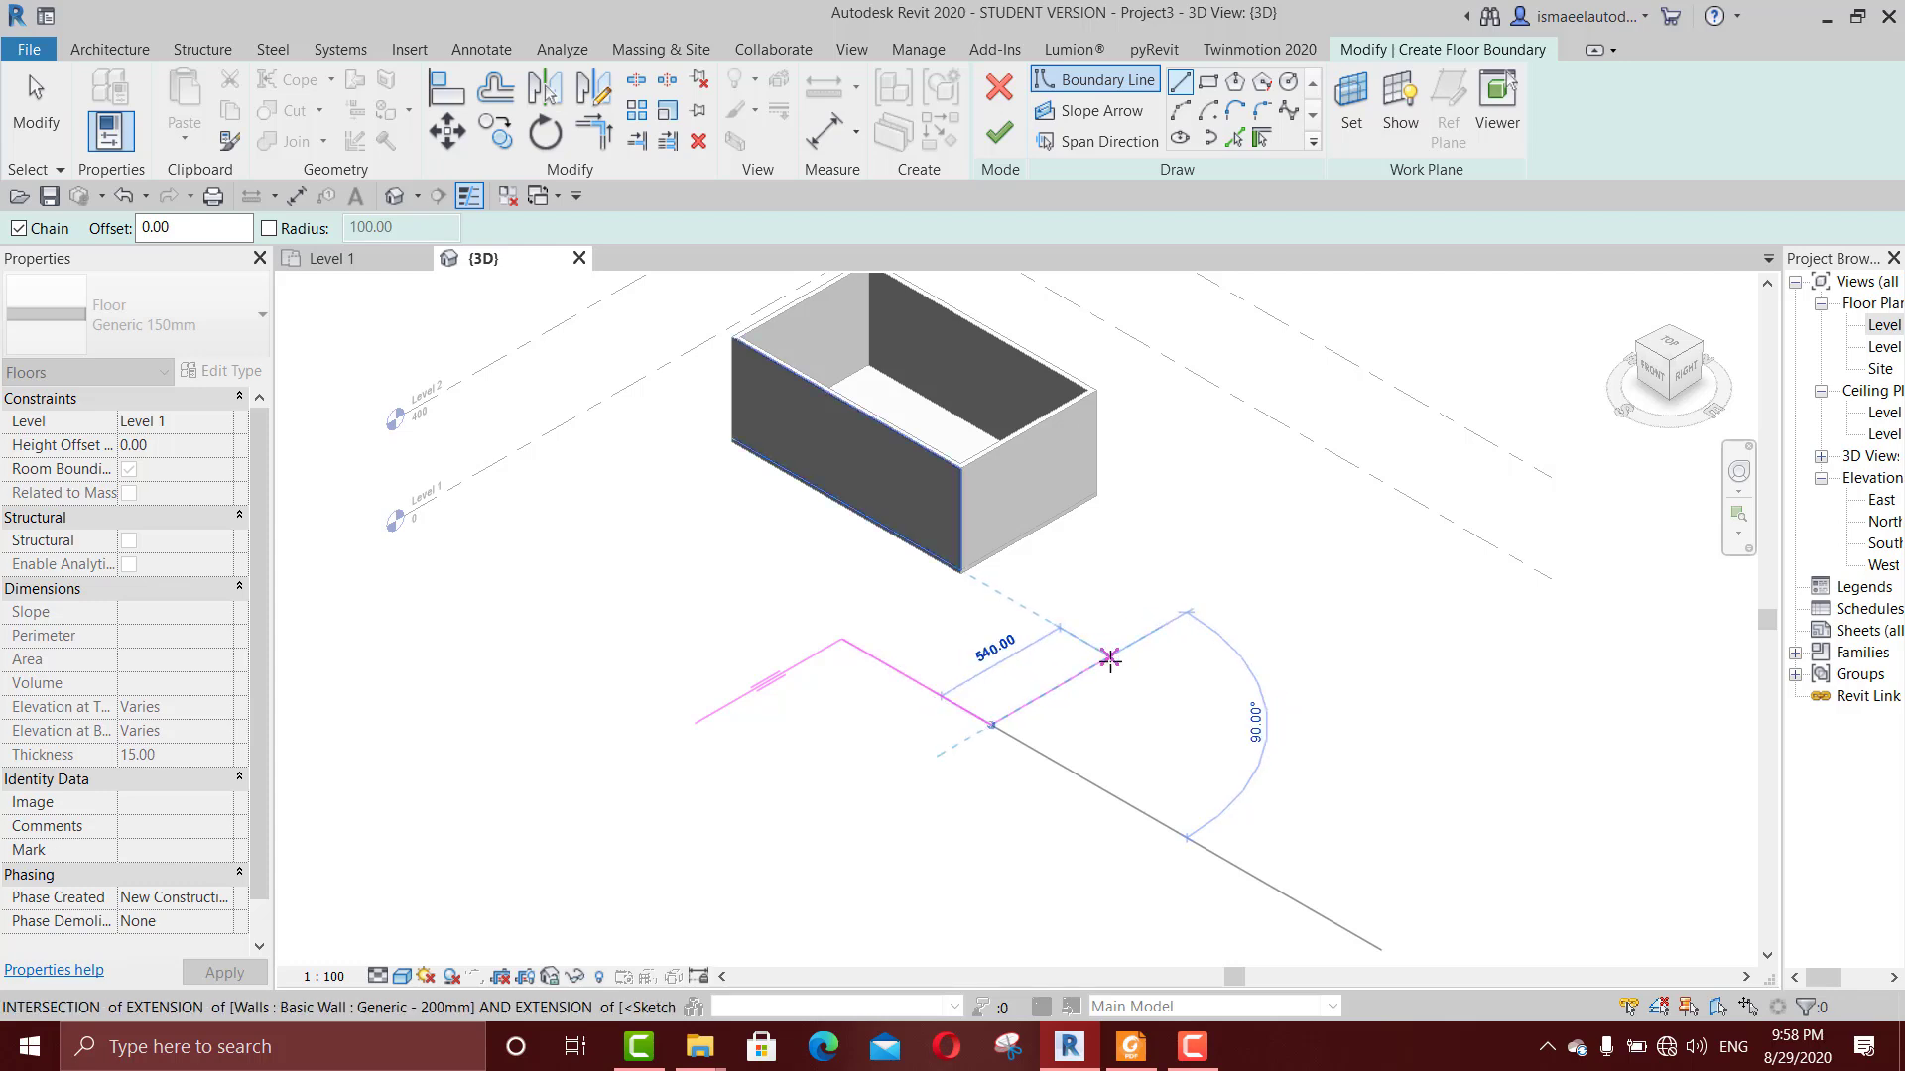
{"action": "left_click", "coordinate": [1115, 661]}
{"action": "left_click", "coordinate": [1208, 712]}
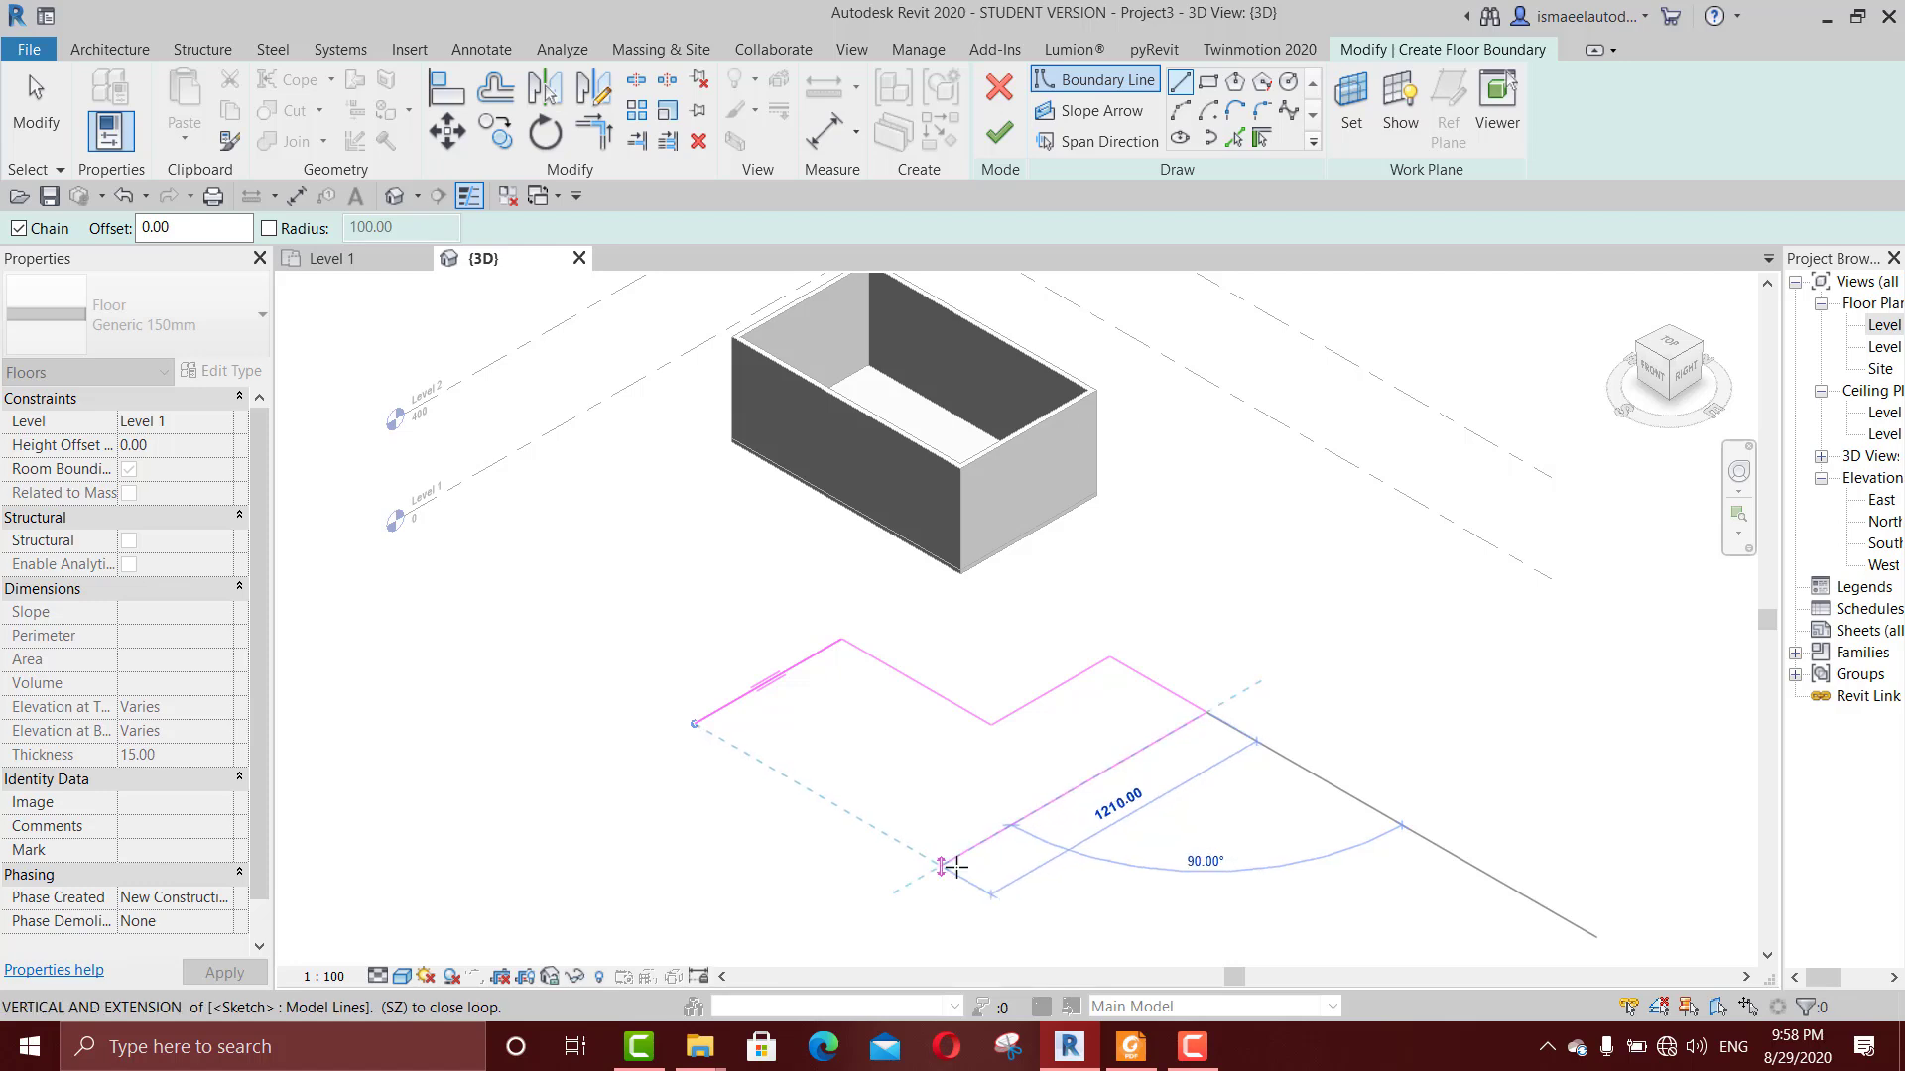
{"action": "left_click", "coordinate": [946, 867]}
{"action": "key", "text": "Escape"}
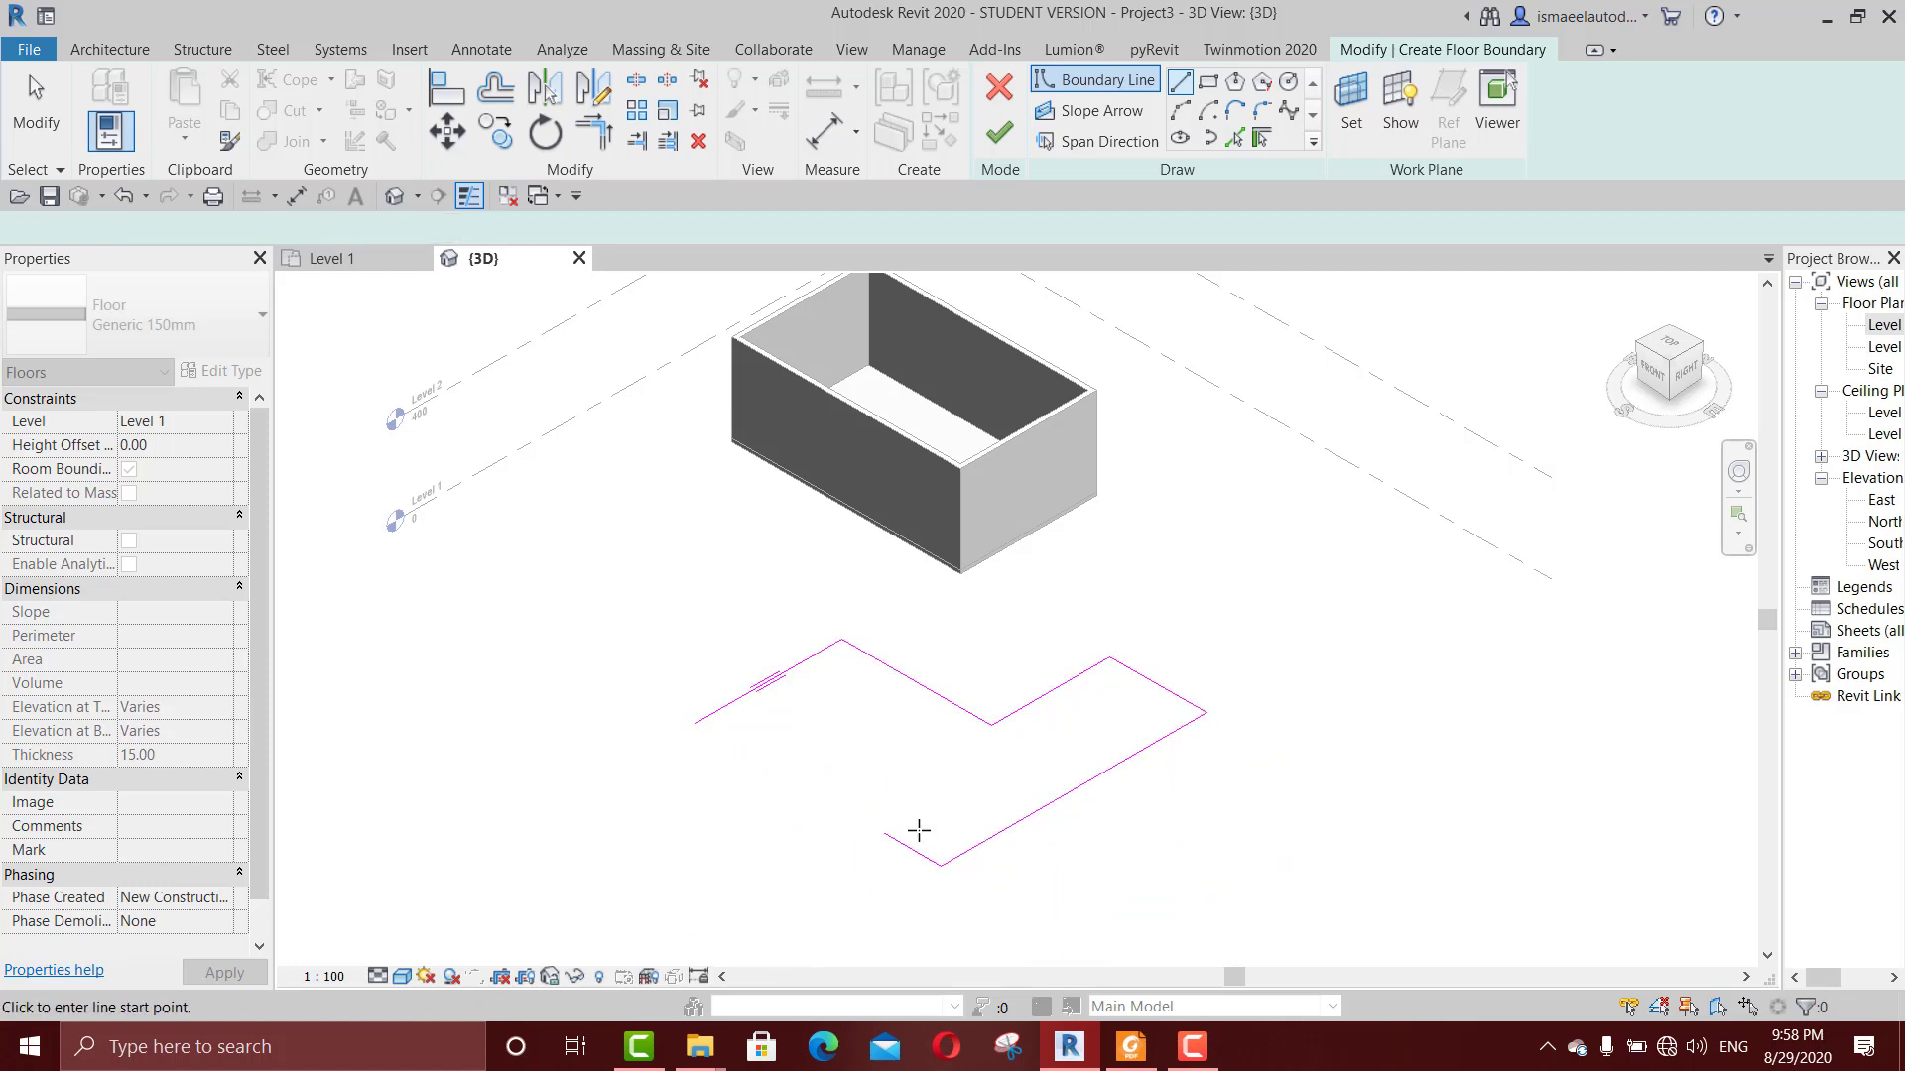
{"action": "key", "text": "Escape"}
Step: Trim the open ends of the L-shaped boundary to a corner and finish the floor
{"action": "key", "text": "t"}
{"action": "key", "text": "r"}
{"action": "left_click", "coordinate": [890, 842]}
{"action": "left_click", "coordinate": [778, 678]}
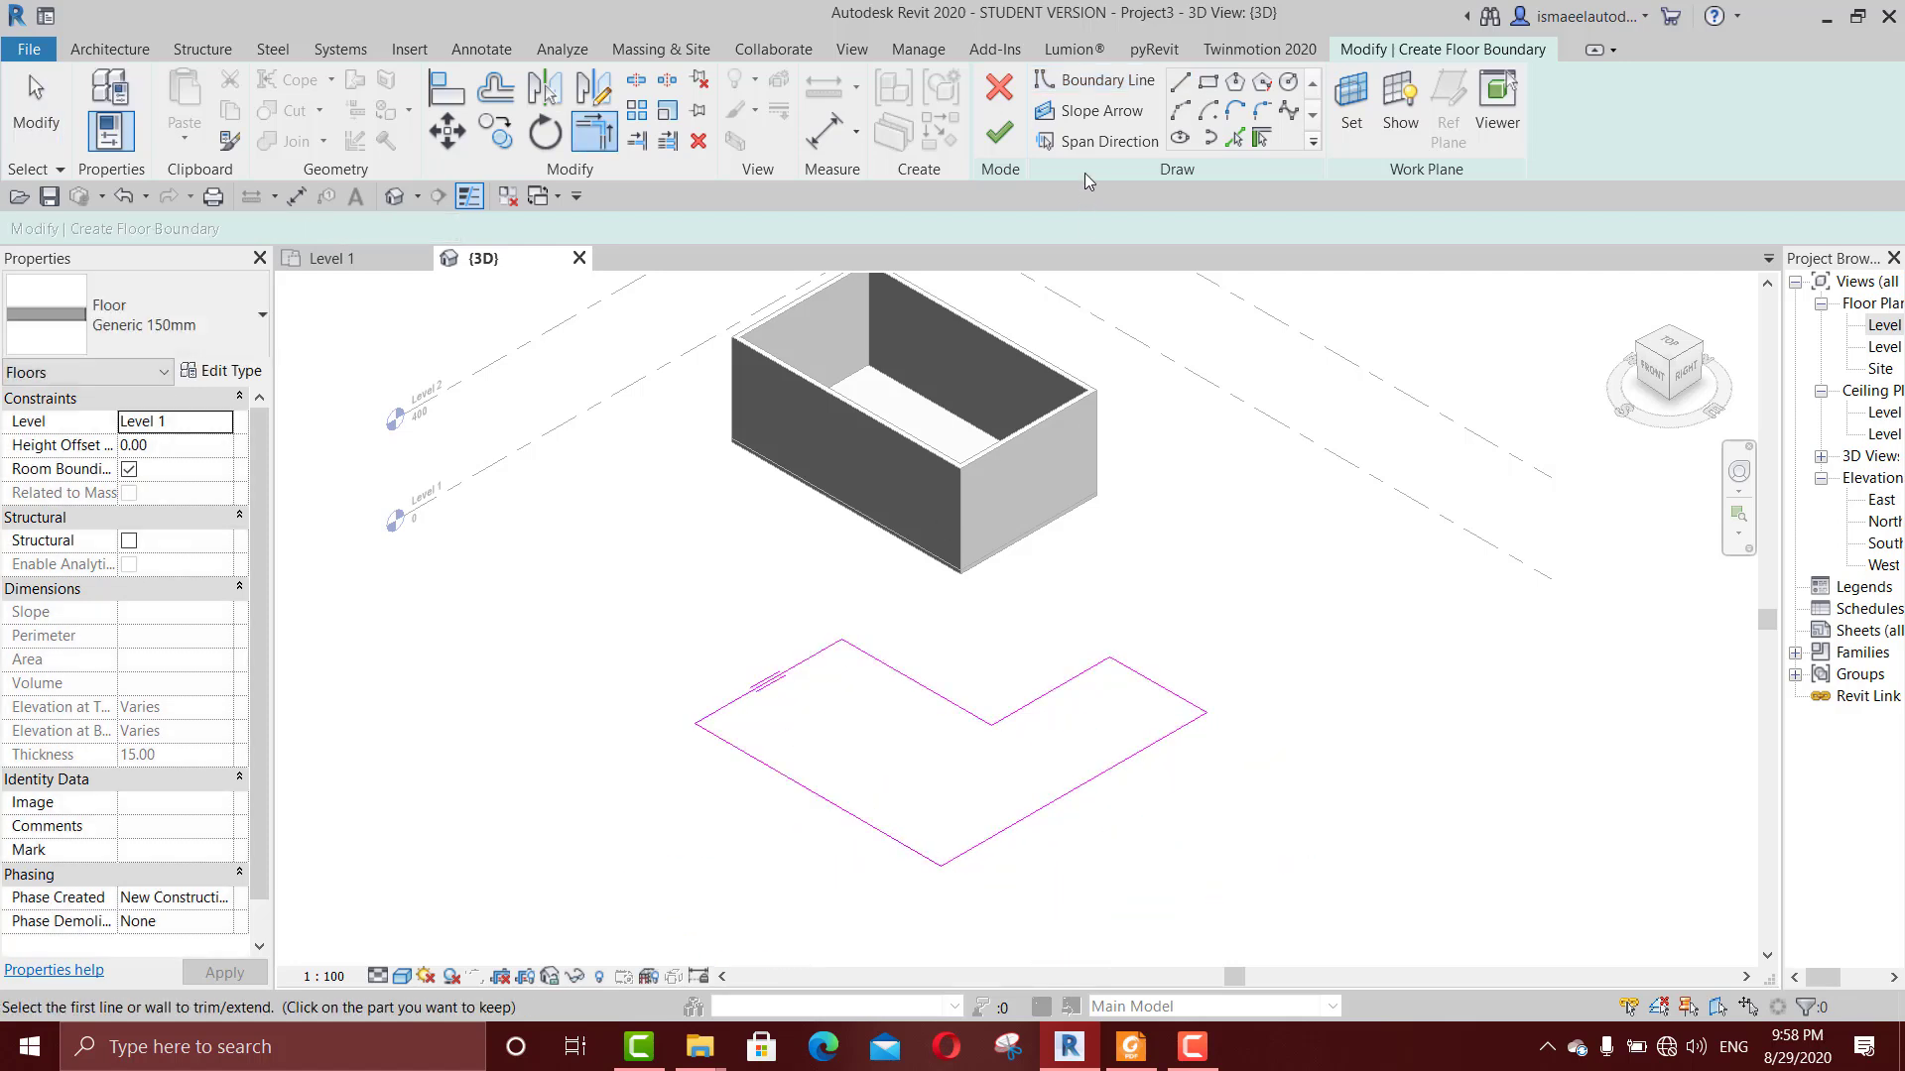
{"action": "left_click", "coordinate": [999, 132]}
{"action": "scroll", "coordinate": [1141, 704], "scroll_direction": "up", "scroll_amount": 2}
{"action": "key", "text": "Escape"}
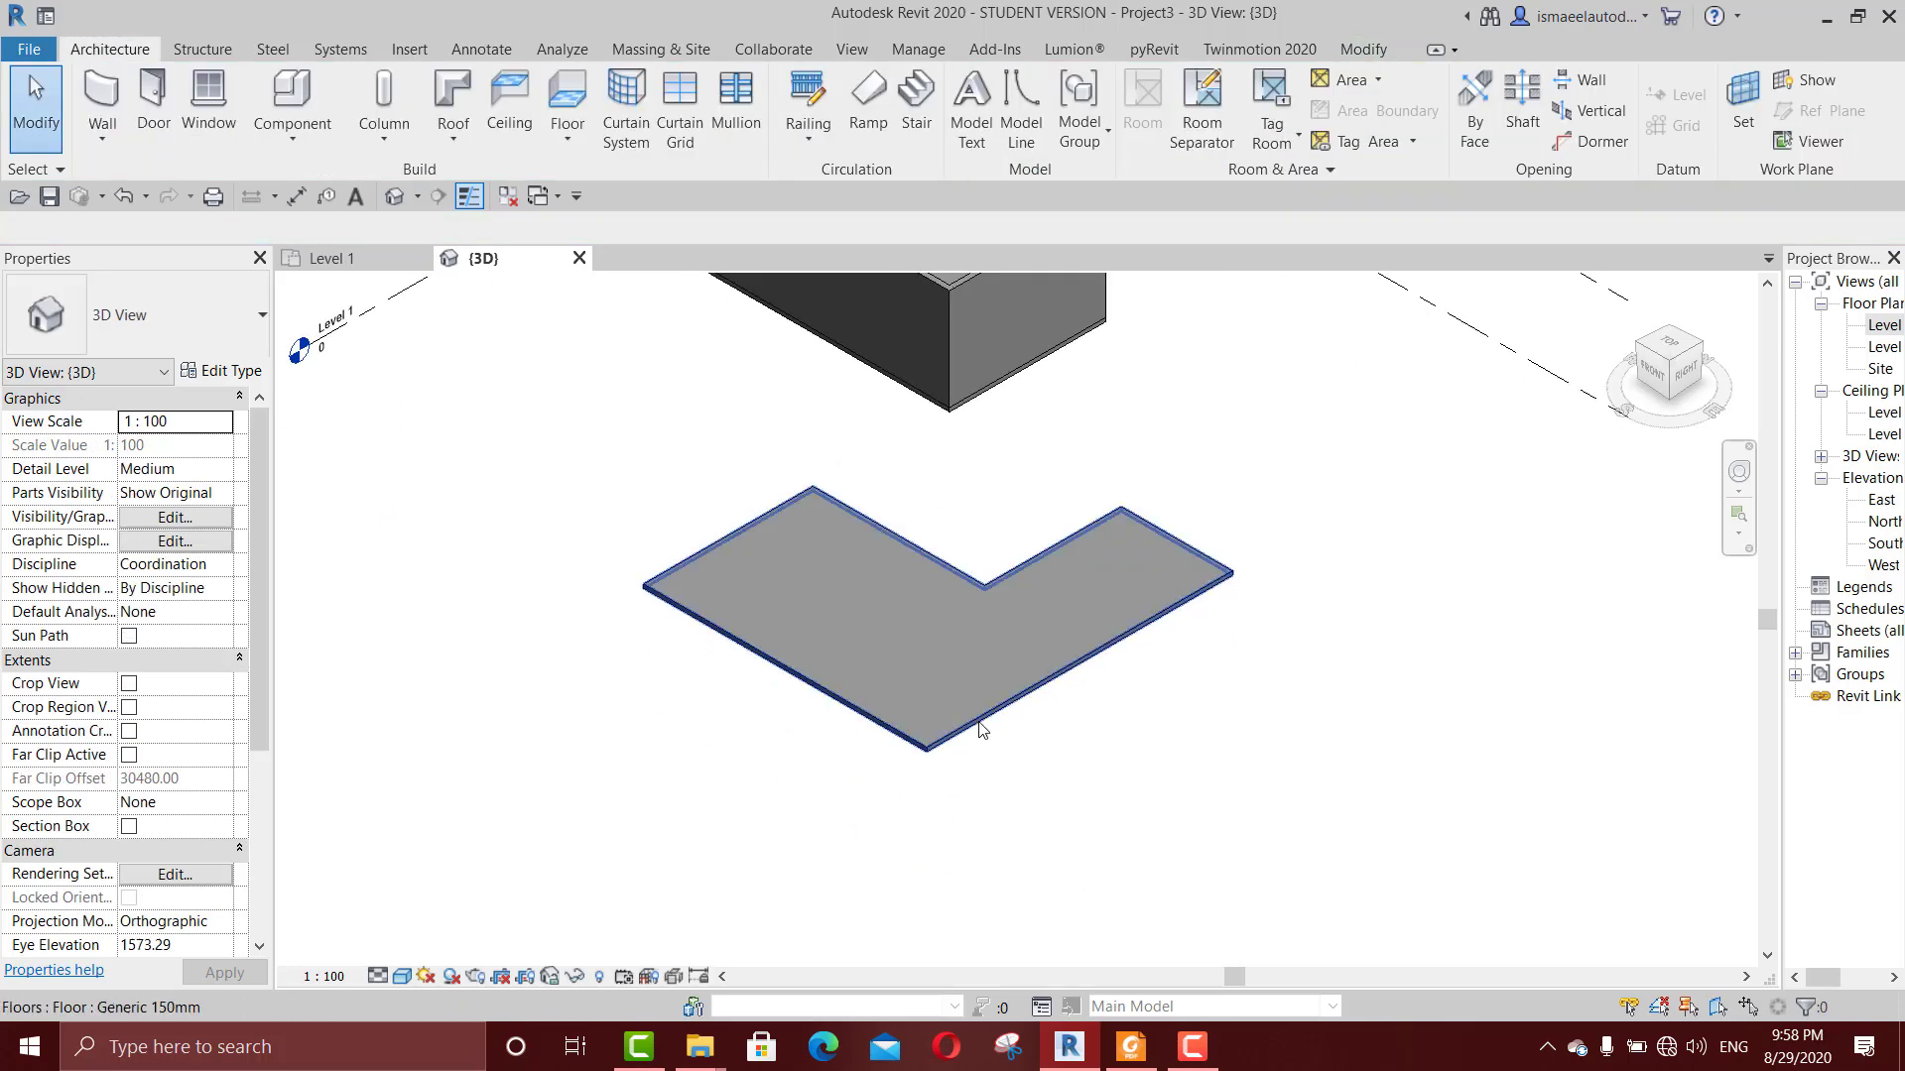
Step: Reopen the L-shaped floor's boundary and shorten the edge farthest from the room from one end to break the loop
{"action": "scroll", "coordinate": [1097, 773], "scroll_direction": "up", "scroll_amount": 3}
{"action": "scroll", "coordinate": [988, 705], "scroll_direction": "down", "scroll_amount": 3}
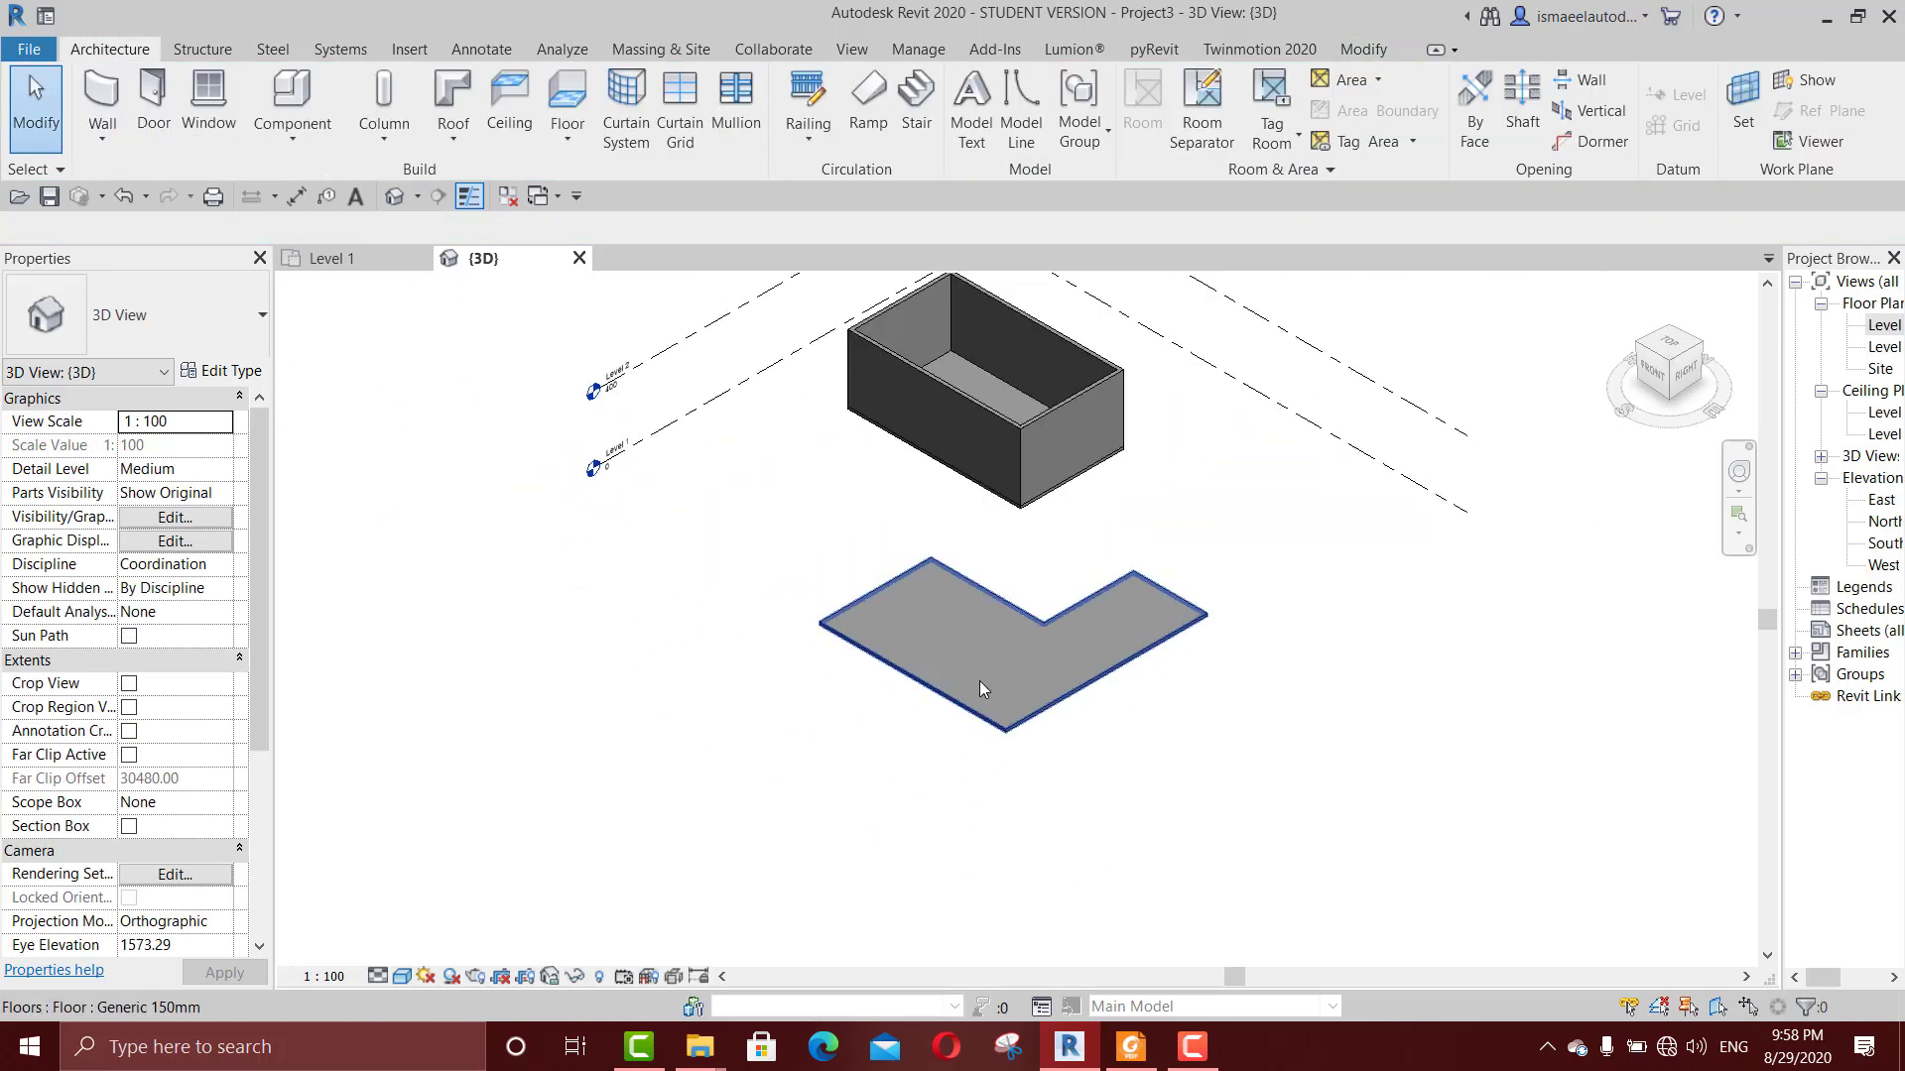
{"action": "left_click", "coordinate": [959, 698]}
{"action": "double_click", "coordinate": [959, 697]}
{"action": "left_click", "coordinate": [924, 685]}
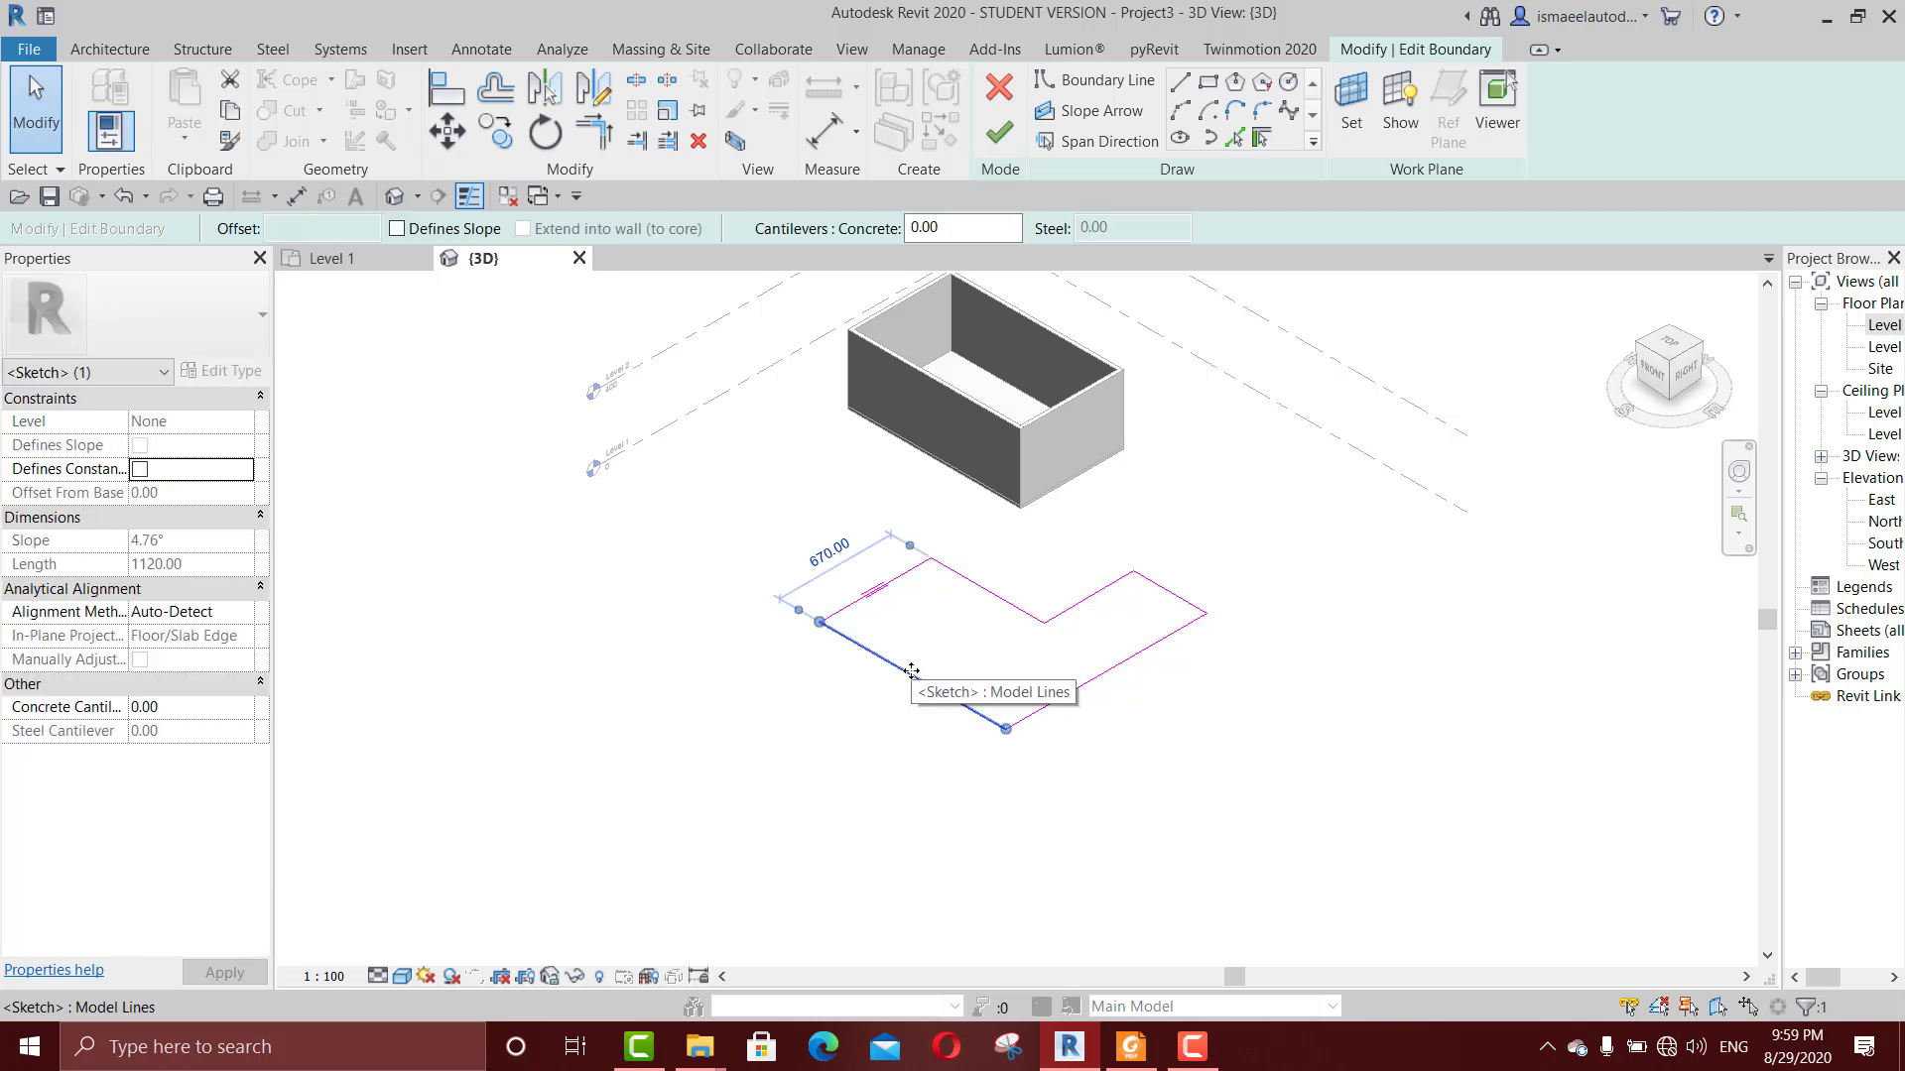
{"action": "scroll", "coordinate": [822, 608], "scroll_direction": "up", "scroll_amount": 2}
{"action": "left_click_drag", "start_coordinate": [775, 597], "coordinate": [985, 722]}
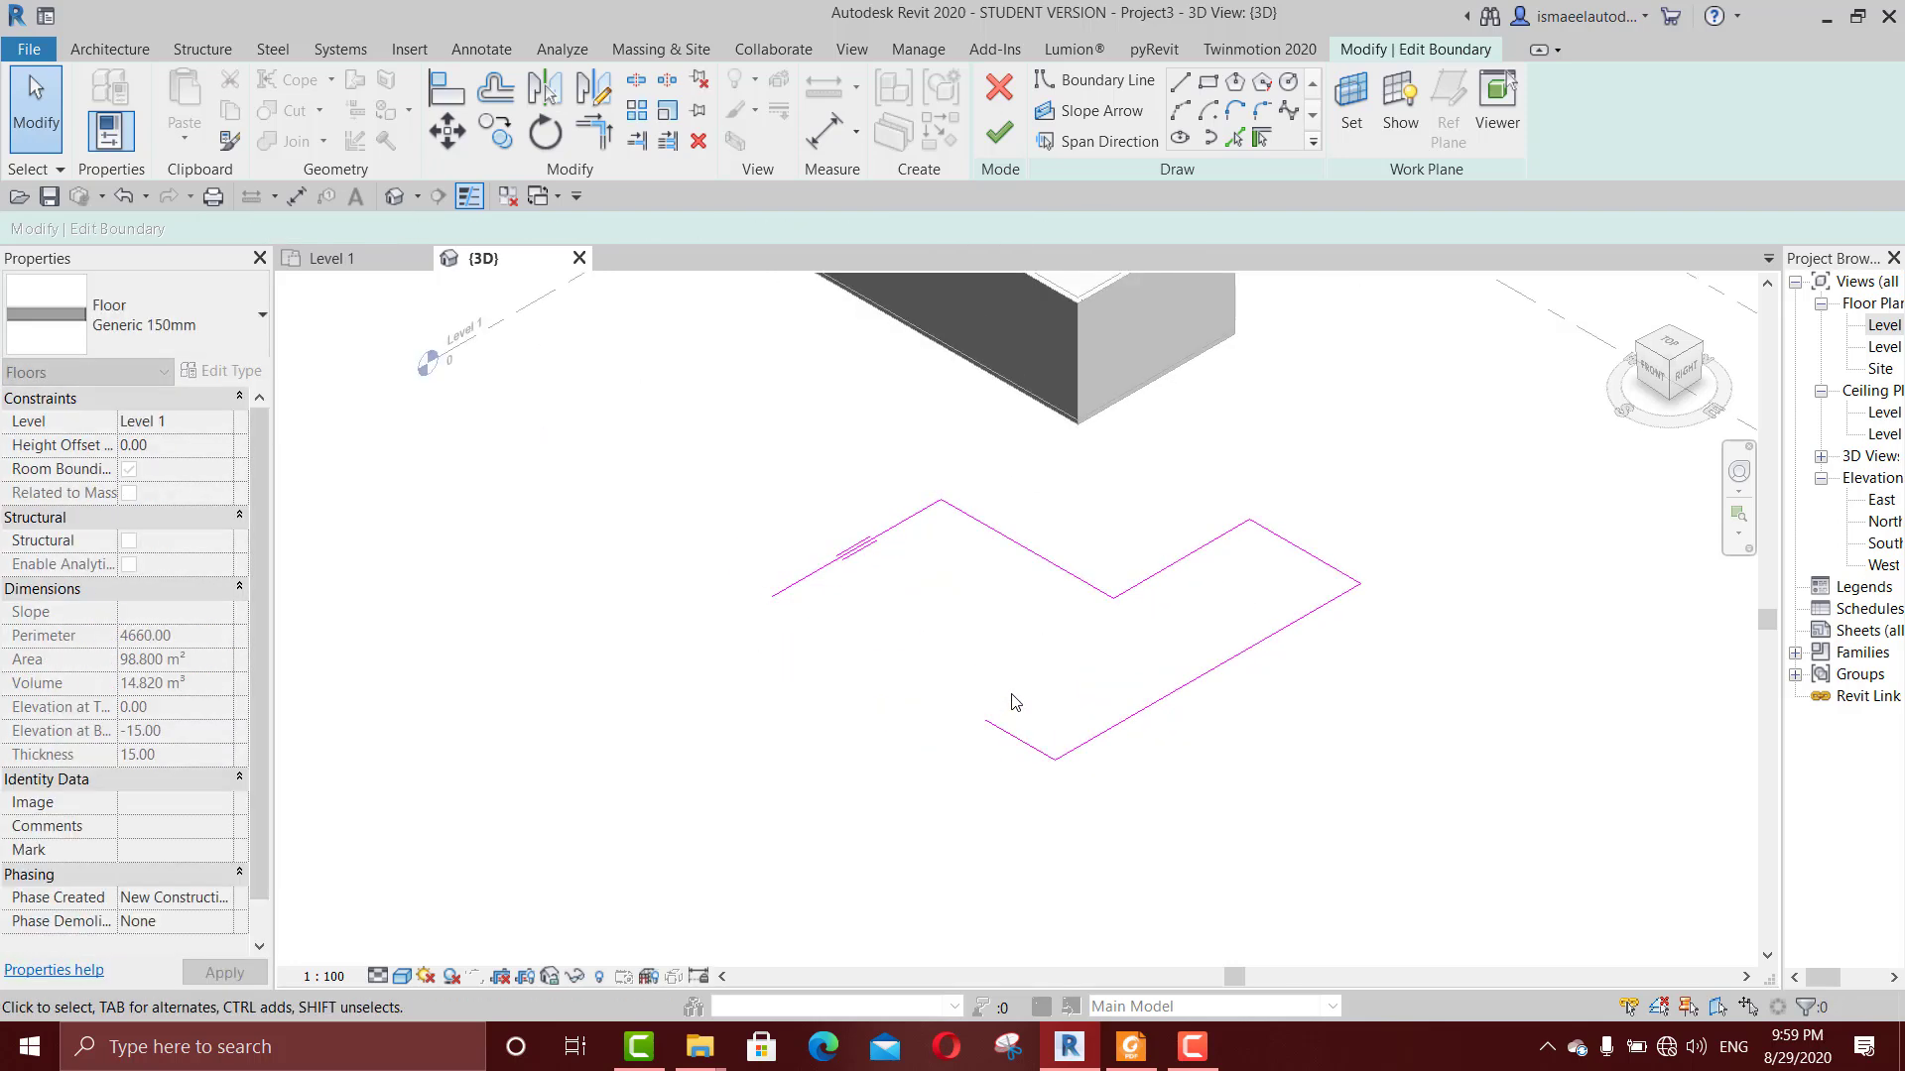
Step: Close the L-shaped boundary again by trimming the shortened edge to a corner with the adjacent line
{"action": "key", "text": "t"}
{"action": "key", "text": "r"}
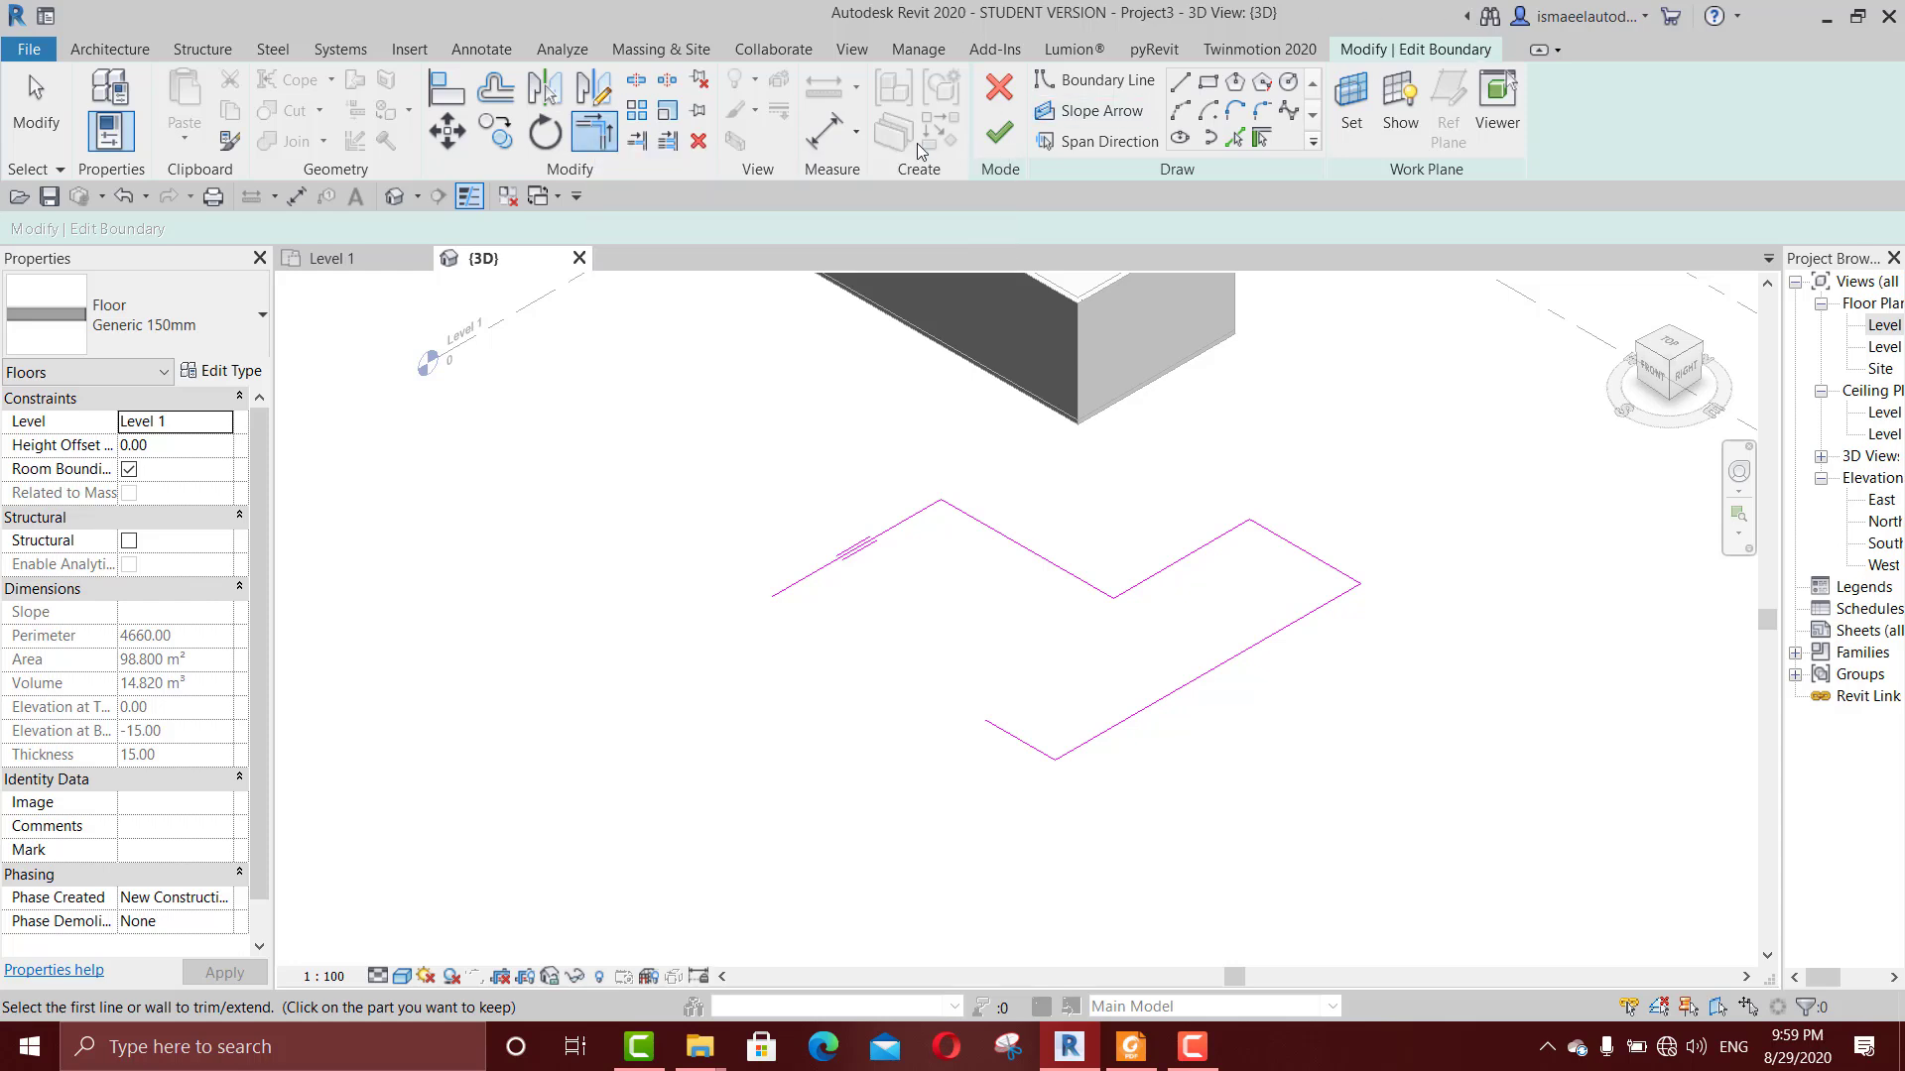
{"action": "left_click", "coordinate": [1004, 730]}
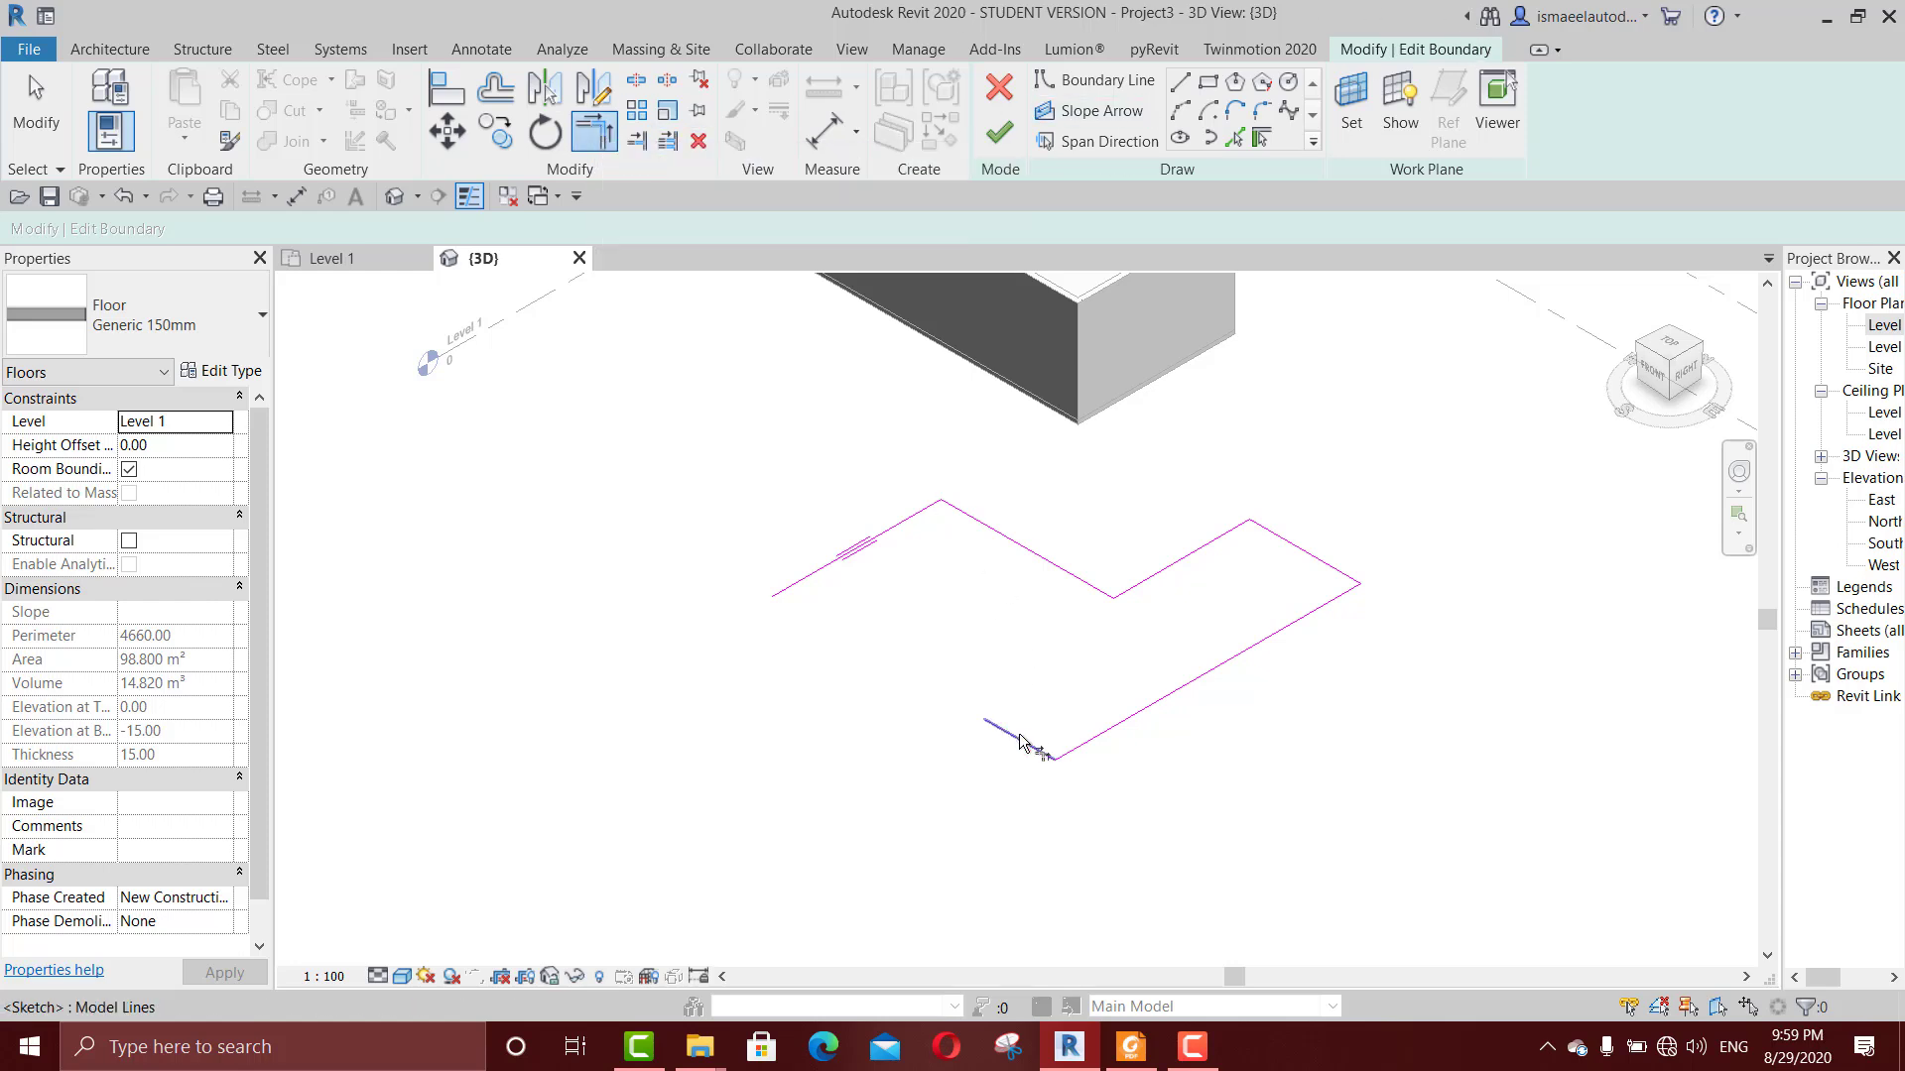
{"action": "left_click", "coordinate": [837, 580]}
{"action": "scroll", "coordinate": [837, 584], "scroll_direction": "down", "scroll_amount": 3}
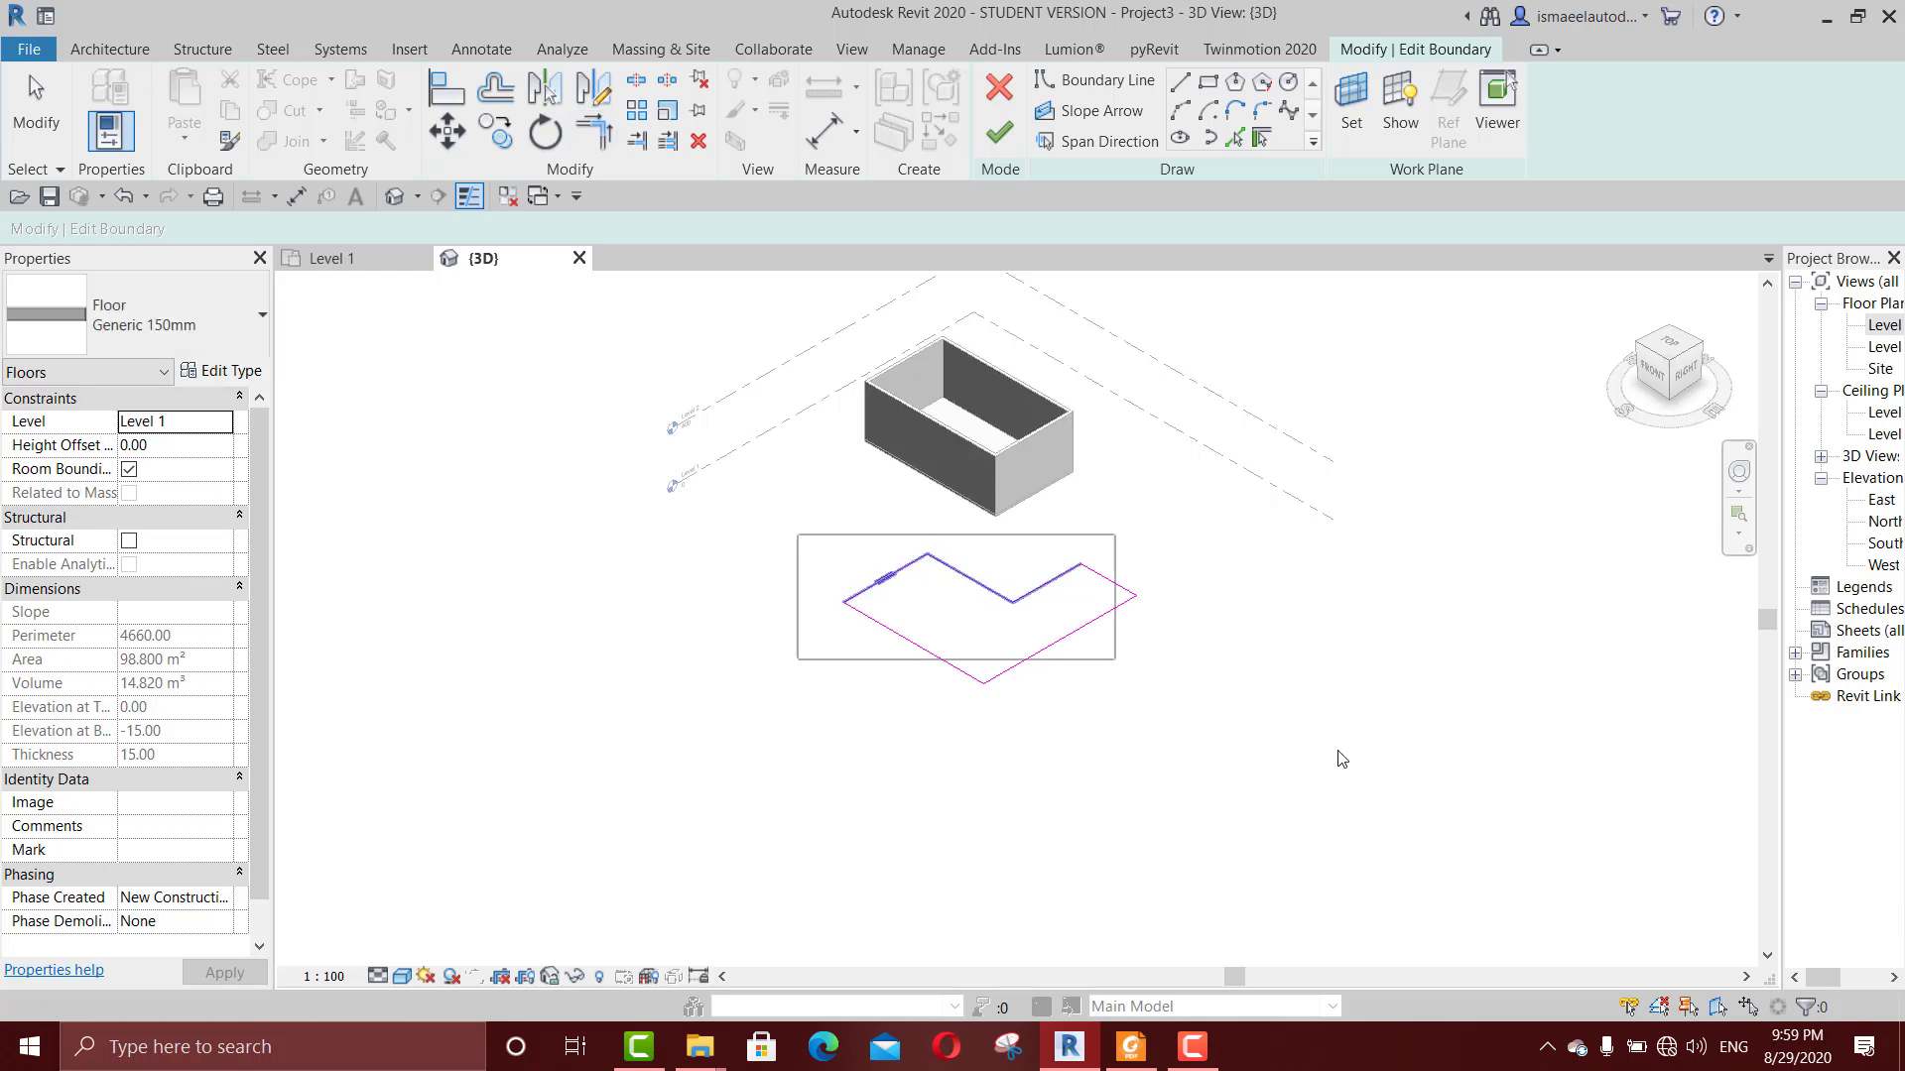
{"action": "key", "text": "Escape"}
{"action": "scroll", "coordinate": [859, 560], "scroll_direction": "up", "scroll_amount": 2}
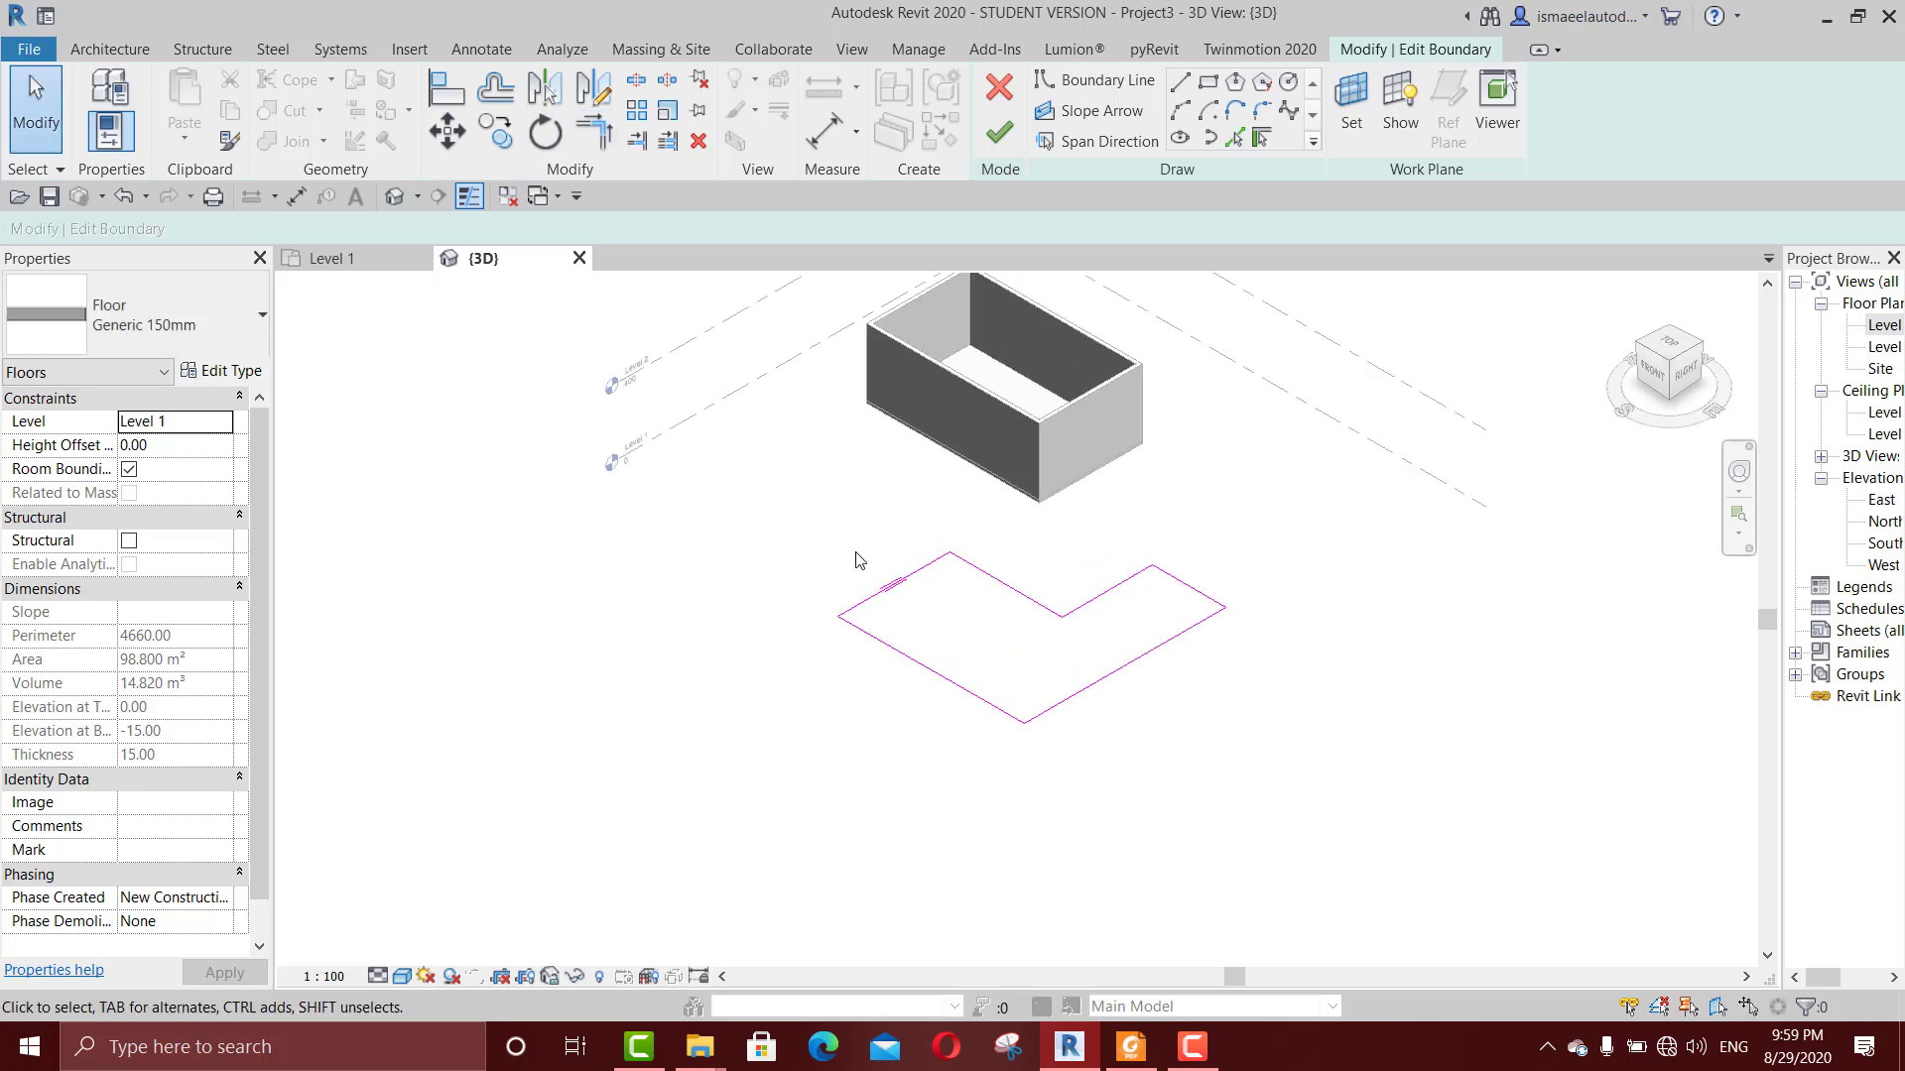
Step: Delete all lines of the L-shaped boundary, and discard the boundary edit
{"action": "left_click_drag", "start_coordinate": [693, 386], "coordinate": [1401, 895]}
{"action": "key", "text": "Escape"}
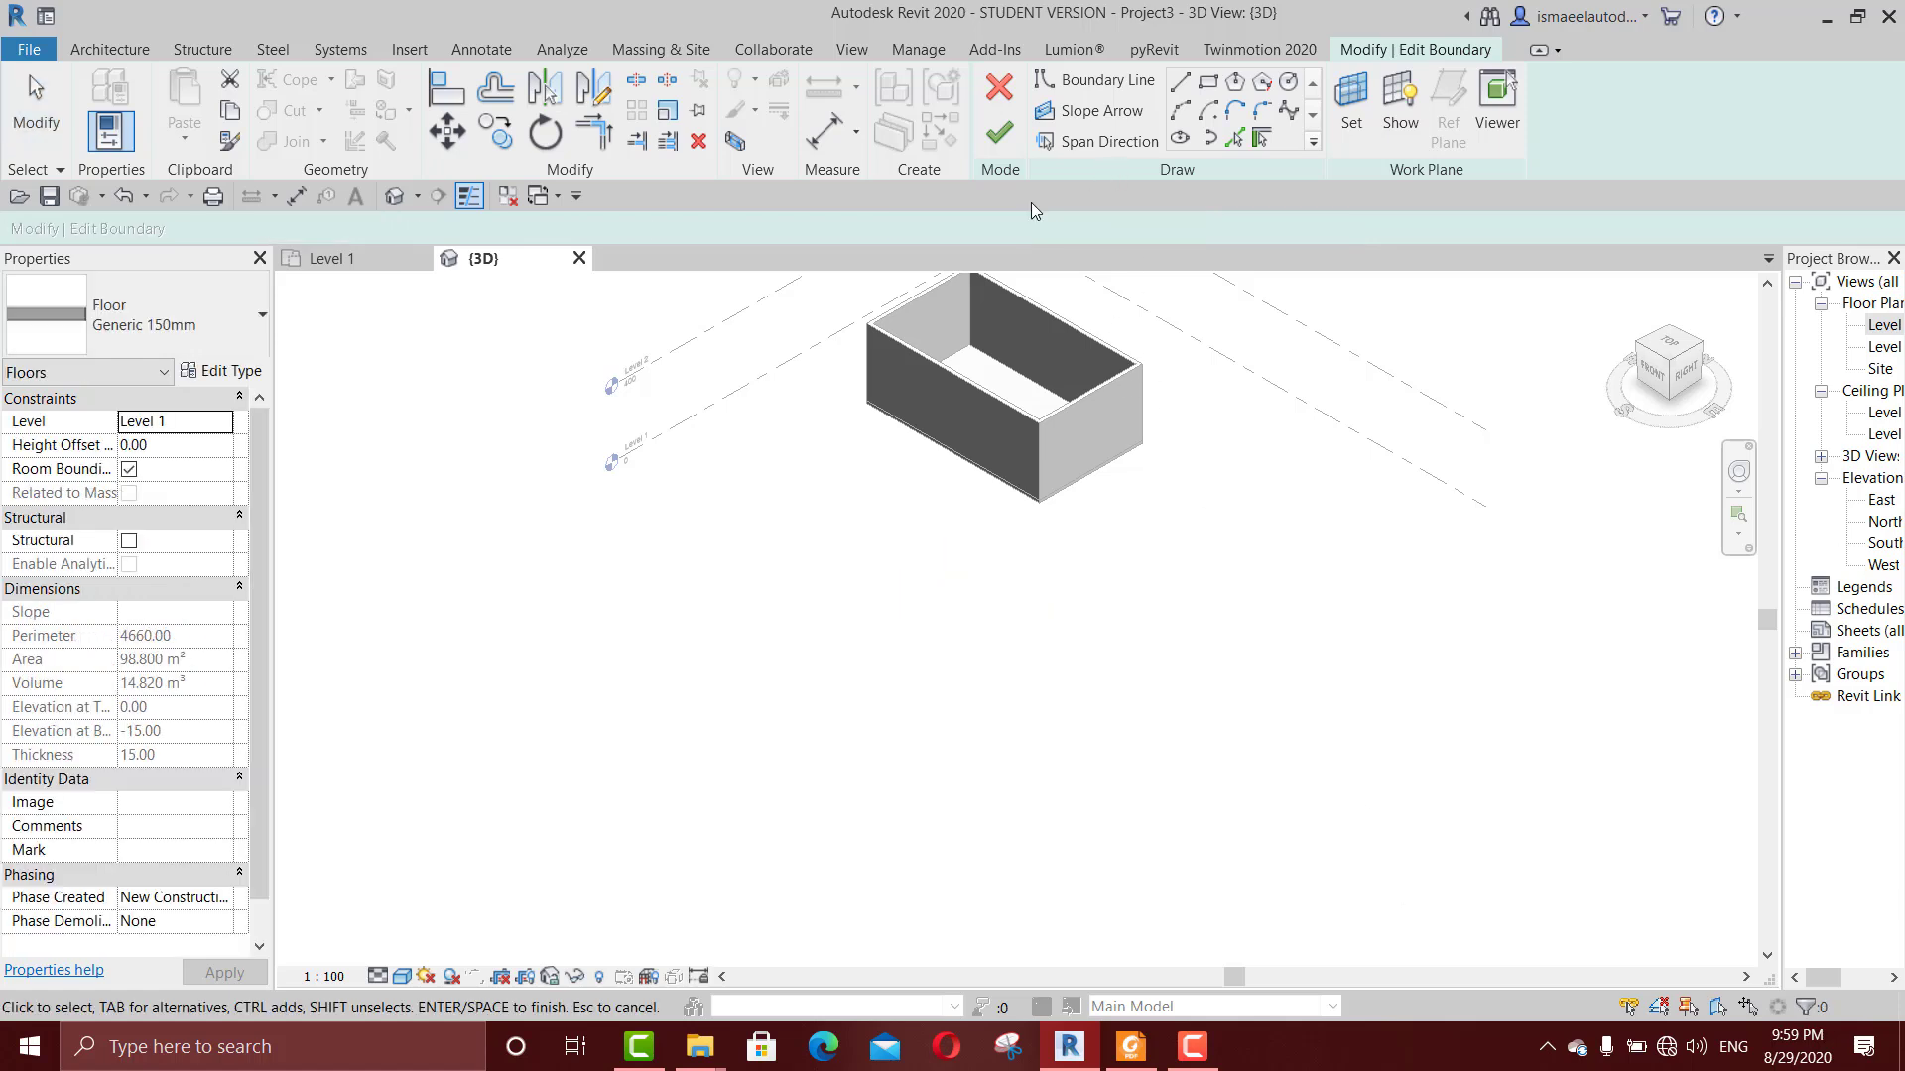
{"action": "left_click", "coordinate": [999, 87]}
{"action": "left_click", "coordinate": [1014, 539]}
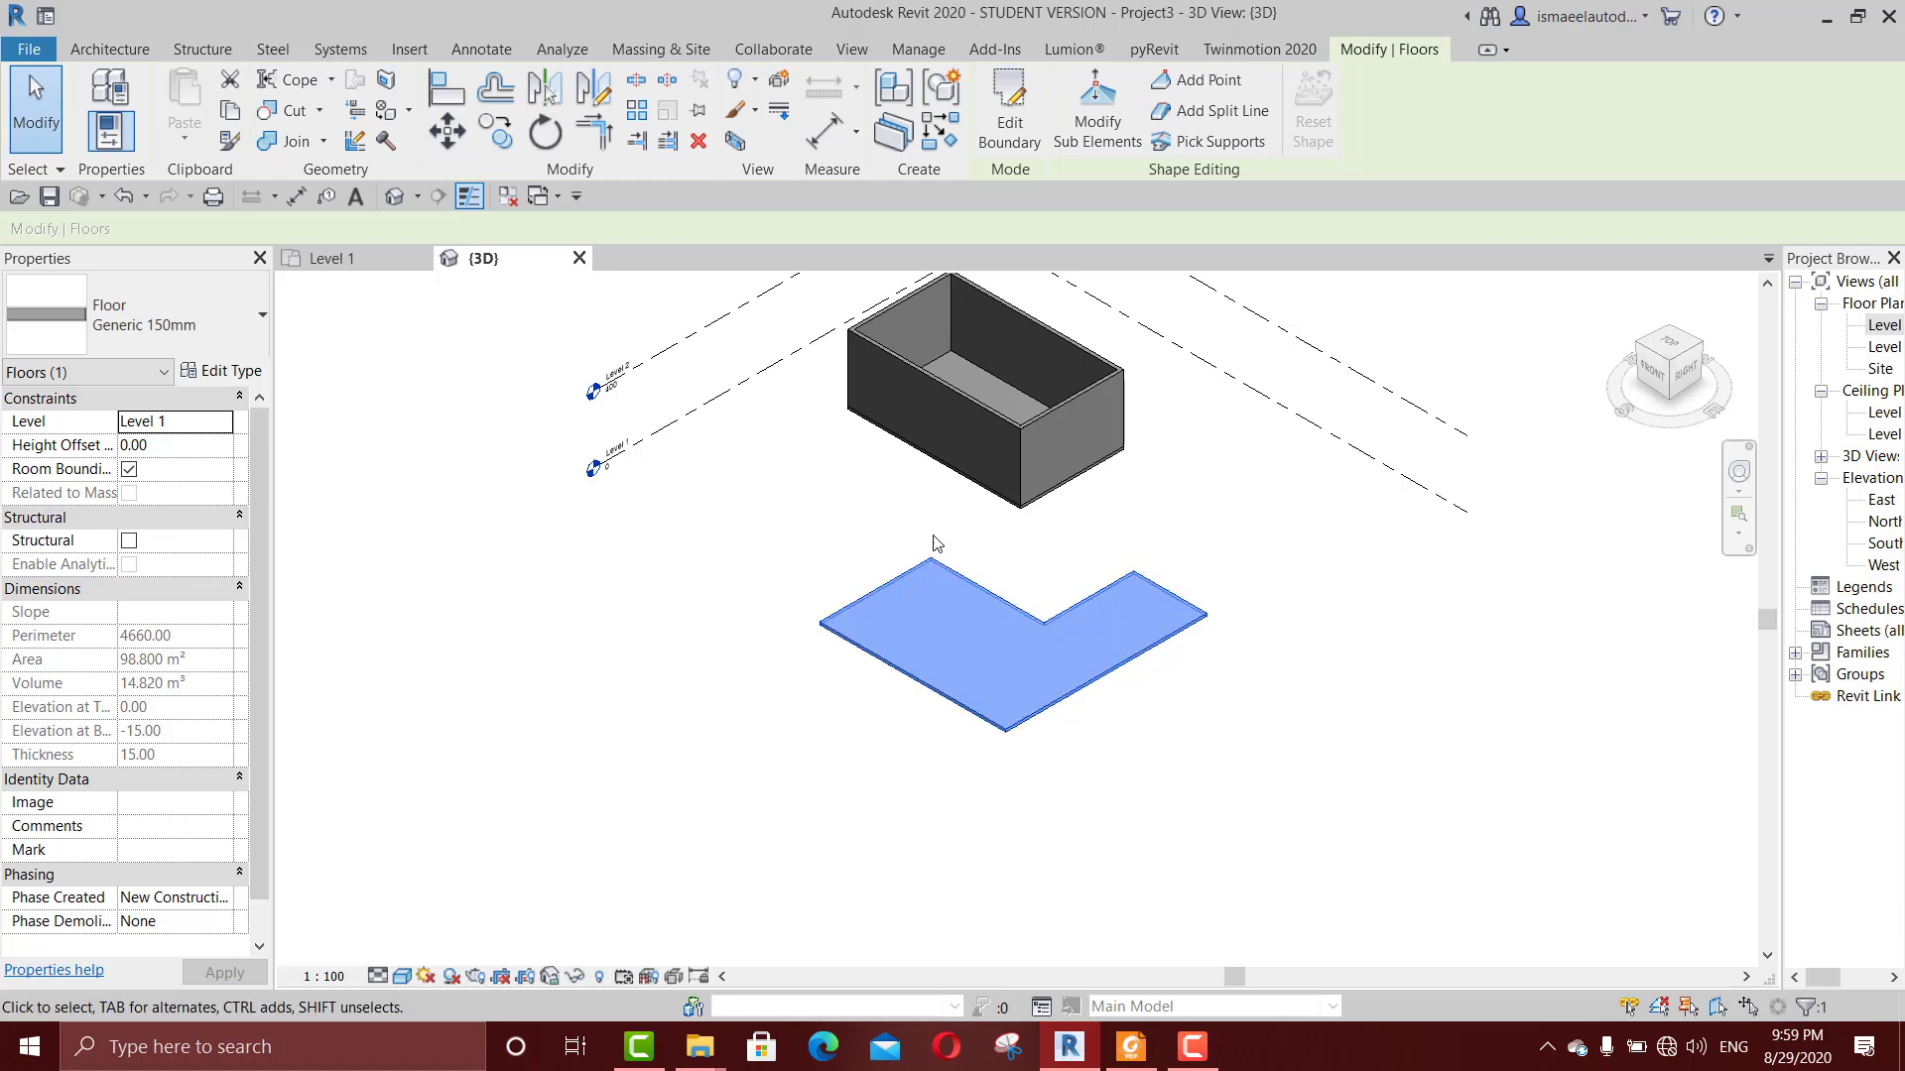
Step: Delete the L-shaped floor beside the room
{"action": "scroll", "coordinate": [933, 546], "scroll_direction": "up", "scroll_amount": 1}
{"action": "key", "text": "Delete"}
{"action": "scroll", "coordinate": [1019, 615], "scroll_direction": "up", "scroll_amount": 3}
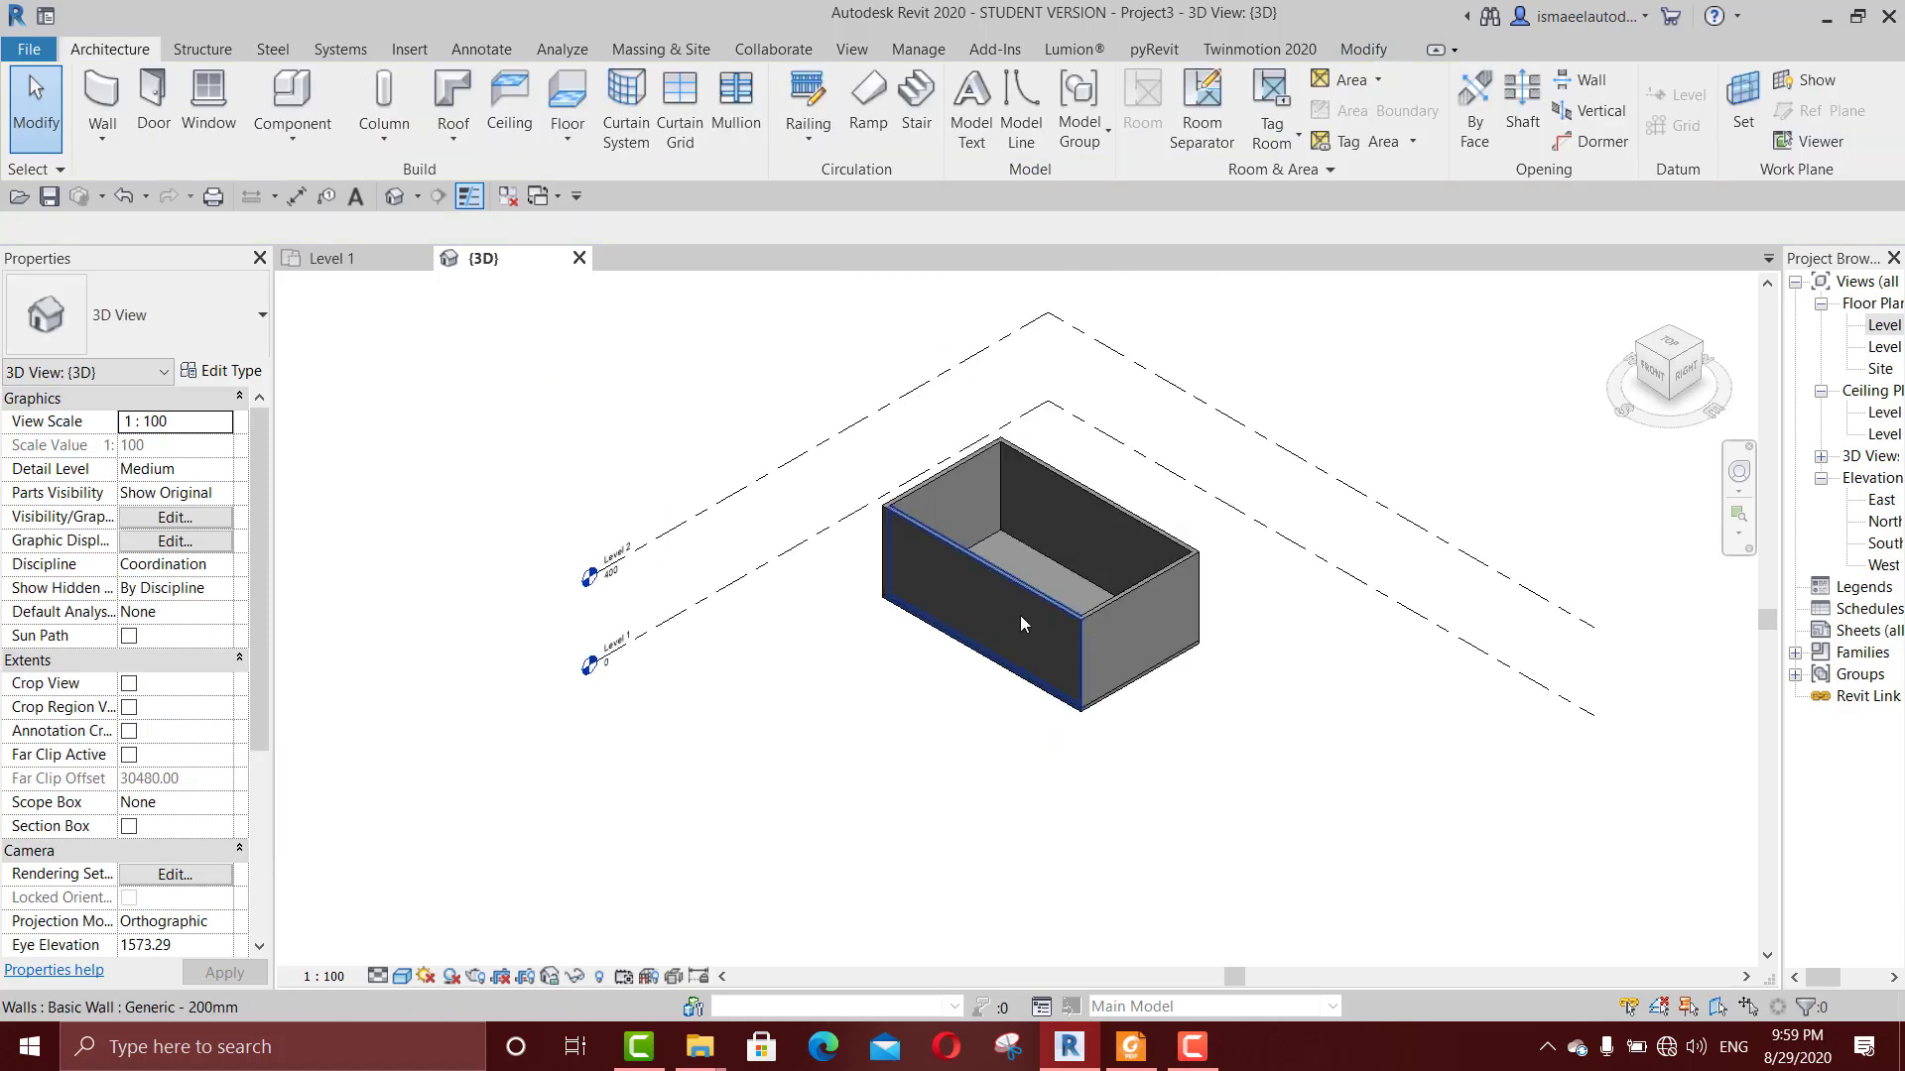
Step: Copy the room's floor to the clipboard and paste it aligned to Level 2
{"action": "left_click", "coordinate": [1033, 541]}
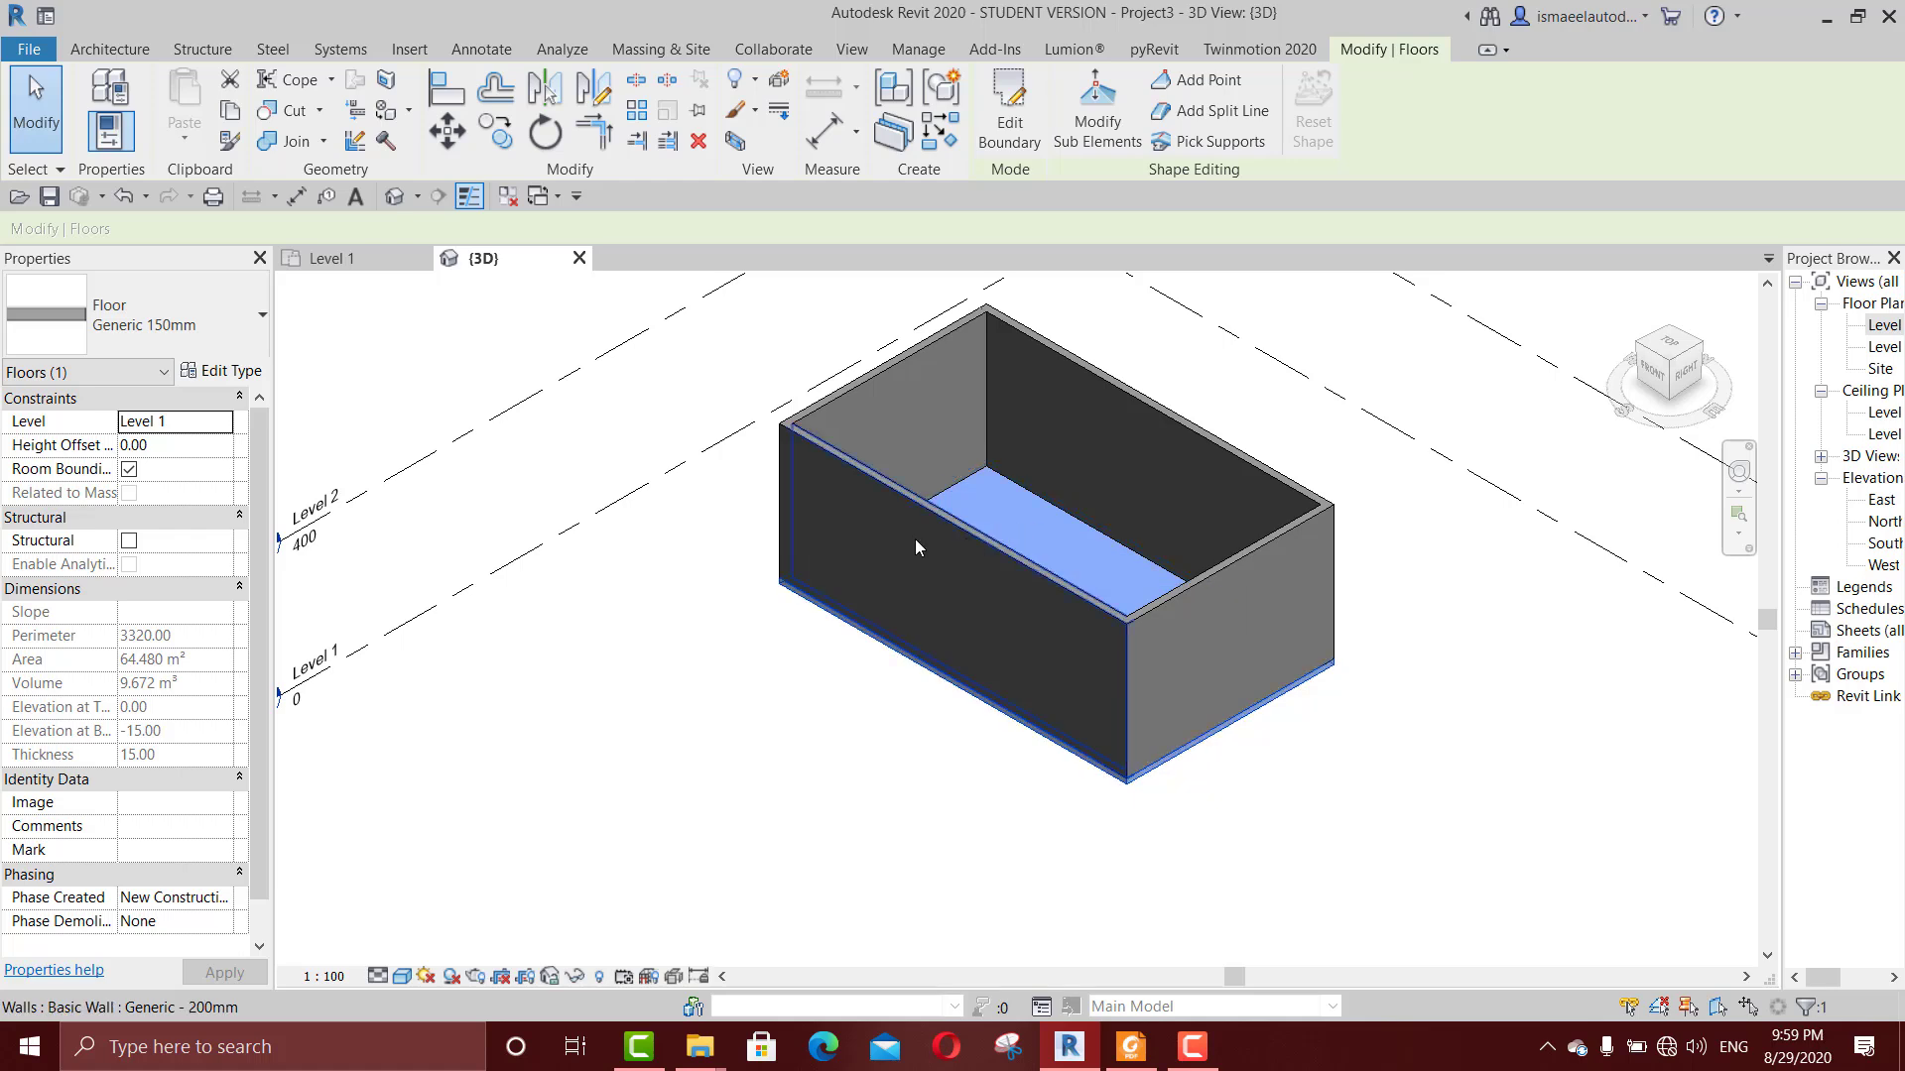
{"action": "left_click", "coordinate": [229, 111]}
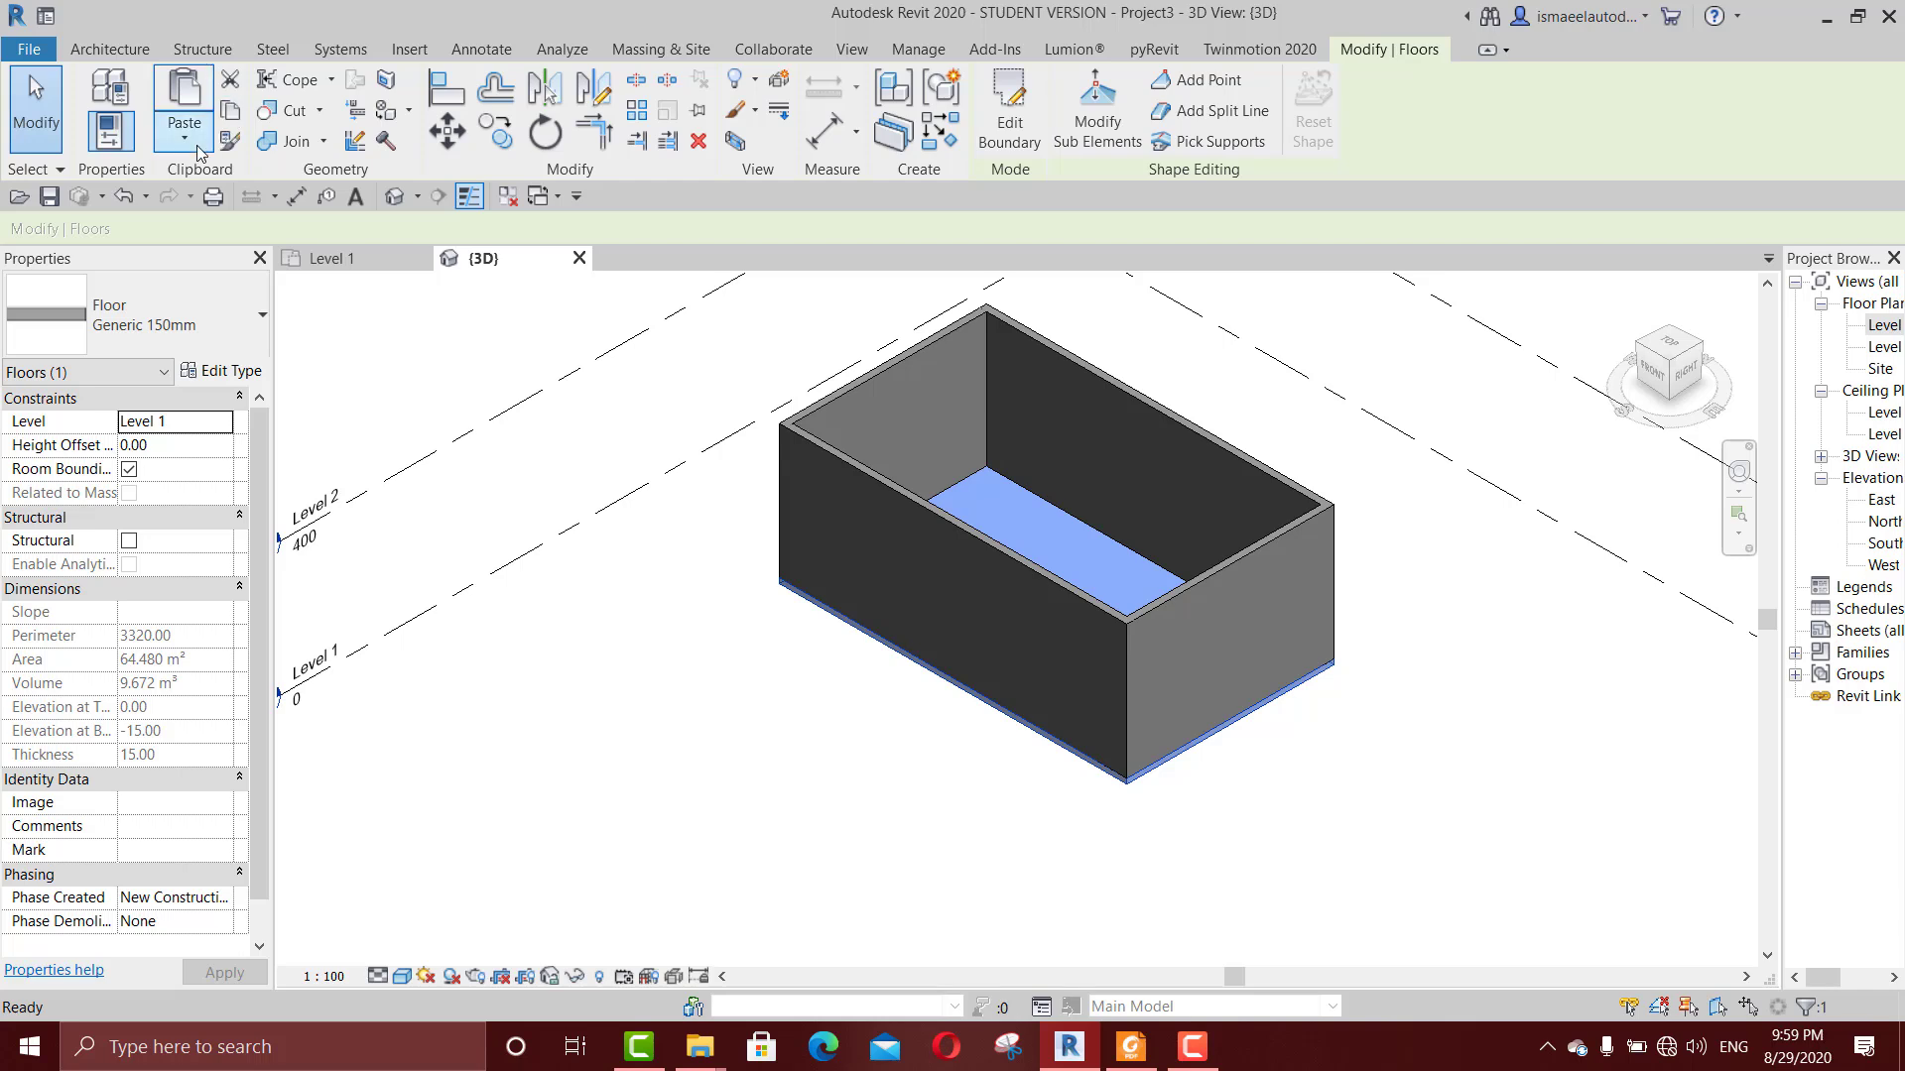
{"action": "left_click", "coordinate": [185, 138]}
{"action": "left_click", "coordinate": [287, 229]}
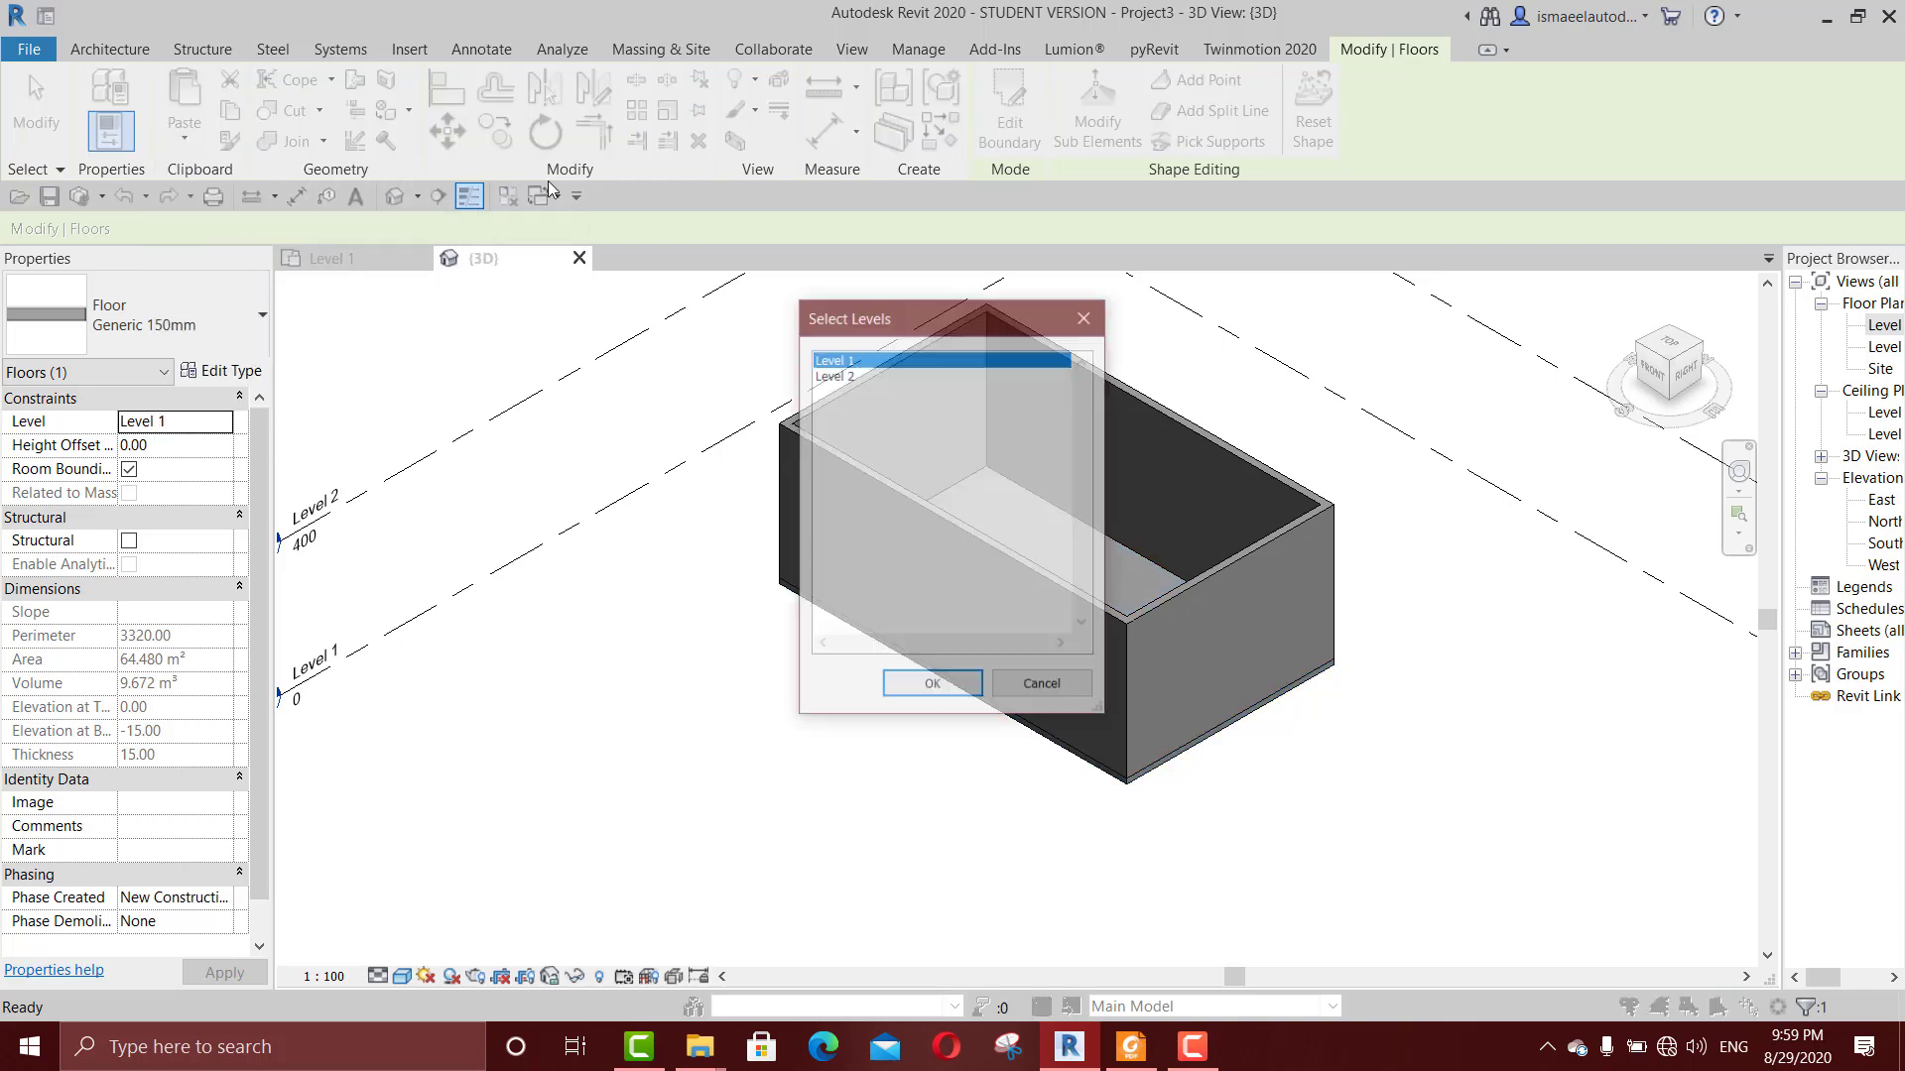
{"action": "left_click", "coordinate": [885, 377]}
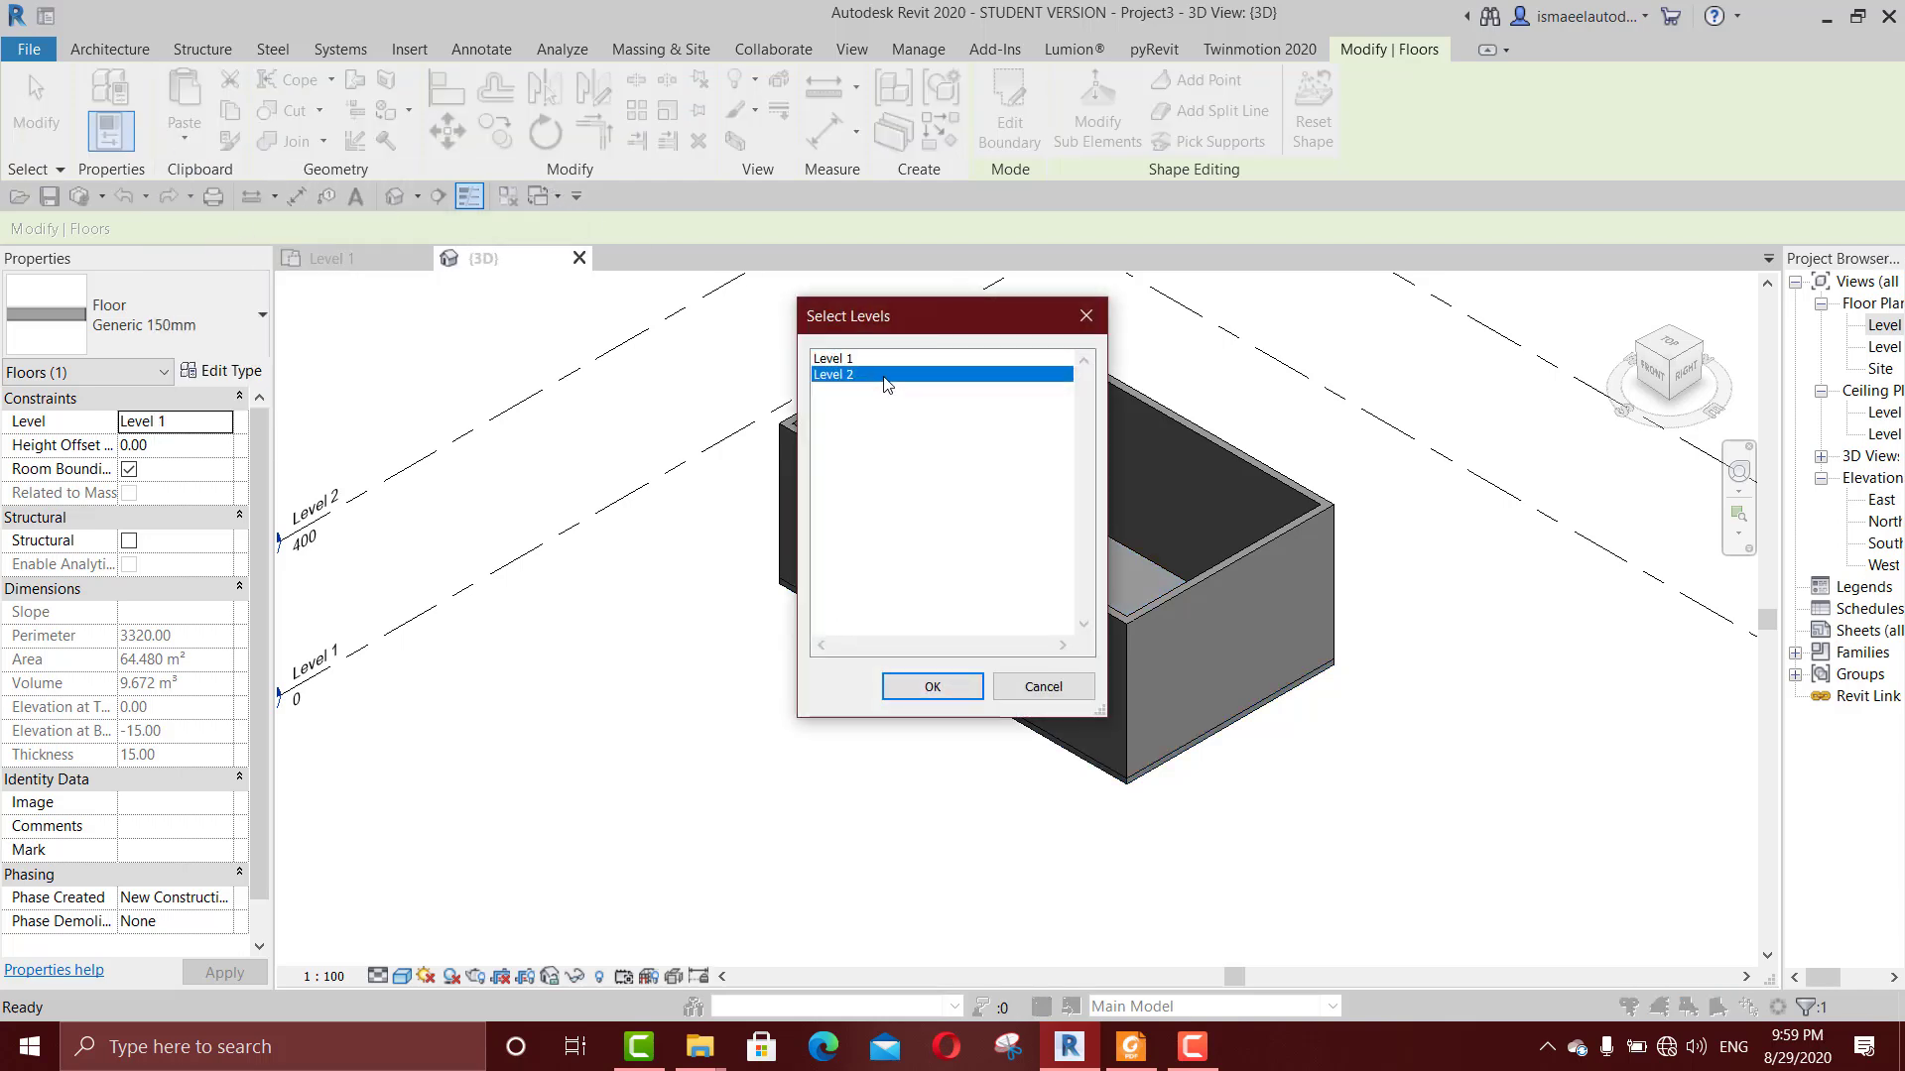
{"action": "left_click", "coordinate": [947, 687]}
{"action": "left_click", "coordinate": [915, 852]}
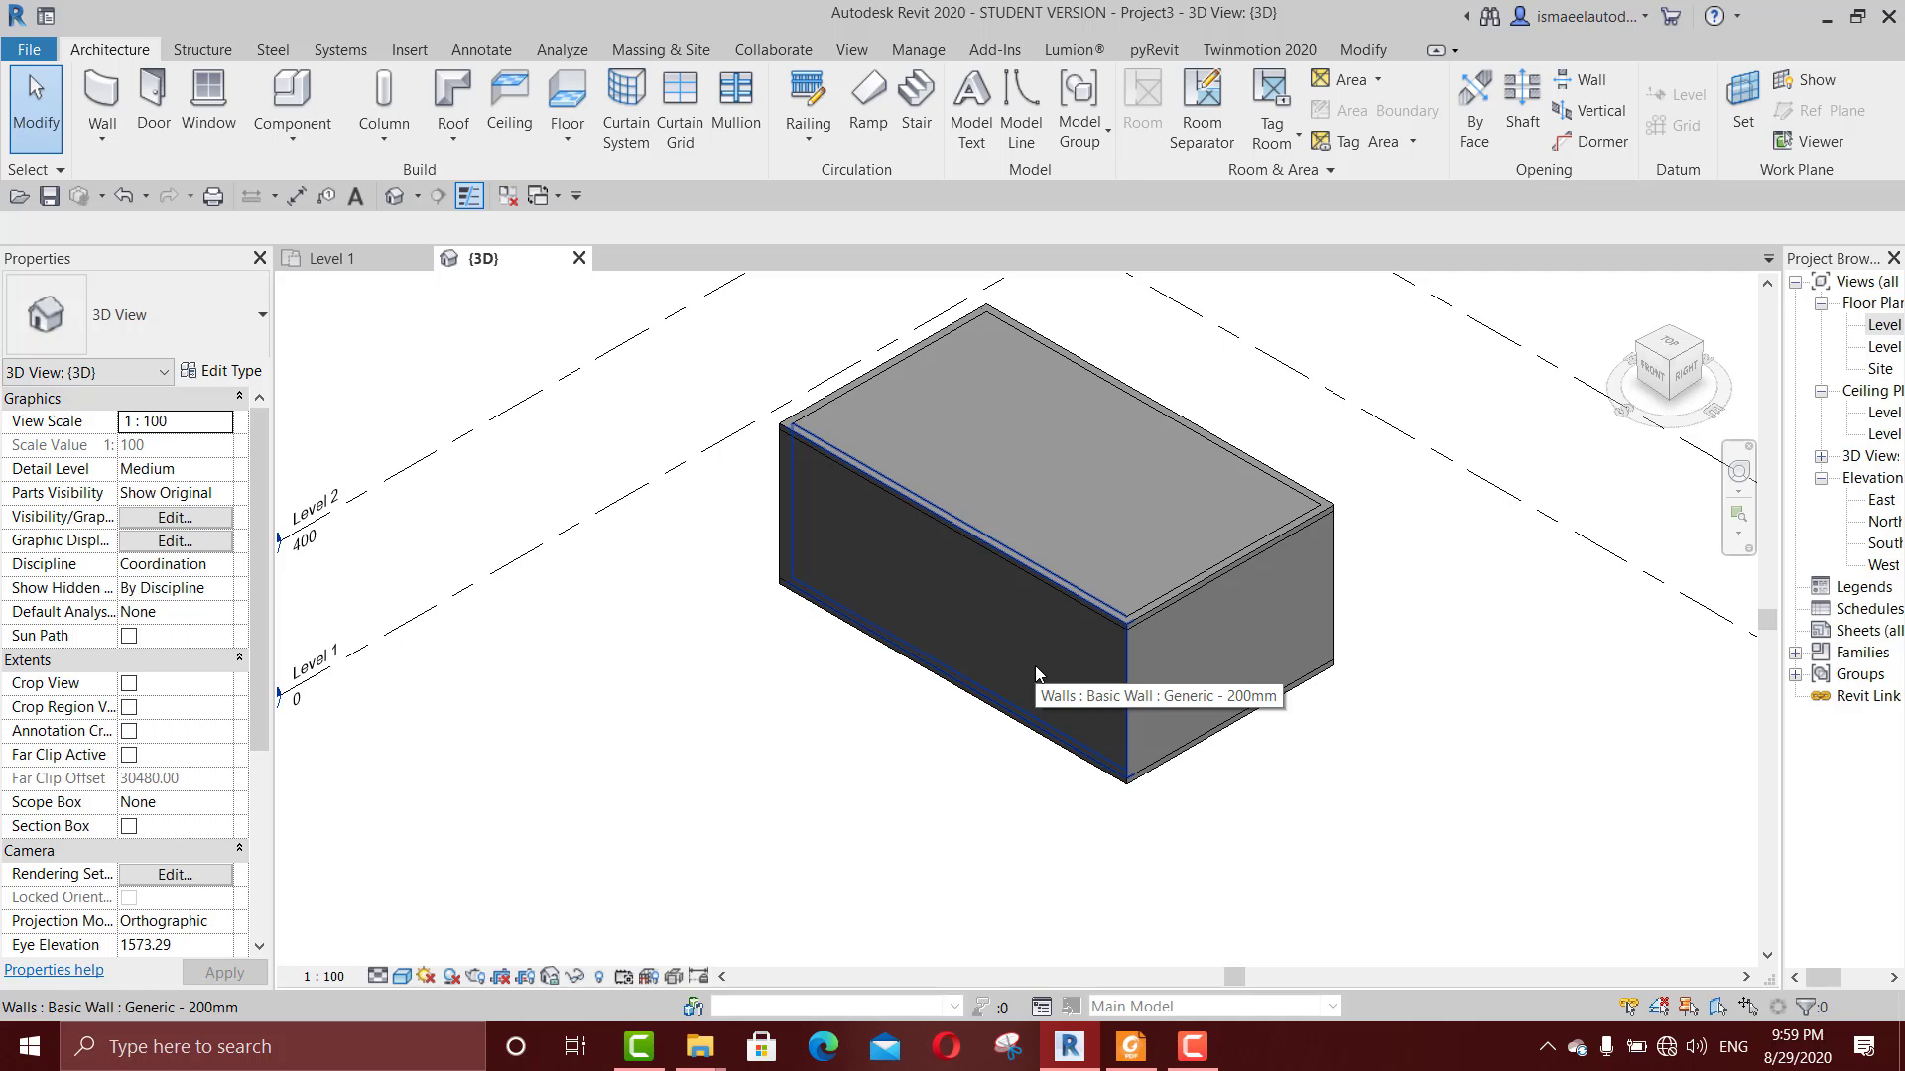
{"action": "scroll", "coordinate": [932, 570], "scroll_direction": "down", "scroll_amount": 1}
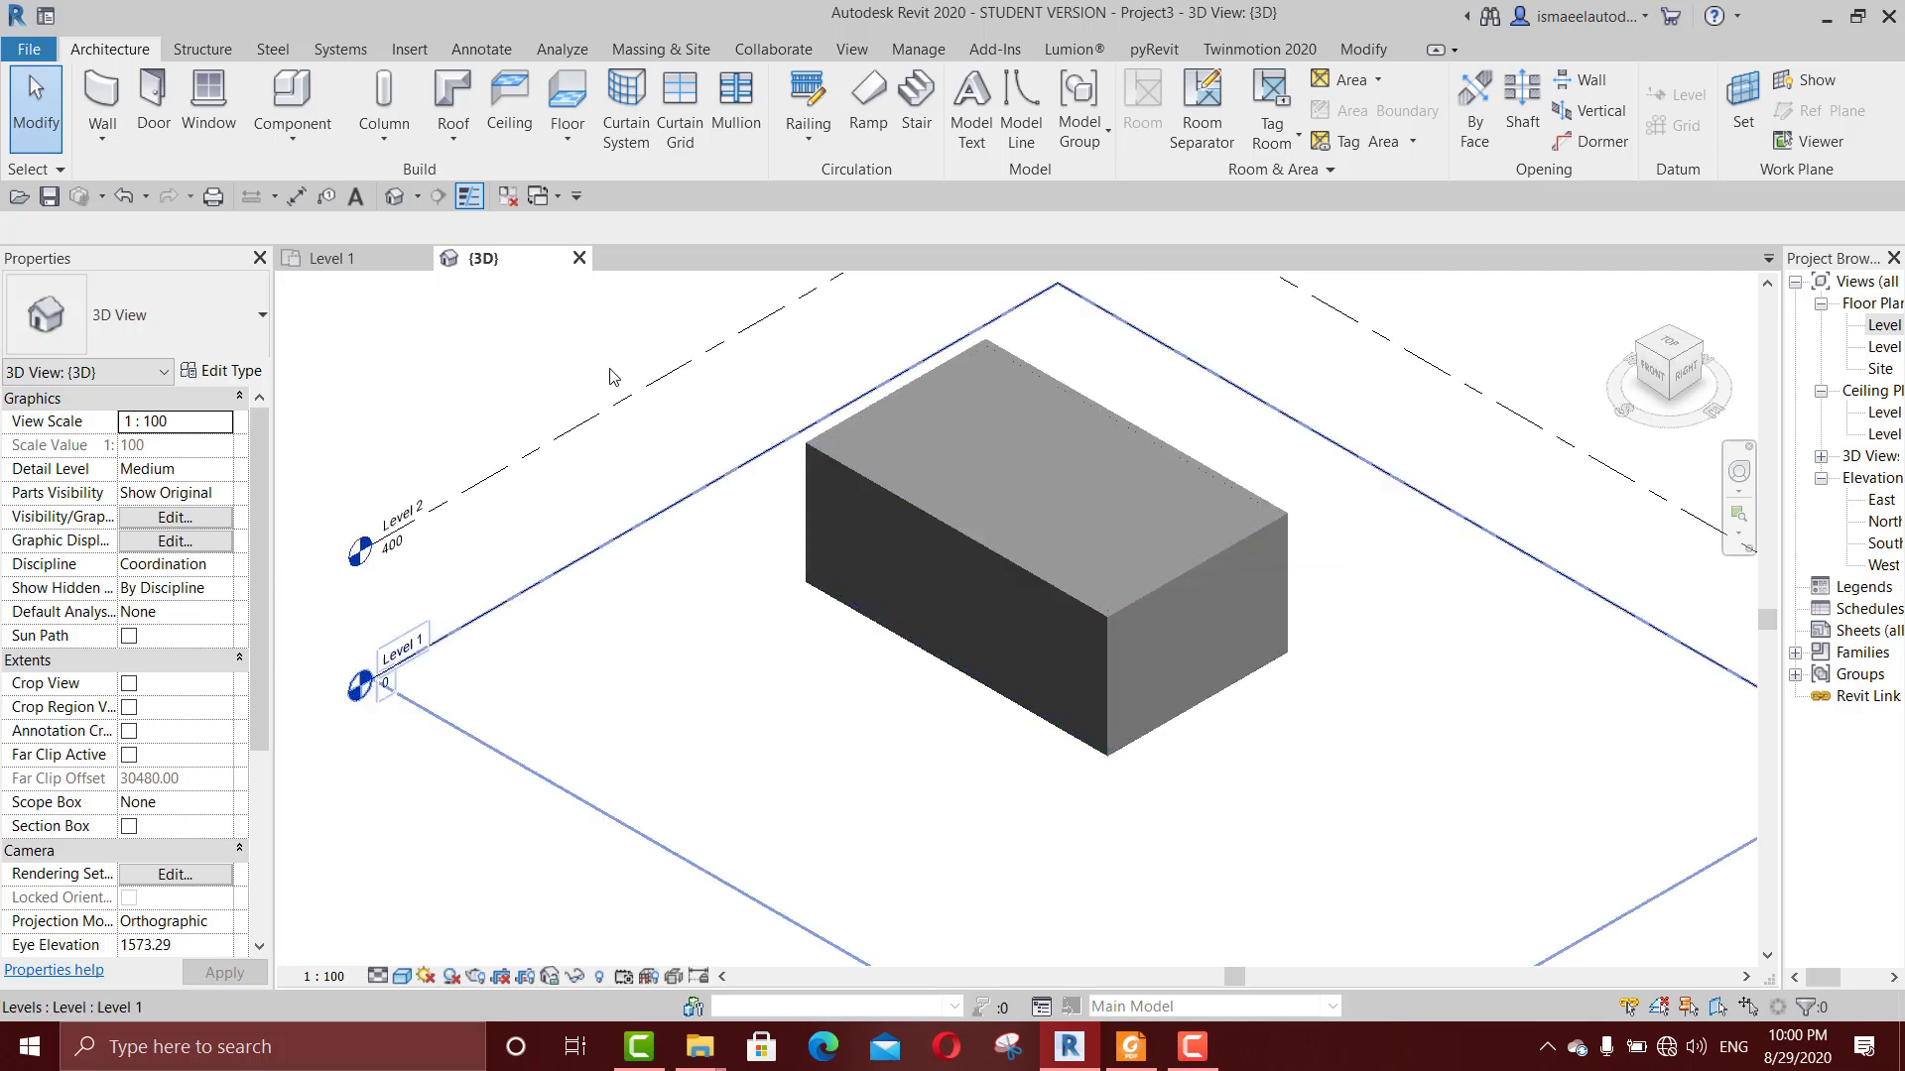
{"action": "left_click", "coordinate": [448, 96]}
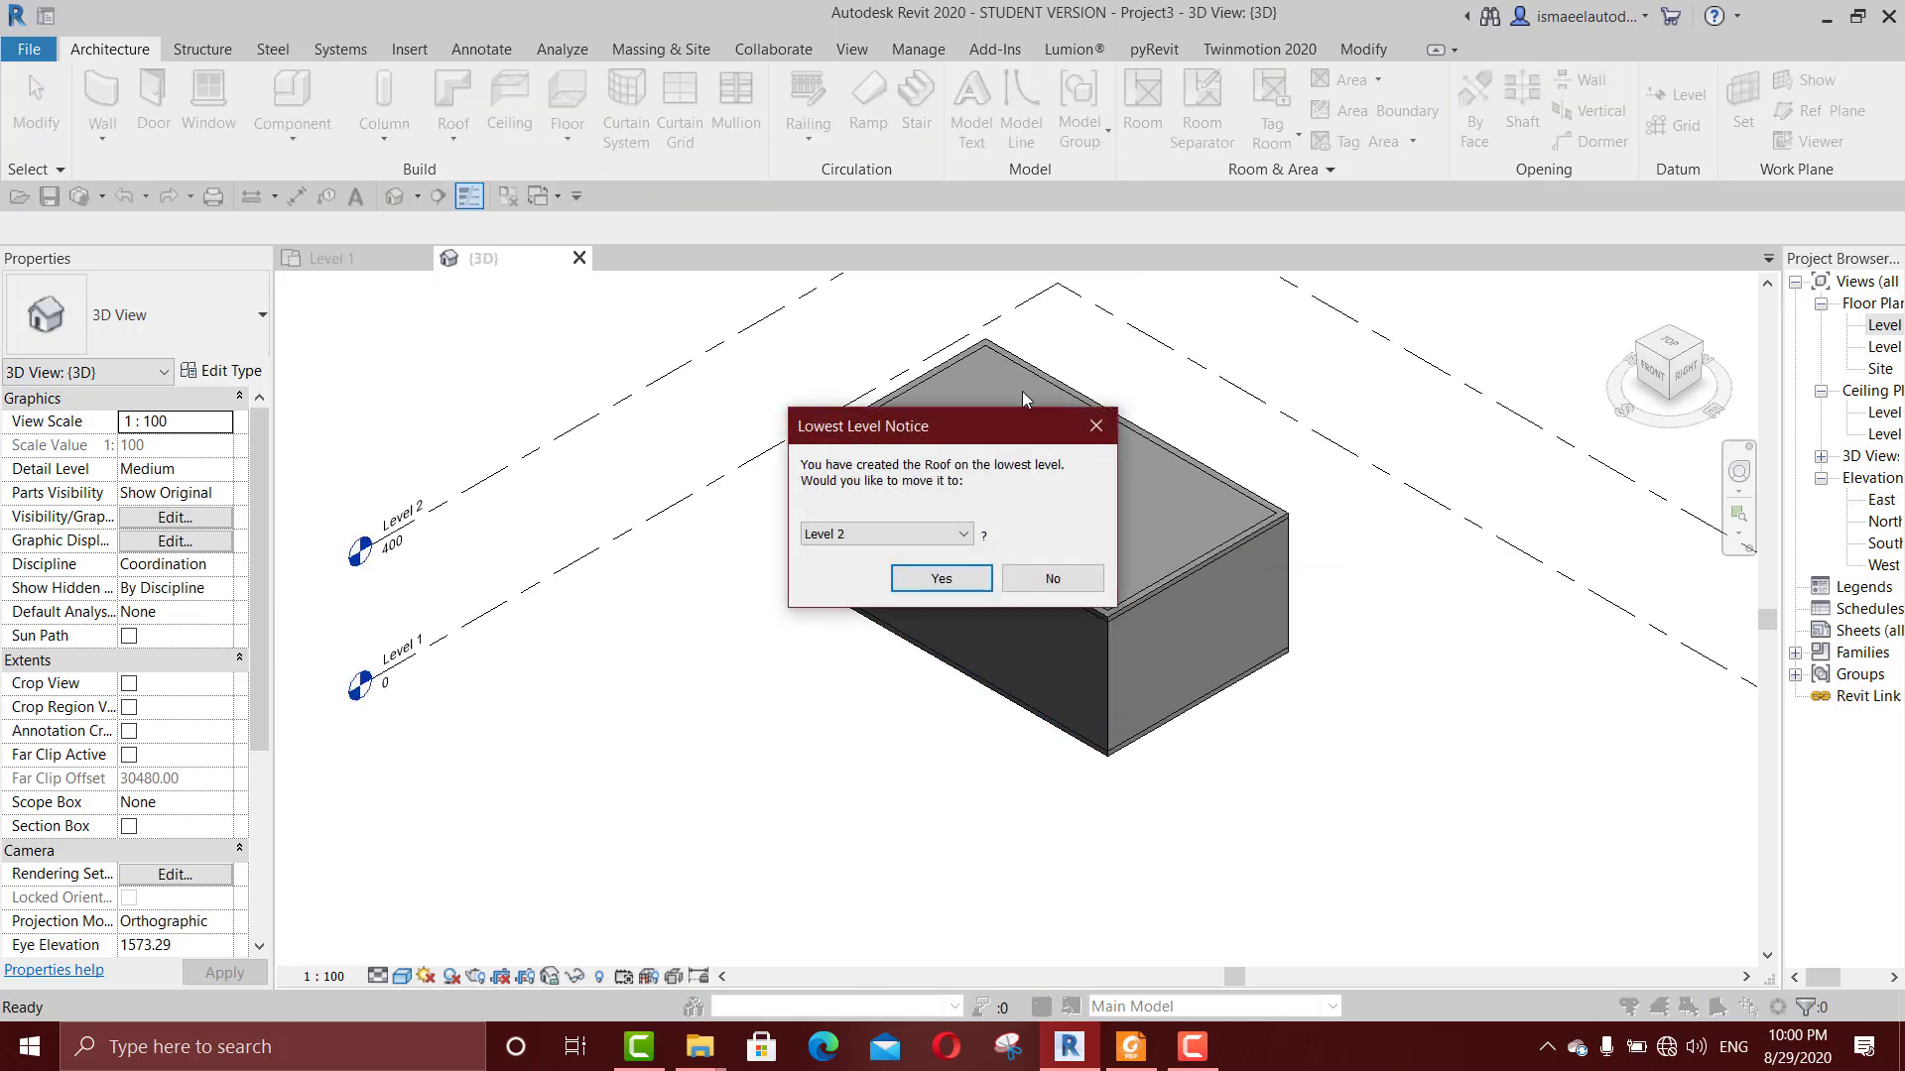
{"action": "left_click", "coordinate": [1096, 426]}
{"action": "scroll", "coordinate": [1094, 441], "scroll_direction": "up", "scroll_amount": 2}
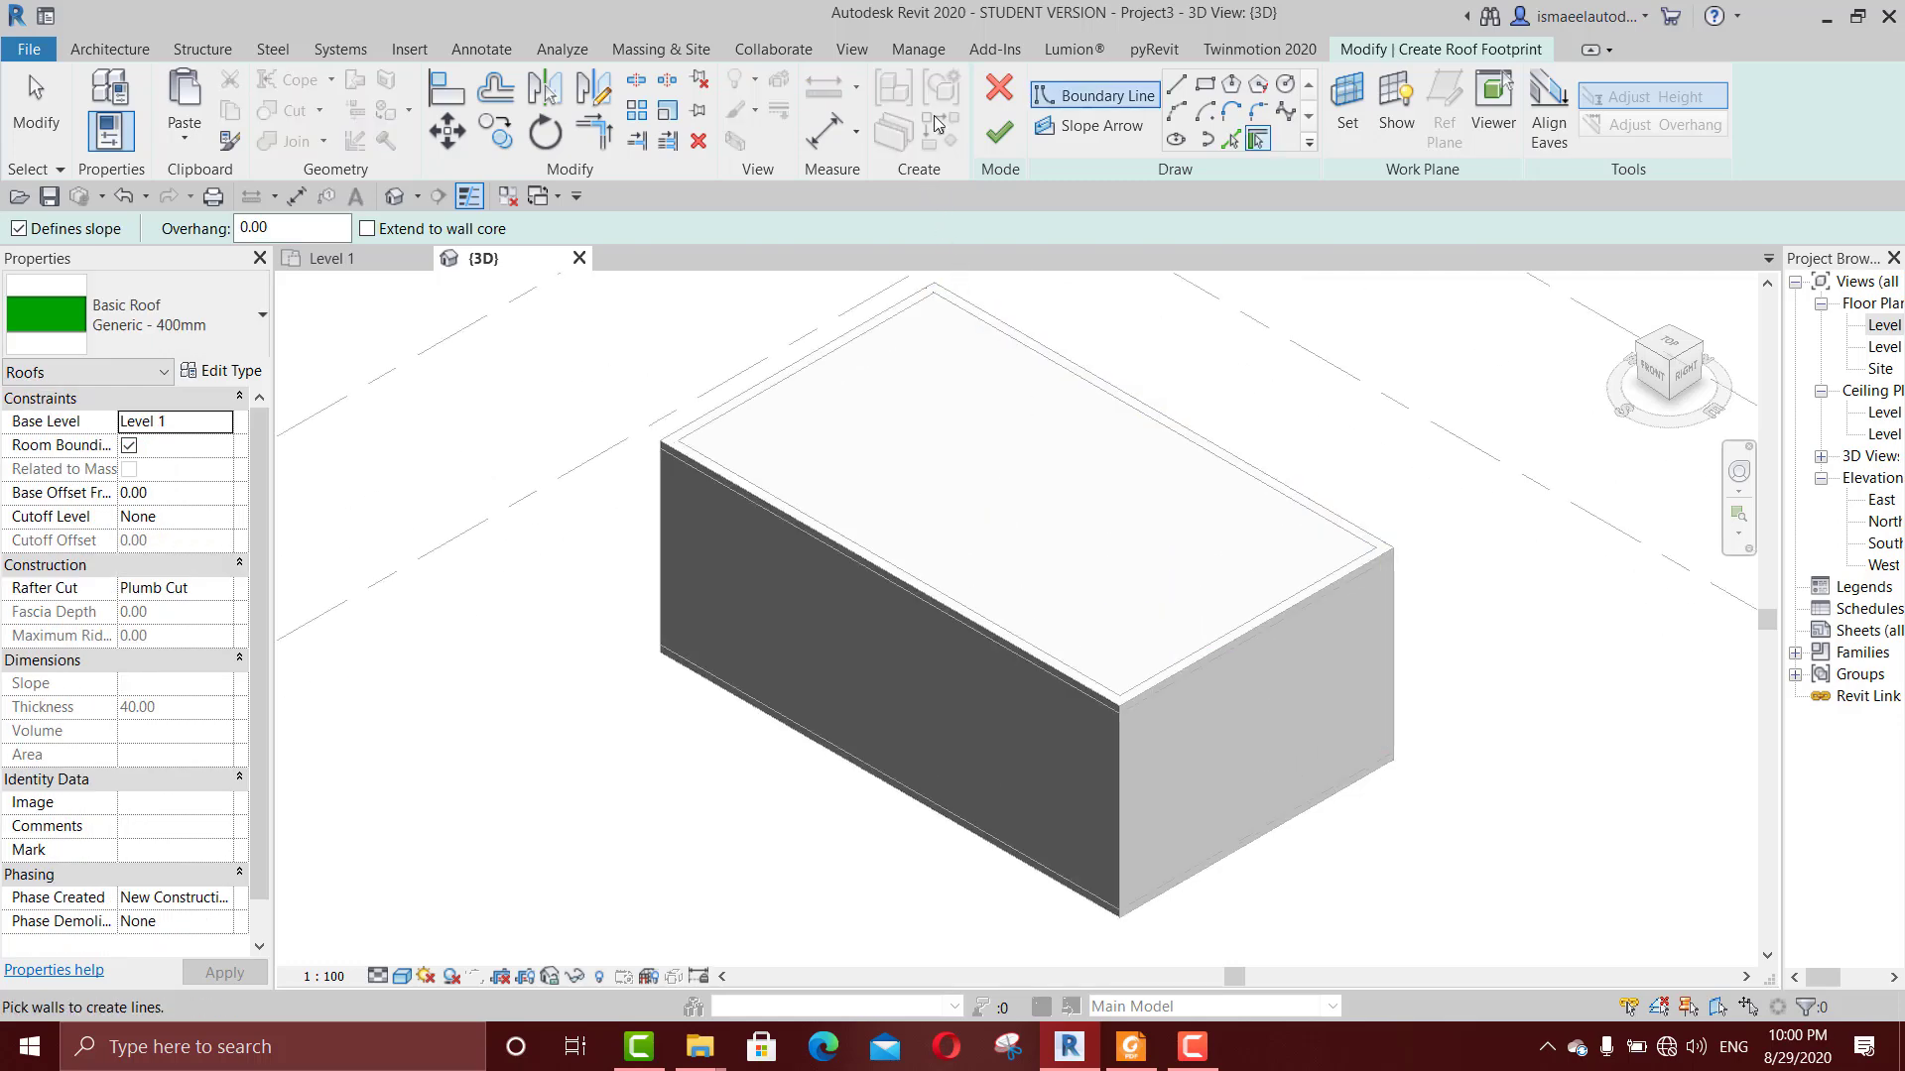
{"action": "left_click", "coordinate": [995, 96]}
Step: Delete the copied floor on Level 2 and the room's floor on Level 1
{"action": "scroll", "coordinate": [1097, 466], "scroll_direction": "down", "scroll_amount": 2}
{"action": "key", "text": "Delete"}
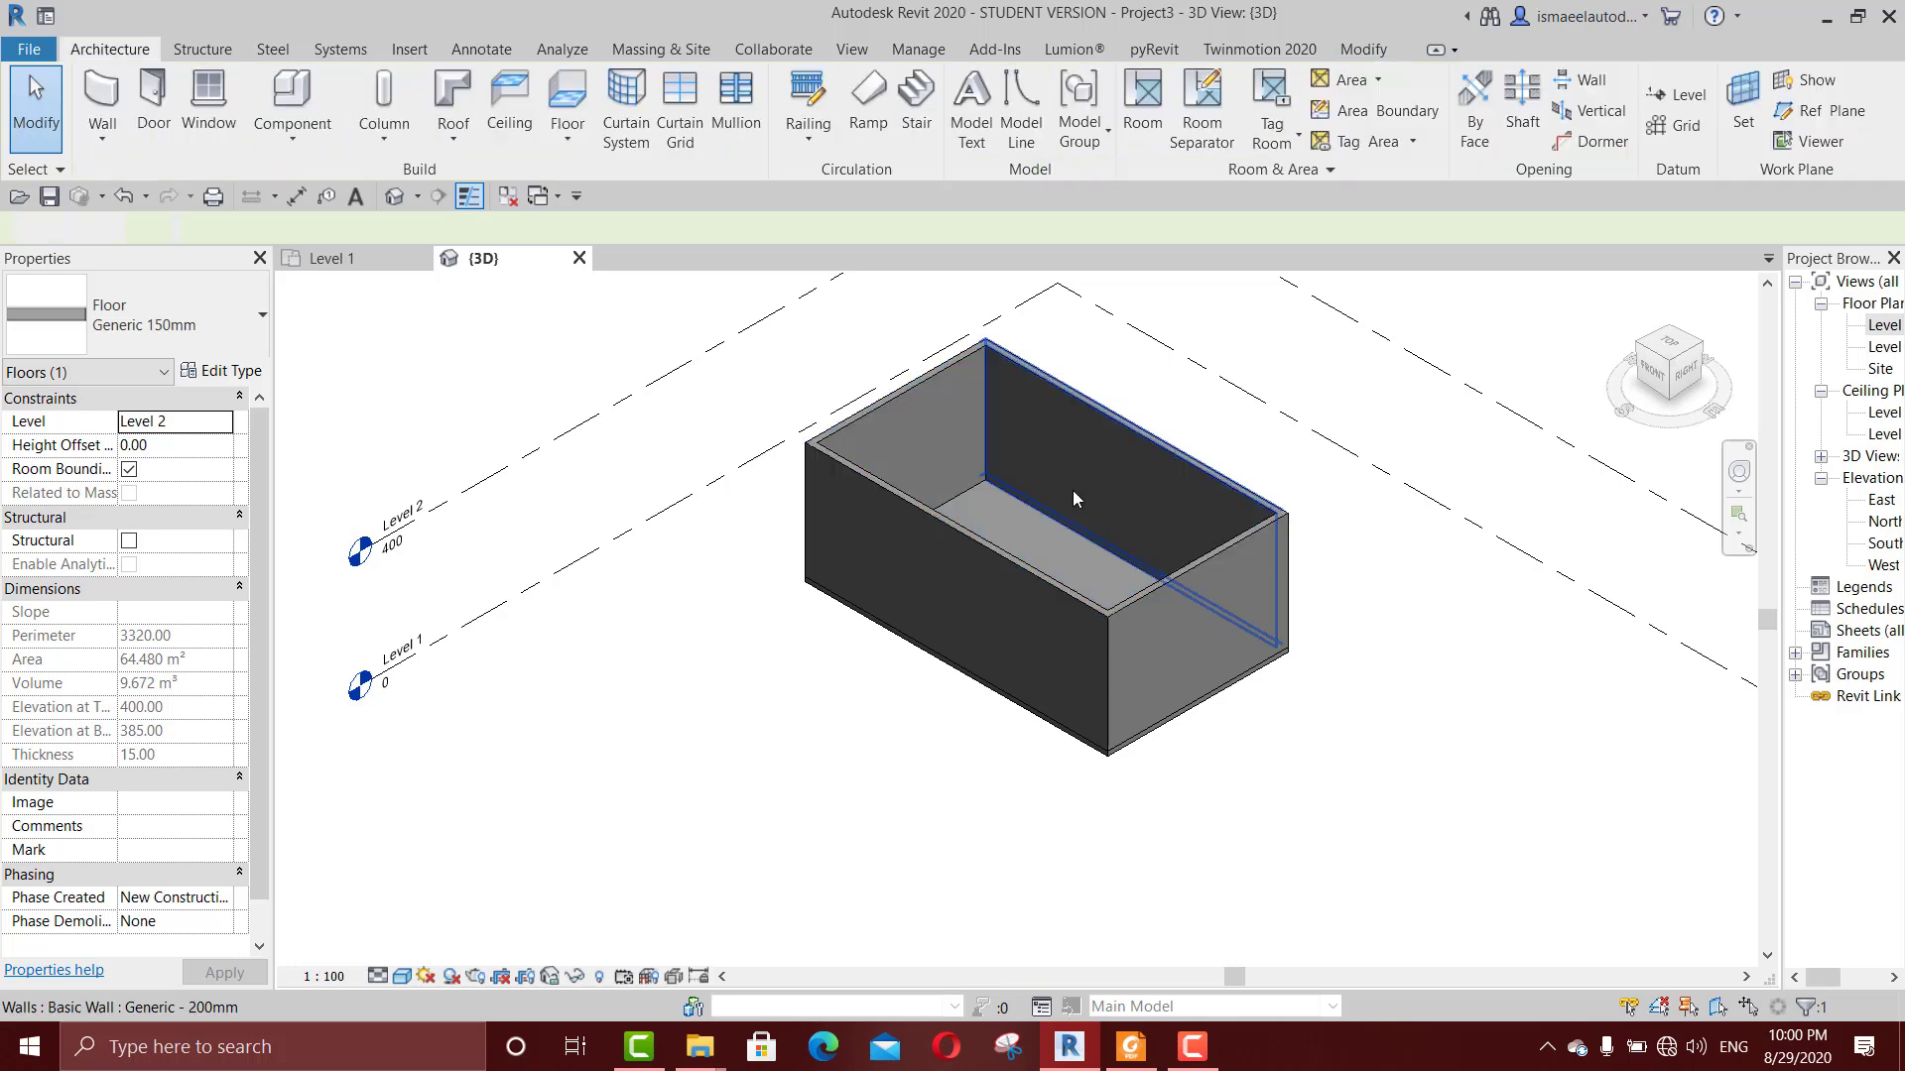
{"action": "left_click", "coordinate": [1043, 478]}
{"action": "left_click", "coordinate": [1436, 447]}
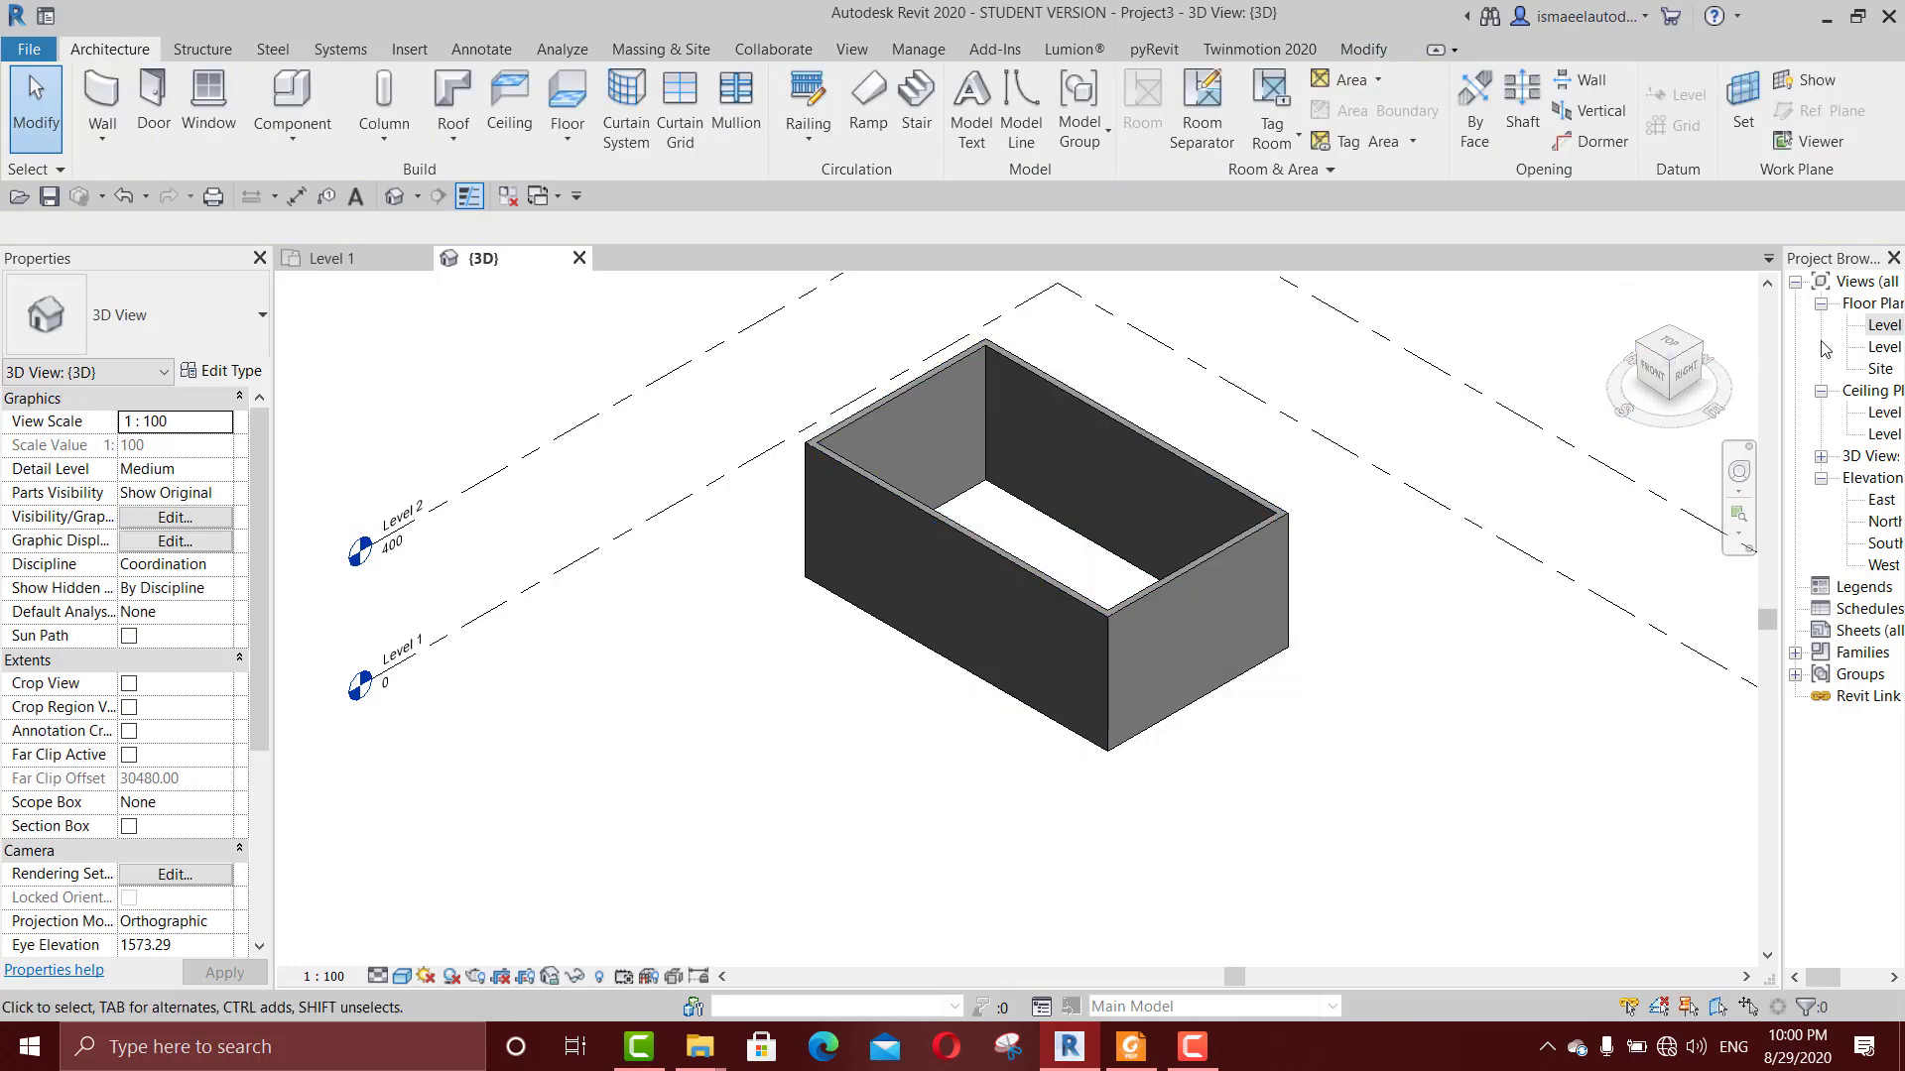
Step: On the Level 2 floor plan, start a Generic - 400mm footprint roof and draw a rectangular boundary along the walls' outer faces
{"action": "double_click", "coordinate": [1883, 346]}
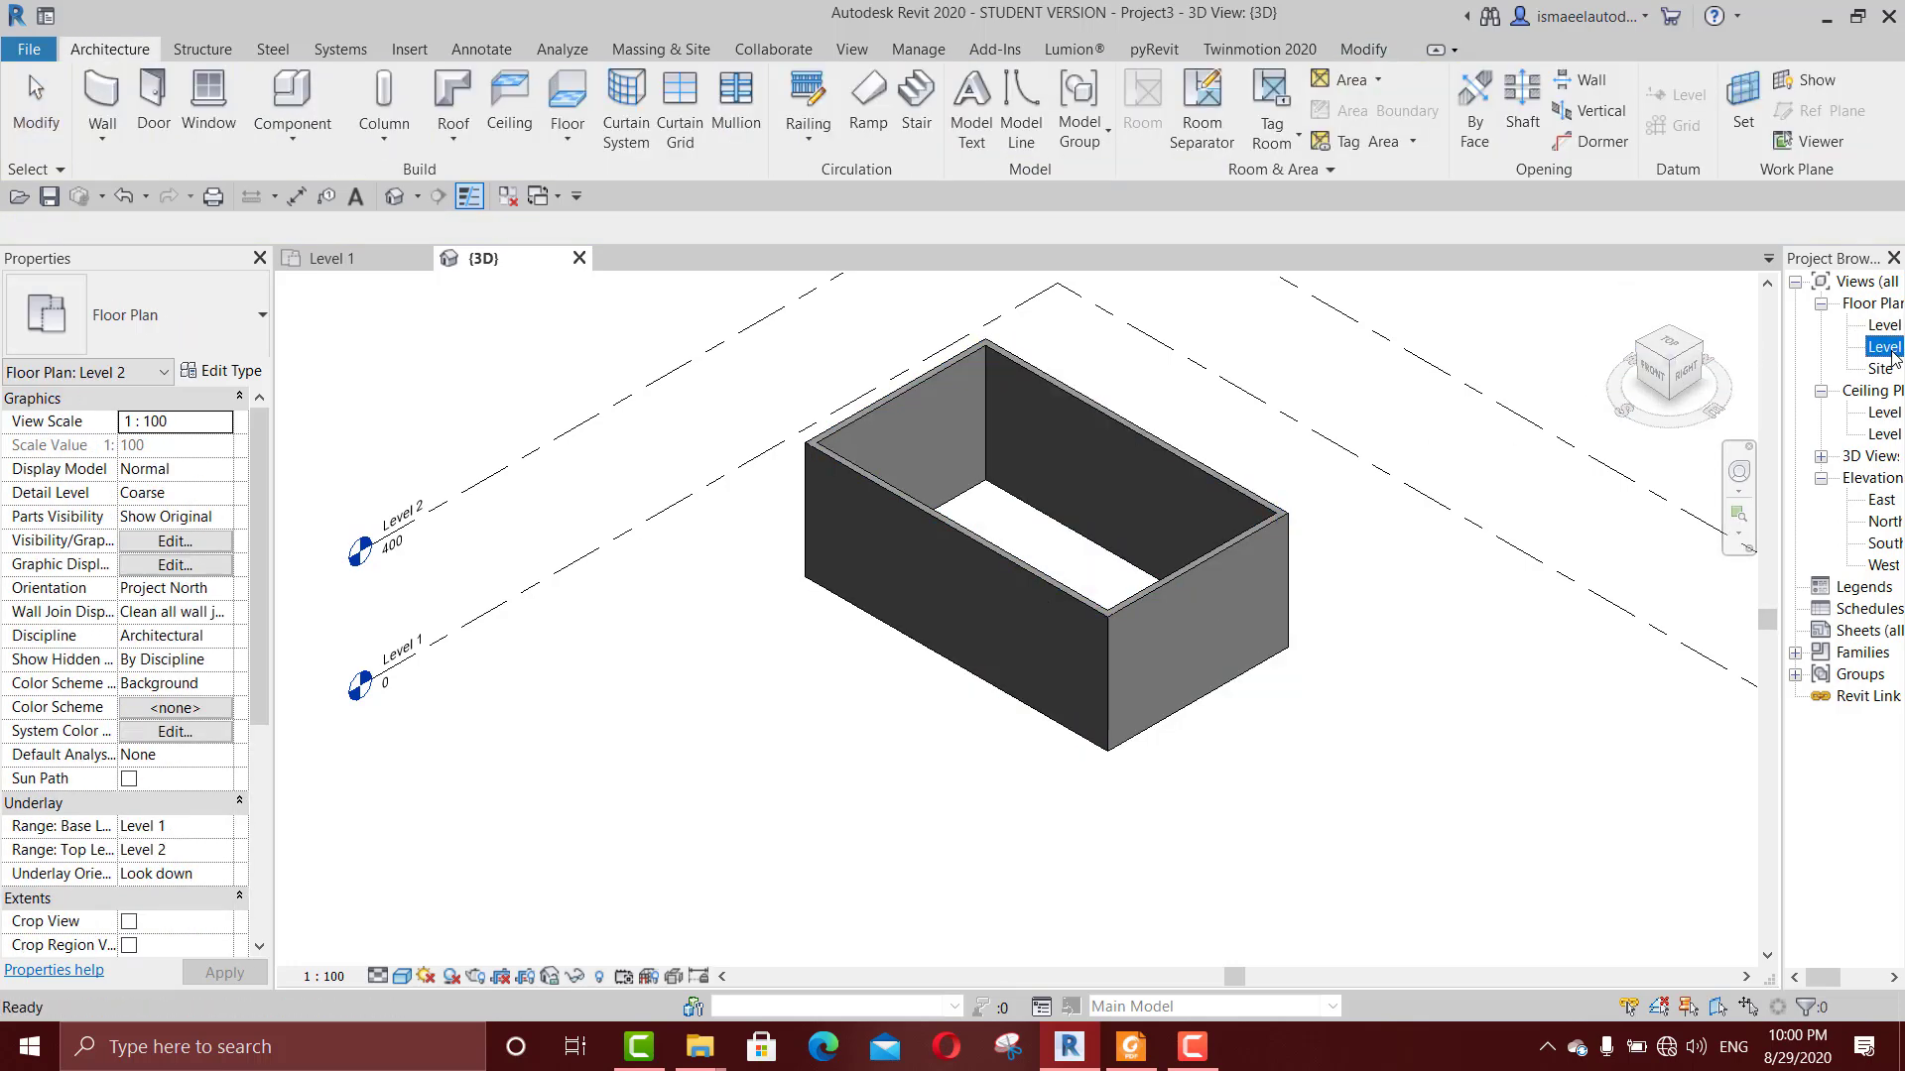
{"action": "scroll", "coordinate": [1147, 614], "scroll_direction": "up", "scroll_amount": 5}
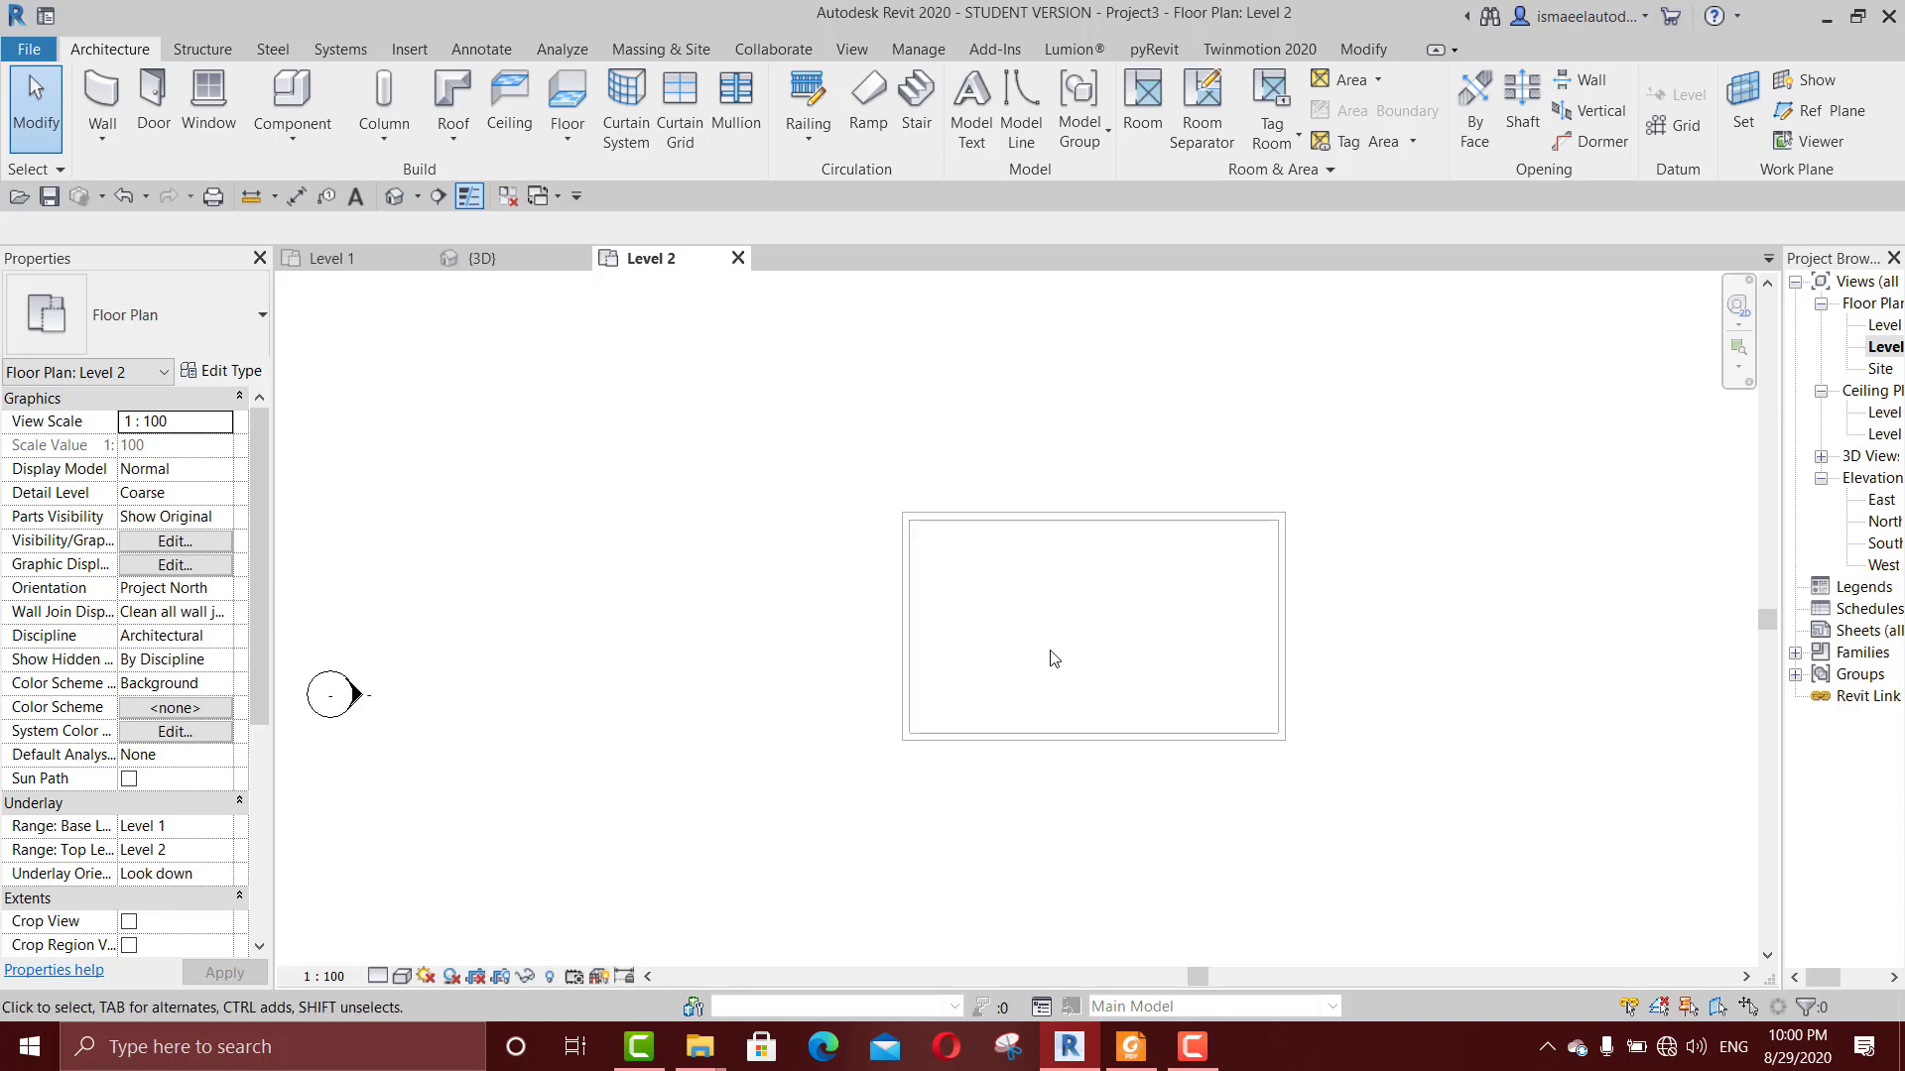
{"action": "left_click", "coordinate": [453, 99]}
{"action": "left_click", "coordinate": [1205, 83]}
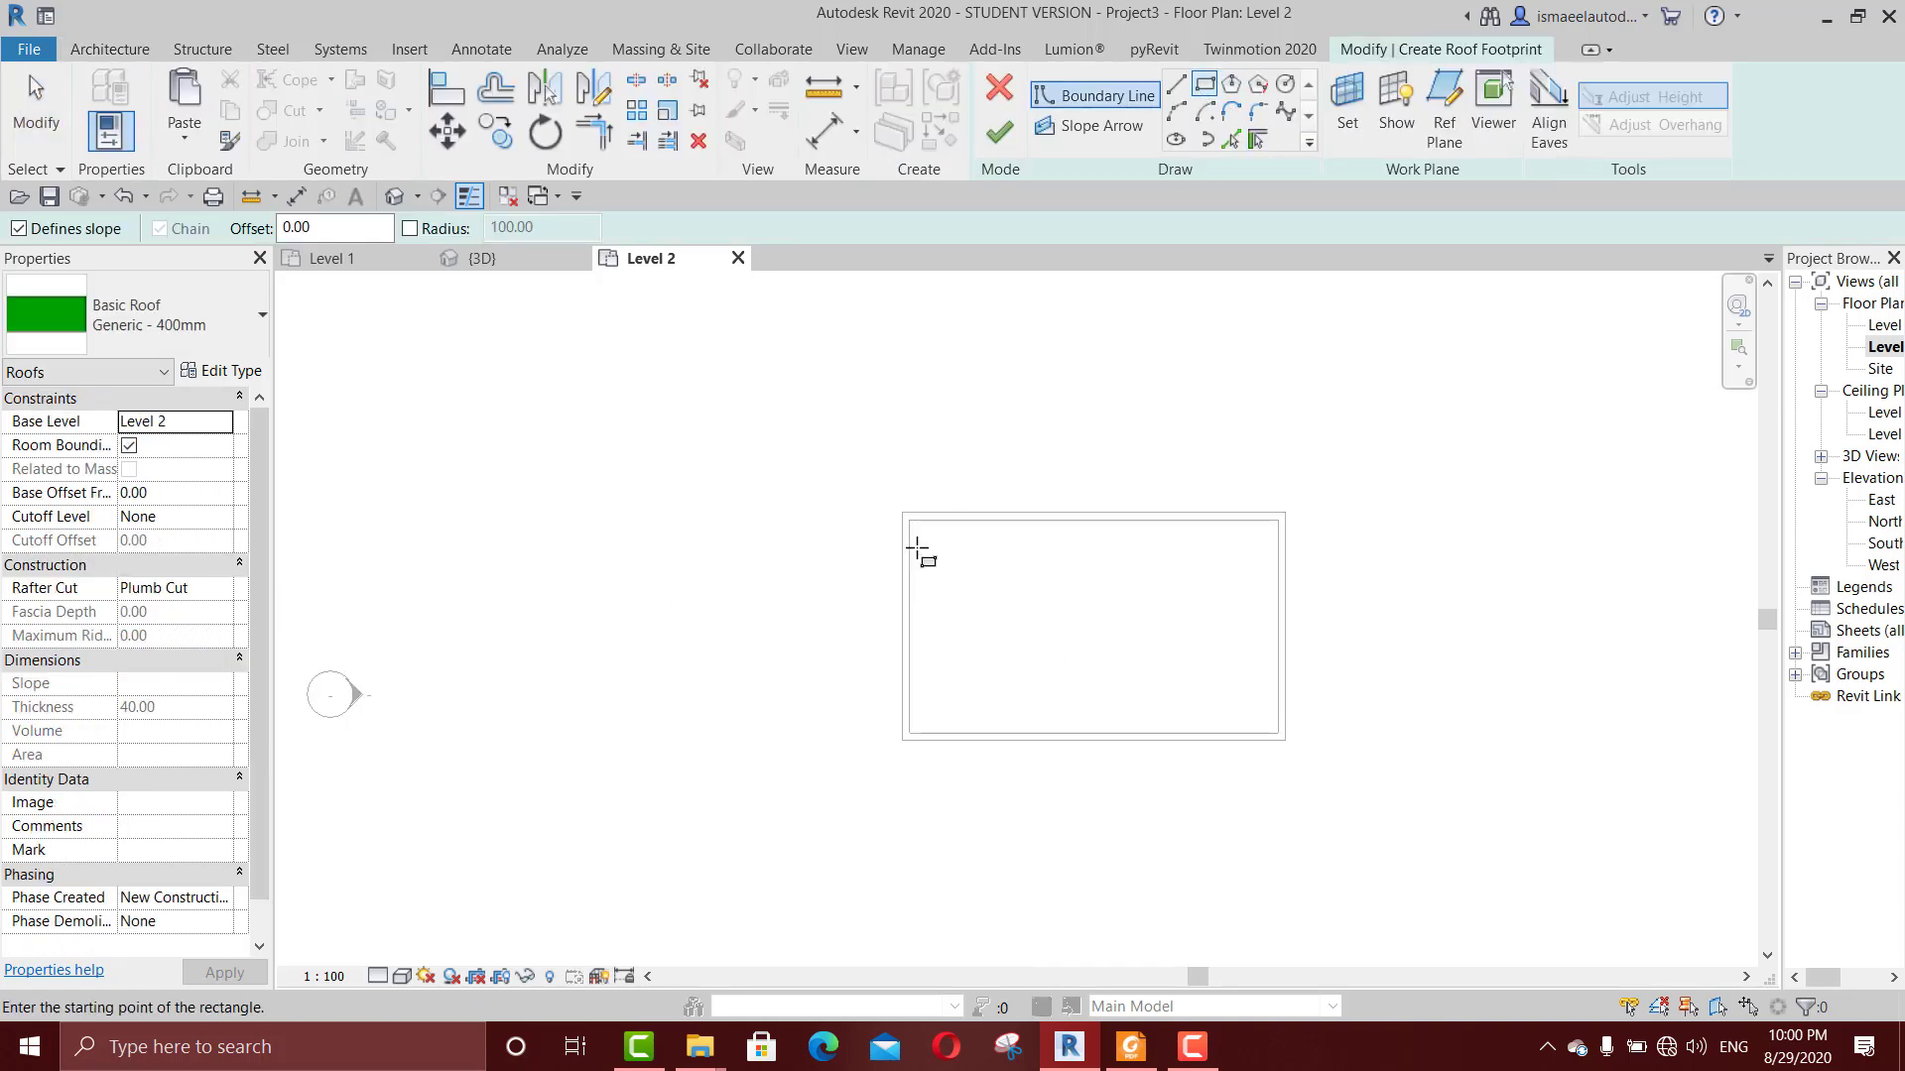
{"action": "left_click", "coordinate": [903, 514]}
{"action": "left_click", "coordinate": [1285, 739]}
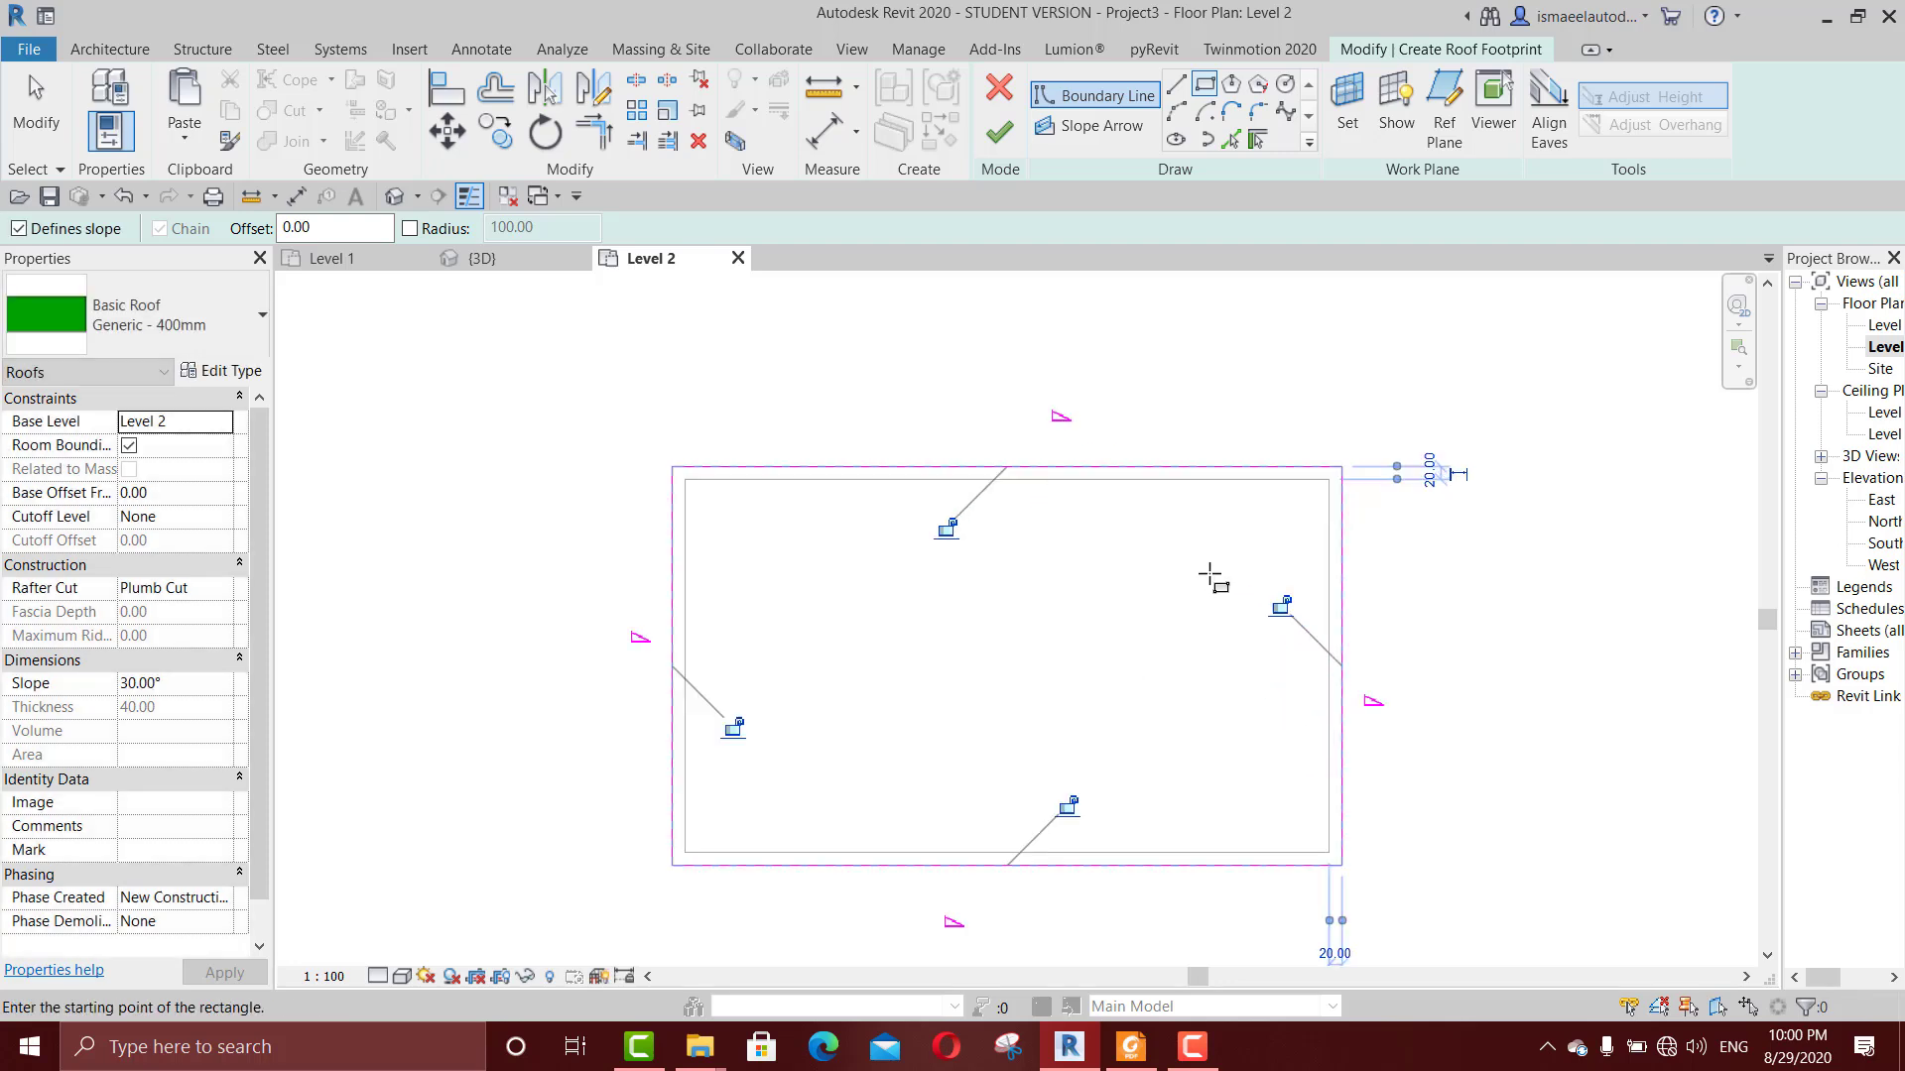
Step: Turn off Defines Slope for the two long edges of the footprint, and finish the roof
{"action": "key", "text": "Escape"}
{"action": "key", "text": "Escape"}
{"action": "left_click_drag", "start_coordinate": [1186, 427], "coordinate": [1041, 893]}
{"action": "left_click", "coordinate": [514, 231]}
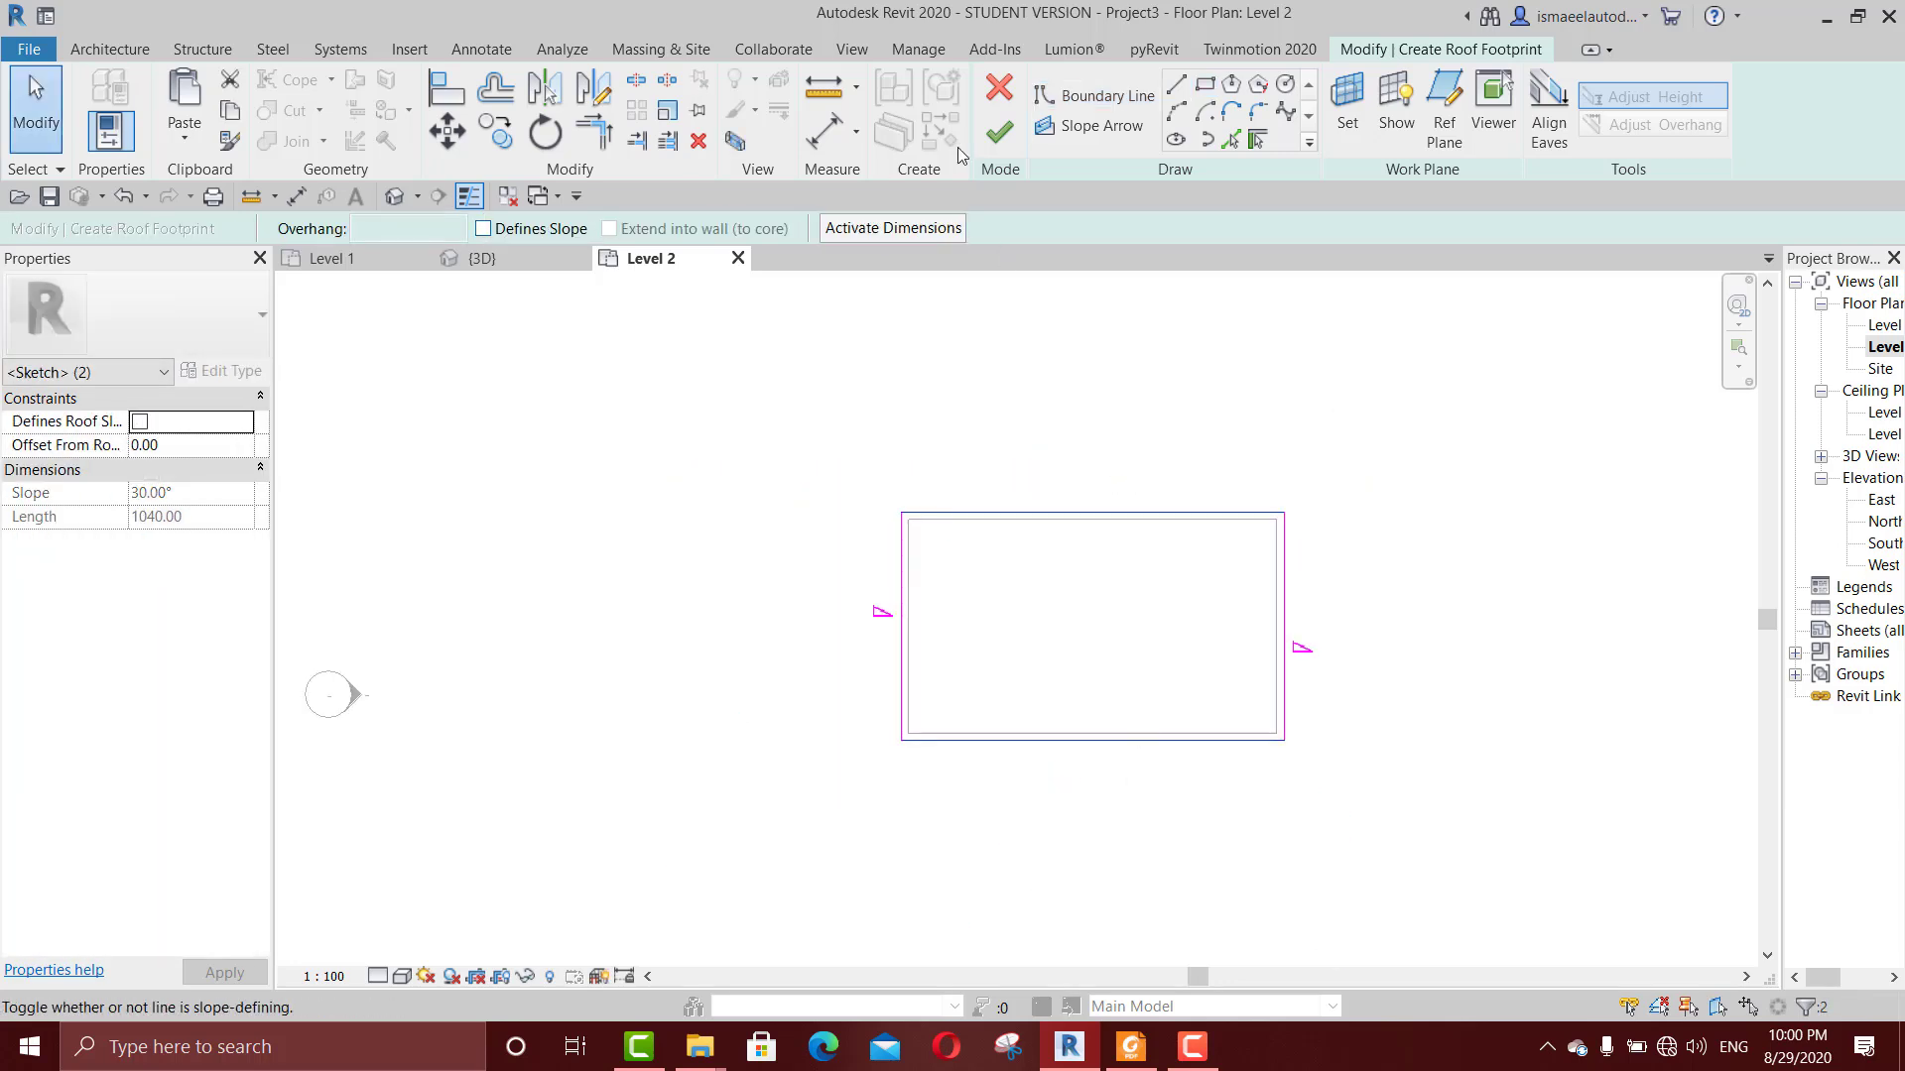
{"action": "left_click", "coordinate": [1000, 132]}
Step: In the 3D view, edit the roof's footprint to turn off Defines Slope for the two short edges, and finish the roof
{"action": "left_click", "coordinate": [479, 257]}
{"action": "middle_click_drag", "start_coordinate": [896, 804], "coordinate": [999, 745], "text": "shift"}
{"action": "key", "text": "Escape"}
{"action": "scroll", "coordinate": [1004, 482], "scroll_direction": "up", "scroll_amount": 2}
{"action": "left_click", "coordinate": [1104, 385]}
{"action": "double_click", "coordinate": [1104, 393]}
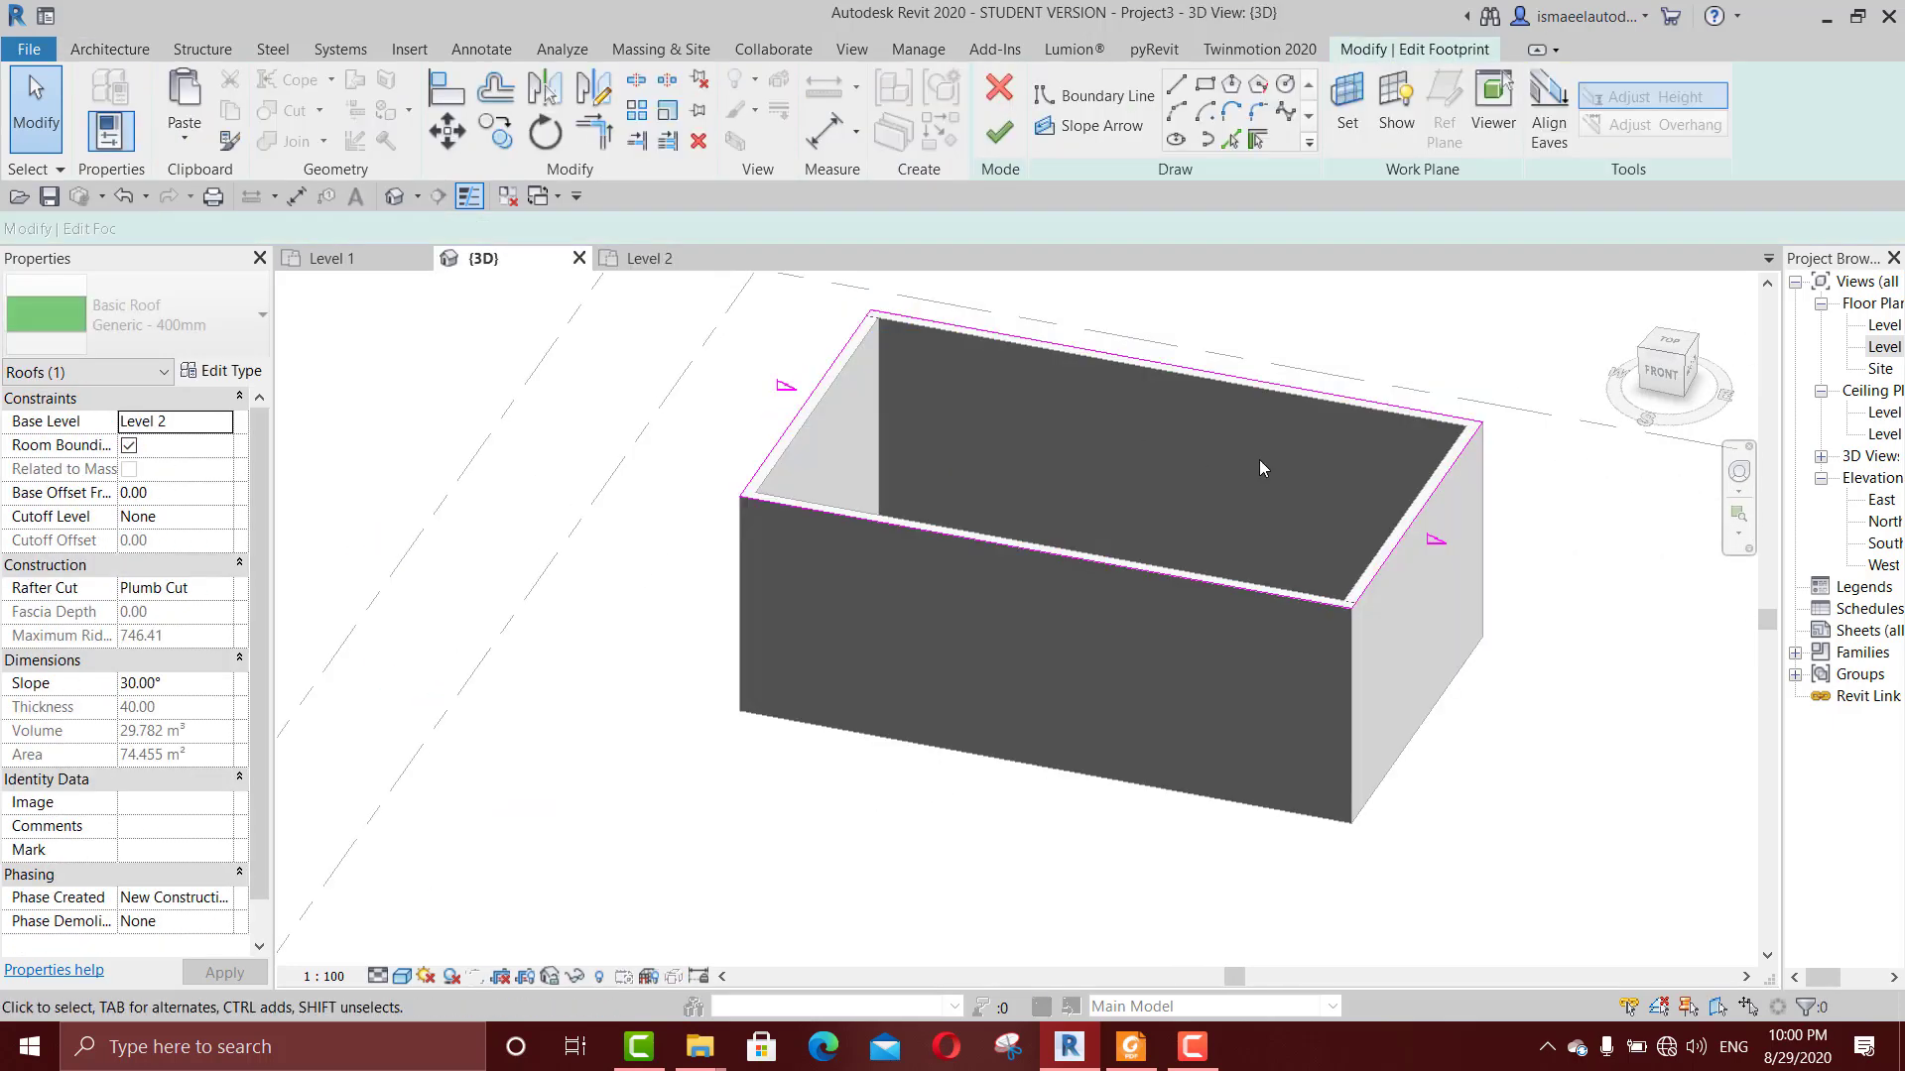
{"action": "left_click_drag", "start_coordinate": [1375, 495], "coordinate": [1371, 494]}
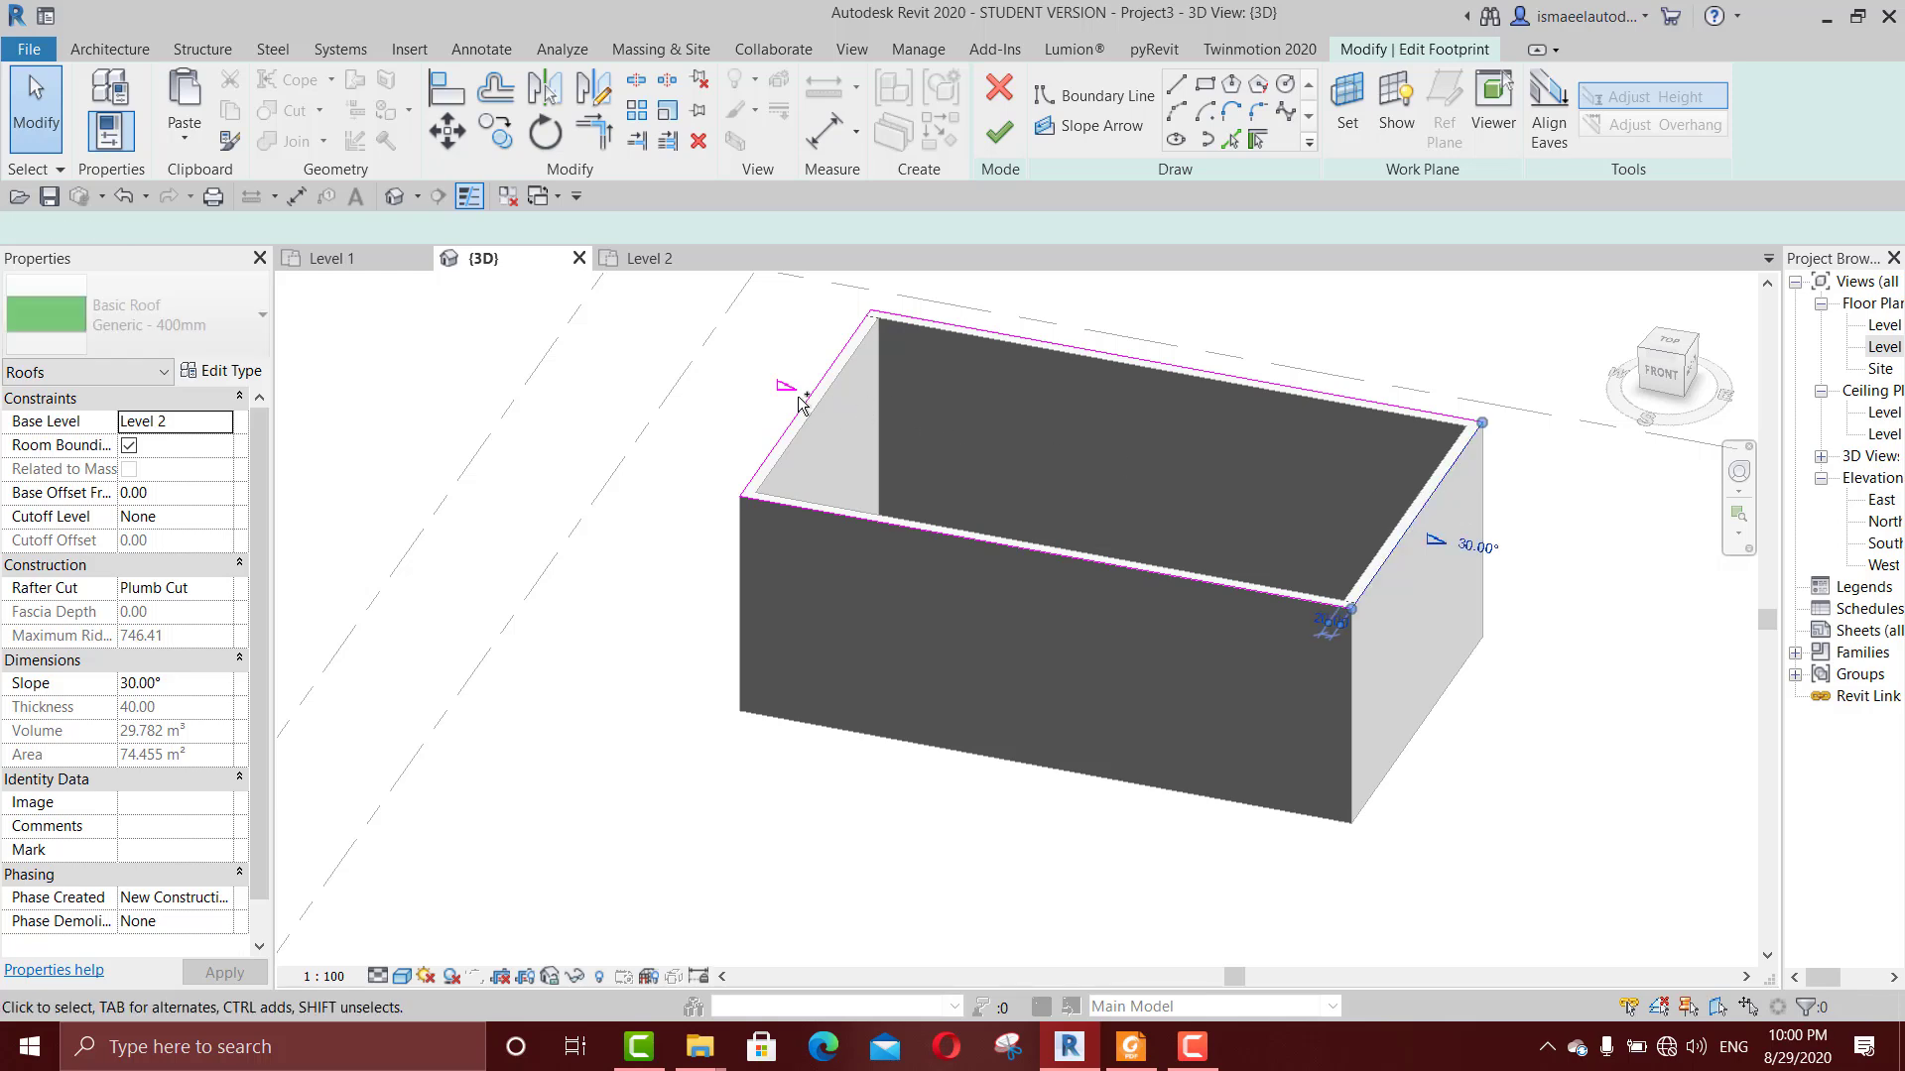
{"action": "left_click_drag", "start_coordinate": [893, 446], "coordinate": [759, 387], "text": "ctrl"}
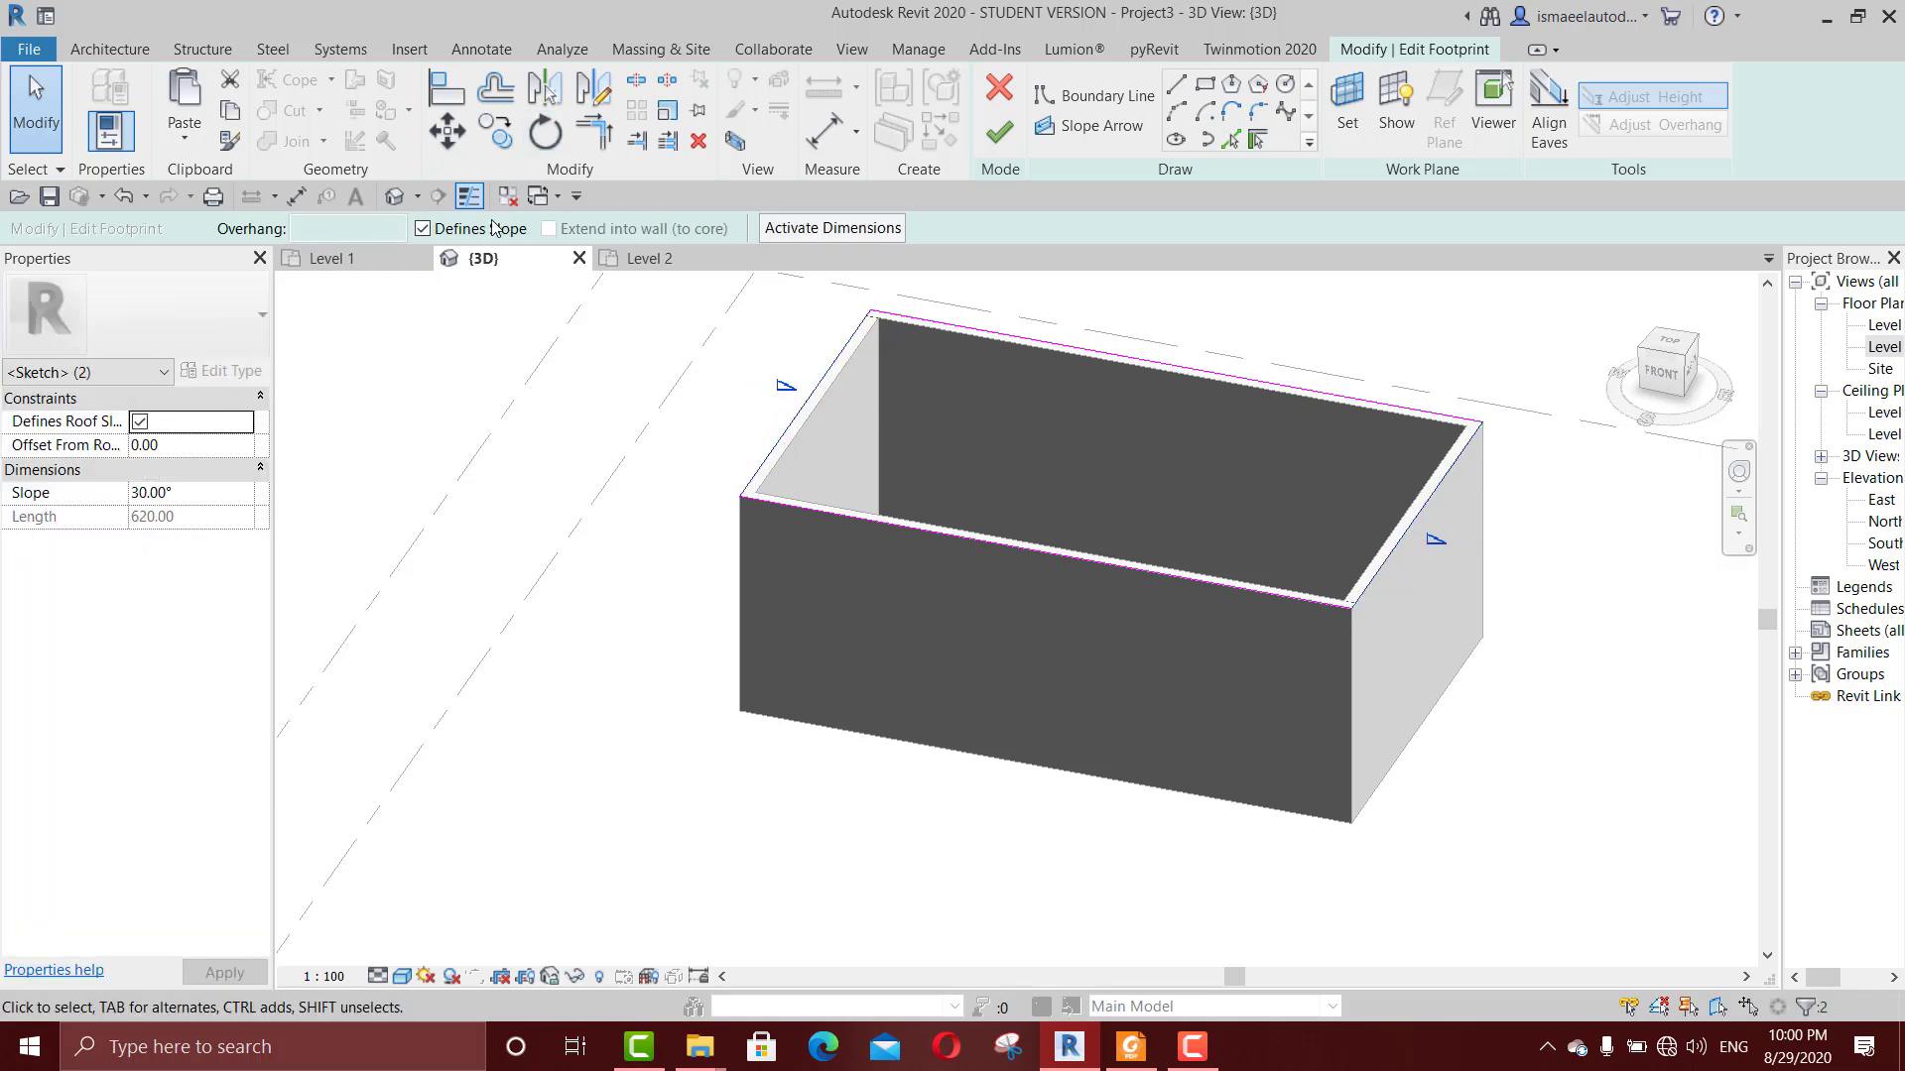
{"action": "left_click", "coordinate": [516, 229]}
{"action": "left_click", "coordinate": [999, 132]}
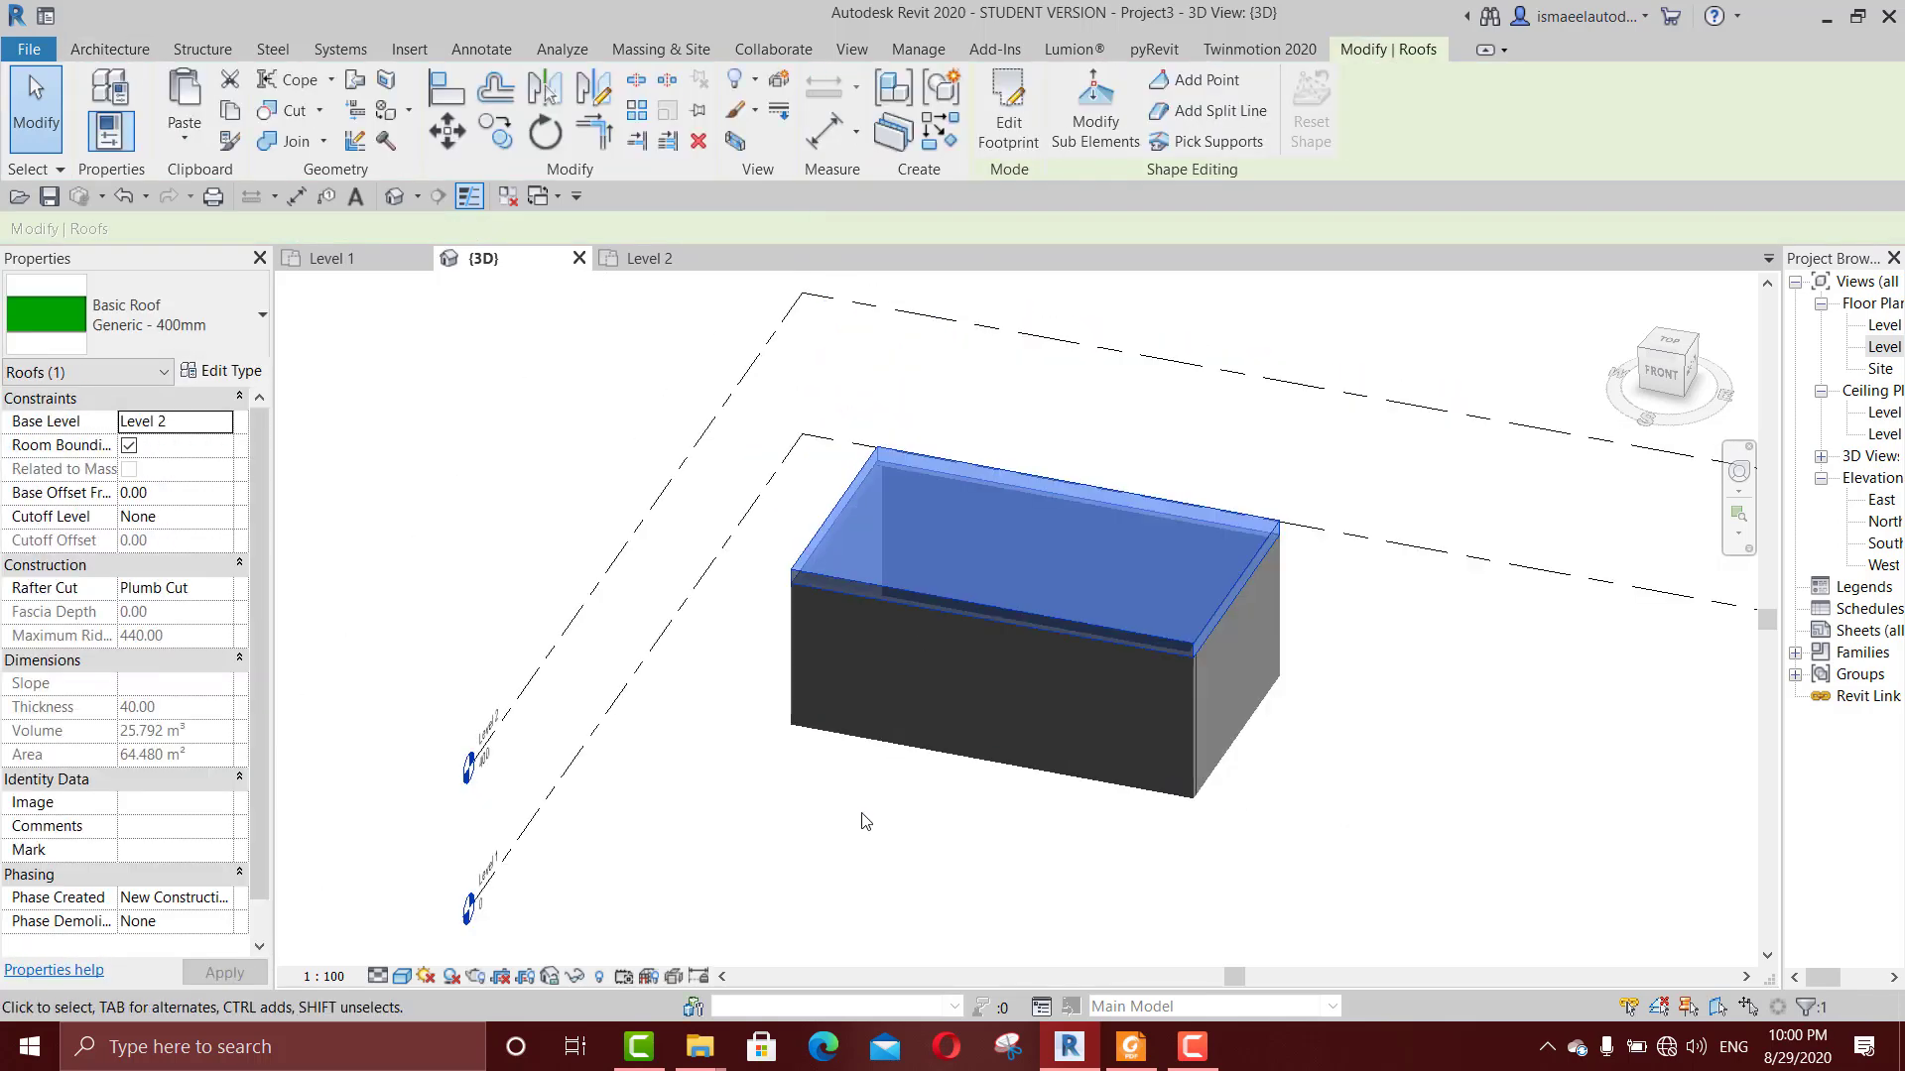
{"action": "key", "text": "Escape"}
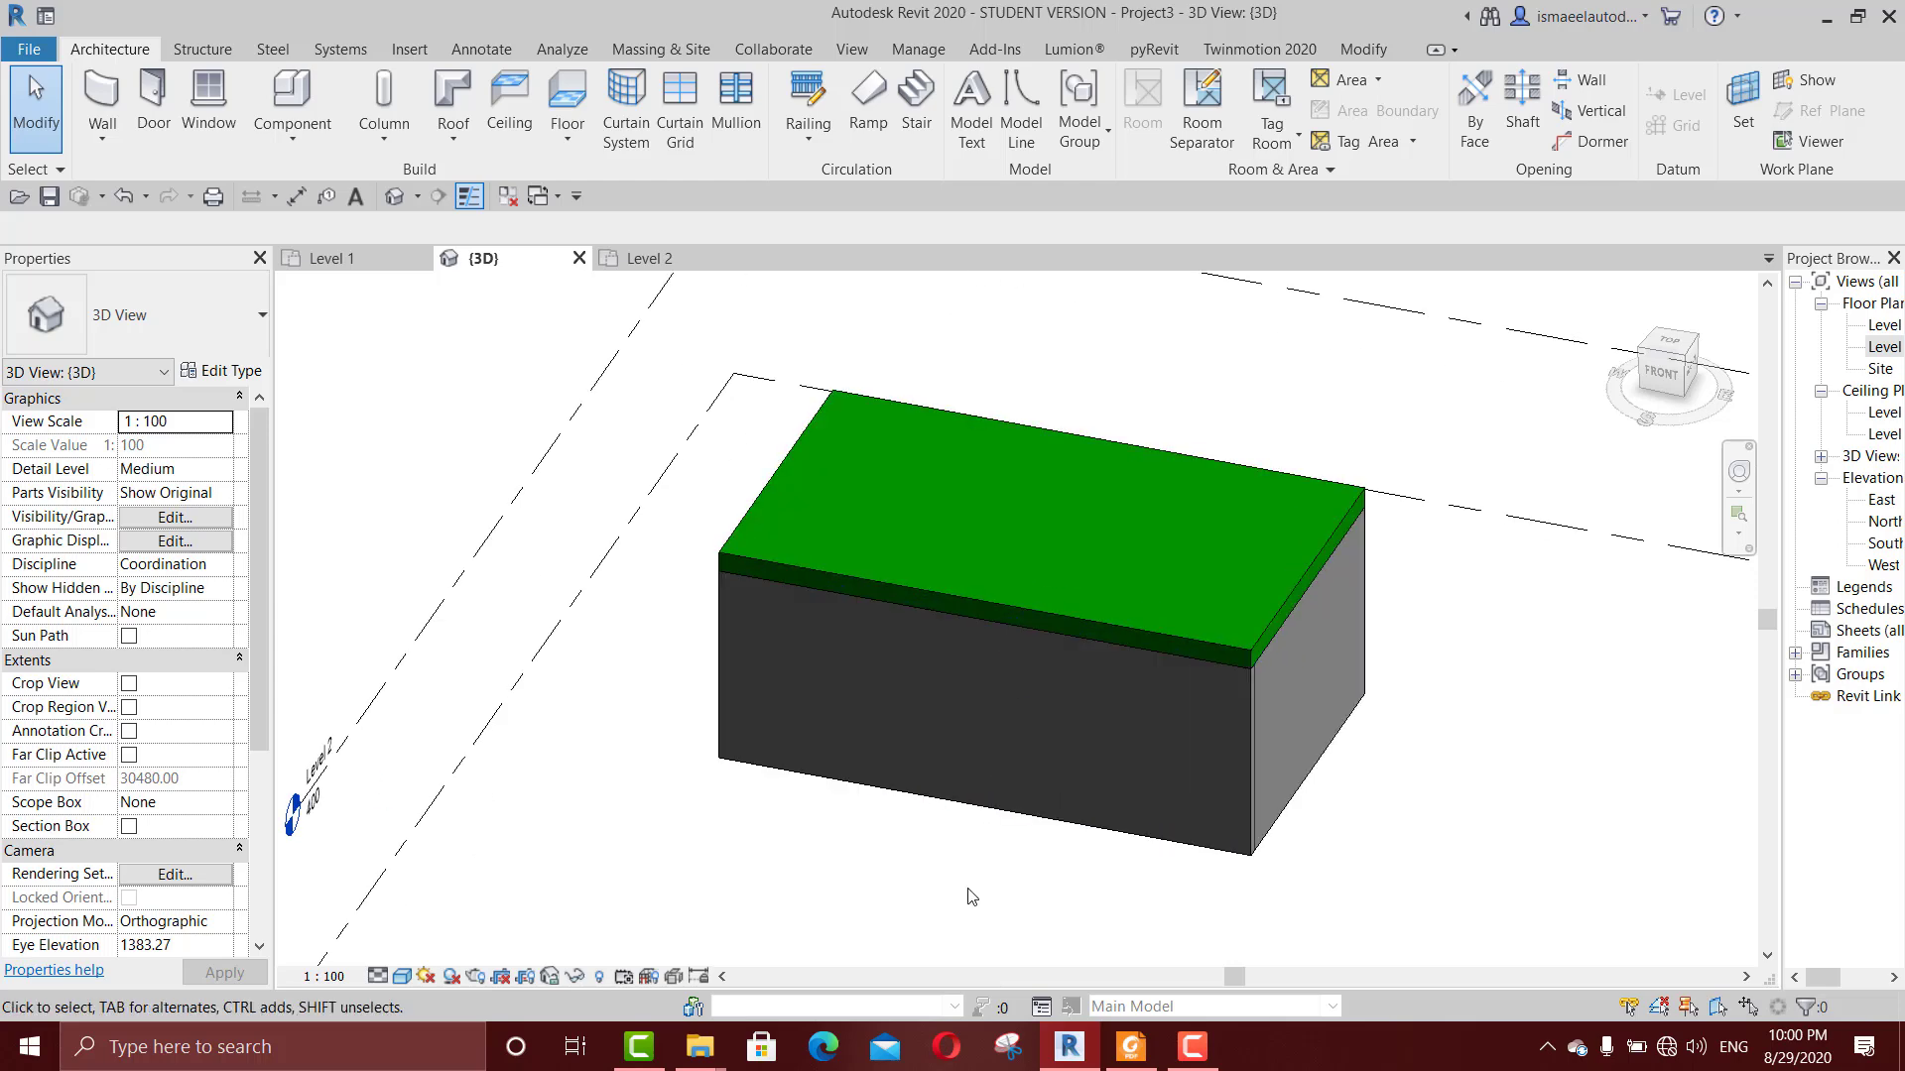
Step: Delete the flat roof from the top of the room's walls
{"action": "left_click", "coordinate": [999, 550]}
{"action": "key", "text": "Delete"}
{"action": "middle_click_drag", "start_coordinate": [1015, 585], "coordinate": [1141, 670], "text": "shift"}
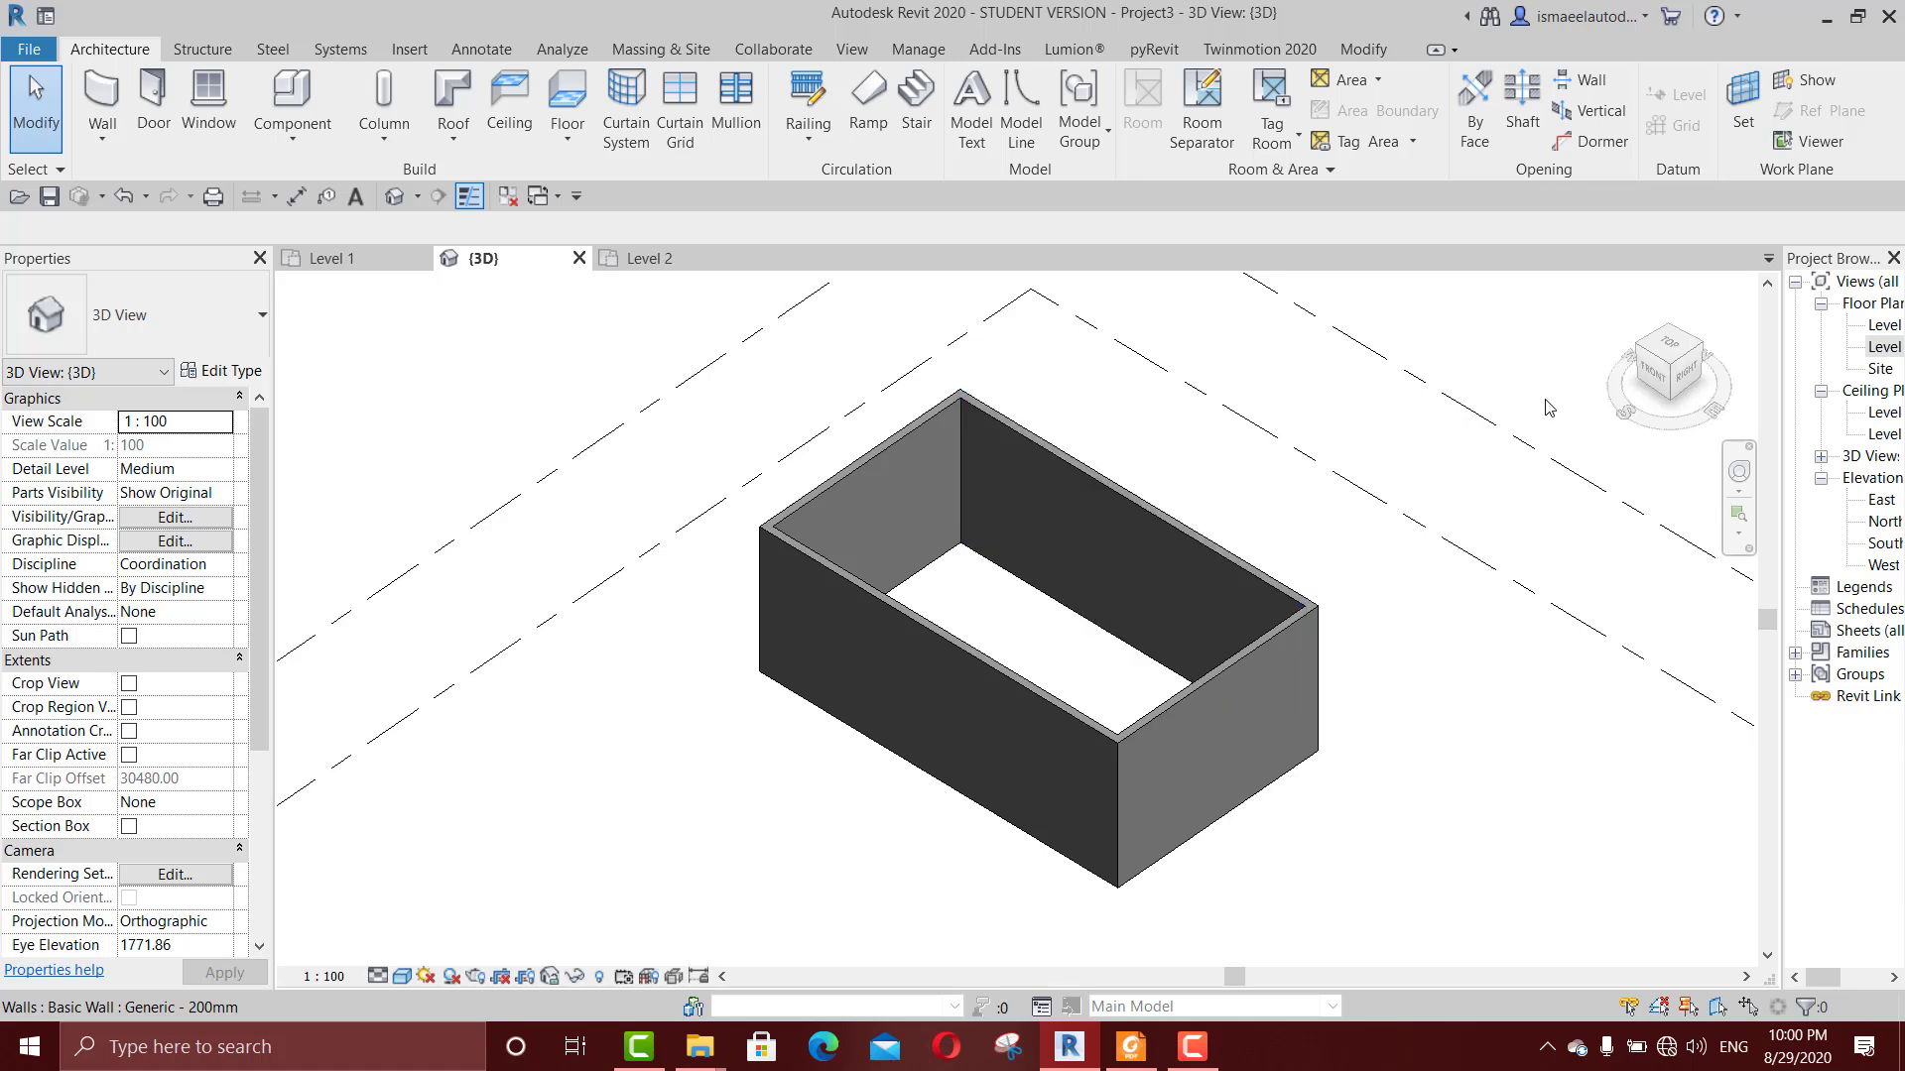
Step: On the Level 2 floor plan, create a Generic - 400mm footprint roof from a freehand rectangle beside the room, with all four edges defining slope
{"action": "left_click", "coordinate": [1883, 347]}
{"action": "double_click", "coordinate": [1885, 347]}
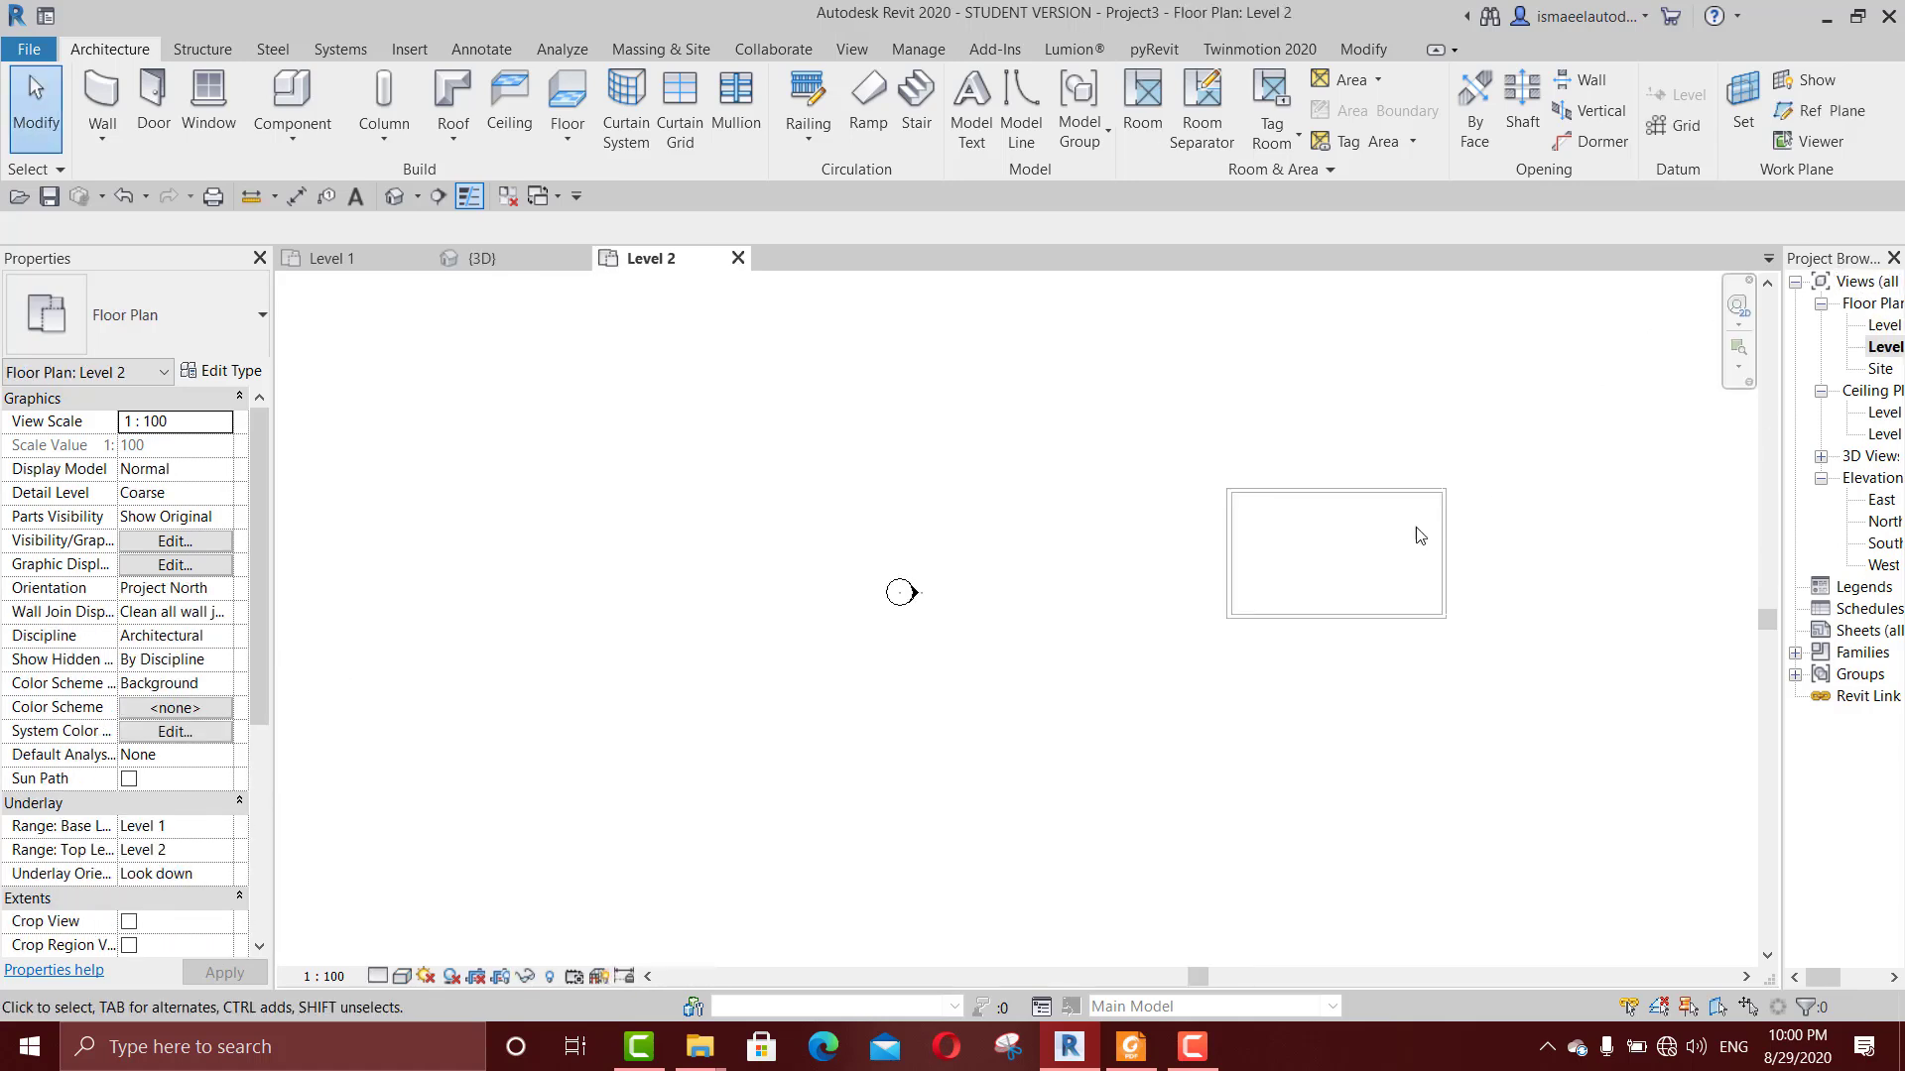
{"action": "middle_click_drag", "start_coordinate": [1416, 536], "coordinate": [1231, 412]}
{"action": "key", "text": "r"}
{"action": "key", "text": "f"}
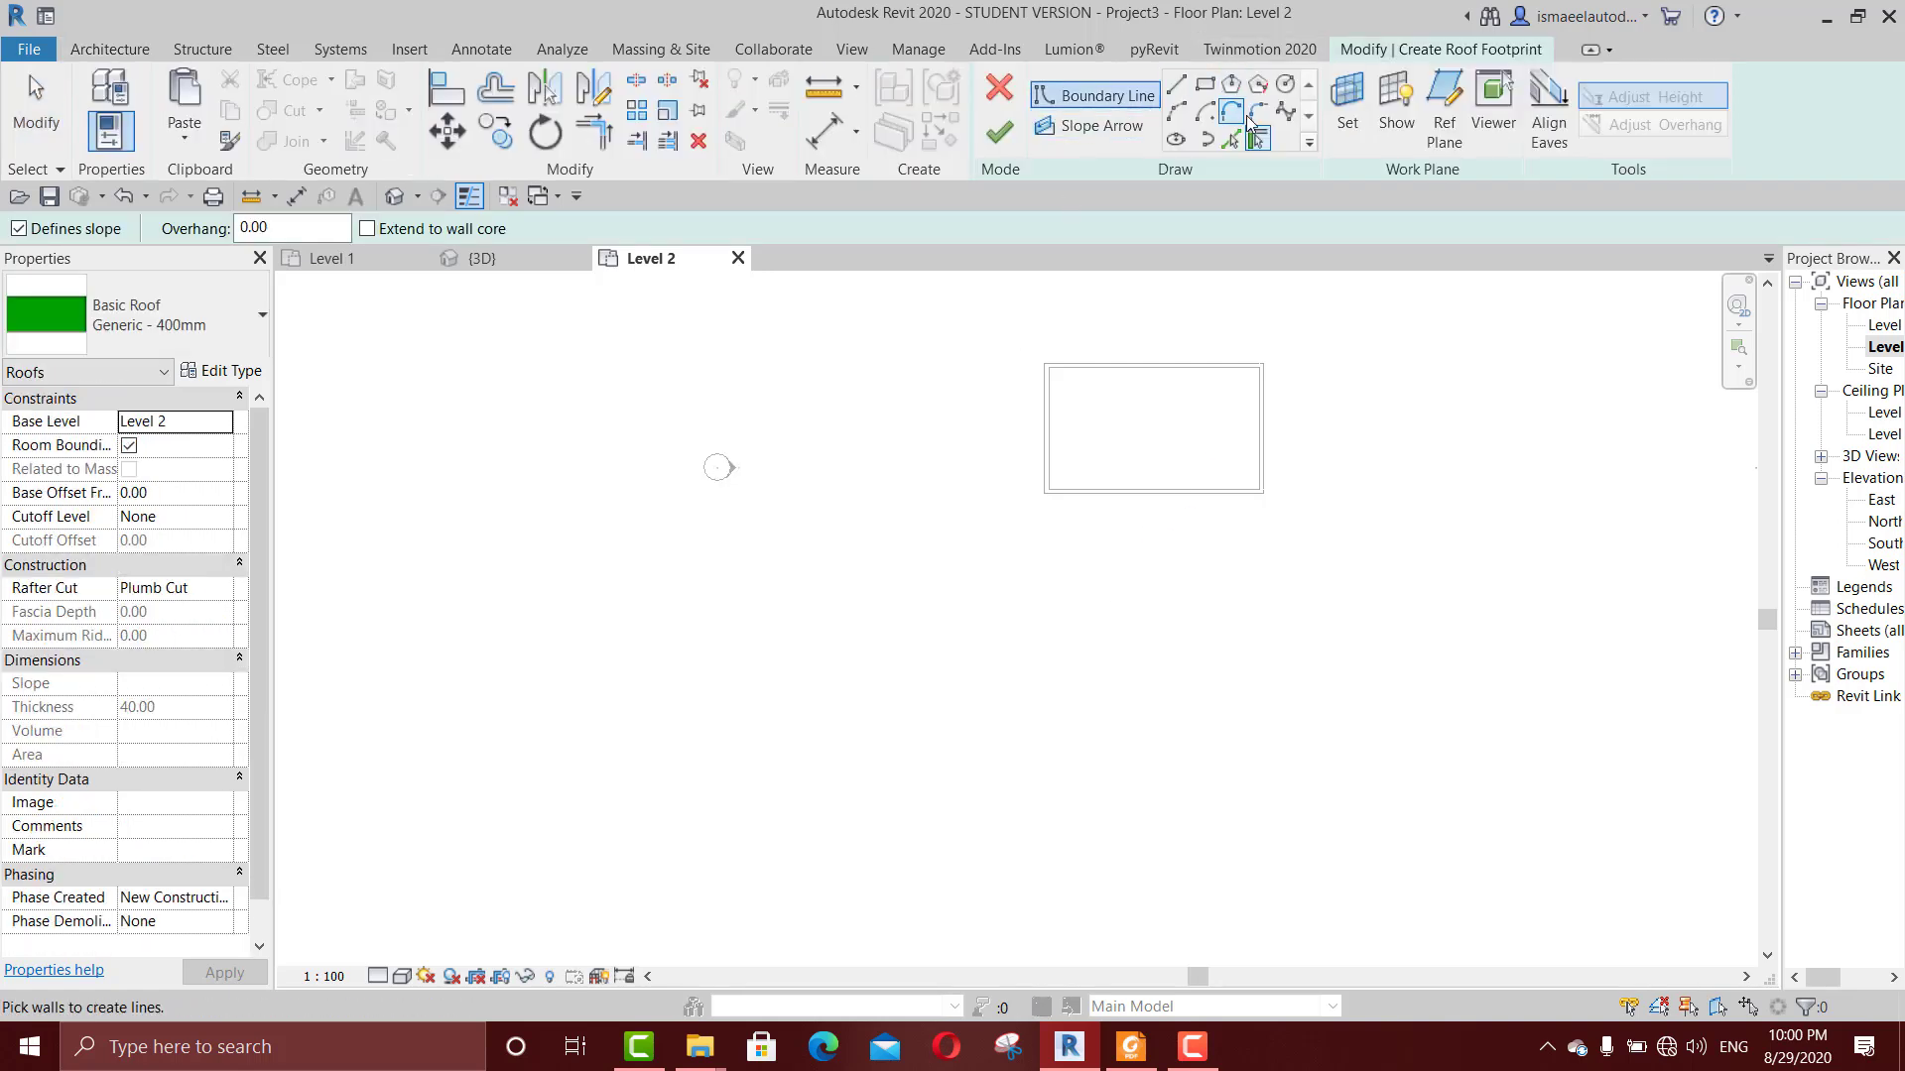
{"action": "left_click", "coordinate": [1204, 85]}
{"action": "left_click", "coordinate": [1048, 552]}
{"action": "scroll", "coordinate": [1337, 668], "scroll_direction": "up", "scroll_amount": 2}
{"action": "key", "text": "Escape"}
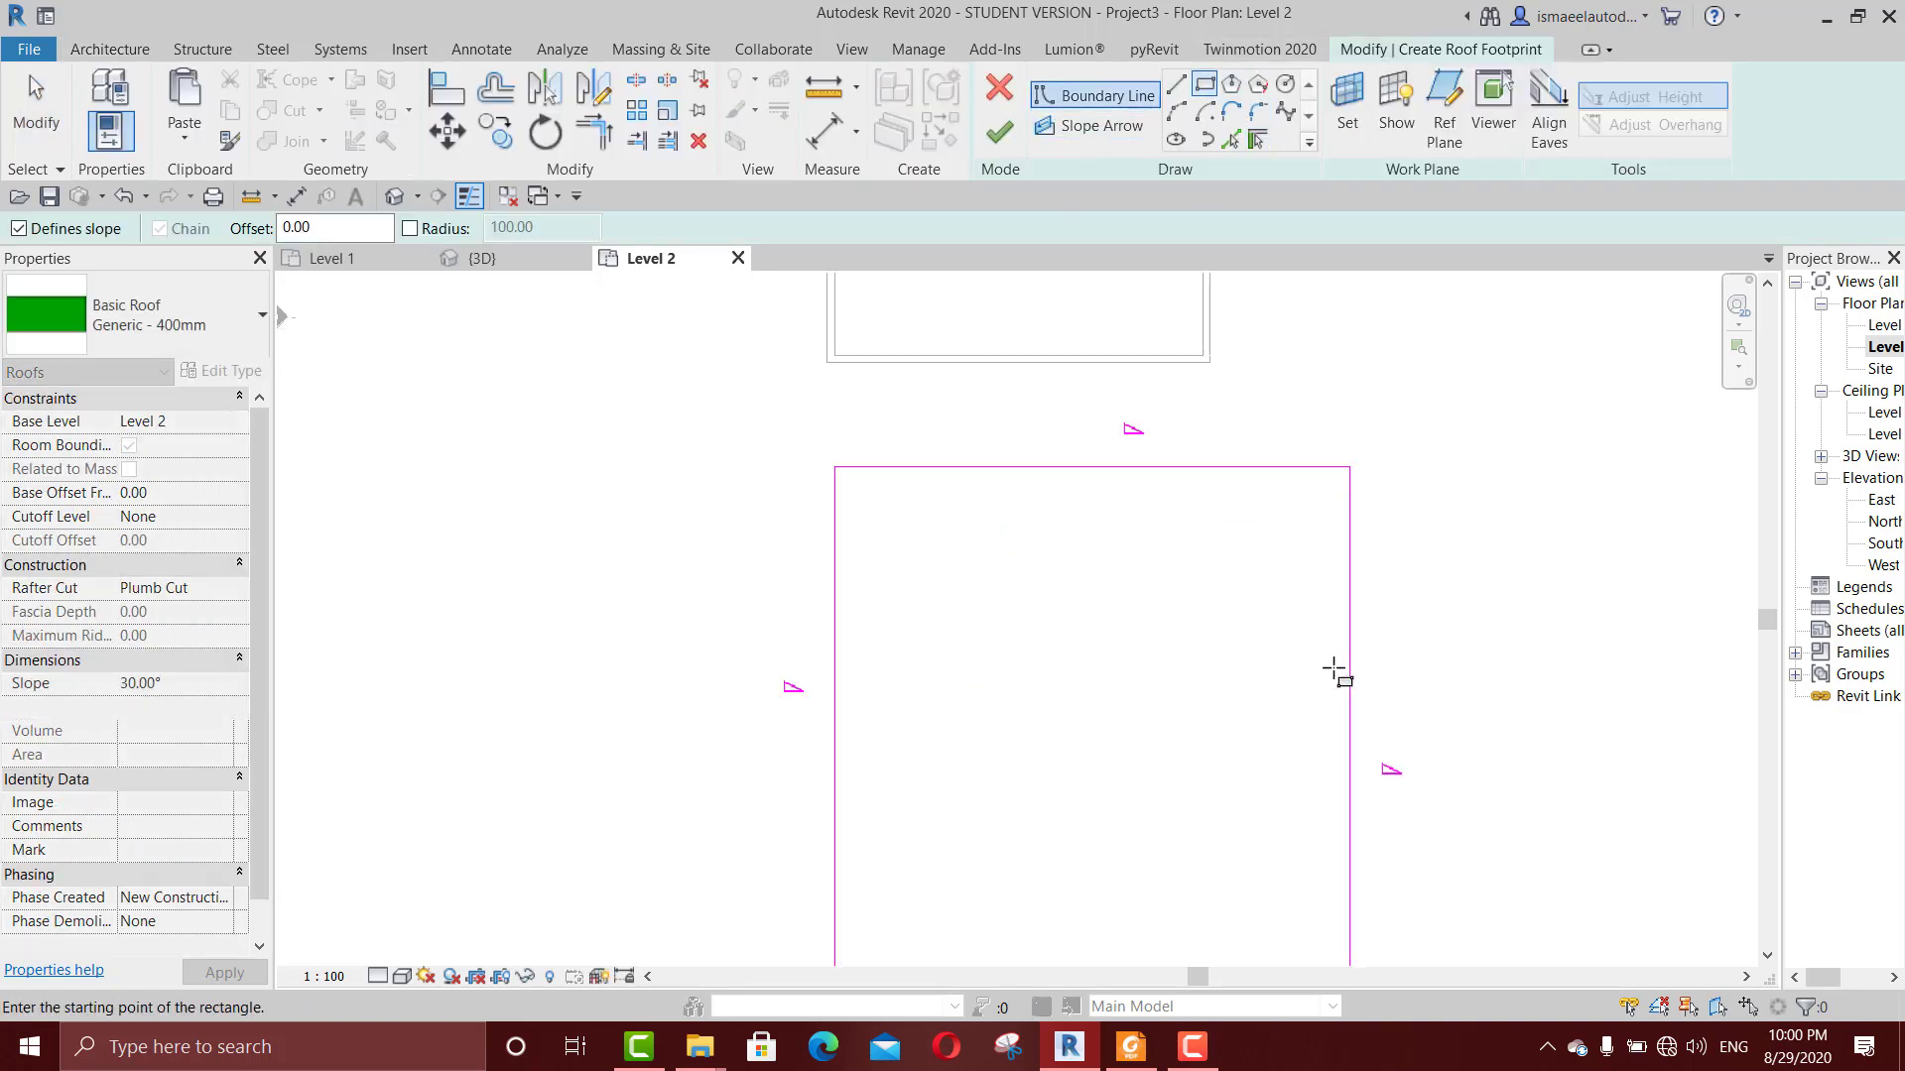
{"action": "left_click", "coordinate": [989, 133]}
Step: Inspect the roof beside the room in the 3D view and delete it
{"action": "left_click", "coordinate": [554, 254]}
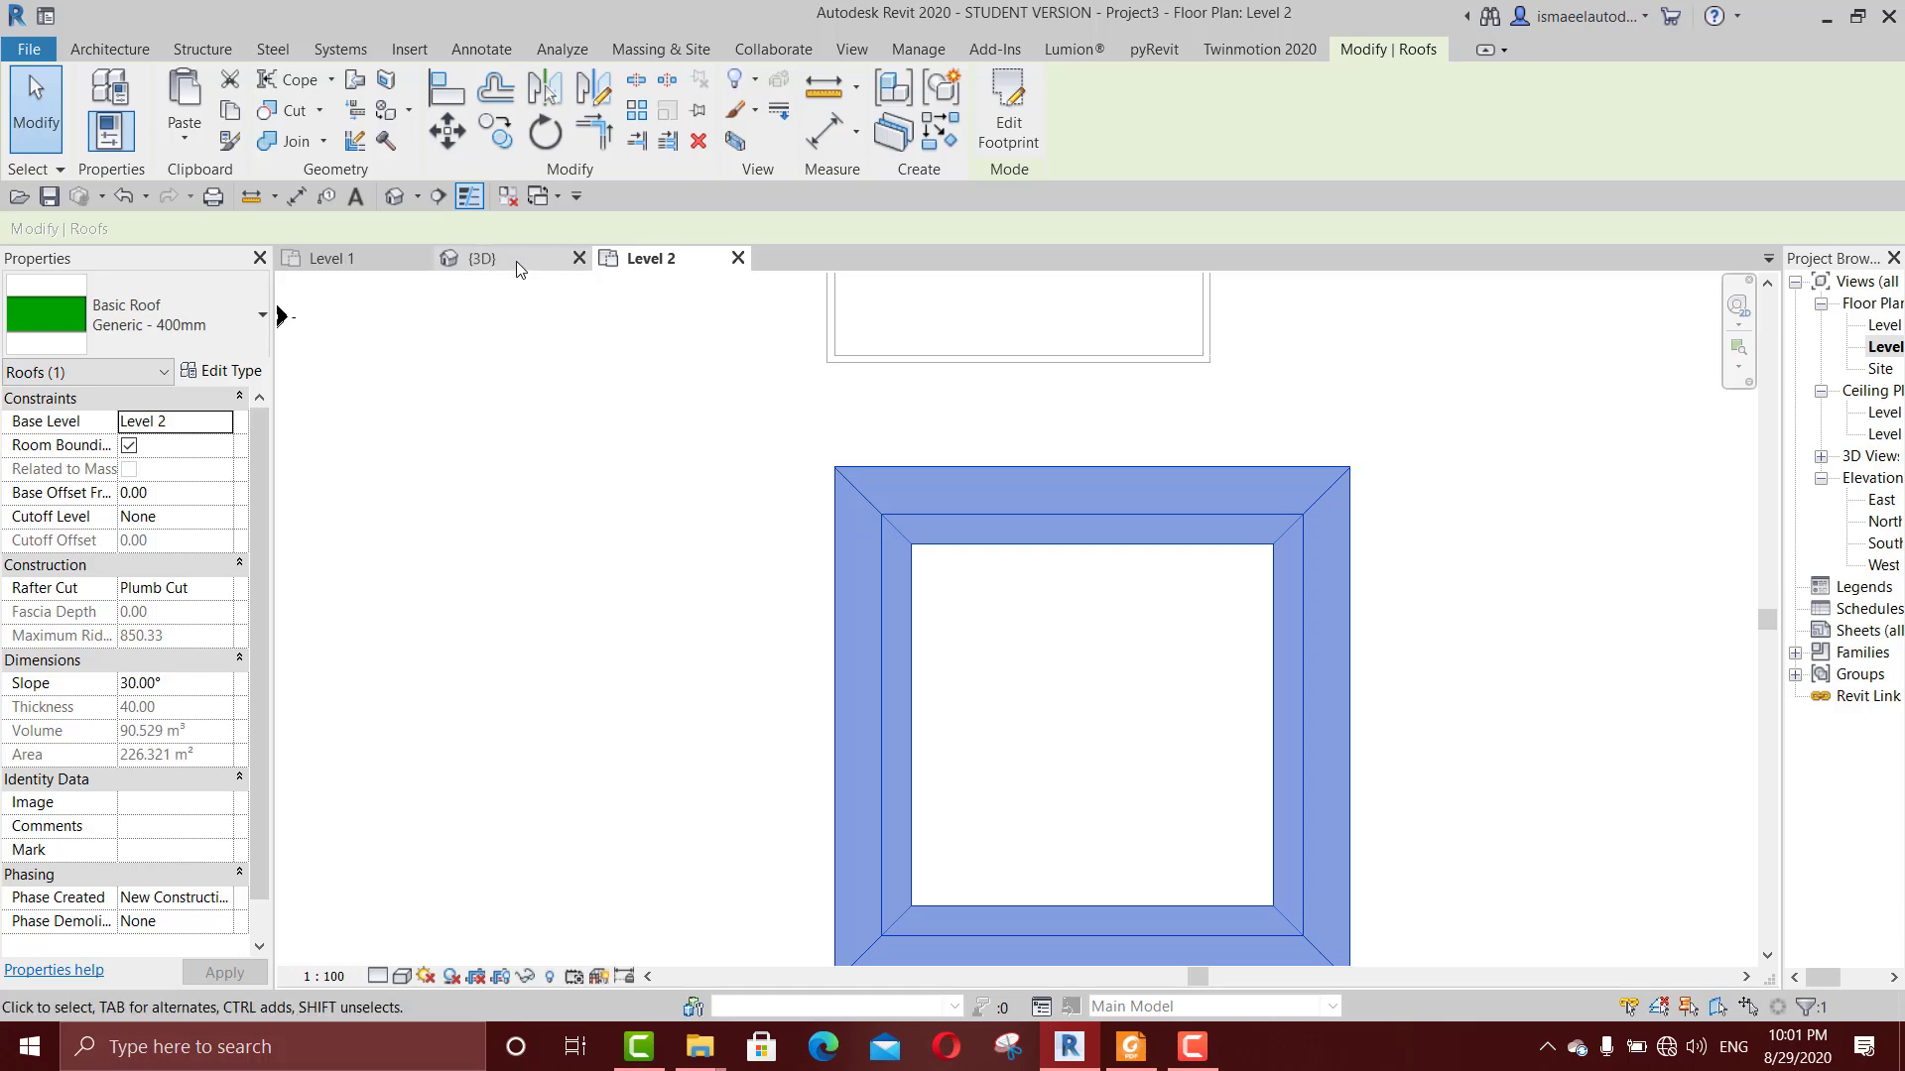
{"action": "left_click", "coordinate": [929, 866]}
{"action": "scroll", "coordinate": [816, 790], "scroll_direction": "up", "scroll_amount": 3}
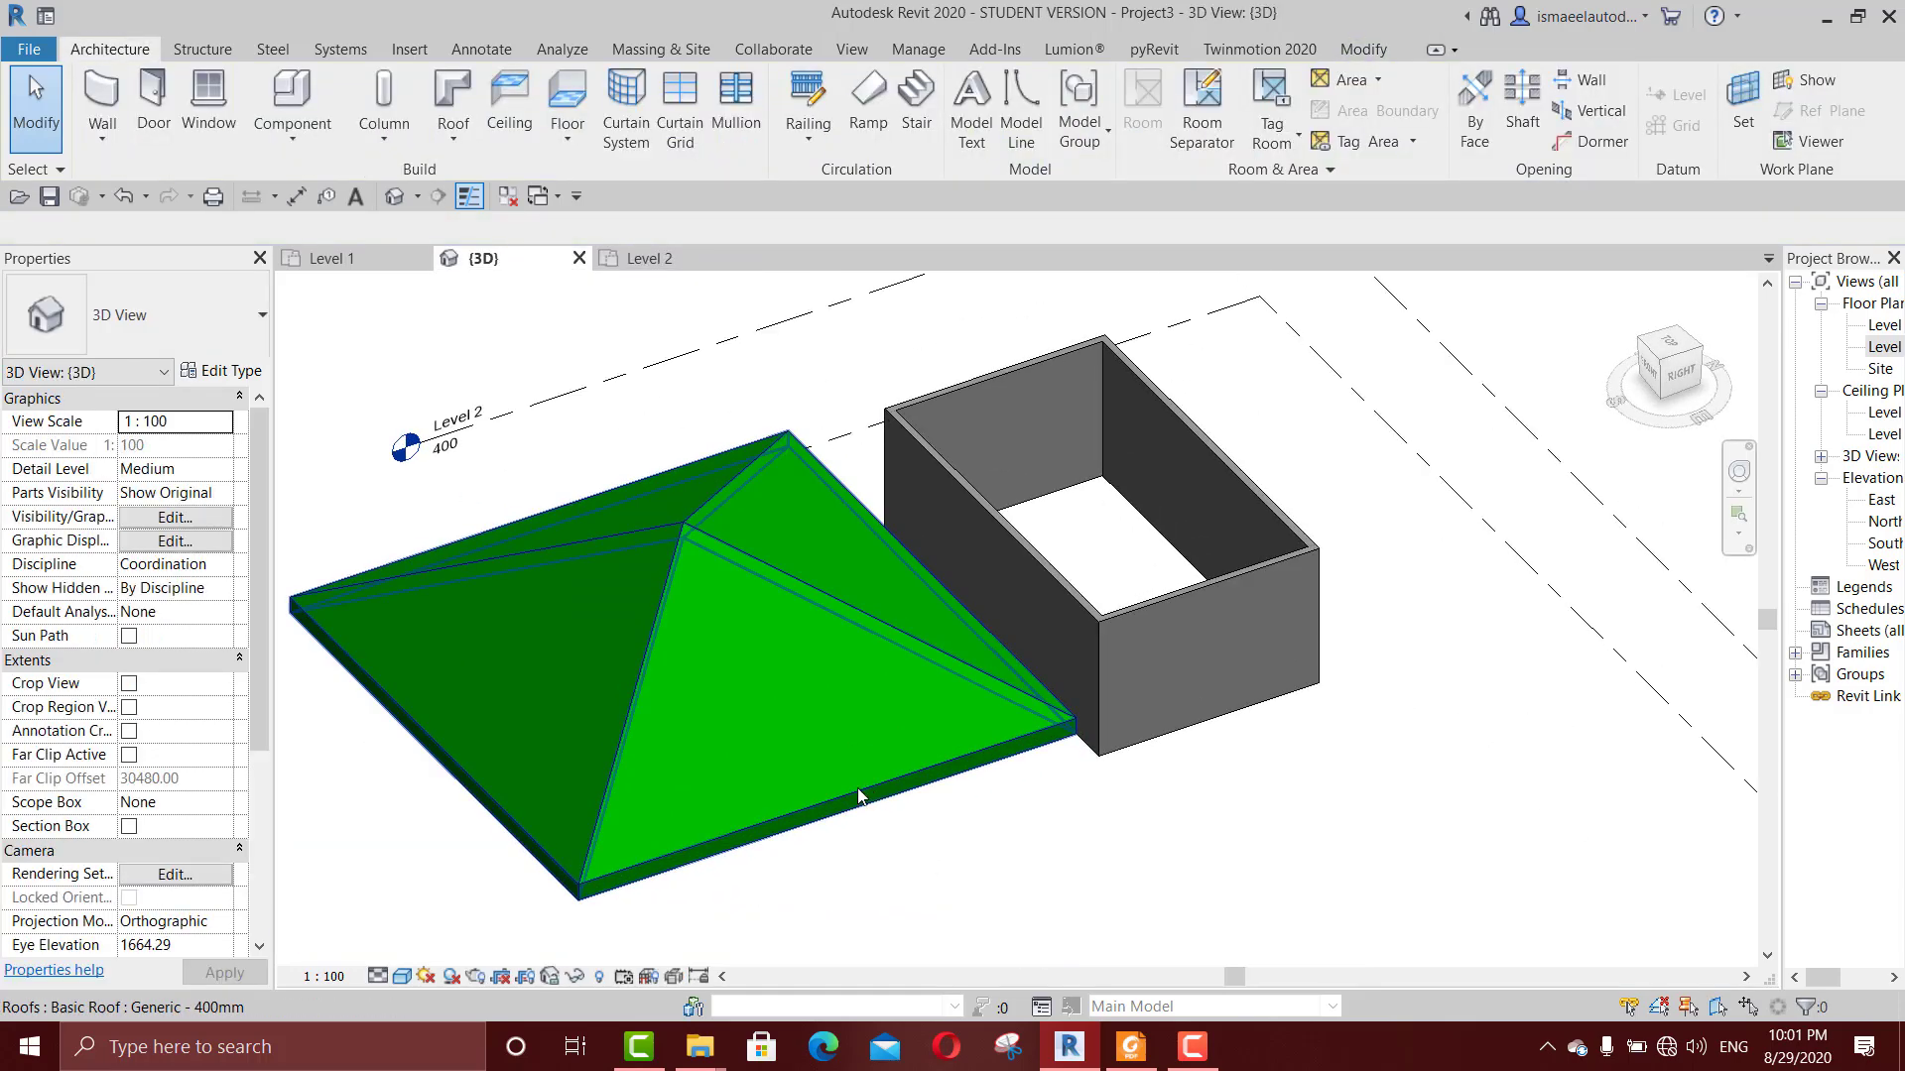
{"action": "left_click", "coordinate": [821, 786]}
{"action": "key", "text": "Delete"}
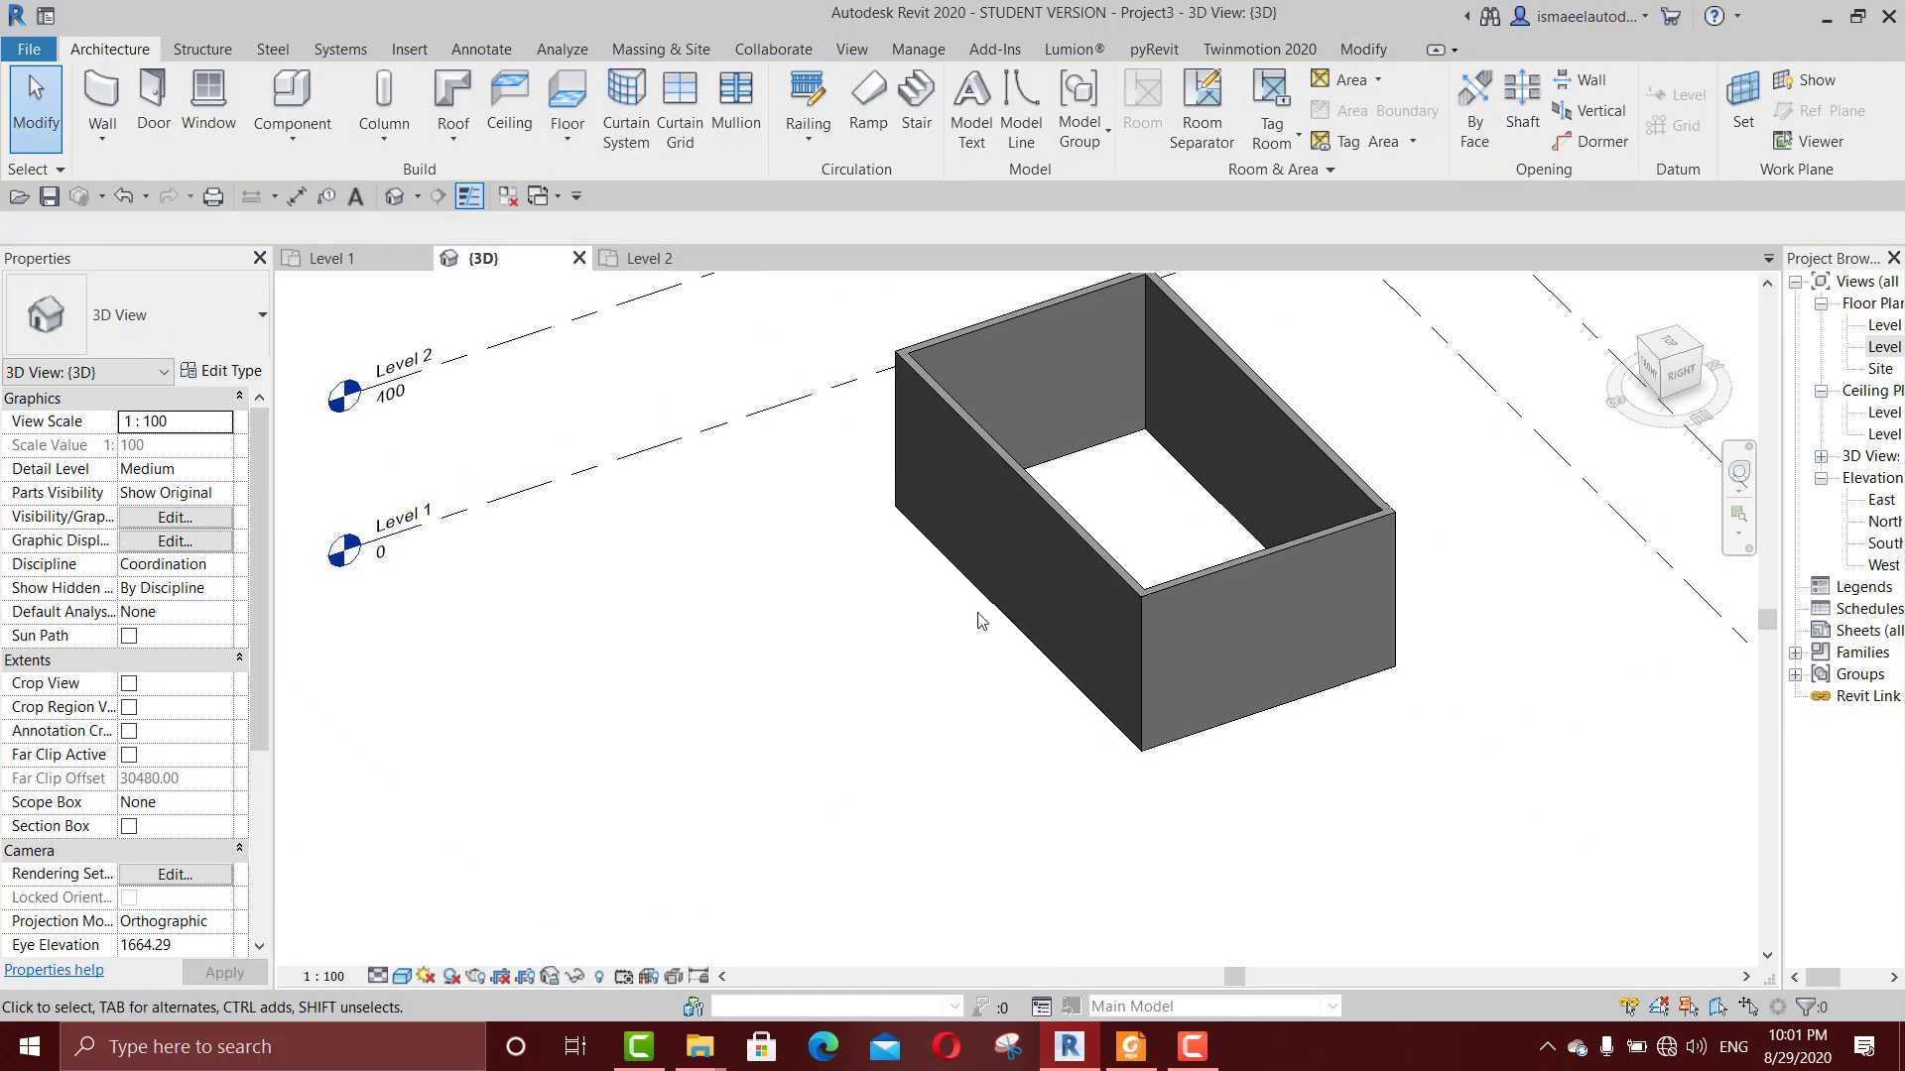
Step: On the Level 1 floor plan, create a Generic 150mm floor bounded by the room's chain of four walls
{"action": "double_click", "coordinate": [1879, 326]}
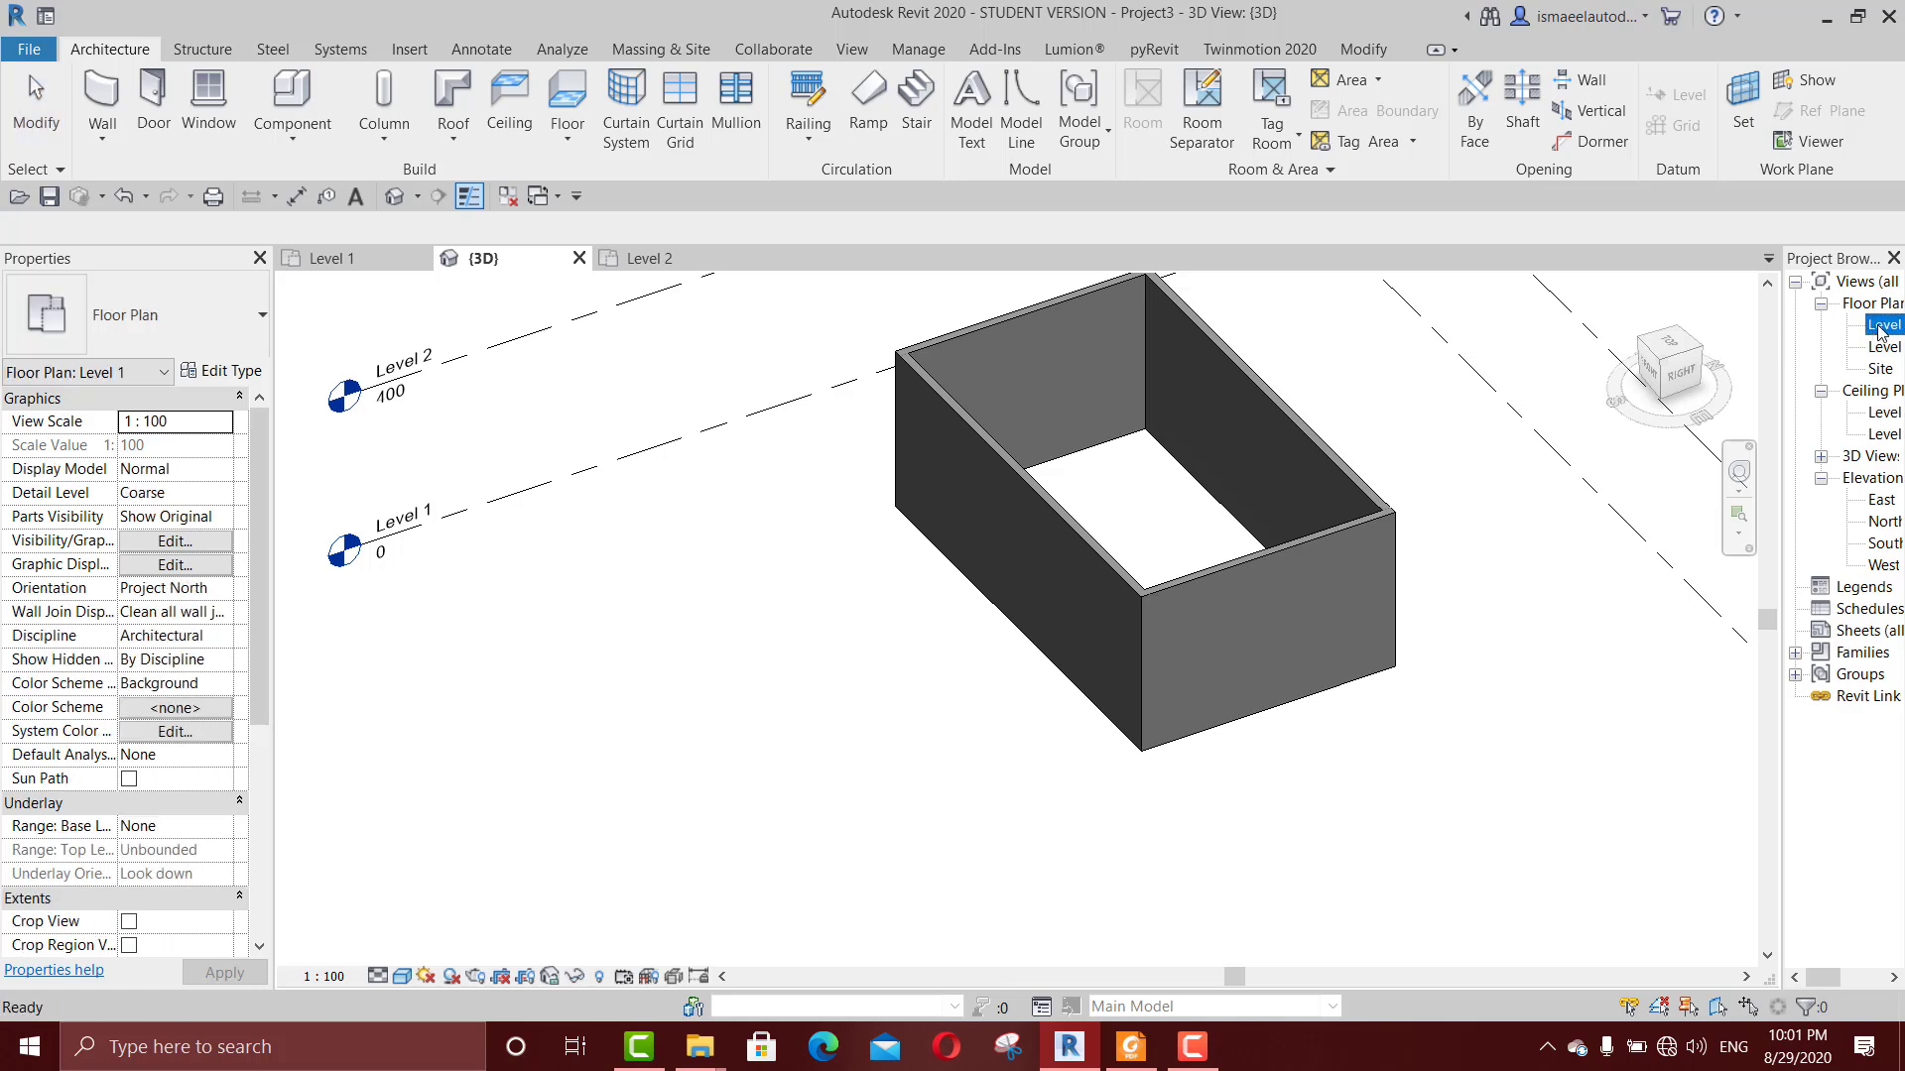
{"action": "key", "text": "super+d"}
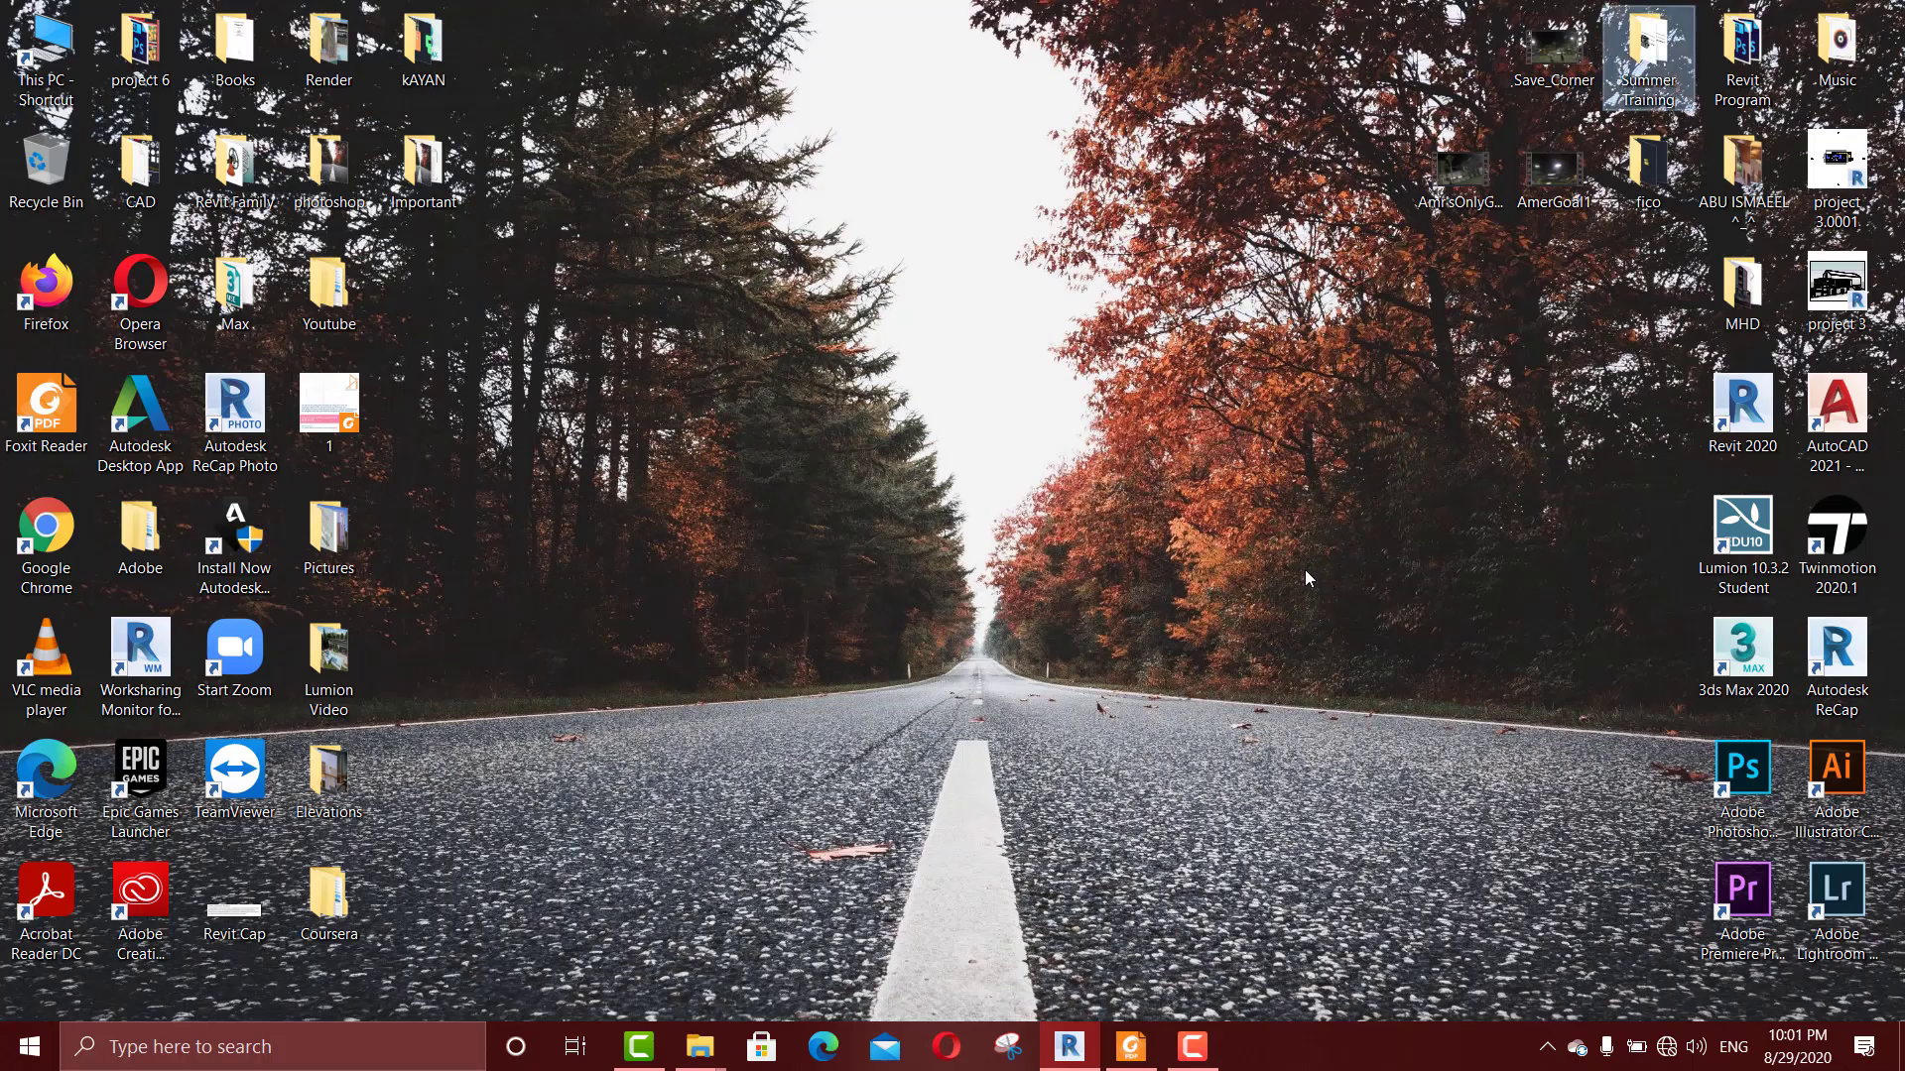
{"action": "left_click", "coordinate": [1090, 1049]}
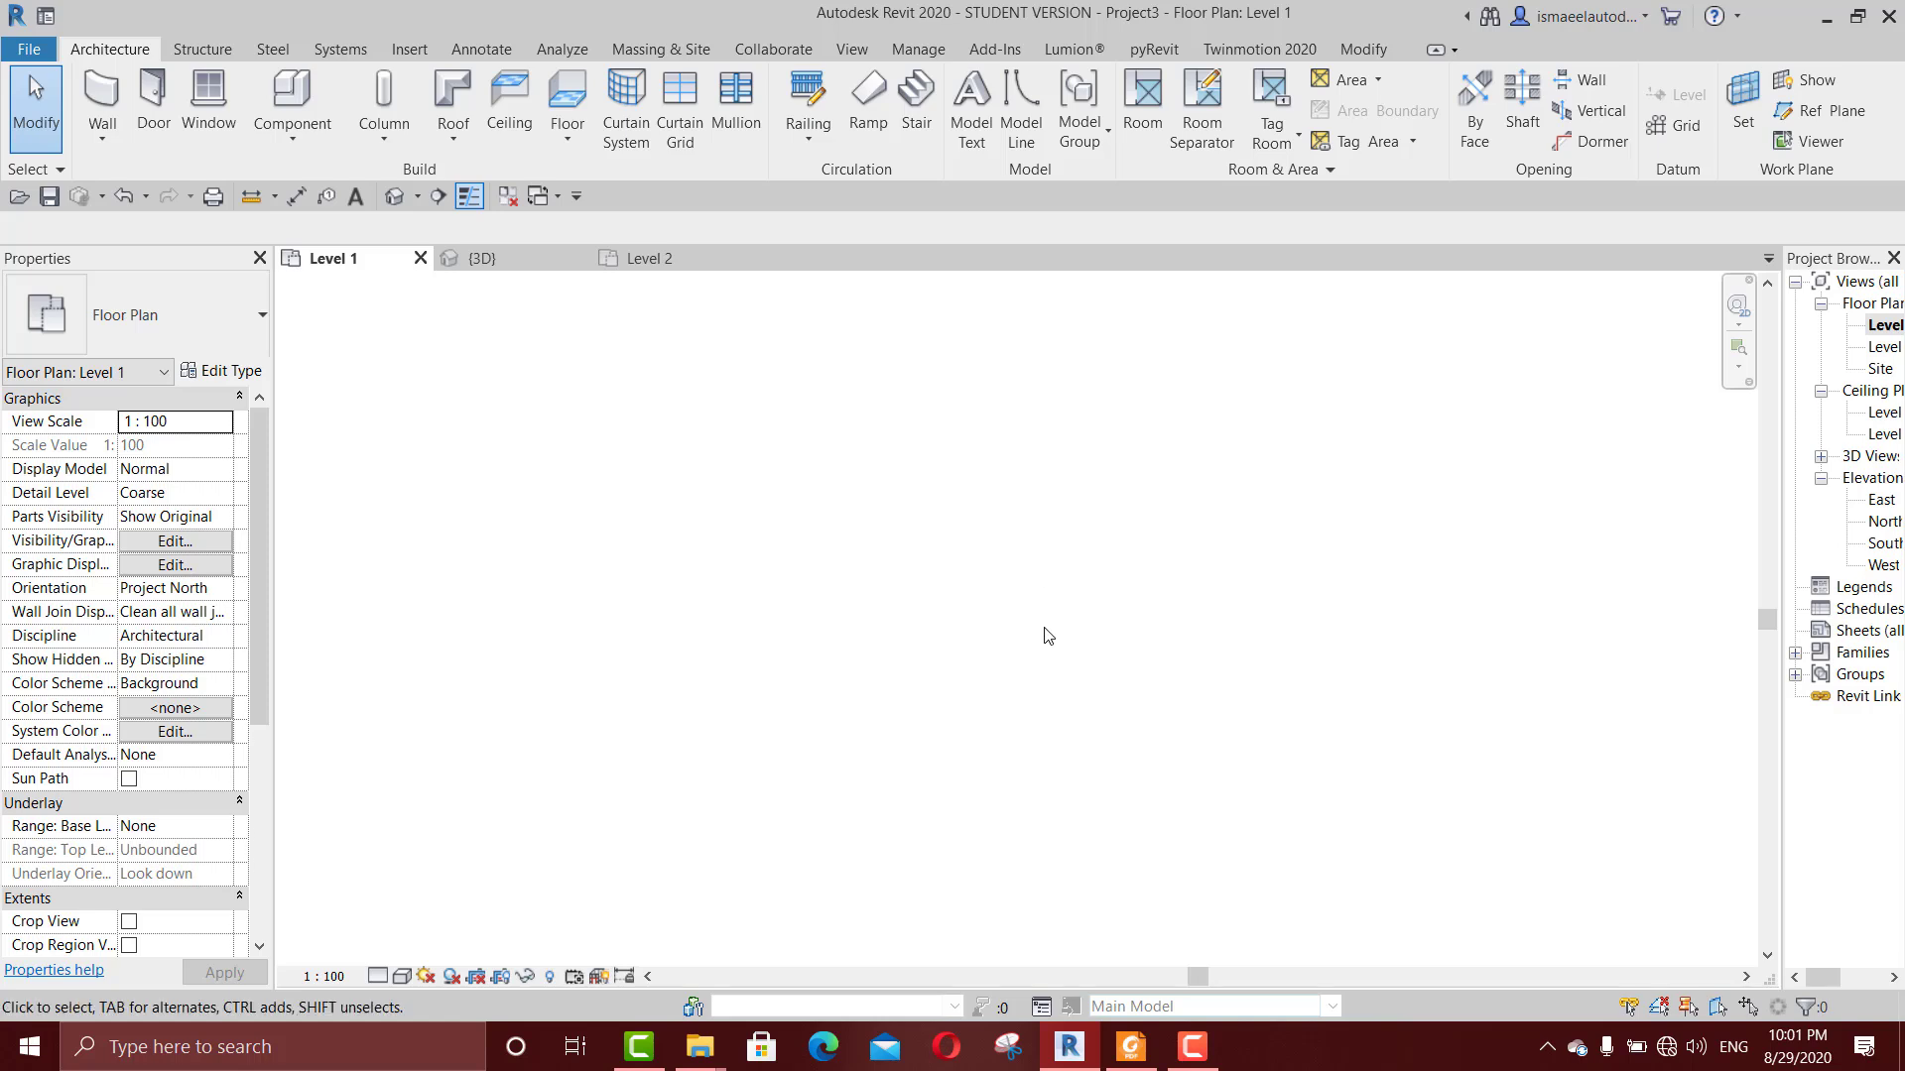
{"action": "key", "text": "z"}
{"action": "key", "text": "f"}
{"action": "scroll", "coordinate": [1140, 723], "scroll_direction": "up", "scroll_amount": 10}
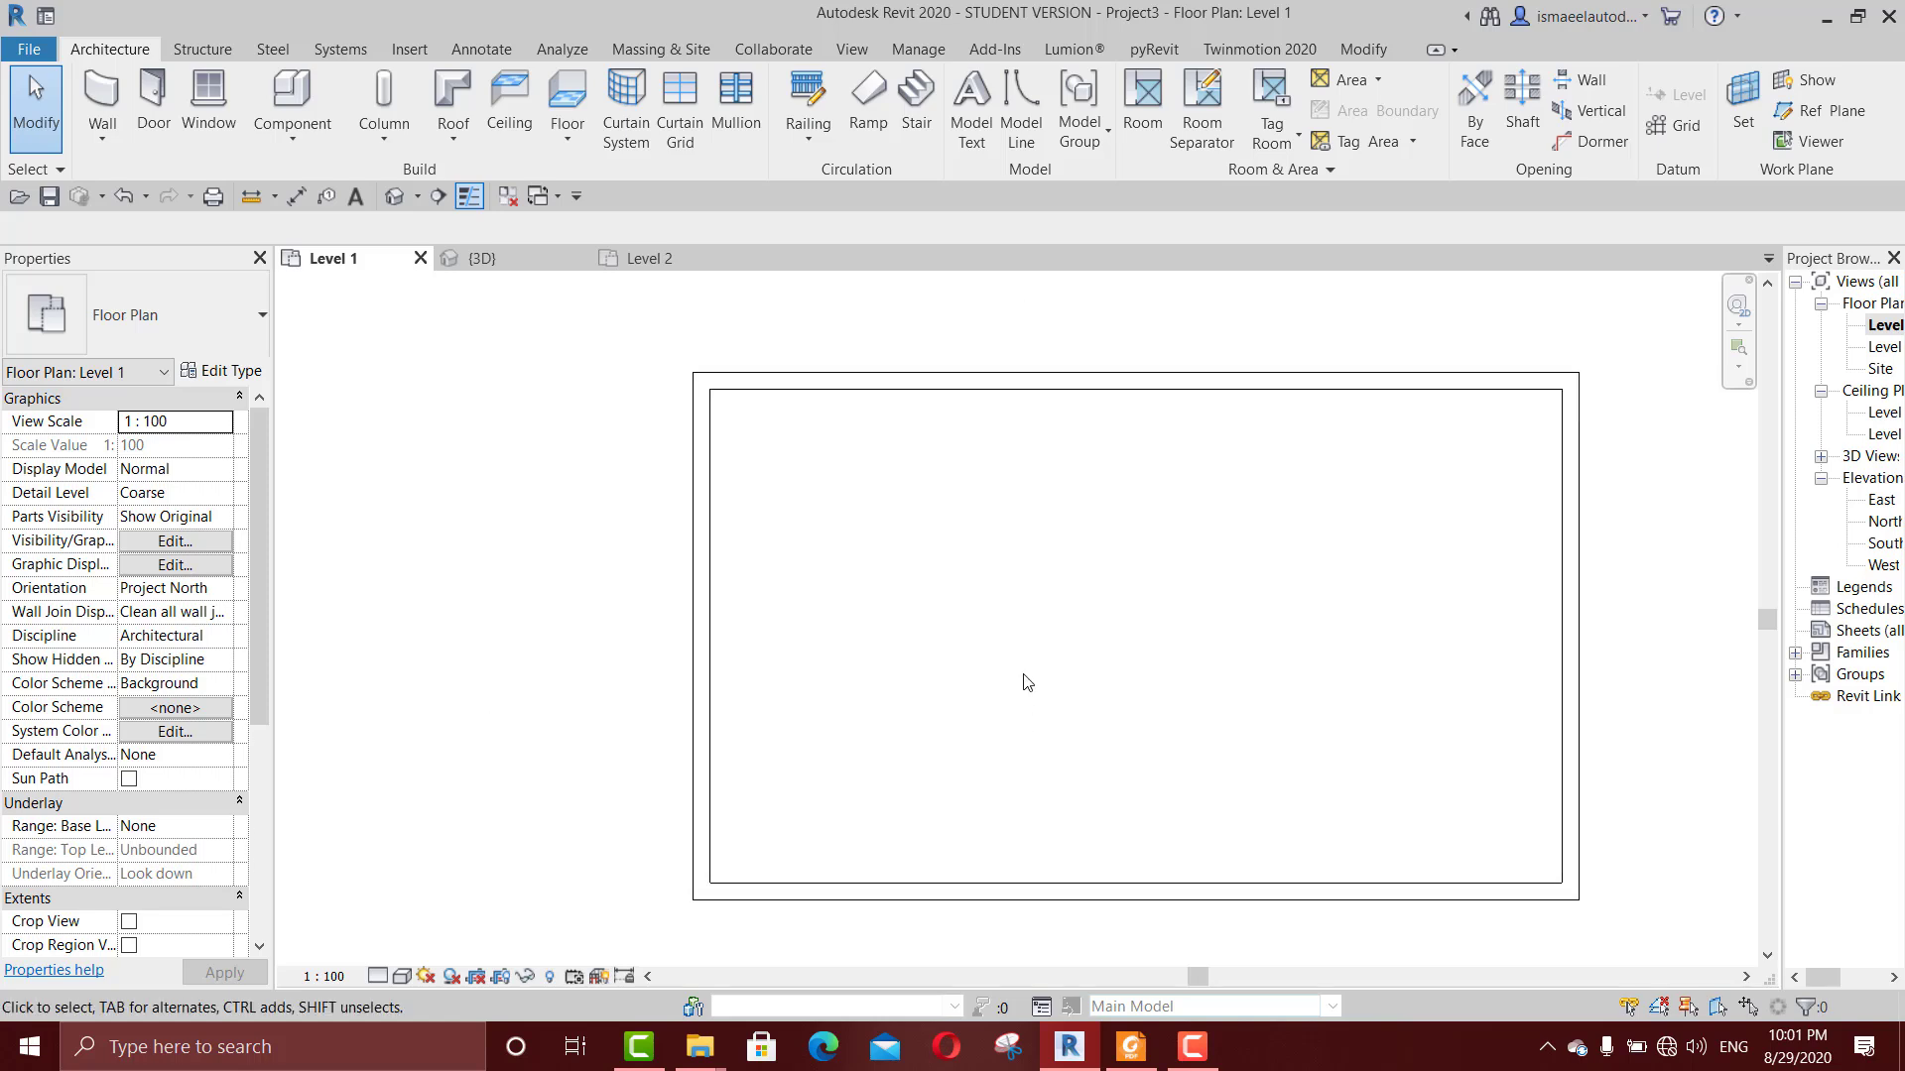
{"action": "scroll", "coordinate": [1027, 683], "scroll_direction": "down", "scroll_amount": 3}
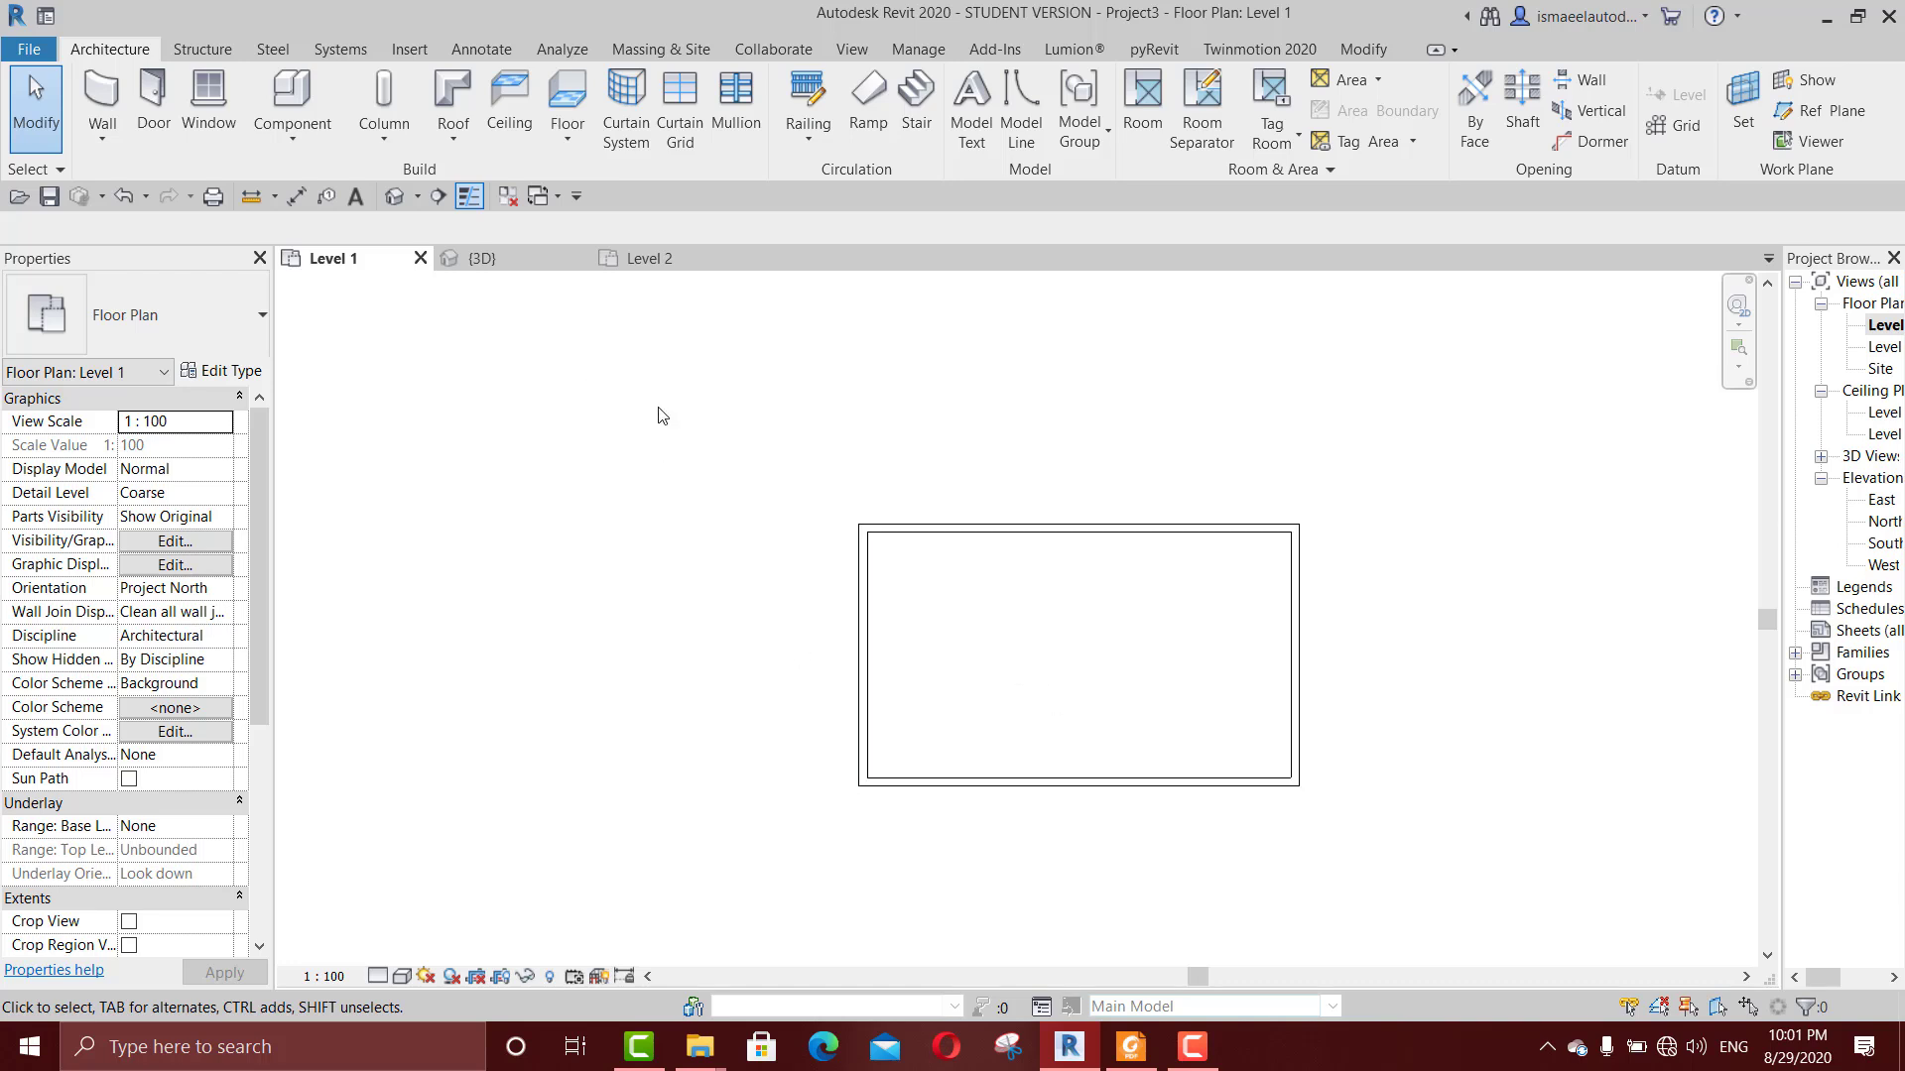
{"action": "left_click", "coordinate": [567, 91]}
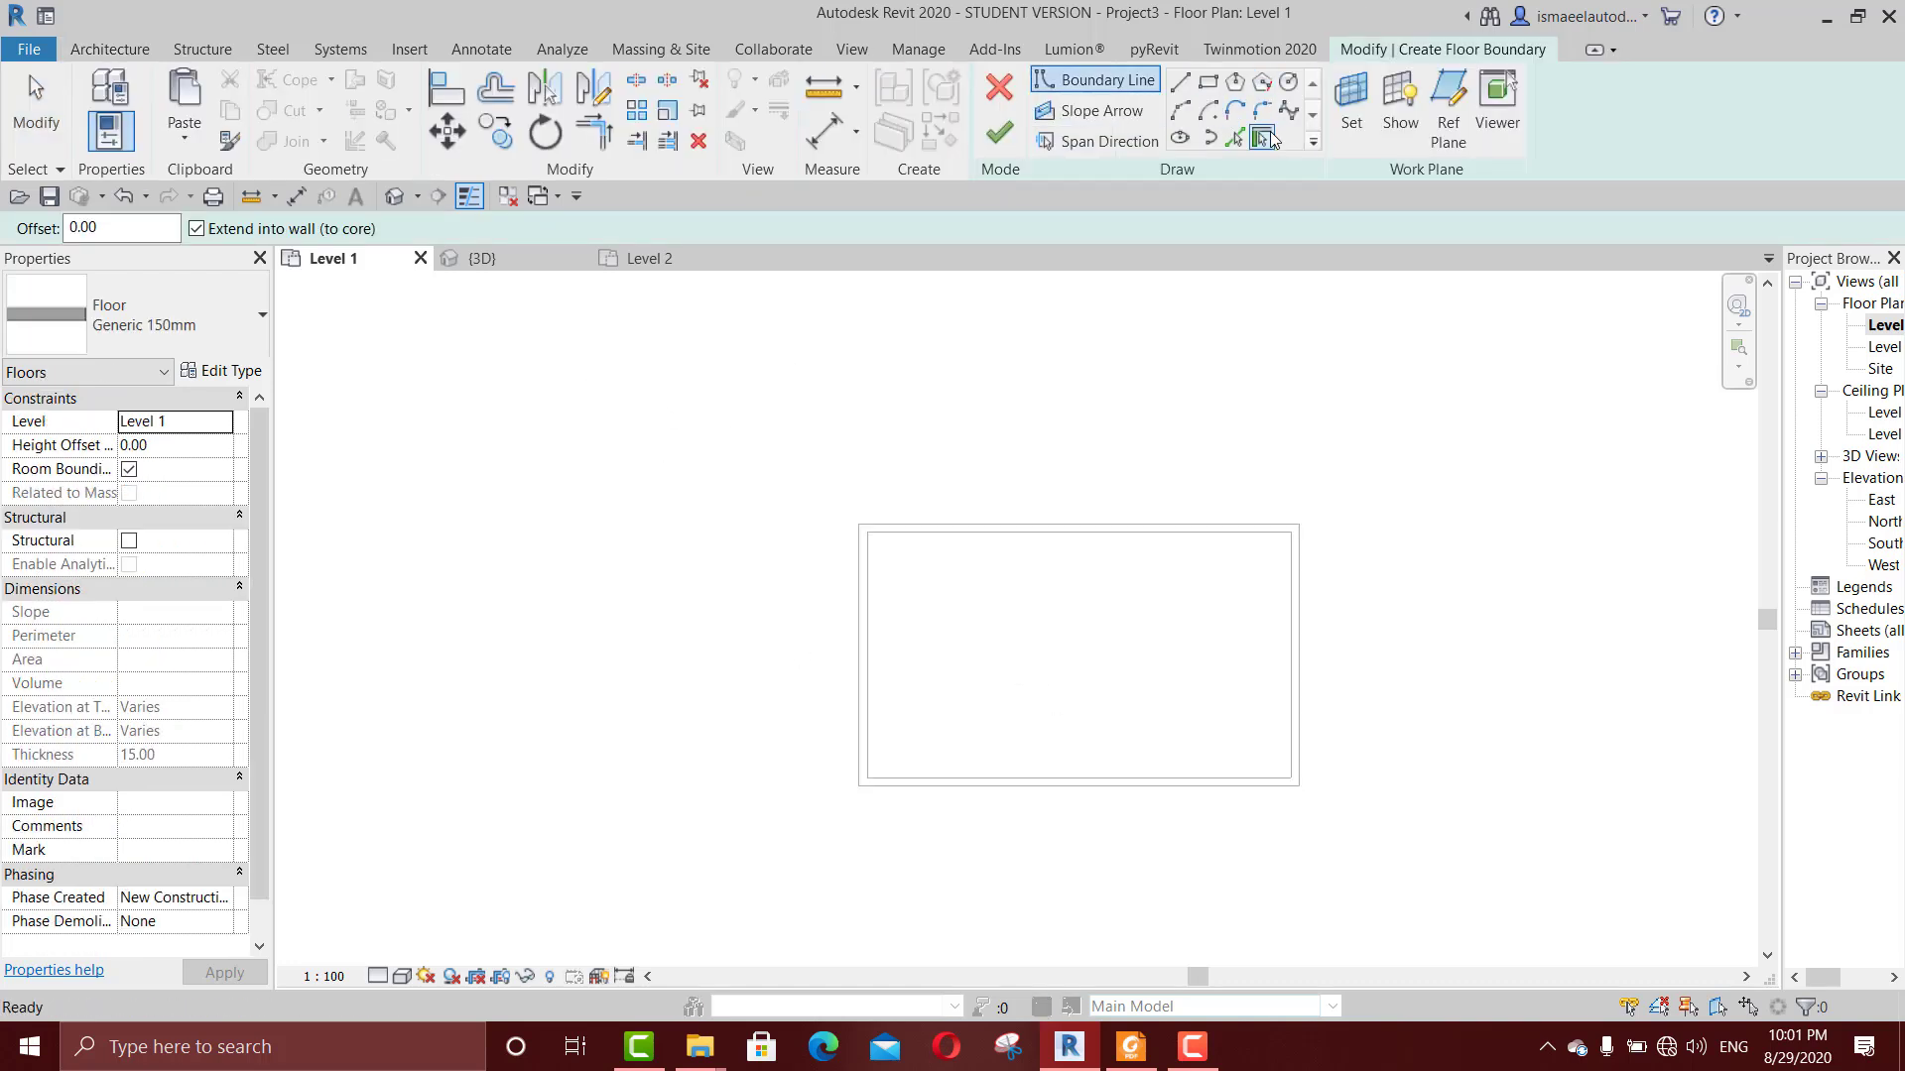
{"action": "key", "text": "Tab"}
{"action": "left_click", "coordinate": [1046, 526]}
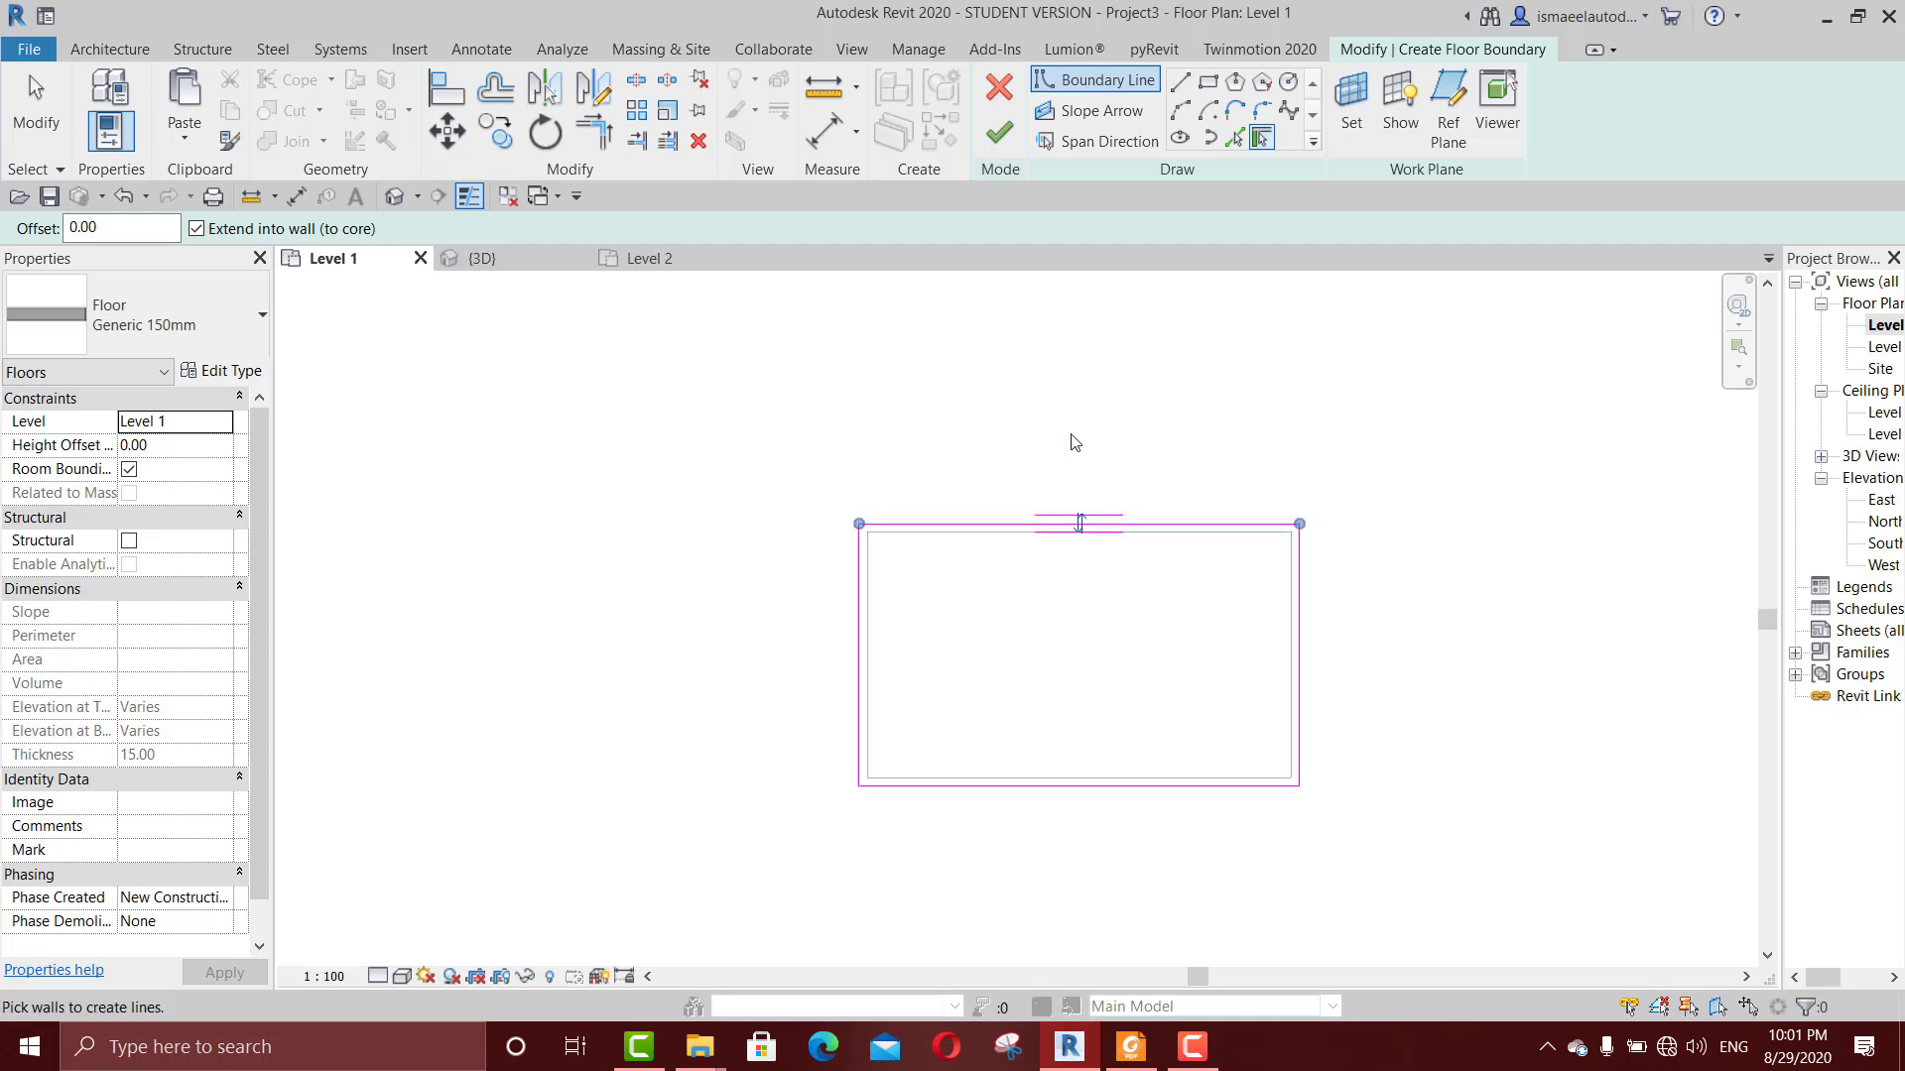
{"action": "left_click", "coordinate": [1018, 129]}
Step: In the 3D view, paste a copy of the room's floor aligned to Level 2
{"action": "left_click", "coordinate": [497, 259]}
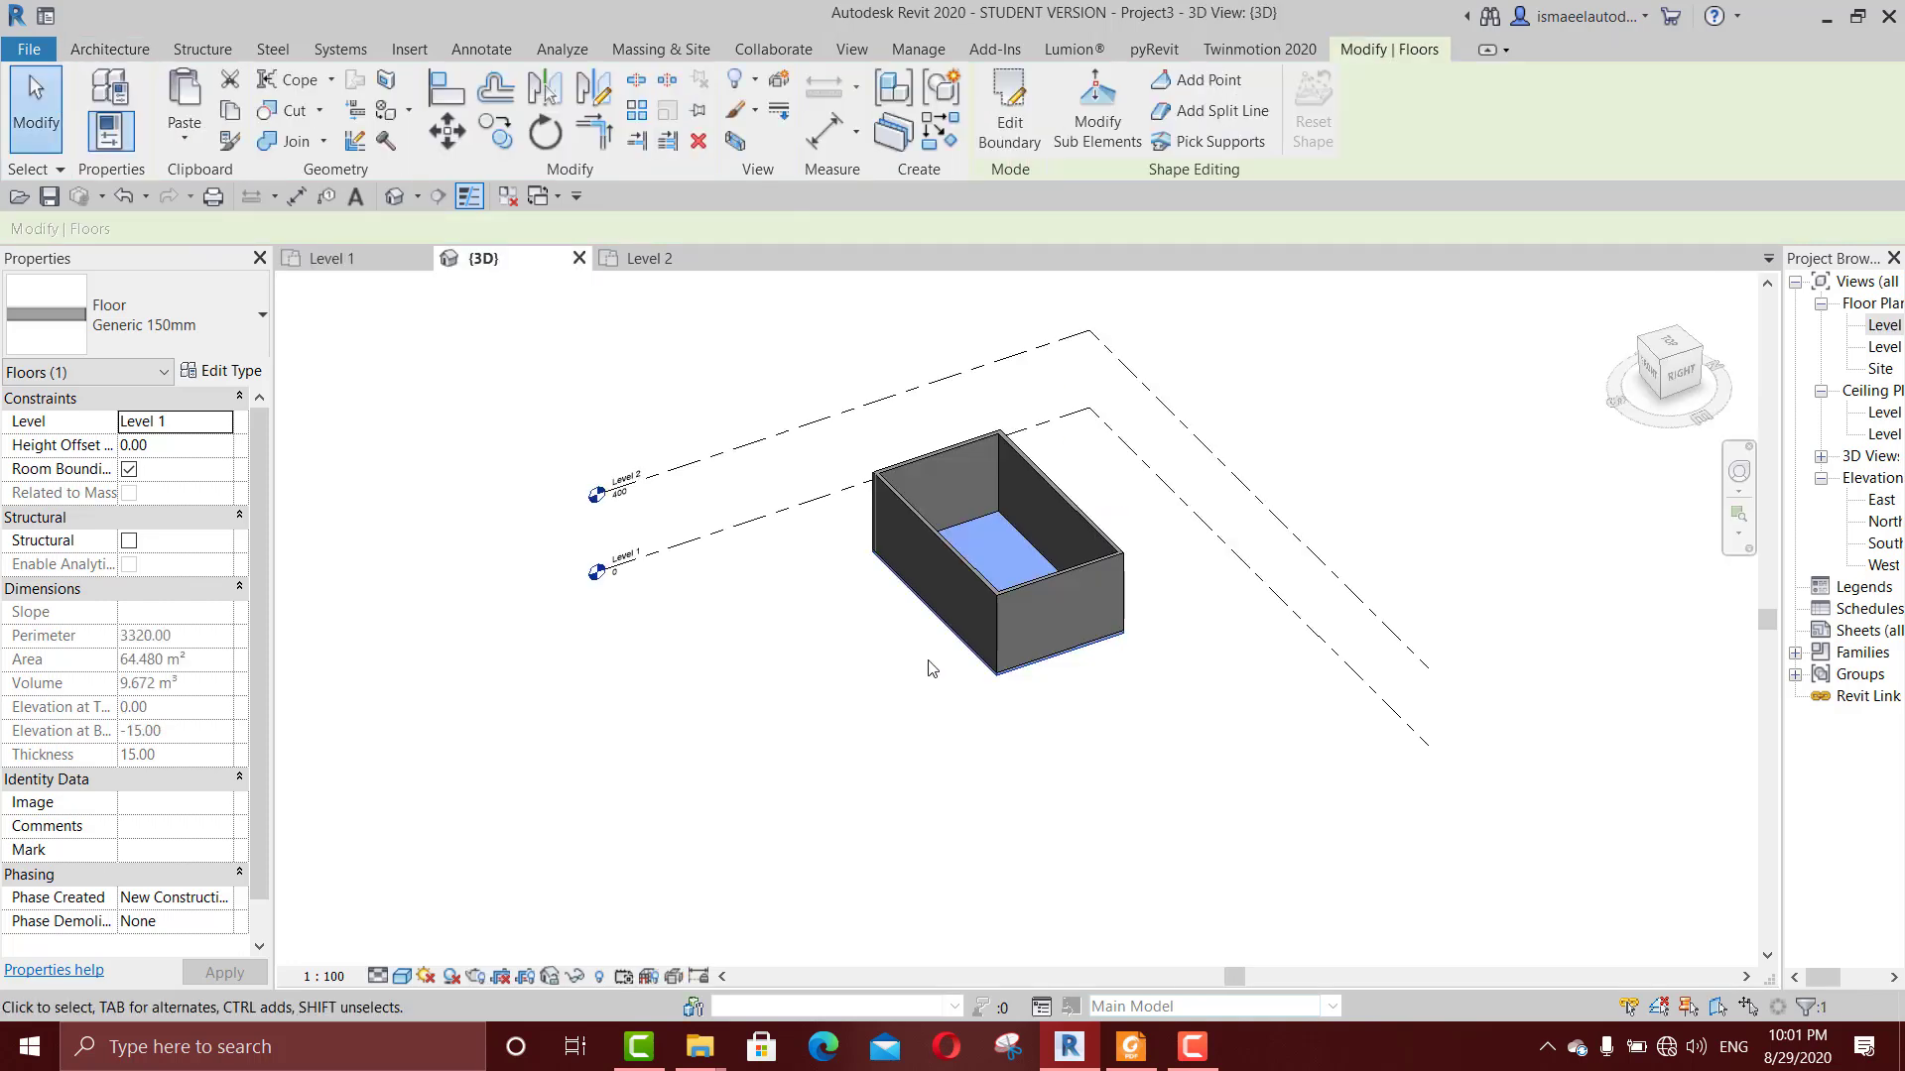
{"action": "left_click", "coordinate": [181, 141]}
{"action": "left_click", "coordinate": [229, 208]}
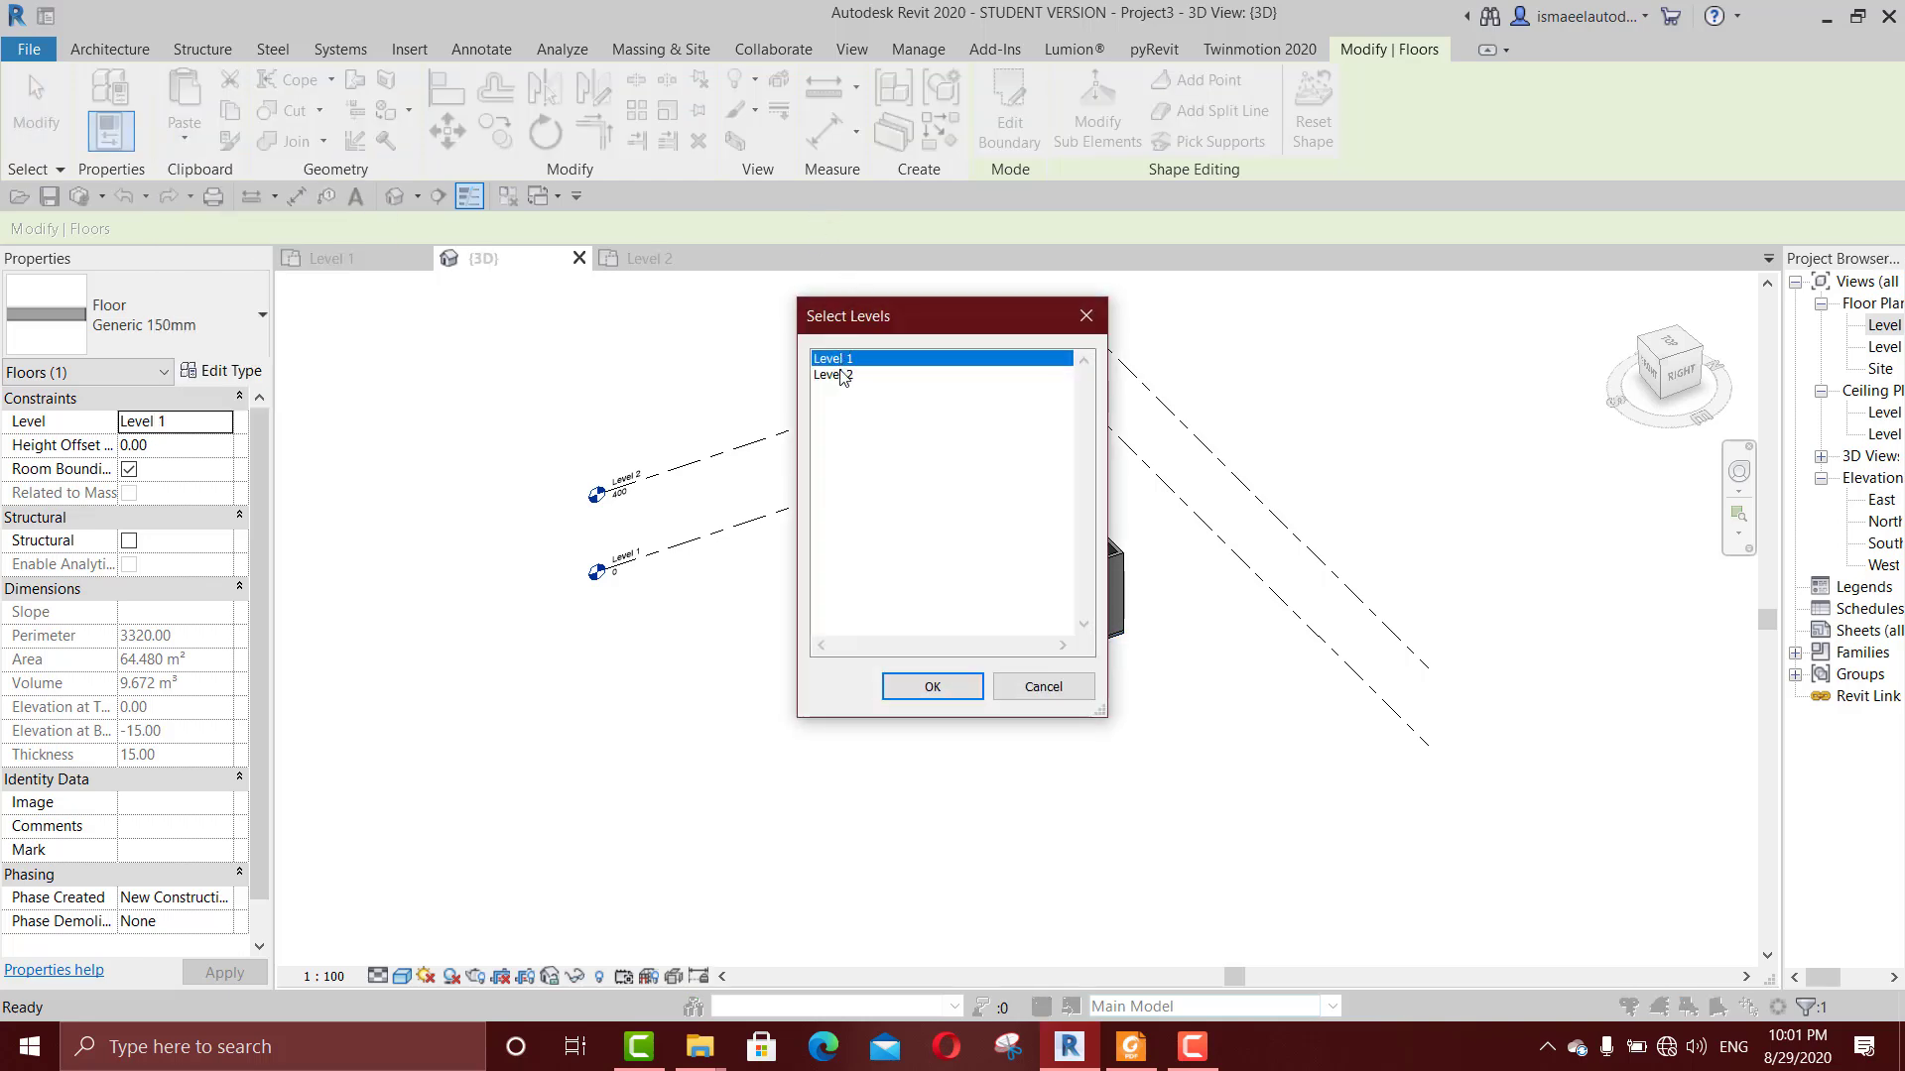
{"action": "left_click", "coordinate": [842, 375]}
{"action": "left_click", "coordinate": [967, 686]}
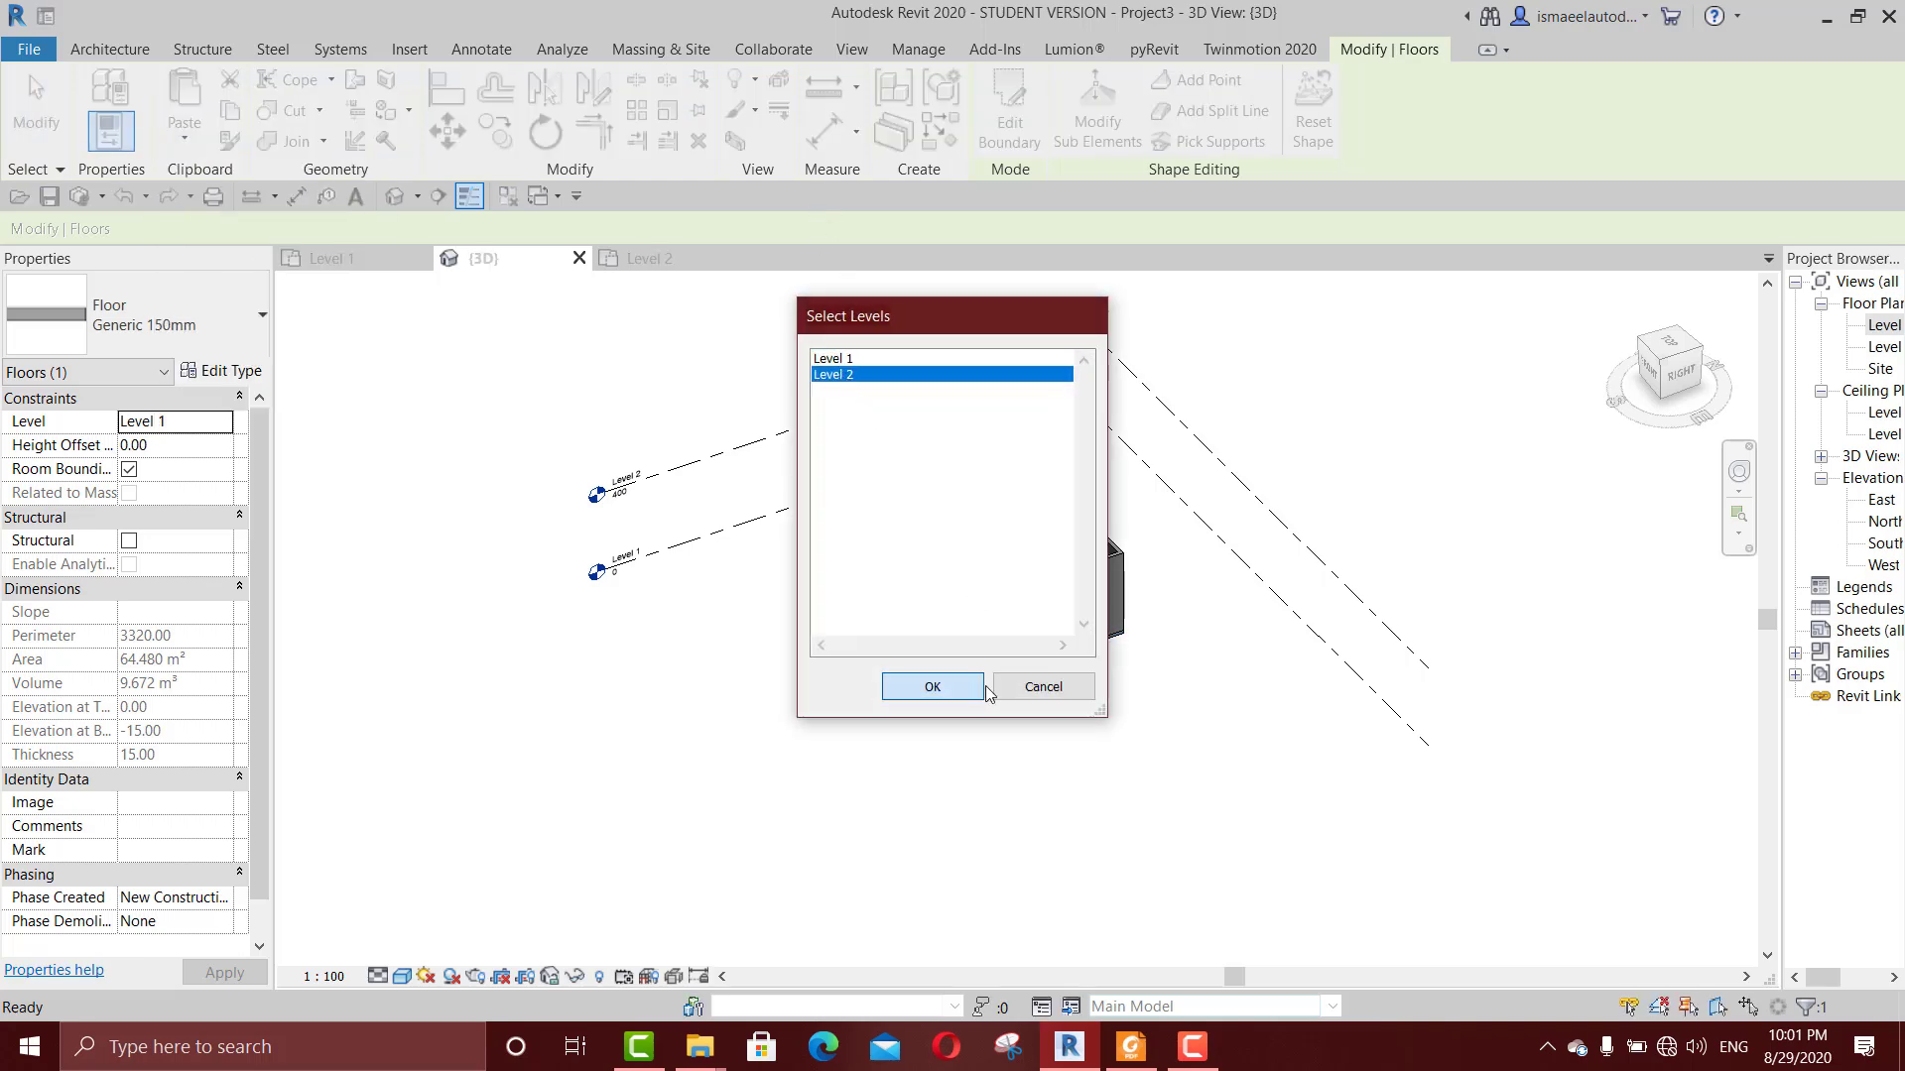
{"action": "left_click", "coordinate": [1157, 560]}
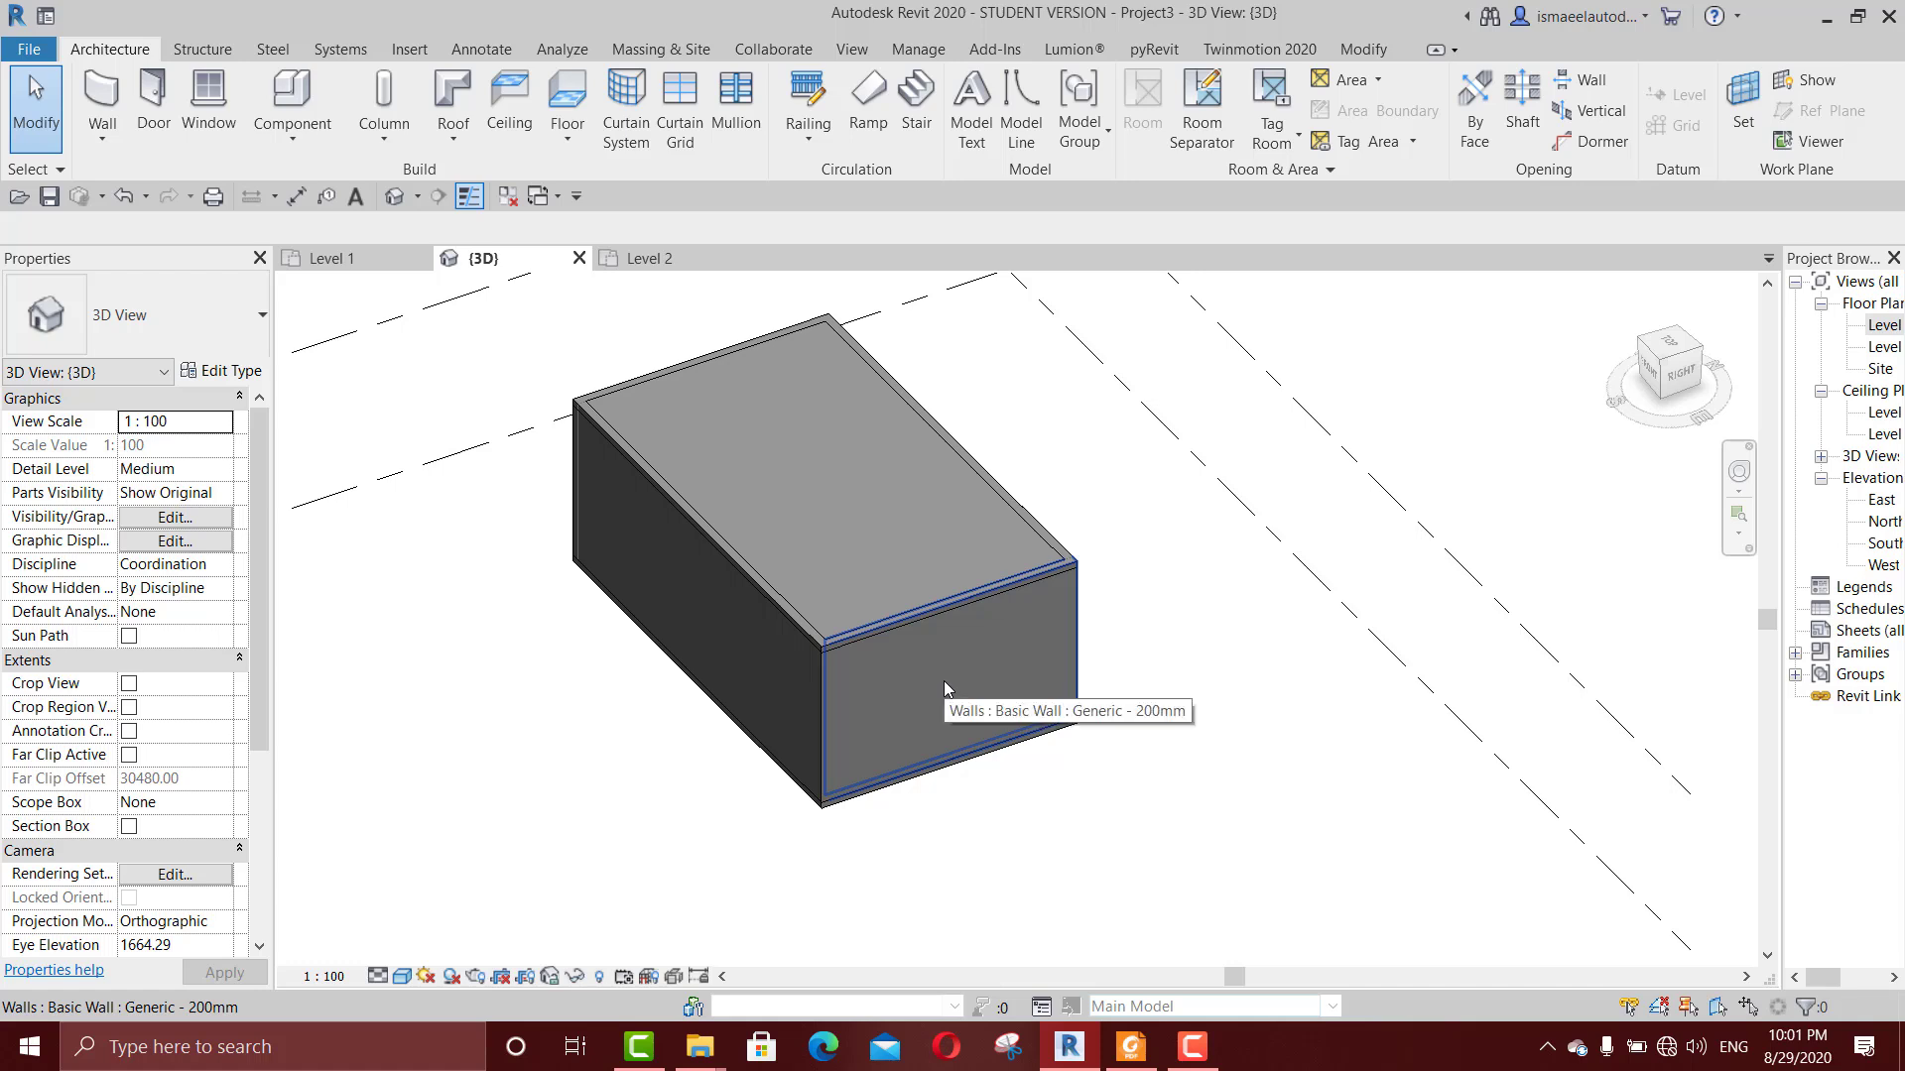
Step: Select the chain of four walls and set their Top Offset to 30 to form a parapet around the upper floor
{"action": "key", "text": "Tab"}
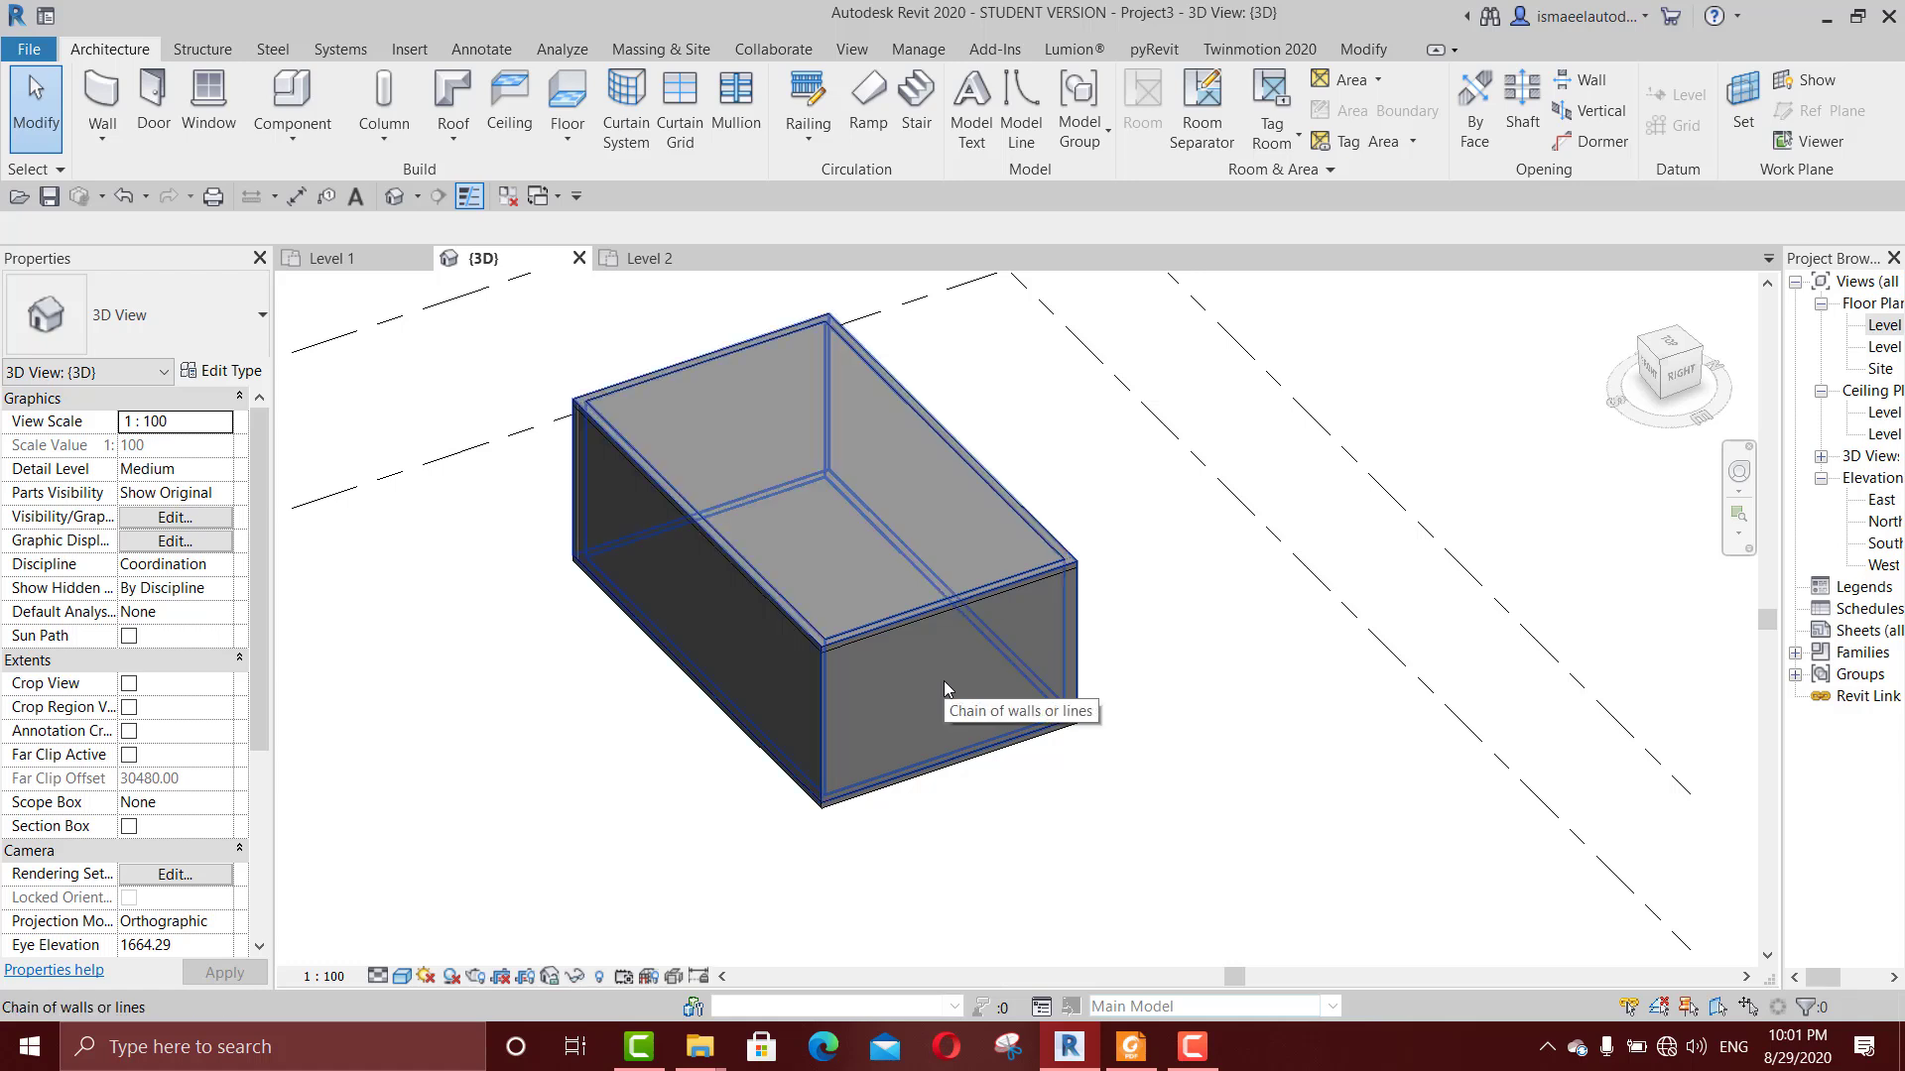
{"action": "left_click", "coordinate": [945, 680]}
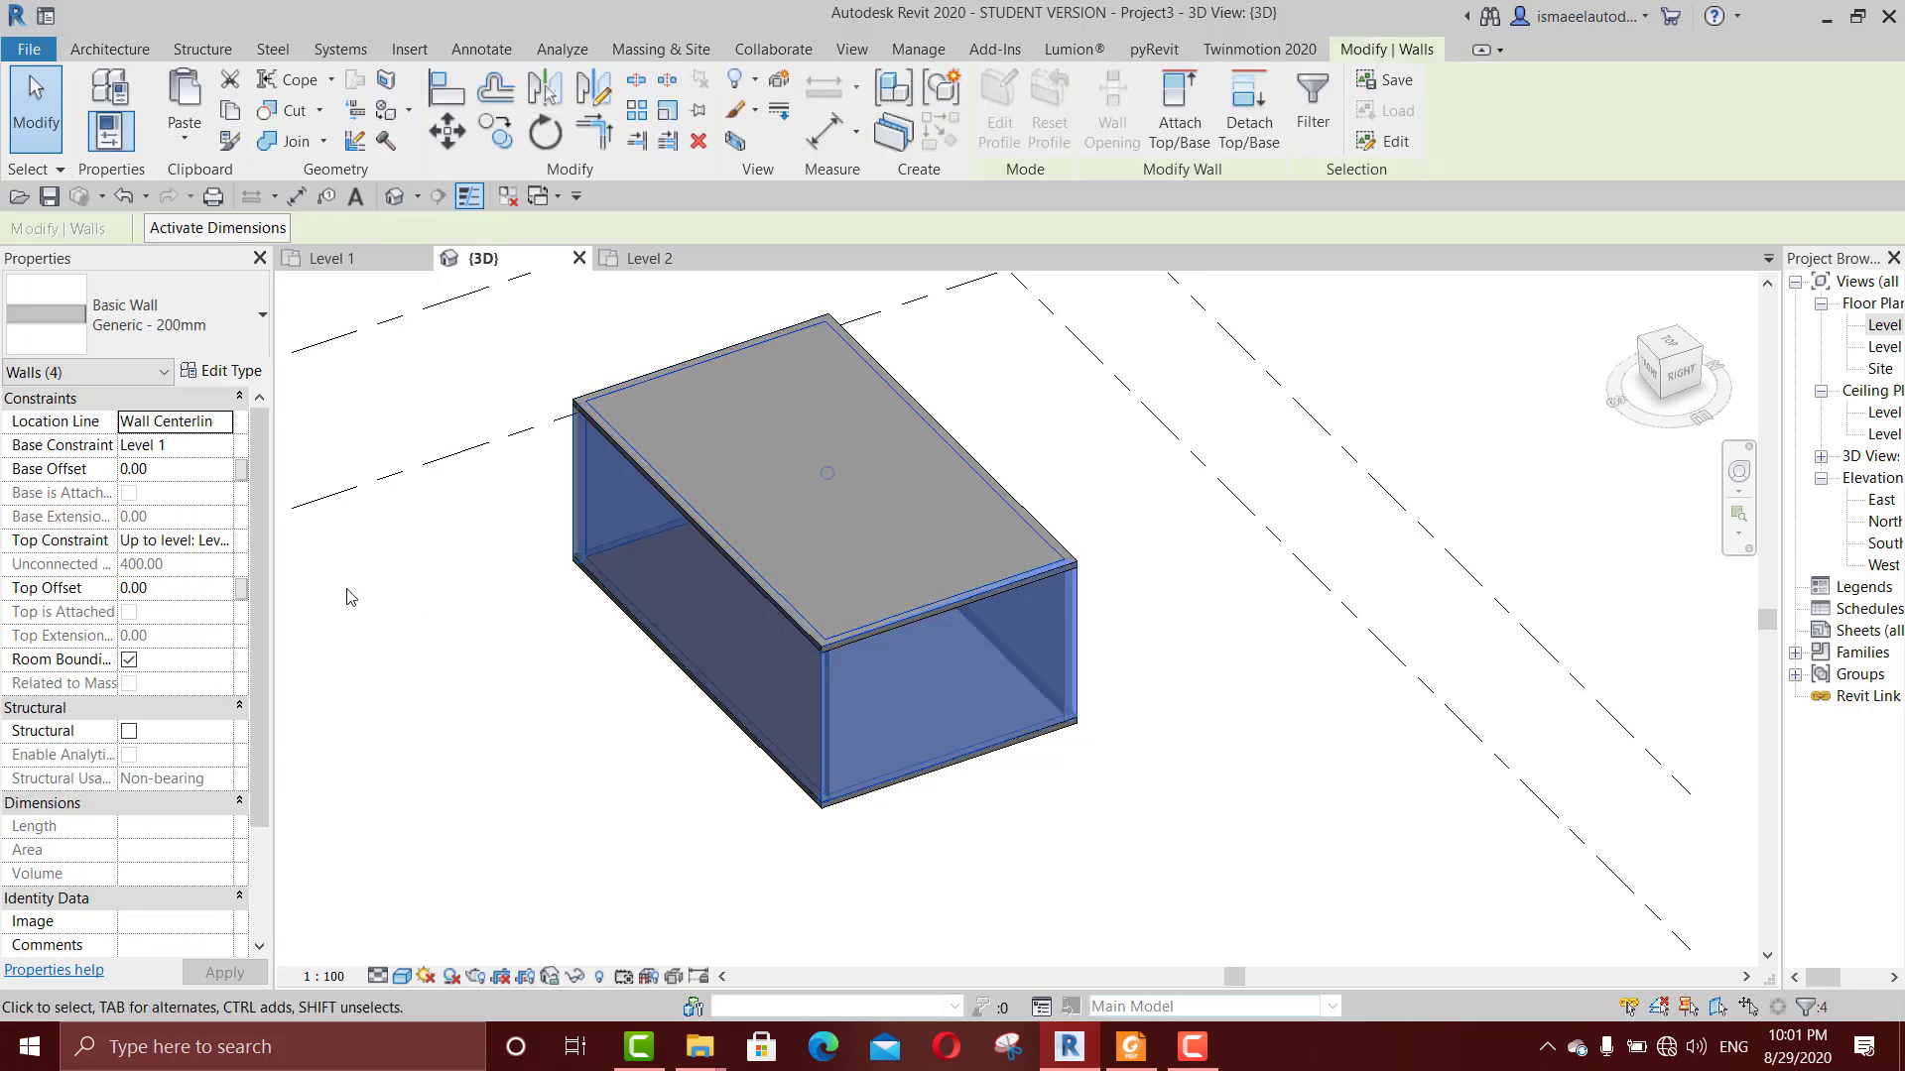
{"action": "left_click", "coordinate": [178, 589]}
{"action": "type", "text": "30"}
{"action": "key", "text": "Return"}
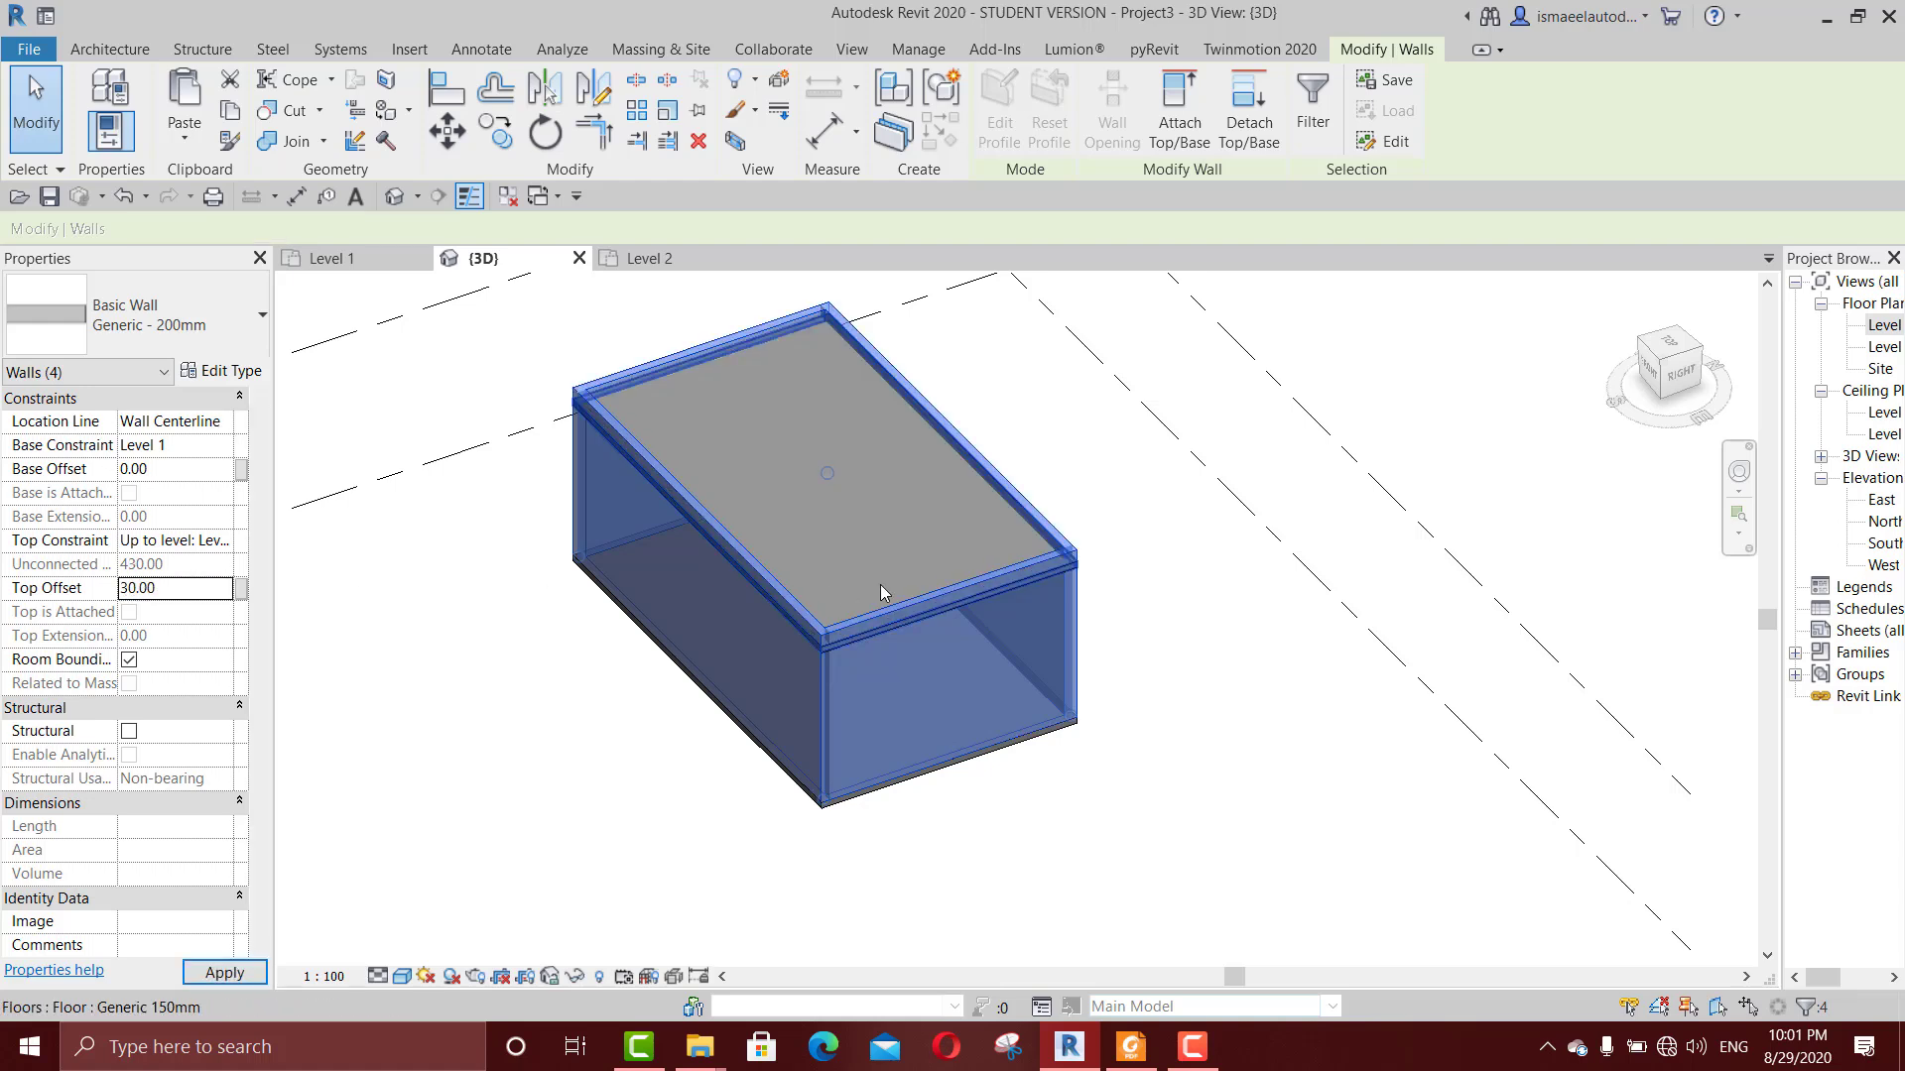
{"action": "left_click", "coordinate": [1173, 651]}
{"action": "scroll", "coordinate": [1166, 640], "scroll_direction": "up", "scroll_amount": 2}
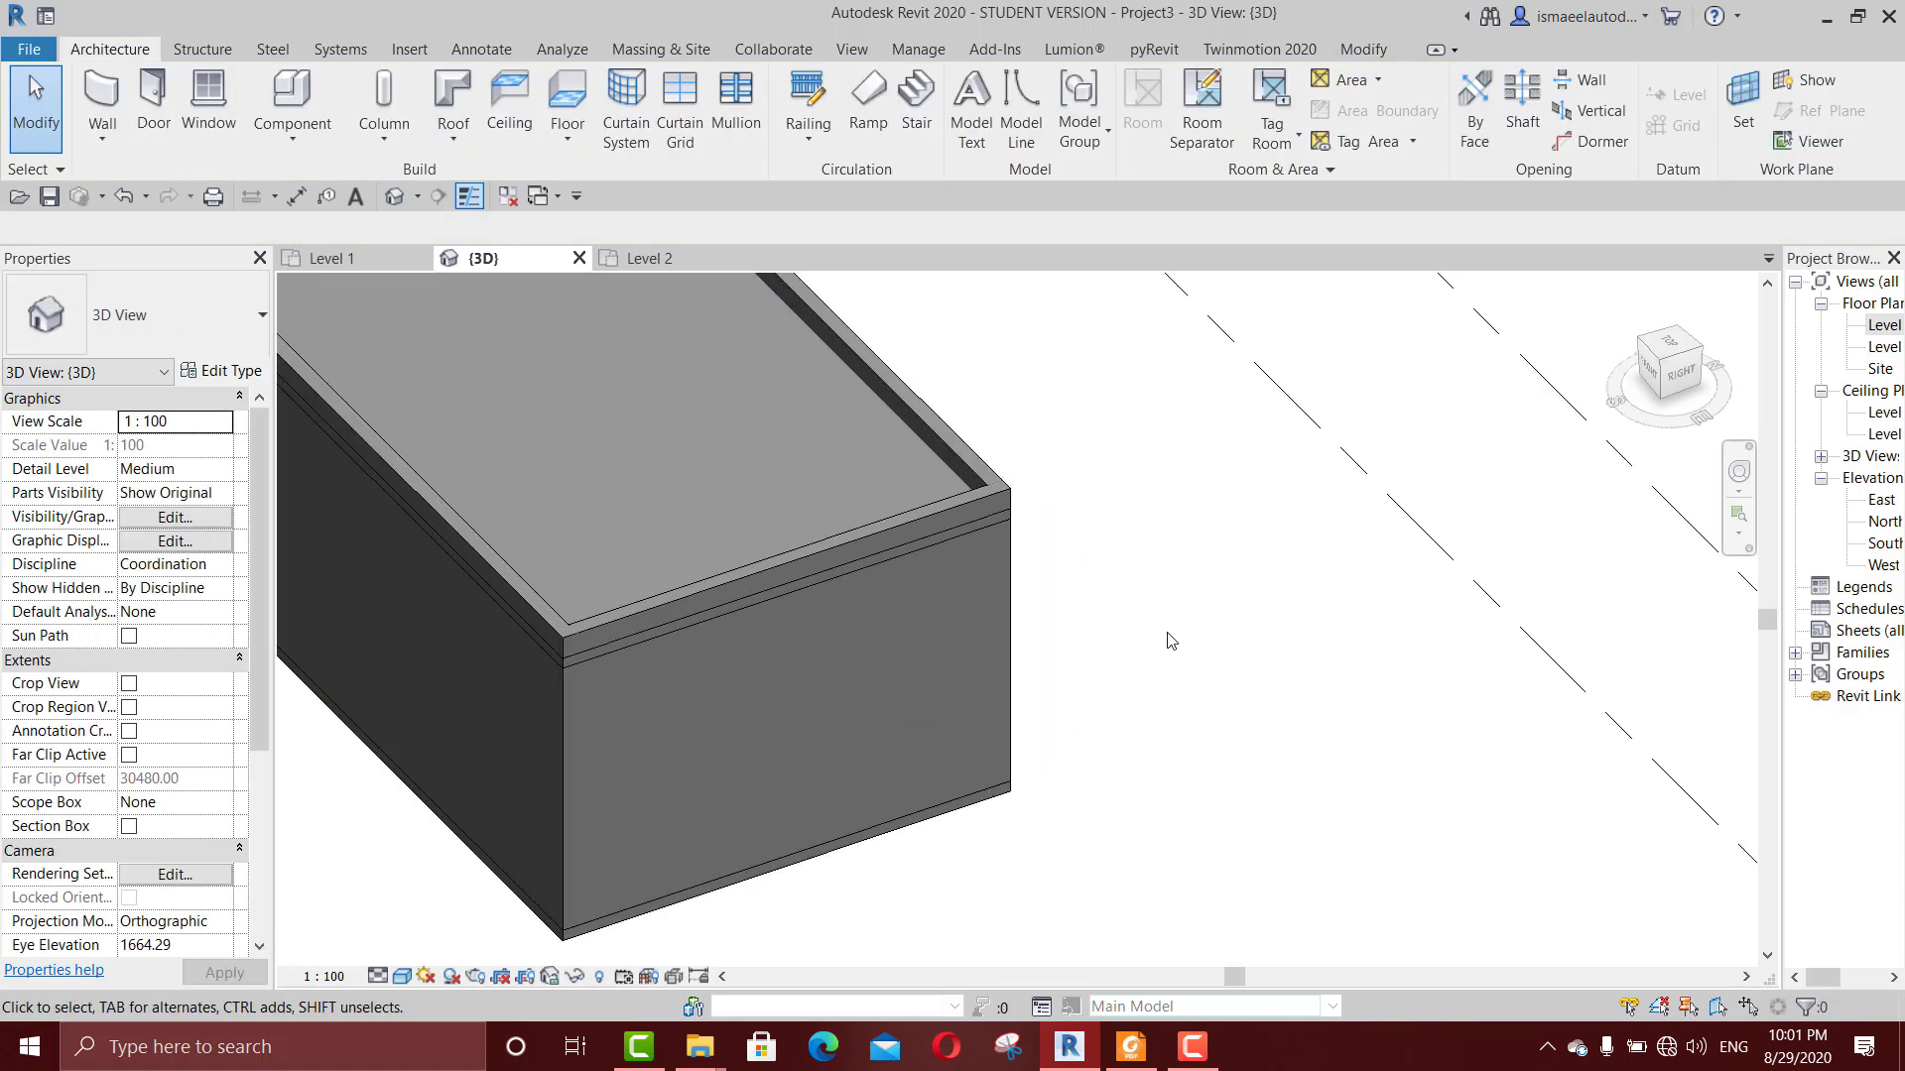
{"action": "scroll", "coordinate": [1443, 679], "scroll_direction": "up", "scroll_amount": 3}
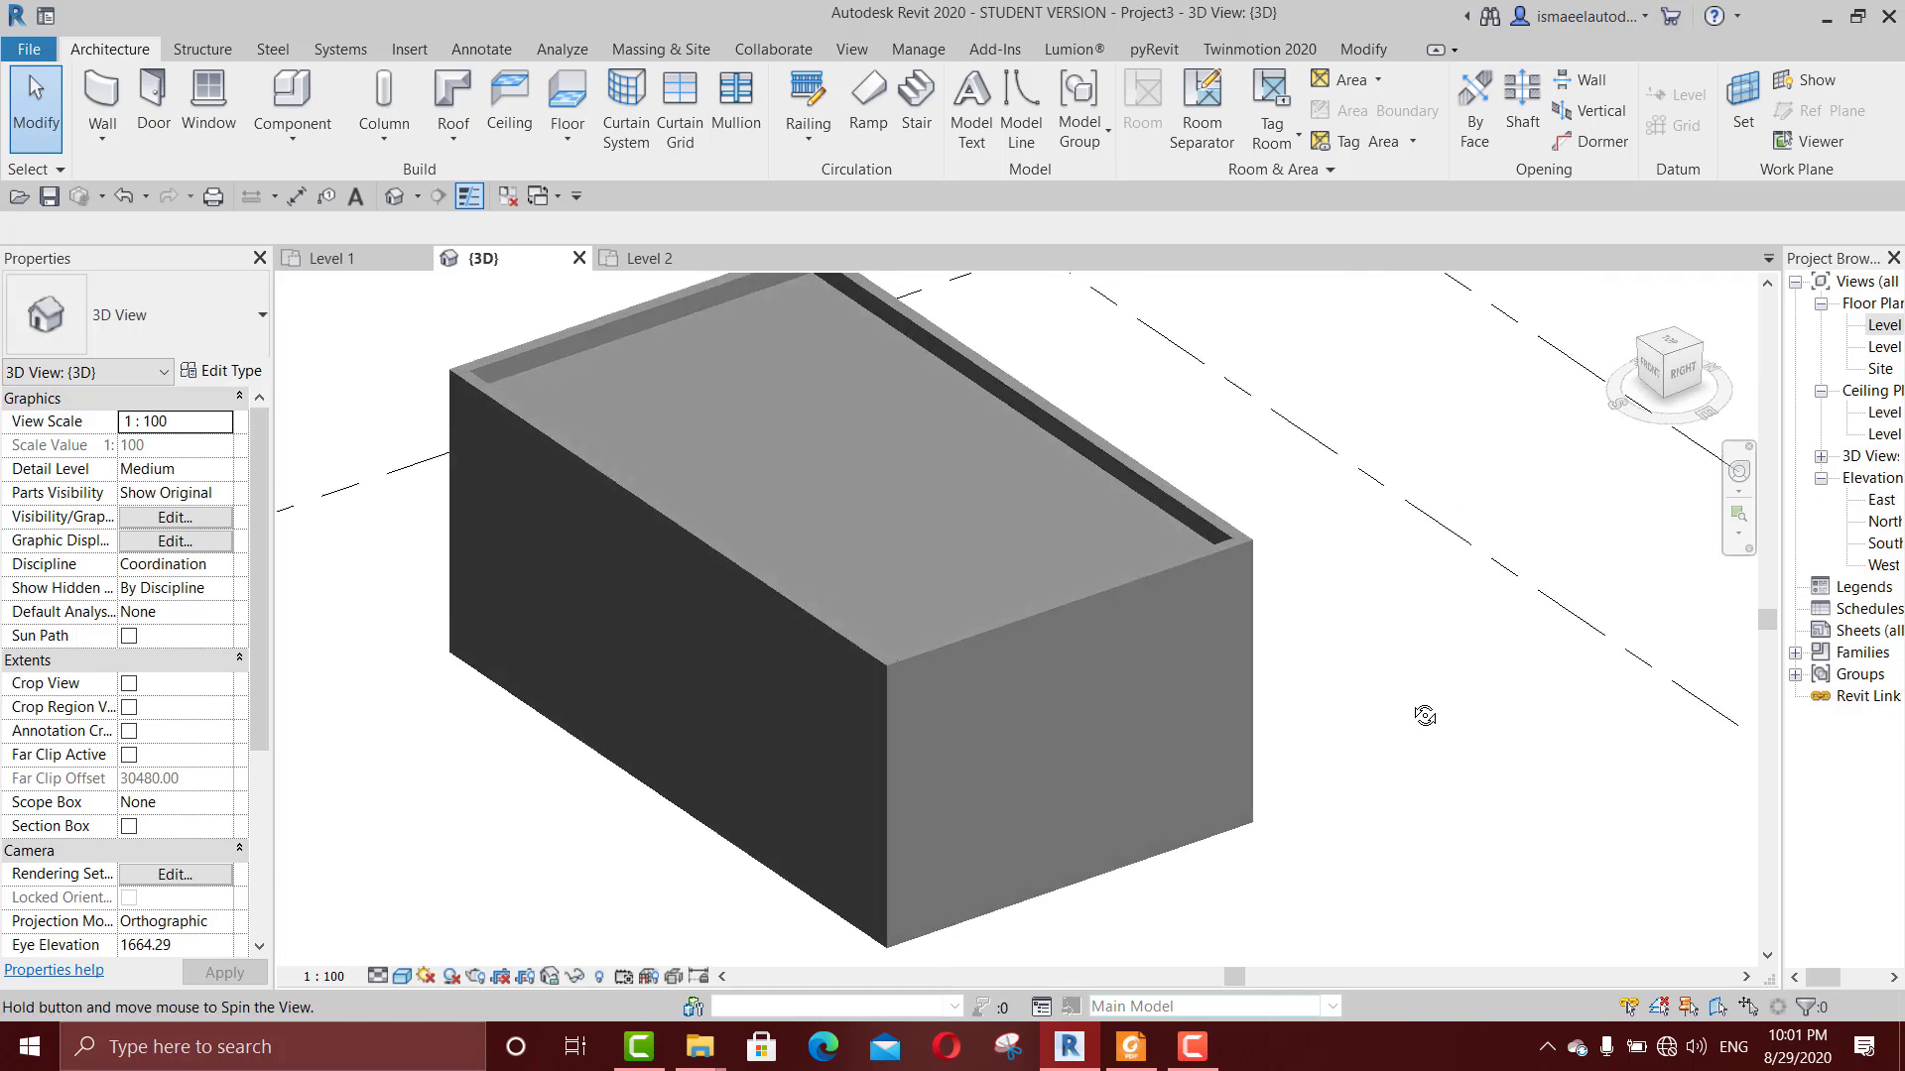
{"action": "middle_click_drag", "start_coordinate": [1425, 715], "coordinate": [1488, 658], "text": "shift"}
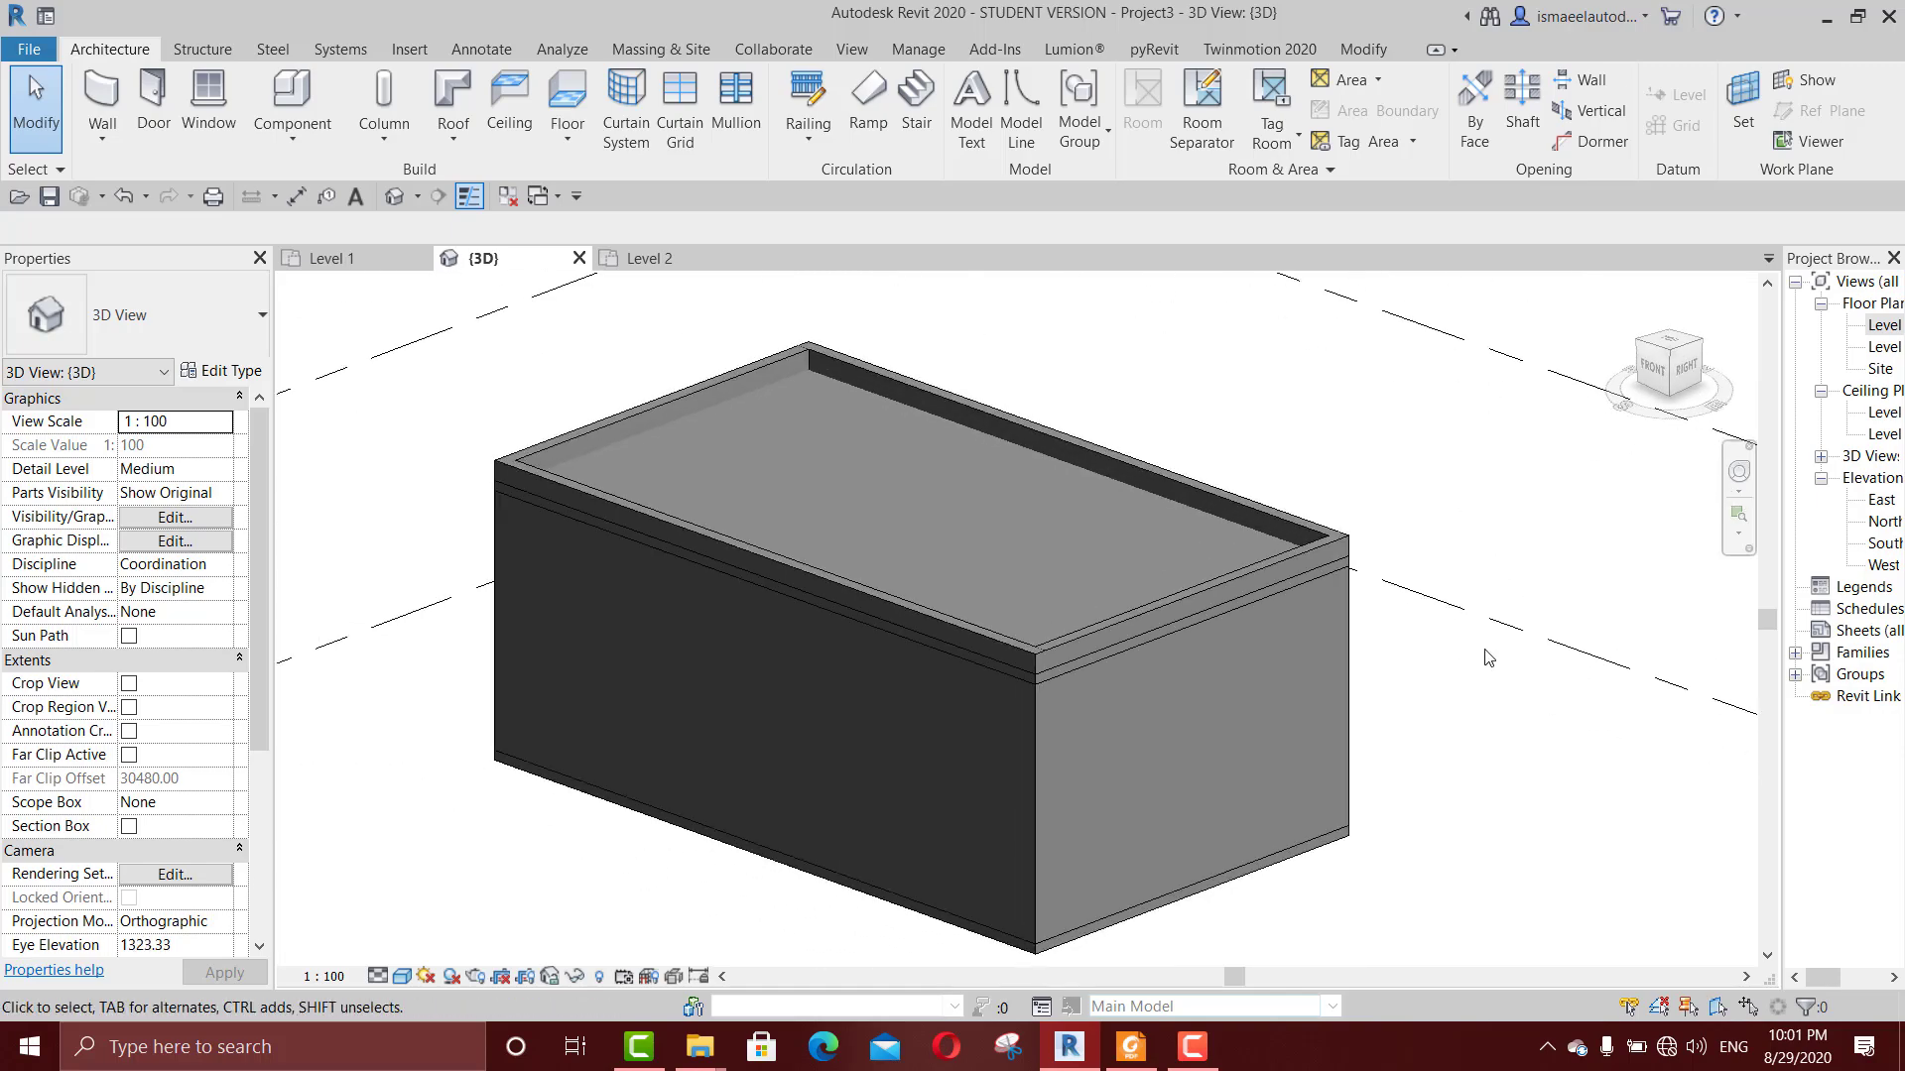